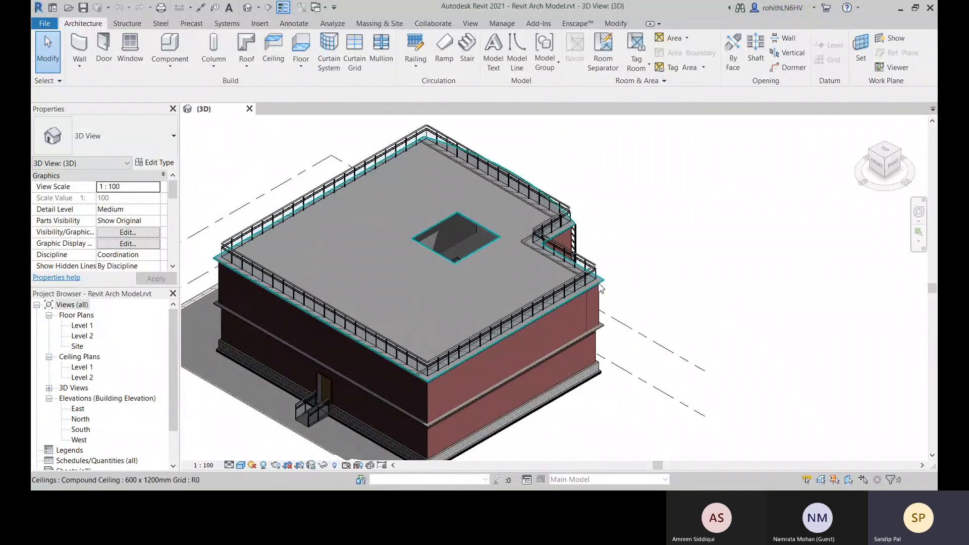
{"action": "middle_click_drag", "start_coordinate": [738, 316], "coordinate": [706, 331]}
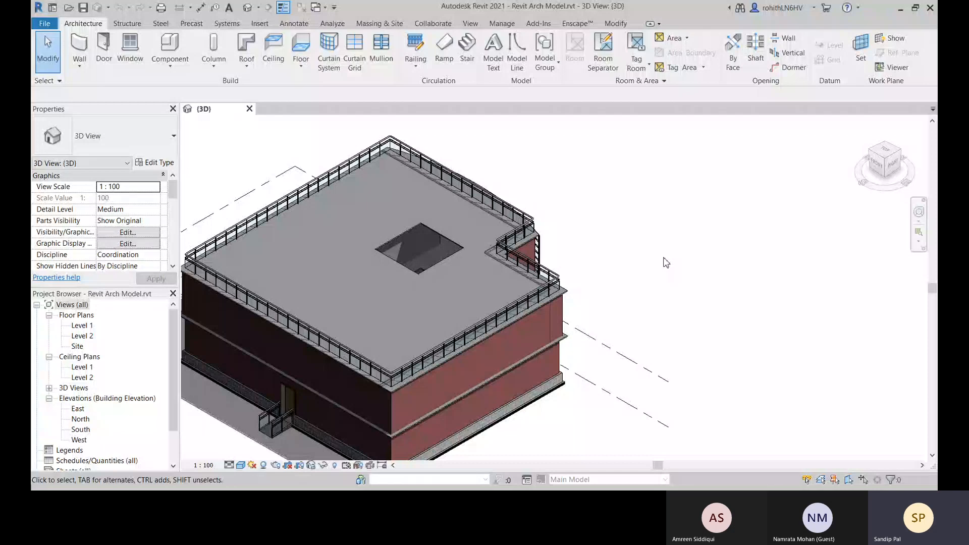
{"action": "middle_click_drag", "start_coordinate": [651, 269], "coordinate": [661, 248]}
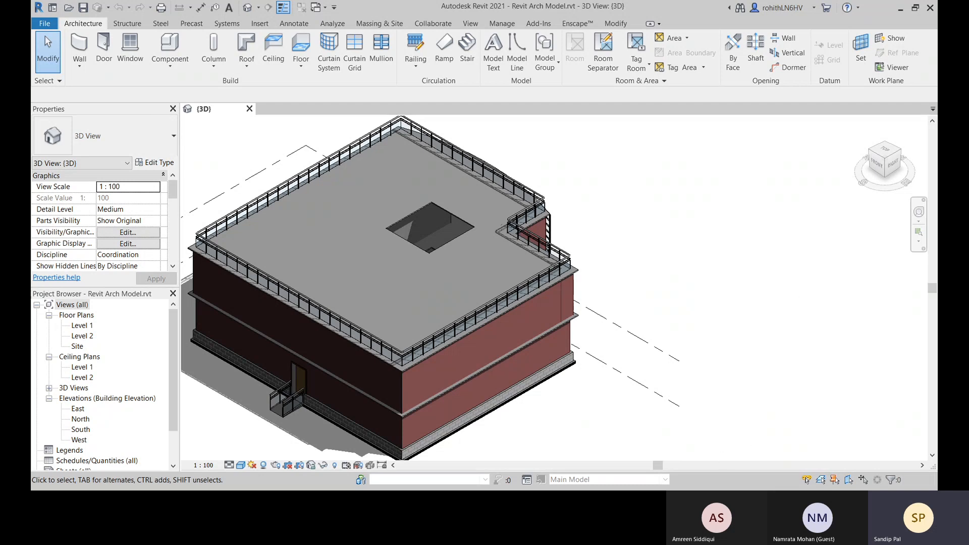
{"action": "left_click", "coordinate": [81, 68]}
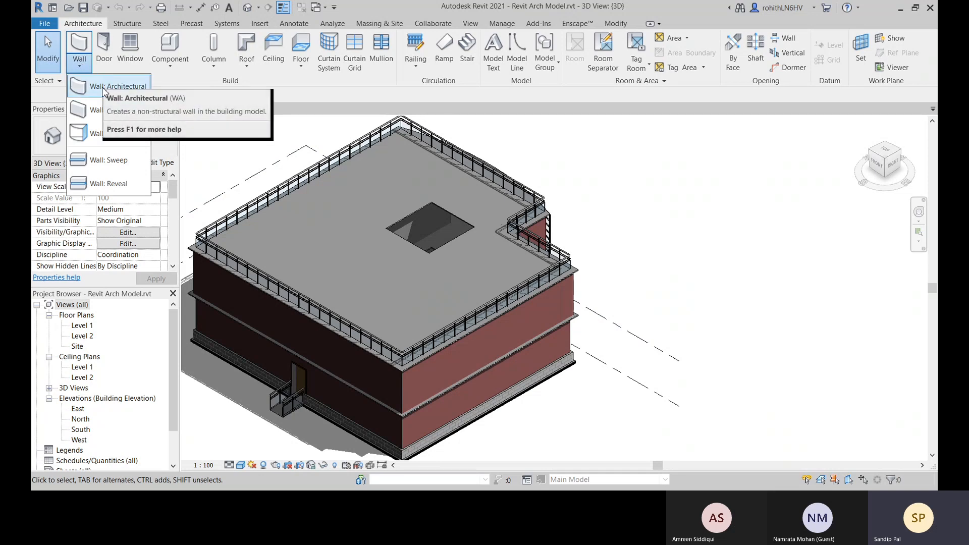
{"action": "left_click", "coordinate": [251, 70]}
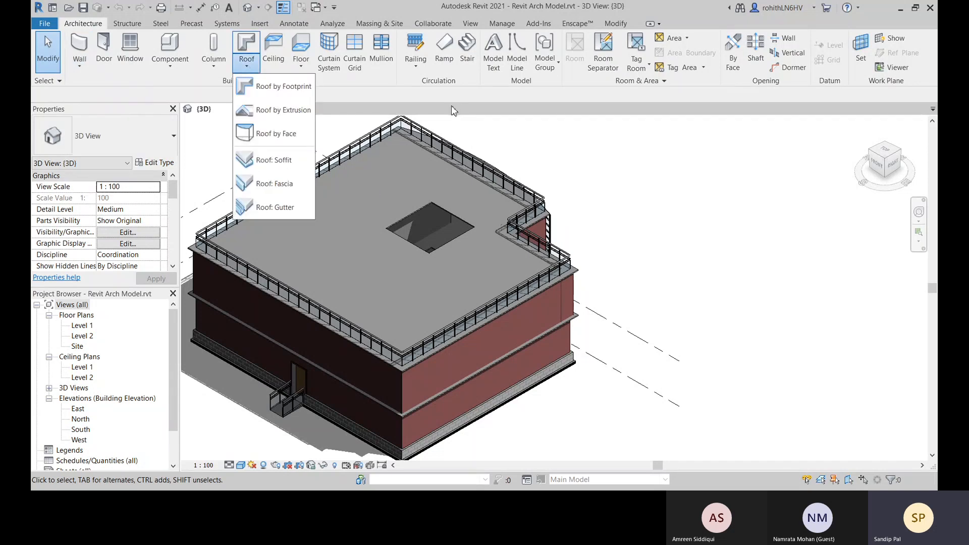
{"action": "left_click", "coordinate": [413, 104]}
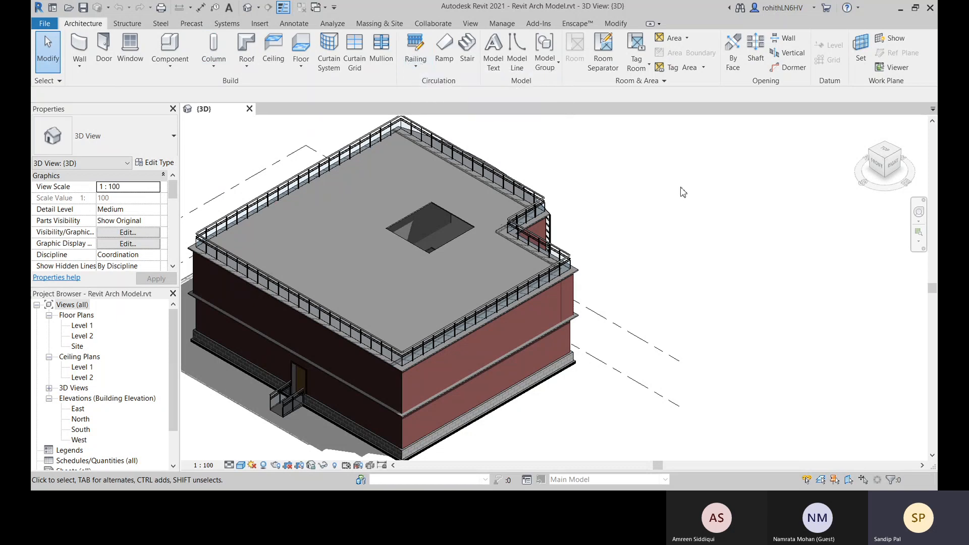
{"action": "scroll", "coordinate": [626, 196], "scroll_direction": "down", "scroll_amount": 1}
{"action": "middle_click_drag", "start_coordinate": [605, 255], "coordinate": [632, 277]}
{"action": "middle_click_drag", "start_coordinate": [415, 386], "coordinate": [540, 366]}
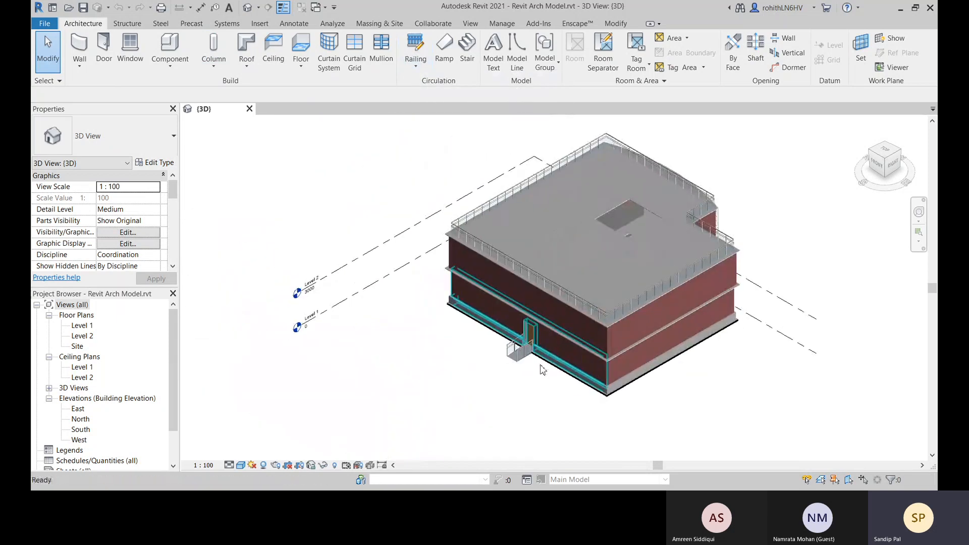
{"action": "left_click", "coordinate": [172, 71]}
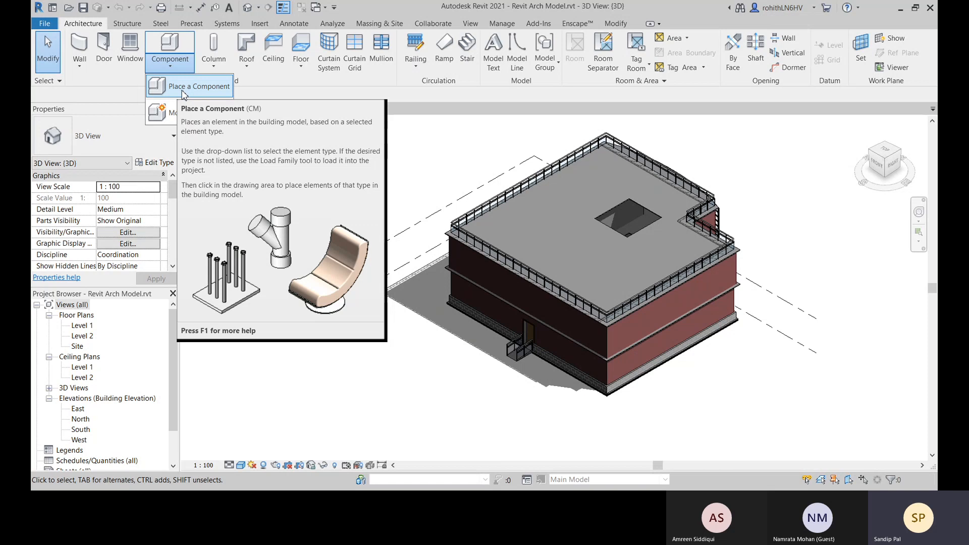
Open the Level 1 floor plan and start placing a component
{"action": "left_click", "coordinate": [86, 326]}
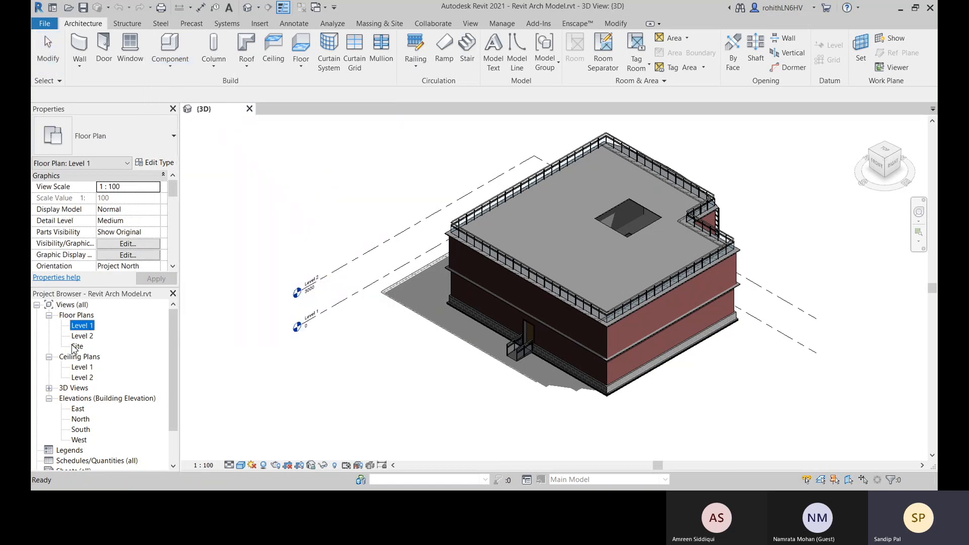
{"action": "double_click", "coordinate": [86, 326]}
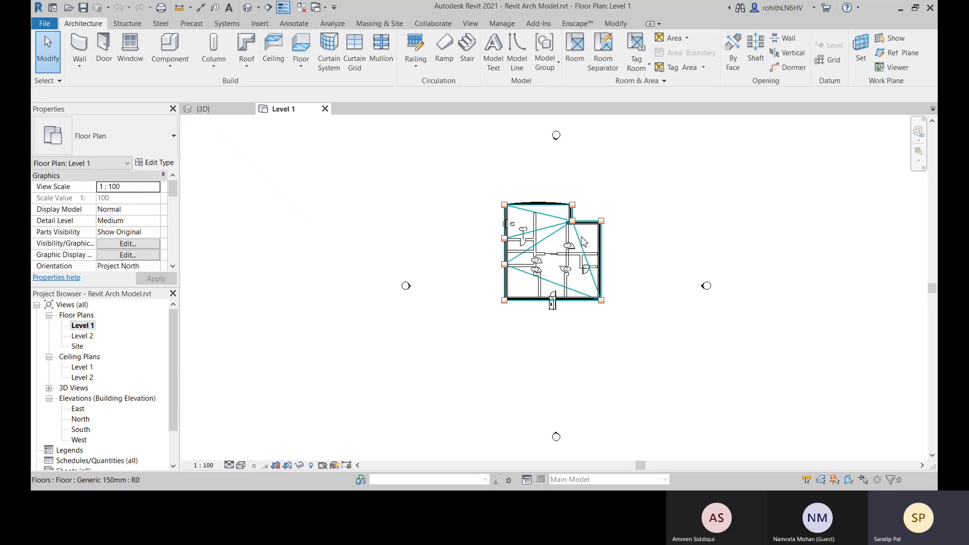
{"action": "scroll", "coordinate": [580, 243], "scroll_direction": "up", "scroll_amount": 3}
{"action": "middle_click_drag", "start_coordinate": [641, 262], "coordinate": [491, 253]}
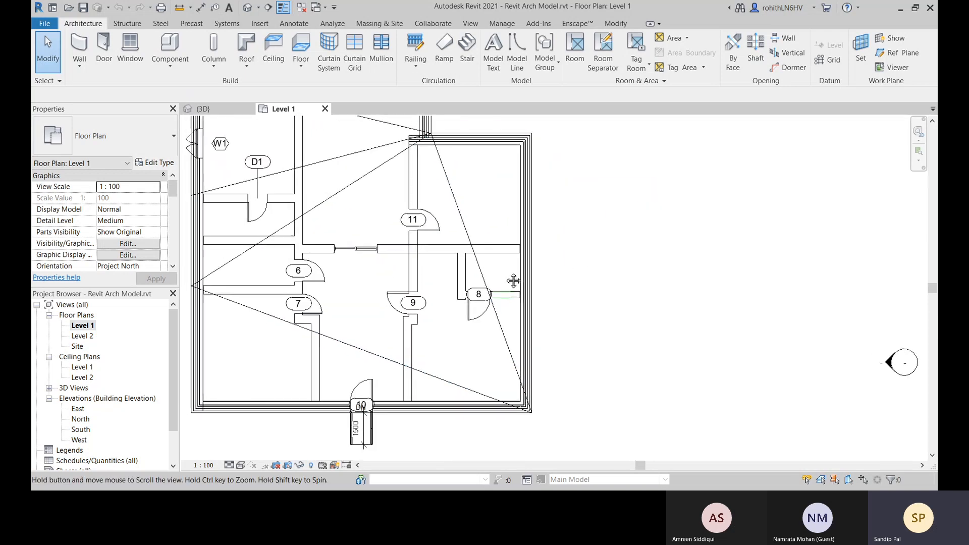
{"action": "left_click", "coordinate": [170, 63]}
{"action": "left_click", "coordinate": [188, 84]}
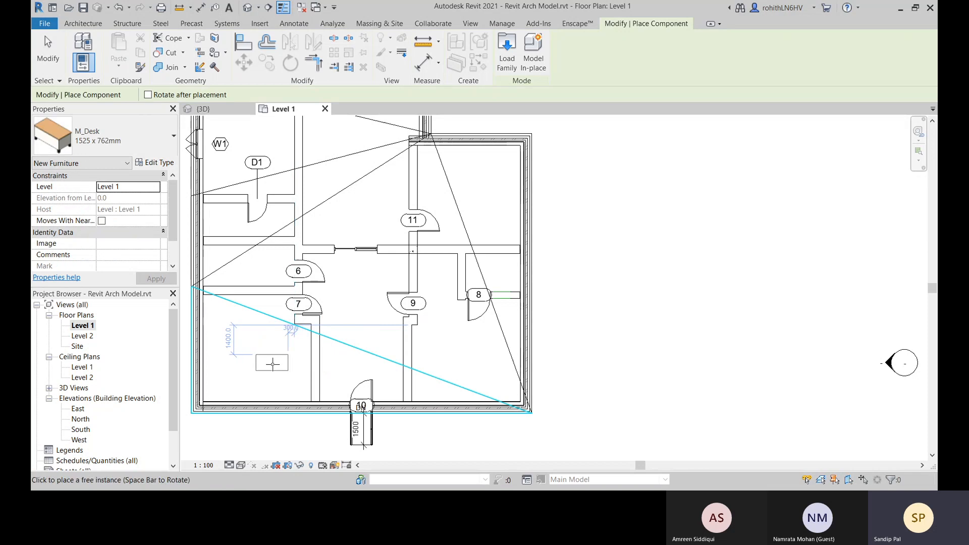
{"action": "middle_click_drag", "start_coordinate": [270, 275], "coordinate": [375, 320]}
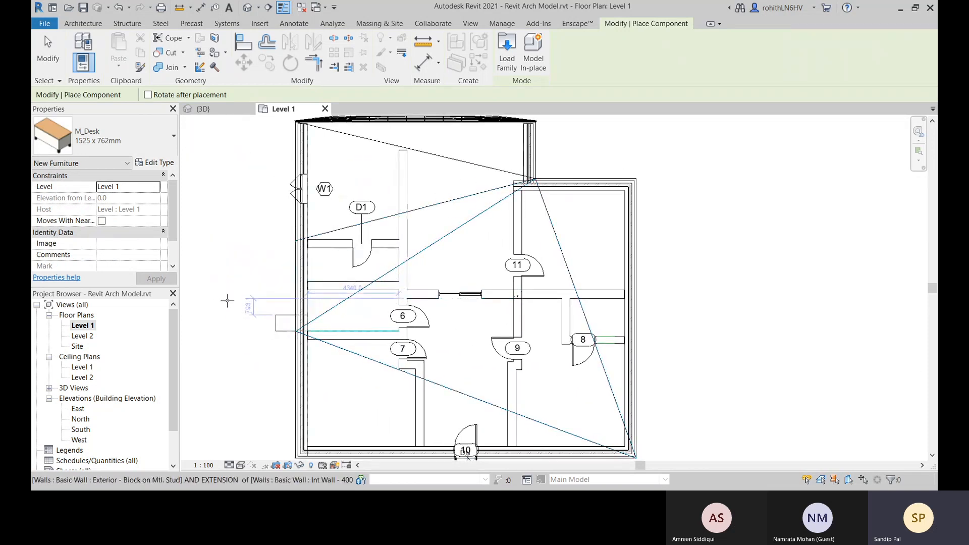
{"action": "left_click", "coordinate": [106, 137]}
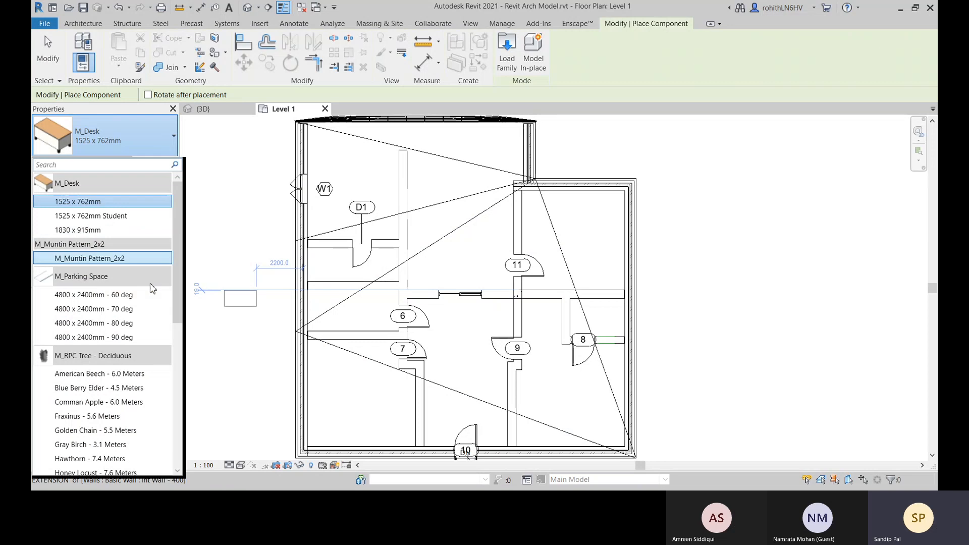
{"action": "scroll", "coordinate": [96, 297], "scroll_direction": "down", "scroll_amount": 3}
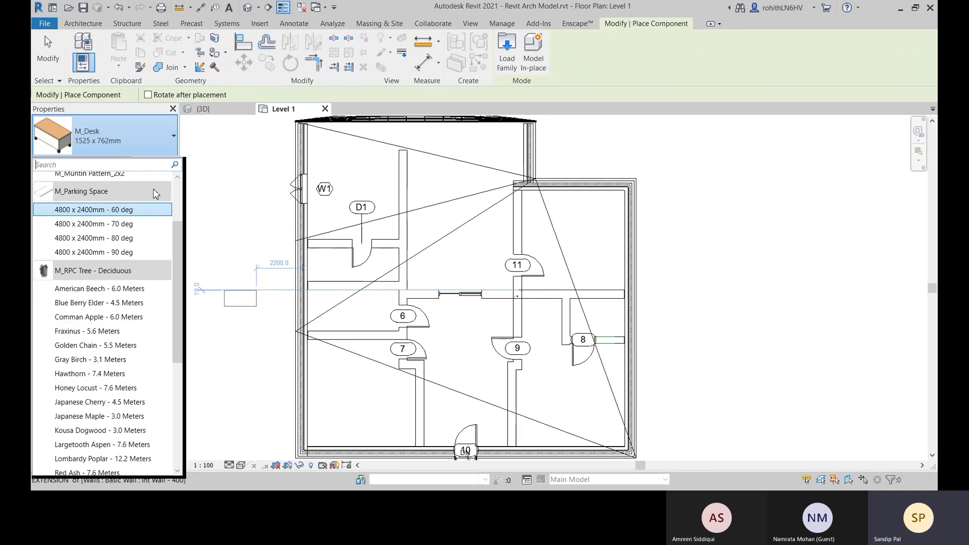
{"action": "scroll", "coordinate": [106, 352], "scroll_direction": "down", "scroll_amount": 8}
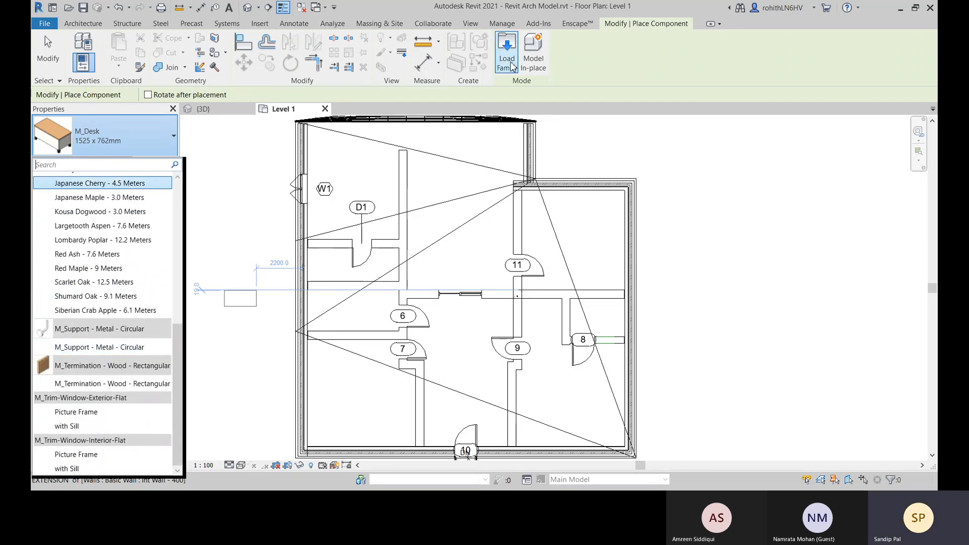
{"action": "left_click", "coordinate": [509, 98]}
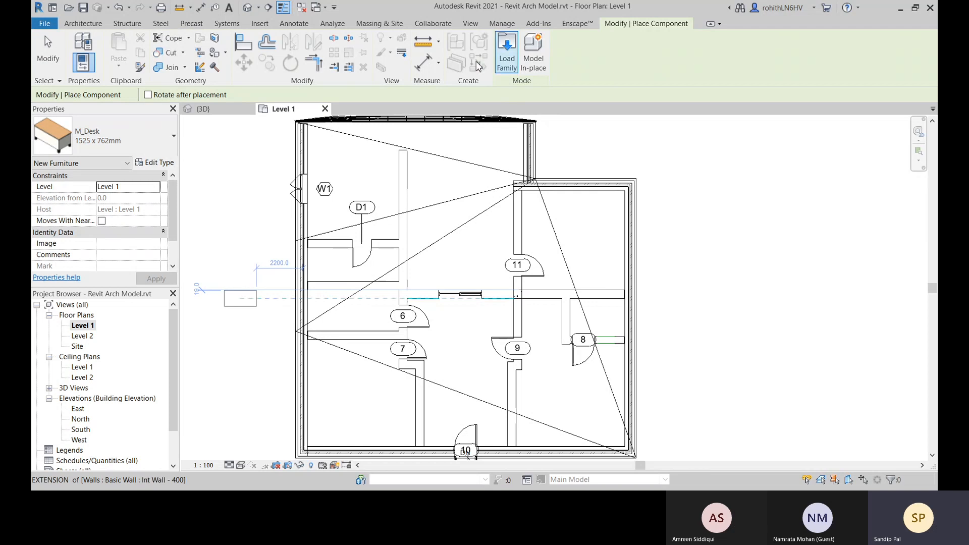
{"action": "left_click", "coordinate": [149, 168]}
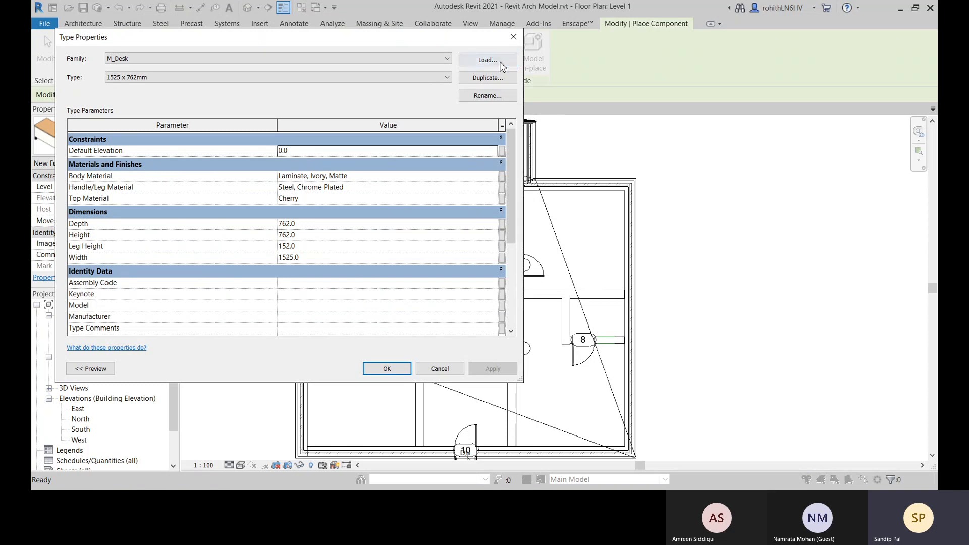
{"action": "left_click", "coordinate": [514, 37]}
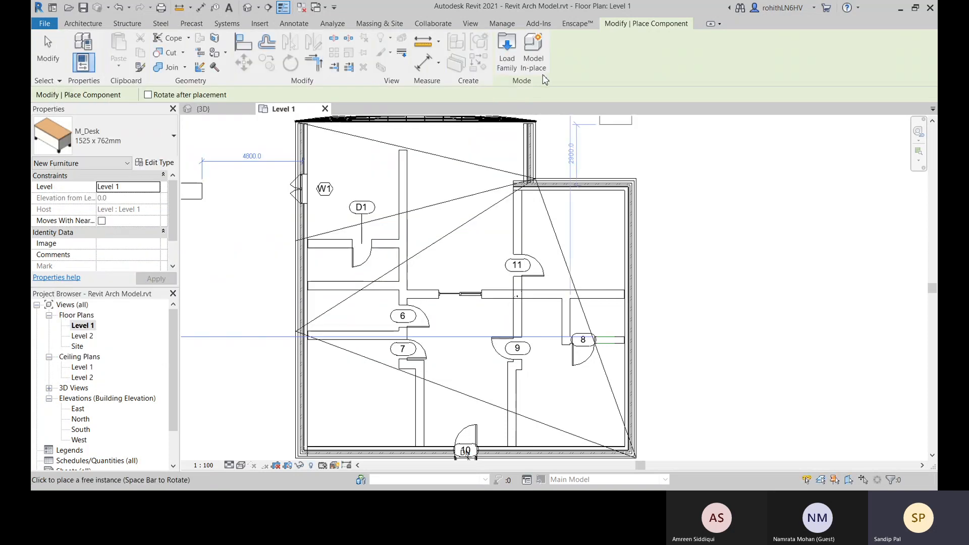
Load the Bed-Standard.rfa family from the Beds folder of the English-Imperial Furniture library
{"action": "left_click", "coordinate": [508, 65]}
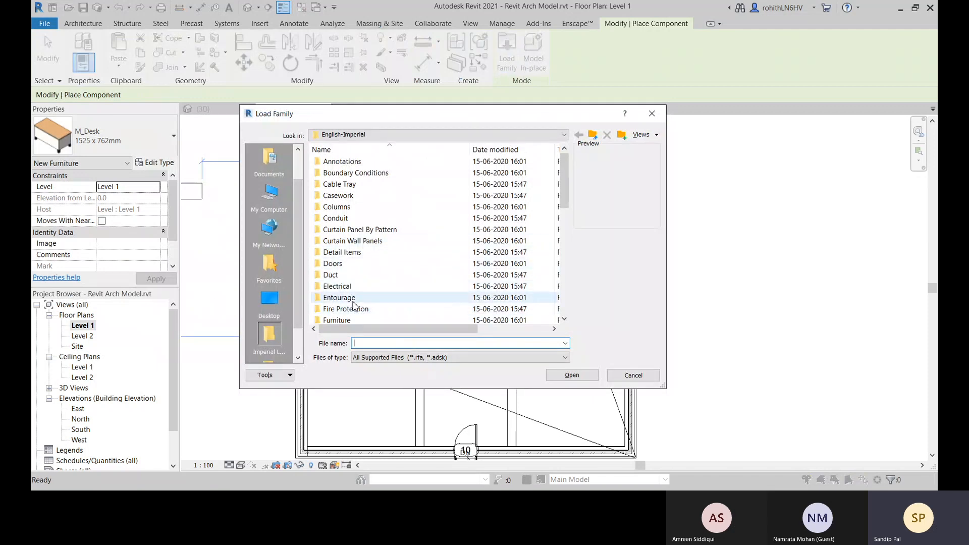
{"action": "double_click", "coordinate": [354, 320]}
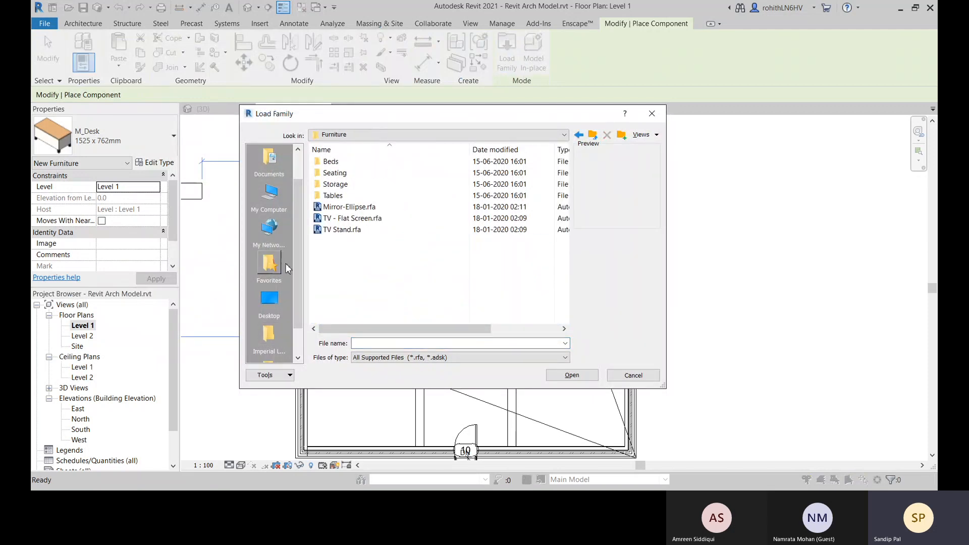
{"action": "double_click", "coordinate": [341, 162]}
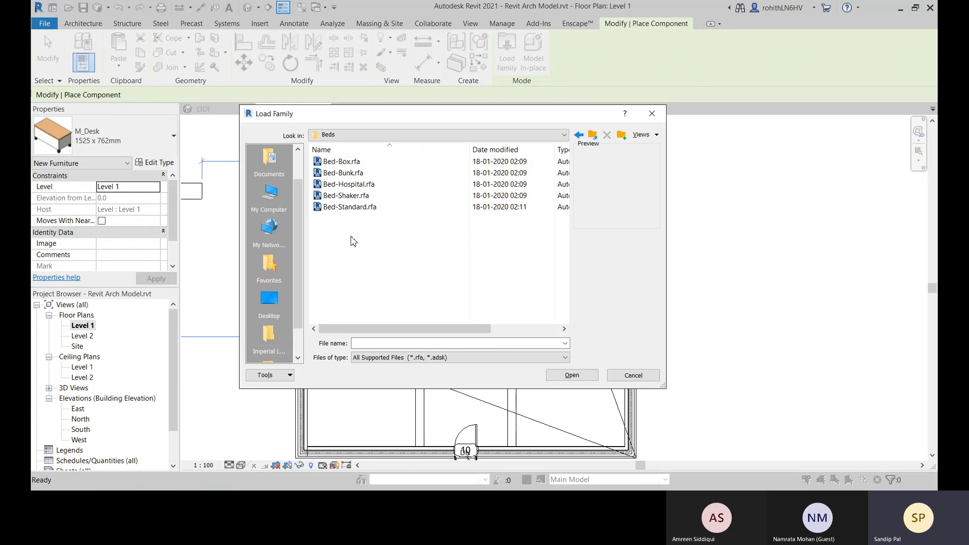
{"action": "left_click", "coordinate": [355, 186]}
{"action": "left_click", "coordinate": [351, 198]}
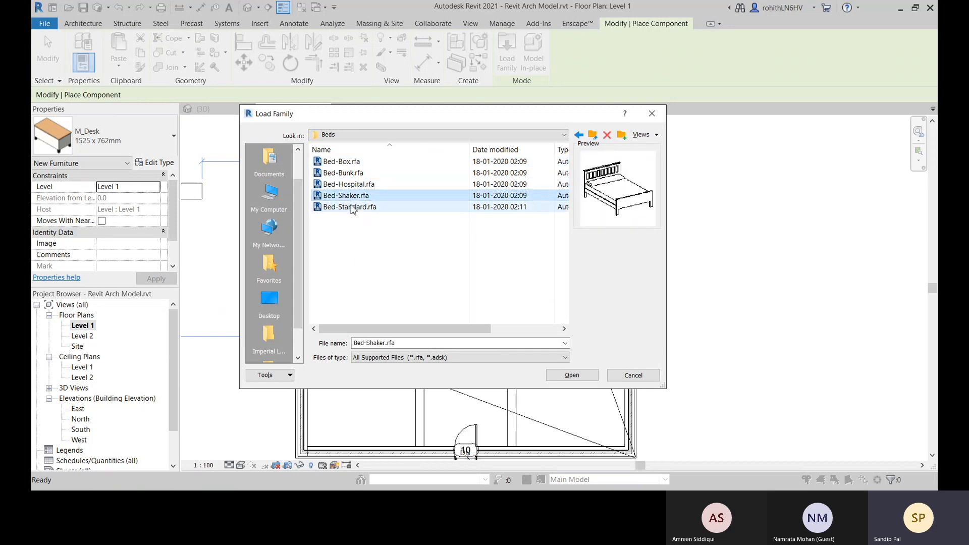
{"action": "left_click", "coordinate": [352, 209]}
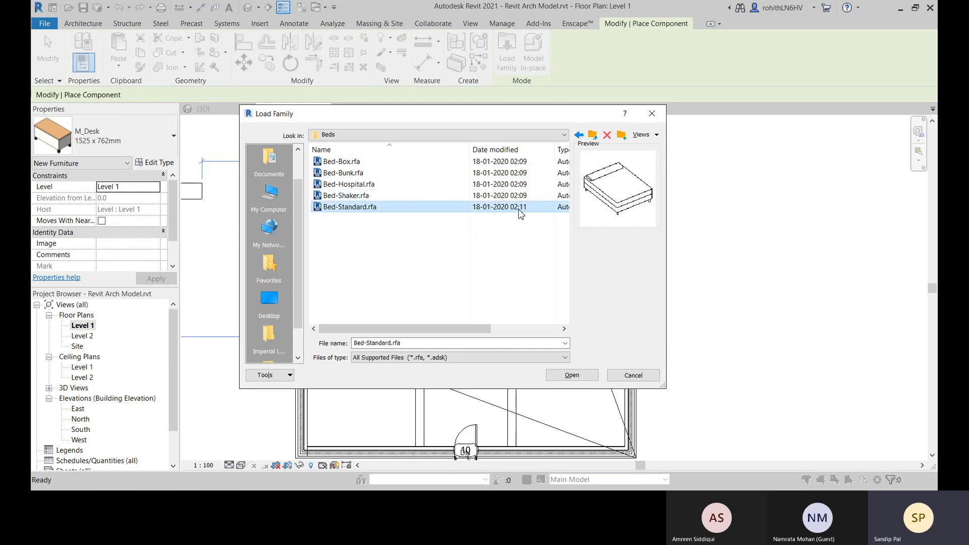
{"action": "left_click", "coordinate": [571, 376]}
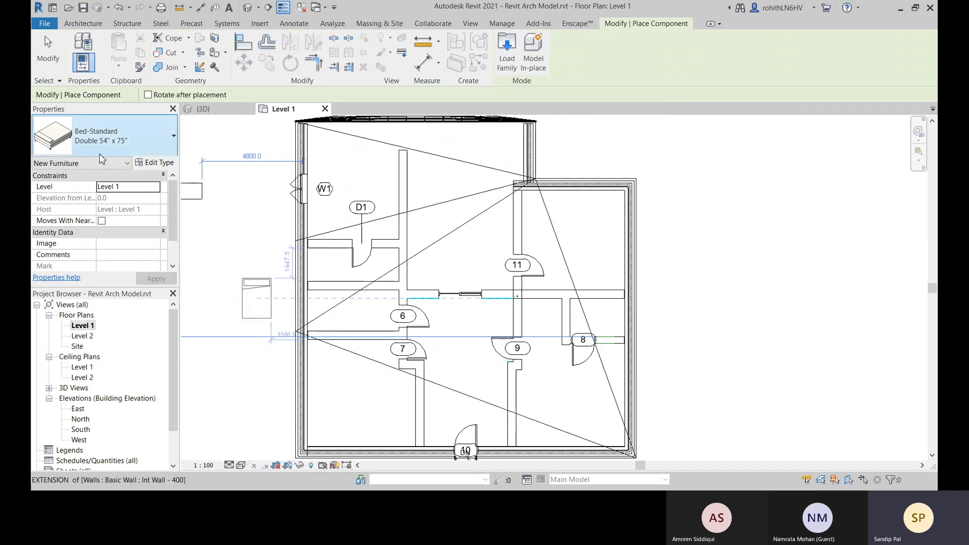
Set the bed's type to King 78" x 80" in its type properties
{"action": "left_click", "coordinate": [155, 166]}
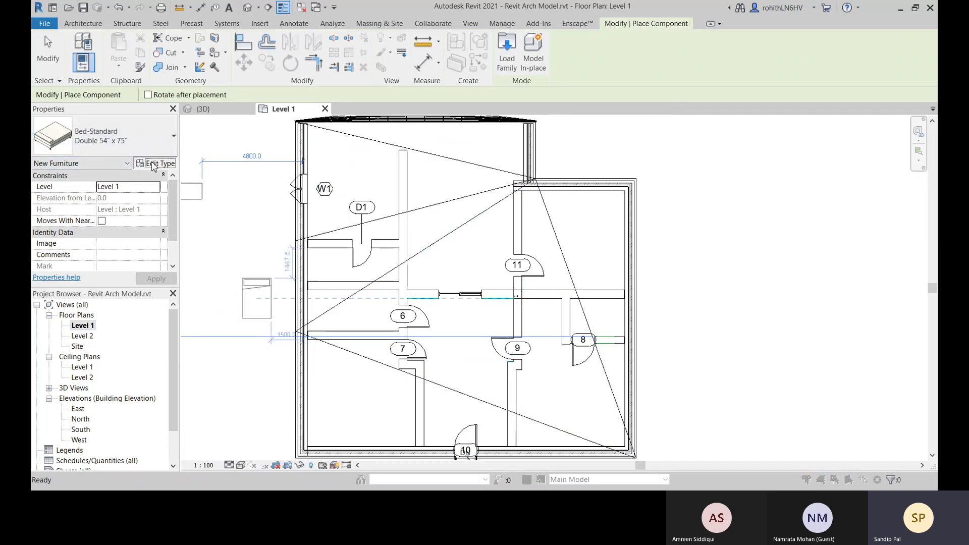
{"action": "left_click", "coordinate": [352, 77]}
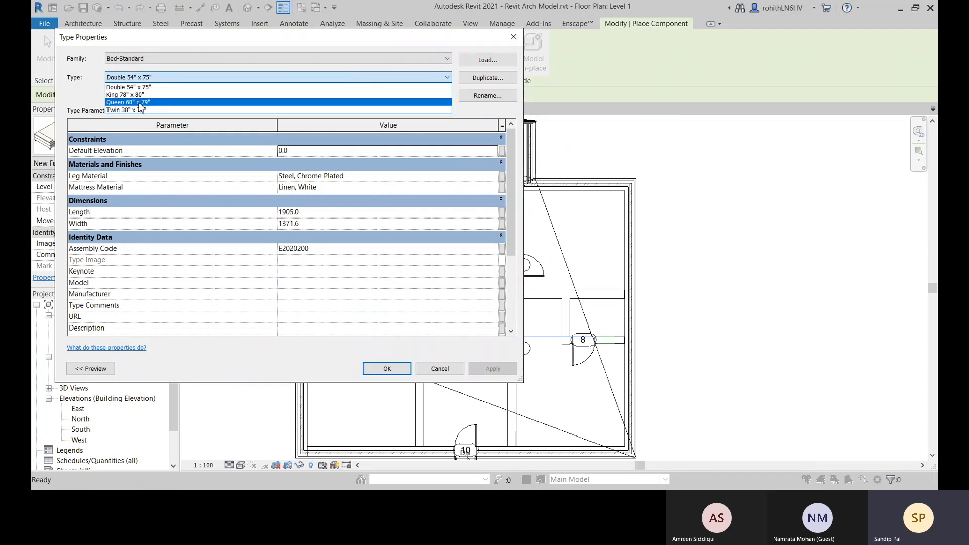
{"action": "left_click", "coordinate": [129, 94]}
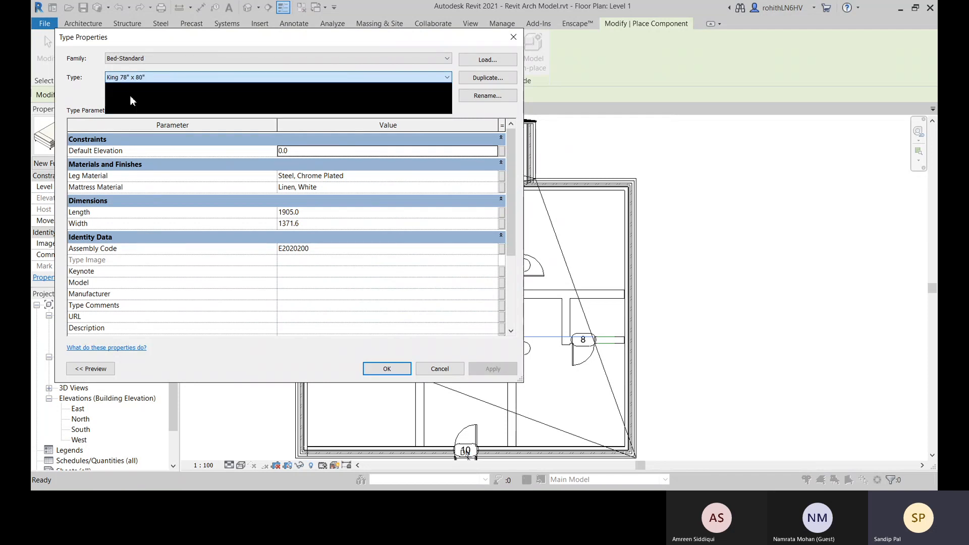
{"action": "left_click", "coordinate": [387, 369]}
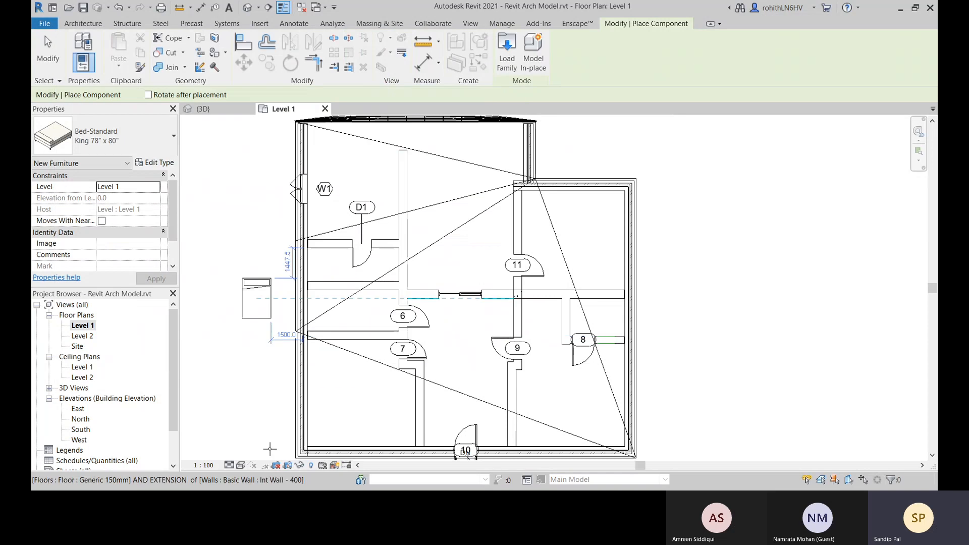
Place the bed in the corner room by door 7, rotated with its head against the entrance-side exterior wall, about 1900 mm from the side wall
{"action": "middle_click_drag", "start_coordinate": [386, 415], "coordinate": [420, 368]}
{"action": "scroll", "coordinate": [397, 339], "scroll_direction": "up", "scroll_amount": 2}
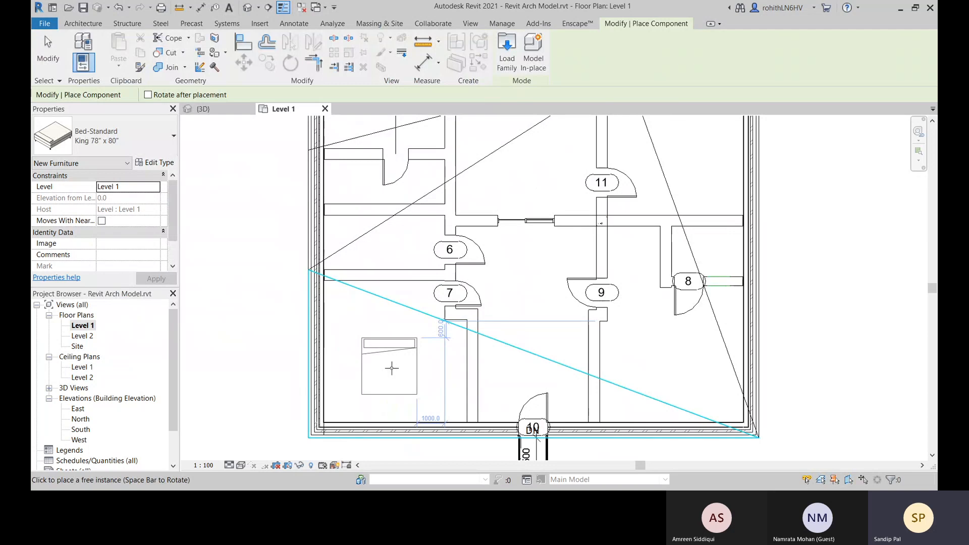
{"action": "key", "text": "space"}
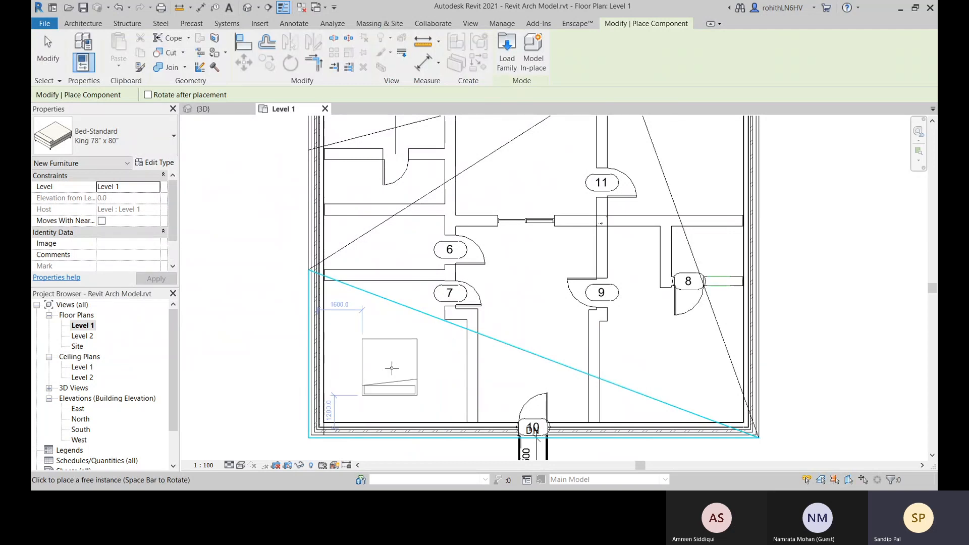
{"action": "key", "text": "space"}
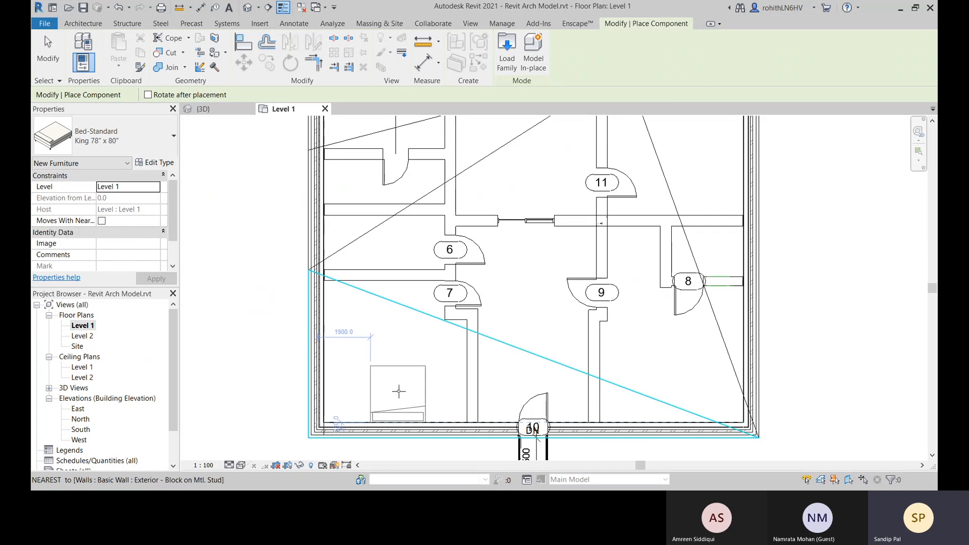
{"action": "left_click", "coordinate": [399, 389]}
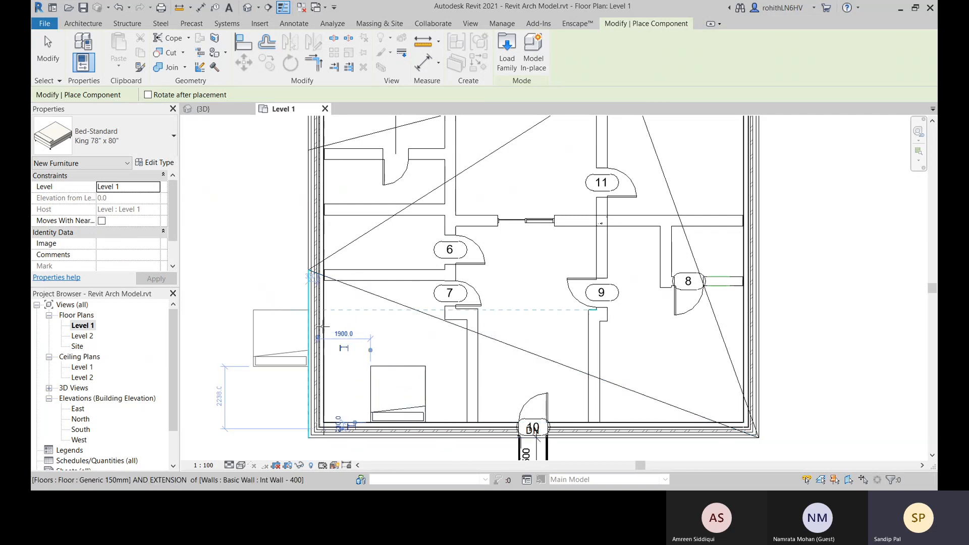
{"action": "right_click", "coordinate": [261, 245]}
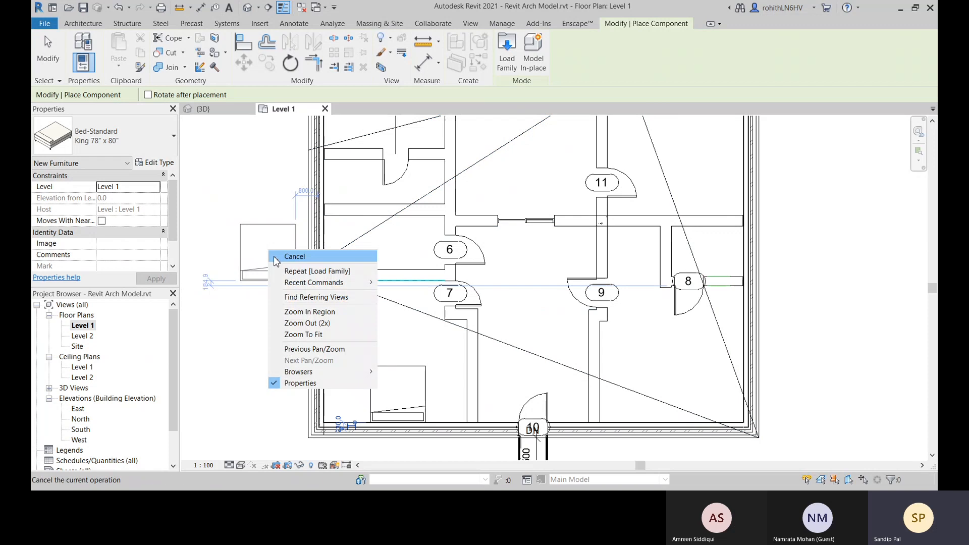
{"action": "right_click", "coordinate": [270, 233]}
{"action": "left_click", "coordinate": [295, 237]}
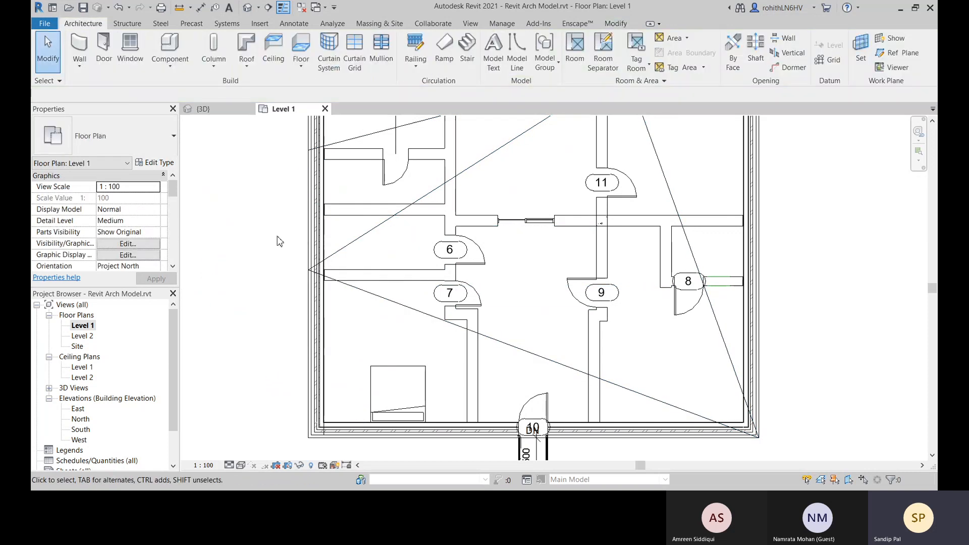
Switch from the floor plan to the 3D view of the building
{"action": "middle_click_drag", "start_coordinate": [517, 223], "coordinate": [496, 270]}
{"action": "left_click", "coordinate": [203, 108]}
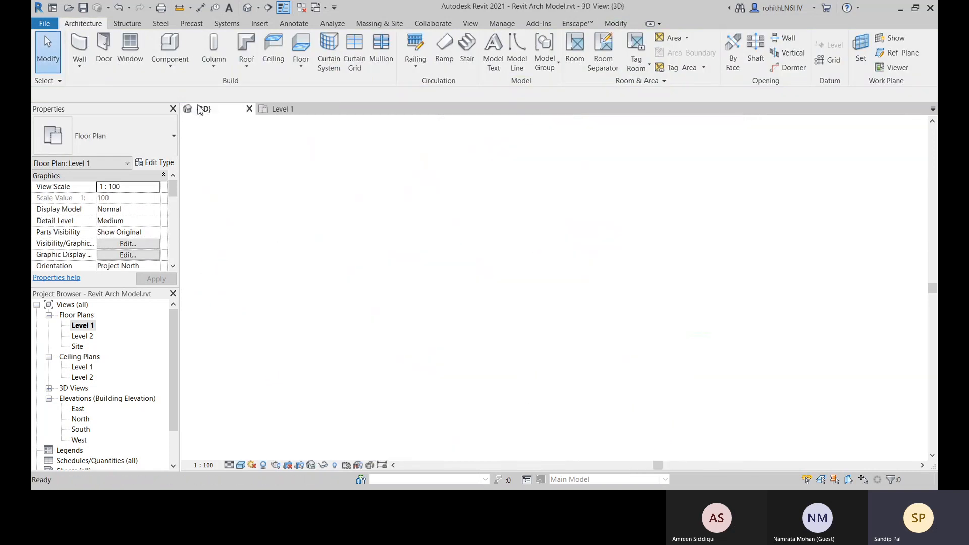
Turn on the section box for the building's 3D view
{"action": "middle_click_drag", "start_coordinate": [345, 173], "coordinate": [393, 248]}
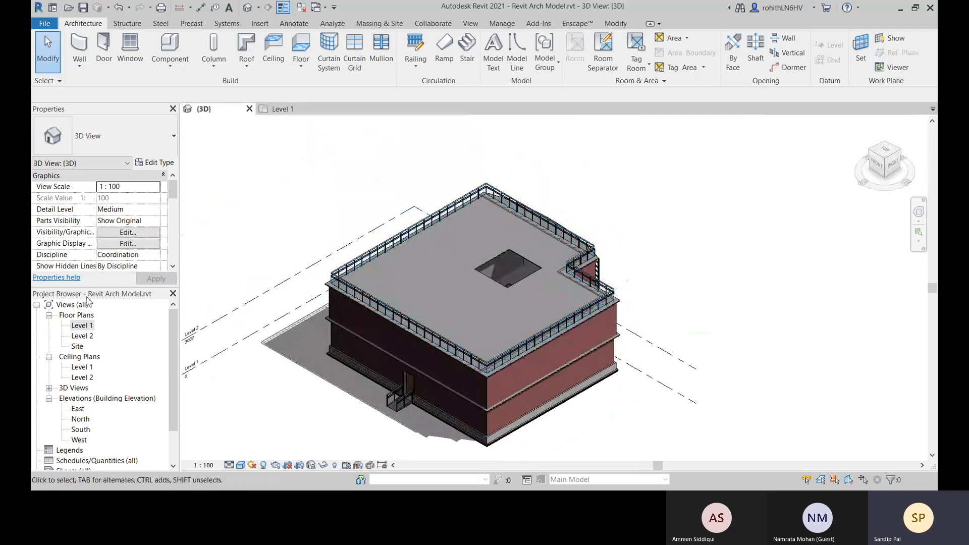
{"action": "scroll", "coordinate": [119, 253], "scroll_direction": "down", "scroll_amount": 6}
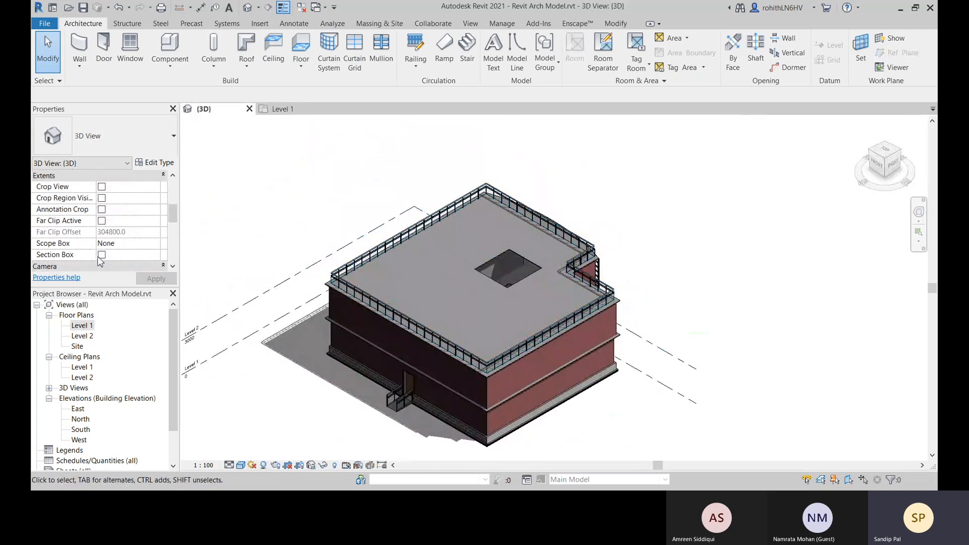
{"action": "left_click", "coordinate": [101, 255]}
{"action": "scroll", "coordinate": [622, 229], "scroll_direction": "down", "scroll_amount": 2}
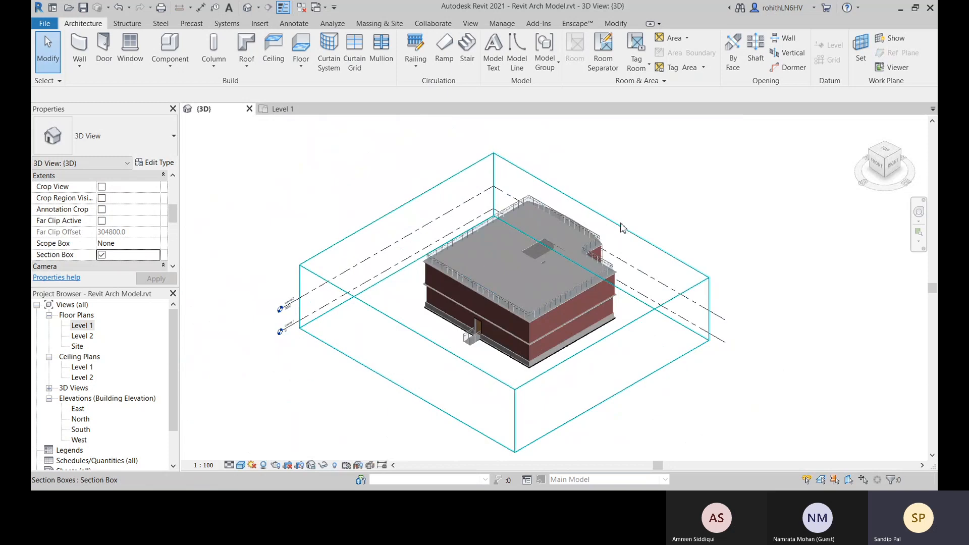
Lower the top face of the section box to below the Level 1 ceiling, cutting the building open over its rooms
{"action": "left_click", "coordinate": [623, 228]}
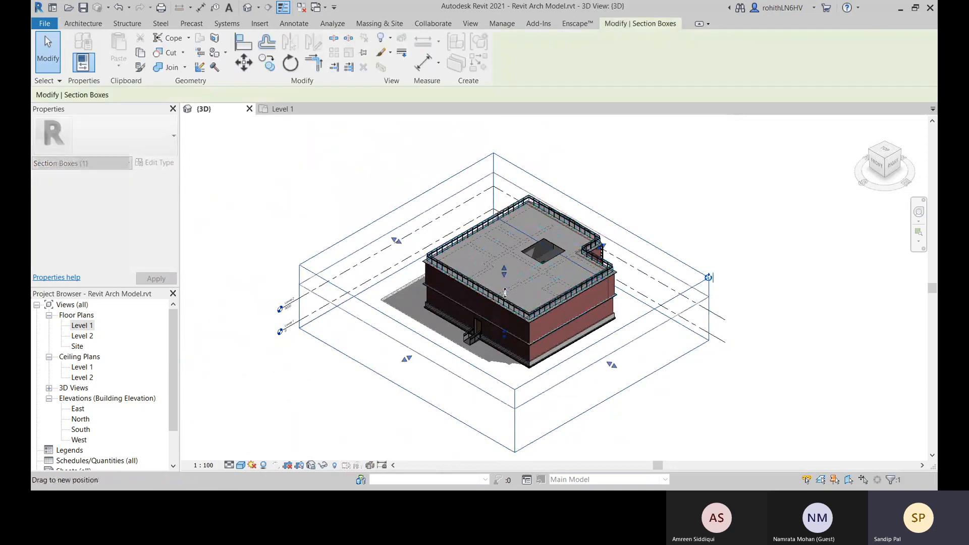
{"action": "left_click_drag", "start_coordinate": [505, 293], "coordinate": [505, 326]}
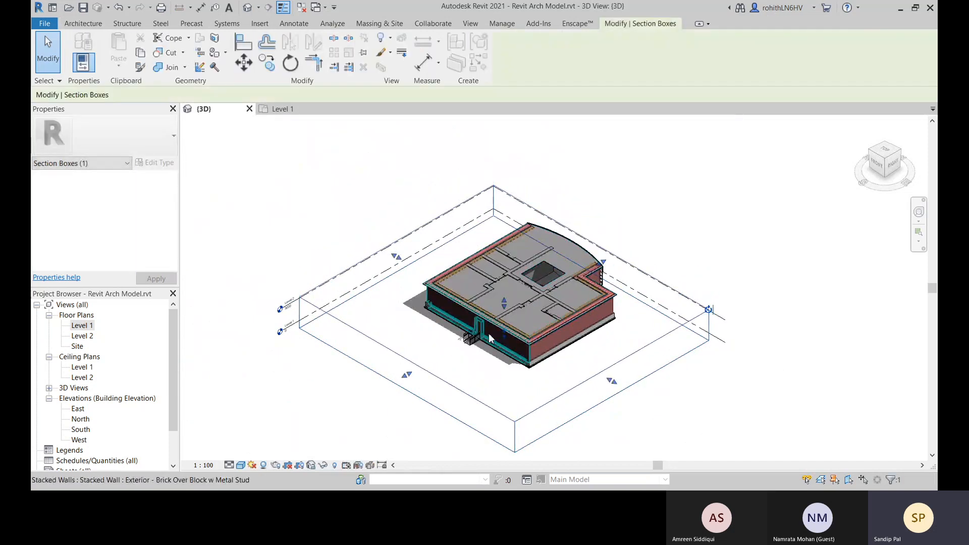
{"action": "scroll", "coordinate": [488, 333], "scroll_direction": "up", "scroll_amount": 5}
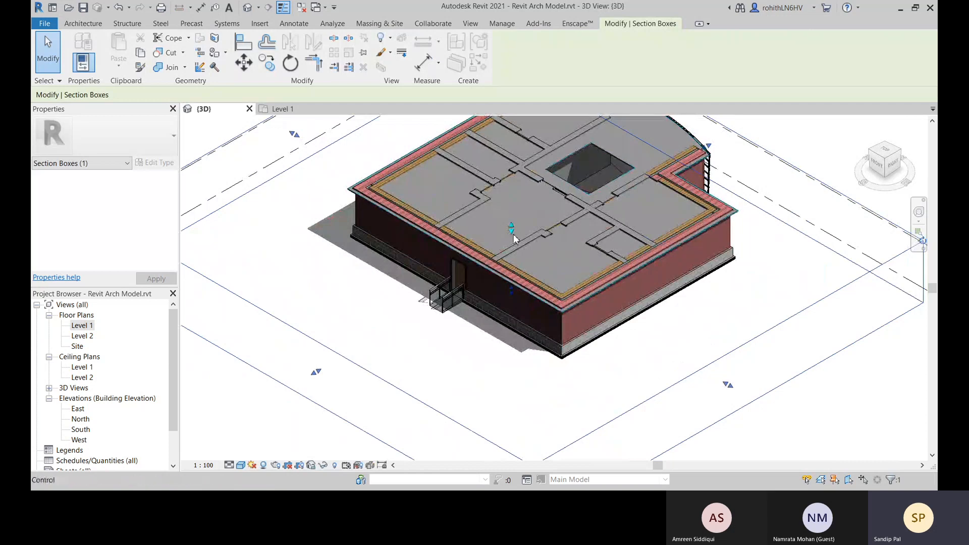
{"action": "scroll", "coordinate": [514, 232], "scroll_direction": "up", "scroll_amount": 2}
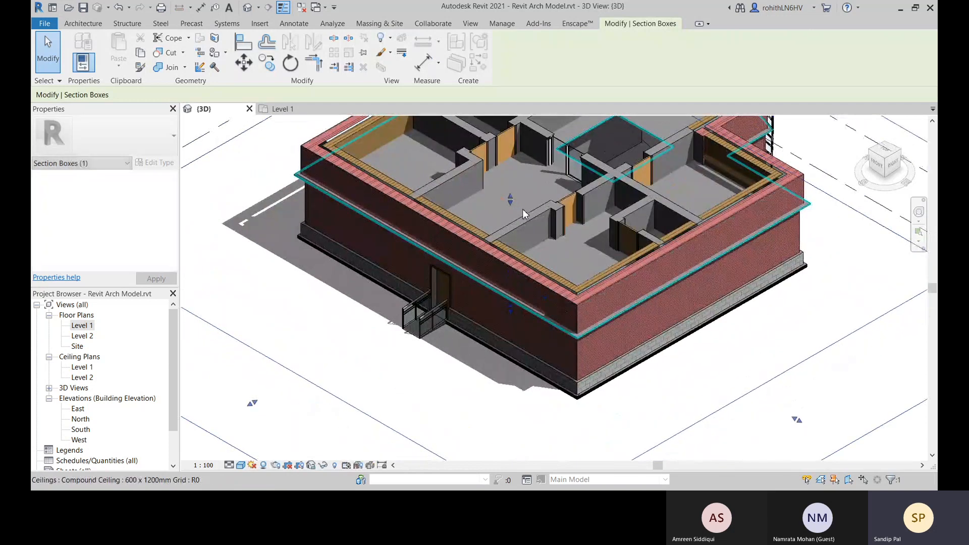
{"action": "scroll", "coordinate": [523, 209], "scroll_direction": "up", "scroll_amount": 3}
{"action": "middle_click_drag", "start_coordinate": [525, 211], "coordinate": [536, 331]}
{"action": "middle_click_drag", "start_coordinate": [572, 305], "coordinate": [562, 356]}
{"action": "middle_click_drag", "start_coordinate": [495, 271], "coordinate": [478, 328]}
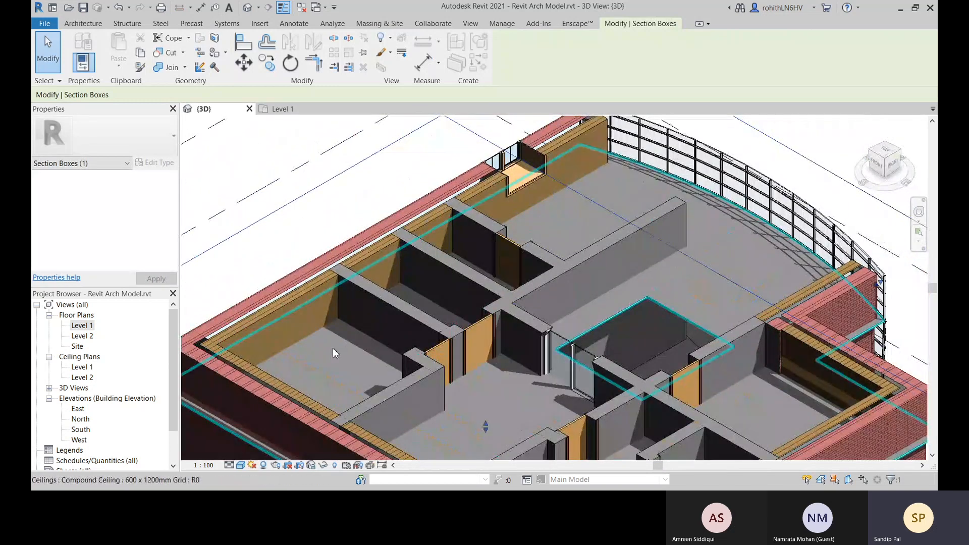
{"action": "scroll", "coordinate": [333, 348], "scroll_direction": "up", "scroll_amount": 2}
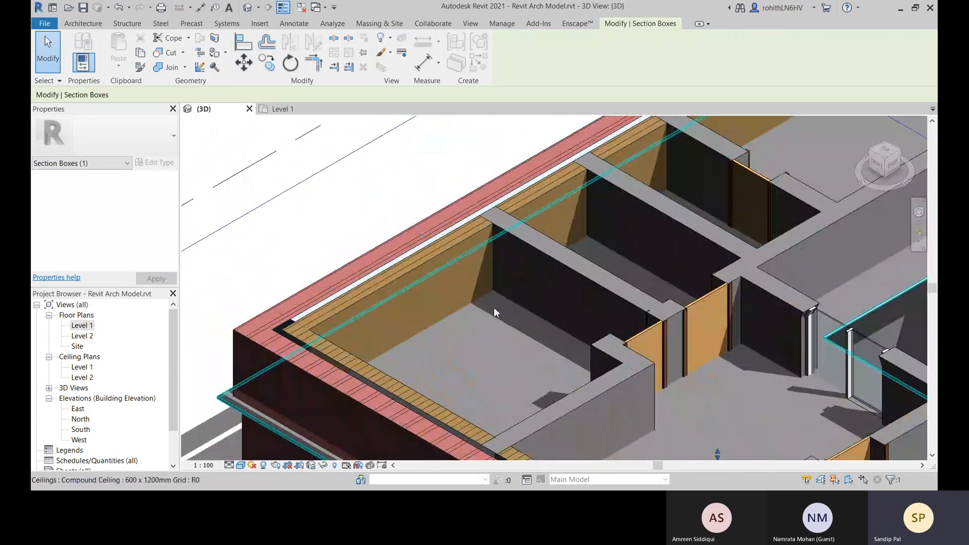
Create an in-place model in the Generic Models category and name it Skirting
{"action": "left_click", "coordinate": [91, 25]}
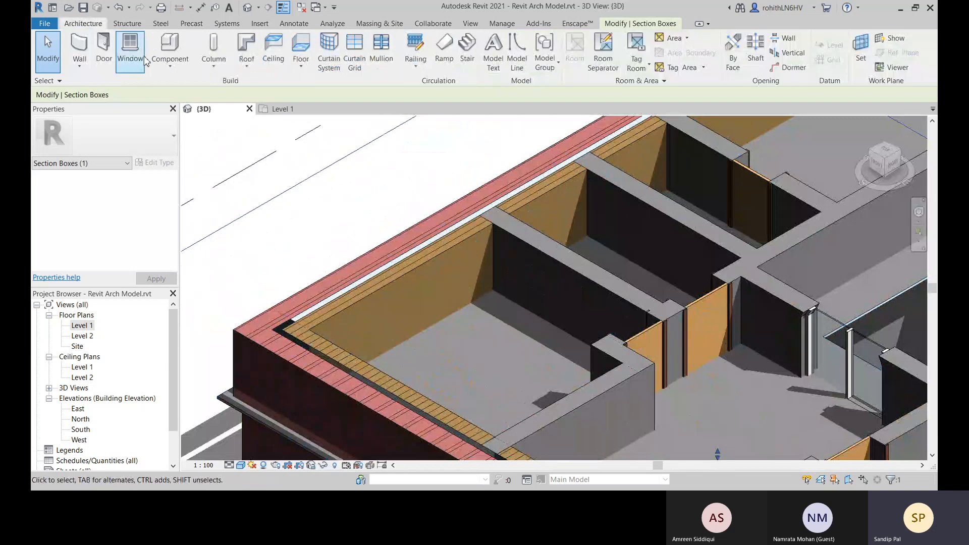
{"action": "left_click", "coordinate": [170, 64]}
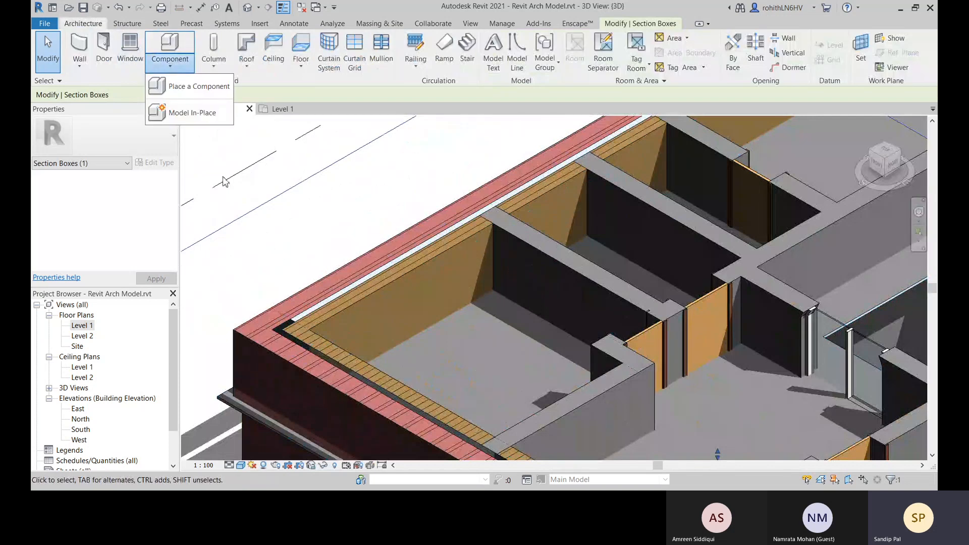
{"action": "left_click", "coordinate": [178, 113]}
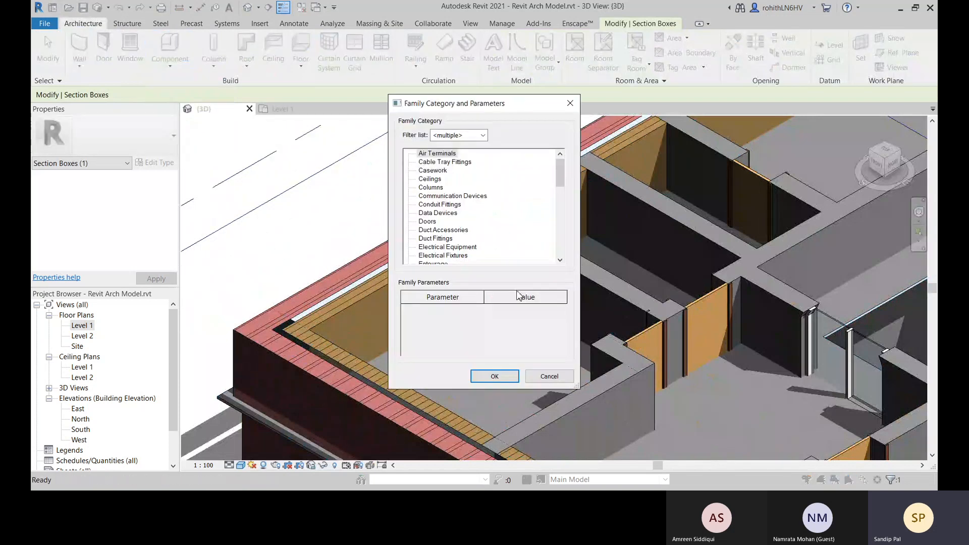
{"action": "left_click", "coordinate": [440, 172]}
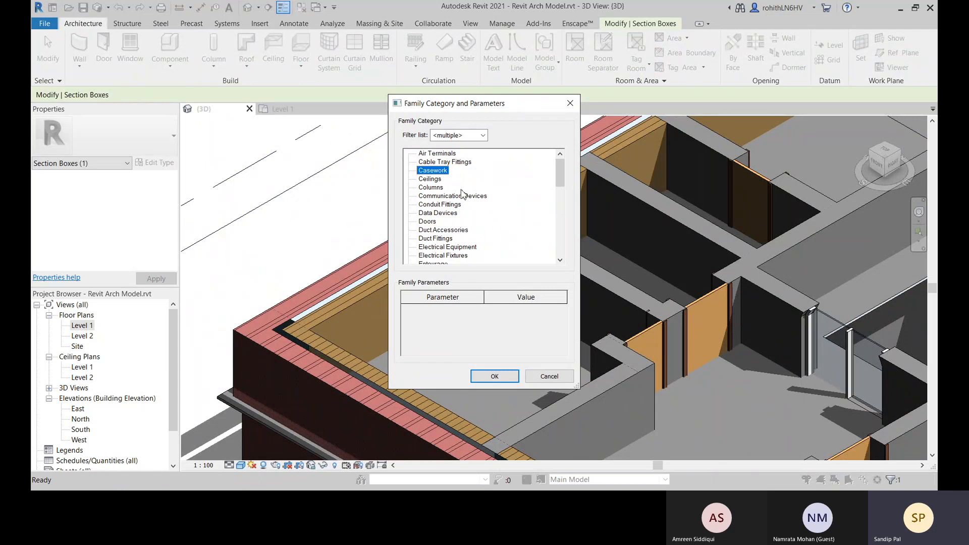
{"action": "scroll", "coordinate": [439, 197], "scroll_direction": "down", "scroll_amount": 2}
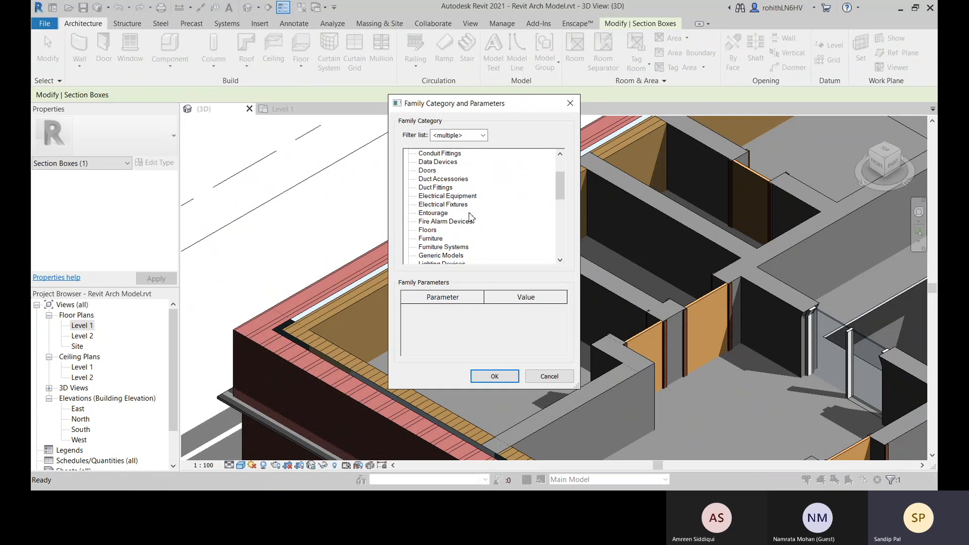
{"action": "scroll", "coordinate": [441, 216], "scroll_direction": "up", "scroll_amount": 2}
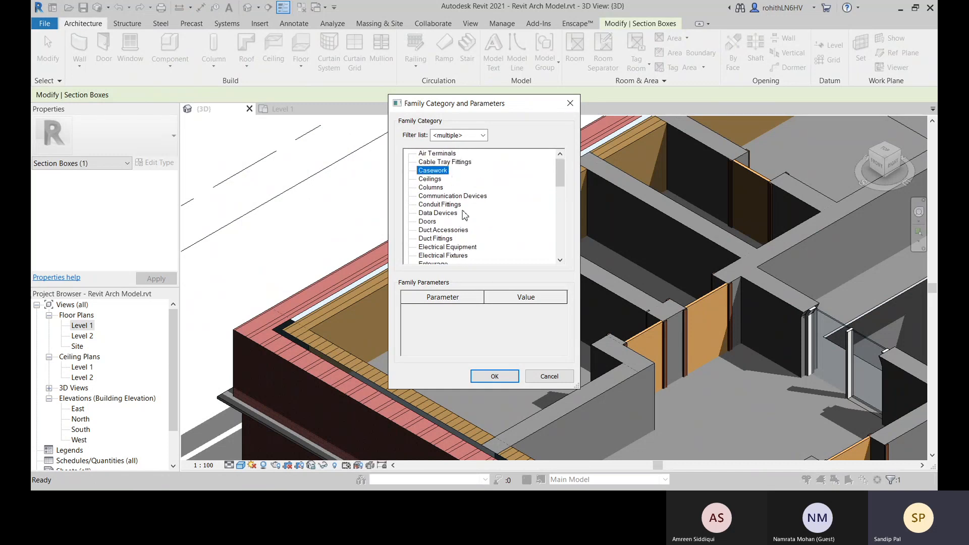
{"action": "scroll", "coordinate": [460, 217], "scroll_direction": "down", "scroll_amount": 1}
{"action": "scroll", "coordinate": [457, 228], "scroll_direction": "down", "scroll_amount": 3}
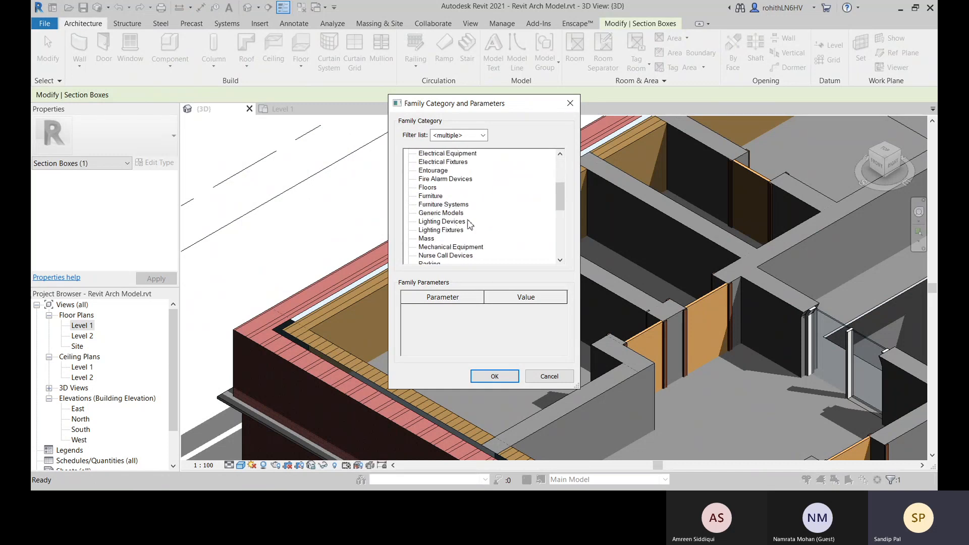
{"action": "left_click", "coordinate": [447, 214]}
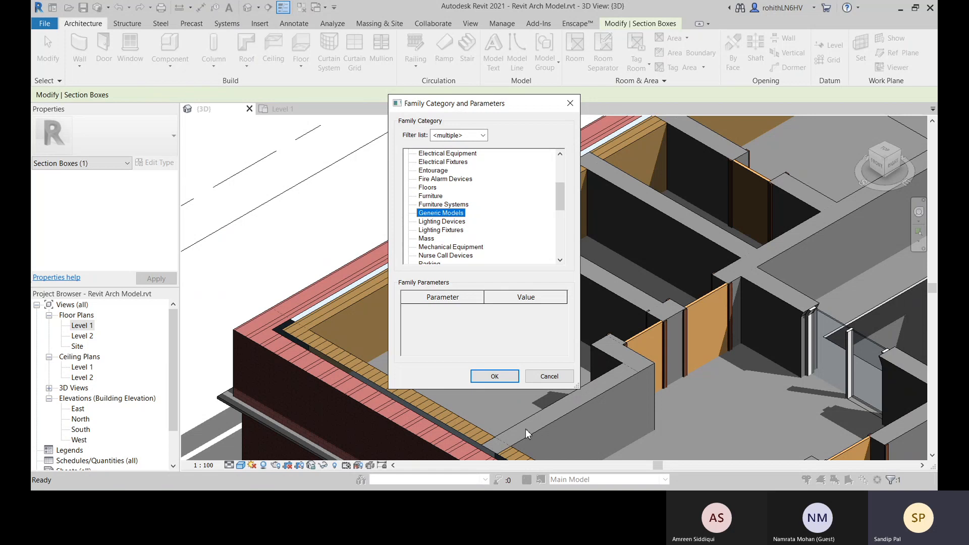
{"action": "left_click", "coordinate": [490, 378]}
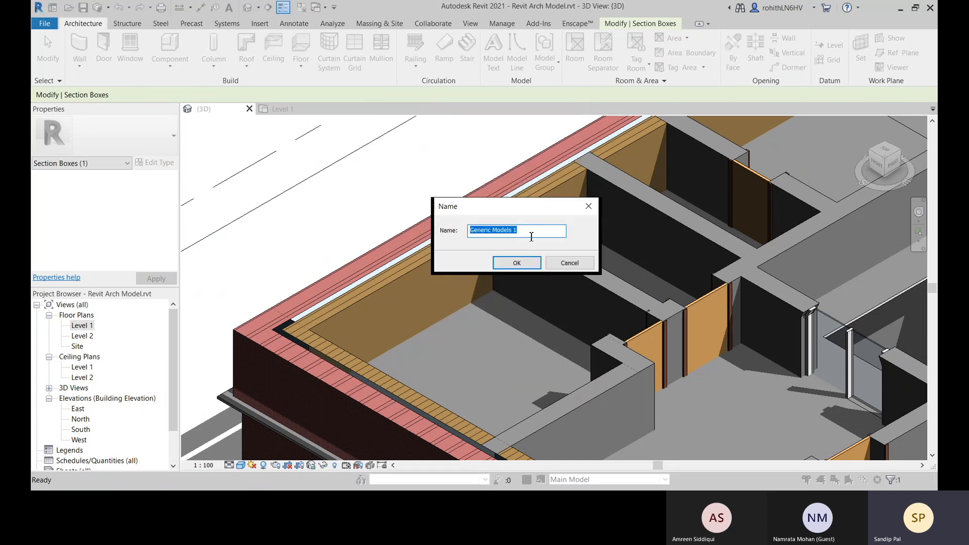
{"action": "type", "text": "Skirting"}
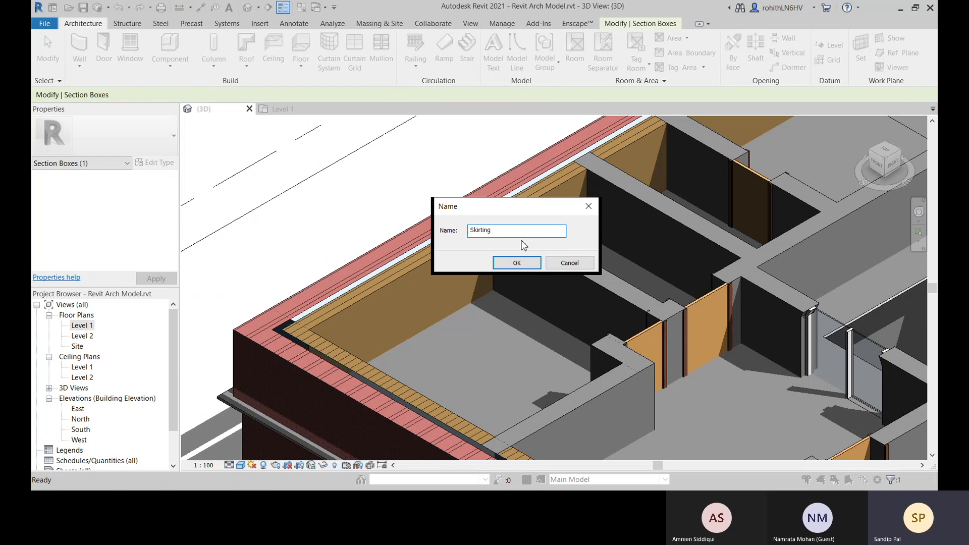
{"action": "left_click", "coordinate": [517, 263]}
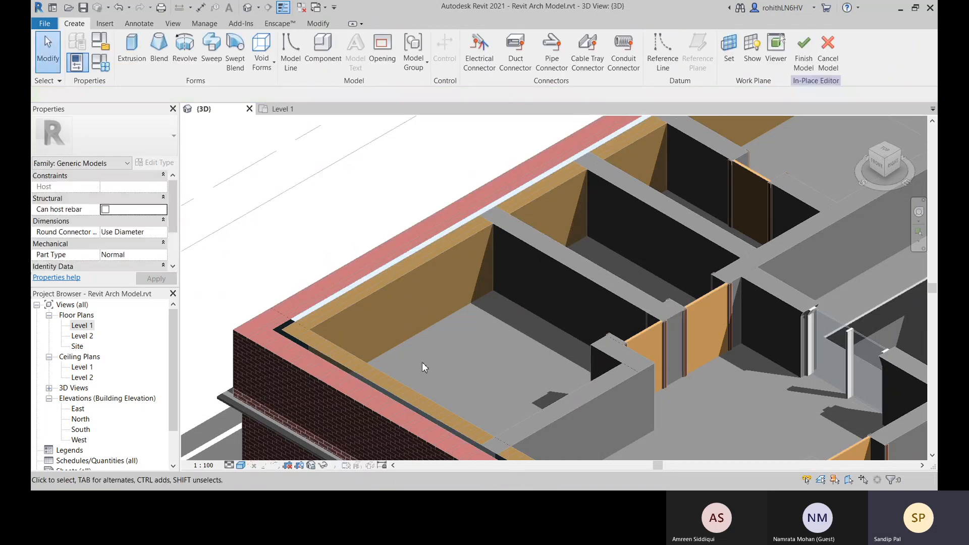
Examine the corner room's walls and floor in the sectioned 3D view
{"action": "scroll", "coordinate": [279, 255], "scroll_direction": "down", "scroll_amount": 5}
{"action": "middle_click_drag", "start_coordinate": [399, 287], "coordinate": [461, 339]}
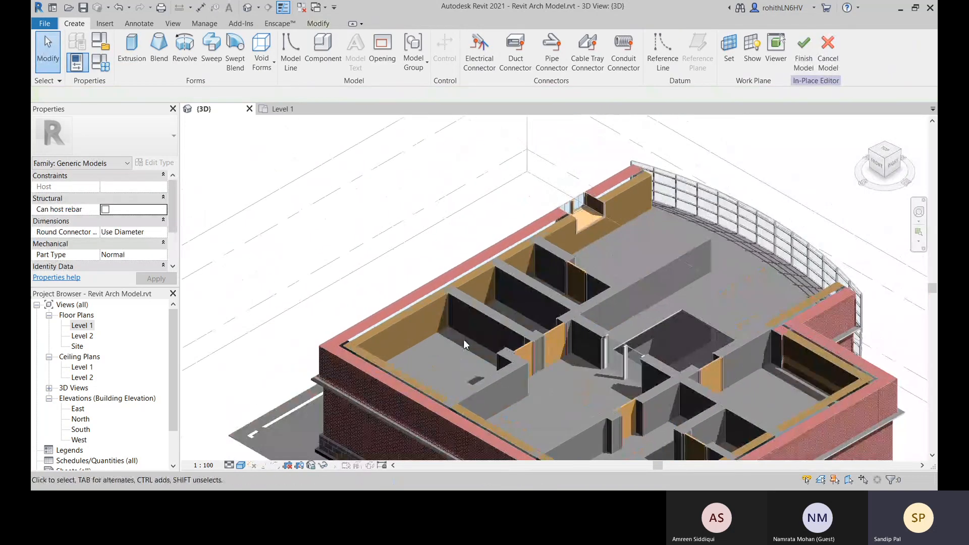
{"action": "scroll", "coordinate": [461, 339], "scroll_direction": "up", "scroll_amount": 1}
{"action": "middle_click_drag", "start_coordinate": [405, 326], "coordinate": [410, 294]}
{"action": "scroll", "coordinate": [384, 322], "scroll_direction": "up", "scroll_amount": 3}
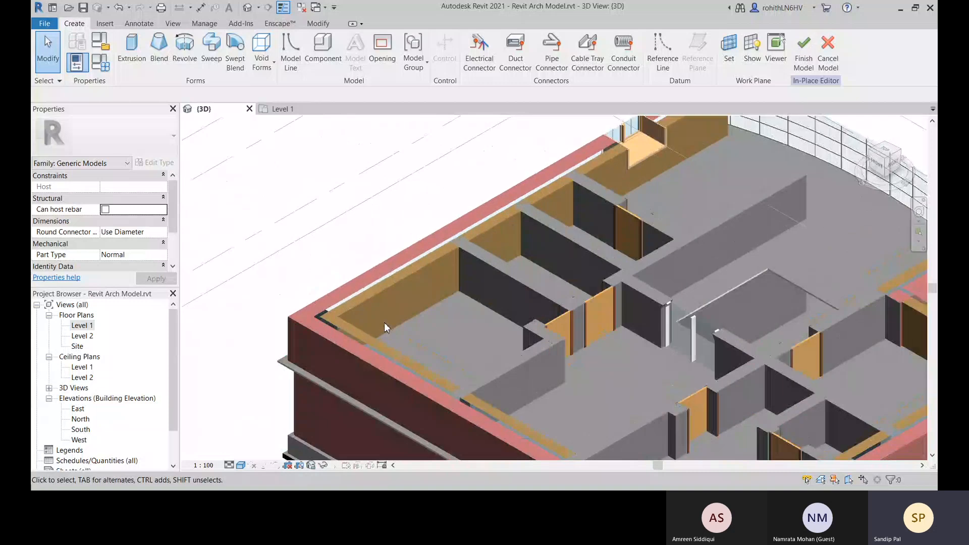
{"action": "middle_click_drag", "start_coordinate": [393, 327], "coordinate": [370, 384]}
{"action": "middle_click_drag", "start_coordinate": [311, 318], "coordinate": [321, 301]}
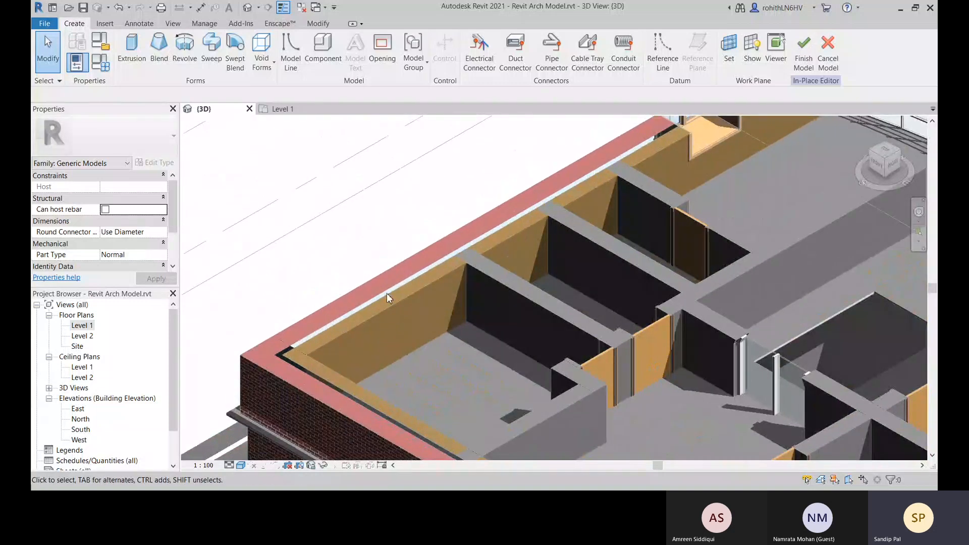
{"action": "middle_click_drag", "start_coordinate": [386, 292], "coordinate": [389, 271]}
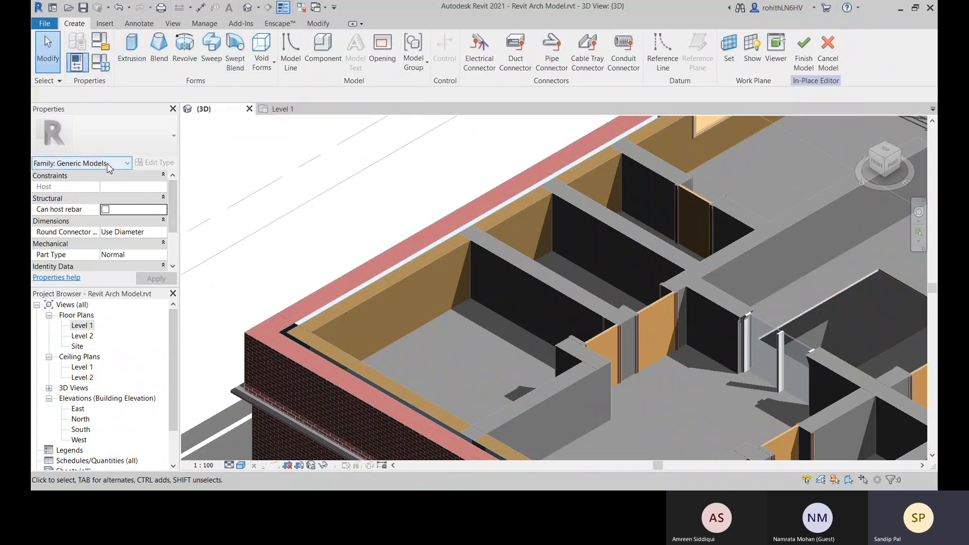
Review the in-place model's family category parameters and the Identity Data parameters of its family types
{"action": "left_click", "coordinate": [102, 46]}
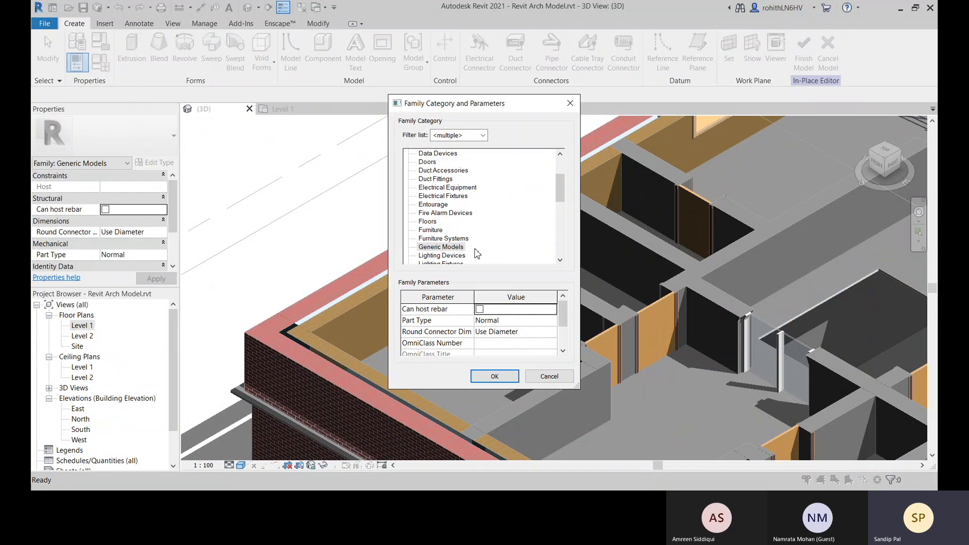
{"action": "scroll", "coordinate": [553, 347], "scroll_direction": "down", "scroll_amount": 1}
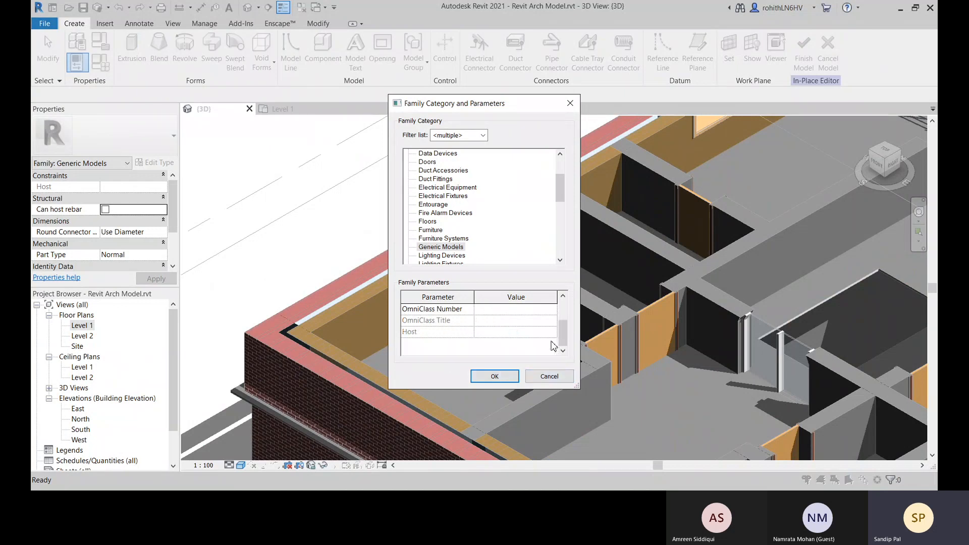
{"action": "left_click", "coordinate": [549, 377]}
{"action": "left_click", "coordinate": [106, 67]}
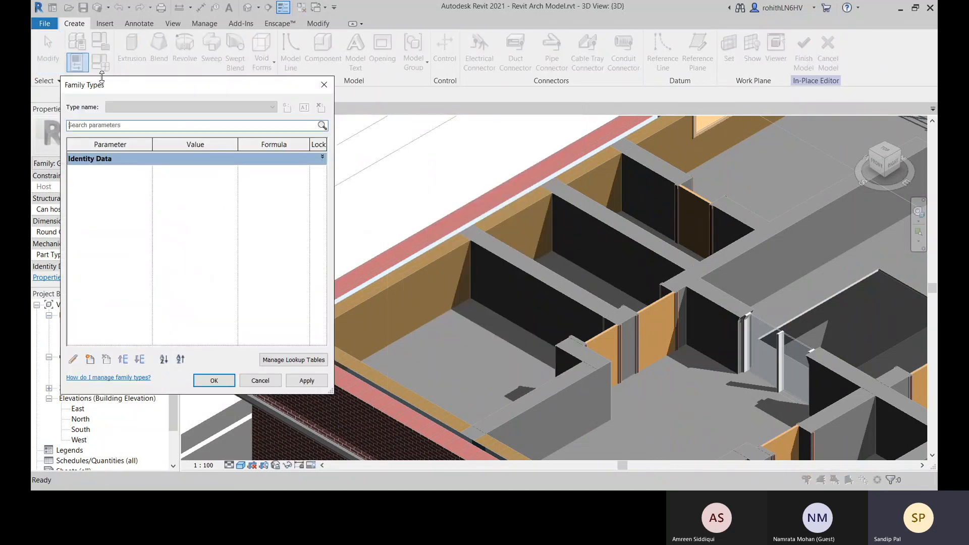
{"action": "left_click", "coordinate": [323, 158]}
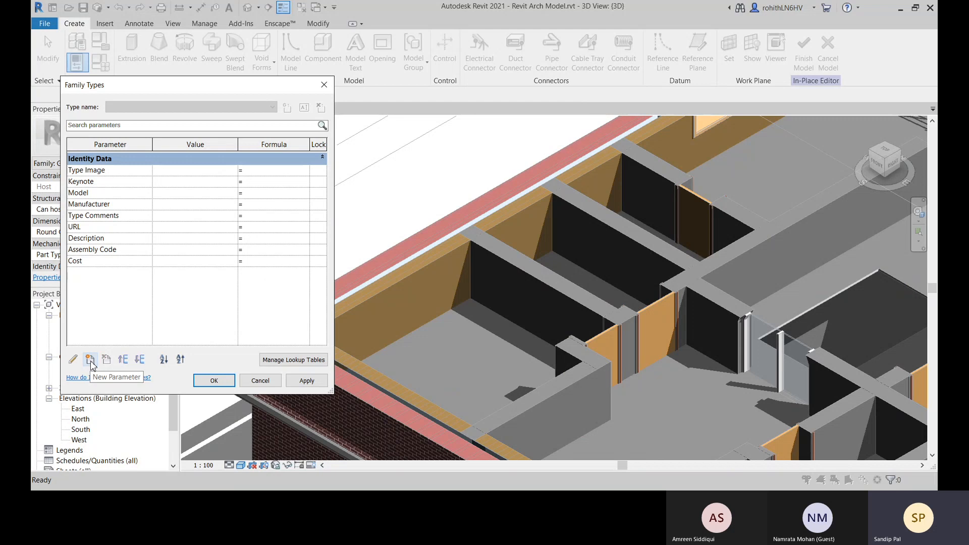
{"action": "left_click", "coordinate": [270, 382]}
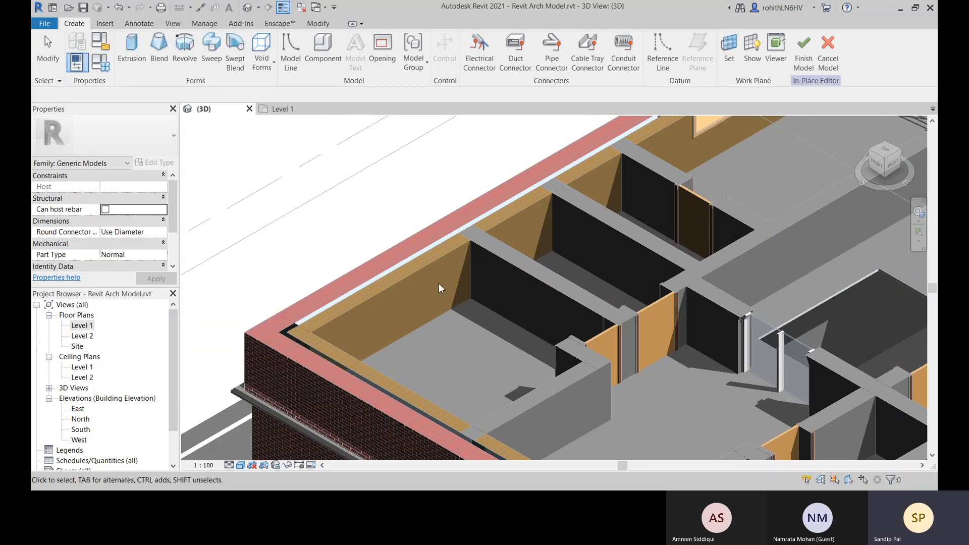
Start a solid extrusion and set its work plane by picking the exterior wall's face in the corner room
{"action": "middle_click_drag", "start_coordinate": [419, 343], "coordinate": [441, 318]}
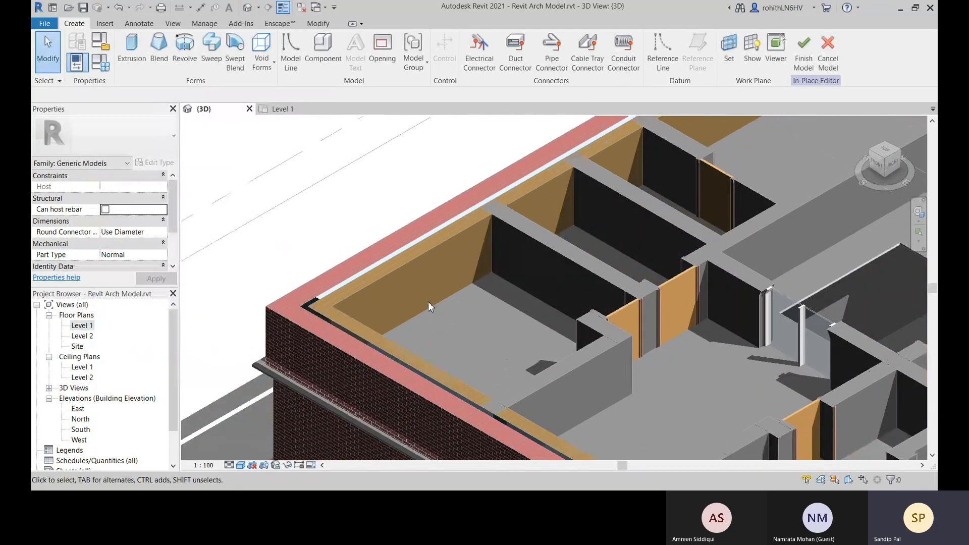
{"action": "scroll", "coordinate": [428, 302], "scroll_direction": "up", "scroll_amount": 3}
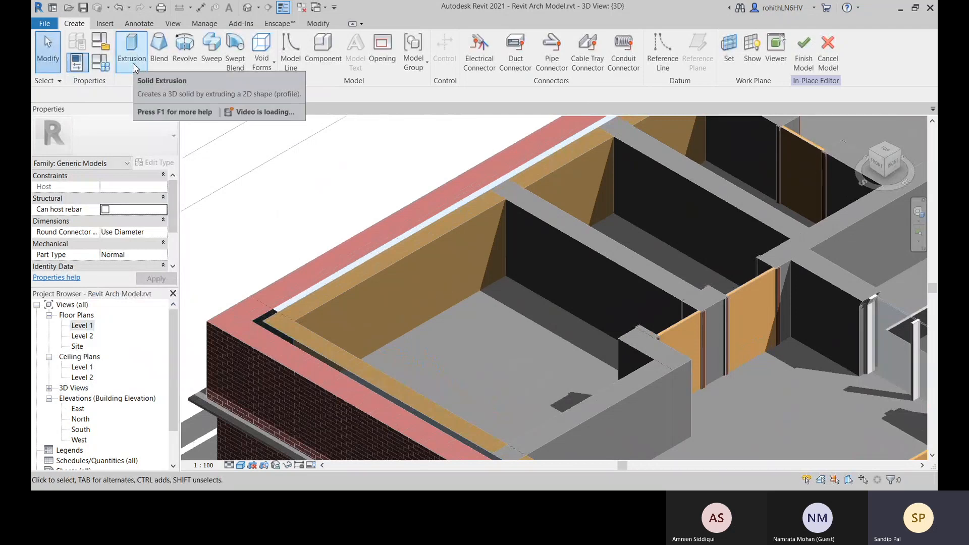
{"action": "middle_click_drag", "start_coordinate": [513, 317], "coordinate": [624, 321]}
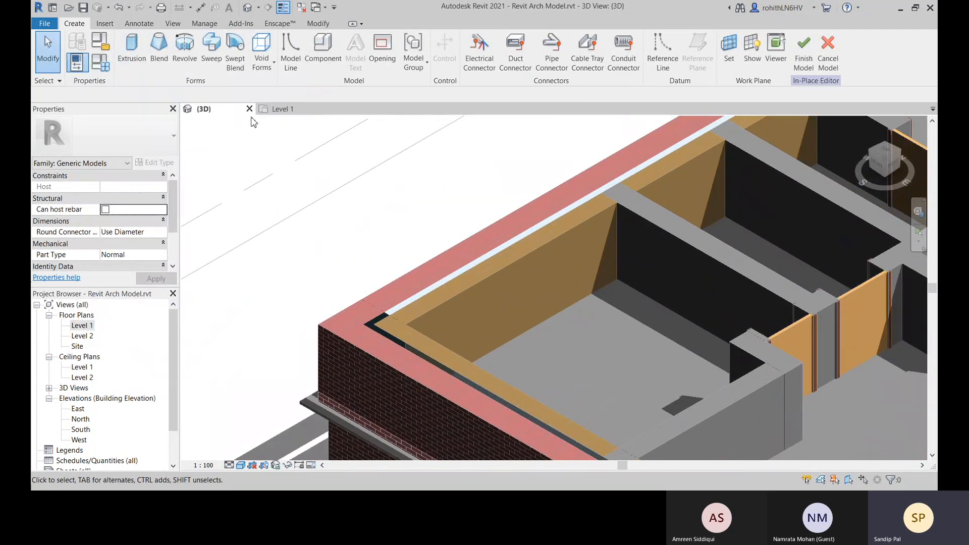
{"action": "left_click", "coordinate": [132, 51]}
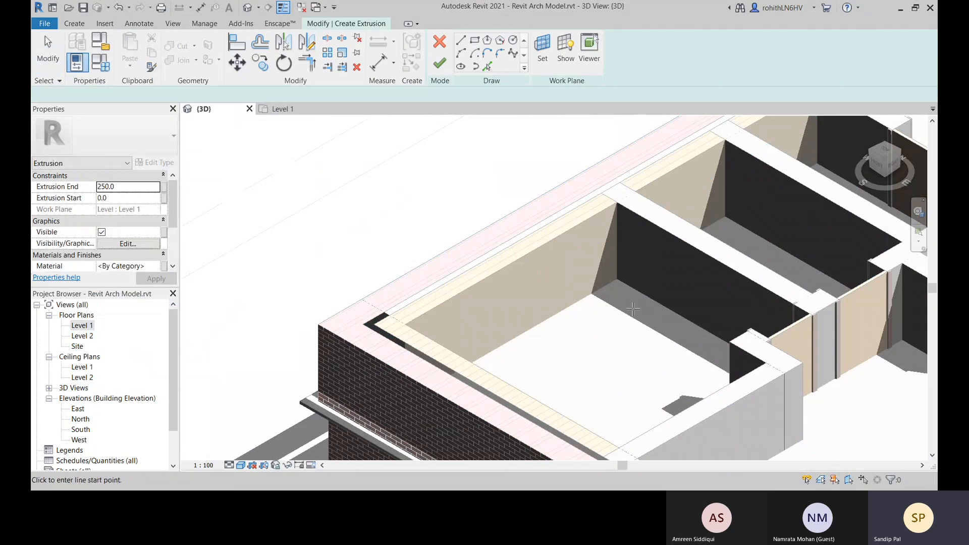
{"action": "scroll", "coordinate": [617, 280], "scroll_direction": "up", "scroll_amount": 6}
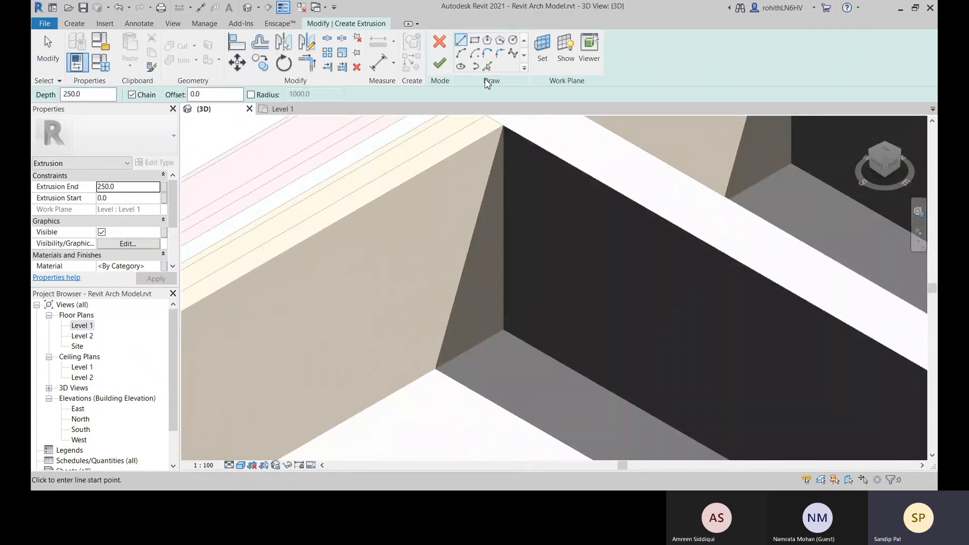
{"action": "middle_click_drag", "start_coordinate": [444, 249], "coordinate": [517, 241]}
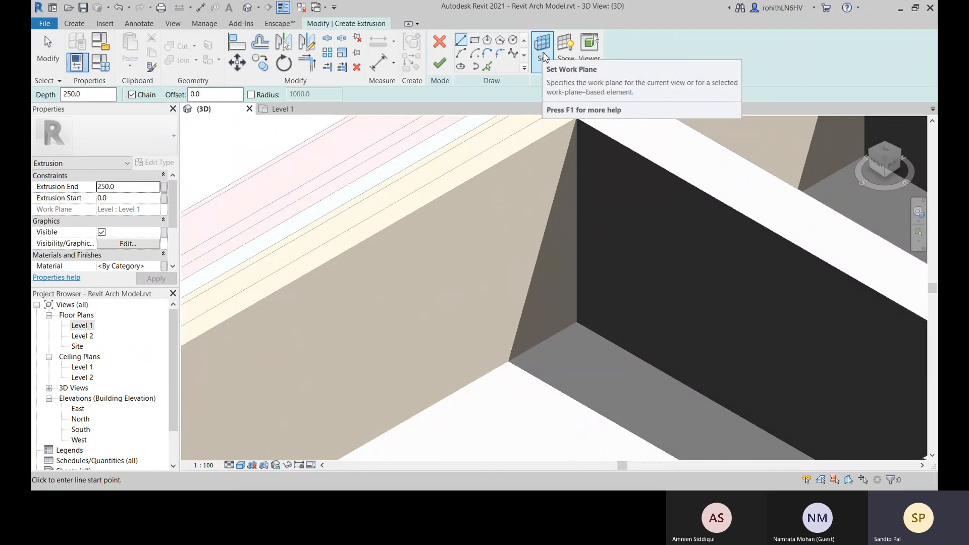
{"action": "left_click", "coordinate": [542, 51]}
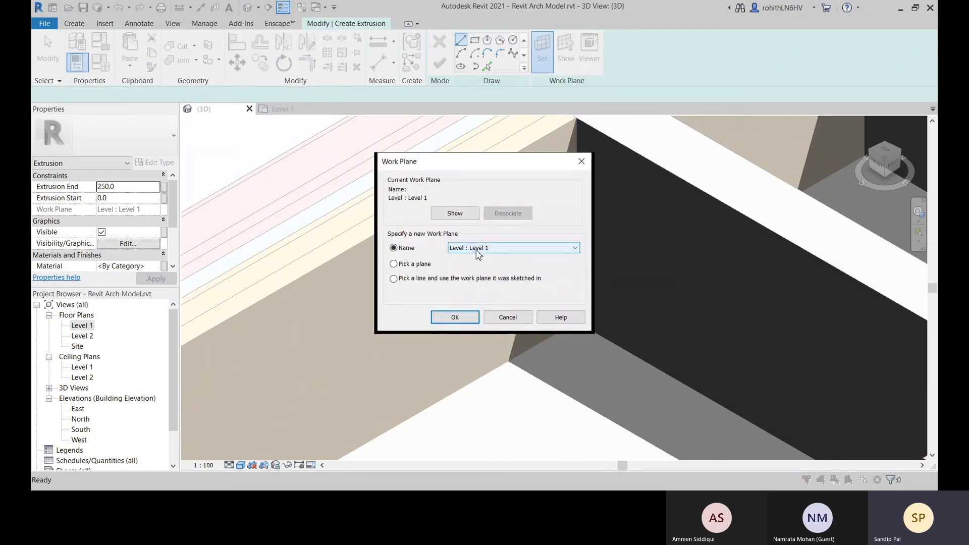
{"action": "left_click", "coordinate": [482, 248]}
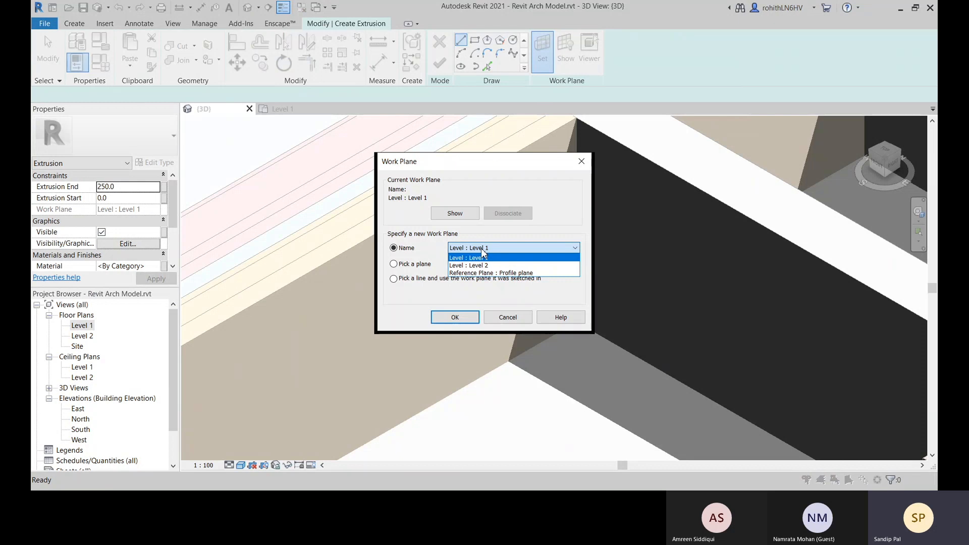
{"action": "left_click", "coordinate": [483, 255]}
{"action": "left_click", "coordinate": [411, 265]}
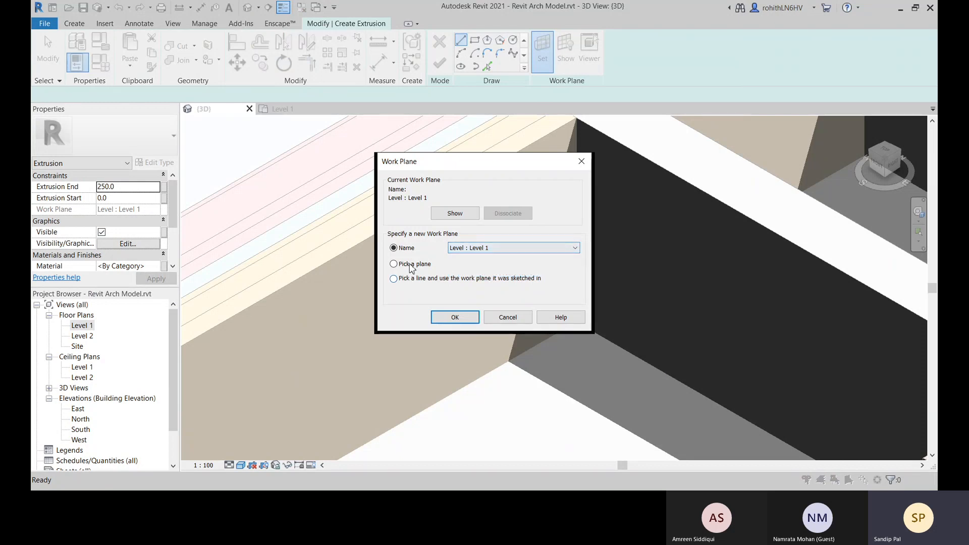
{"action": "left_click", "coordinate": [455, 318]}
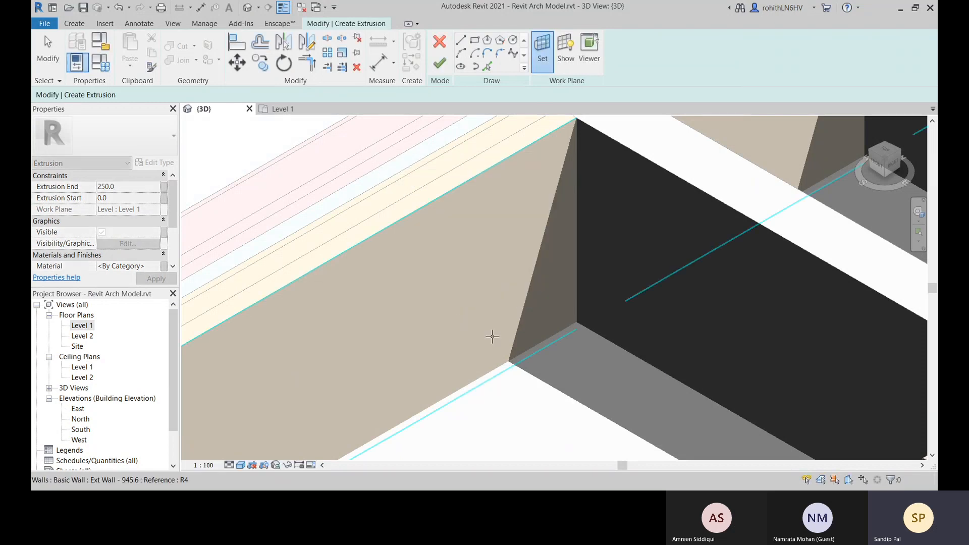
{"action": "scroll", "coordinate": [601, 260], "scroll_direction": "down", "scroll_amount": 1}
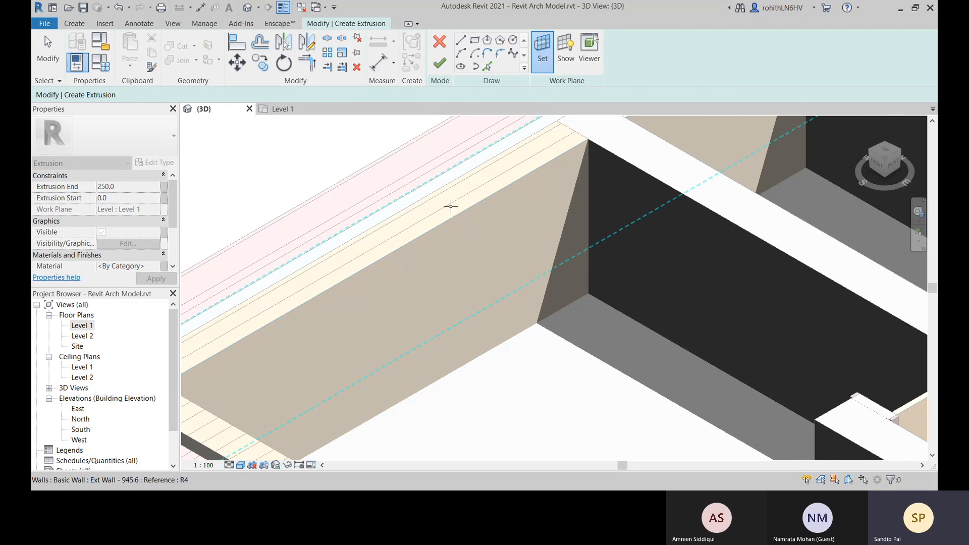
{"action": "left_click", "coordinate": [547, 253]}
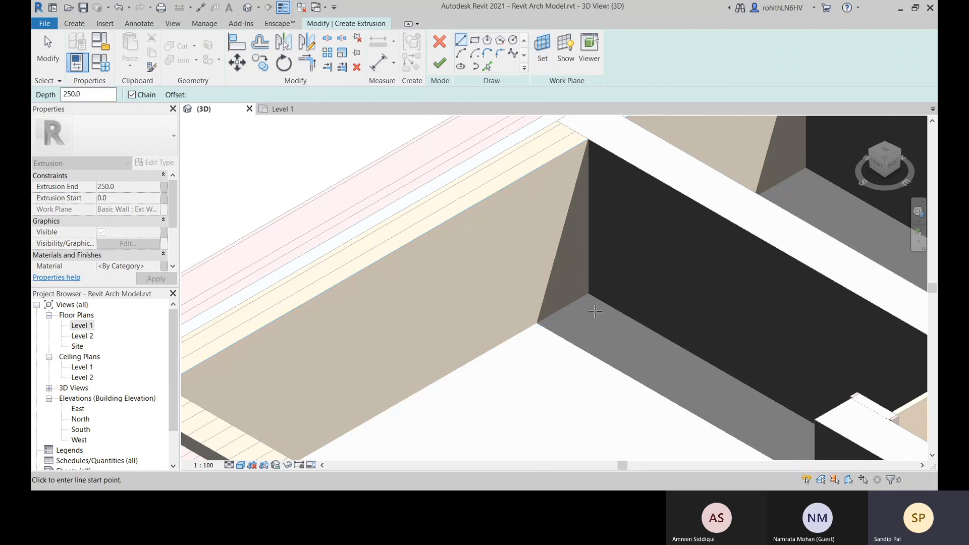
Sketch a narrow closed four-sided skirting profile, about 100 mm high, at the floor corner where the exterior and interior walls meet
{"action": "scroll", "coordinate": [588, 287], "scroll_direction": "up", "scroll_amount": 5}
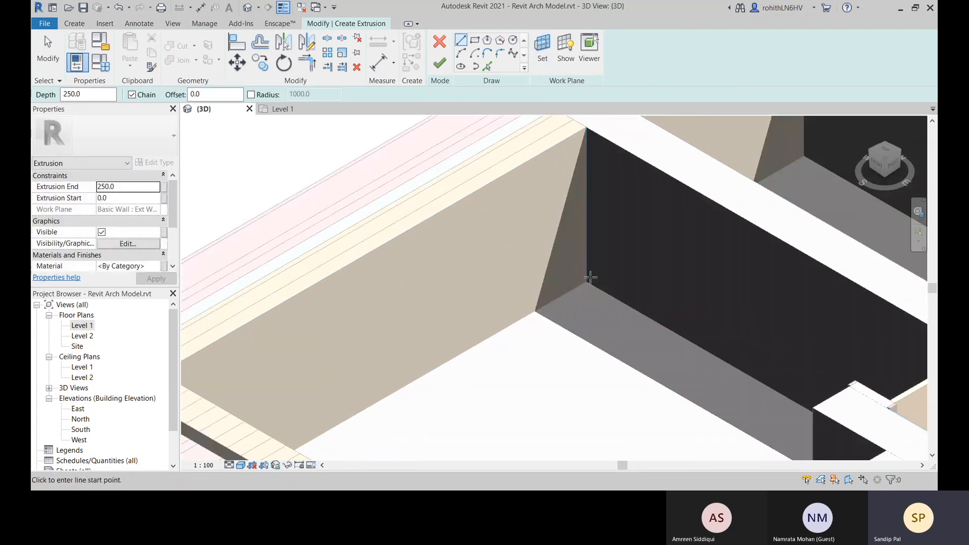
{"action": "scroll", "coordinate": [591, 286], "scroll_direction": "up", "scroll_amount": 3}
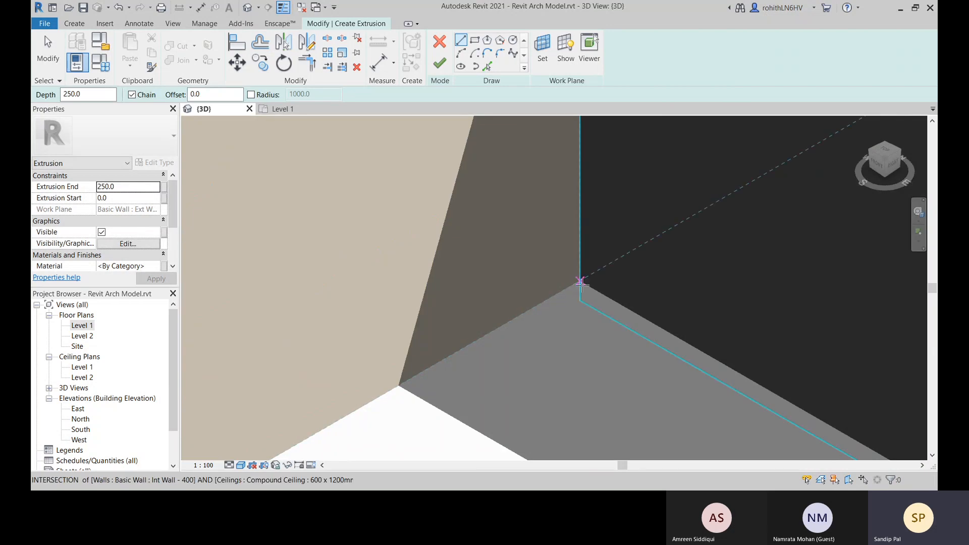
{"action": "left_click", "coordinate": [581, 283]}
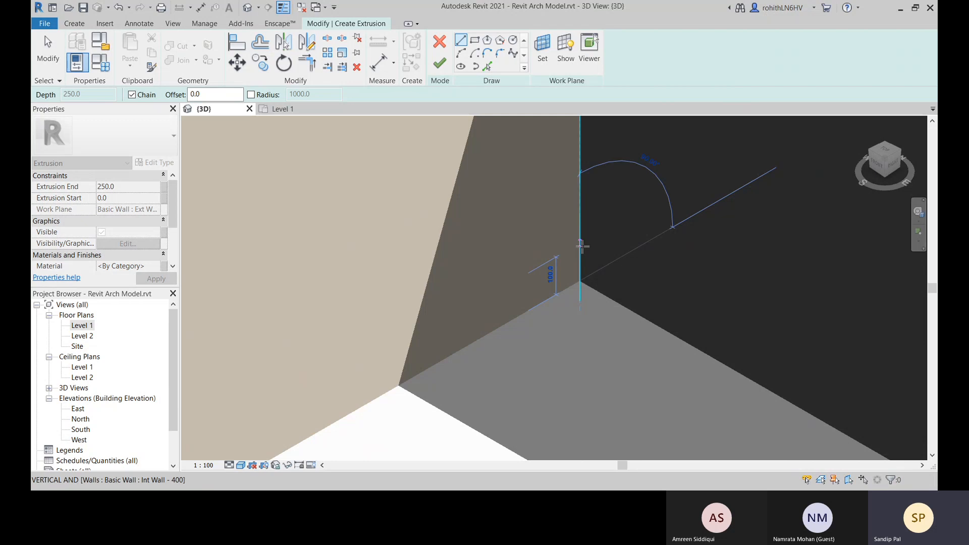
{"action": "left_click", "coordinate": [581, 247]}
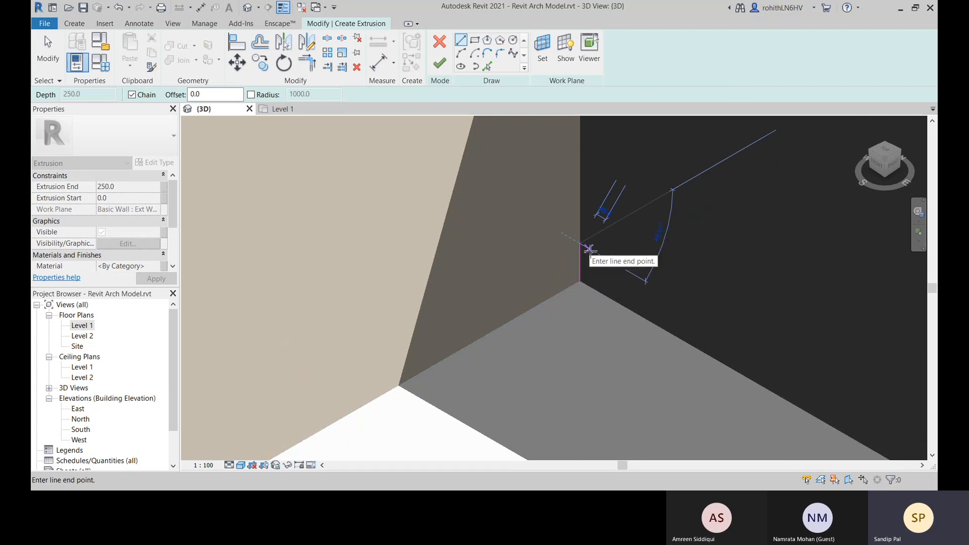
{"action": "scroll", "coordinate": [589, 250], "scroll_direction": "up", "scroll_amount": 2}
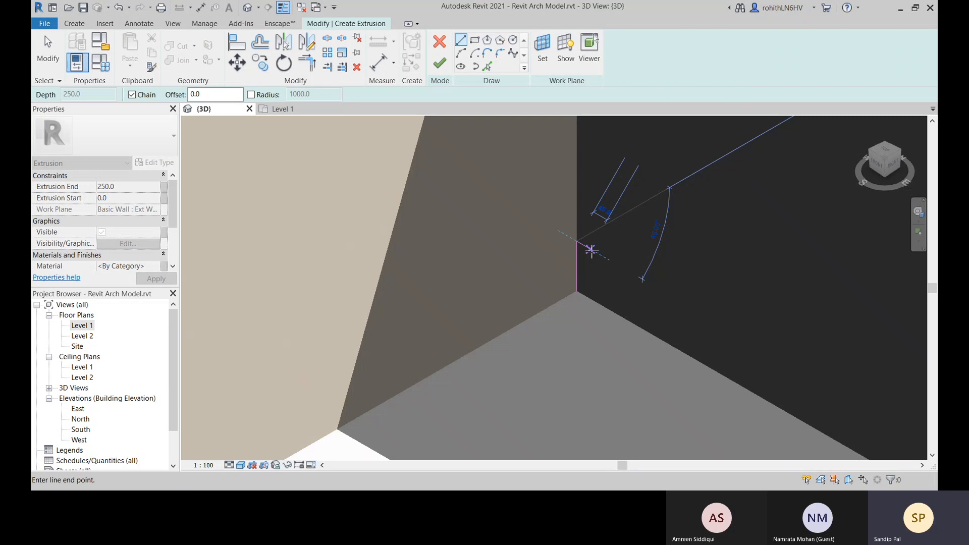
{"action": "left_click", "coordinate": [591, 249]}
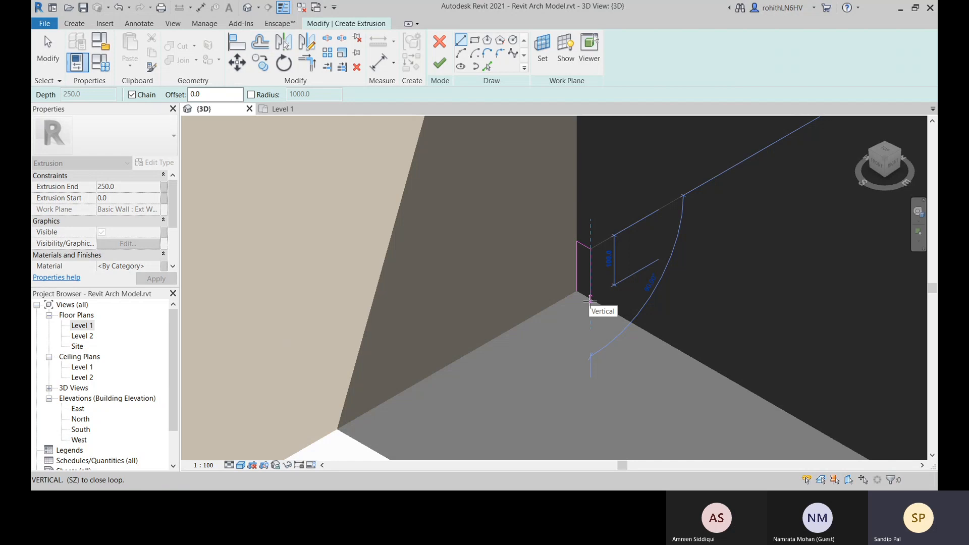
{"action": "left_click", "coordinate": [590, 300]}
{"action": "left_click", "coordinate": [577, 292]}
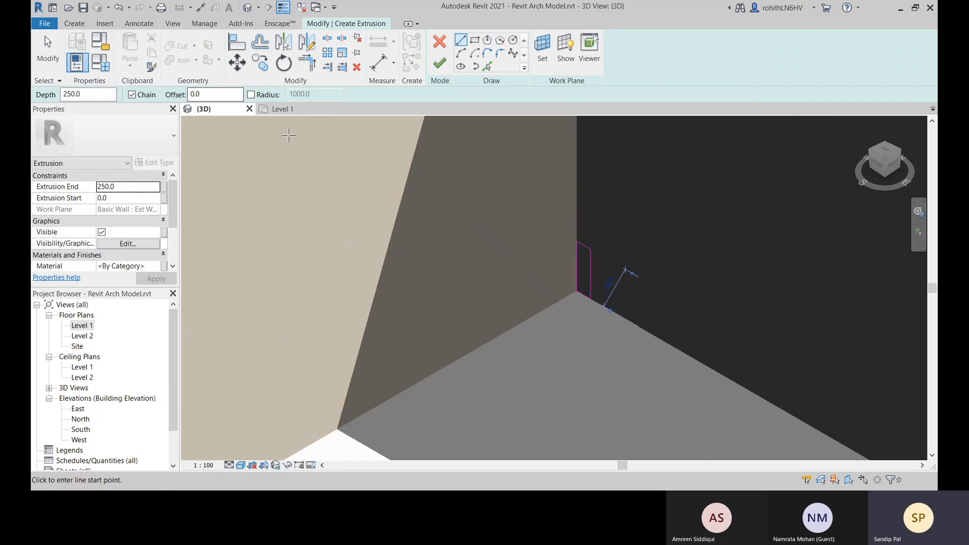
Finish the profile sketch as an extrusion with a depth of 250 mm
{"action": "scroll", "coordinate": [337, 177], "scroll_direction": "down", "scroll_amount": 4}
{"action": "mouse_move", "coordinate": [420, 254]}
{"action": "middle_mouse_down"}
{"action": "mouse_move", "coordinate": [576, 320]}
{"action": "mouse_move", "coordinate": [558, 331]}
{"action": "mouse_move", "coordinate": [507, 319]}
{"action": "middle_mouse_up"}
{"action": "mouse_move", "coordinate": [573, 305]}
{"action": "middle_mouse_down", "text": "shift"}
{"action": "mouse_move", "coordinate": [508, 322]}
{"action": "mouse_move", "coordinate": [819, 307]}
{"action": "mouse_move", "coordinate": [735, 311]}
{"action": "mouse_move", "coordinate": [567, 450]}
{"action": "mouse_move", "coordinate": [577, 435]}
{"action": "mouse_move", "coordinate": [394, 346]}
{"action": "middle_mouse_up", "text": "shift"}
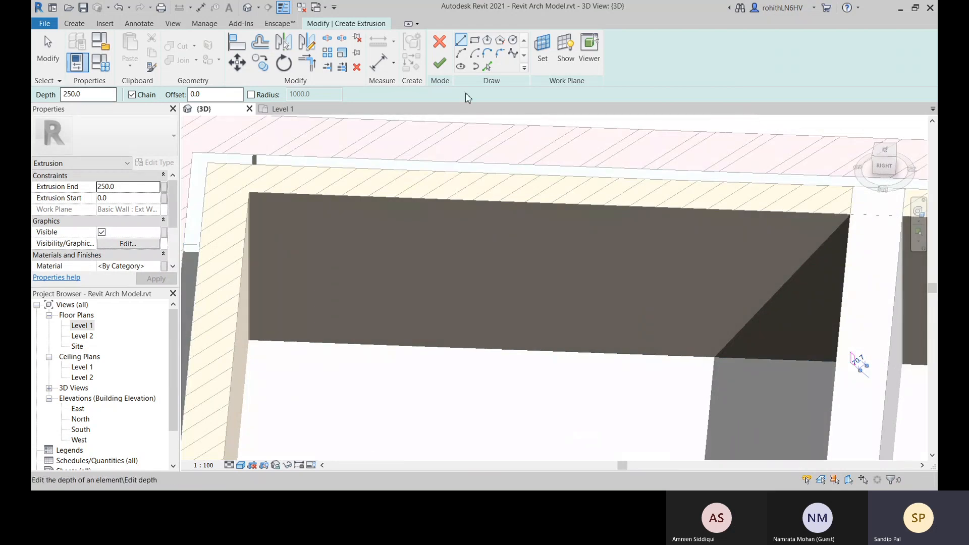
{"action": "left_click", "coordinate": [440, 62]}
Try to stretch the skirting extrusion along the room's wall with its shape handle
{"action": "middle_click_drag", "start_coordinate": [789, 363], "coordinate": [806, 298], "text": "shift"}
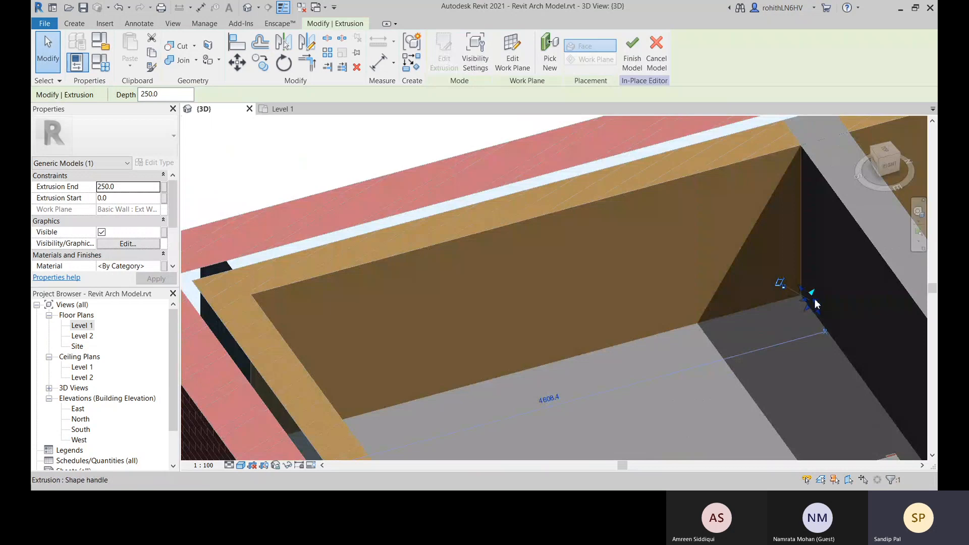
{"action": "left_click_drag", "start_coordinate": [818, 306], "coordinate": [771, 331]}
{"action": "middle_click_drag", "start_coordinate": [770, 332], "coordinate": [706, 246], "text": "shift"}
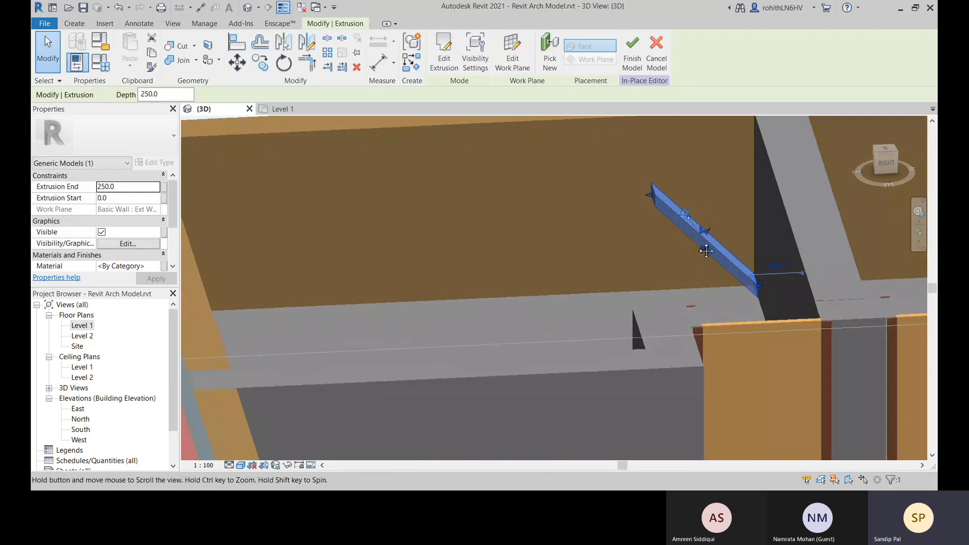
{"action": "middle_click_drag", "start_coordinate": [759, 292], "coordinate": [666, 318]}
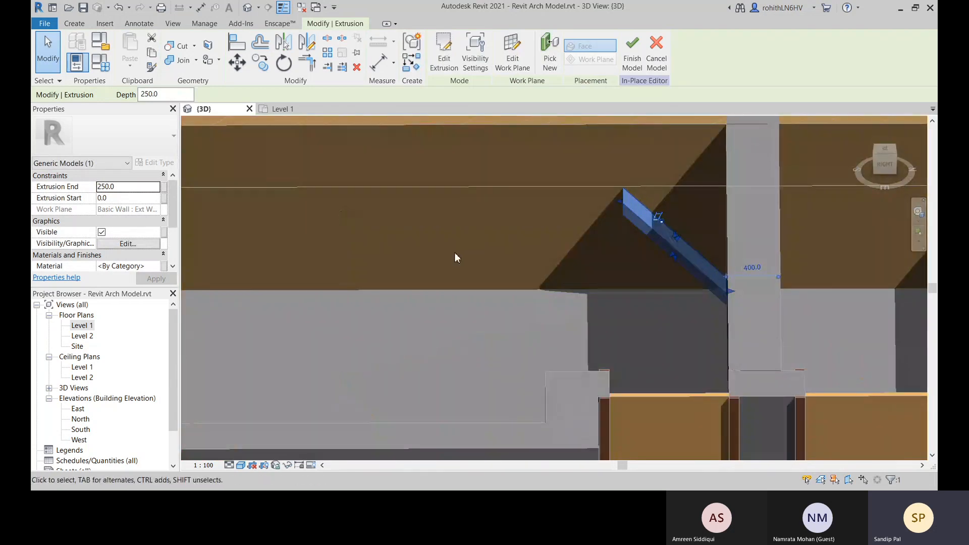
{"action": "middle_click_drag", "start_coordinate": [411, 290], "coordinate": [566, 263], "text": "shift"}
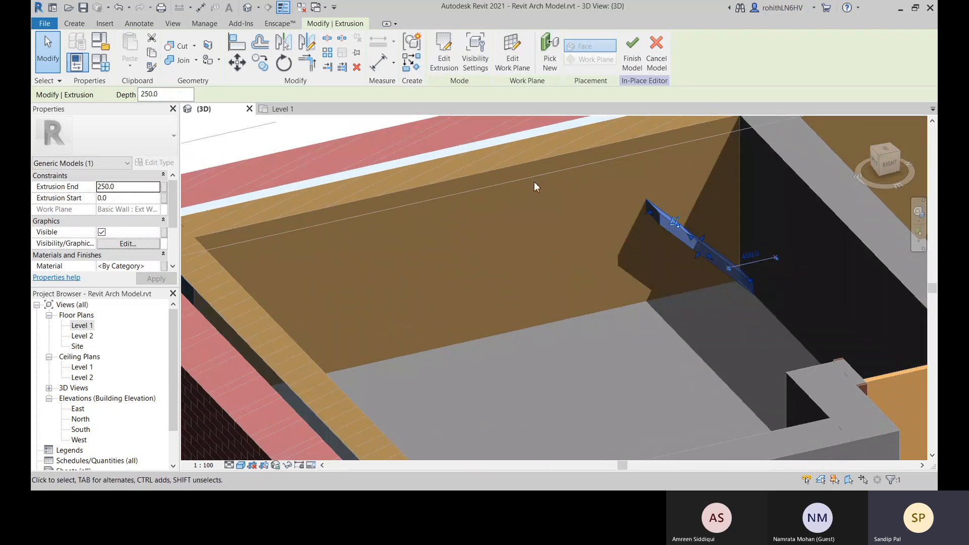
Open the stretched extrusion's profile sketch for editing and inspect its lines at the wall corner
{"action": "left_click", "coordinate": [444, 50]}
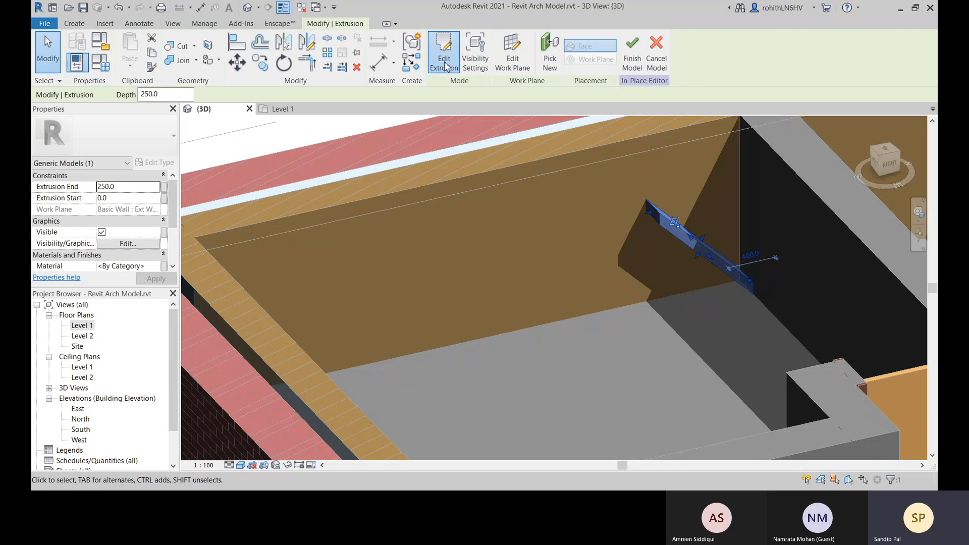
{"action": "middle_click_drag", "start_coordinate": [683, 306], "coordinate": [729, 295], "text": "shift"}
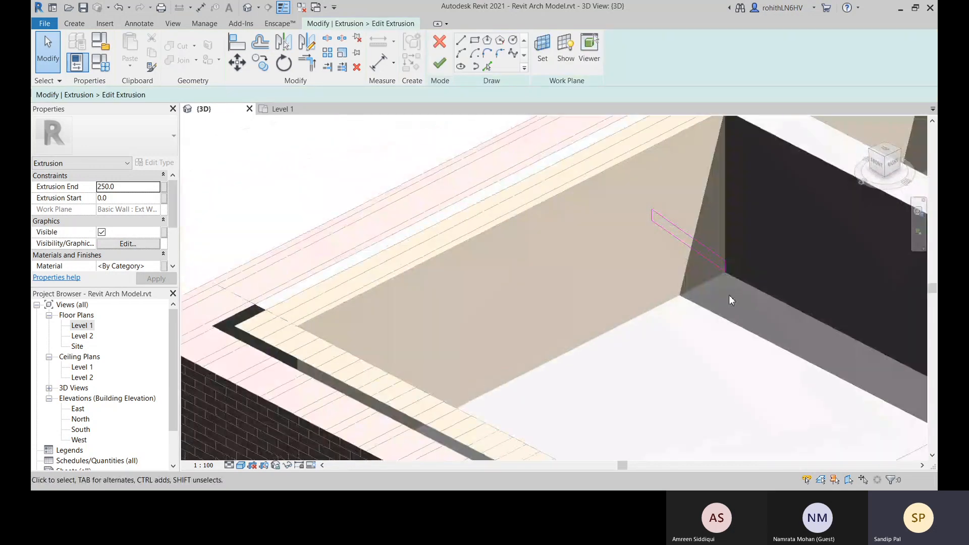
{"action": "scroll", "coordinate": [728, 274], "scroll_direction": "up", "scroll_amount": 3}
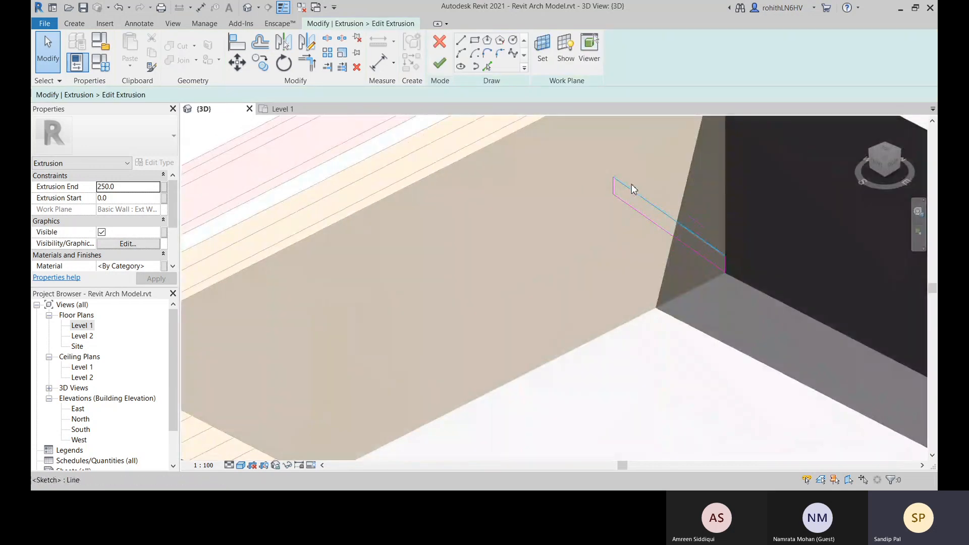
{"action": "middle_click_drag", "start_coordinate": [748, 290], "coordinate": [760, 297], "text": "shift"}
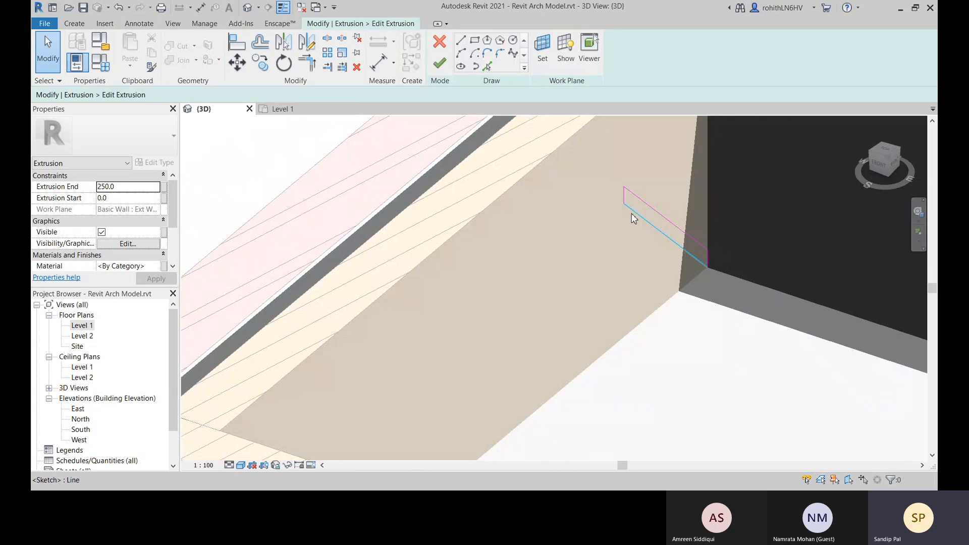
Undo the extrusion's stretching and its completion to return to the original skirting profile sketch
{"action": "key", "text": "ctrl+z"}
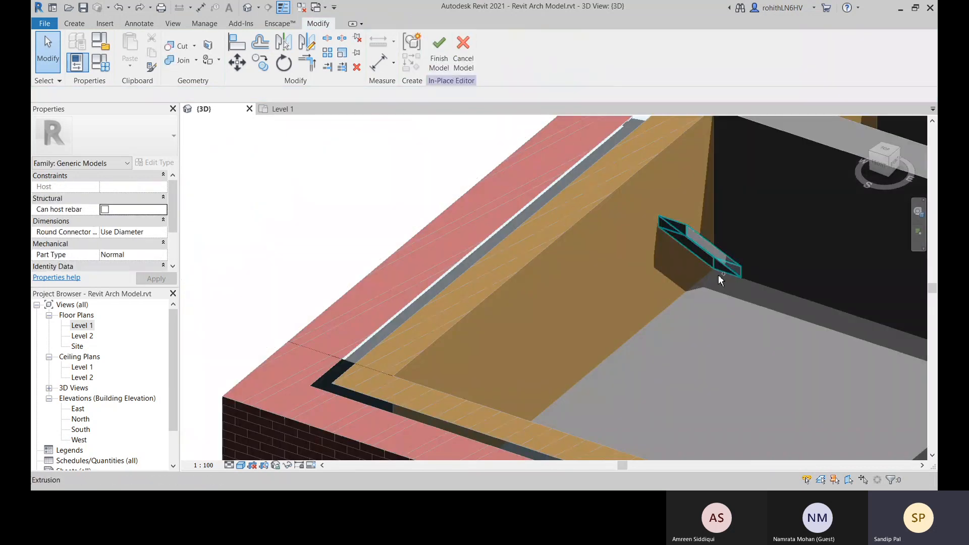
{"action": "key", "text": "ctrl+z"}
{"action": "scroll", "coordinate": [598, 285], "scroll_direction": "up", "scroll_amount": 5}
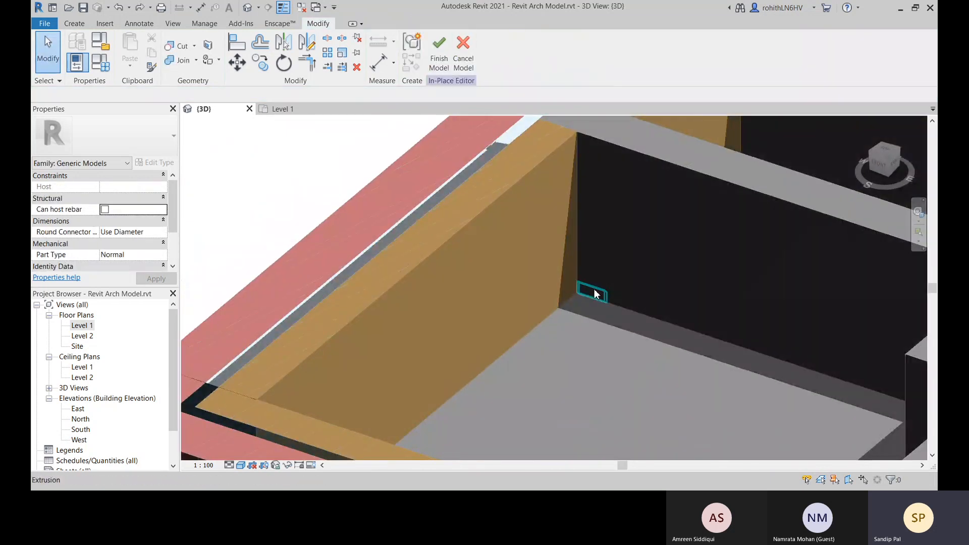
{"action": "key", "text": "ctrl+z"}
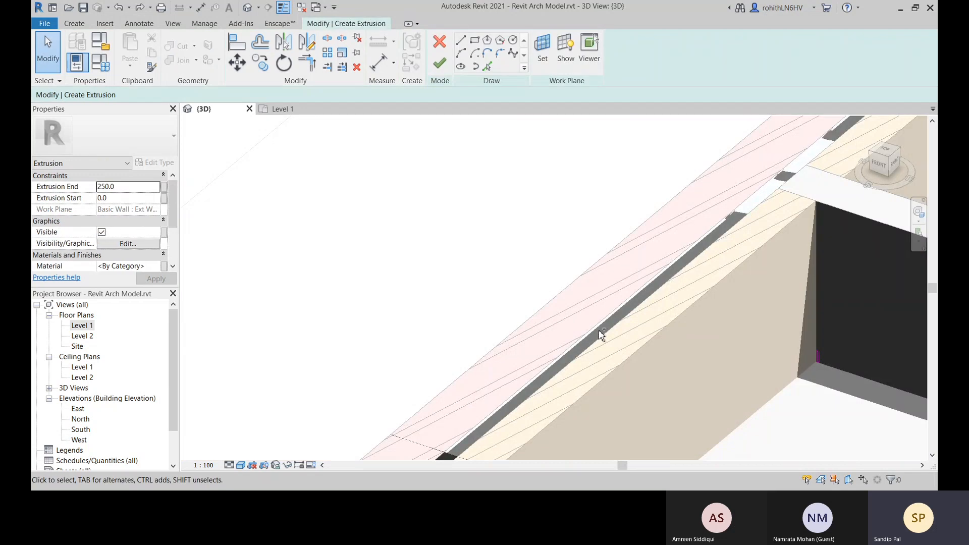
{"action": "mouse_move", "coordinate": [622, 348]}
{"action": "middle_mouse_down"}
{"action": "mouse_move", "coordinate": [461, 226]}
{"action": "mouse_move", "coordinate": [408, 200]}
{"action": "middle_mouse_up"}
{"action": "scroll", "coordinate": [646, 229], "scroll_direction": "up", "scroll_amount": 5}
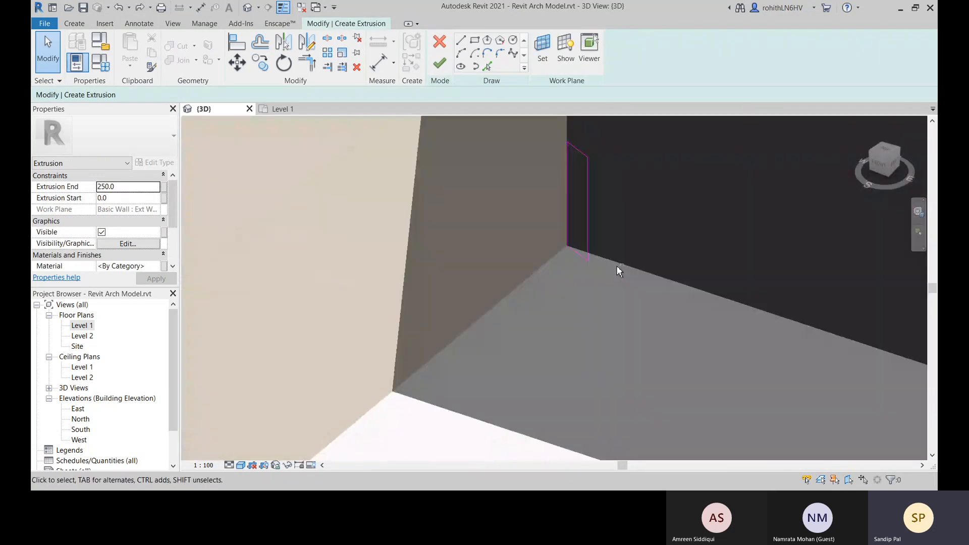
{"action": "mouse_move", "coordinate": [620, 271]}
{"action": "middle_mouse_down", "text": "shift"}
{"action": "mouse_move", "coordinate": [599, 280]}
{"action": "mouse_move", "coordinate": [703, 248]}
{"action": "mouse_move", "coordinate": [779, 253]}
{"action": "mouse_move", "coordinate": [820, 203]}
{"action": "mouse_move", "coordinate": [771, 214]}
{"action": "mouse_move", "coordinate": [724, 261]}
{"action": "mouse_move", "coordinate": [709, 303]}
{"action": "mouse_move", "coordinate": [747, 256]}
{"action": "mouse_move", "coordinate": [493, 411]}
{"action": "mouse_move", "coordinate": [504, 346]}
{"action": "middle_mouse_up", "text": "shift"}
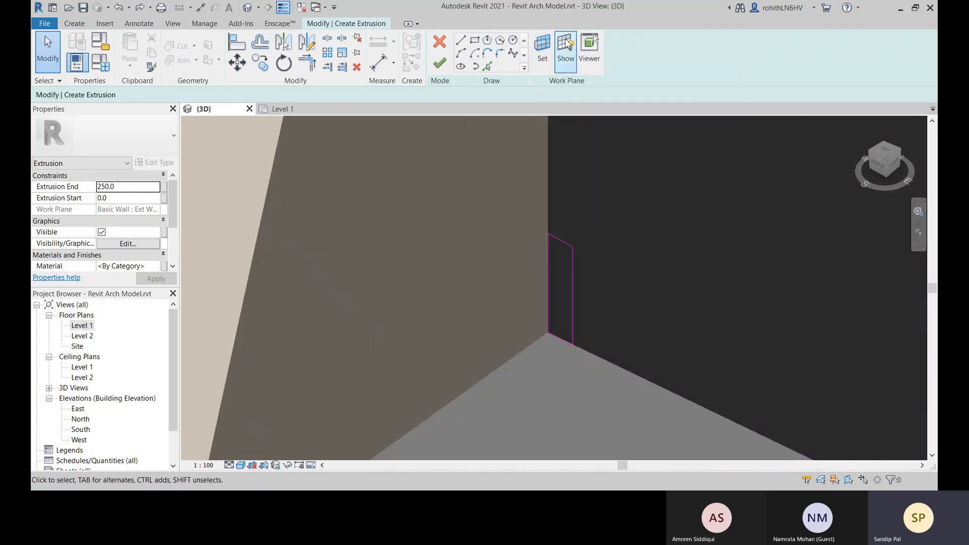
{"action": "left_click", "coordinate": [543, 50]}
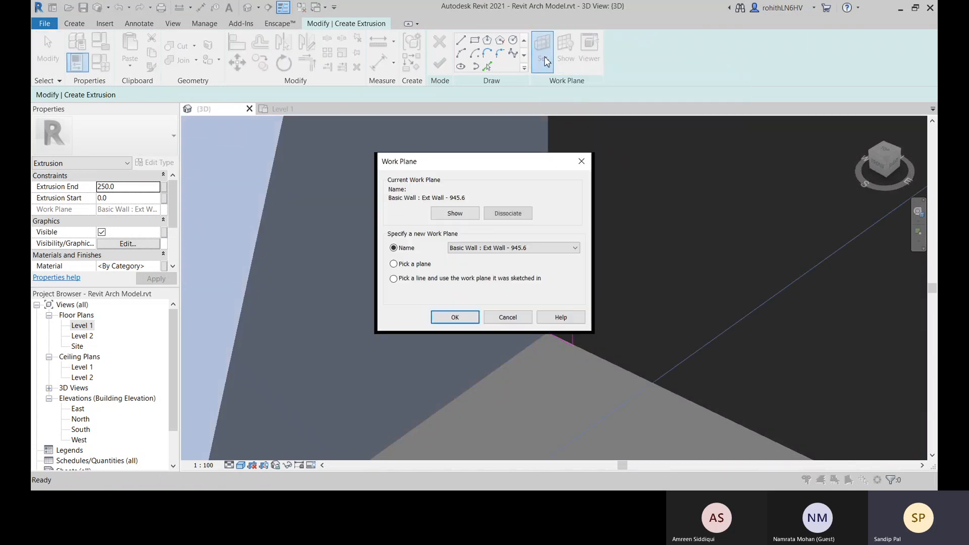
{"action": "left_click", "coordinate": [404, 265]}
{"action": "left_click", "coordinate": [454, 317]}
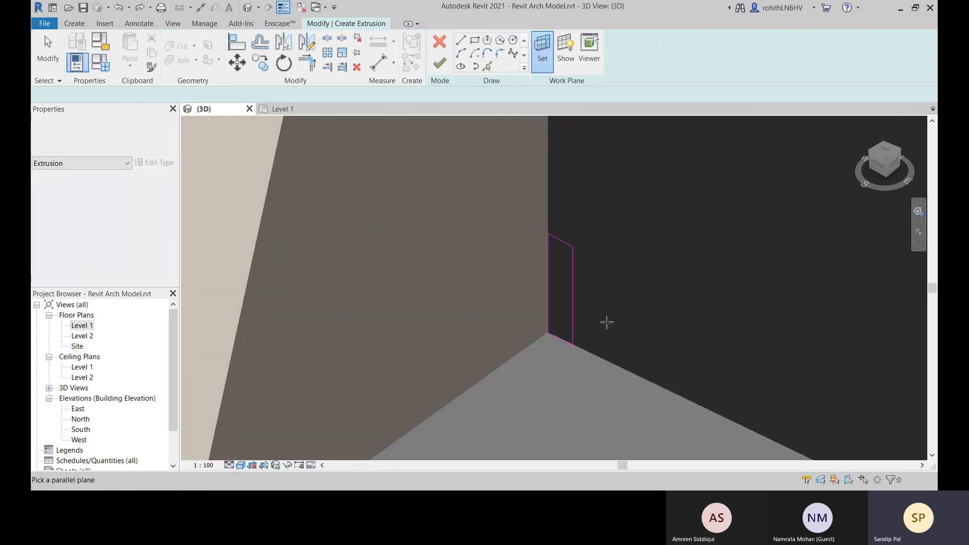
{"action": "scroll", "coordinate": [626, 324], "scroll_direction": "down", "scroll_amount": 4}
{"action": "mouse_move", "coordinate": [660, 313]}
{"action": "middle_mouse_down"}
{"action": "mouse_move", "coordinate": [519, 394]}
{"action": "mouse_move", "coordinate": [477, 438]}
{"action": "middle_mouse_up"}
{"action": "scroll", "coordinate": [478, 200], "scroll_direction": "down", "scroll_amount": 3}
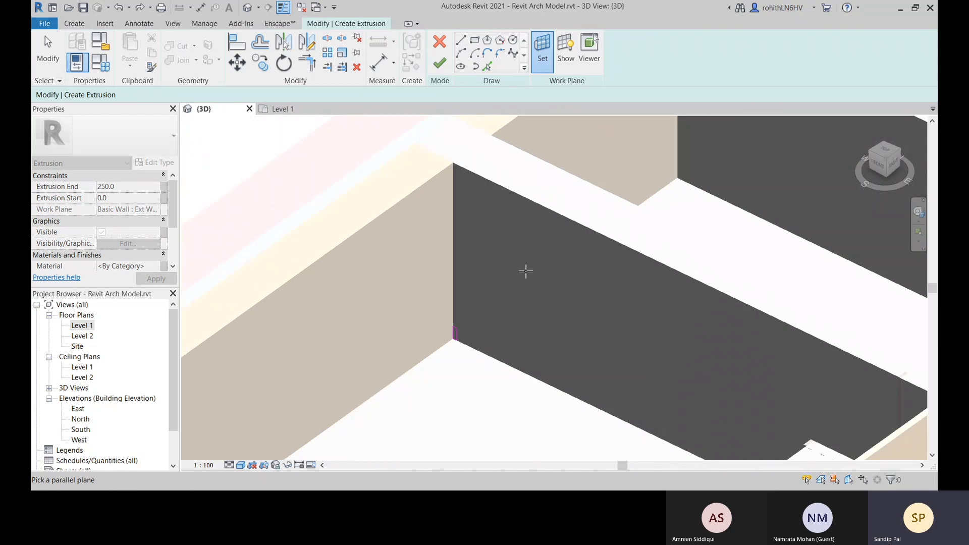
{"action": "scroll", "coordinate": [483, 372], "scroll_direction": "down", "scroll_amount": 5}
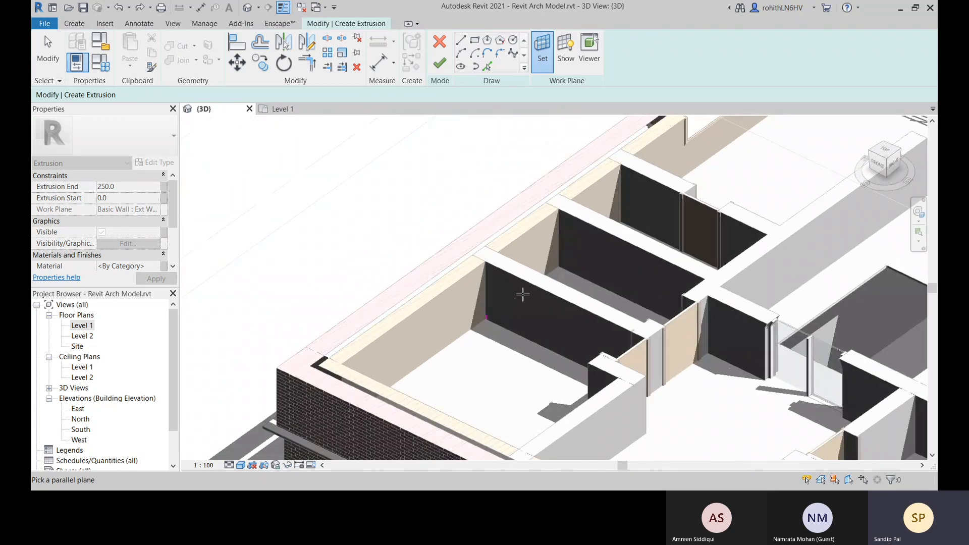
Pick the inner face of the exterior wall beside the room corner as the sketch's work plane
{"action": "left_click", "coordinate": [542, 50]}
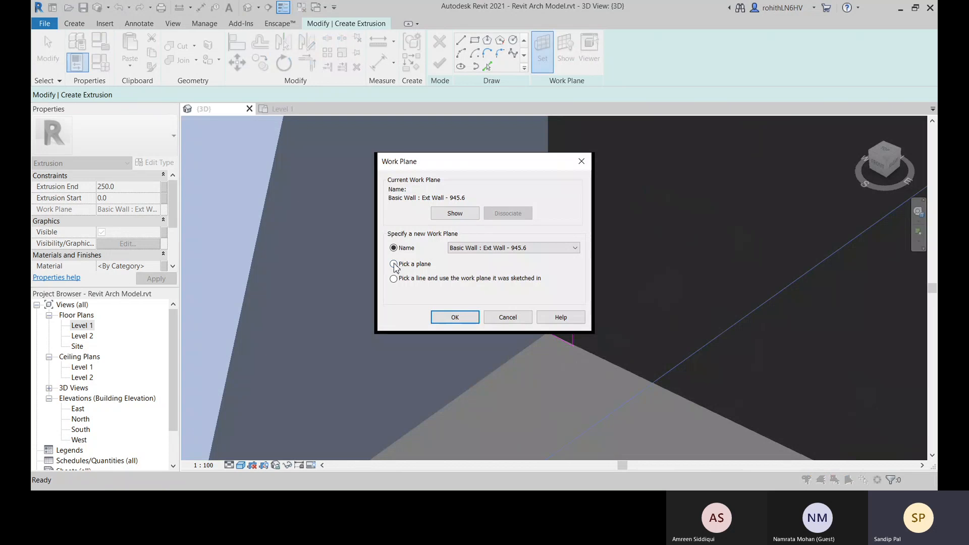
{"action": "left_click", "coordinate": [393, 264]}
{"action": "left_click", "coordinate": [455, 317]}
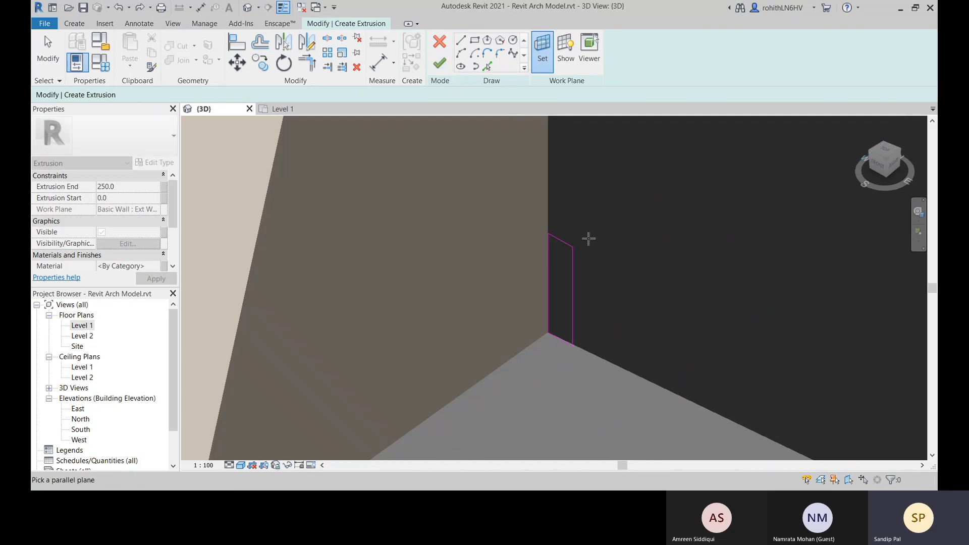
{"action": "scroll", "coordinate": [554, 343], "scroll_direction": "down", "scroll_amount": 8}
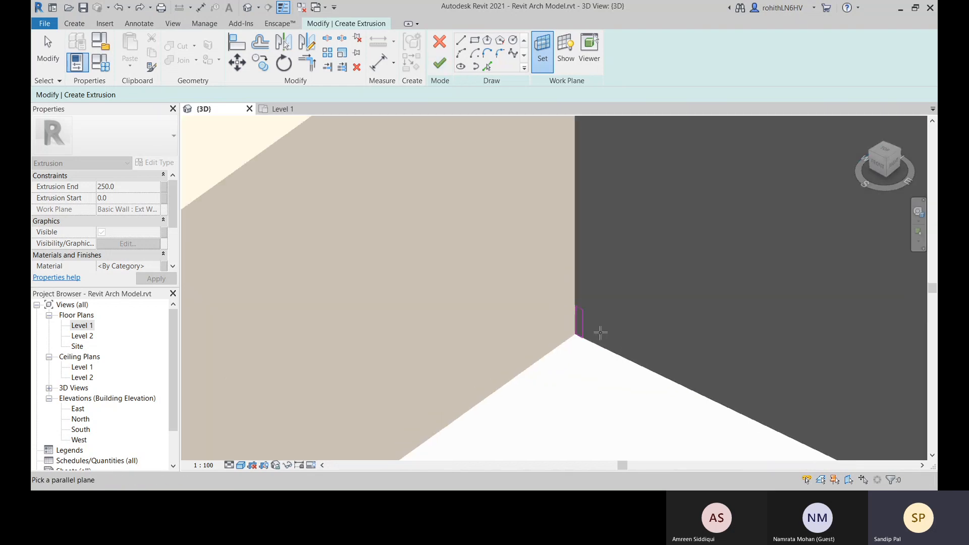
{"action": "middle_click_drag", "start_coordinate": [712, 200], "coordinate": [556, 362]}
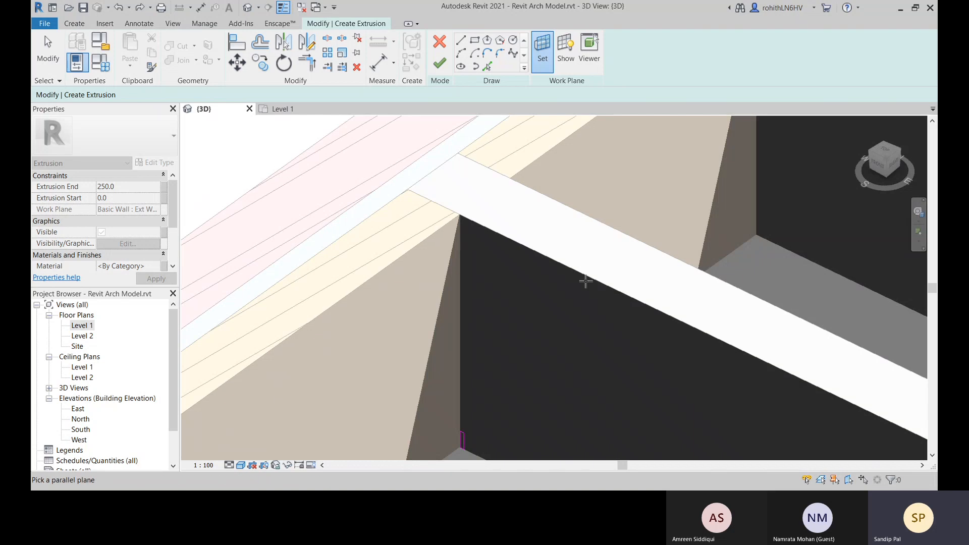
{"action": "scroll", "coordinate": [587, 278], "scroll_direction": "down", "scroll_amount": 3}
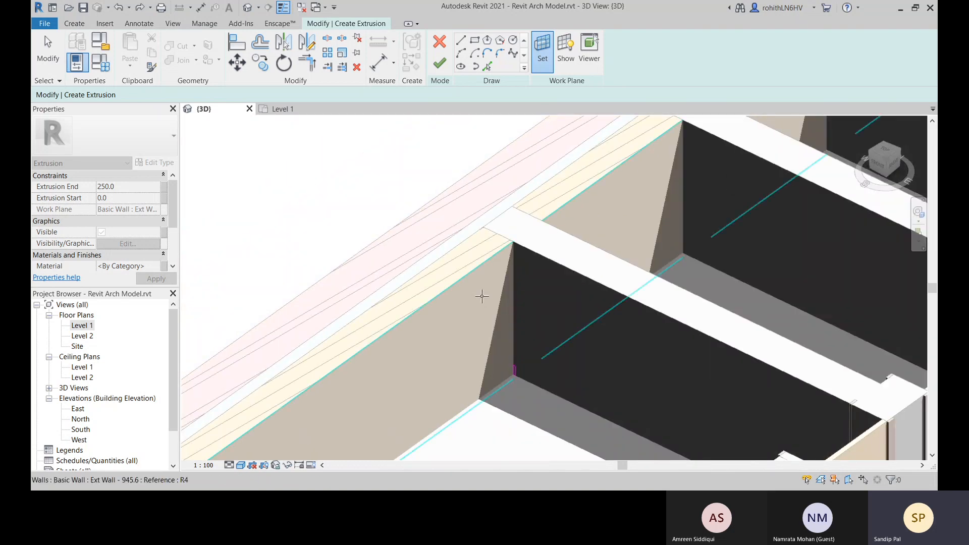
{"action": "left_click", "coordinate": [482, 296]}
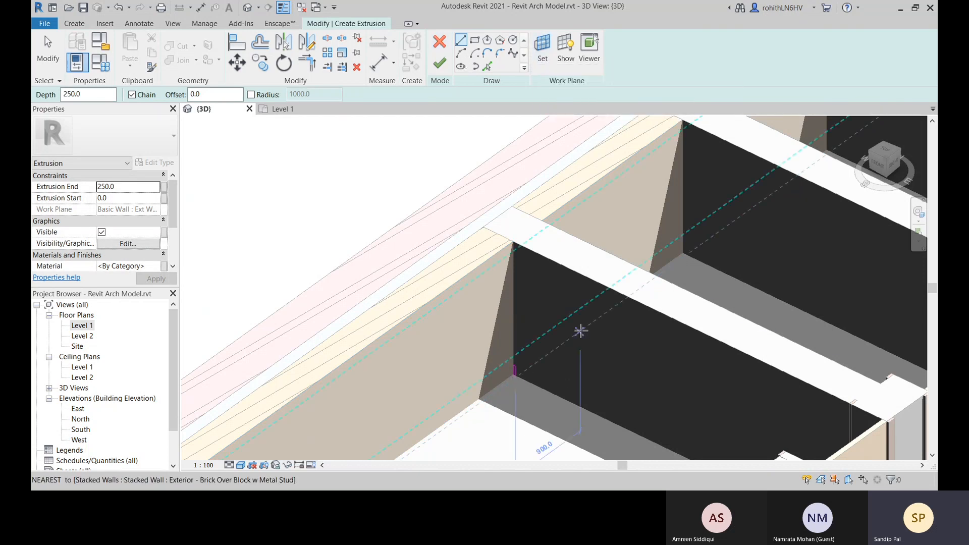
Leave the Line tool and delete the existing skirting profile lines at the wall corner
{"action": "key", "text": "Escape"}
{"action": "key", "text": "Escape"}
{"action": "left_click_drag", "start_coordinate": [507, 355], "coordinate": [528, 393]}
{"action": "key", "text": "Delete"}
{"action": "middle_click_drag", "start_coordinate": [540, 384], "coordinate": [525, 328]}
Set the work plane by picking the face of the interior wall that meets the exterior wall at the corner
{"action": "left_click", "coordinate": [543, 50]}
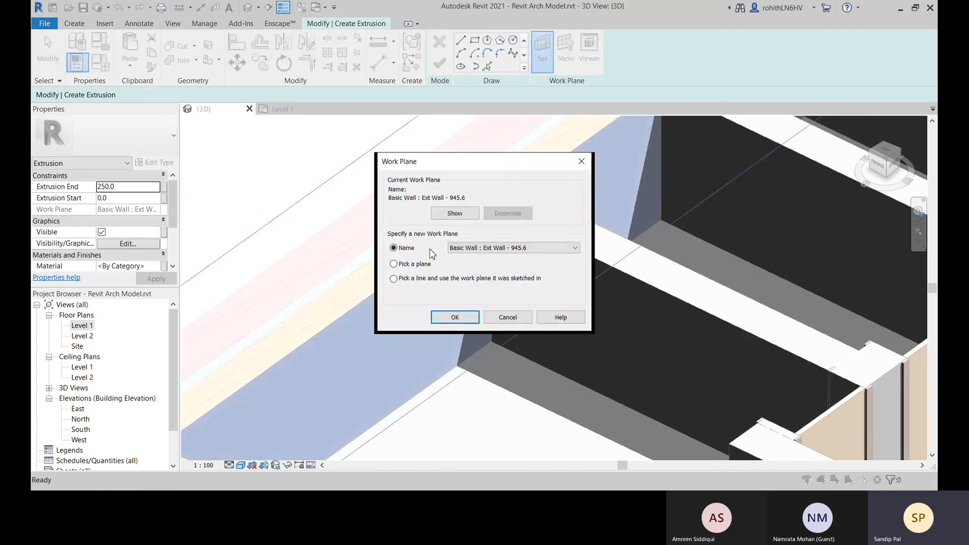
{"action": "left_click", "coordinate": [394, 264]}
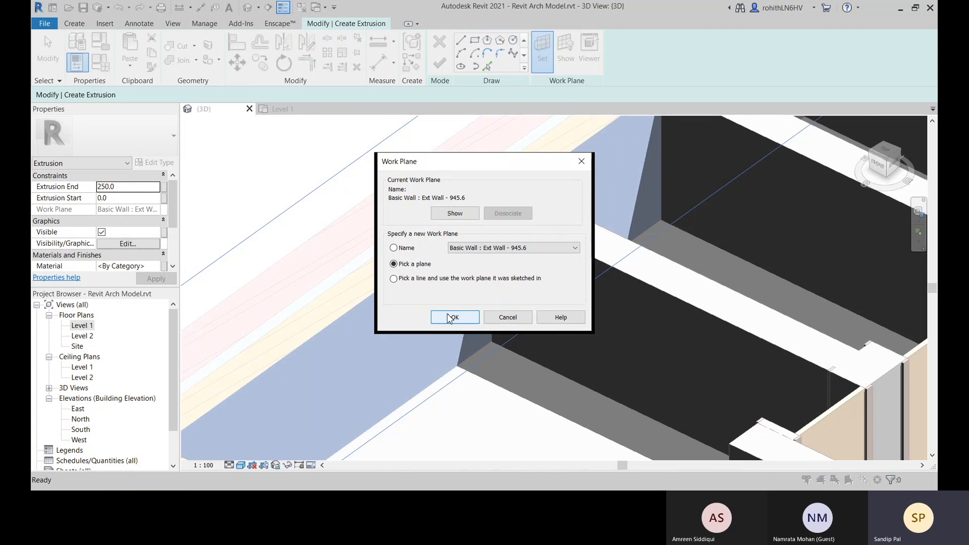
{"action": "left_click", "coordinate": [447, 318]}
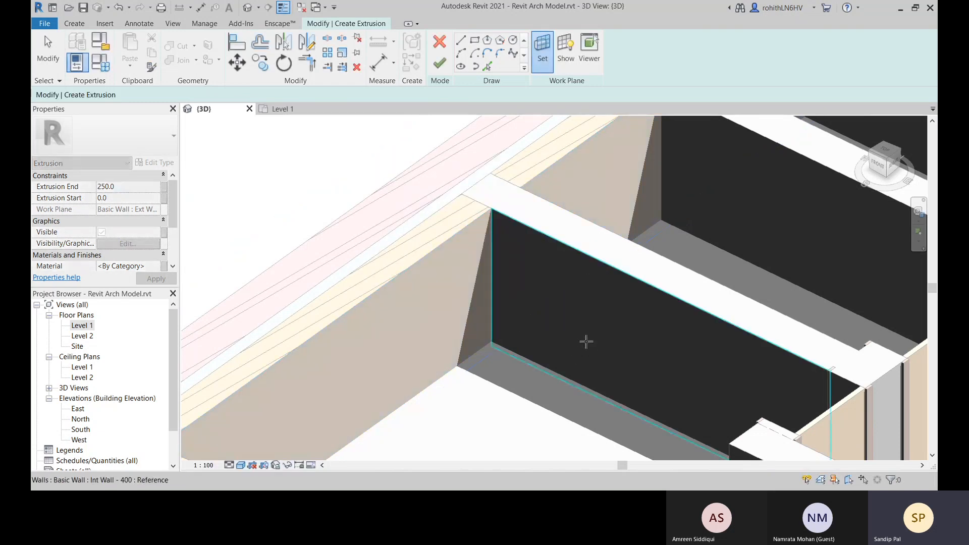
{"action": "left_click", "coordinate": [586, 345]}
Sketch a rectangular skirting profile about 40 mm wide and 100 mm high on the interior wall face, starting at the floor corner
{"action": "scroll", "coordinate": [559, 303], "scroll_direction": "up", "scroll_amount": 5}
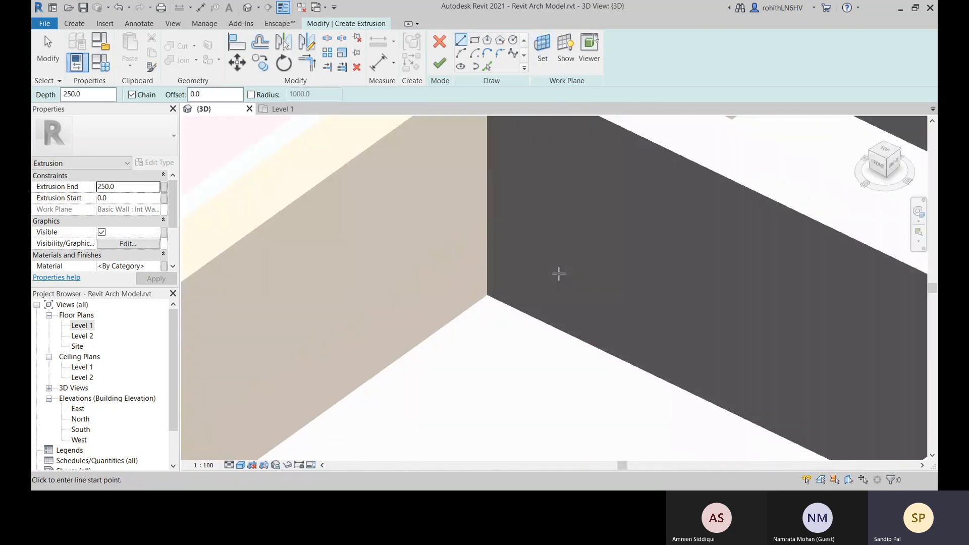
{"action": "scroll", "coordinate": [559, 273], "scroll_direction": "up", "scroll_amount": 2}
{"action": "middle_click_drag", "start_coordinate": [552, 282], "coordinate": [543, 344]}
{"action": "scroll", "coordinate": [422, 381], "scroll_direction": "up", "scroll_amount": 2}
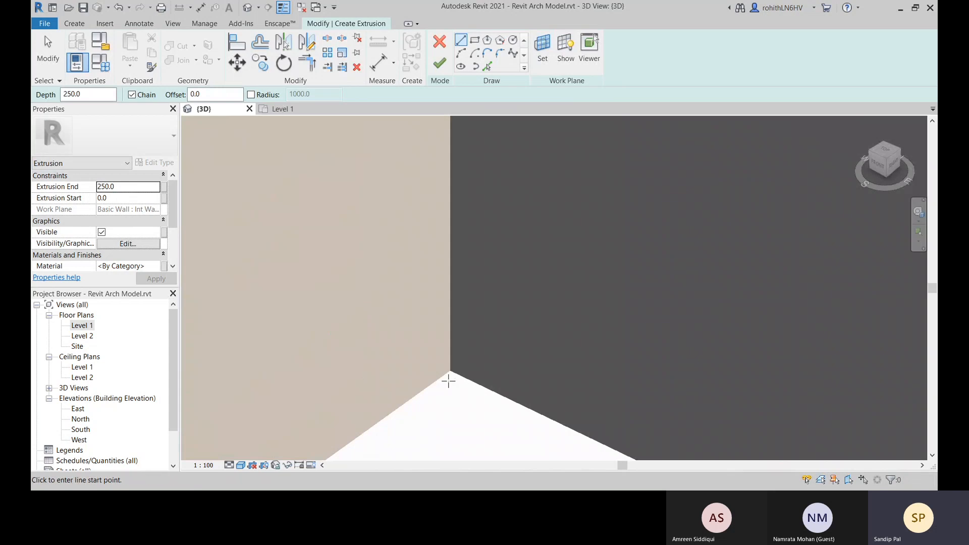
{"action": "left_click", "coordinate": [477, 42]}
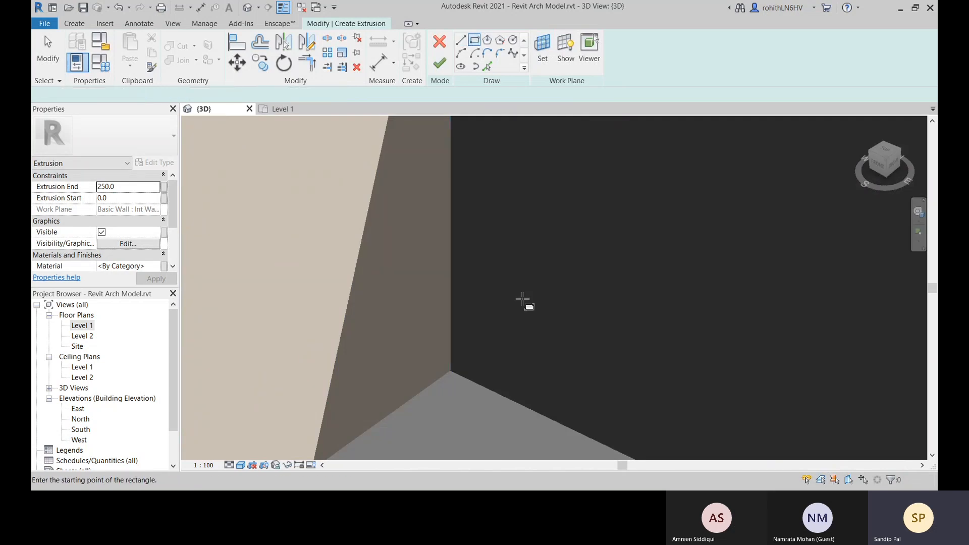
{"action": "left_click", "coordinate": [451, 371]}
{"action": "scroll", "coordinate": [469, 349], "scroll_direction": "up", "scroll_amount": 1}
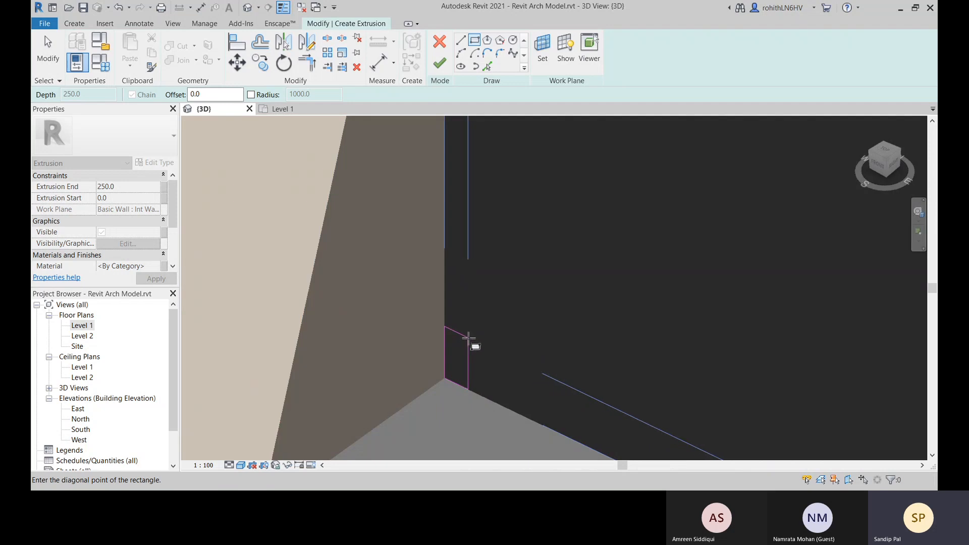
{"action": "scroll", "coordinate": [469, 340], "scroll_direction": "down", "scroll_amount": 3}
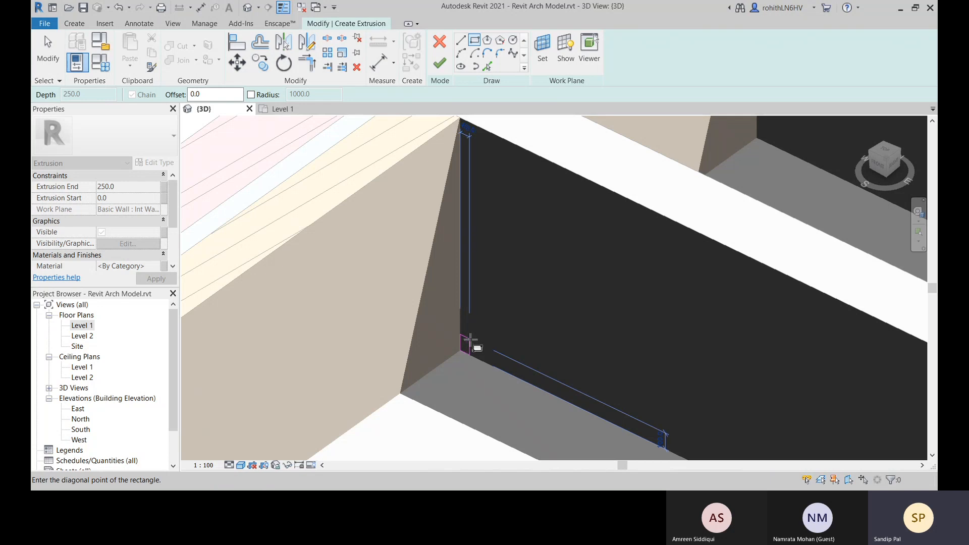
{"action": "left_click", "coordinate": [468, 339]}
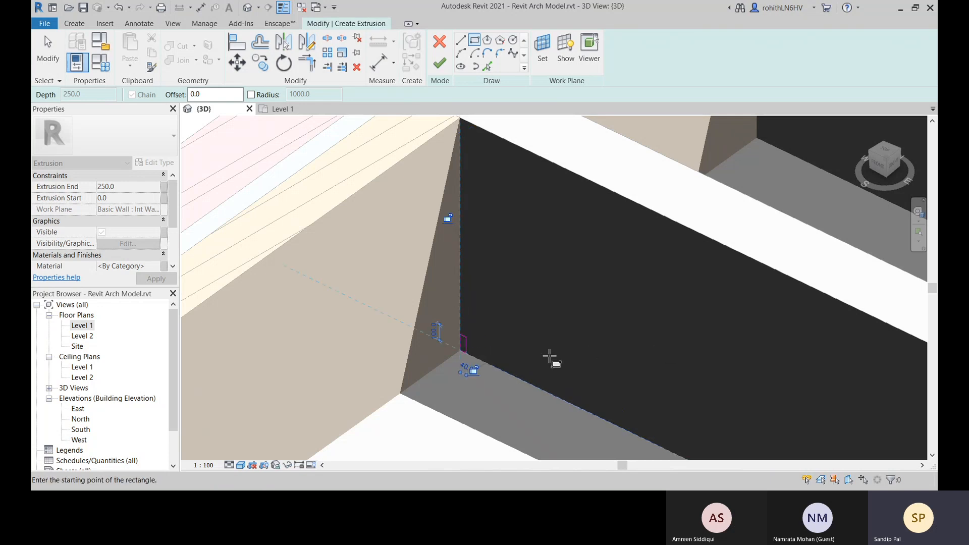
Set the rectangle's width to 50 mm and finish the sketch as an extrusion with a depth of 250 mm
{"action": "scroll", "coordinate": [444, 391], "scroll_direction": "up", "scroll_amount": 2}
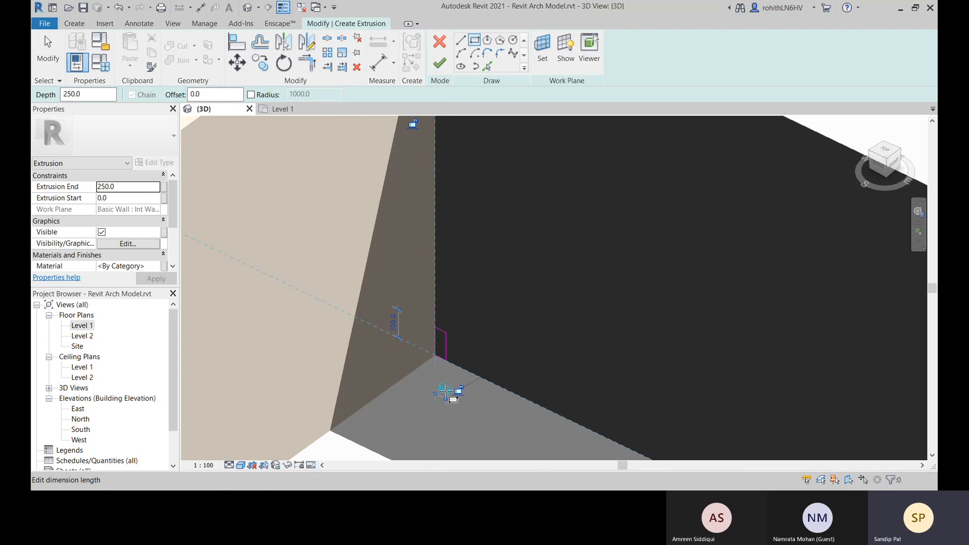
{"action": "left_click", "coordinate": [444, 390]}
{"action": "type", "text": "50"}
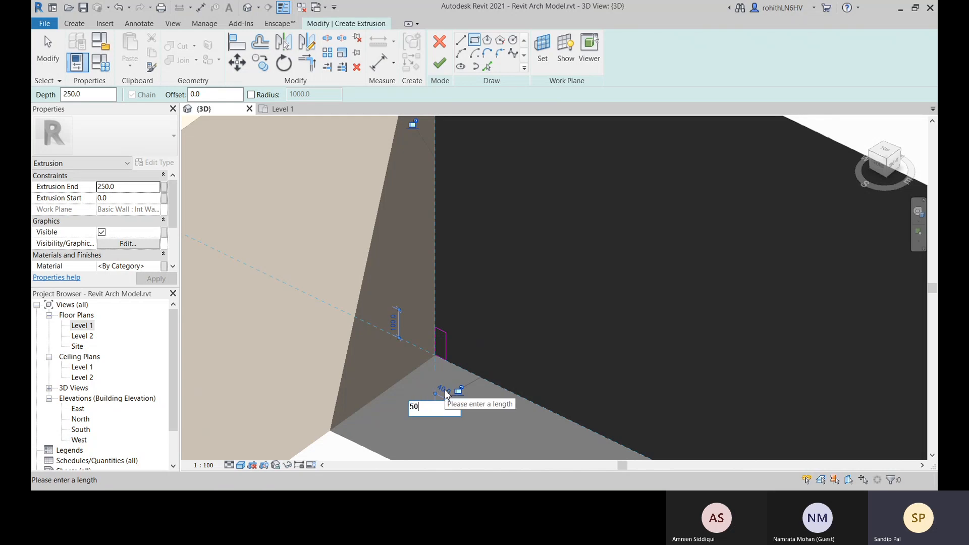
{"action": "key", "text": "Return"}
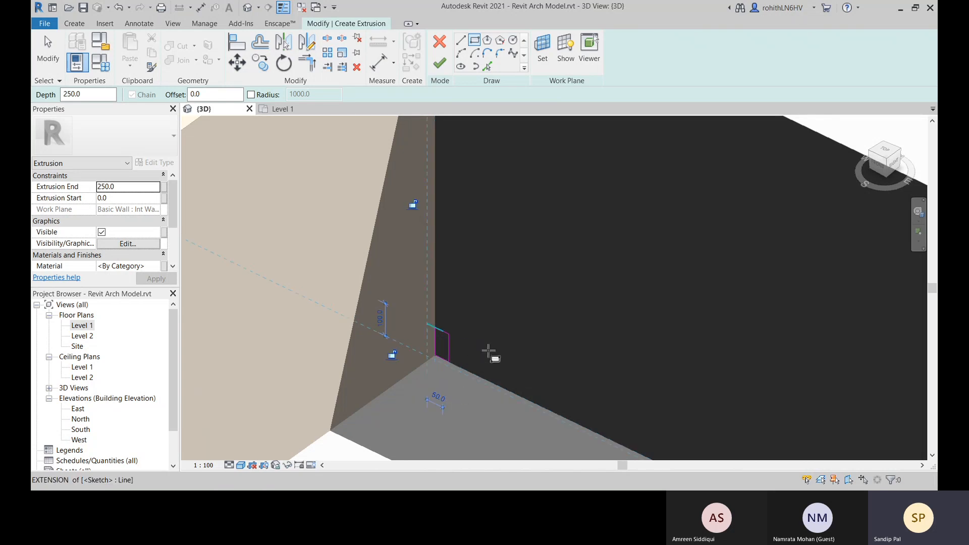
{"action": "scroll", "coordinate": [490, 364], "scroll_direction": "up", "scroll_amount": 2}
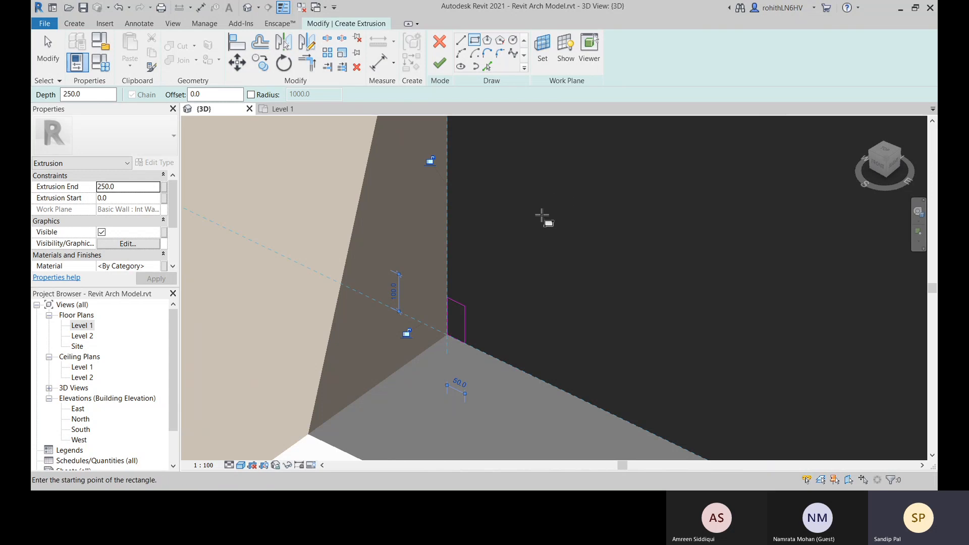
{"action": "scroll", "coordinate": [543, 219], "scroll_direction": "down", "scroll_amount": 3}
{"action": "left_click", "coordinate": [449, 69]}
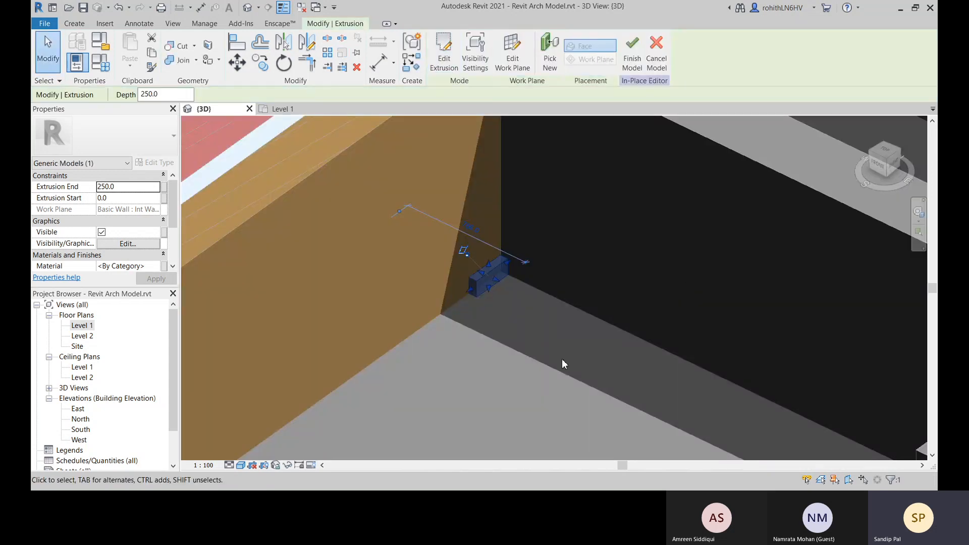
Align the free end of the skirting extrusion with the inner face of the wall at the room's opposite end
{"action": "scroll", "coordinate": [462, 326], "scroll_direction": "down", "scroll_amount": 5}
{"action": "scroll", "coordinate": [507, 285], "scroll_direction": "up", "scroll_amount": 2}
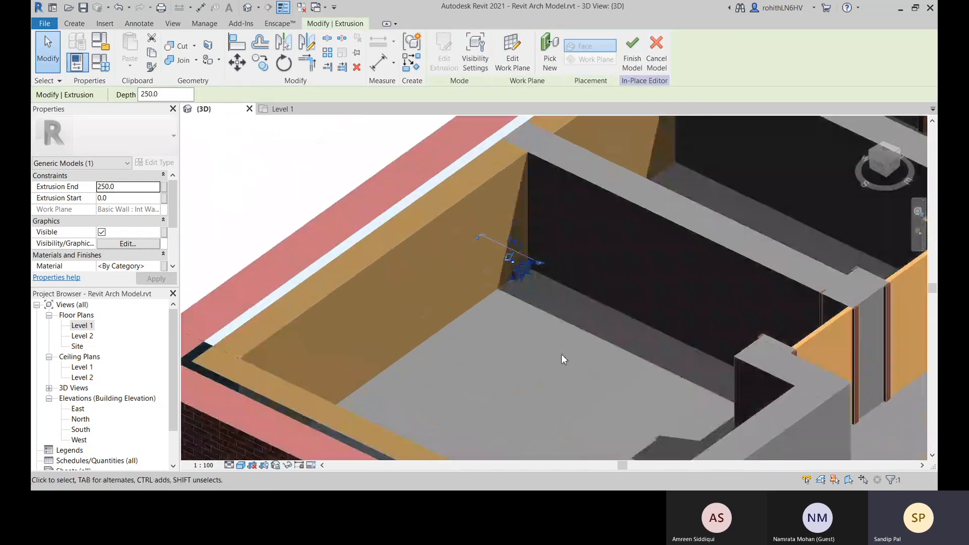
{"action": "middle_click_drag", "start_coordinate": [562, 353], "coordinate": [799, 430], "text": "shift"}
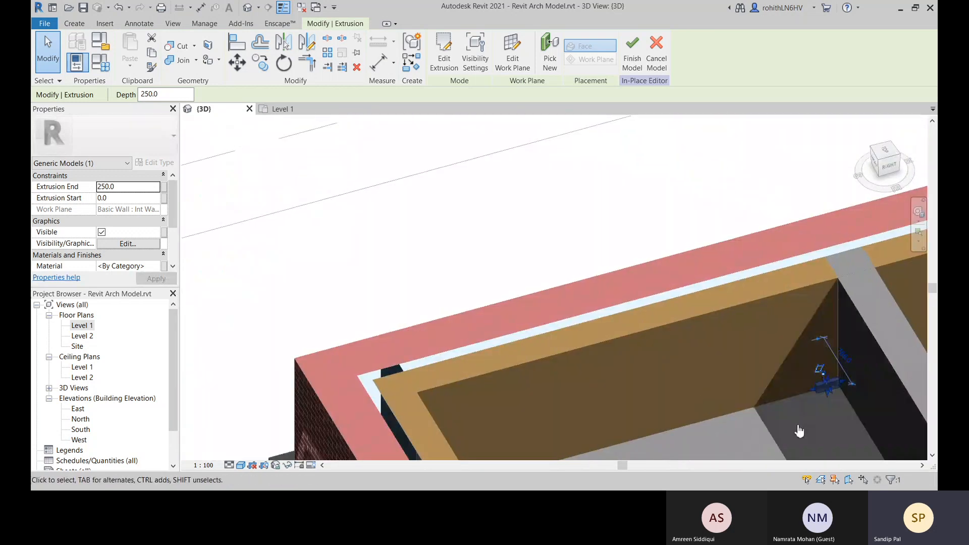
{"action": "middle_click_drag", "start_coordinate": [617, 326], "coordinate": [450, 241], "text": "shift"}
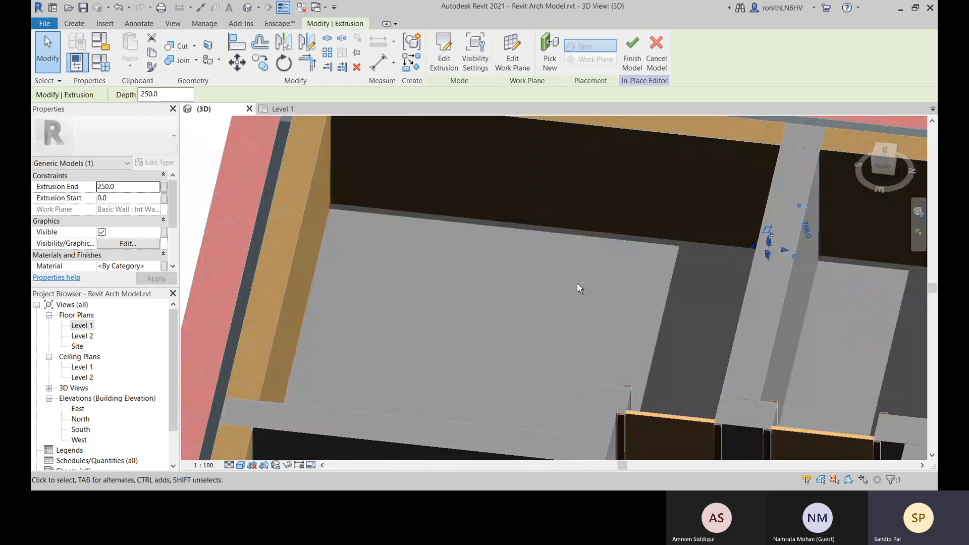
{"action": "middle_click_drag", "start_coordinate": [577, 283], "coordinate": [521, 213], "text": "shift"}
{"action": "left_click", "coordinate": [237, 46]}
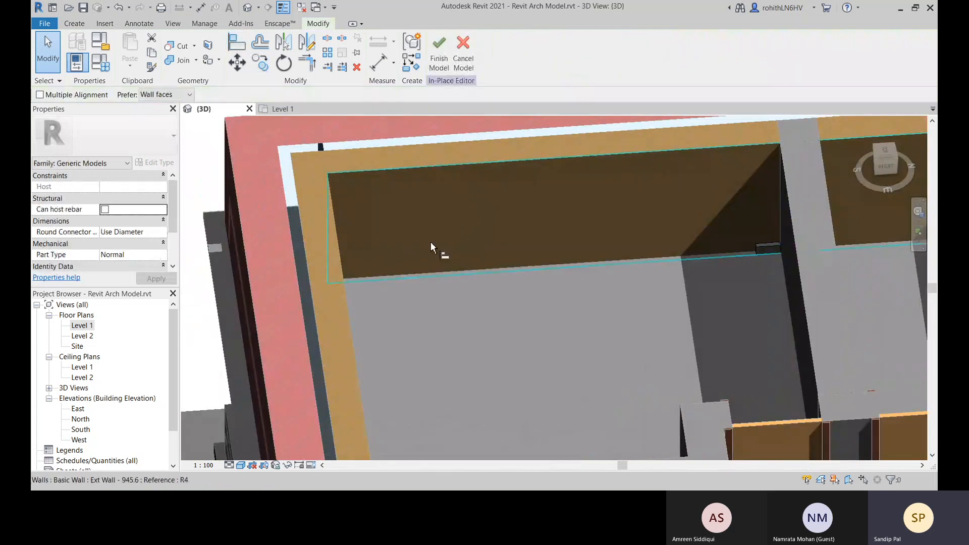
{"action": "middle_click_drag", "start_coordinate": [431, 244], "coordinate": [363, 246], "text": "shift"}
{"action": "left_click", "coordinate": [280, 169]}
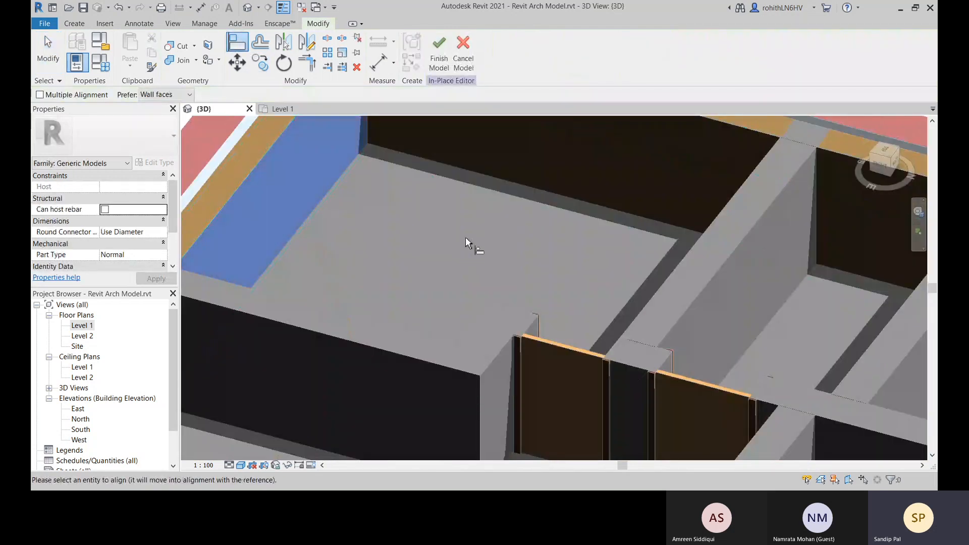
{"action": "middle_click_drag", "start_coordinate": [465, 243], "coordinate": [599, 271], "text": "shift"}
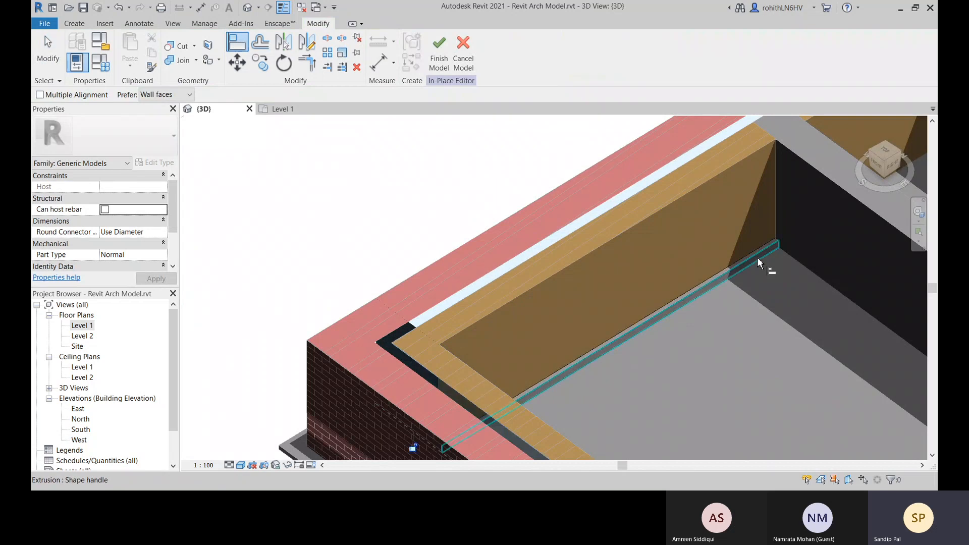
Check the full-length skirting along the exterior wall, finish the in-place model and select it
{"action": "scroll", "coordinate": [683, 322], "scroll_direction": "down", "scroll_amount": 1}
{"action": "middle_click_drag", "start_coordinate": [683, 322], "coordinate": [616, 330], "text": "shift"}
{"action": "middle_click_drag", "start_coordinate": [616, 329], "coordinate": [252, 288]}
{"action": "middle_click_drag", "start_coordinate": [316, 277], "coordinate": [459, 325], "text": "shift"}
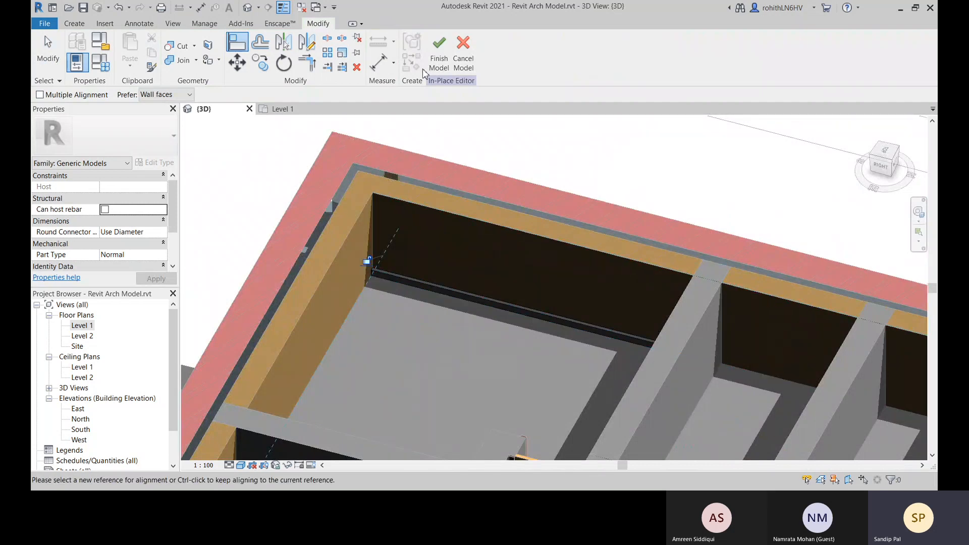
{"action": "left_click", "coordinate": [438, 51]}
{"action": "middle_click_drag", "start_coordinate": [431, 358], "coordinate": [513, 266]}
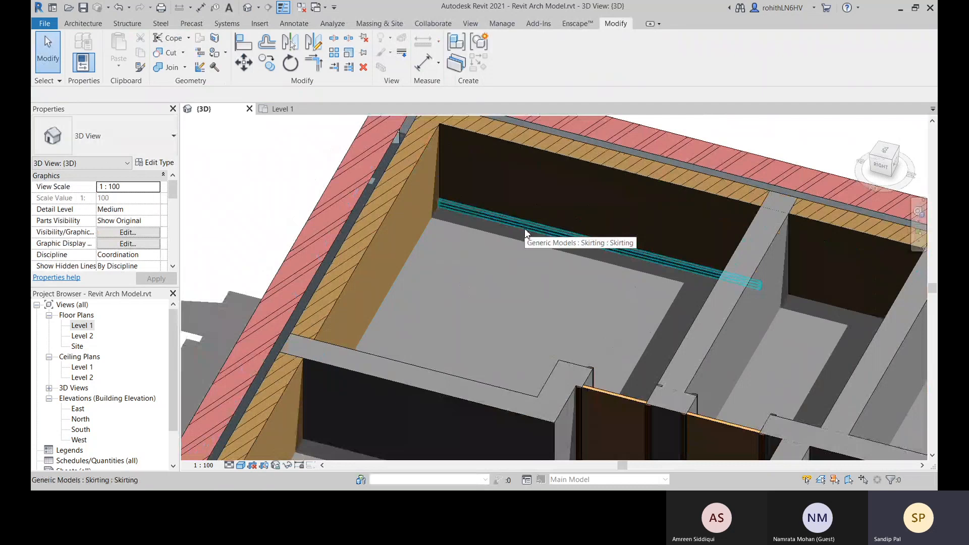
{"action": "left_click", "coordinate": [525, 233]}
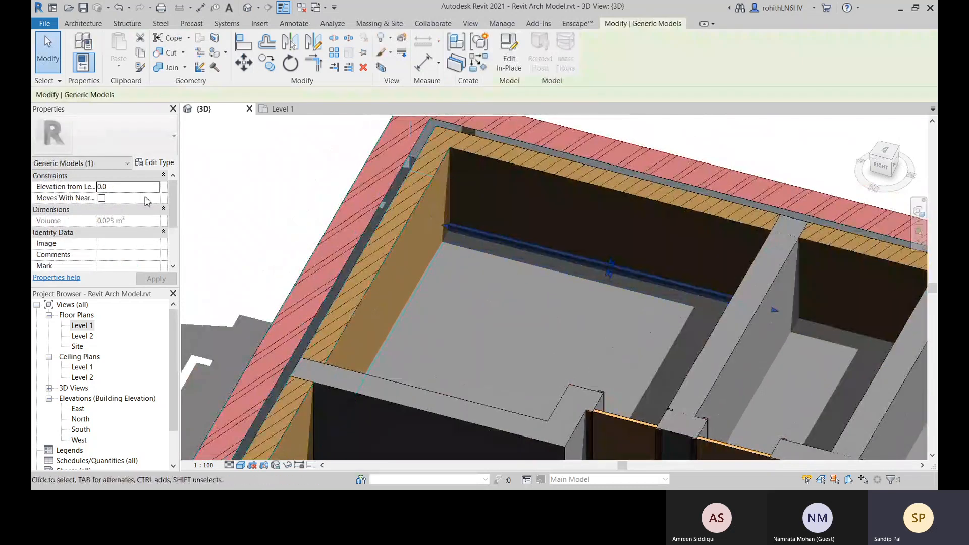
Inspect the finished skirting along the exterior wall, checking both ends where it meets the adjoining walls
{"action": "middle_click_drag", "start_coordinate": [551, 263], "coordinate": [520, 267]}
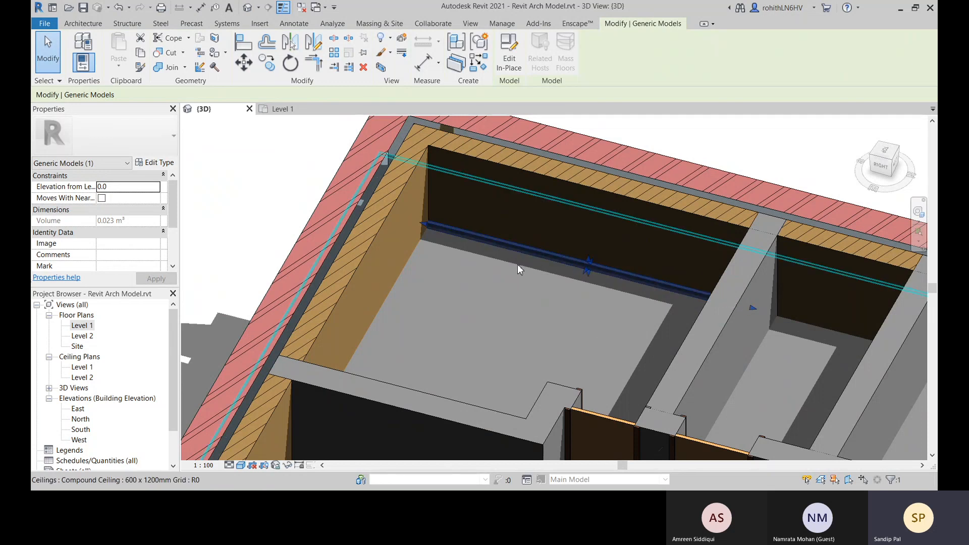
{"action": "middle_click_drag", "start_coordinate": [511, 273], "coordinate": [493, 335], "text": "shift"}
{"action": "scroll", "coordinate": [532, 294], "scroll_direction": "up", "scroll_amount": 2}
{"action": "middle_click_drag", "start_coordinate": [629, 320], "coordinate": [648, 301]}
{"action": "middle_click_drag", "start_coordinate": [413, 368], "coordinate": [435, 346]}
{"action": "scroll", "coordinate": [614, 277], "scroll_direction": "up", "scroll_amount": 5}
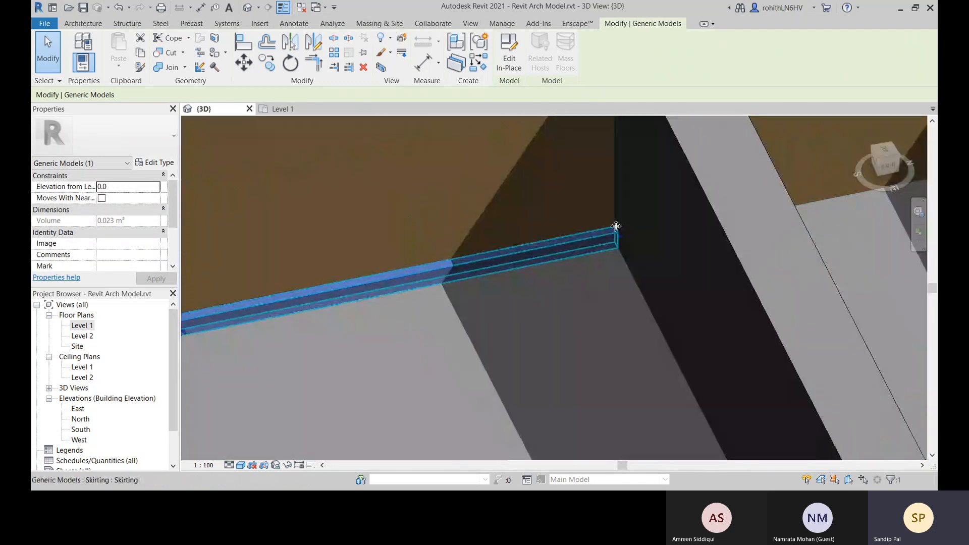
{"action": "scroll", "coordinate": [507, 281], "scroll_direction": "down", "scroll_amount": 3}
{"action": "scroll", "coordinate": [259, 252], "scroll_direction": "down", "scroll_amount": 2}
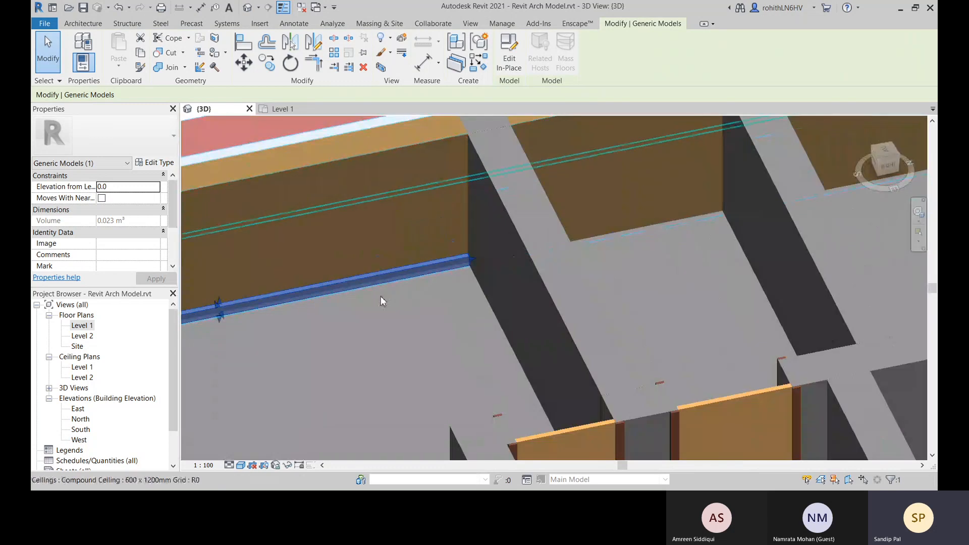
{"action": "mouse_move", "coordinate": [424, 302]}
{"action": "middle_mouse_down"}
{"action": "mouse_move", "coordinate": [510, 305]}
{"action": "mouse_move", "coordinate": [282, 299]}
{"action": "middle_mouse_up"}
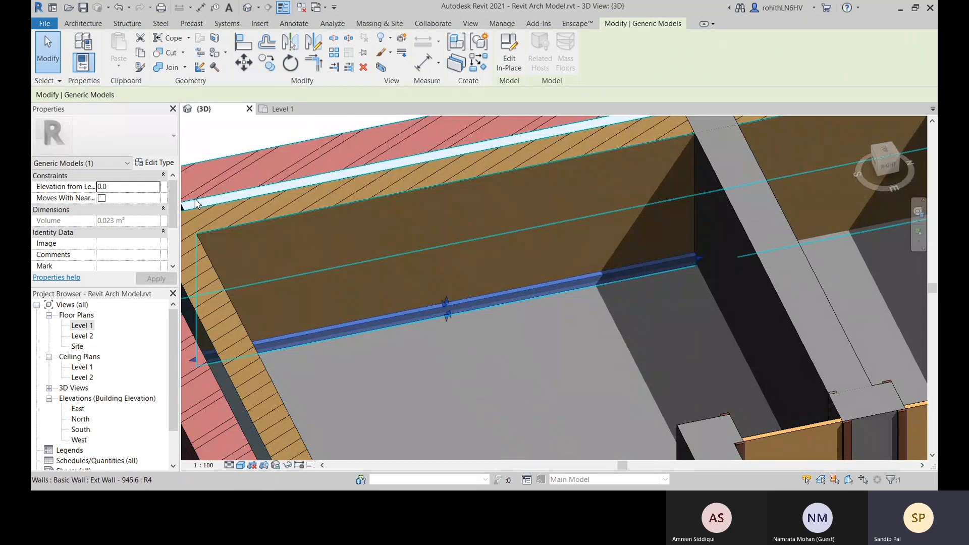
{"action": "left_click", "coordinate": [249, 136]}
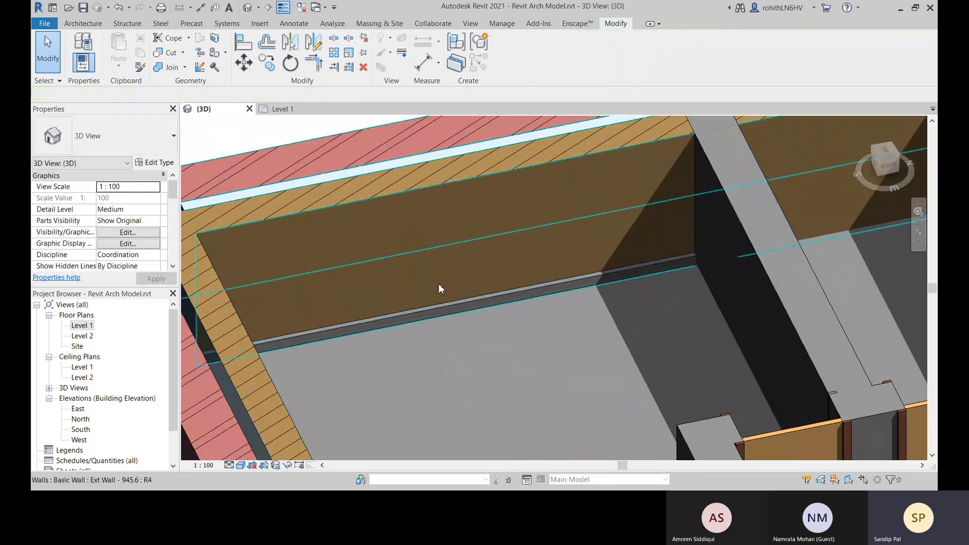
Reopen the skirting for in-place editing and add a Width family parameter of type Length, grouped under Dimensions, as a type parameter
{"action": "left_click", "coordinate": [438, 309]}
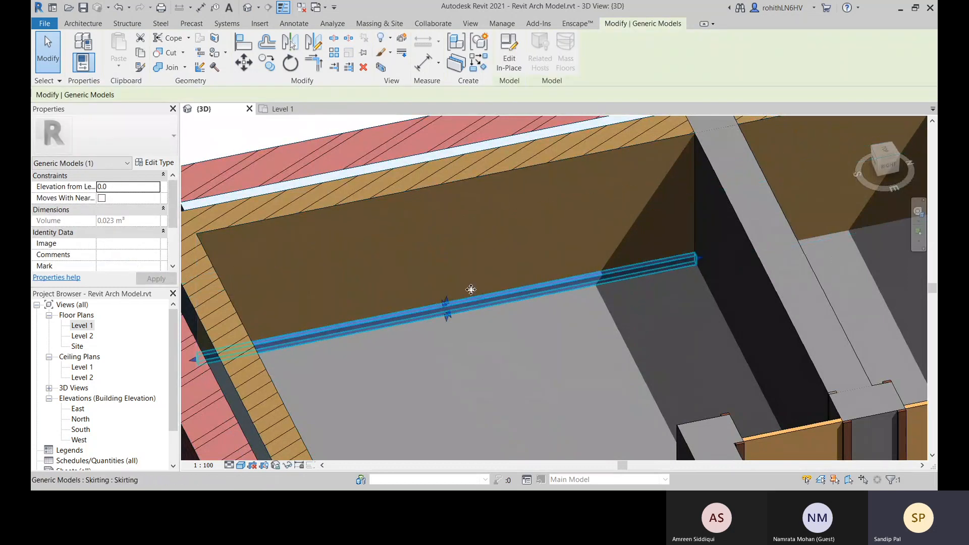
{"action": "left_click", "coordinate": [510, 61]}
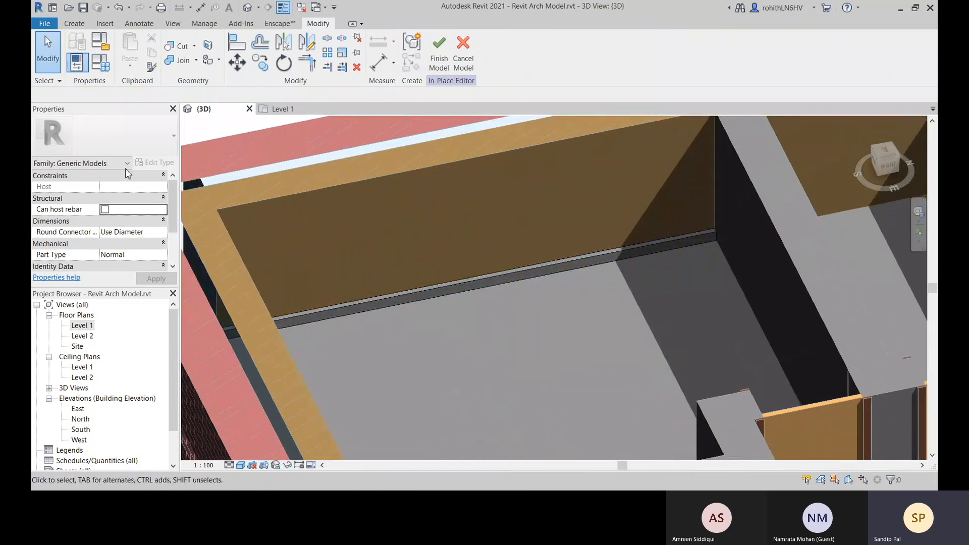
{"action": "left_click", "coordinate": [101, 65]}
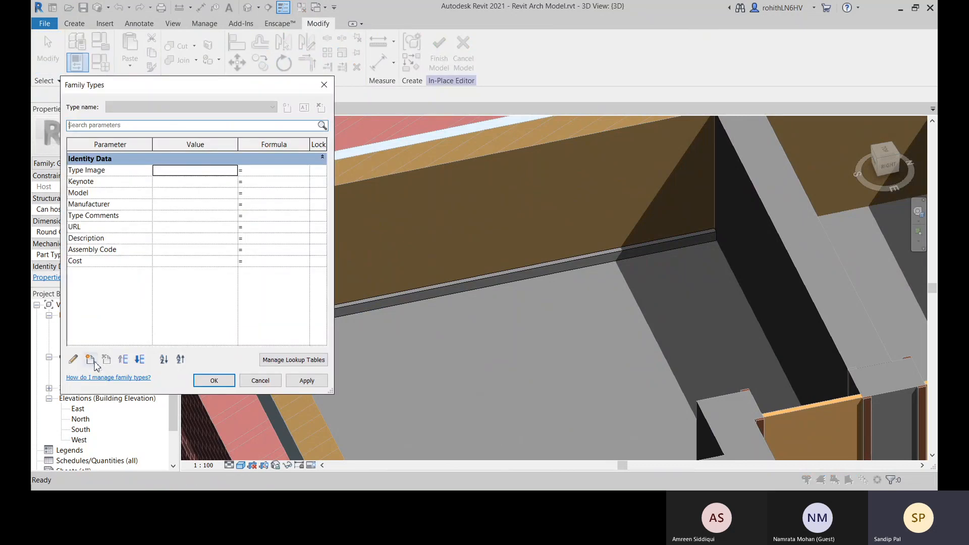
{"action": "left_click", "coordinate": [92, 362]}
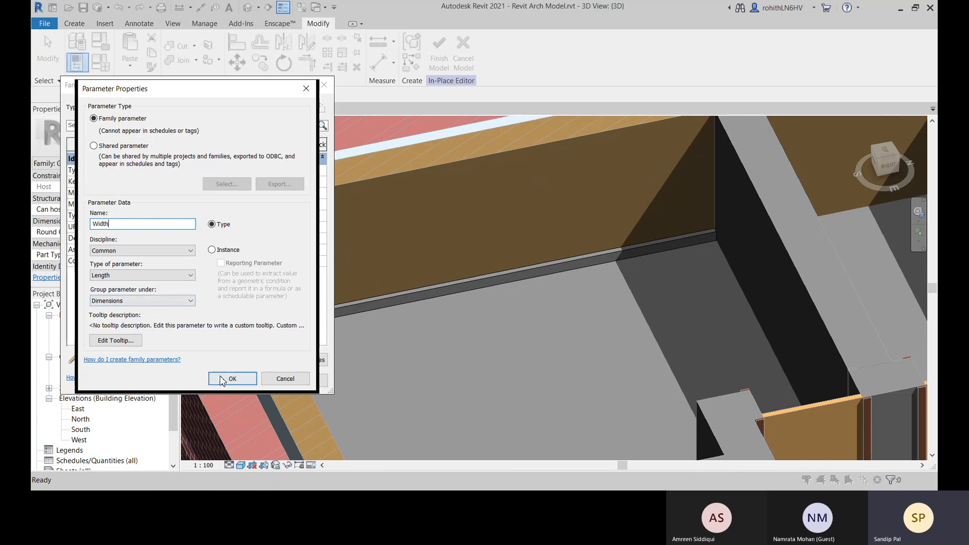
{"action": "left_click", "coordinate": [228, 378]}
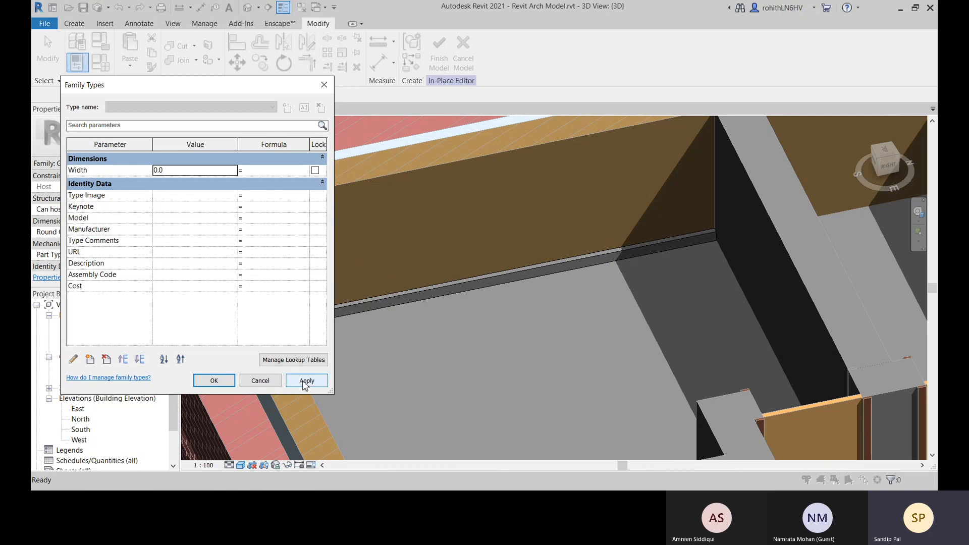
{"action": "left_click", "coordinate": [221, 380]}
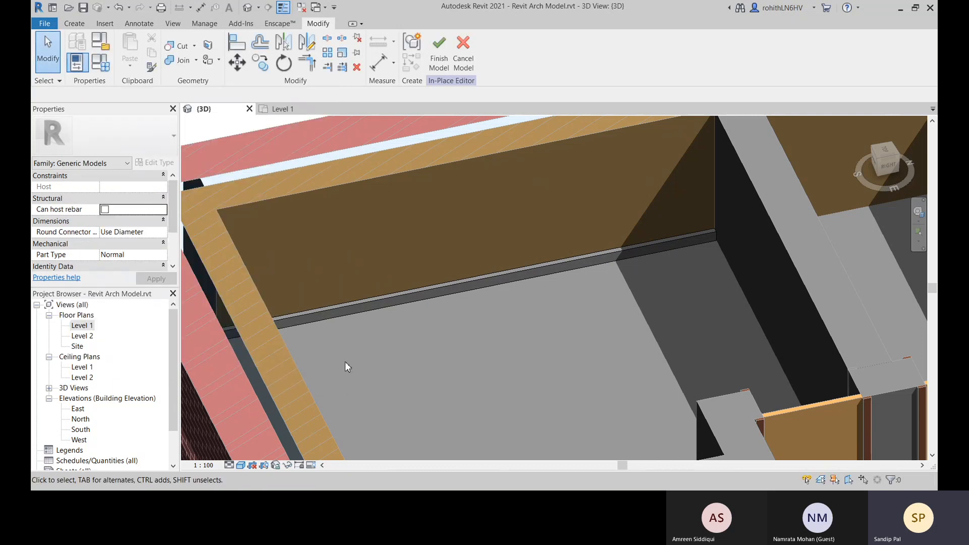
Open the skirting extrusion's profile sketch for editing
{"action": "middle_click_drag", "start_coordinate": [472, 333], "coordinate": [491, 371]}
{"action": "middle_click_drag", "start_coordinate": [578, 339], "coordinate": [529, 312]}
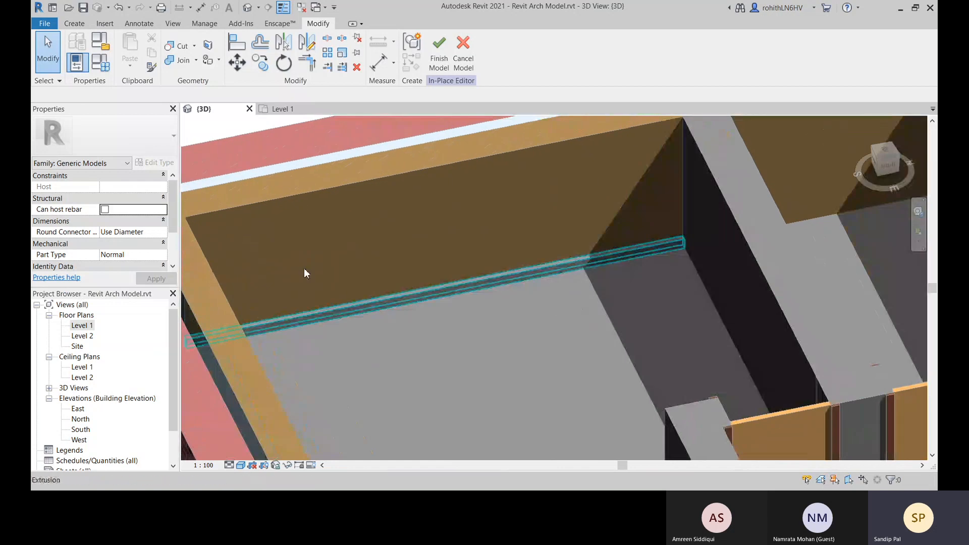
{"action": "middle_click_drag", "start_coordinate": [368, 312], "coordinate": [569, 272], "text": "shift"}
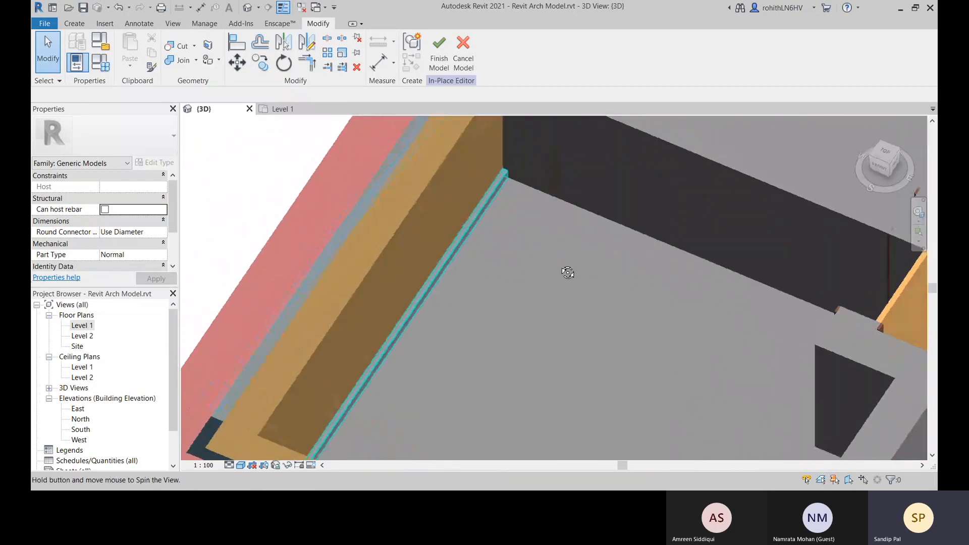
{"action": "scroll", "coordinate": [509, 174], "scroll_direction": "up", "scroll_amount": 3}
{"action": "scroll", "coordinate": [507, 171], "scroll_direction": "up", "scroll_amount": 2}
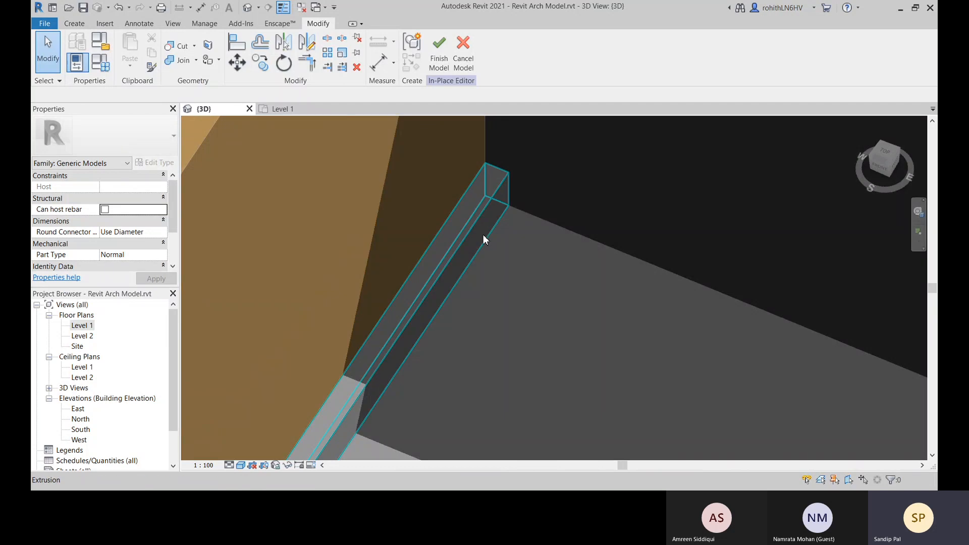
{"action": "left_click", "coordinate": [482, 238]}
{"action": "scroll", "coordinate": [528, 252], "scroll_direction": "down", "scroll_amount": 3}
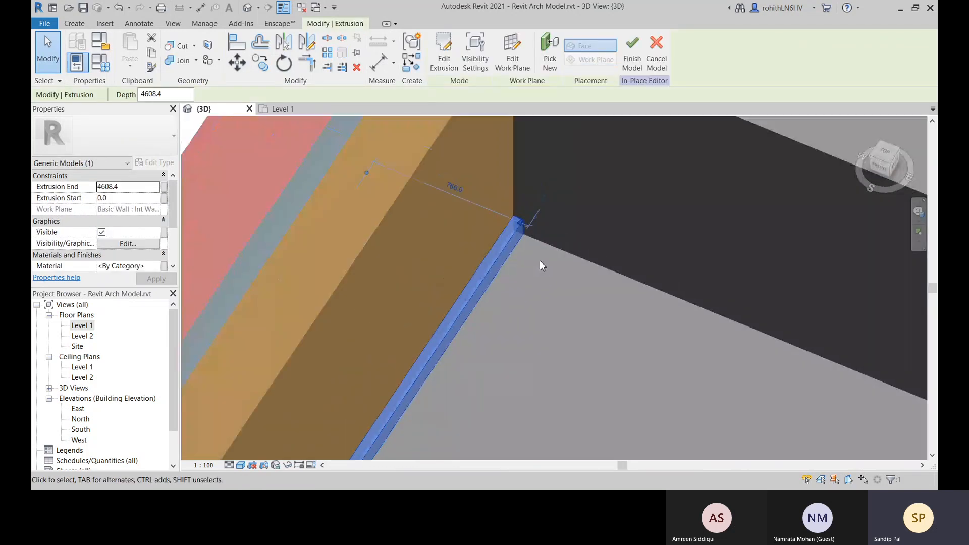
{"action": "left_click", "coordinate": [446, 63]}
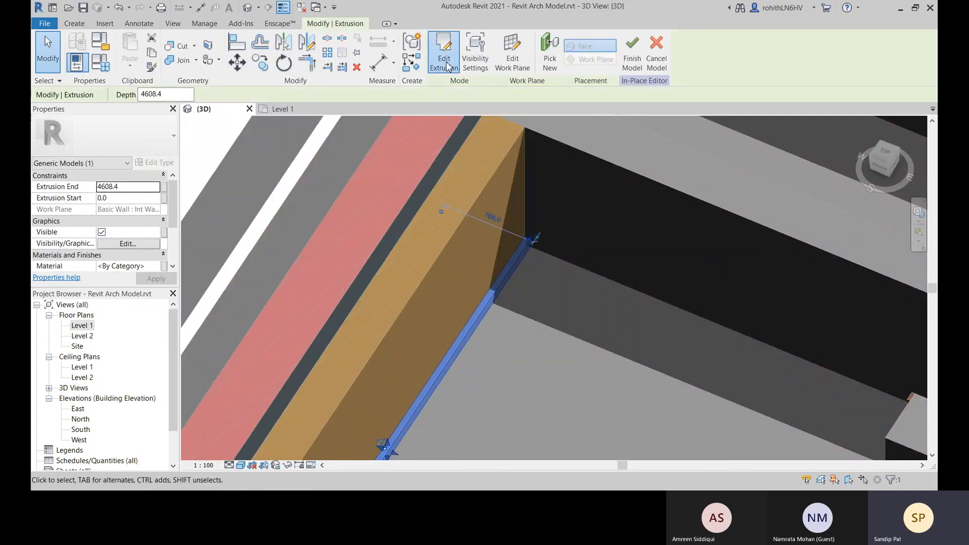
Place an aligned dimension across the width of the rectangular skirting profile, between its two vertical edges
{"action": "scroll", "coordinate": [527, 244], "scroll_direction": "up", "scroll_amount": 5}
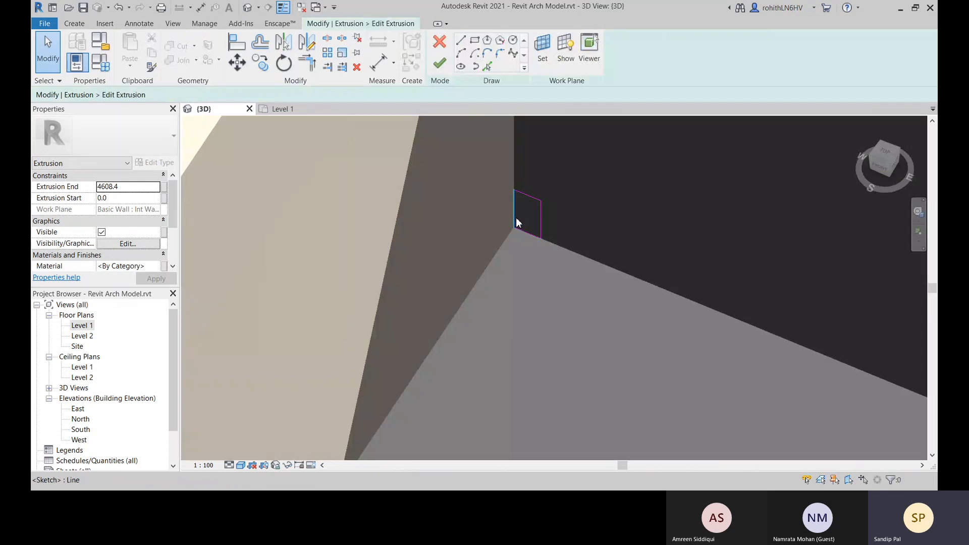
{"action": "left_click", "coordinate": [541, 222]}
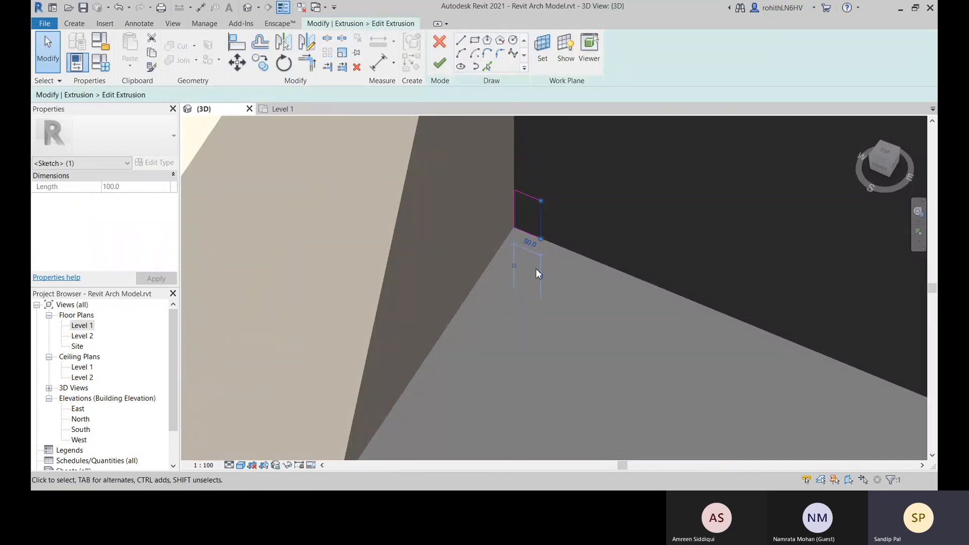
{"action": "middle_click_drag", "start_coordinate": [547, 319], "coordinate": [545, 320]}
{"action": "left_click", "coordinate": [557, 287]}
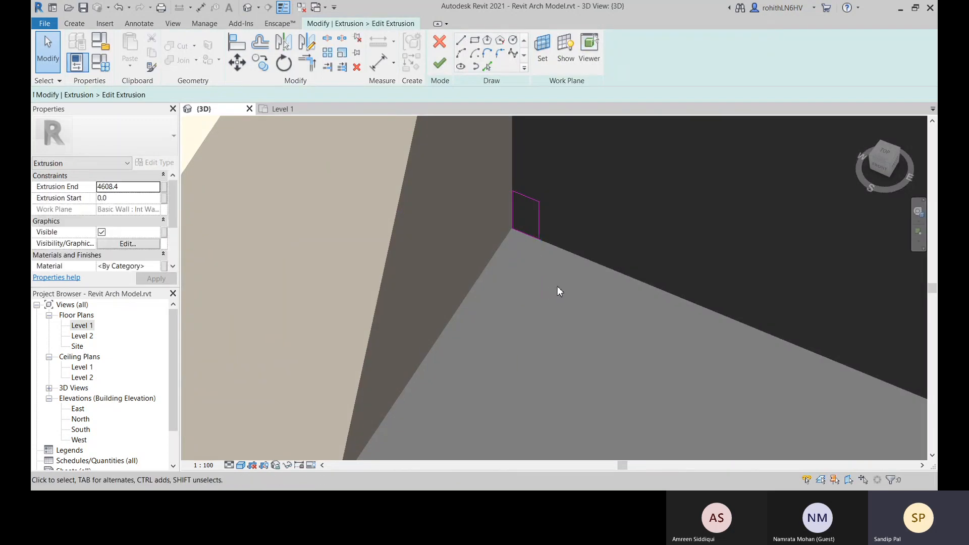
{"action": "left_click", "coordinate": [377, 71]}
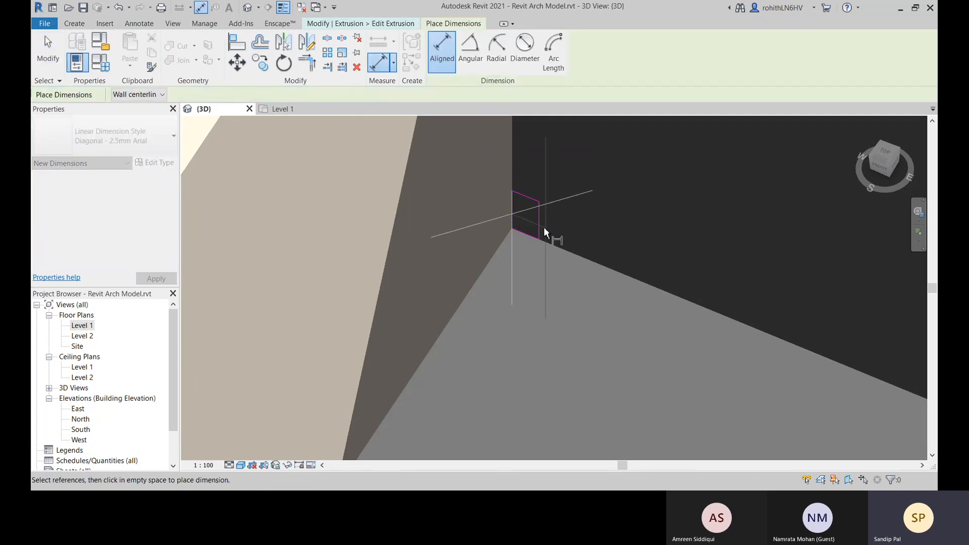
{"action": "scroll", "coordinate": [584, 177], "scroll_direction": "down", "scroll_amount": 4}
{"action": "scroll", "coordinate": [575, 307], "scroll_direction": "up", "scroll_amount": 4}
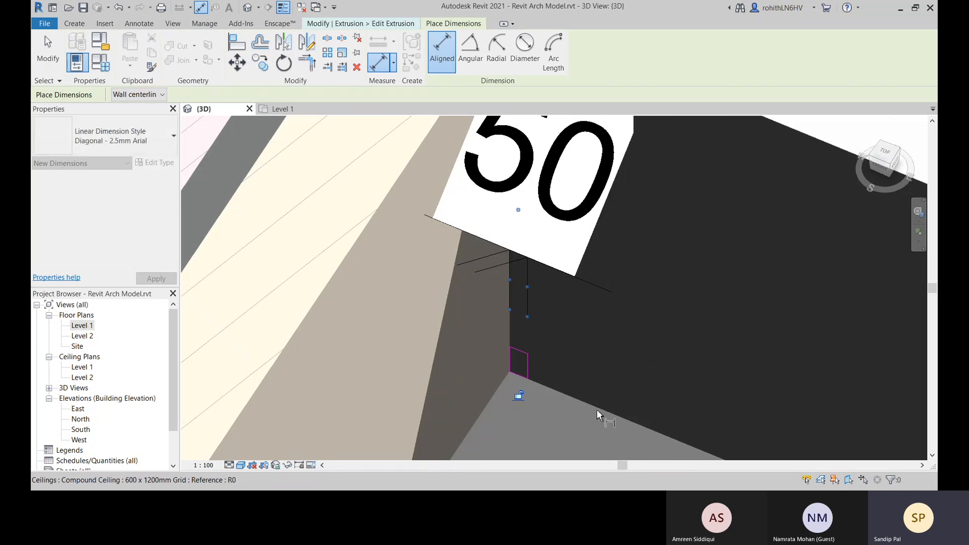
{"action": "right_click", "coordinate": [580, 356]}
{"action": "left_click", "coordinate": [654, 326]}
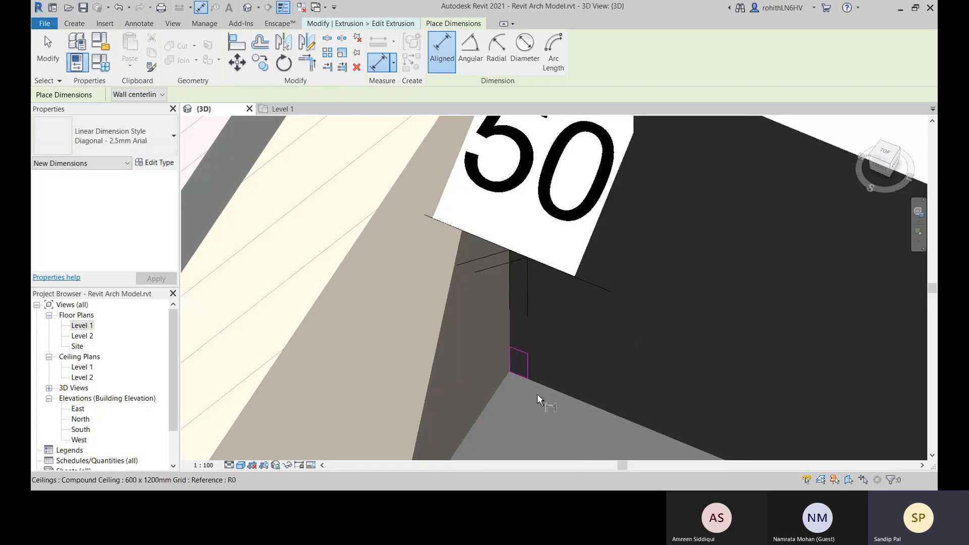
{"action": "right_click", "coordinate": [623, 336]}
{"action": "left_click", "coordinate": [642, 173]}
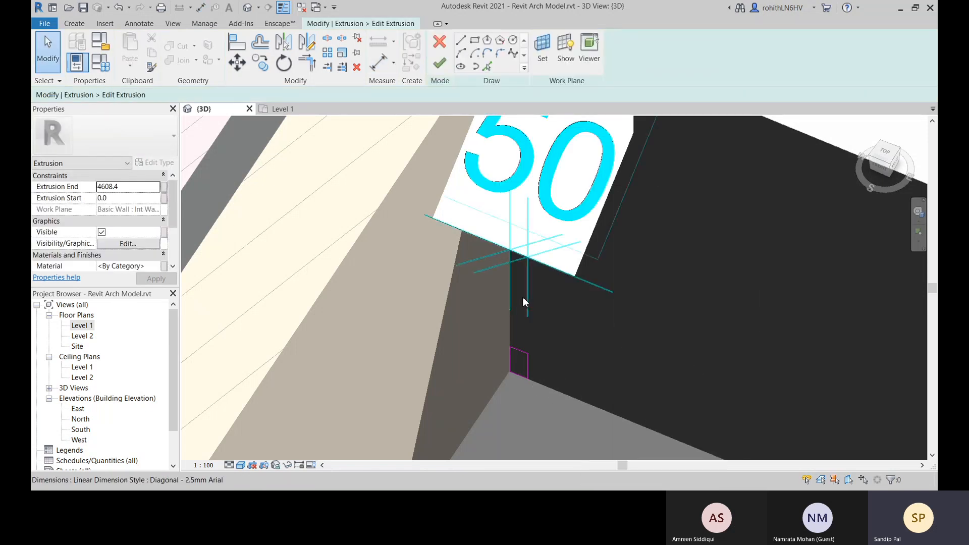
Label the profile's width dimension with the Width parameter
{"action": "left_click", "coordinate": [100, 63]}
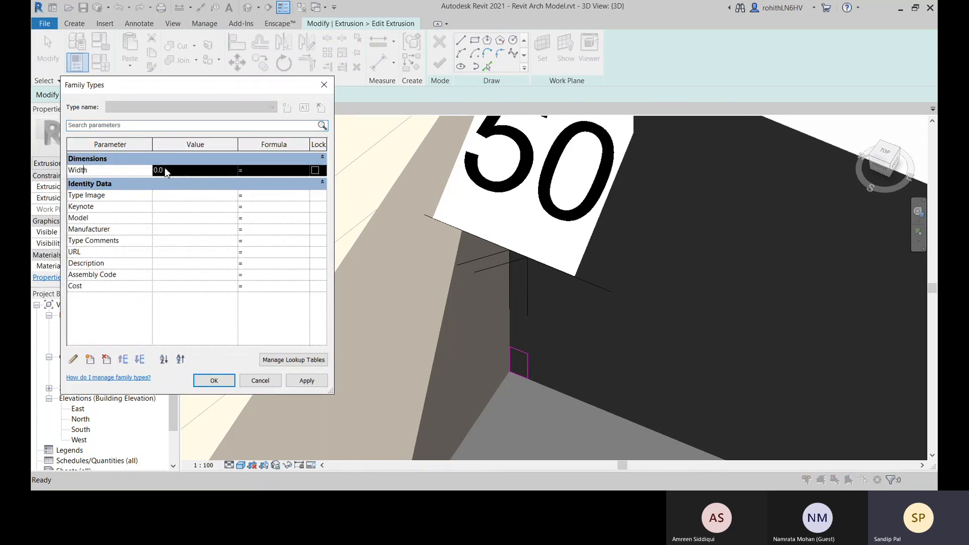
{"action": "left_click", "coordinate": [324, 84]}
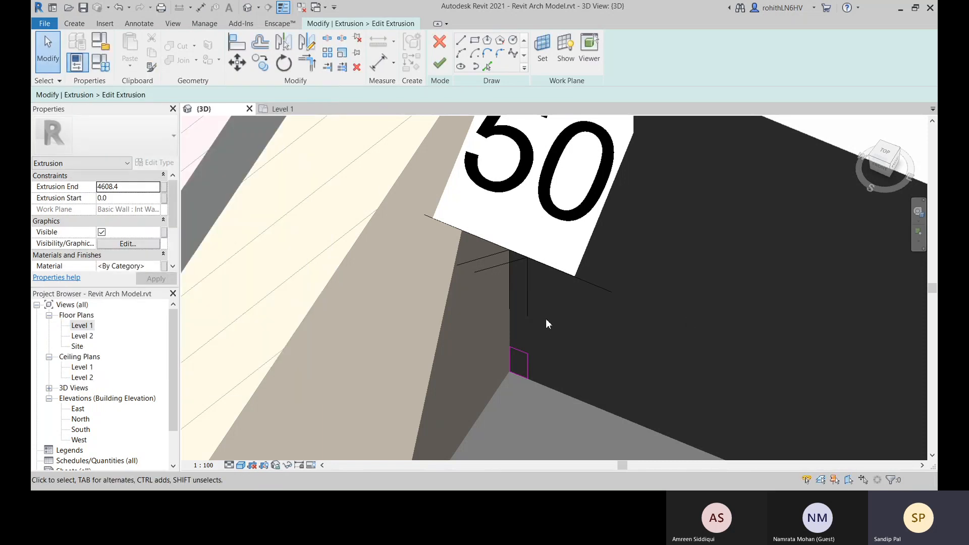
{"action": "left_click", "coordinate": [526, 301]}
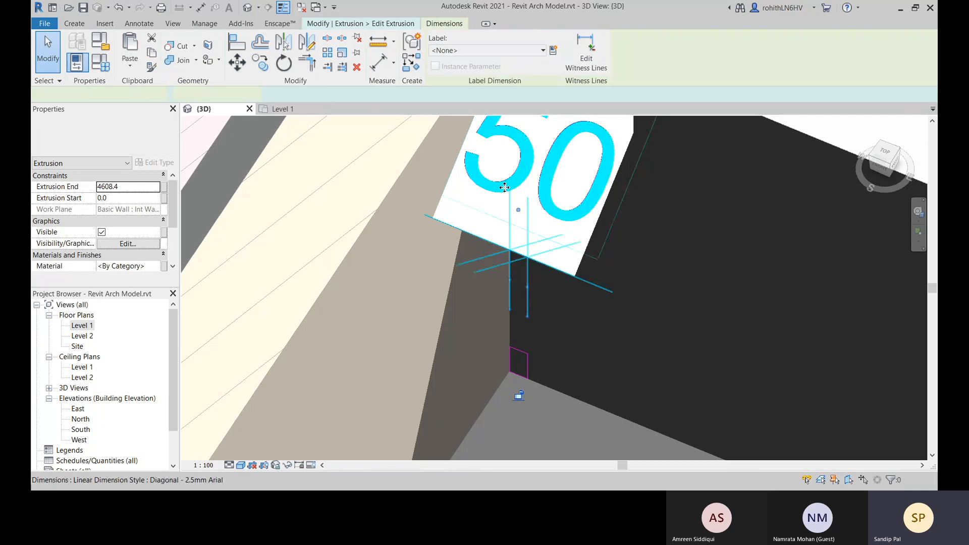
{"action": "left_click", "coordinate": [561, 281]}
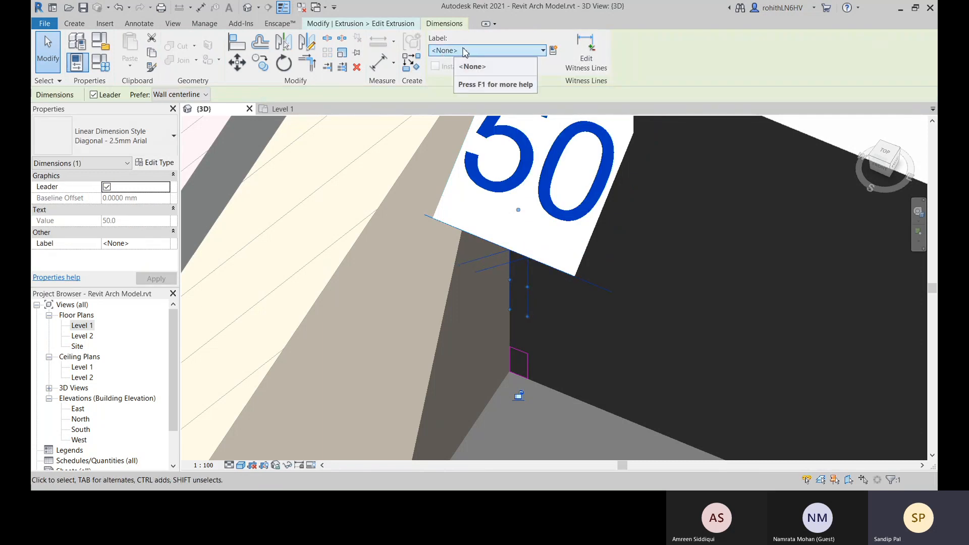
{"action": "left_click", "coordinate": [459, 50]}
{"action": "left_click", "coordinate": [453, 93]}
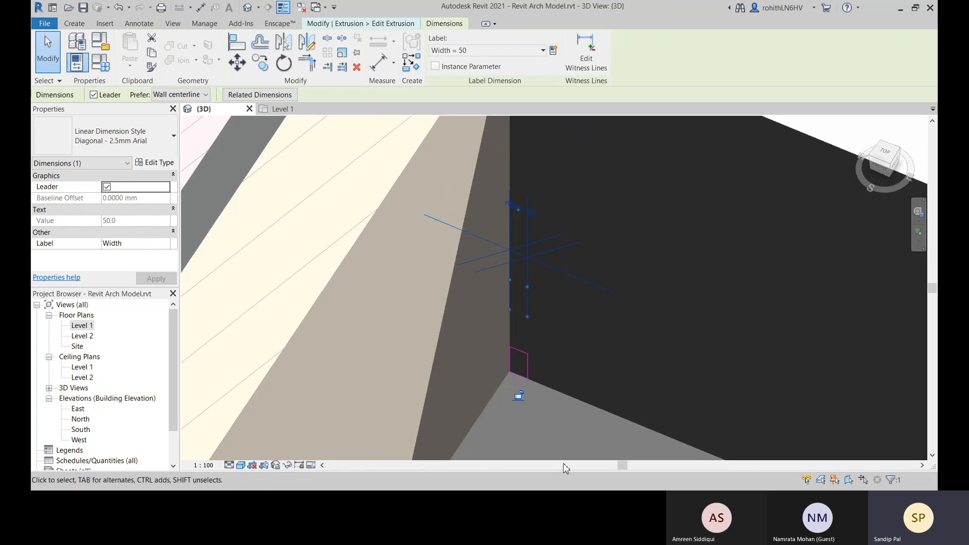
Set the Width family parameter to 100 and apply it to the skirting profile
{"action": "left_click", "coordinate": [552, 419]}
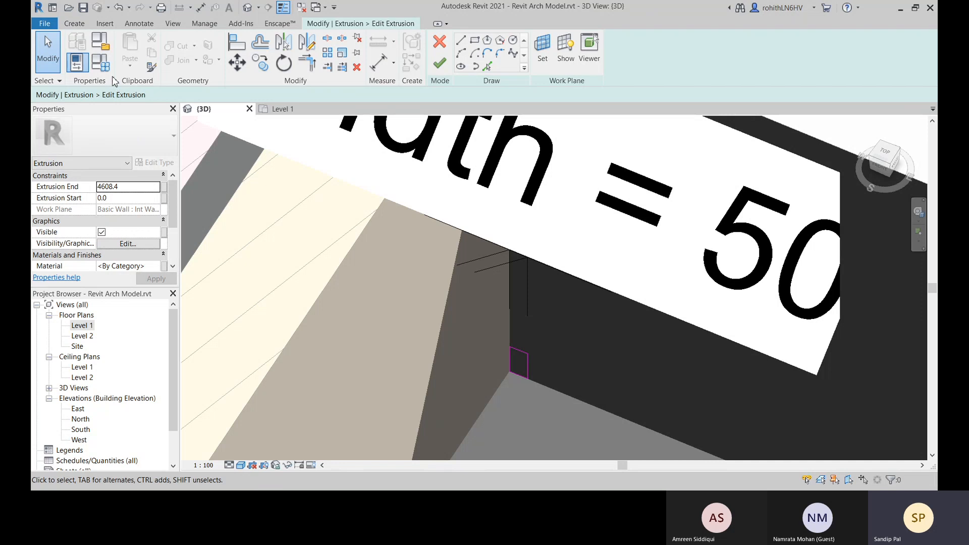
{"action": "left_click", "coordinate": [100, 61]}
{"action": "left_click", "coordinate": [188, 171]}
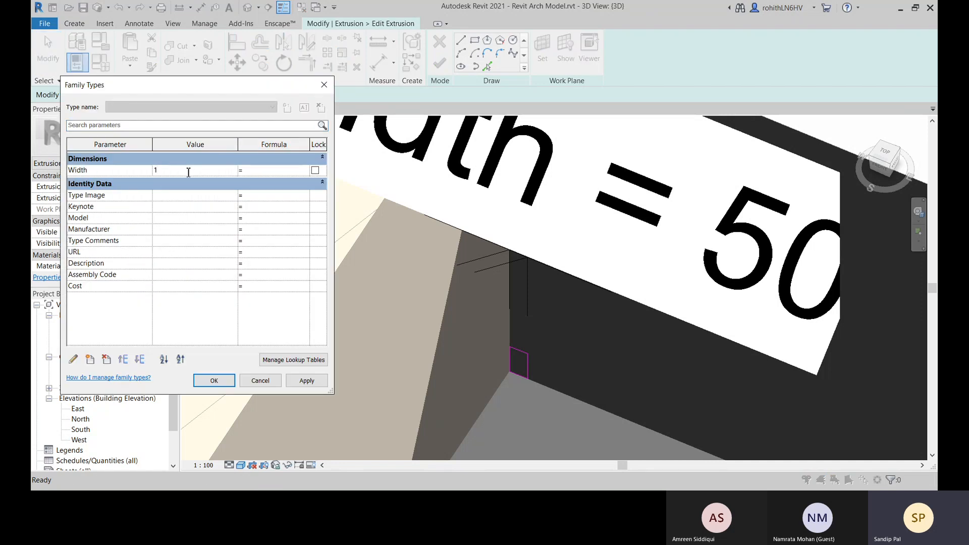
{"action": "left_click", "coordinate": [307, 380]}
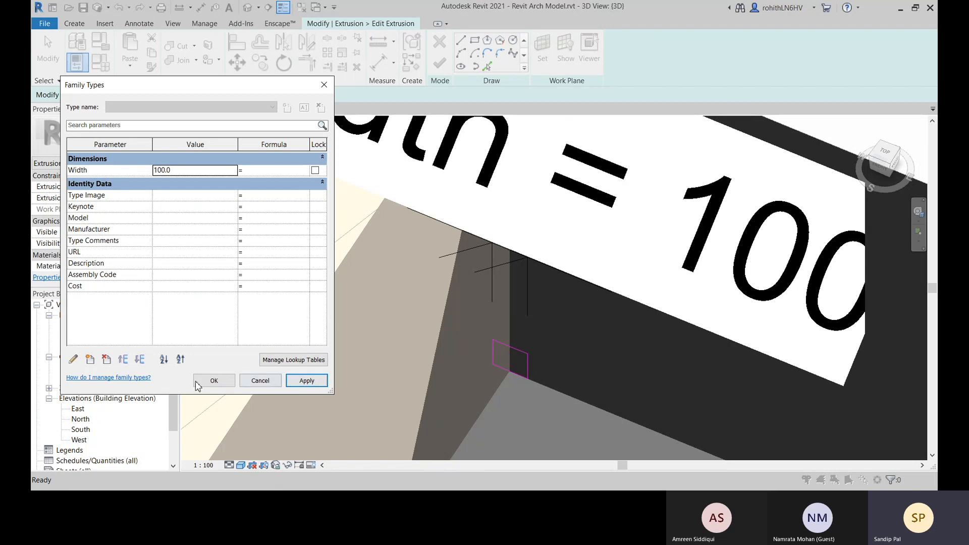
{"action": "left_click", "coordinate": [260, 380]}
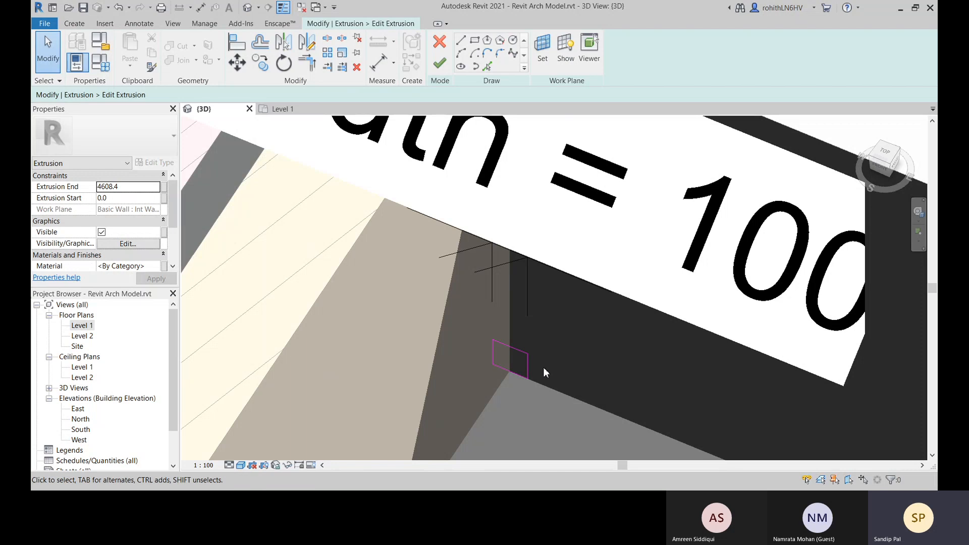
Delete the labelled width dimension and place a new aligned dimension between the skirting profile's two vertical edges
{"action": "left_click", "coordinate": [527, 309]}
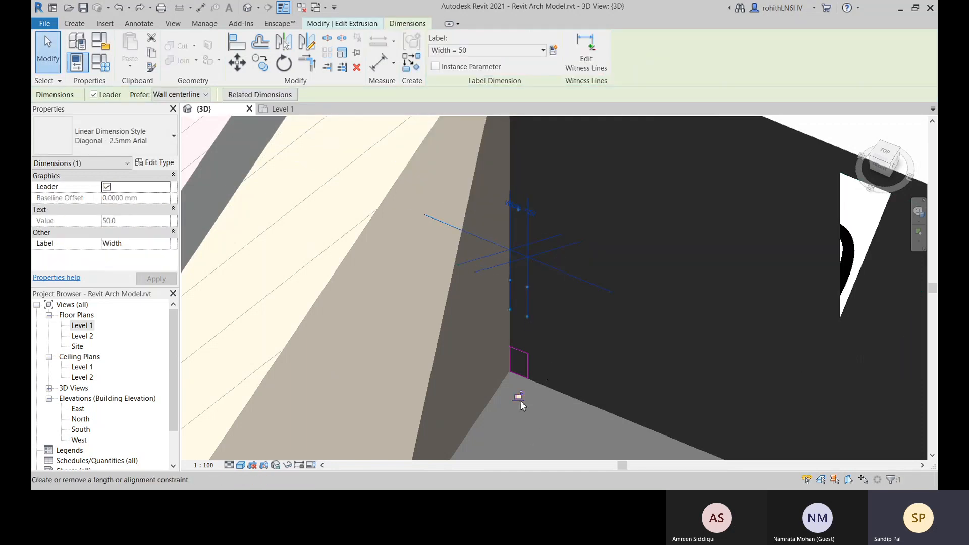
{"action": "key", "text": "Escape"}
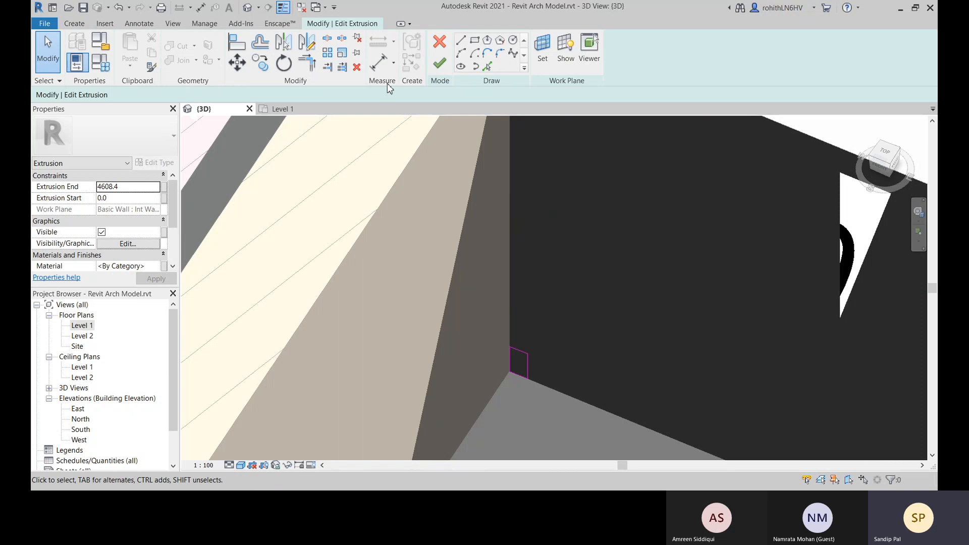
{"action": "left_click", "coordinate": [379, 62]}
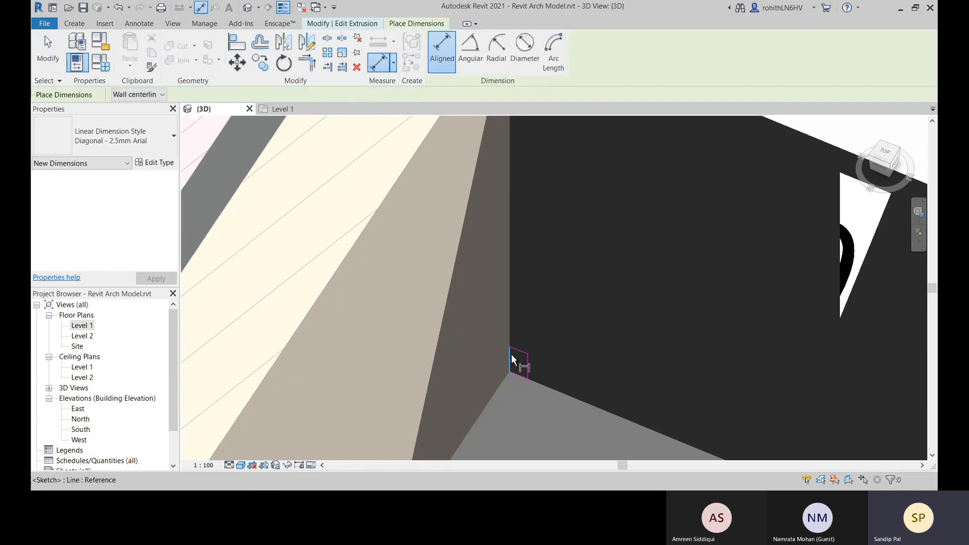
{"action": "scroll", "coordinate": [510, 356], "scroll_direction": "up", "scroll_amount": 2}
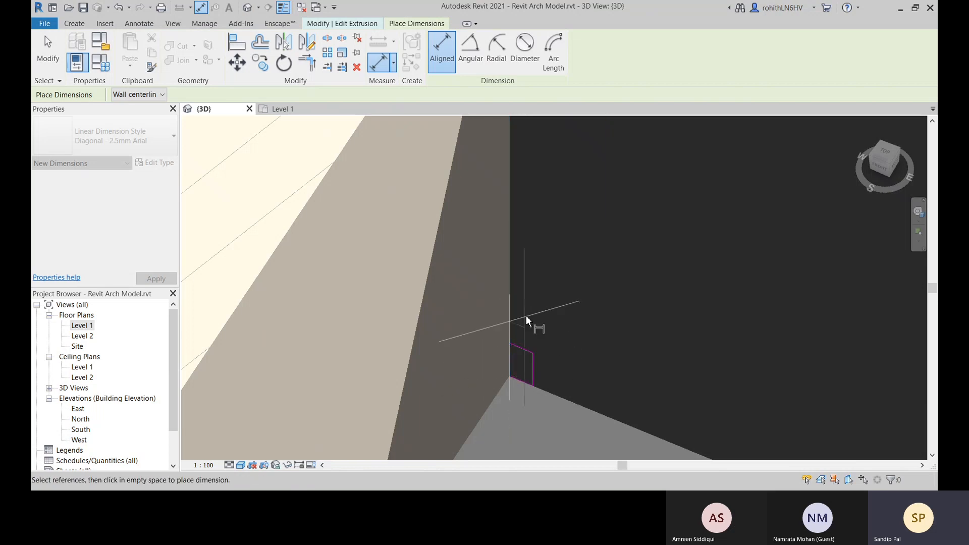
{"action": "left_click", "coordinate": [532, 374]}
{"action": "left_click", "coordinate": [630, 274]}
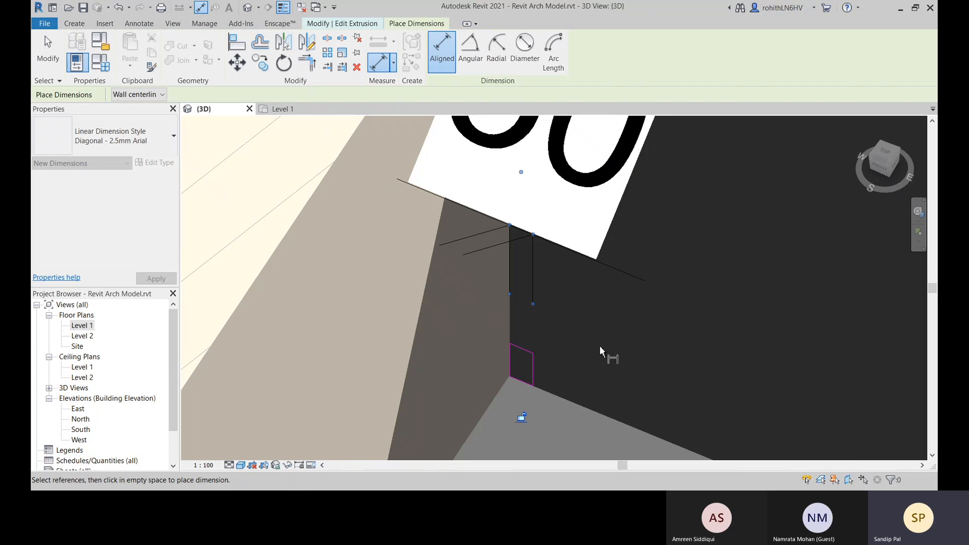
{"action": "right_click", "coordinate": [605, 313]}
{"action": "left_click", "coordinate": [623, 320]}
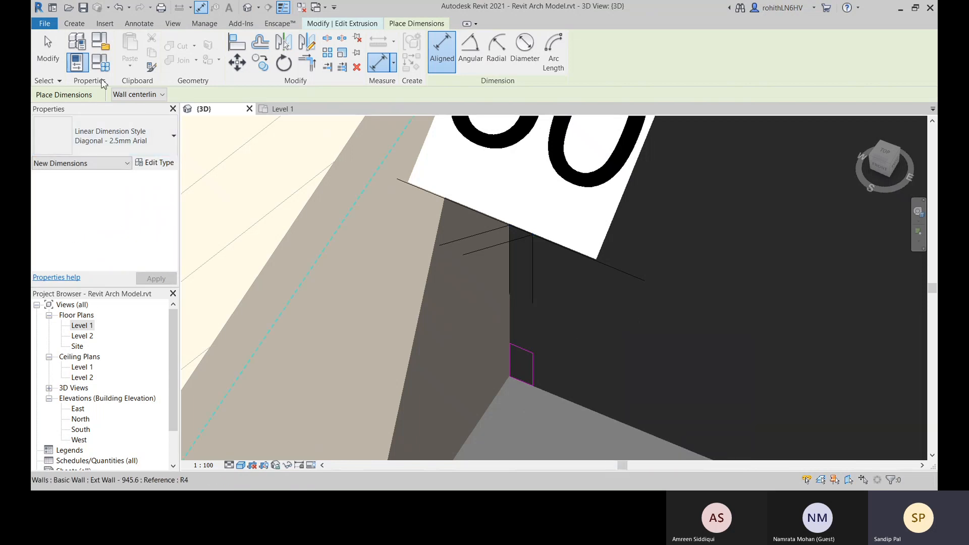
Set the Width family parameter to 100 while the profile's dimension is unlabelled, and exit the dimension command
{"action": "left_click", "coordinate": [101, 62]}
{"action": "double_click", "coordinate": [175, 175]}
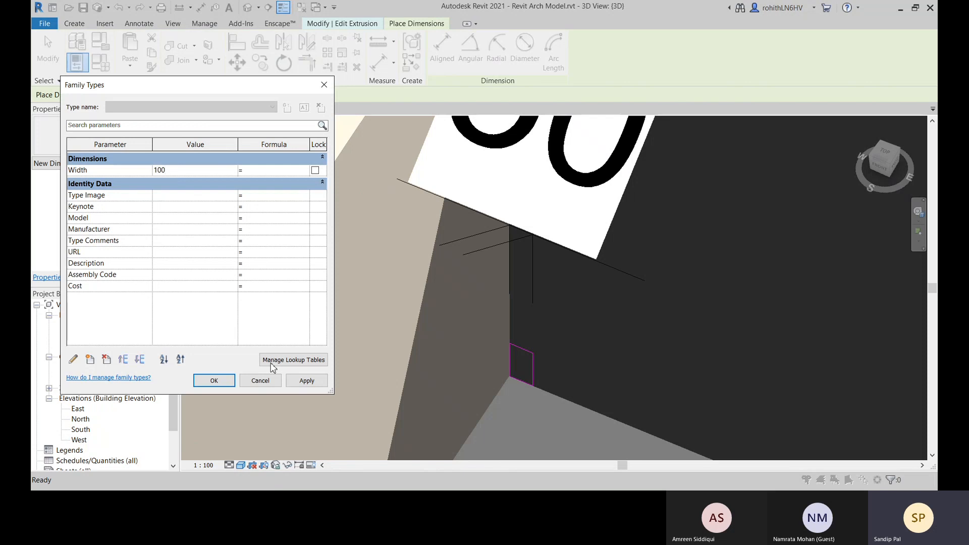
{"action": "left_click", "coordinate": [307, 381]}
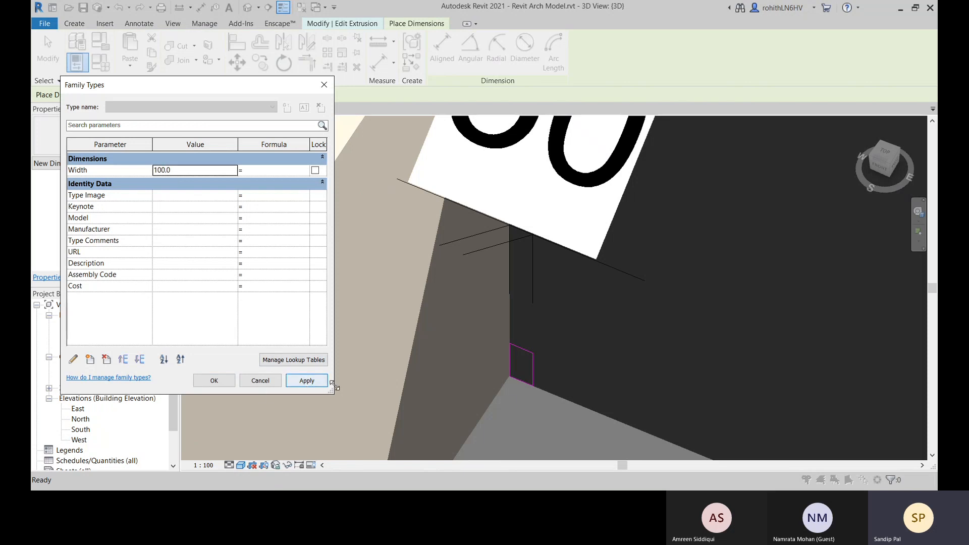
{"action": "left_click", "coordinate": [214, 382]}
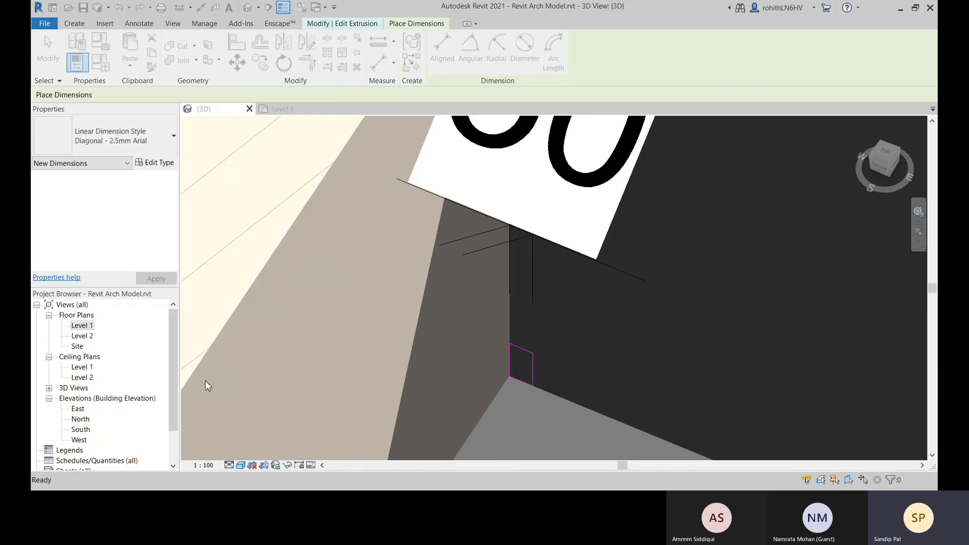
{"action": "scroll", "coordinate": [535, 323], "scroll_direction": "down", "scroll_amount": 2}
{"action": "key", "text": "Escape"}
{"action": "key", "text": "Escape"}
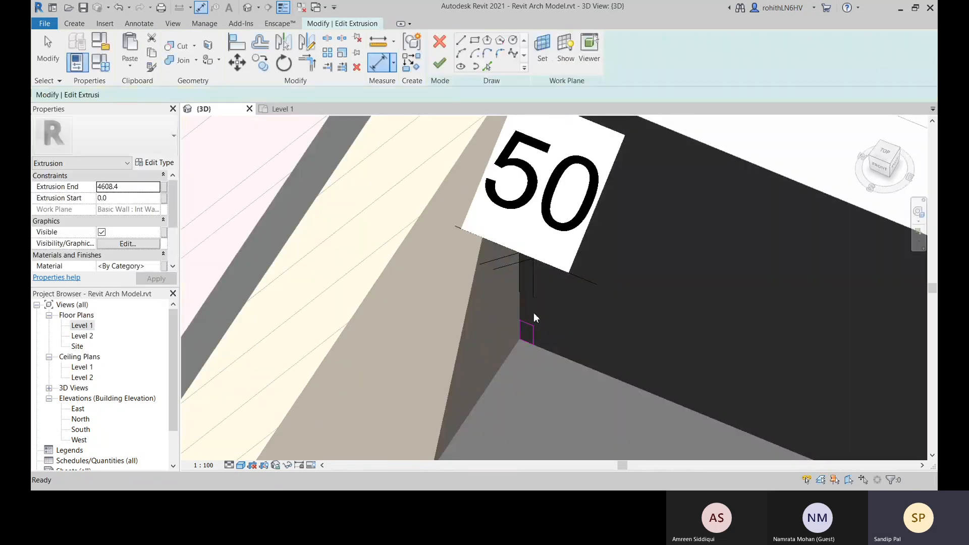
Try to label the profile's width dimension with the Width parameter, and undo the labelling
{"action": "left_click", "coordinate": [533, 296]}
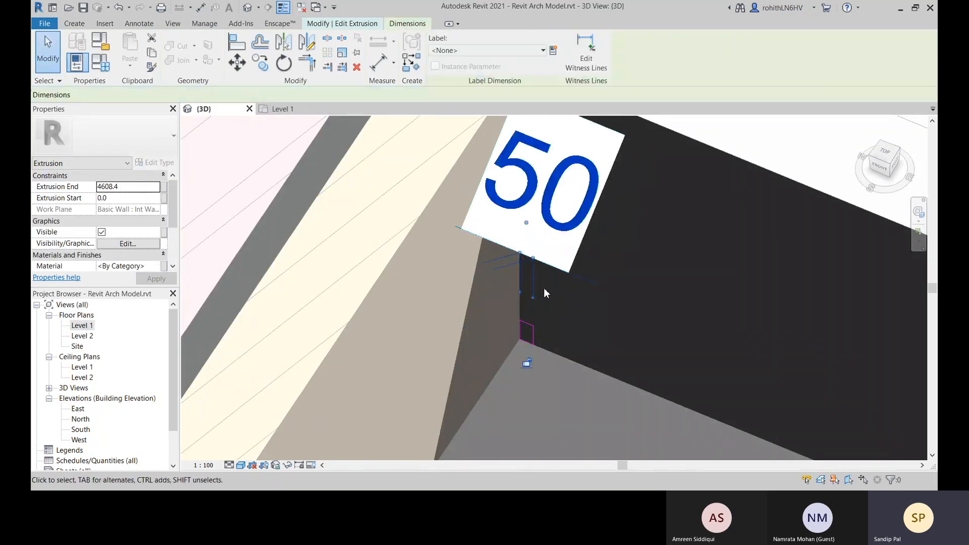
{"action": "left_click", "coordinate": [489, 50]}
{"action": "left_click", "coordinate": [481, 92]}
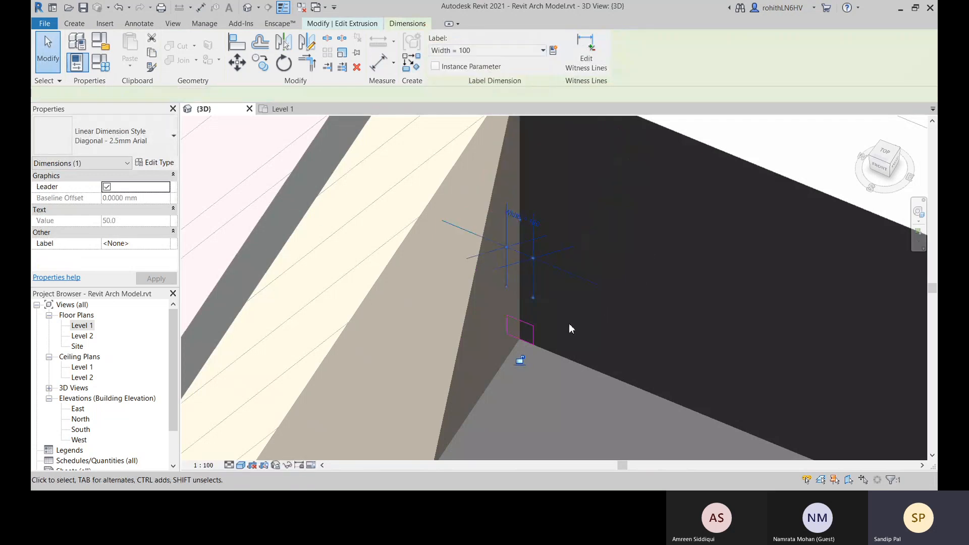
{"action": "middle_click_drag", "start_coordinate": [568, 323], "coordinate": [518, 376]}
{"action": "key", "text": "ctrl+z"}
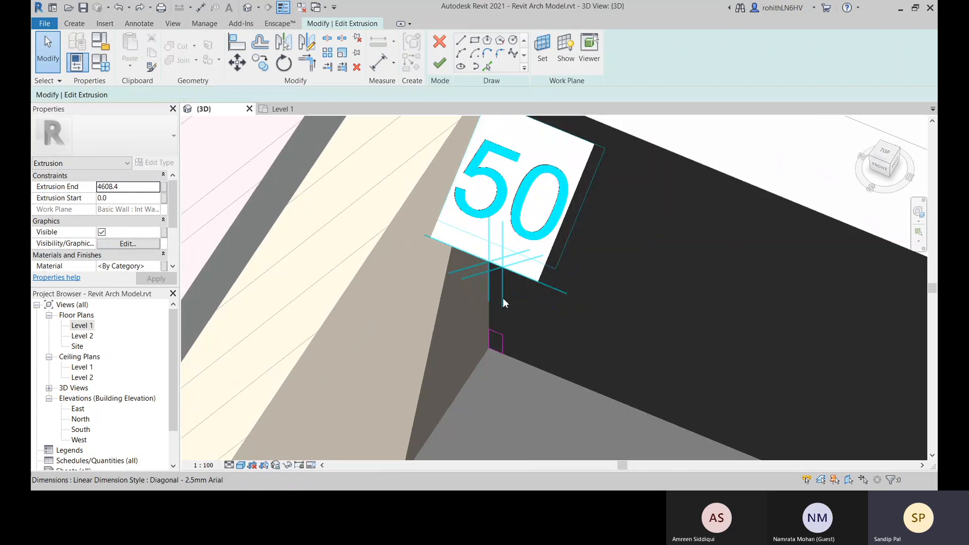
Delete the unlabelled width dimension from the skirting profile sketch
{"action": "left_click", "coordinate": [503, 298]}
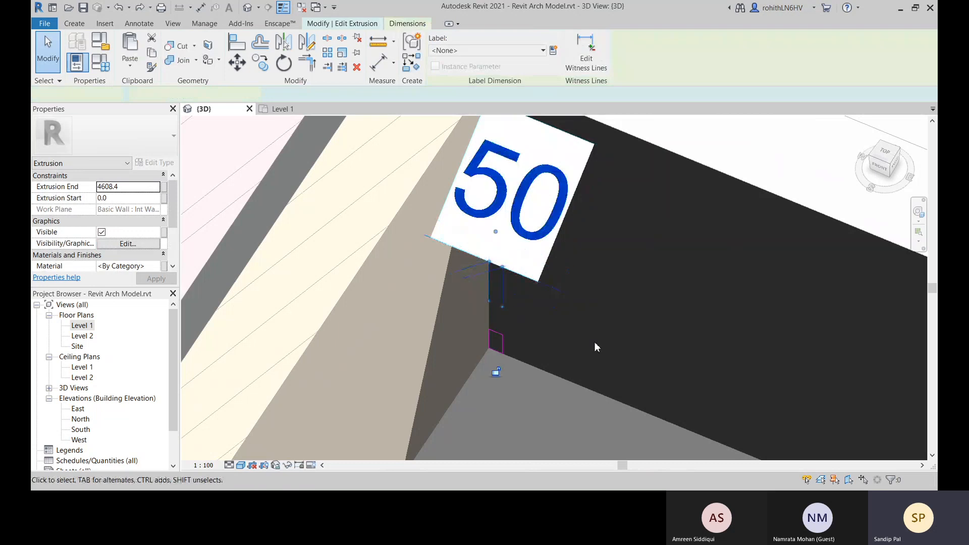
{"action": "middle_click_drag", "start_coordinate": [546, 407], "coordinate": [519, 400]}
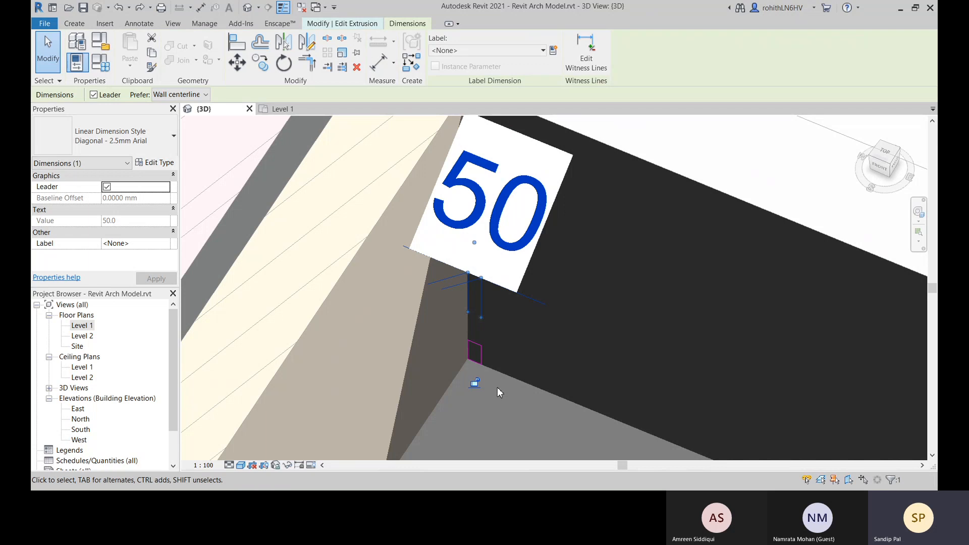
{"action": "key", "text": "Delete"}
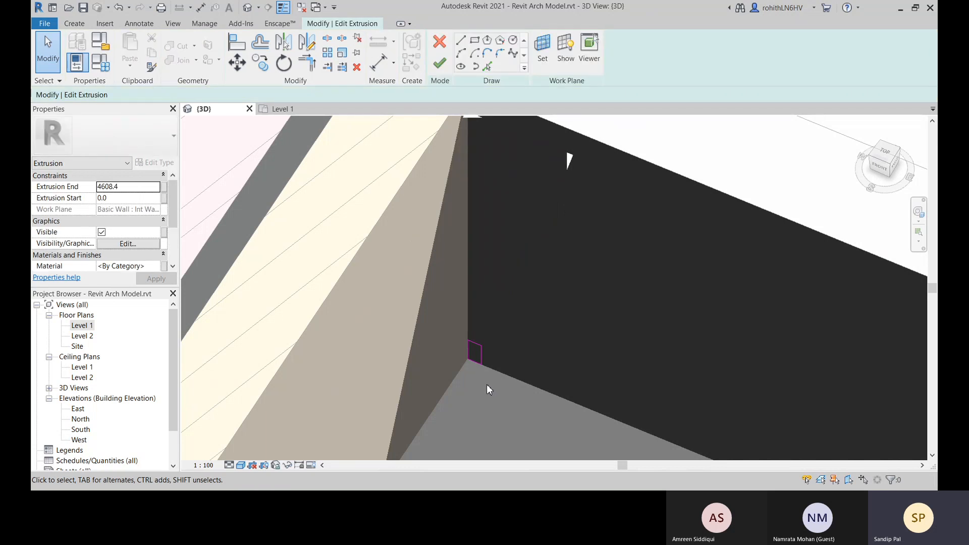
Set the Width family parameter to 50 and apply it
{"action": "left_click", "coordinate": [101, 64]}
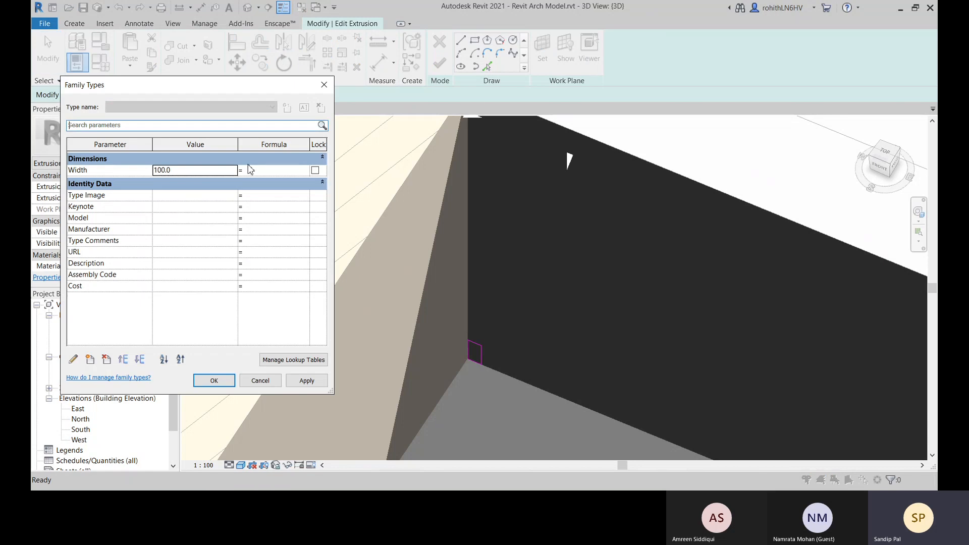
{"action": "left_click", "coordinate": [189, 171]}
{"action": "type", "text": "50"}
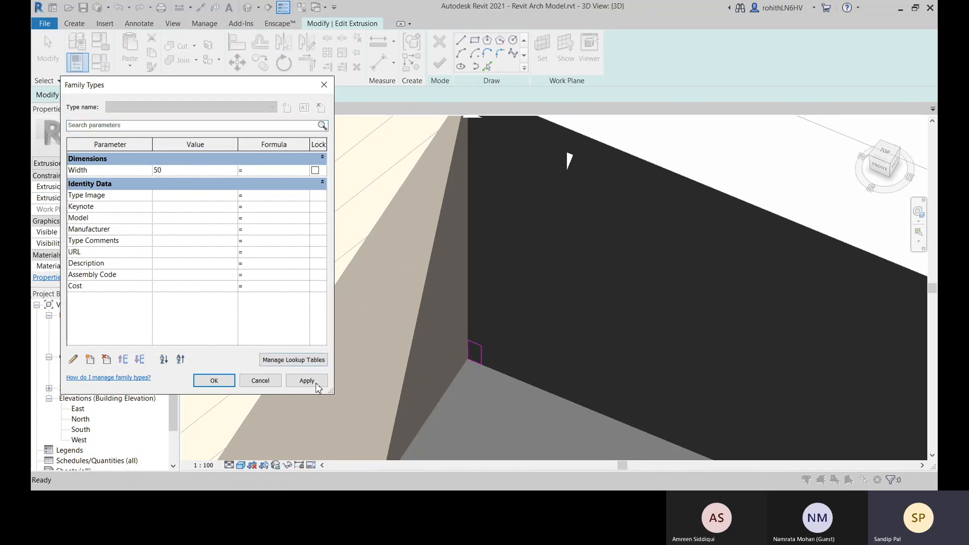
{"action": "left_click", "coordinate": [317, 384]}
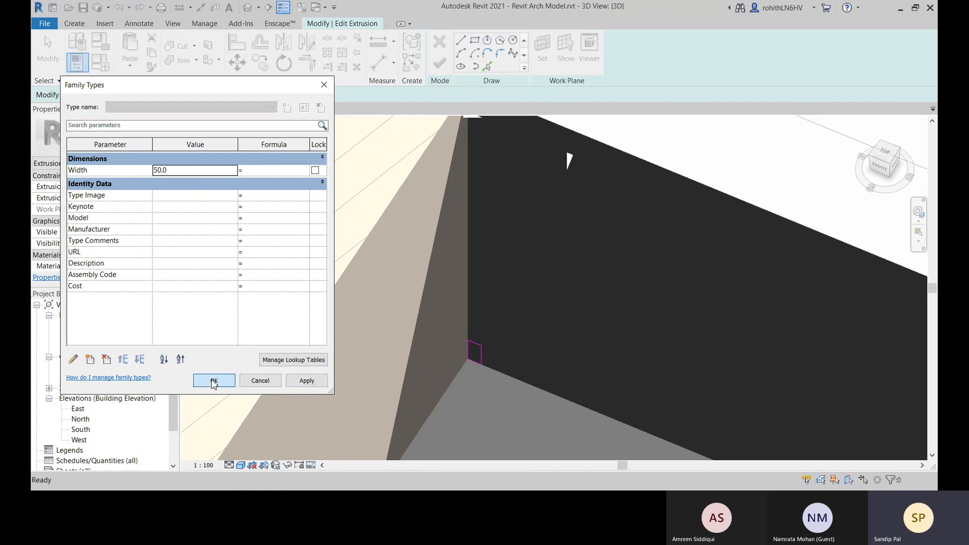
{"action": "left_click", "coordinate": [213, 380]}
Place an aligned dimension across the skirting profile's width, from the vertical edge at the wall corner to the opposite edge
{"action": "left_click", "coordinate": [382, 69]}
{"action": "scroll", "coordinate": [471, 346], "scroll_direction": "up", "scroll_amount": 5}
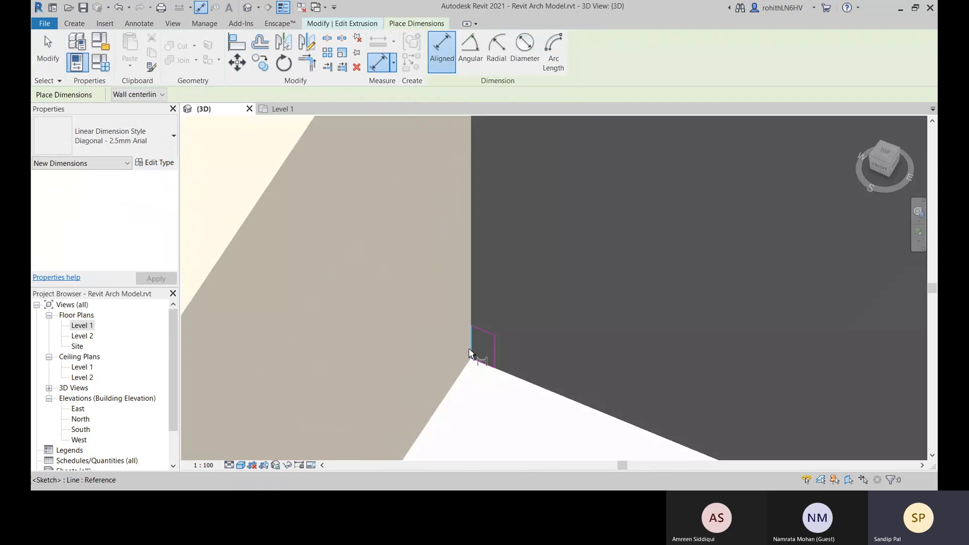
{"action": "left_click", "coordinate": [473, 342]}
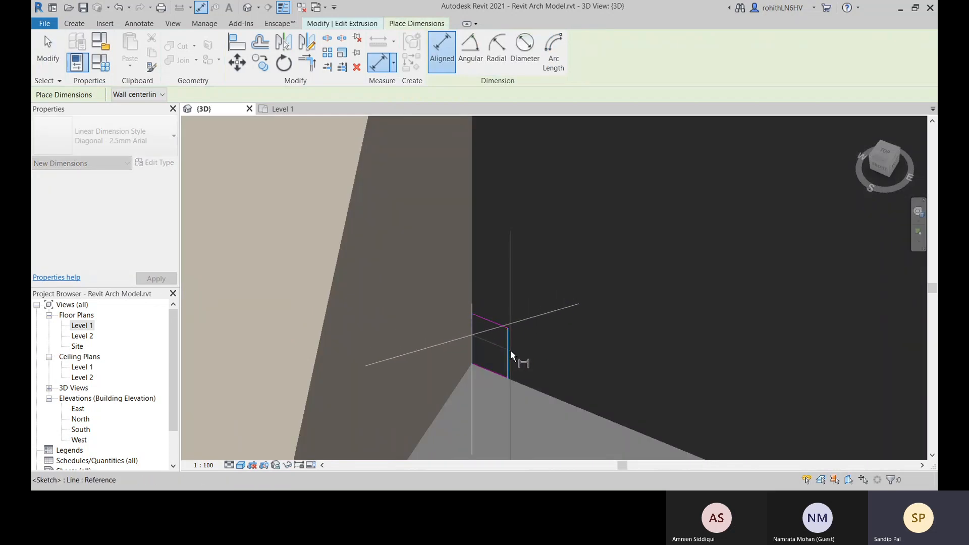
{"action": "left_click", "coordinate": [508, 353]}
{"action": "left_click", "coordinate": [670, 249]}
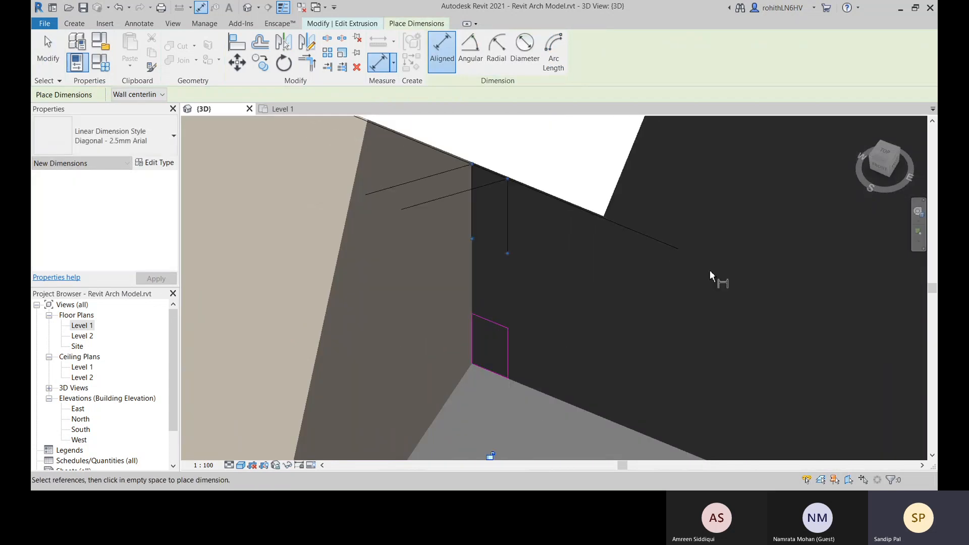
{"action": "scroll", "coordinate": [555, 336], "scroll_direction": "down", "scroll_amount": 4}
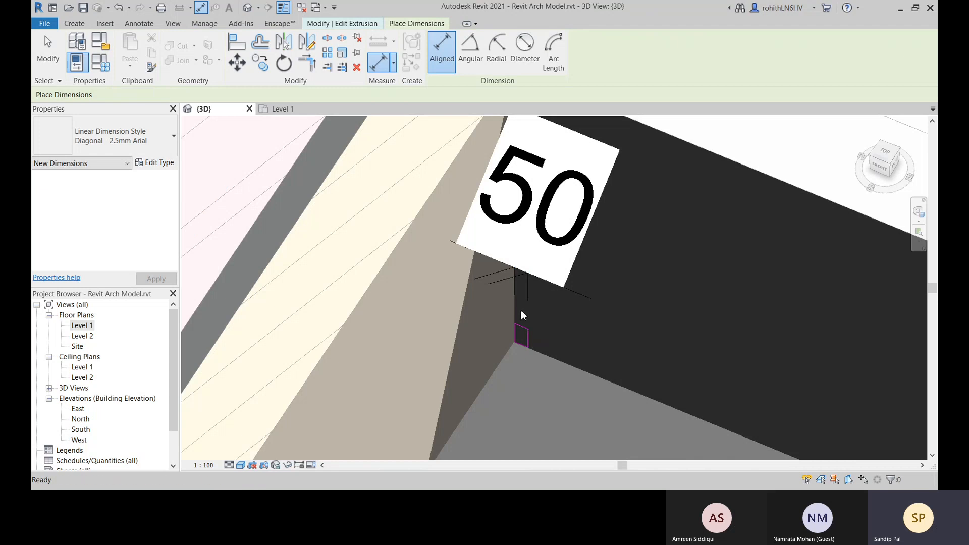
{"action": "key", "text": "Escape"}
{"action": "key", "text": "Escape"}
Assign the Width parameter as the label of the newly placed profile dimension
{"action": "left_click", "coordinate": [527, 298]}
{"action": "left_click", "coordinate": [484, 50]}
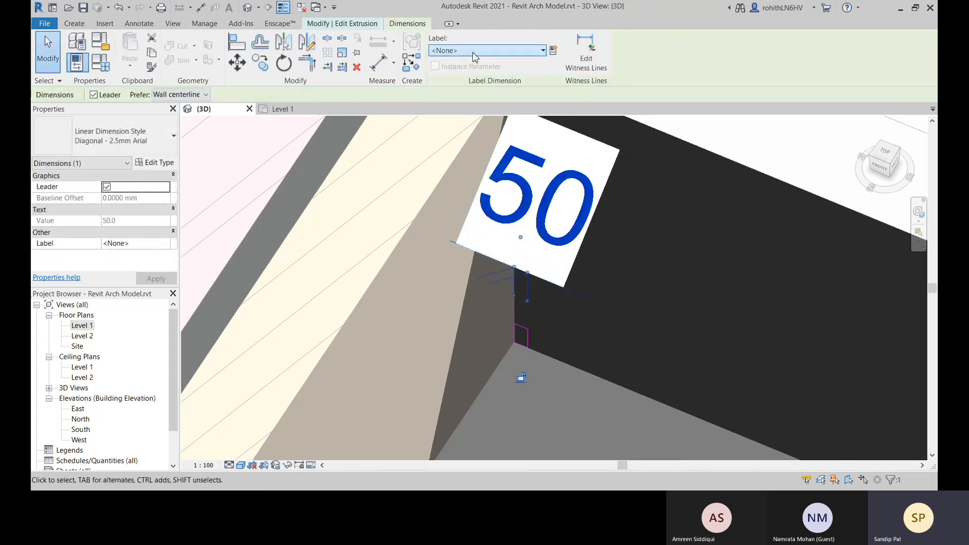
{"action": "left_click", "coordinate": [469, 93]}
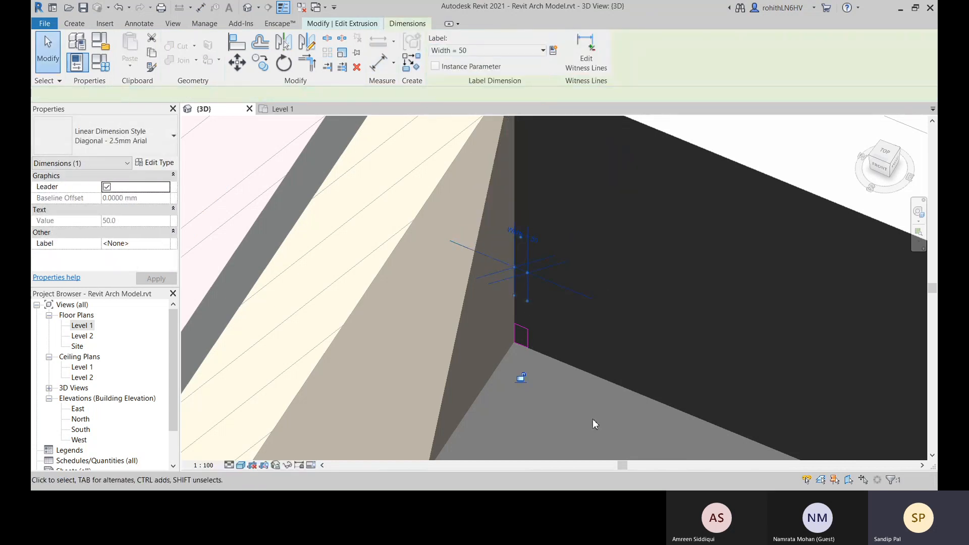
{"action": "mouse_move", "coordinate": [505, 399]}
{"action": "middle_mouse_down"}
{"action": "mouse_move", "coordinate": [454, 394]}
{"action": "mouse_move", "coordinate": [412, 356]}
{"action": "mouse_move", "coordinate": [402, 321]}
{"action": "middle_mouse_up"}
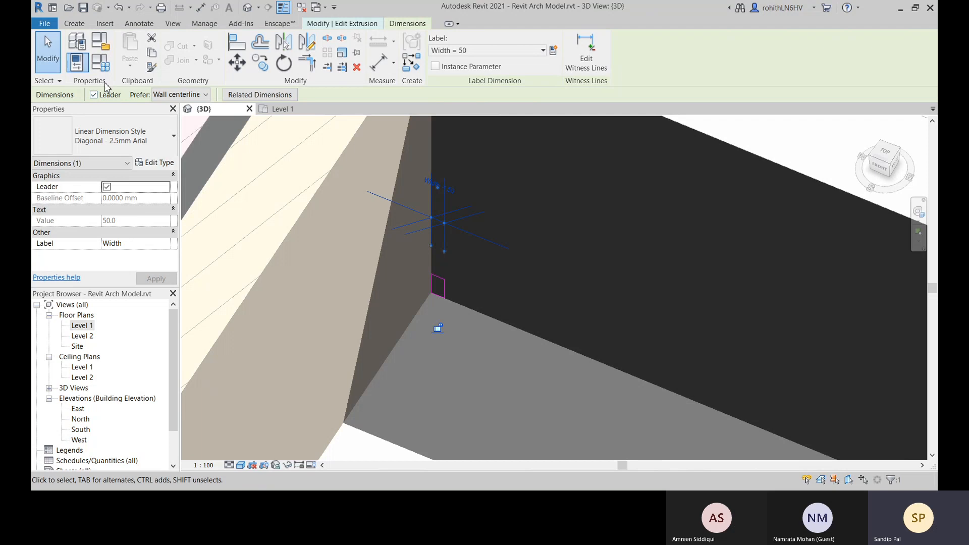
Try changing the labelled width dimension directly to 100, and undo both the value and the label
{"action": "left_click", "coordinate": [452, 194]}
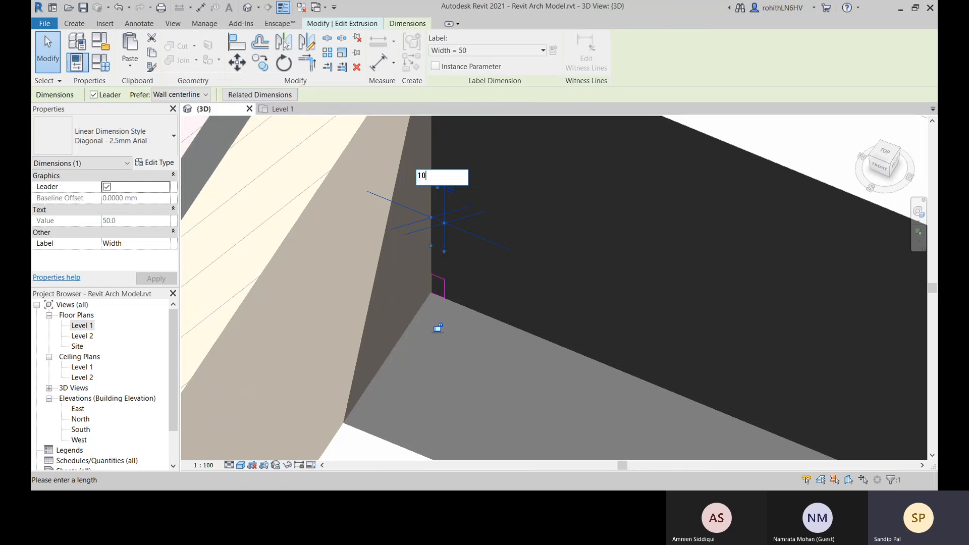
{"action": "key", "text": "Return"}
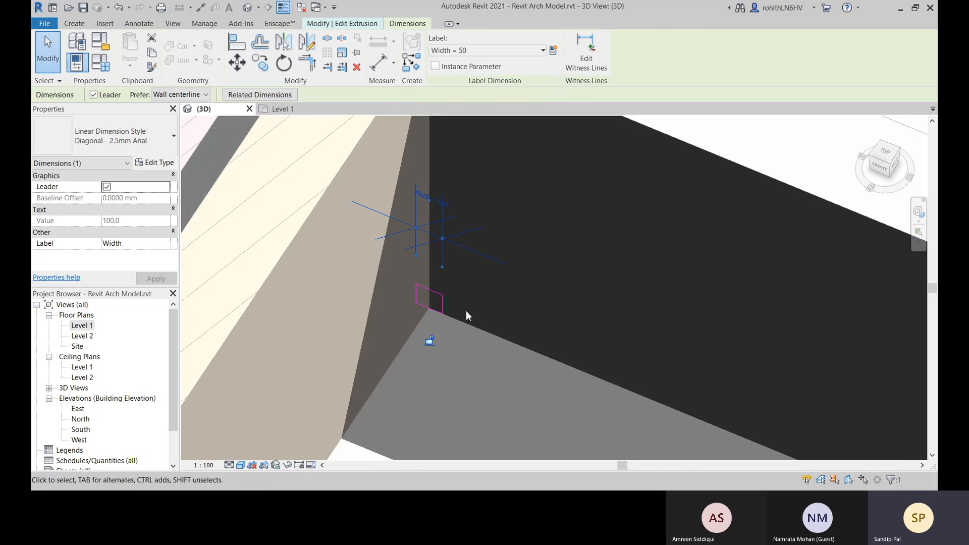
{"action": "key", "text": "ctrl+z"}
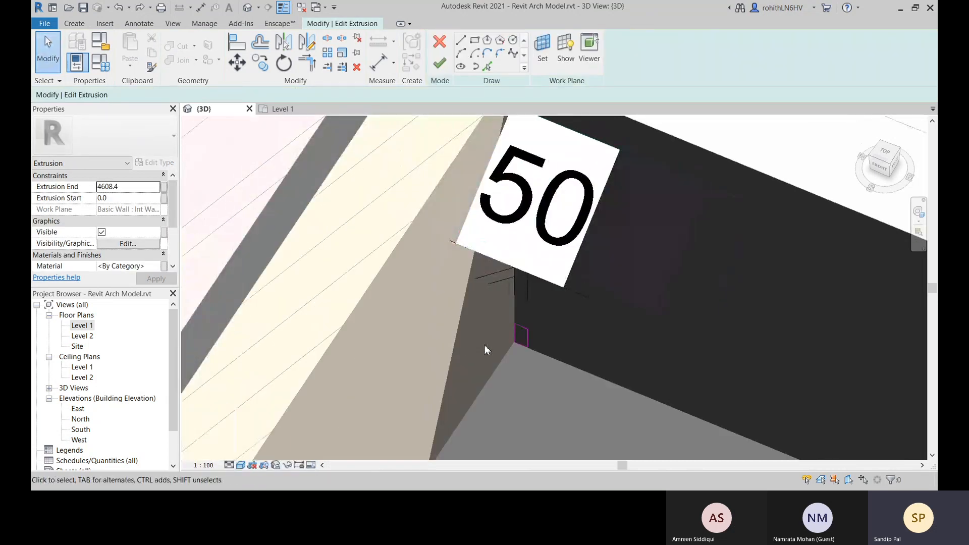
Delete the unlabelled width dimension and place a fresh aligned dimension across the profile's two vertical edges
{"action": "left_click", "coordinate": [525, 297]}
{"action": "key", "text": "Delete"}
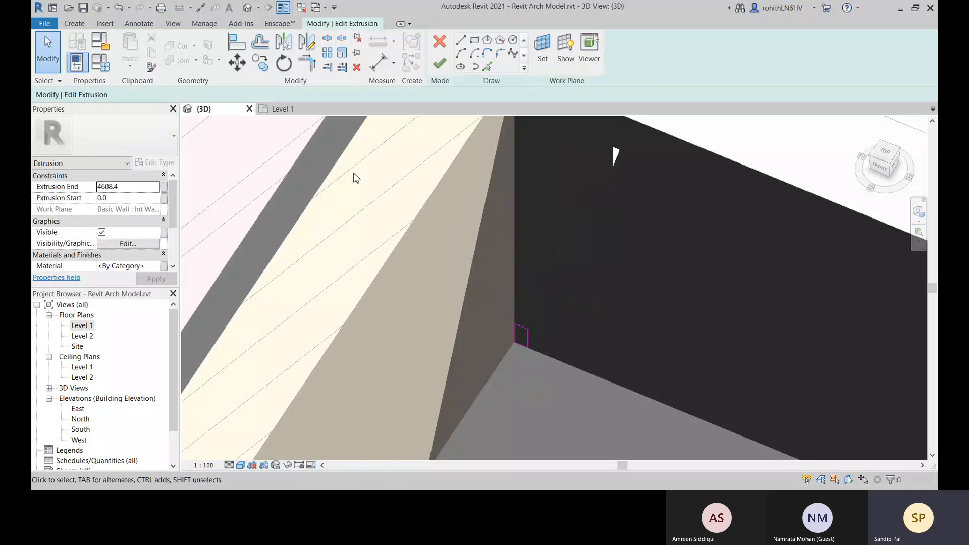
{"action": "left_click", "coordinate": [384, 62]}
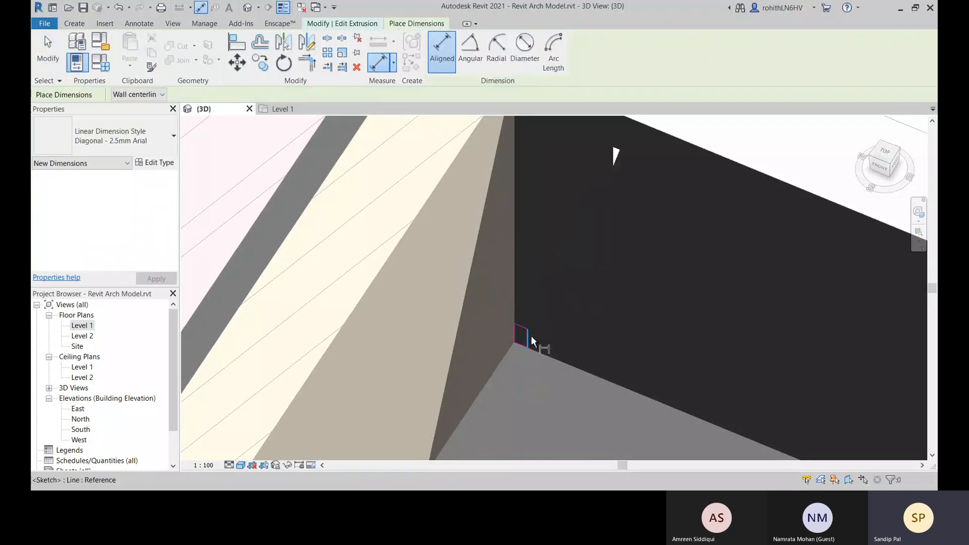
{"action": "left_click", "coordinate": [515, 333]}
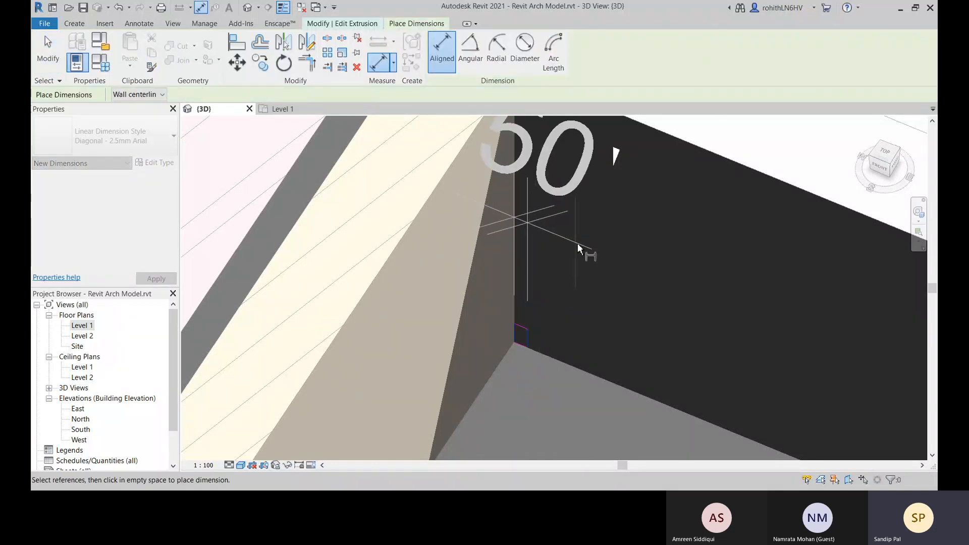
{"action": "left_click", "coordinate": [590, 251]}
{"action": "right_click", "coordinate": [581, 283]}
{"action": "left_click", "coordinate": [589, 288]}
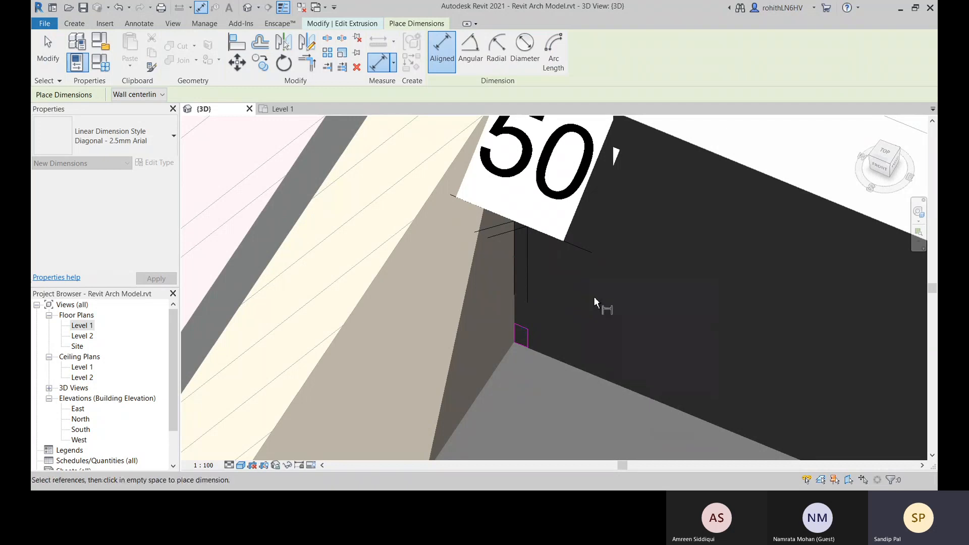
{"action": "right_click", "coordinate": [577, 301]}
{"action": "left_click", "coordinate": [577, 305]}
Assign the Width parameter as the label of the new dimension across the skirting profile
{"action": "middle_click_drag", "start_coordinate": [536, 303], "coordinate": [431, 329]}
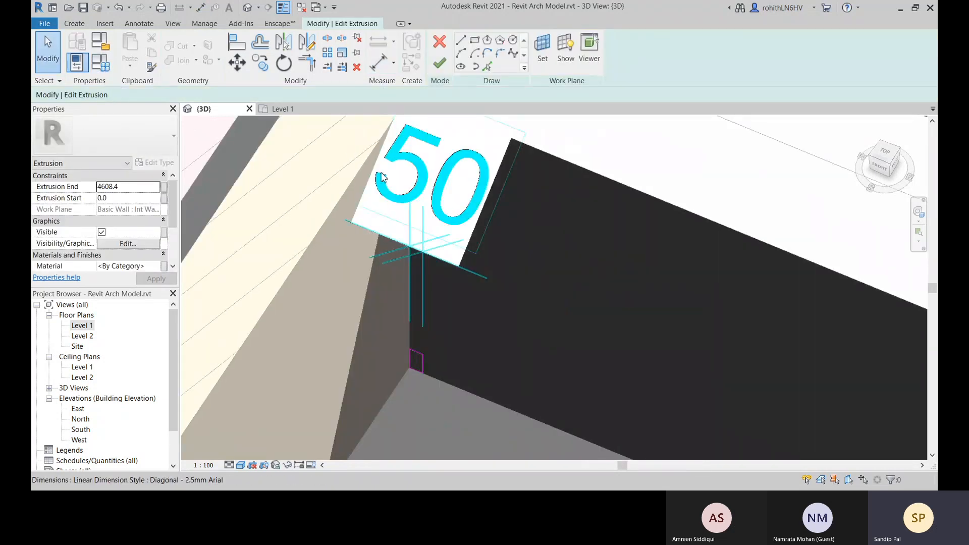
{"action": "left_click", "coordinate": [439, 221]}
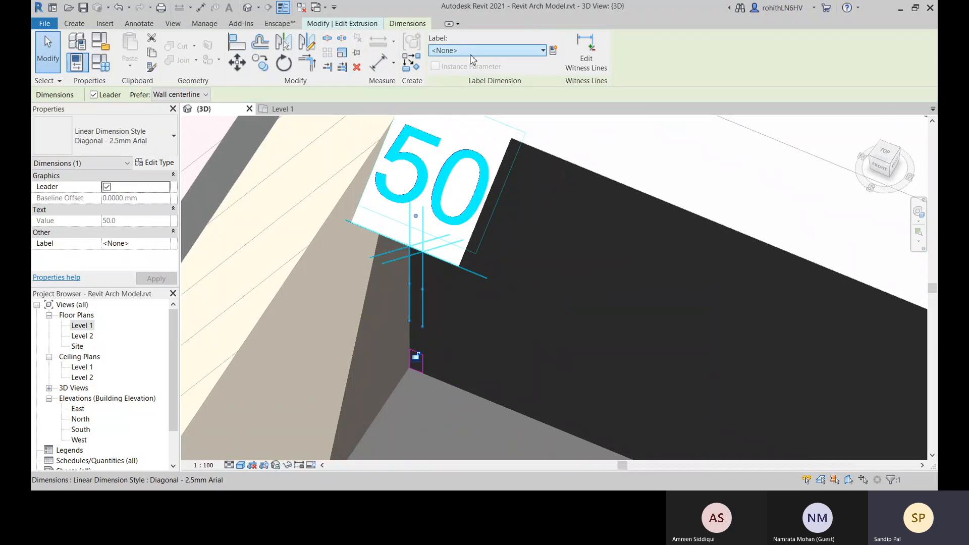
{"action": "left_click", "coordinate": [505, 49]}
{"action": "left_click", "coordinate": [468, 93]}
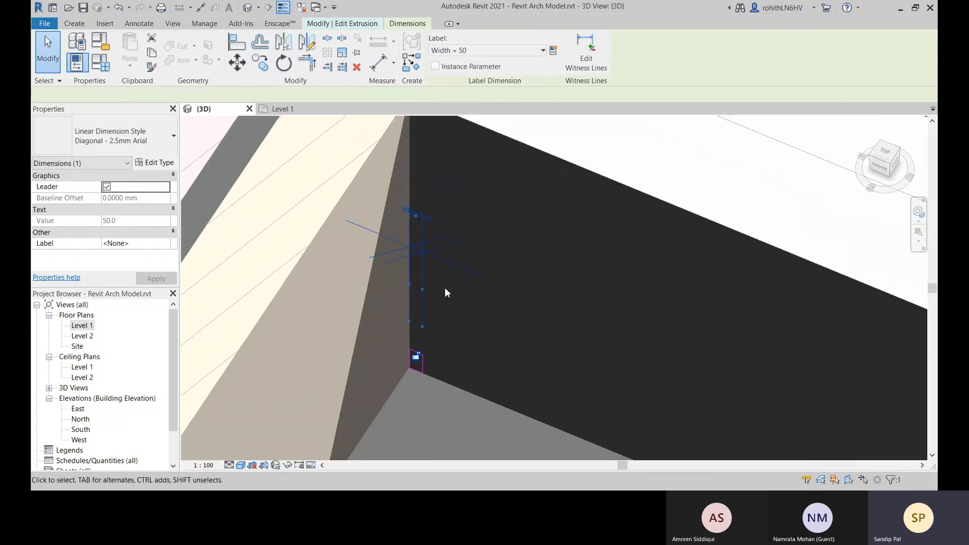
Try setting the labelled profile width to 100, and undo the change
{"action": "left_click", "coordinate": [428, 225]}
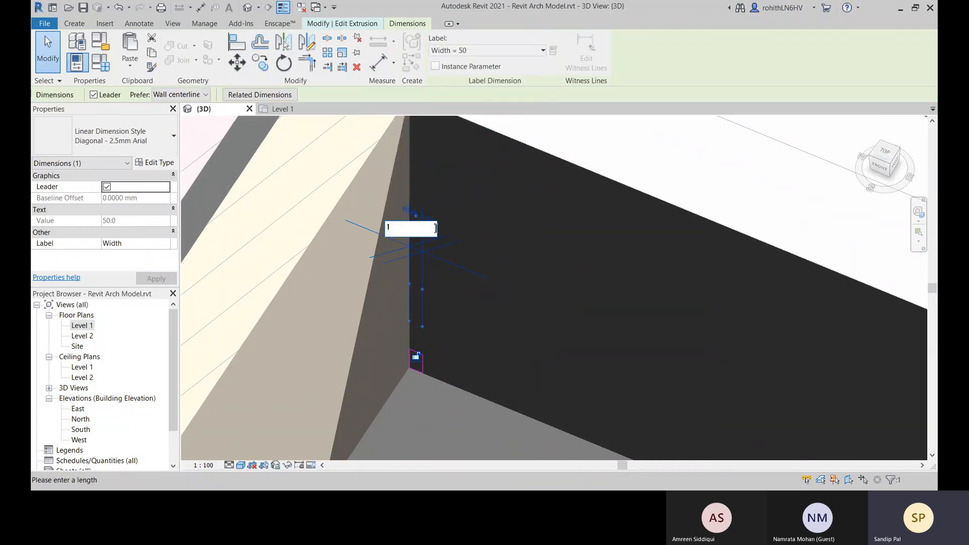
{"action": "type", "text": "100"}
{"action": "key", "text": "Return"}
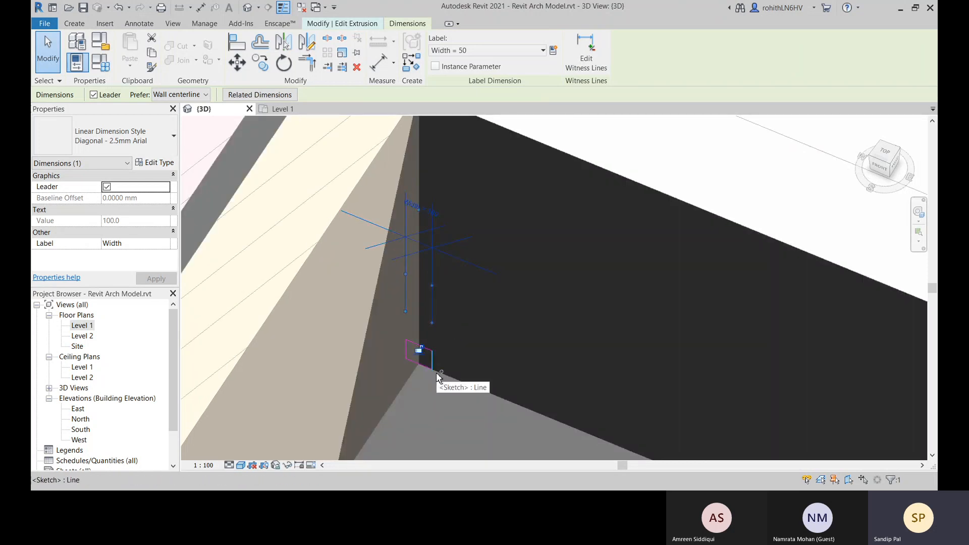
{"action": "left_click", "coordinate": [492, 379]}
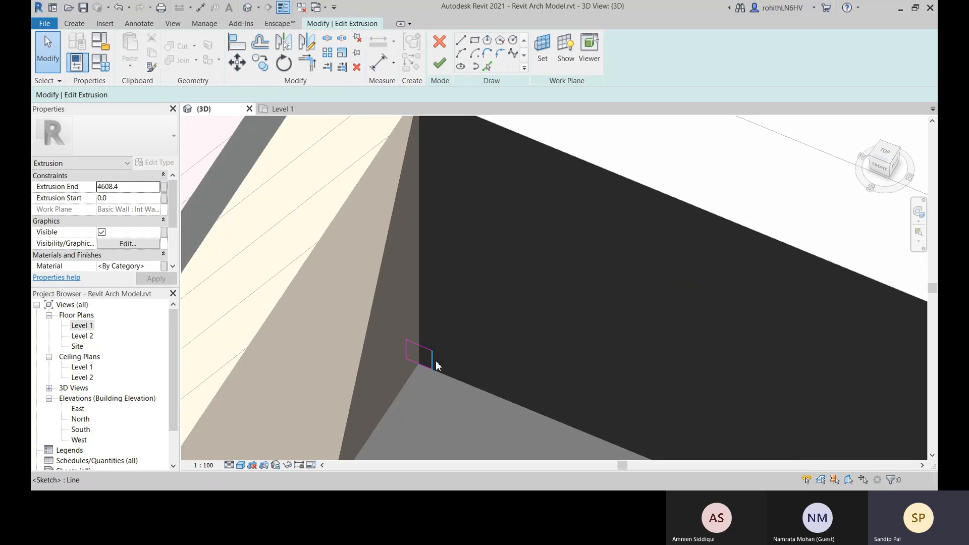
{"action": "middle_click_drag", "start_coordinate": [435, 360], "coordinate": [432, 398]}
{"action": "key", "text": "ctrl+z"}
Delete the labelled width dimension and place a new aligned dimension between the profile's two vertical edges
{"action": "left_click", "coordinate": [374, 290]}
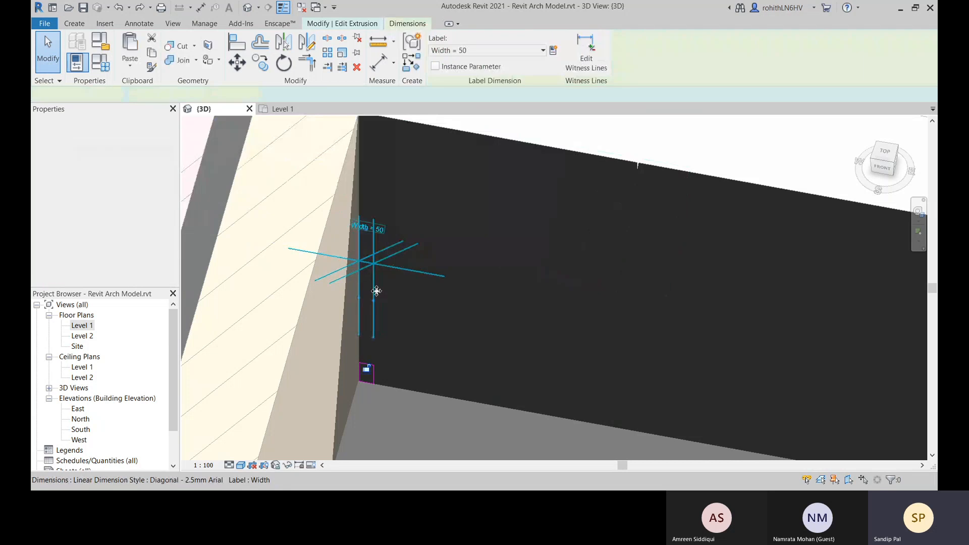
{"action": "left_click", "coordinate": [403, 317]}
{"action": "scroll", "coordinate": [377, 366], "scroll_direction": "up", "scroll_amount": 4}
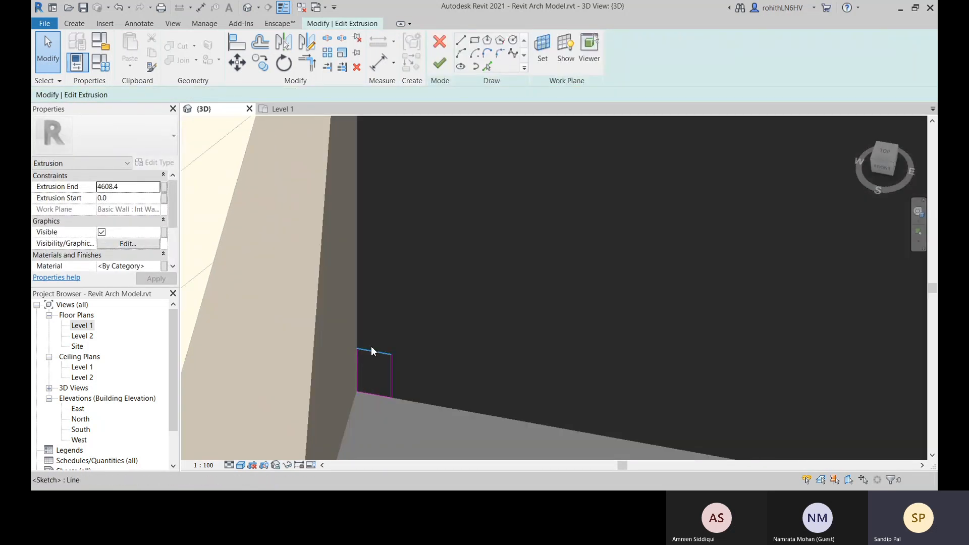
{"action": "left_click", "coordinate": [376, 63]}
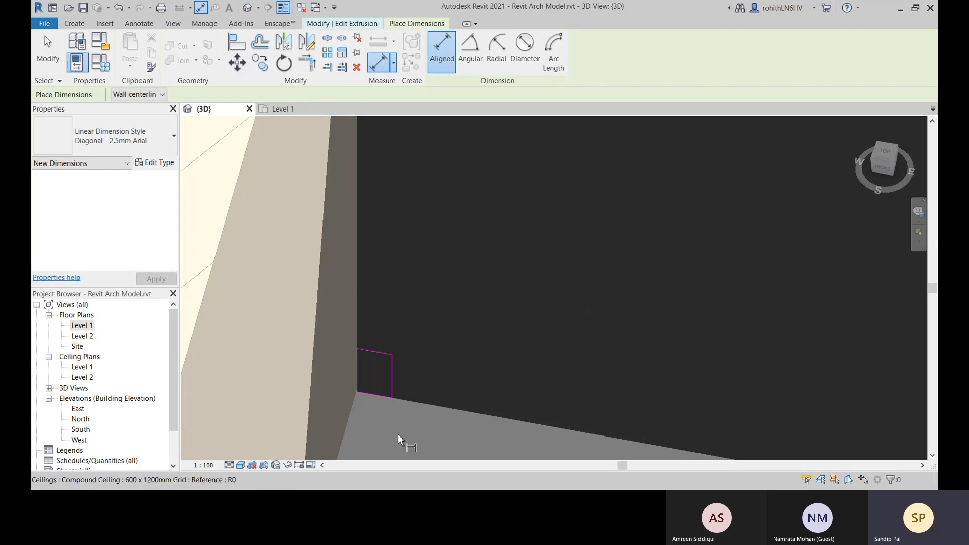
{"action": "left_click", "coordinate": [358, 374]}
{"action": "left_click", "coordinate": [393, 380]}
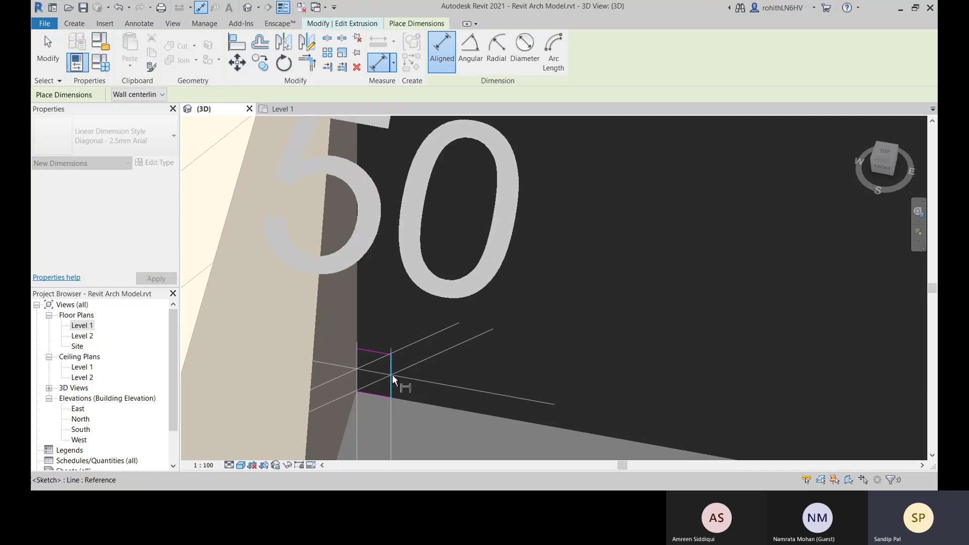
{"action": "left_click", "coordinate": [525, 264]}
{"action": "right_click", "coordinate": [525, 264]}
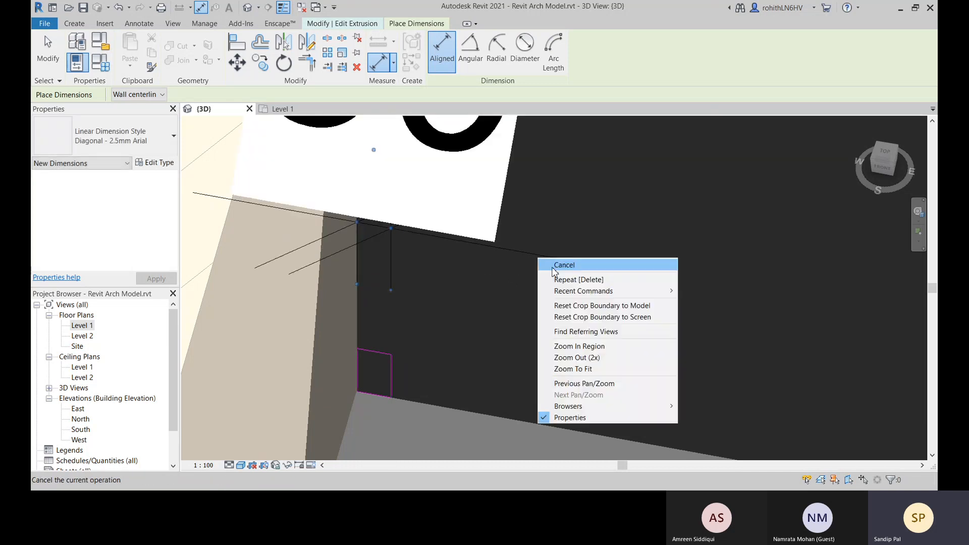
{"action": "left_click", "coordinate": [552, 267]}
{"action": "right_click", "coordinate": [448, 315]}
{"action": "left_click", "coordinate": [469, 320]}
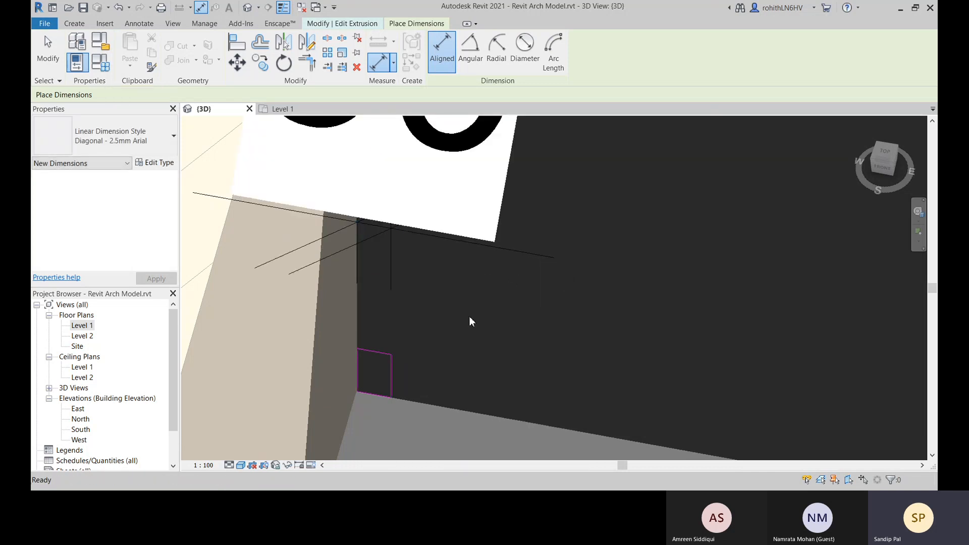
Label the replacement profile dimension with the Width parameter and set its reference preference to Wall faces
{"action": "left_click", "coordinate": [394, 281]}
{"action": "left_click", "coordinate": [487, 50]}
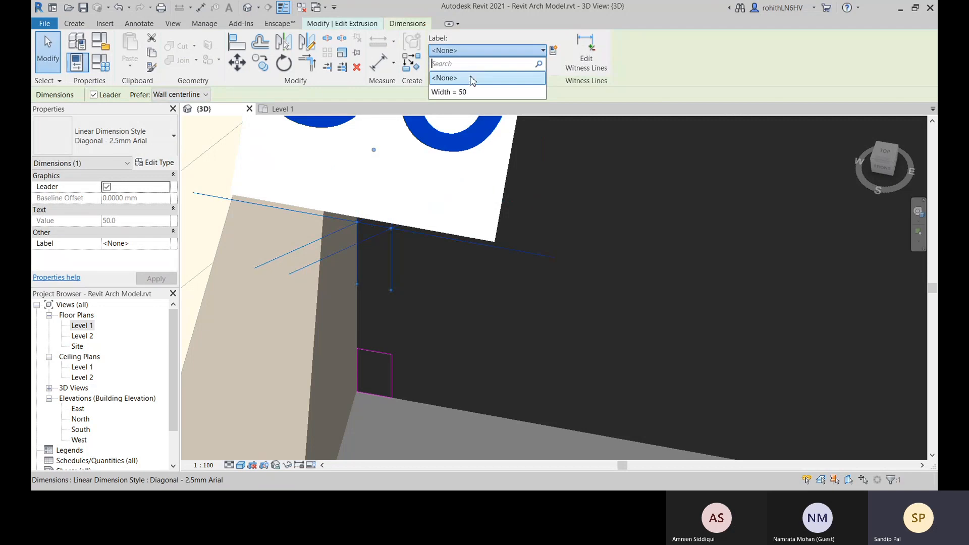
{"action": "left_click", "coordinate": [466, 95]}
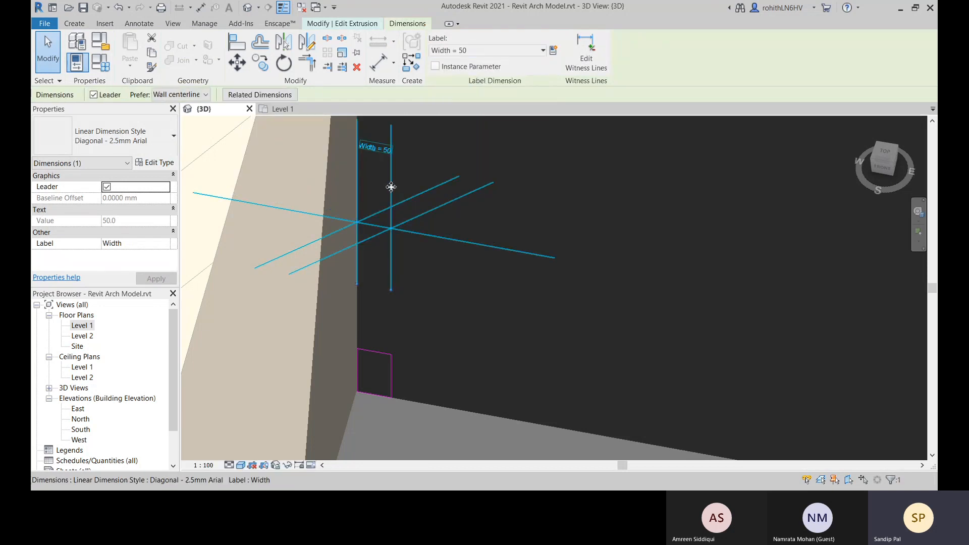
{"action": "left_click", "coordinate": [176, 95]}
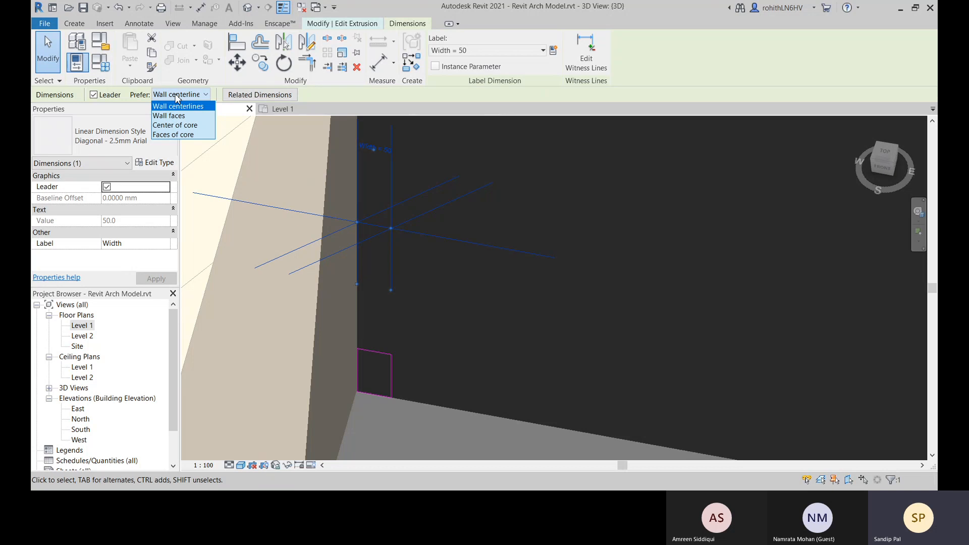
{"action": "left_click", "coordinate": [193, 119]}
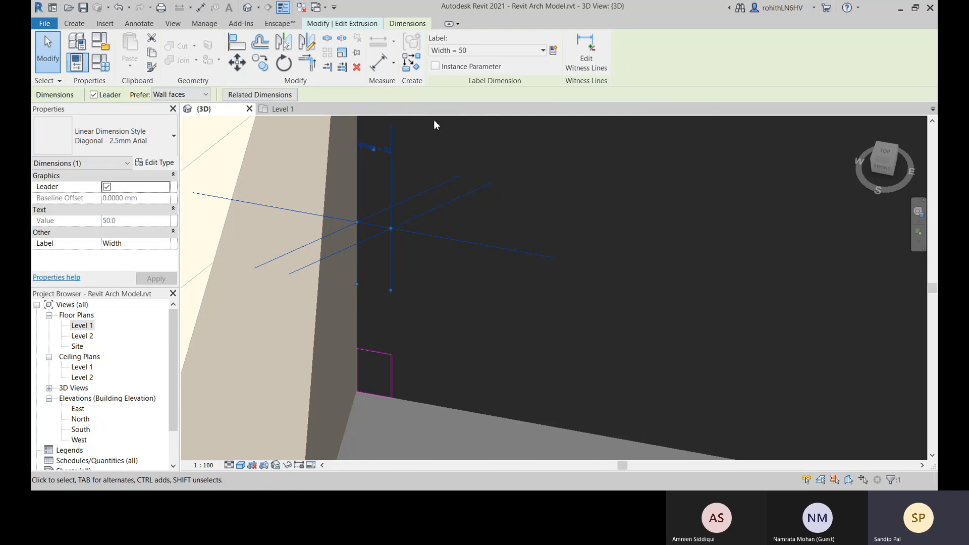
Try setting the relabelled width dimension to 100 with the Wall faces preference, and undo the change
{"action": "left_click", "coordinate": [389, 150]}
{"action": "type", "text": "1"}
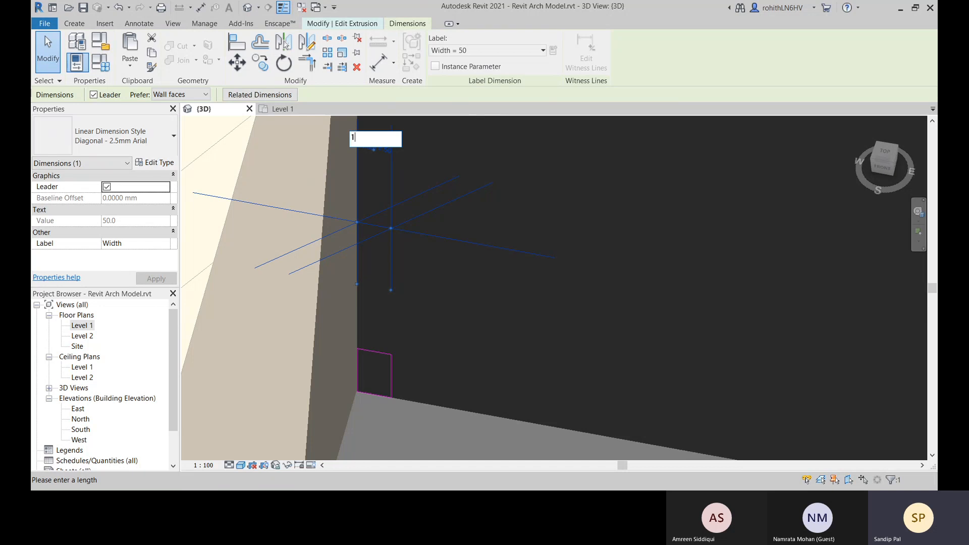
{"action": "type", "text": "00"}
{"action": "key", "text": "Return"}
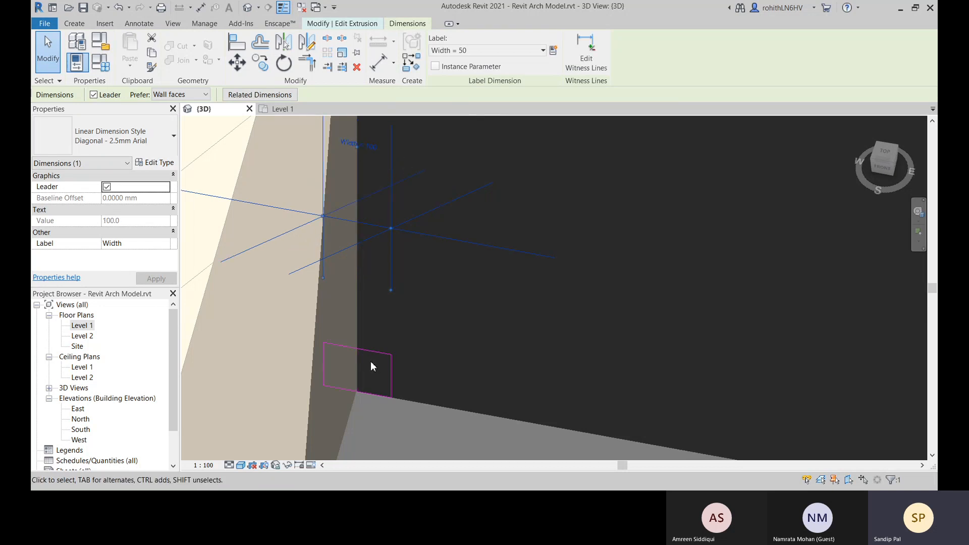
{"action": "key", "text": "ctrl+z"}
Examine the skirting profile sketch and its Width dimension at the wall corner from several angles
{"action": "middle_click_drag", "start_coordinate": [422, 359], "coordinate": [516, 118]}
{"action": "scroll", "coordinate": [463, 357], "scroll_direction": "down", "scroll_amount": 4}
{"action": "middle_click_drag", "start_coordinate": [510, 265], "coordinate": [394, 293], "text": "shift"}
{"action": "middle_click_drag", "start_coordinate": [606, 394], "coordinate": [296, 306], "text": "shift"}
{"action": "scroll", "coordinate": [289, 320], "scroll_direction": "up", "scroll_amount": 4}
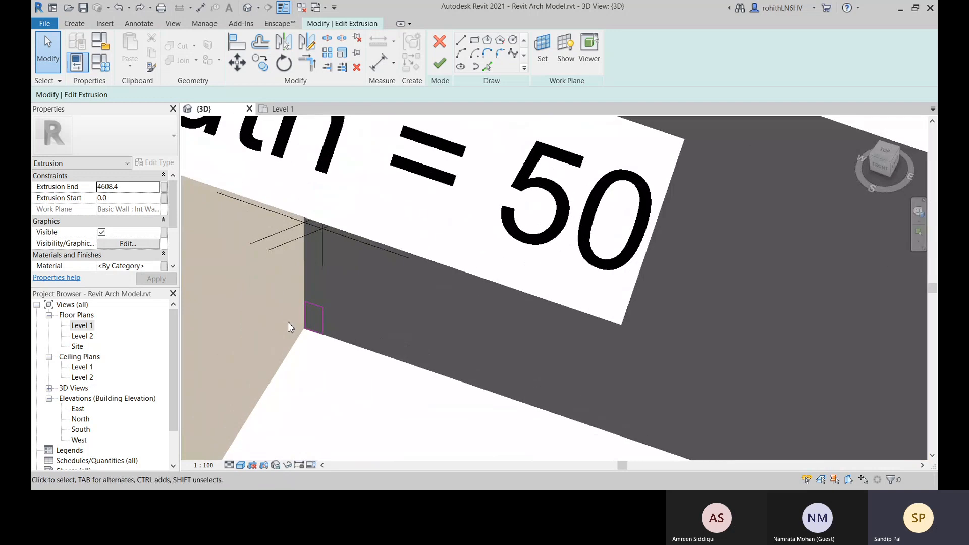
{"action": "mouse_move", "coordinate": [305, 293]}
{"action": "left_mouse_down"}
{"action": "mouse_move", "coordinate": [335, 310]}
{"action": "mouse_move", "coordinate": [367, 371]}
{"action": "left_mouse_up"}
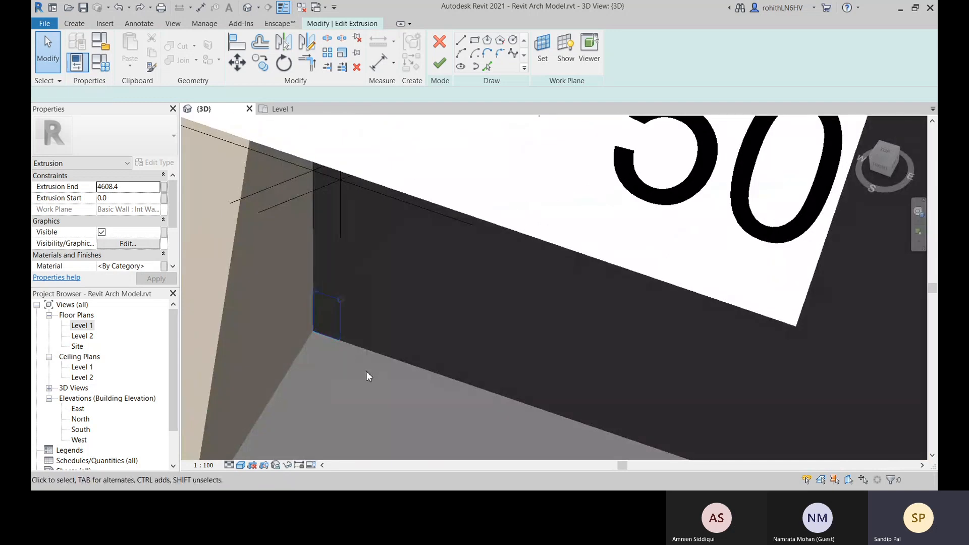
{"action": "left_click", "coordinate": [344, 387]}
{"action": "scroll", "coordinate": [334, 306], "scroll_direction": "down", "scroll_amount": 5}
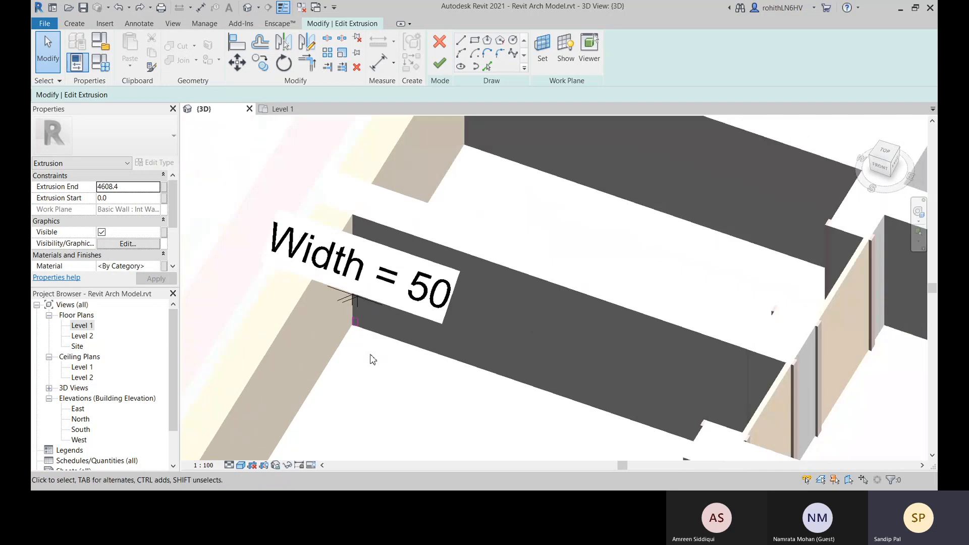
{"action": "scroll", "coordinate": [390, 307], "scroll_direction": "up", "scroll_amount": 4}
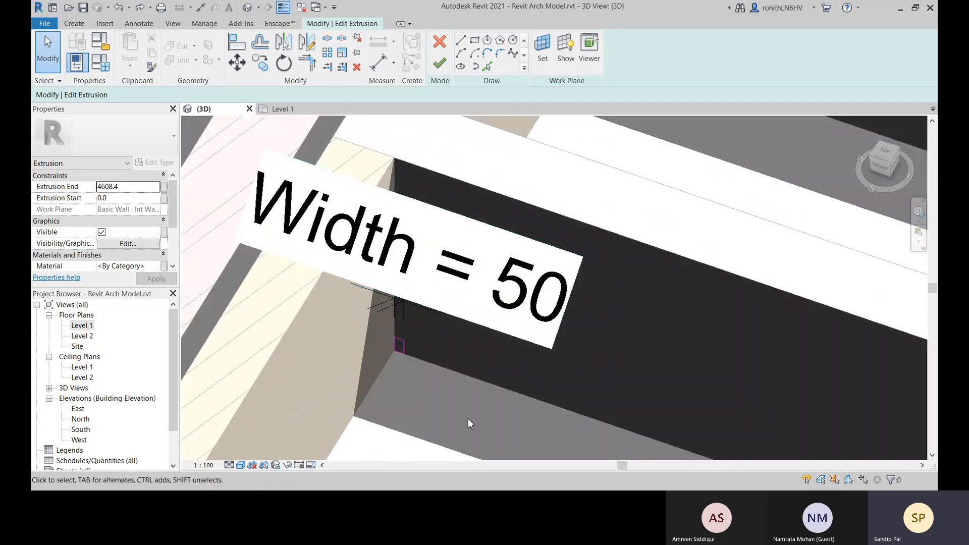
{"action": "middle_click_drag", "start_coordinate": [427, 377], "coordinate": [475, 358]}
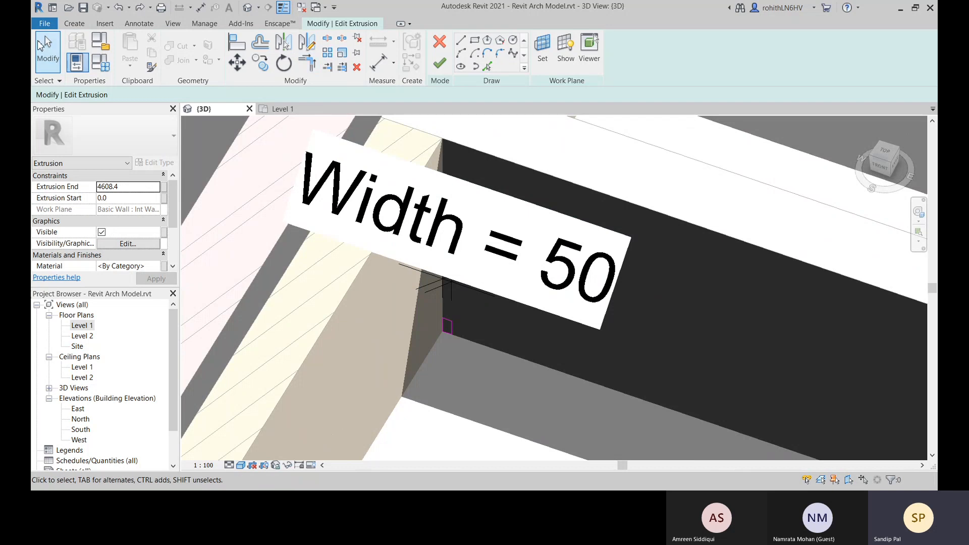
Delete the Width dimension from the profile sketch and finish editing the extrusion
{"action": "left_click", "coordinate": [74, 23]}
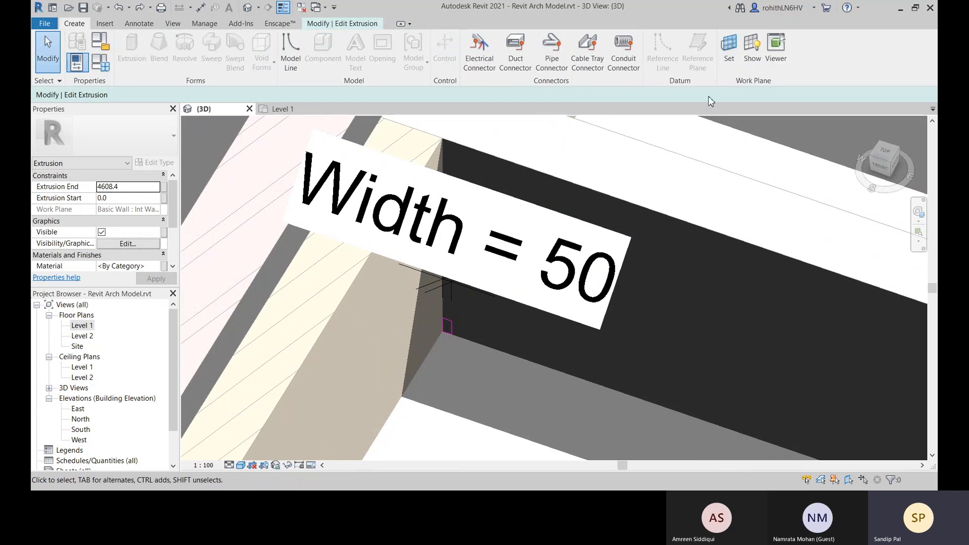
{"action": "left_click", "coordinate": [453, 292]}
{"action": "key", "text": "Delete"}
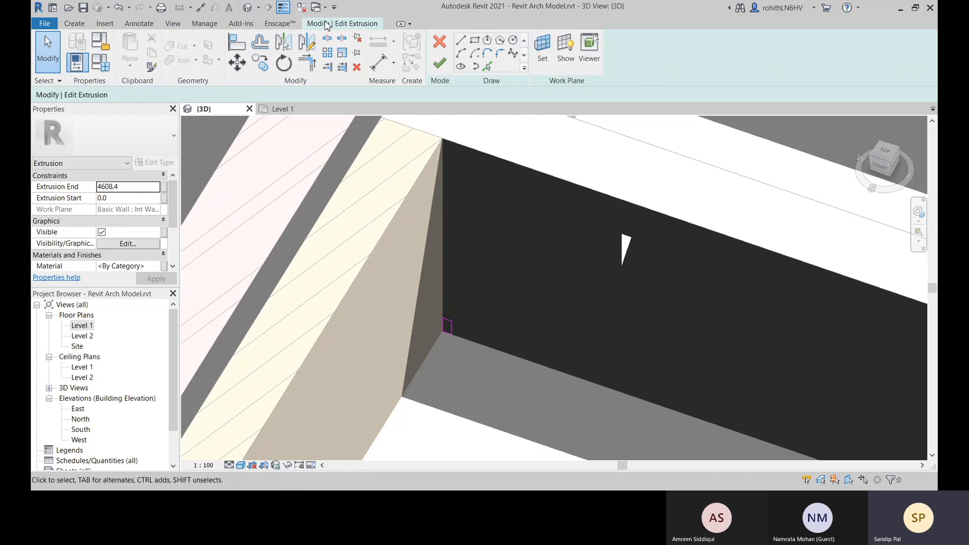
{"action": "left_click", "coordinate": [75, 25]}
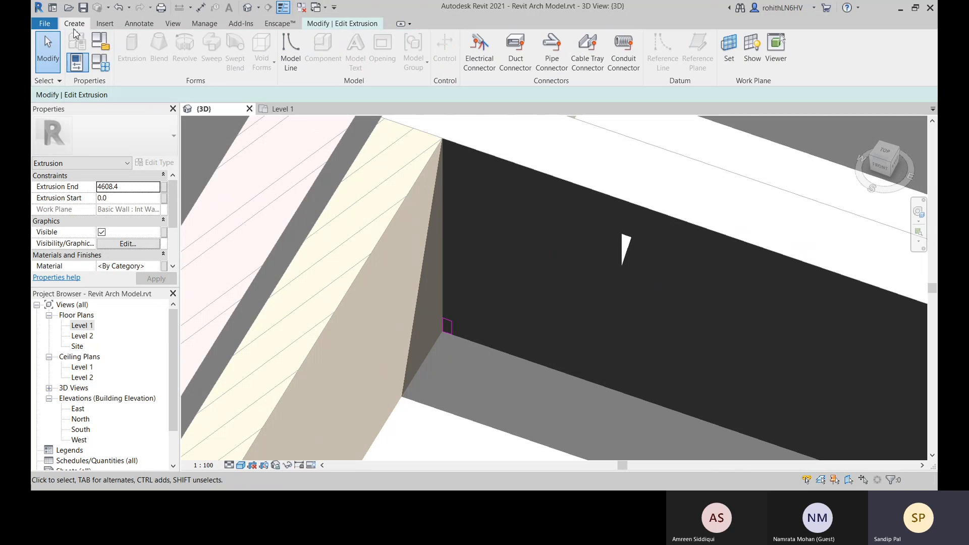
{"action": "left_click", "coordinate": [340, 23]}
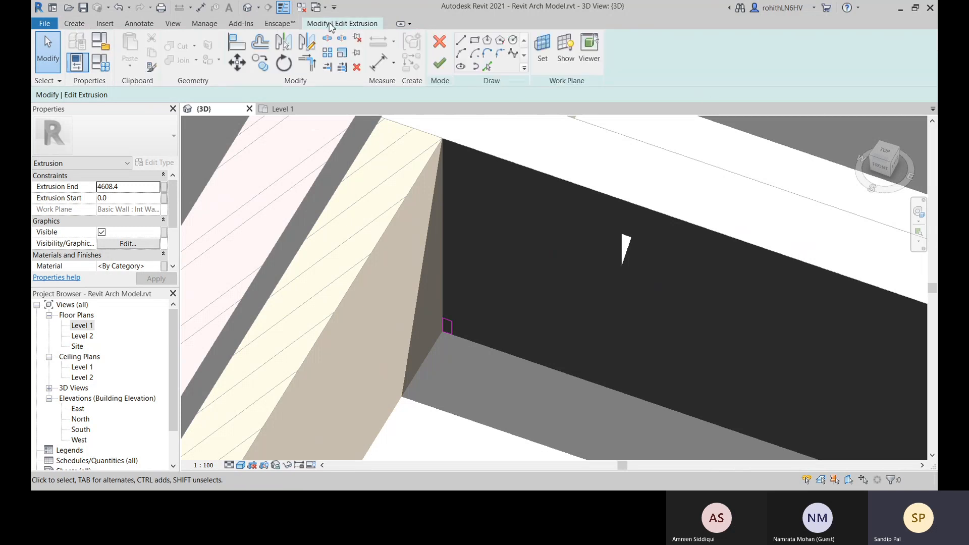
{"action": "left_click", "coordinate": [443, 68]}
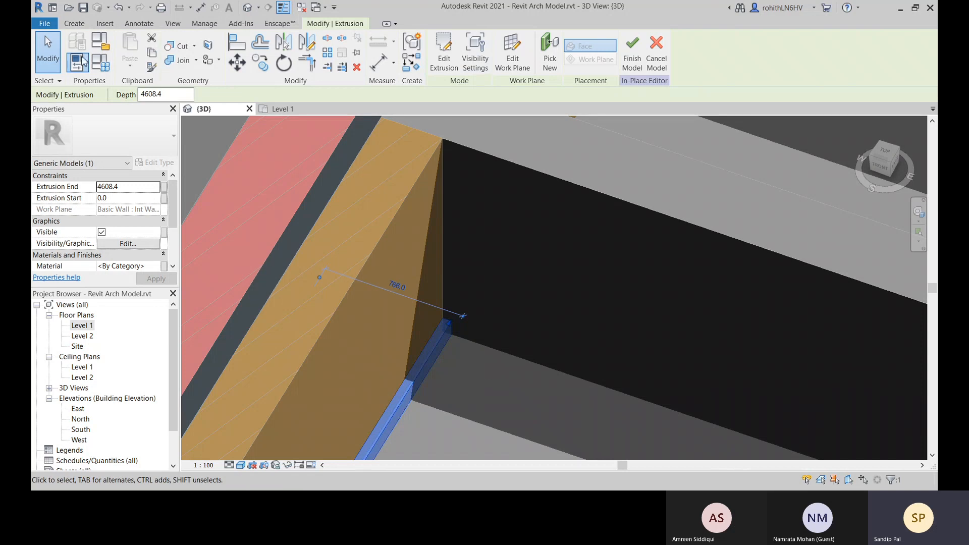
Place an aligned dimension across the width of the skirting extrusion at the wall corner, using the Wall faces preference
{"action": "left_click", "coordinate": [74, 23]}
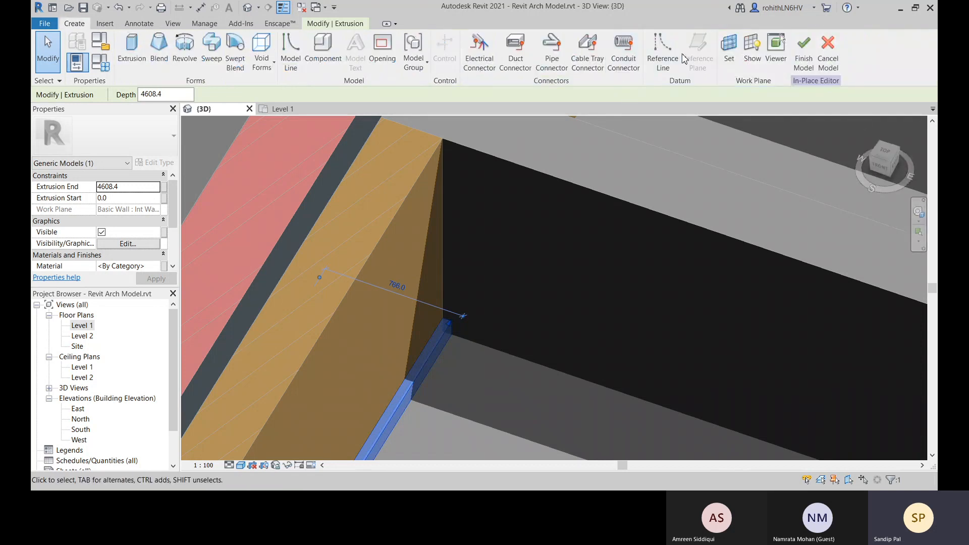
{"action": "left_click", "coordinate": [464, 386]}
{"action": "scroll", "coordinate": [465, 267], "scroll_direction": "up", "scroll_amount": 2}
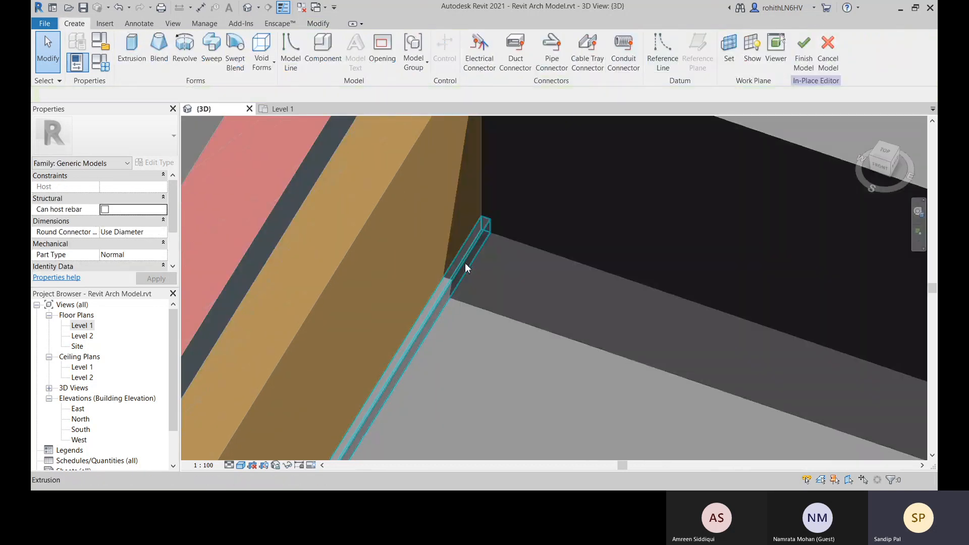
{"action": "scroll", "coordinate": [464, 268], "scroll_direction": "up", "scroll_amount": 3}
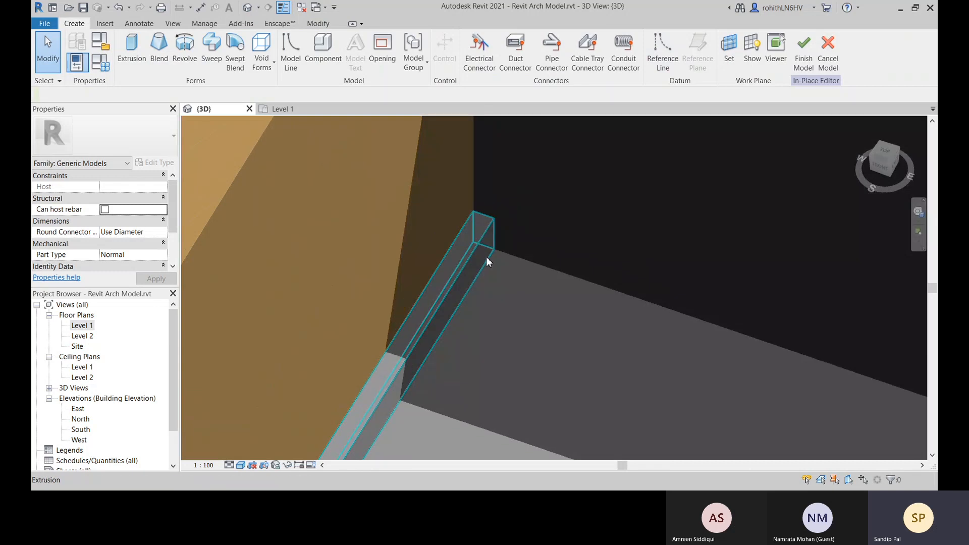
{"action": "left_click", "coordinate": [458, 266]}
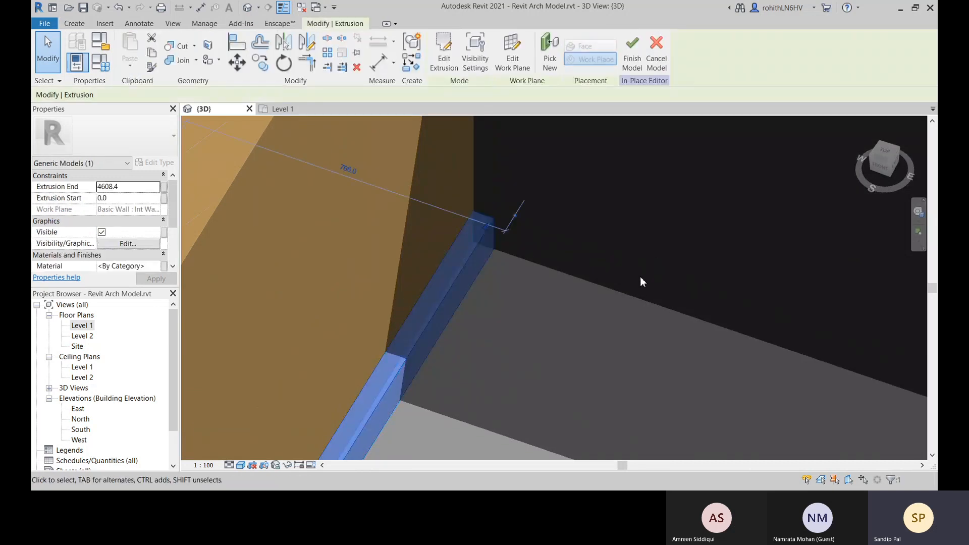
{"action": "left_click", "coordinate": [544, 331]}
{"action": "left_click", "coordinate": [379, 66]}
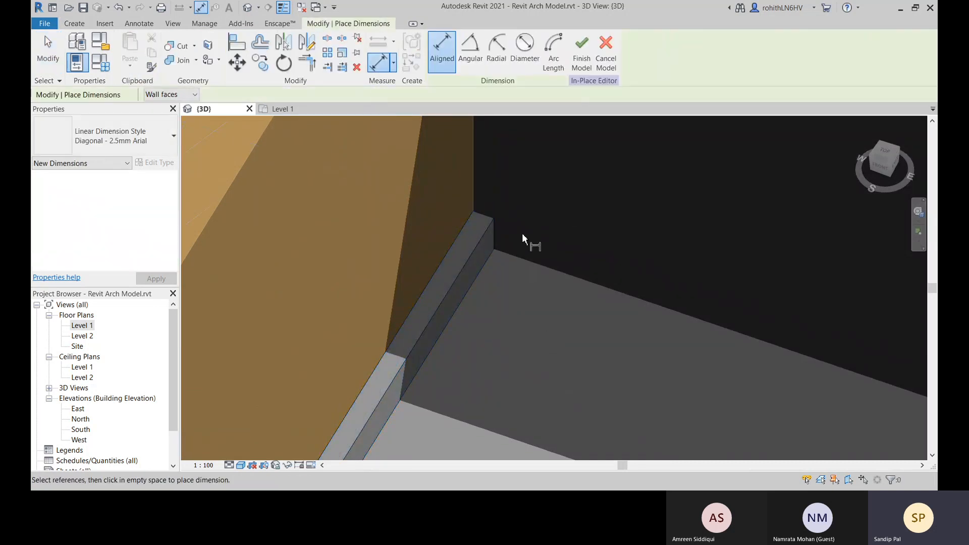
{"action": "left_click", "coordinate": [470, 217]}
{"action": "left_click", "coordinate": [494, 232]}
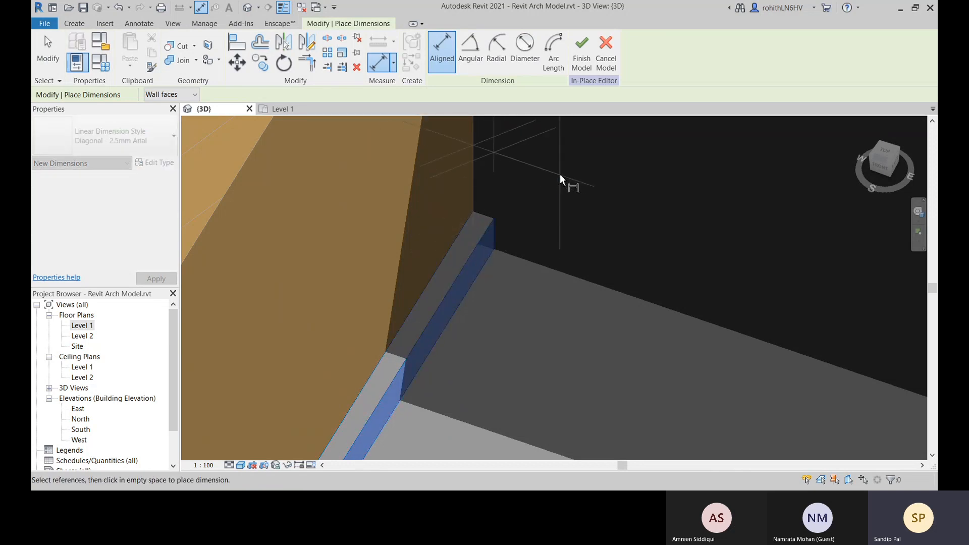
{"action": "scroll", "coordinate": [573, 186], "scroll_direction": "down", "scroll_amount": 4}
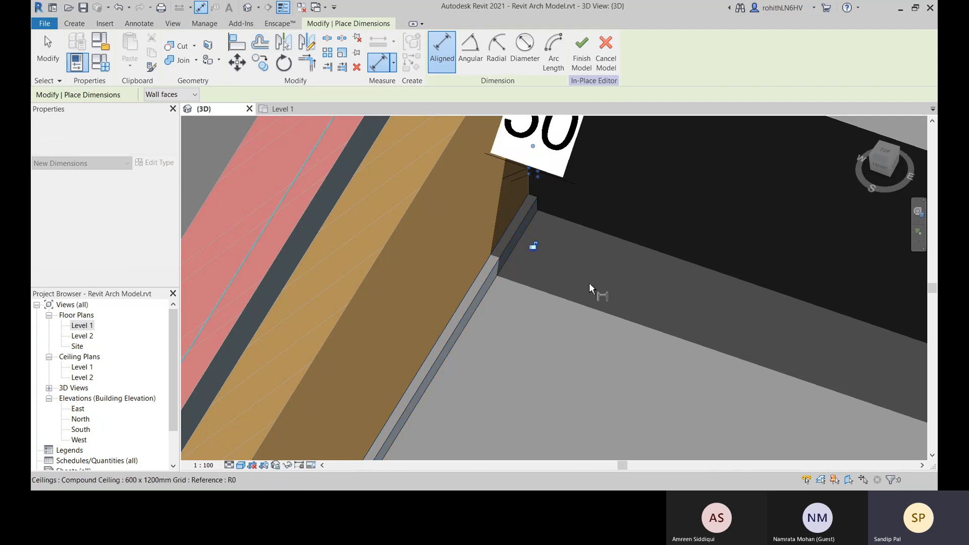
{"action": "right_click", "coordinate": [586, 280]}
{"action": "left_click", "coordinate": [619, 286]}
{"action": "right_click", "coordinate": [612, 284]}
{"action": "left_click", "coordinate": [621, 290]}
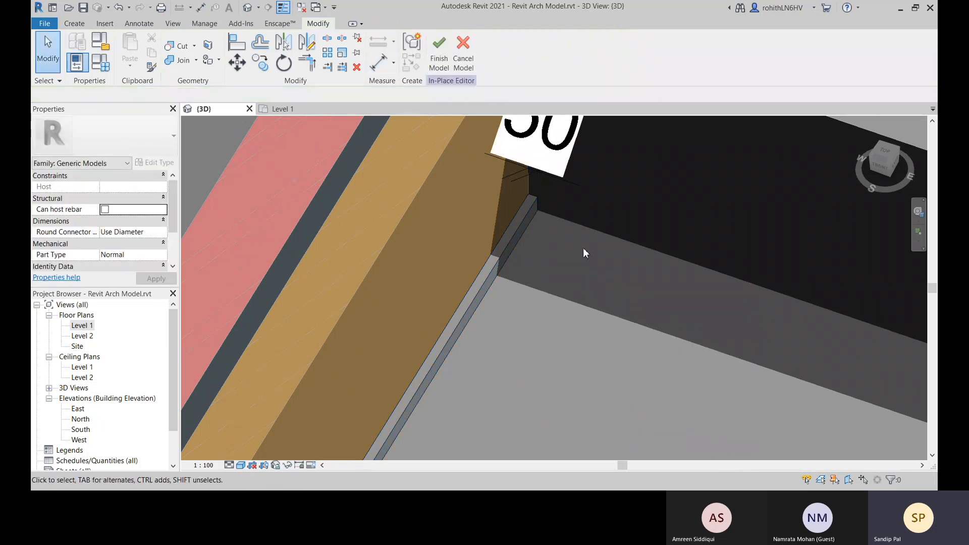
Label the new dimension across the skirting extrusion with the Width parameter
{"action": "scroll", "coordinate": [484, 281], "scroll_direction": "up", "scroll_amount": 3}
{"action": "left_click", "coordinate": [484, 279]}
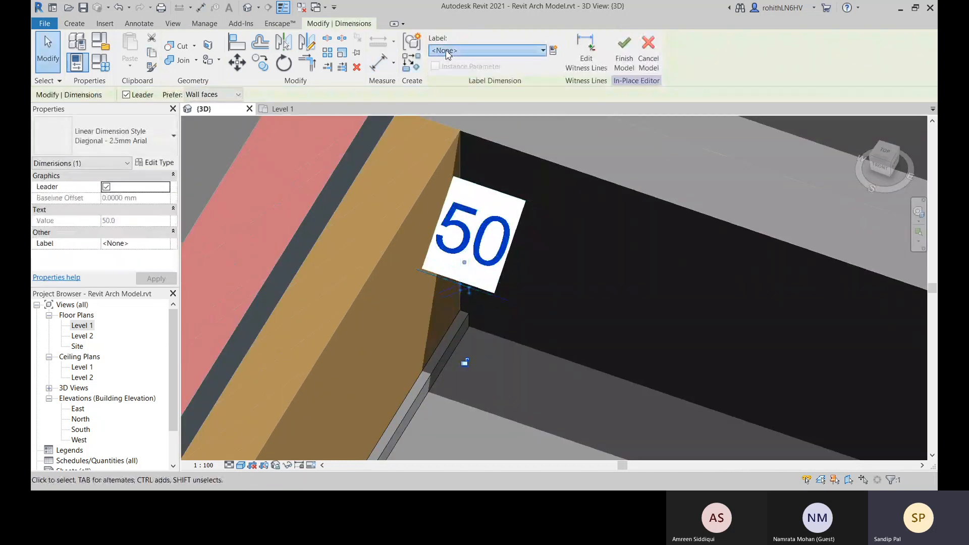
{"action": "left_click", "coordinate": [488, 50]}
{"action": "left_click", "coordinate": [462, 92]}
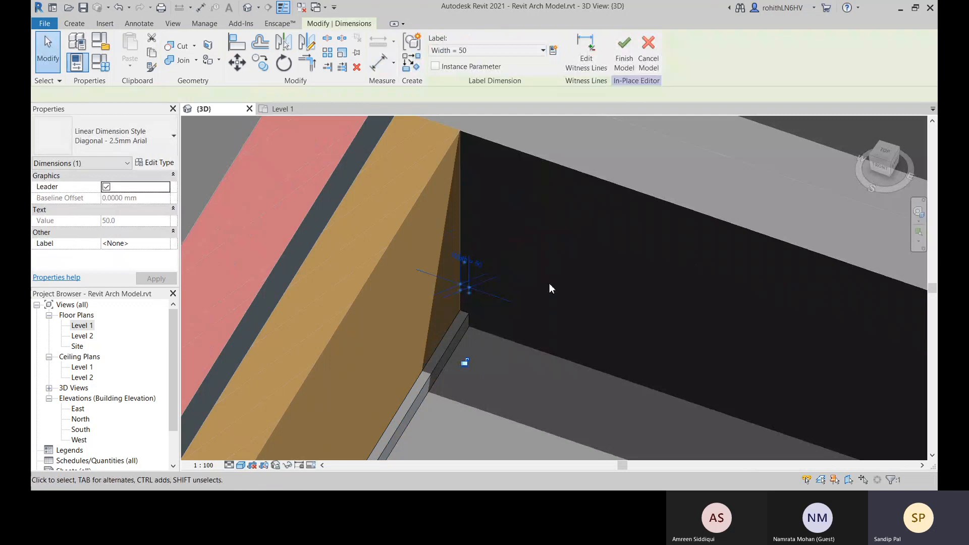
Try setting the labelled Width dimension of the skirting extrusion to 100, and undo the change
{"action": "left_click", "coordinate": [467, 263]}
{"action": "type", "text": "100"}
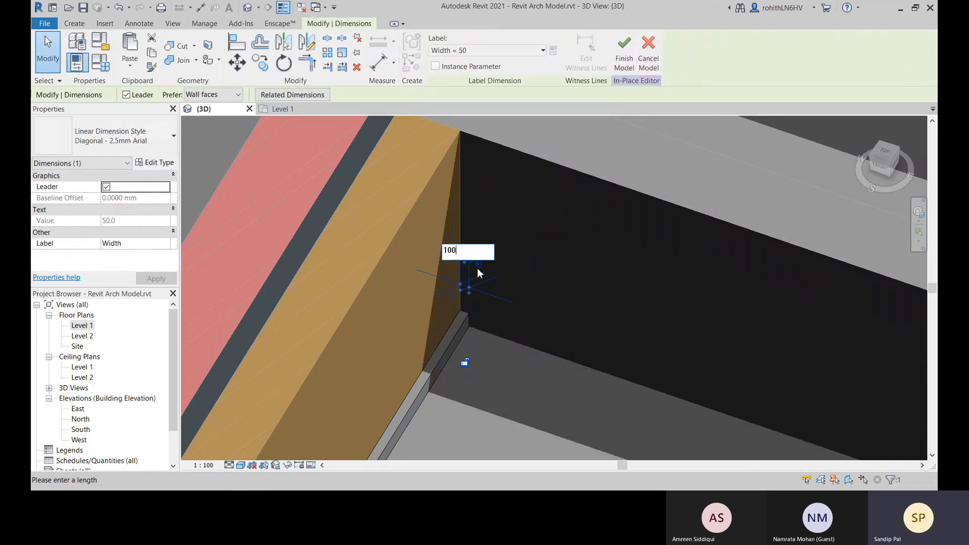
{"action": "key", "text": "Return"}
{"action": "scroll", "coordinate": [469, 343], "scroll_direction": "up", "scroll_amount": 3}
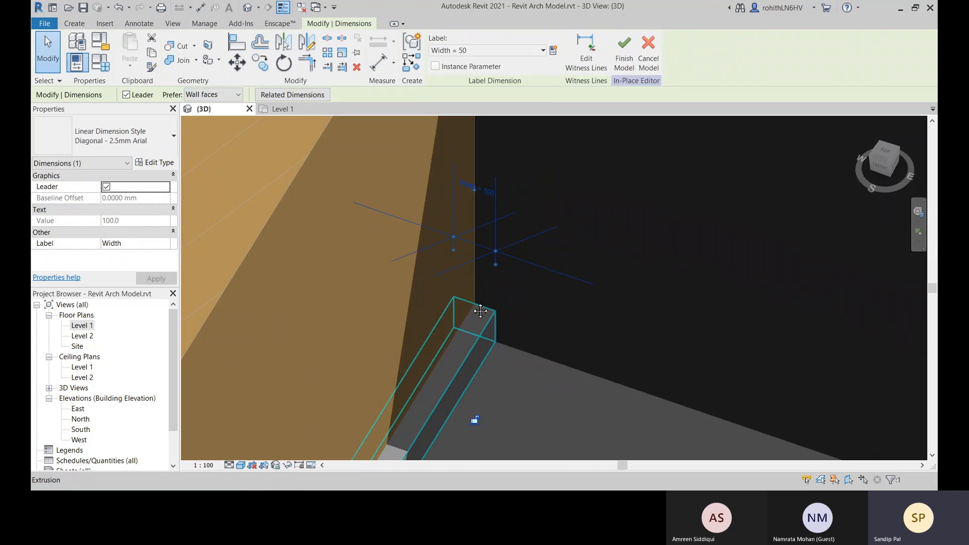
{"action": "scroll", "coordinate": [525, 262], "scroll_direction": "up", "scroll_amount": 3}
{"action": "scroll", "coordinate": [519, 278], "scroll_direction": "down", "scroll_amount": 5}
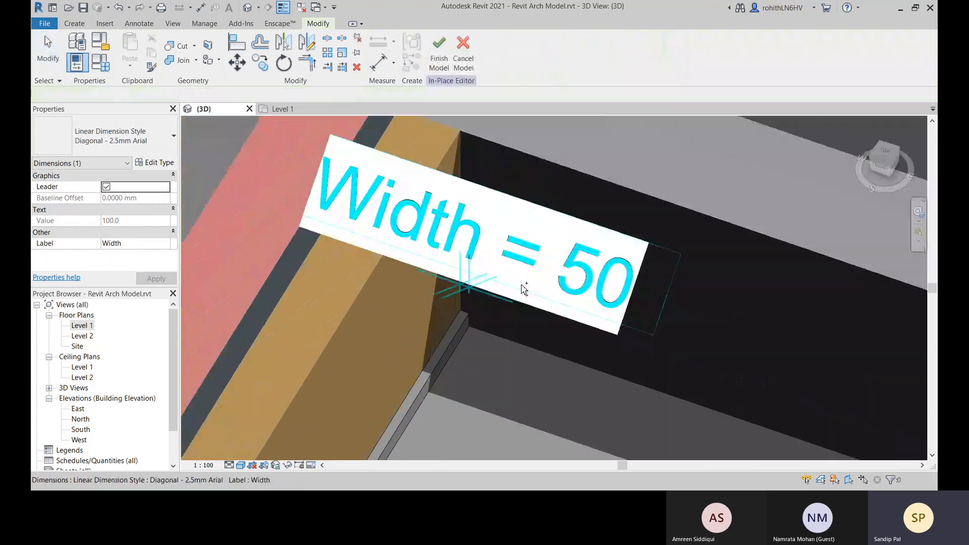
{"action": "key", "text": "Escape"}
Cancel the in-place skirting model and discard the changes made to it
{"action": "scroll", "coordinate": [503, 193], "scroll_direction": "down", "scroll_amount": 4}
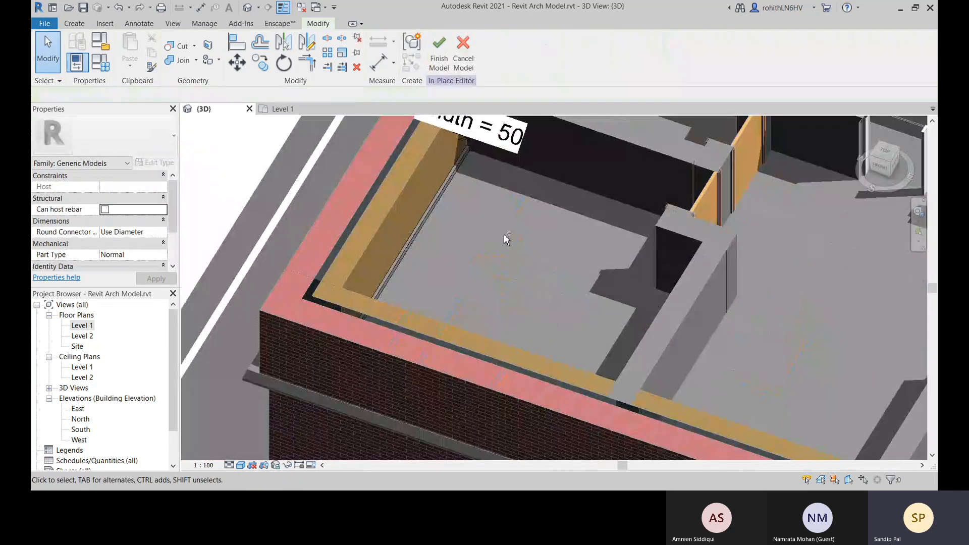
{"action": "scroll", "coordinate": [504, 234], "scroll_direction": "up", "scroll_amount": 6}
{"action": "scroll", "coordinate": [518, 274], "scroll_direction": "down", "scroll_amount": 6}
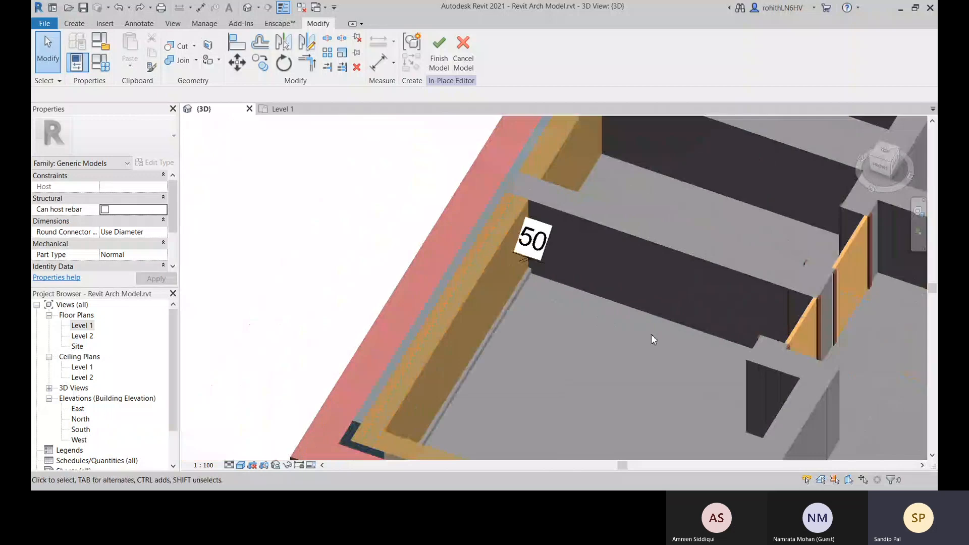
{"action": "scroll", "coordinate": [519, 231], "scroll_direction": "up", "scroll_amount": 3}
{"action": "mouse_move", "coordinate": [520, 232]}
{"action": "middle_mouse_down", "text": "shift"}
{"action": "mouse_move", "coordinate": [363, 281]}
{"action": "mouse_move", "coordinate": [535, 230]}
{"action": "middle_mouse_up", "text": "shift"}
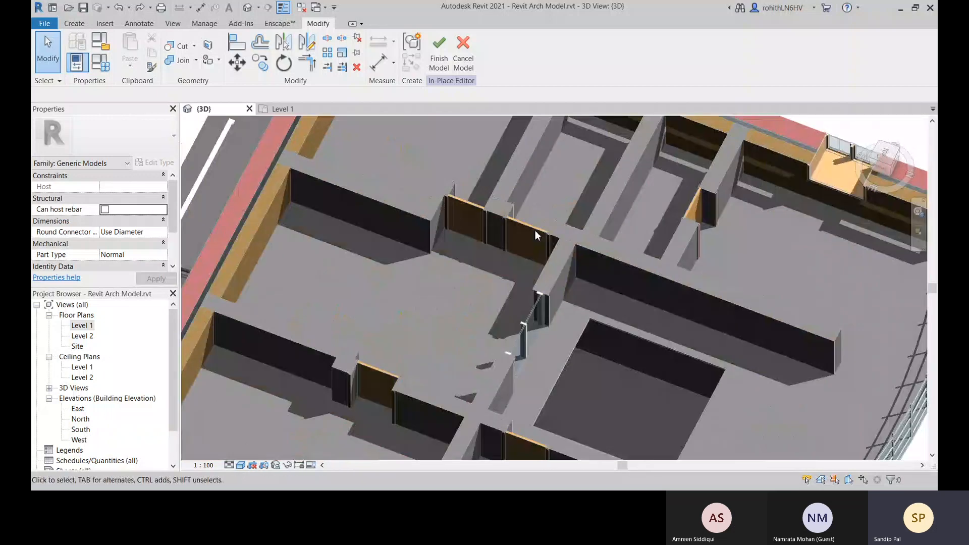
{"action": "middle_click_drag", "start_coordinate": [477, 434], "coordinate": [795, 357]}
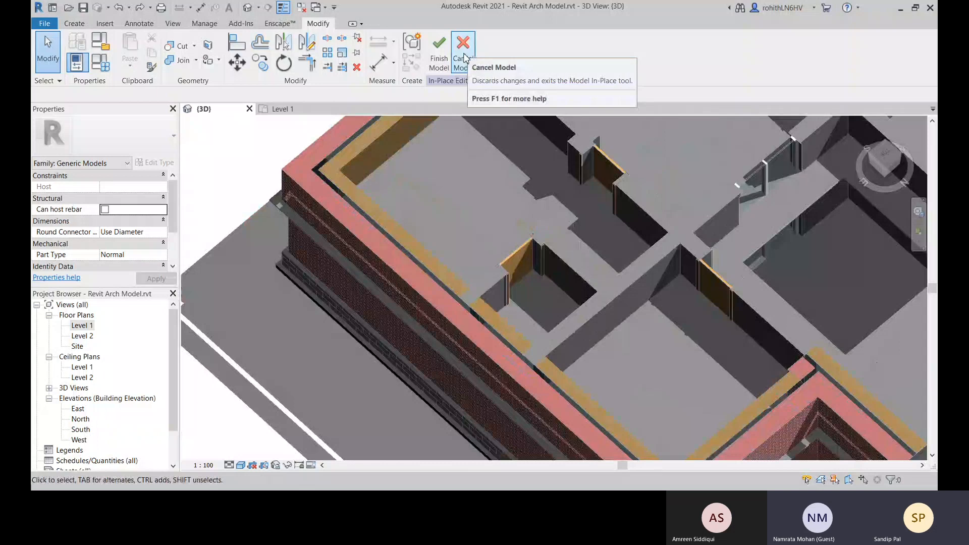
{"action": "left_click", "coordinate": [463, 55]}
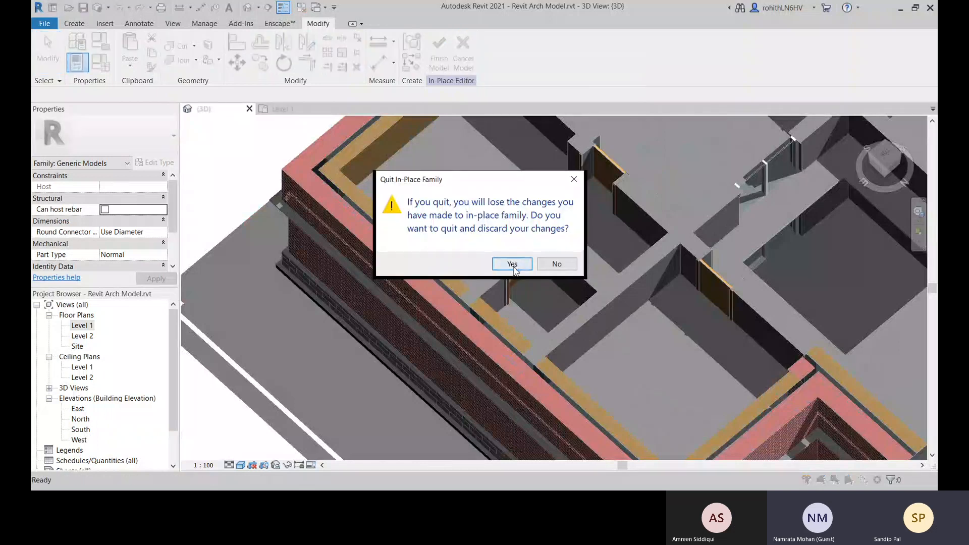
{"action": "left_click", "coordinate": [512, 264]}
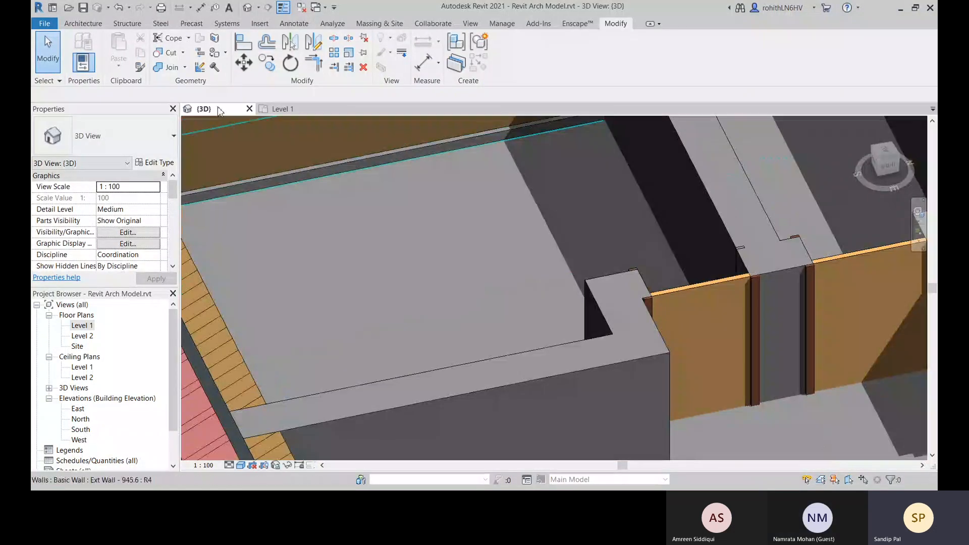
Start a new in-place model in the Casework category and name it Skirting-2
{"action": "left_click", "coordinate": [84, 24]}
{"action": "left_click", "coordinate": [170, 60]}
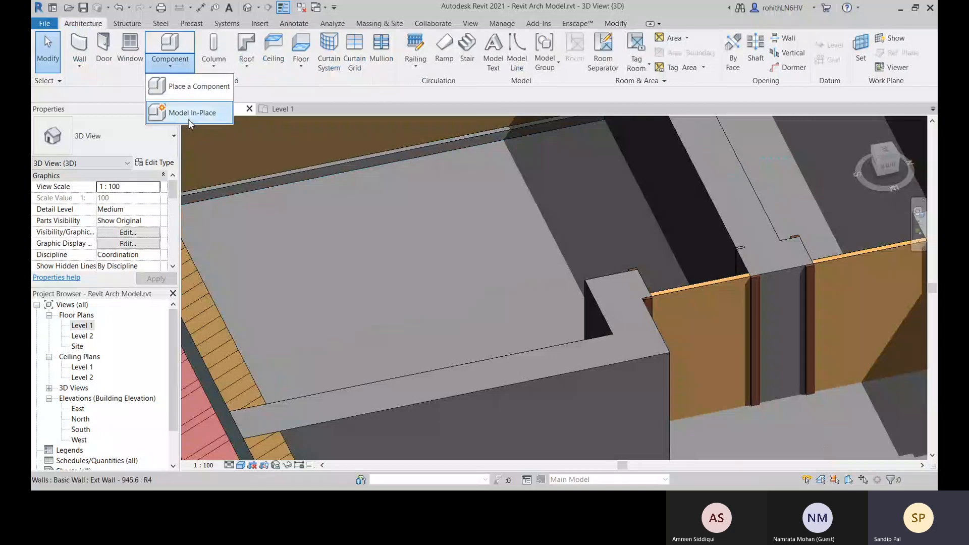
{"action": "left_click", "coordinate": [184, 112]}
{"action": "left_click", "coordinate": [434, 172]}
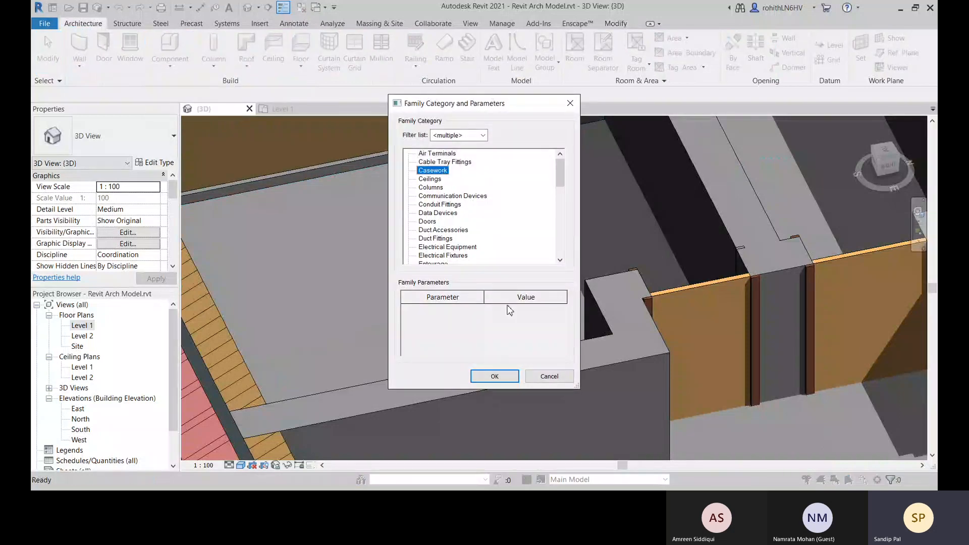
{"action": "left_click", "coordinate": [503, 379]}
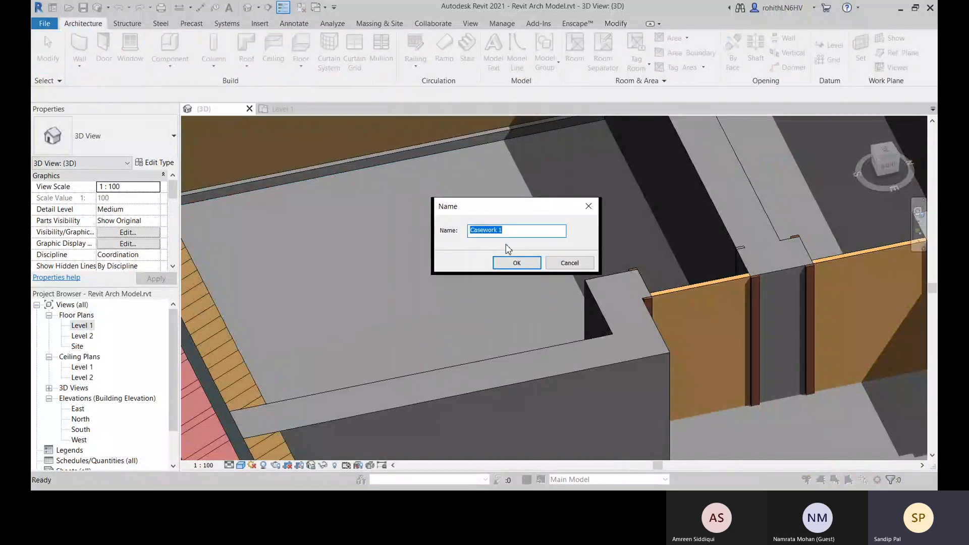
{"action": "type", "text": "R"}
{"action": "key", "text": "BackSpace"}
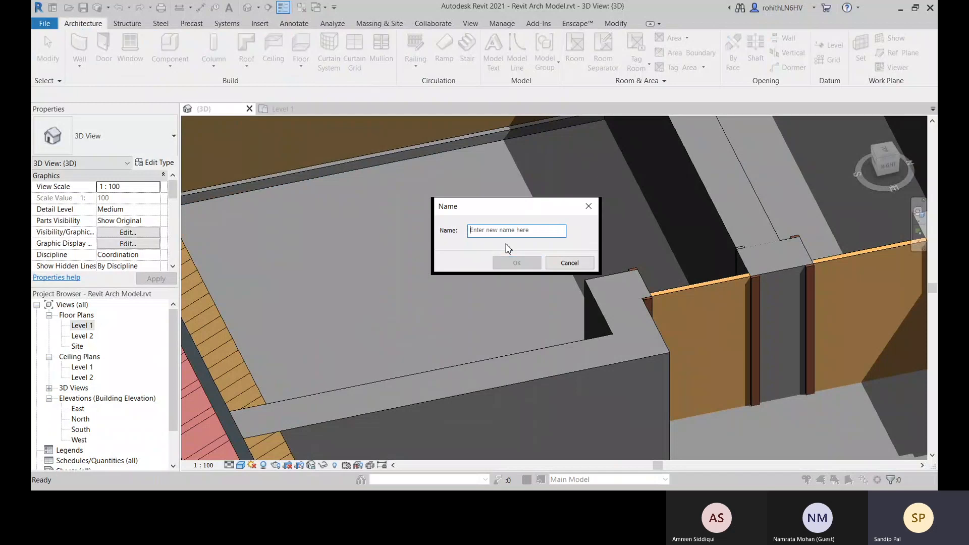
{"action": "type", "text": "Skirting-2"}
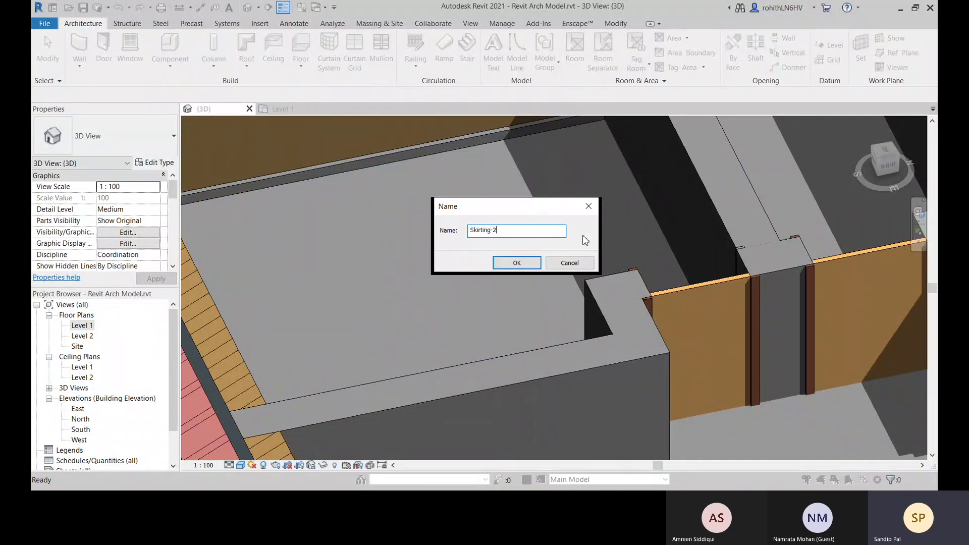
{"action": "left_click", "coordinate": [536, 266]}
Set the work plane by picking the short end face of the interior wall beside the door
{"action": "scroll", "coordinate": [698, 325], "scroll_direction": "down", "scroll_amount": 4}
{"action": "middle_click_drag", "start_coordinate": [698, 339], "coordinate": [522, 358], "text": "shift"}
{"action": "scroll", "coordinate": [510, 358], "scroll_direction": "up", "scroll_amount": 3}
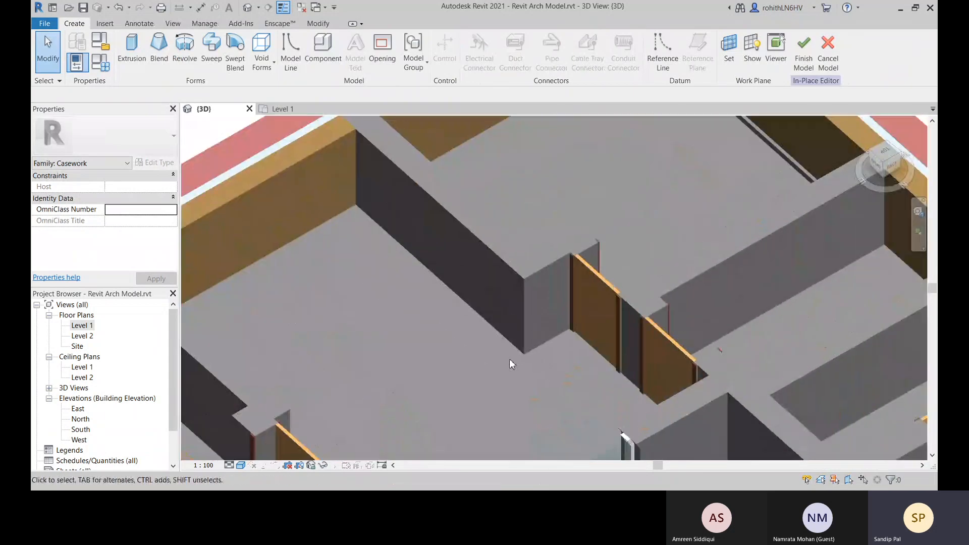
{"action": "scroll", "coordinate": [540, 355], "scroll_direction": "up", "scroll_amount": 3}
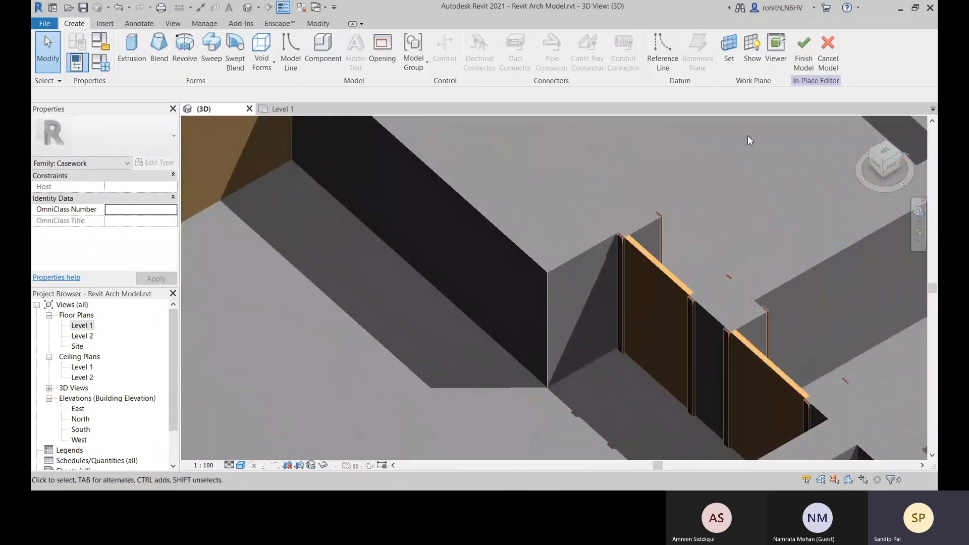
{"action": "left_click", "coordinate": [729, 48]}
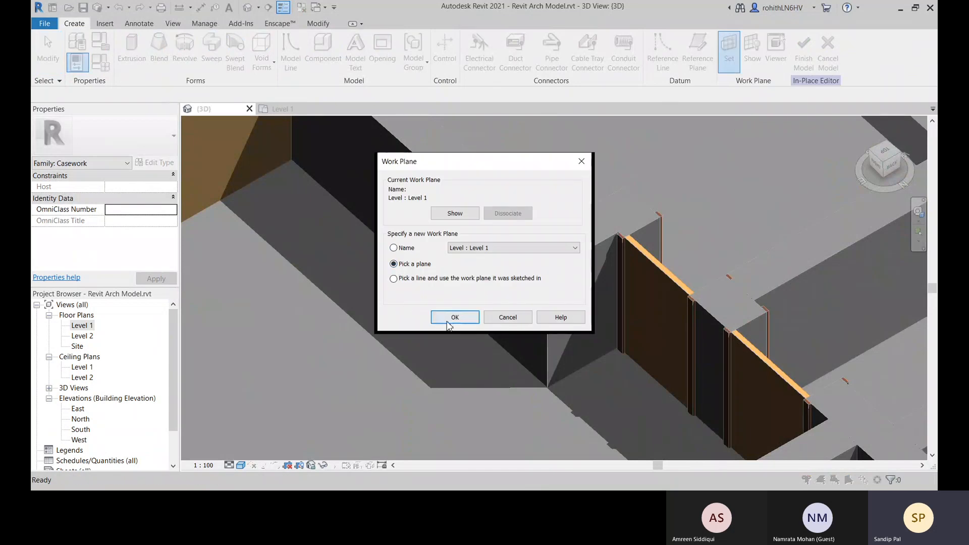
{"action": "left_click", "coordinate": [454, 317]}
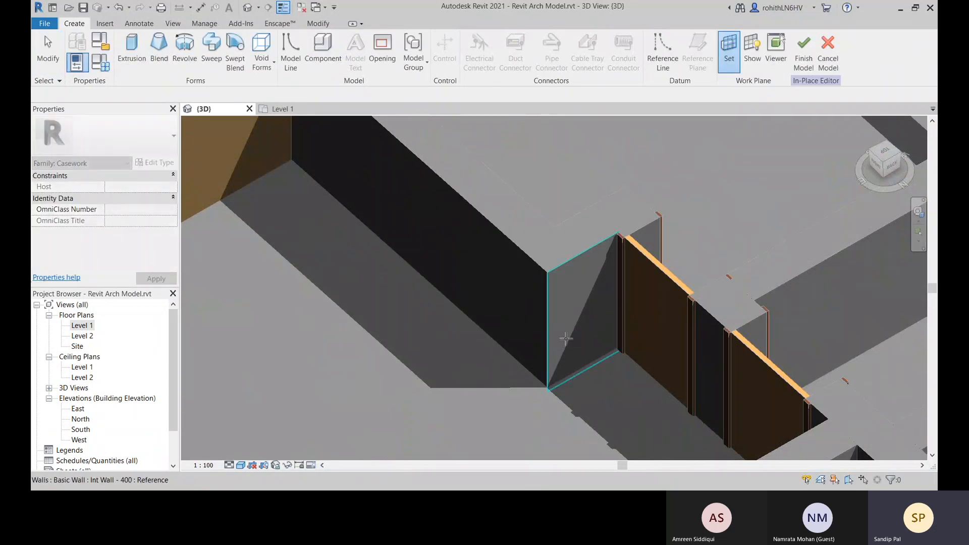
{"action": "left_click", "coordinate": [566, 339]}
Start an extrusion and sketch a rectangle about 60 mm wide and 160 mm high at the bottom corner of the wall's end face
{"action": "middle_click_drag", "start_coordinate": [578, 316], "coordinate": [600, 363]}
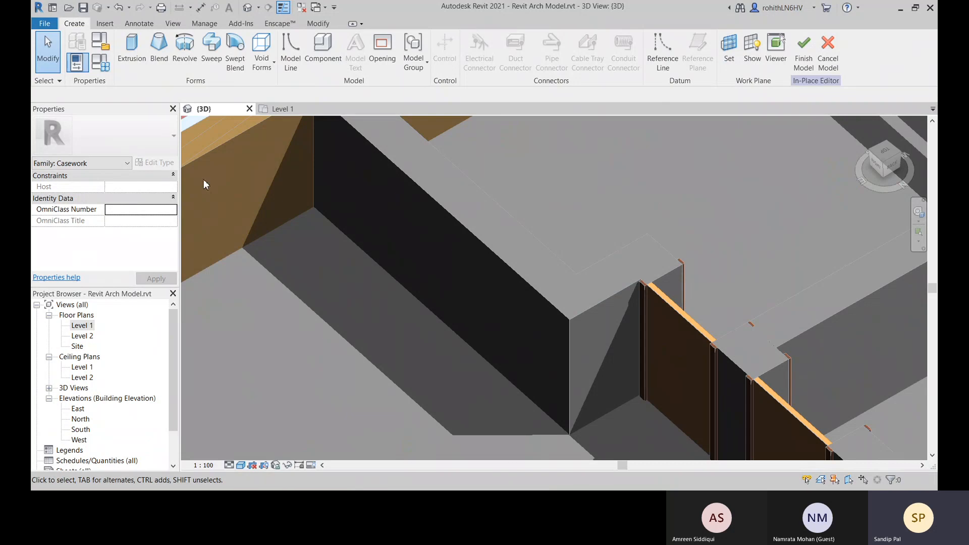
{"action": "middle_click_drag", "start_coordinate": [204, 180], "coordinate": [208, 181]}
{"action": "left_click", "coordinate": [132, 51]}
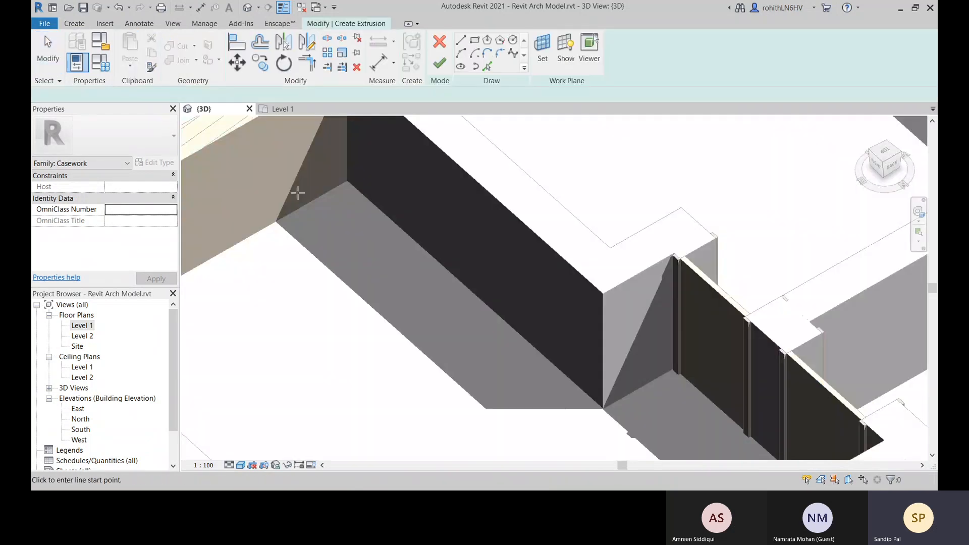
{"action": "middle_click_drag", "start_coordinate": [590, 429], "coordinate": [576, 347]}
{"action": "scroll", "coordinate": [584, 329], "scroll_direction": "up", "scroll_amount": 3}
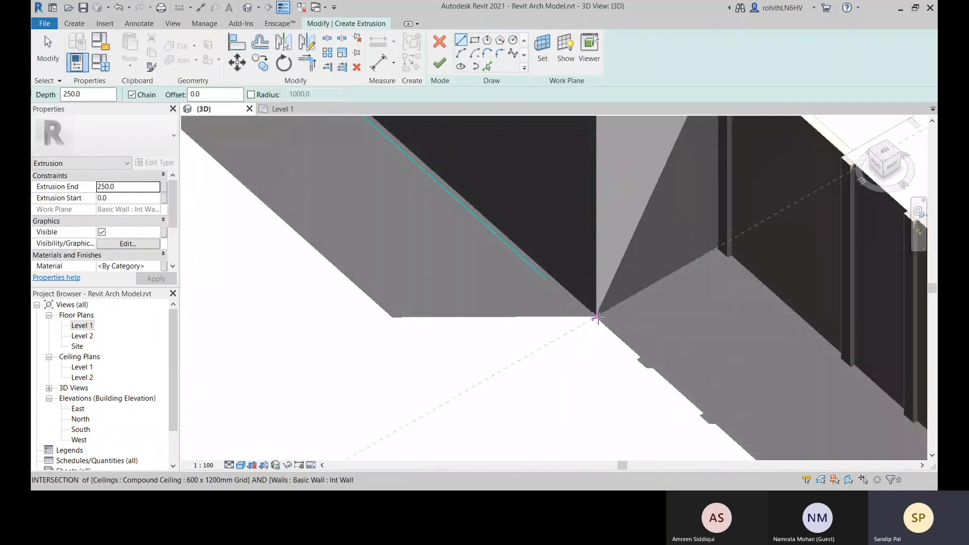
{"action": "left_click", "coordinate": [474, 41]}
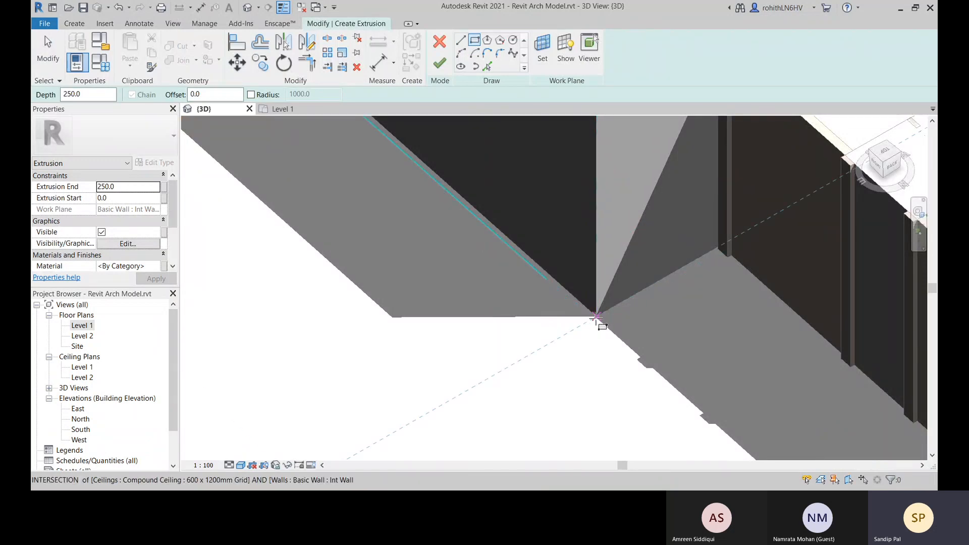
{"action": "left_click", "coordinate": [596, 317]}
{"action": "left_click", "coordinate": [596, 317]}
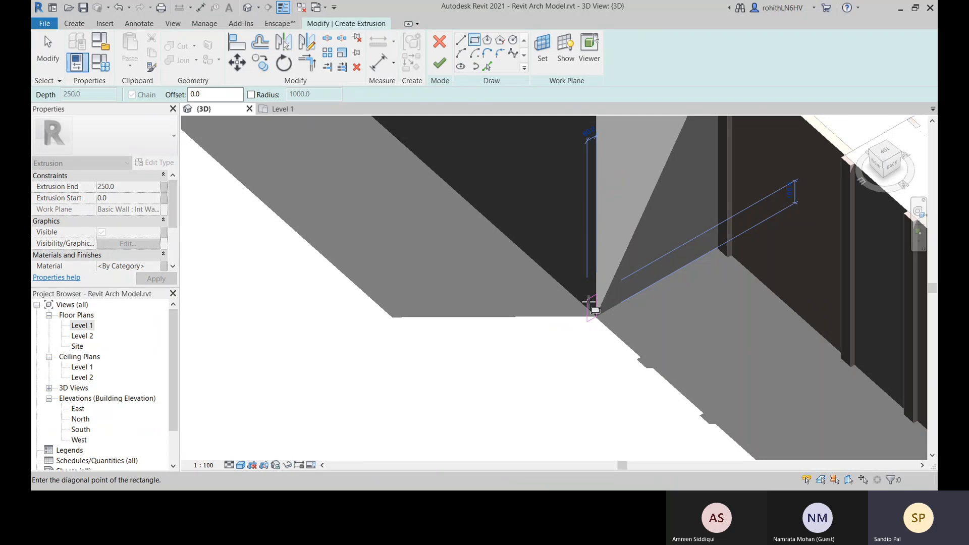
{"action": "scroll", "coordinate": [589, 302], "scroll_direction": "up", "scroll_amount": 1}
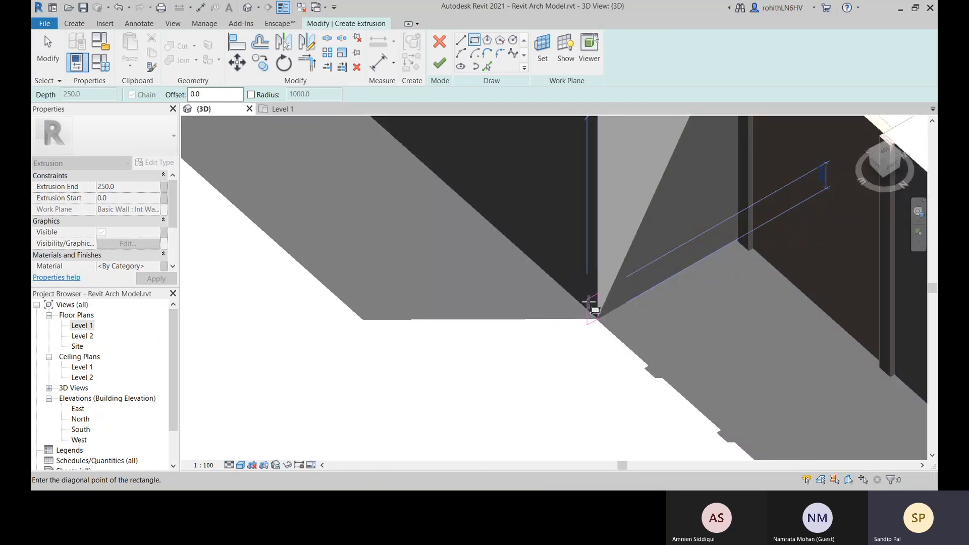
{"action": "scroll", "coordinate": [589, 302], "scroll_direction": "up", "scroll_amount": 2}
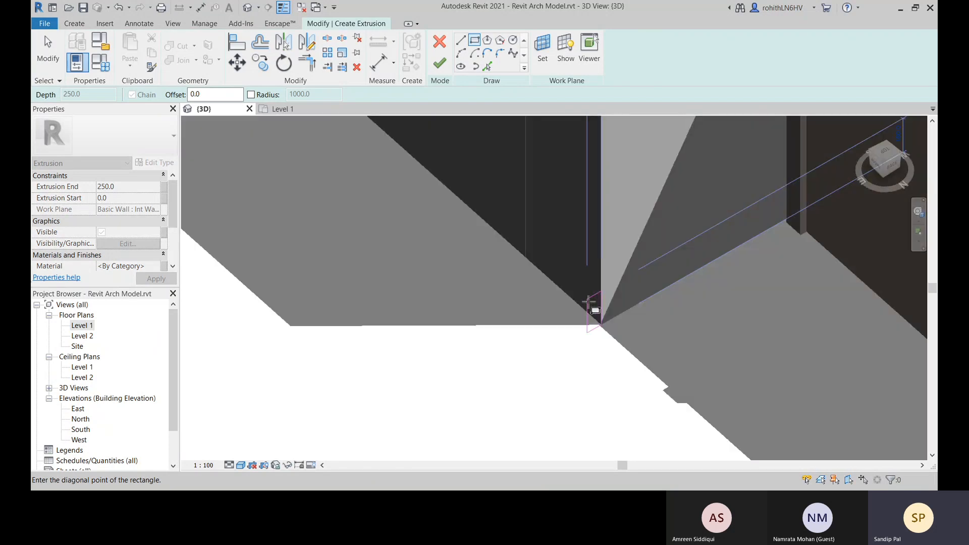
Set the skirting profile rectangle's height to 100 mm and its width to 50 mm
{"action": "left_click", "coordinate": [577, 406]}
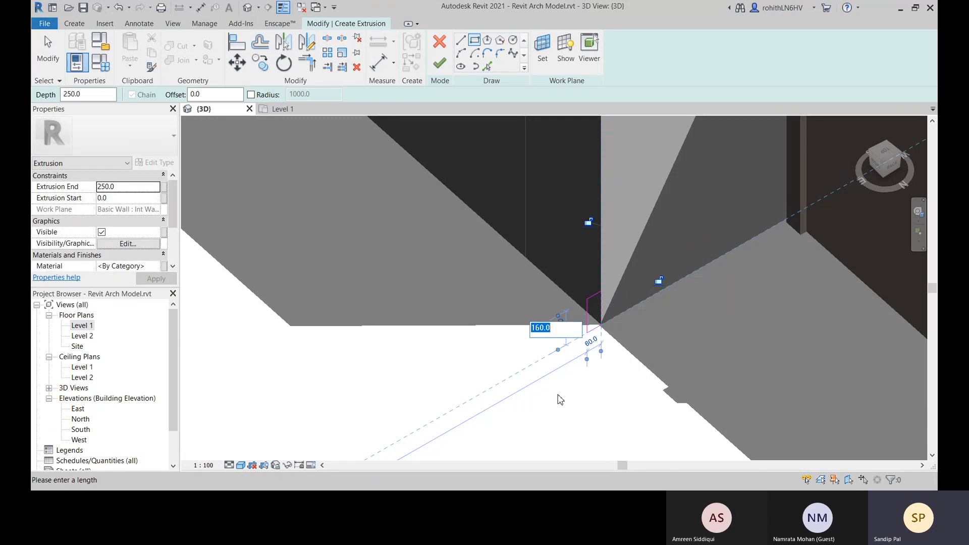
{"action": "type", "text": "15"}
{"action": "key", "text": "BackSpace"}
{"action": "type", "text": "00"}
{"action": "key", "text": "Return"}
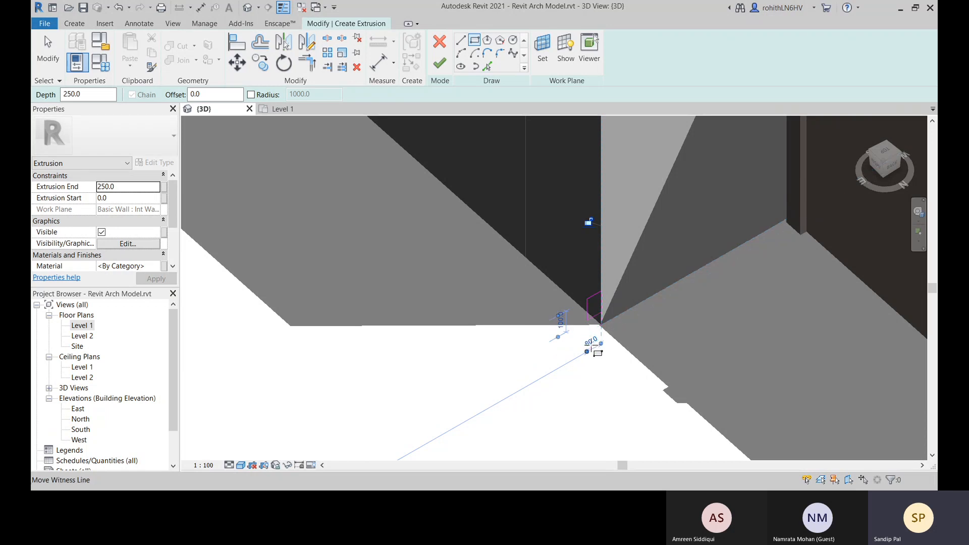
{"action": "left_click", "coordinate": [591, 342]}
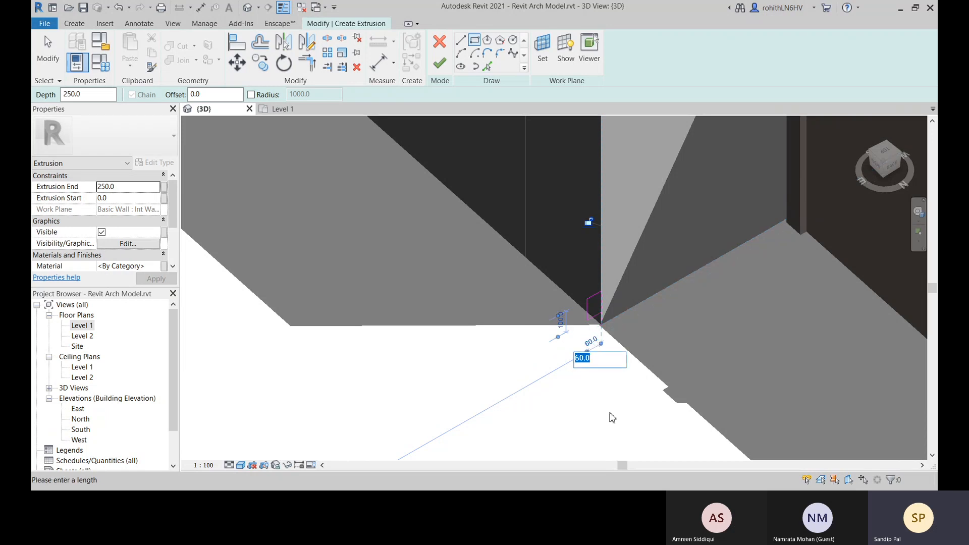
{"action": "type", "text": "50"}
{"action": "key", "text": "Return"}
{"action": "key", "text": "Escape"}
{"action": "key", "text": "Escape"}
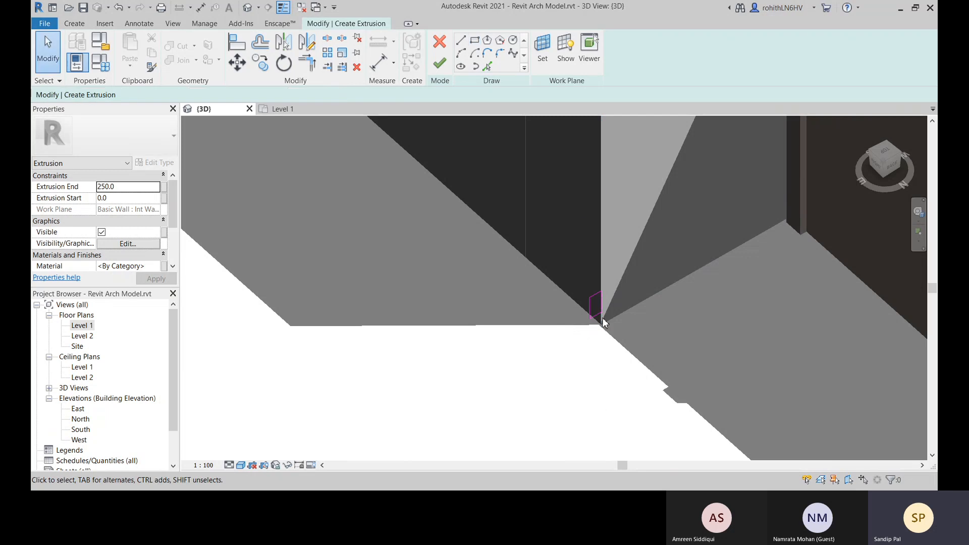
Move the whole profile rectangle down so its lower corner meets the bottom corner of the wall
{"action": "scroll", "coordinate": [595, 321], "scroll_direction": "up", "scroll_amount": 2}
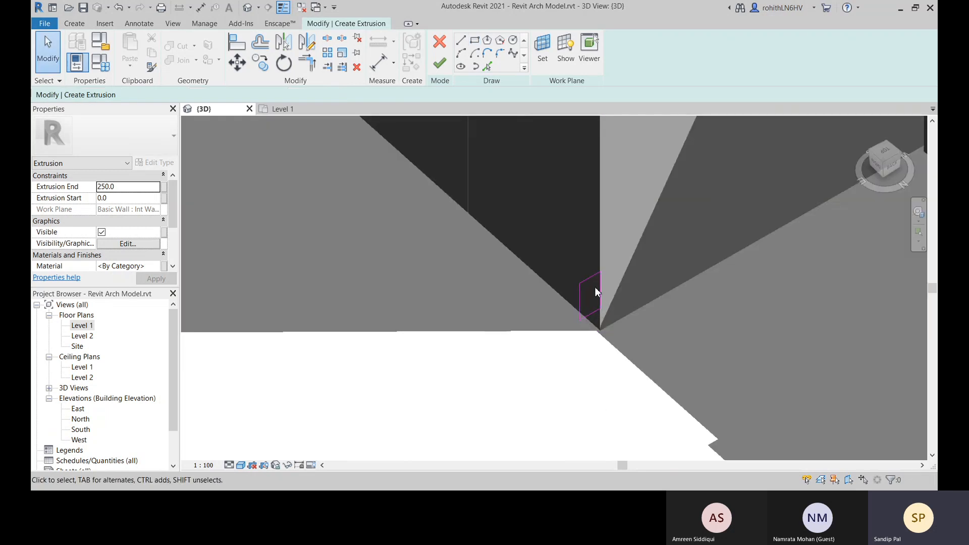
{"action": "left_click", "coordinate": [589, 309]}
{"action": "left_click", "coordinate": [238, 62]}
{"action": "mouse_move", "coordinate": [519, 262]}
{"action": "left_mouse_down"}
{"action": "mouse_move", "coordinate": [624, 317]}
{"action": "mouse_move", "coordinate": [691, 378]}
{"action": "left_mouse_up"}
{"action": "right_click", "coordinate": [654, 338]}
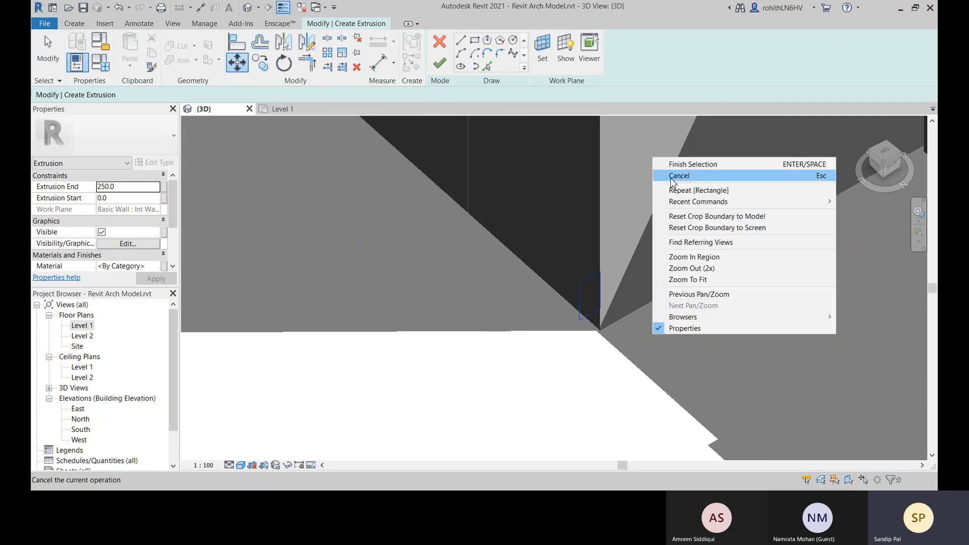
{"action": "left_click", "coordinate": [677, 160]}
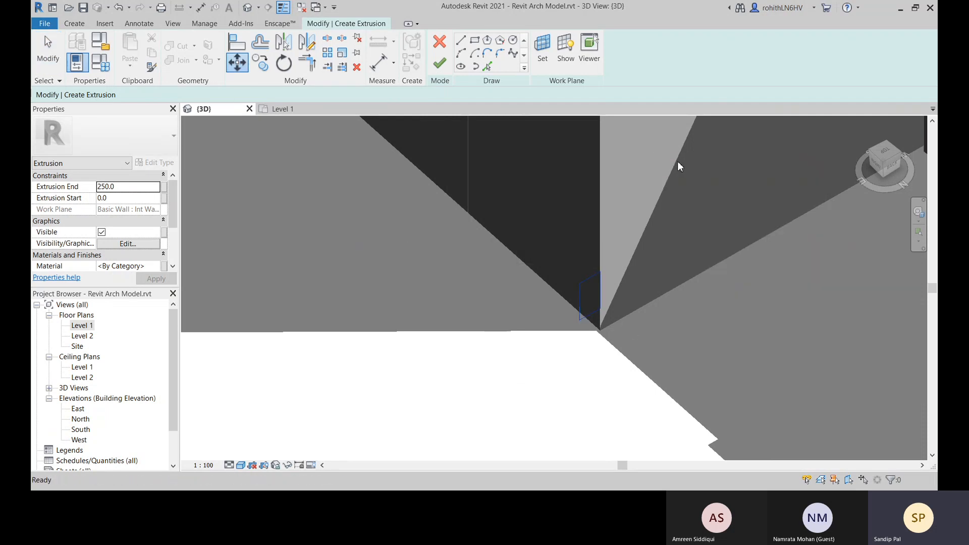
{"action": "left_click", "coordinate": [600, 309]}
{"action": "left_click", "coordinate": [601, 331]}
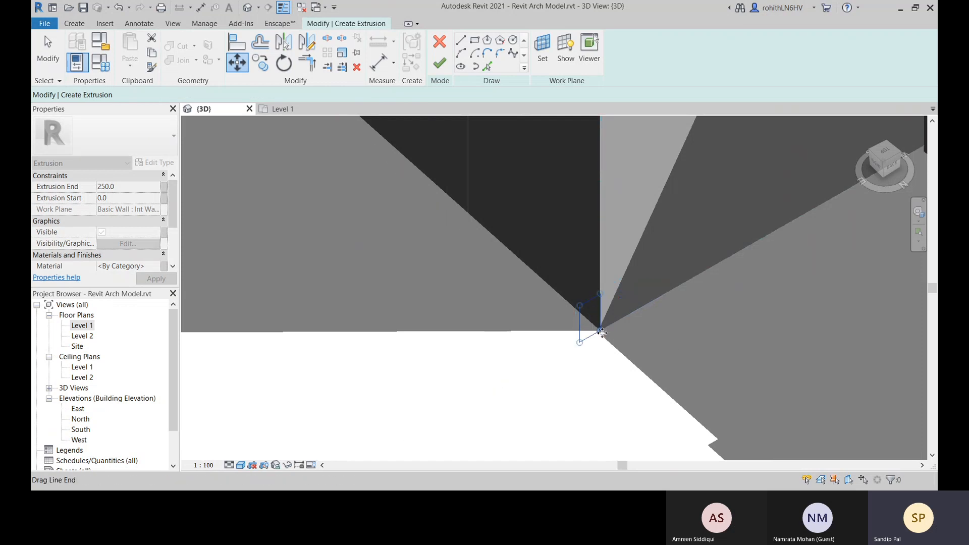
Add an aligned dimension across the width of the profile rectangle, between its wall-side and outer vertical edges
{"action": "scroll", "coordinate": [502, 363], "scroll_direction": "down", "scroll_amount": 4}
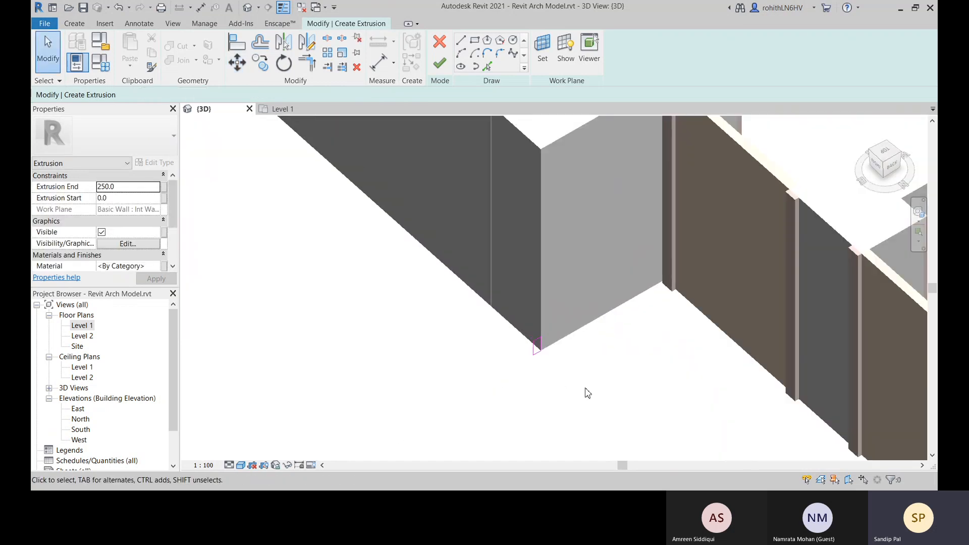
{"action": "middle_click_drag", "start_coordinate": [585, 388], "coordinate": [609, 378]}
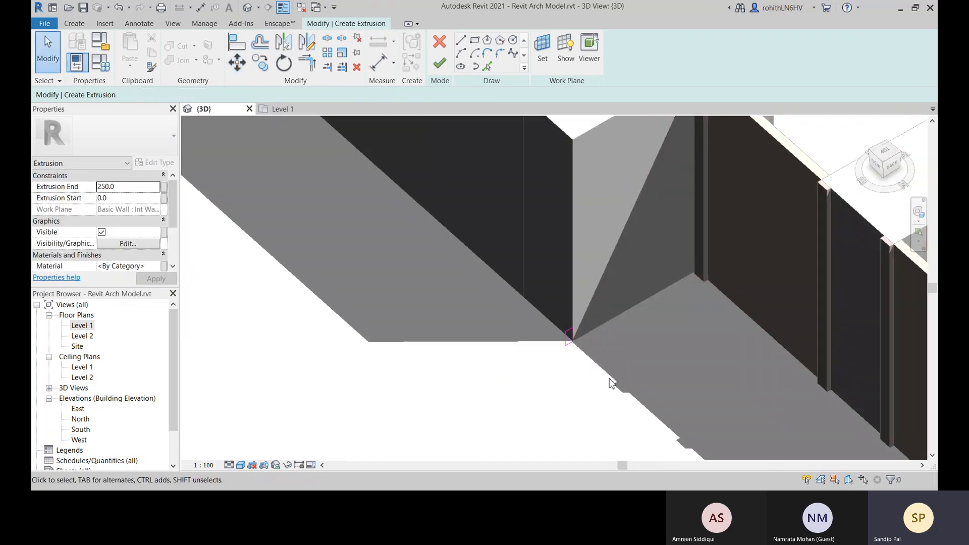
{"action": "left_click", "coordinate": [379, 63]}
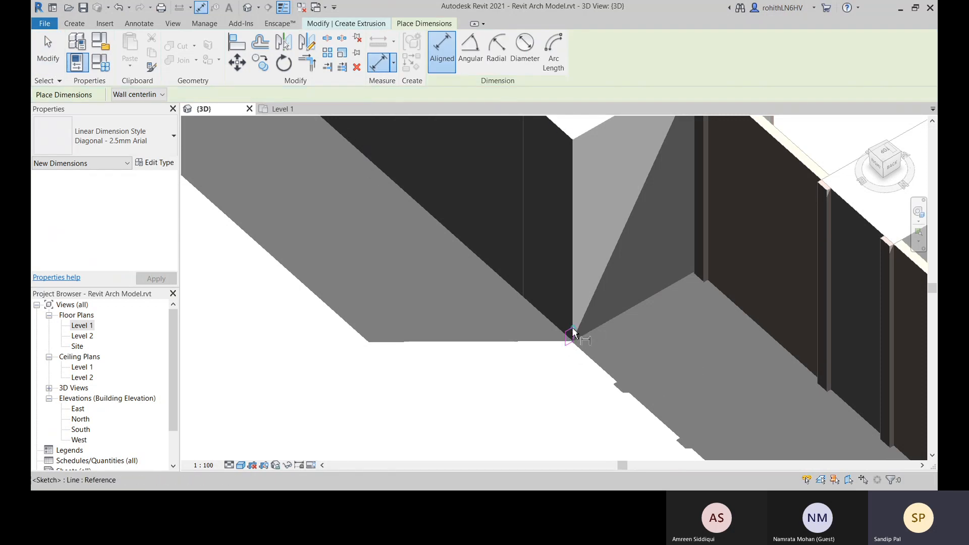
{"action": "scroll", "coordinate": [573, 333], "scroll_direction": "up", "scroll_amount": 4}
{"action": "left_click", "coordinate": [569, 337]}
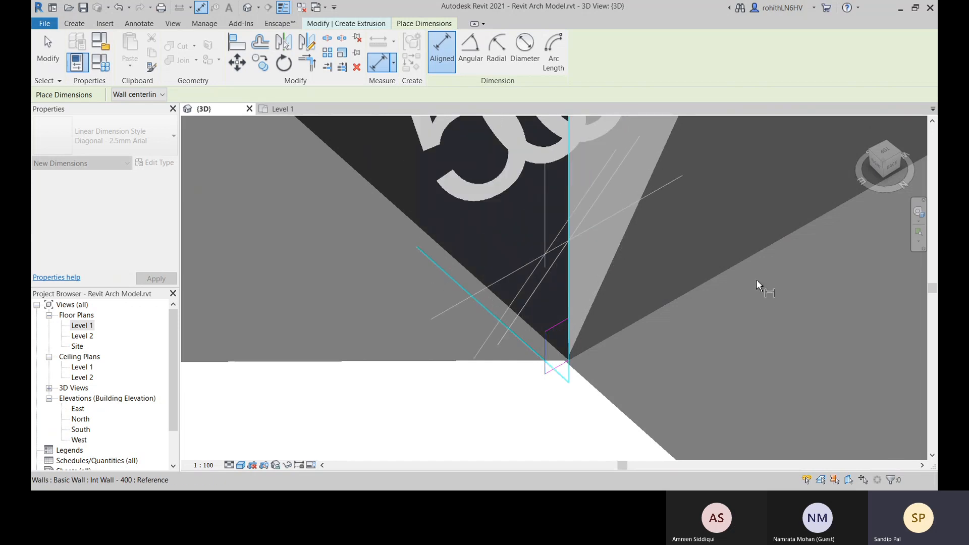
{"action": "right_click", "coordinate": [705, 263]}
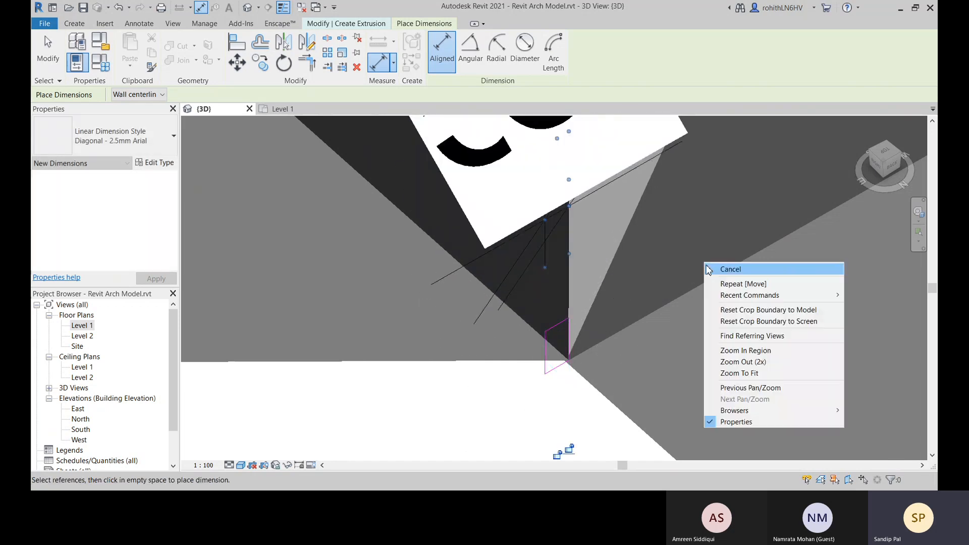
{"action": "left_click", "coordinate": [710, 269]}
{"action": "right_click", "coordinate": [717, 294]}
{"action": "left_click", "coordinate": [735, 301]}
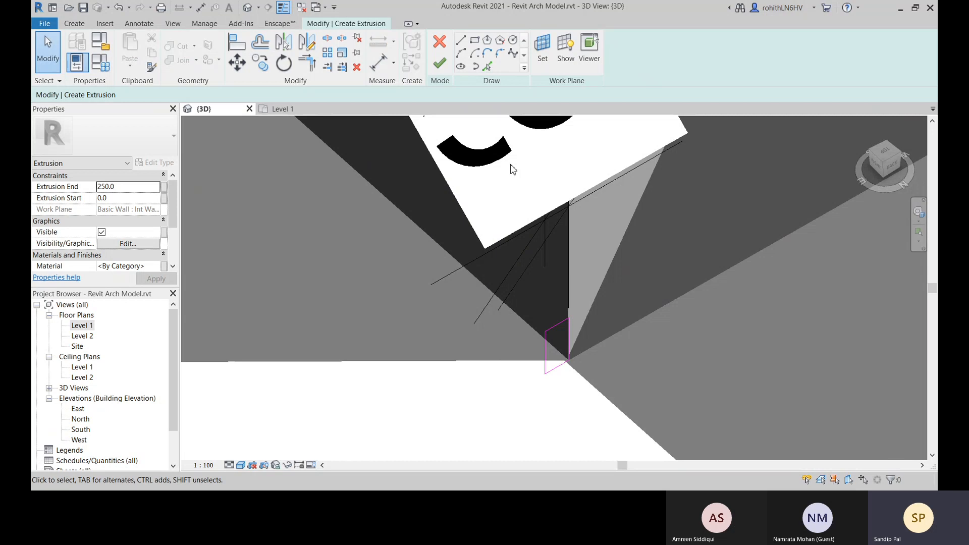
Open the Family Types settings of the Skirting-2 family
{"action": "left_click", "coordinate": [106, 66]}
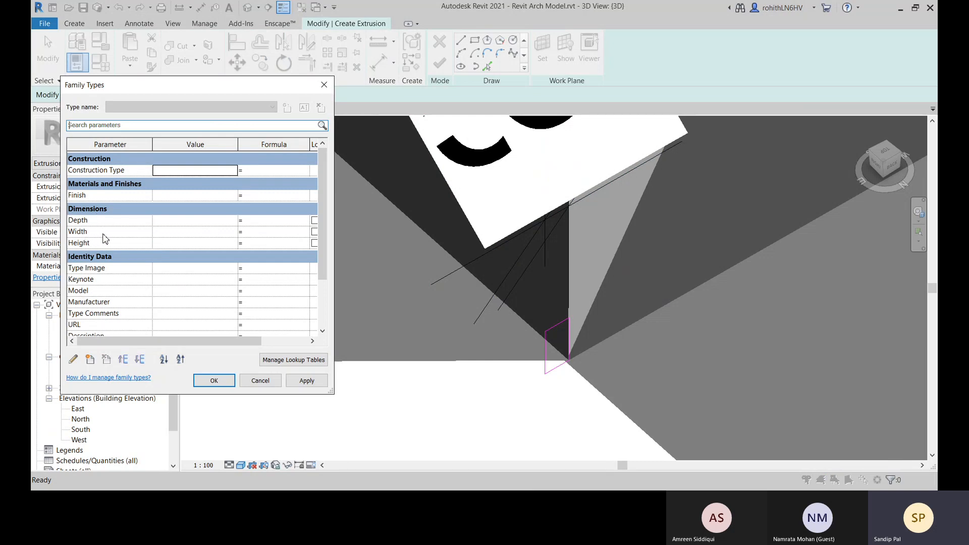
Label the aligned dimension across the skirting profile's width with the Width parameter
{"action": "left_click", "coordinate": [99, 232]}
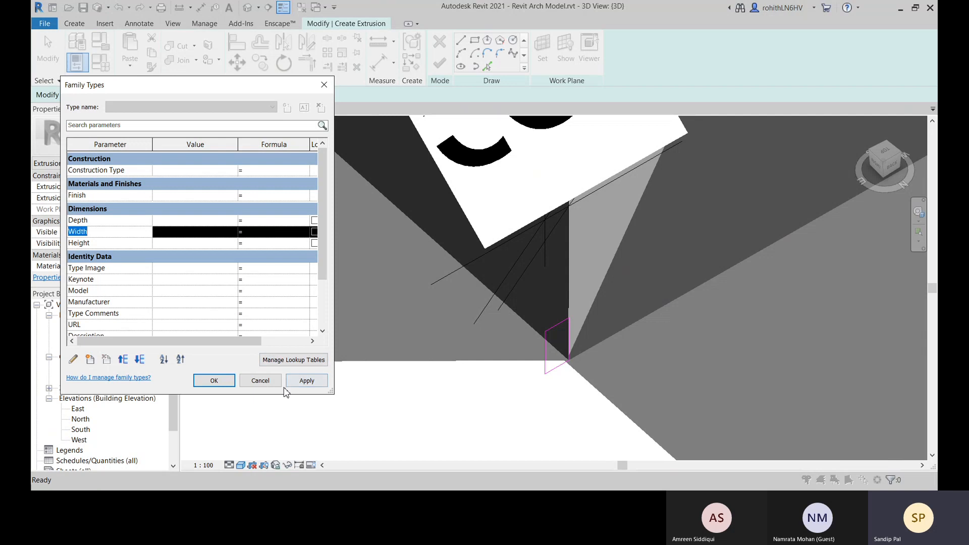
{"action": "left_click", "coordinate": [261, 381]}
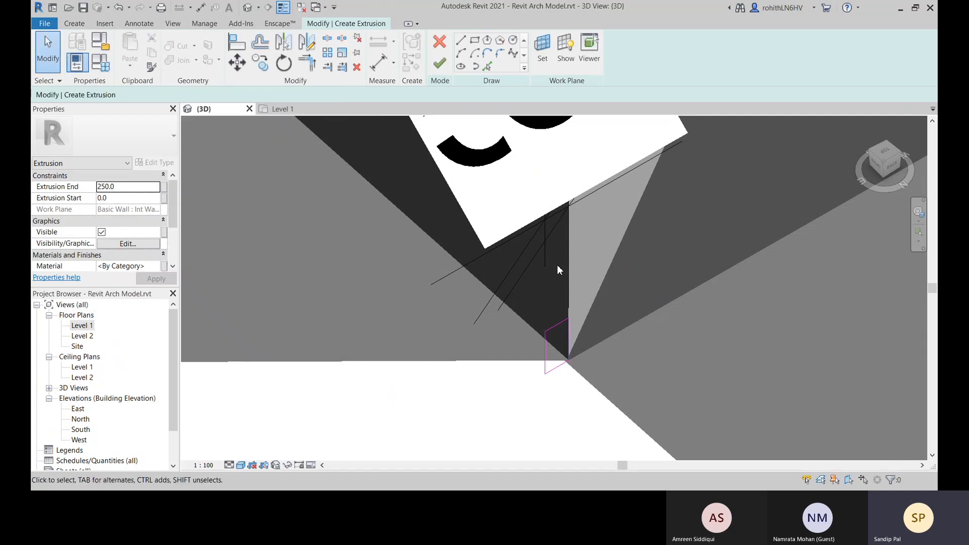
{"action": "left_click", "coordinate": [541, 257]}
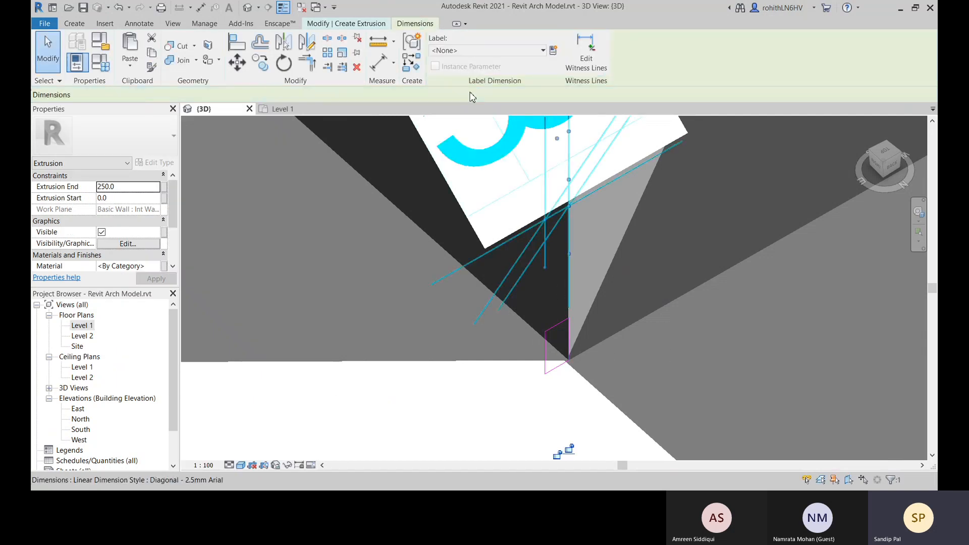
{"action": "left_click", "coordinate": [472, 50]}
{"action": "left_click", "coordinate": [454, 120]}
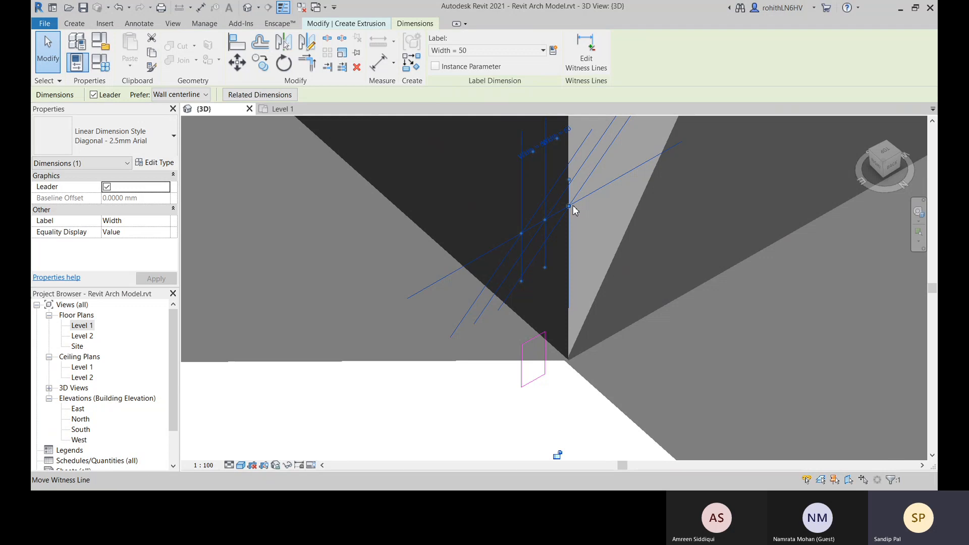
{"action": "left_click", "coordinate": [652, 365]}
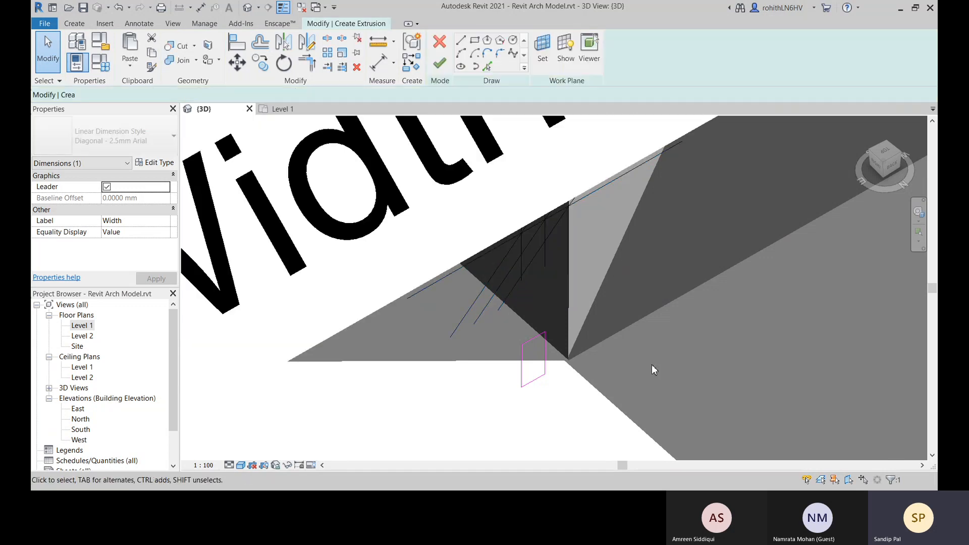
Delete the Width-labelled dimension from the profile sketch
{"action": "scroll", "coordinate": [587, 371], "scroll_direction": "down", "scroll_amount": 2}
{"action": "middle_click_drag", "start_coordinate": [598, 367], "coordinate": [590, 377]}
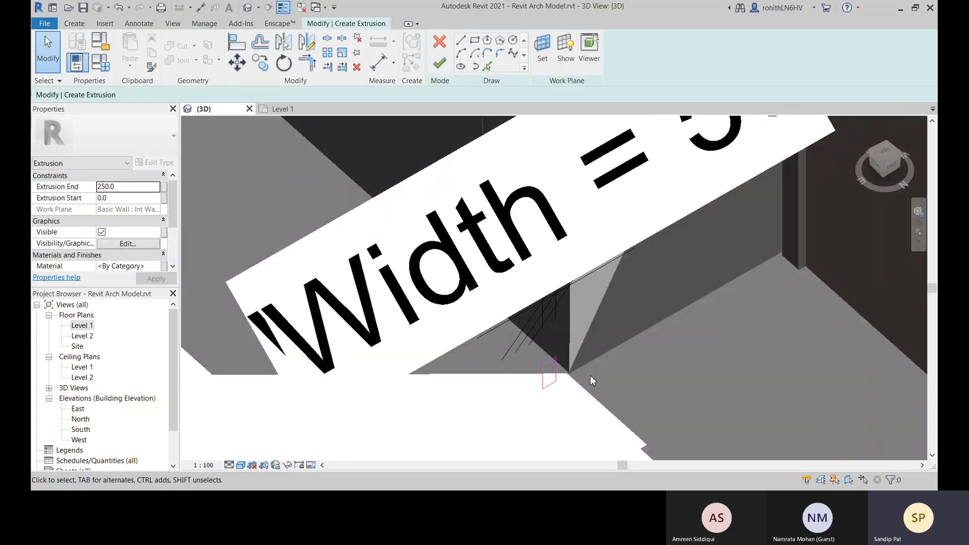
{"action": "key", "text": "d"}
{"action": "key", "text": "e"}
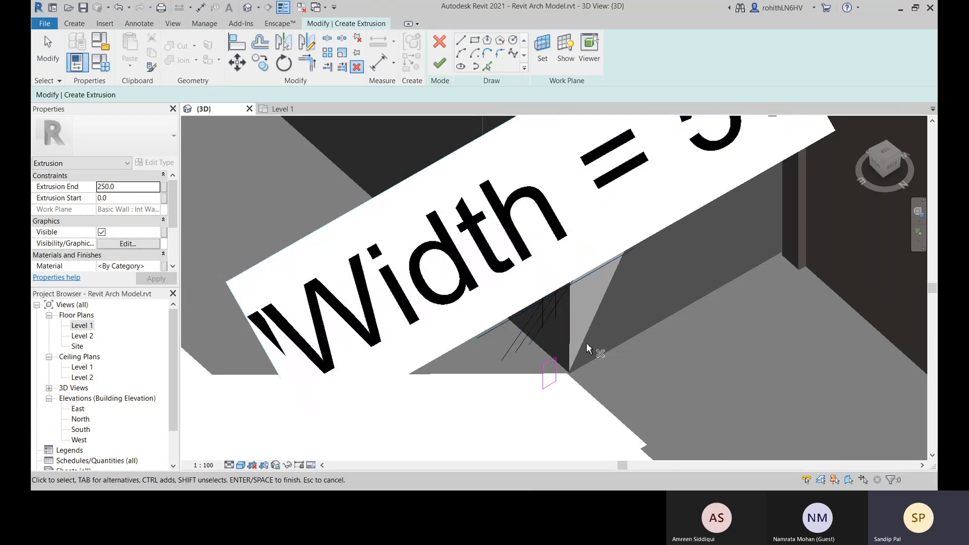
{"action": "key", "text": "Escape"}
{"action": "left_click", "coordinate": [543, 329]}
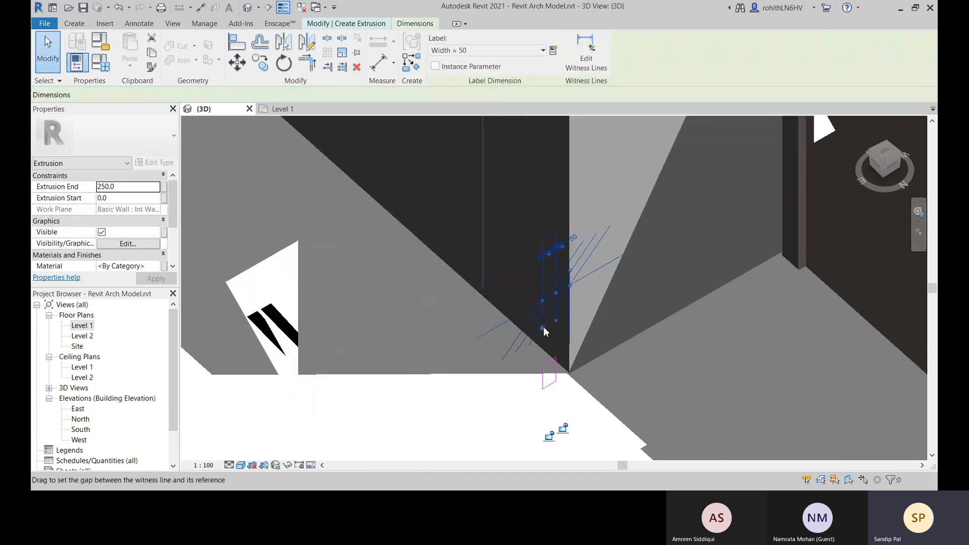
{"action": "key", "text": "Delete"}
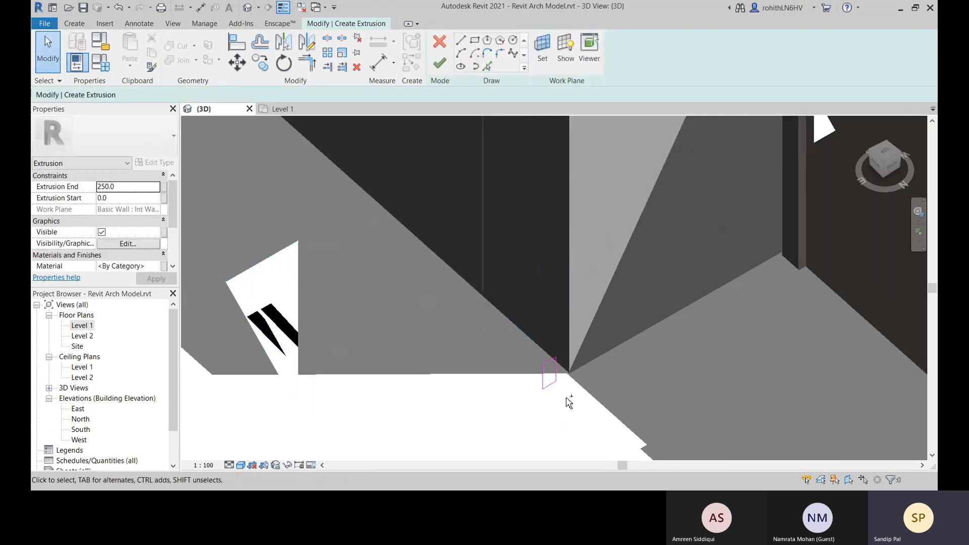
Undo the deletion, the Width labelling and the placement of the profile's width dimension
{"action": "key", "text": "ctrl+z"}
{"action": "scroll", "coordinate": [592, 360], "scroll_direction": "up", "scroll_amount": 3}
{"action": "key", "text": "ctrl+z"}
{"action": "key", "text": "ctrl+z"}
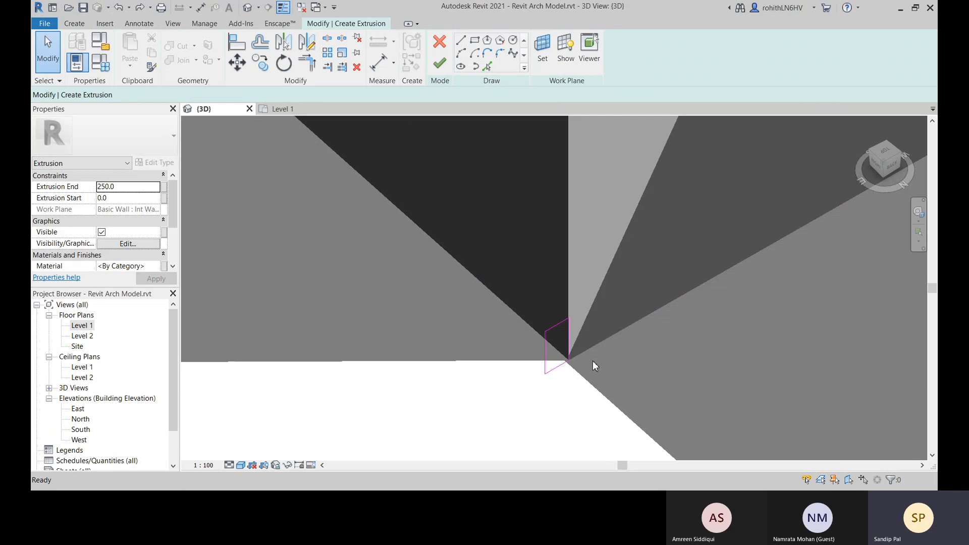
Place an aligned dimension across the profile rectangle's width, from its wall-side vertical edge to its outer vertical edge
{"action": "scroll", "coordinate": [587, 332], "scroll_direction": "down", "scroll_amount": 2}
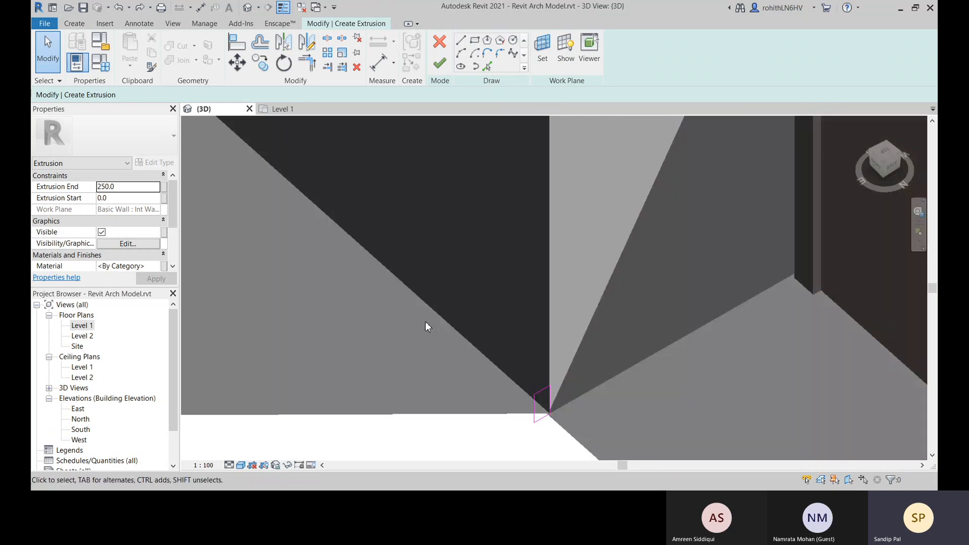
{"action": "left_click", "coordinate": [379, 63]}
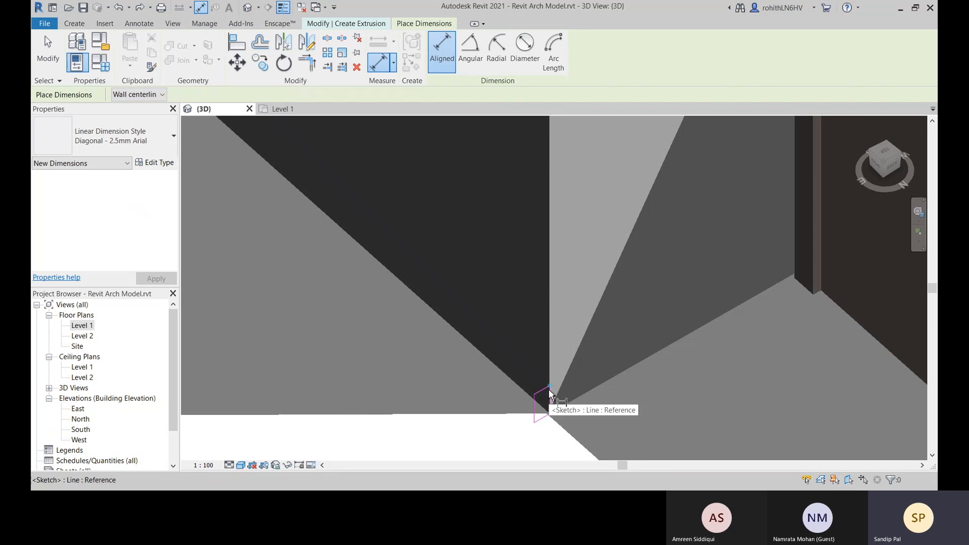
{"action": "left_click", "coordinate": [548, 398]}
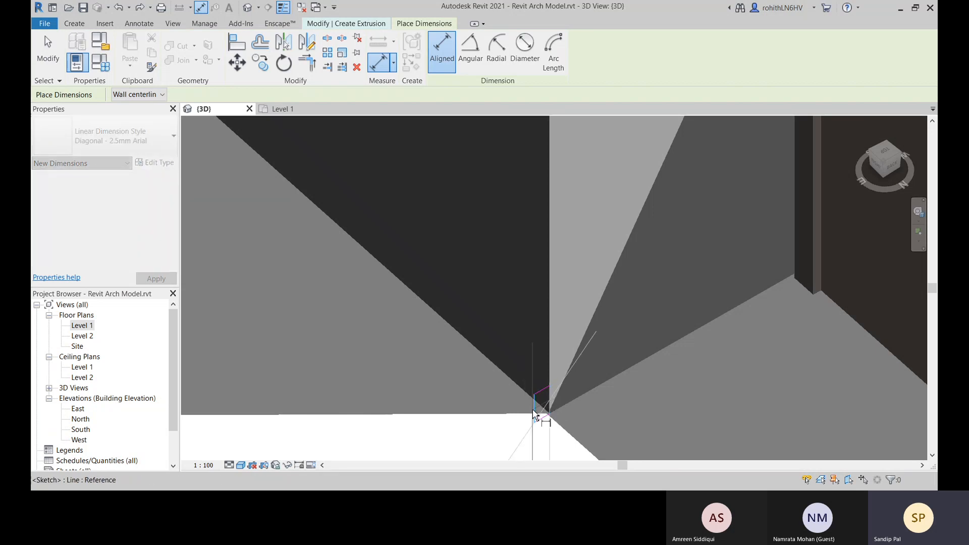
{"action": "left_click", "coordinate": [534, 413]}
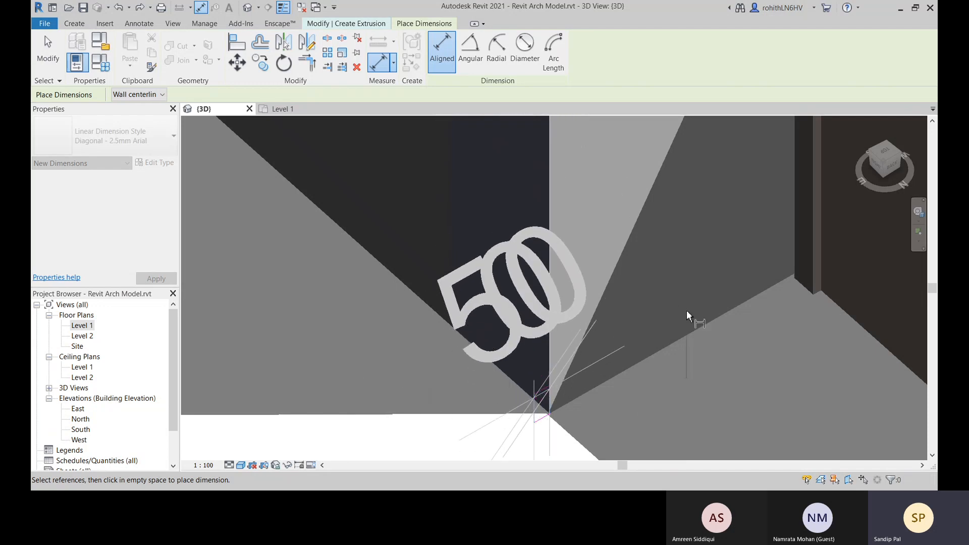
{"action": "left_click", "coordinate": [657, 280]}
{"action": "left_click", "coordinate": [550, 401]}
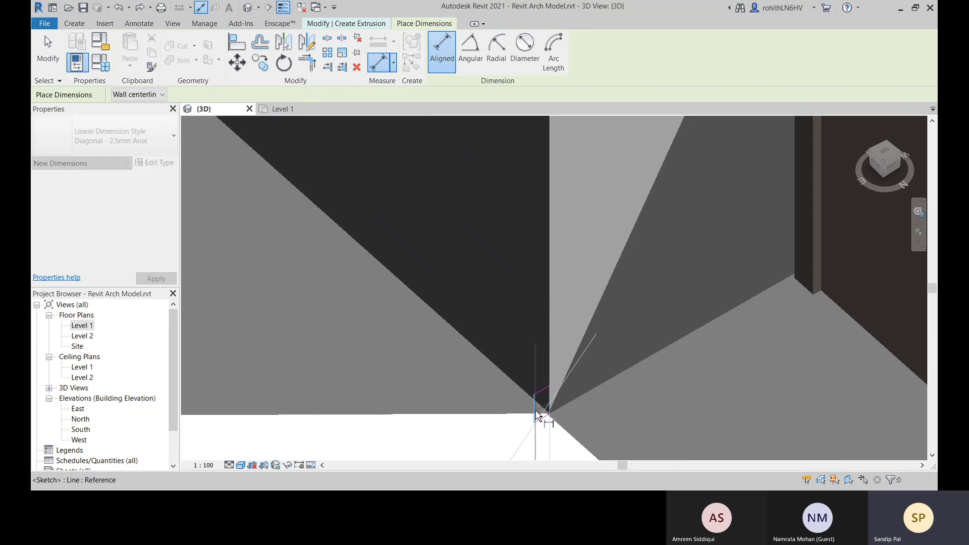
{"action": "left_click", "coordinate": [537, 414]}
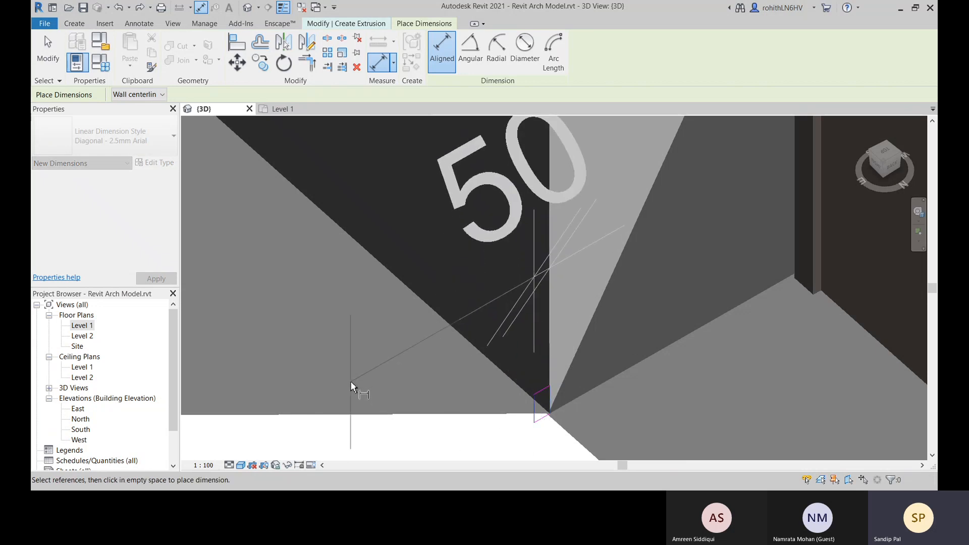
{"action": "left_click", "coordinate": [352, 387]}
{"action": "scroll", "coordinate": [671, 372], "scroll_direction": "down", "scroll_amount": 2}
{"action": "scroll", "coordinate": [576, 379], "scroll_direction": "up", "scroll_amount": 3}
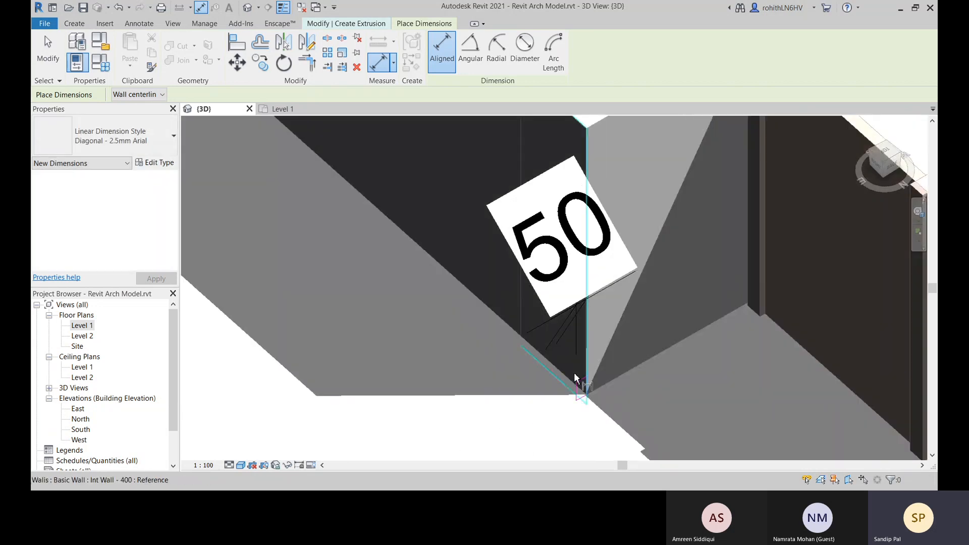
Assign the Width parameter as the label of the new width dimension
{"action": "key", "text": "Escape"}
{"action": "left_click", "coordinate": [580, 333]}
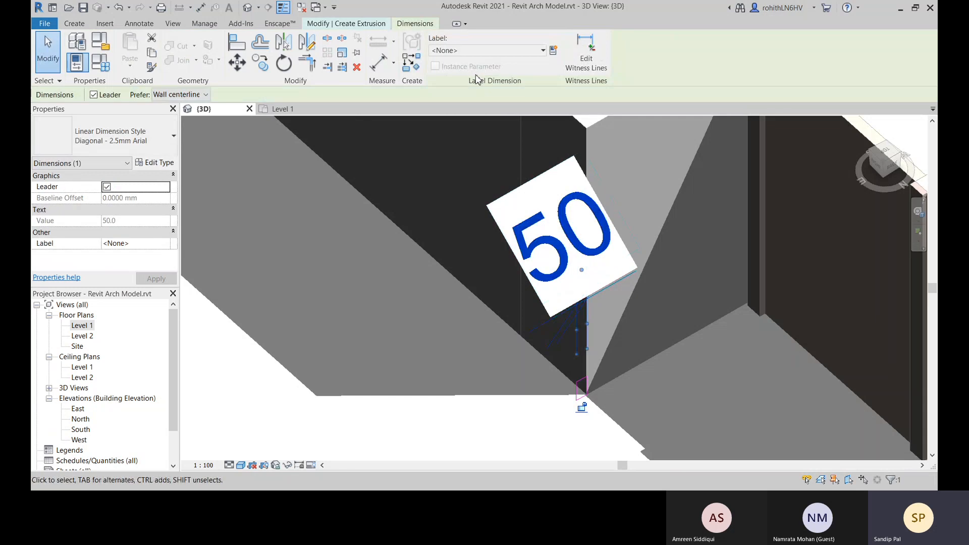
{"action": "left_click", "coordinate": [485, 50]}
{"action": "left_click", "coordinate": [459, 121]}
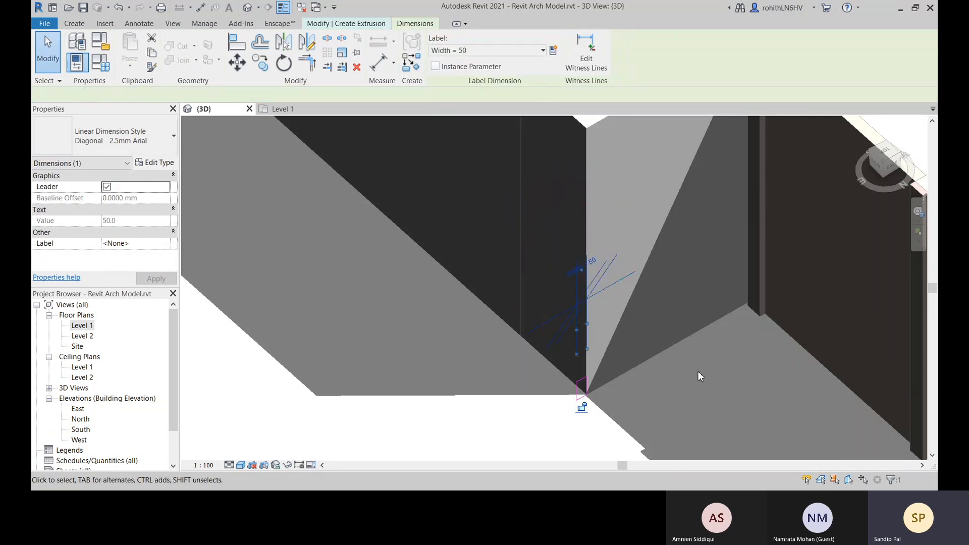
{"action": "middle_click_drag", "start_coordinate": [687, 391], "coordinate": [668, 349]}
{"action": "left_click", "coordinate": [612, 392]}
{"action": "middle_click_drag", "start_coordinate": [635, 377], "coordinate": [629, 366]}
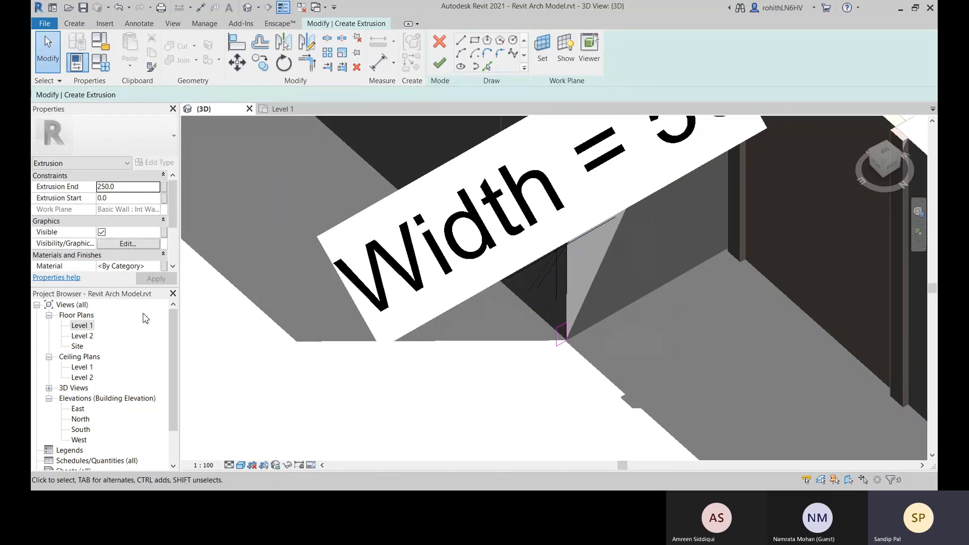
Set the value of the profile's Width dimension to 100 mm
{"action": "left_click", "coordinate": [670, 150]}
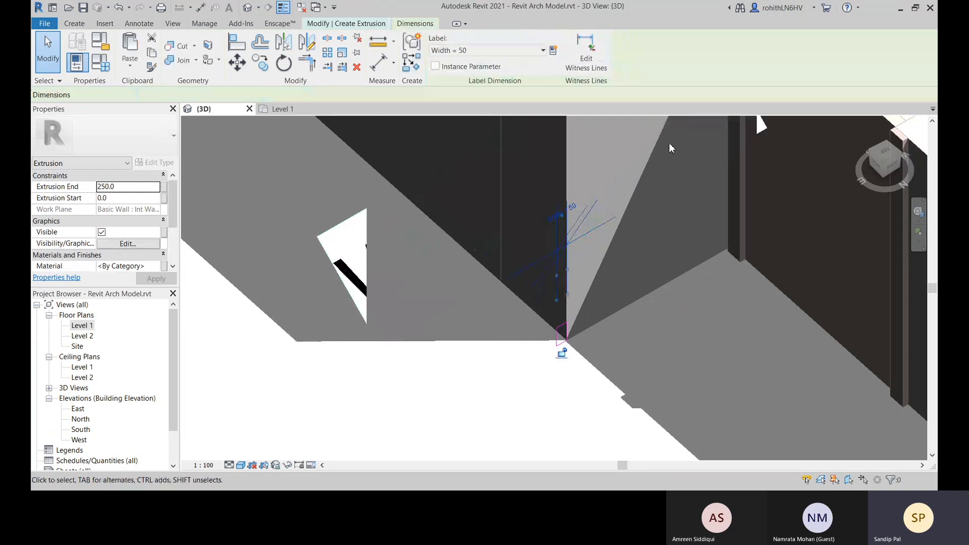
{"action": "left_click", "coordinate": [553, 207]}
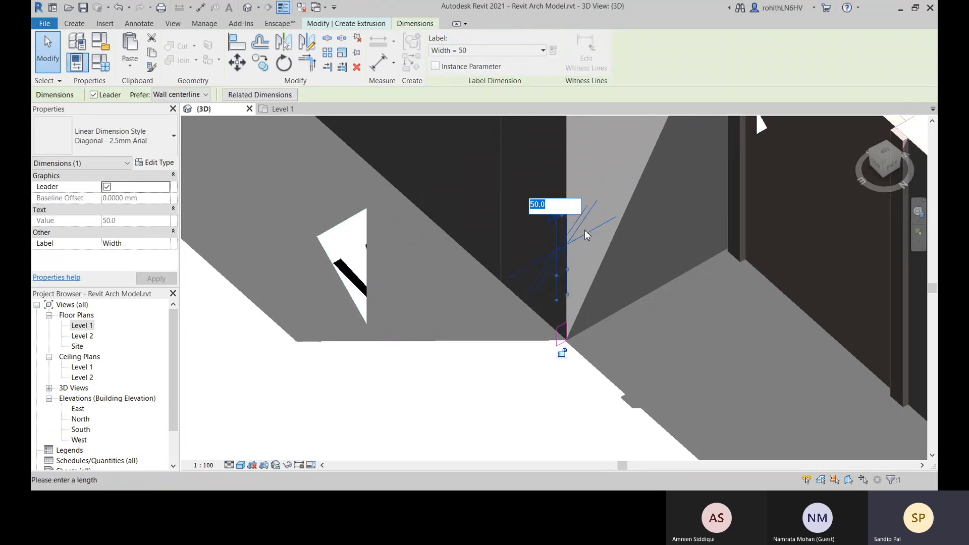
{"action": "type", "text": "100"}
{"action": "key", "text": "Return"}
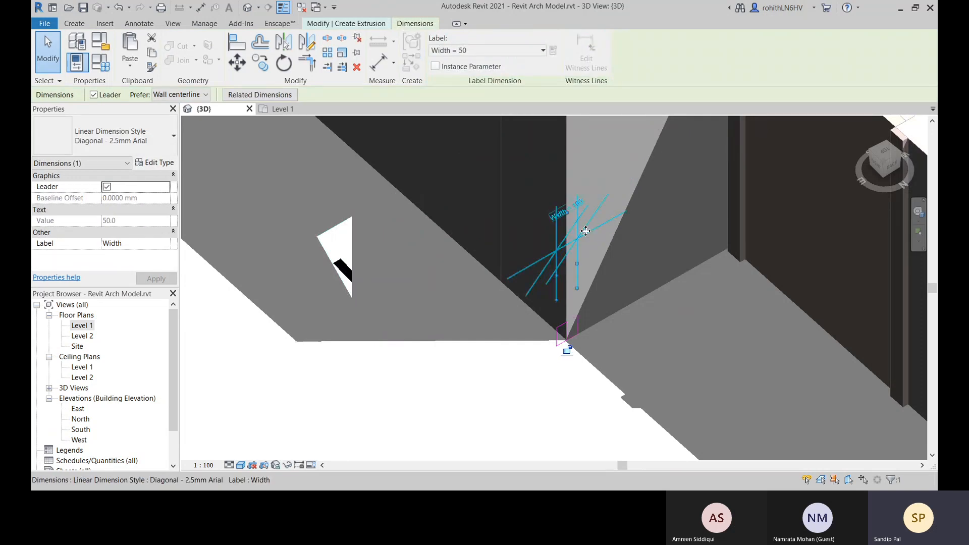
{"action": "scroll", "coordinate": [581, 295], "scroll_direction": "up", "scroll_amount": 2}
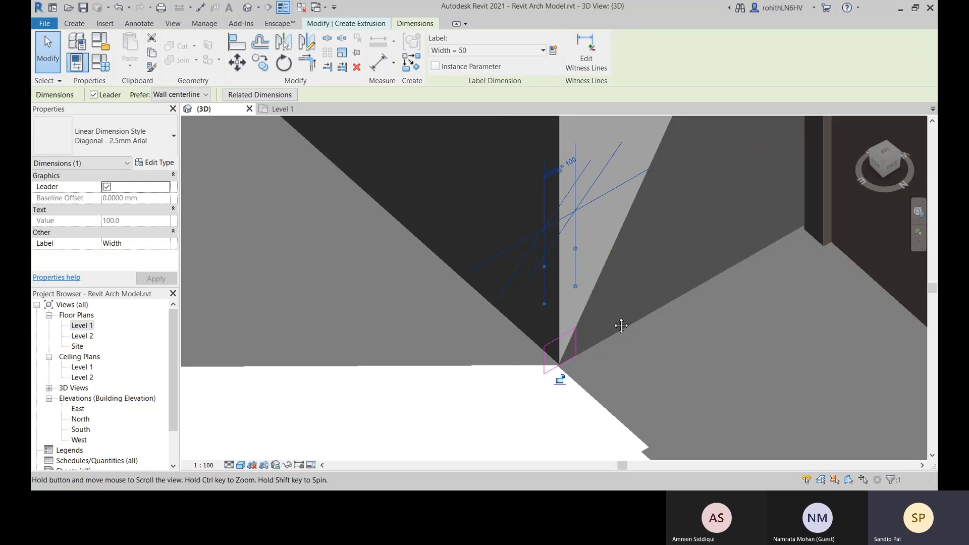
Undo the 100 mm width change, the Width label and the dimension across the profile
{"action": "left_click", "coordinate": [661, 296]}
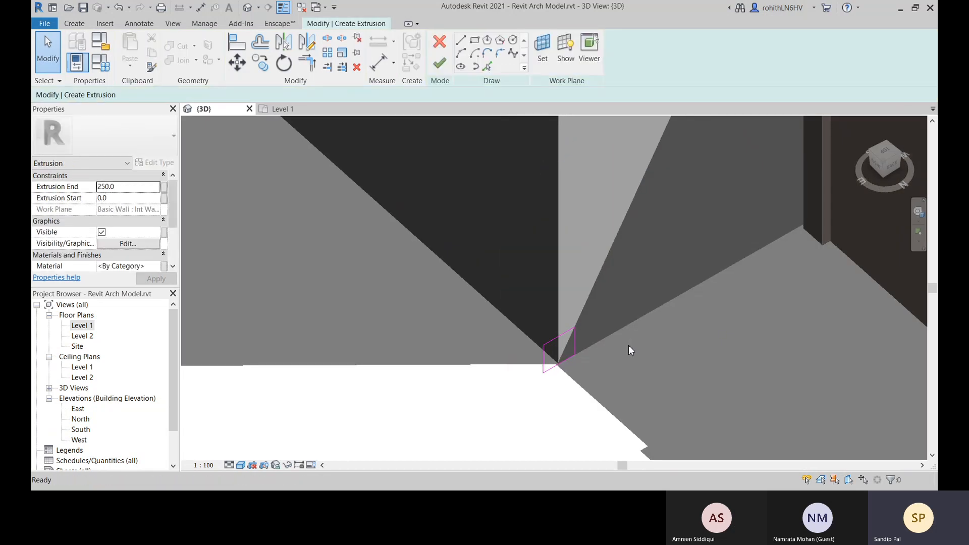
{"action": "scroll", "coordinate": [629, 345], "scroll_direction": "down", "scroll_amount": 3}
{"action": "scroll", "coordinate": [568, 309], "scroll_direction": "up", "scroll_amount": 2}
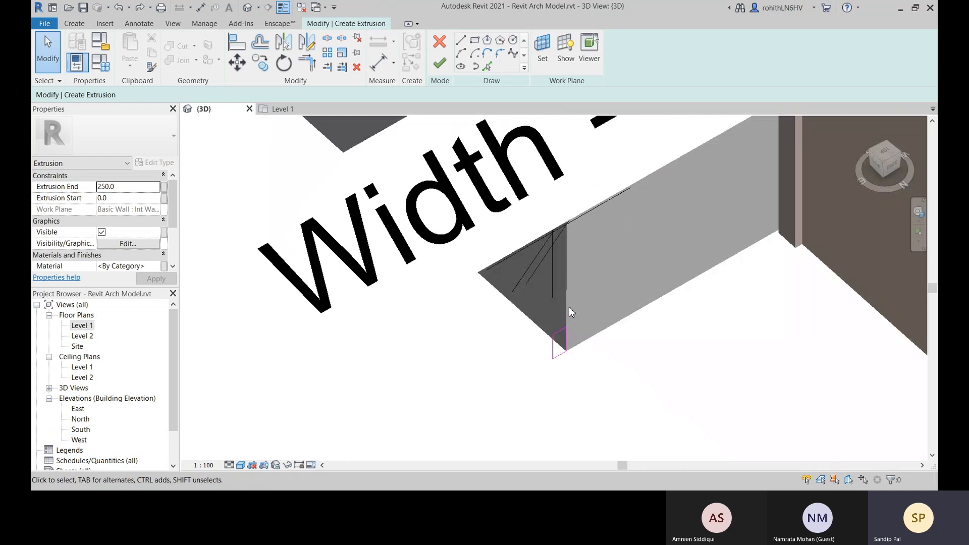
{"action": "scroll", "coordinate": [622, 358], "scroll_direction": "down", "scroll_amount": 2}
{"action": "scroll", "coordinate": [602, 362], "scroll_direction": "up", "scroll_amount": 2}
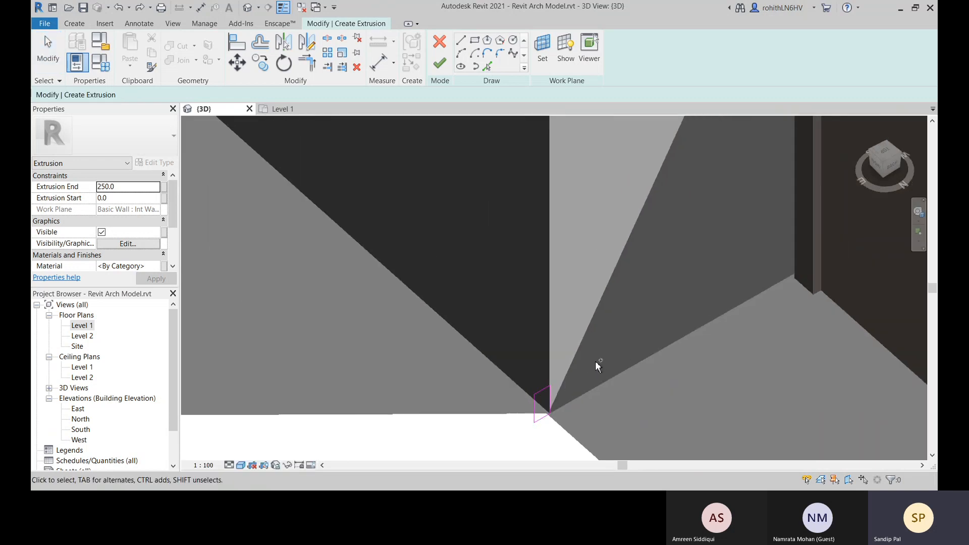
Add an aligned dimension across the profile rectangle's width, picking its outer vertical edge first and its wall-side edge second
{"action": "left_click", "coordinate": [379, 63]}
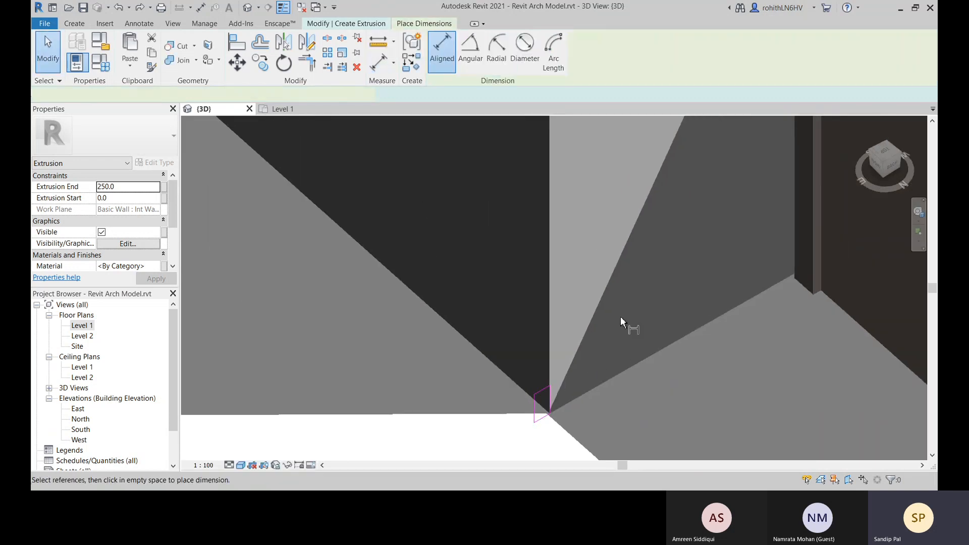
{"action": "left_click", "coordinate": [533, 412]}
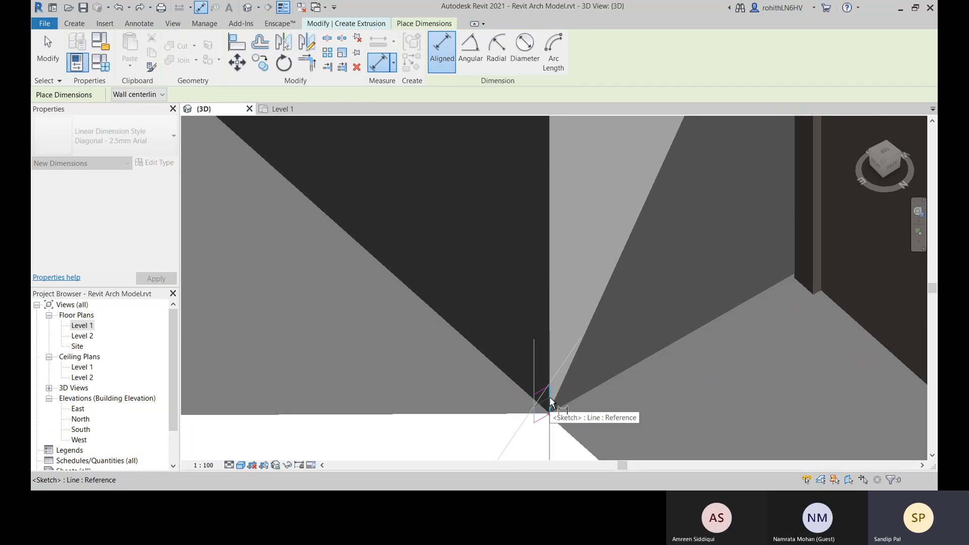
{"action": "left_click", "coordinate": [552, 400]}
{"action": "left_click", "coordinate": [638, 274]}
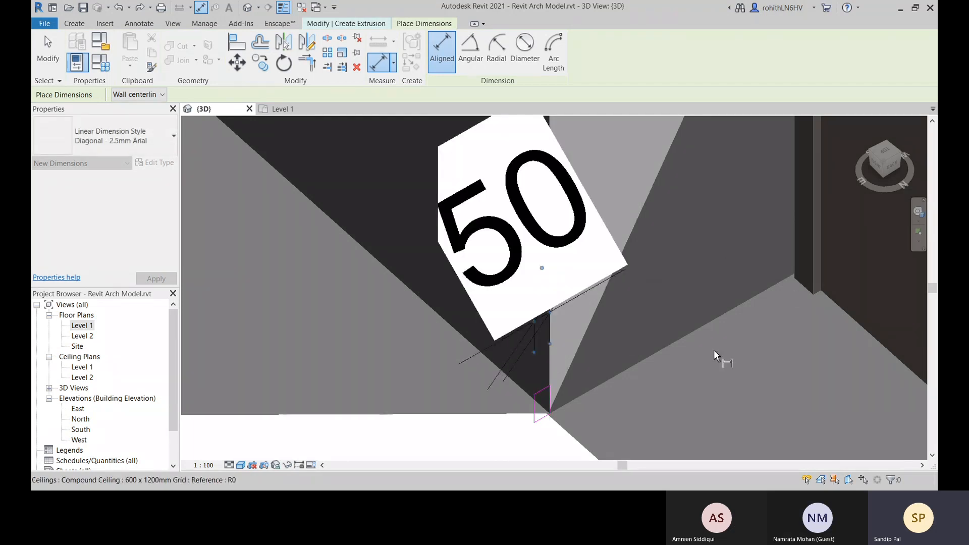
{"action": "key", "text": "Escape"}
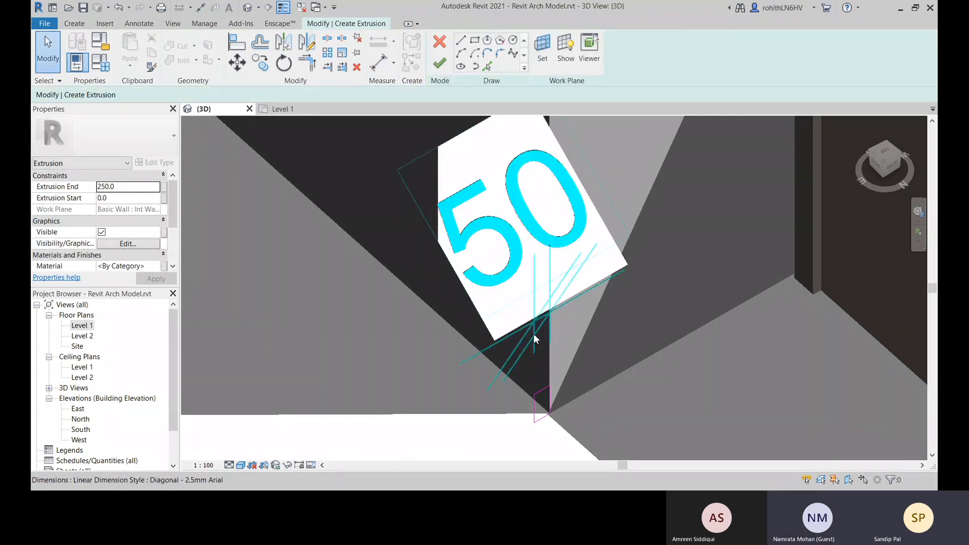
Label the newly placed width dimension of the profile with the Width parameter
{"action": "left_click", "coordinate": [534, 335]}
{"action": "left_click", "coordinate": [504, 51]}
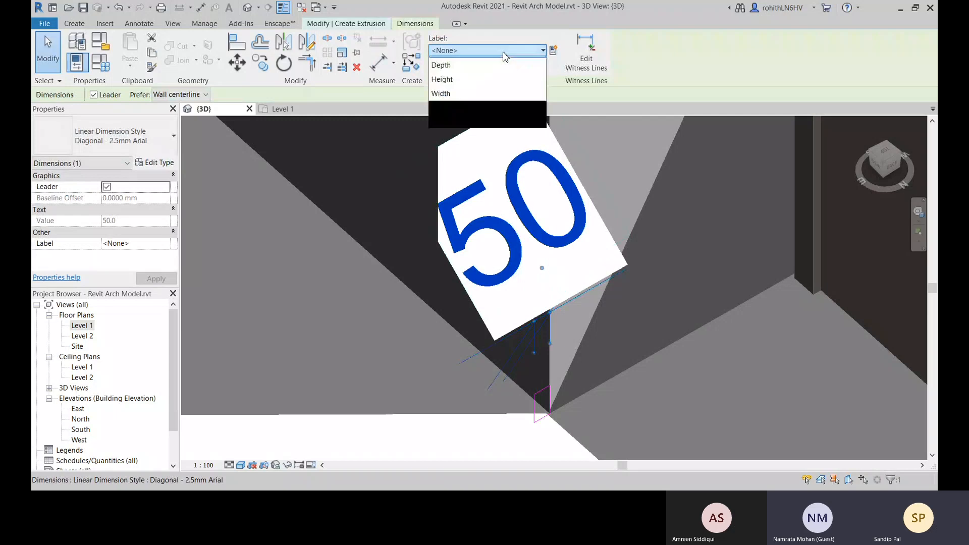
{"action": "left_click", "coordinate": [441, 121]}
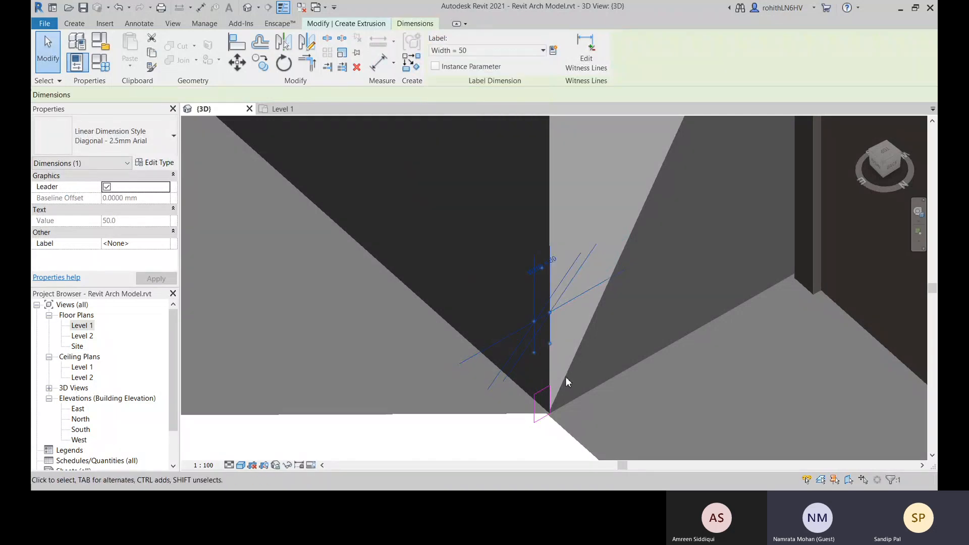
{"action": "middle_click_drag", "start_coordinate": [537, 410], "coordinate": [534, 375]}
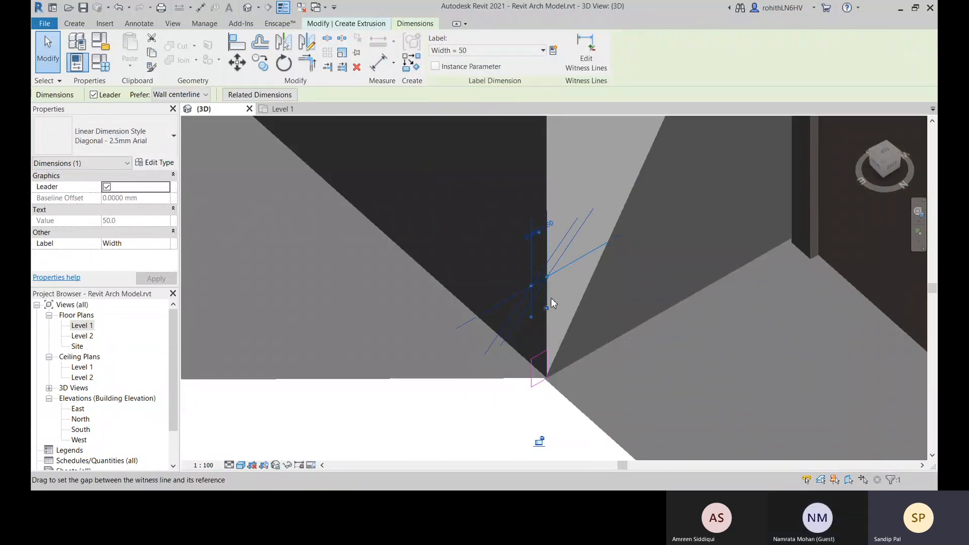
Set the profile's labelled Width dimension to 100 mm
{"action": "left_click", "coordinate": [552, 226]}
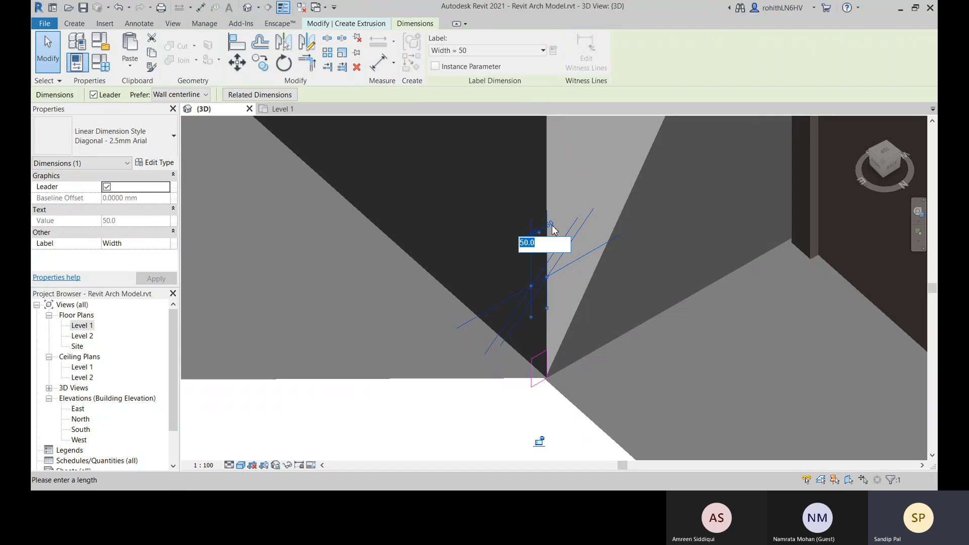
{"action": "key", "text": "Return"}
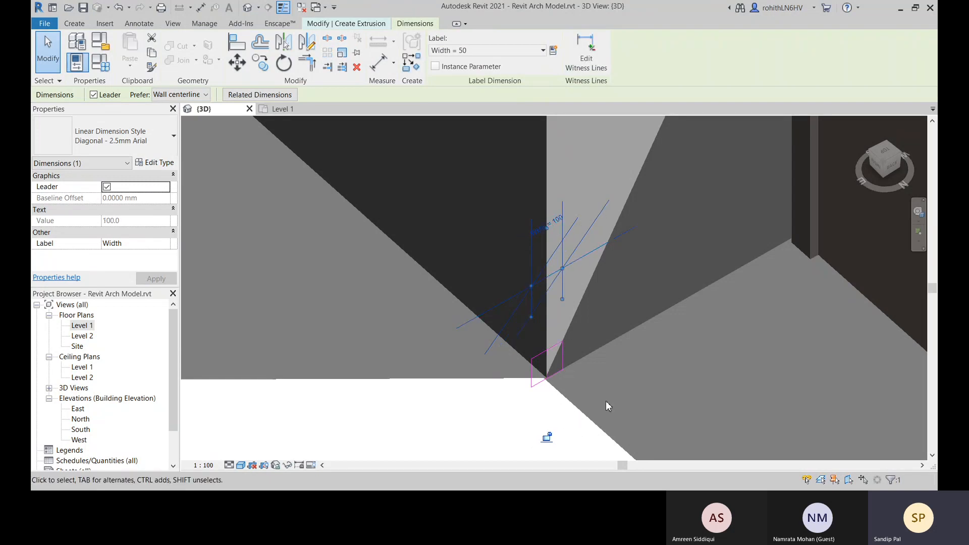
{"action": "middle_click_drag", "start_coordinate": [606, 406], "coordinate": [603, 373]}
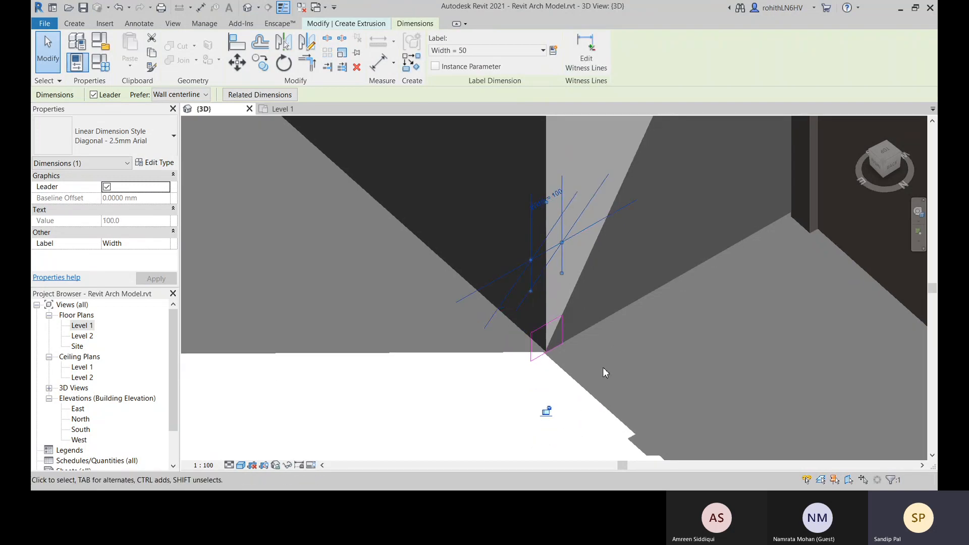
{"action": "left_click", "coordinate": [573, 260]}
Undo the 100 mm change to the profile's Width dimension
{"action": "scroll", "coordinate": [609, 343], "scroll_direction": "down", "scroll_amount": 3}
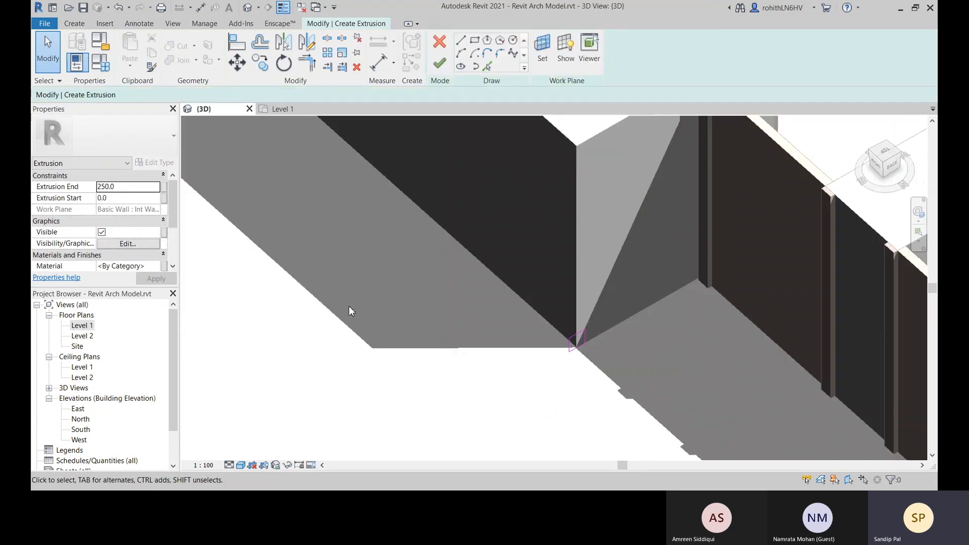
{"action": "scroll", "coordinate": [349, 311], "scroll_direction": "down", "scroll_amount": 3}
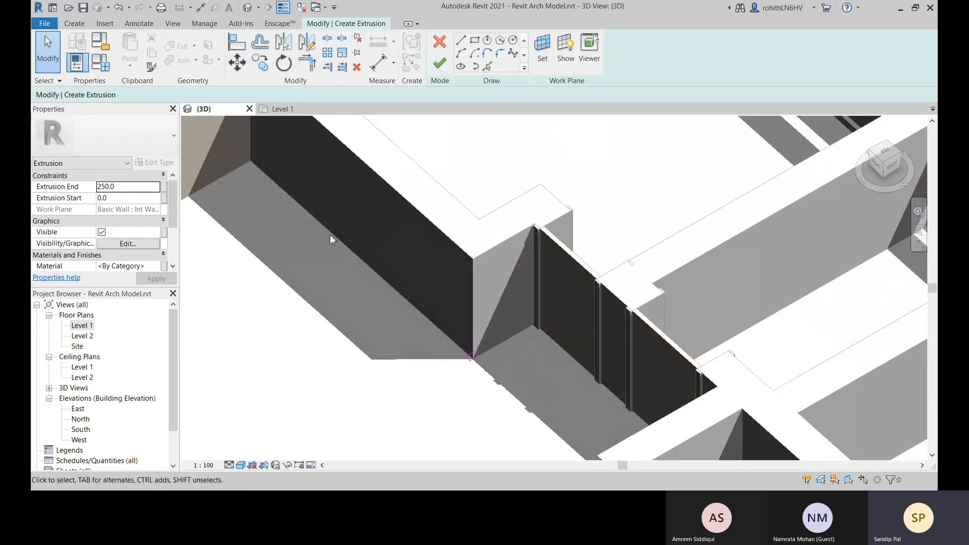
{"action": "scroll", "coordinate": [472, 373], "scroll_direction": "up", "scroll_amount": 3}
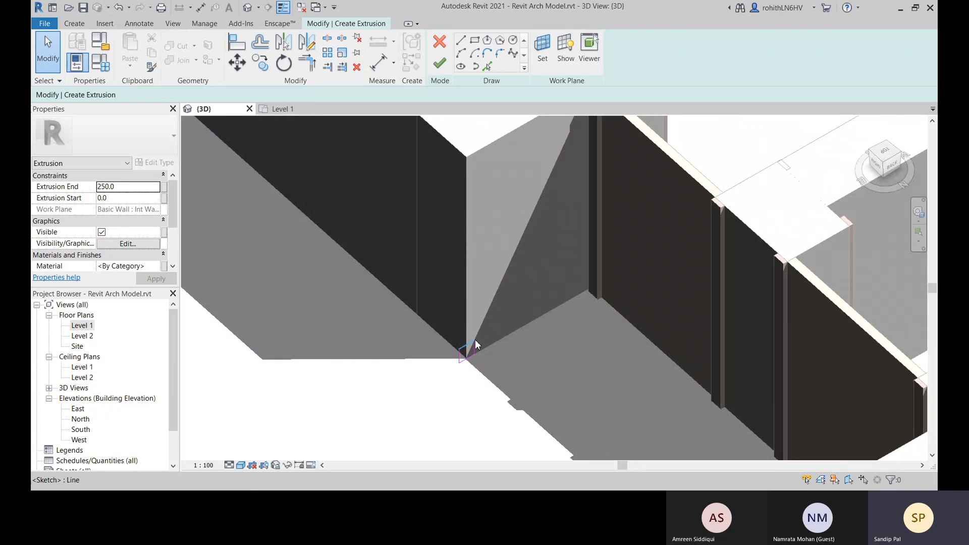
{"action": "scroll", "coordinate": [476, 341], "scroll_direction": "up", "scroll_amount": 2}
{"action": "scroll", "coordinate": [459, 369], "scroll_direction": "up", "scroll_amount": 2}
{"action": "middle_click_drag", "start_coordinate": [441, 303], "coordinate": [479, 313]}
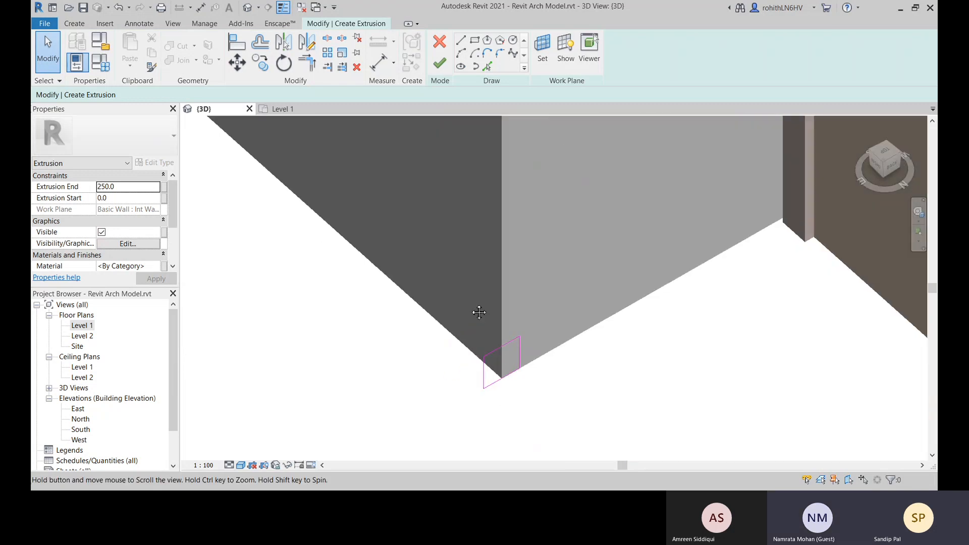
{"action": "key", "text": "ctrl+z"}
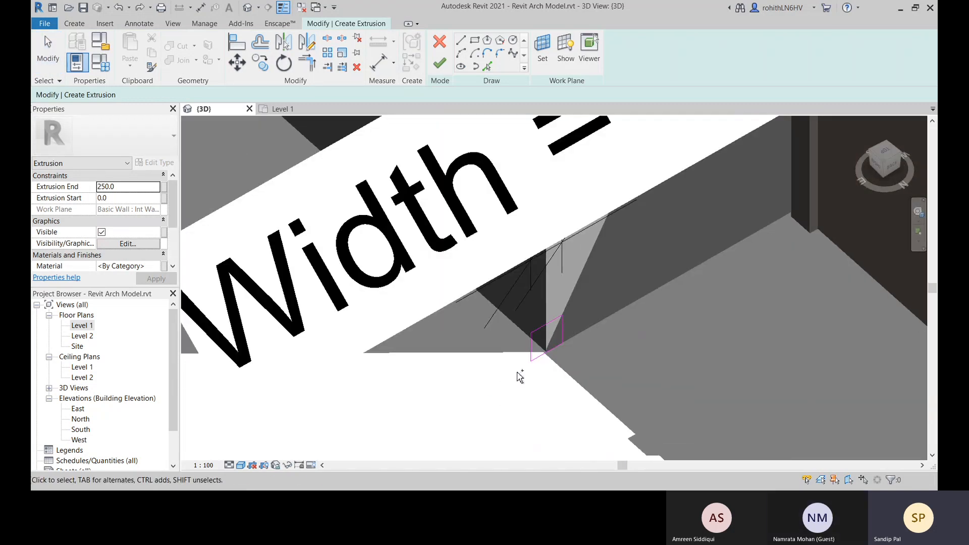
{"action": "key", "text": "ctrl+z"}
{"action": "middle_click_drag", "start_coordinate": [564, 379], "coordinate": [583, 346]}
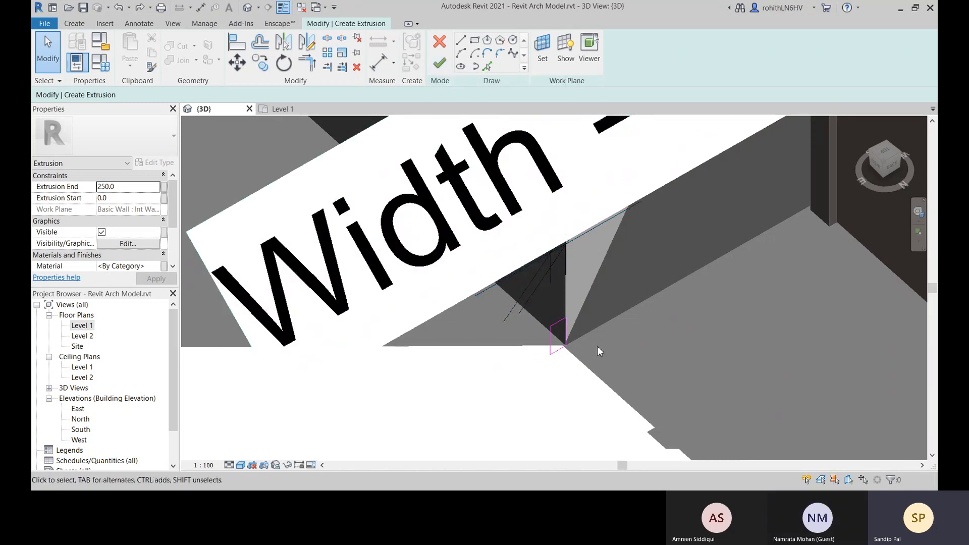
{"action": "middle_click_drag", "start_coordinate": [558, 348], "coordinate": [544, 358]}
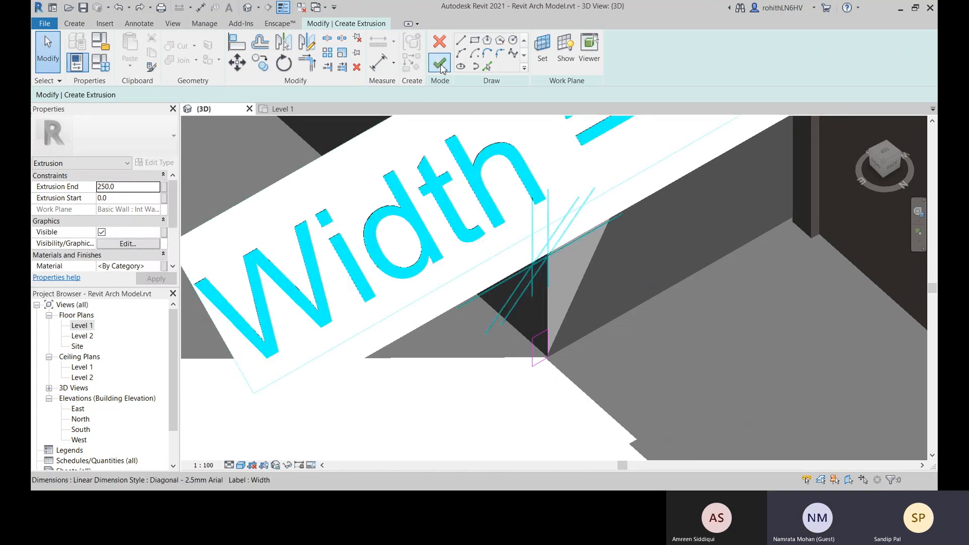
Delete the labelled Width dimension from the skirting profile
{"action": "left_click", "coordinate": [535, 276]}
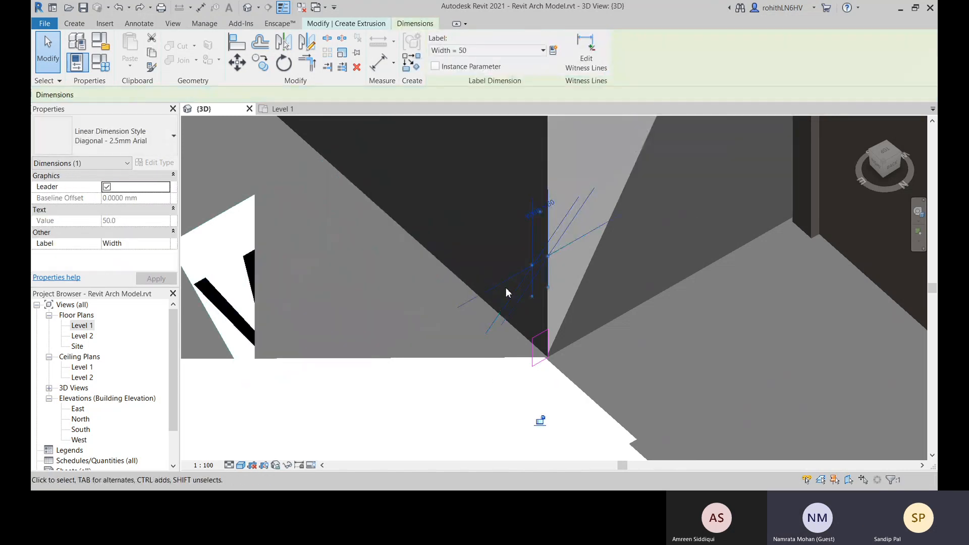
{"action": "key", "text": "Delete"}
{"action": "scroll", "coordinate": [313, 363], "scroll_direction": "down", "scroll_amount": 1}
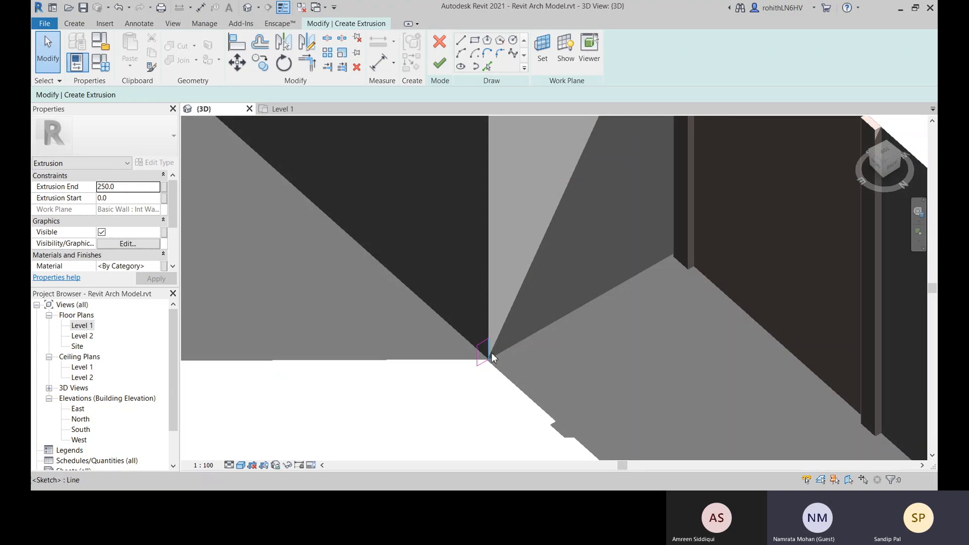
{"action": "scroll", "coordinate": [488, 355], "scroll_direction": "up", "scroll_amount": 2}
{"action": "scroll", "coordinate": [478, 363], "scroll_direction": "up", "scroll_amount": 2}
{"action": "scroll", "coordinate": [479, 362], "scroll_direction": "down", "scroll_amount": 1}
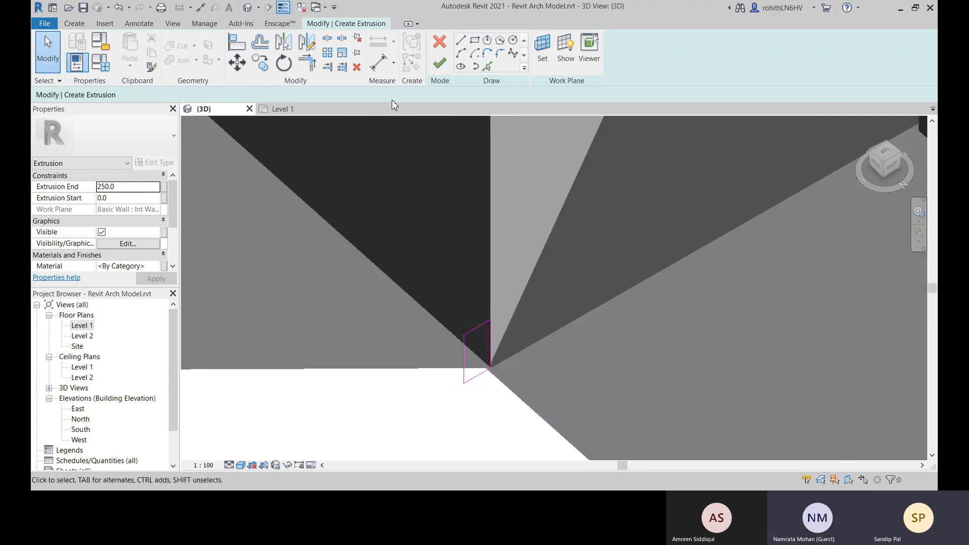
Inspect the profile's outer vertical edge and its wall-side edge by selecting each one, and leave both deselected
{"action": "left_click", "coordinate": [464, 347]}
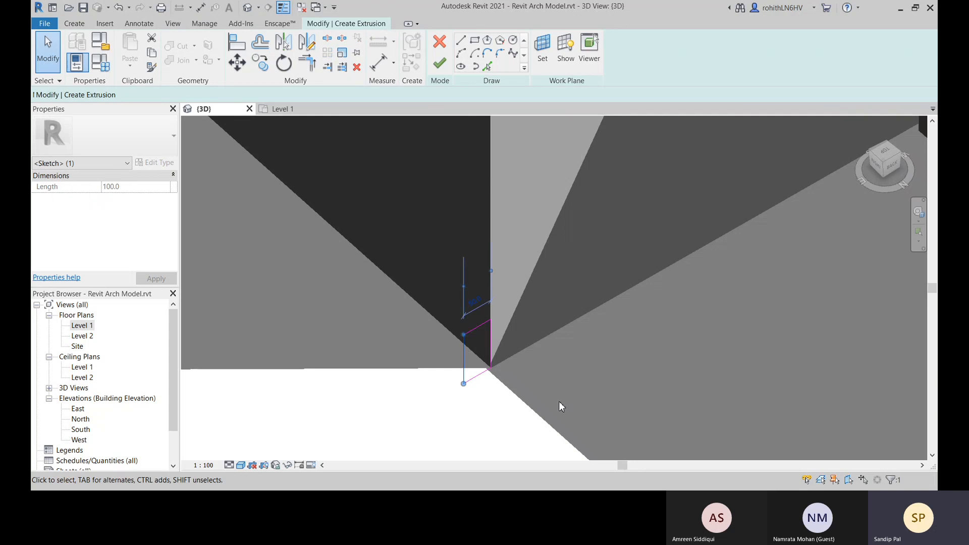
{"action": "scroll", "coordinate": [432, 380], "scroll_direction": "down", "scroll_amount": 2}
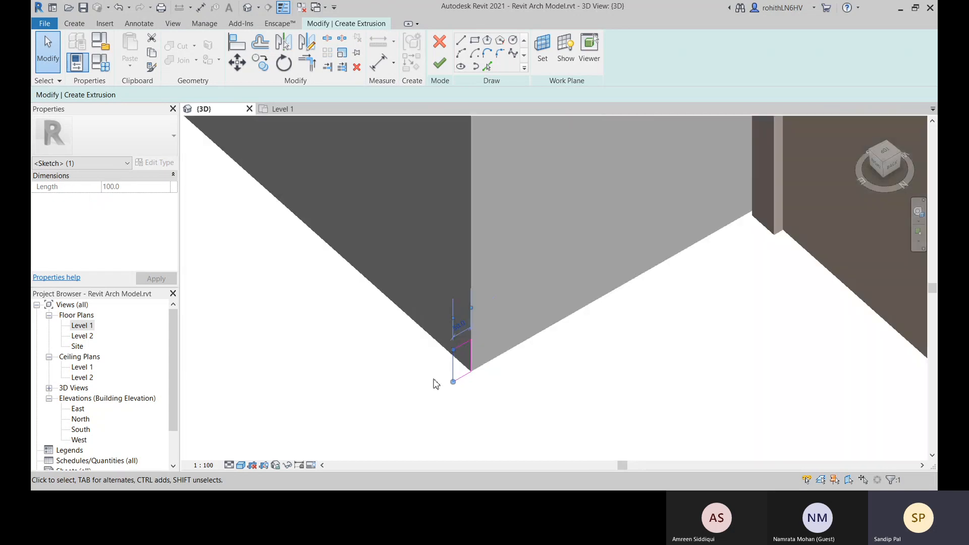
{"action": "middle_click_drag", "start_coordinate": [437, 411], "coordinate": [471, 390]}
{"action": "left_click", "coordinate": [467, 399]}
{"action": "left_click", "coordinate": [504, 346]}
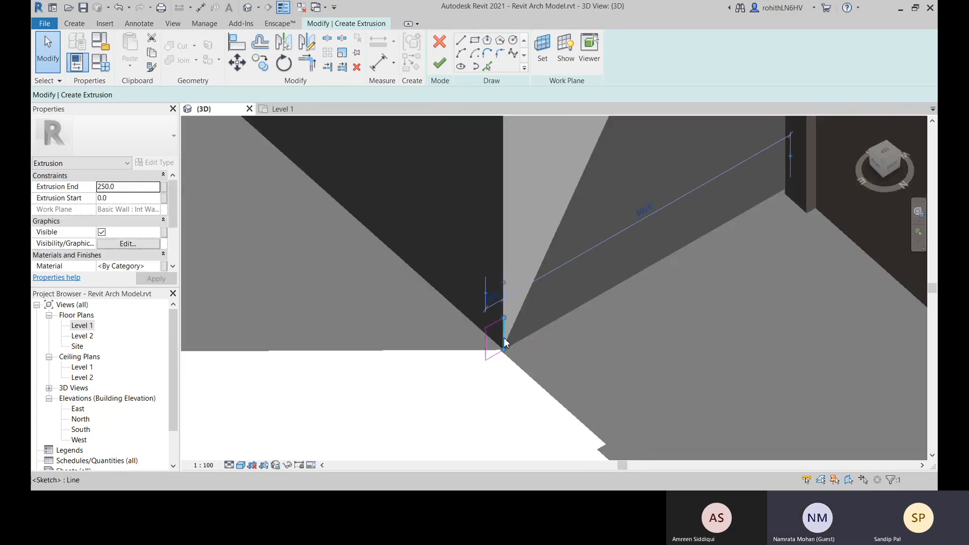
{"action": "key", "text": "Escape"}
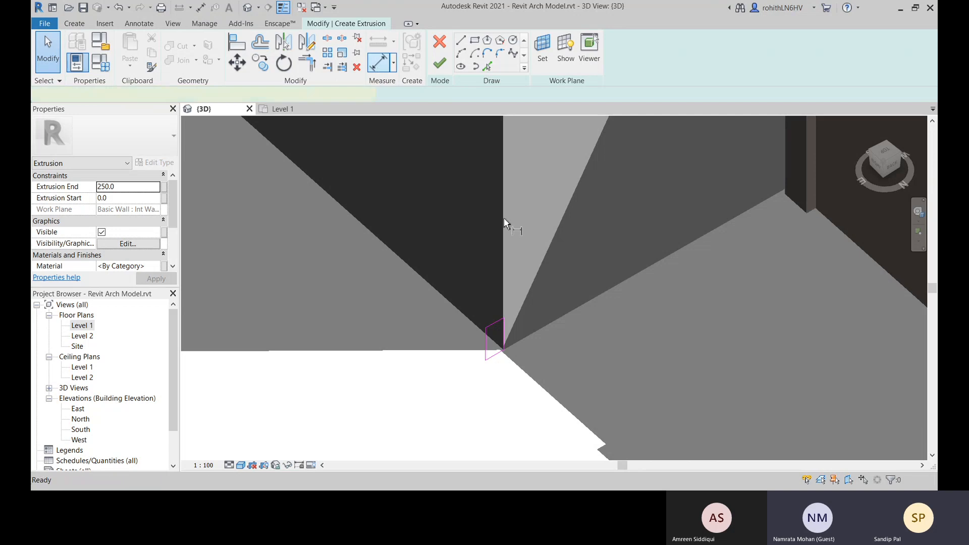
{"action": "key", "text": "d"}
{"action": "key", "text": "i"}
{"action": "left_click", "coordinate": [485, 329]}
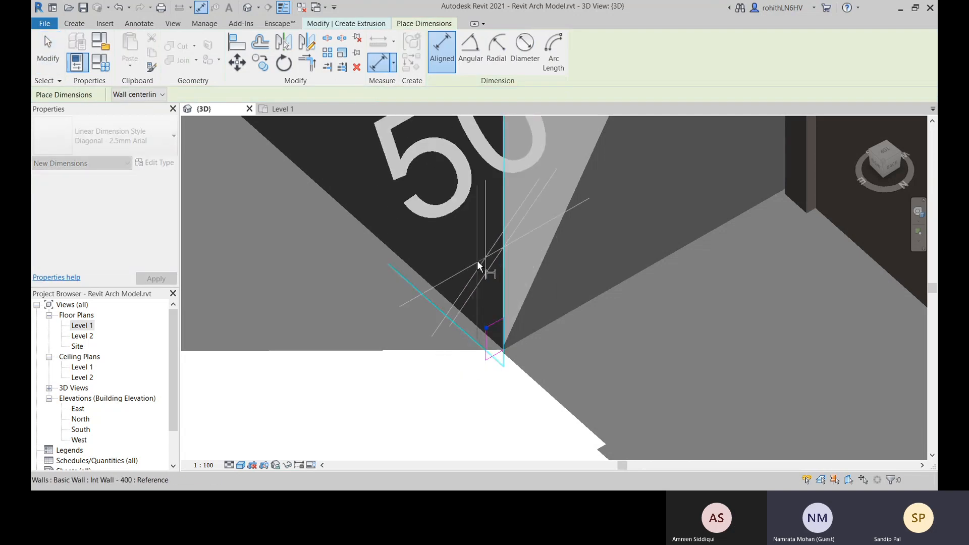
{"action": "key", "text": "Escape"}
{"action": "key", "text": "Escape"}
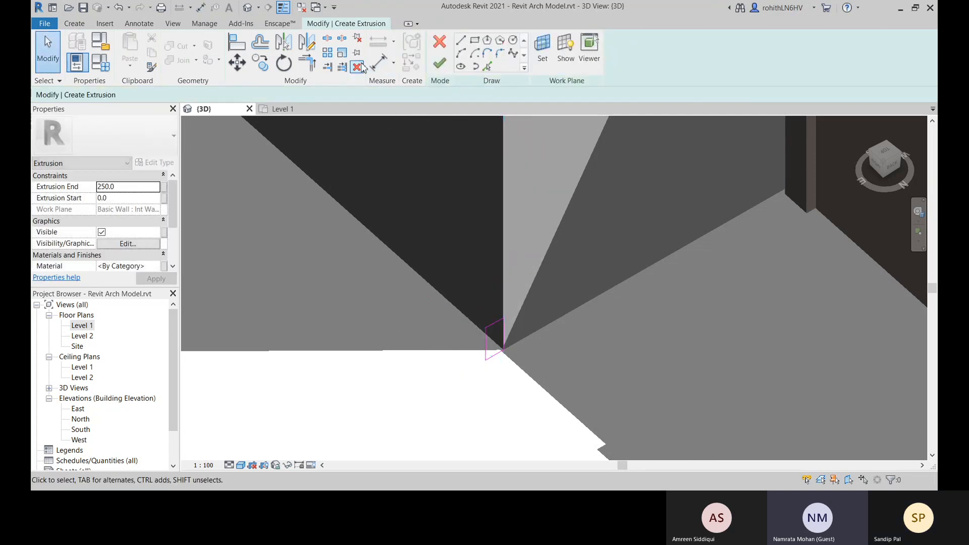
{"action": "key", "text": "d"}
{"action": "key", "text": "i"}
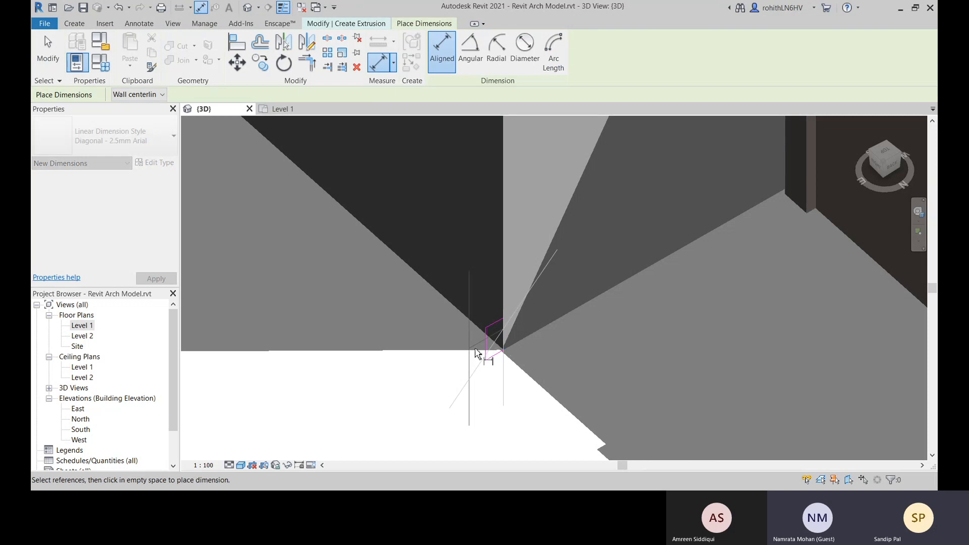
{"action": "key", "text": "Escape"}
{"action": "key", "text": "Escape"}
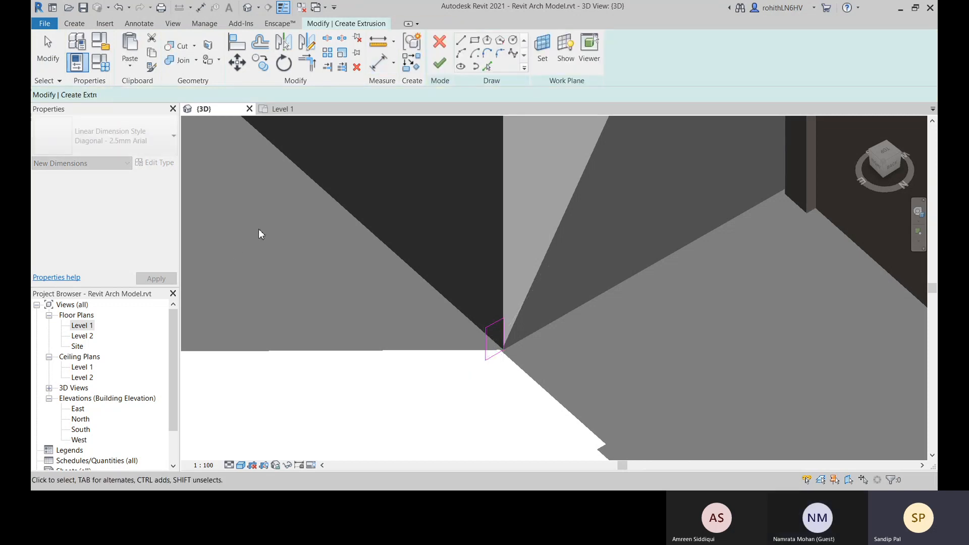
{"action": "key", "text": "a"}
{"action": "key", "text": "l"}
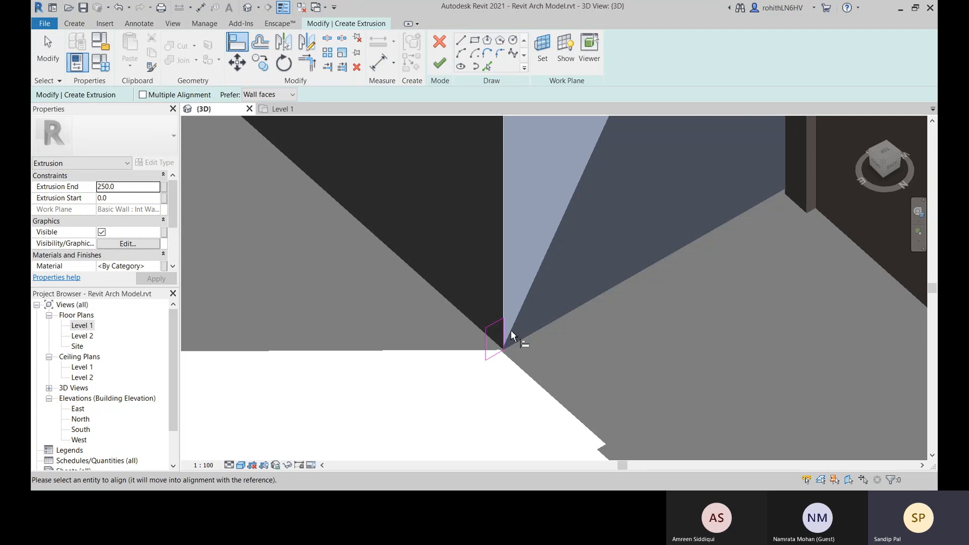
{"action": "scroll", "coordinate": [507, 333], "scroll_direction": "up", "scroll_amount": 2}
{"action": "key", "text": "Escape"}
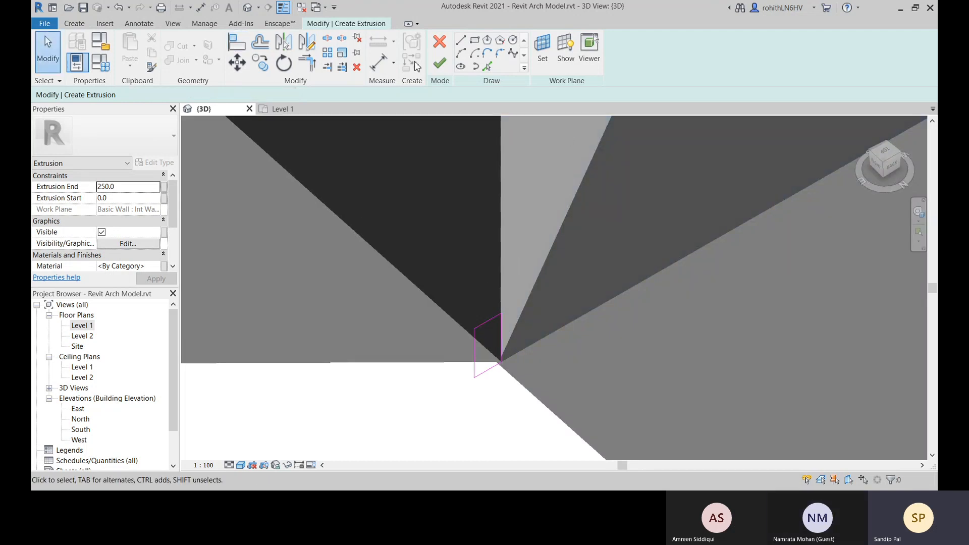
Add an aligned dimension across the profile's width, picking its wall-side vertical edge first and its outer edge second
{"action": "left_click", "coordinate": [380, 61]}
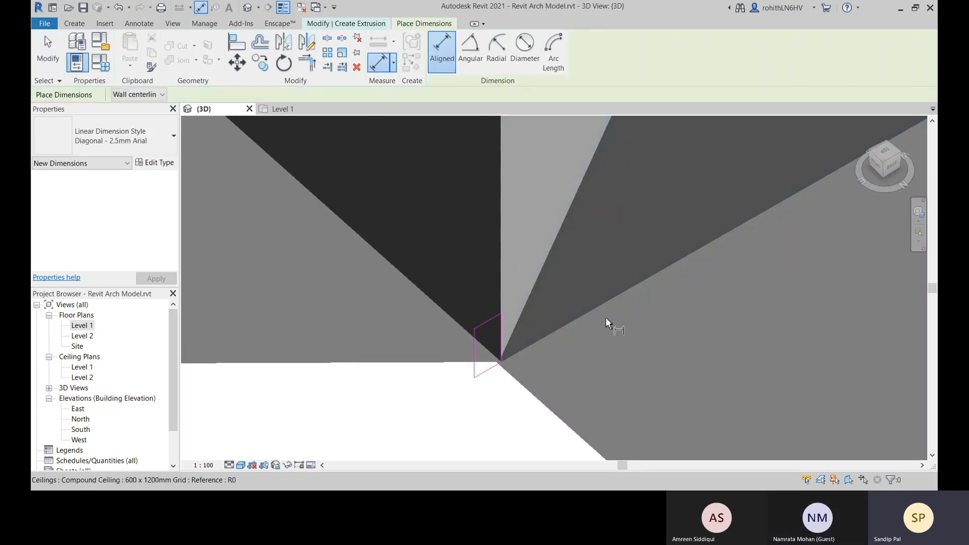
{"action": "left_click", "coordinate": [501, 331]}
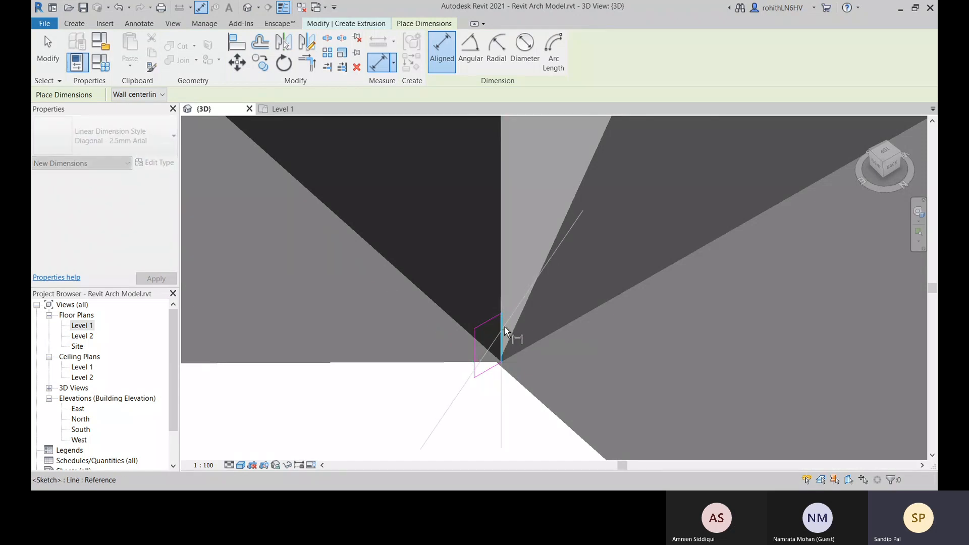
{"action": "left_click", "coordinate": [473, 351]}
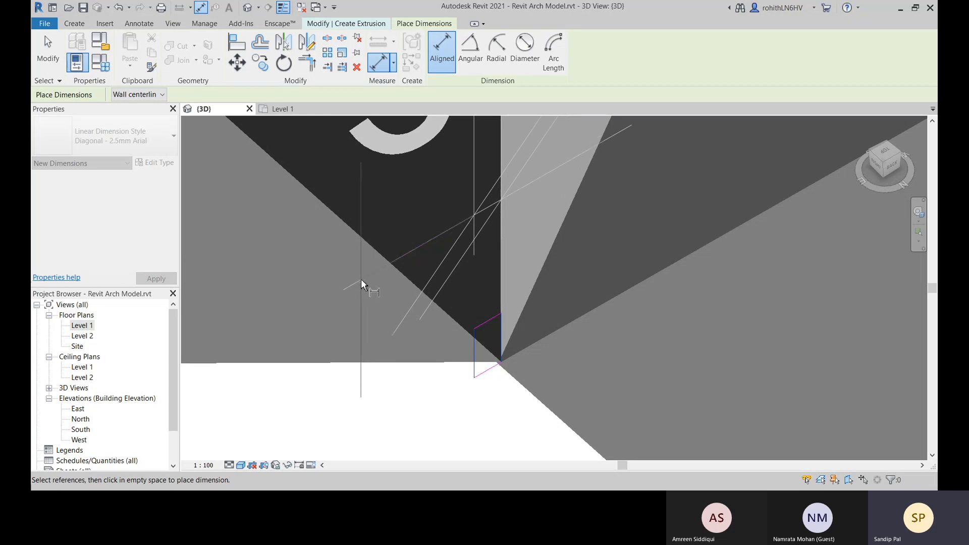
{"action": "left_click", "coordinate": [529, 303]}
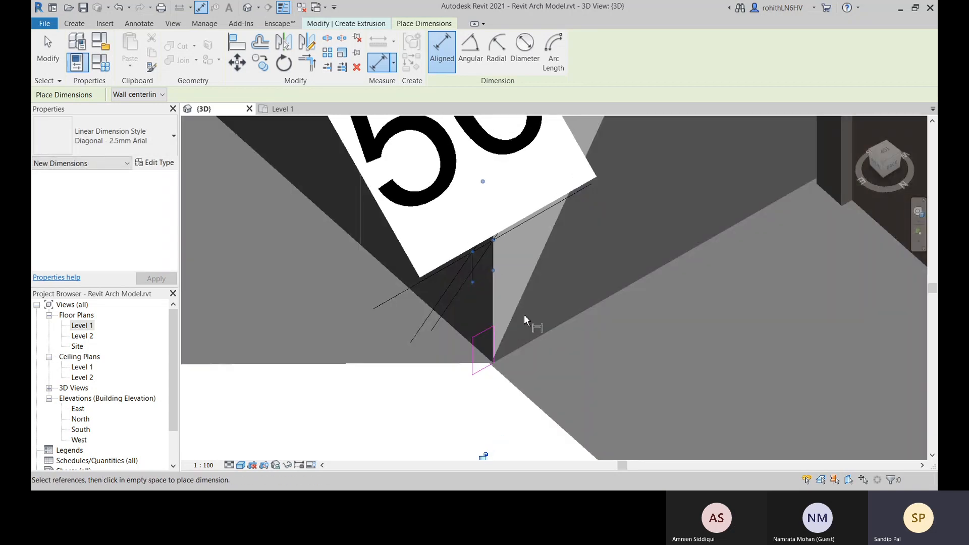
{"action": "key", "text": "Escape"}
{"action": "key", "text": "Escape"}
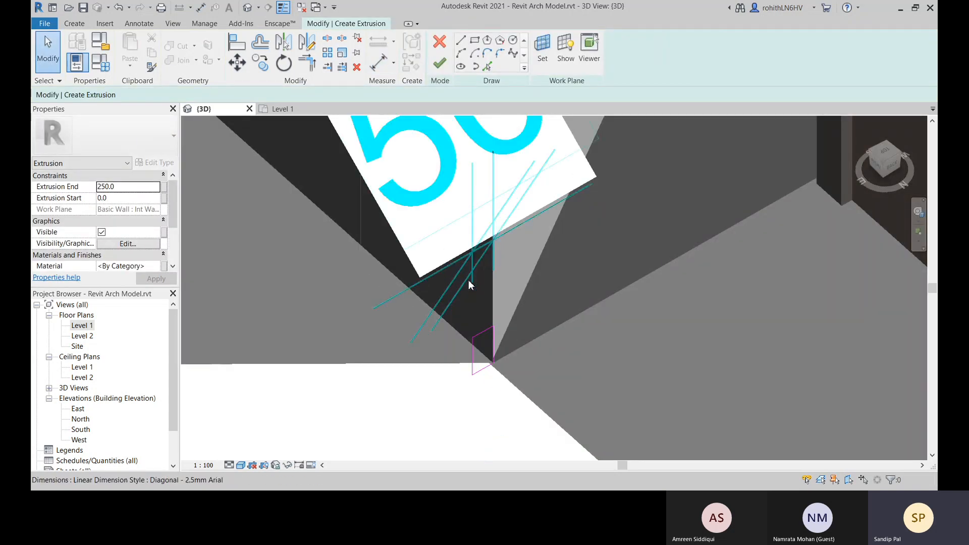
Assign the Width parameter as the label of the profile's new aligned dimension
{"action": "left_click", "coordinate": [469, 283]}
{"action": "left_click", "coordinate": [482, 51]}
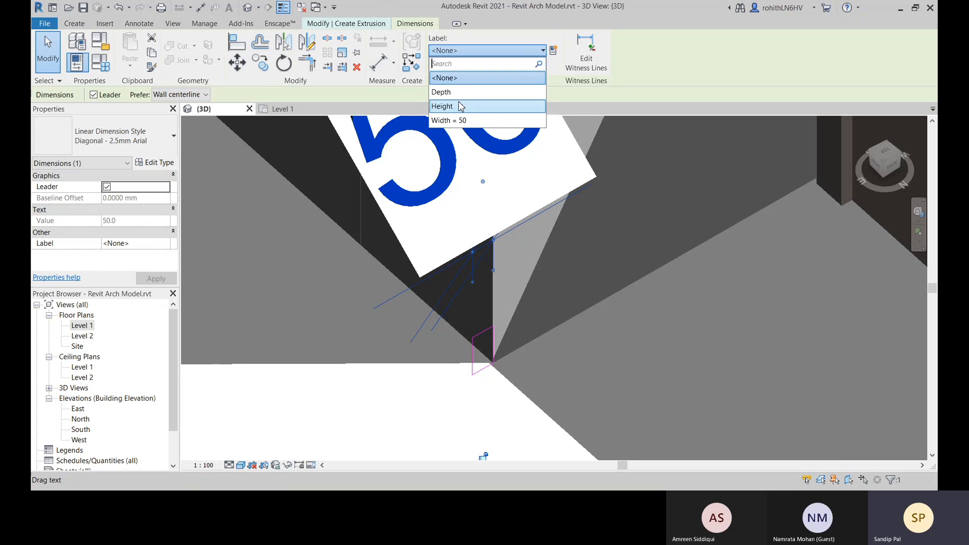
{"action": "left_click", "coordinate": [463, 121]}
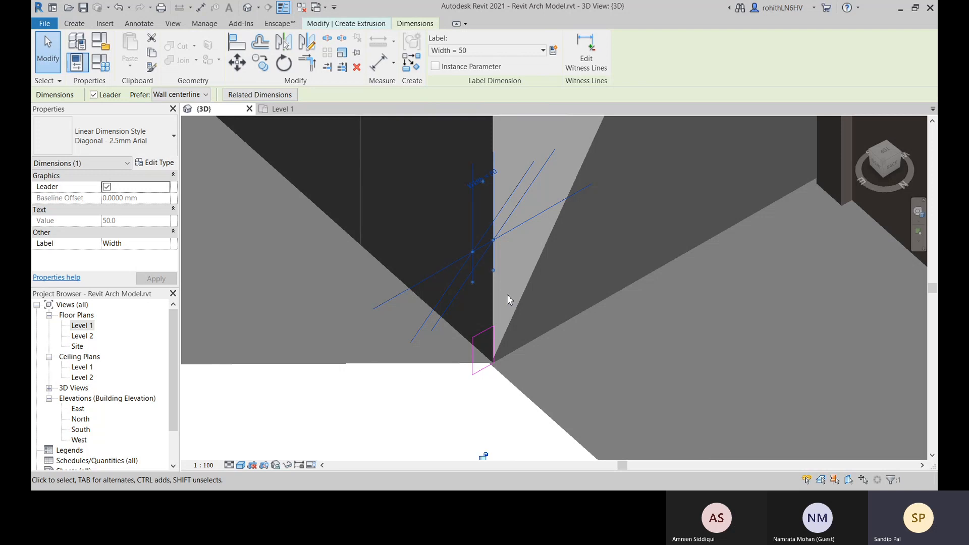
Change the value of the relabelled Width dimension across the profile to 100 mm
{"action": "left_click", "coordinate": [494, 174]}
{"action": "key", "text": "BackSpace"}
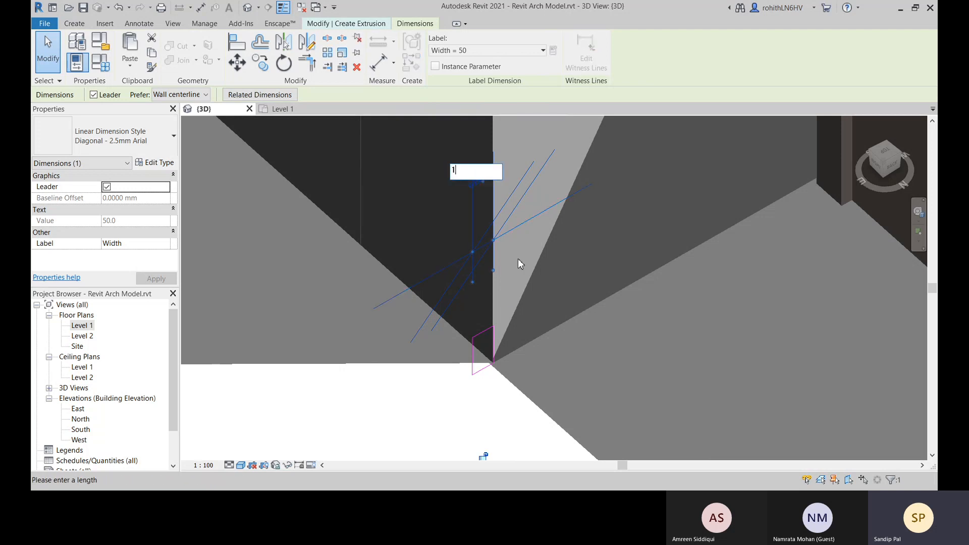
{"action": "type", "text": "100"}
{"action": "key", "text": "Return"}
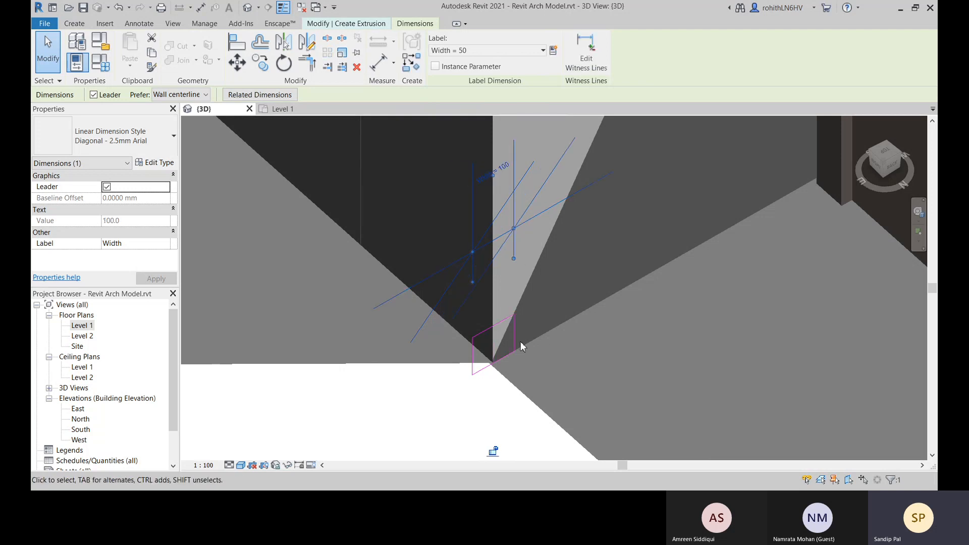
Undo the 100 mm width change and the Width label on the profile's dimension
{"action": "middle_click_drag", "start_coordinate": [507, 415], "coordinate": [511, 407]}
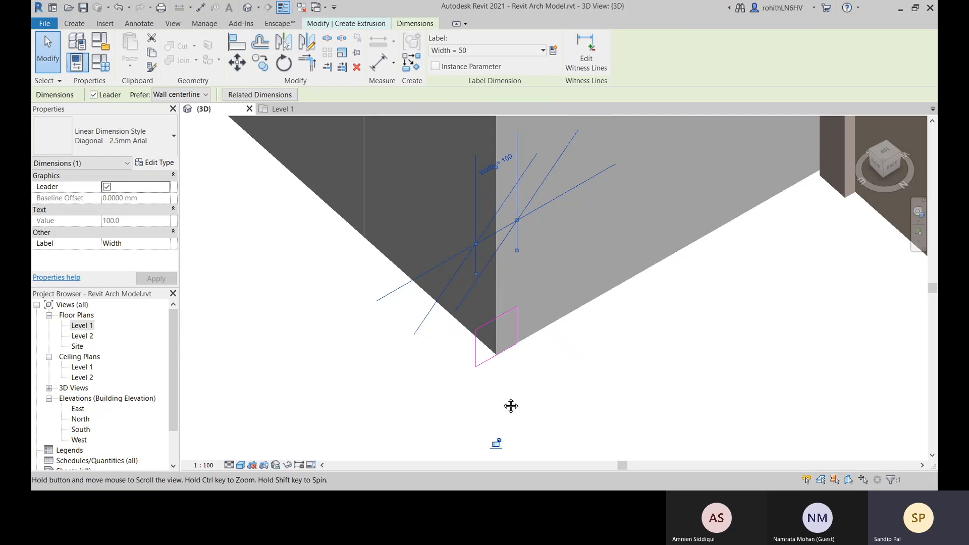
{"action": "key", "text": "ctrl+z"}
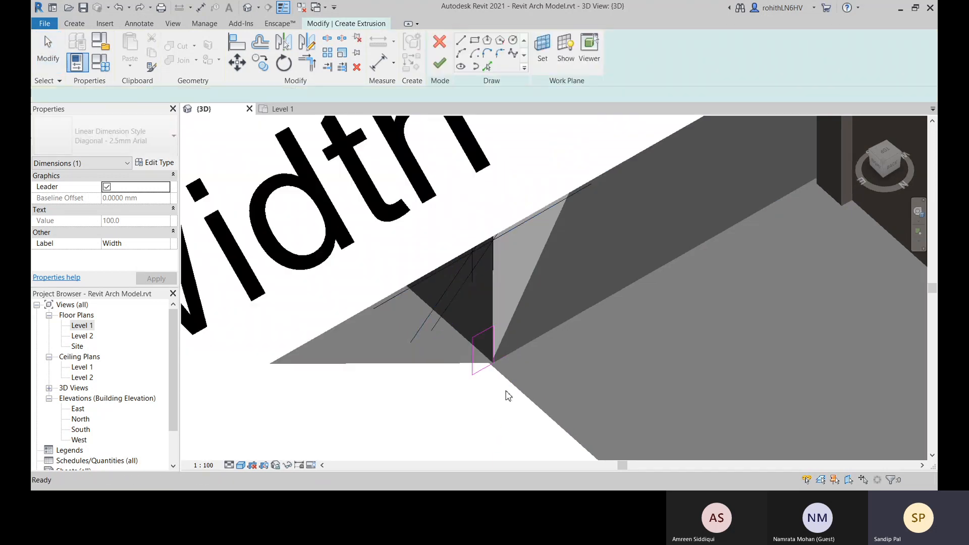
{"action": "scroll", "coordinate": [503, 383], "scroll_direction": "up", "scroll_amount": 3}
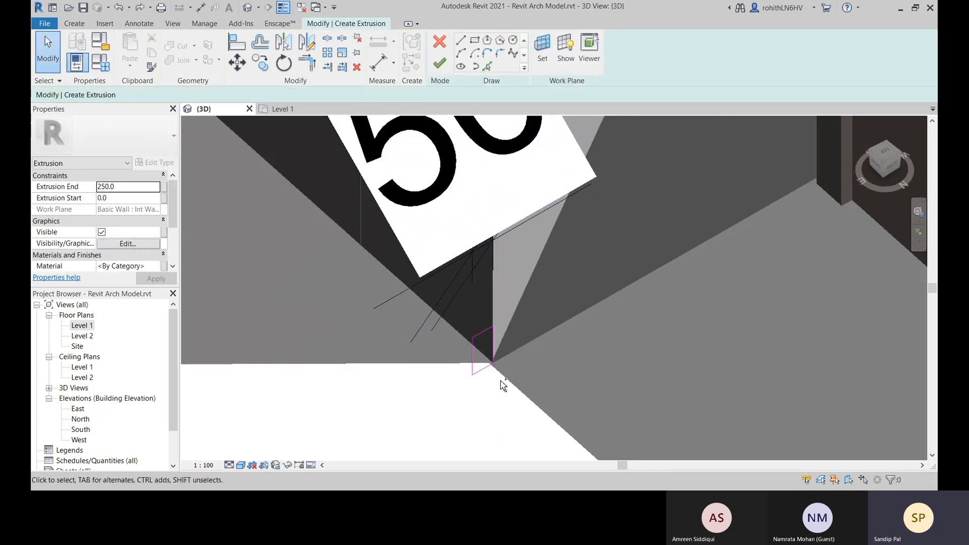
Try to redraw the profile's outer vertical edge with a line between its upper and lower endpoints
{"action": "middle_click_drag", "start_coordinate": [484, 356], "coordinate": [482, 332]}
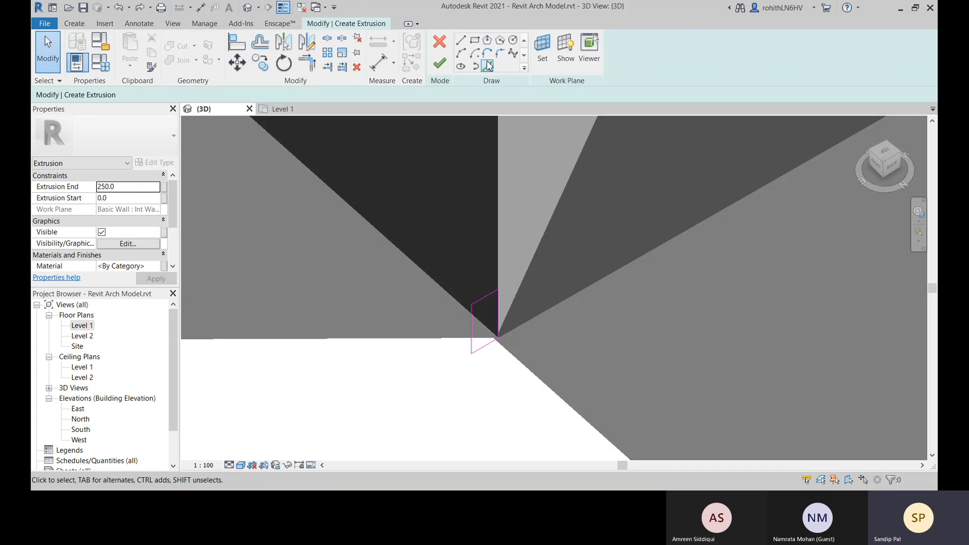
{"action": "left_click", "coordinate": [461, 42]}
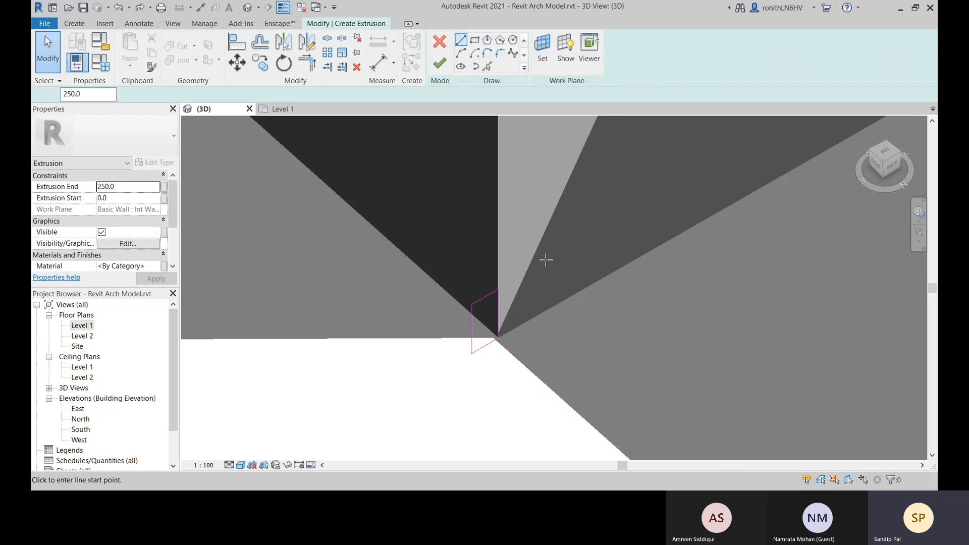
{"action": "left_click", "coordinate": [471, 305]}
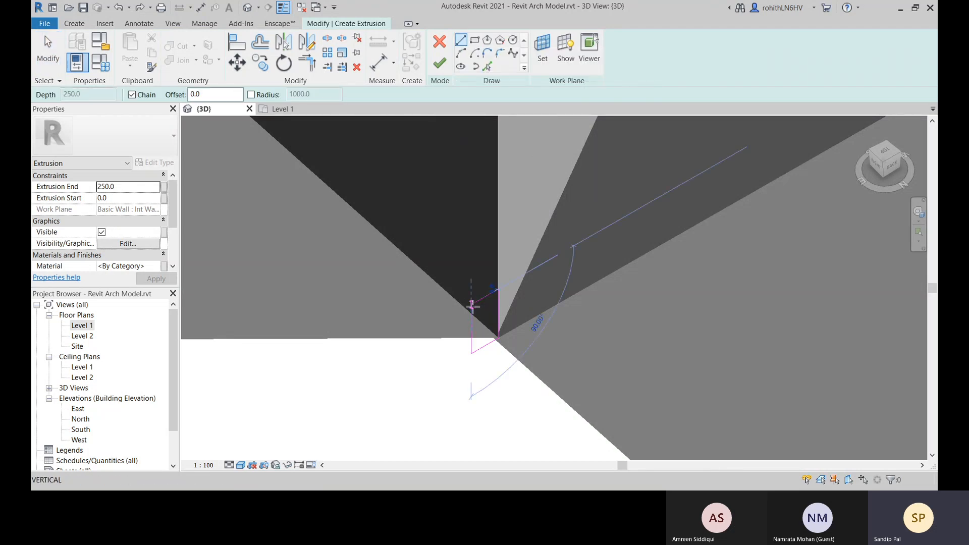
{"action": "left_click", "coordinate": [472, 349]}
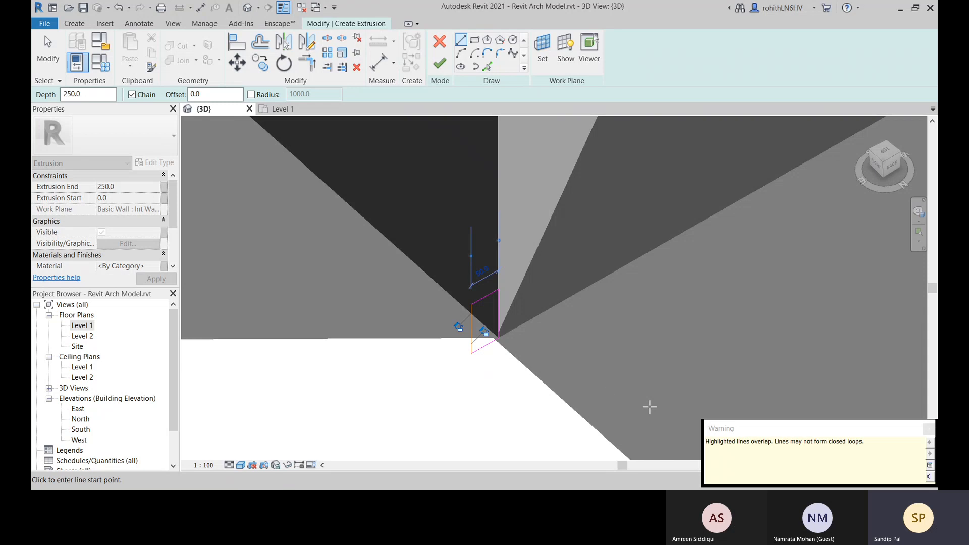
{"action": "key", "text": "Escape"}
{"action": "key", "text": "Escape"}
Delete the profile's upper, lower and wall-side edges, keeping its outer vertical edge
{"action": "left_click", "coordinate": [482, 300]}
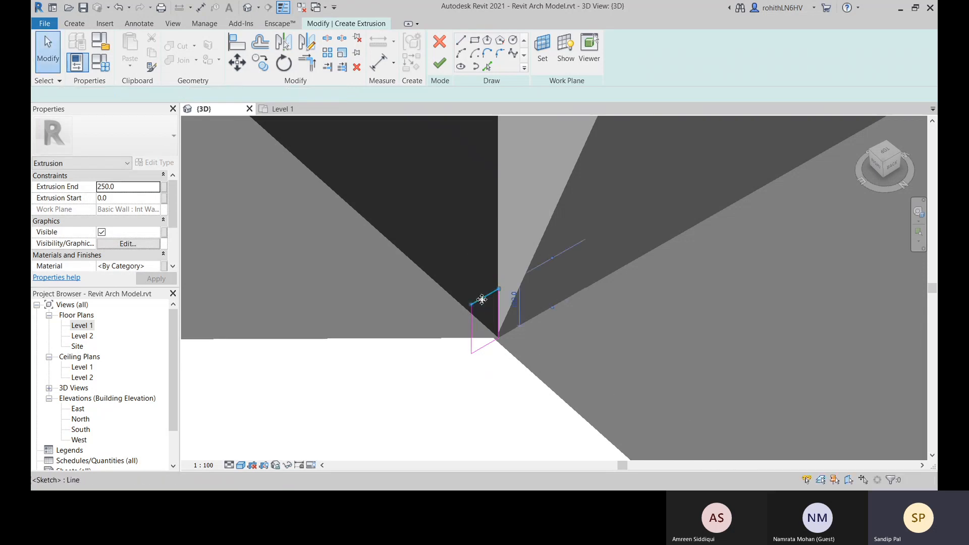
{"action": "key", "text": "Delete"}
{"action": "left_click", "coordinate": [499, 315]}
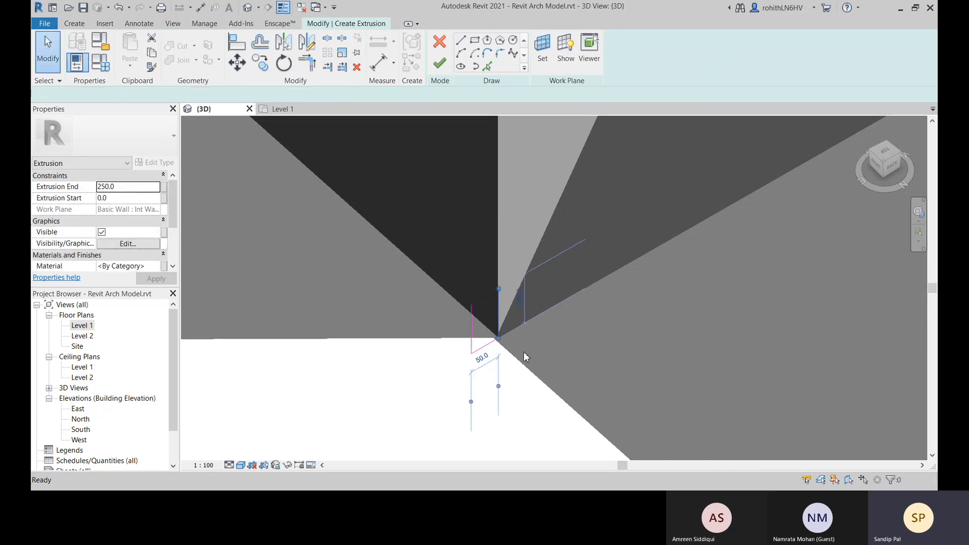
{"action": "key", "text": "Delete"}
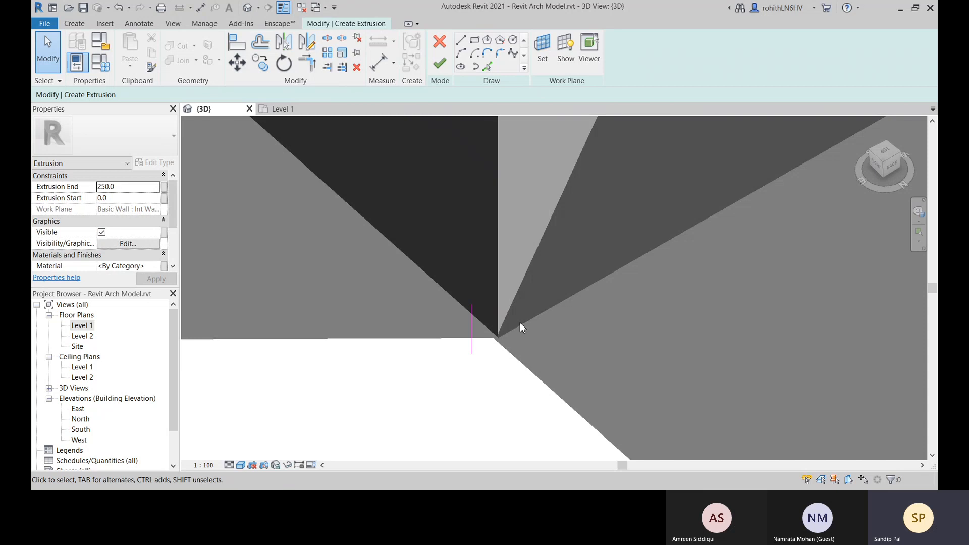
{"action": "left_click", "coordinate": [473, 334]}
{"action": "key", "text": "Escape"}
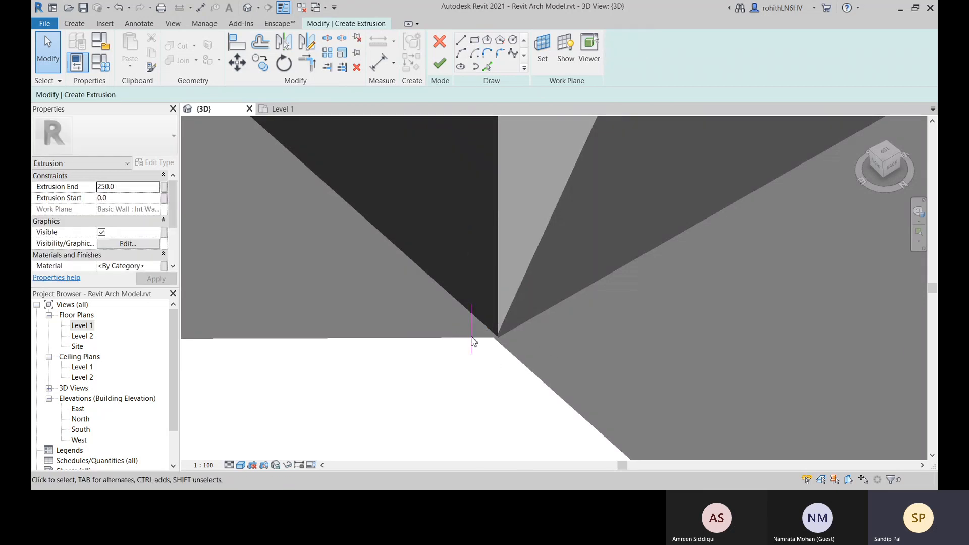
Sketch a line about 60 mm long running outward from the upper end of the remaining vertical edge
{"action": "left_click", "coordinate": [461, 41]}
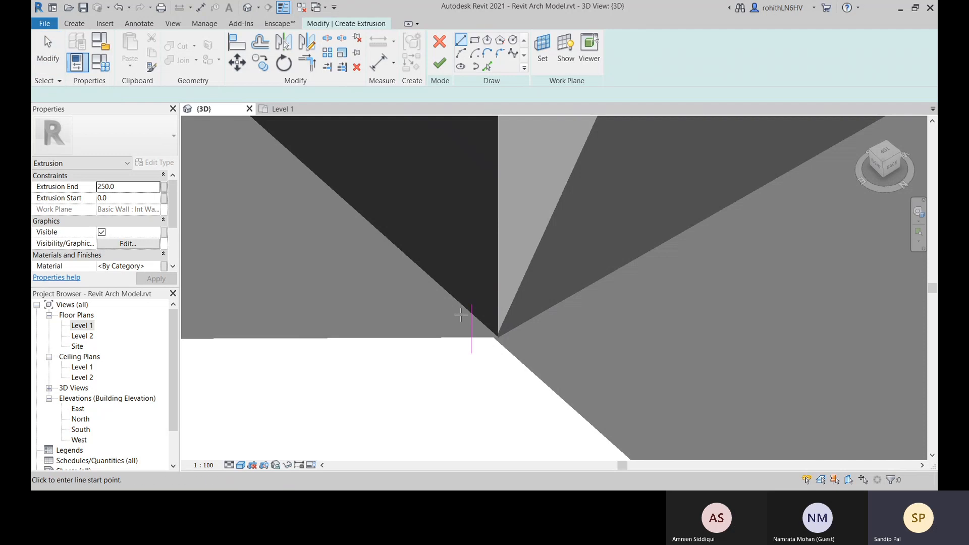
{"action": "left_click", "coordinate": [471, 304]}
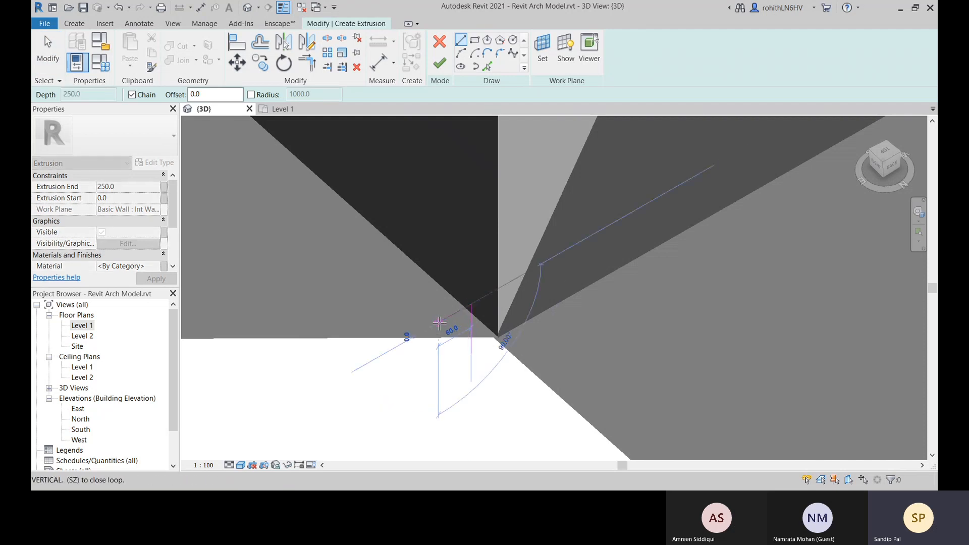
{"action": "key", "text": "Escape"}
{"action": "key", "text": "Escape"}
Replace the leftover vertical edge and the stray line beside it with a rectangle 50 mm wide and 100 mm high at the wall corner
{"action": "left_click", "coordinate": [471, 321]}
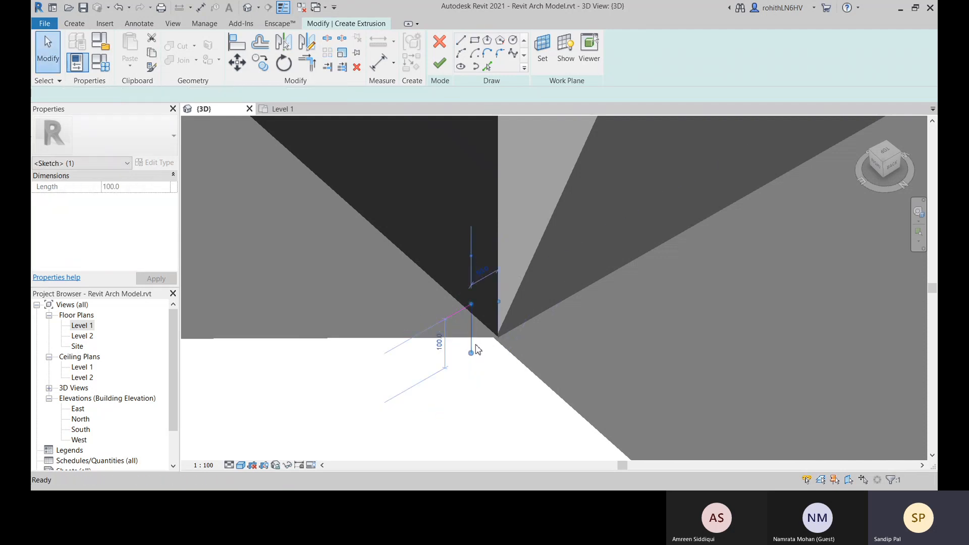
{"action": "key", "text": "Delete"}
{"action": "left_click", "coordinate": [474, 43]}
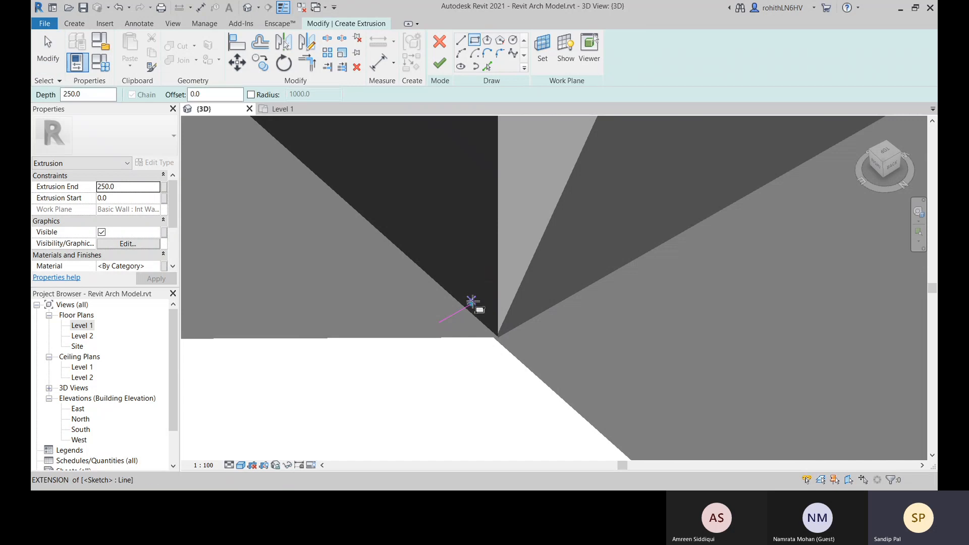
{"action": "left_click", "coordinate": [471, 304]}
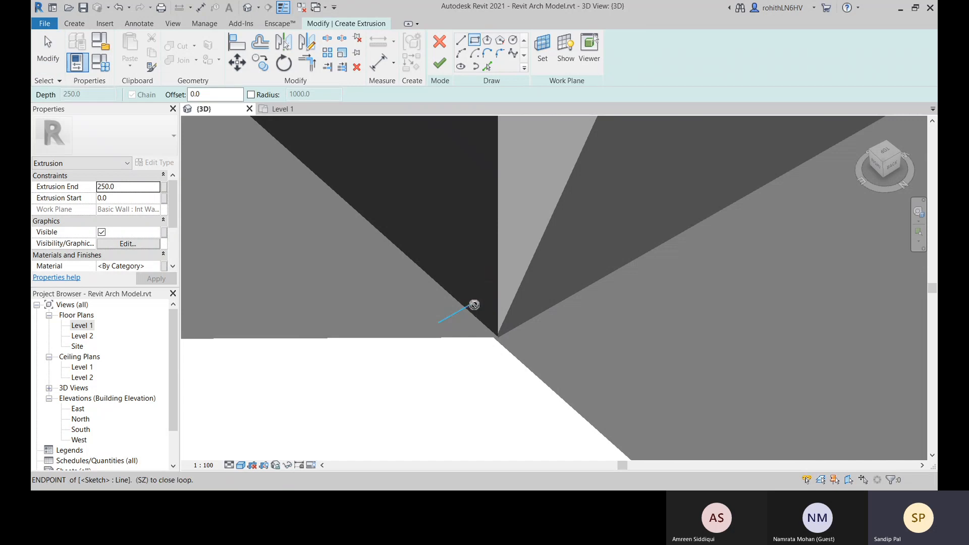
{"action": "left_click", "coordinate": [499, 336]}
{"action": "key", "text": "Escape"}
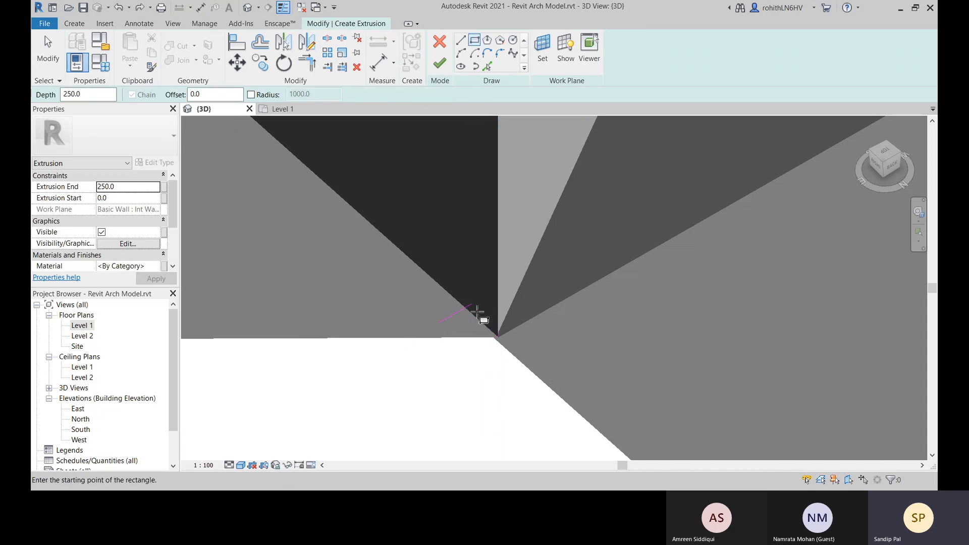
{"action": "left_click", "coordinate": [472, 305]}
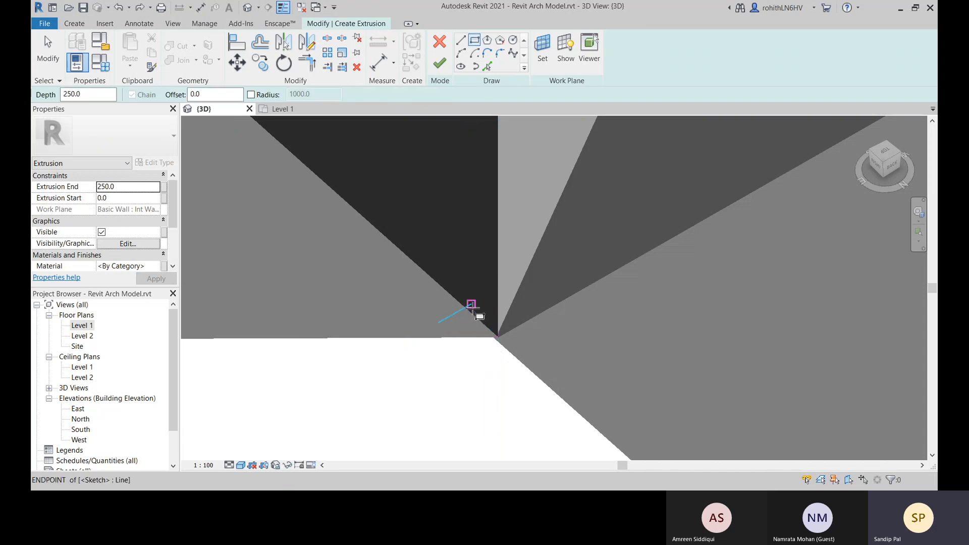
{"action": "left_click", "coordinate": [498, 336]}
{"action": "key", "text": "Escape"}
{"action": "key", "text": "Escape"}
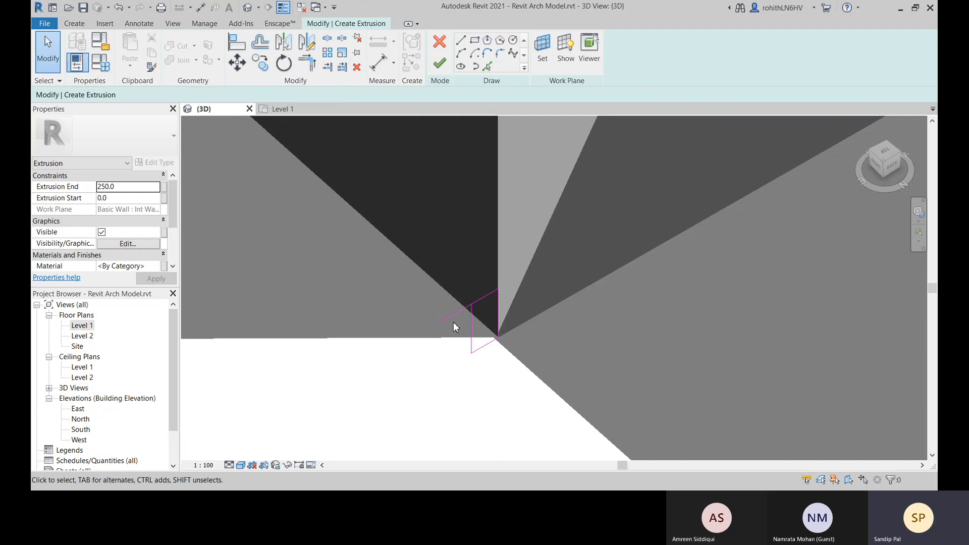
{"action": "left_click", "coordinate": [455, 315]}
{"action": "key", "text": "Delete"}
Add an aligned dimension across the new rectangle's width, from its wall-side vertical edge to its outer edge
{"action": "left_click", "coordinate": [378, 62]}
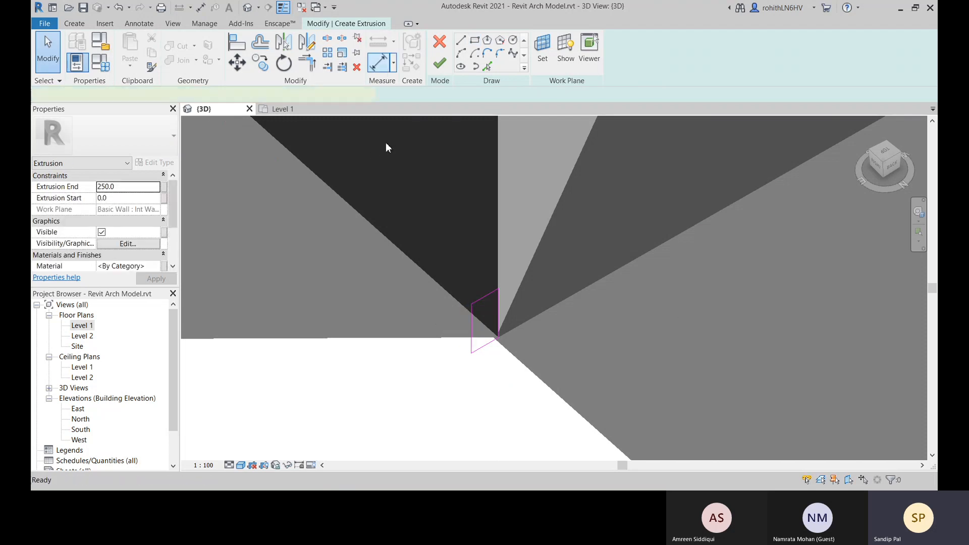
{"action": "left_click", "coordinate": [465, 348]}
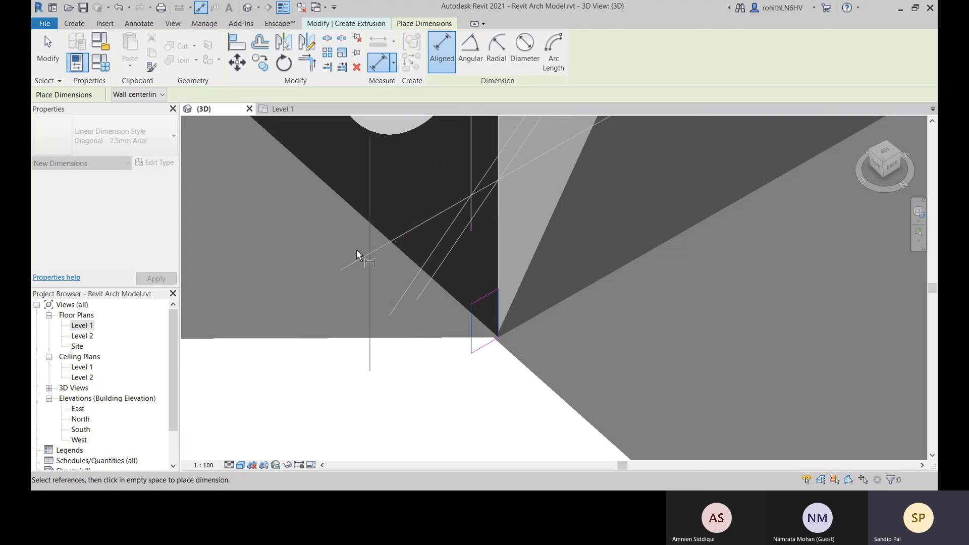
{"action": "left_click", "coordinate": [233, 278]}
{"action": "scroll", "coordinate": [413, 340], "scroll_direction": "down", "scroll_amount": 1}
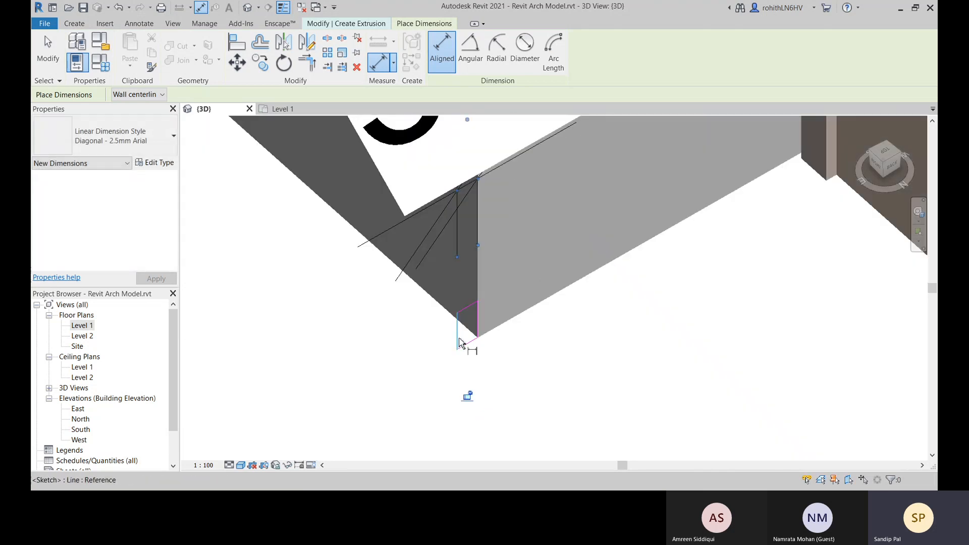
{"action": "key", "text": "Escape"}
Label the rectangle's aligned width dimension with the Width parameter
{"action": "left_click", "coordinate": [456, 243]}
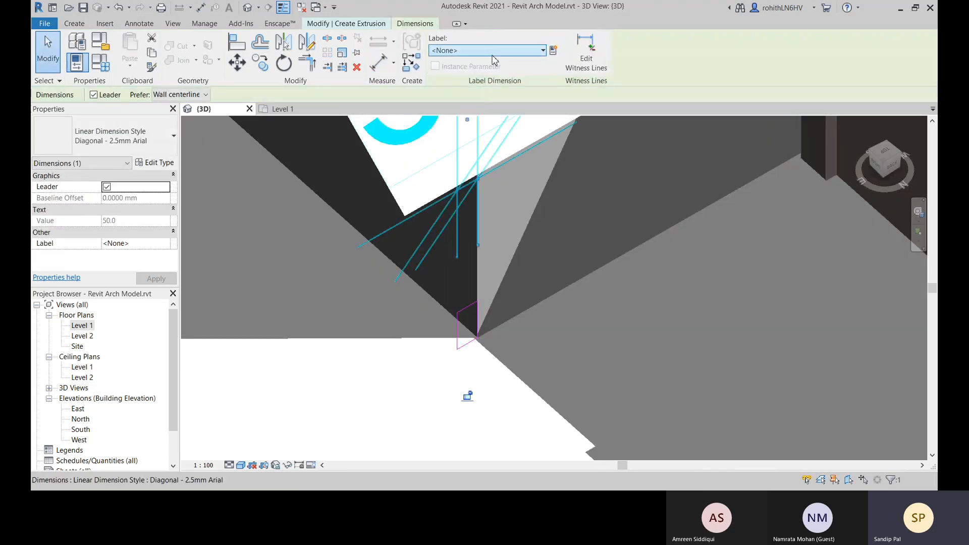
{"action": "left_click", "coordinate": [492, 53]}
{"action": "left_click", "coordinate": [467, 119]}
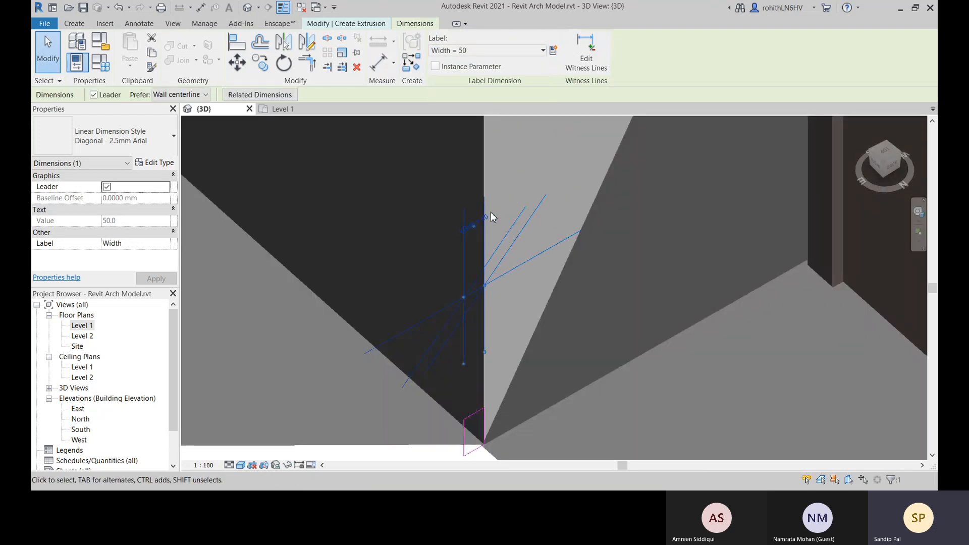
Set the labelled Width dimension across the rectangle to 100 mm
{"action": "left_click", "coordinate": [486, 218]}
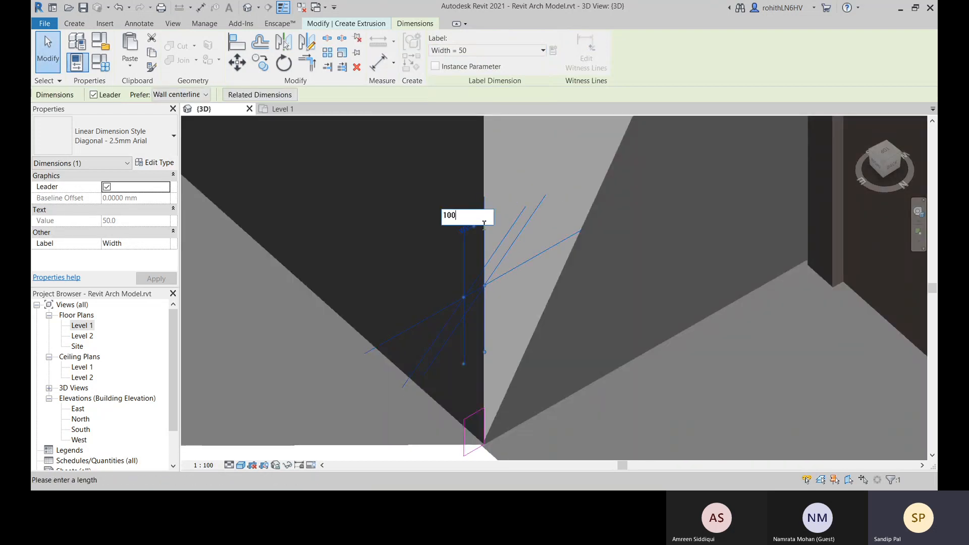
{"action": "type", "text": "100"}
{"action": "key", "text": "Return"}
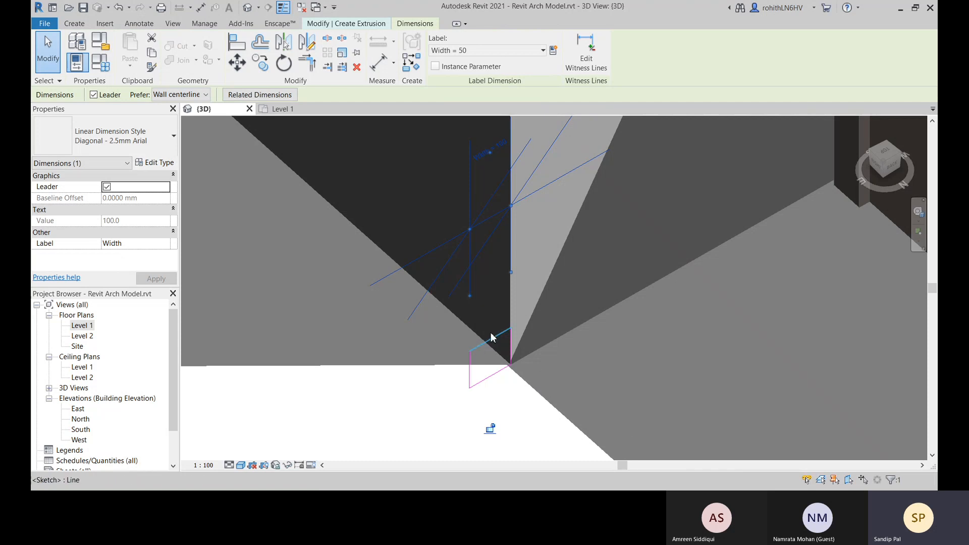
{"action": "middle_click_drag", "start_coordinate": [499, 322], "coordinate": [505, 301]}
{"action": "scroll", "coordinate": [549, 333], "scroll_direction": "down", "scroll_amount": 1}
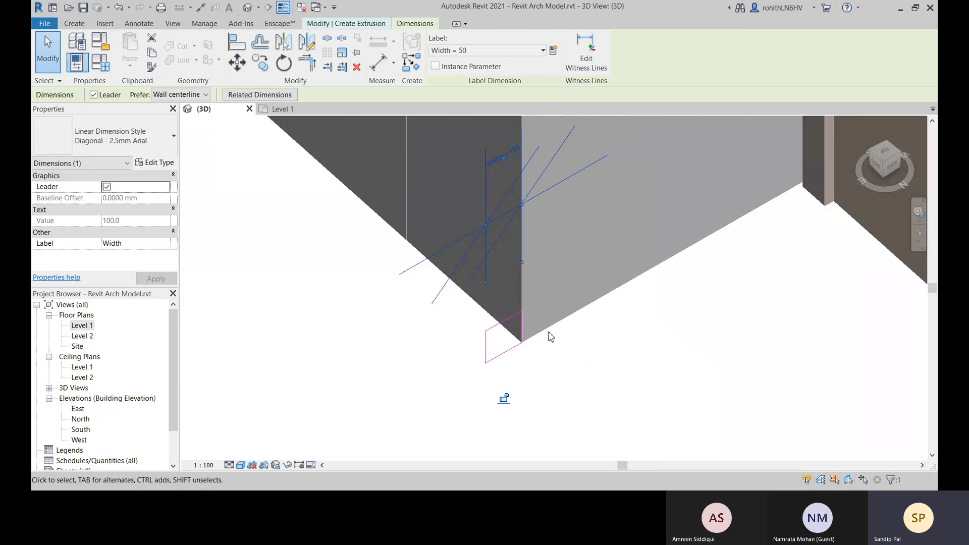
{"action": "middle_click_drag", "start_coordinate": [548, 333], "coordinate": [546, 343]}
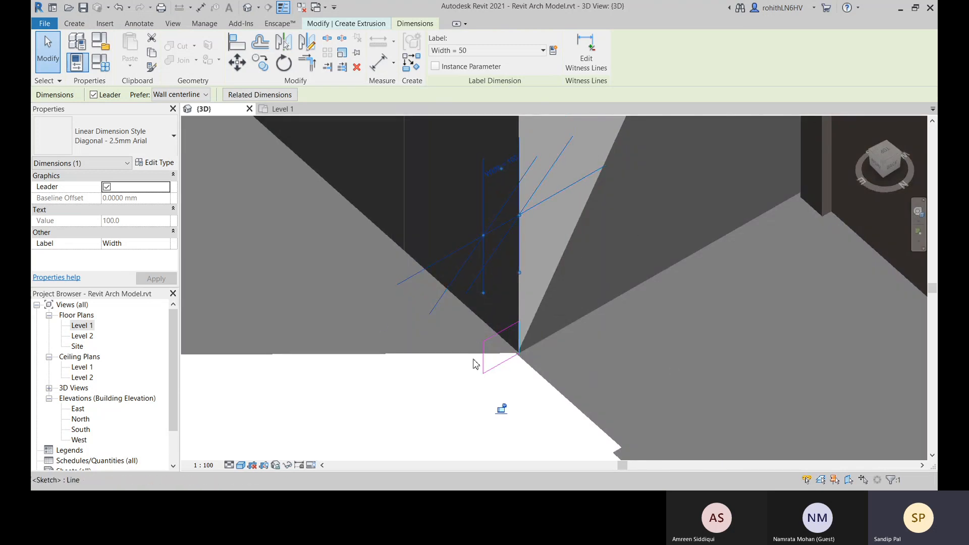
Delete the labelled width dimension and add a new aligned one, picking the profile's outer vertical edge first and its wall-side edge second
{"action": "left_click", "coordinate": [485, 314]}
{"action": "middle_click_drag", "start_coordinate": [554, 342], "coordinate": [557, 363]}
{"action": "key", "text": "d"}
{"action": "key", "text": "i"}
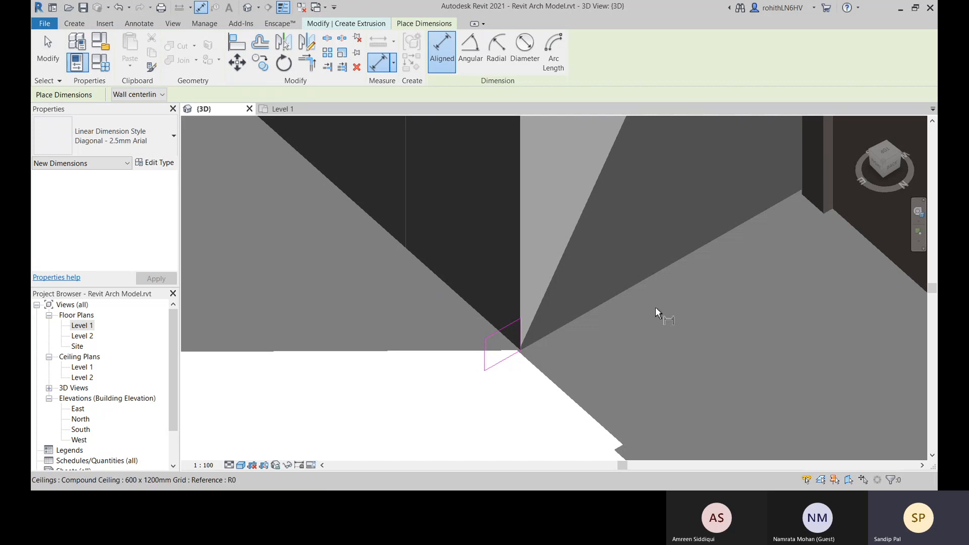
{"action": "middle_click_drag", "start_coordinate": [582, 333], "coordinate": [664, 193], "text": "shift"}
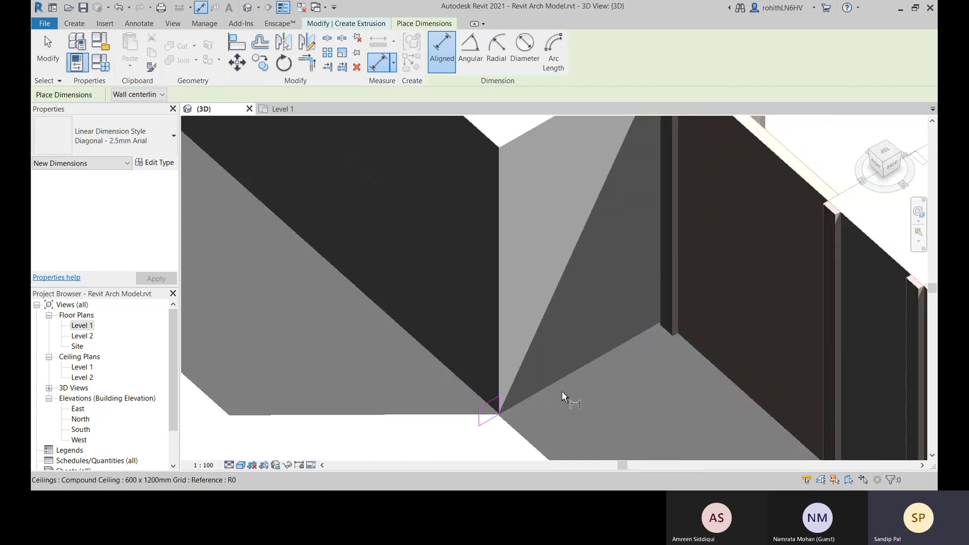
{"action": "middle_click_drag", "start_coordinate": [440, 420], "coordinate": [440, 409]}
{"action": "scroll", "coordinate": [487, 402], "scroll_direction": "up", "scroll_amount": 5}
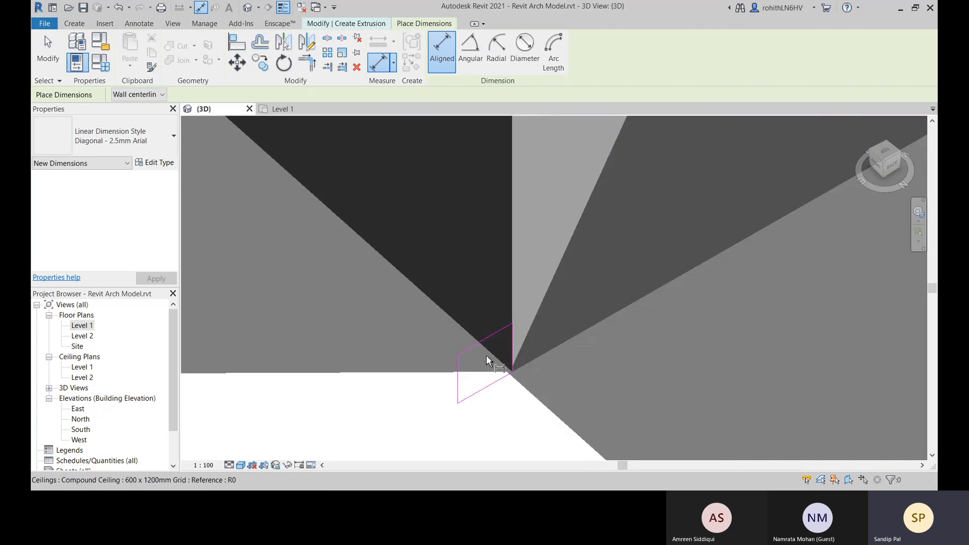
{"action": "left_click", "coordinate": [456, 377]}
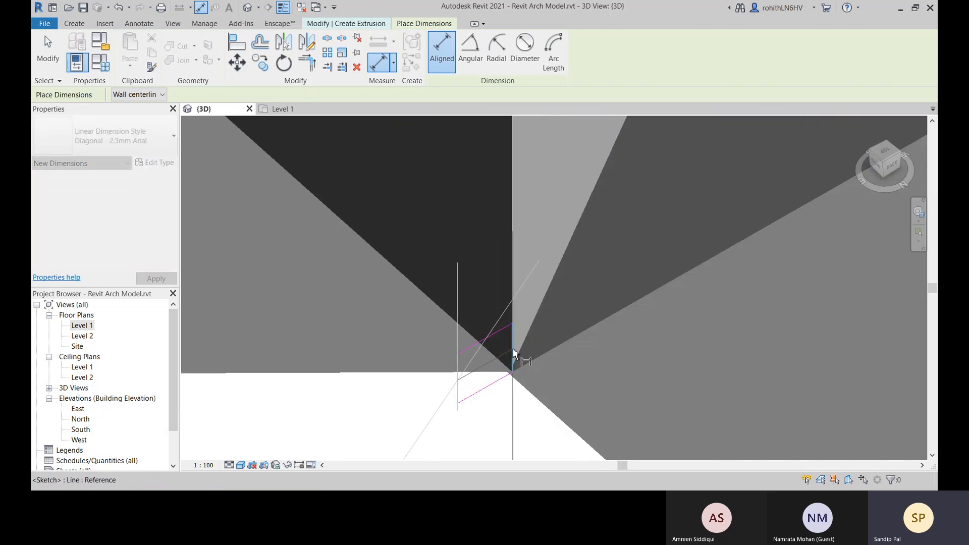
{"action": "left_click", "coordinate": [667, 180]}
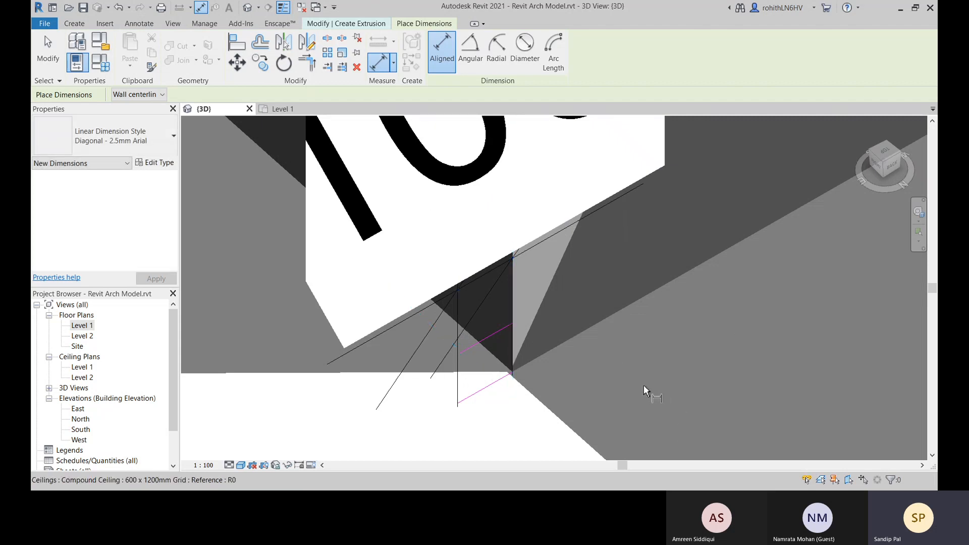
{"action": "key", "text": "Escape"}
{"action": "key", "text": "Escape"}
Assign the Width parameter as the label of the newly placed dimension between the outer and wall-side edges
{"action": "left_click", "coordinate": [461, 320]}
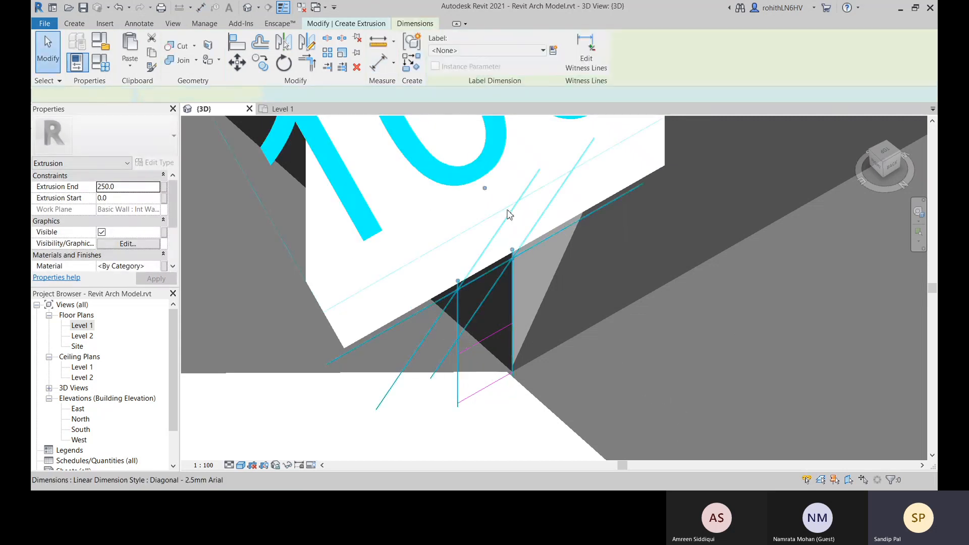
{"action": "left_click", "coordinate": [497, 51]}
{"action": "left_click", "coordinate": [490, 122]}
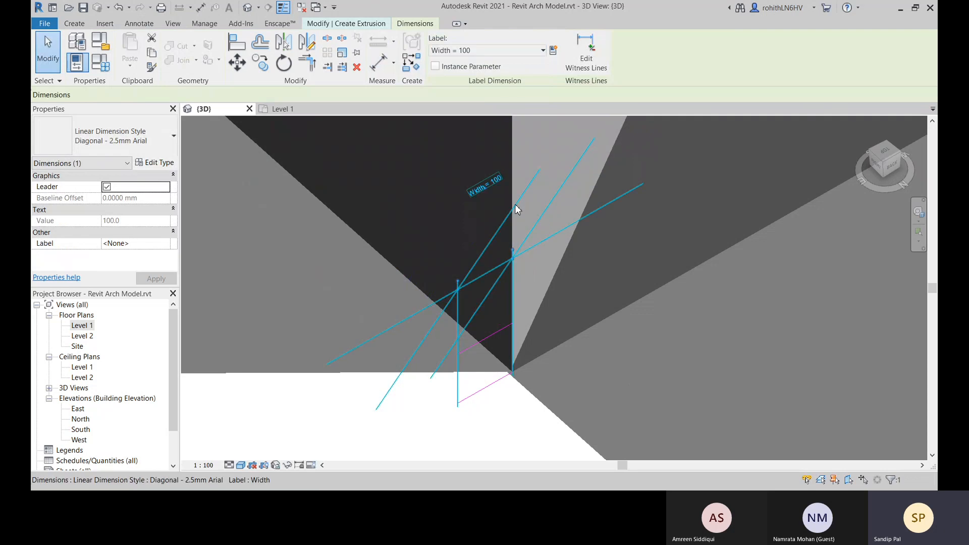
Change the labelled Width dimension across the profile to 50 mm
{"action": "left_click", "coordinate": [496, 184]}
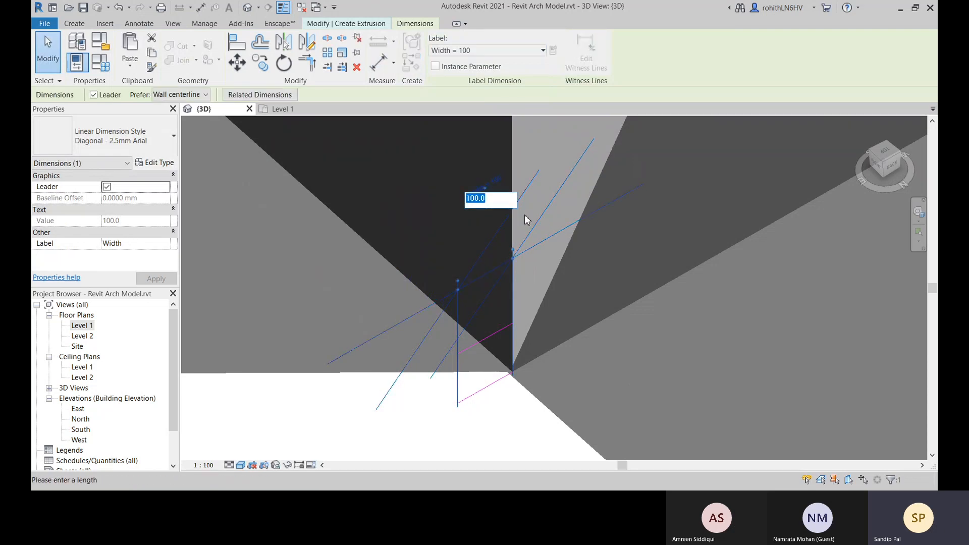
{"action": "type", "text": "50"}
{"action": "key", "text": "Return"}
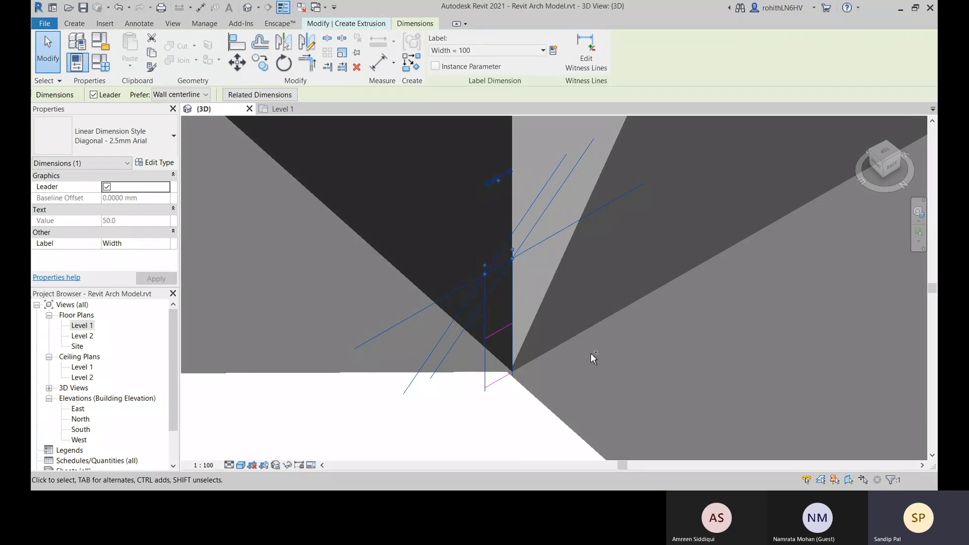
{"action": "key", "text": "Escape"}
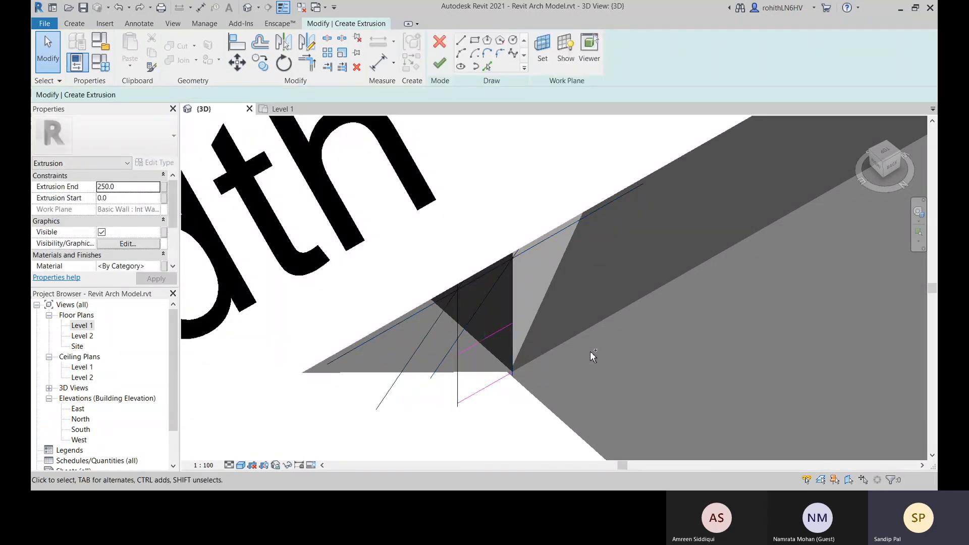
Undo the labelled Width dimension and place a new aligned dimension between the profile's outer and wall-side vertical edges
{"action": "key", "text": "ctrl+z"}
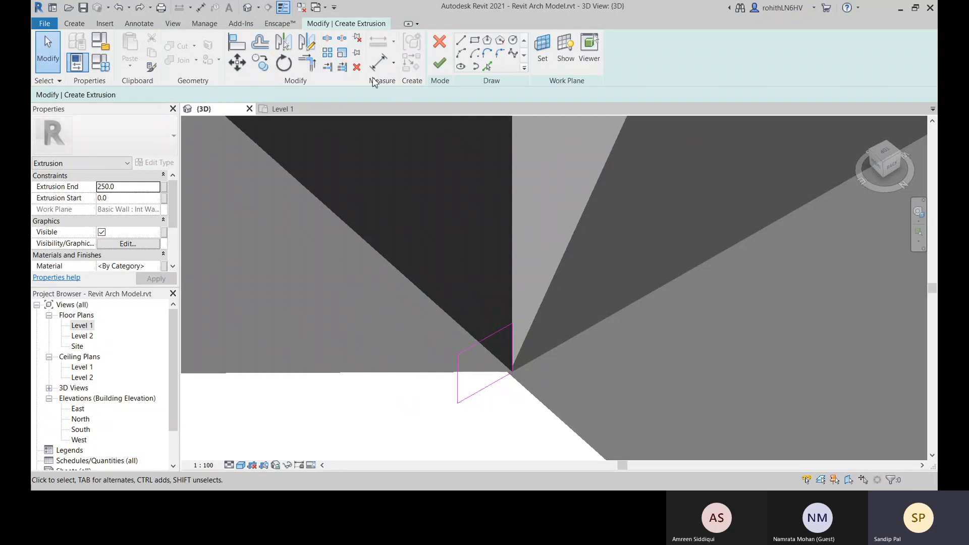
{"action": "left_click", "coordinate": [375, 68]}
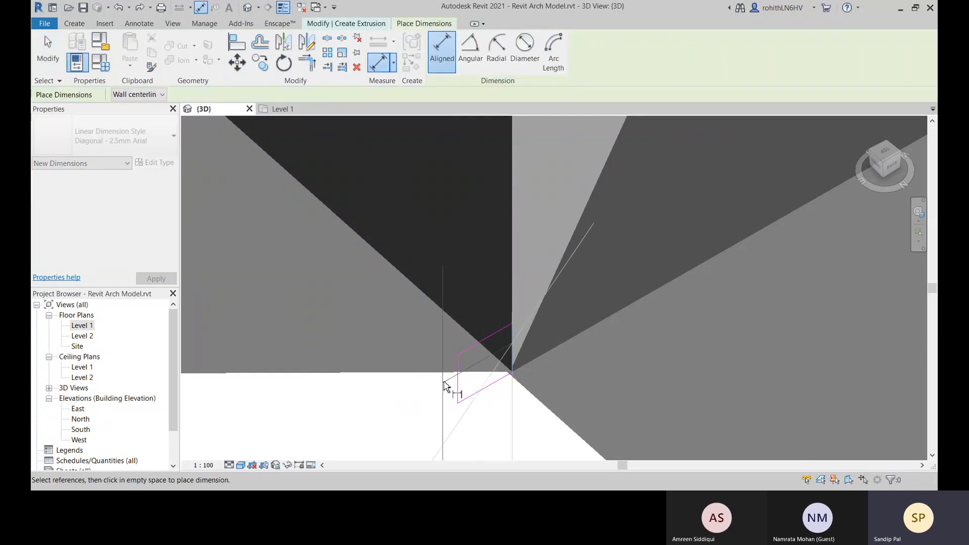
{"action": "left_click", "coordinate": [457, 376]}
{"action": "left_click", "coordinate": [326, 278]}
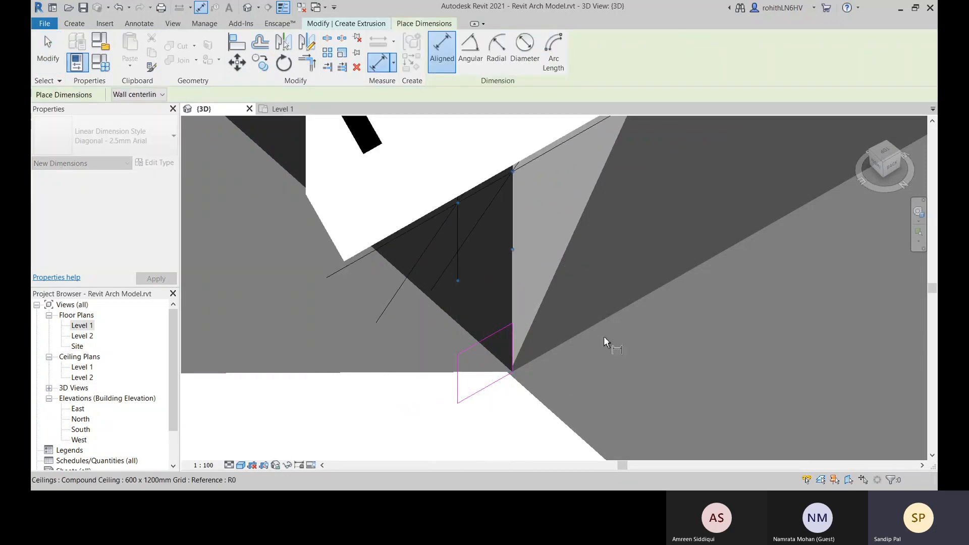
{"action": "key", "text": "Escape"}
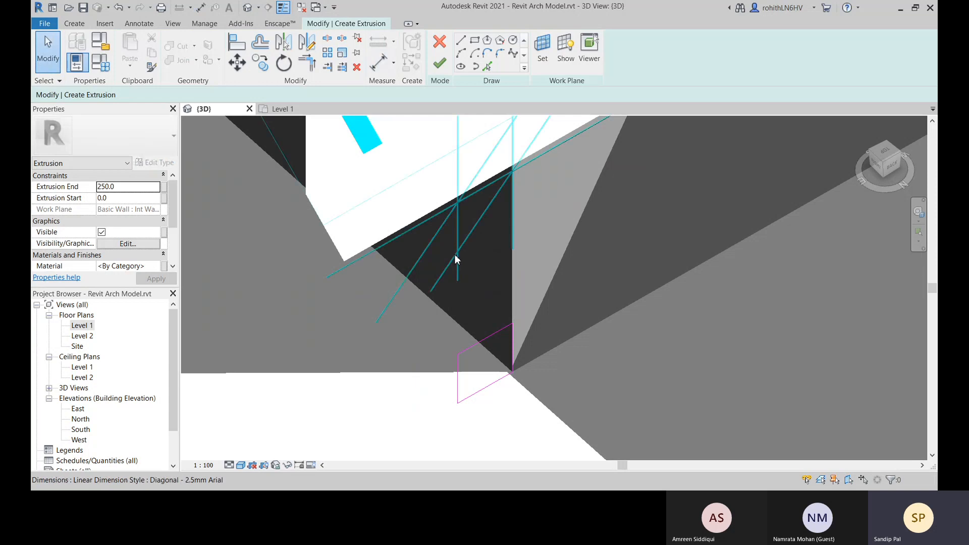
Label the new dimension with the Width parameter and set its value to 50 mm
{"action": "left_click", "coordinate": [458, 258]}
{"action": "left_click", "coordinate": [478, 54]}
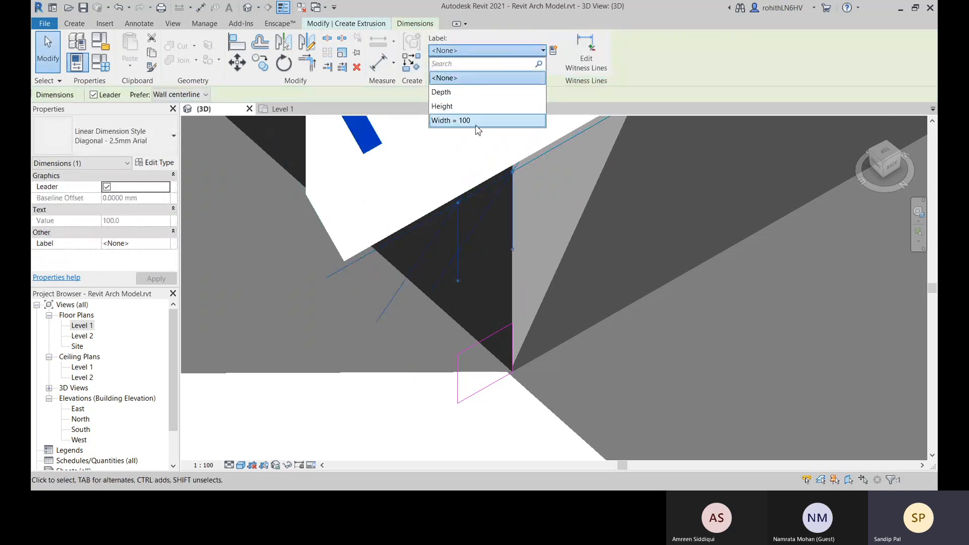
{"action": "left_click", "coordinate": [476, 124]}
{"action": "scroll", "coordinate": [500, 263], "scroll_direction": "down", "scroll_amount": 2}
{"action": "middle_click_drag", "start_coordinate": [525, 201], "coordinate": [511, 219]}
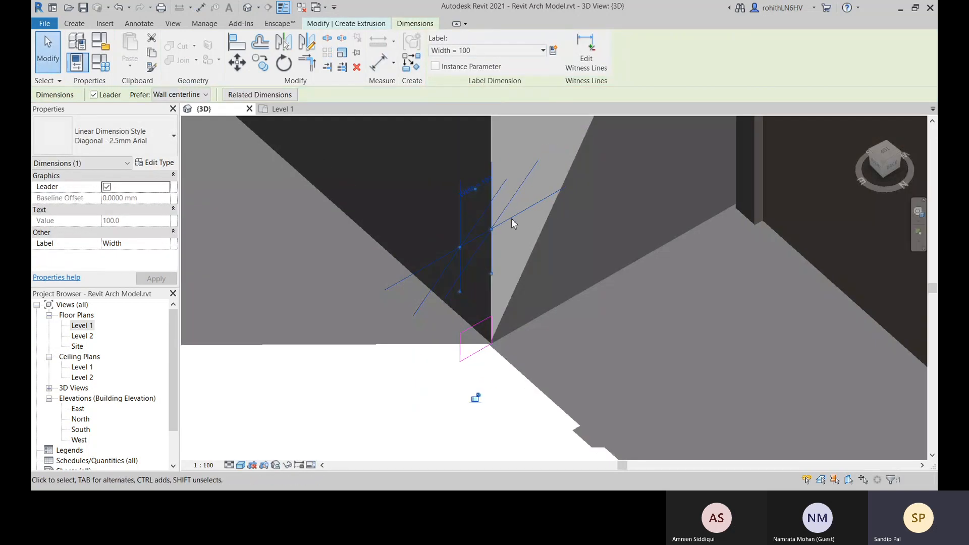
{"action": "left_click", "coordinate": [484, 180]}
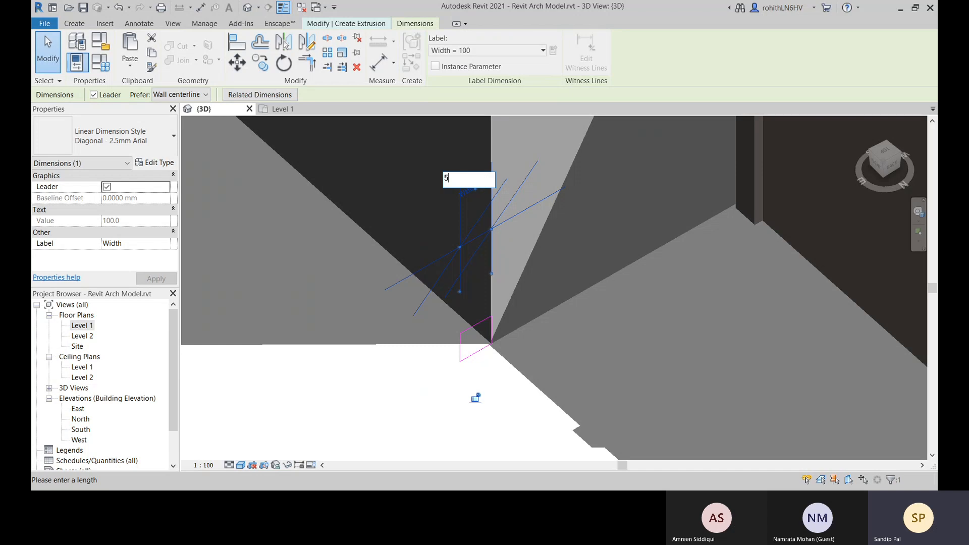
{"action": "type", "text": "50"}
{"action": "key", "text": "Return"}
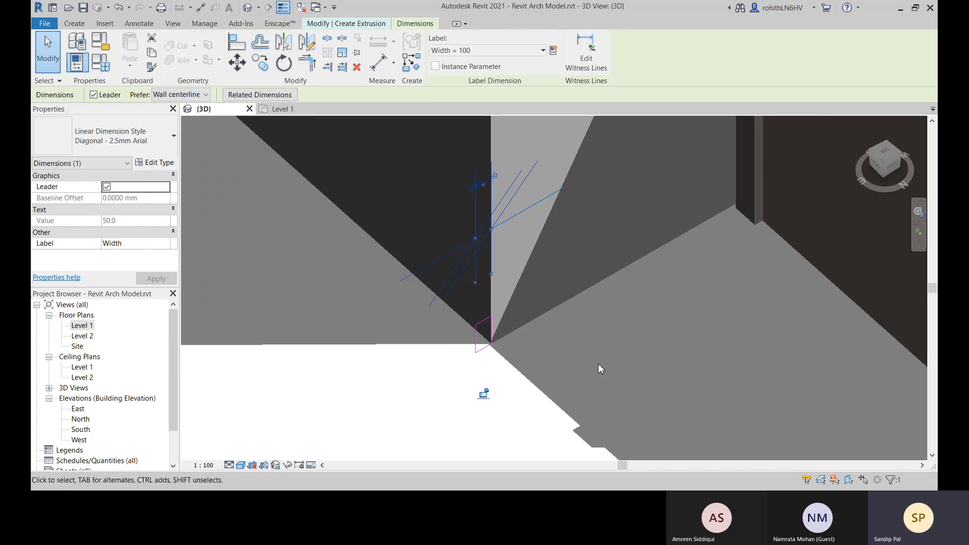
Finish the skirting profile sketch to create the extrusion at the wall corner
{"action": "left_click", "coordinate": [547, 378]}
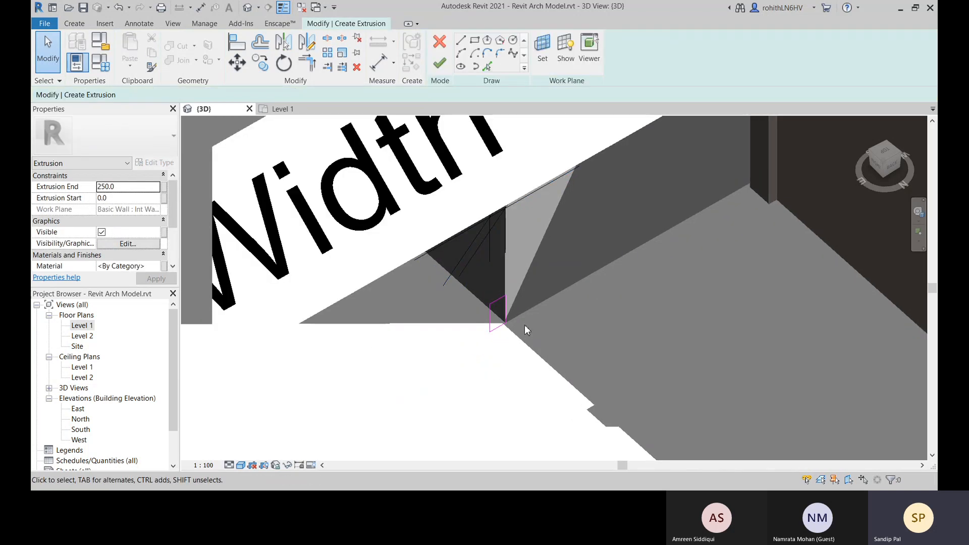
{"action": "middle_click_drag", "start_coordinate": [525, 325], "coordinate": [524, 350]}
{"action": "left_click", "coordinate": [440, 67]}
{"action": "scroll", "coordinate": [627, 374], "scroll_direction": "down", "scroll_amount": 6}
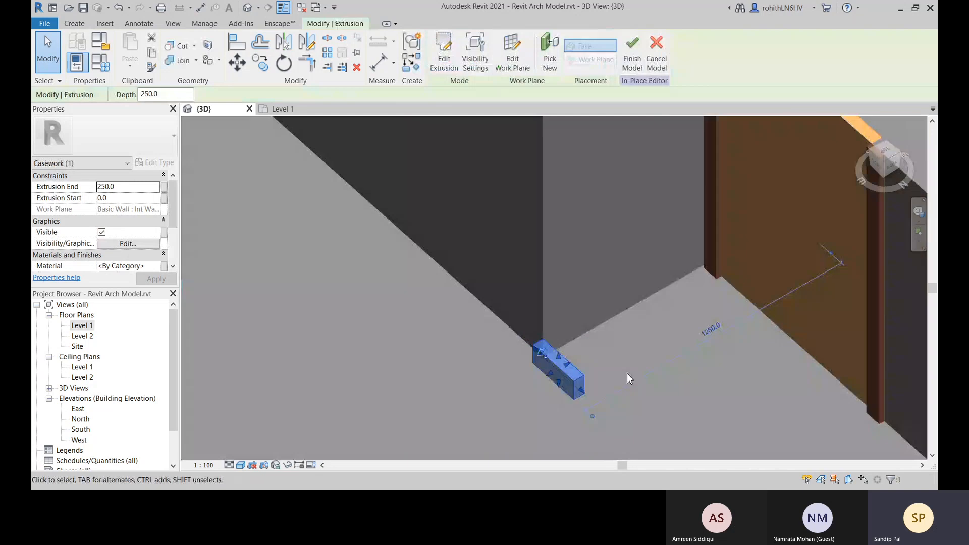
{"action": "middle_click_drag", "start_coordinate": [555, 392], "coordinate": [588, 414]}
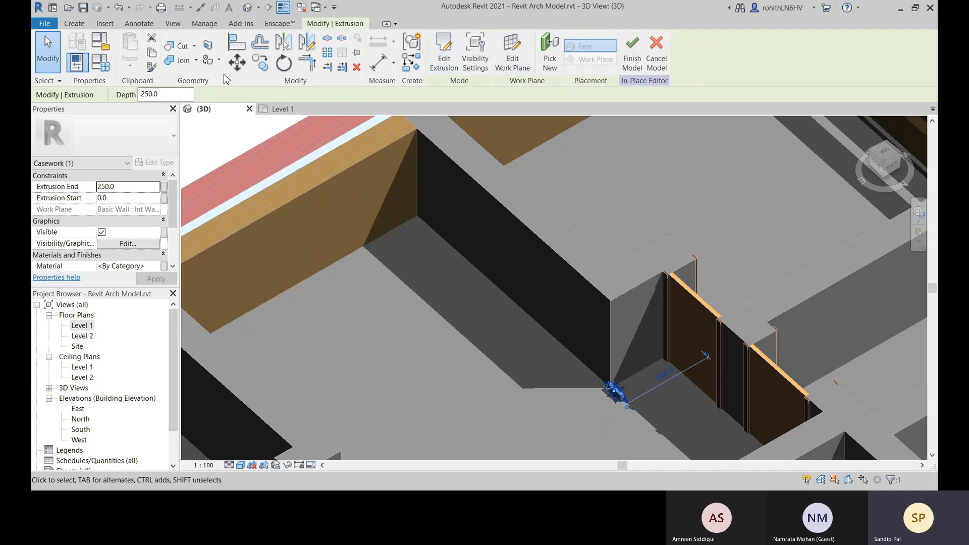
Align the far end of the skirting extrusion with the inner face of the exterior wall
{"action": "left_click", "coordinate": [237, 42]}
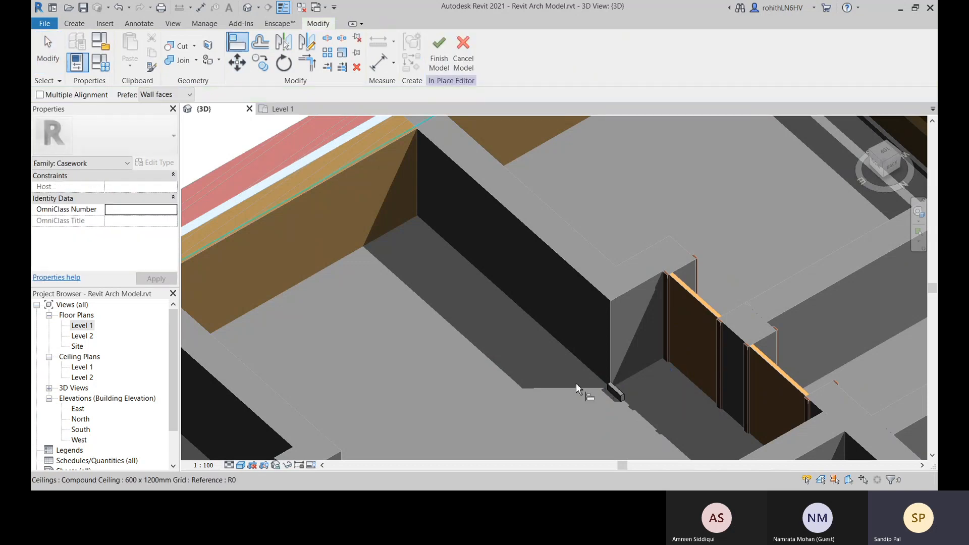
{"action": "scroll", "coordinate": [619, 396], "scroll_direction": "up", "scroll_amount": 1}
{"action": "scroll", "coordinate": [619, 396], "scroll_direction": "up", "scroll_amount": 2}
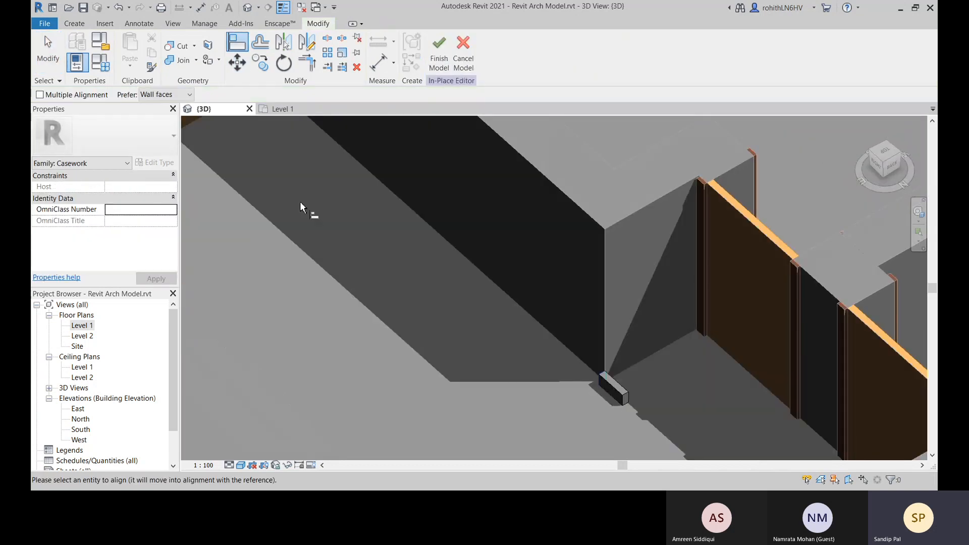
{"action": "middle_click_drag", "start_coordinate": [338, 208], "coordinate": [503, 367]}
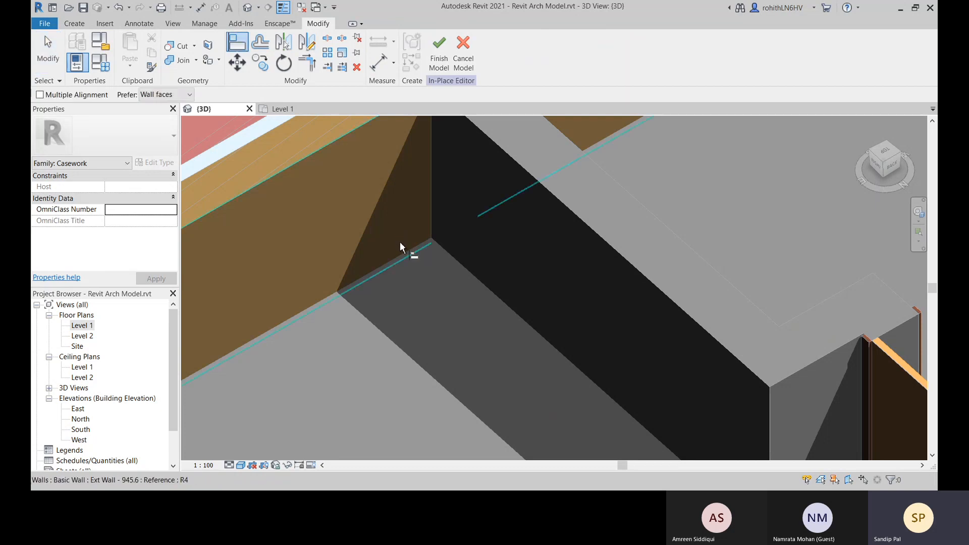
{"action": "left_click", "coordinate": [377, 196]}
{"action": "scroll", "coordinate": [450, 291], "scroll_direction": "down", "scroll_amount": 1}
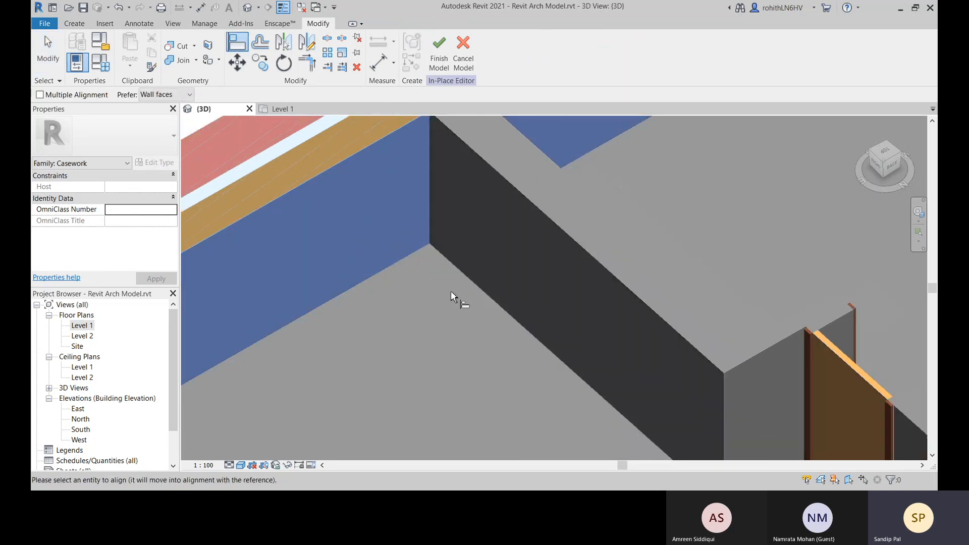
{"action": "scroll", "coordinate": [451, 290], "scroll_direction": "down", "scroll_amount": 3}
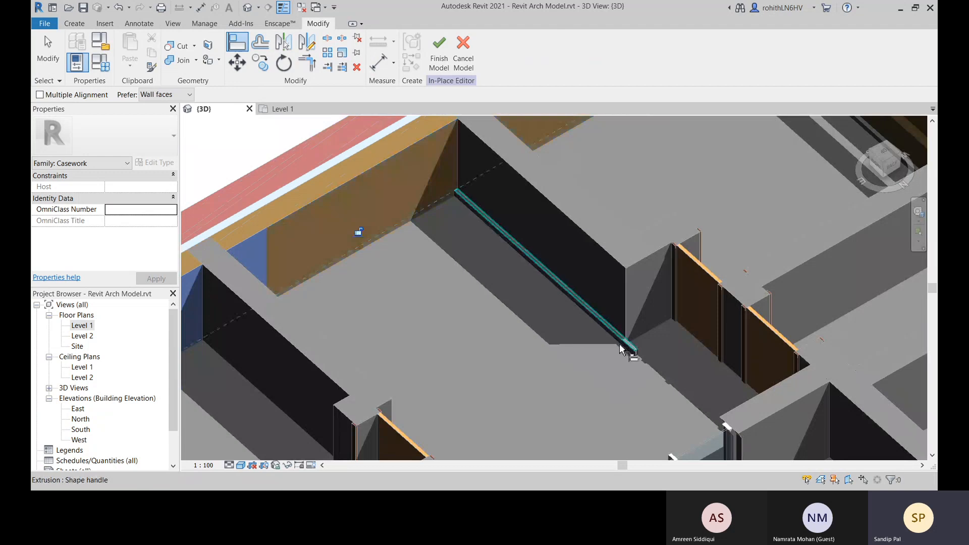
Align the near end of the skirting extrusion with the interior wall's end face and leave the Align tool
{"action": "left_click", "coordinate": [643, 306]}
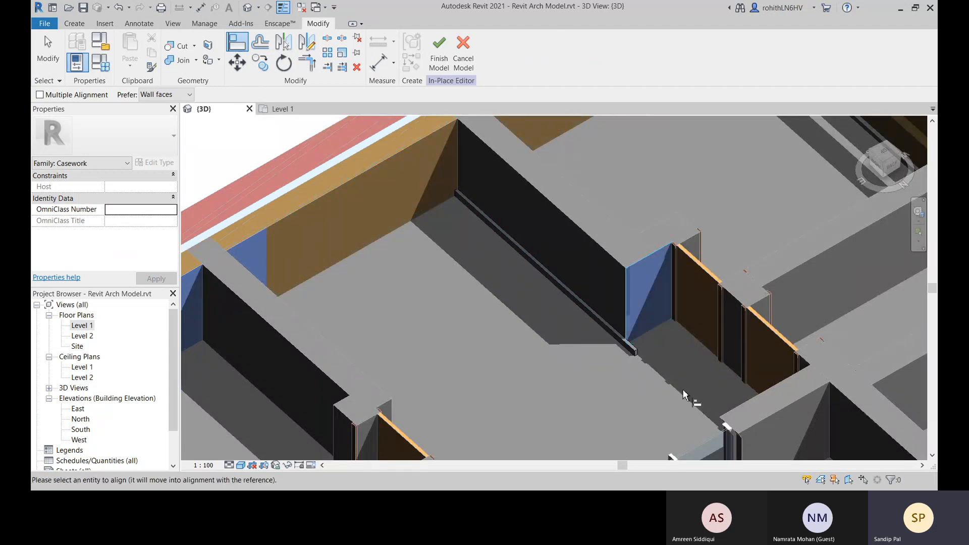
{"action": "scroll", "coordinate": [634, 352], "scroll_direction": "up", "scroll_amount": 2}
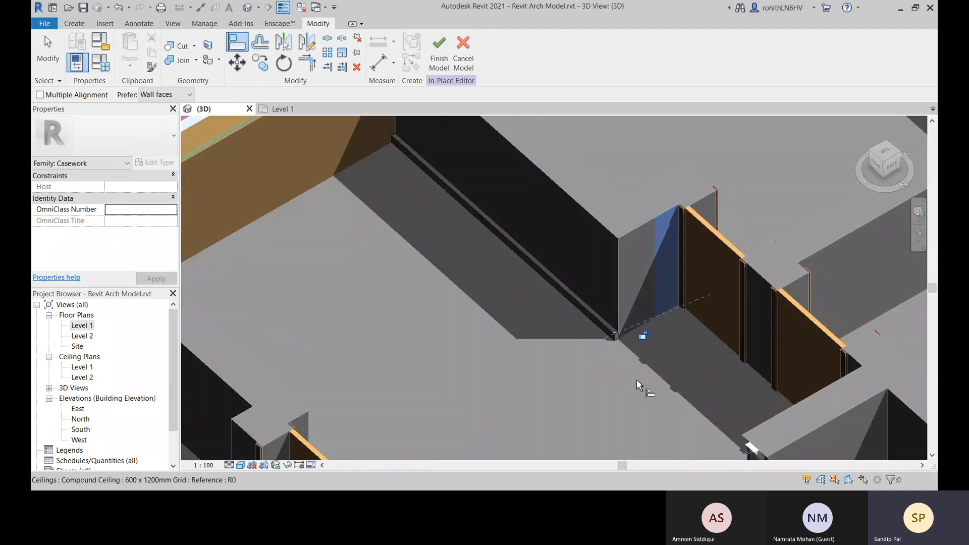
{"action": "scroll", "coordinate": [647, 345], "scroll_direction": "up", "scroll_amount": 3}
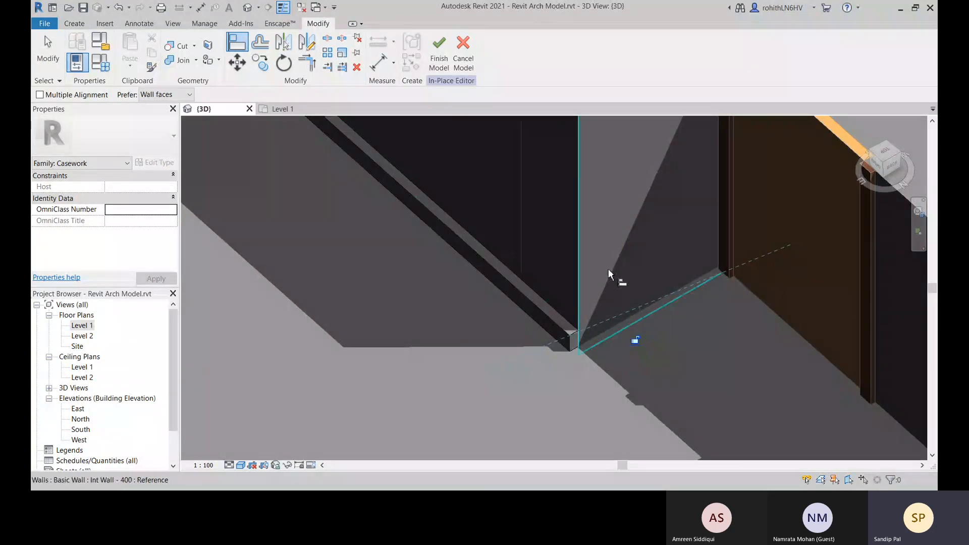
{"action": "middle_click_drag", "start_coordinate": [608, 272], "coordinate": [612, 337]}
{"action": "middle_click_drag", "start_coordinate": [612, 337], "coordinate": [611, 344]}
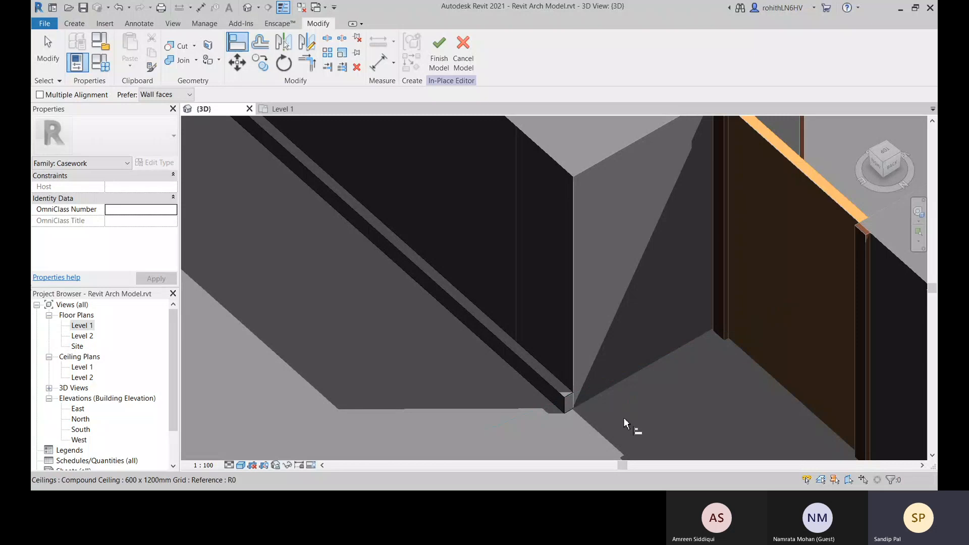
{"action": "key", "text": "Escape"}
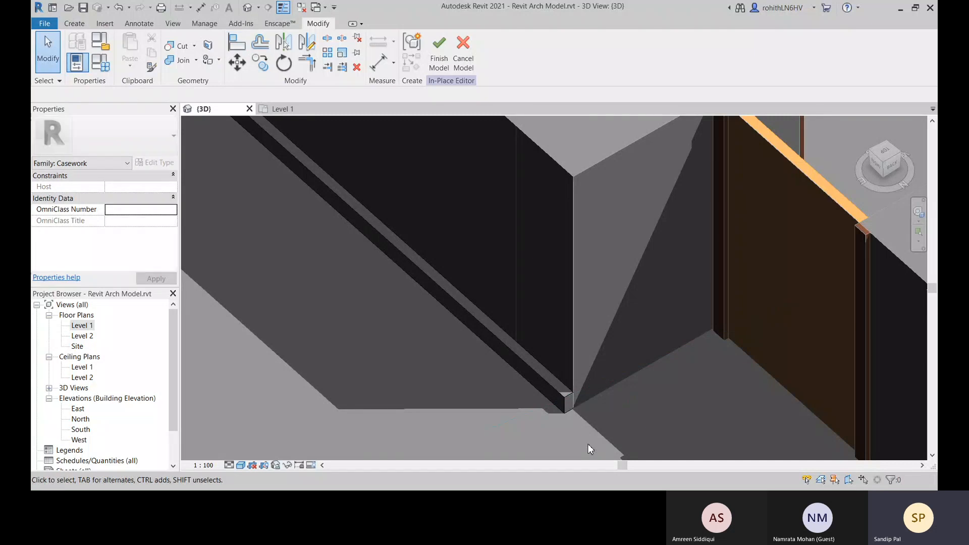
Delete the skirting extrusion running along the interior wall
{"action": "left_click", "coordinate": [559, 396]}
{"action": "left_click", "coordinate": [650, 434]}
{"action": "scroll", "coordinate": [604, 413], "scroll_direction": "down", "scroll_amount": 4}
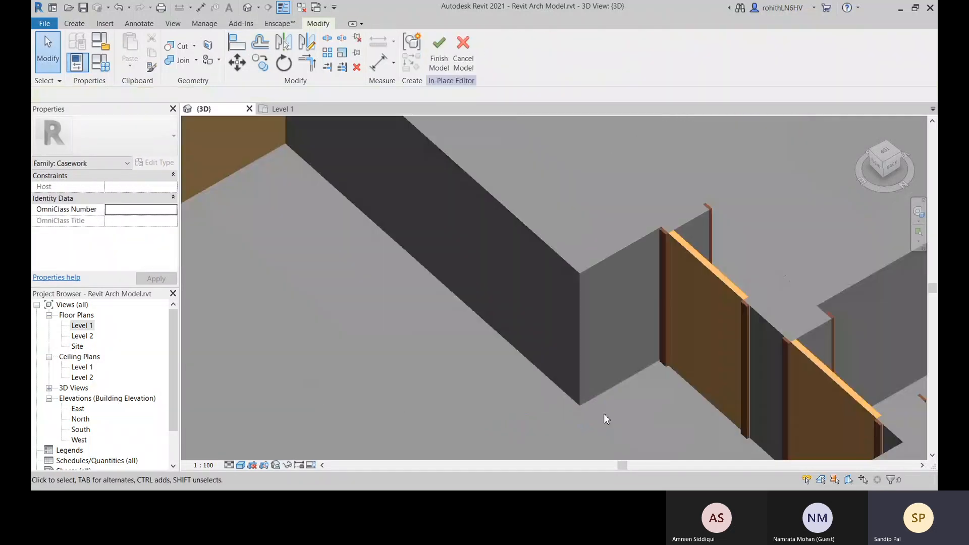
{"action": "middle_click_drag", "start_coordinate": [574, 398], "coordinate": [615, 392]}
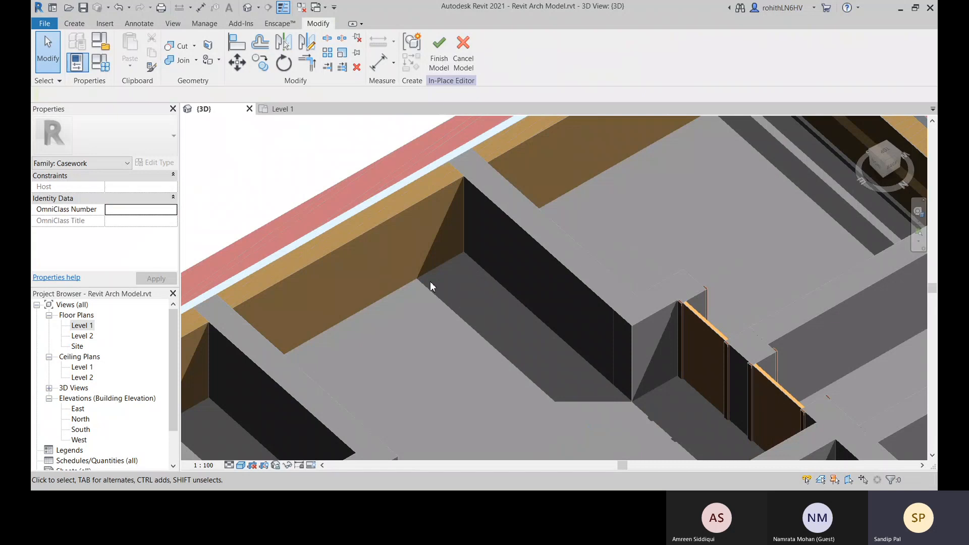
Start a sweep with a picked path and pick the exterior wall's inner bottom edge as the first segment
{"action": "left_click", "coordinate": [74, 23]}
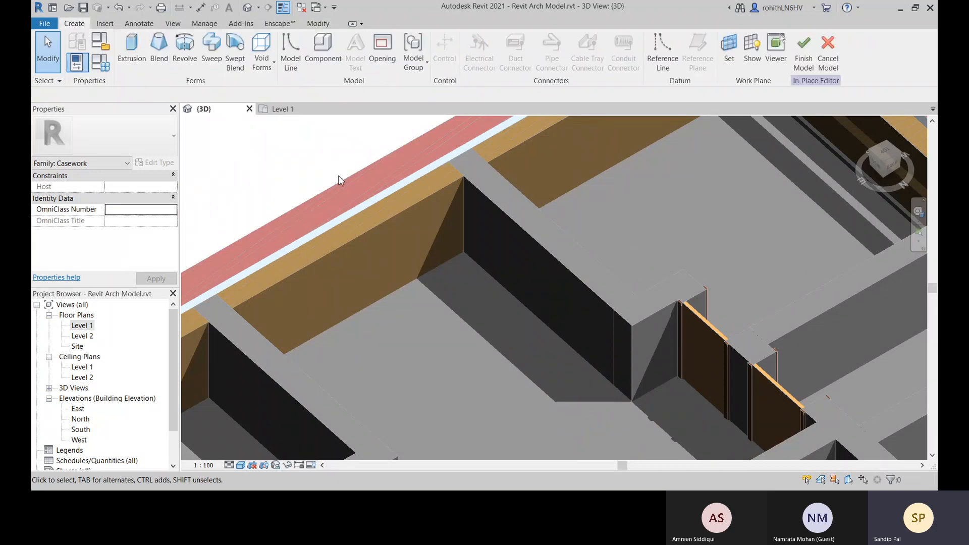
{"action": "left_click", "coordinate": [212, 50]}
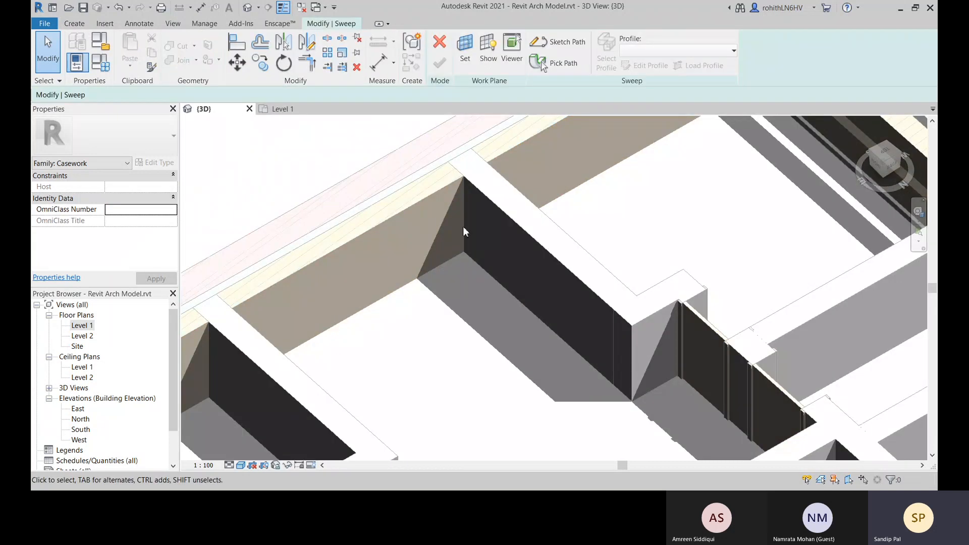
{"action": "middle_click_drag", "start_coordinate": [456, 262], "coordinate": [475, 253]}
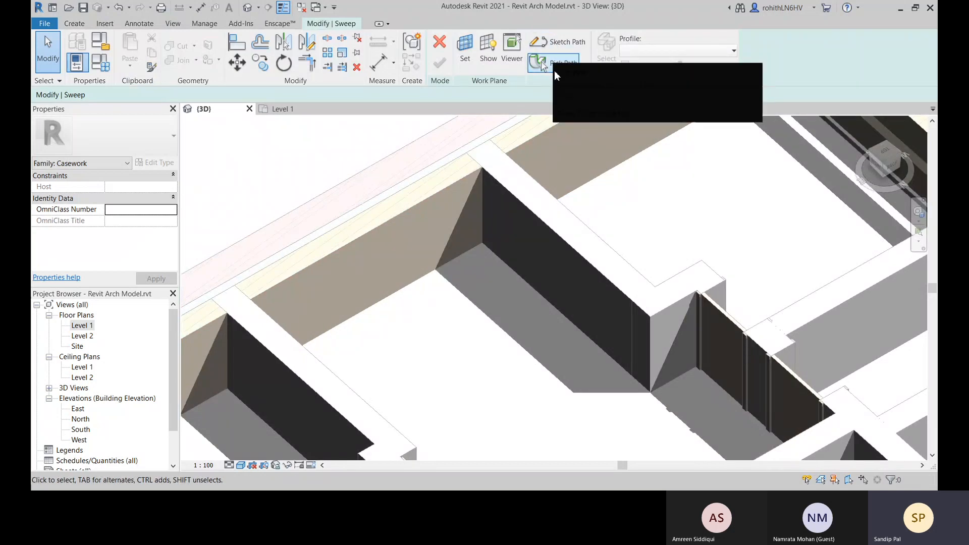
{"action": "left_click", "coordinate": [555, 65]}
{"action": "middle_click_drag", "start_coordinate": [520, 373], "coordinate": [523, 302]}
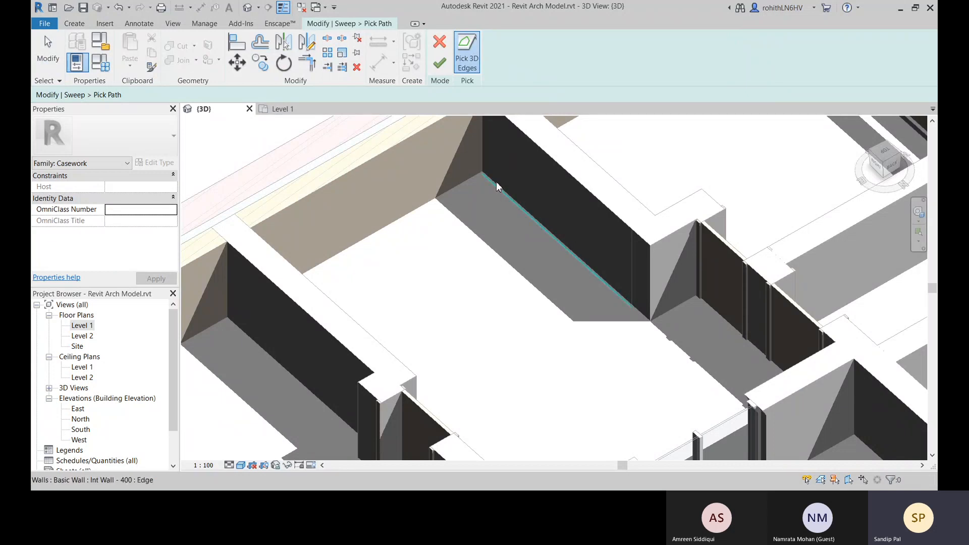
{"action": "left_click", "coordinate": [450, 188]}
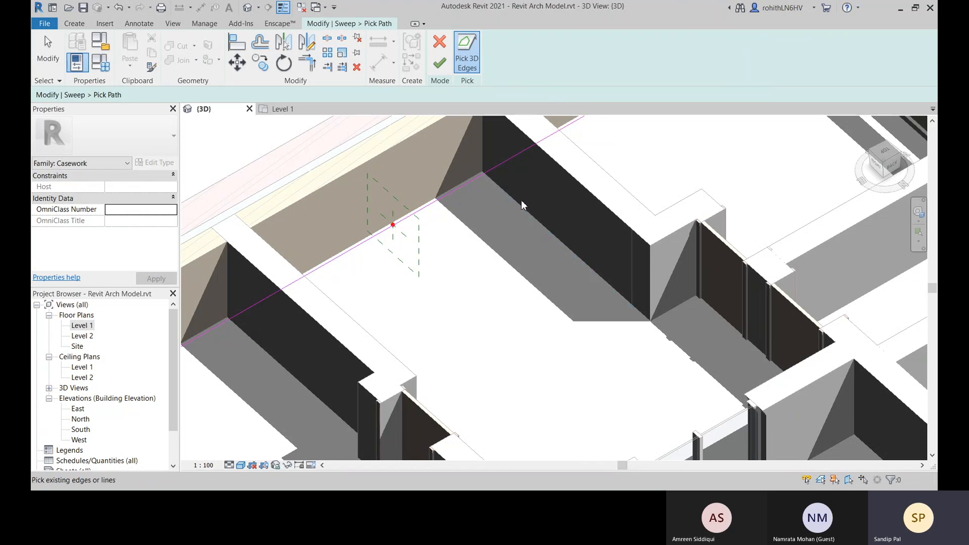
Add the adjoining exterior wall's inner bottom edge at the building corner to the sweep path
{"action": "scroll", "coordinate": [540, 226], "scroll_direction": "down", "scroll_amount": 5}
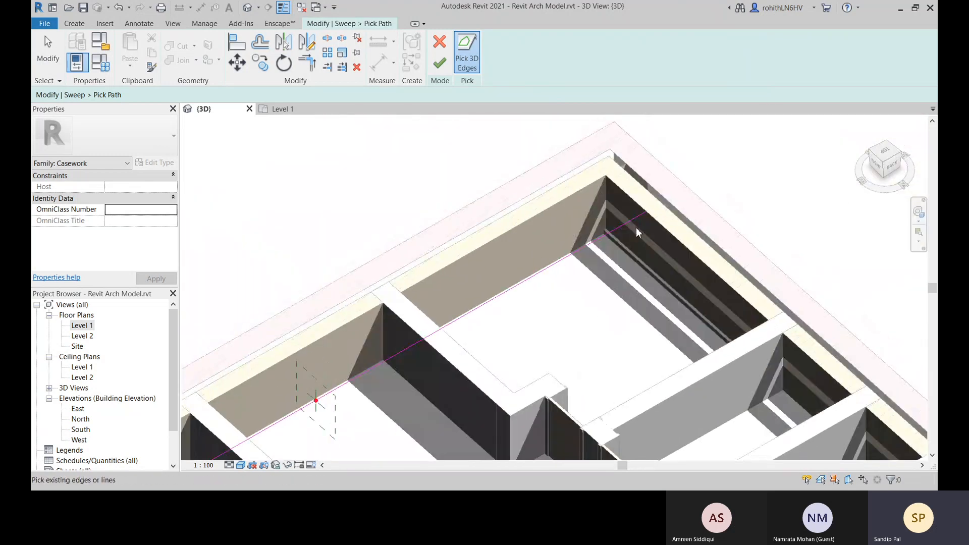
{"action": "middle_click_drag", "start_coordinate": [652, 266], "coordinate": [601, 279], "text": "shift"}
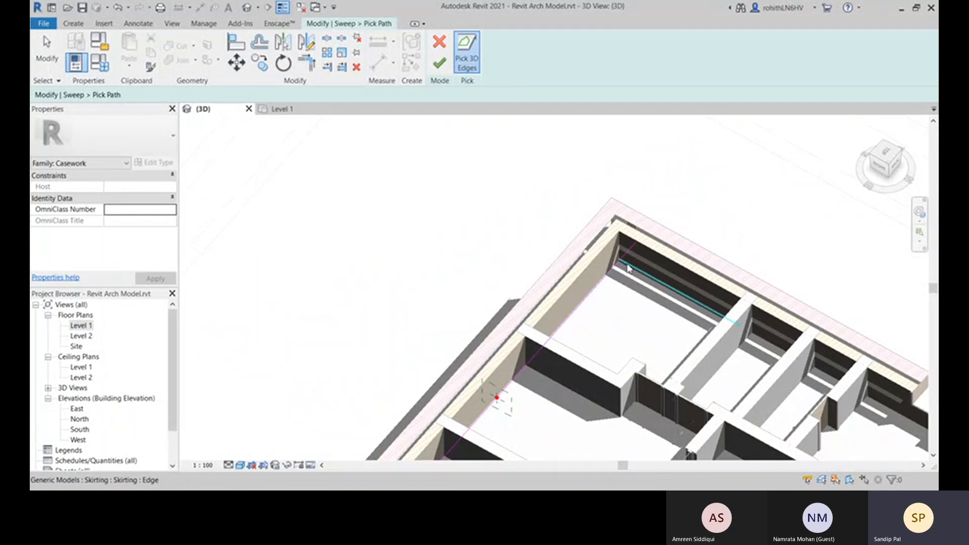
{"action": "scroll", "coordinate": [628, 267], "scroll_direction": "up", "scroll_amount": 4}
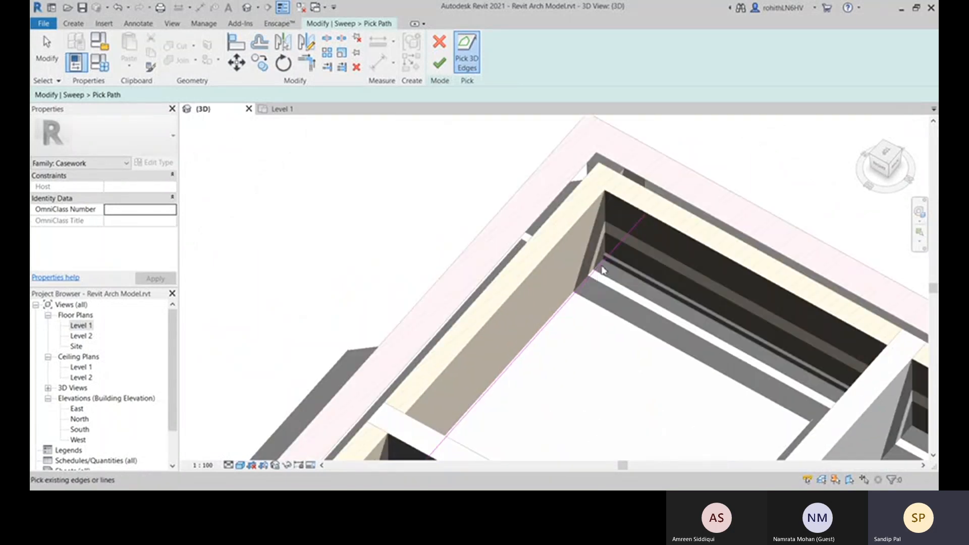
{"action": "scroll", "coordinate": [605, 270], "scroll_direction": "down", "scroll_amount": 5}
{"action": "middle_click_drag", "start_coordinate": [632, 280], "coordinate": [525, 255], "text": "shift"}
{"action": "scroll", "coordinate": [526, 257], "scroll_direction": "up", "scroll_amount": 5}
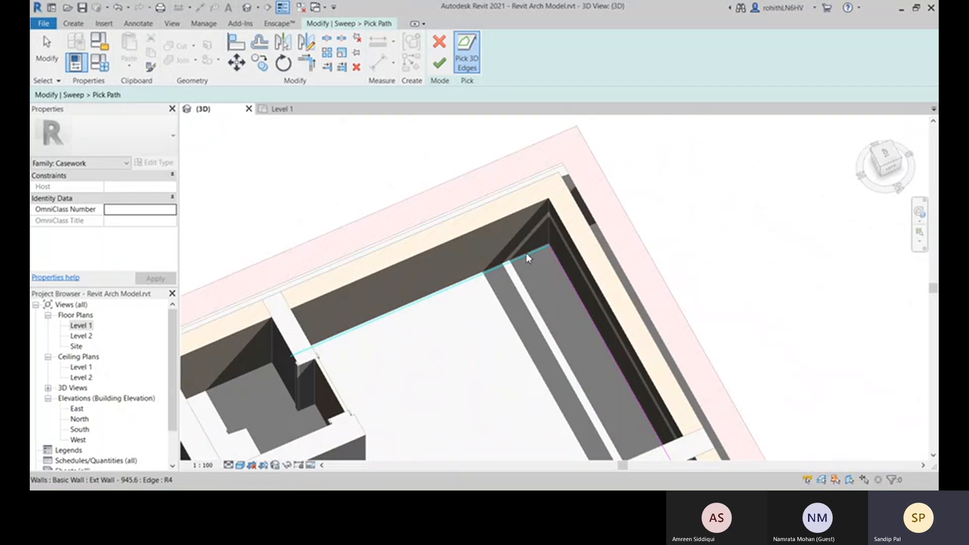
{"action": "scroll", "coordinate": [505, 313], "scroll_direction": "down", "scroll_amount": 4}
{"action": "middle_click_drag", "start_coordinate": [504, 313], "coordinate": [350, 325]}
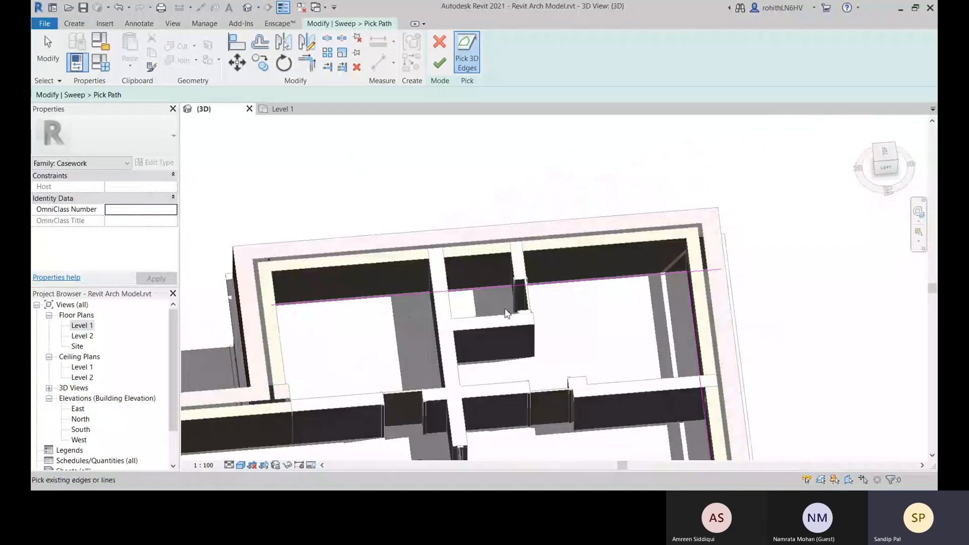
Trim the two picked path lines to a corner where the exterior walls meet
{"action": "key", "text": "Escape"}
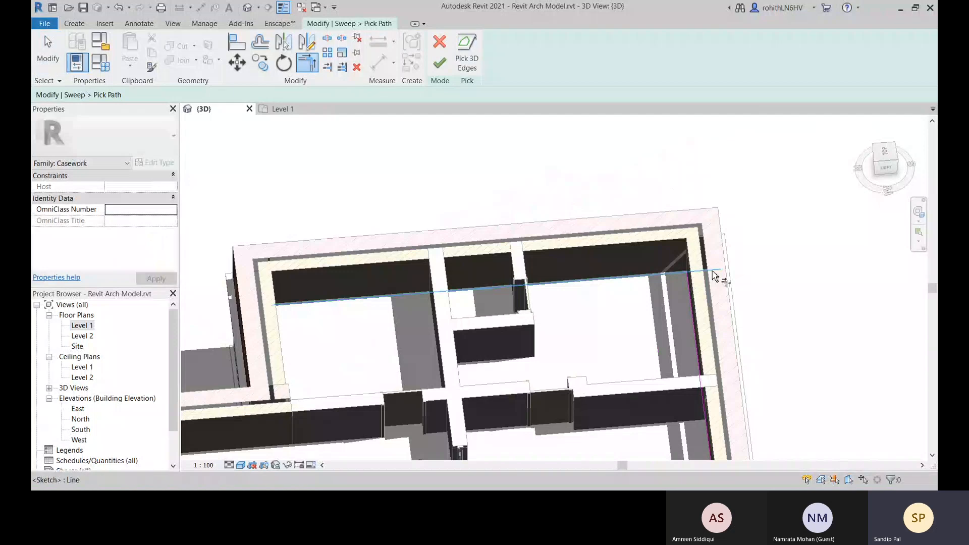
{"action": "left_click", "coordinate": [686, 297]}
{"action": "middle_click_drag", "start_coordinate": [686, 297], "coordinate": [665, 187]}
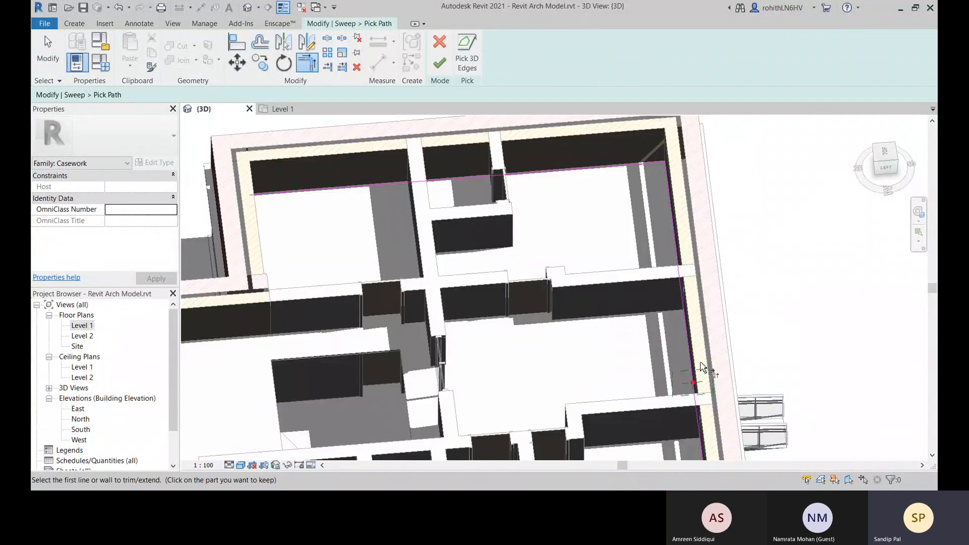
Shorten the overshooting path line so it ends at the exterior walls' inner corner
{"action": "middle_click_drag", "start_coordinate": [701, 366], "coordinate": [896, 421], "text": "shift"}
{"action": "key", "text": "Escape"}
{"action": "scroll", "coordinate": [569, 251], "scroll_direction": "up", "scroll_amount": 2}
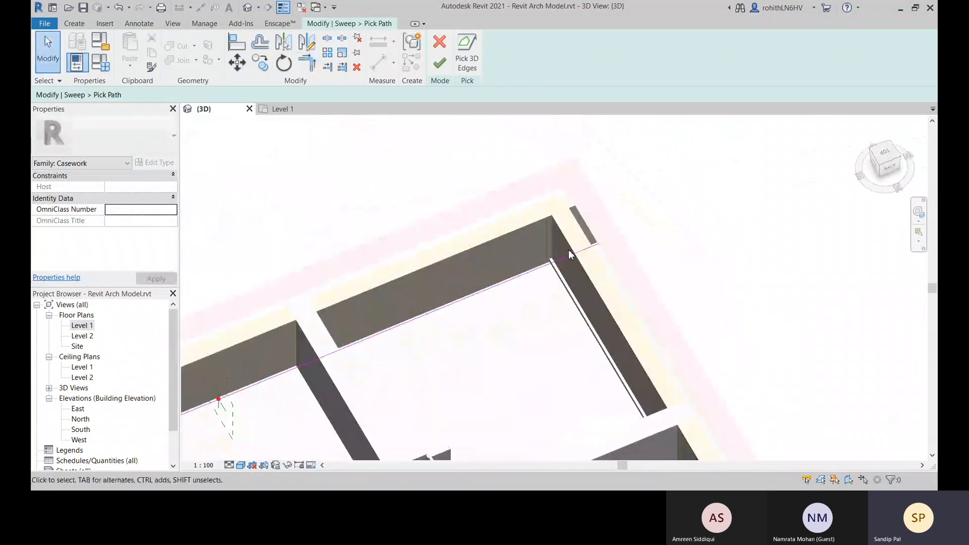
{"action": "scroll", "coordinate": [569, 250], "scroll_direction": "up", "scroll_amount": 3}
{"action": "left_click", "coordinate": [550, 259]}
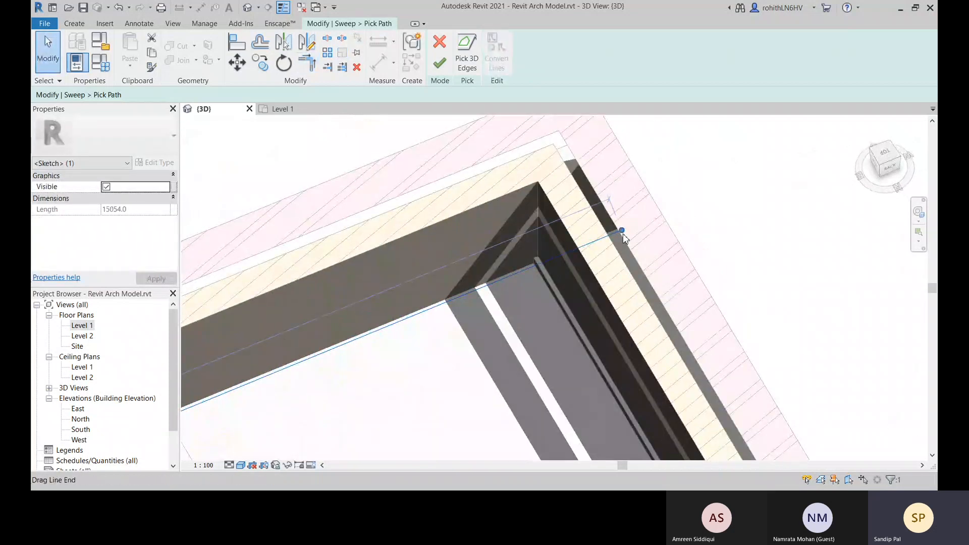
{"action": "left_click_drag", "start_coordinate": [622, 232], "coordinate": [534, 260]}
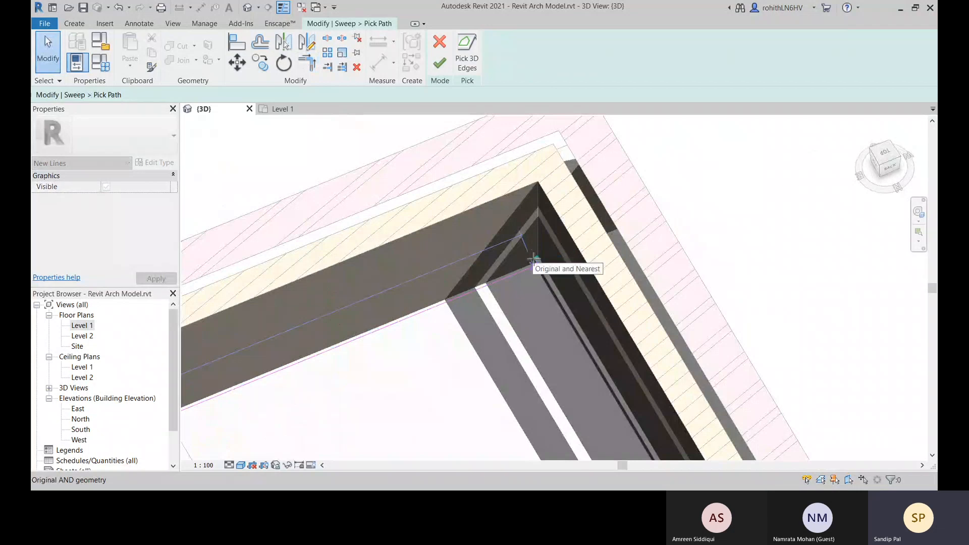
{"action": "left_click", "coordinate": [580, 273]}
{"action": "scroll", "coordinate": [580, 263], "scroll_direction": "down", "scroll_amount": 6}
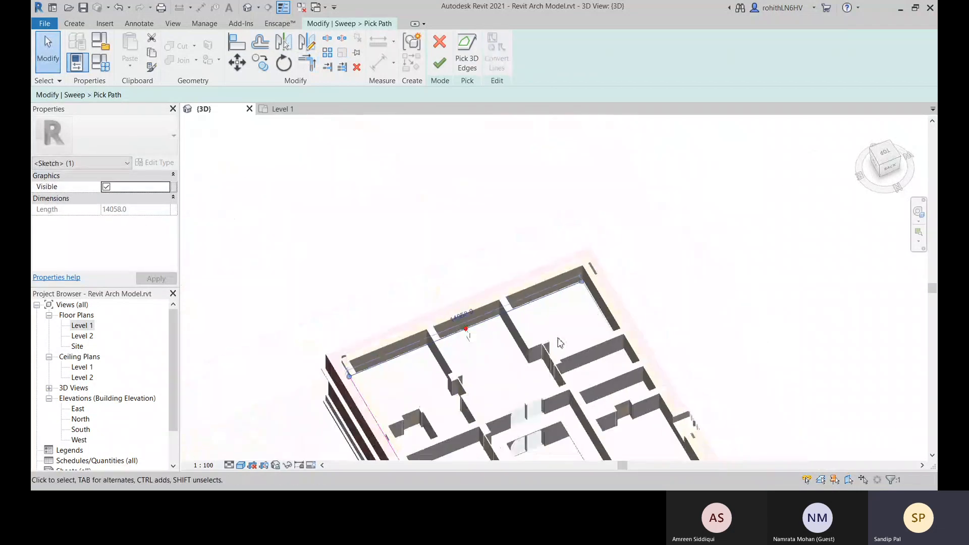
Check the path line along the exterior wall and finish the picked sweep path
{"action": "middle_click_drag", "start_coordinate": [604, 284], "coordinate": [489, 287], "text": "shift"}
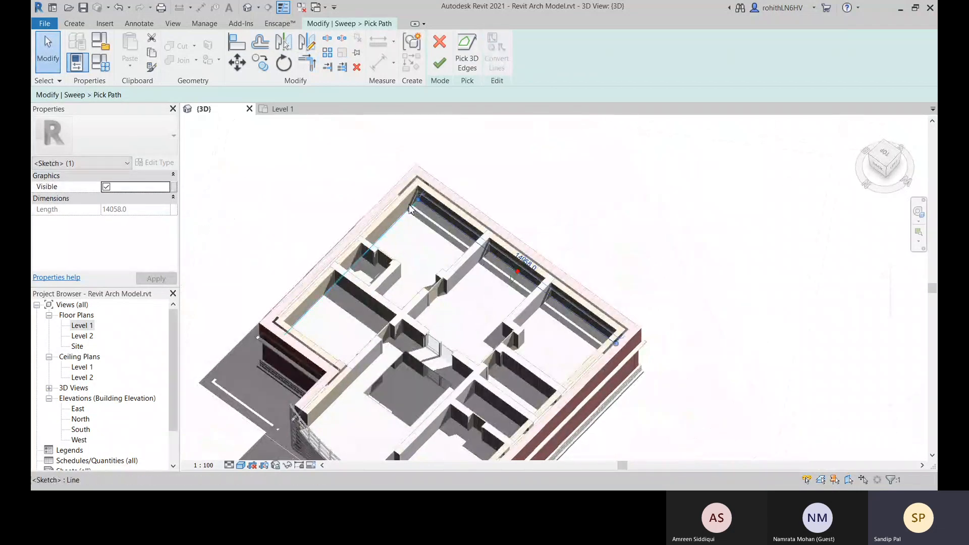
{"action": "scroll", "coordinate": [408, 204], "scroll_direction": "up", "scroll_amount": 3}
{"action": "scroll", "coordinate": [447, 232], "scroll_direction": "up", "scroll_amount": 2}
{"action": "middle_click_drag", "start_coordinate": [649, 353], "coordinate": [568, 326], "text": "shift"}
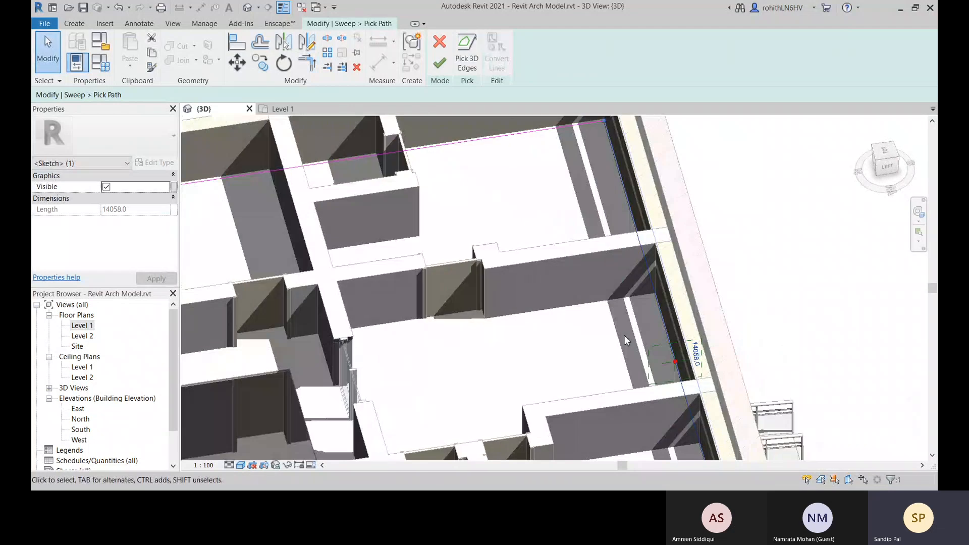
{"action": "middle_click_drag", "start_coordinate": [685, 372], "coordinate": [627, 333]}
{"action": "scroll", "coordinate": [626, 333], "scroll_direction": "up", "scroll_amount": 4}
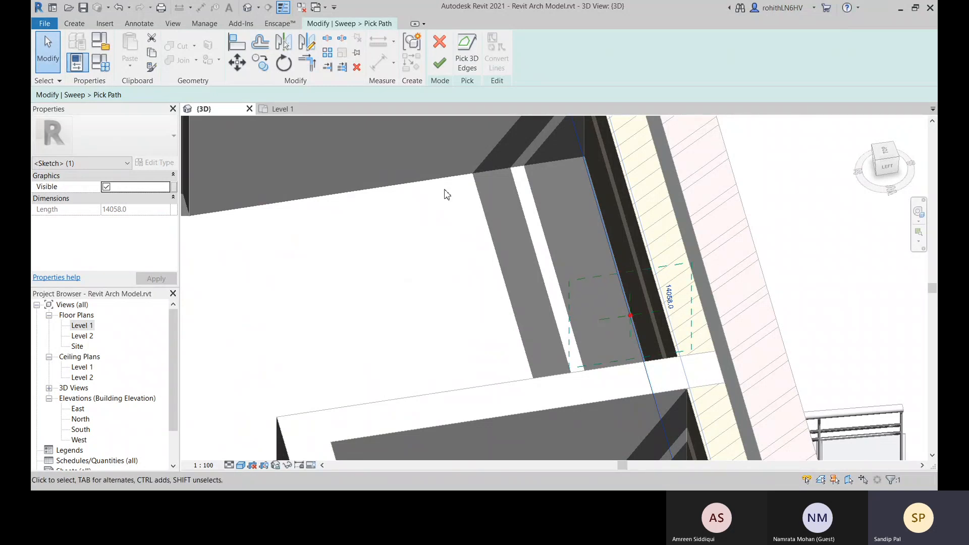
{"action": "left_click", "coordinate": [439, 63]}
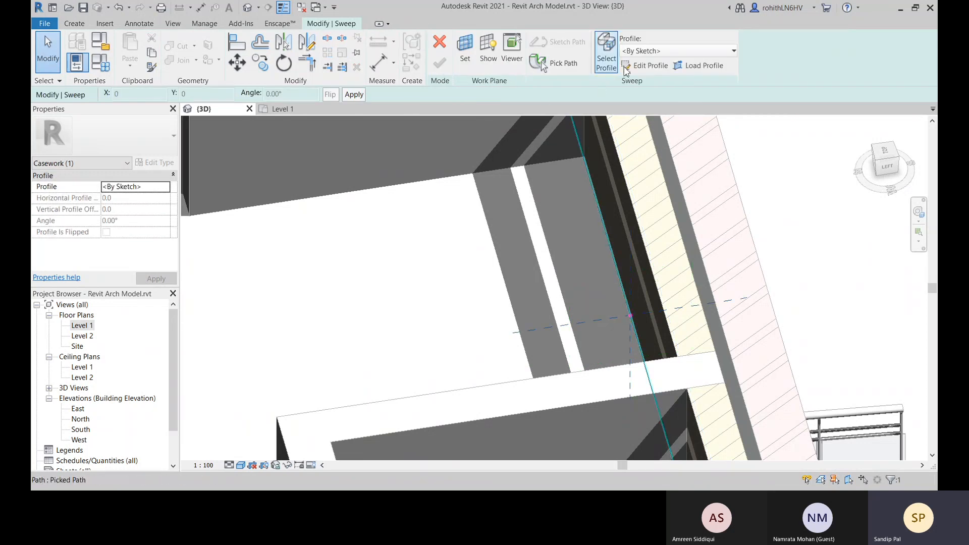
Sketch a rectangular sweep profile about 100 mm high from the path's reference point, on the room side of the wall
{"action": "left_click", "coordinate": [629, 67]}
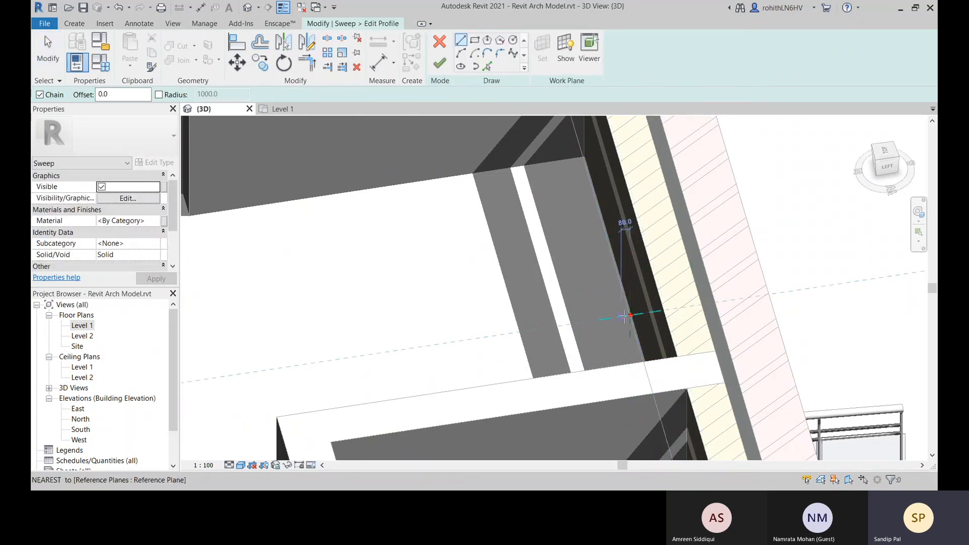
{"action": "scroll", "coordinate": [625, 318], "scroll_direction": "up", "scroll_amount": 3}
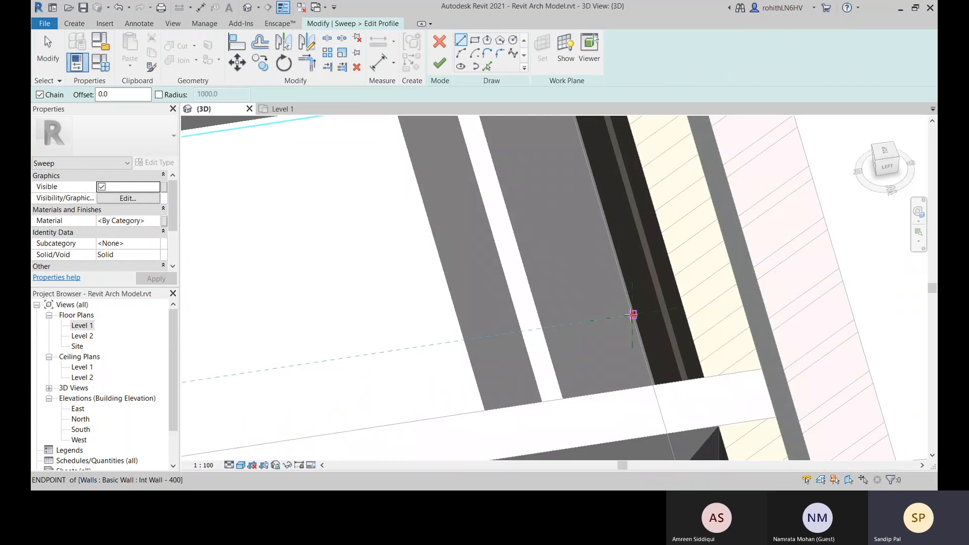
{"action": "left_click", "coordinate": [475, 40]}
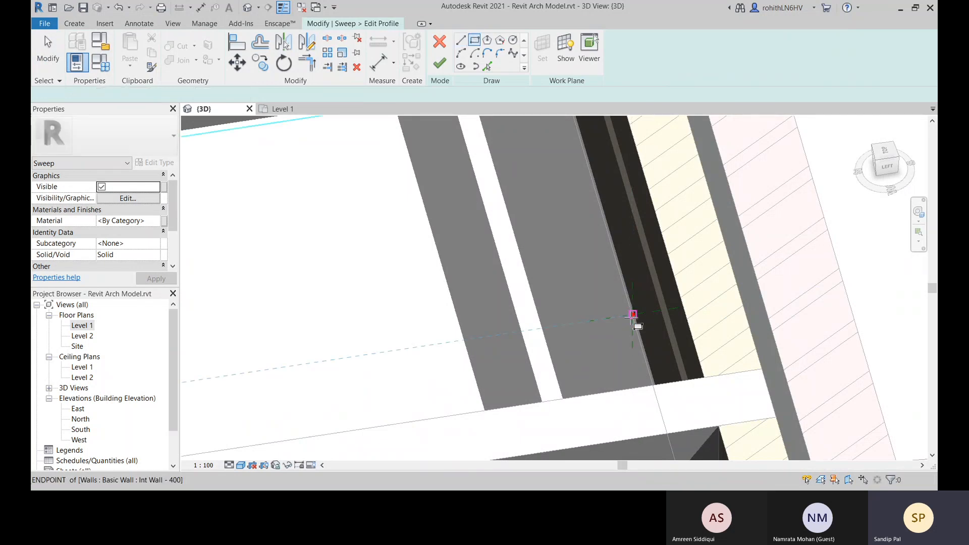
{"action": "left_click", "coordinate": [633, 314]}
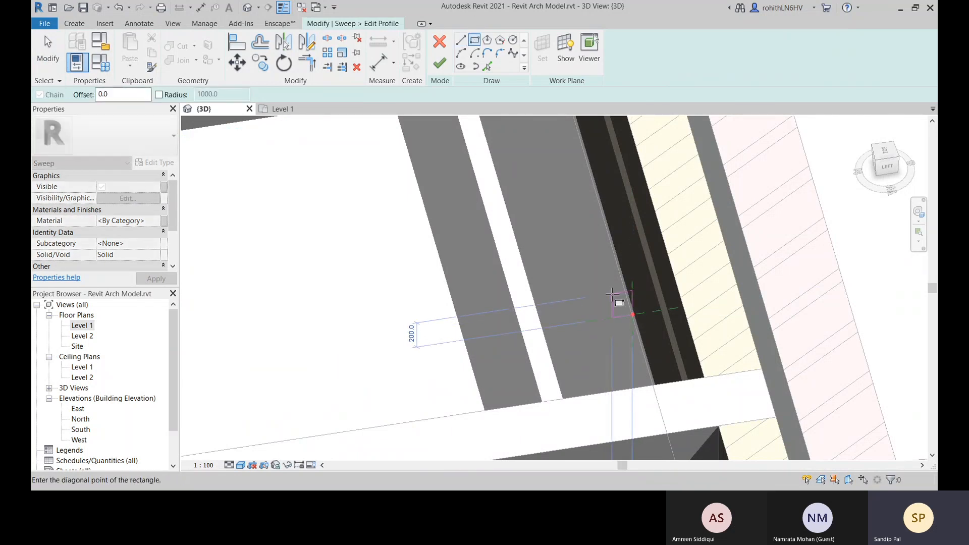
{"action": "middle_click_drag", "start_coordinate": [623, 300], "coordinate": [599, 218]}
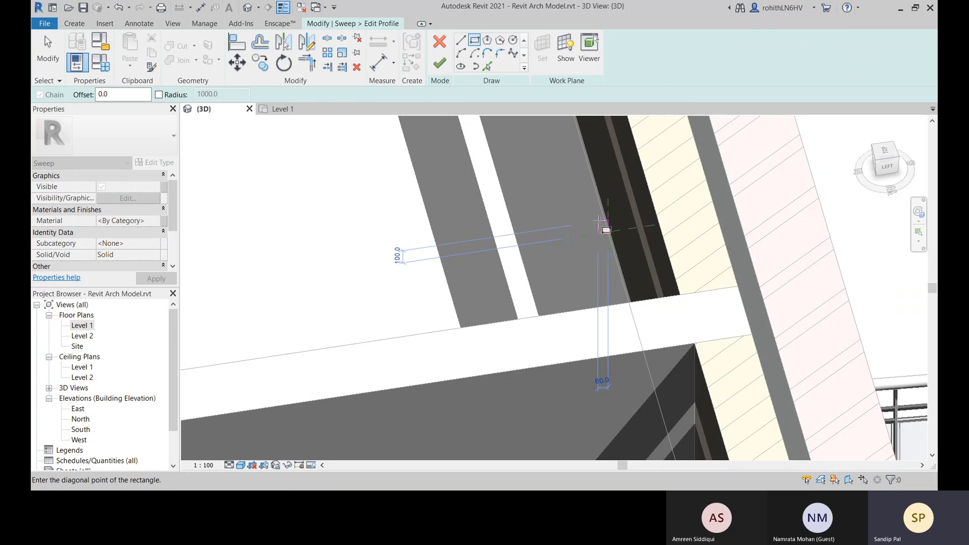
{"action": "left_click", "coordinate": [599, 222]}
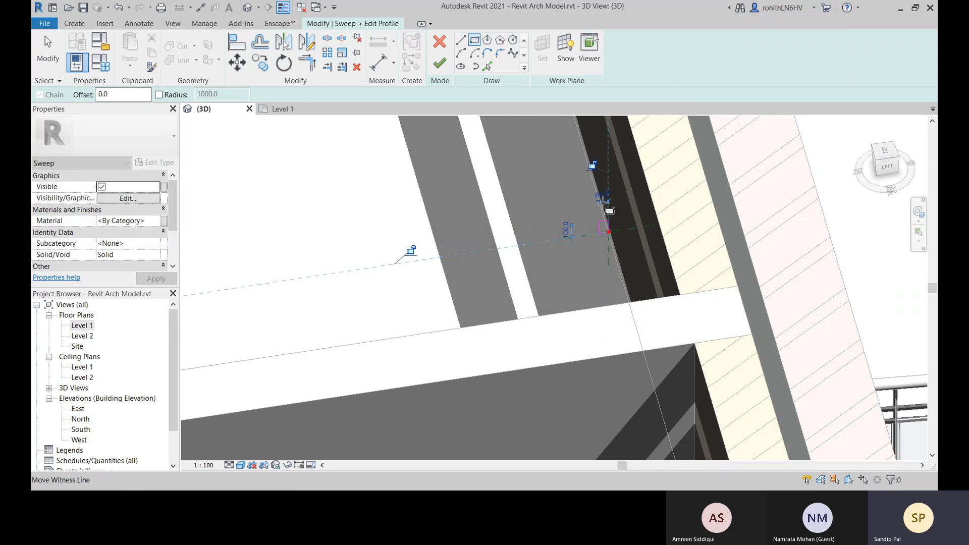
{"action": "right_click", "coordinate": [533, 217]}
{"action": "left_click", "coordinate": [541, 221]}
{"action": "right_click", "coordinate": [535, 219]}
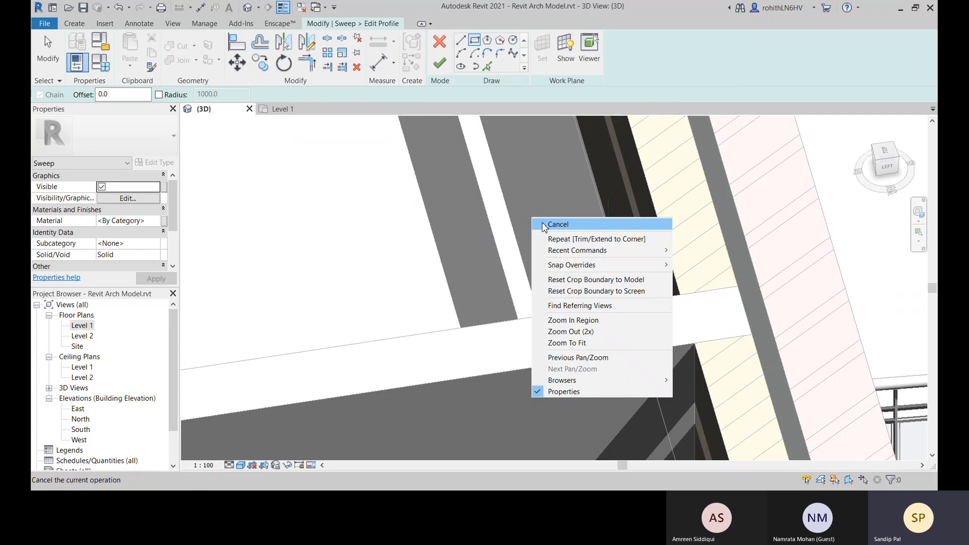
{"action": "left_click", "coordinate": [541, 223]}
{"action": "scroll", "coordinate": [607, 224], "scroll_direction": "up", "scroll_amount": 3}
{"action": "scroll", "coordinate": [608, 223], "scroll_direction": "down", "scroll_amount": 2}
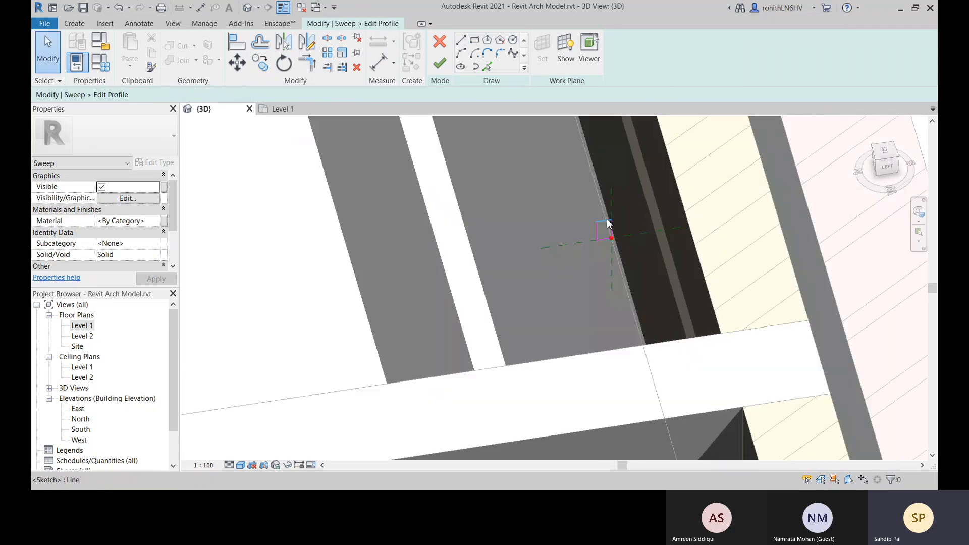
Check the rectangle's dimensions, and finish the profile and the skirting sweep
{"action": "left_click", "coordinate": [610, 224]}
{"action": "scroll", "coordinate": [606, 225], "scroll_direction": "up", "scroll_amount": 3}
{"action": "scroll", "coordinate": [593, 233], "scroll_direction": "down", "scroll_amount": 2}
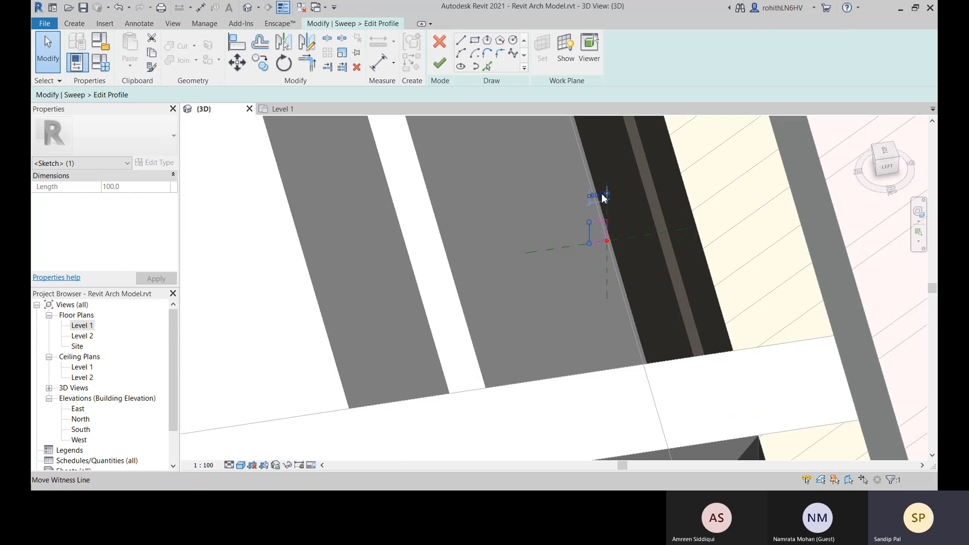
{"action": "scroll", "coordinate": [598, 198], "scroll_direction": "up", "scroll_amount": 2}
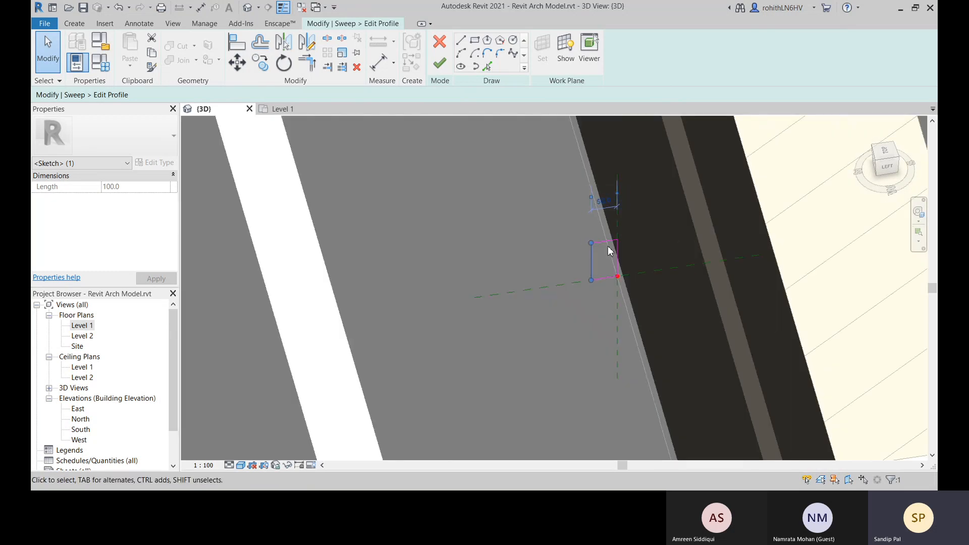
{"action": "scroll", "coordinate": [610, 250], "scroll_direction": "down", "scroll_amount": 8}
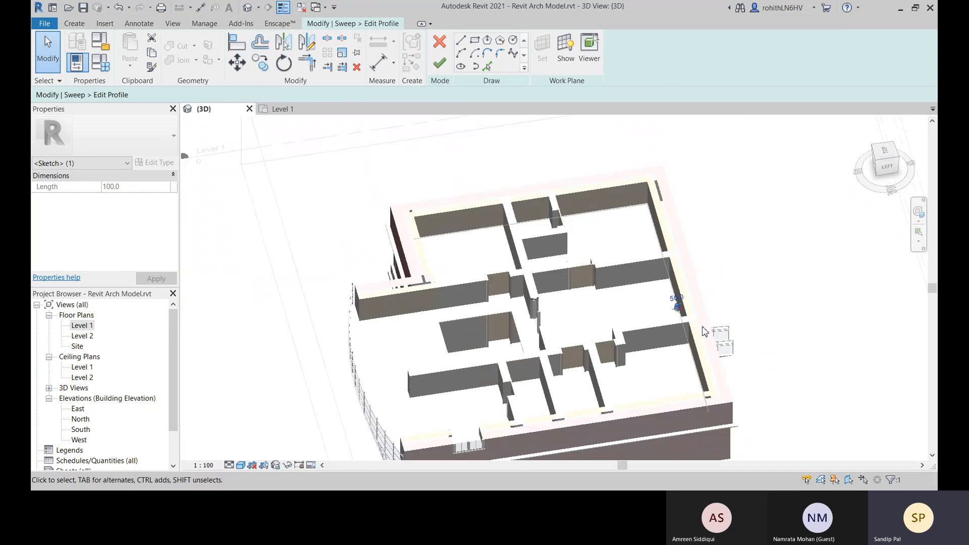
{"action": "middle_click_drag", "start_coordinate": [705, 331], "coordinate": [426, 104], "text": "shift"}
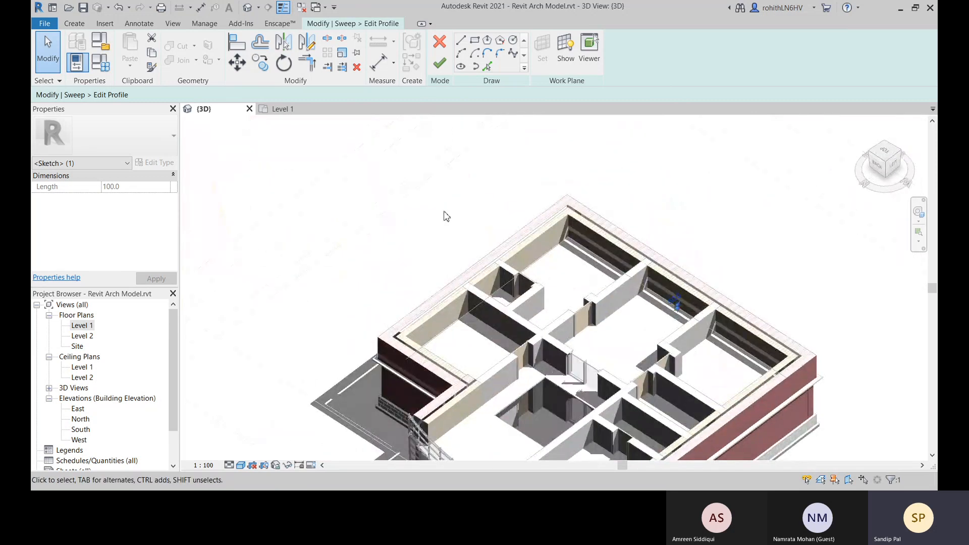
{"action": "left_click", "coordinate": [440, 63]}
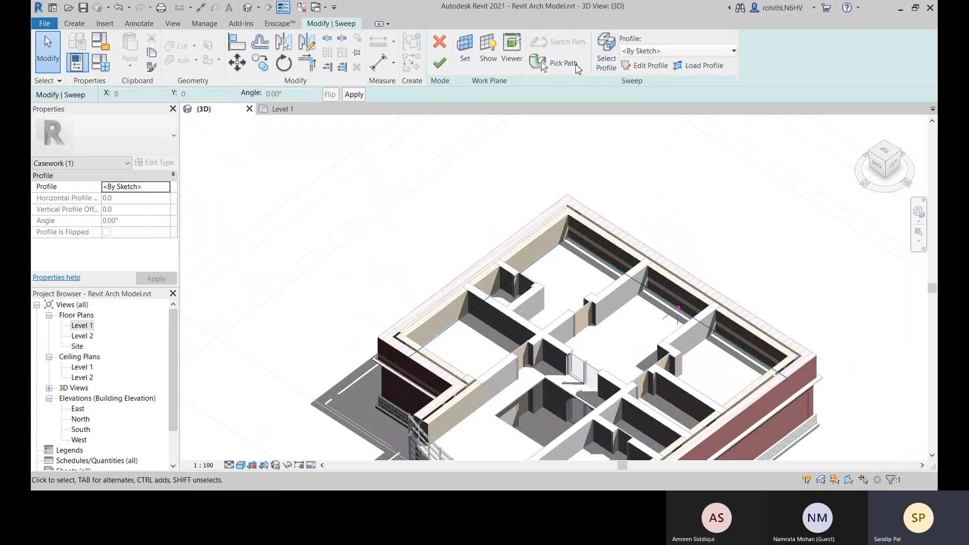
{"action": "left_click", "coordinate": [444, 66]}
Examine the skirting sweep at the wall corners, along the exterior walls and at its open ends
{"action": "scroll", "coordinate": [540, 247], "scroll_direction": "up", "scroll_amount": 8}
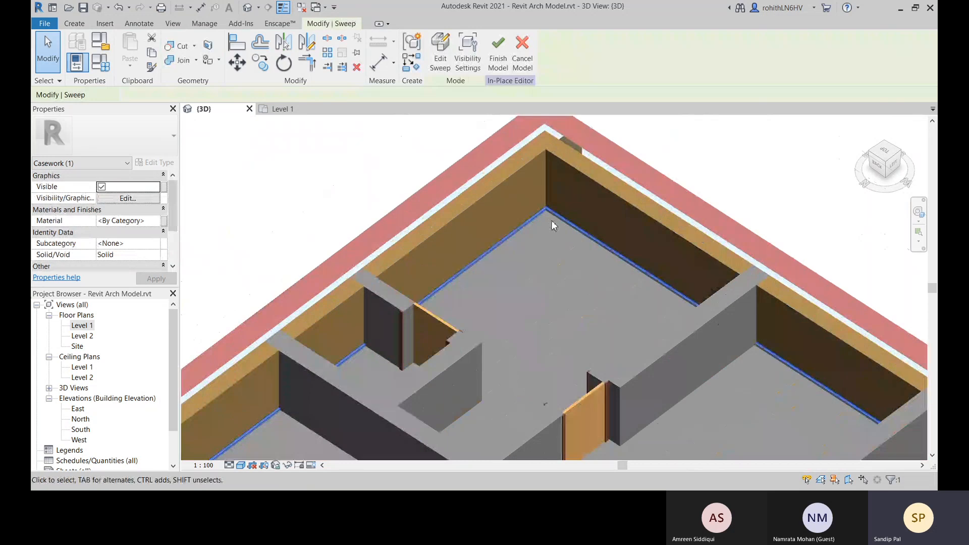
{"action": "scroll", "coordinate": [575, 180], "scroll_direction": "down", "scroll_amount": 4}
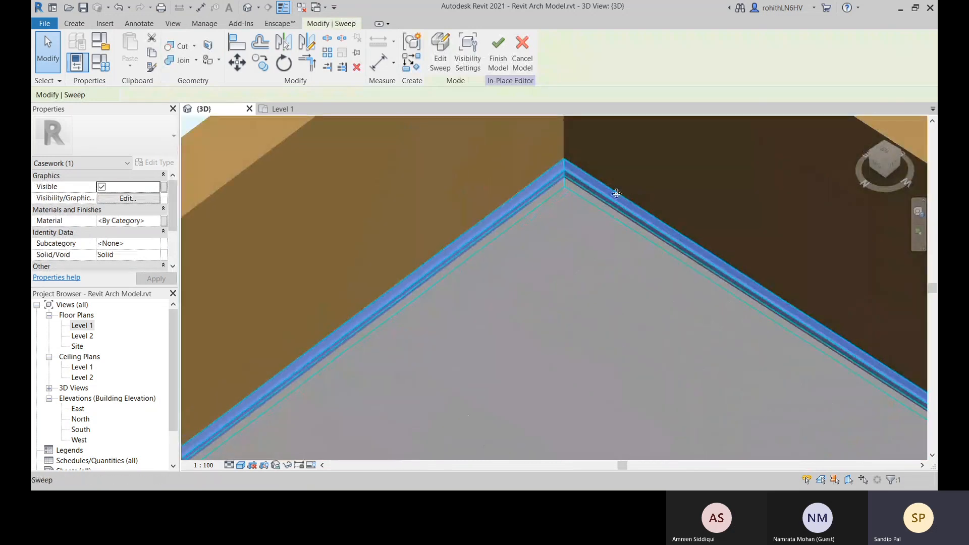
{"action": "scroll", "coordinate": [477, 248], "scroll_direction": "down", "scroll_amount": 5}
{"action": "middle_click_drag", "start_coordinate": [482, 271], "coordinate": [312, 228], "text": "shift"}
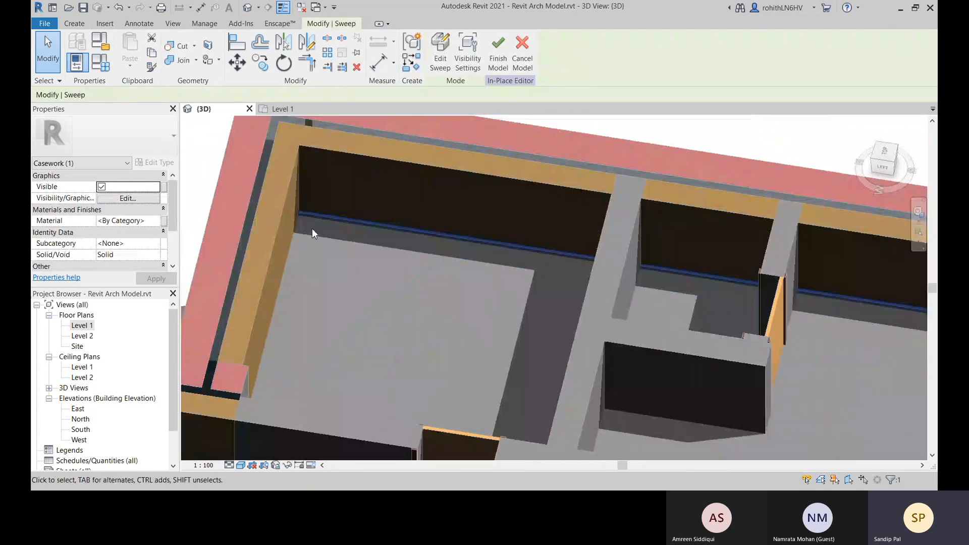
{"action": "scroll", "coordinate": [302, 215], "scroll_direction": "up", "scroll_amount": 5}
{"action": "scroll", "coordinate": [417, 225], "scroll_direction": "down", "scroll_amount": 7}
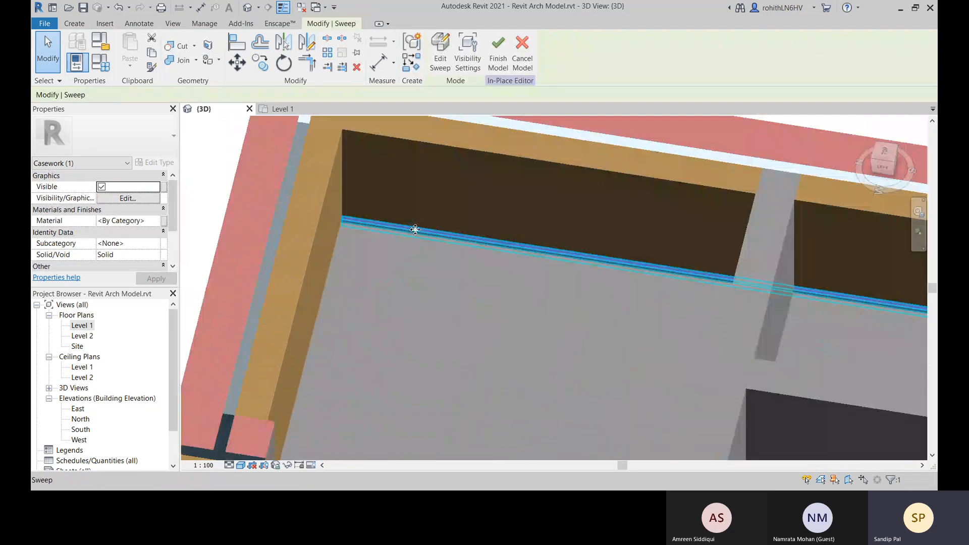
{"action": "middle_click_drag", "start_coordinate": [626, 313], "coordinate": [596, 242]}
{"action": "scroll", "coordinate": [399, 230], "scroll_direction": "up", "scroll_amount": 3}
{"action": "scroll", "coordinate": [540, 242], "scroll_direction": "up", "scroll_amount": 3}
{"action": "scroll", "coordinate": [660, 246], "scroll_direction": "up", "scroll_amount": 2}
{"action": "middle_click_drag", "start_coordinate": [460, 242], "coordinate": [578, 219]}
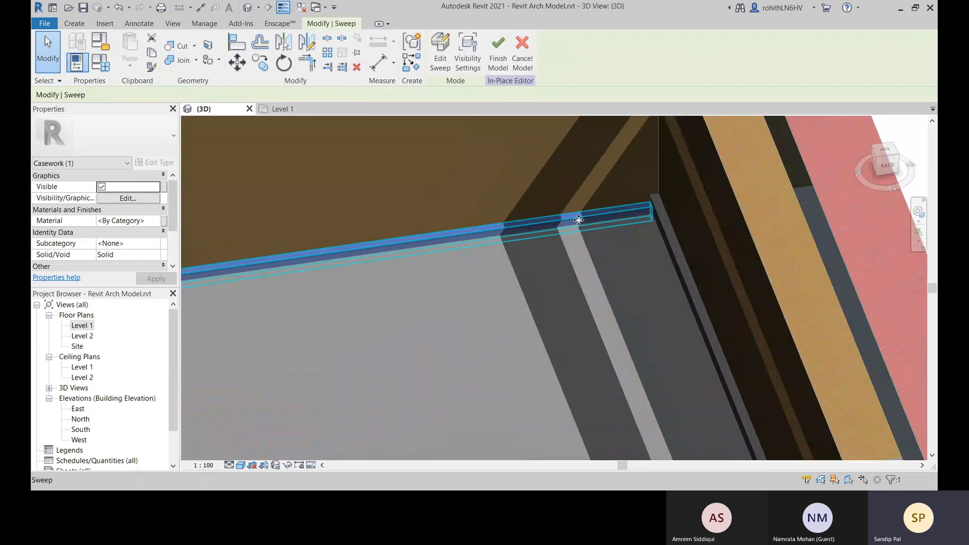
{"action": "scroll", "coordinate": [535, 237], "scroll_direction": "down", "scroll_amount": 10}
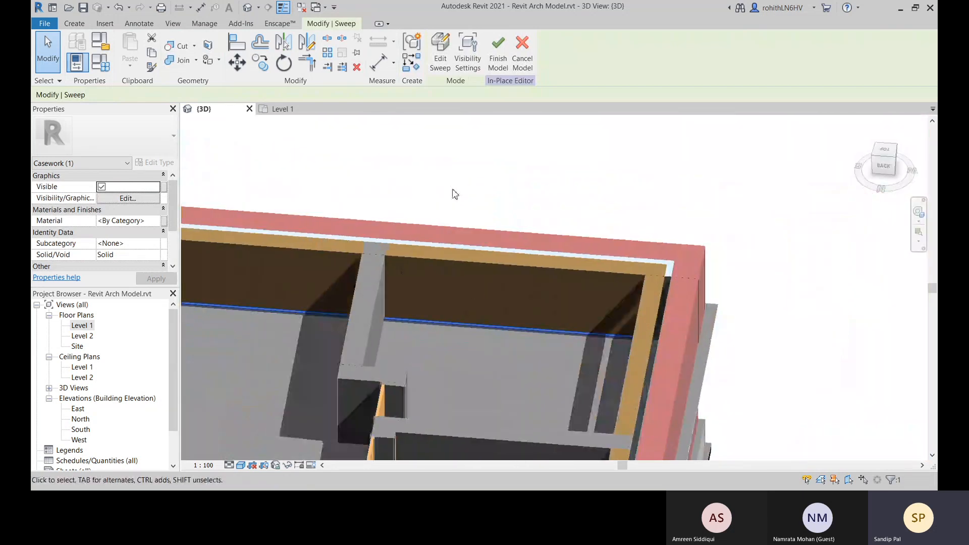
{"action": "middle_click_drag", "start_coordinate": [455, 194], "coordinate": [445, 152], "text": "shift"}
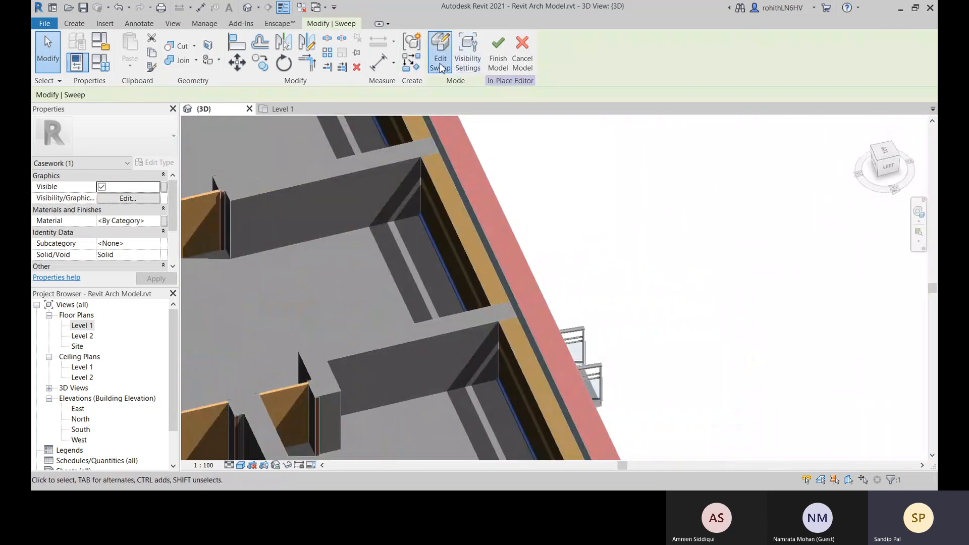
Open the skirting sweep for editing and inspect its profile against the wall edge
{"action": "left_click", "coordinate": [442, 68]}
{"action": "scroll", "coordinate": [463, 290], "scroll_direction": "up", "scroll_amount": 5}
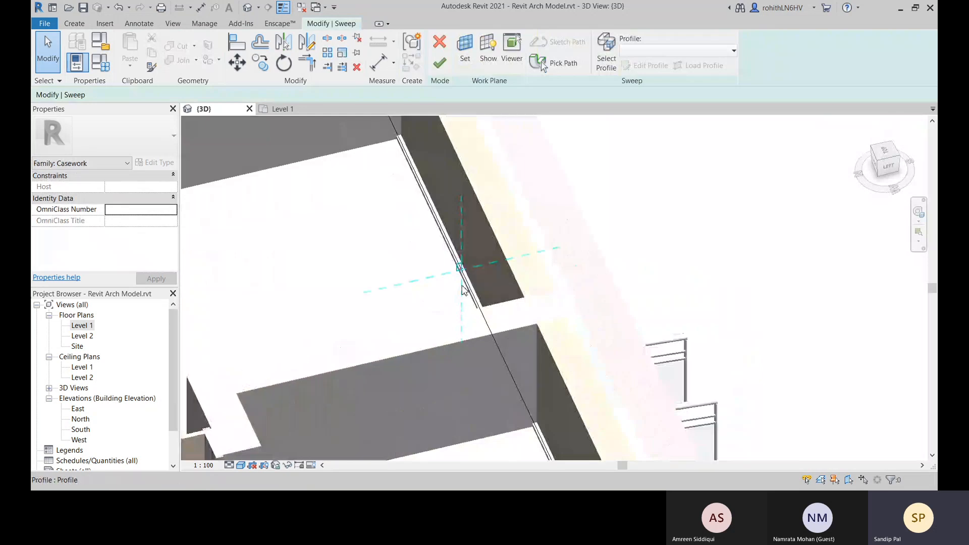
{"action": "scroll", "coordinate": [462, 269], "scroll_direction": "up", "scroll_amount": 6}
{"action": "middle_click_drag", "start_coordinate": [497, 283], "coordinate": [714, 389], "text": "shift"}
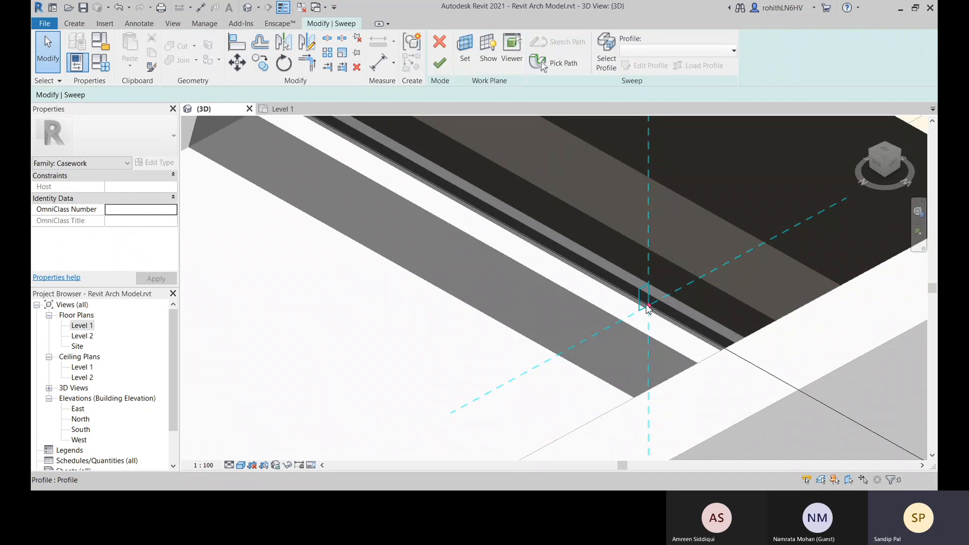
{"action": "middle_click_drag", "start_coordinate": [647, 305], "coordinate": [462, 311], "text": "shift"}
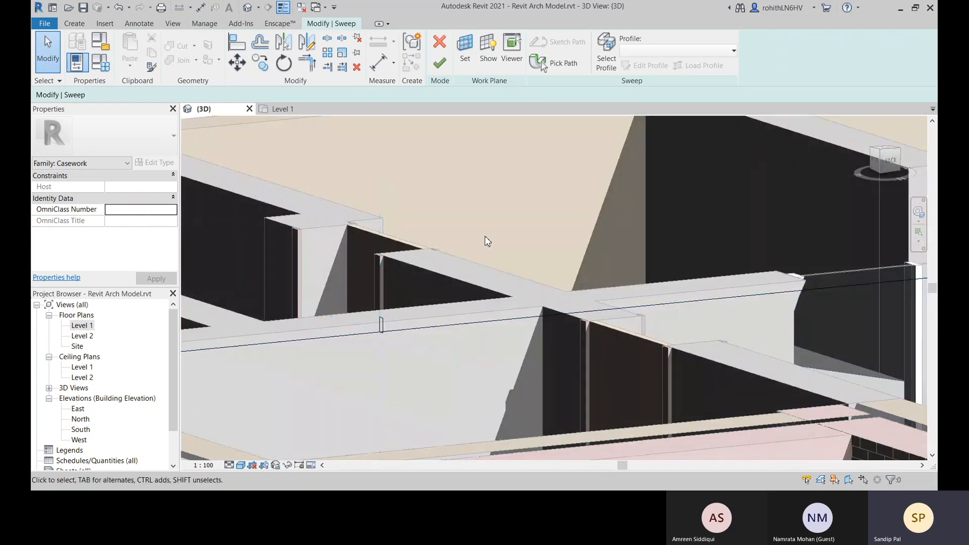
{"action": "middle_click_drag", "start_coordinate": [487, 242], "coordinate": [515, 361], "text": "shift"}
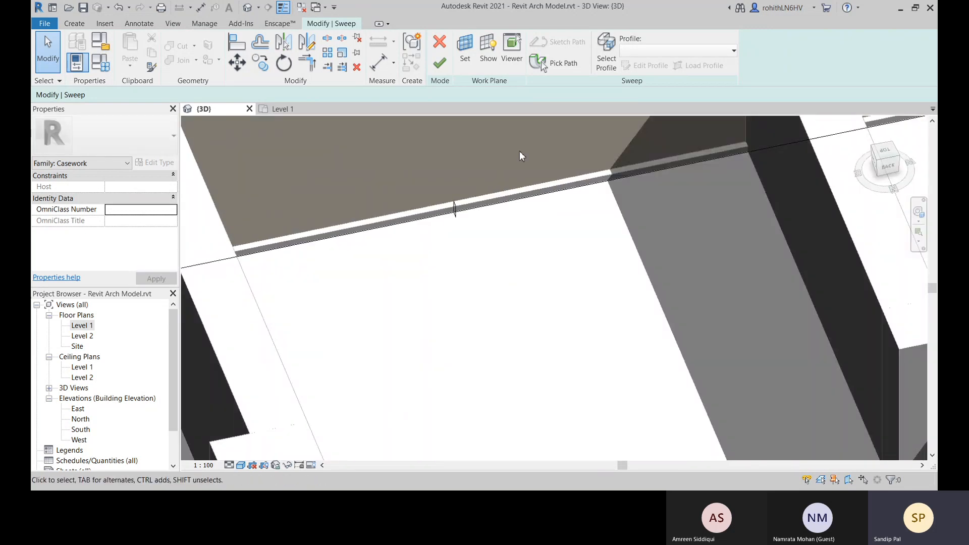
Undo the finished skirting sweep and its profile sketch, going back to editing the picked path
{"action": "key", "text": "ctrl+z"}
{"action": "key", "text": "ctrl+z"}
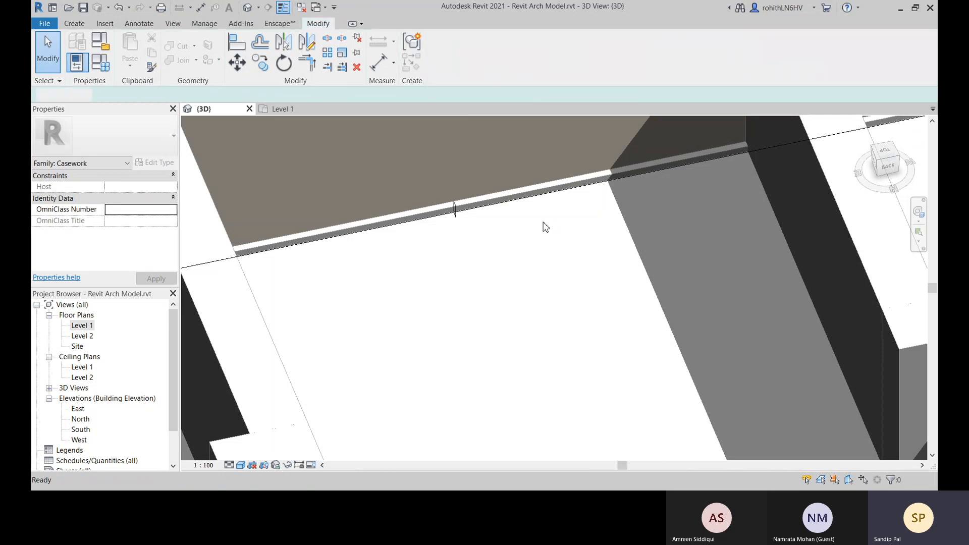
{"action": "key", "text": "ctrl+z"}
{"action": "key", "text": "ctrl+z"}
{"action": "key", "text": "ctrl+z"}
{"action": "key", "text": "ctrl+z"}
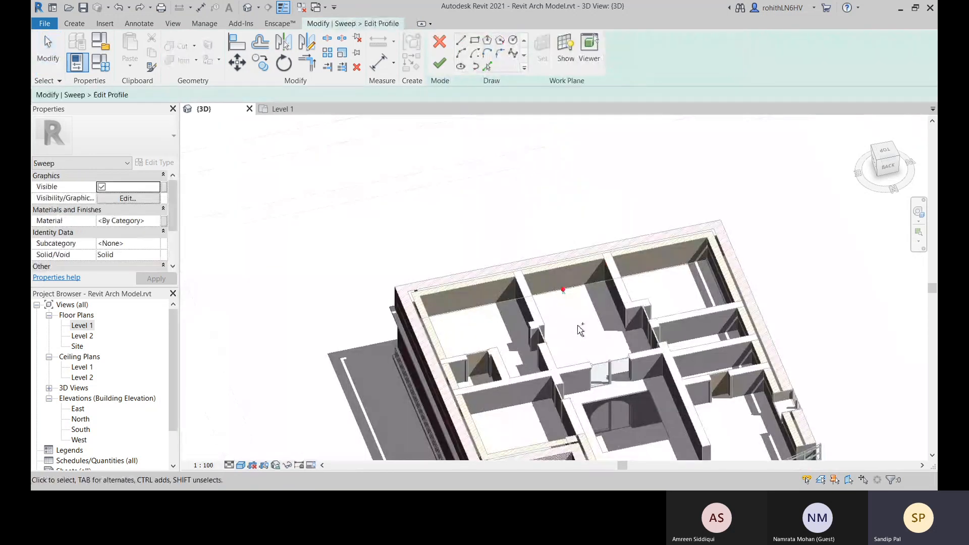
{"action": "key", "text": "ctrl+z"}
{"action": "key", "text": "ctrl+z"}
{"action": "key", "text": "ctrl+z"}
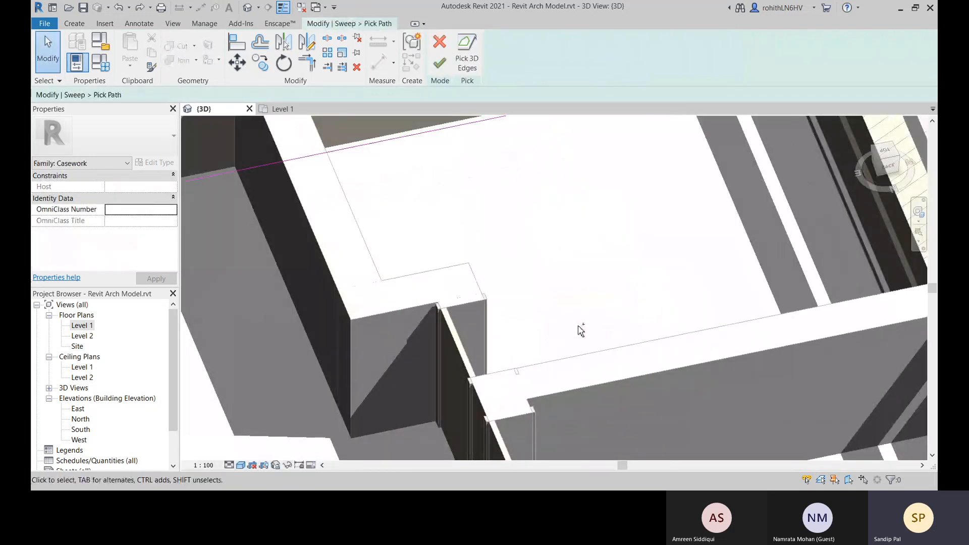
Undo the picked path edges and switch the sweep to a sketched path
{"action": "key", "text": "ctrl+z"}
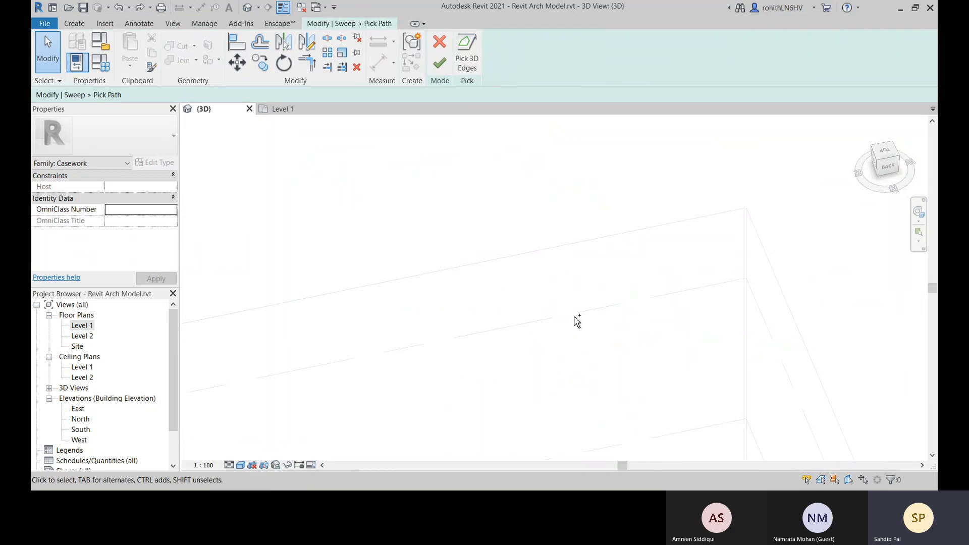
{"action": "key", "text": "ctrl+z"}
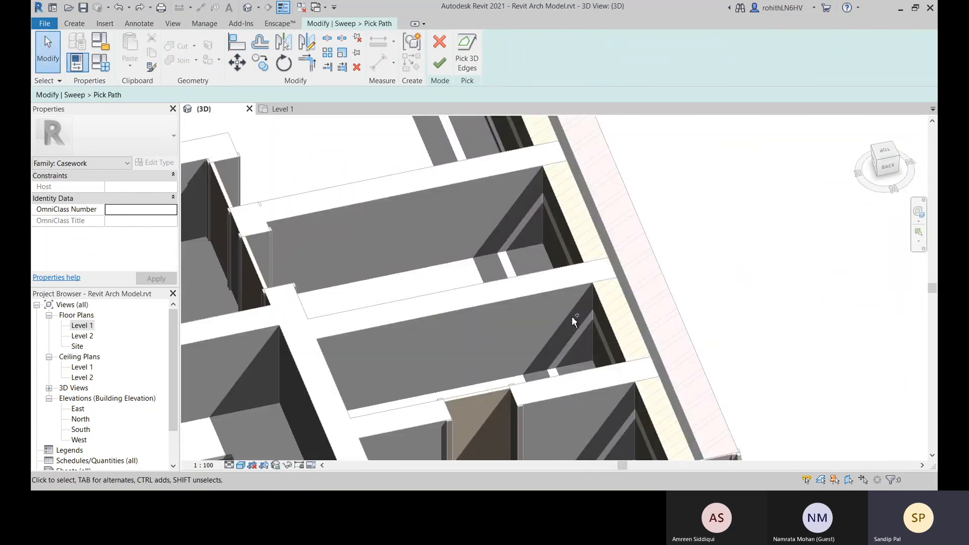
{"action": "key", "text": "ctrl+z"}
{"action": "scroll", "coordinate": [577, 295], "scroll_direction": "down", "scroll_amount": 5}
{"action": "middle_click_drag", "start_coordinate": [611, 304], "coordinate": [699, 314]}
{"action": "left_click", "coordinate": [557, 42]}
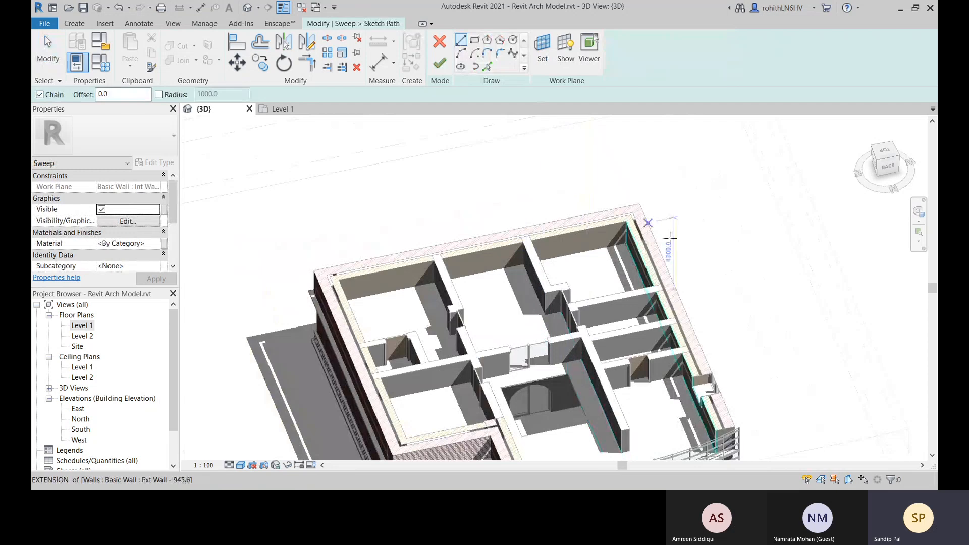
Try to sketch the sweep path line from the room corner along the base of the exterior wall
{"action": "scroll", "coordinate": [619, 243], "scroll_direction": "up", "scroll_amount": 8}
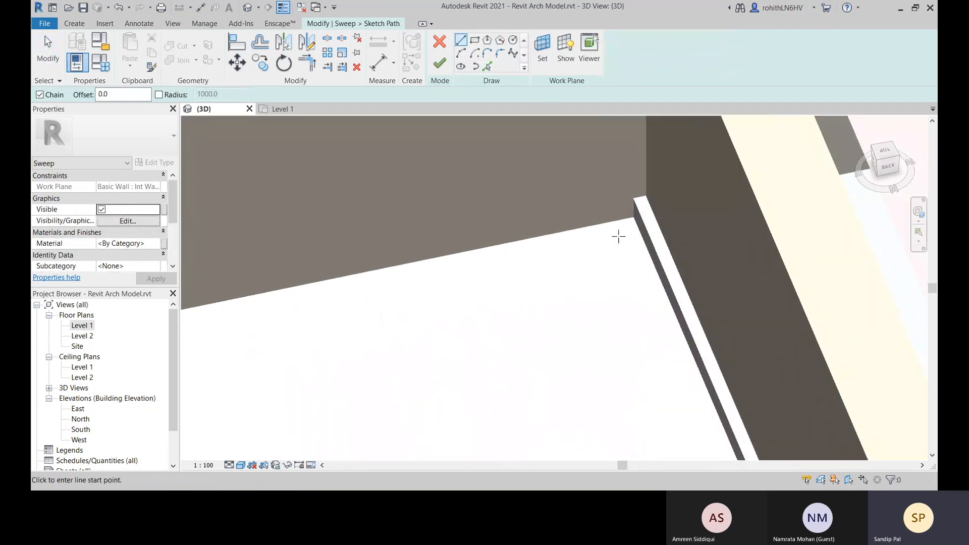
{"action": "scroll", "coordinate": [618, 236], "scroll_direction": "up", "scroll_amount": 2}
{"action": "scroll", "coordinate": [643, 211], "scroll_direction": "up", "scroll_amount": 2}
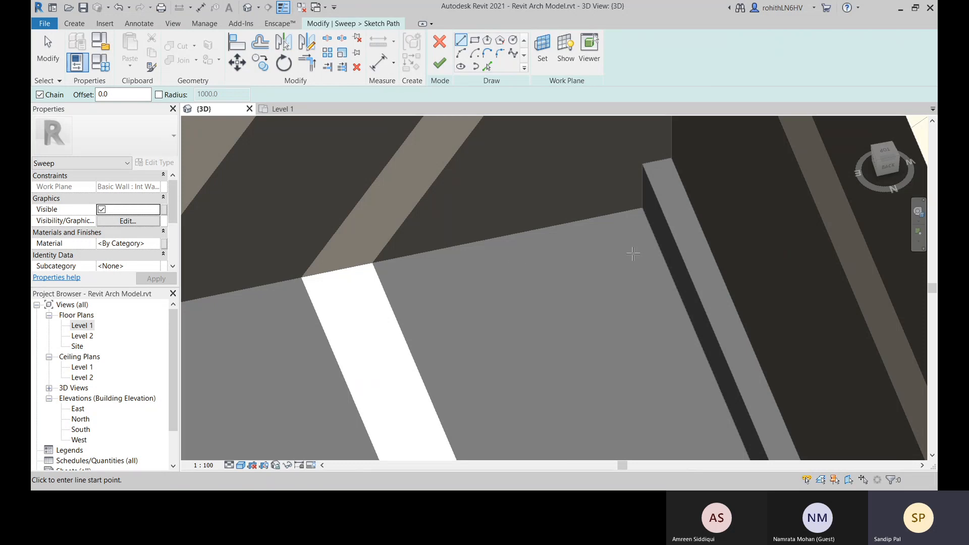
{"action": "scroll", "coordinate": [617, 231], "scroll_direction": "down", "scroll_amount": 2}
{"action": "middle_click_drag", "start_coordinate": [628, 231], "coordinate": [672, 244]}
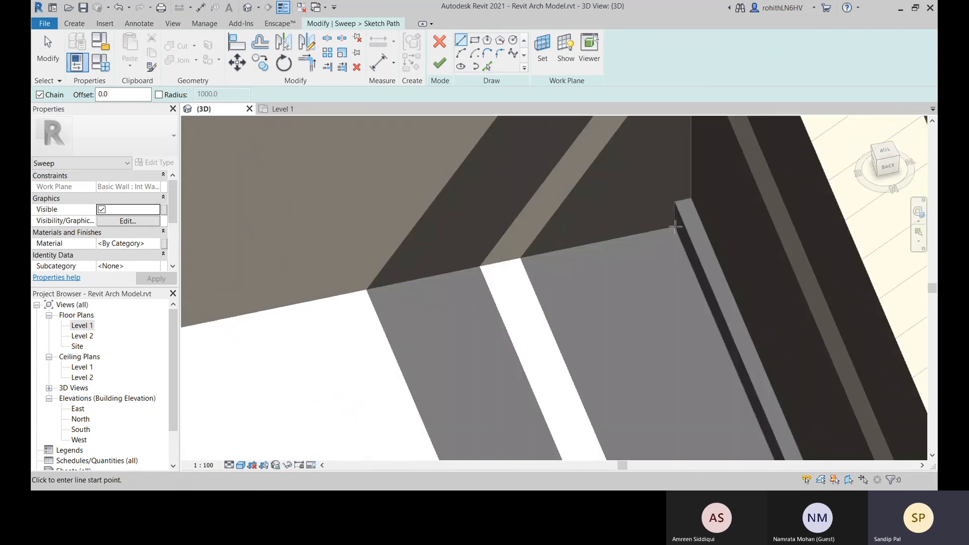
{"action": "scroll", "coordinate": [343, 298], "scroll_direction": "down", "scroll_amount": 4}
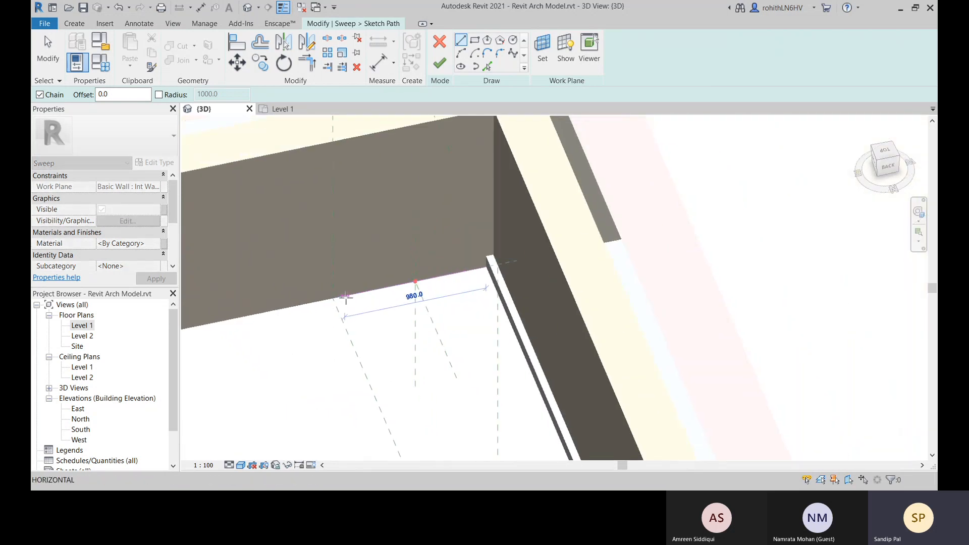
{"action": "middle_click_drag", "start_coordinate": [343, 298], "coordinate": [909, 201]}
{"action": "scroll", "coordinate": [623, 241], "scroll_direction": "down", "scroll_amount": 3}
{"action": "scroll", "coordinate": [368, 305], "scroll_direction": "down", "scroll_amount": 2}
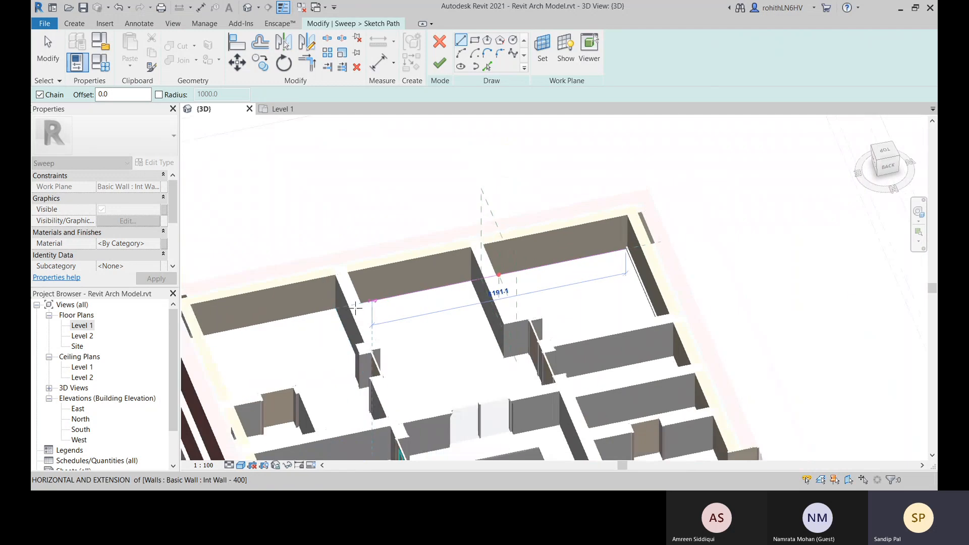
{"action": "mouse_move", "coordinate": [348, 296]}
{"action": "middle_mouse_down"}
{"action": "mouse_move", "coordinate": [626, 255]}
{"action": "mouse_move", "coordinate": [584, 278]}
{"action": "mouse_move", "coordinate": [630, 243]}
{"action": "mouse_move", "coordinate": [651, 209]}
{"action": "middle_mouse_up"}
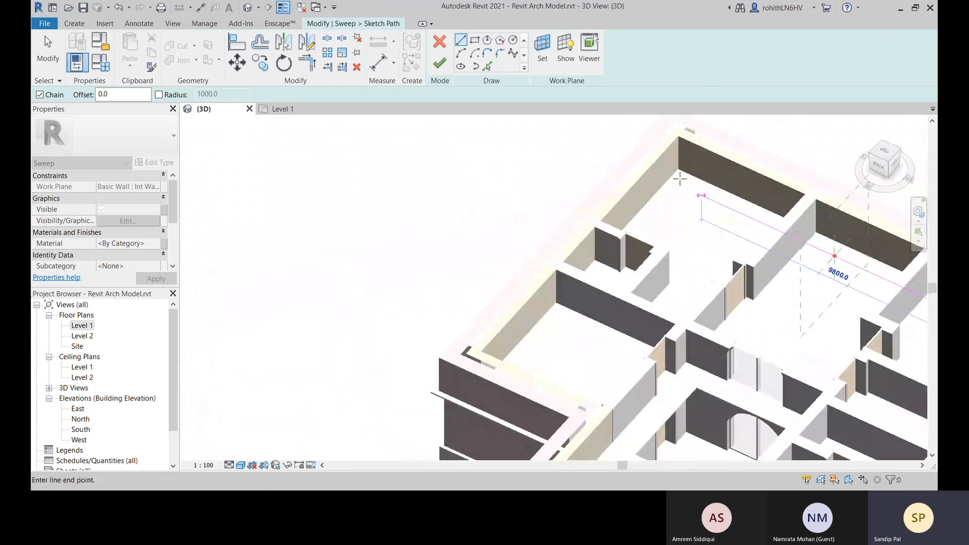
{"action": "scroll", "coordinate": [678, 174], "scroll_direction": "up", "scroll_amount": 4}
{"action": "scroll", "coordinate": [678, 173], "scroll_direction": "up", "scroll_amount": 4}
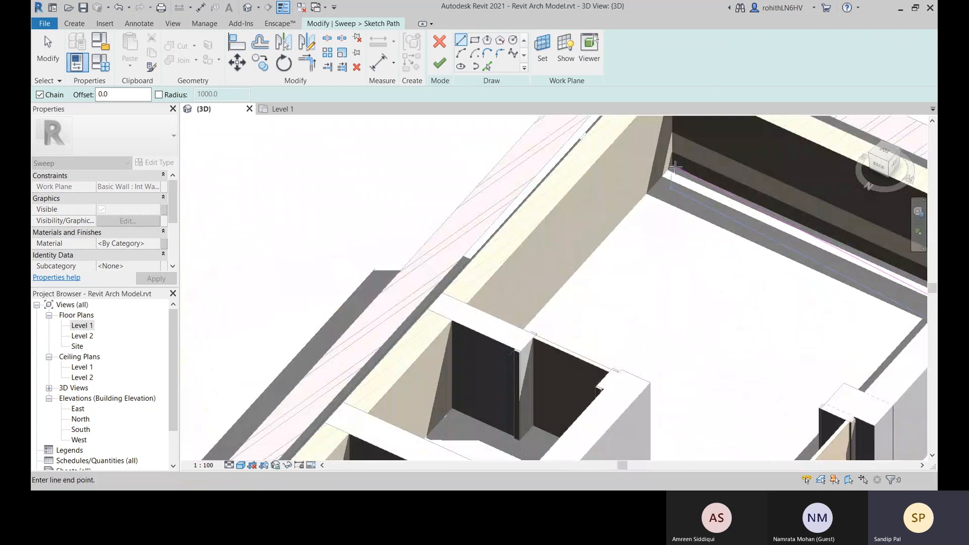
{"action": "scroll", "coordinate": [676, 167], "scroll_direction": "down", "scroll_amount": 4}
{"action": "middle_click_drag", "start_coordinate": [724, 230], "coordinate": [459, 200]}
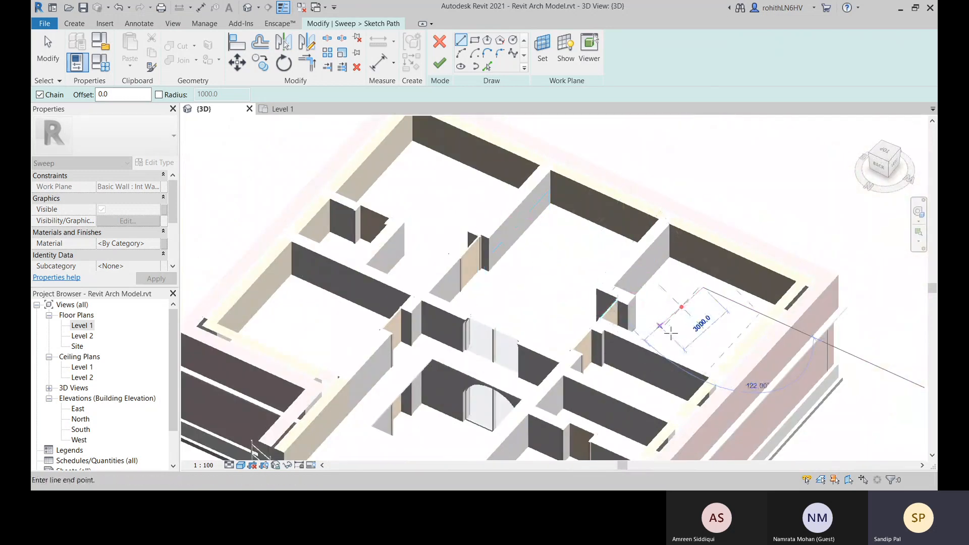
{"action": "key", "text": "Escape"}
Set the sketch's work plane by picking the inner face of the long exterior wall
{"action": "scroll", "coordinate": [729, 298], "scroll_direction": "up", "scroll_amount": 3}
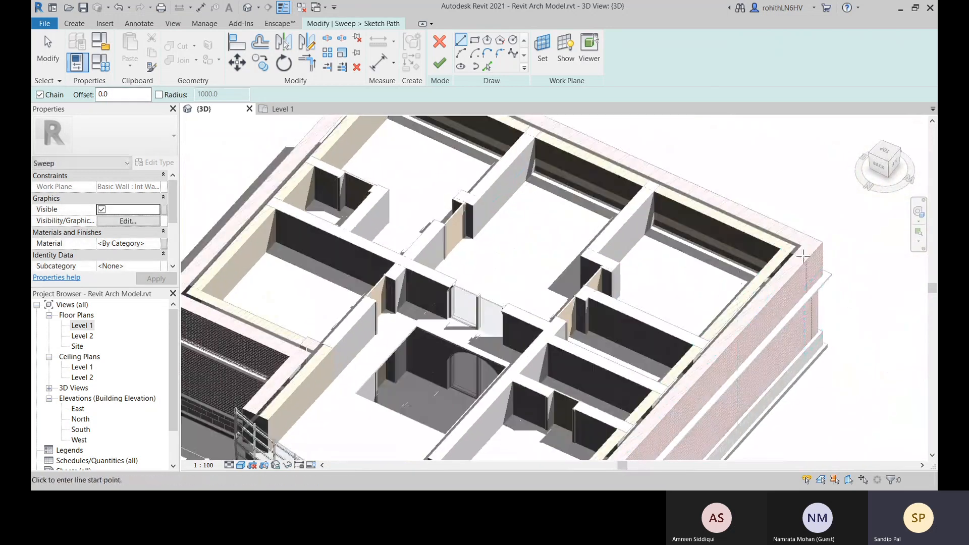
{"action": "scroll", "coordinate": [751, 273], "scroll_direction": "down", "scroll_amount": 3}
{"action": "middle_click_drag", "start_coordinate": [751, 273], "coordinate": [687, 225], "text": "shift"}
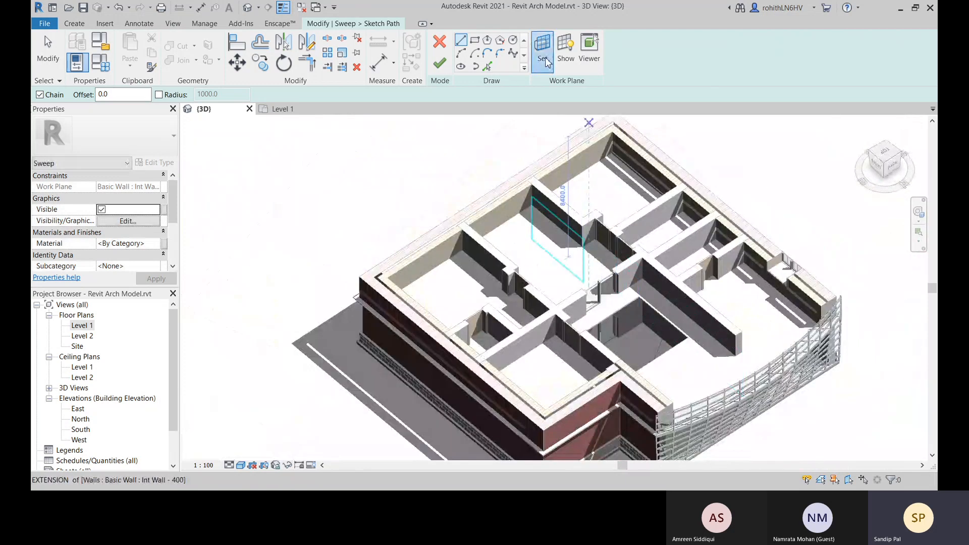
{"action": "left_click", "coordinate": [543, 50]}
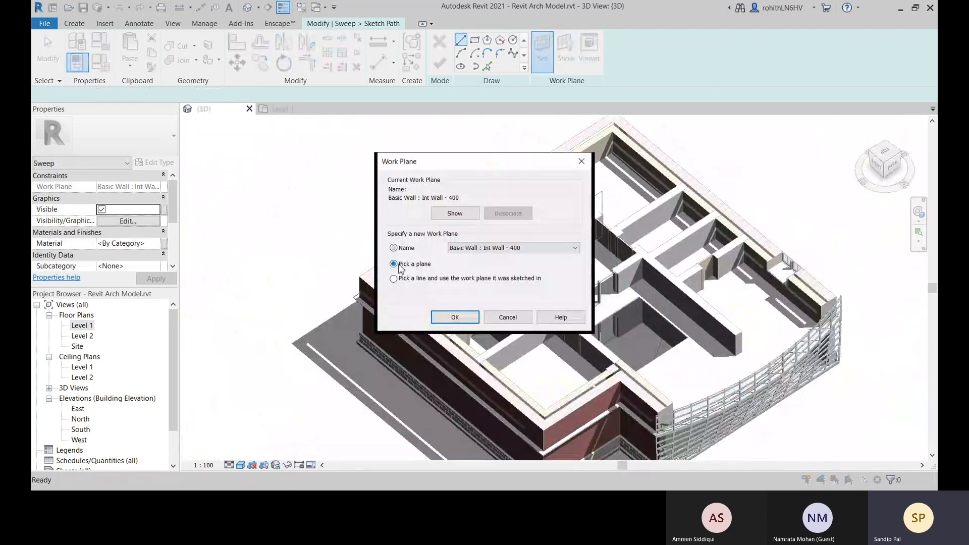
{"action": "left_click", "coordinate": [456, 320]}
{"action": "left_click", "coordinate": [578, 174]}
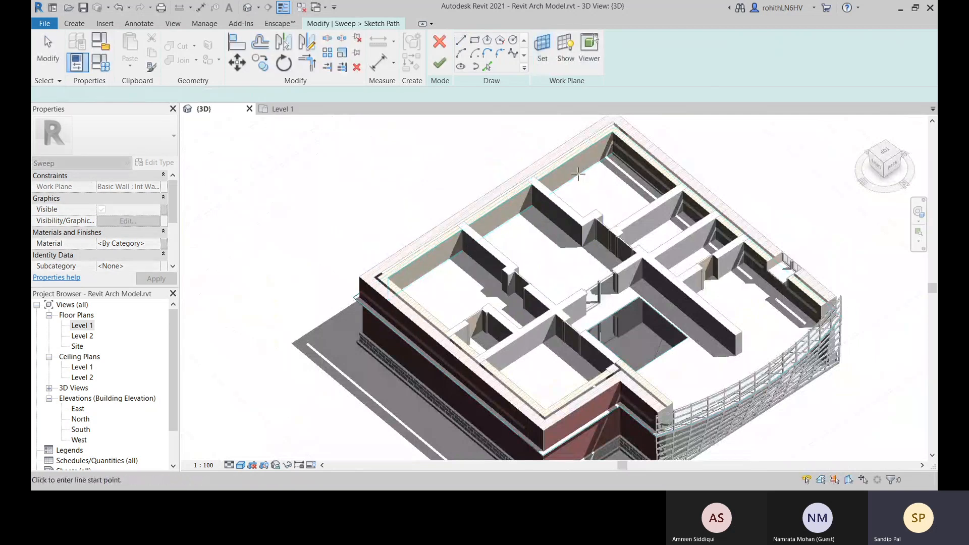
Sketch a path line about 13,900 mm long at the base of the exterior wall, from one inner corner to the other
{"action": "scroll", "coordinate": [578, 174], "scroll_direction": "up", "scroll_amount": 10}
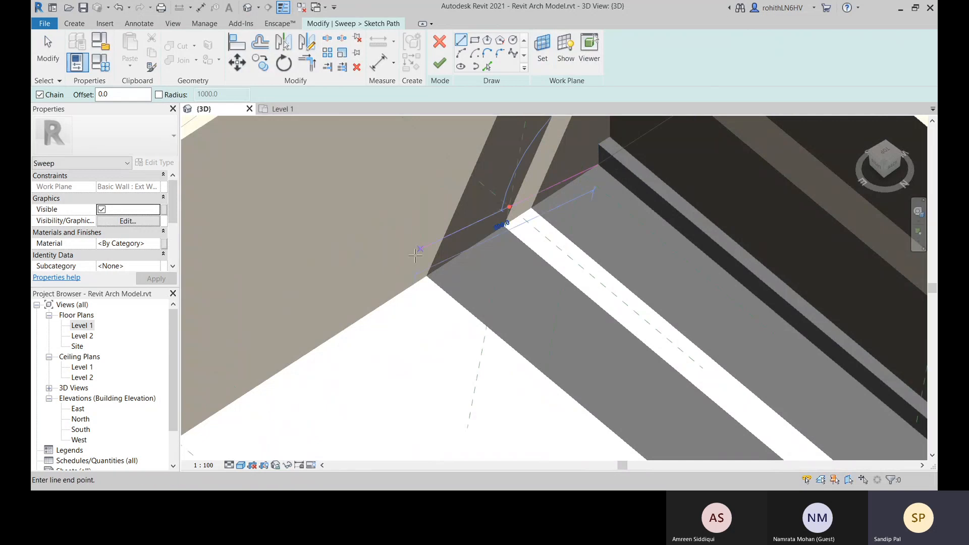
{"action": "scroll", "coordinate": [415, 256], "scroll_direction": "down", "scroll_amount": 8}
{"action": "scroll", "coordinate": [316, 343], "scroll_direction": "up", "scroll_amount": 3}
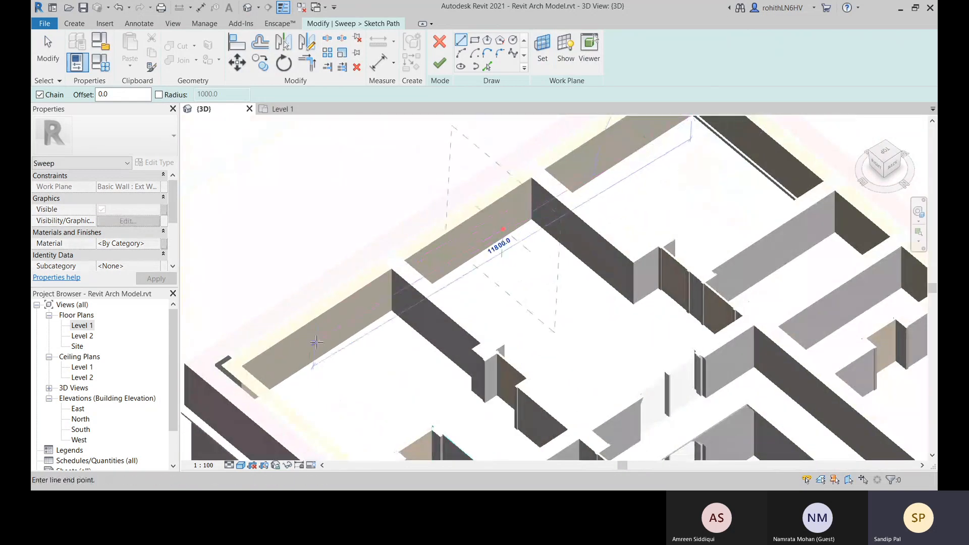
{"action": "mouse_move", "coordinate": [316, 342]}
{"action": "middle_mouse_down", "text": "shift"}
{"action": "mouse_move", "coordinate": [191, 340]}
{"action": "mouse_move", "coordinate": [207, 333]}
{"action": "middle_mouse_up", "text": "shift"}
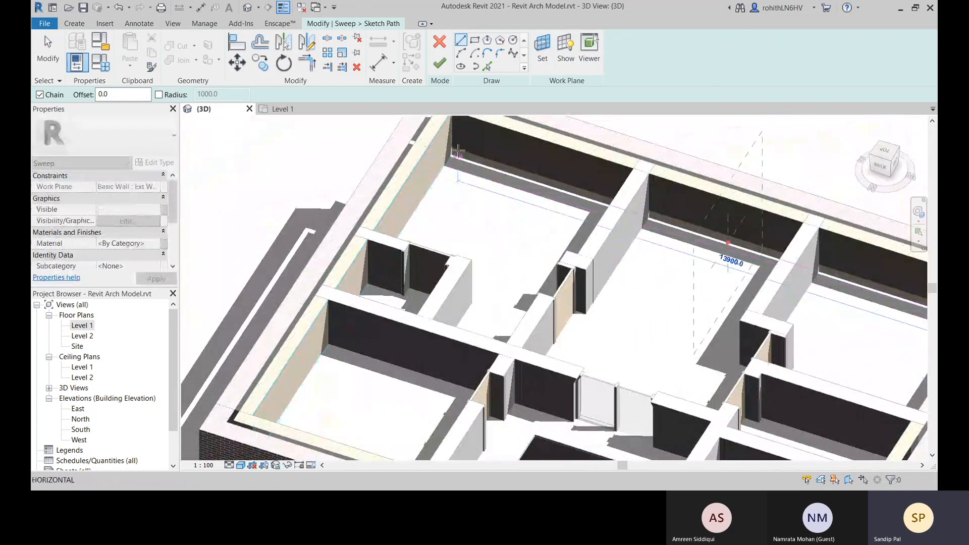
{"action": "scroll", "coordinate": [458, 152], "scroll_direction": "up", "scroll_amount": 5}
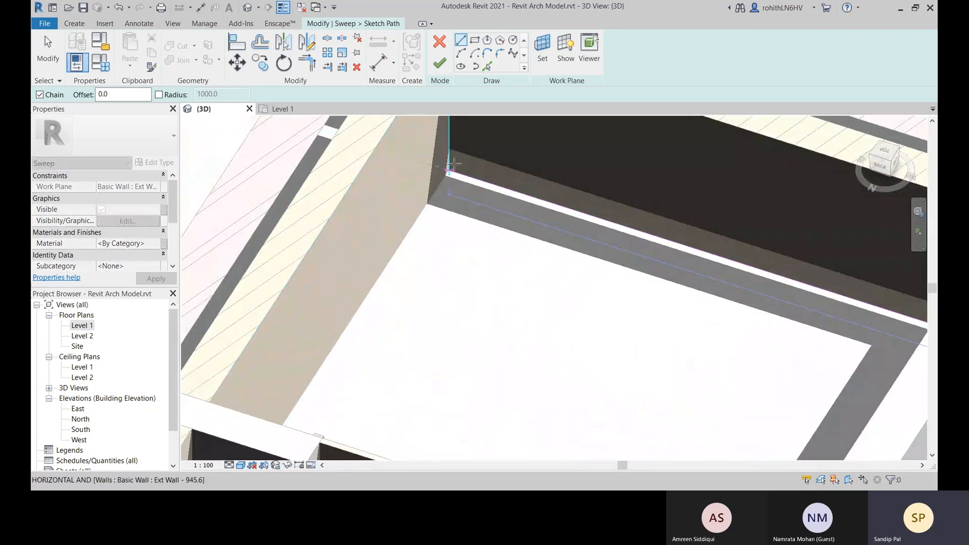
{"action": "mouse_move", "coordinate": [508, 195]}
{"action": "middle_mouse_down", "text": "shift"}
{"action": "mouse_move", "coordinate": [515, 203]}
{"action": "mouse_move", "coordinate": [489, 206]}
{"action": "middle_mouse_up", "text": "shift"}
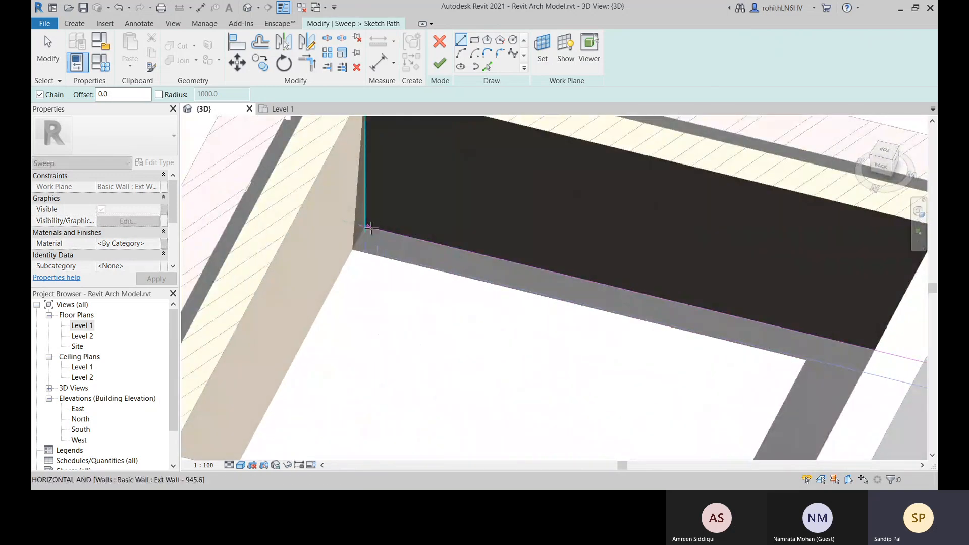
{"action": "left_click", "coordinate": [367, 226]}
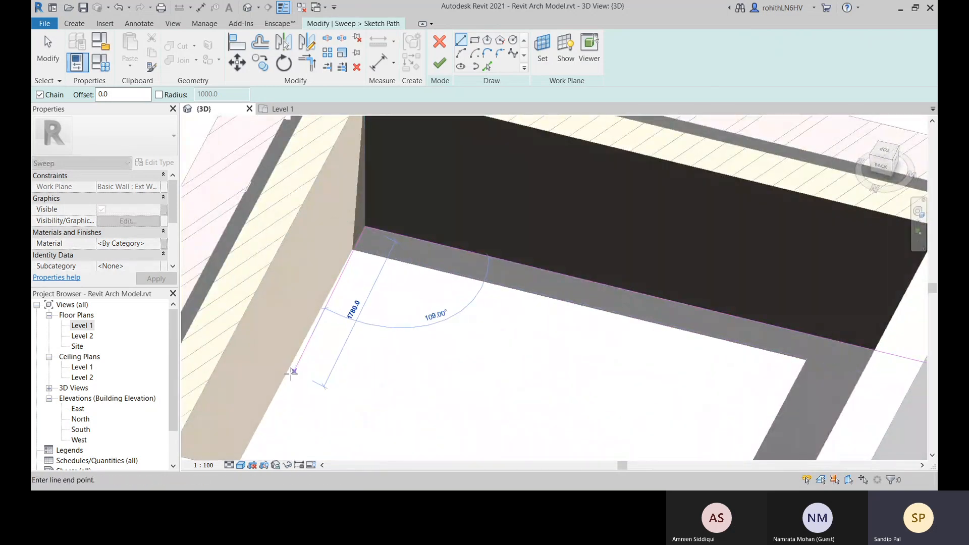
Try to continue the path line around the corner along the base of the adjoining exterior wall
{"action": "scroll", "coordinate": [292, 368], "scroll_direction": "down", "scroll_amount": 3}
{"action": "middle_click_drag", "start_coordinate": [292, 368], "coordinate": [401, 234]}
{"action": "middle_click_drag", "start_coordinate": [322, 335], "coordinate": [457, 132]}
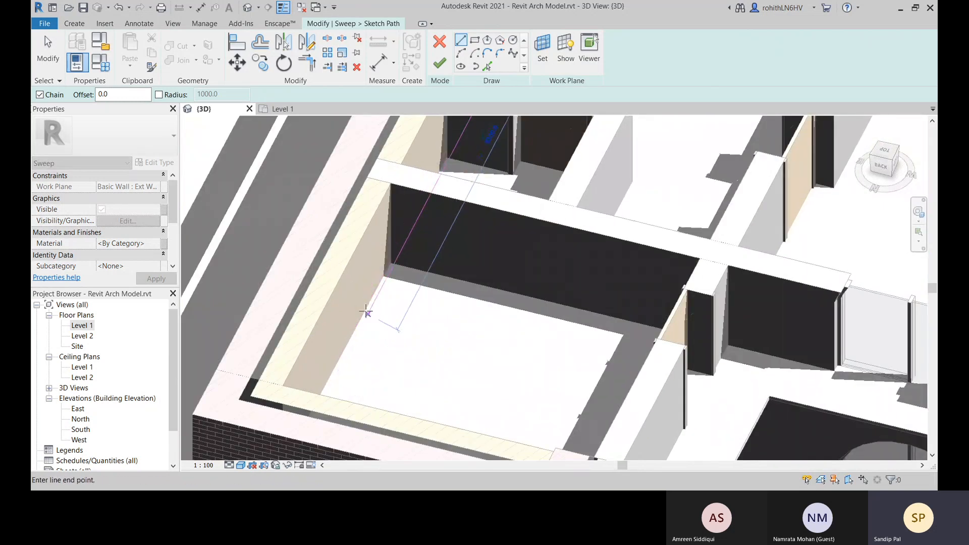
{"action": "mouse_move", "coordinate": [366, 311]}
{"action": "middle_mouse_down", "text": "shift"}
{"action": "mouse_move", "coordinate": [327, 340]}
{"action": "mouse_move", "coordinate": [298, 322]}
{"action": "middle_mouse_up", "text": "shift"}
{"action": "mouse_move", "coordinate": [508, 202]}
{"action": "middle_mouse_down"}
{"action": "mouse_move", "coordinate": [504, 321]}
{"action": "mouse_move", "coordinate": [429, 408]}
{"action": "mouse_move", "coordinate": [362, 400]}
{"action": "mouse_move", "coordinate": [353, 389]}
{"action": "middle_mouse_up"}
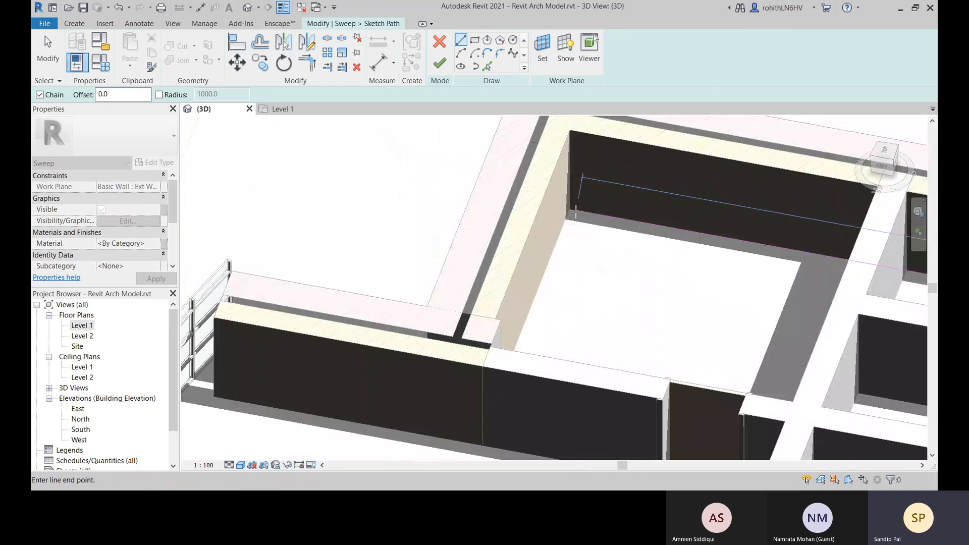
Try to move the work plane to the adjoining exterior wall, and leave the plane selection
{"action": "left_click", "coordinate": [542, 50]}
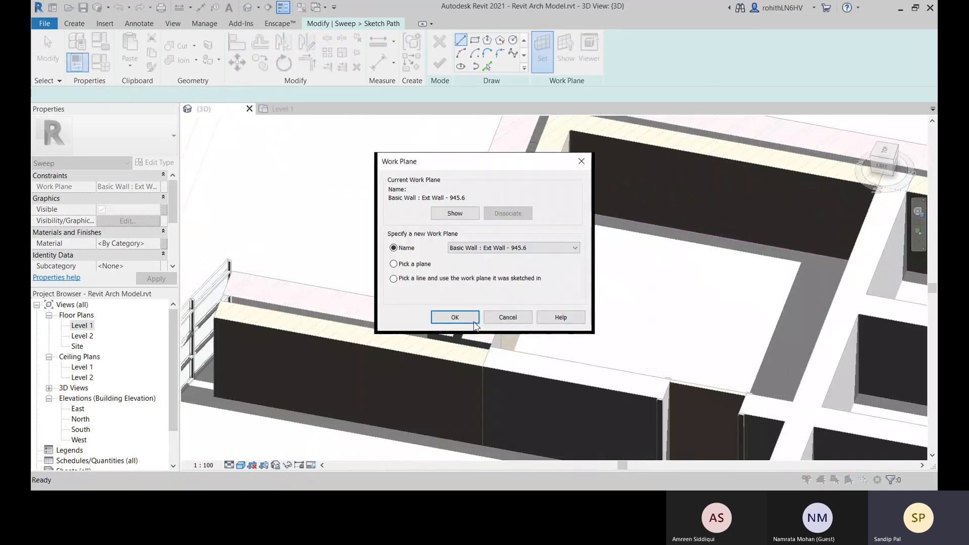
{"action": "left_click", "coordinate": [445, 318]}
{"action": "middle_click_drag", "start_coordinate": [638, 236], "coordinate": [520, 274]}
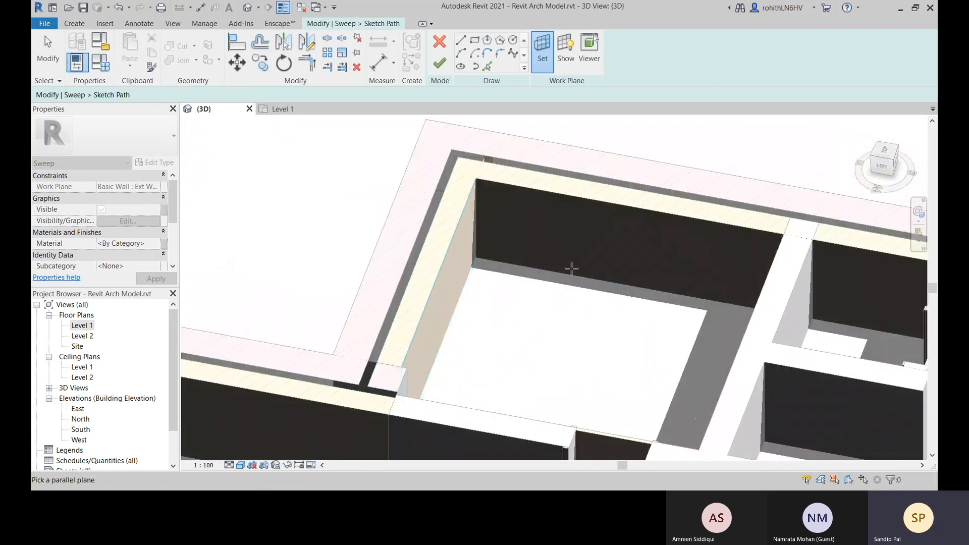
{"action": "middle_click_drag", "start_coordinate": [634, 216], "coordinate": [726, 316], "text": "shift"}
{"action": "middle_click_drag", "start_coordinate": [335, 338], "coordinate": [693, 290]}
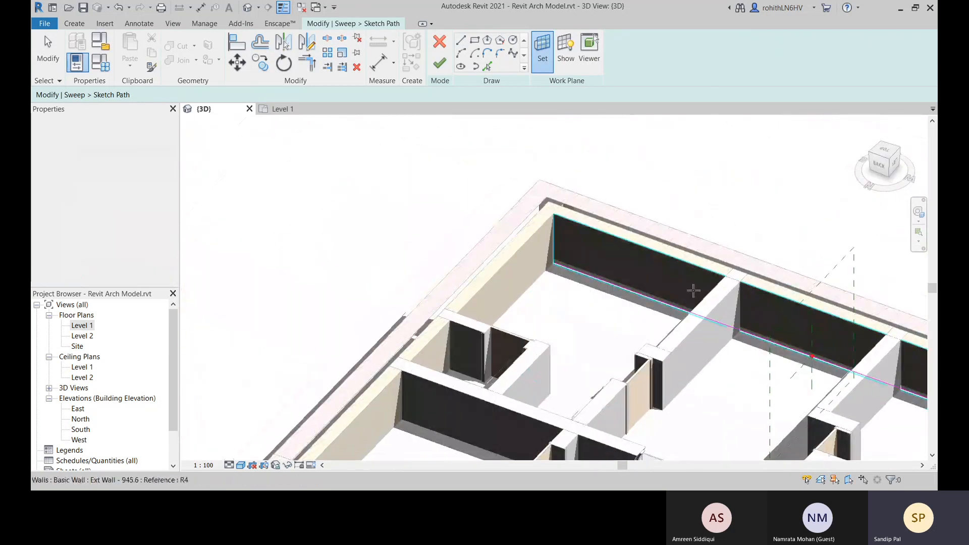
{"action": "middle_click_drag", "start_coordinate": [540, 258], "coordinate": [603, 225]}
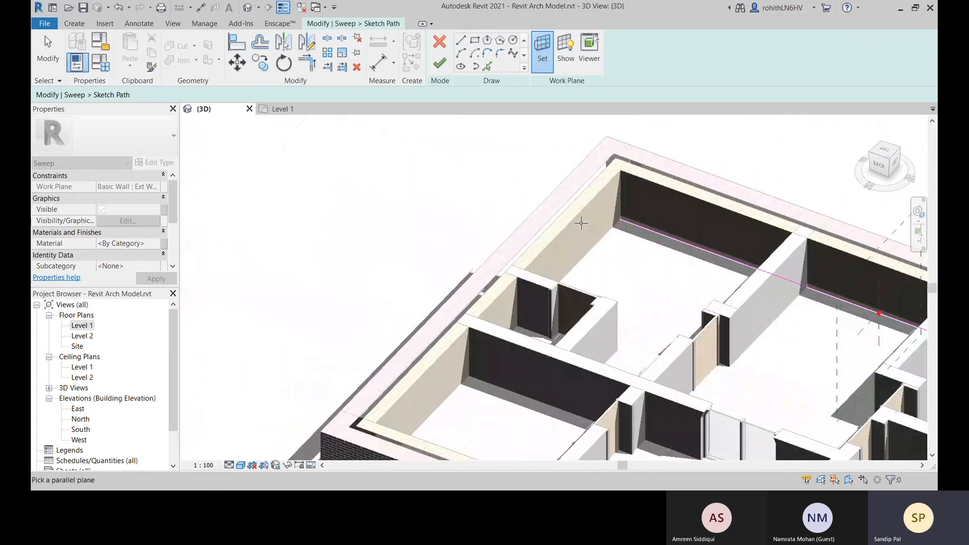
{"action": "right_click", "coordinate": [513, 195]}
{"action": "left_click", "coordinate": [525, 197]}
Retry the work plane change with Pick a plane on the adjoining exterior wall's inner face, and cancel it
{"action": "scroll", "coordinate": [513, 212], "scroll_direction": "up", "scroll_amount": 3}
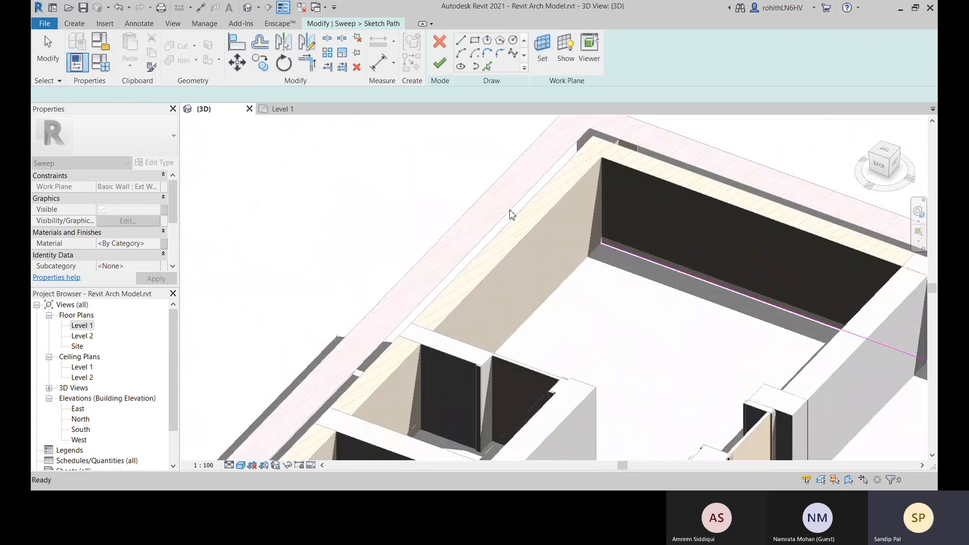
{"action": "middle_click_drag", "start_coordinate": [658, 263], "coordinate": [652, 239]}
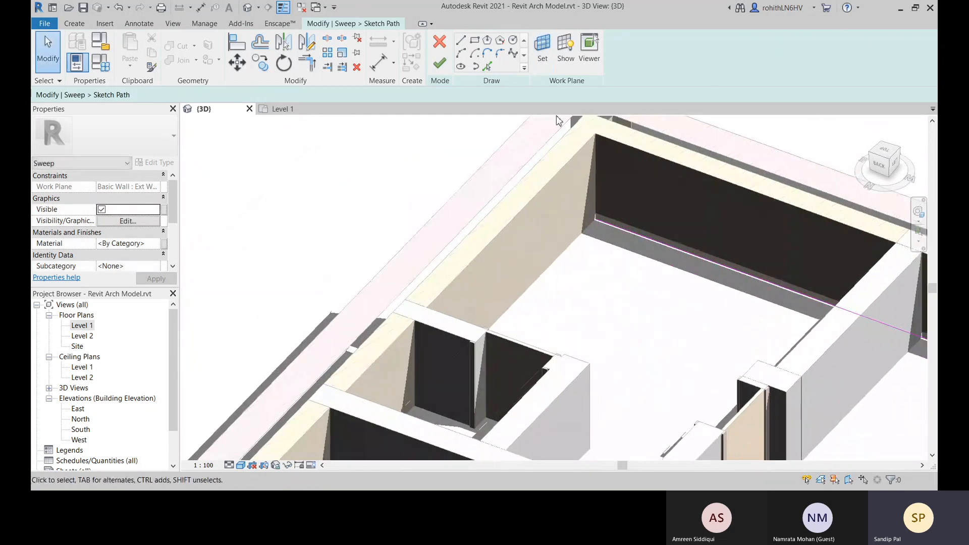
{"action": "left_click", "coordinate": [545, 58]}
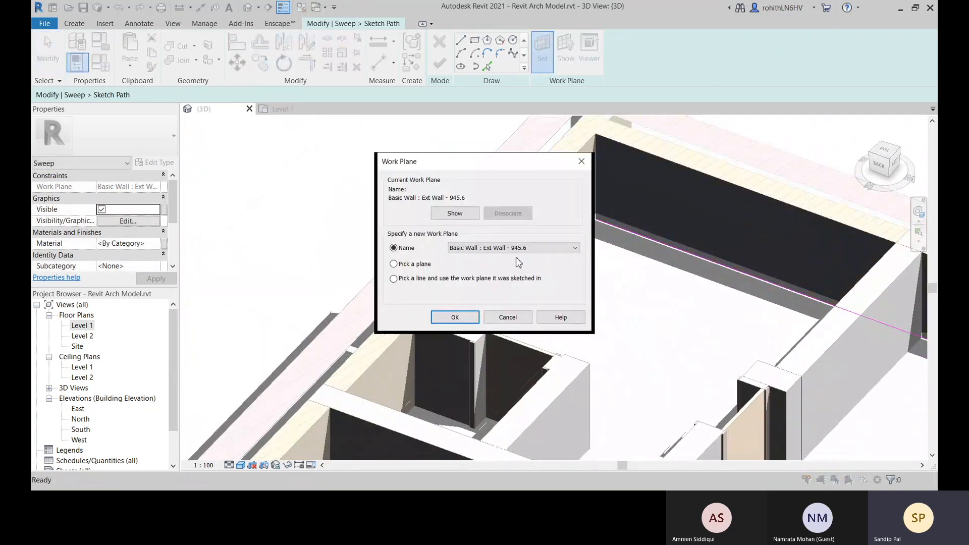
{"action": "left_click", "coordinate": [451, 318]}
{"action": "scroll", "coordinate": [515, 222], "scroll_direction": "down", "scroll_amount": 5}
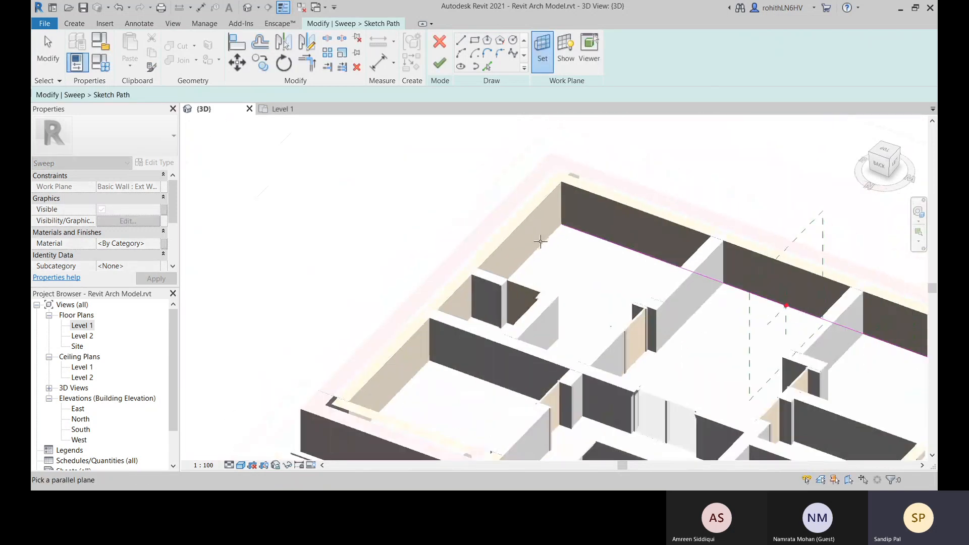
{"action": "middle_click_drag", "start_coordinate": [565, 273], "coordinate": [425, 307], "text": "shift"}
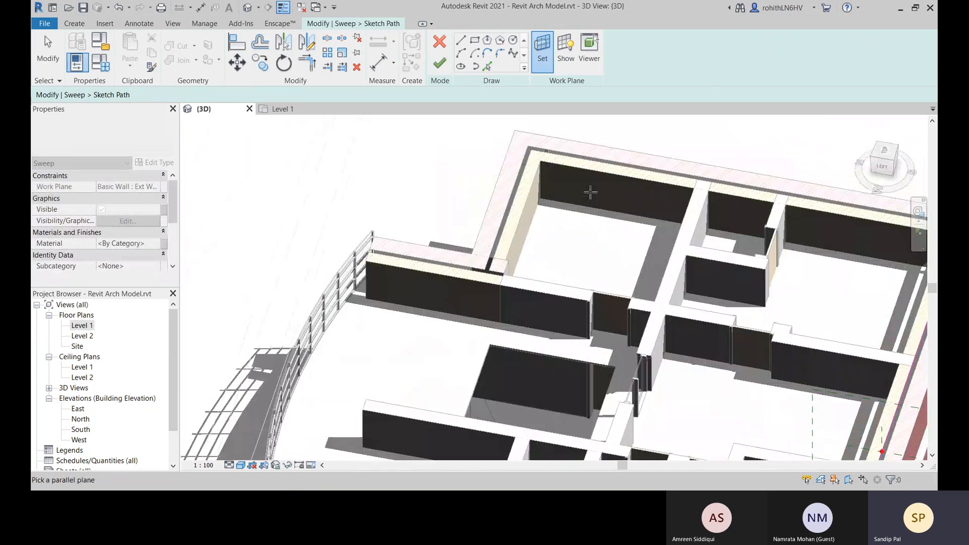
{"action": "left_click", "coordinate": [531, 213]}
{"action": "middle_click_drag", "start_coordinate": [571, 225], "coordinate": [883, 269], "text": "shift"}
{"action": "scroll", "coordinate": [733, 309], "scroll_direction": "up", "scroll_amount": 3}
{"action": "key", "text": "Escape"}
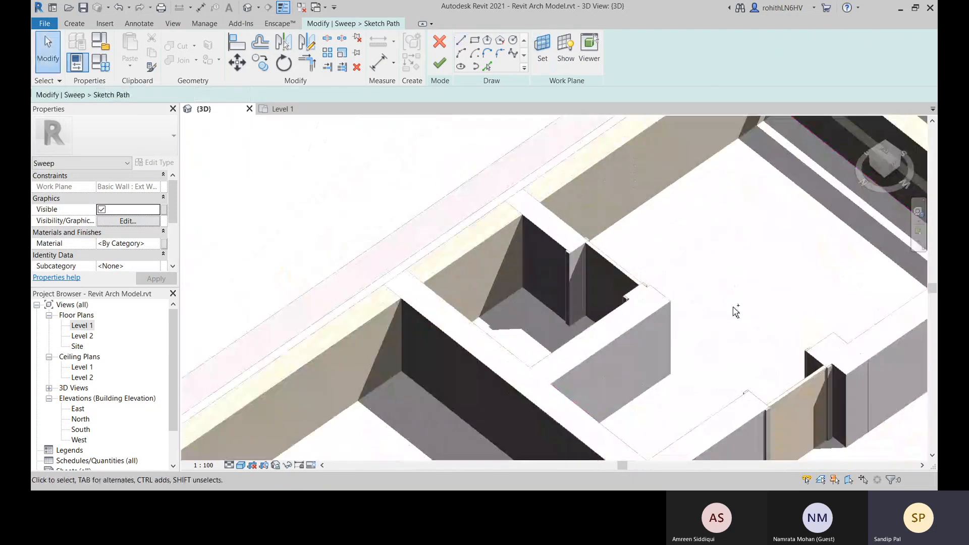
{"action": "scroll", "coordinate": [638, 357], "scroll_direction": "up", "scroll_amount": 4}
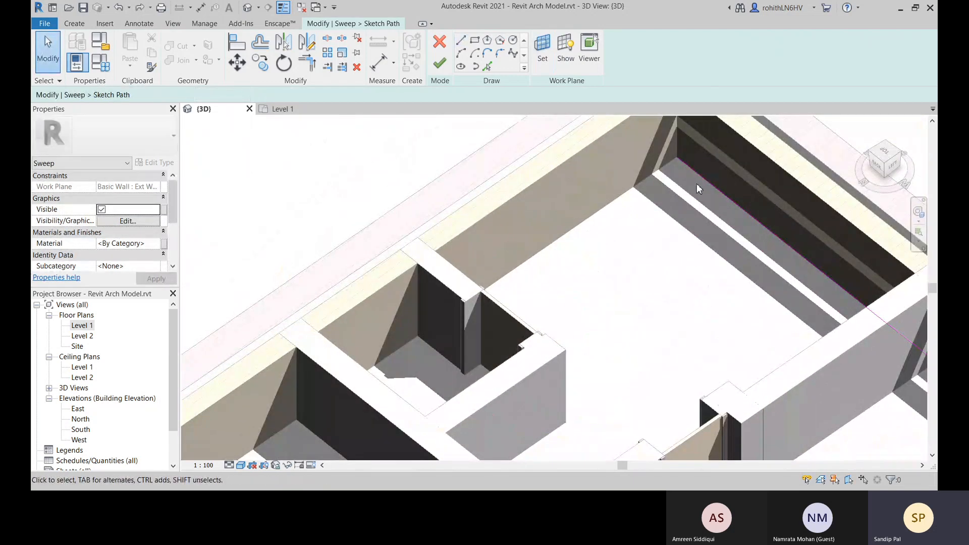
{"action": "middle_click_drag", "start_coordinate": [643, 305], "coordinate": [510, 311], "text": "shift"}
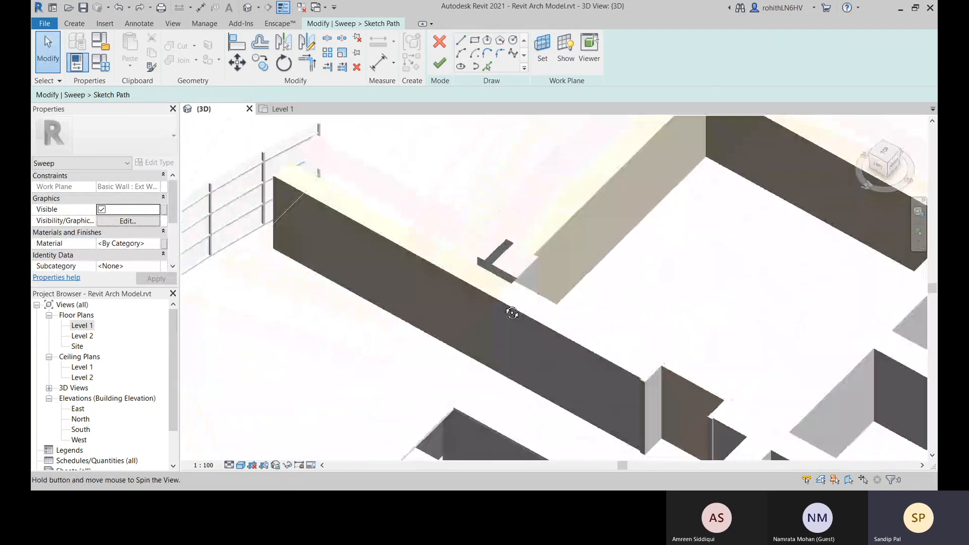
Try to set a new work plane for the sweep path by picking a line at the adjoining exterior wall
{"action": "middle_click_drag", "start_coordinate": [742, 292], "coordinate": [350, 281]}
{"action": "middle_click_drag", "start_coordinate": [604, 307], "coordinate": [718, 299]}
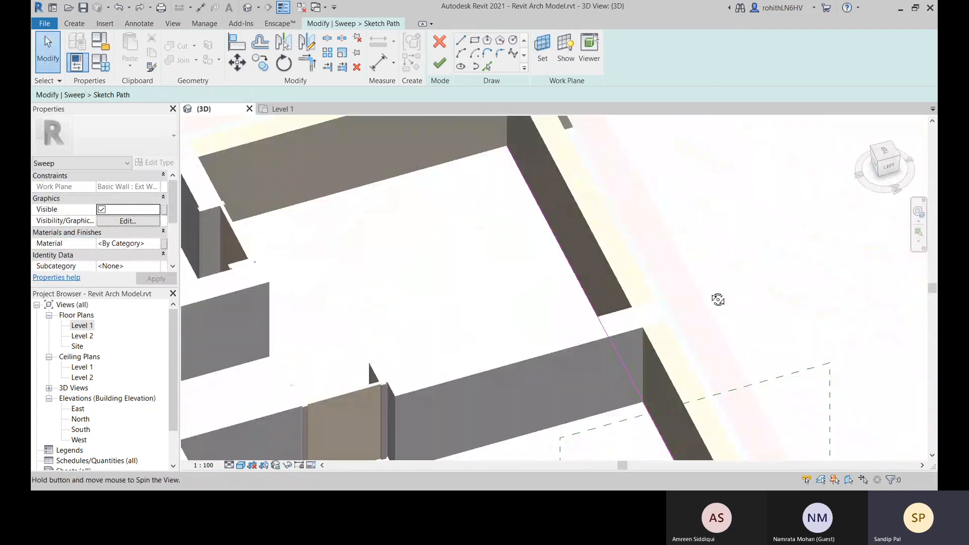
{"action": "middle_click_drag", "start_coordinate": [646, 314], "coordinate": [872, 410]}
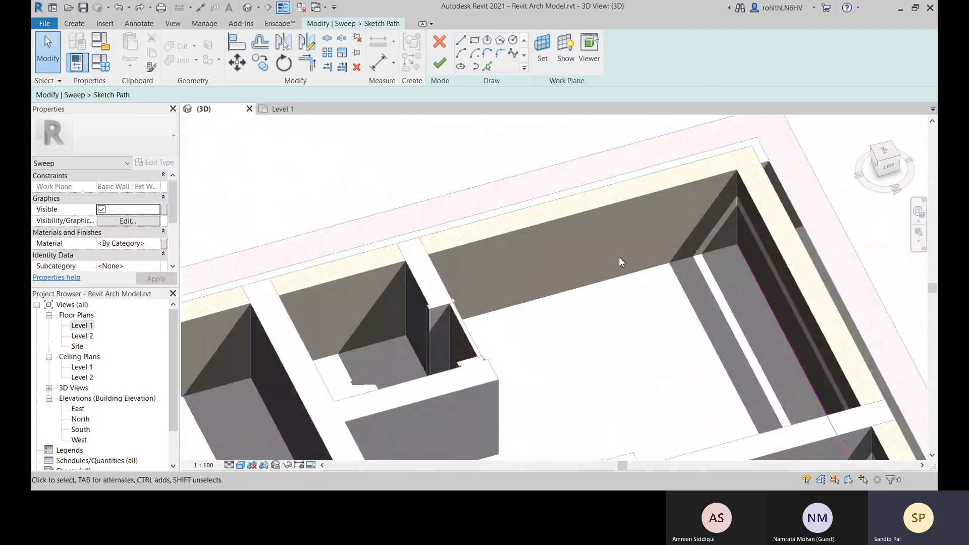
{"action": "left_click", "coordinate": [541, 50]}
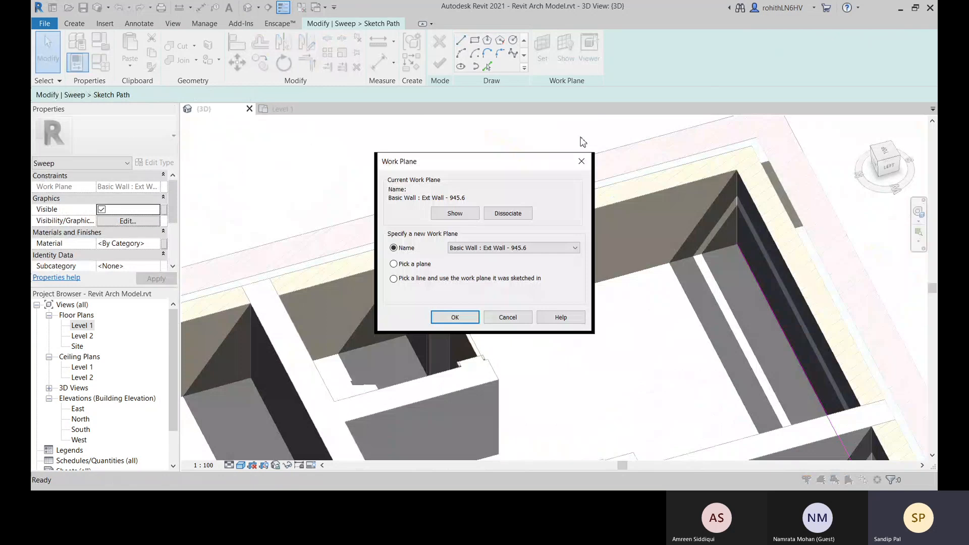
{"action": "left_click", "coordinate": [505, 247]}
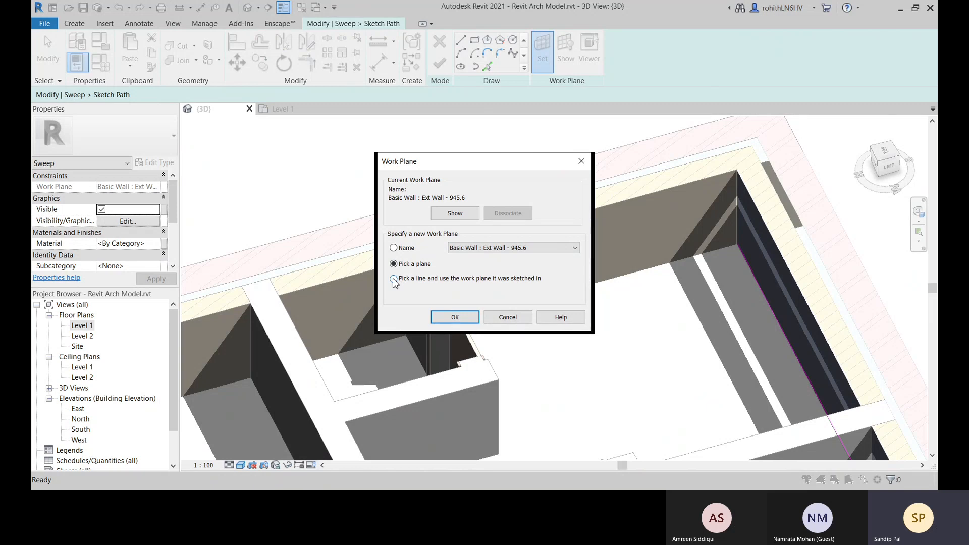
{"action": "left_click", "coordinate": [461, 321]}
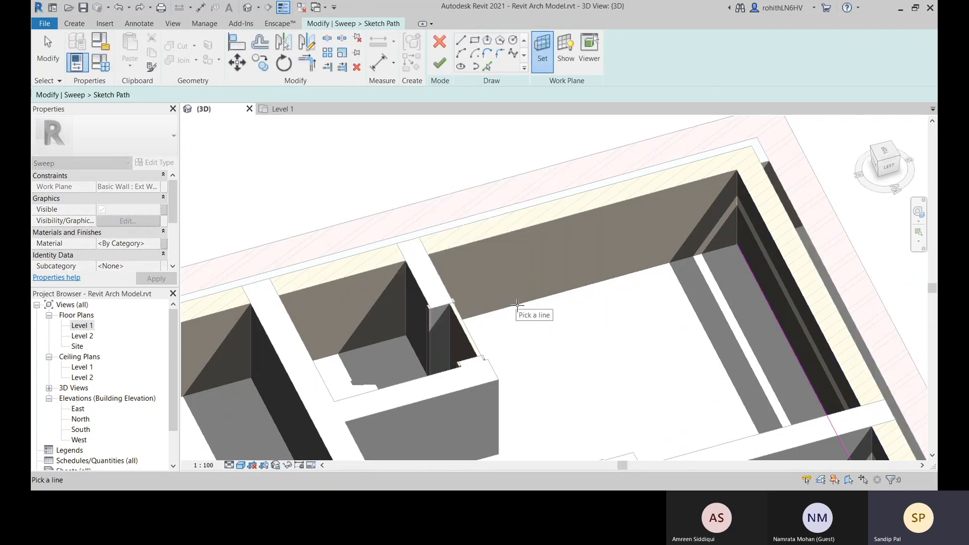
{"action": "left_click", "coordinate": [750, 272]}
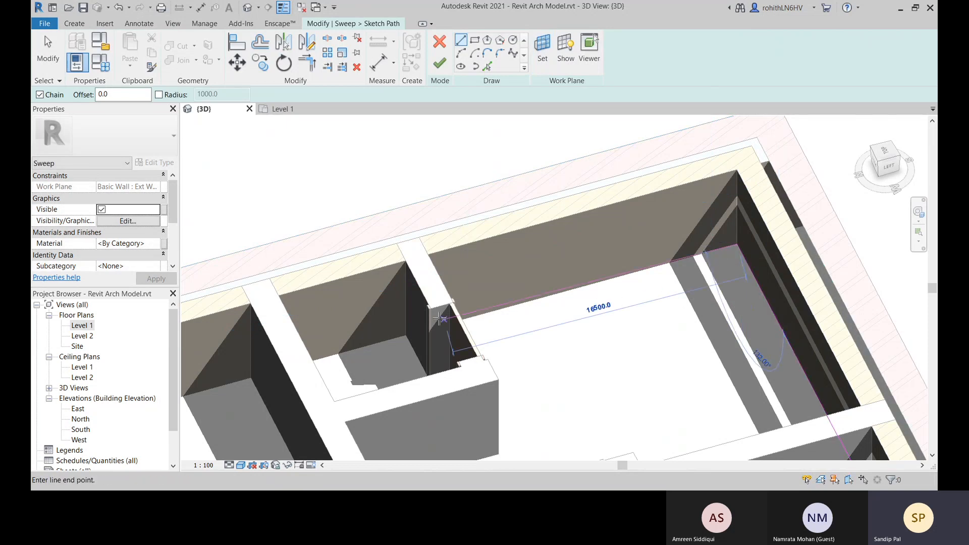
Try to sketch a path line along the adjoining exterior wall's base past its far corner, and cancel it
{"action": "middle_click_drag", "start_coordinate": [361, 344], "coordinate": [253, 375], "text": "shift"}
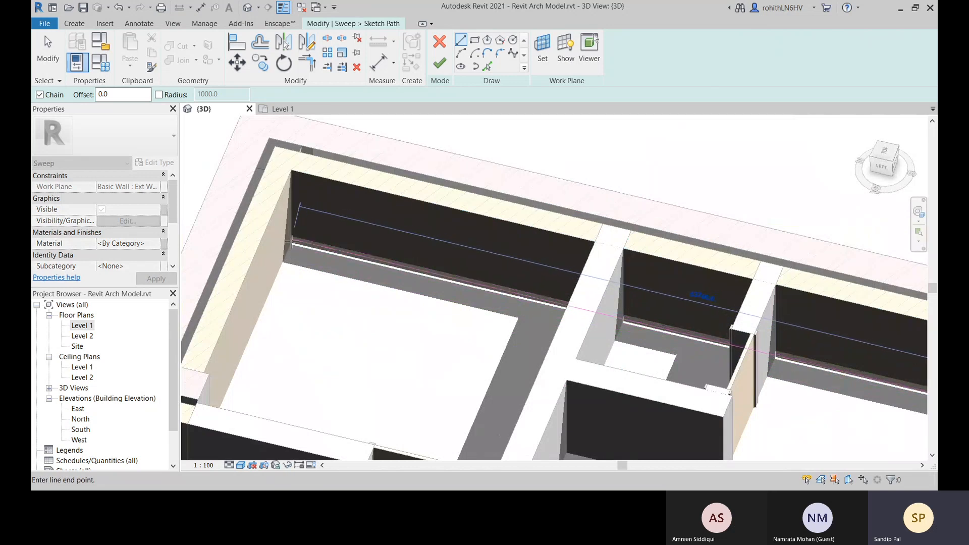
{"action": "scroll", "coordinate": [252, 243], "scroll_direction": "down", "scroll_amount": 4}
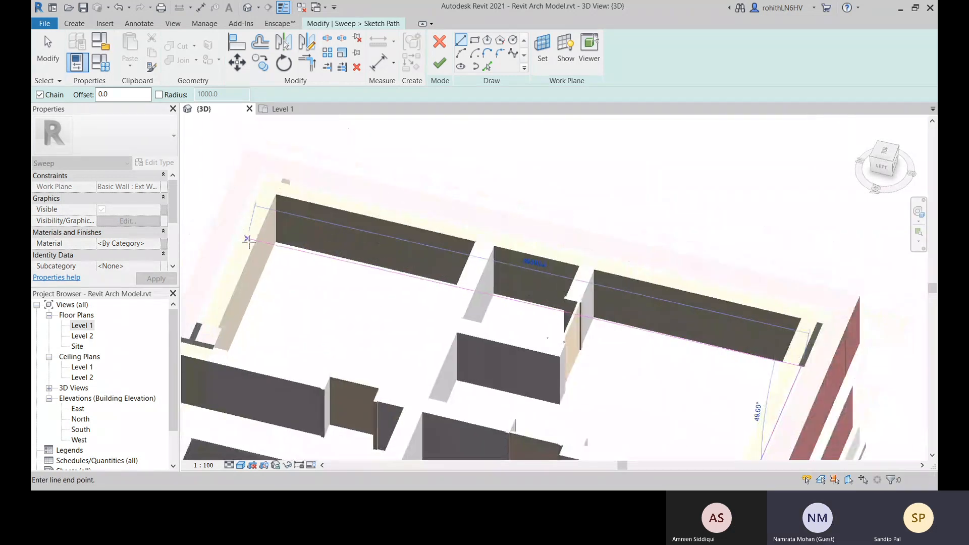
{"action": "middle_click_drag", "start_coordinate": [251, 244], "coordinate": [422, 270]}
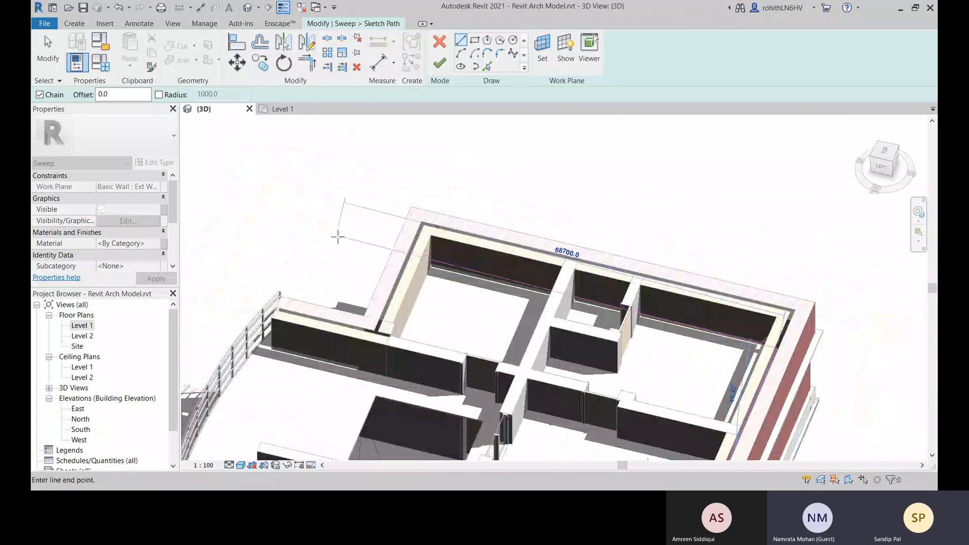
{"action": "key", "text": "Escape"}
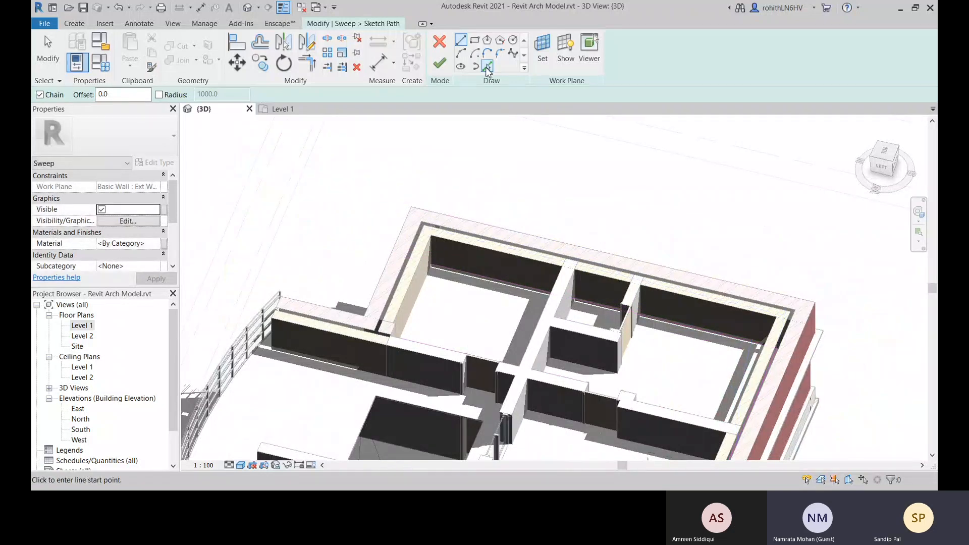
Try to create the path with Pick Lines from the exterior wall's edges, and leave the tool
{"action": "left_click", "coordinate": [487, 66]}
{"action": "scroll", "coordinate": [456, 269], "scroll_direction": "up", "scroll_amount": 5}
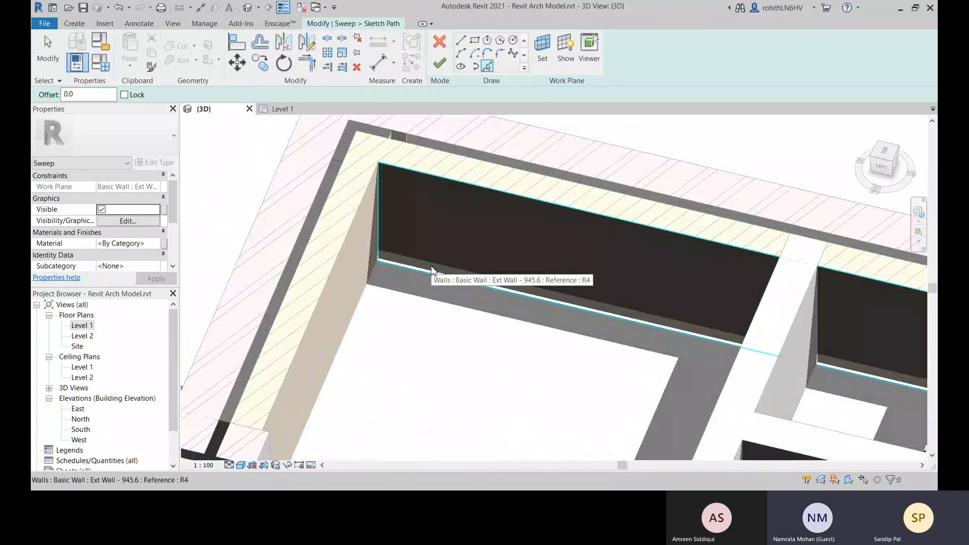
{"action": "middle_click_drag", "start_coordinate": [435, 271], "coordinate": [470, 273]}
{"action": "middle_click_drag", "start_coordinate": [470, 273], "coordinate": [502, 302]}
{"action": "scroll", "coordinate": [501, 302], "scroll_direction": "up", "scroll_amount": 5}
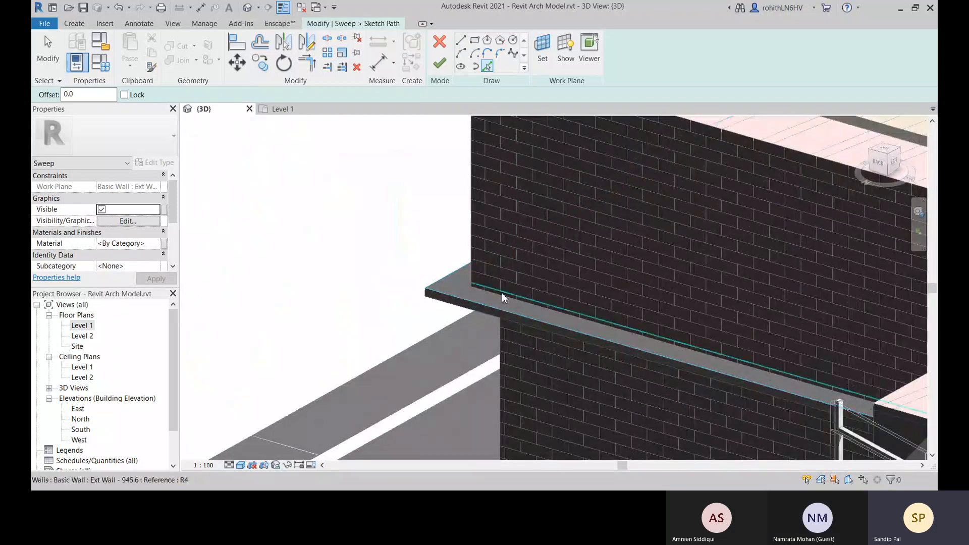
{"action": "scroll", "coordinate": [501, 296], "scroll_direction": "up", "scroll_amount": 2}
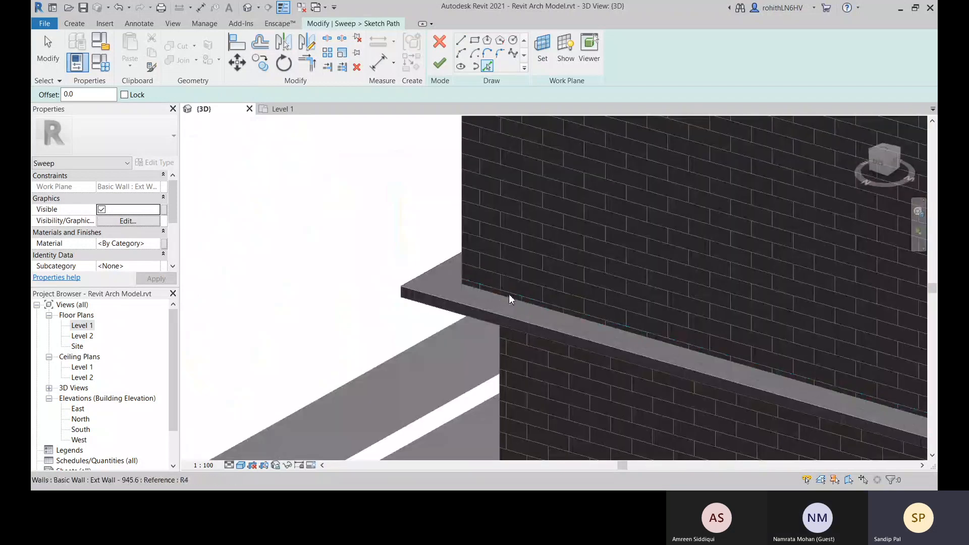
{"action": "scroll", "coordinate": [583, 292], "scroll_direction": "down", "scroll_amount": 5}
{"action": "middle_click_drag", "start_coordinate": [597, 291], "coordinate": [801, 202], "text": "shift"}
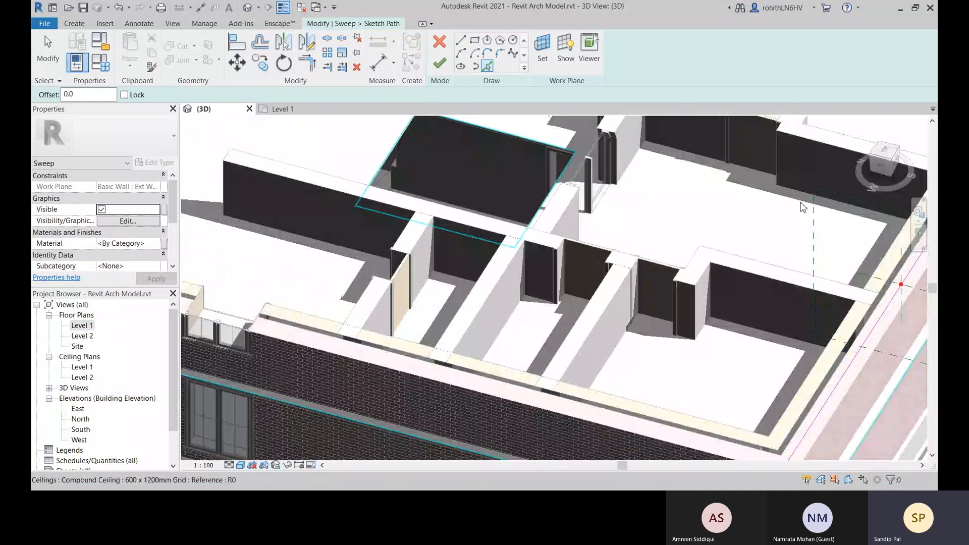
{"action": "scroll", "coordinate": [803, 207], "scroll_direction": "down", "scroll_amount": 2}
{"action": "middle_click_drag", "start_coordinate": [608, 188], "coordinate": [669, 392]}
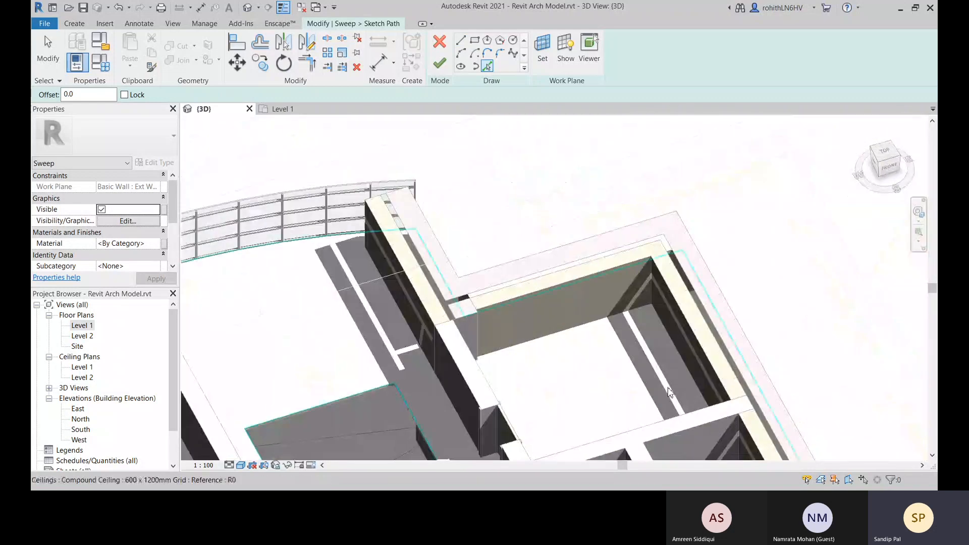
{"action": "key", "text": "Escape"}
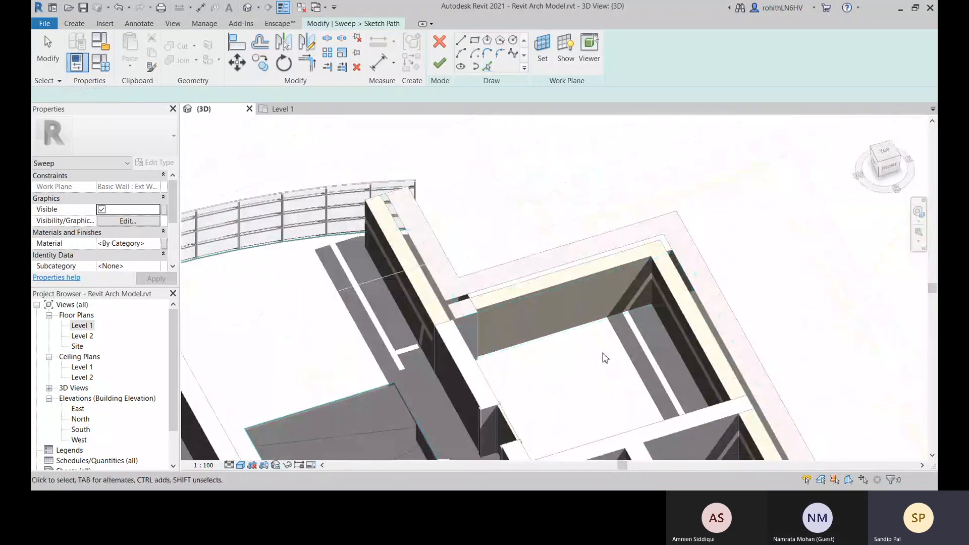
Inspect the sketched path line around the building, and undo back out of the sweep's path sketch
{"action": "scroll", "coordinate": [630, 313], "scroll_direction": "down", "scroll_amount": 1}
{"action": "scroll", "coordinate": [632, 314], "scroll_direction": "down", "scroll_amount": 3}
{"action": "middle_click_drag", "start_coordinate": [656, 345], "coordinate": [820, 333]}
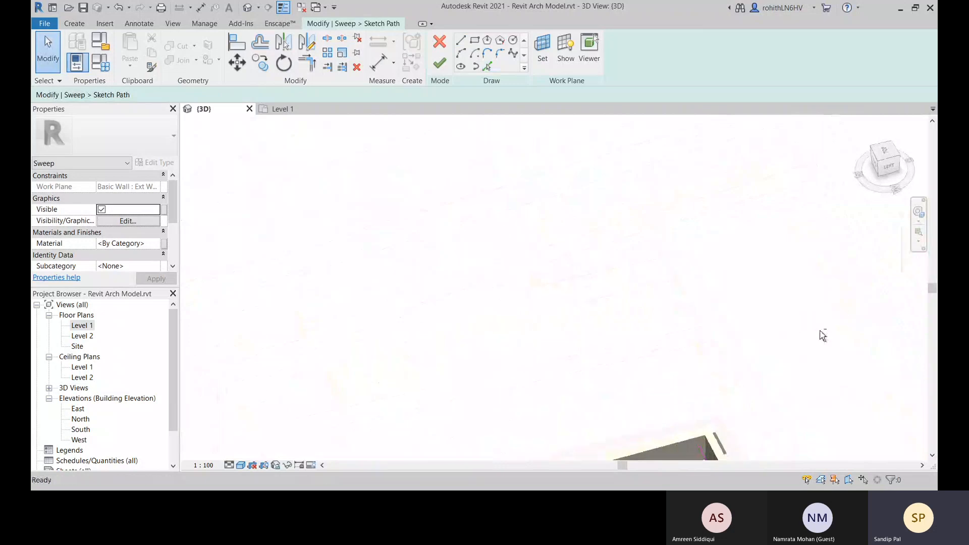
{"action": "middle_click_drag", "start_coordinate": [651, 439], "coordinate": [668, 362]}
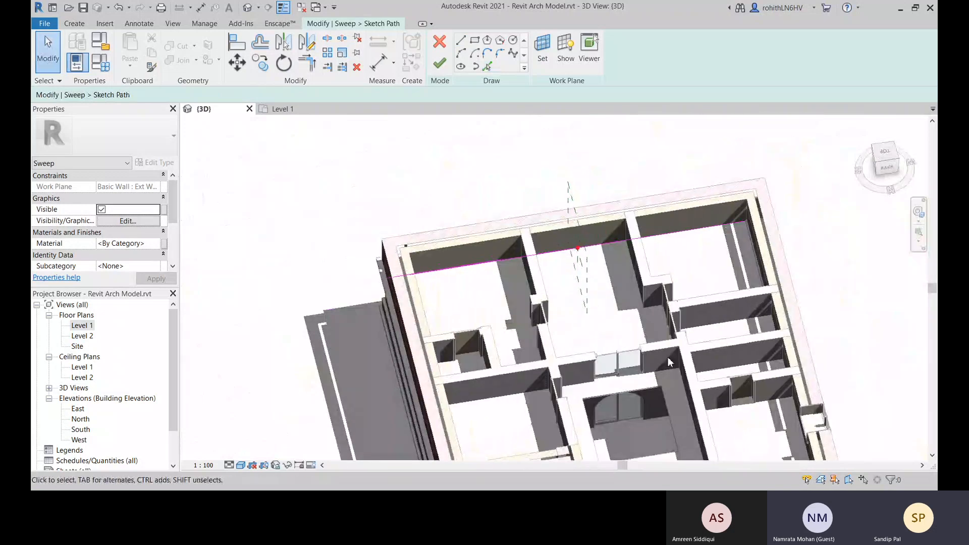
{"action": "middle_click_drag", "start_coordinate": [696, 252], "coordinate": [730, 218], "text": "shift"}
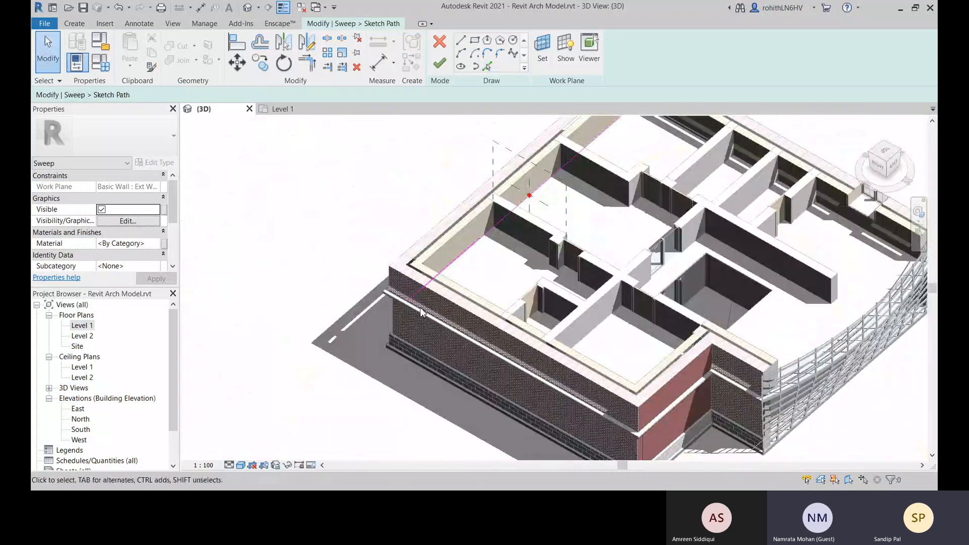
{"action": "middle_click_drag", "start_coordinate": [497, 288], "coordinate": [457, 313]}
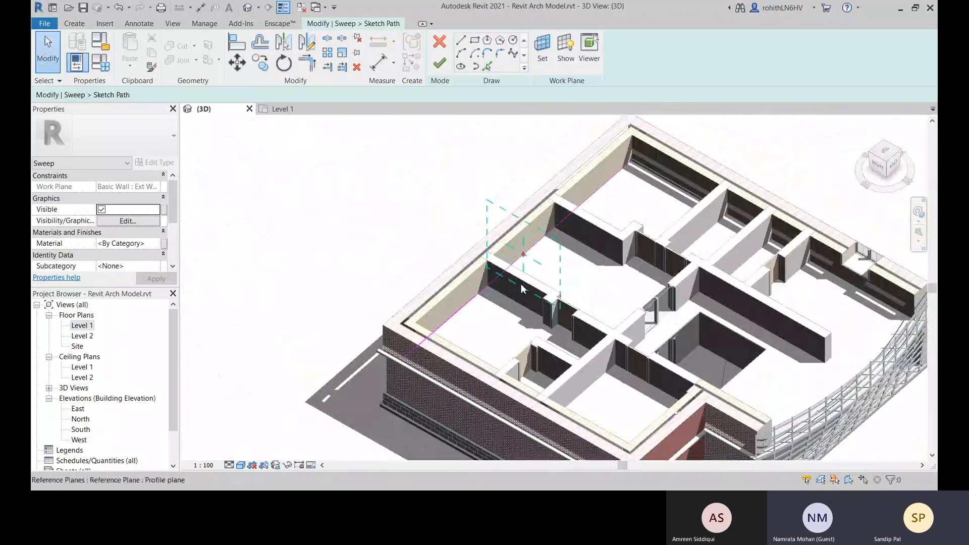
{"action": "key", "text": "ctrl+z"}
{"action": "scroll", "coordinate": [475, 228], "scroll_direction": "down", "scroll_amount": 3}
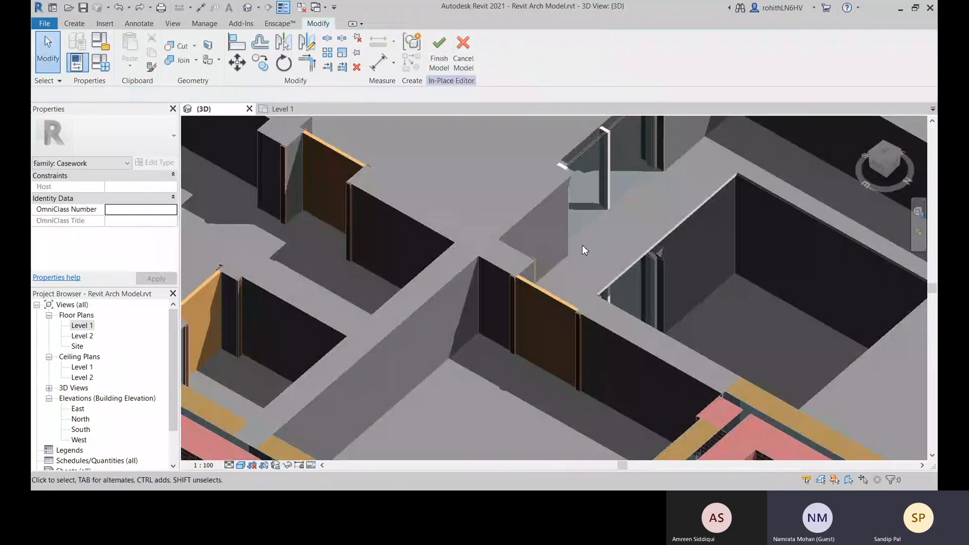
{"action": "middle_click_drag", "start_coordinate": [582, 244], "coordinate": [465, 256]}
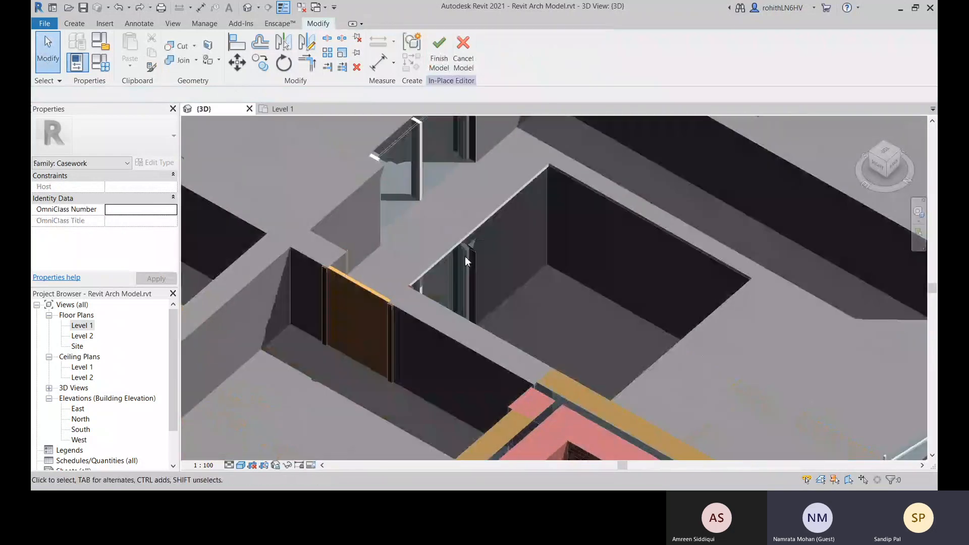
Cancel the in-place model and discard its changes
{"action": "scroll", "coordinate": [495, 260], "scroll_direction": "down", "scroll_amount": 4}
{"action": "scroll", "coordinate": [526, 262], "scroll_direction": "down", "scroll_amount": 2}
{"action": "middle_click_drag", "start_coordinate": [554, 265], "coordinate": [547, 333]}
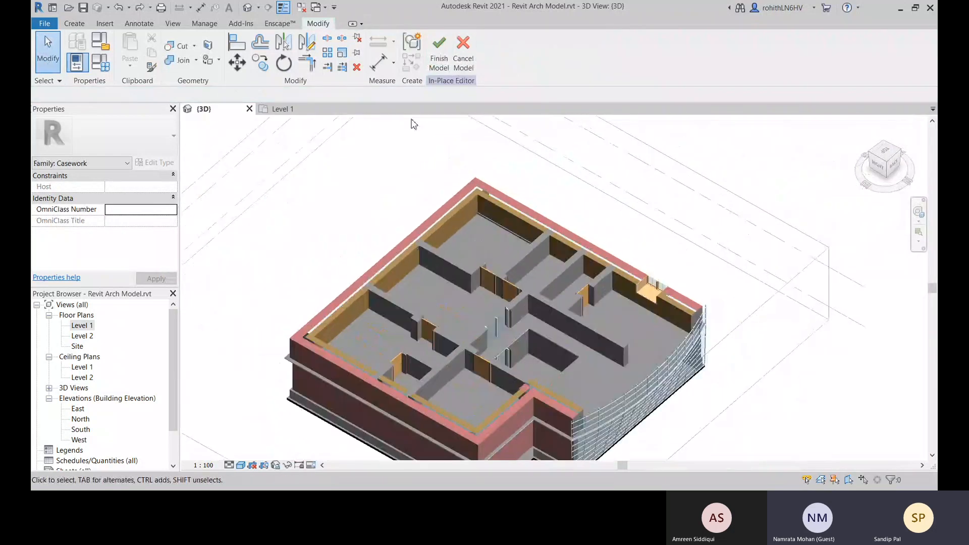
{"action": "scroll", "coordinate": [413, 122], "scroll_direction": "up", "scroll_amount": 2}
{"action": "left_click", "coordinate": [467, 72]}
{"action": "left_click", "coordinate": [515, 266]}
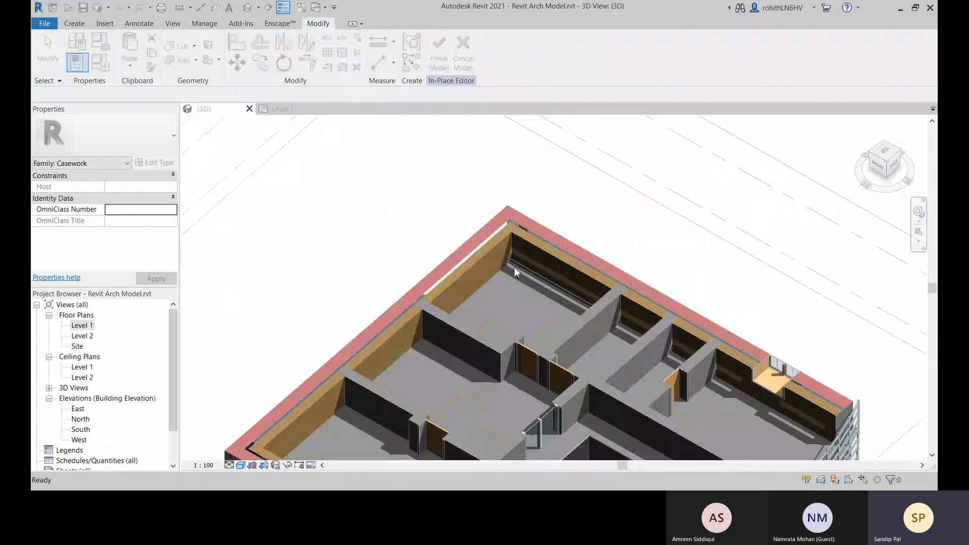
{"action": "middle_click_drag", "start_coordinate": [565, 227], "coordinate": [672, 87]}
{"action": "left_click", "coordinate": [466, 60]}
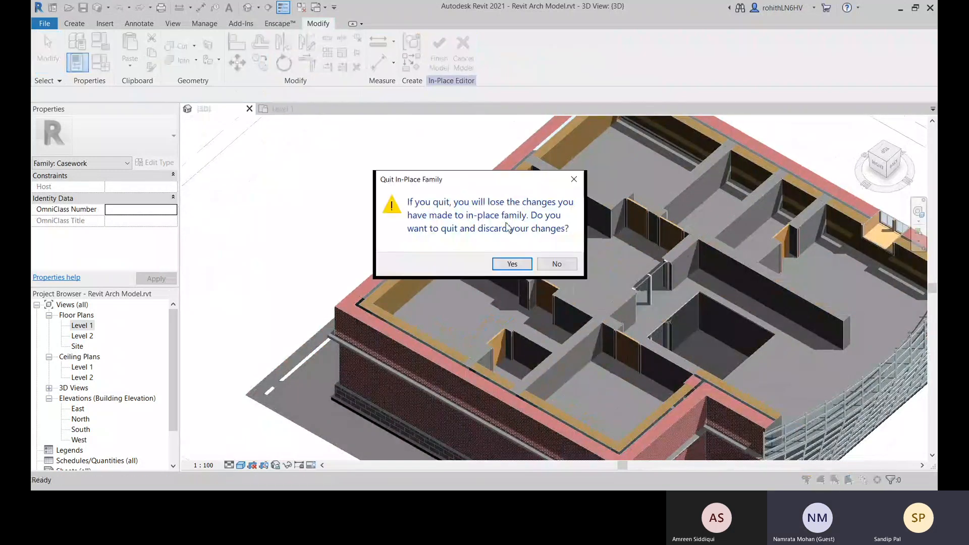
{"action": "left_click", "coordinate": [510, 263]}
Start a new in-place model component in the Casework category, accepting its name
{"action": "scroll", "coordinate": [460, 249], "scroll_direction": "up", "scroll_amount": 5}
{"action": "scroll", "coordinate": [482, 255], "scroll_direction": "down", "scroll_amount": 5}
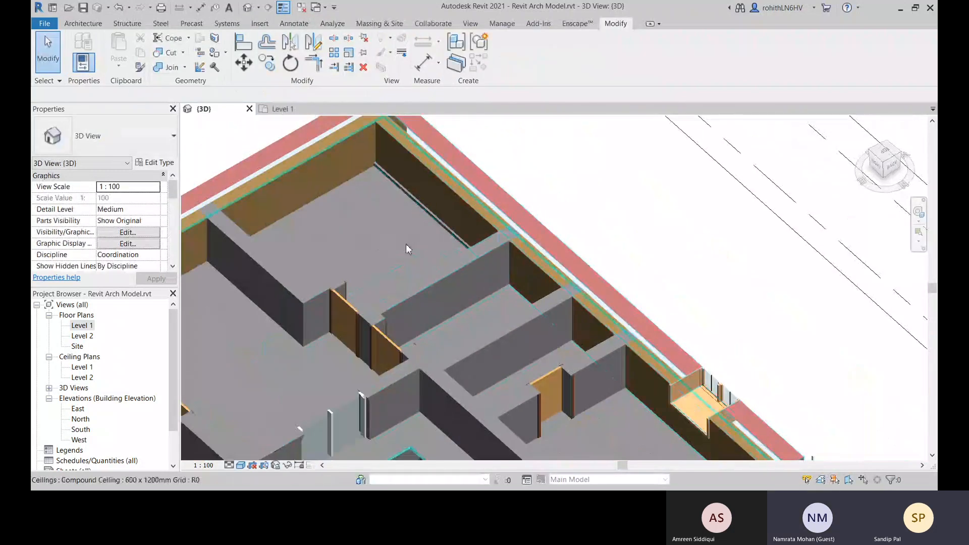
{"action": "middle_click_drag", "start_coordinate": [407, 247], "coordinate": [600, 275]}
{"action": "middle_click_drag", "start_coordinate": [416, 167], "coordinate": [621, 114]}
{"action": "left_click", "coordinate": [97, 25]}
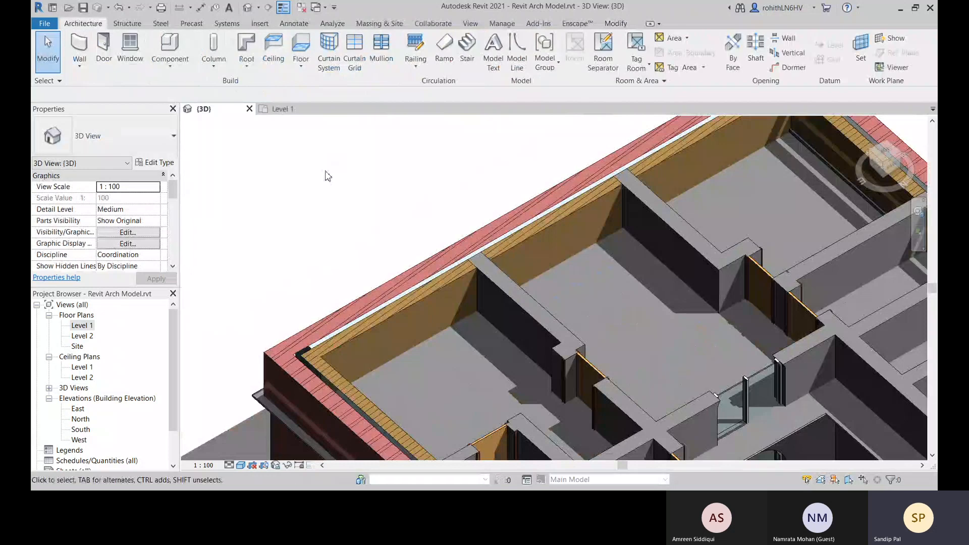
{"action": "left_click", "coordinate": [171, 65]}
{"action": "left_click", "coordinate": [192, 112]}
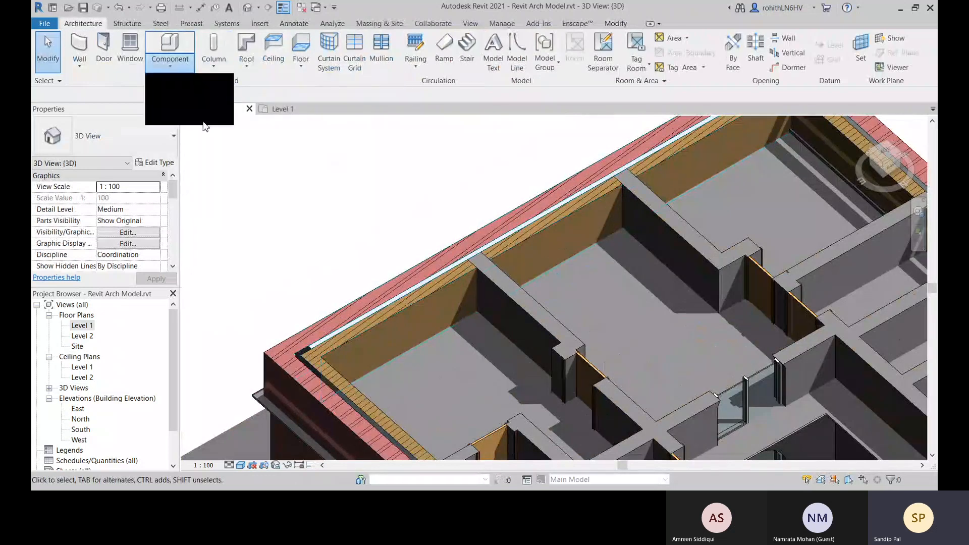
{"action": "left_click", "coordinate": [494, 375]}
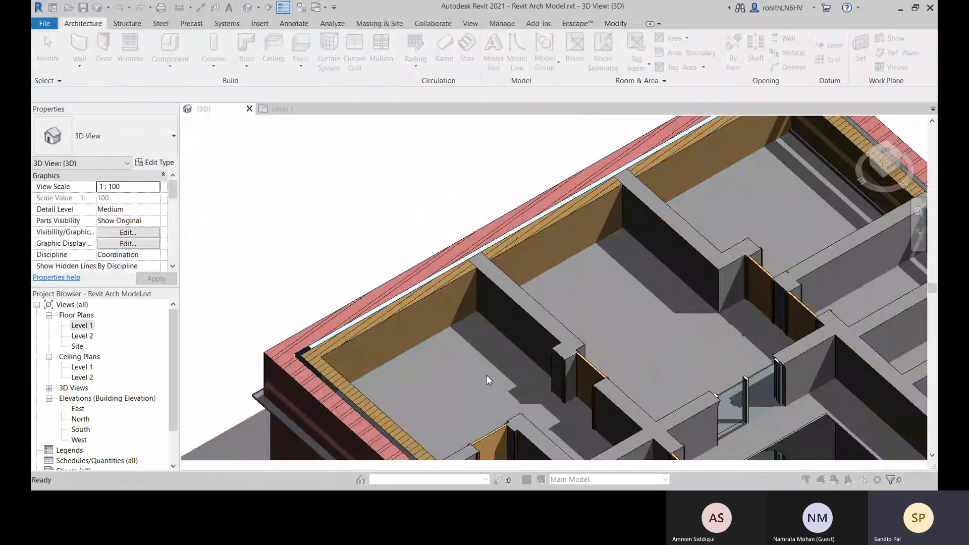
{"action": "left_click", "coordinate": [517, 263]}
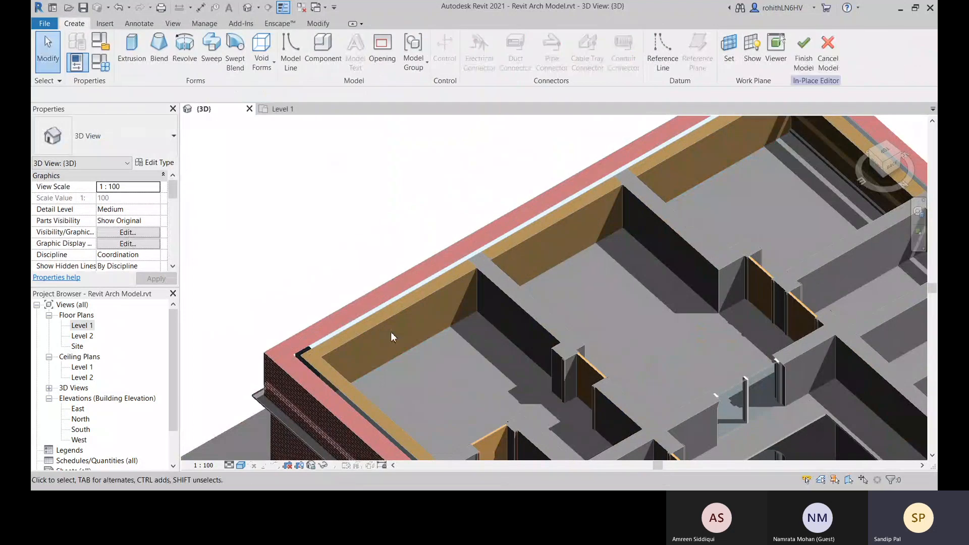
Start a new sweep in the in-place model and begin placing lines on the Level 1 work plane
{"action": "left_click", "coordinate": [211, 50]}
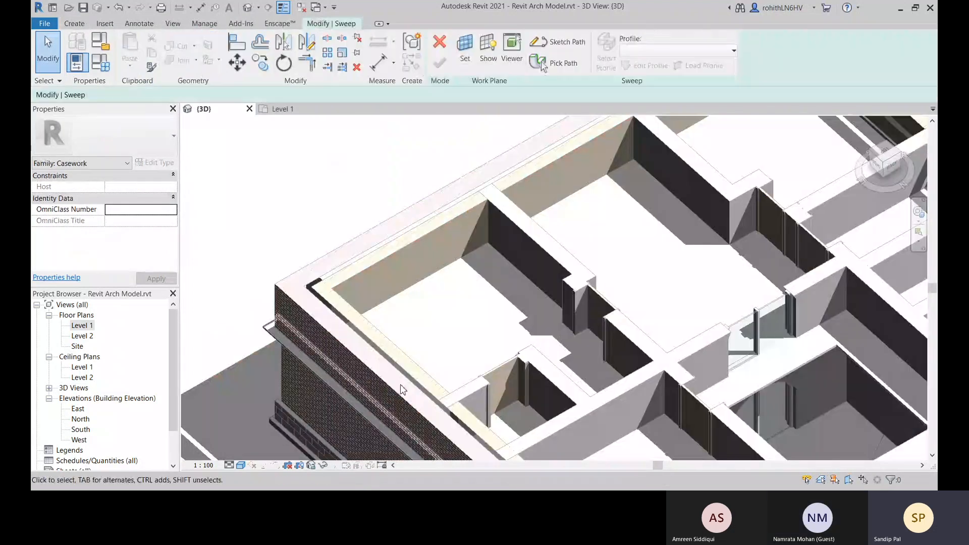
{"action": "left_click", "coordinate": [465, 51]}
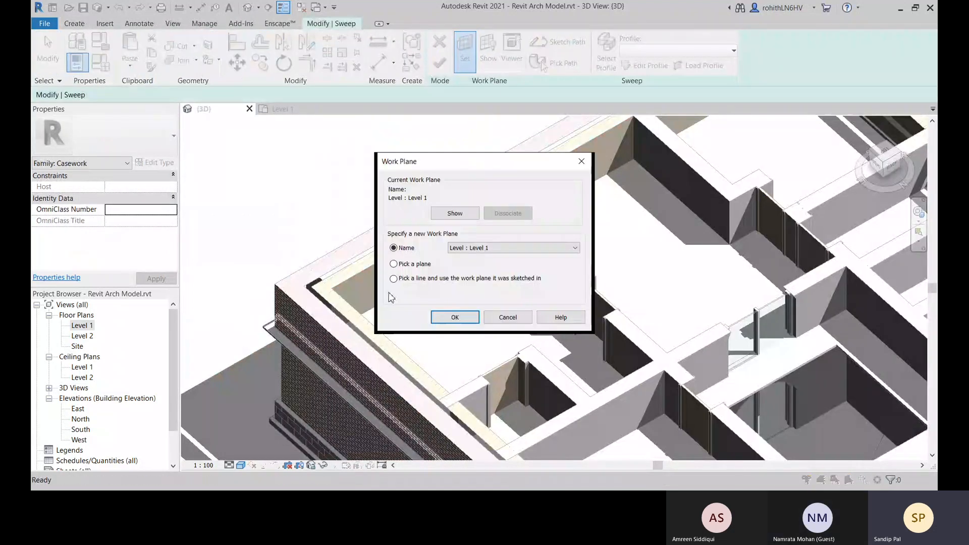
{"action": "left_click", "coordinate": [454, 318]}
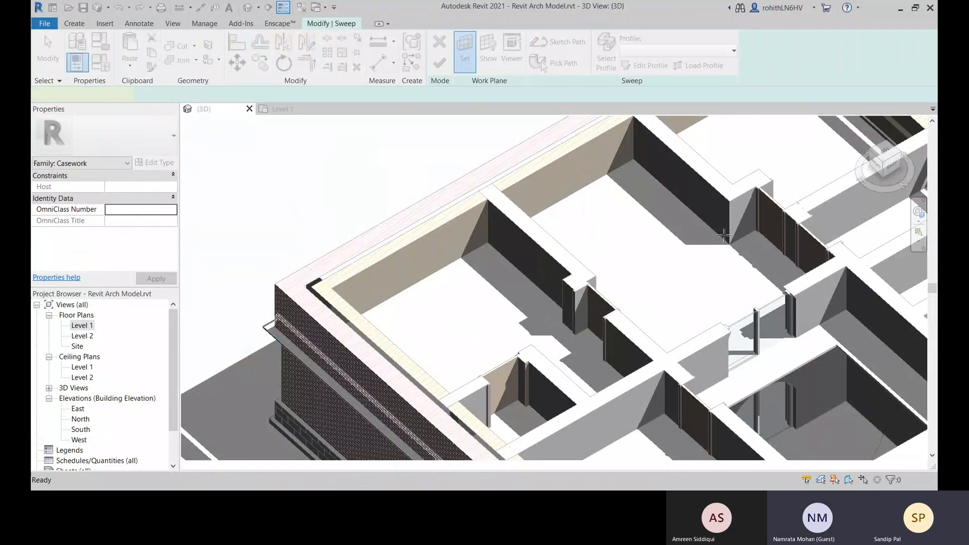
{"action": "left_click", "coordinate": [558, 41]}
Set the lines' placement plane by picking the 600 x 1200mm Grid compound ceiling inside the rooms
{"action": "scroll", "coordinate": [372, 367], "scroll_direction": "up", "scroll_amount": 3}
{"action": "scroll", "coordinate": [365, 292], "scroll_direction": "up", "scroll_amount": 2}
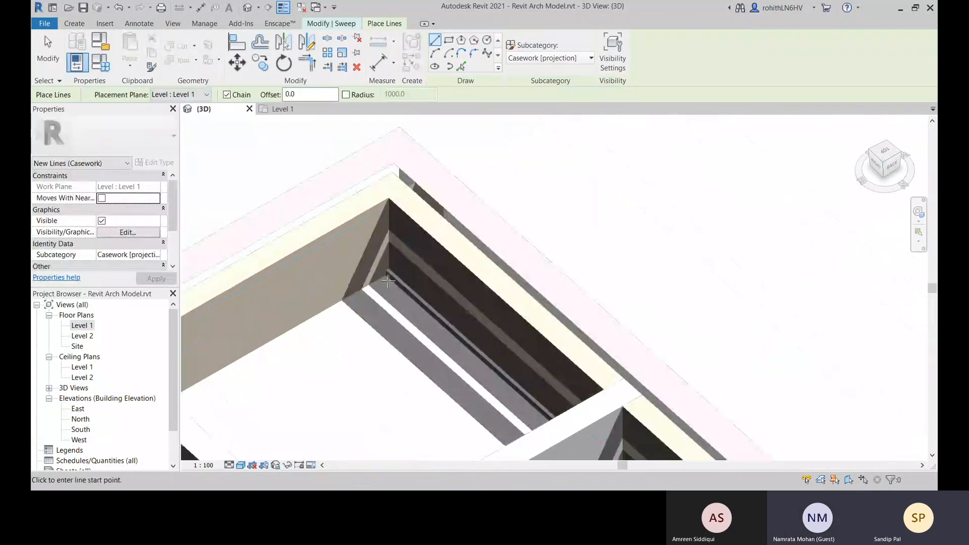
{"action": "middle_click_drag", "start_coordinate": [393, 285], "coordinate": [433, 258]}
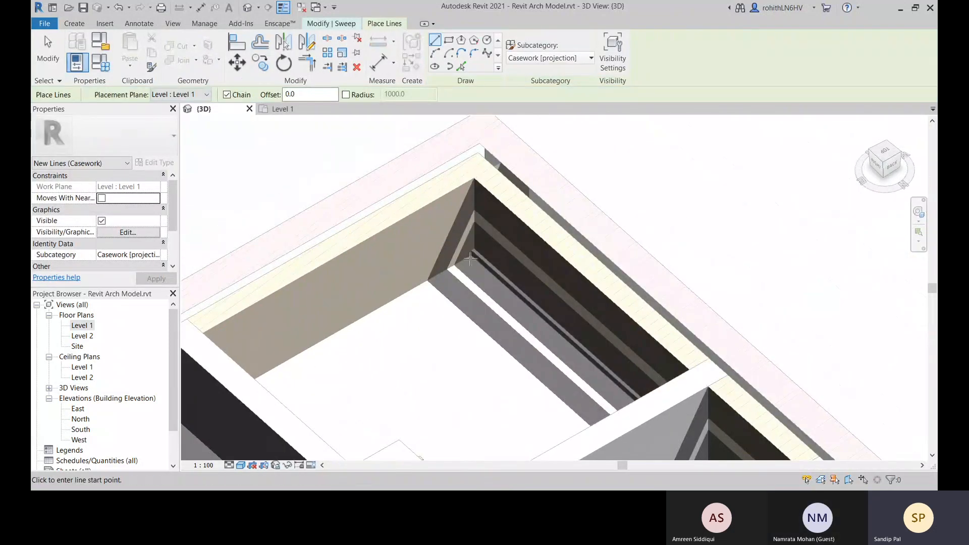
{"action": "scroll", "coordinate": [470, 259], "scroll_direction": "up", "scroll_amount": 3}
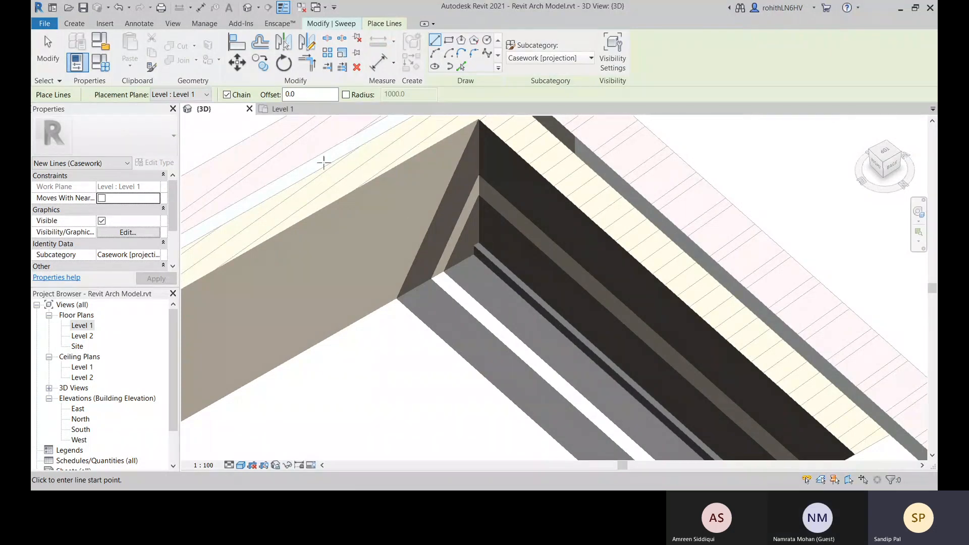
{"action": "scroll", "coordinate": [389, 265], "scroll_direction": "down", "scroll_amount": 2}
{"action": "middle_click_drag", "start_coordinate": [403, 266], "coordinate": [588, 210]}
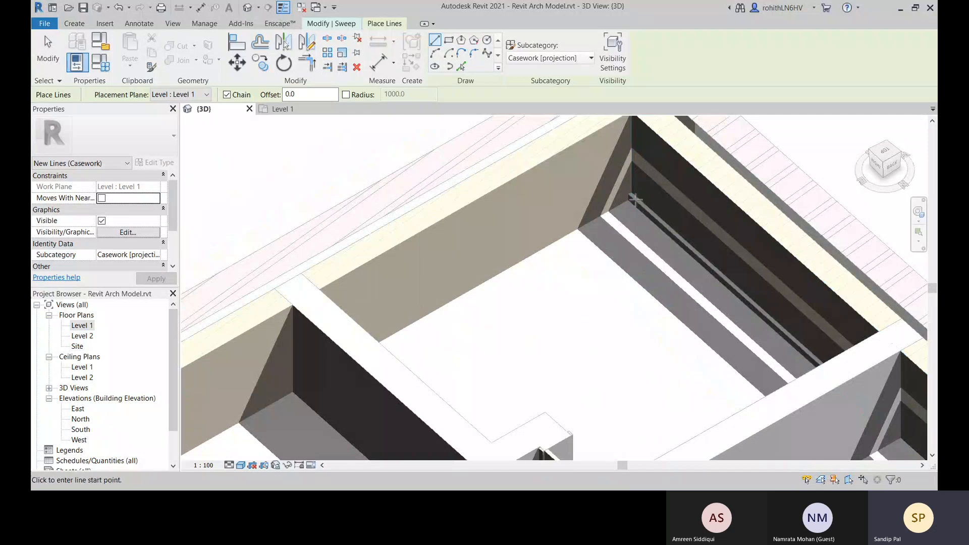
{"action": "scroll", "coordinate": [620, 239], "scroll_direction": "down", "scroll_amount": 2}
{"action": "middle_click_drag", "start_coordinate": [504, 286], "coordinate": [629, 227]}
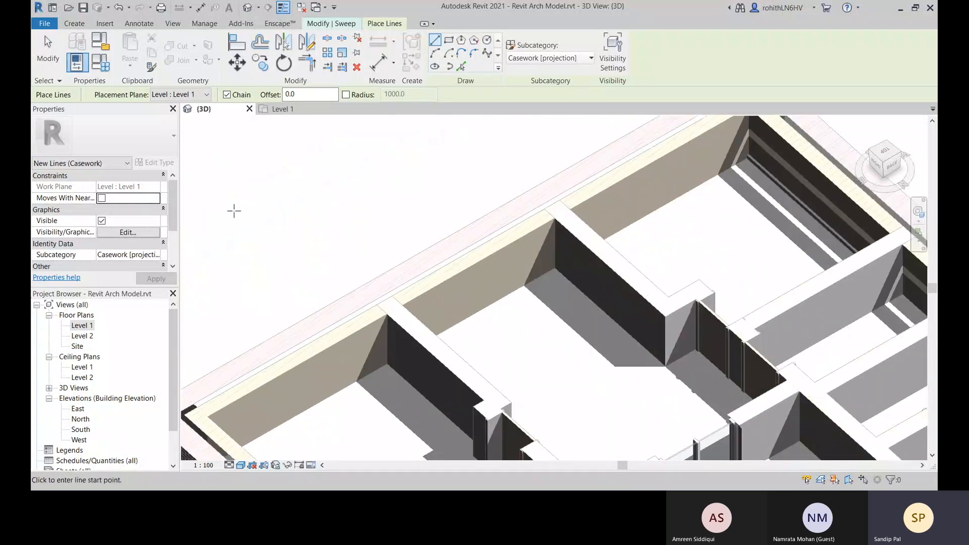
{"action": "left_click", "coordinate": [187, 96]}
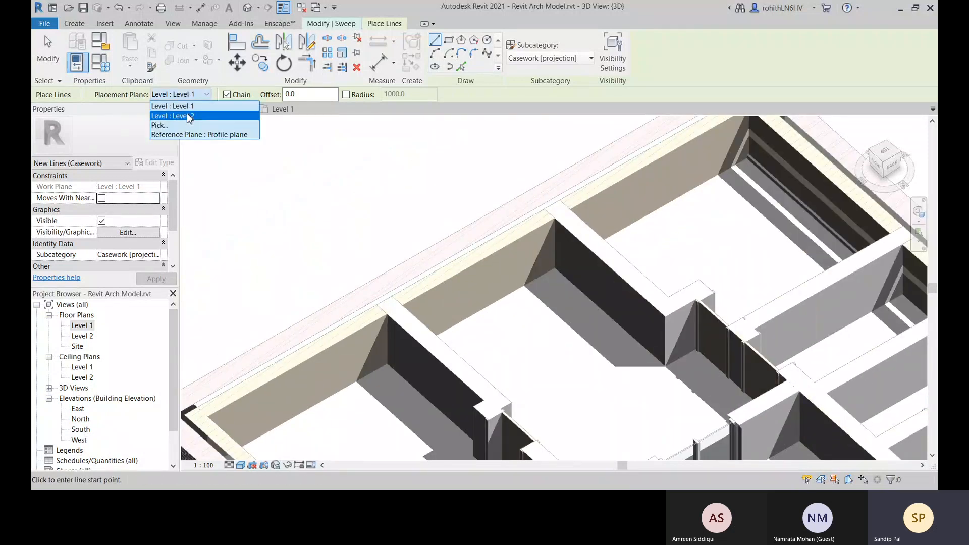
{"action": "left_click", "coordinate": [158, 125]}
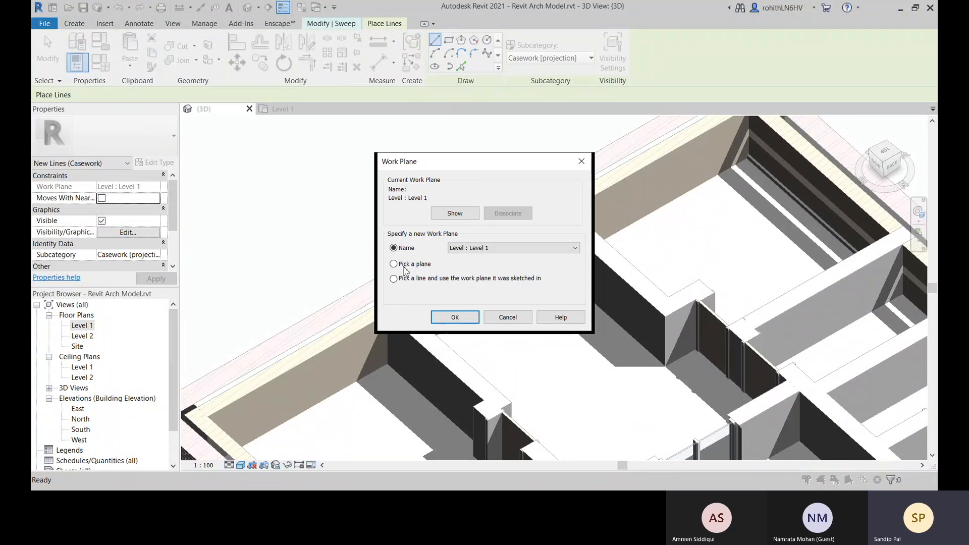
{"action": "left_click", "coordinate": [454, 317]}
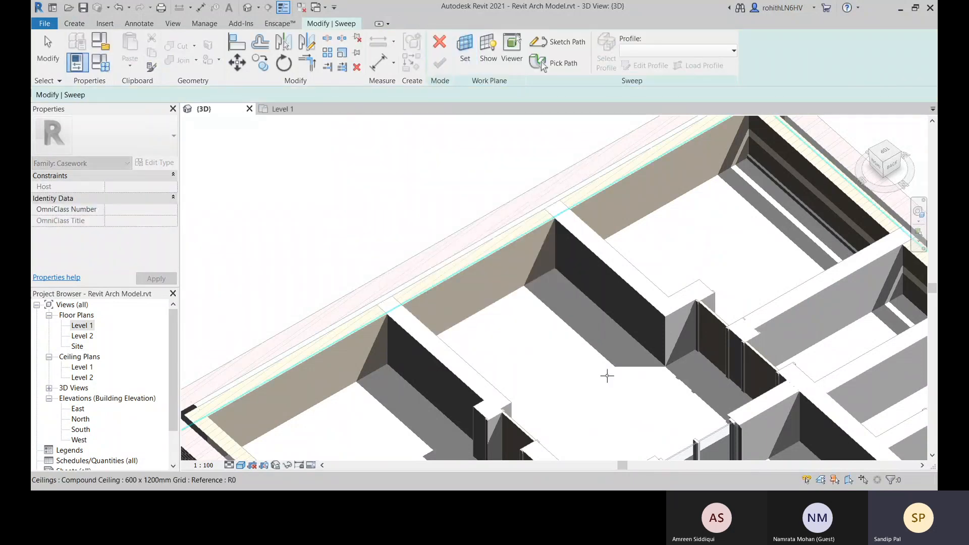
{"action": "left_click", "coordinate": [607, 375]}
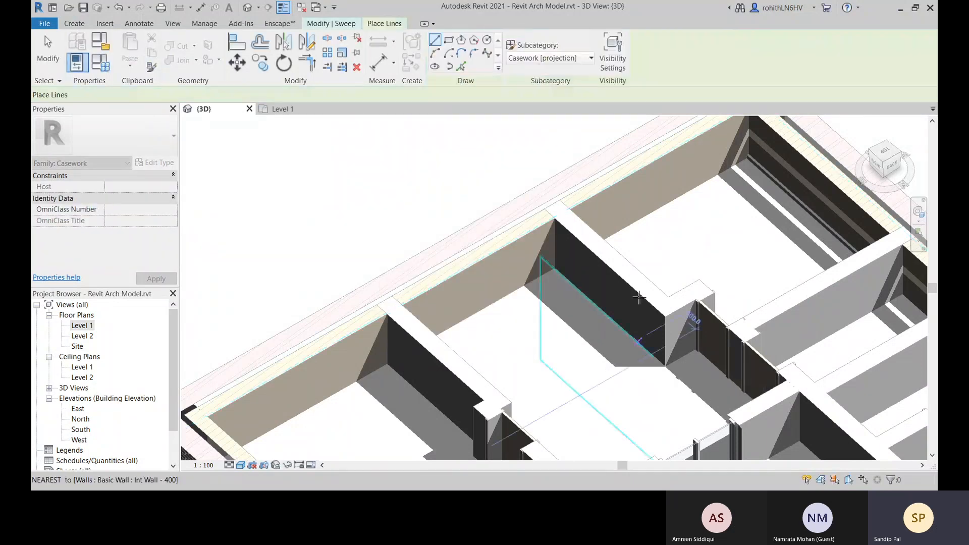
Start a chain of lines at the exterior wall's inner corner and extend it along the wall to the next inner corner
{"action": "left_click", "coordinate": [747, 161]}
{"action": "scroll", "coordinate": [747, 161], "scroll_direction": "up", "scroll_amount": 5}
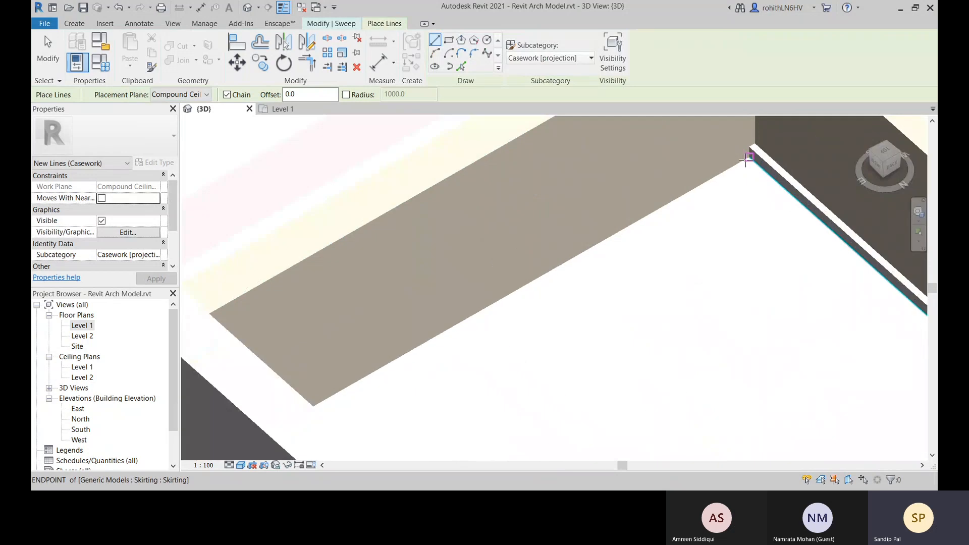
{"action": "scroll", "coordinate": [506, 292], "scroll_direction": "down", "scroll_amount": 6}
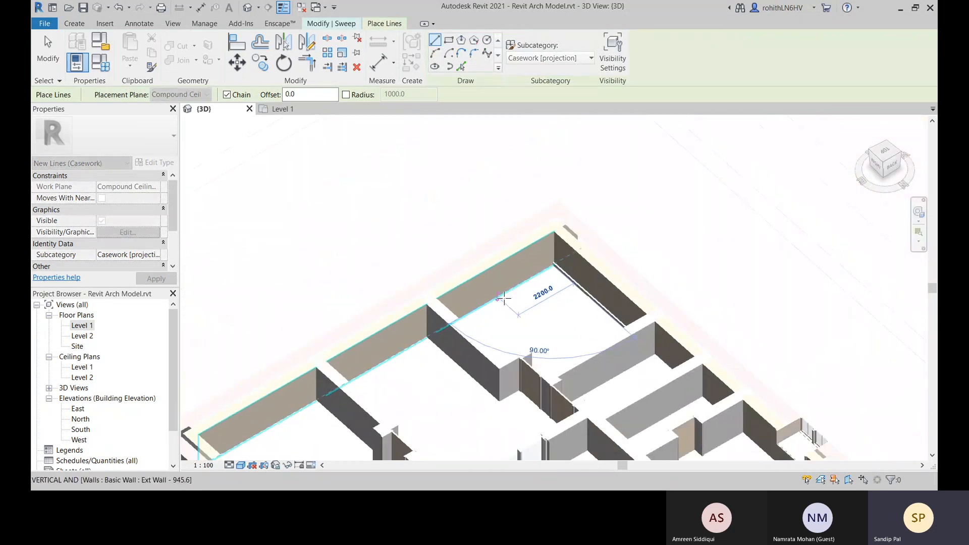
{"action": "middle_click_drag", "start_coordinate": [447, 313], "coordinate": [655, 163]}
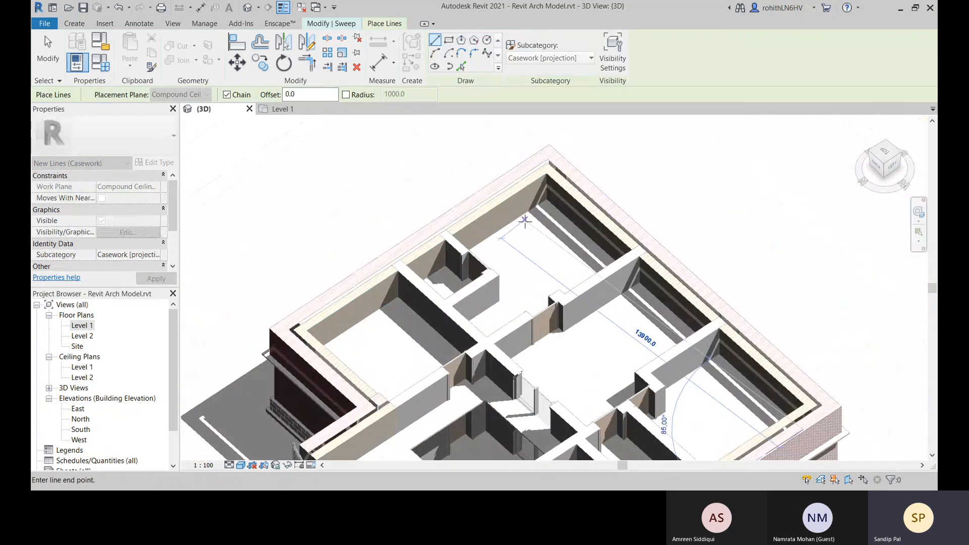
{"action": "scroll", "coordinate": [523, 220], "scroll_direction": "up", "scroll_amount": 3}
{"action": "left_click", "coordinate": [562, 189]}
{"action": "scroll", "coordinate": [409, 310], "scroll_direction": "down", "scroll_amount": 5}
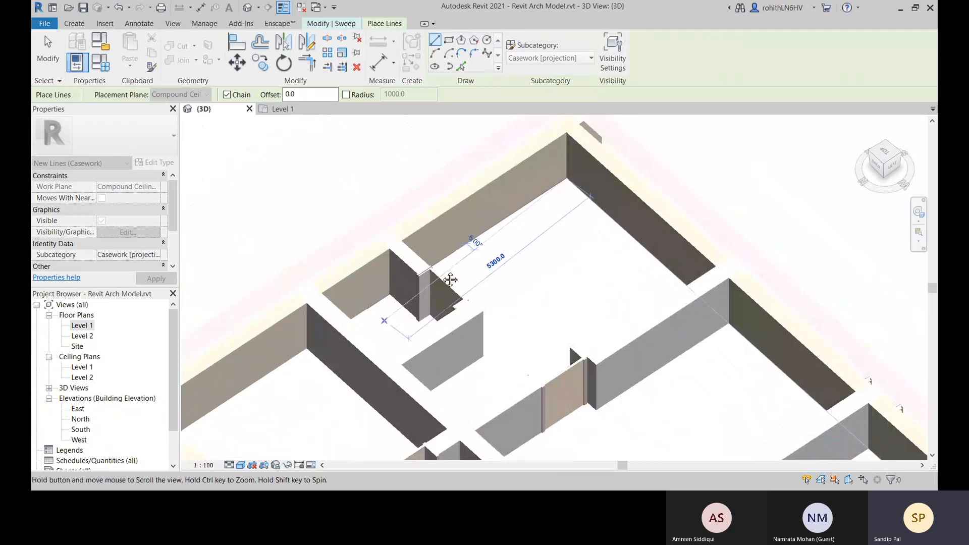
Continue the line chain along the next two exterior wall faces, the last segment about 3854 mm long, and leave the line tool
{"action": "middle_click_drag", "start_coordinate": [448, 277], "coordinate": [415, 235], "text": "shift"}
{"action": "scroll", "coordinate": [487, 176], "scroll_direction": "down", "scroll_amount": 3}
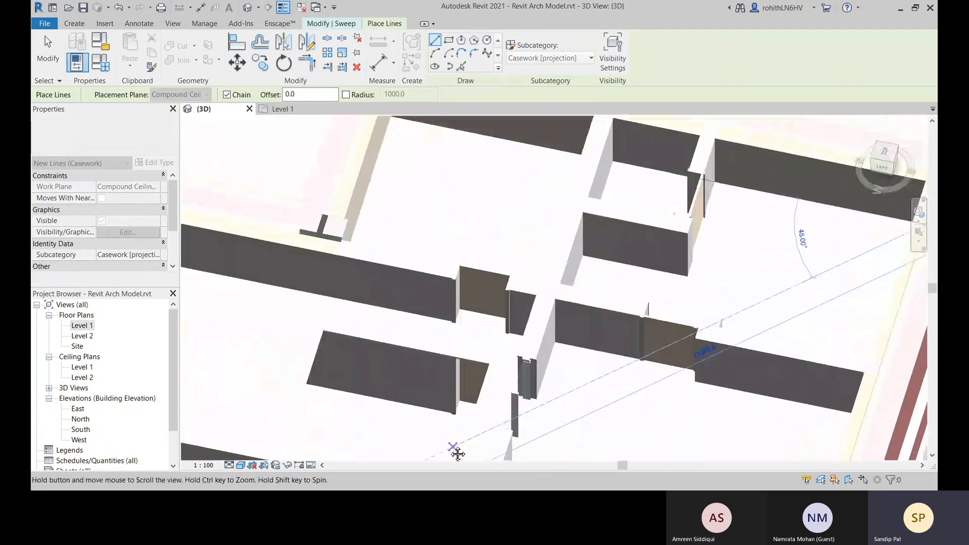
{"action": "scroll", "coordinate": [450, 260], "scroll_direction": "up", "scroll_amount": 3}
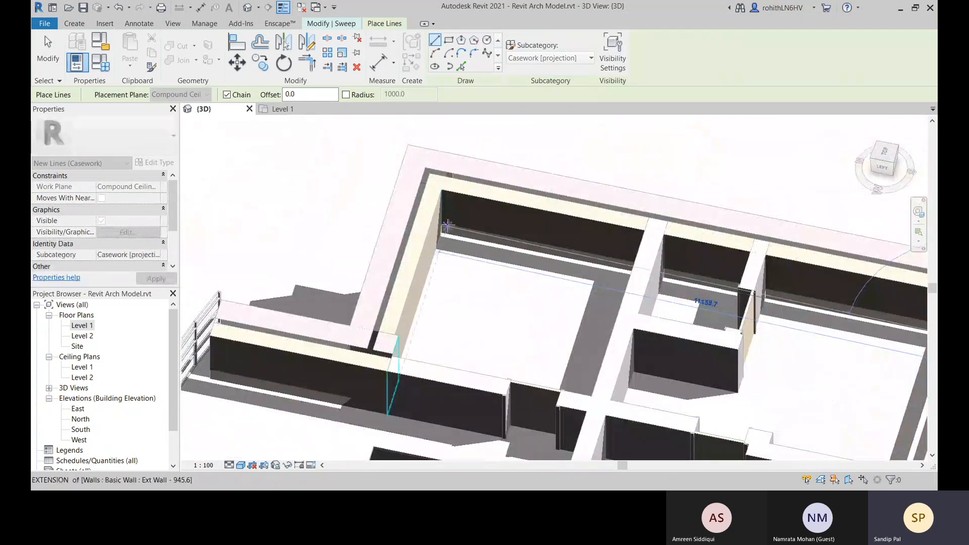
{"action": "scroll", "coordinate": [444, 226], "scroll_direction": "up", "scroll_amount": 3}
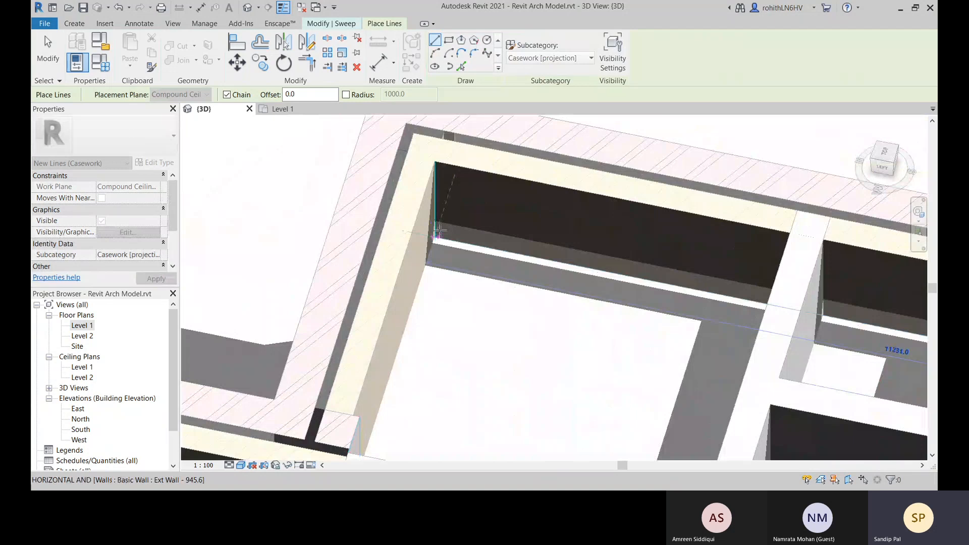
{"action": "left_click", "coordinate": [436, 237]}
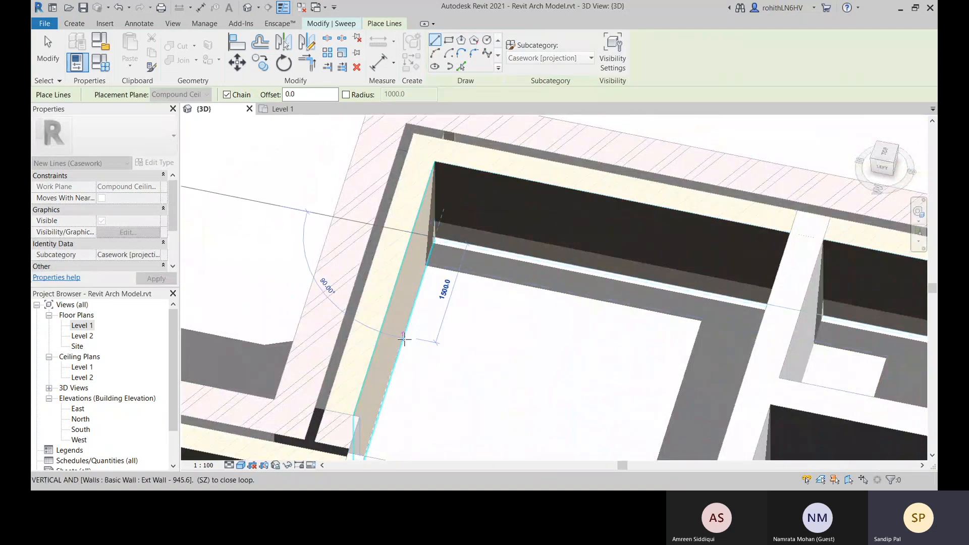
{"action": "middle_click_drag", "start_coordinate": [412, 340], "coordinate": [470, 162]}
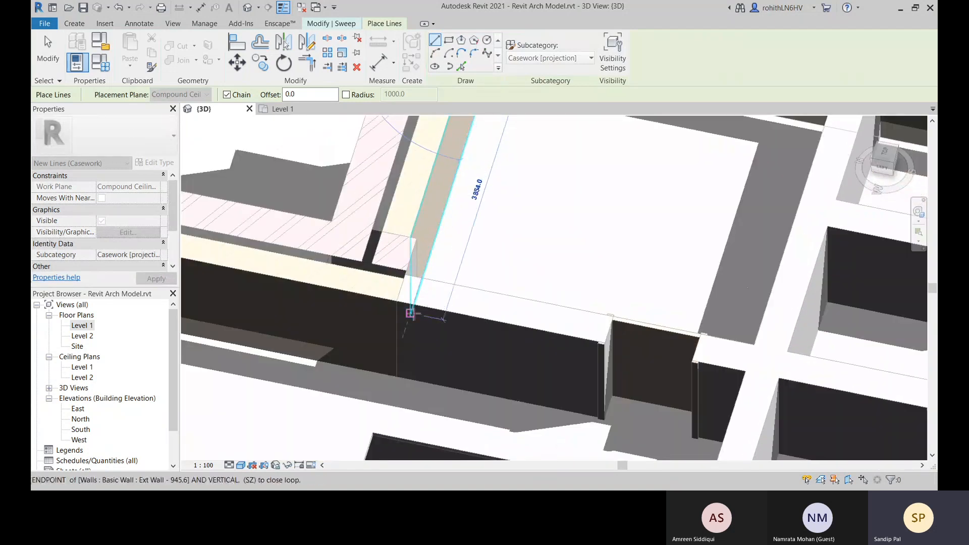
{"action": "left_click", "coordinate": [412, 314]}
{"action": "key", "text": "Escape"}
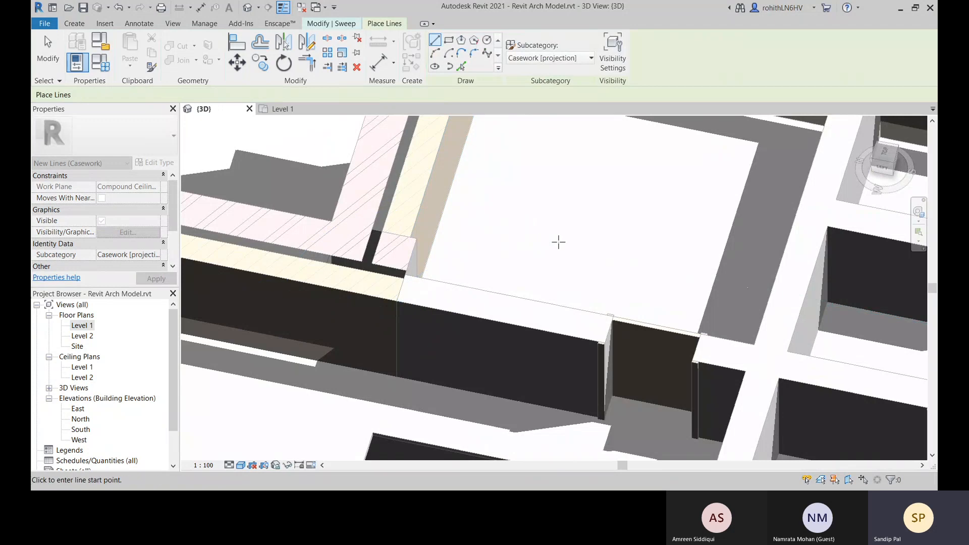
{"action": "scroll", "coordinate": [563, 243], "scroll_direction": "down", "scroll_amount": 3}
{"action": "scroll", "coordinate": [563, 243], "scroll_direction": "down", "scroll_amount": 3}
{"action": "middle_click_drag", "start_coordinate": [548, 257], "coordinate": [427, 234]}
{"action": "key", "text": "Escape"}
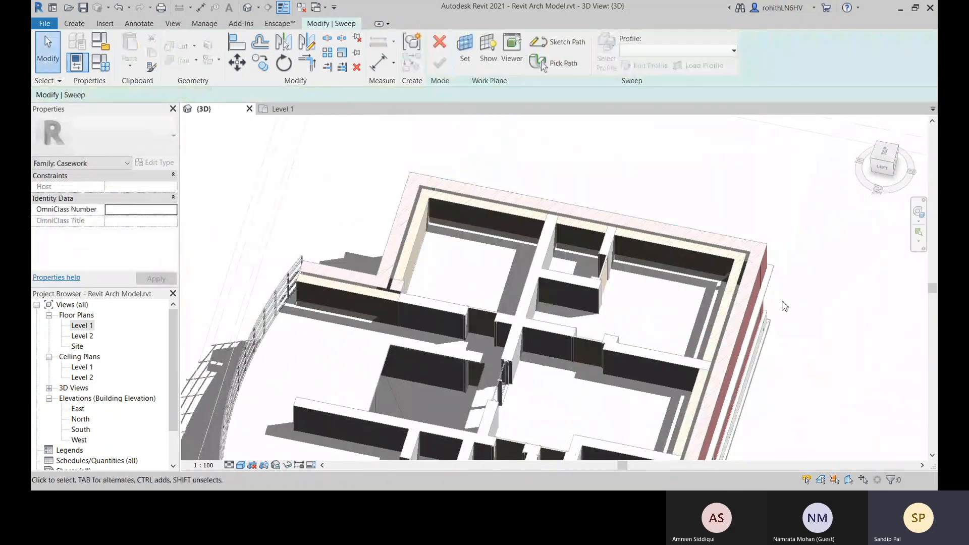
Start the sweep's path sketch and draw its first segment, about 14058 mm long, between the exterior wall's inner corners
{"action": "middle_click_drag", "start_coordinate": [588, 206], "coordinate": [438, 184], "text": "shift"}
{"action": "scroll", "coordinate": [439, 185], "scroll_direction": "up", "scroll_amount": 5}
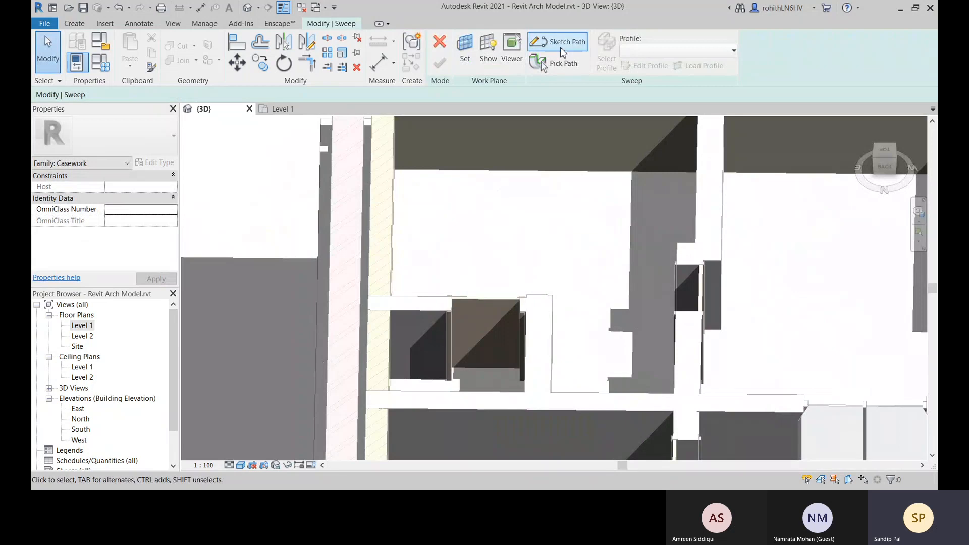
{"action": "left_click", "coordinate": [562, 48]}
{"action": "scroll", "coordinate": [454, 202], "scroll_direction": "down", "scroll_amount": 3}
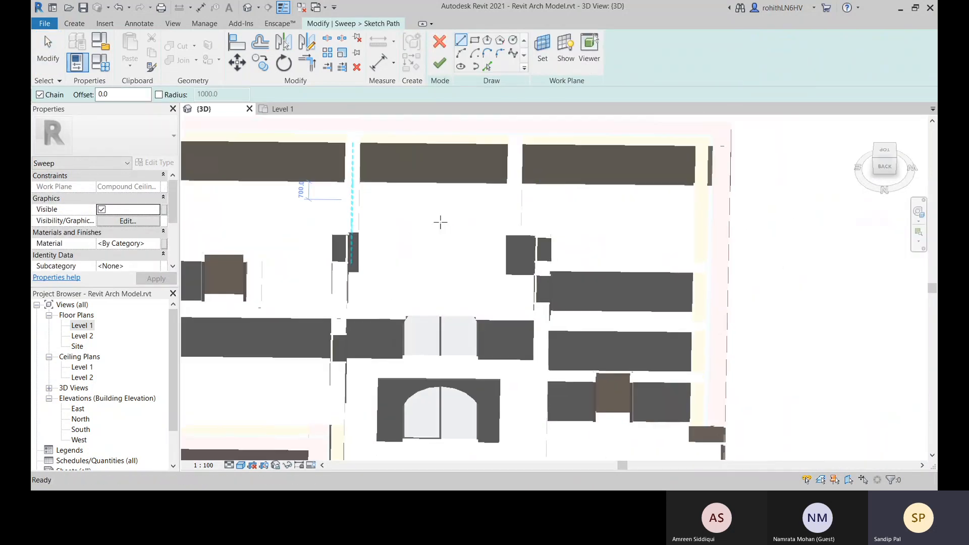
{"action": "middle_click_drag", "start_coordinate": [736, 199], "coordinate": [545, 204], "text": "shift"}
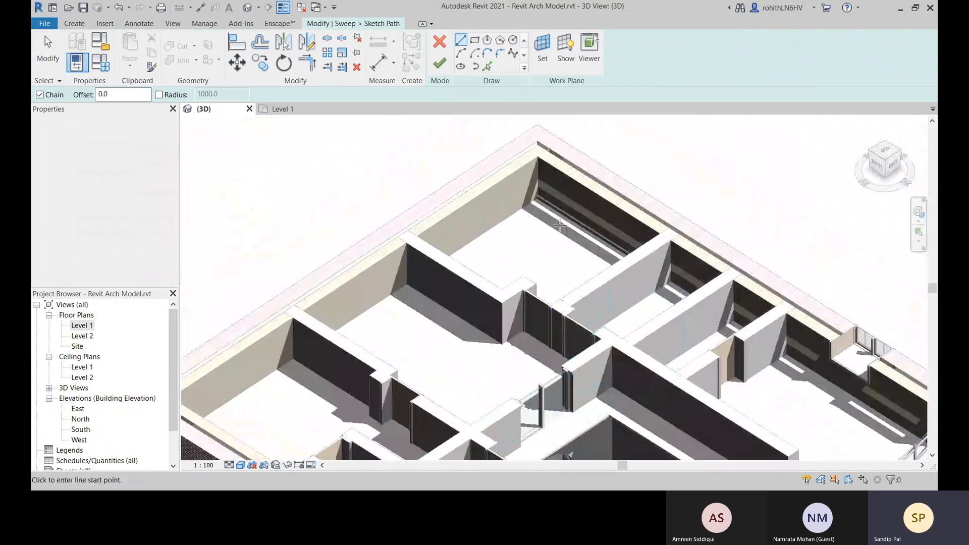
{"action": "left_click", "coordinate": [537, 199]}
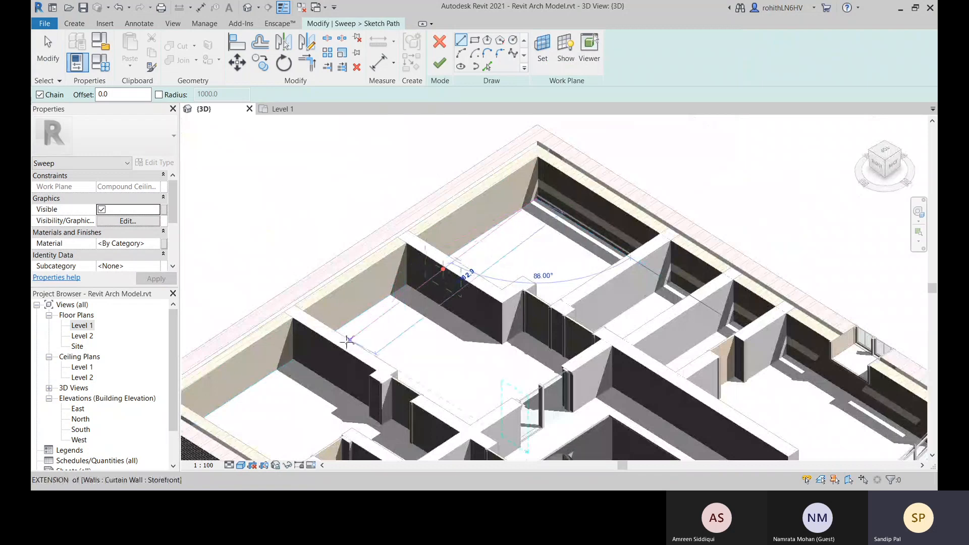
{"action": "middle_click_drag", "start_coordinate": [547, 280], "coordinate": [403, 298], "text": "shift"}
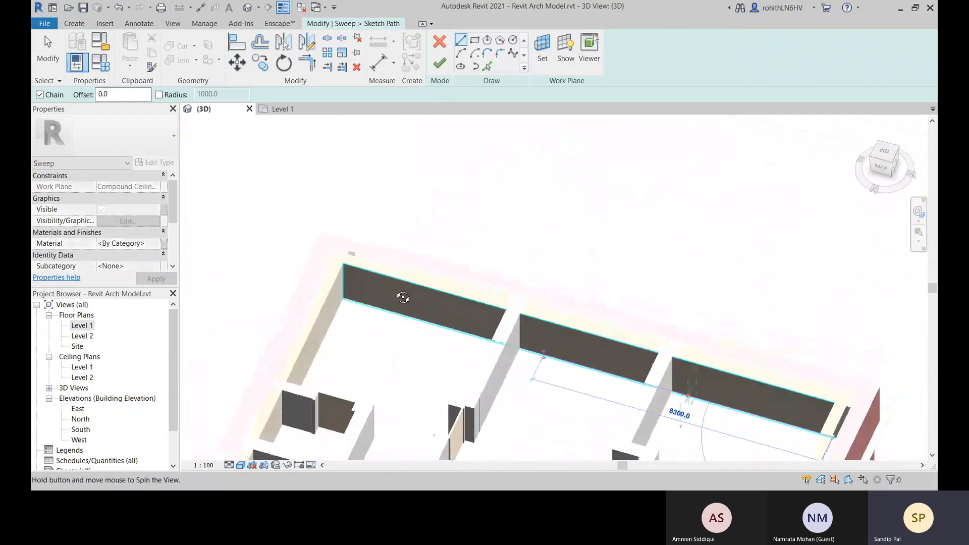
{"action": "left_click", "coordinate": [344, 300]}
Continue the path along the next exterior wall to its inner corner, and add a perpendicular segment about 4600 mm long to the interior wall
{"action": "middle_click_drag", "start_coordinate": [346, 342], "coordinate": [422, 198]}
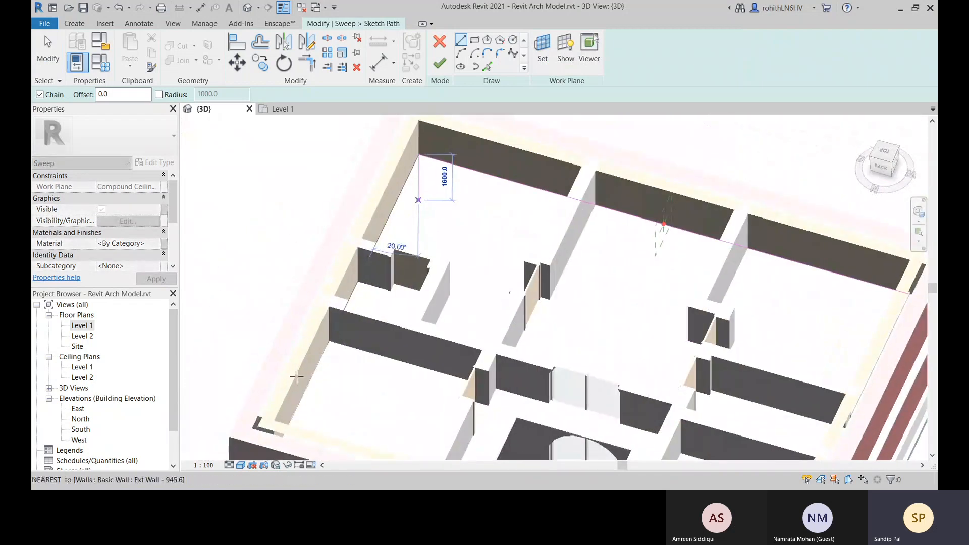
{"action": "middle_click_drag", "start_coordinate": [282, 420], "coordinate": [226, 393], "text": "shift"}
{"action": "mouse_move", "coordinate": [347, 309]}
{"action": "middle_mouse_down"}
{"action": "mouse_move", "coordinate": [833, 294]}
{"action": "mouse_move", "coordinate": [664, 310]}
{"action": "mouse_move", "coordinate": [636, 445]}
{"action": "mouse_move", "coordinate": [610, 495]}
{"action": "middle_mouse_up"}
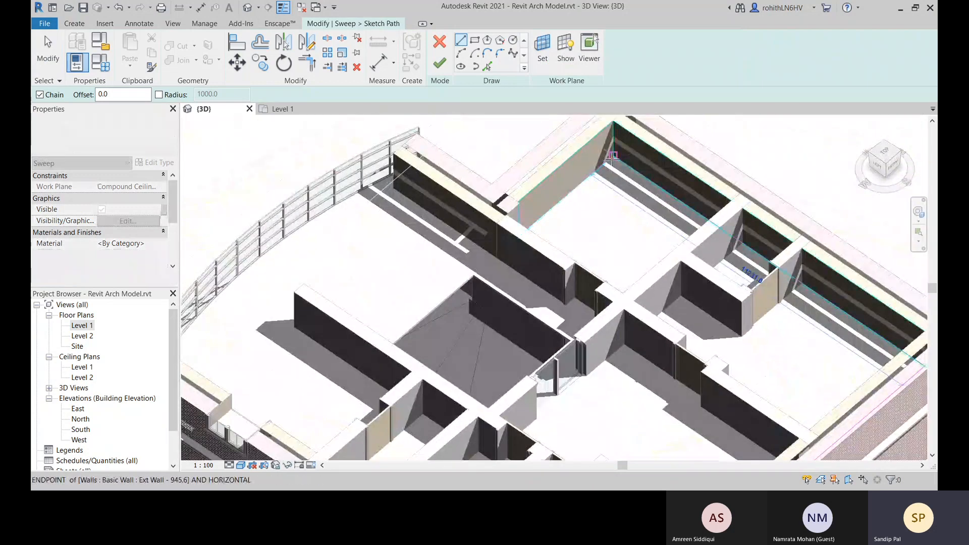
{"action": "left_click", "coordinate": [612, 155]}
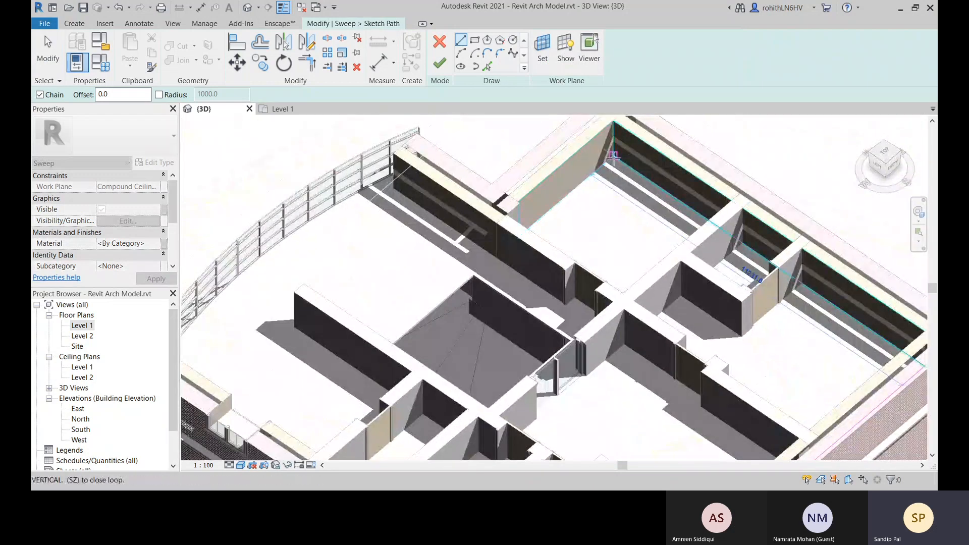
{"action": "left_click", "coordinate": [501, 253]}
Keep the 600 x 1200mm Grid compound ceiling as the work plane and finish the sweep's path sketch
{"action": "left_click", "coordinate": [564, 231]}
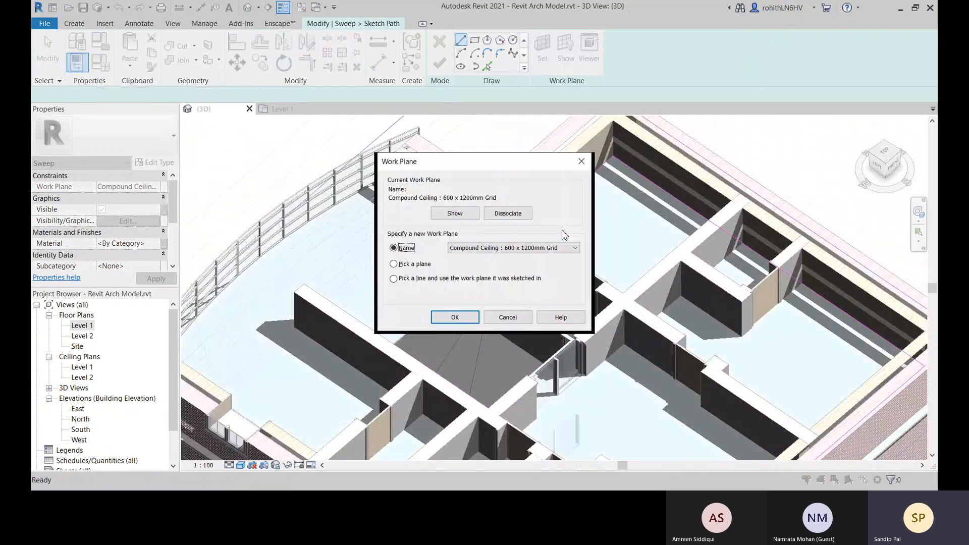
{"action": "left_click", "coordinate": [455, 318]}
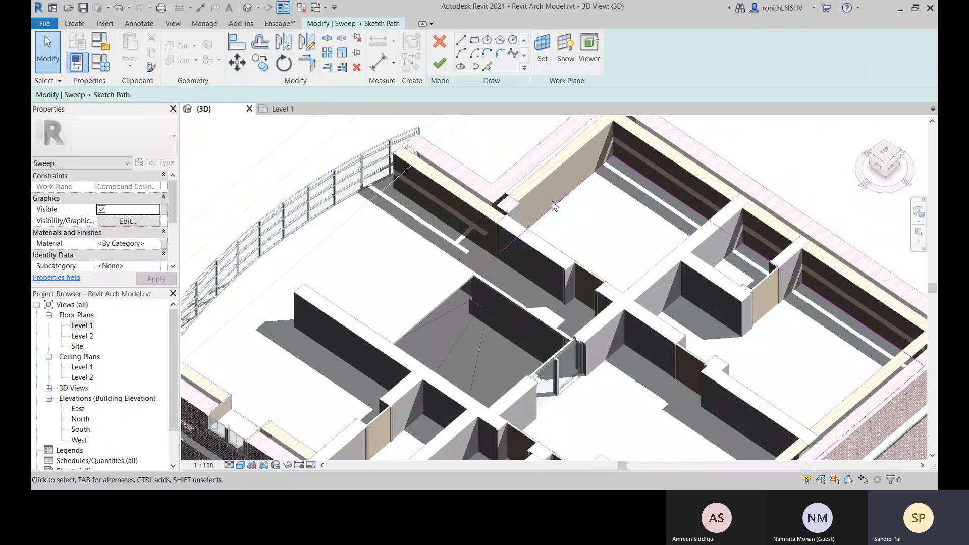
{"action": "left_click", "coordinate": [439, 64]}
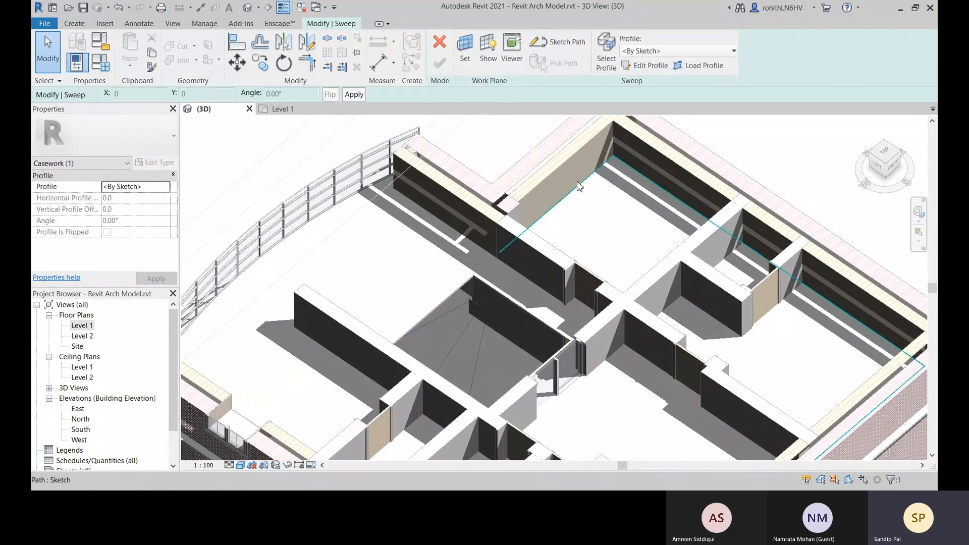
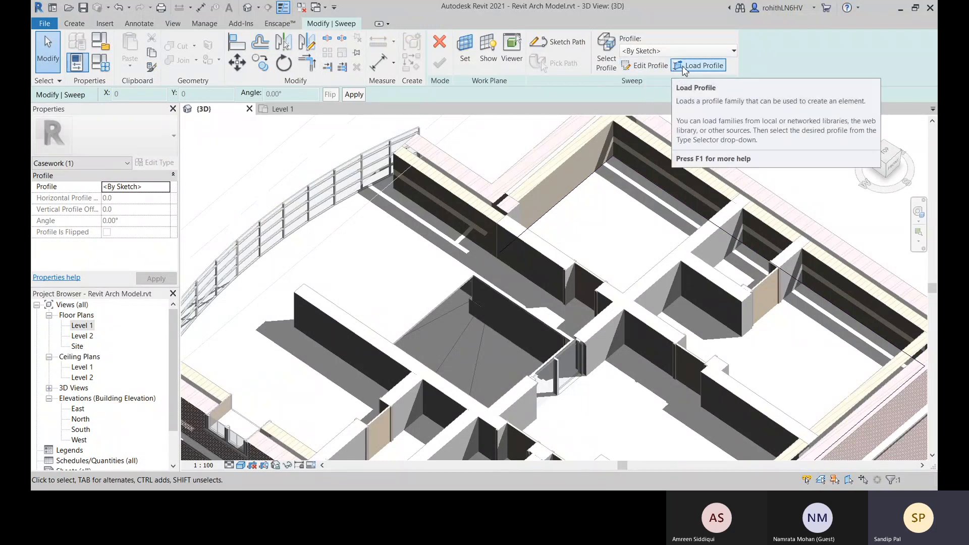
Start loading a profile family for the sweep and browse to the RVT 2021 Libraries folder
{"action": "scroll", "coordinate": [833, 263], "scroll_direction": "down", "scroll_amount": 5}
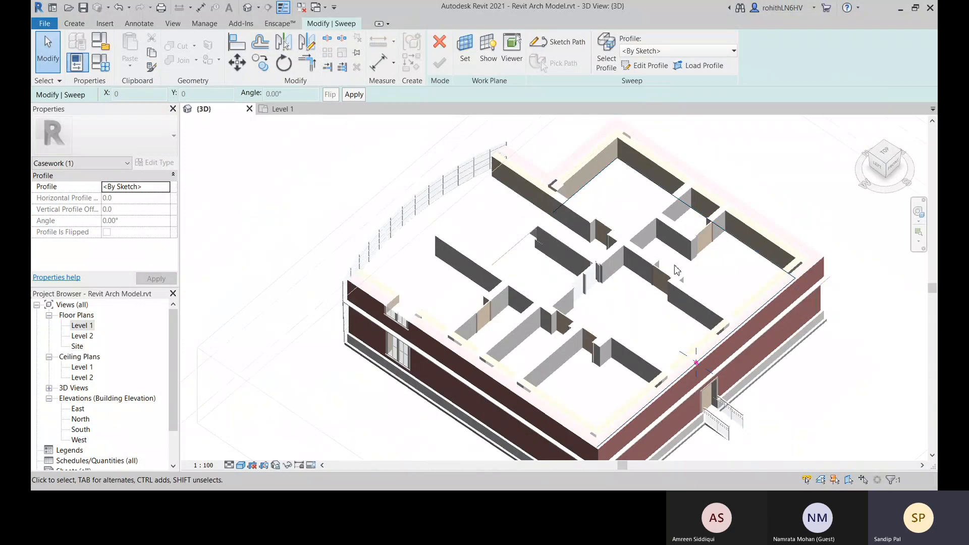
{"action": "mouse_move", "coordinate": [833, 263]}
{"action": "middle_mouse_down", "text": "shift"}
{"action": "mouse_move", "coordinate": [854, 266]}
{"action": "mouse_move", "coordinate": [846, 267]}
{"action": "middle_mouse_up", "text": "shift"}
{"action": "middle_click_drag", "start_coordinate": [763, 337], "coordinate": [757, 264]}
{"action": "scroll", "coordinate": [692, 283], "scroll_direction": "up", "scroll_amount": 6}
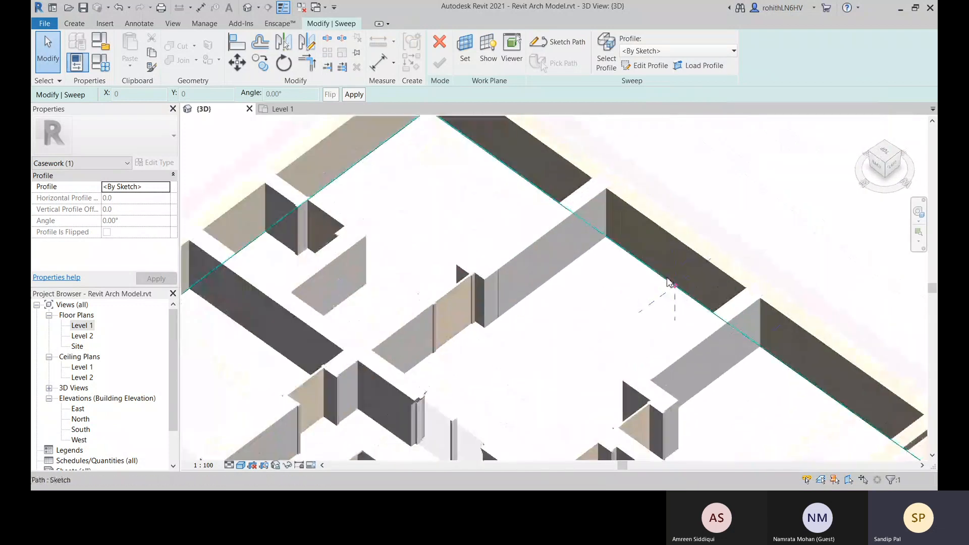
{"action": "left_click", "coordinate": [691, 66]}
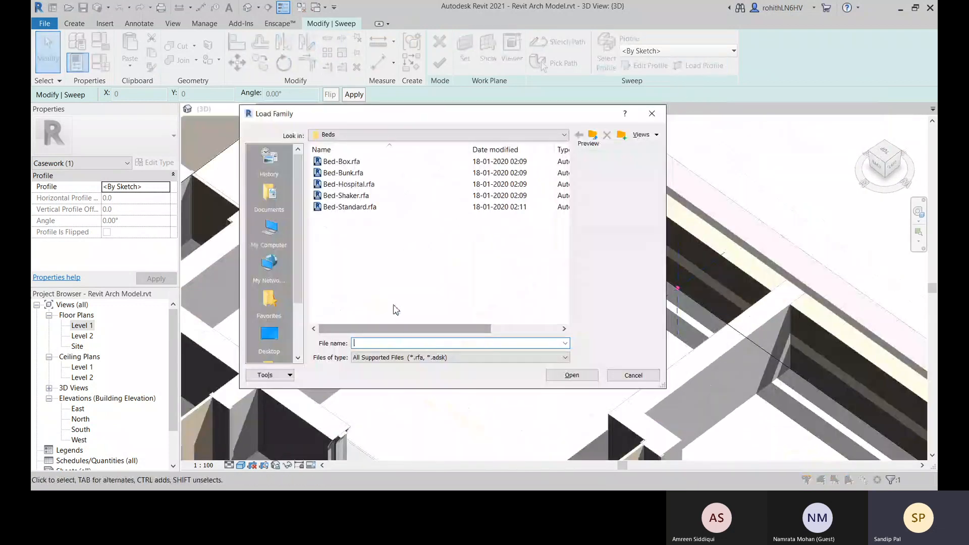
{"action": "left_click", "coordinate": [396, 135]}
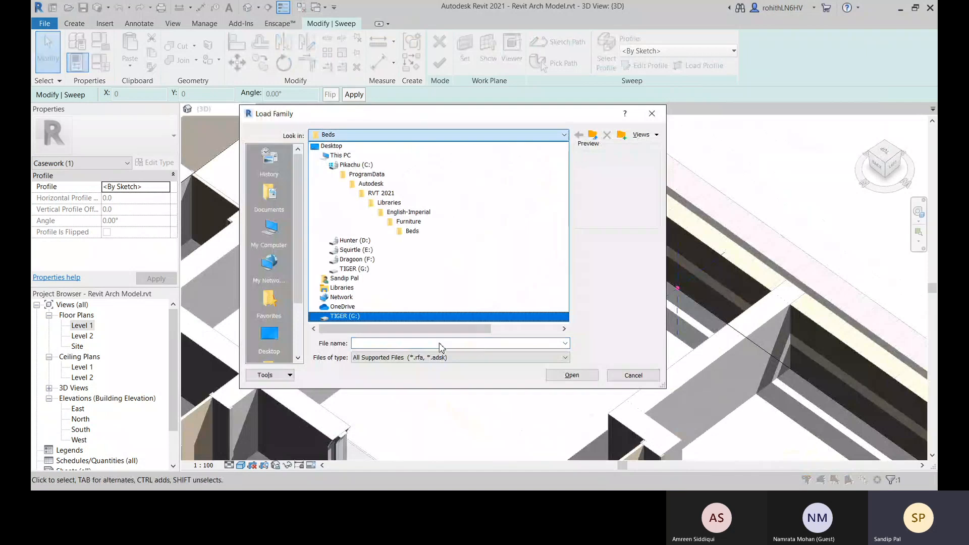
{"action": "left_click", "coordinate": [398, 207]}
{"action": "scroll", "coordinate": [344, 273], "scroll_direction": "down", "scroll_amount": 1}
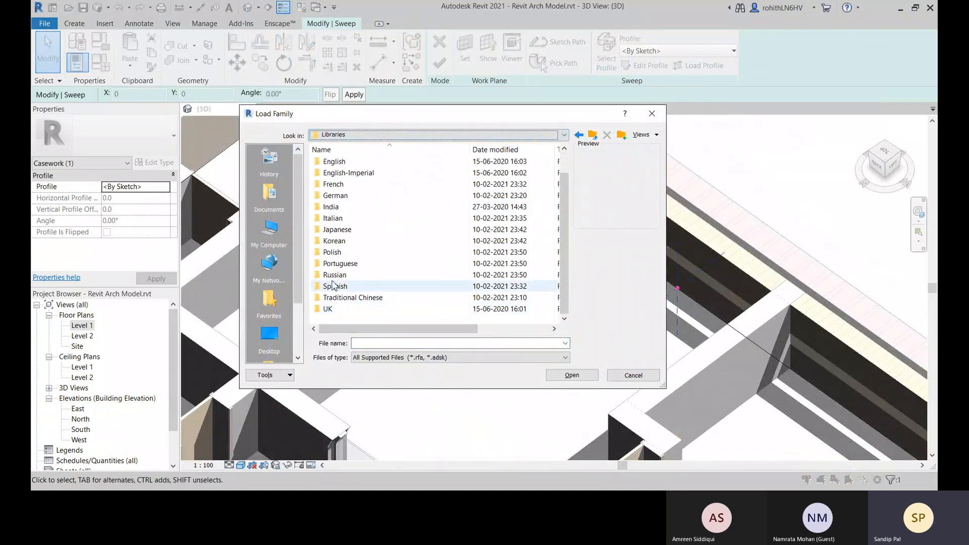
{"action": "scroll", "coordinate": [337, 255], "scroll_direction": "up", "scroll_amount": 1}
{"action": "double_click", "coordinate": [333, 231]}
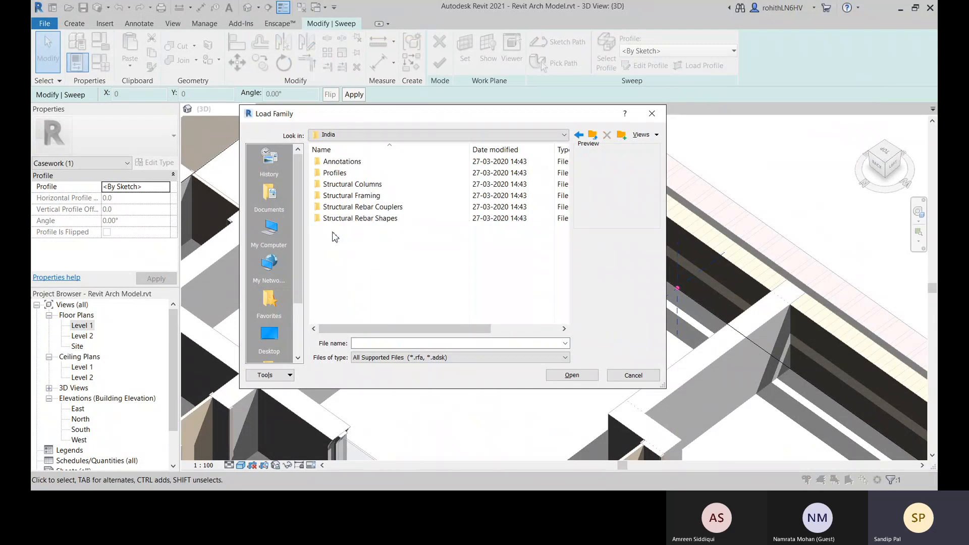
{"action": "double_click", "coordinate": [332, 173]}
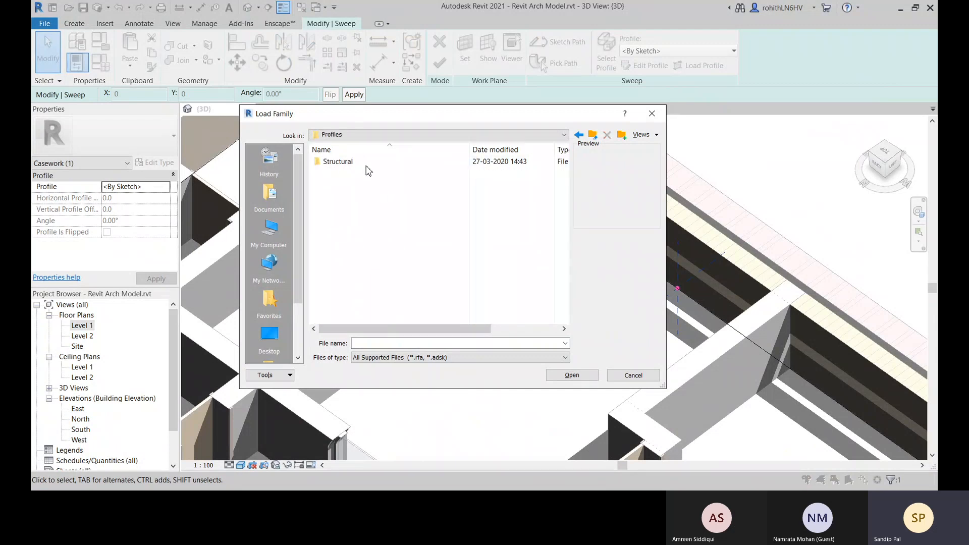
{"action": "left_click", "coordinate": [579, 135]}
{"action": "left_click", "coordinate": [579, 134]}
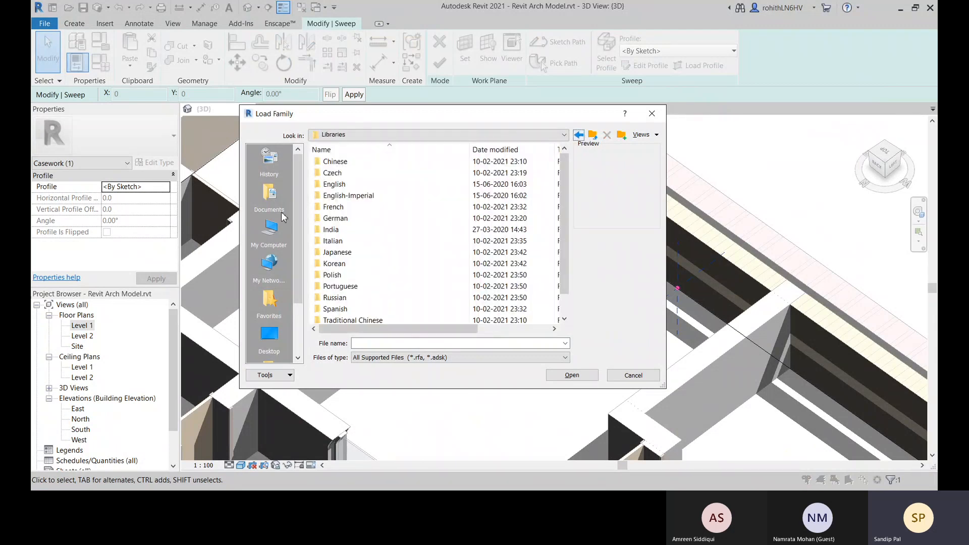
Open the Wall folder within the English library's Profiles folder
{"action": "double_click", "coordinate": [343, 184]}
{"action": "scroll", "coordinate": [270, 225], "scroll_direction": "down", "scroll_amount": 2}
{"action": "scroll", "coordinate": [346, 251], "scroll_direction": "down", "scroll_amount": 3}
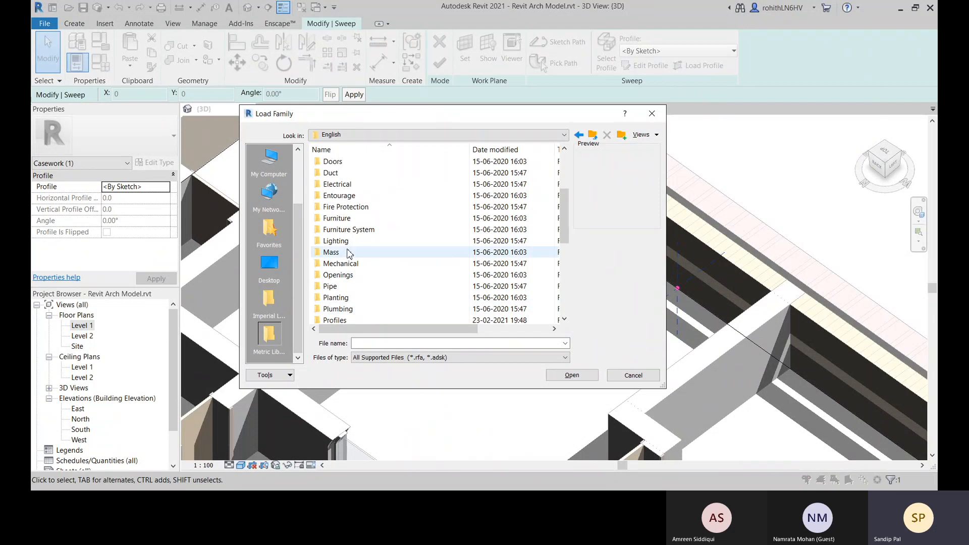
{"action": "scroll", "coordinate": [354, 272], "scroll_direction": "down", "scroll_amount": 3}
{"action": "double_click", "coordinate": [335, 218]}
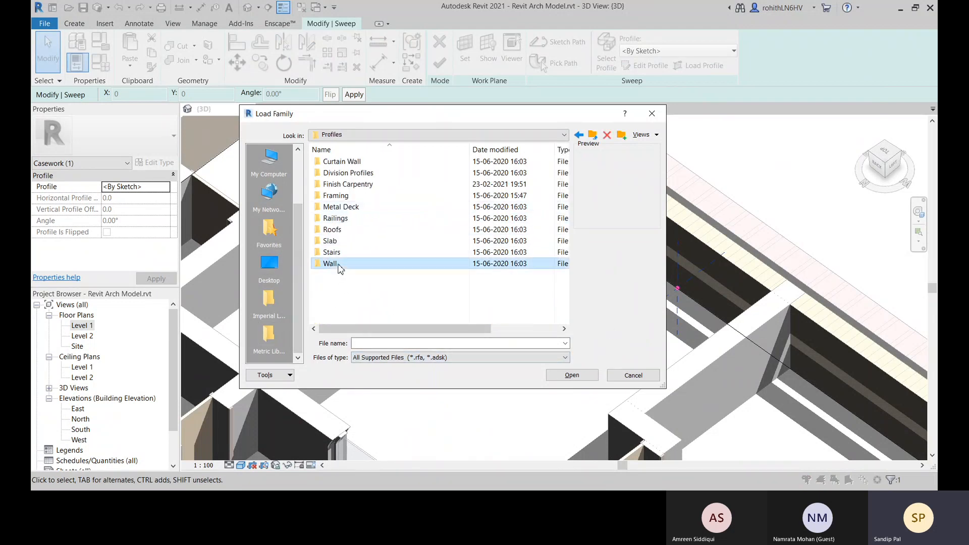
{"action": "double_click", "coordinate": [331, 263]}
Preview the wall sweep profiles and load M_Wall Sweep-Brick Soldier Course.rfa
{"action": "left_click", "coordinate": [356, 253]}
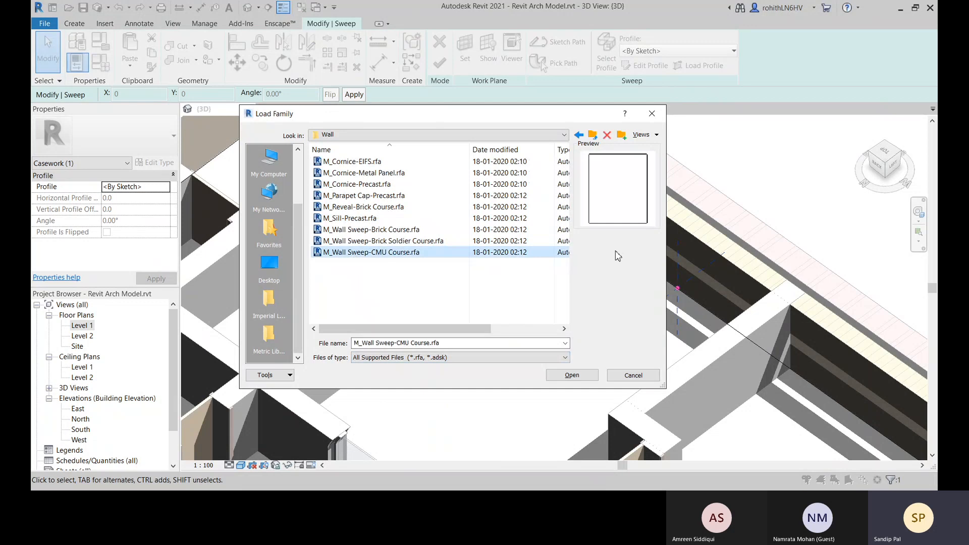
{"action": "left_click", "coordinate": [341, 242]}
{"action": "left_click", "coordinate": [385, 230]}
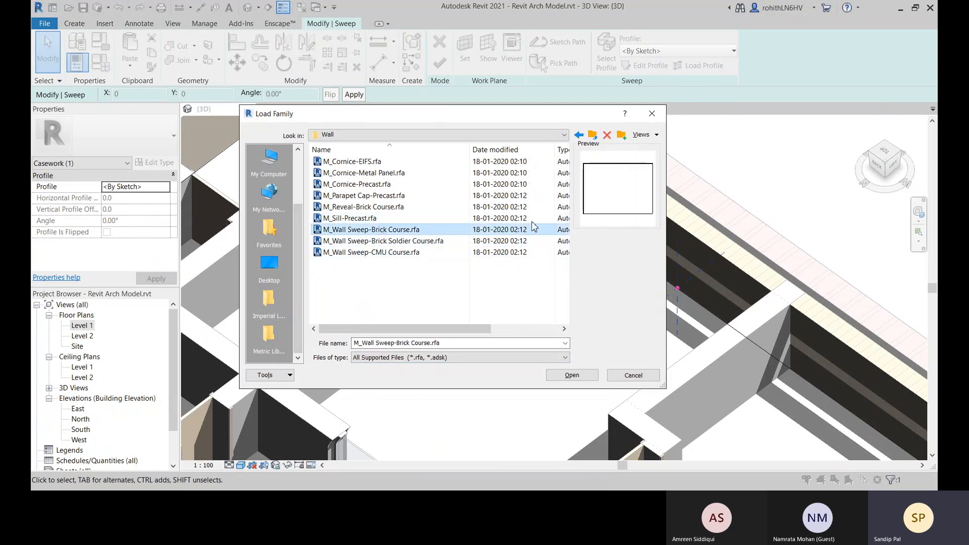
{"action": "left_click", "coordinate": [412, 243]}
{"action": "left_click", "coordinate": [572, 376]}
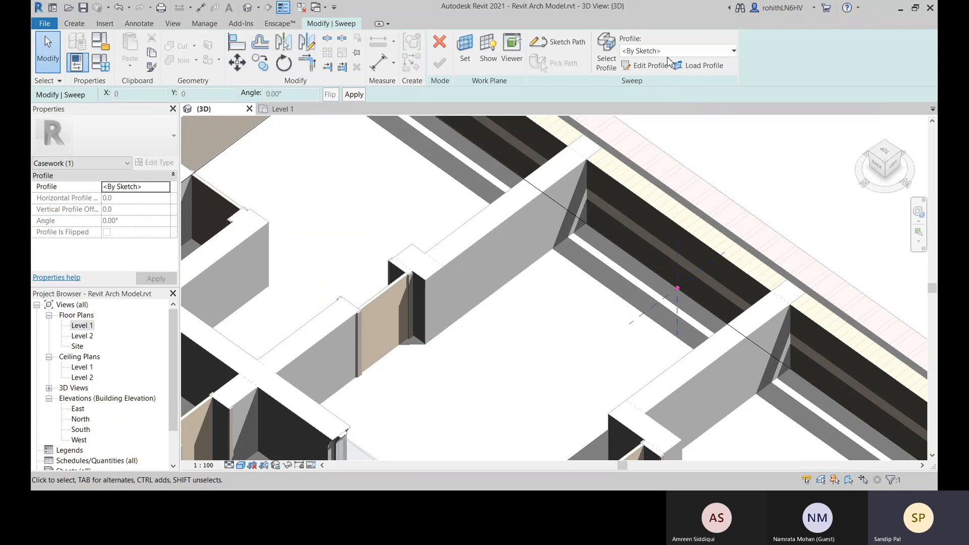
Set the sweep's profile to M_Wall Sweep-Brick Soldier Course: 3 Bricks
{"action": "left_click", "coordinate": [669, 52]}
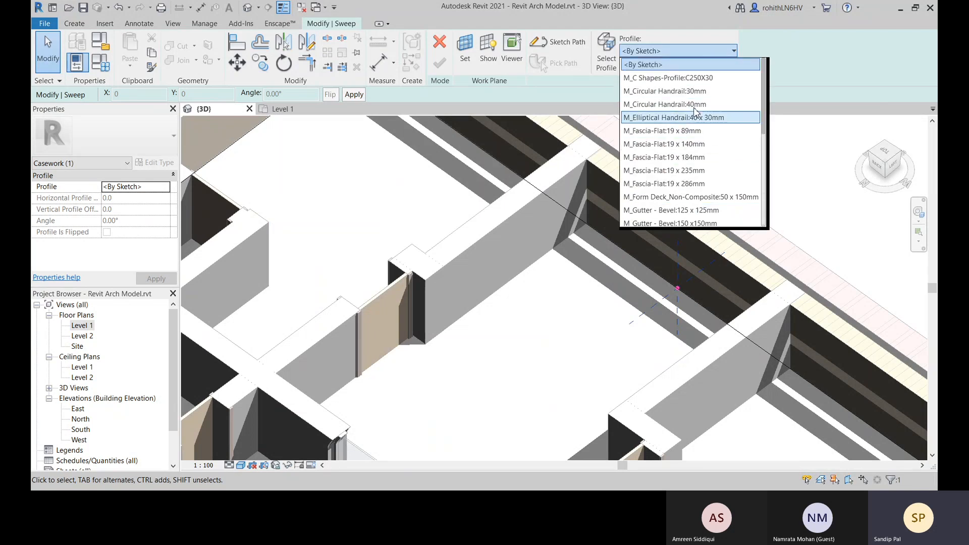
{"action": "scroll", "coordinate": [716, 101], "scroll_direction": "down", "scroll_amount": 2}
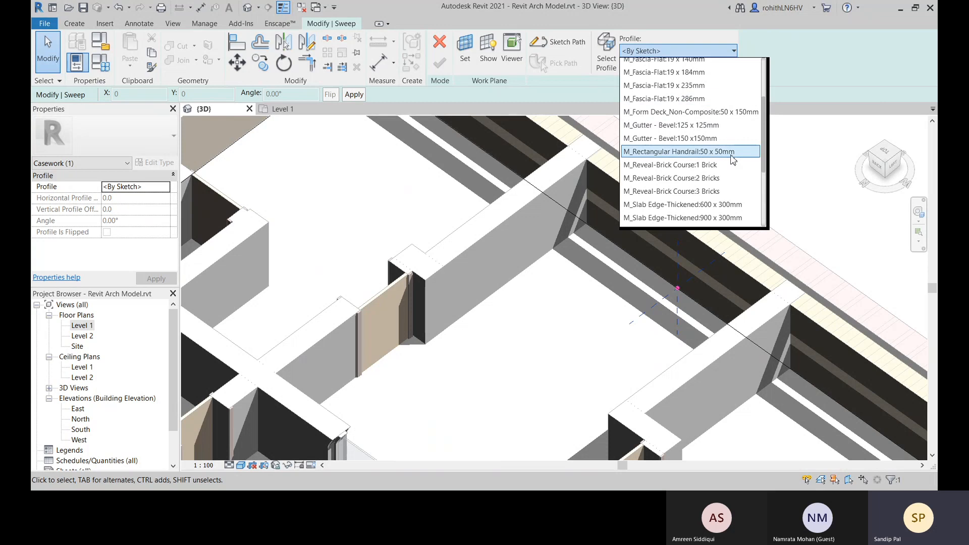
{"action": "scroll", "coordinate": [712, 184], "scroll_direction": "down", "scroll_amount": 3}
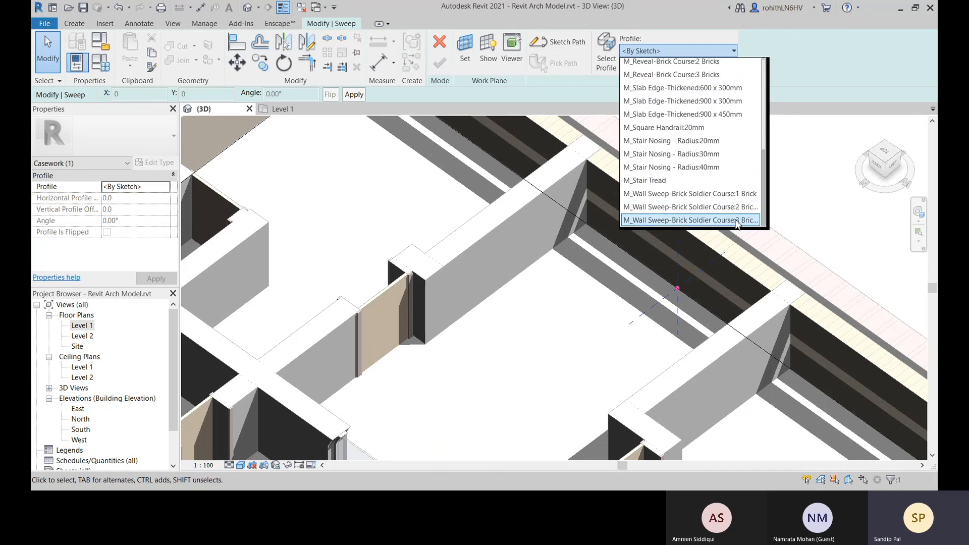
{"action": "left_click", "coordinate": [694, 225]}
{"action": "scroll", "coordinate": [692, 267], "scroll_direction": "up", "scroll_amount": 3}
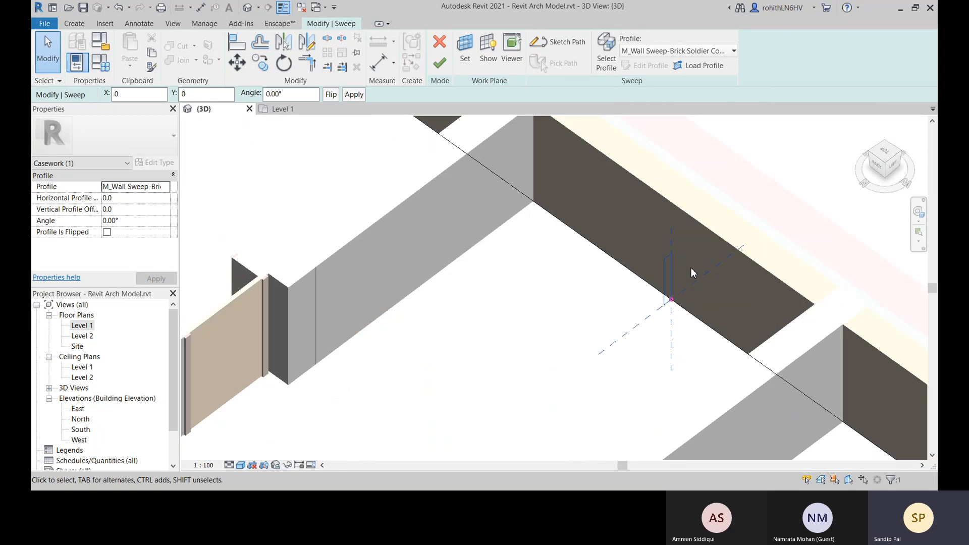
Set the profile to the 2 Bricks type of M_Wall Sweep-Brick Soldier Course and finish the sweep
{"action": "left_click", "coordinate": [680, 49]}
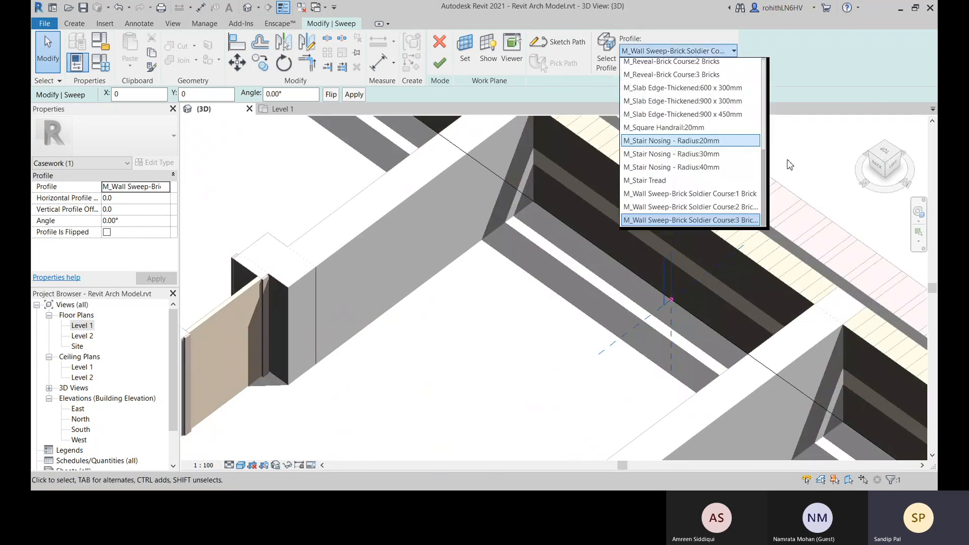
{"action": "left_click", "coordinate": [725, 193]}
{"action": "scroll", "coordinate": [661, 299], "scroll_direction": "down", "scroll_amount": 5}
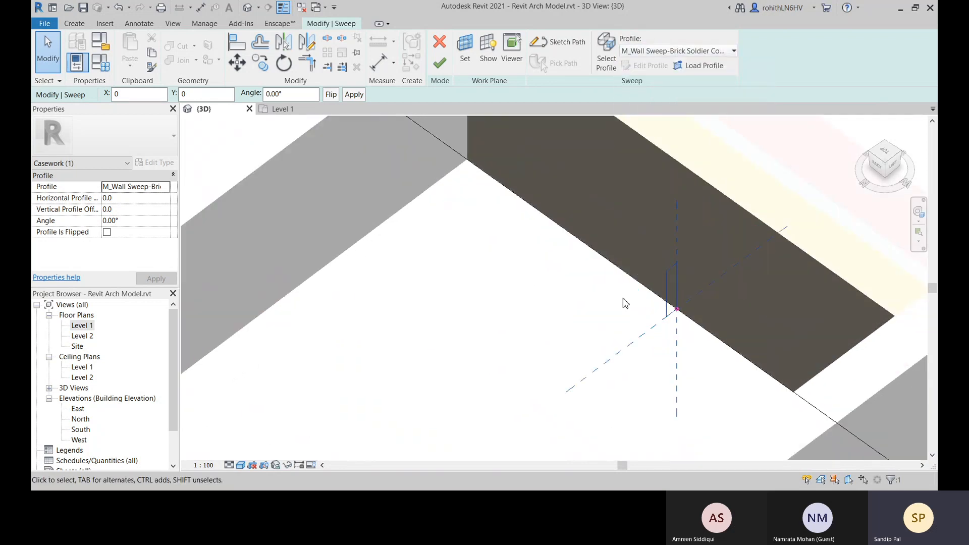
{"action": "scroll", "coordinate": [698, 309], "scroll_direction": "down", "scroll_amount": 3}
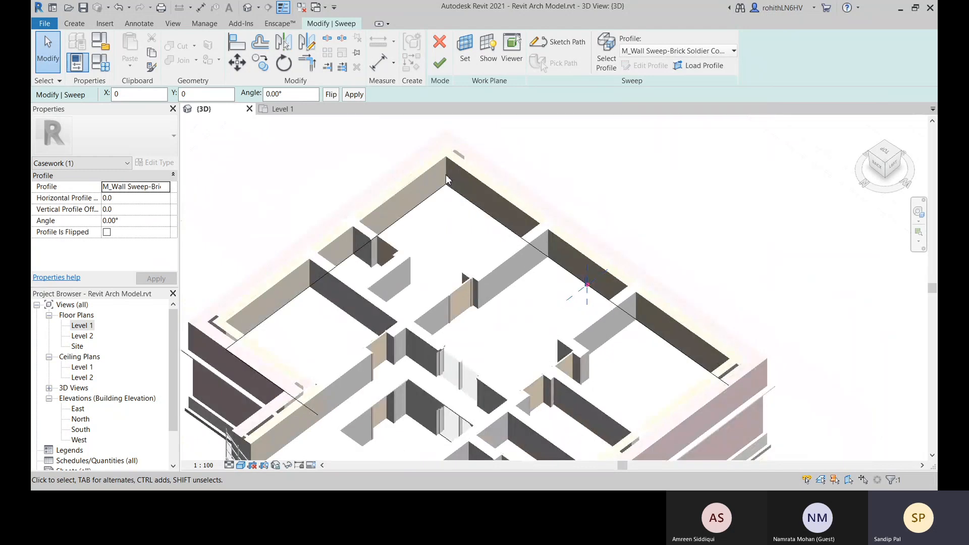
{"action": "left_click", "coordinate": [438, 64]}
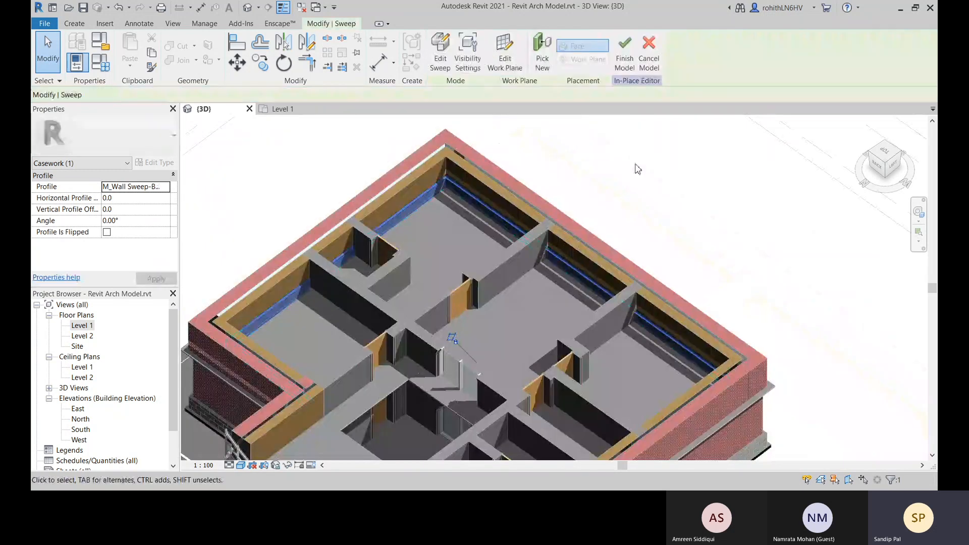
{"action": "key", "text": "Escape"}
Edit the skirting sweep, set its profile to M_Wall Sweep-Brick Soldier Course: 1 Brick, and finish the edit
{"action": "scroll", "coordinate": [394, 198], "scroll_direction": "up", "scroll_amount": 4}
{"action": "scroll", "coordinate": [434, 192], "scroll_direction": "up", "scroll_amount": 4}
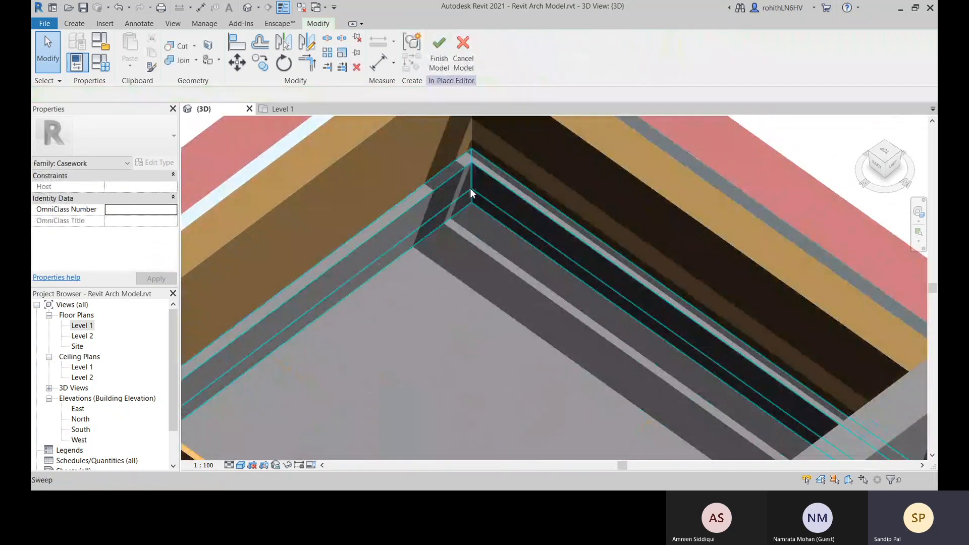
{"action": "left_click", "coordinate": [452, 189]}
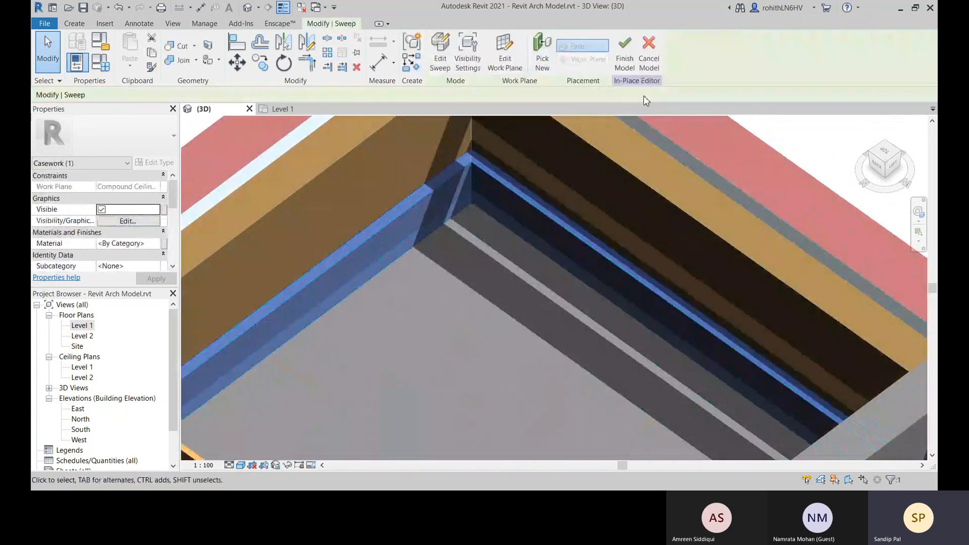
{"action": "left_click", "coordinate": [439, 64]}
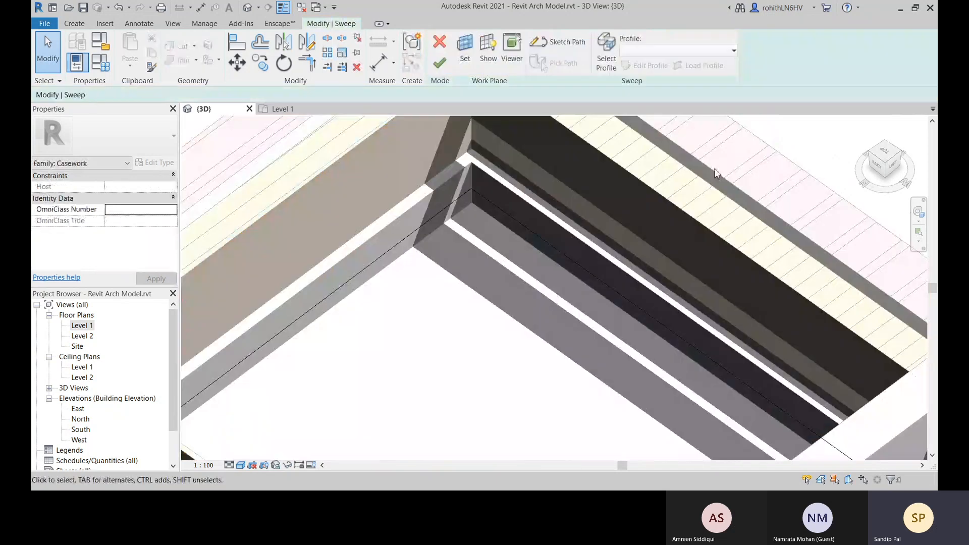
{"action": "left_click", "coordinate": [601, 63]}
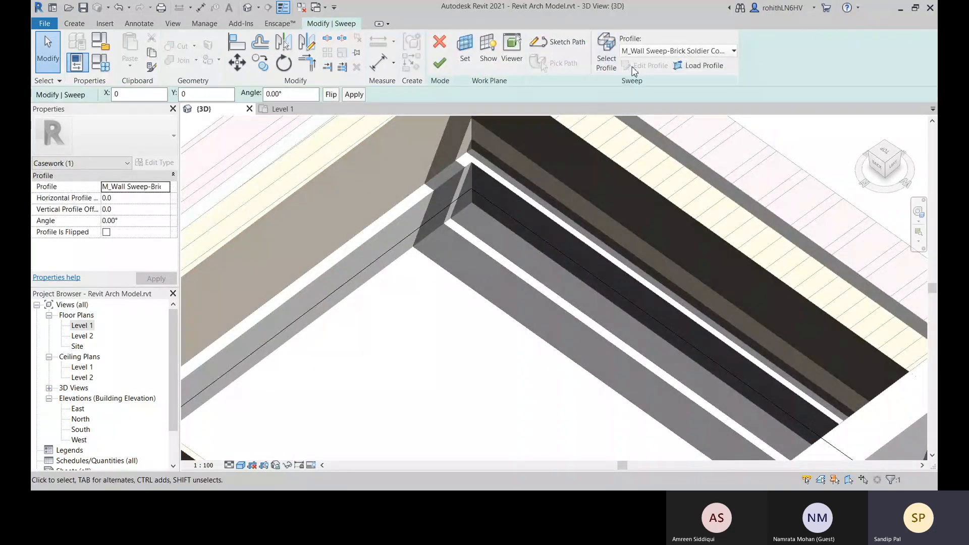
{"action": "left_click", "coordinate": [712, 51]}
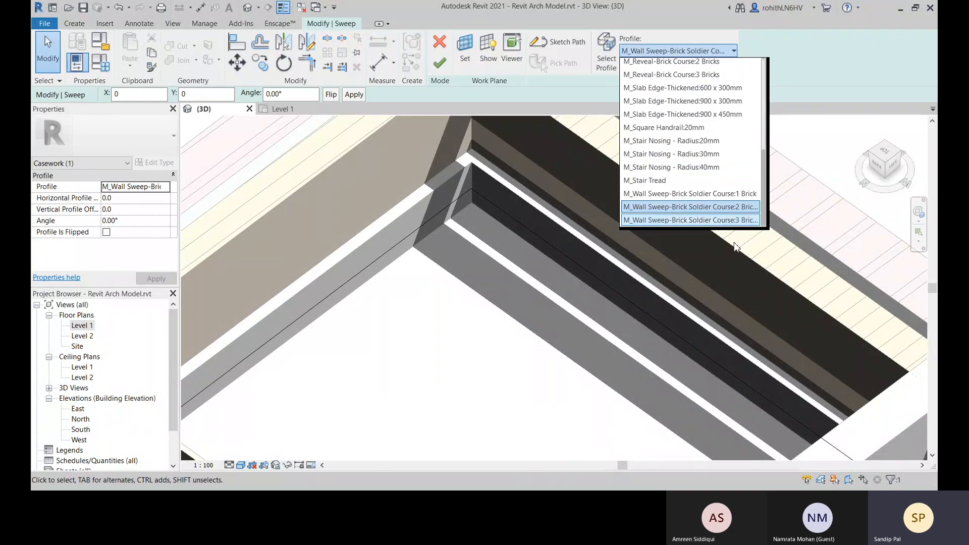
{"action": "left_click", "coordinate": [719, 197]}
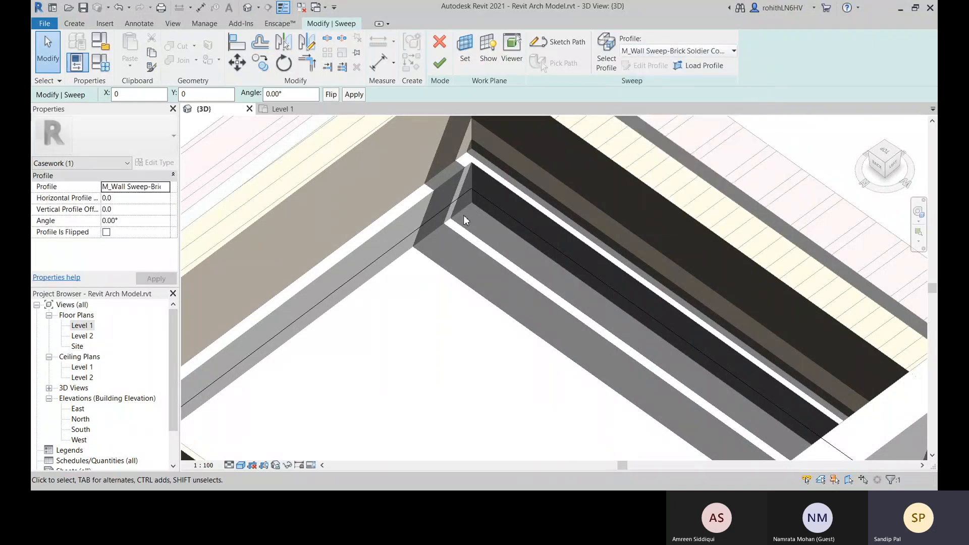
{"action": "left_click", "coordinate": [440, 62]}
{"action": "scroll", "coordinate": [537, 293], "scroll_direction": "down", "scroll_amount": 5}
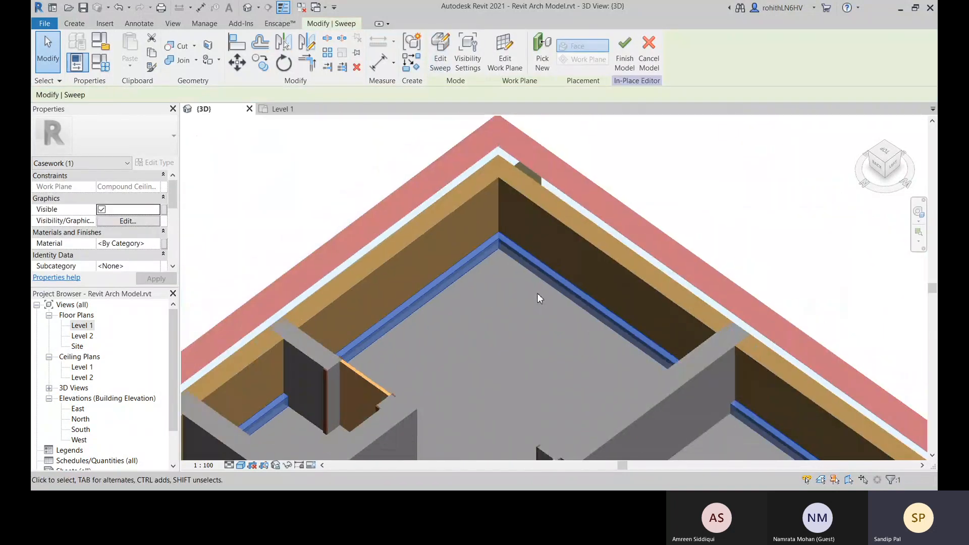
{"action": "left_click", "coordinate": [707, 207]}
Inspect the skirting along the exterior walls and check the Family Types parameters without changing them
{"action": "scroll", "coordinate": [469, 324], "scroll_direction": "down", "scroll_amount": 3}
{"action": "middle_click_drag", "start_coordinate": [484, 337], "coordinate": [630, 346], "text": "shift"}
{"action": "middle_click_drag", "start_coordinate": [487, 234], "coordinate": [409, 450]}
{"action": "scroll", "coordinate": [423, 381], "scroll_direction": "up", "scroll_amount": 3}
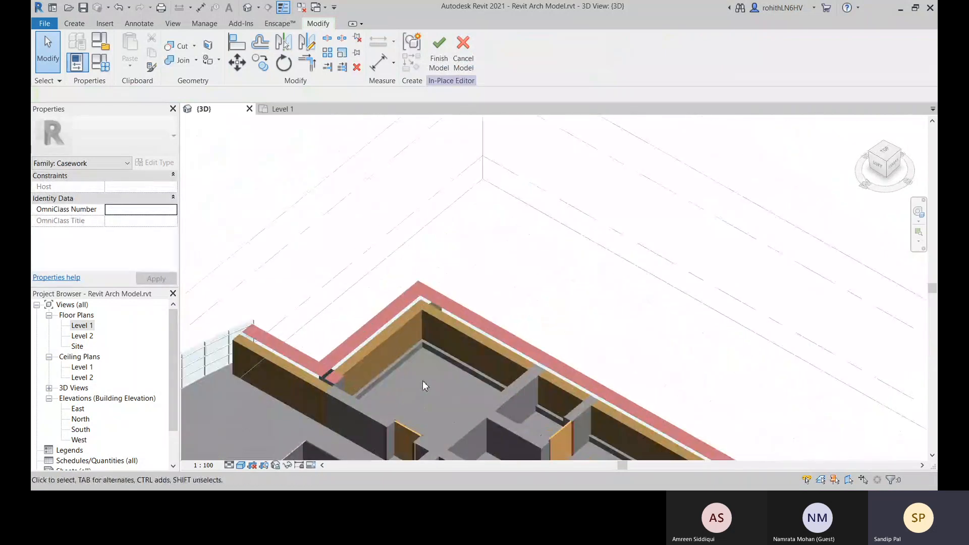
{"action": "scroll", "coordinate": [425, 341], "scroll_direction": "down", "scroll_amount": 3}
{"action": "left_click", "coordinate": [401, 225]}
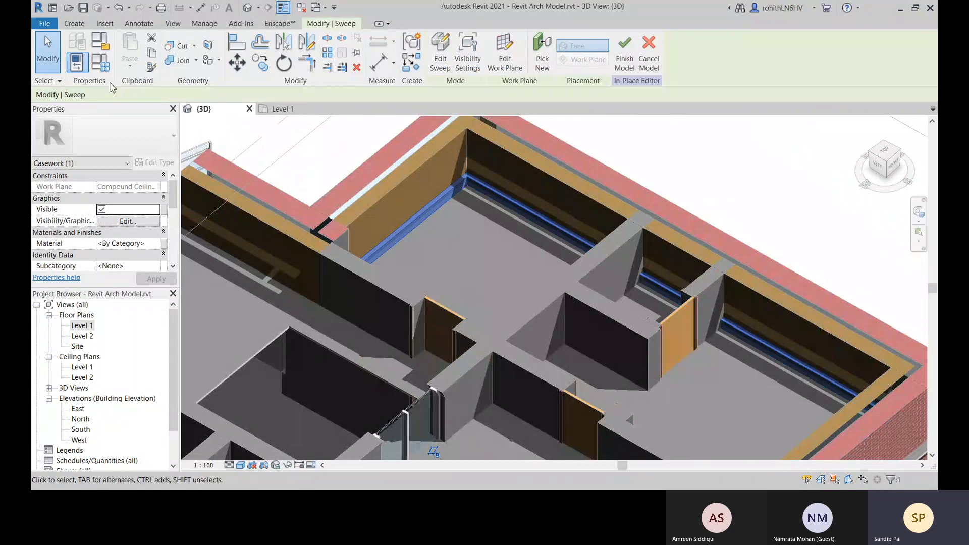
{"action": "left_click", "coordinate": [103, 69]}
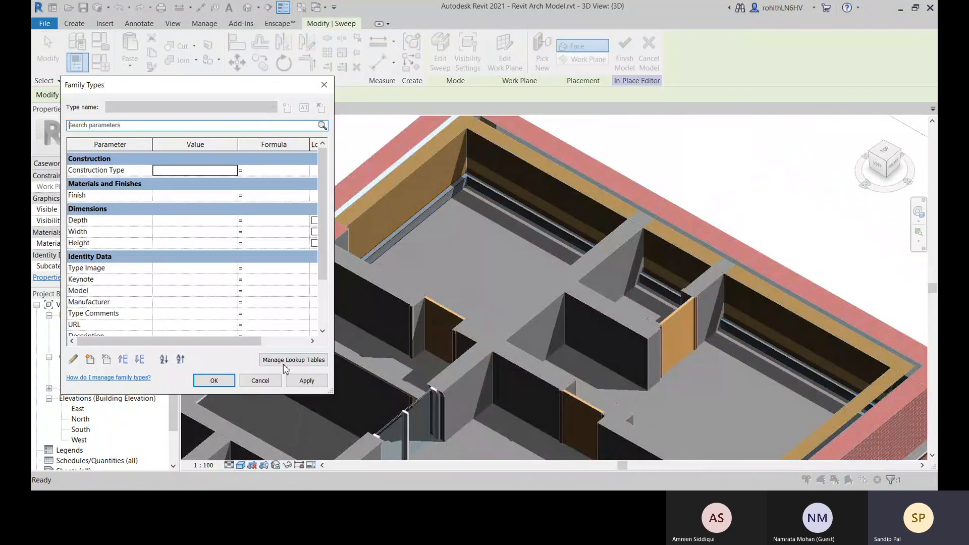
{"action": "left_click", "coordinate": [260, 381]}
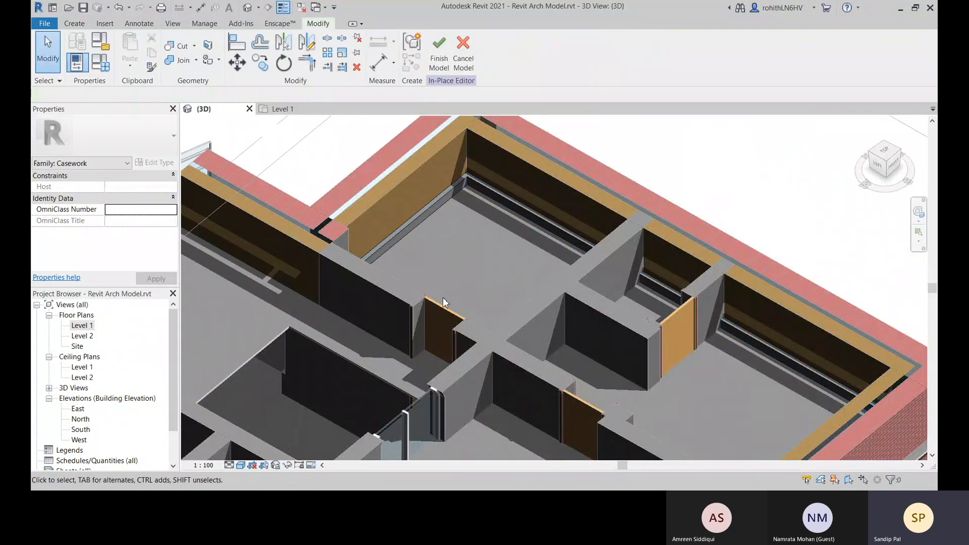
Open the skirting sweep for editing and select its profile at the exterior wall
{"action": "scroll", "coordinate": [607, 238], "scroll_direction": "down", "scroll_amount": 2}
{"action": "left_click", "coordinate": [522, 202]}
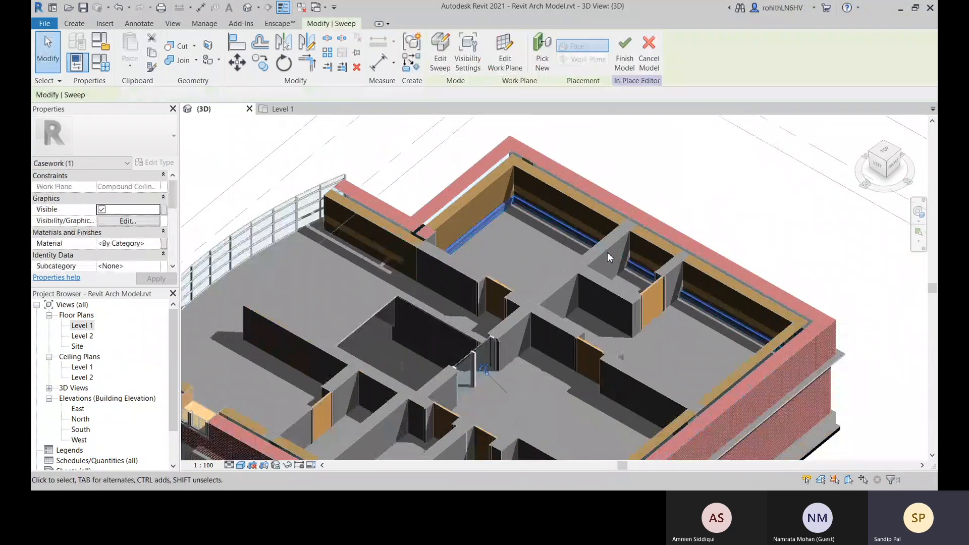
{"action": "middle_click_drag", "start_coordinate": [607, 253], "coordinate": [601, 200]}
{"action": "left_click", "coordinate": [438, 63]}
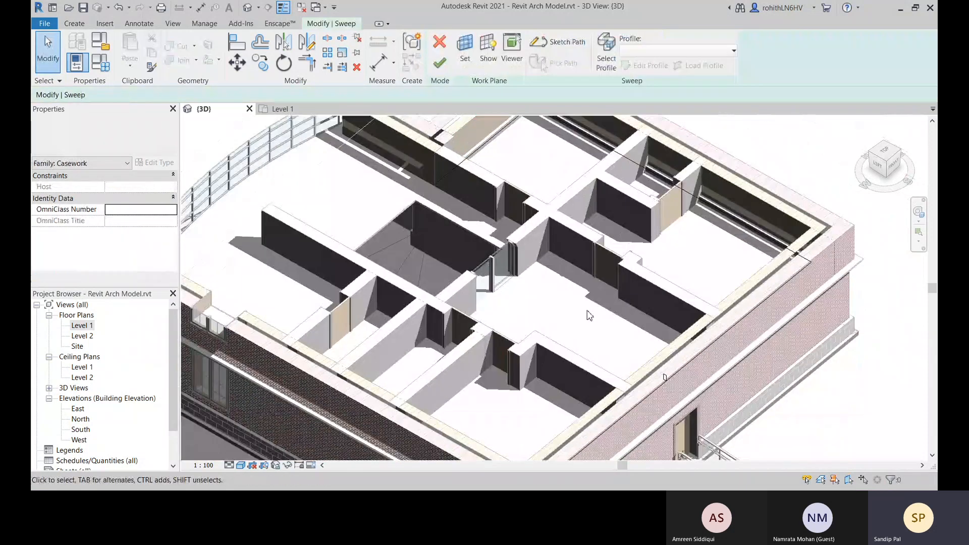
{"action": "scroll", "coordinate": [589, 314], "scroll_direction": "up", "scroll_amount": 3}
{"action": "left_click", "coordinate": [606, 55]}
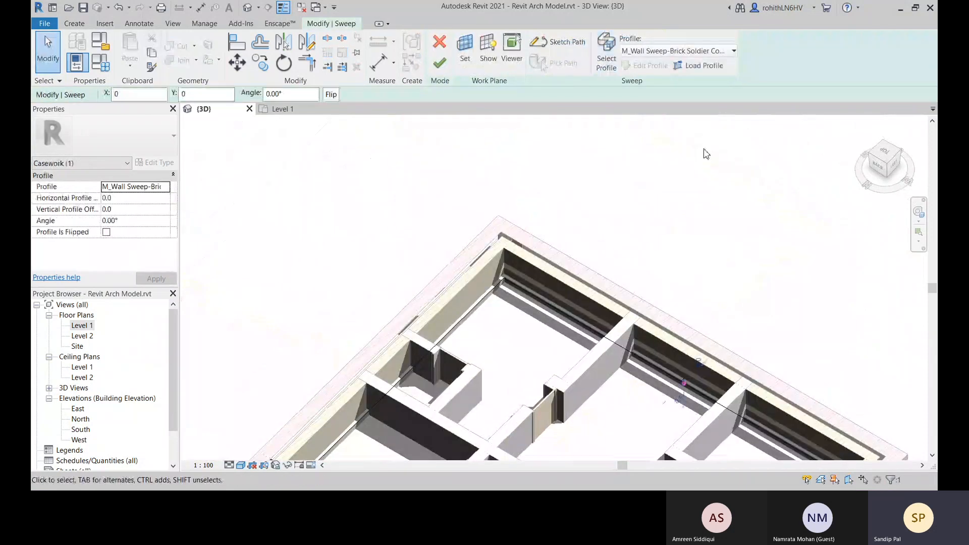
{"action": "scroll", "coordinate": [583, 202], "scroll_direction": "up", "scroll_amount": 6}
{"action": "scroll", "coordinate": [583, 202], "scroll_direction": "up", "scroll_amount": 4}
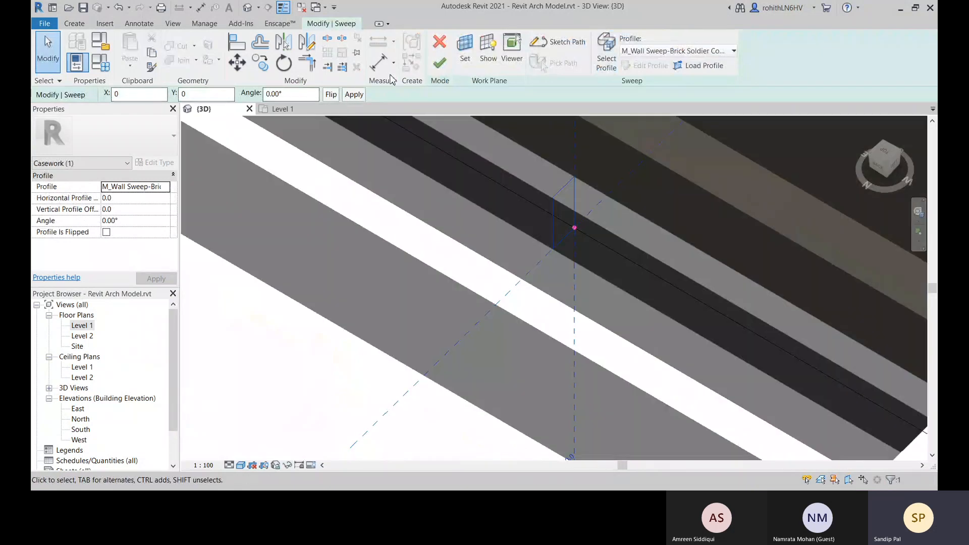
Try to place an aligned dimension from the skirting profile's vertical reference to its outline
{"action": "left_click", "coordinate": [379, 62]}
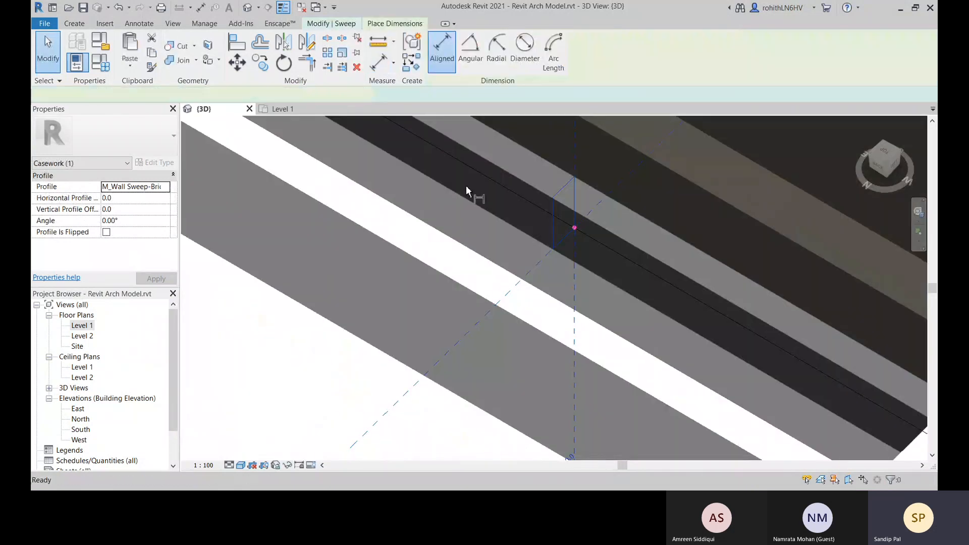
{"action": "left_click", "coordinate": [575, 193]}
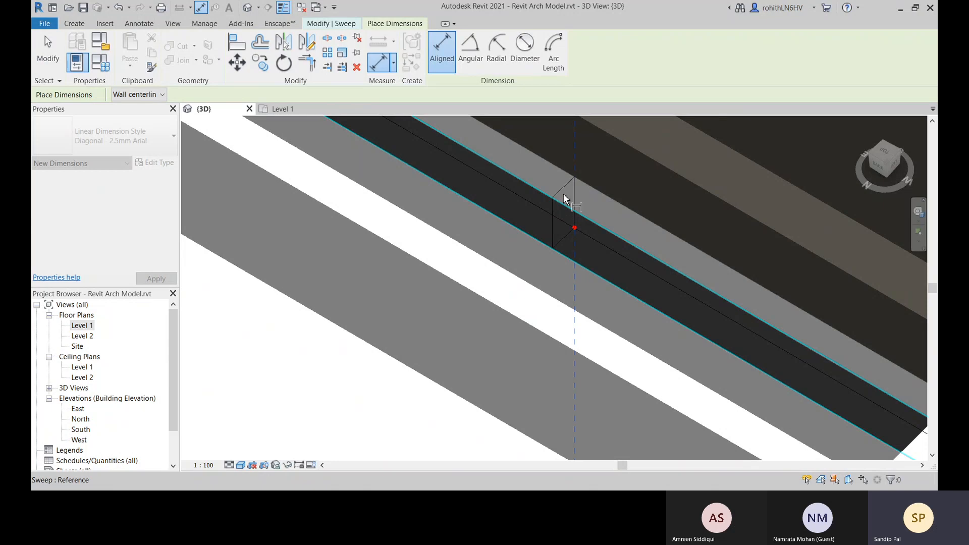
{"action": "scroll", "coordinate": [560, 196], "scroll_direction": "up", "scroll_amount": 2}
{"action": "scroll", "coordinate": [561, 199], "scroll_direction": "down", "scroll_amount": 1}
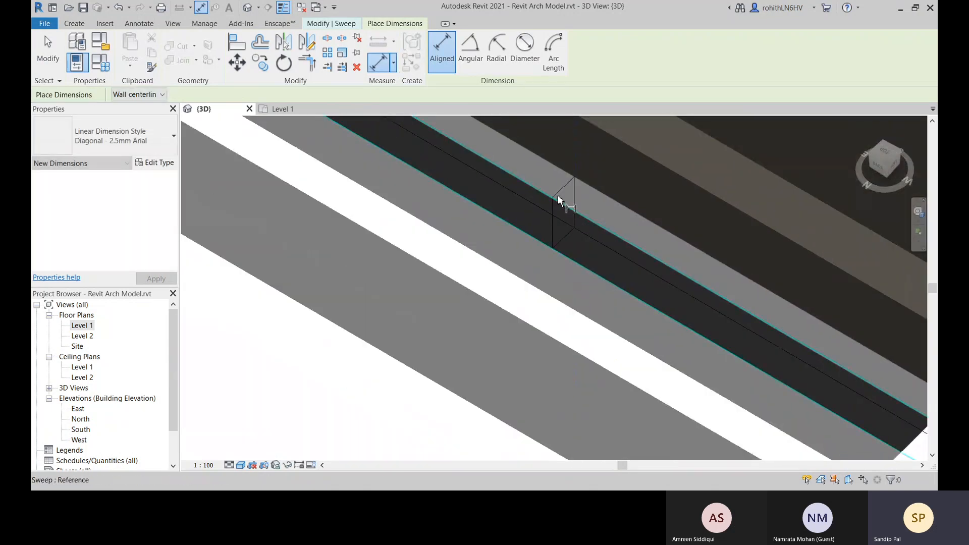
{"action": "key", "text": "Escape"}
{"action": "key", "text": "Escape"}
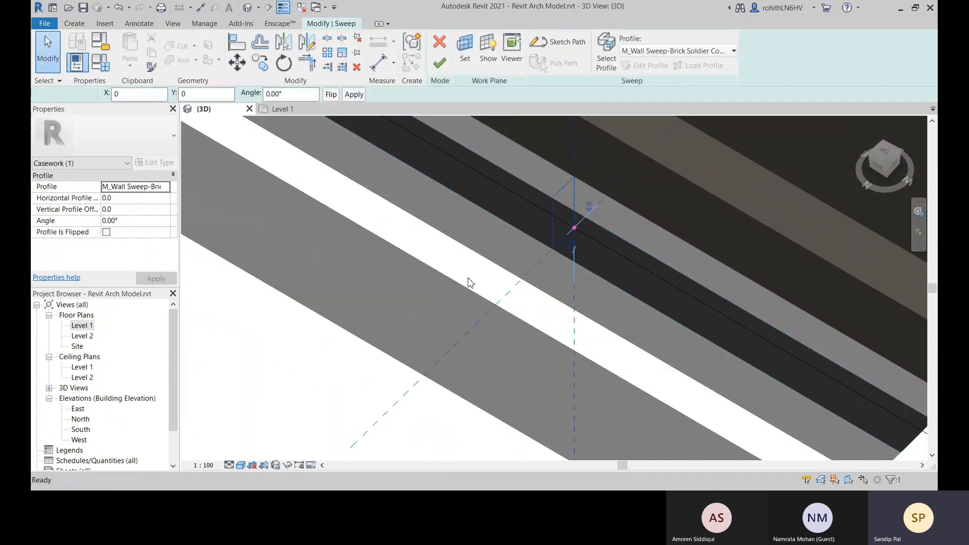
Reselect the skirting profile and try again to add an aligned dimension between its edges
{"action": "left_click", "coordinate": [468, 279]}
{"action": "left_click", "coordinate": [564, 193]}
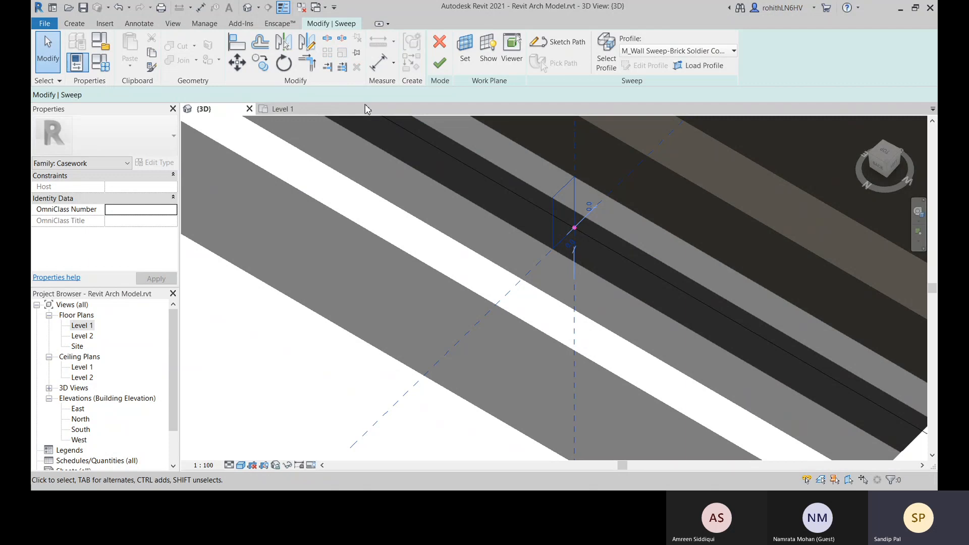
{"action": "key", "text": "d"}
{"action": "key", "text": "i"}
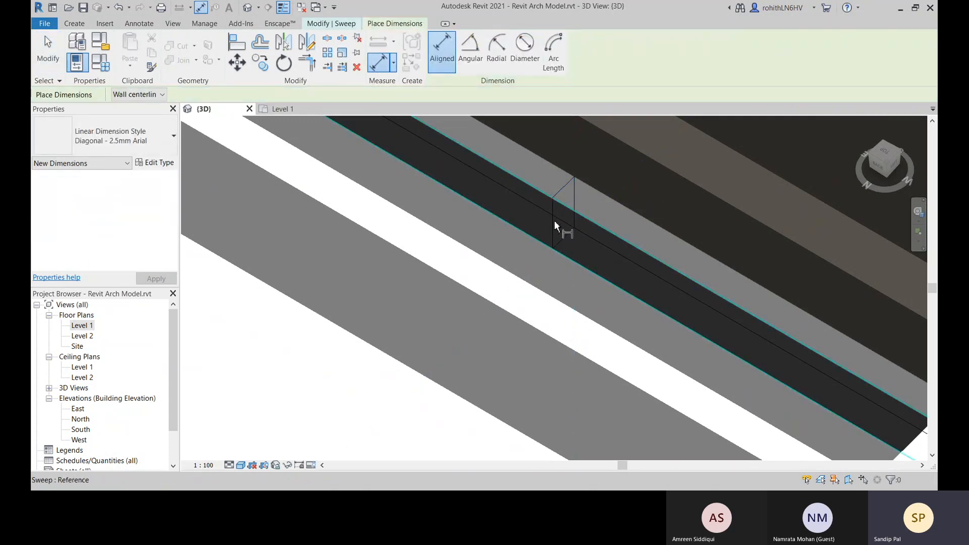
{"action": "key", "text": "Escape"}
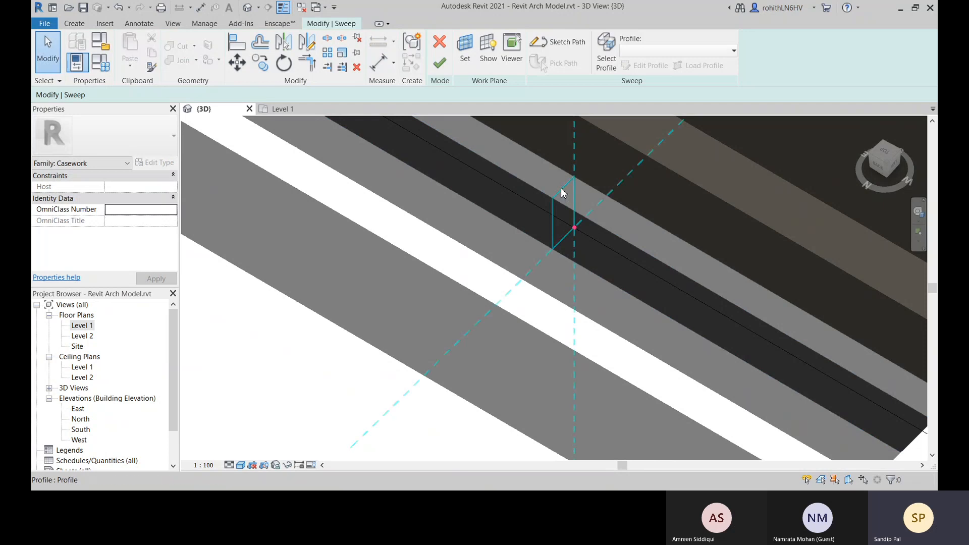
{"action": "left_click", "coordinate": [563, 192]}
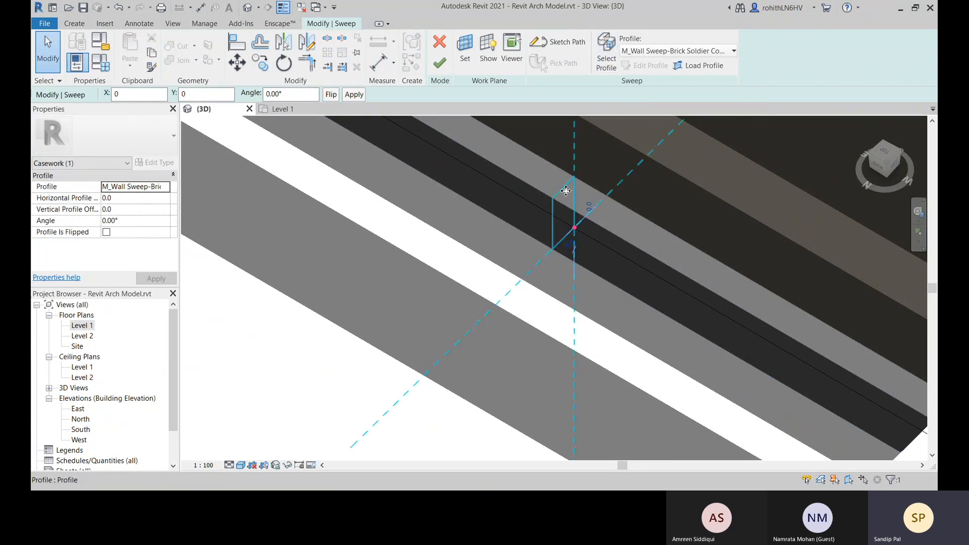
{"action": "left_click", "coordinate": [377, 65]}
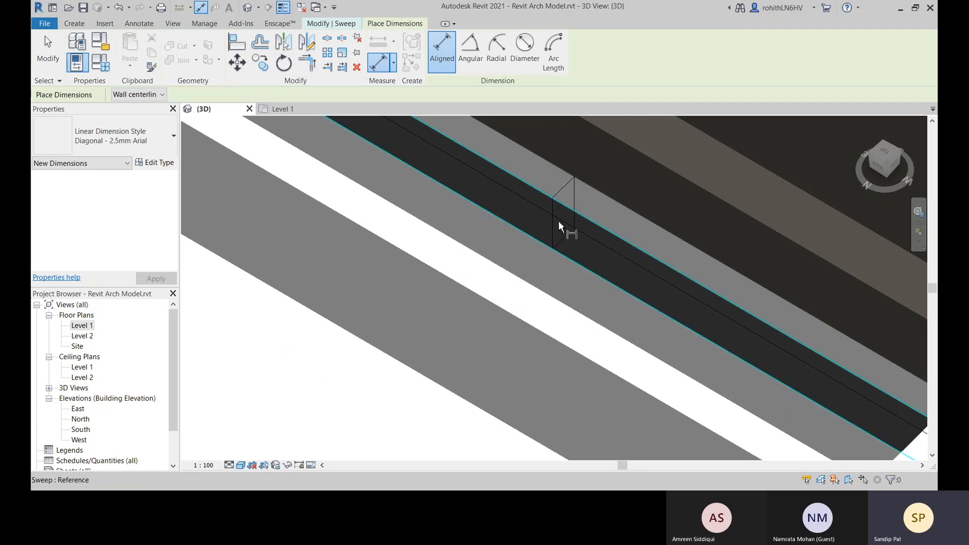
{"action": "key", "text": "Escape"}
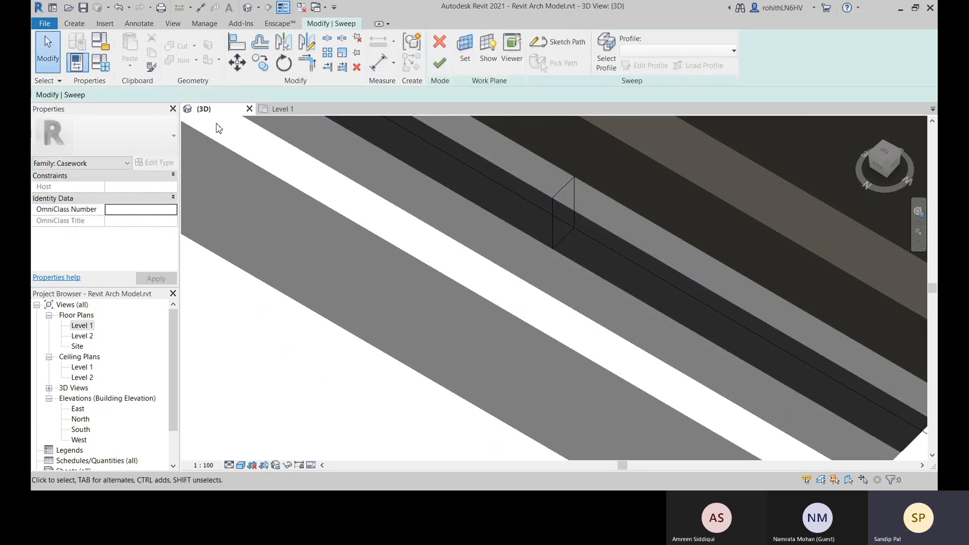
Try to draw a reference line along the outer vertical edge of the skirting profile
{"action": "left_click", "coordinate": [80, 23]}
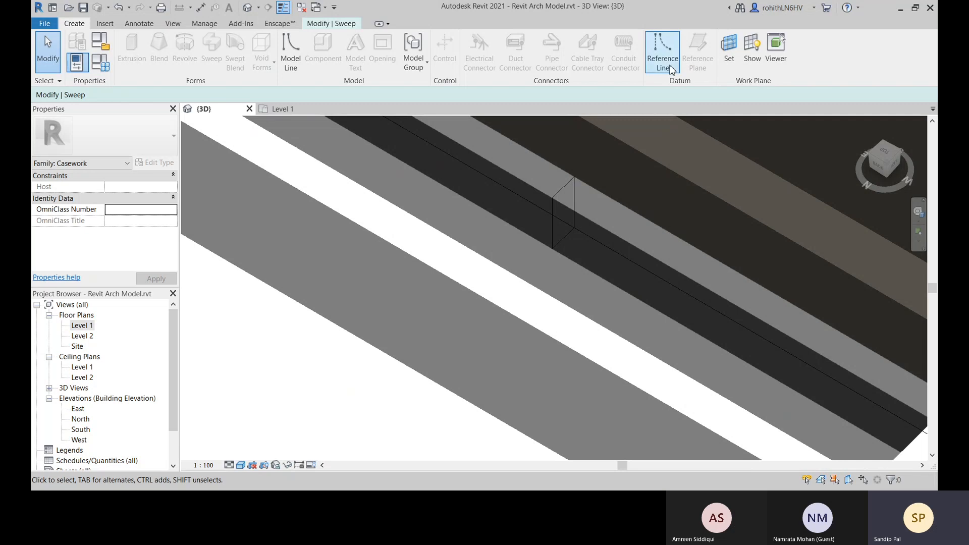
{"action": "left_click", "coordinate": [553, 249]}
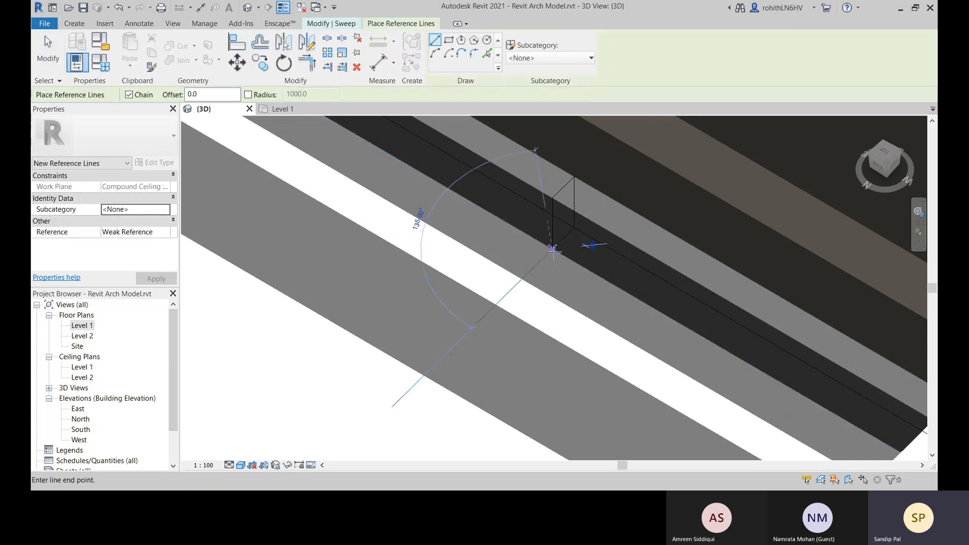
{"action": "left_click", "coordinate": [551, 202]}
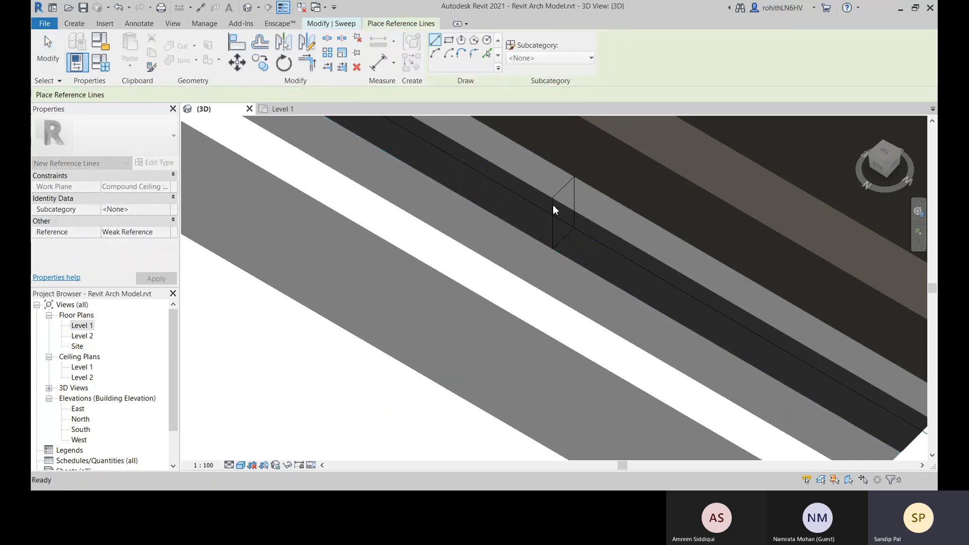
{"action": "key", "text": "Escape"}
{"action": "key", "text": "Escape"}
Set the work plane by picking the face of the interior wall that meets the skirting
{"action": "scroll", "coordinate": [591, 225], "scroll_direction": "down", "scroll_amount": 2}
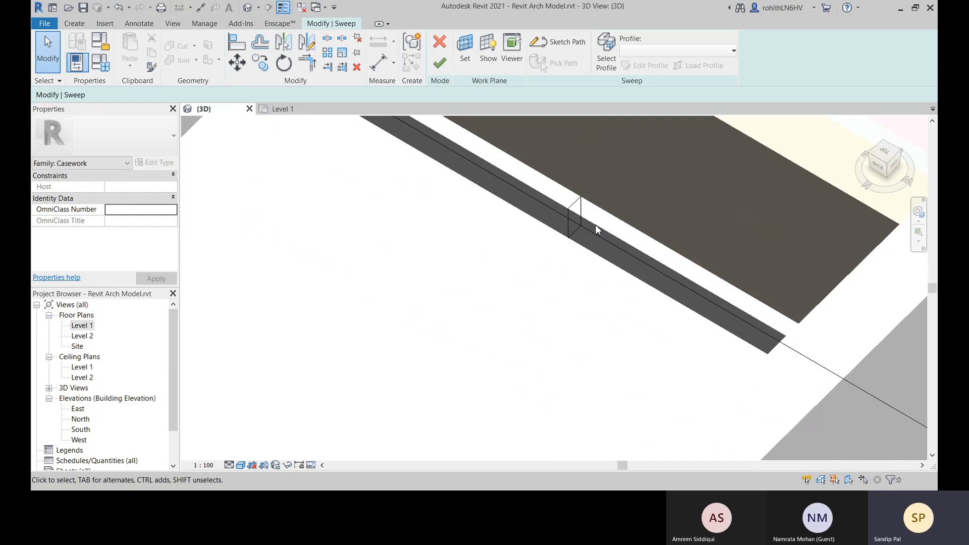
{"action": "middle_click_drag", "start_coordinate": [595, 225], "coordinate": [585, 290]}
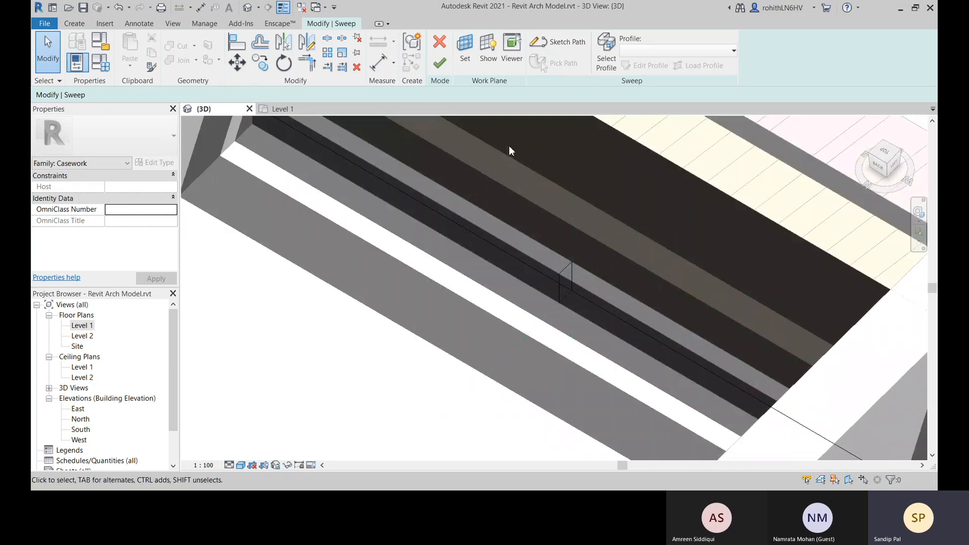
{"action": "left_click", "coordinate": [464, 59]}
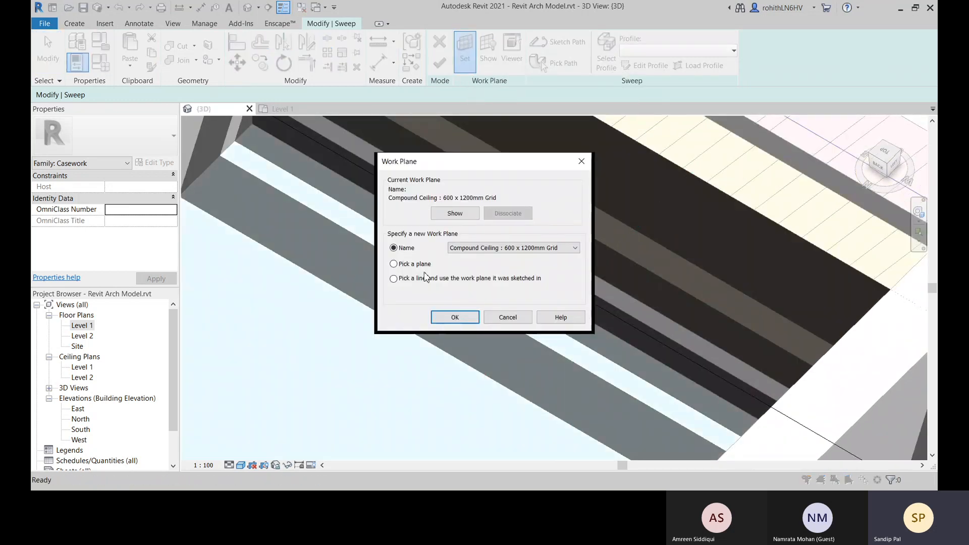
{"action": "left_click", "coordinate": [454, 317]}
{"action": "scroll", "coordinate": [638, 349], "scroll_direction": "up", "scroll_amount": 4}
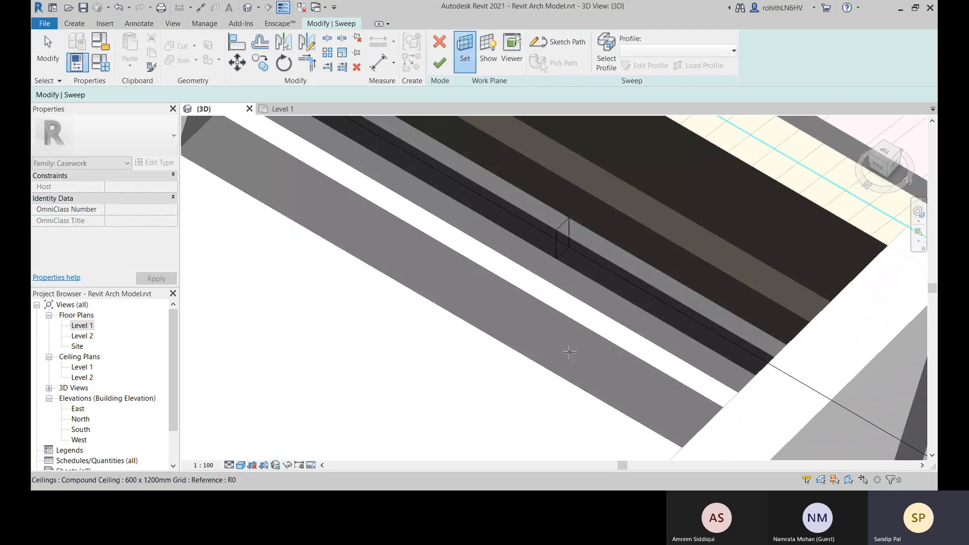
{"action": "middle_click_drag", "start_coordinate": [634, 363], "coordinate": [325, 404], "text": "shift"}
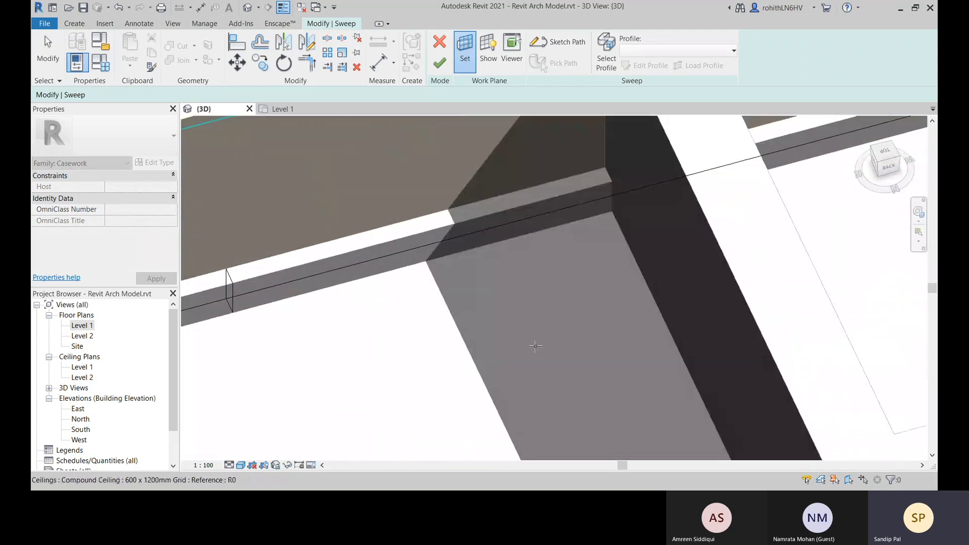
{"action": "left_click", "coordinate": [655, 267]}
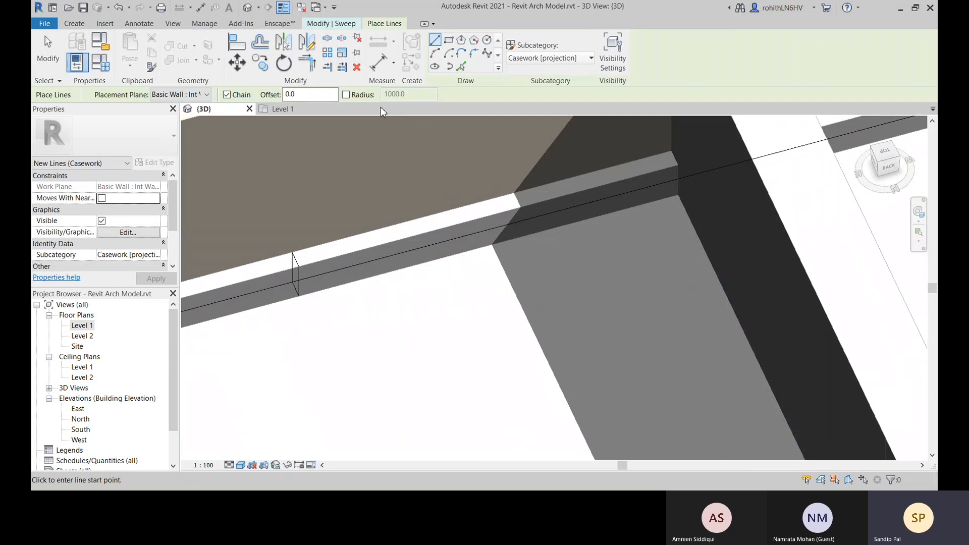
Try to dimension the profile's width from its vertical reference on the interior wall's work plane
{"action": "left_click", "coordinate": [376, 70]}
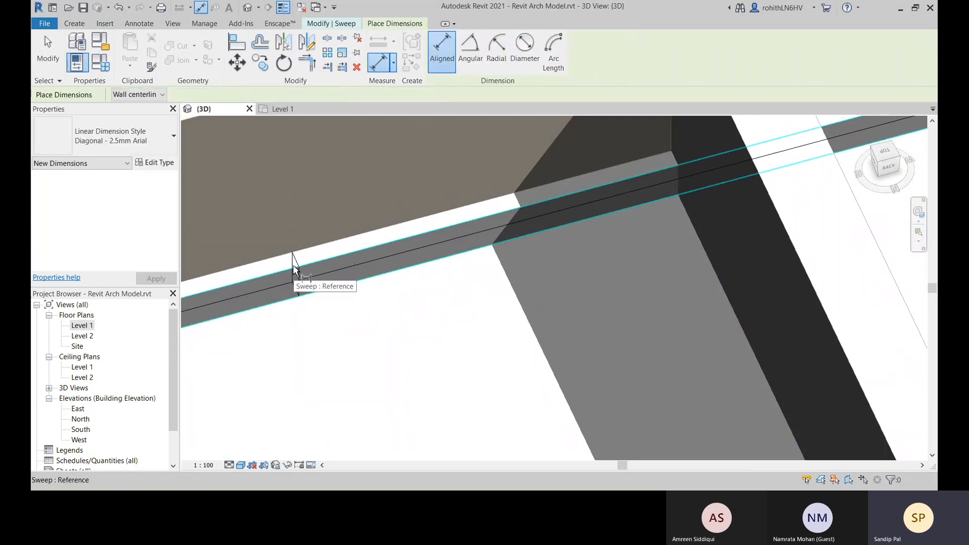
{"action": "scroll", "coordinate": [294, 258], "scroll_direction": "up", "scroll_amount": 2}
{"action": "left_click", "coordinate": [294, 259]}
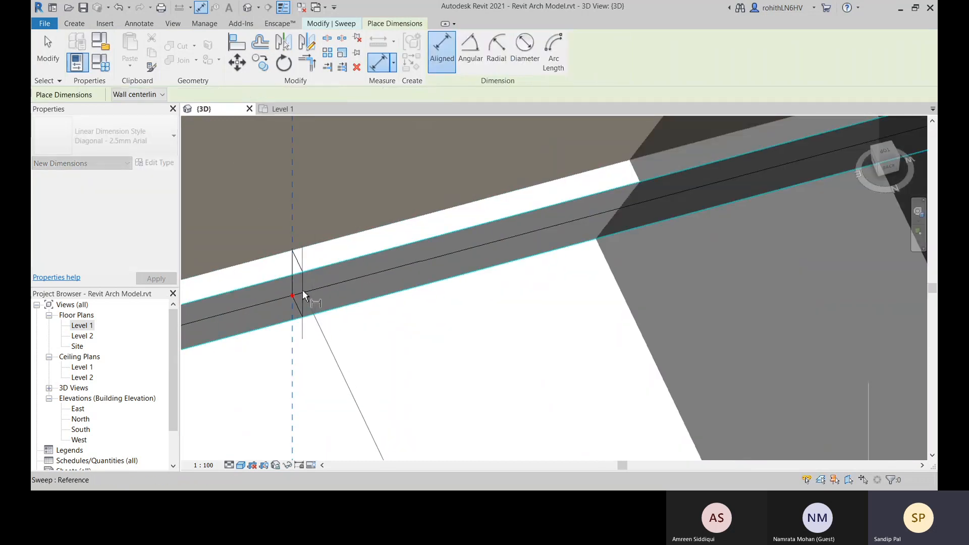
{"action": "middle_click_drag", "start_coordinate": [304, 284], "coordinate": [417, 254], "text": "shift"}
{"action": "key", "text": "Escape"}
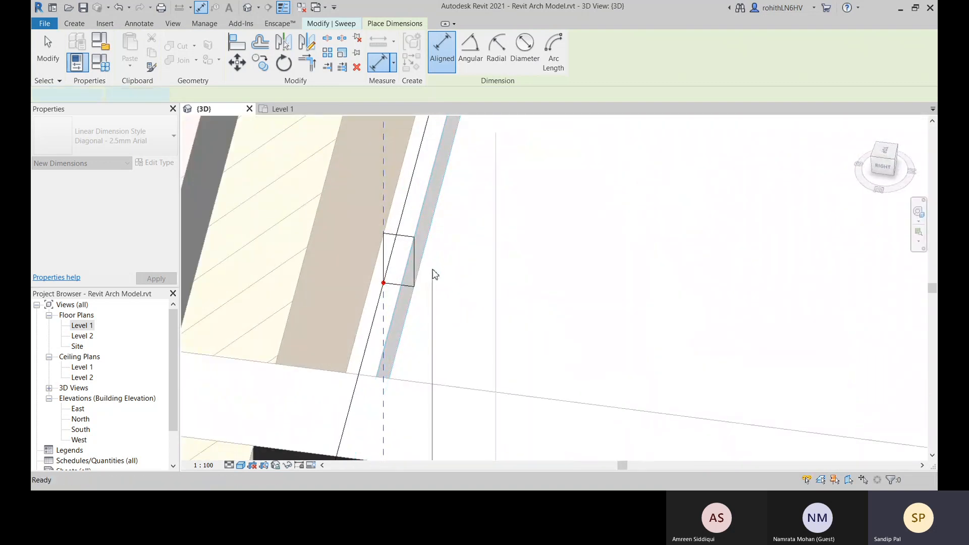
{"action": "middle_click_drag", "start_coordinate": [432, 270], "coordinate": [415, 292]}
{"action": "key", "text": "Escape"}
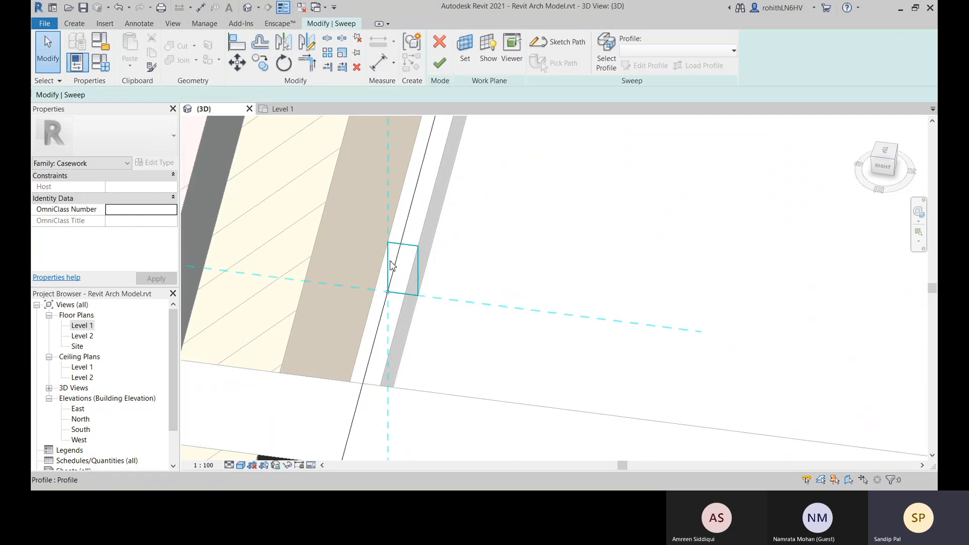
Try to dimension the profile from its lower corner at the wall, and exit the sweep edit
{"action": "scroll", "coordinate": [399, 243], "scroll_direction": "up", "scroll_amount": 3}
{"action": "scroll", "coordinate": [390, 292], "scroll_direction": "up", "scroll_amount": 1}
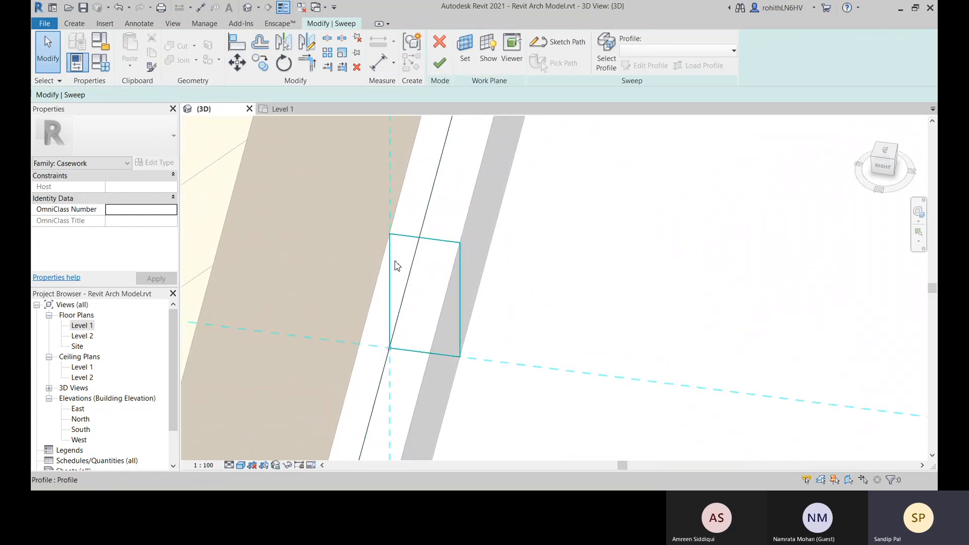
{"action": "left_click", "coordinate": [378, 63]}
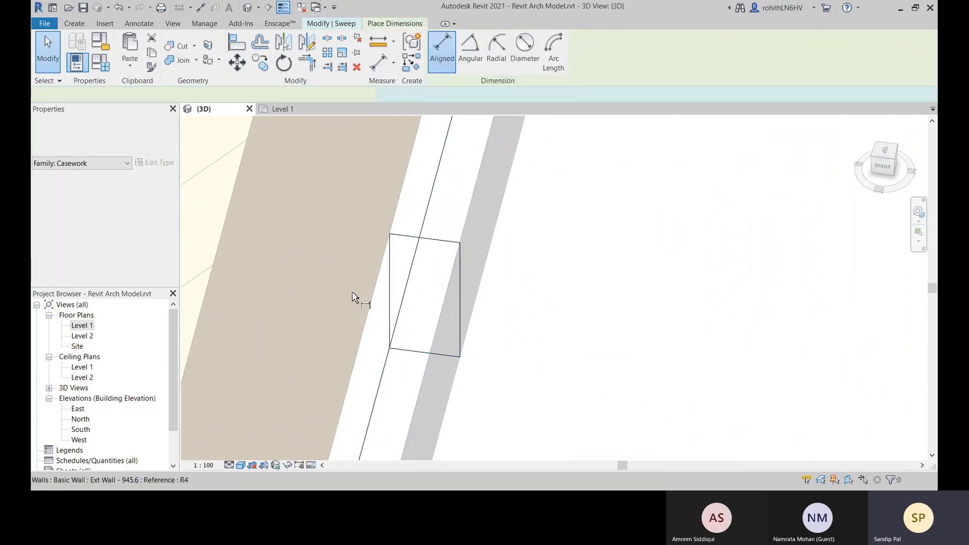
{"action": "left_click", "coordinate": [389, 348]}
{"action": "key", "text": "Escape"}
{"action": "key", "text": "Escape"}
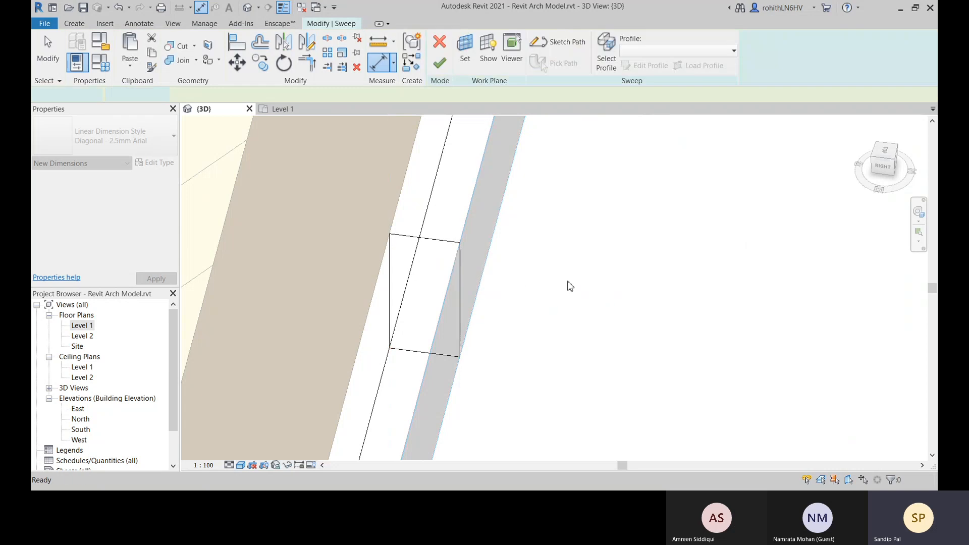
{"action": "left_click", "coordinate": [449, 71]}
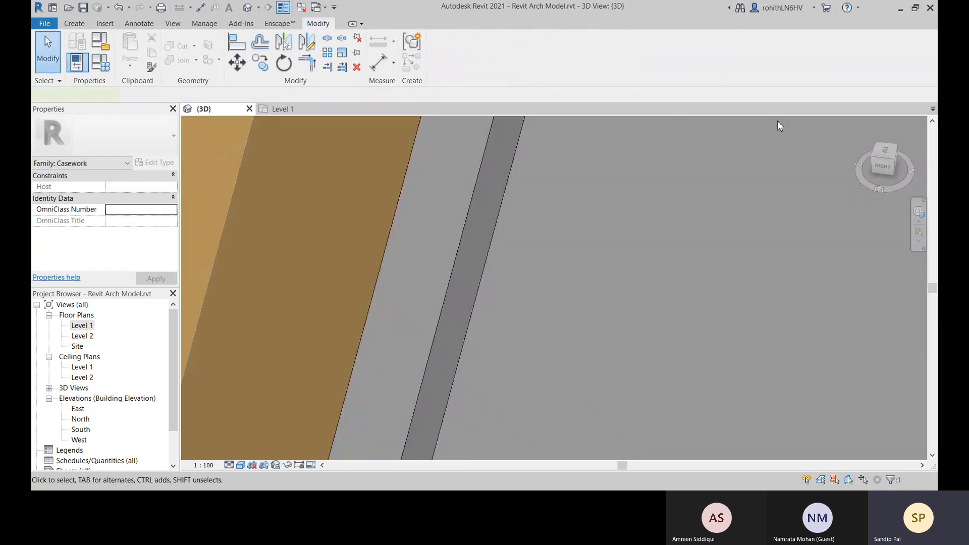
Try to dimension the skirting's width from the interior wall face to the skirting's outer face
{"action": "scroll", "coordinate": [535, 314], "scroll_direction": "down", "scroll_amount": 3}
{"action": "left_click", "coordinate": [551, 316]}
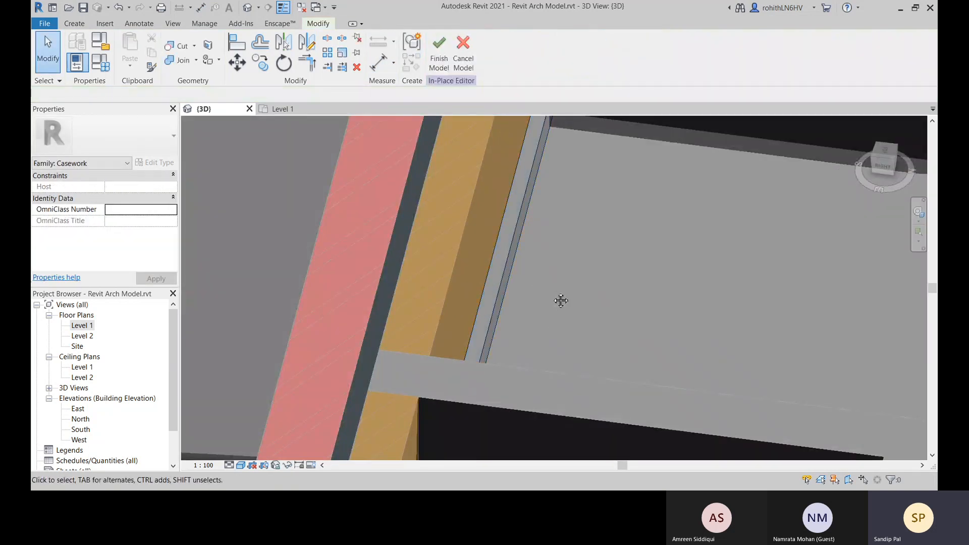
{"action": "scroll", "coordinate": [525, 295], "scroll_direction": "up", "scroll_amount": 3}
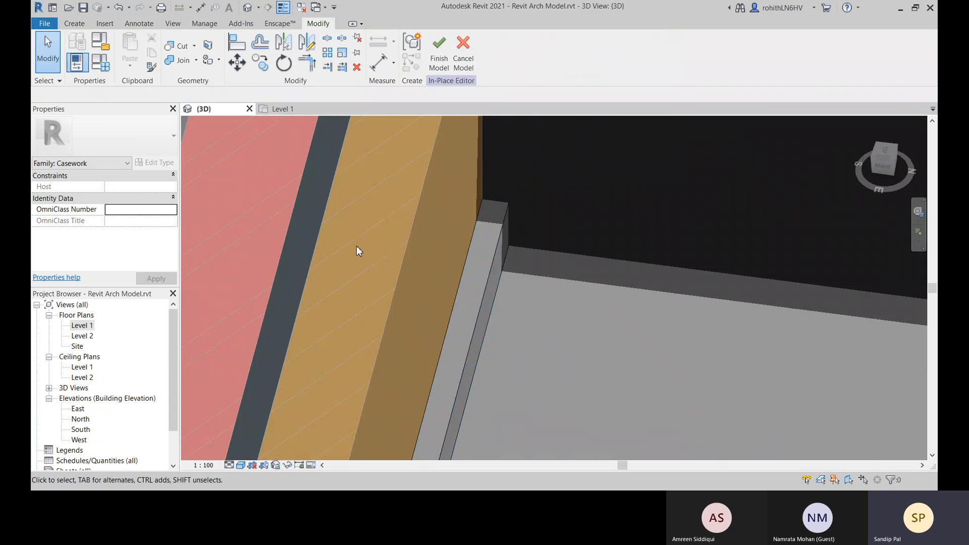
{"action": "scroll", "coordinate": [467, 205], "scroll_direction": "down", "scroll_amount": 2}
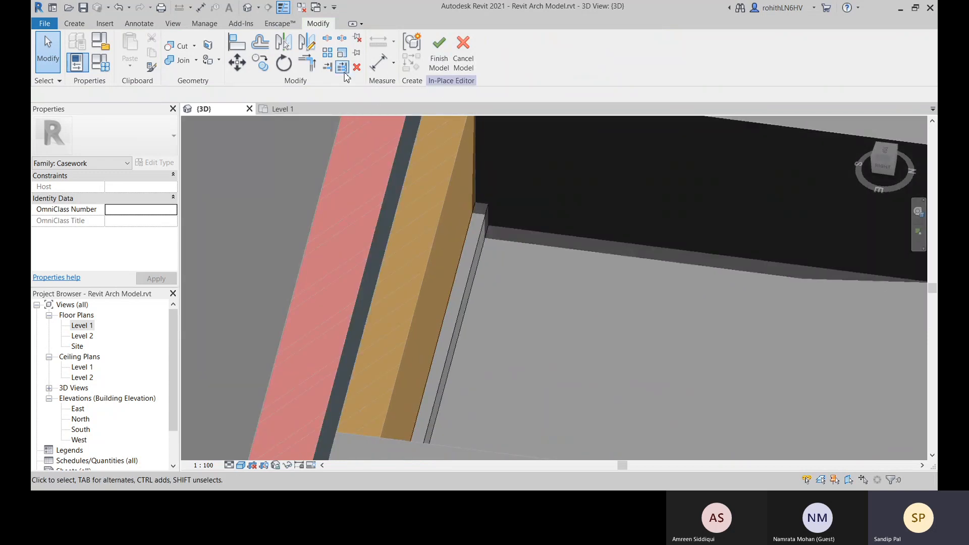
{"action": "left_click", "coordinate": [379, 62]}
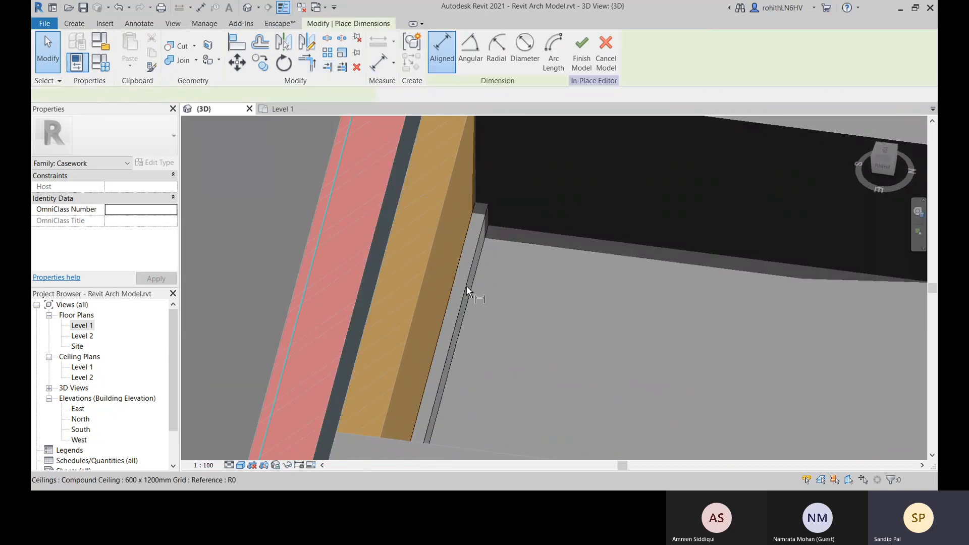
{"action": "left_click", "coordinate": [441, 271]}
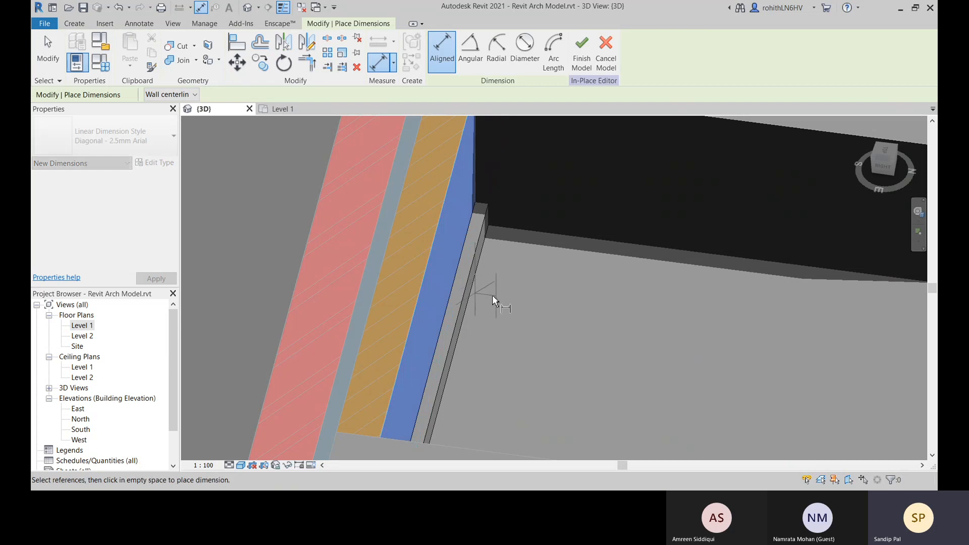
{"action": "left_click", "coordinate": [466, 298]}
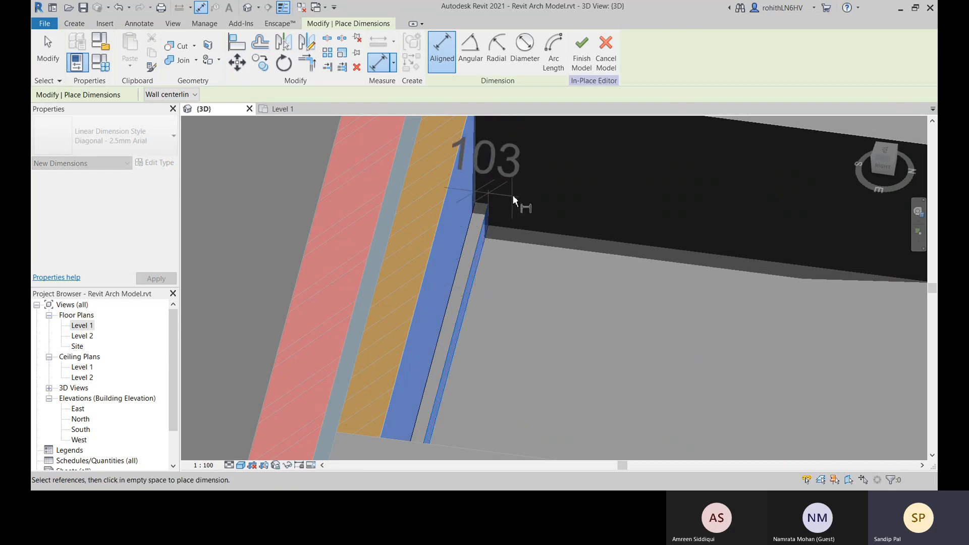
{"action": "left_click", "coordinate": [531, 187]}
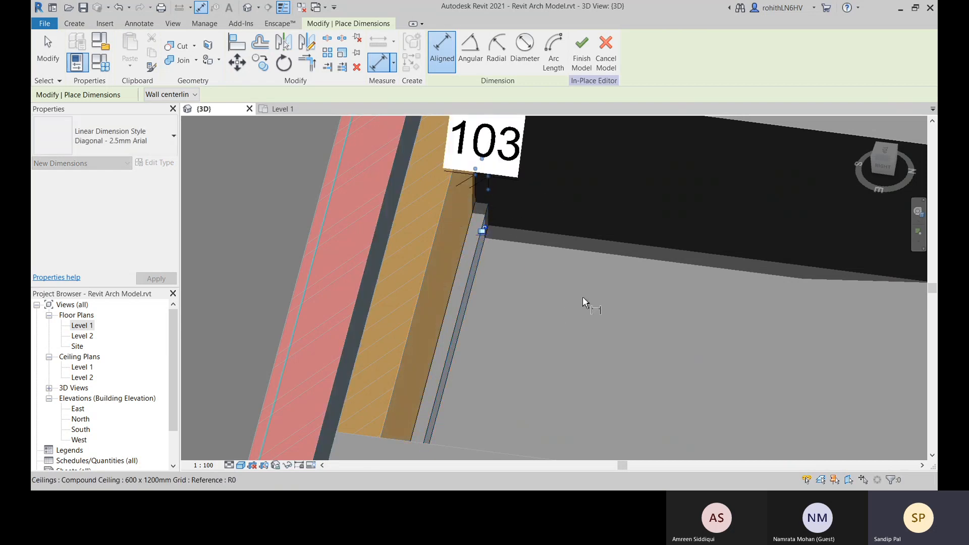
{"action": "key", "text": "Escape"}
Label the new skirting dimension with the Width parameter
{"action": "left_click", "coordinate": [488, 191]}
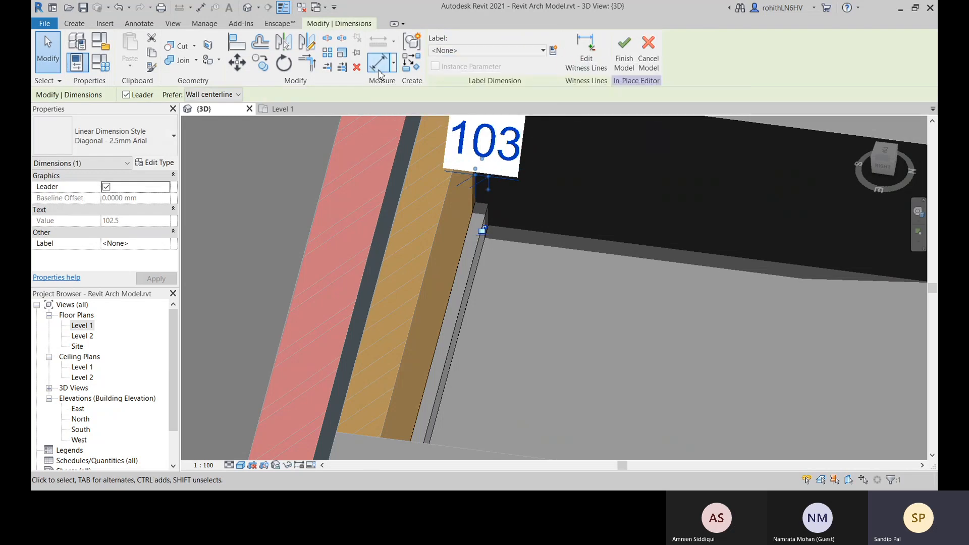
{"action": "left_click", "coordinate": [542, 50]}
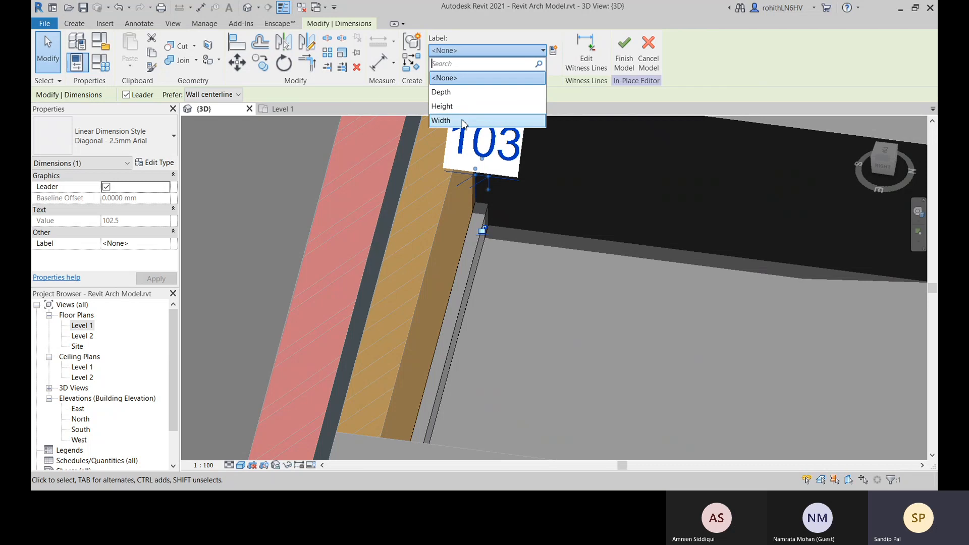
{"action": "left_click", "coordinate": [462, 121]}
Try to set the skirting's Width dimension to 150 mm, removing the constraints that conflict
{"action": "left_click", "coordinate": [489, 159]}
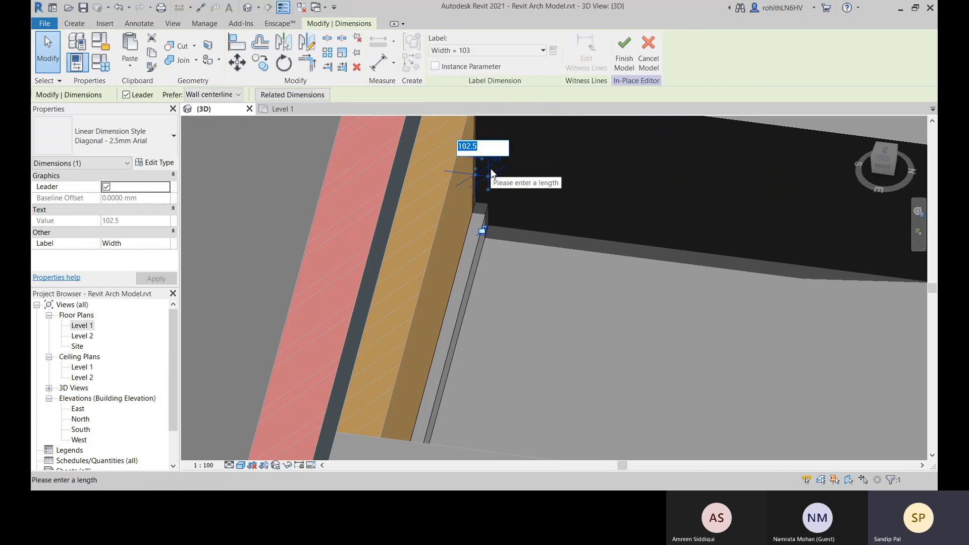
{"action": "type", "text": "1500"}
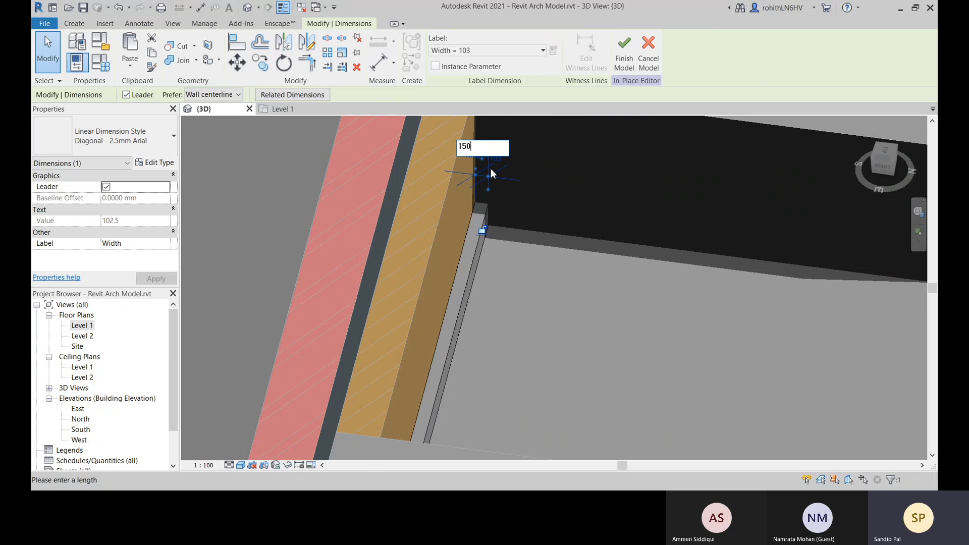
{"action": "key", "text": "Return"}
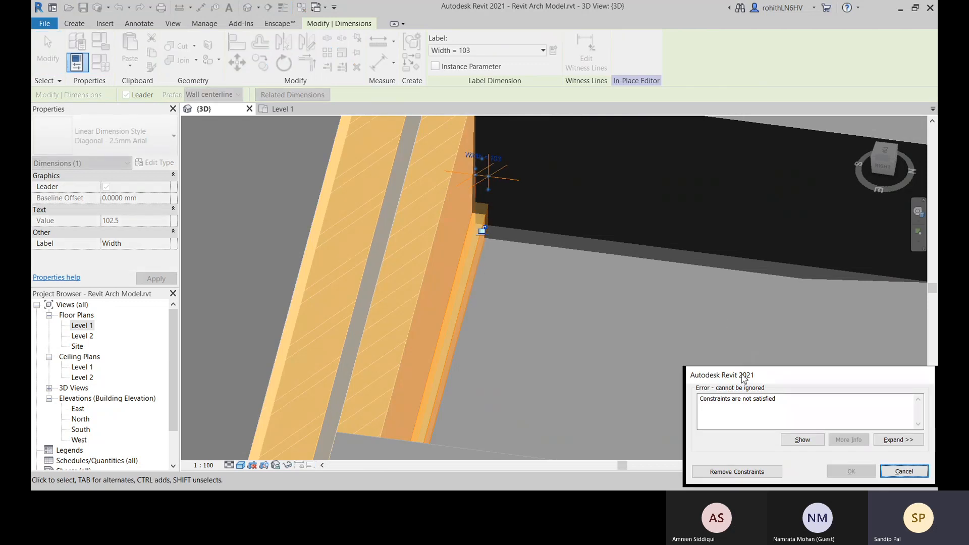
{"action": "left_click_drag", "start_coordinate": [744, 379], "coordinate": [588, 297]}
{"action": "left_click", "coordinate": [581, 391]}
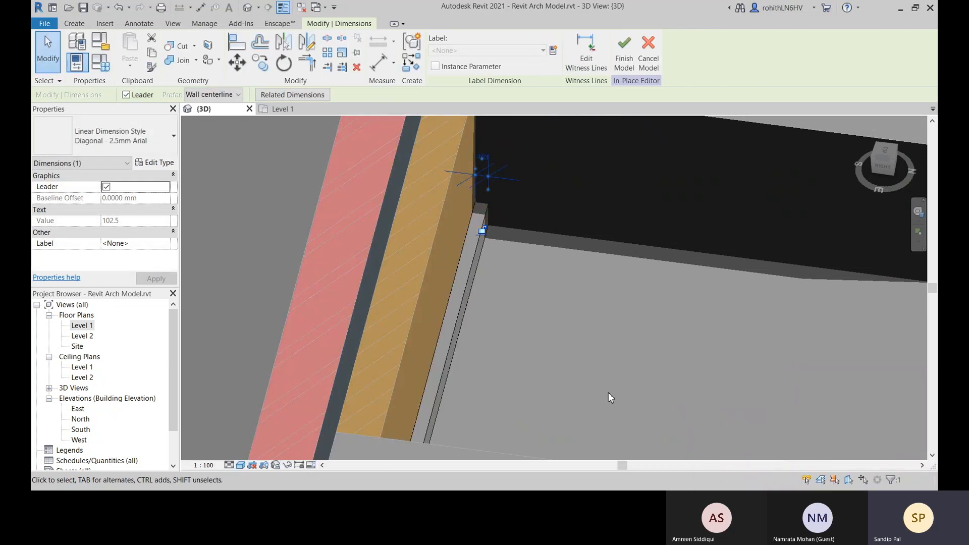
{"action": "key", "text": "Escape"}
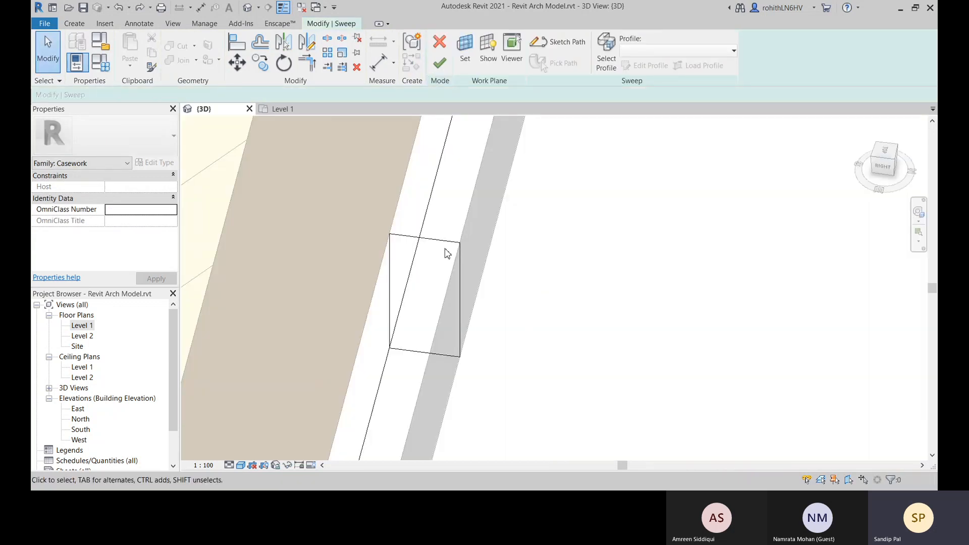
Switch the skirting sweep's profile to <By Sketch>
{"action": "left_click", "coordinate": [447, 241]}
{"action": "scroll", "coordinate": [488, 297], "scroll_direction": "down", "scroll_amount": 2}
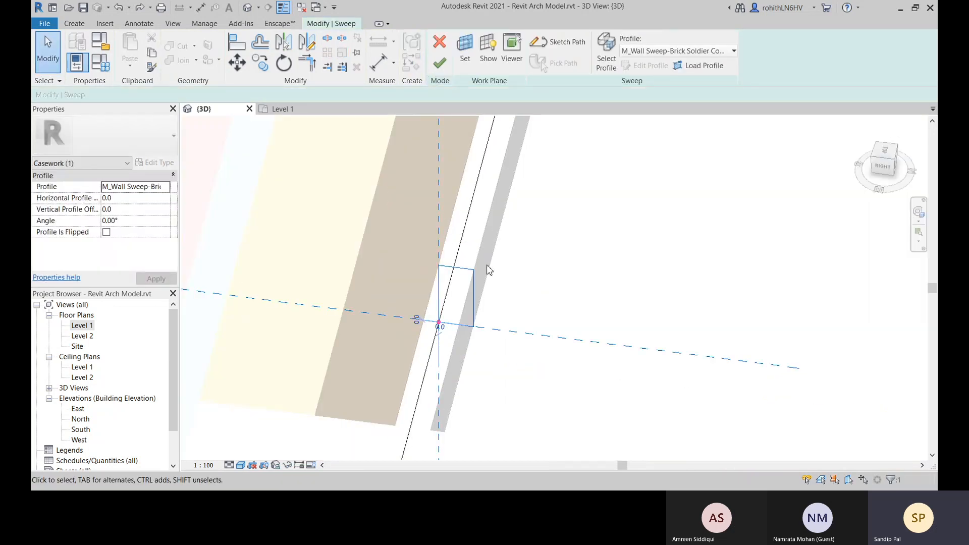
{"action": "middle_click_drag", "start_coordinate": [502, 300], "coordinate": [510, 277]}
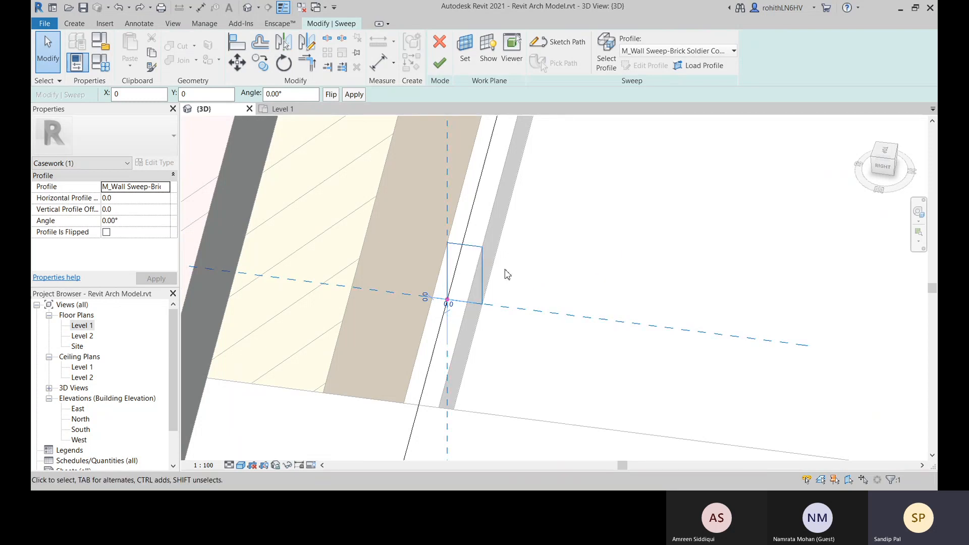
{"action": "left_click", "coordinate": [671, 53]}
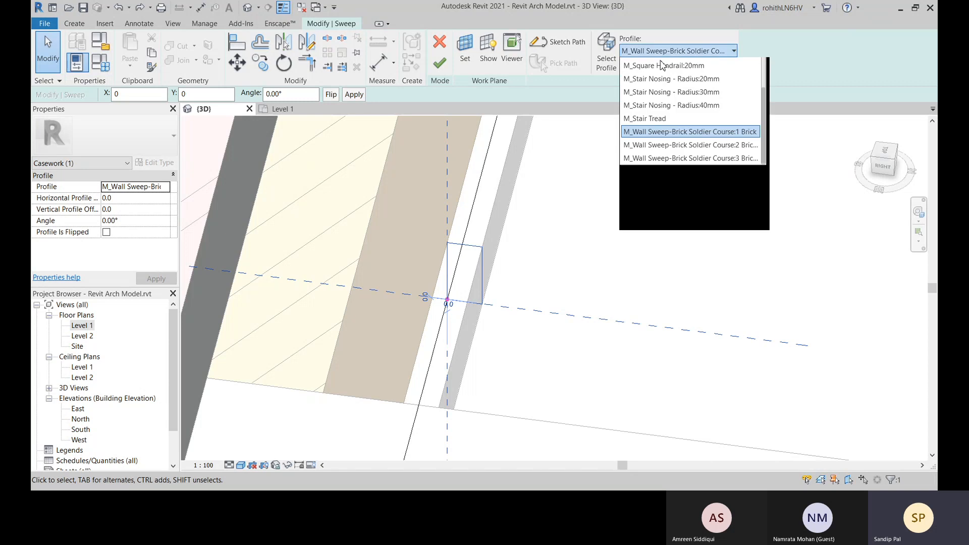
{"action": "scroll", "coordinate": [692, 103], "scroll_direction": "up", "scroll_amount": 4}
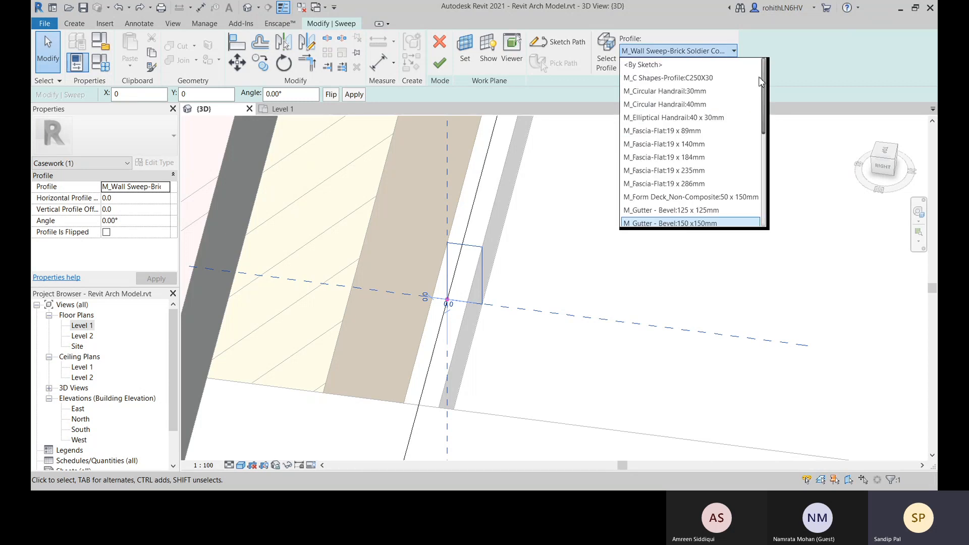
{"action": "left_click", "coordinate": [656, 65]}
{"action": "left_click", "coordinate": [515, 303]}
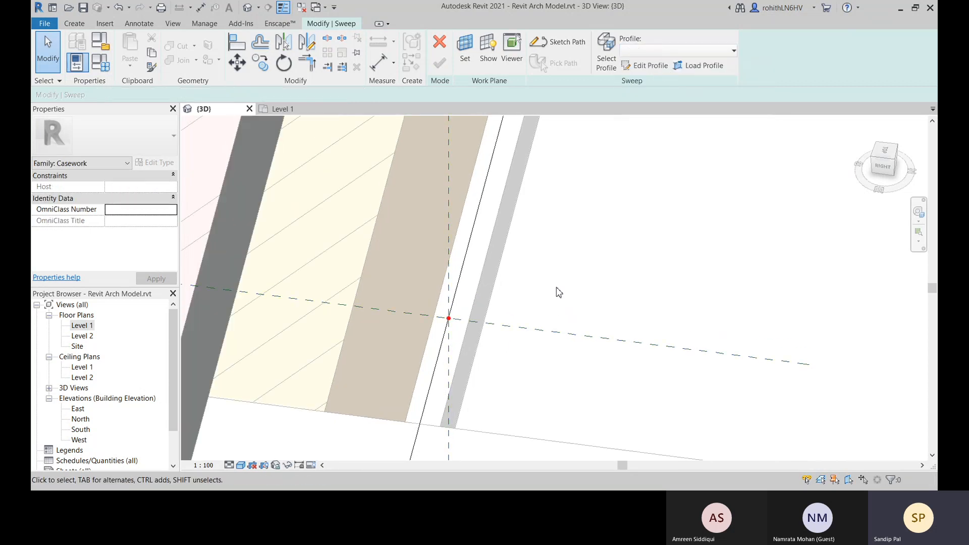
Sketch a rectangular sweep profile about 40 mm wide and 100 mm high, starting at the path's reference point
{"action": "left_click", "coordinate": [556, 45]}
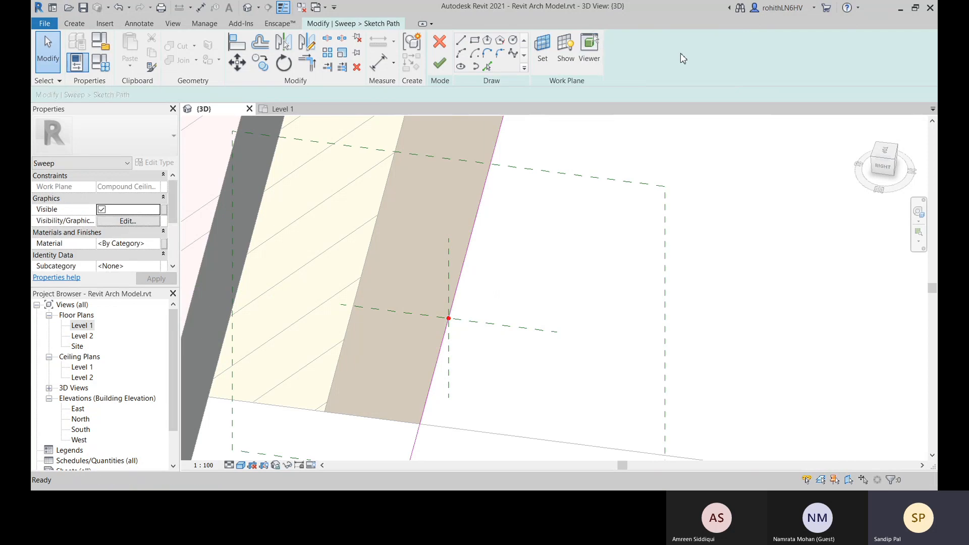
{"action": "left_click", "coordinate": [439, 63]}
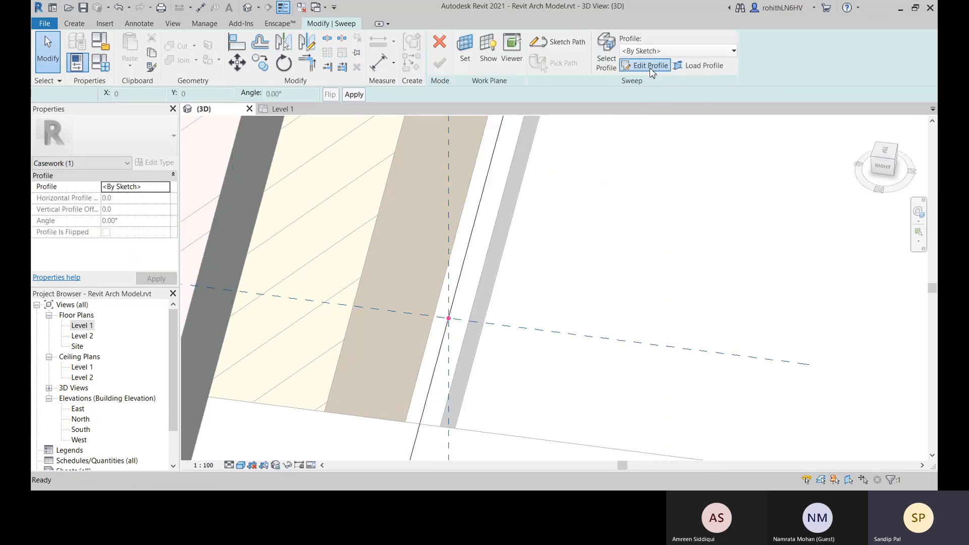
{"action": "left_click", "coordinate": [650, 66]}
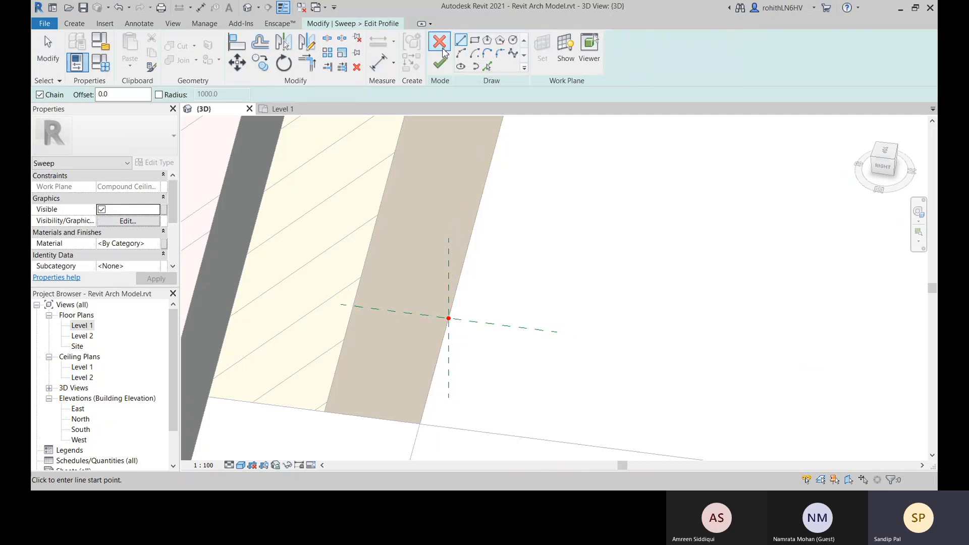
{"action": "left_click", "coordinate": [474, 41]}
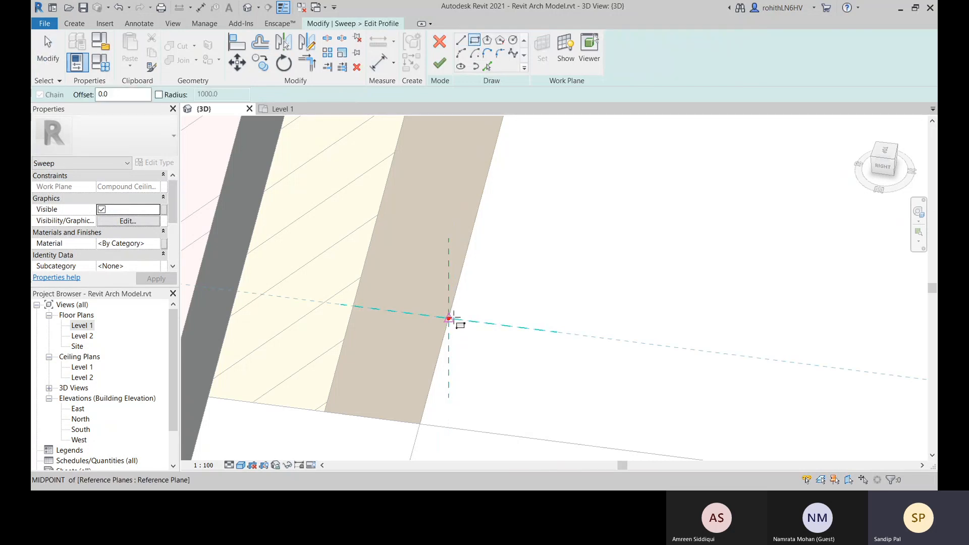
{"action": "left_click", "coordinate": [449, 318]}
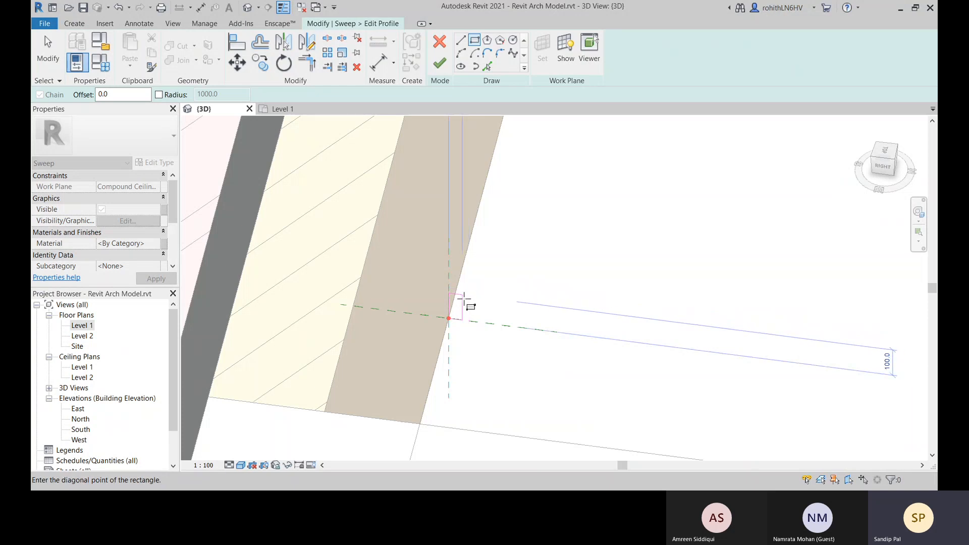
{"action": "left_click", "coordinate": [463, 295]}
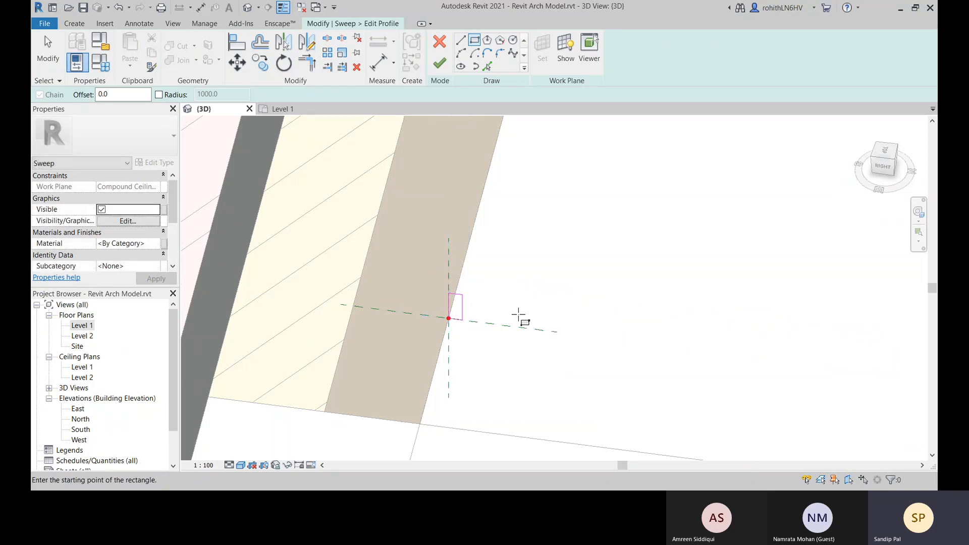
{"action": "key", "text": "Escape"}
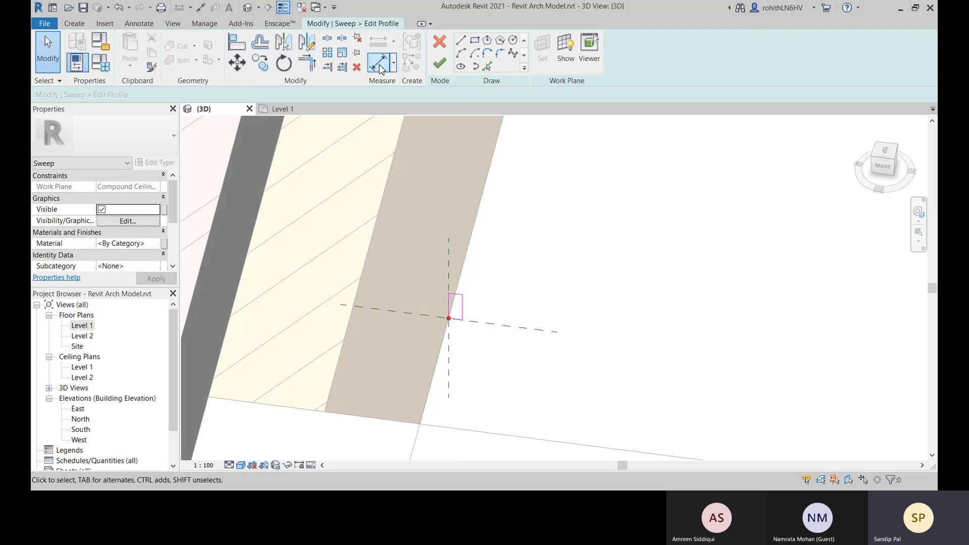
Dimension the width of the rectangular profile between its two vertical edges, placing the dimension above it
{"action": "left_click", "coordinate": [379, 64]}
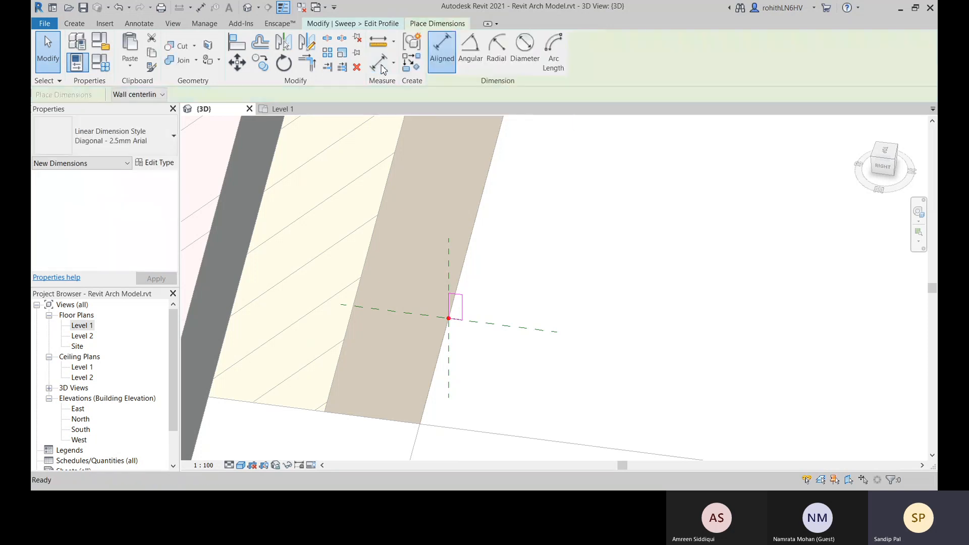
{"action": "left_click", "coordinate": [451, 307]}
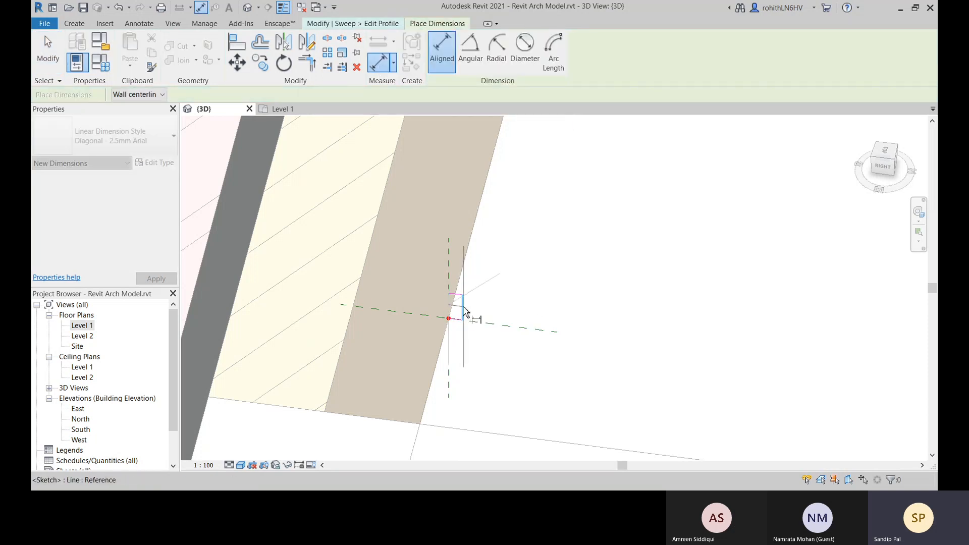
{"action": "left_click", "coordinate": [572, 225]}
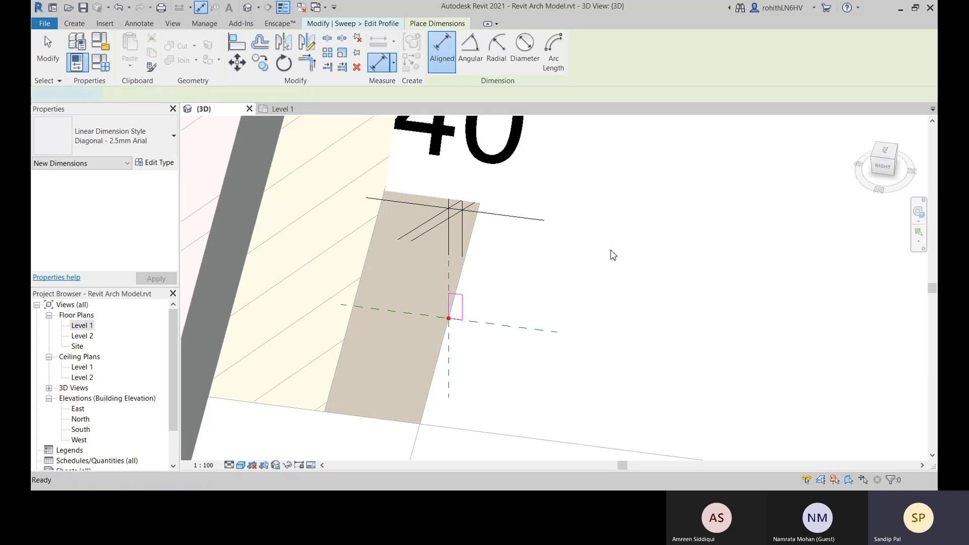
{"action": "key", "text": "Escape"}
{"action": "key", "text": "Escape"}
Label the profile's width dimension with the Width parameter, and finish the profile sketch and the sweep
{"action": "left_click", "coordinate": [495, 217]}
{"action": "left_click", "coordinate": [497, 51]}
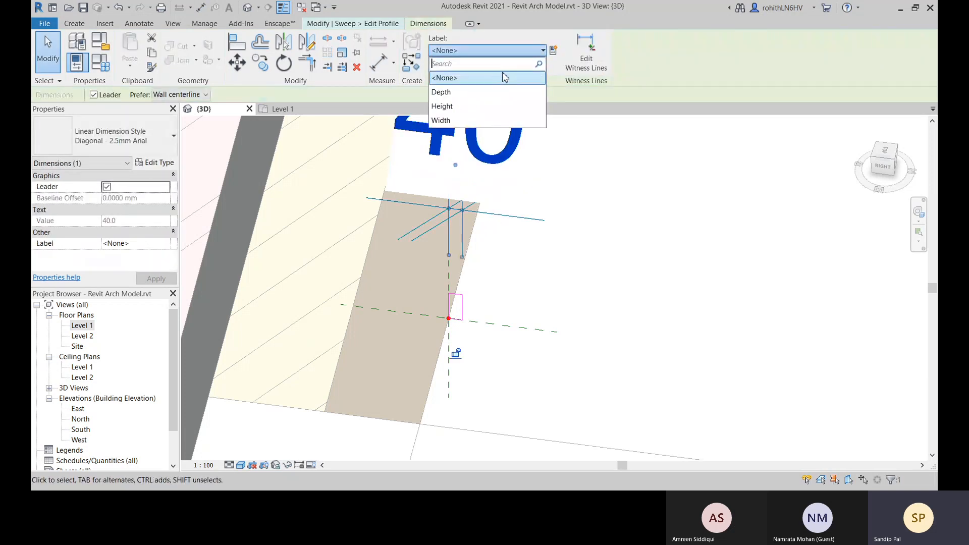
{"action": "left_click", "coordinate": [440, 120]}
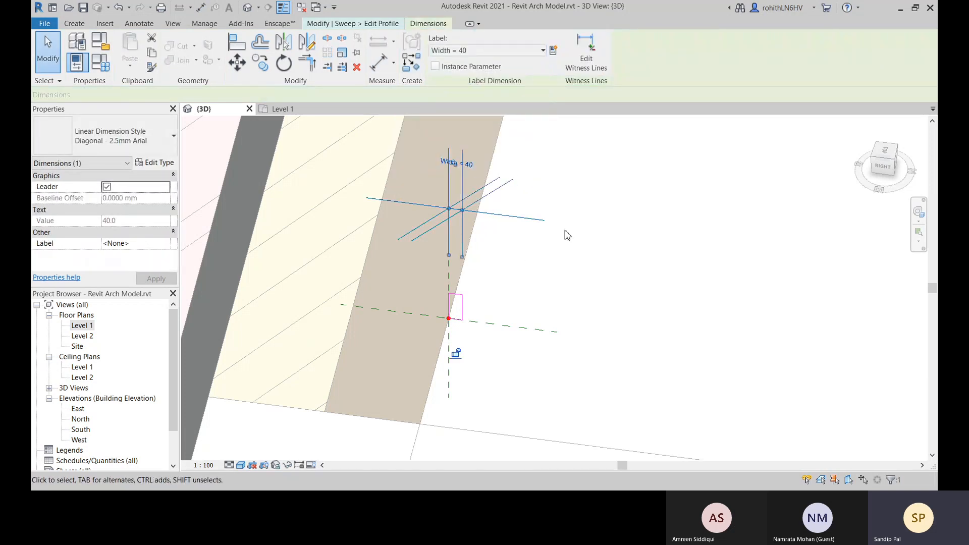
{"action": "middle_click_drag", "start_coordinate": [546, 297], "coordinate": [561, 300]}
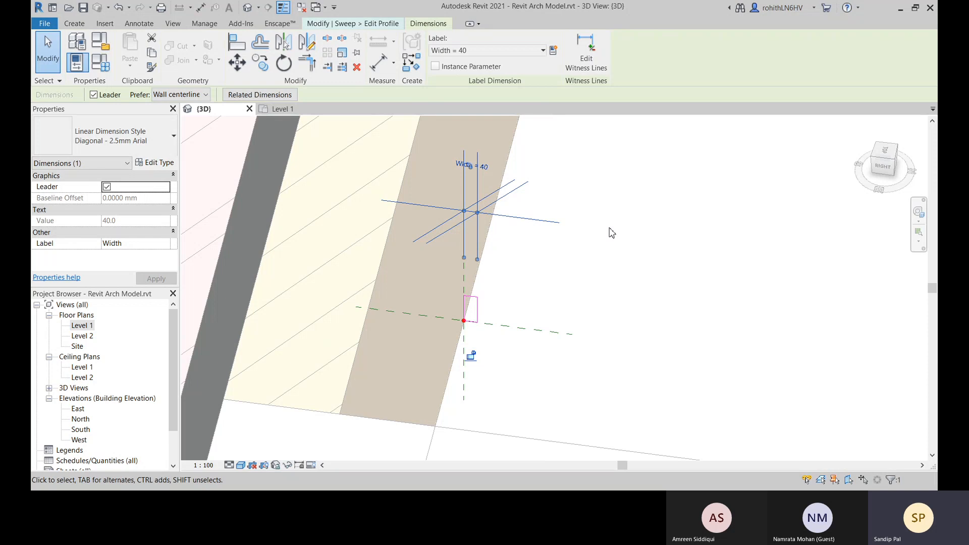
{"action": "left_click", "coordinate": [639, 192]}
{"action": "left_click", "coordinate": [440, 65]}
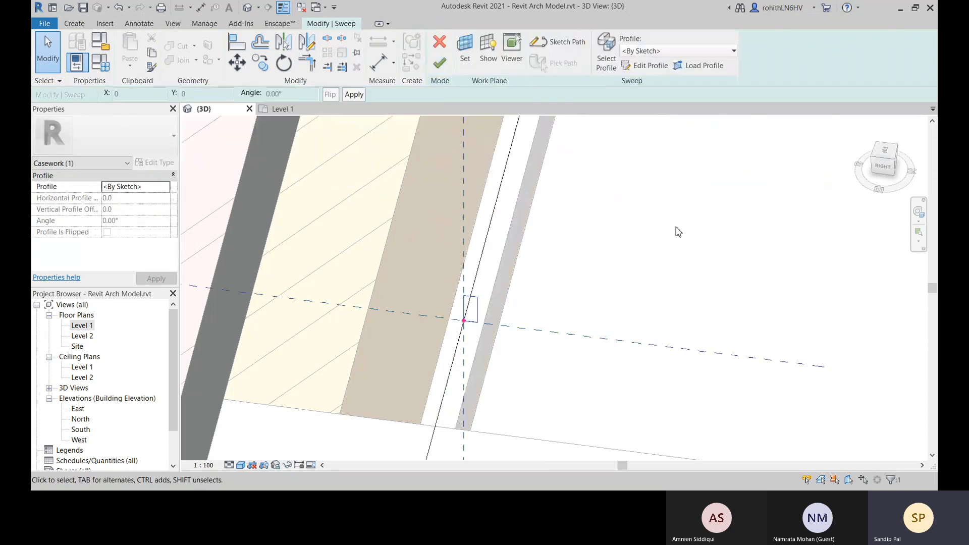
{"action": "left_click", "coordinate": [440, 63]}
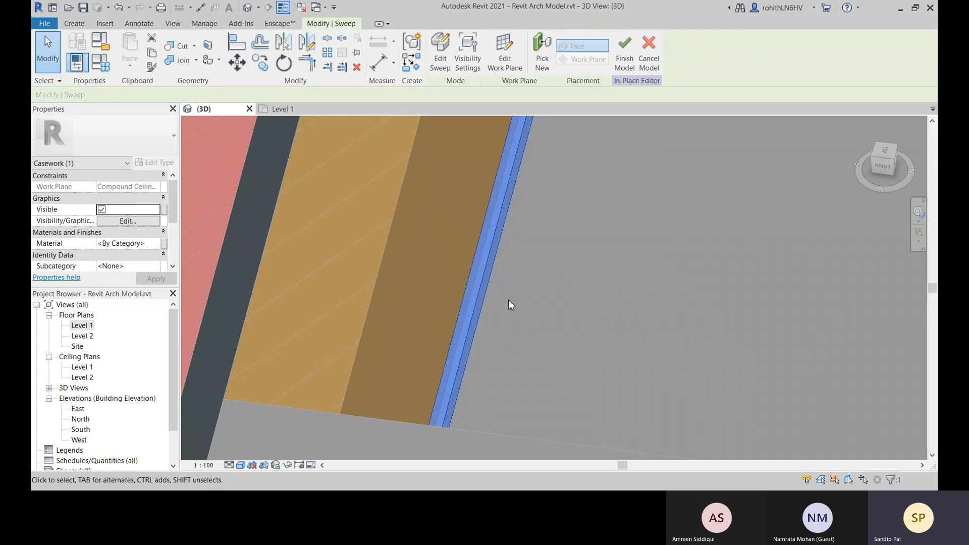
Test the skirting's Width parameter in the family types by applying 100, and set it back to 40
{"action": "left_click", "coordinate": [101, 62]}
{"action": "left_click", "coordinate": [184, 223]}
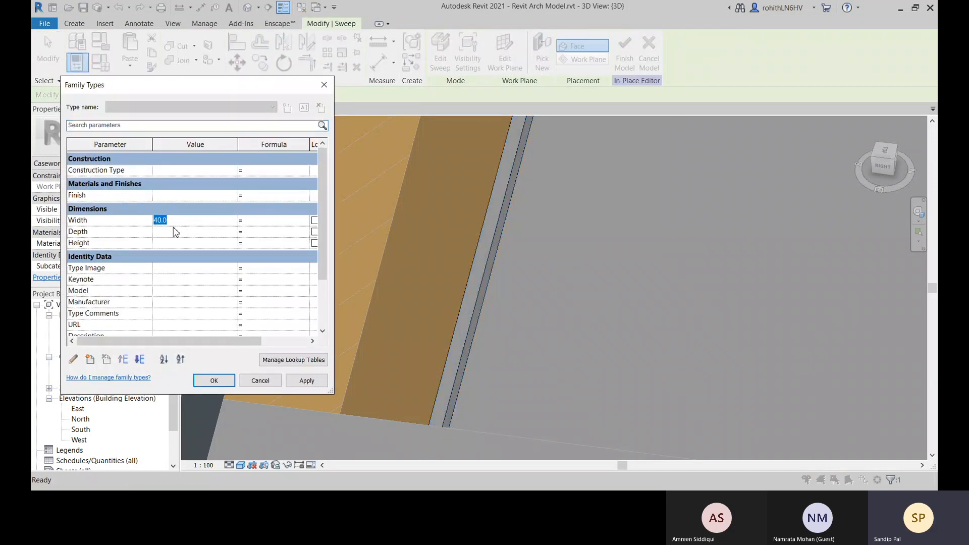
{"action": "type", "text": "100"}
{"action": "left_click", "coordinate": [306, 383]}
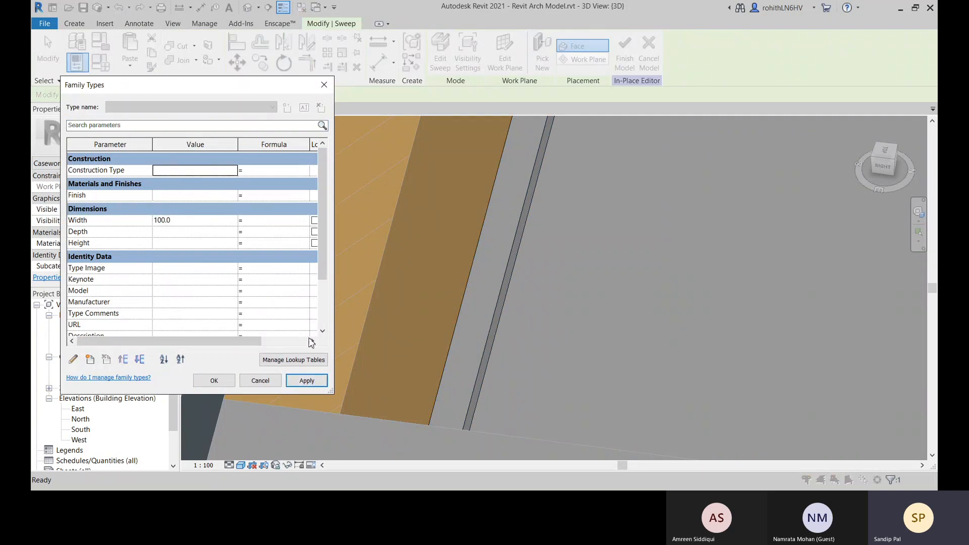
{"action": "left_click", "coordinate": [184, 222]}
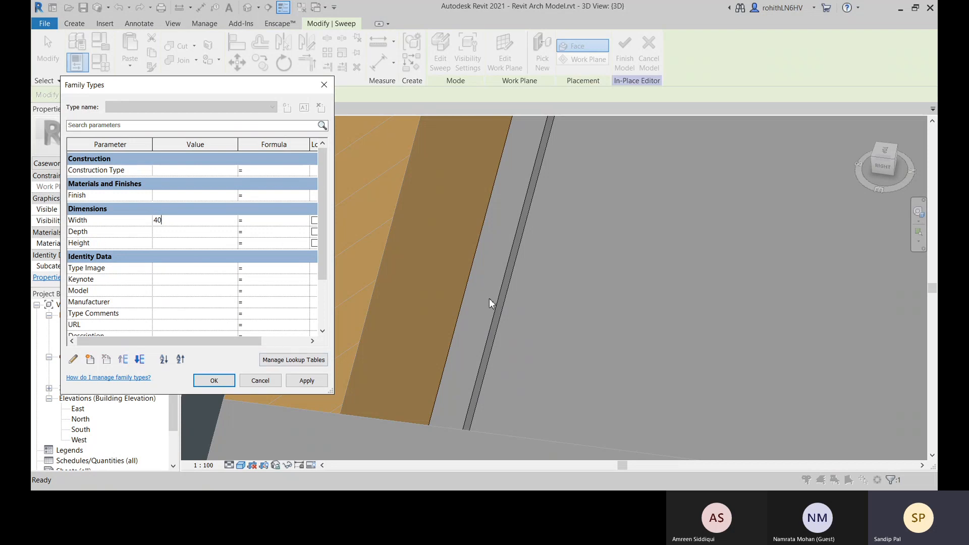
{"action": "left_click", "coordinate": [307, 382]}
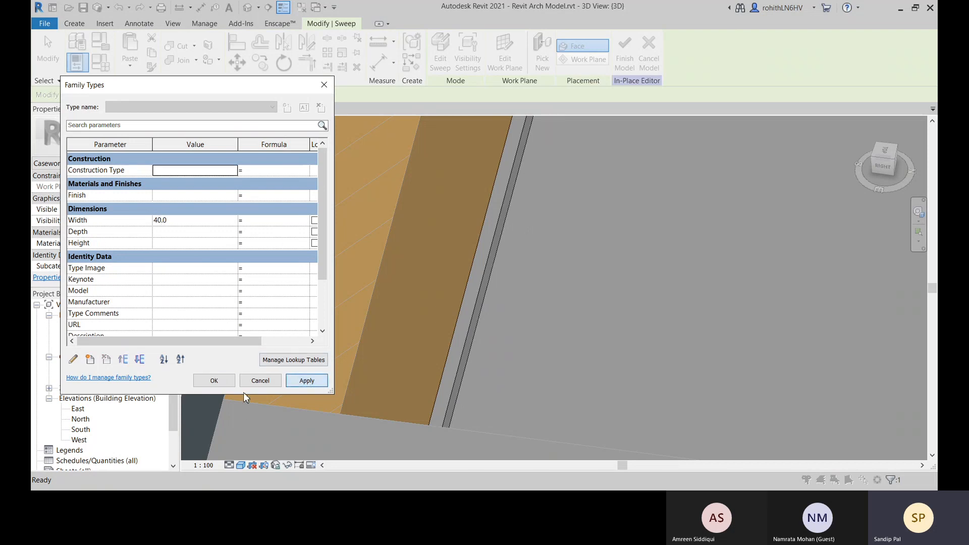
{"action": "left_click", "coordinate": [215, 382]}
Edit the skirting sweep and replace its sketched profile with M_Wall Sweep-Brick Soldier Course:1 Brick
{"action": "left_click", "coordinate": [477, 292]}
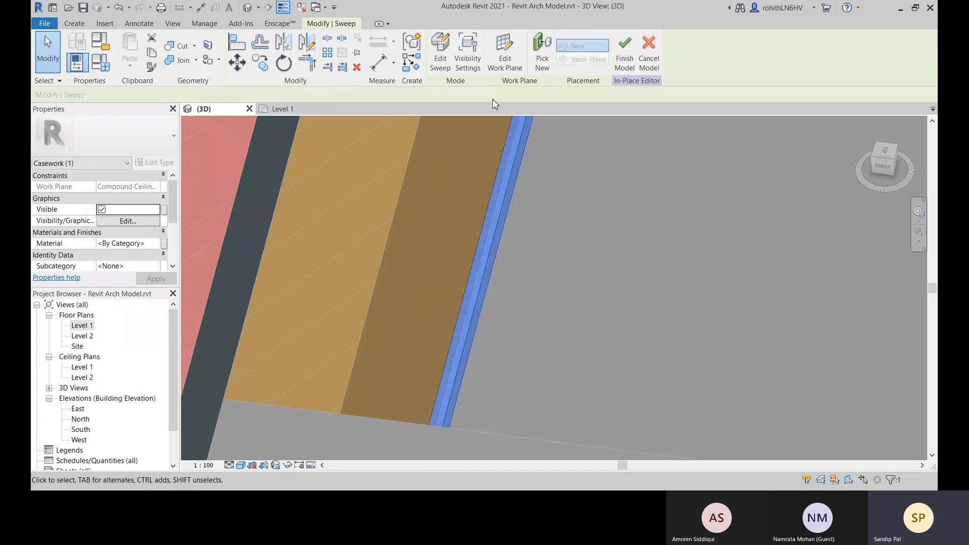
{"action": "left_click", "coordinate": [435, 64]}
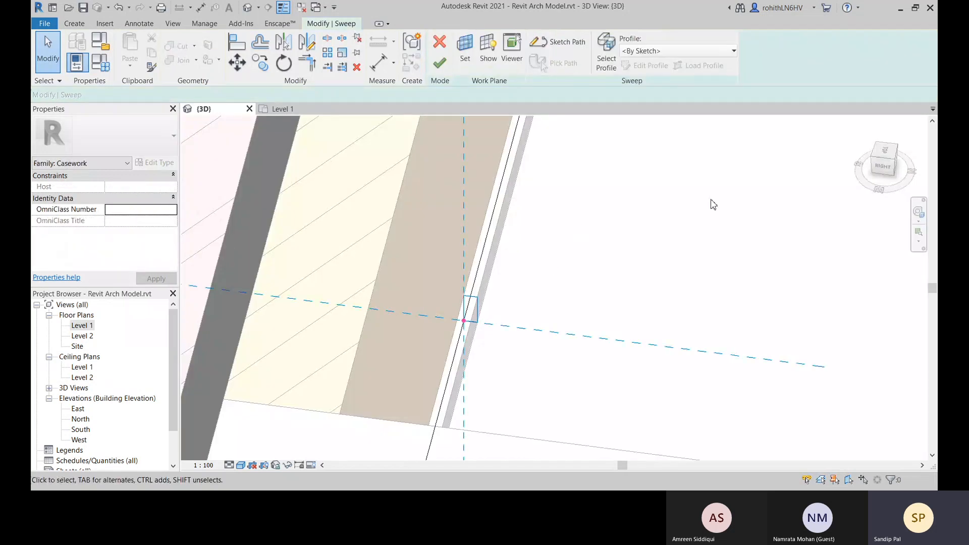
{"action": "left_click", "coordinate": [666, 51]}
{"action": "scroll", "coordinate": [752, 203], "scroll_direction": "down", "scroll_amount": 3}
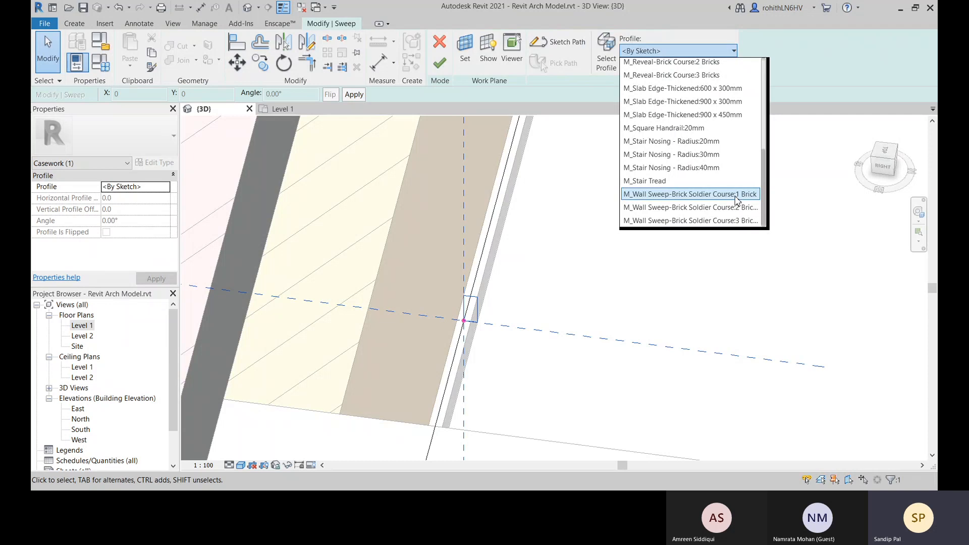
{"action": "left_click", "coordinate": [738, 208]}
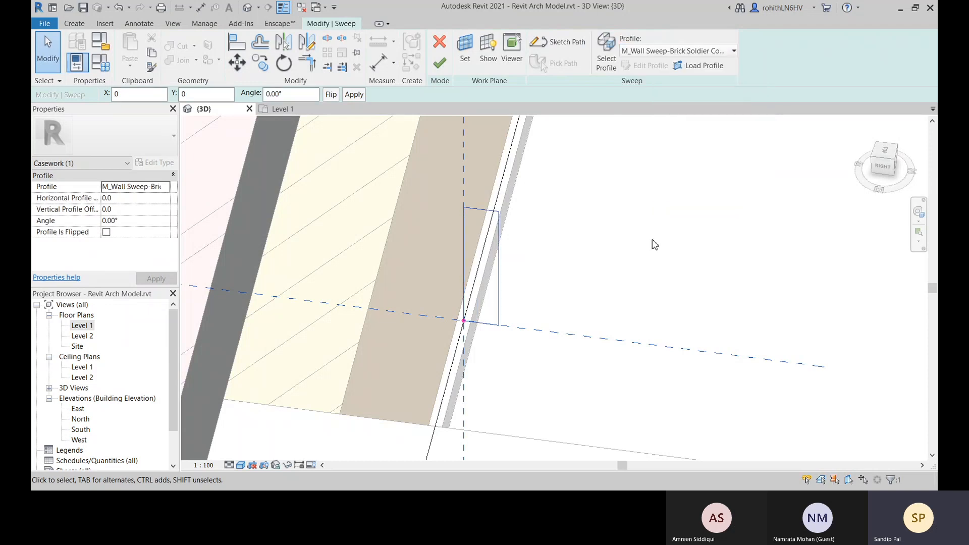
{"action": "left_click", "coordinate": [650, 51]}
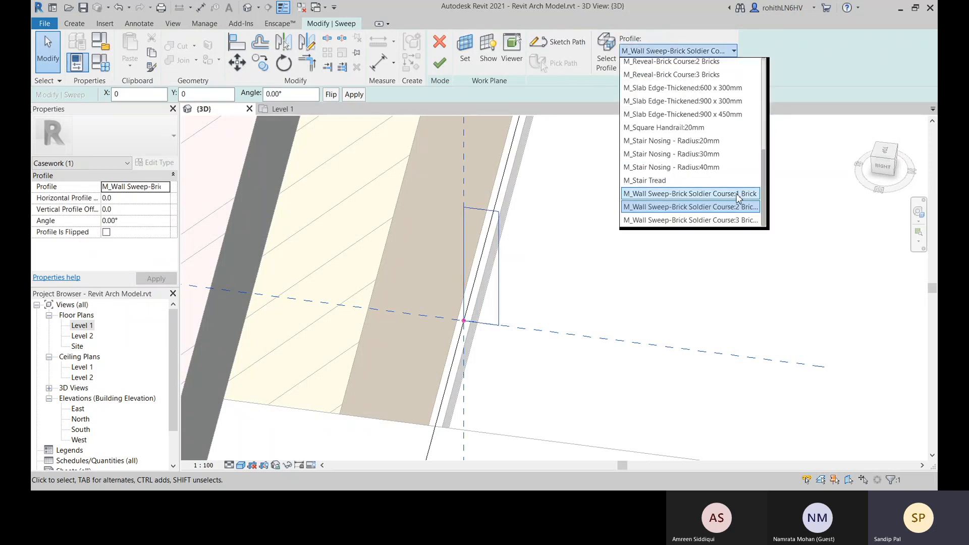
{"action": "left_click", "coordinate": [740, 196]}
{"action": "left_click", "coordinate": [589, 274]}
Try to dimension the width of the loaded brick profile from its vertical reference with an aligned dimension
{"action": "left_click", "coordinate": [499, 290]}
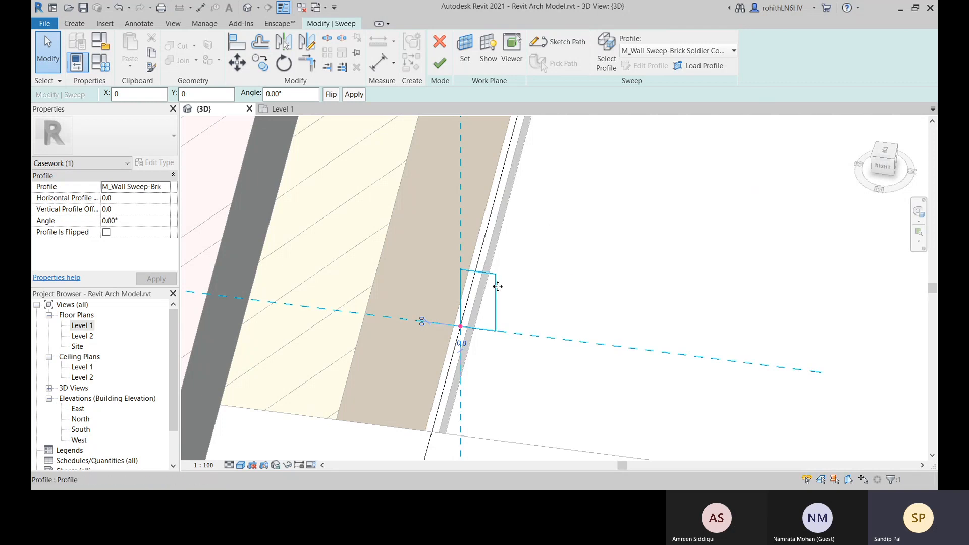
{"action": "left_click", "coordinate": [536, 284]}
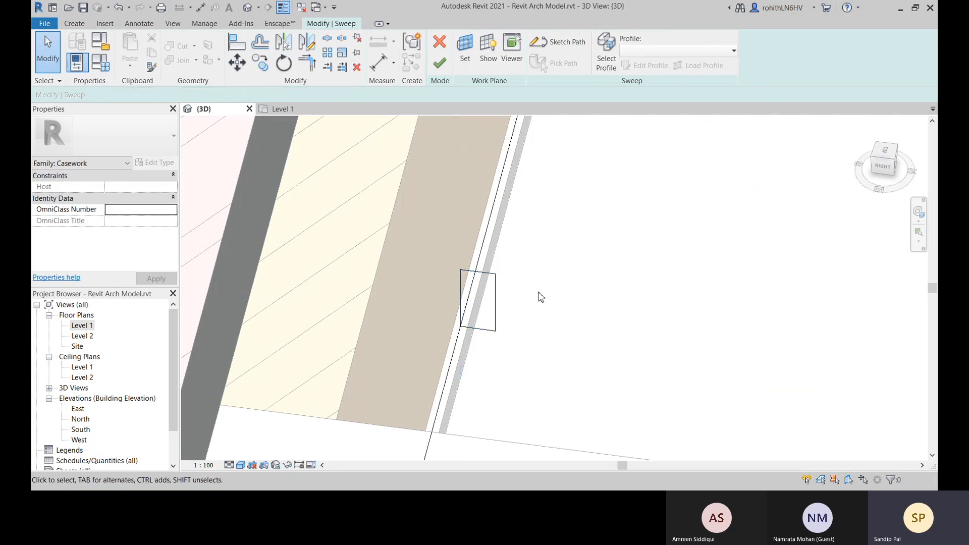
{"action": "scroll", "coordinate": [540, 298], "scroll_direction": "down", "scroll_amount": 4}
{"action": "scroll", "coordinate": [494, 311], "scroll_direction": "up", "scroll_amount": 2}
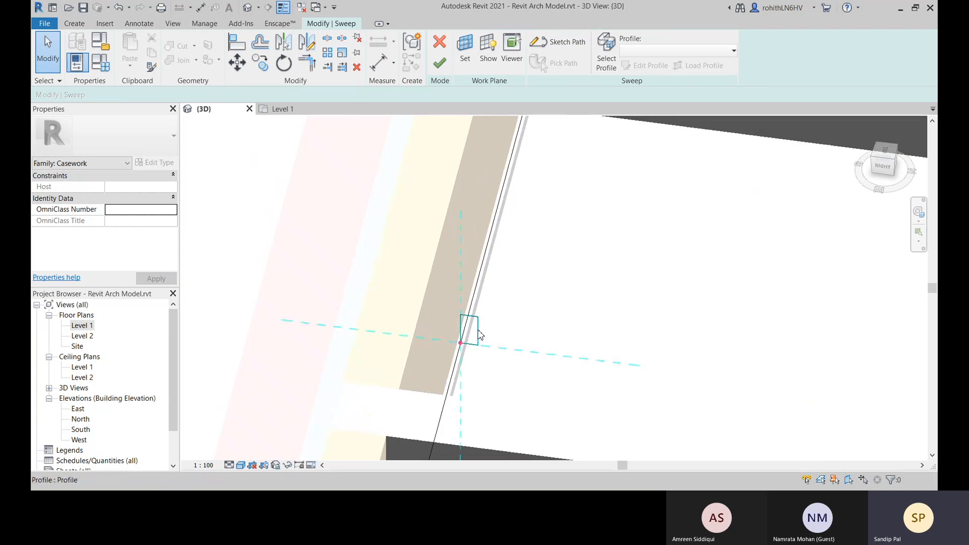
{"action": "left_click", "coordinate": [75, 25]}
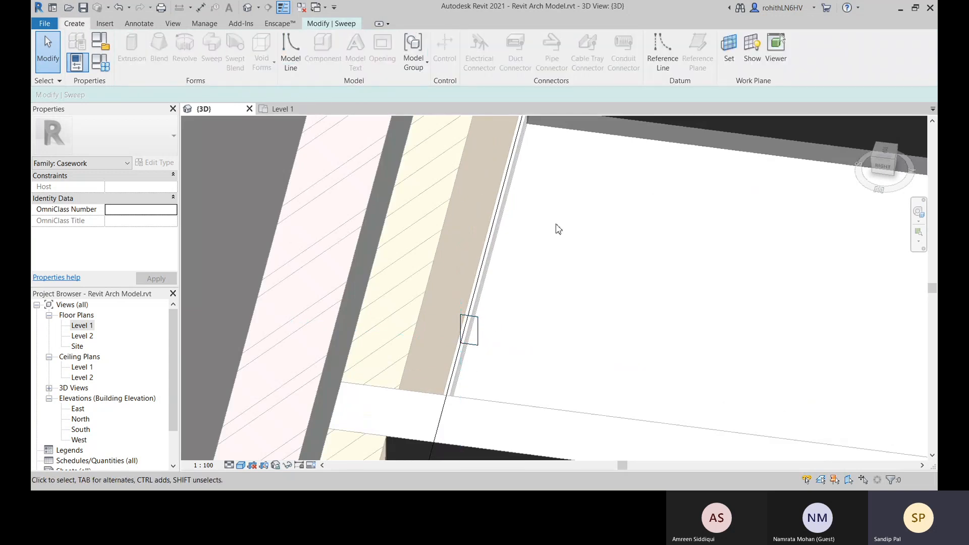
{"action": "left_click", "coordinate": [466, 329]}
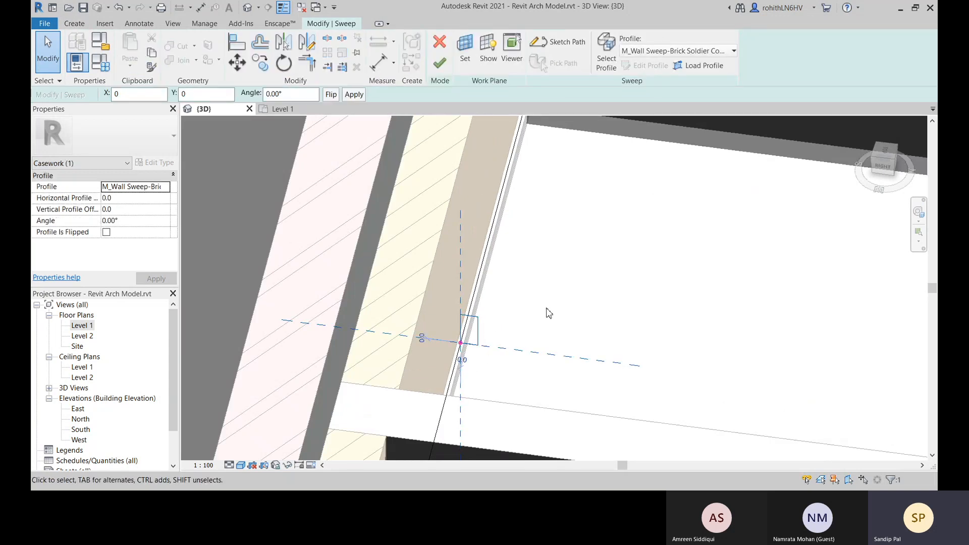
{"action": "left_click", "coordinate": [548, 321]}
{"action": "left_click", "coordinate": [379, 62]}
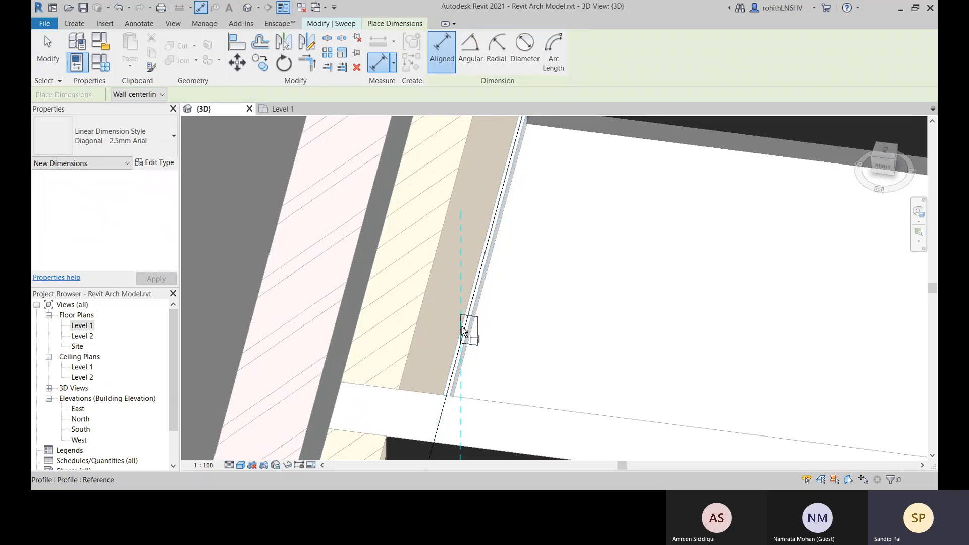
{"action": "left_click", "coordinate": [462, 328]}
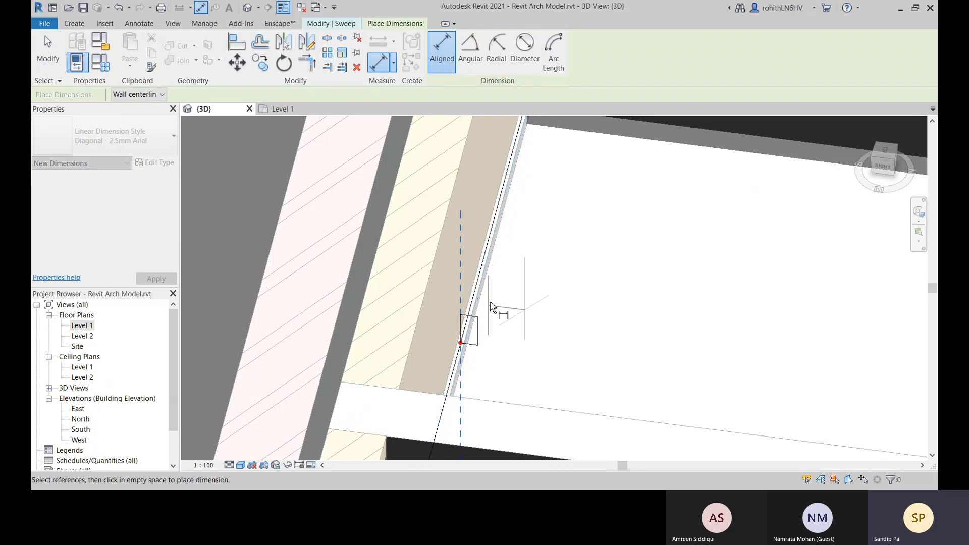
{"action": "key", "text": "Escape"}
{"action": "key", "text": "Escape"}
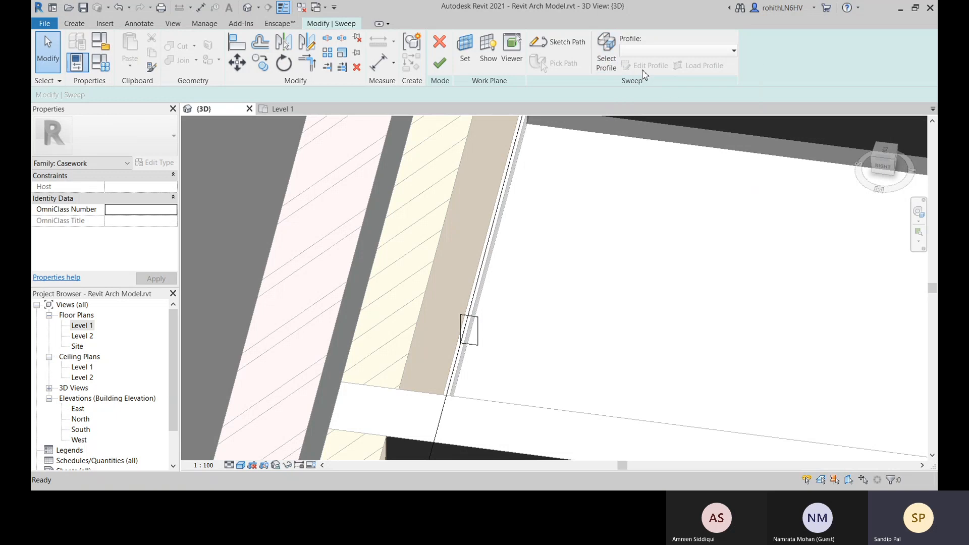
Finish the sweep edit and the in-place skirting model, dismissing the save reminder without saving
{"action": "left_click", "coordinate": [474, 341]}
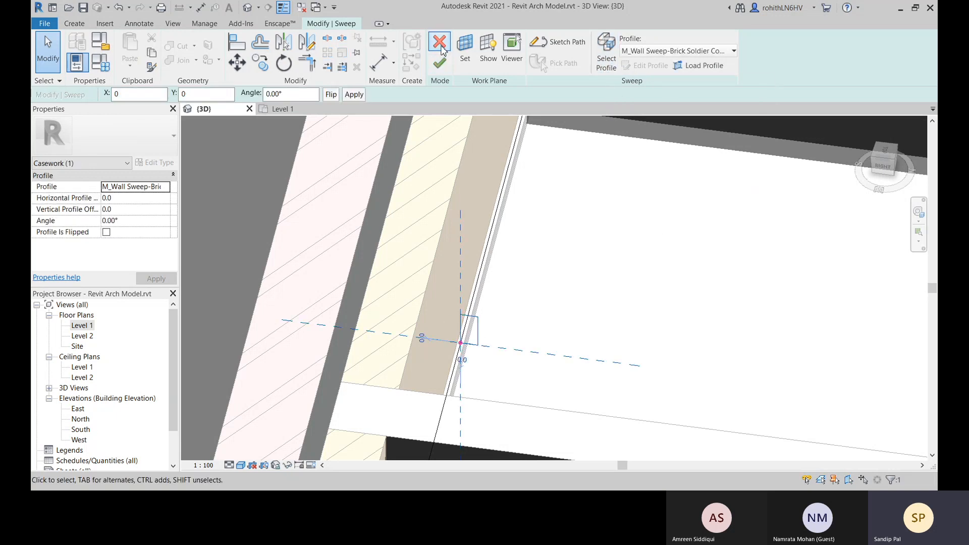
{"action": "left_click", "coordinate": [440, 63]}
{"action": "scroll", "coordinate": [537, 316], "scroll_direction": "down", "scroll_amount": 8}
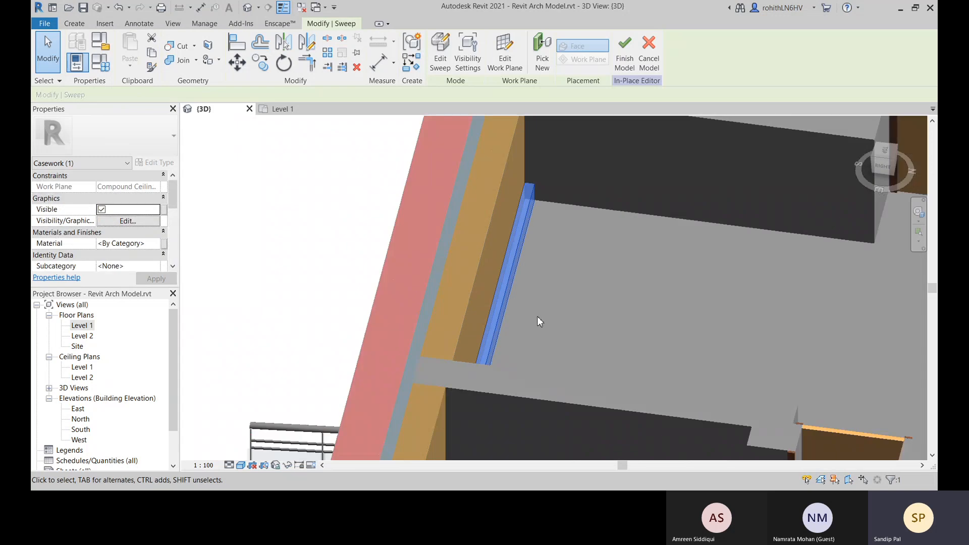
{"action": "middle_click_drag", "start_coordinate": [595, 320], "coordinate": [273, 267]}
{"action": "left_click", "coordinate": [629, 272]}
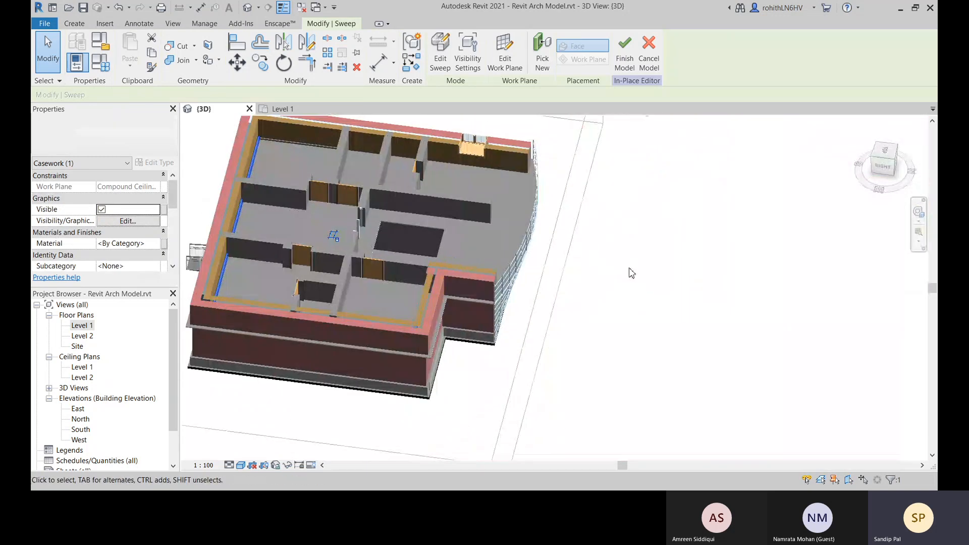
{"action": "middle_click_drag", "start_coordinate": [331, 281], "coordinate": [532, 284]}
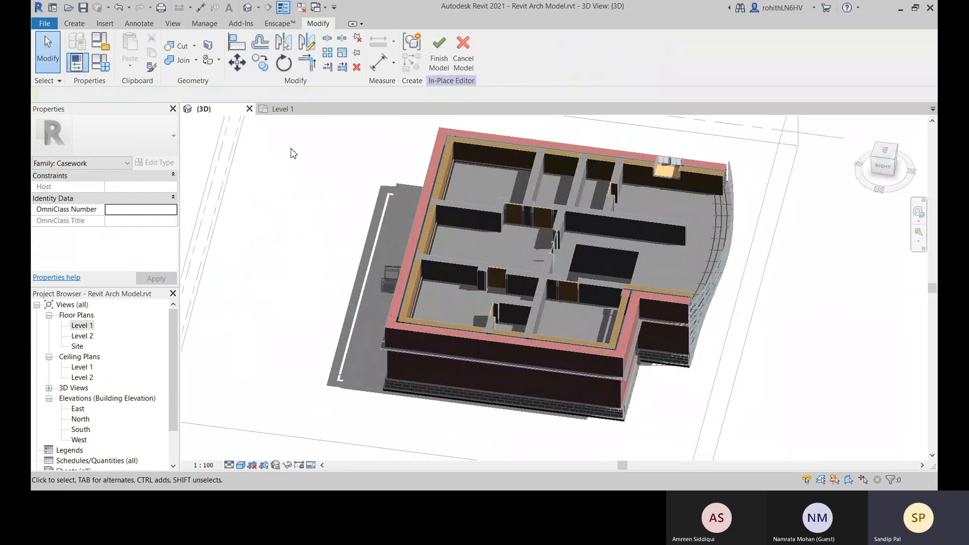
{"action": "left_click", "coordinate": [440, 51]}
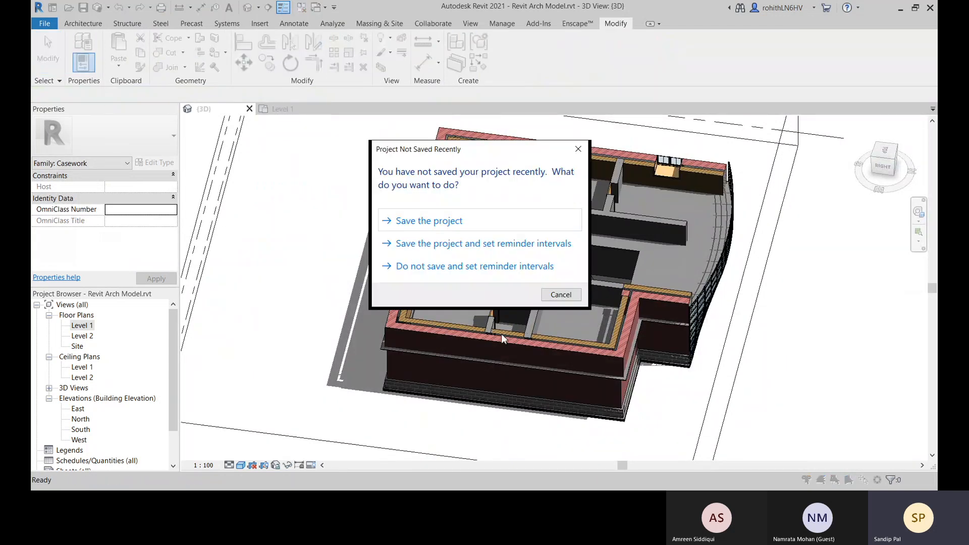
{"action": "left_click", "coordinate": [566, 298]}
{"action": "middle_click_drag", "start_coordinate": [530, 391], "coordinate": [366, 391]}
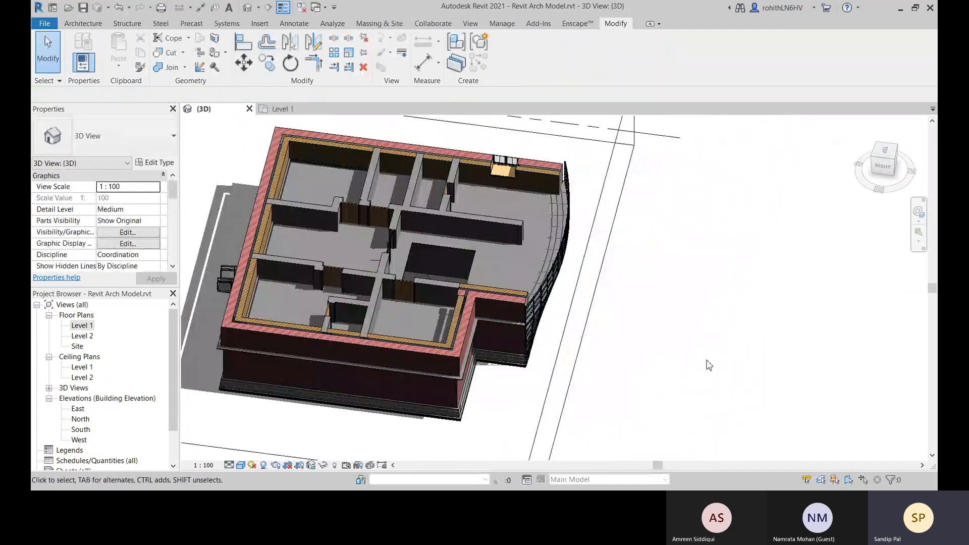
{"action": "middle_click_drag", "start_coordinate": [639, 361], "coordinate": [474, 267], "text": "shift"}
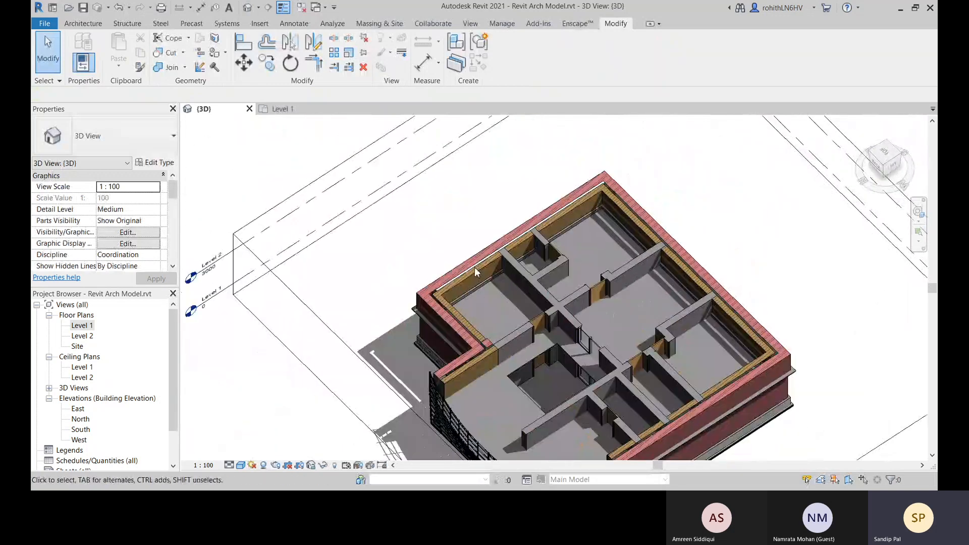
{"action": "scroll", "coordinate": [419, 323], "scroll_direction": "up", "scroll_amount": 5}
{"action": "middle_click_drag", "start_coordinate": [365, 344], "coordinate": [474, 251]}
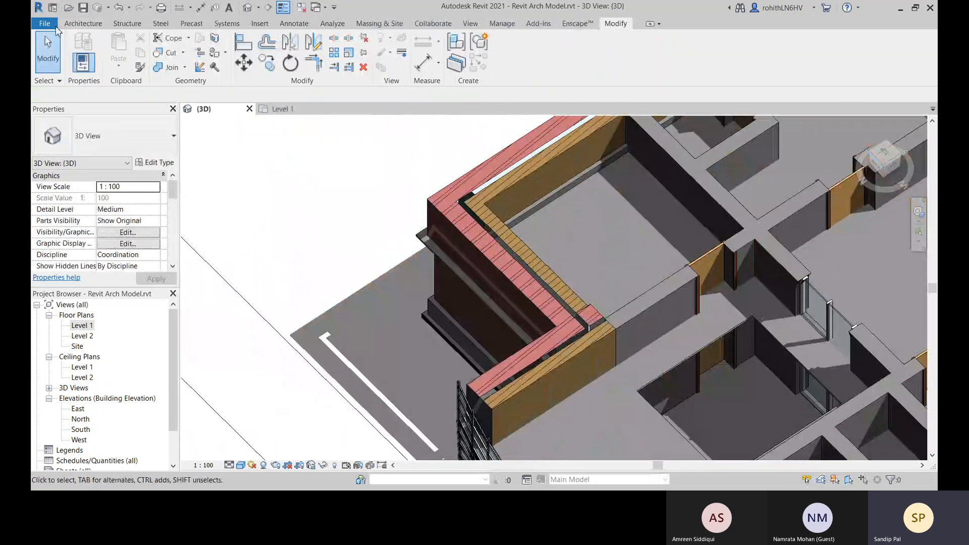
Create a new family from the Metric Door.rft template in the English family templates folder
{"action": "left_click", "coordinate": [49, 28]}
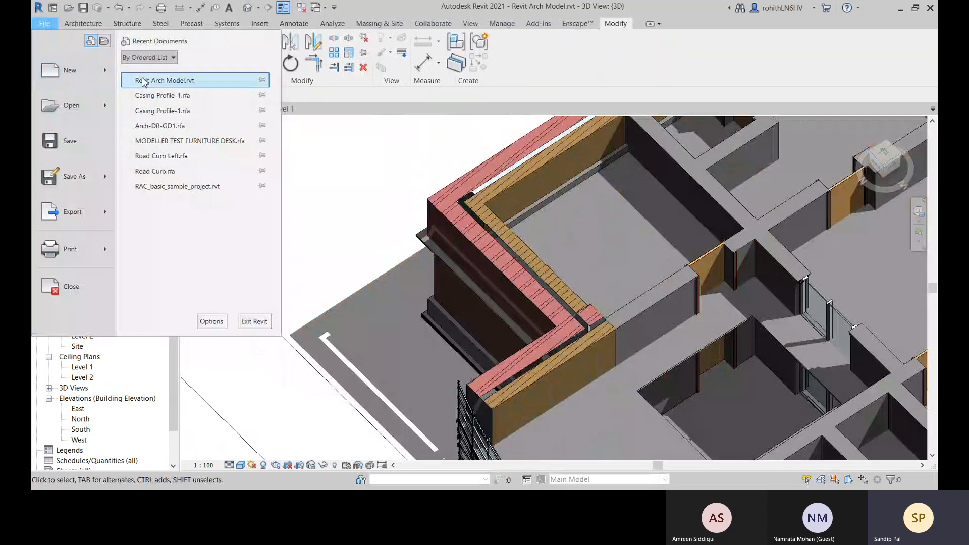
{"action": "mouse_move", "coordinate": [110, 74]}
{"action": "left_click", "coordinate": [151, 104]}
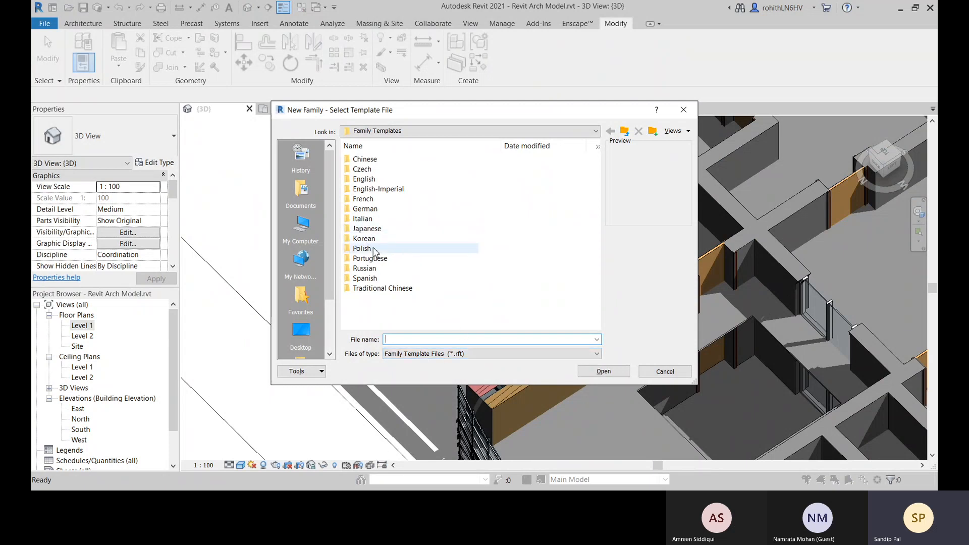
{"action": "double_click", "coordinate": [364, 179]}
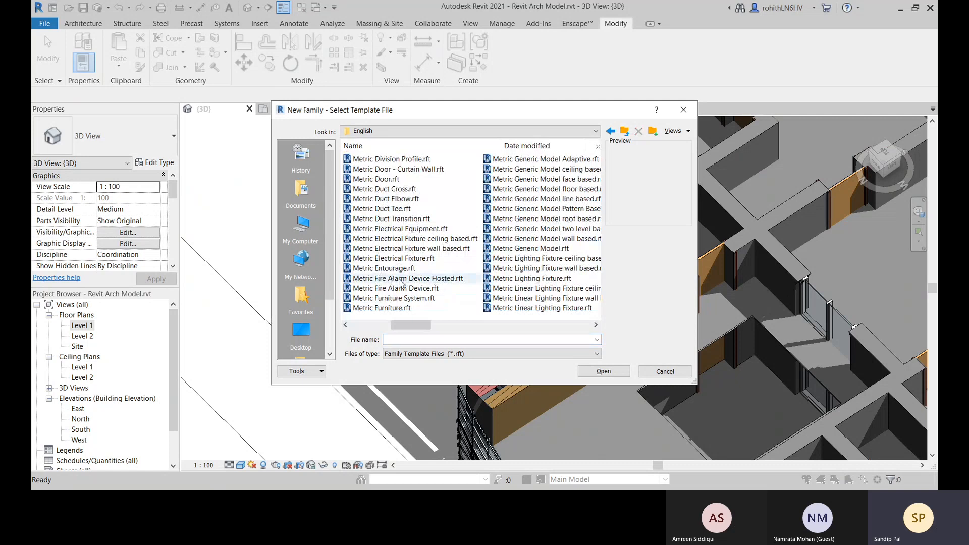
{"action": "scroll", "coordinate": [398, 283], "scroll_direction": "up", "scroll_amount": 2}
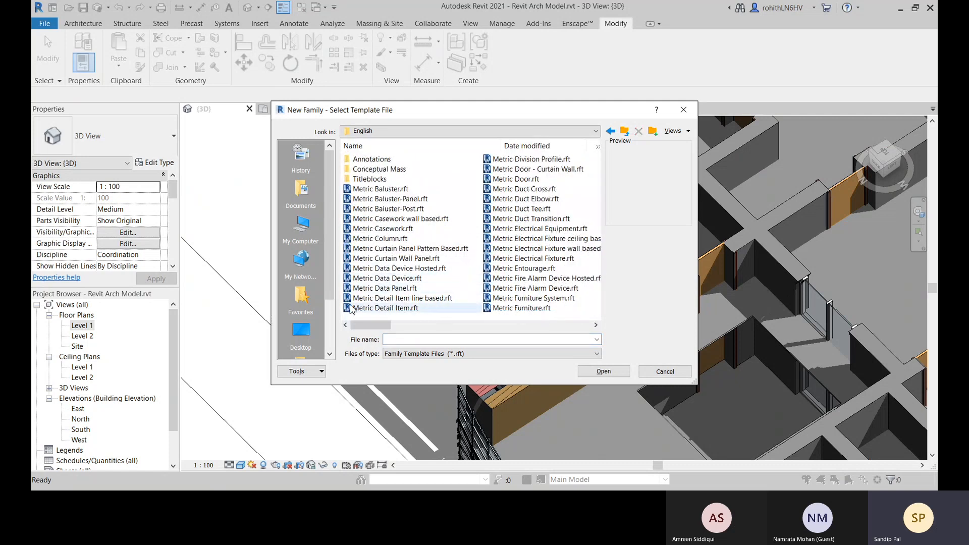
{"action": "left_click", "coordinate": [512, 181]}
{"action": "left_click", "coordinate": [603, 371]}
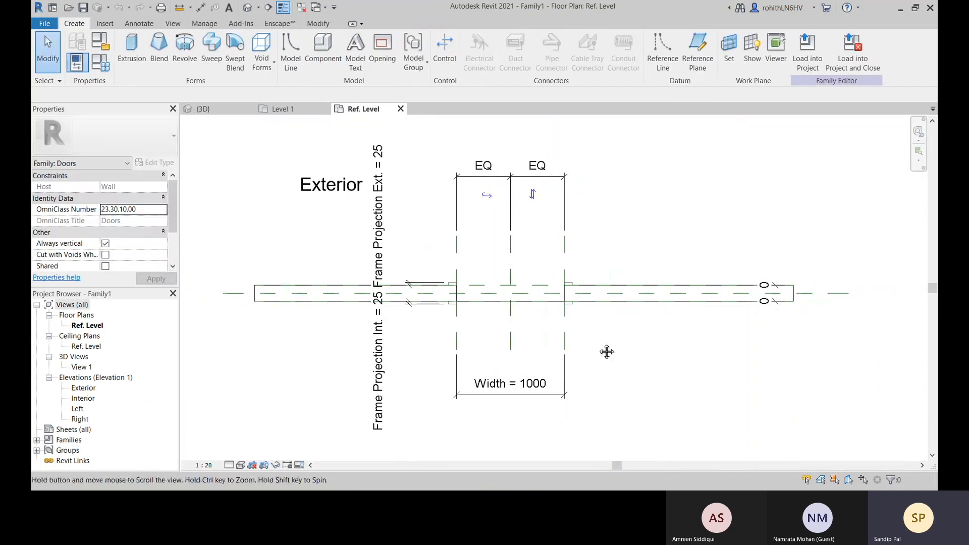
Examine the door template's reference plan and its host wall, and open the family's default 3D view
{"action": "middle_click_drag", "start_coordinate": [607, 352], "coordinate": [601, 352]}
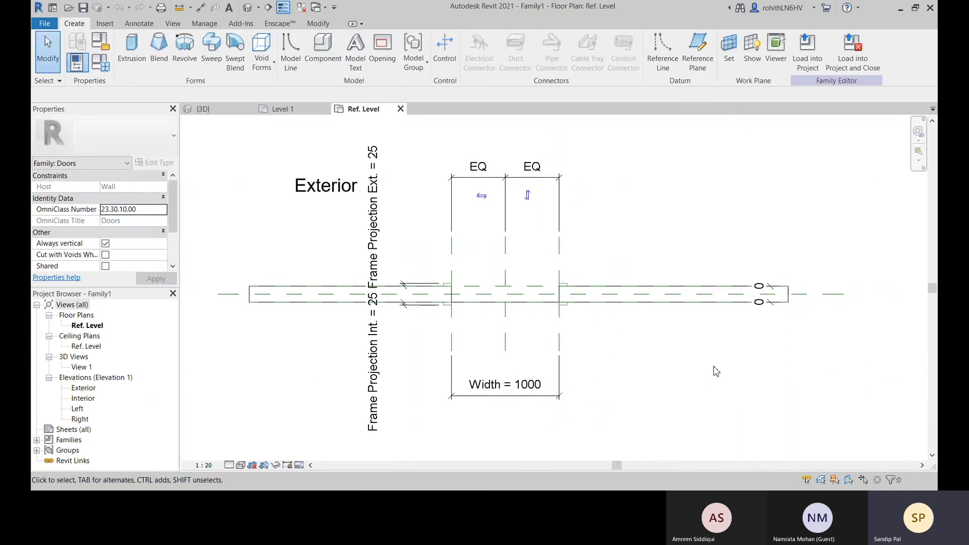
{"action": "middle_click_drag", "start_coordinate": [716, 371], "coordinate": [725, 334]}
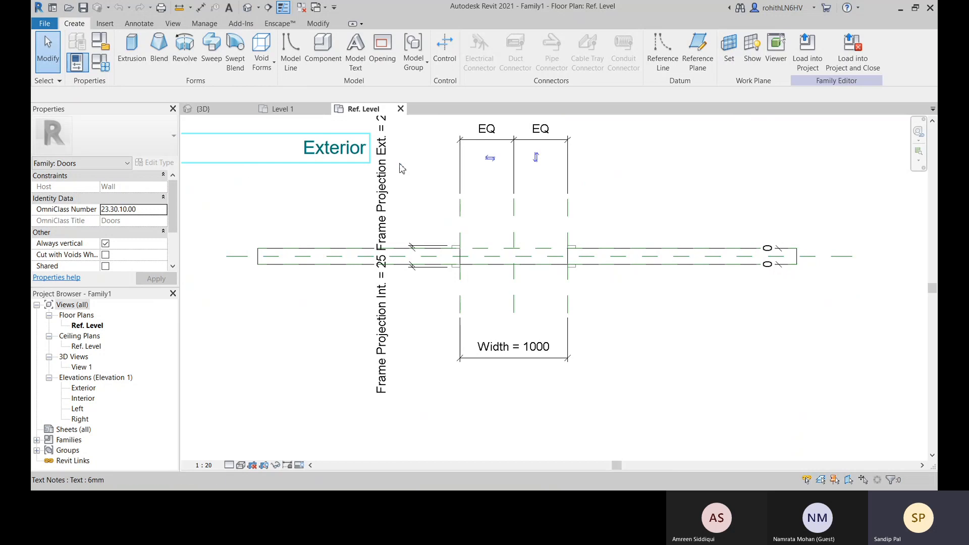
{"action": "middle_click_drag", "start_coordinate": [654, 361], "coordinate": [662, 398]}
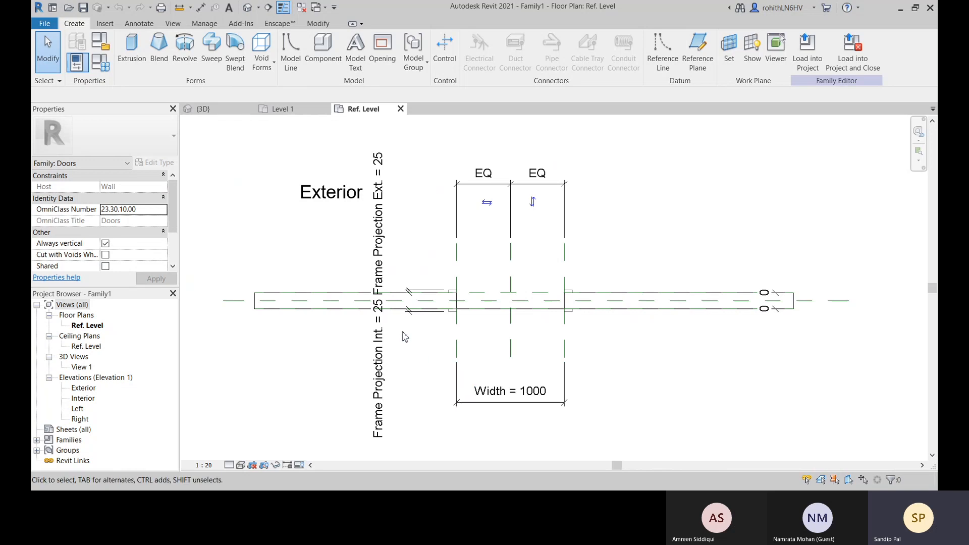
{"action": "left_click", "coordinate": [285, 299]}
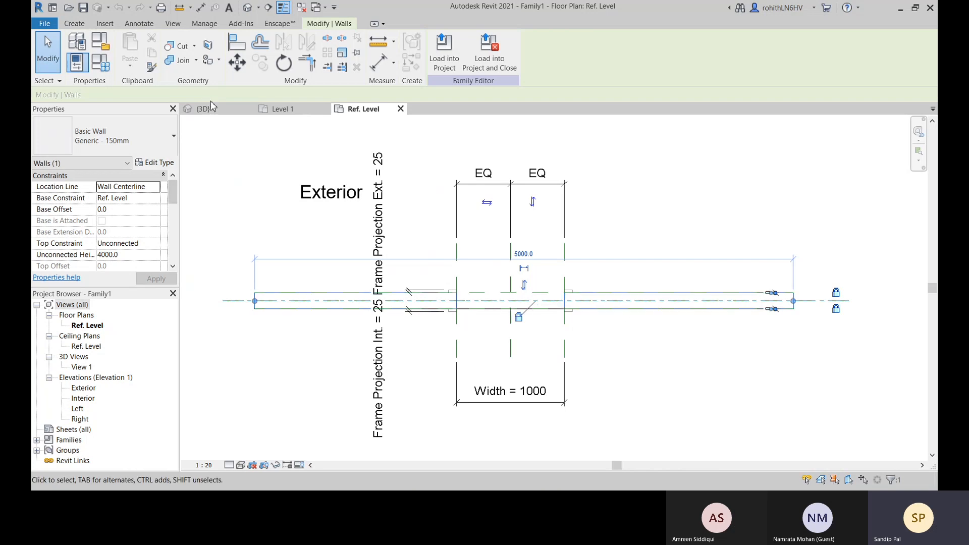
{"action": "left_click", "coordinate": [247, 8]}
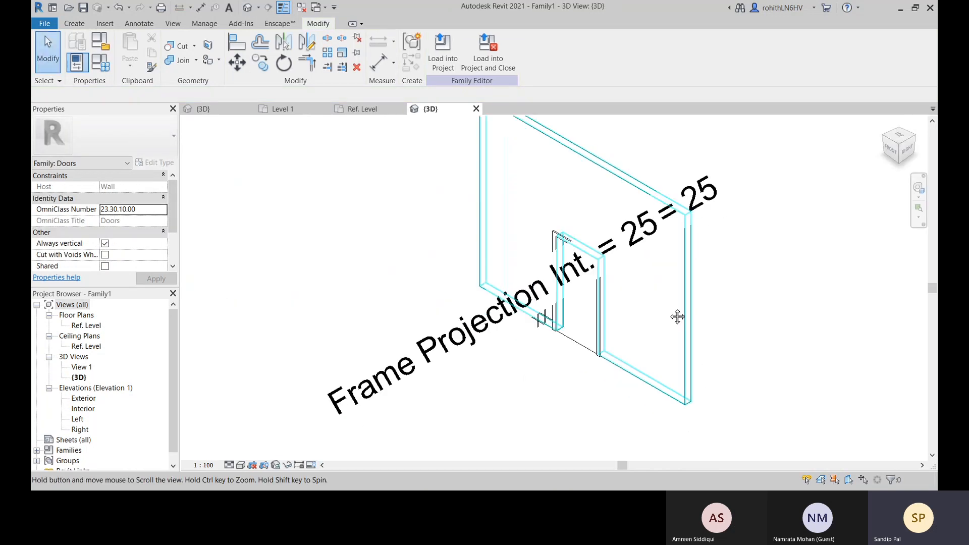
Switch the door family's 3D view to the Realistic visual style
{"action": "scroll", "coordinate": [634, 307], "scroll_direction": "up", "scroll_amount": 4}
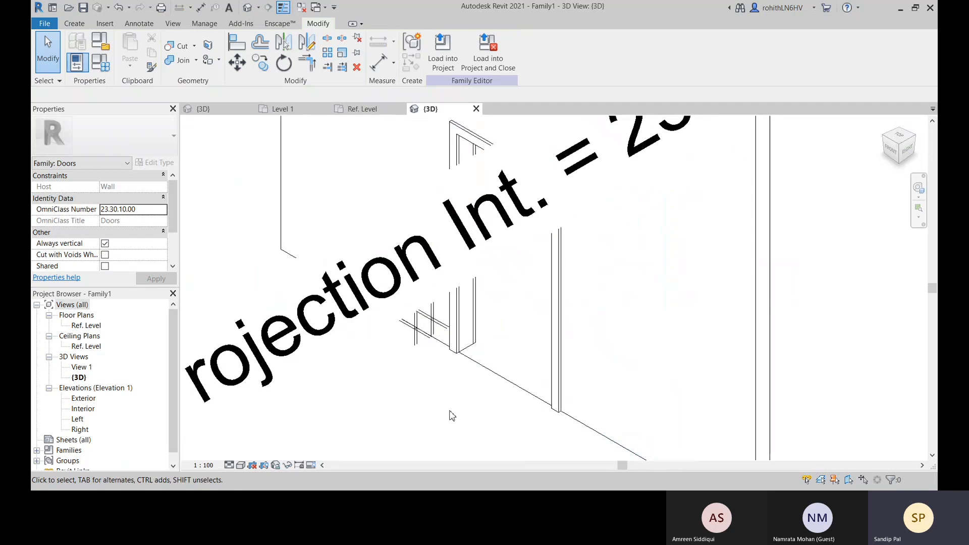
{"action": "left_click", "coordinate": [240, 466]}
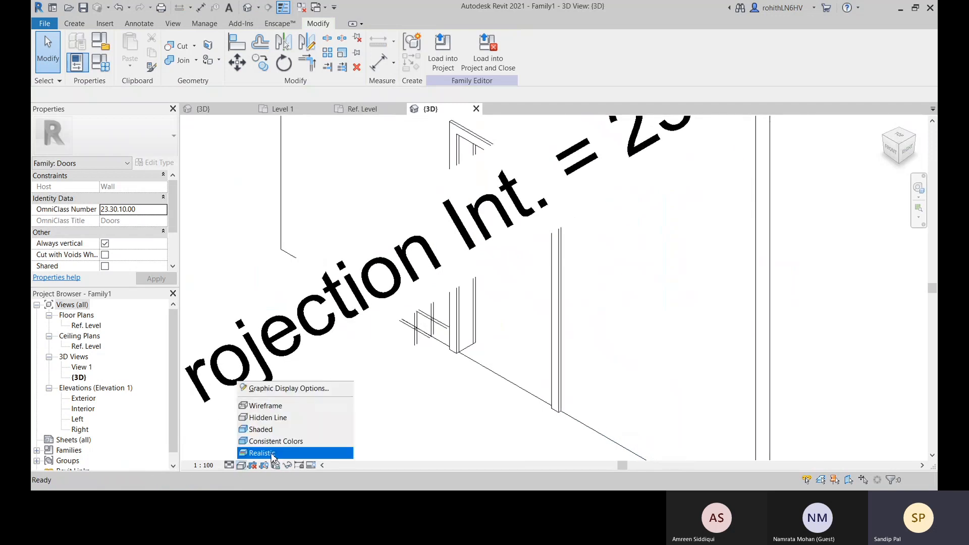
{"action": "left_click", "coordinate": [273, 453]}
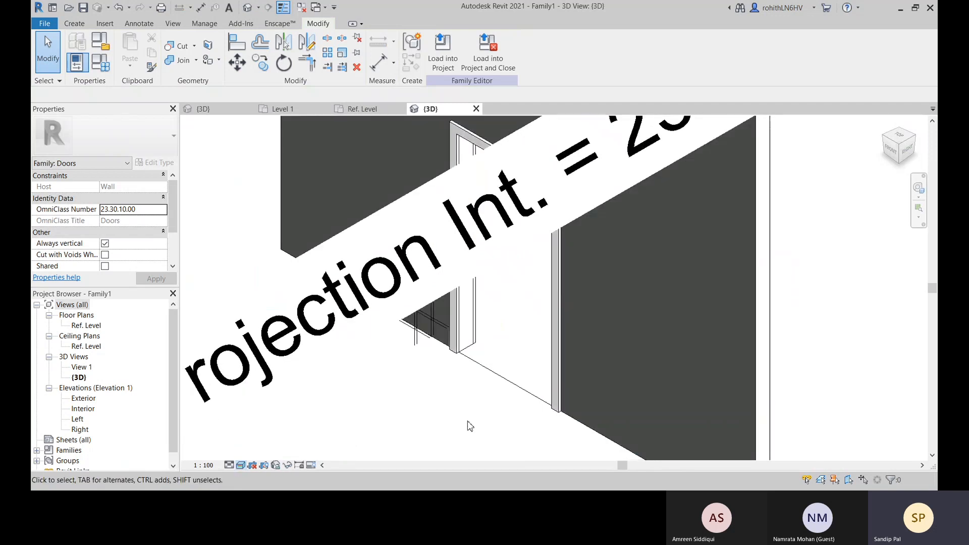
Examine the host wall and the frame around the door opening in the 3D view
{"action": "scroll", "coordinate": [736, 379], "scroll_direction": "down", "scroll_amount": 2}
{"action": "left_click", "coordinate": [635, 326]}
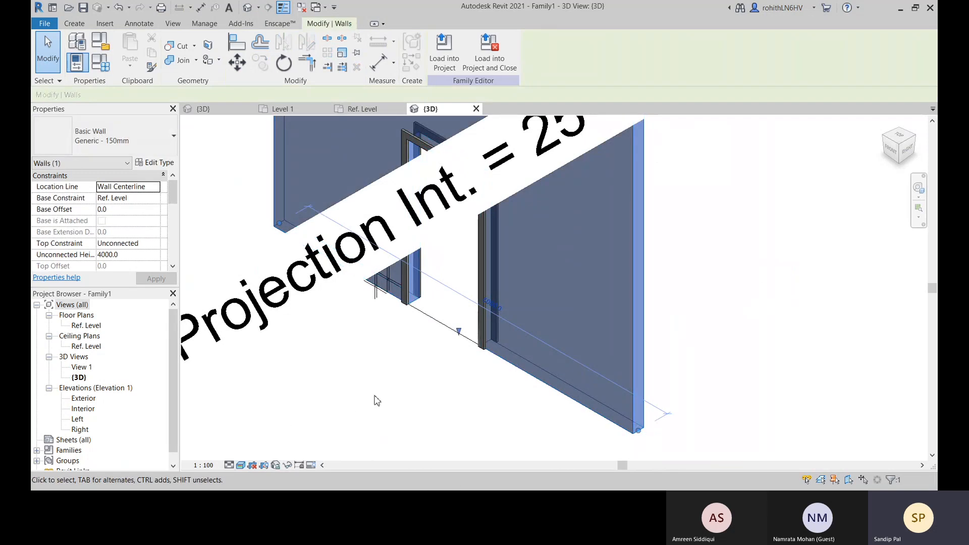
{"action": "middle_click_drag", "start_coordinate": [376, 402], "coordinate": [506, 415]}
{"action": "left_click", "coordinate": [506, 415]}
{"action": "scroll", "coordinate": [534, 304], "scroll_direction": "up", "scroll_amount": 2}
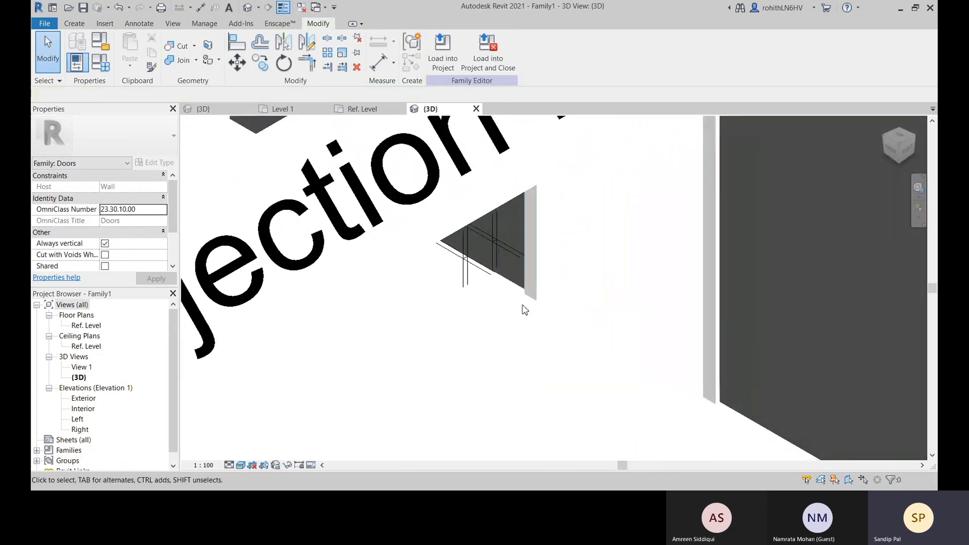
{"action": "left_click", "coordinate": [527, 302]}
{"action": "key", "text": "Escape"}
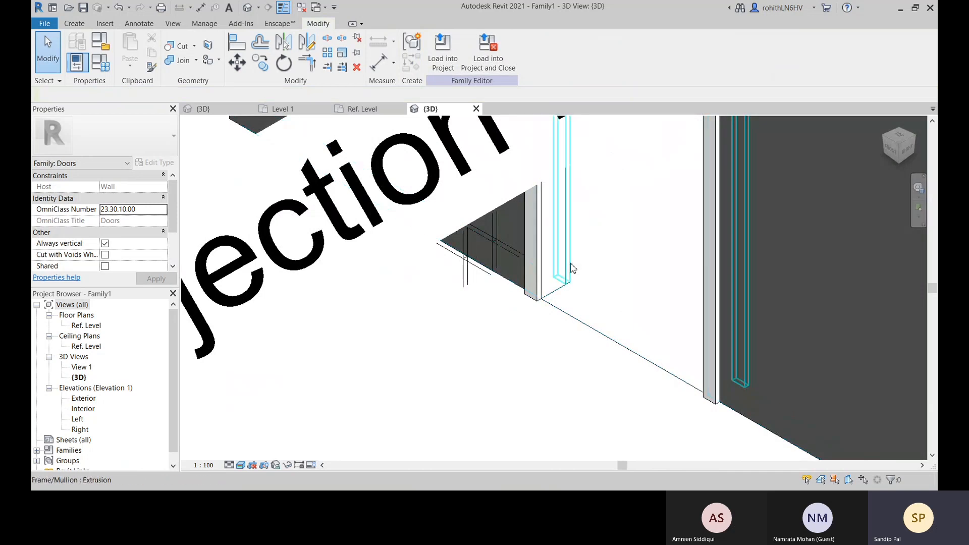
Delete the exterior frame extrusion around the door opening, working in the Ref. Level plan
{"action": "left_click", "coordinate": [574, 283]}
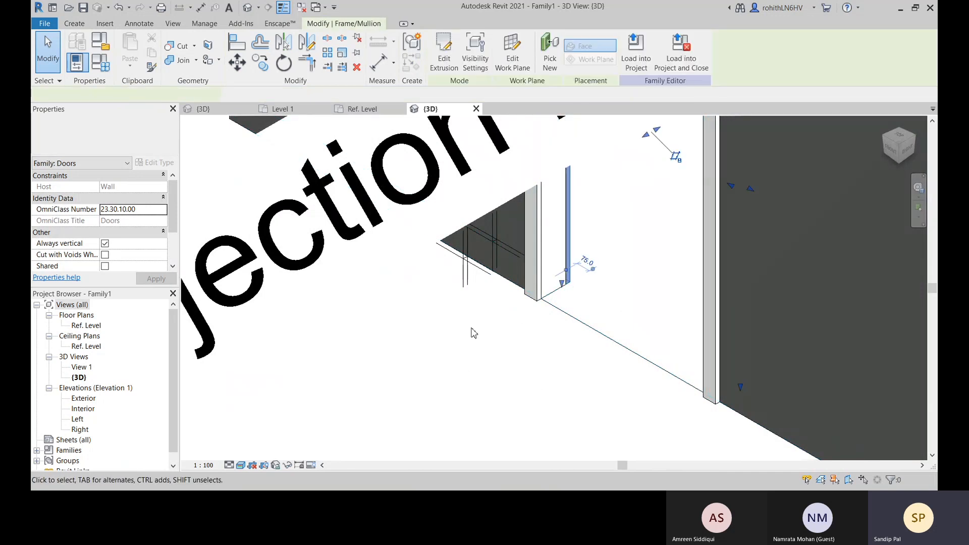
{"action": "left_click", "coordinate": [362, 108]}
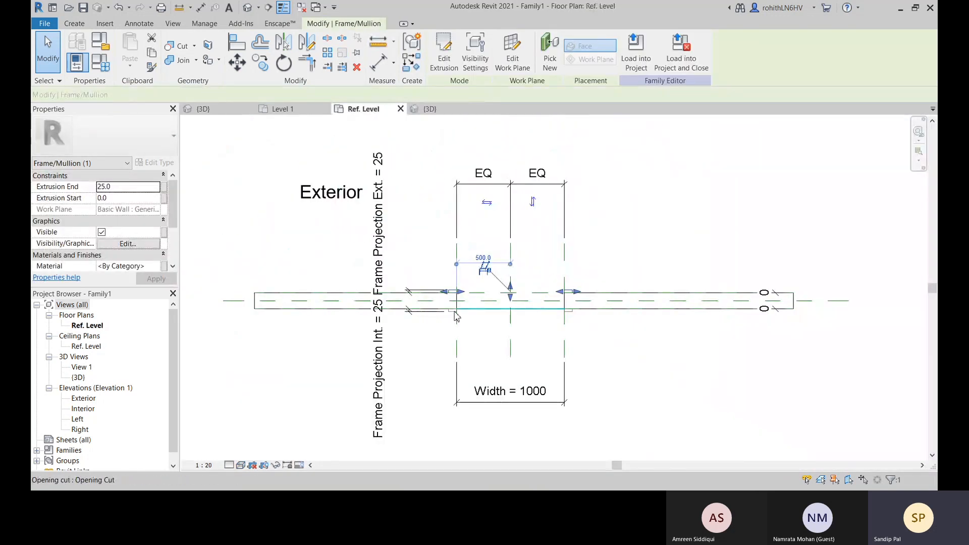
{"action": "scroll", "coordinate": [454, 262], "scroll_direction": "up", "scroll_amount": 3}
{"action": "scroll", "coordinate": [273, 200], "scroll_direction": "down", "scroll_amount": 2}
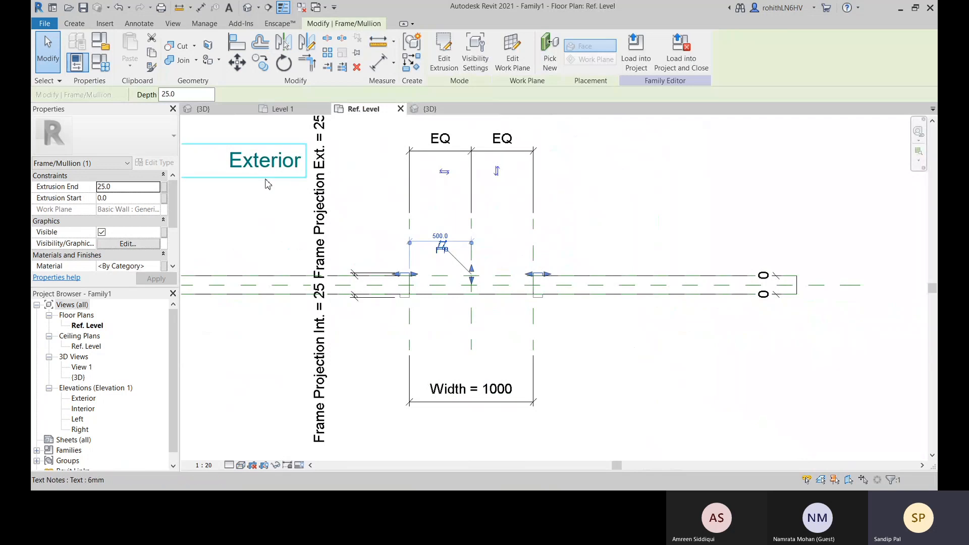
{"action": "scroll", "coordinate": [409, 302], "scroll_direction": "up", "scroll_amount": 1}
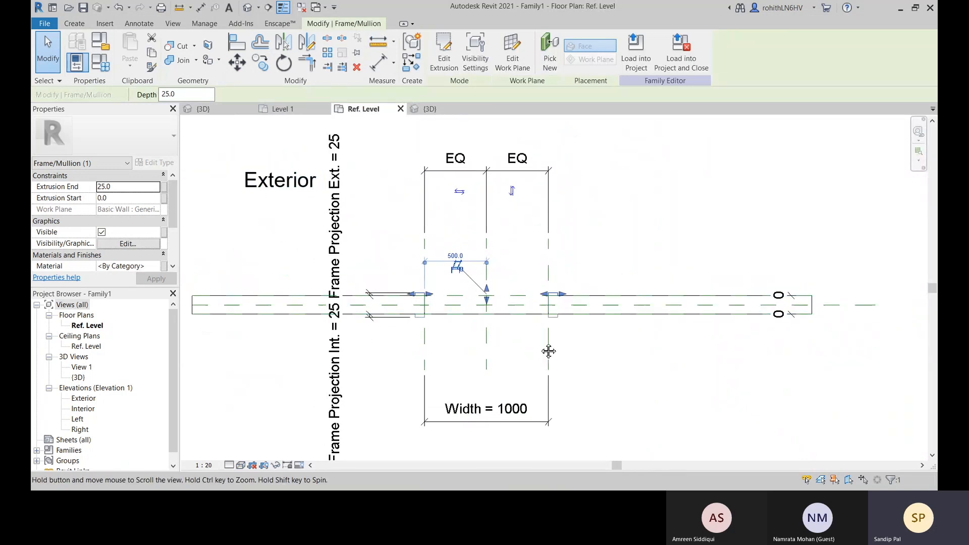
{"action": "scroll", "coordinate": [420, 293], "scroll_direction": "up", "scroll_amount": 1}
{"action": "scroll", "coordinate": [420, 294], "scroll_direction": "up", "scroll_amount": 2}
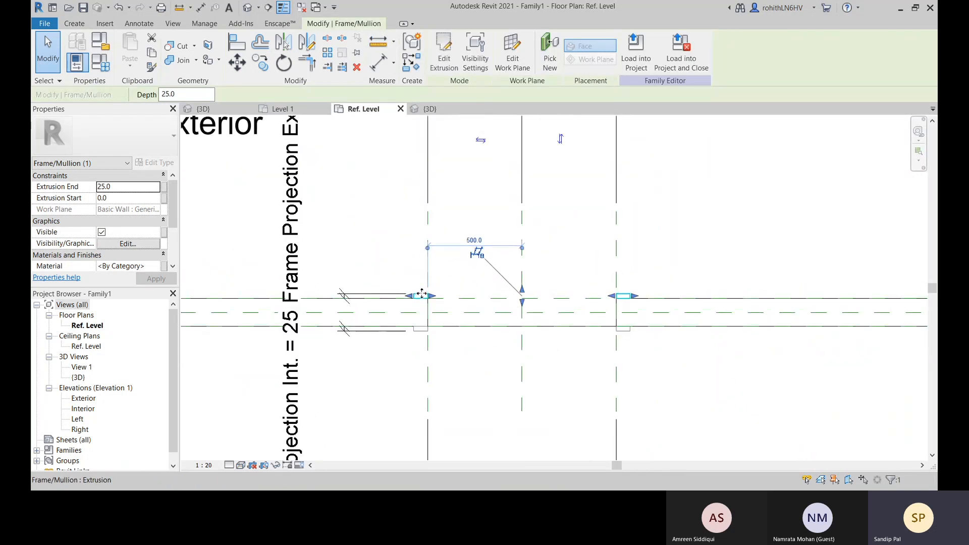
{"action": "left_click", "coordinate": [437, 360]}
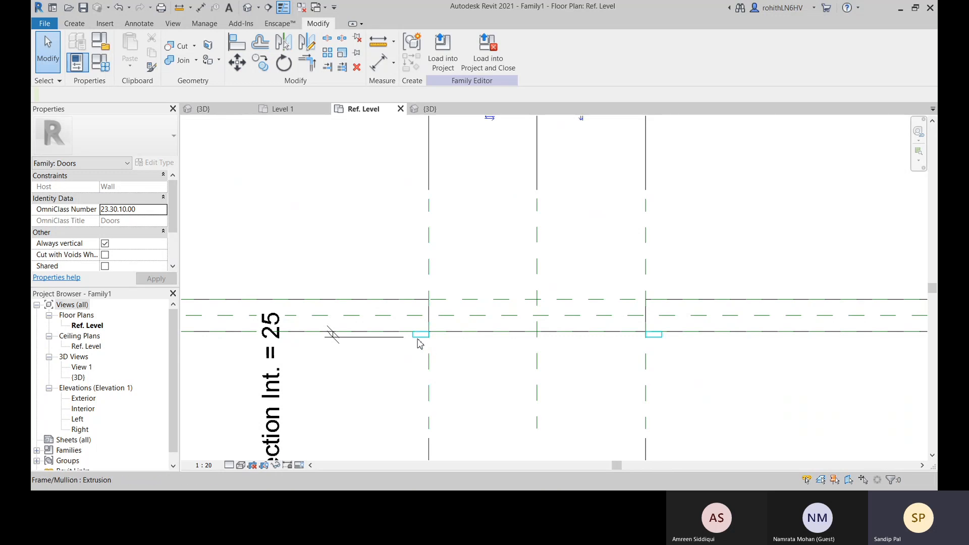
Set the Frame Projection Int. dimension of the interior frame to 50
{"action": "left_click", "coordinate": [420, 342]}
{"action": "scroll", "coordinate": [423, 353], "scroll_direction": "down", "scroll_amount": 4}
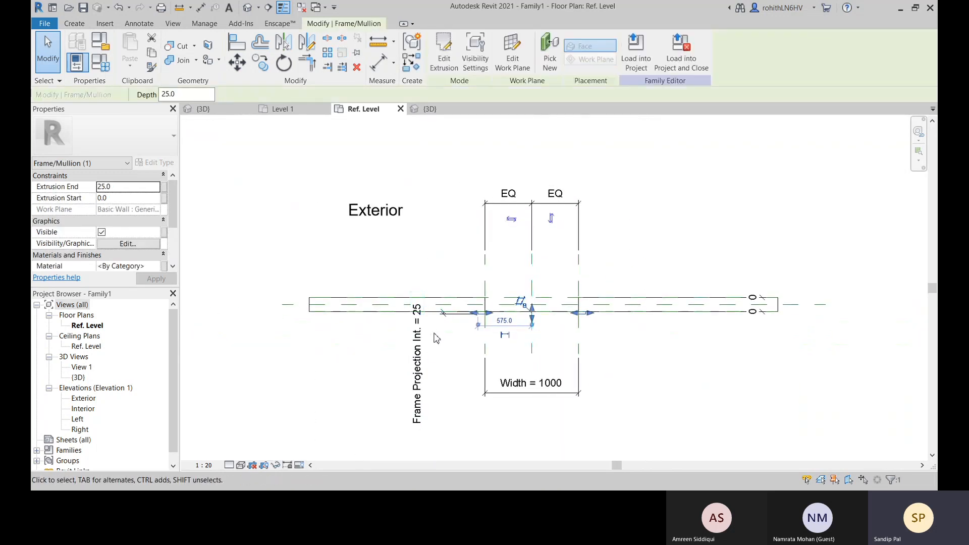
{"action": "scroll", "coordinate": [433, 330], "scroll_direction": "up", "scroll_amount": 2}
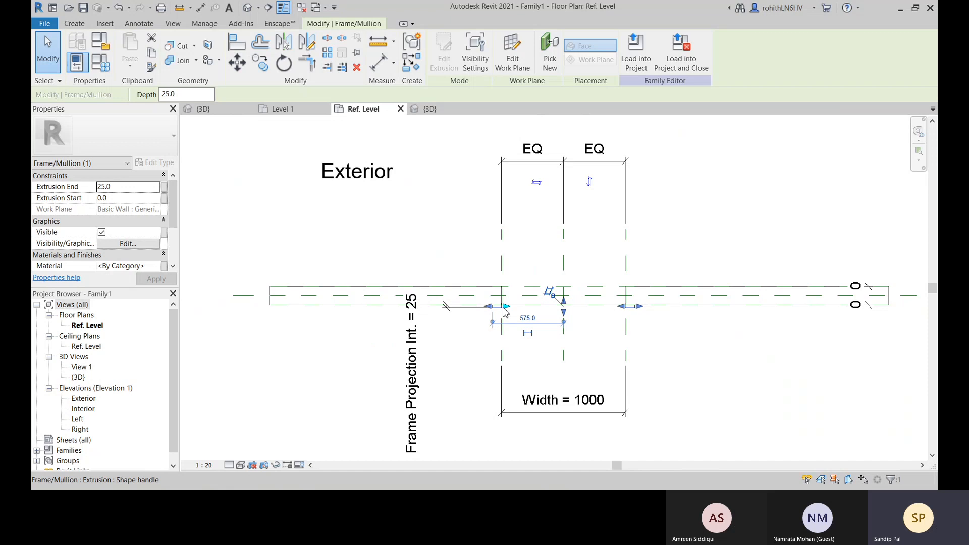
{"action": "left_click", "coordinate": [418, 339]}
{"action": "left_click", "coordinate": [419, 342]}
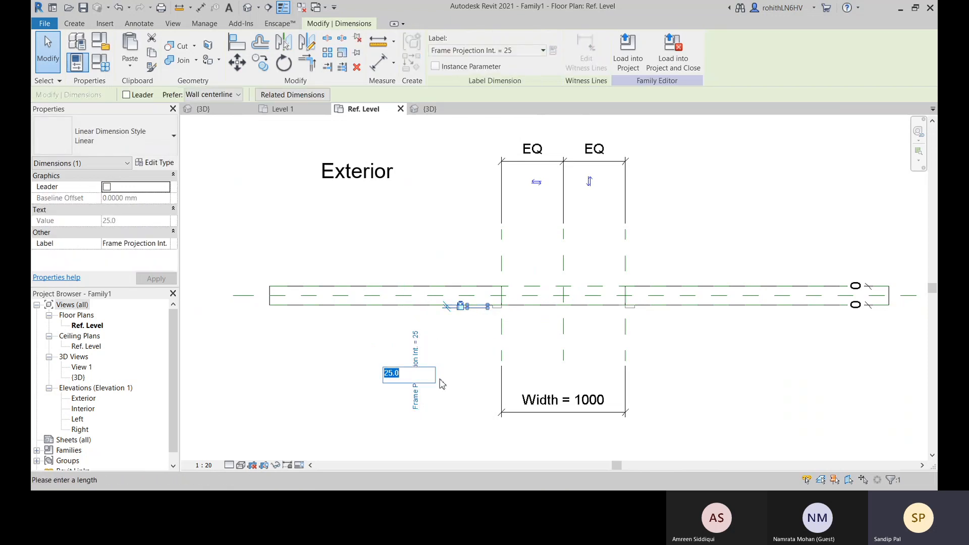
{"action": "type", "text": "50"}
{"action": "key", "text": "Return"}
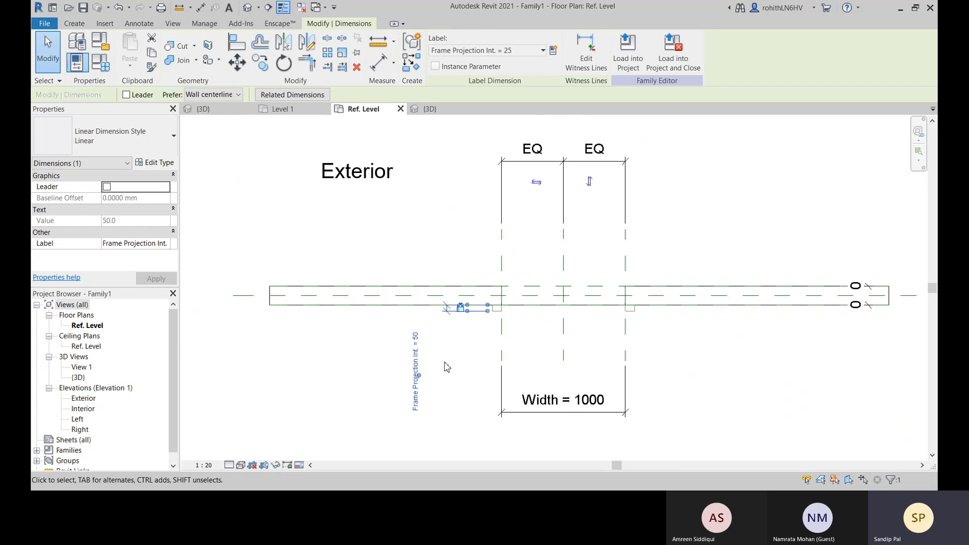
Delete the interior frame extrusion around the door opening in the reference plan
{"action": "left_click", "coordinate": [447, 367]}
{"action": "left_click", "coordinate": [498, 309]}
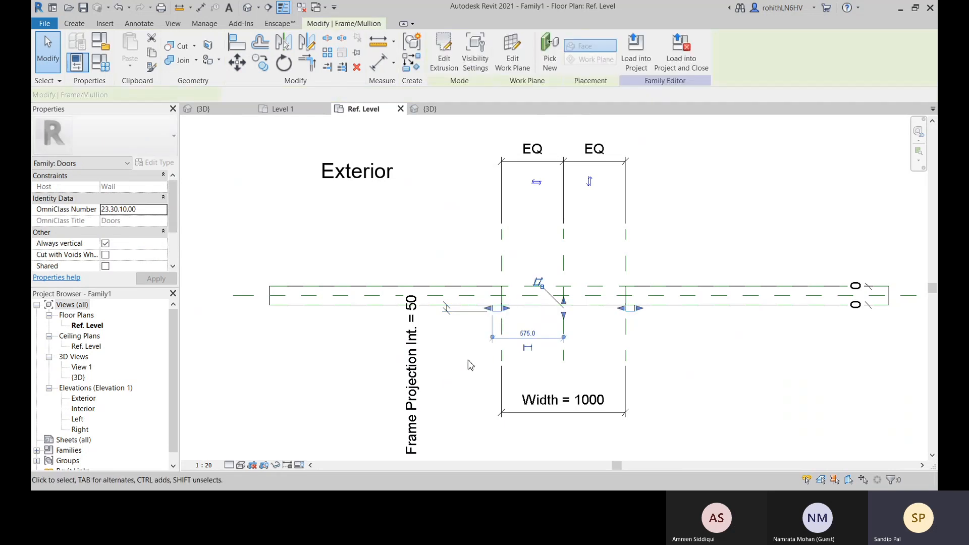
{"action": "left_click", "coordinate": [482, 355]}
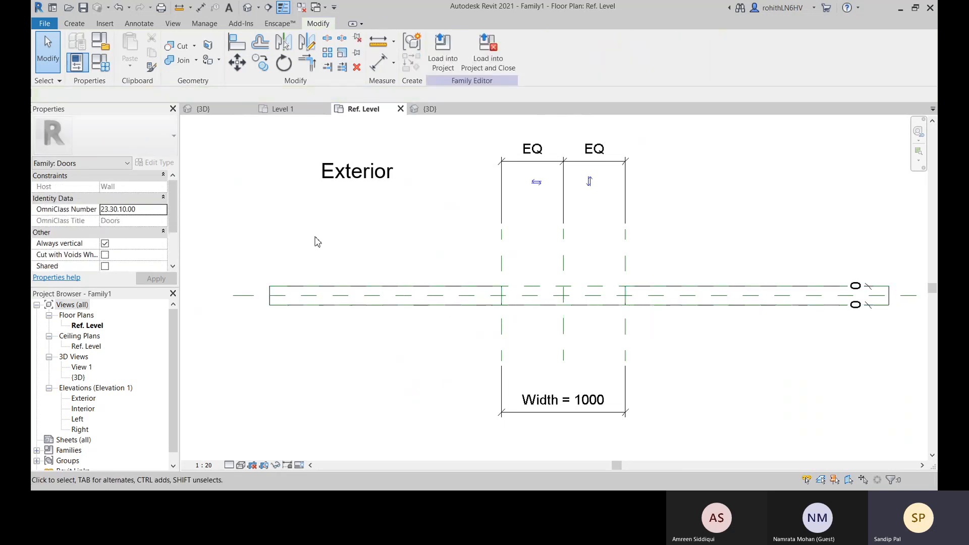
Open the family types and delete the Frame Projection Ext. parameter
{"action": "middle_click_drag", "start_coordinate": [193, 204], "coordinate": [226, 186]}
{"action": "scroll", "coordinate": [463, 329], "scroll_direction": "down", "scroll_amount": 2}
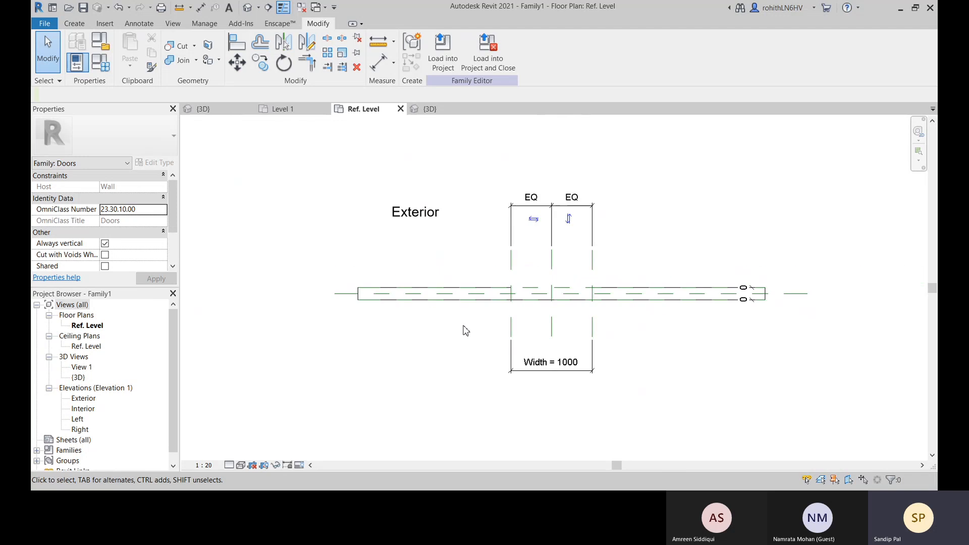
{"action": "middle_click_drag", "start_coordinate": [463, 329], "coordinate": [448, 283]}
{"action": "key", "text": "f"}
{"action": "key", "text": "t"}
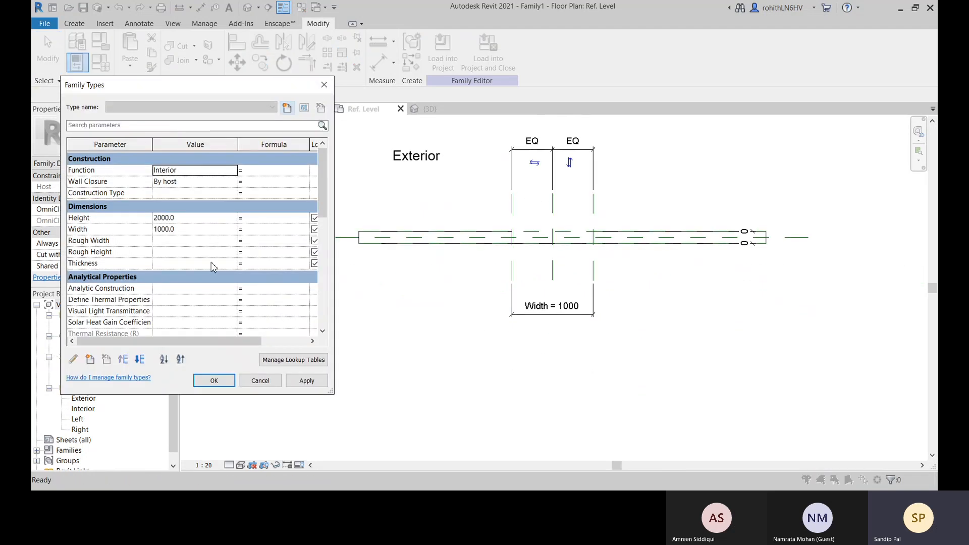
{"action": "scroll", "coordinate": [121, 252], "scroll_direction": "down", "scroll_amount": 10}
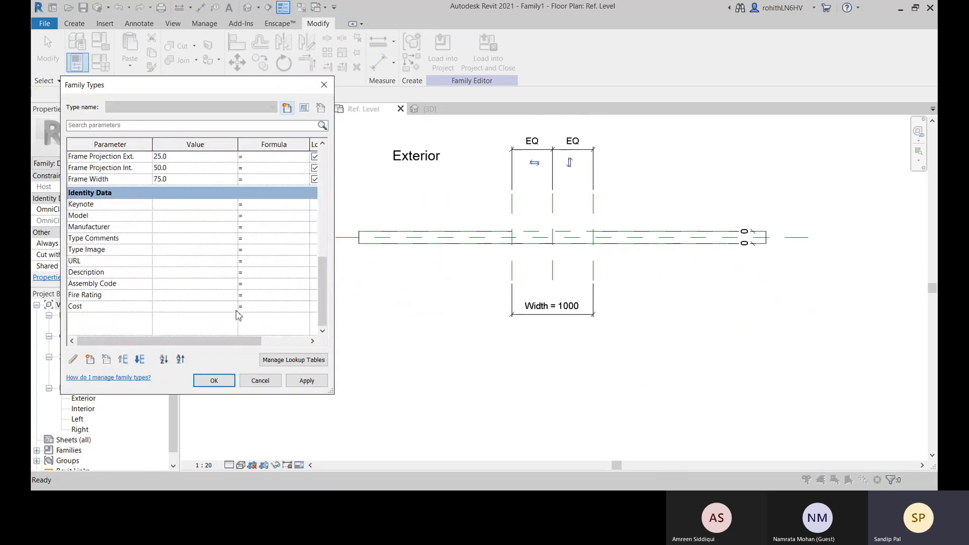
{"action": "scroll", "coordinate": [140, 248], "scroll_direction": "up", "scroll_amount": 4}
{"action": "left_click", "coordinate": [80, 276]}
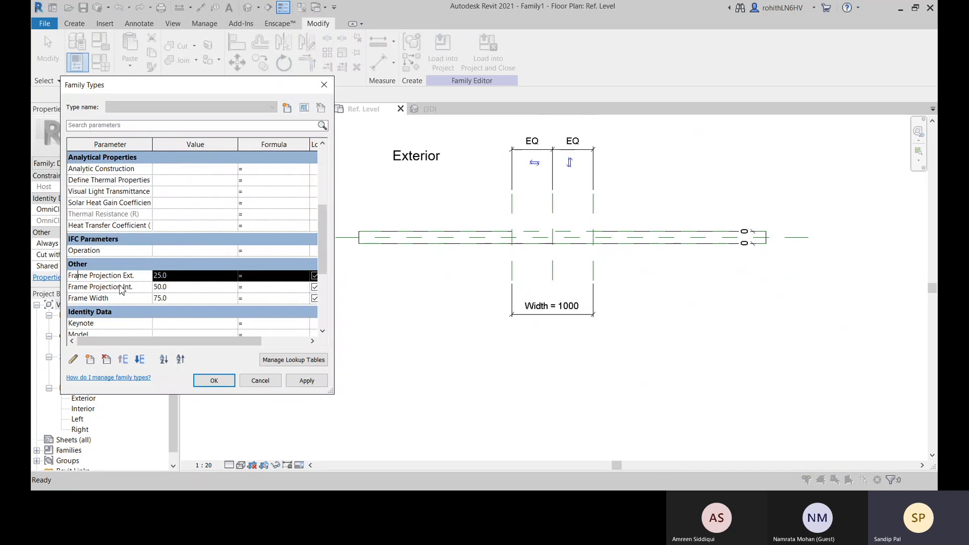
{"action": "left_click", "coordinate": [106, 360]}
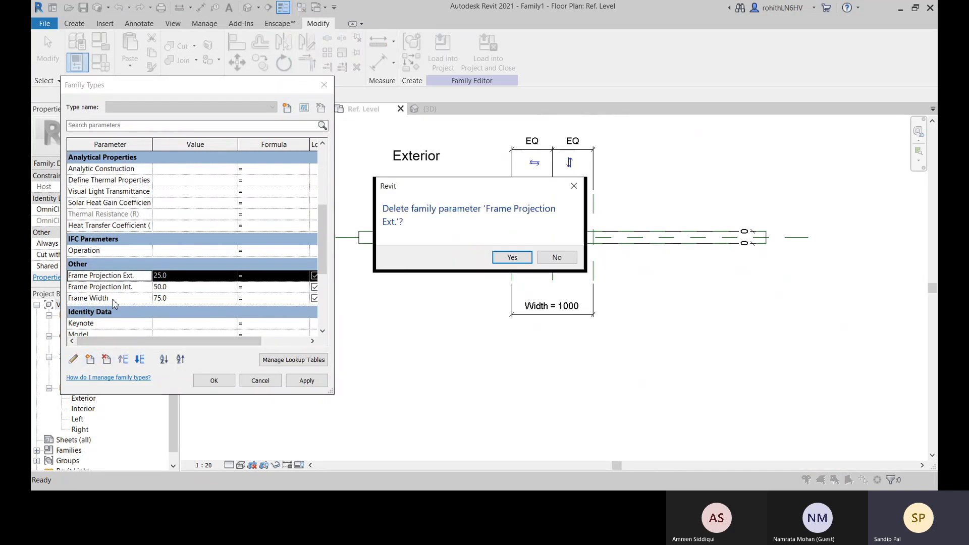
{"action": "left_click", "coordinate": [500, 259]}
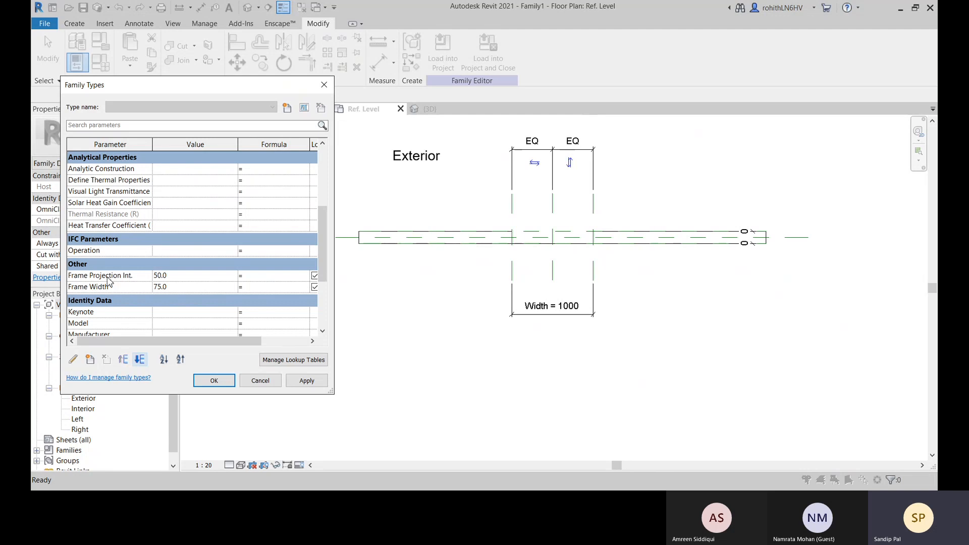
Delete the Frame Width and Frame Projection Int. parameters from the family types
{"action": "left_click", "coordinate": [108, 286]}
{"action": "left_click", "coordinate": [106, 359]}
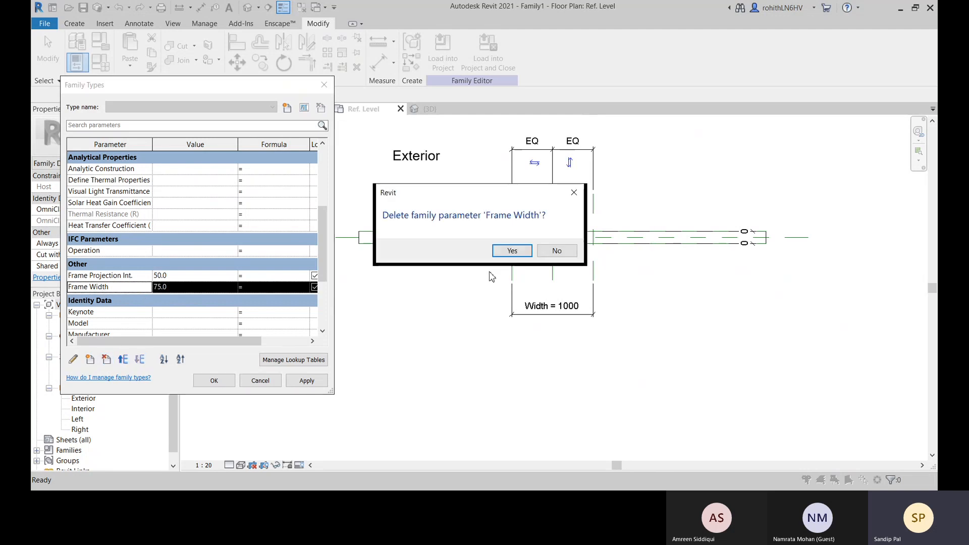
{"action": "left_click", "coordinate": [510, 253]}
{"action": "left_click", "coordinate": [107, 277]}
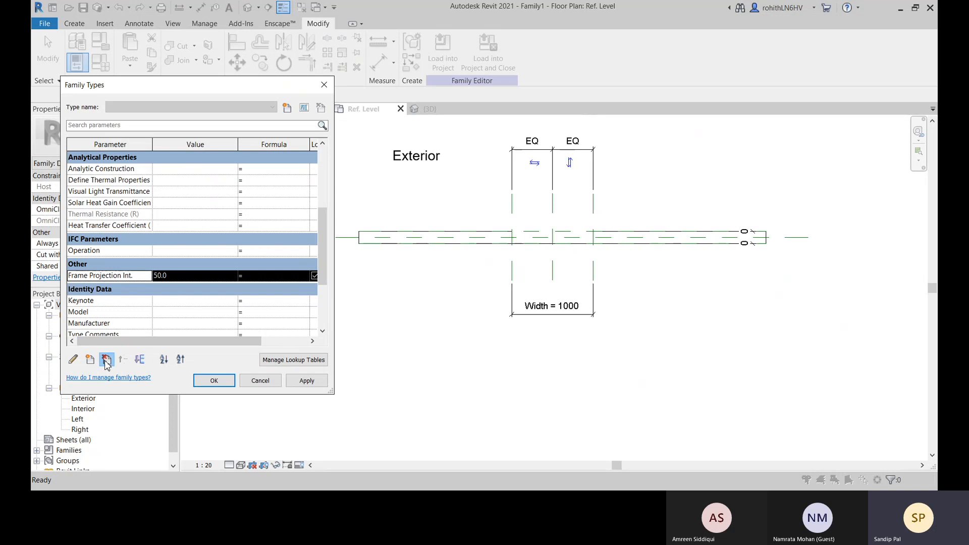
{"action": "left_click", "coordinate": [106, 359]}
{"action": "left_click", "coordinate": [511, 251]}
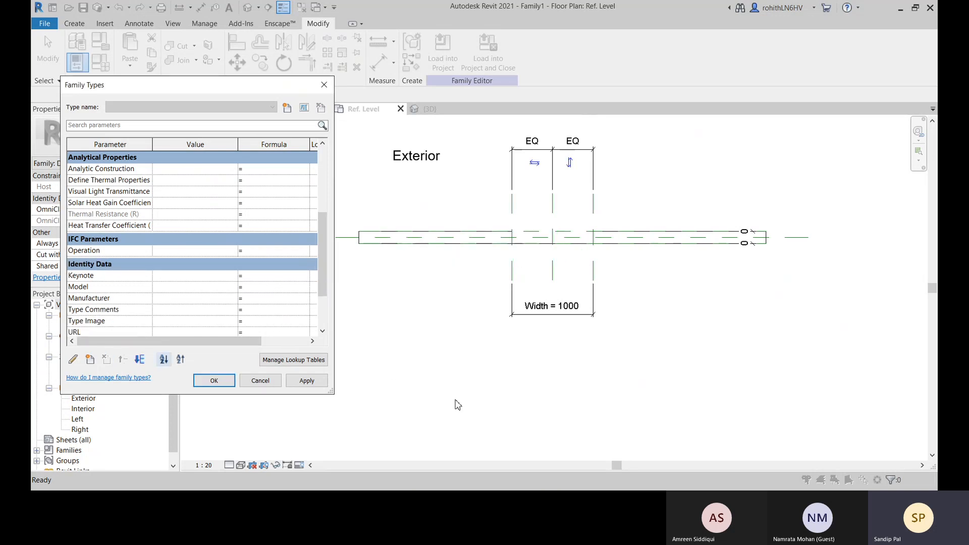
Go through the family's dimension parameters and unlock the Height parameter
{"action": "scroll", "coordinate": [107, 282], "scroll_direction": "up", "scroll_amount": 4}
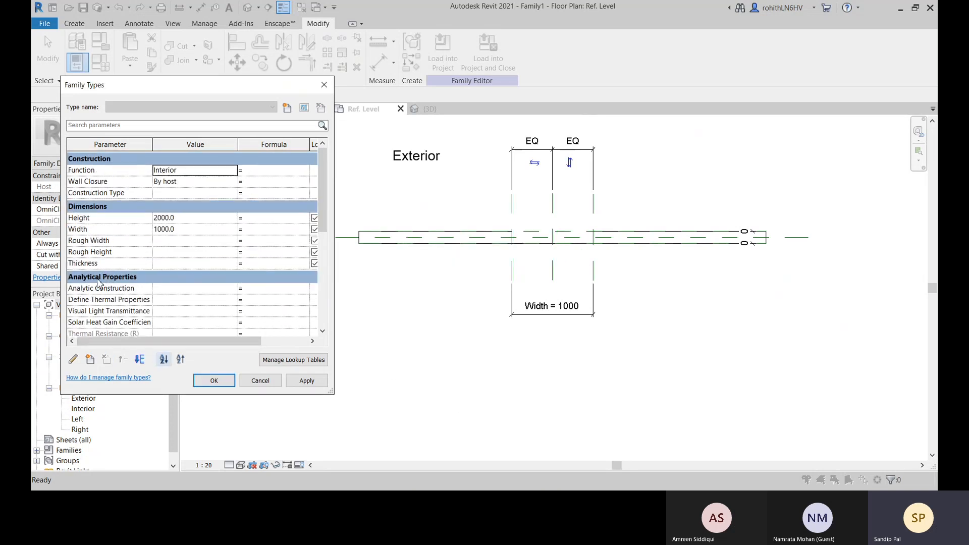
{"action": "left_click", "coordinate": [92, 221]}
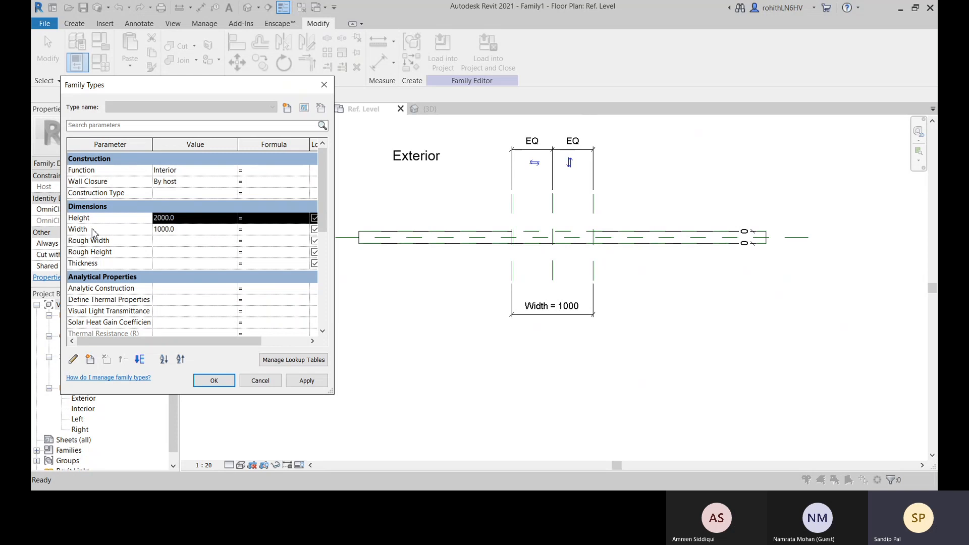
{"action": "left_click", "coordinate": [94, 230]}
{"action": "left_click", "coordinate": [104, 241]}
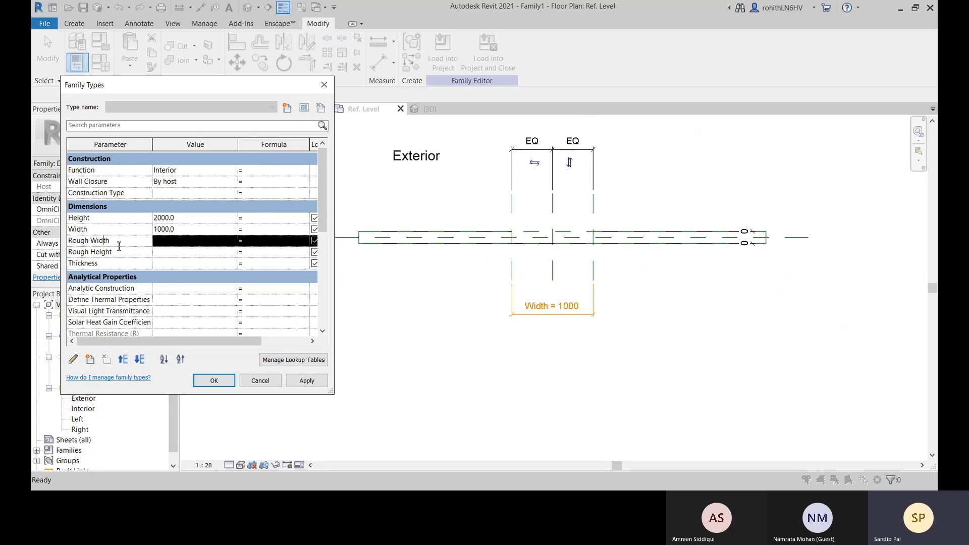
{"action": "left_click", "coordinate": [89, 253]}
{"action": "left_click", "coordinate": [95, 264]}
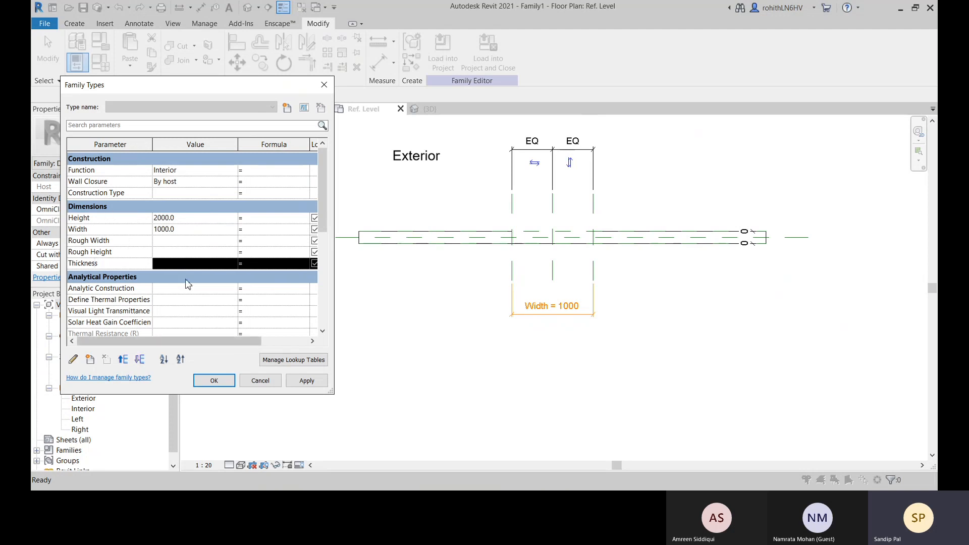
{"action": "left_click", "coordinate": [315, 217]}
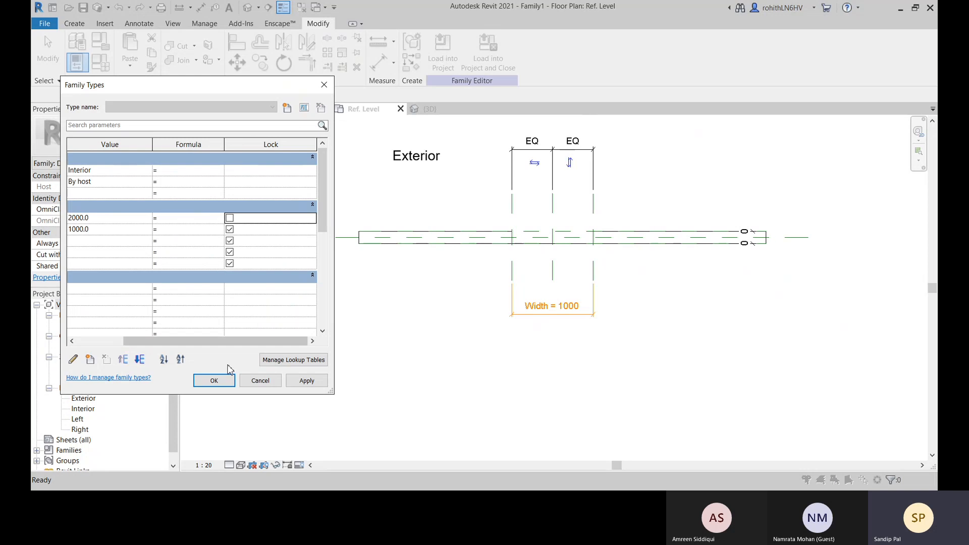
{"action": "left_click_drag", "start_coordinate": [205, 345], "coordinate": [151, 345]}
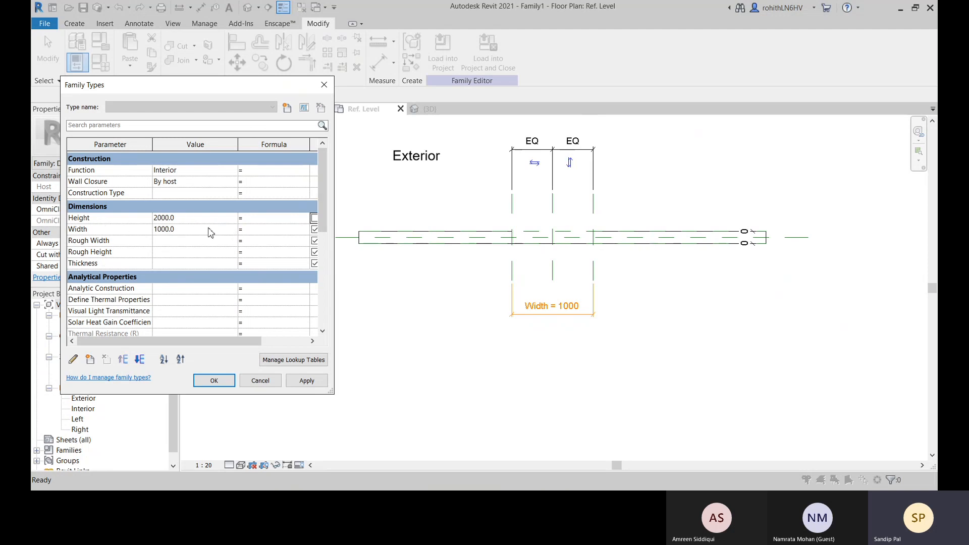
Review the Wall Closure, Height, Width, Rough Width and Thickness parameters, and close the family types without applying changes
{"action": "left_click", "coordinate": [86, 183]}
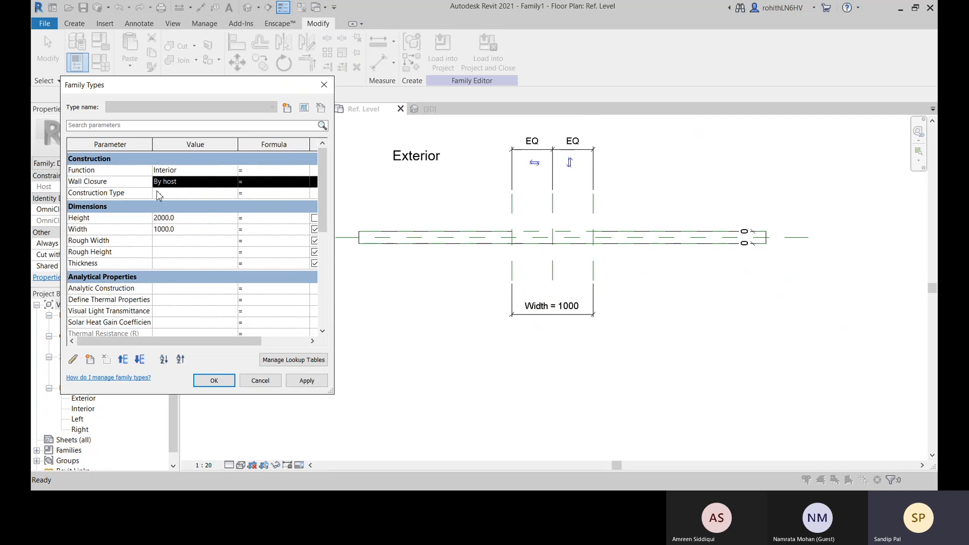
{"action": "left_click", "coordinate": [110, 242]}
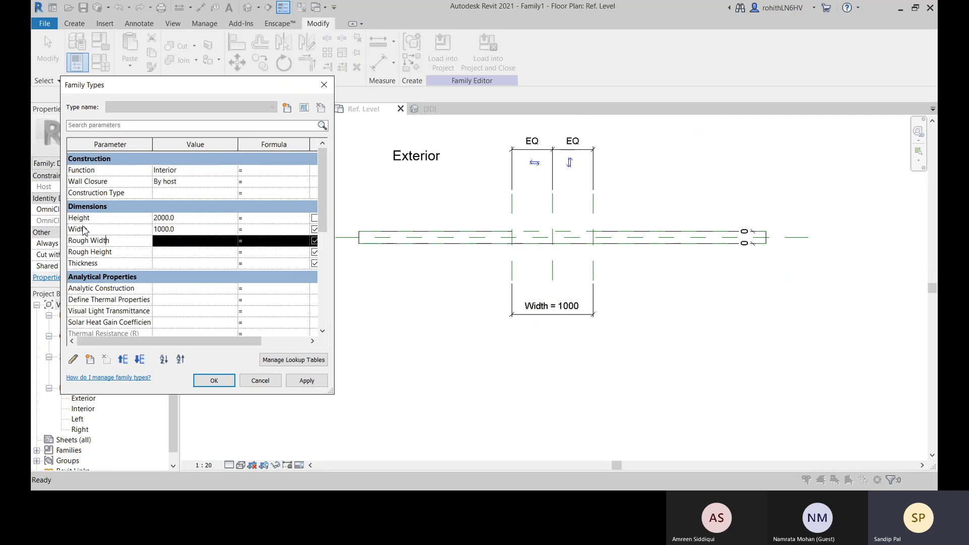
{"action": "left_click", "coordinate": [84, 230]}
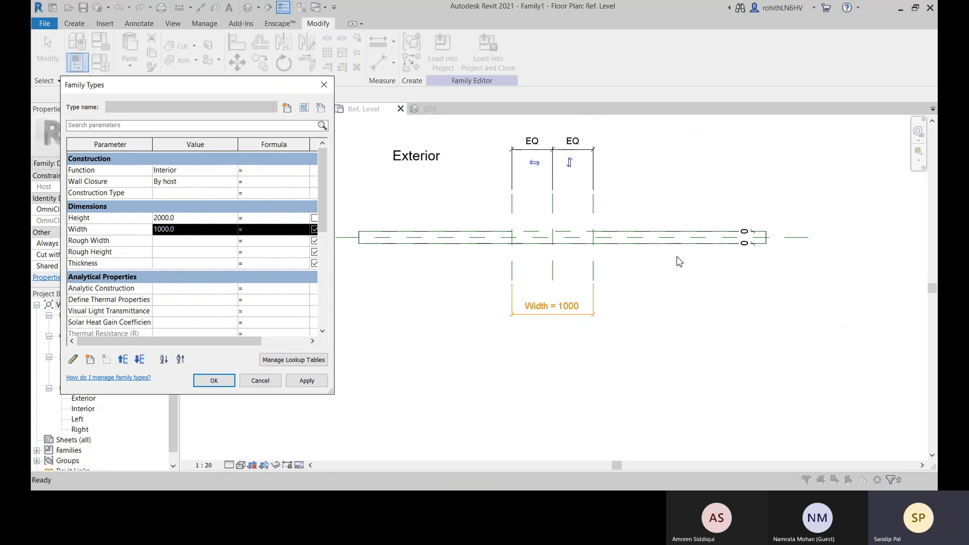
{"action": "left_click", "coordinate": [85, 221]}
{"action": "left_click", "coordinate": [89, 241]}
{"action": "left_click", "coordinate": [92, 264]}
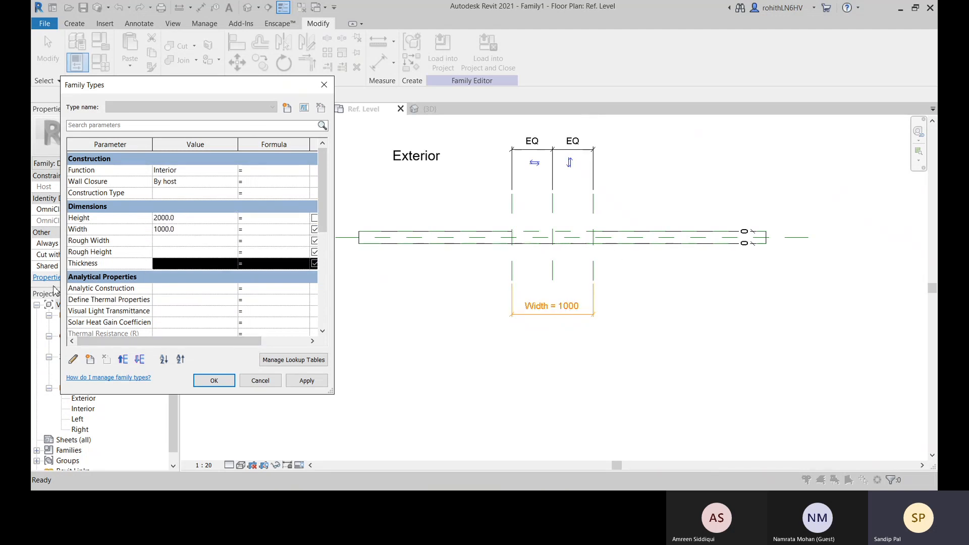
{"action": "left_click", "coordinate": [259, 380]}
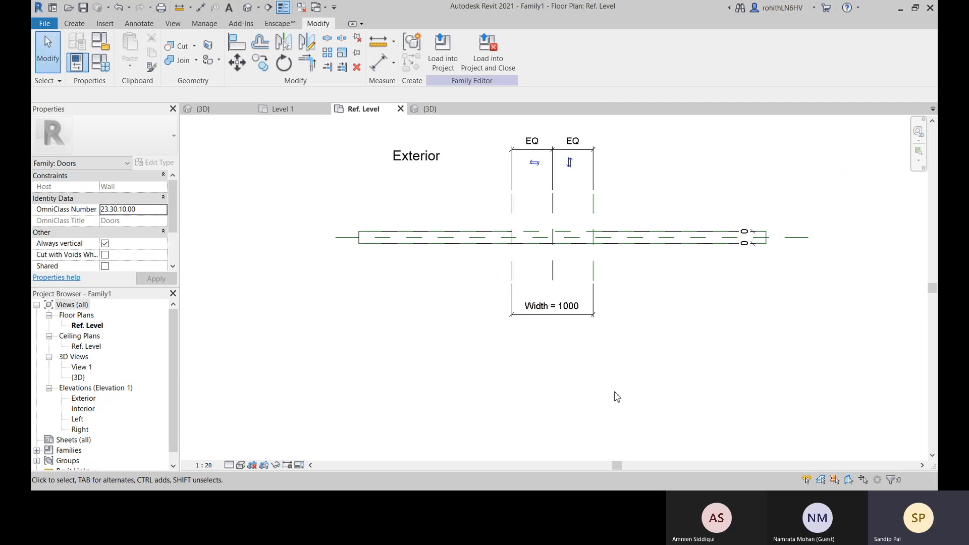
Open the family's 3D view and delete the opening cut from the host wall
{"action": "middle_click_drag", "start_coordinate": [609, 374], "coordinate": [595, 387]}
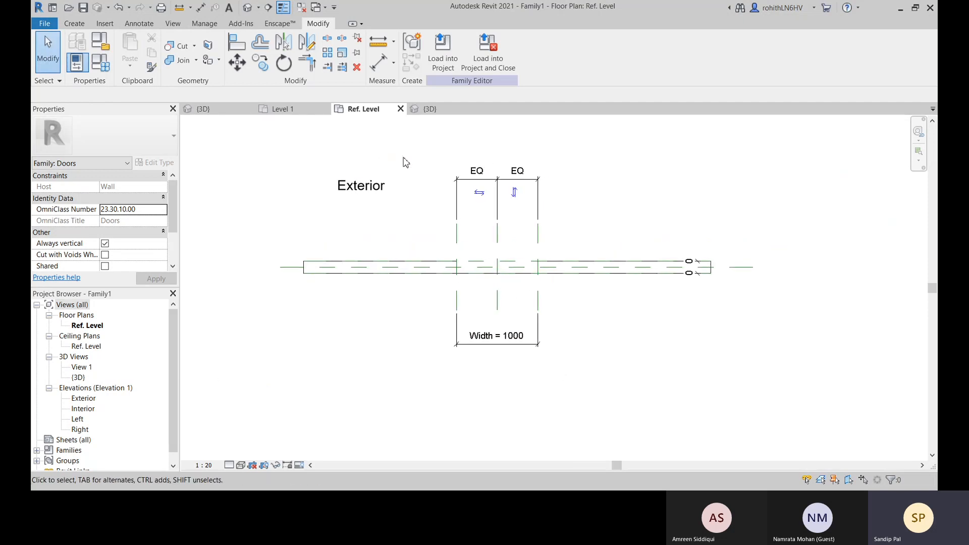
{"action": "left_click", "coordinate": [430, 109]}
{"action": "scroll", "coordinate": [625, 350], "scroll_direction": "down", "scroll_amount": 3}
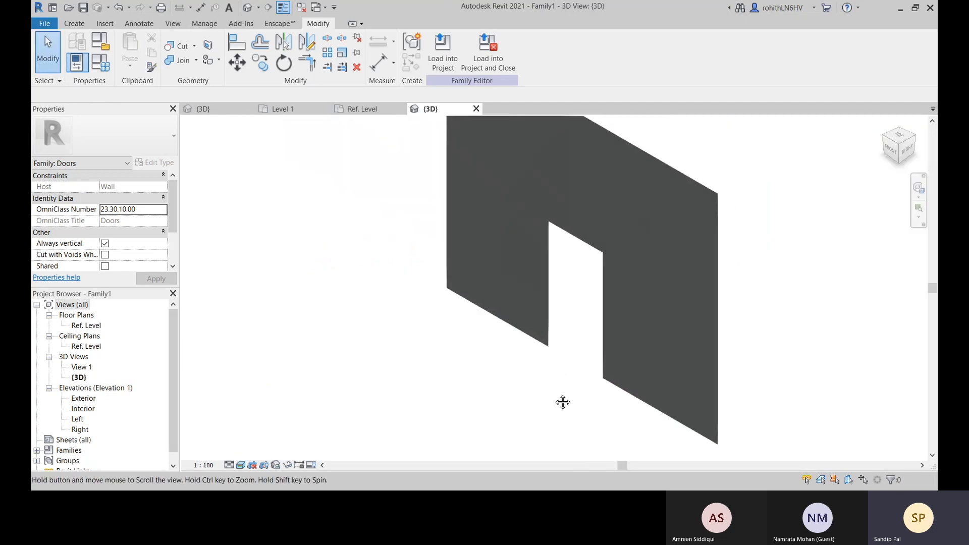
{"action": "left_click", "coordinate": [573, 244]}
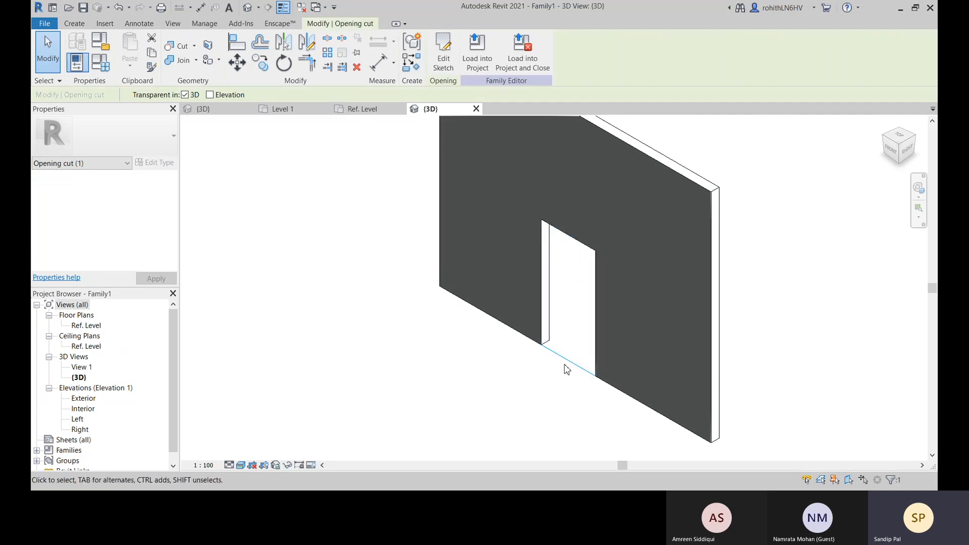
{"action": "left_click", "coordinate": [541, 428]}
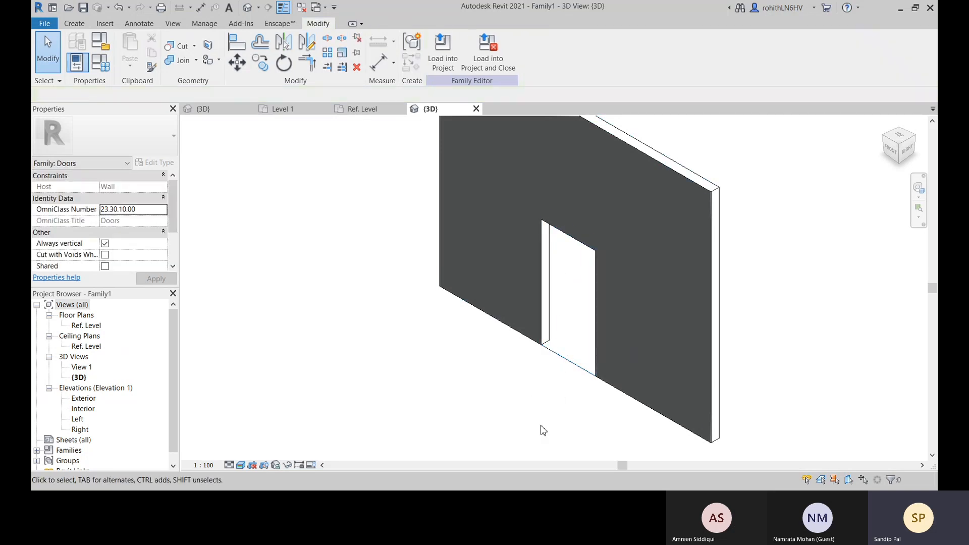
{"action": "left_click", "coordinate": [570, 366]}
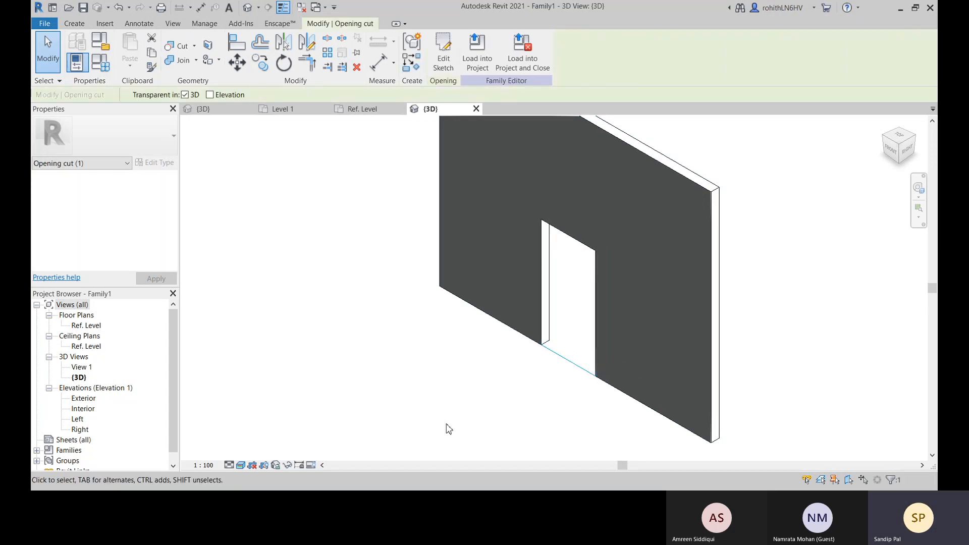
{"action": "key", "text": "Delete"}
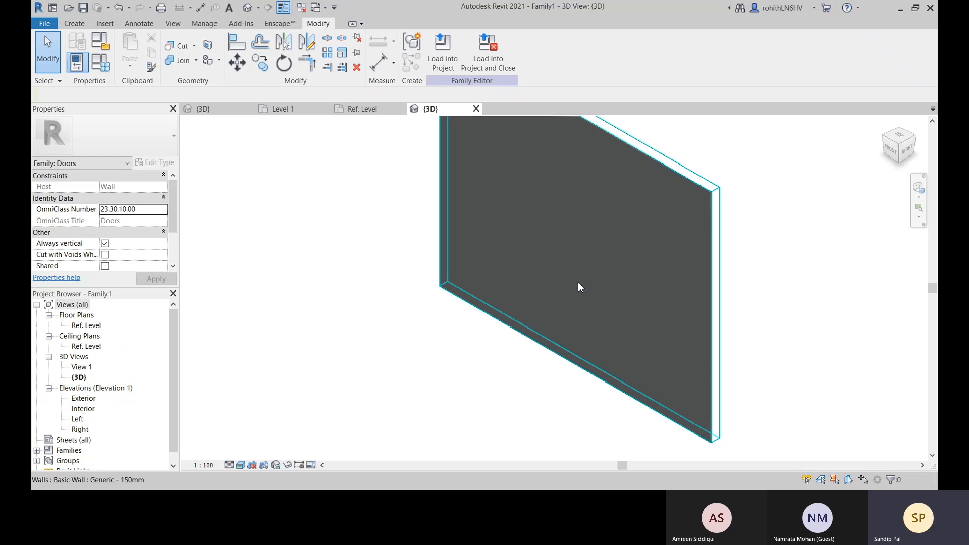
Open the Exterior elevation and delete the horizontal reference plane marking the top of the door
{"action": "middle_click_drag", "start_coordinate": [705, 349], "coordinate": [672, 345], "text": "shift"}
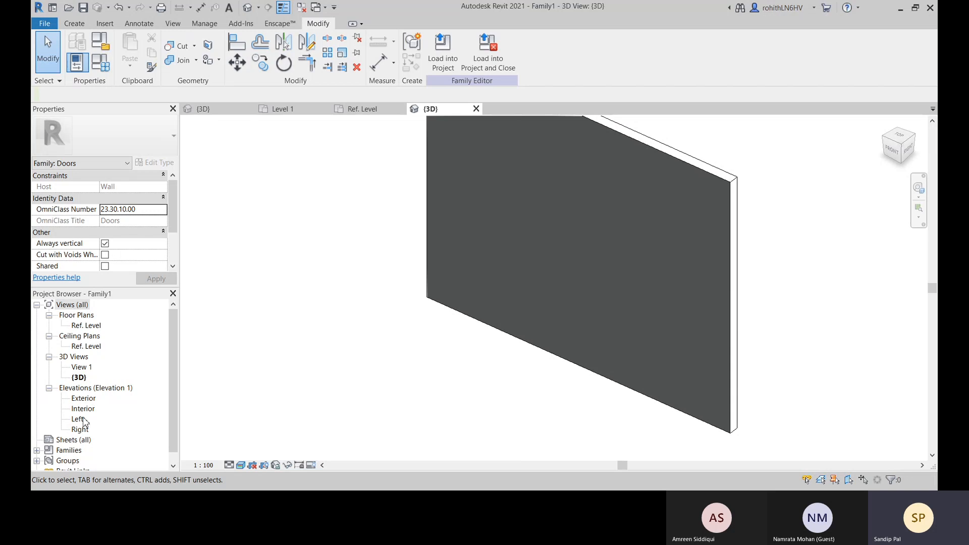
{"action": "double_click", "coordinate": [83, 400]}
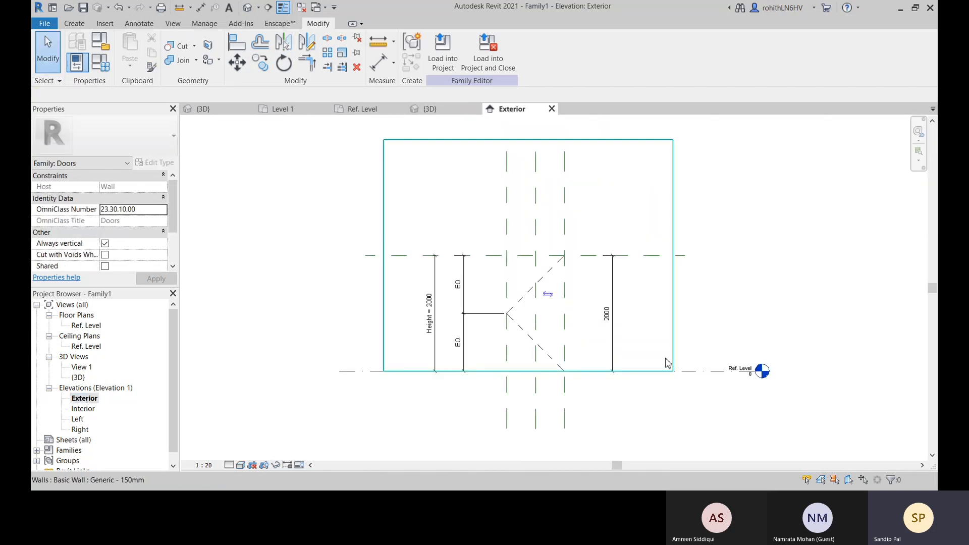
{"action": "scroll", "coordinate": [612, 388], "scroll_direction": "down", "scroll_amount": 2}
{"action": "middle_click_drag", "start_coordinate": [624, 401], "coordinate": [554, 404]}
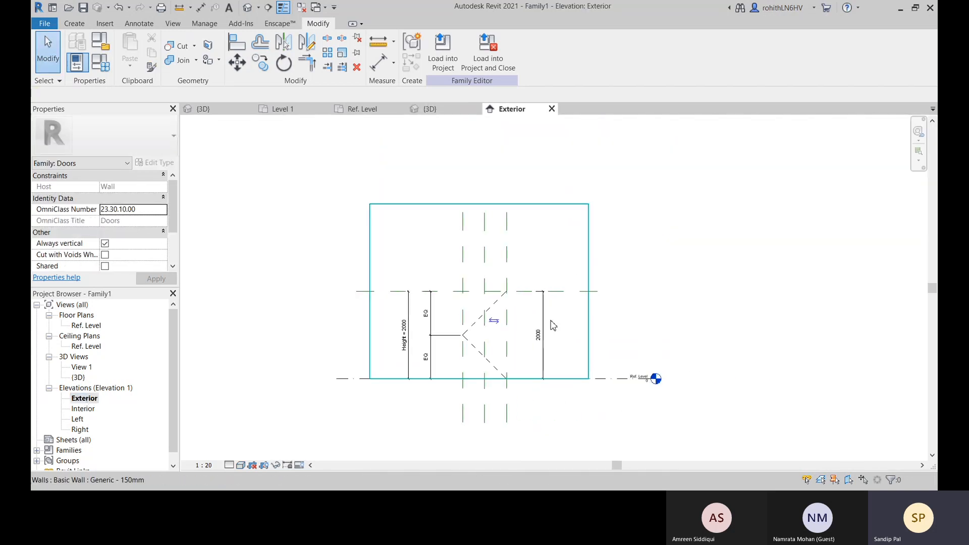
{"action": "left_click", "coordinate": [507, 263]}
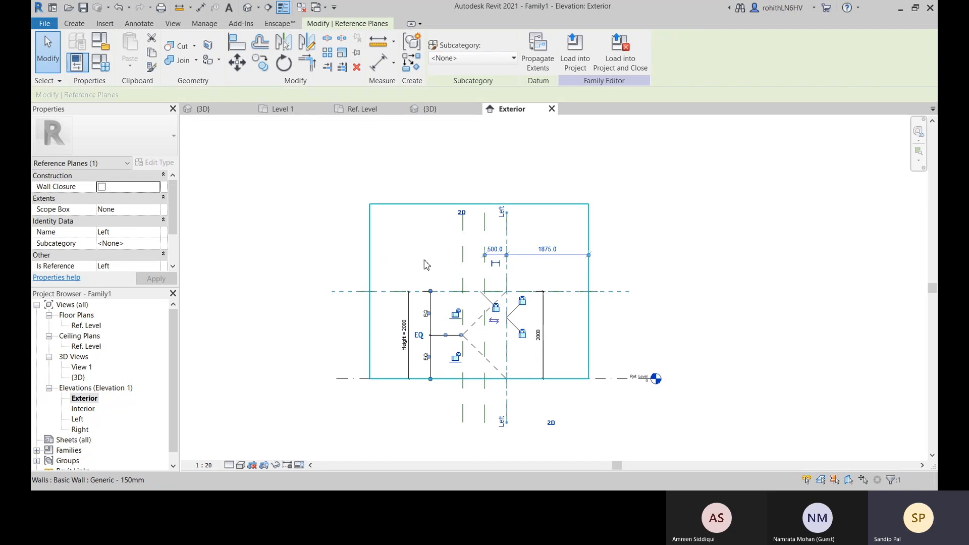
{"action": "scroll", "coordinate": [486, 271], "scroll_direction": "up", "scroll_amount": 2}
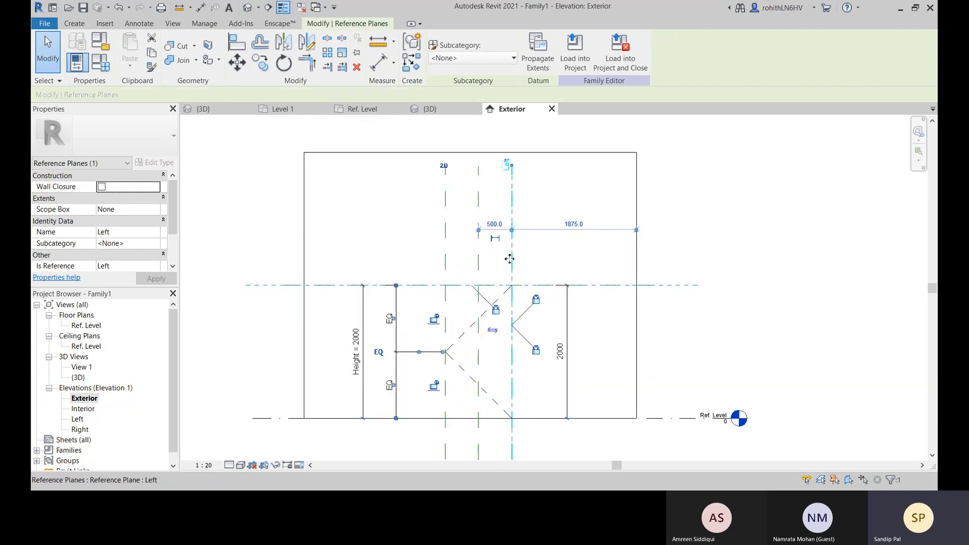
{"action": "left_click", "coordinate": [542, 250]}
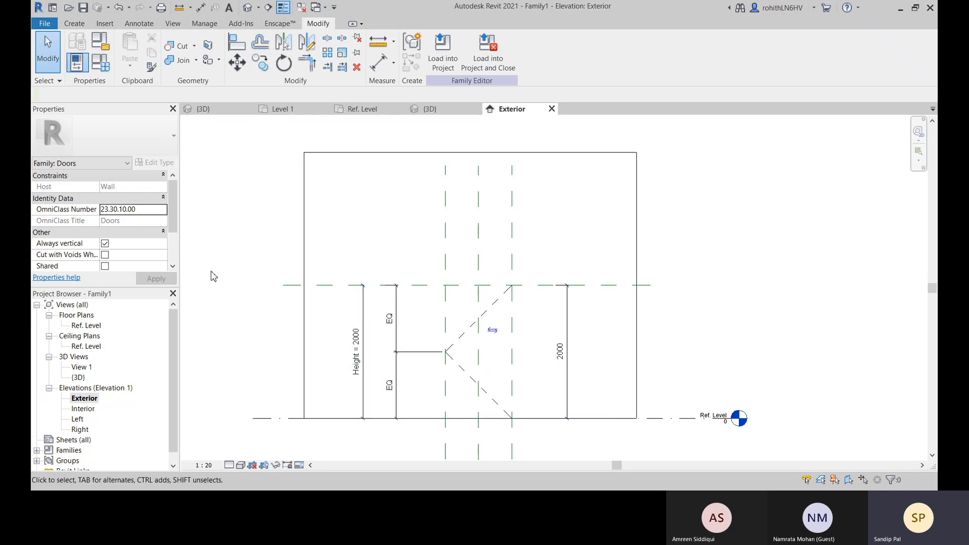
{"action": "left_click", "coordinate": [287, 285]}
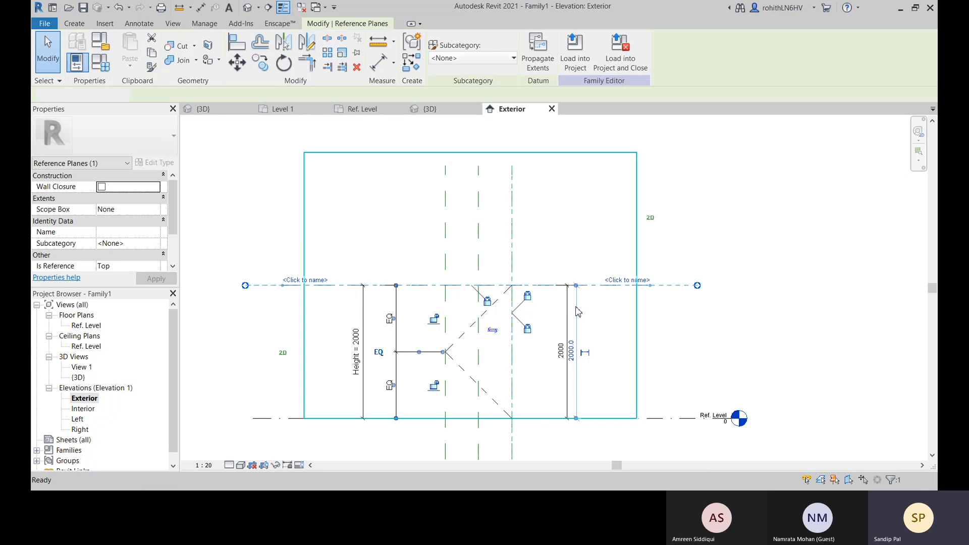
{"action": "key", "text": "Escape"}
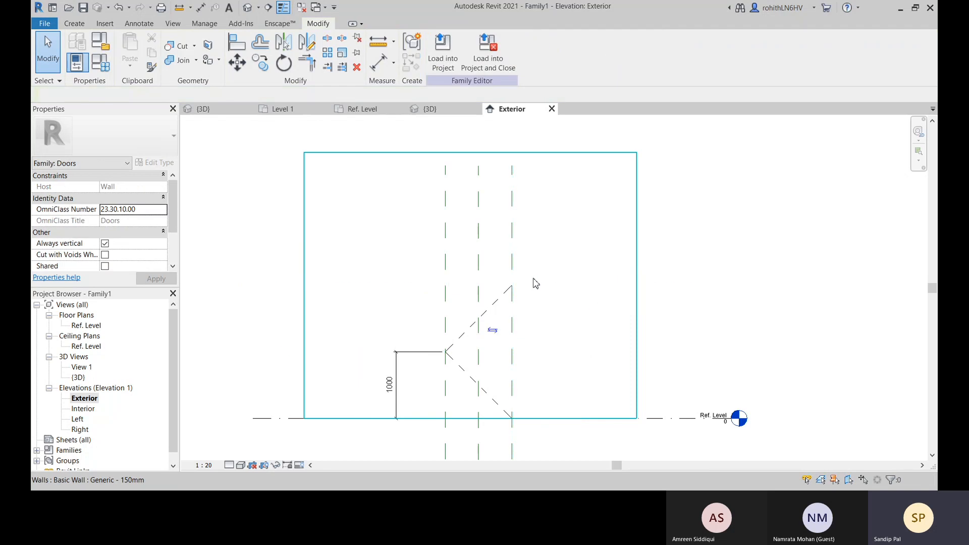
Delete the Left and Right reference planes on either side of the center plane, keeping the center plane pinned
{"action": "left_click", "coordinate": [511, 264]}
{"action": "key", "text": "Delete"}
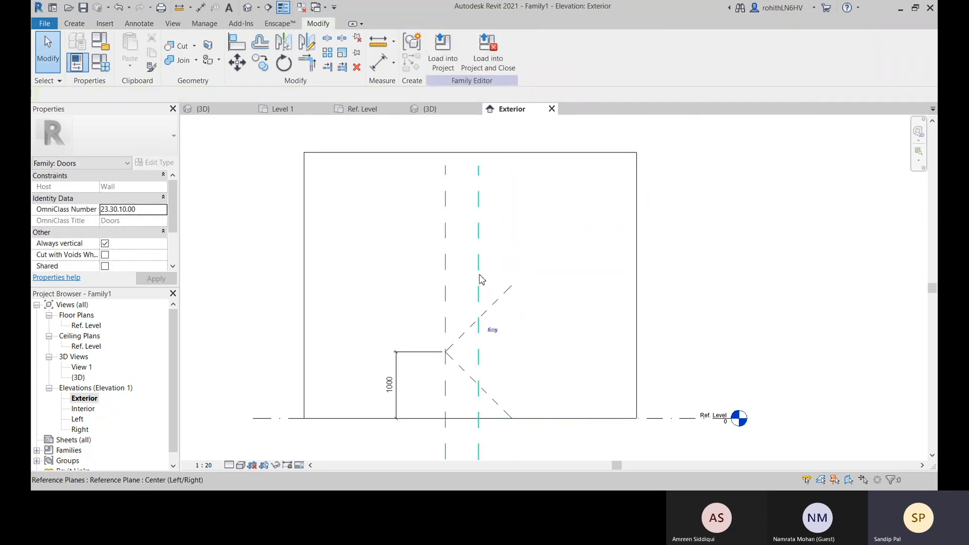
{"action": "left_click", "coordinate": [481, 279]}
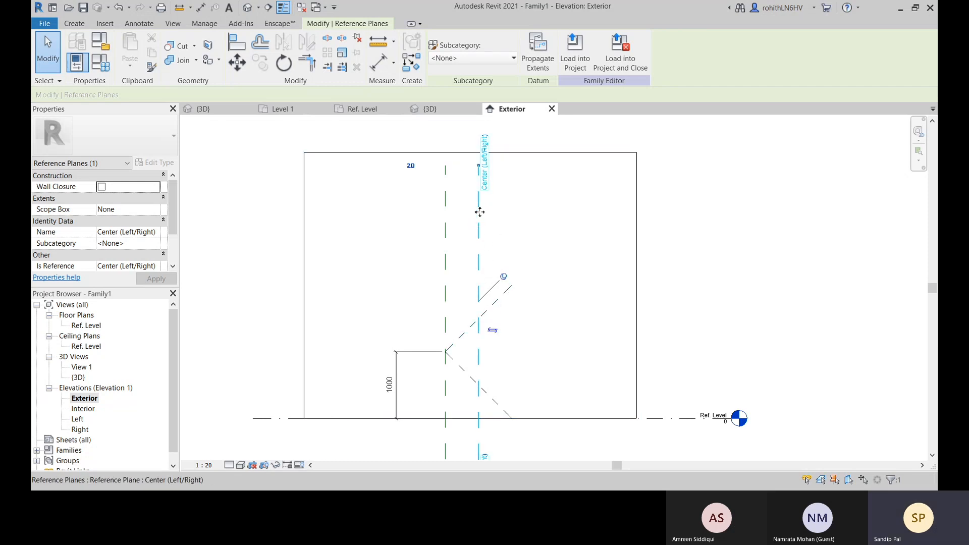
{"action": "left_click", "coordinate": [505, 280]}
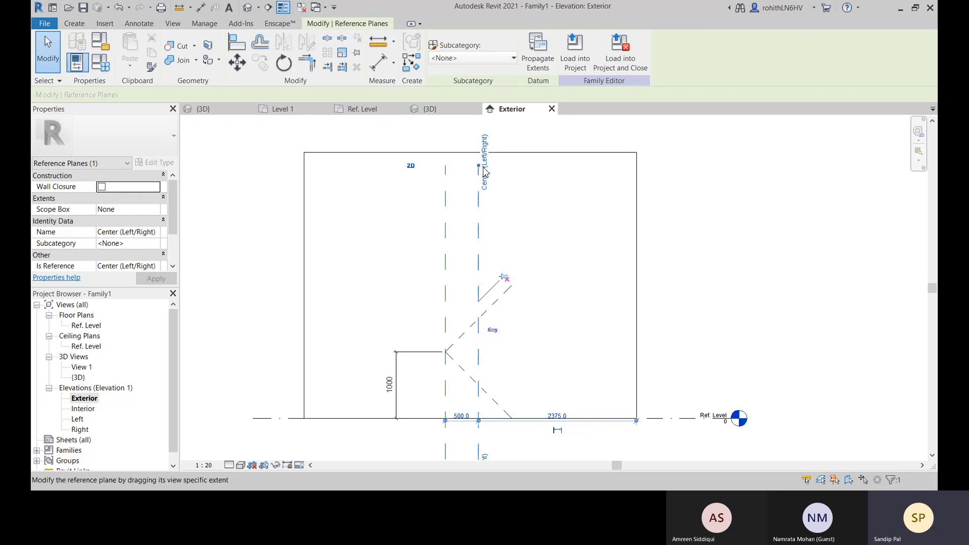
{"action": "left_click", "coordinate": [504, 278]}
{"action": "left_click", "coordinate": [450, 263]}
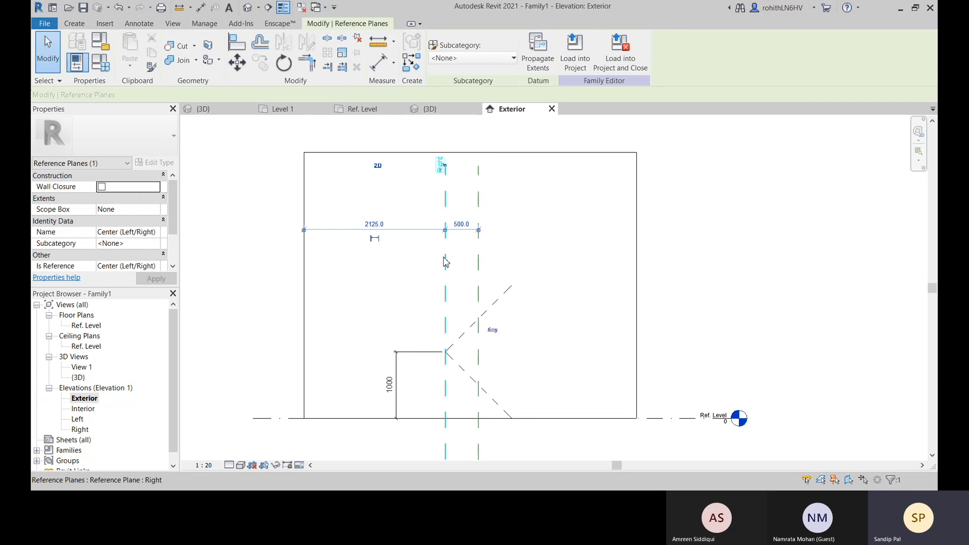
{"action": "key", "text": "Escape"}
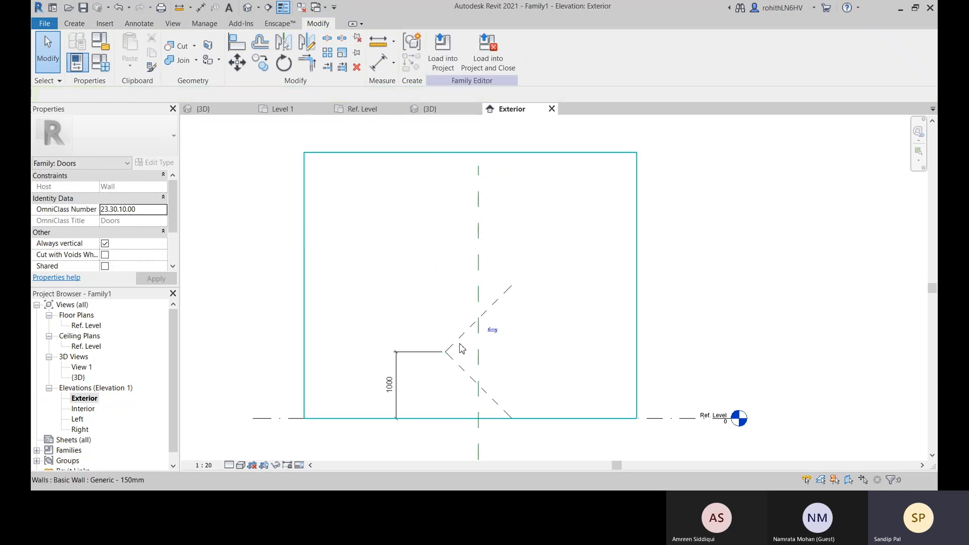
Delete the remaining 1000 vertical dimension attached to the door swing lines in the Exterior elevation
{"action": "scroll", "coordinate": [570, 403], "scroll_direction": "down", "scroll_amount": 2}
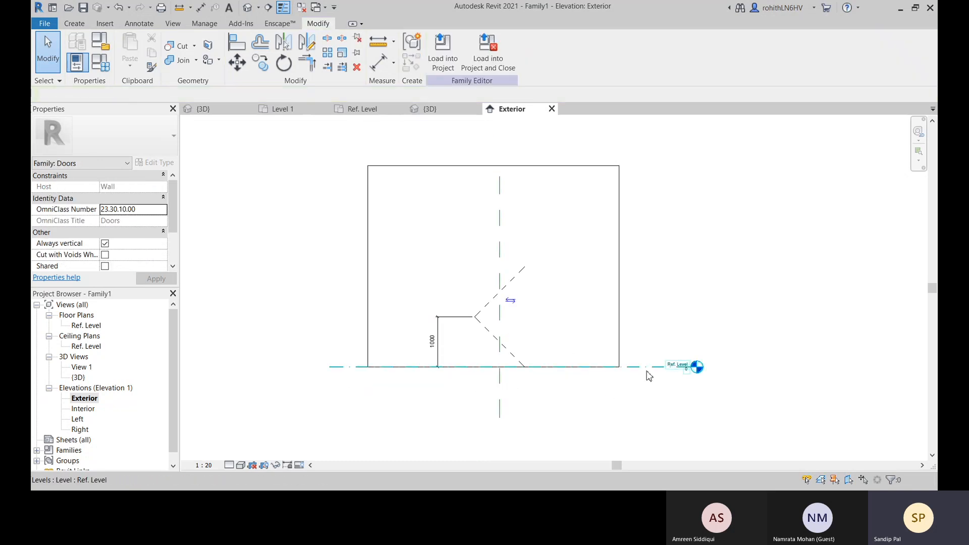
{"action": "left_click", "coordinate": [648, 368]}
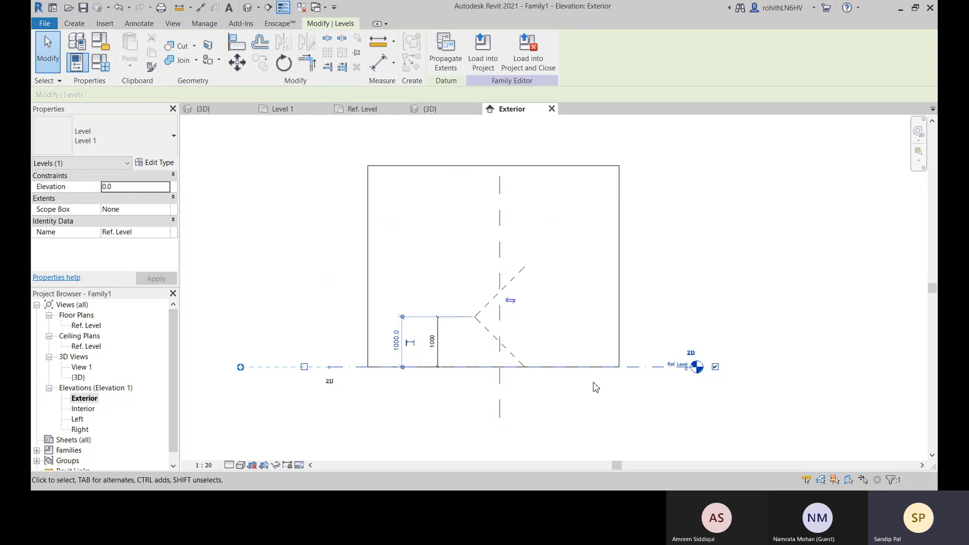
{"action": "left_click", "coordinate": [430, 421]}
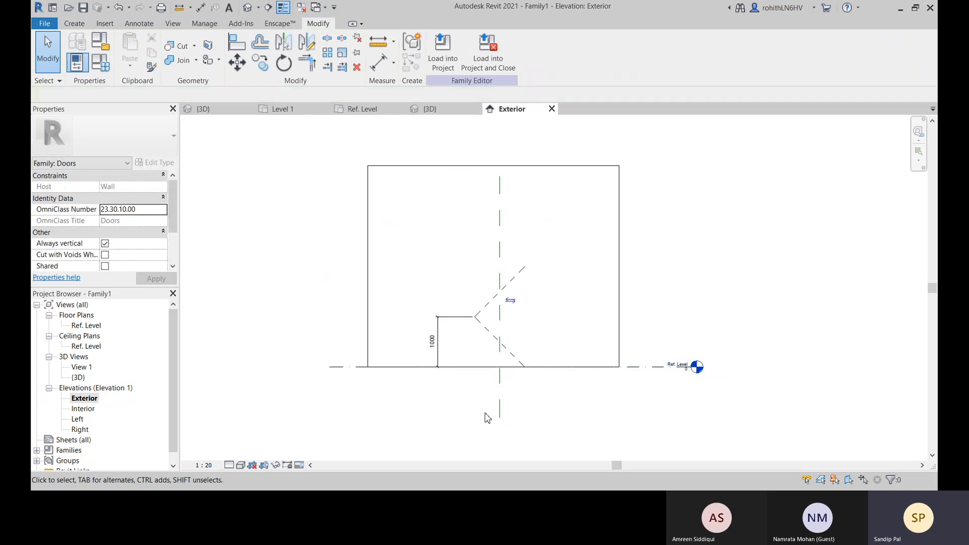
{"action": "scroll", "coordinate": [456, 333], "scroll_direction": "up", "scroll_amount": 2}
{"action": "left_click", "coordinate": [437, 325]}
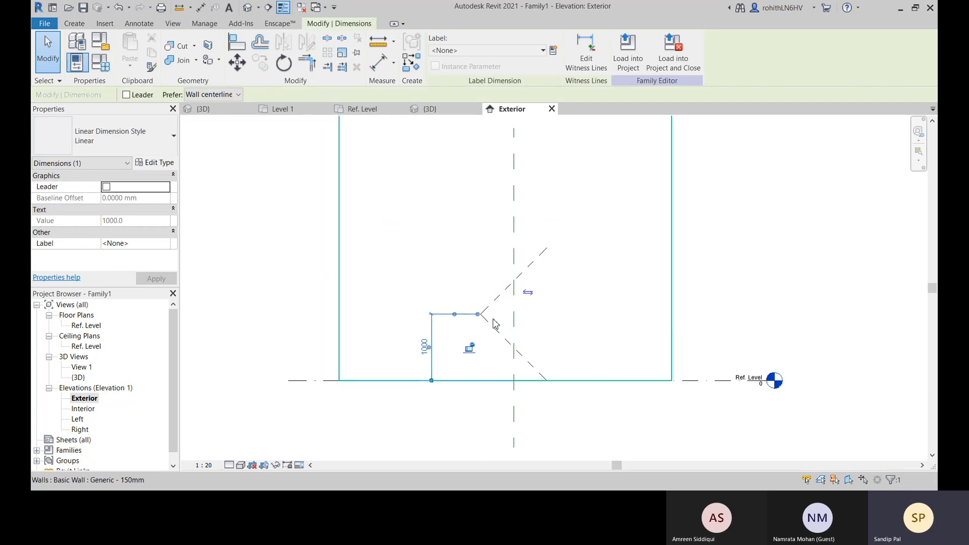
{"action": "left_click", "coordinate": [434, 368]}
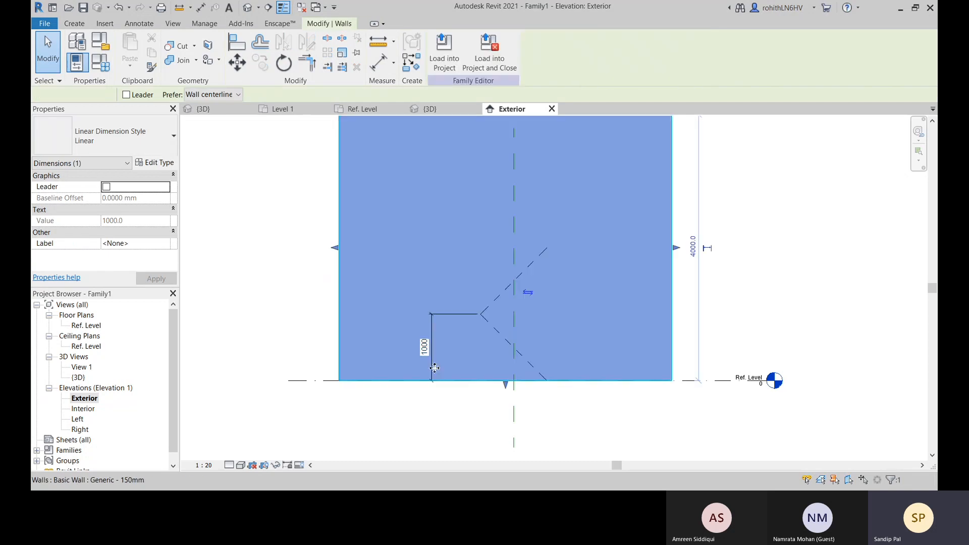
{"action": "left_click", "coordinate": [443, 417]}
{"action": "left_click", "coordinate": [433, 369]}
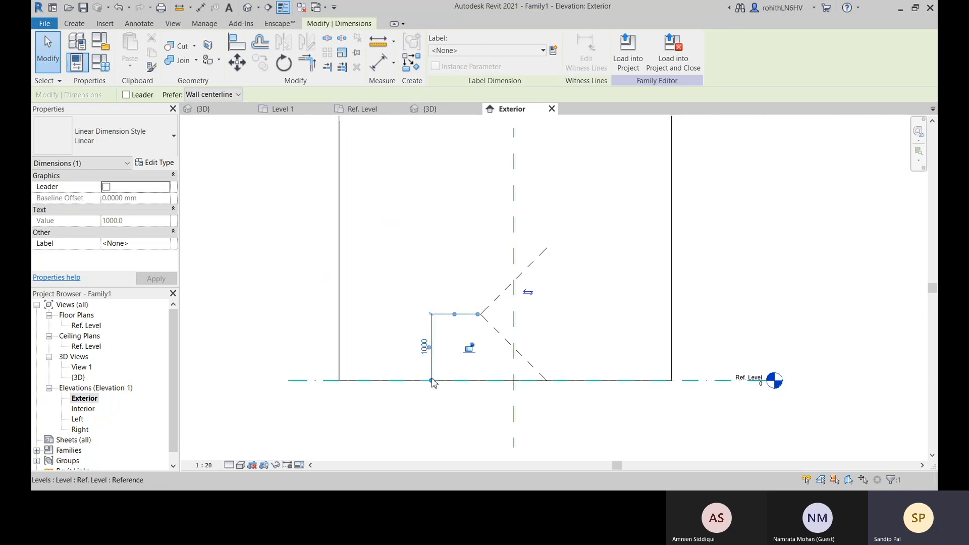
{"action": "left_click_drag", "start_coordinate": [453, 357], "coordinate": [548, 251]}
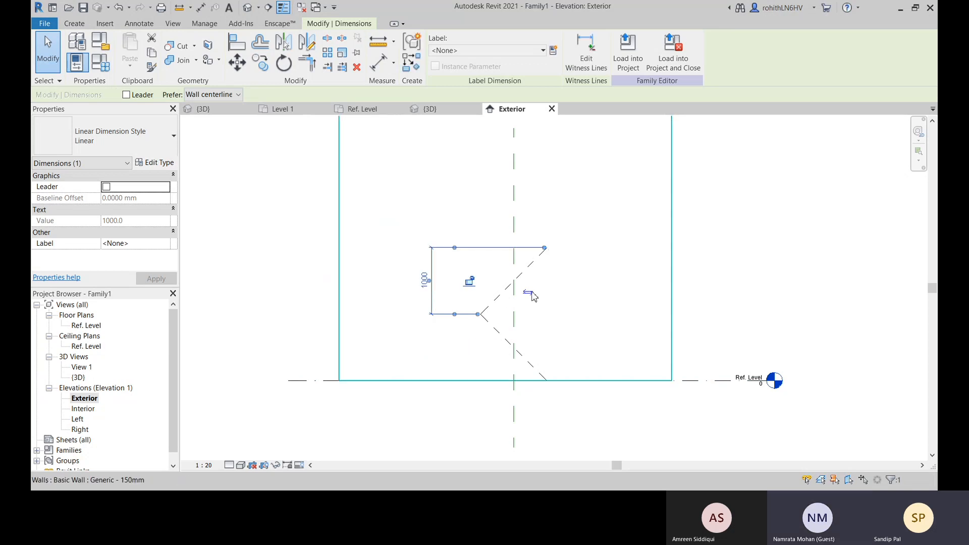
{"action": "key", "text": "Delete"}
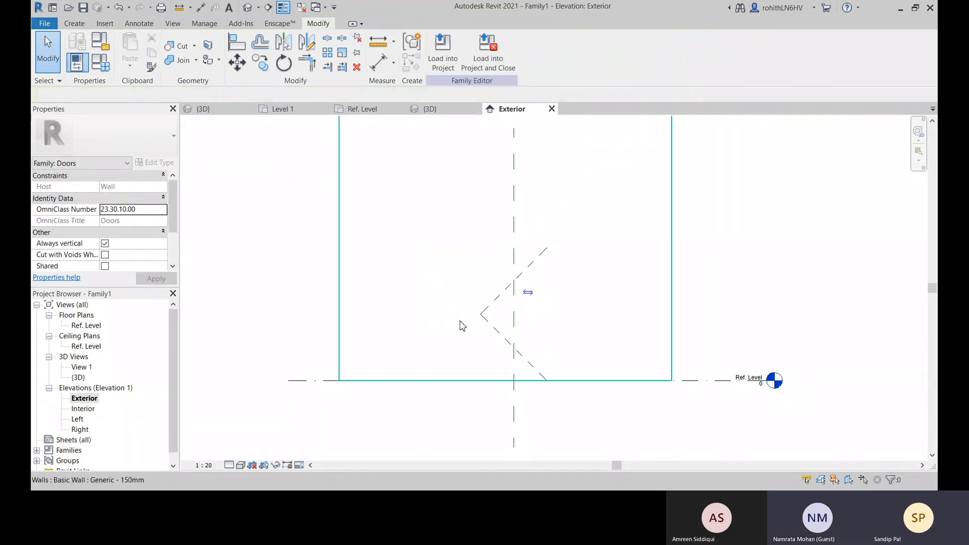
Delete the lower and upper dashed elevation swing lines of the door
{"action": "left_click", "coordinate": [487, 325]}
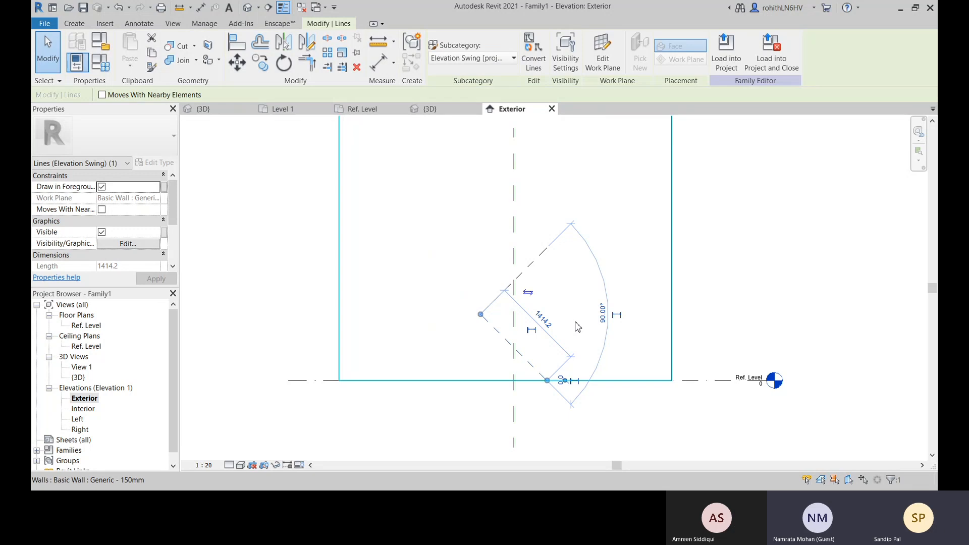
{"action": "key", "text": "Delete"}
{"action": "left_click", "coordinate": [496, 299]}
{"action": "key", "text": "Delete"}
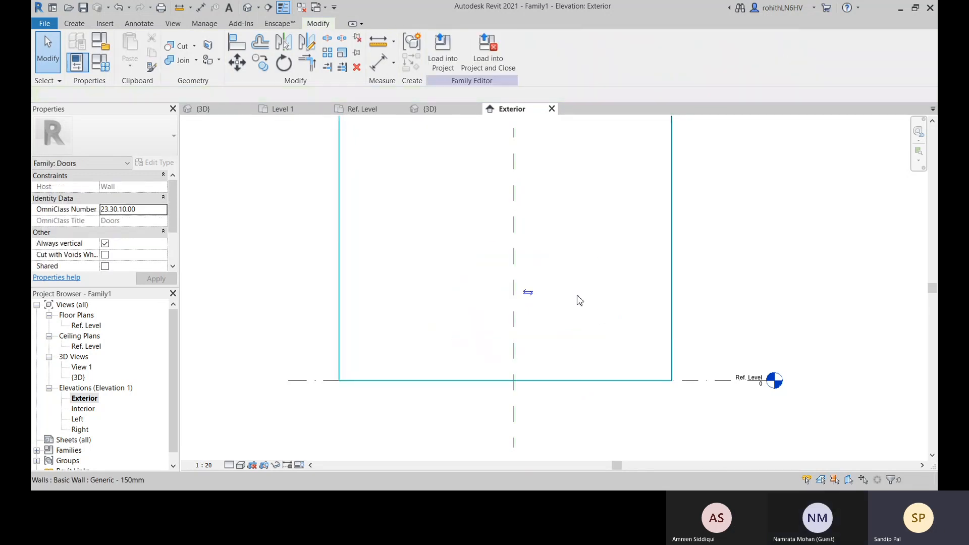
Examine the stripped door family in the 3D view, the Ref. Level plan and the Exterior elevation
{"action": "scroll", "coordinate": [573, 334], "scroll_direction": "down", "scroll_amount": 2}
{"action": "left_click", "coordinate": [538, 303]}
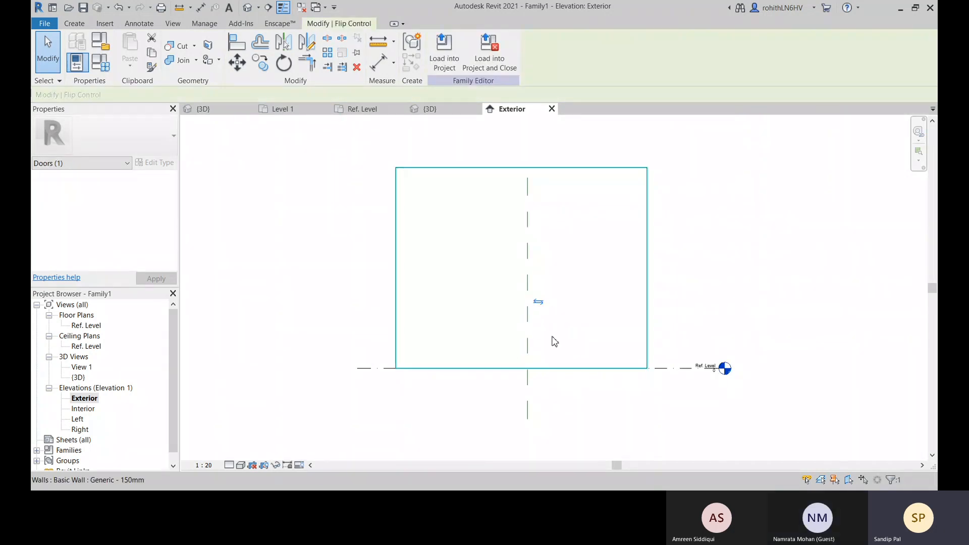
{"action": "scroll", "coordinate": [570, 353], "scroll_direction": "down", "scroll_amount": 2}
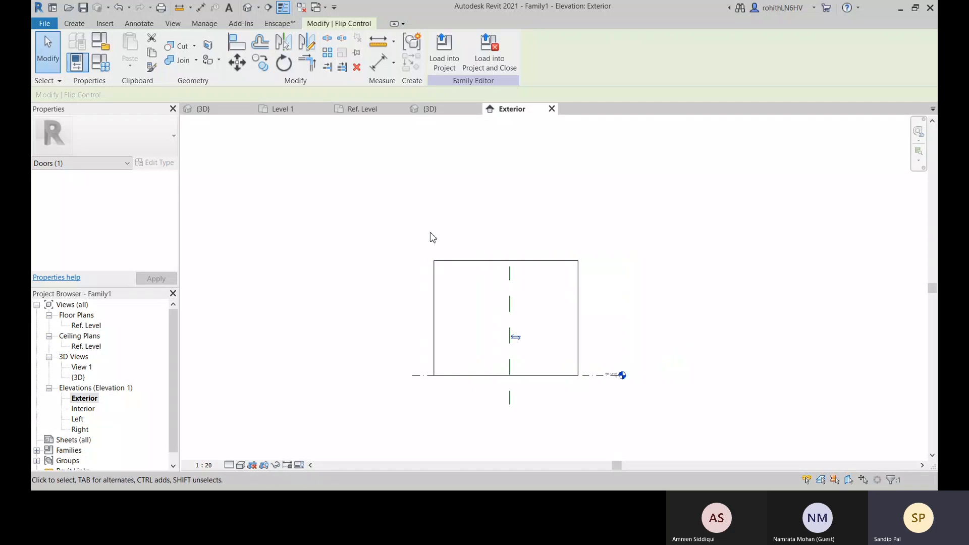
{"action": "left_click", "coordinate": [433, 109]}
{"action": "scroll", "coordinate": [571, 328], "scroll_direction": "down", "scroll_amount": 5}
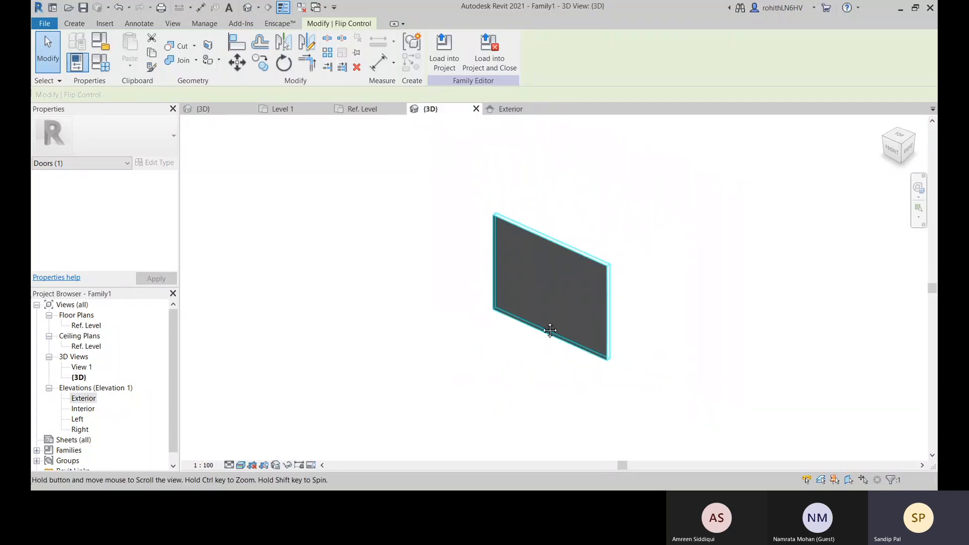
{"action": "left_click", "coordinate": [366, 110]}
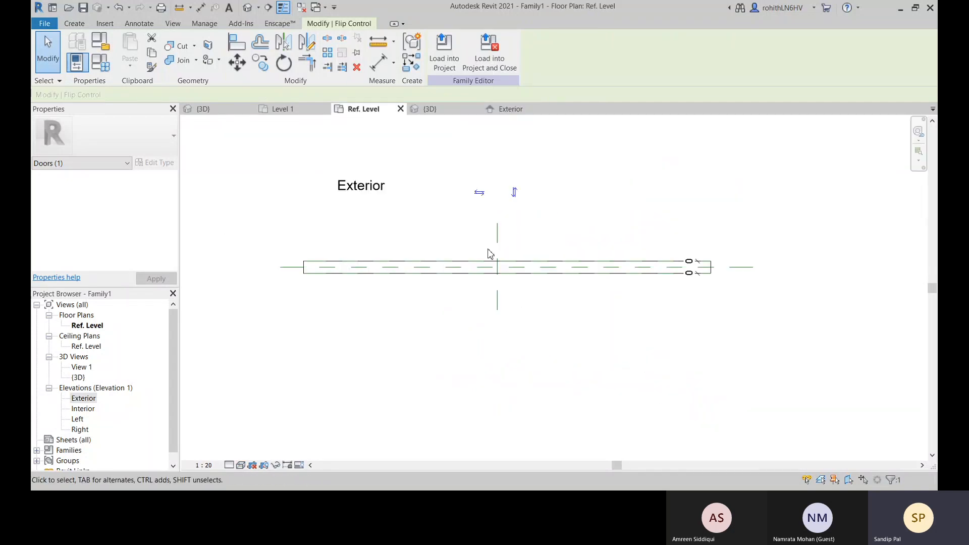
{"action": "mouse_move", "coordinate": [518, 263]}
{"action": "middle_mouse_down"}
{"action": "mouse_move", "coordinate": [521, 274]}
{"action": "mouse_move", "coordinate": [501, 272]}
{"action": "middle_mouse_up"}
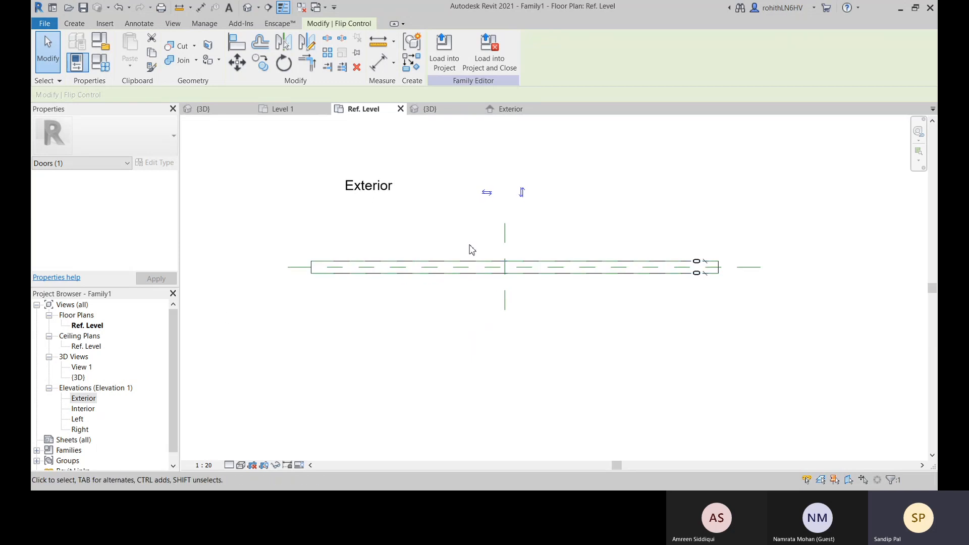
{"action": "left_click", "coordinate": [507, 110]}
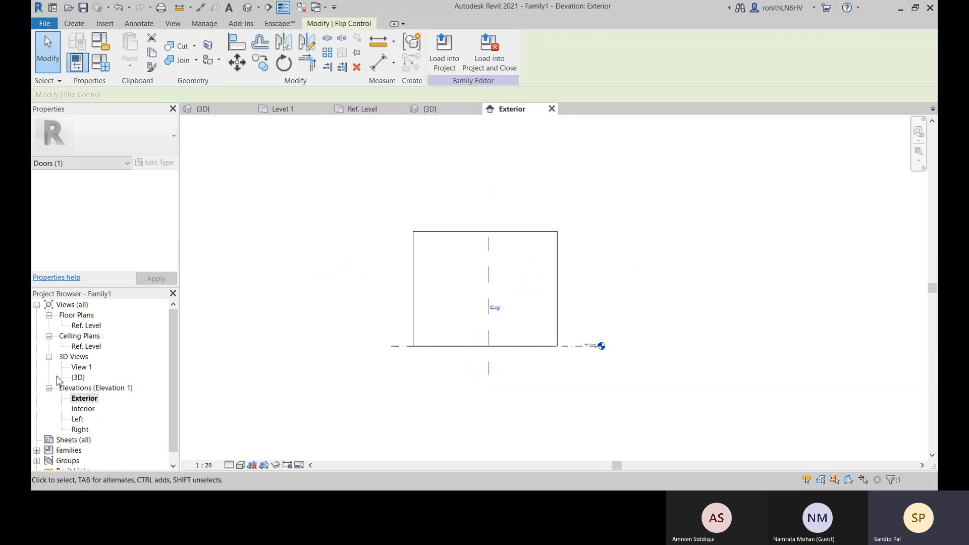
{"action": "scroll", "coordinate": [497, 311], "scroll_direction": "up", "scroll_amount": 4}
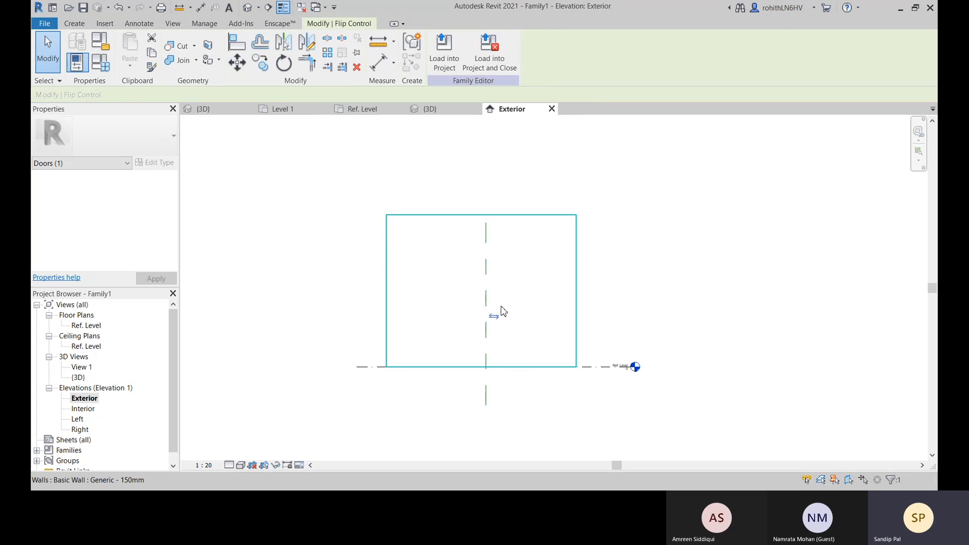
{"action": "middle_click_drag", "start_coordinate": [506, 304], "coordinate": [515, 284]}
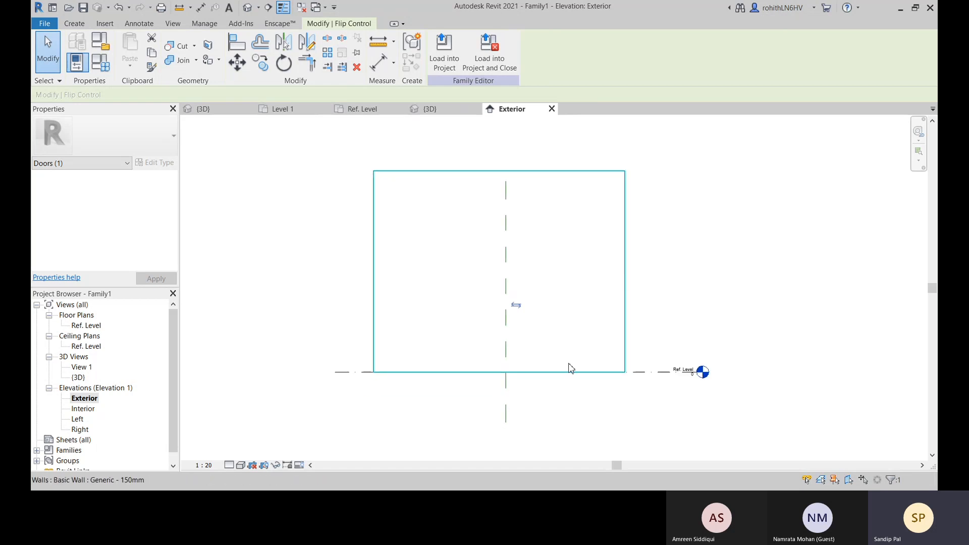
{"action": "middle_click_drag", "start_coordinate": [548, 336], "coordinate": [548, 339]}
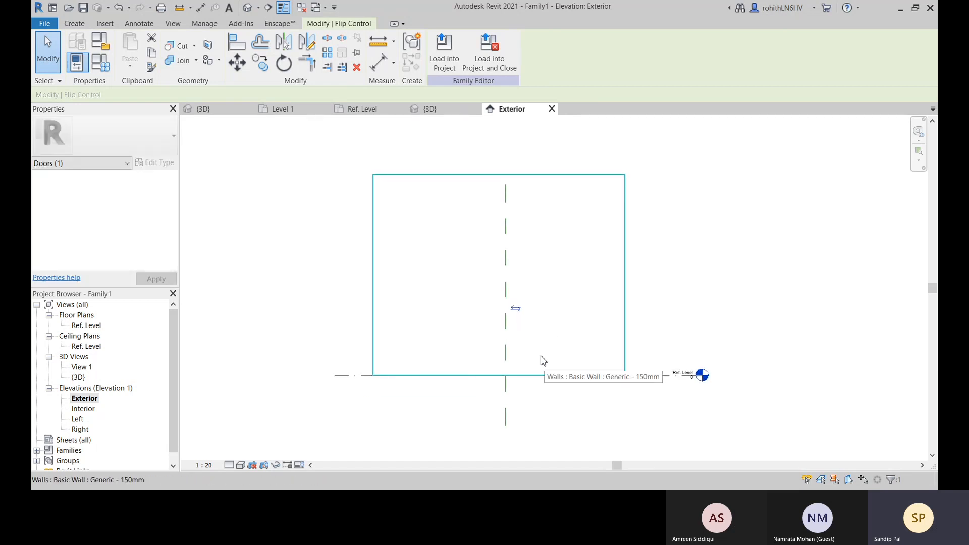
{"action": "middle_click_drag", "start_coordinate": [390, 357], "coordinate": [347, 368]}
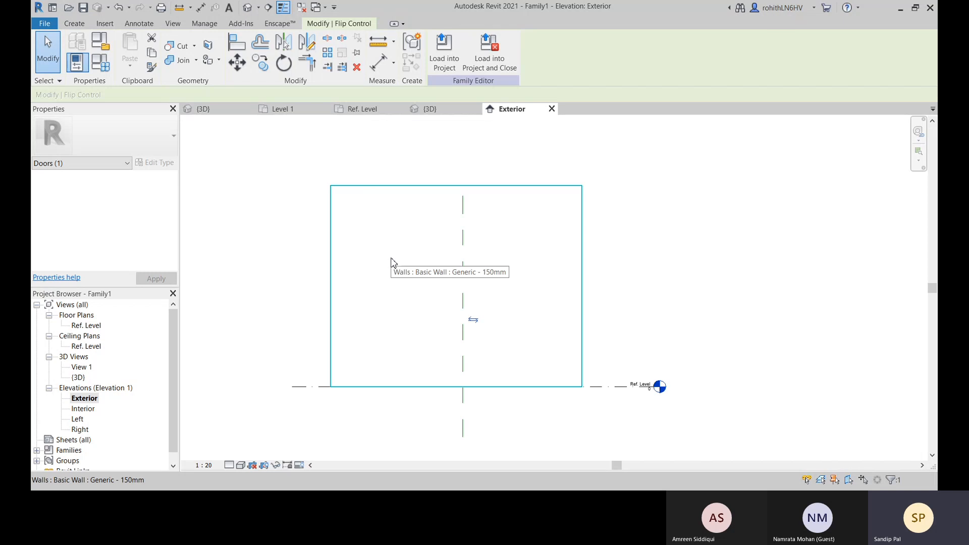
Add two vertical reference planes in the Exterior elevation, offset 750 mm to either side of the center plane
{"action": "key", "text": "r"}
{"action": "key", "text": "p"}
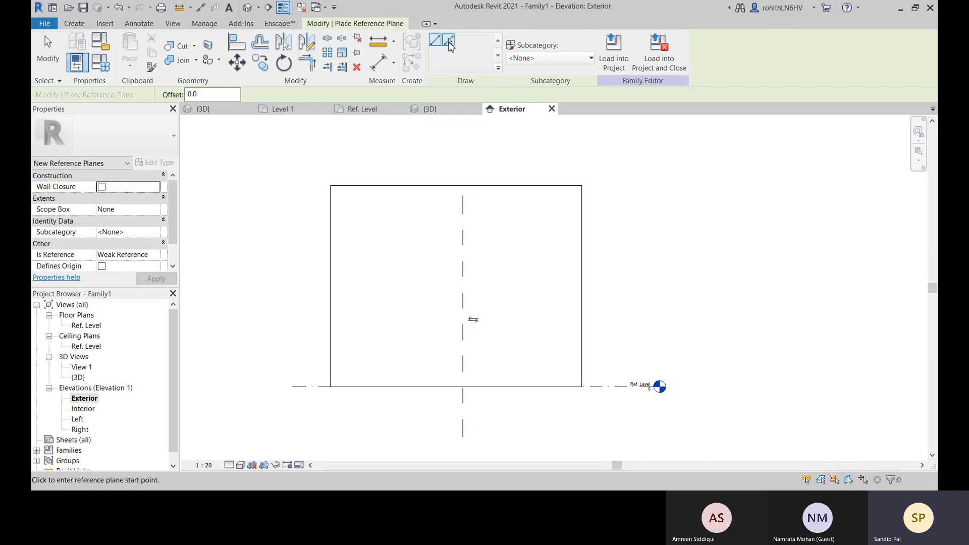
{"action": "left_click", "coordinate": [449, 42]}
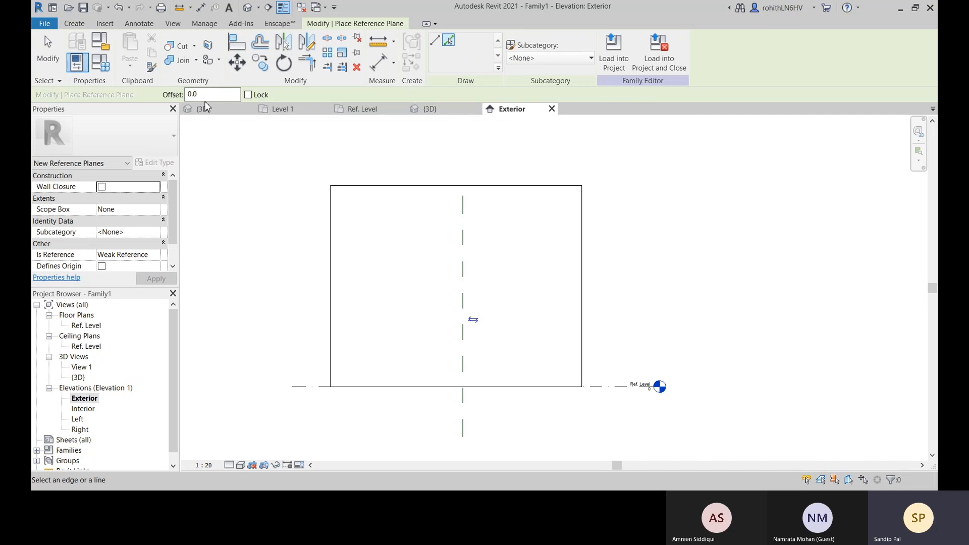
{"action": "left_click_drag", "start_coordinate": [204, 96], "coordinate": [157, 103]}
{"action": "type", "text": "1"}
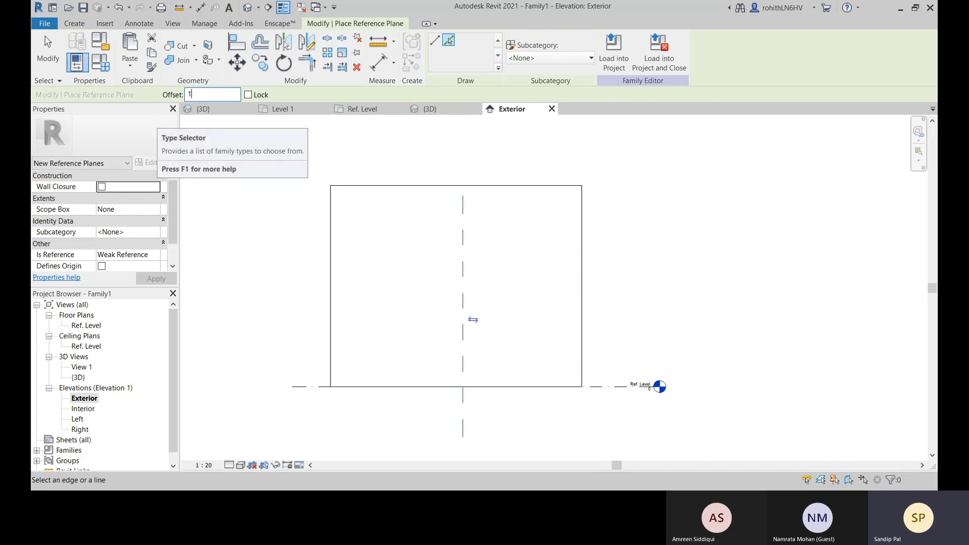
{"action": "type", "text": "750.0"}
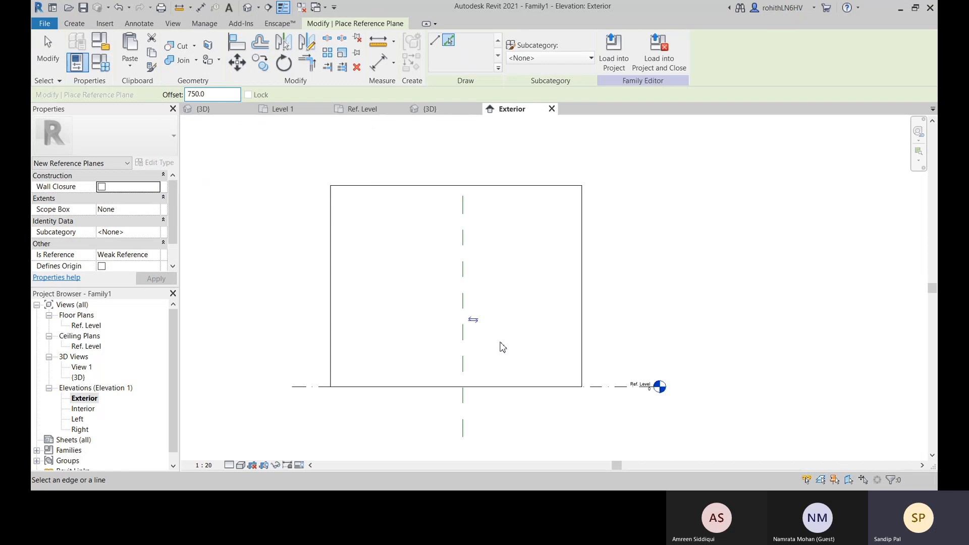
{"action": "left_click", "coordinate": [467, 298]}
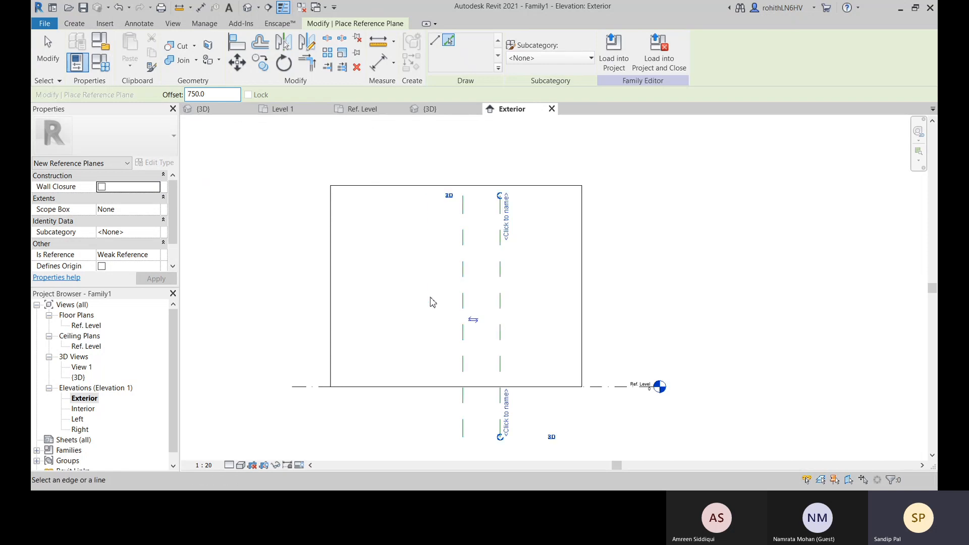
{"action": "left_click", "coordinate": [465, 297]}
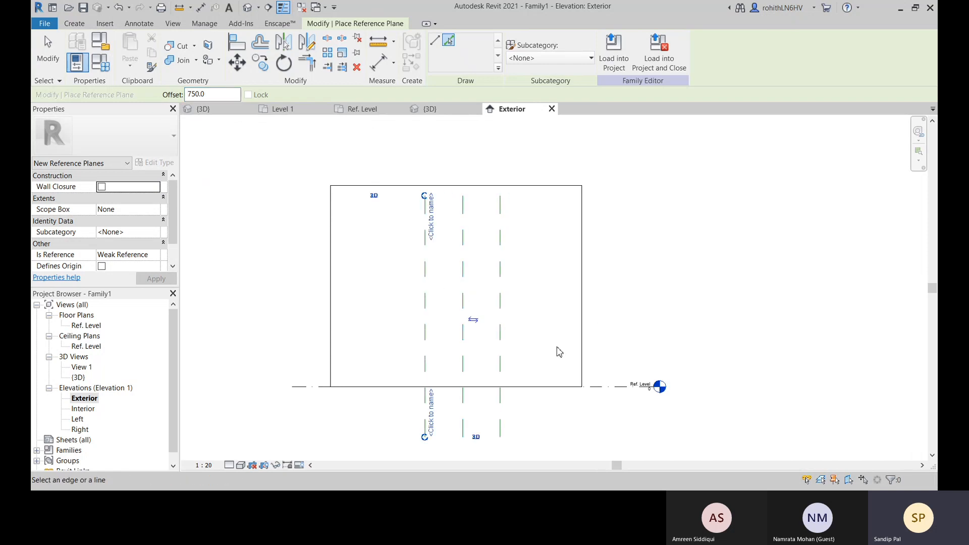
{"action": "key", "text": "Escape"}
{"action": "key", "text": "Escape"}
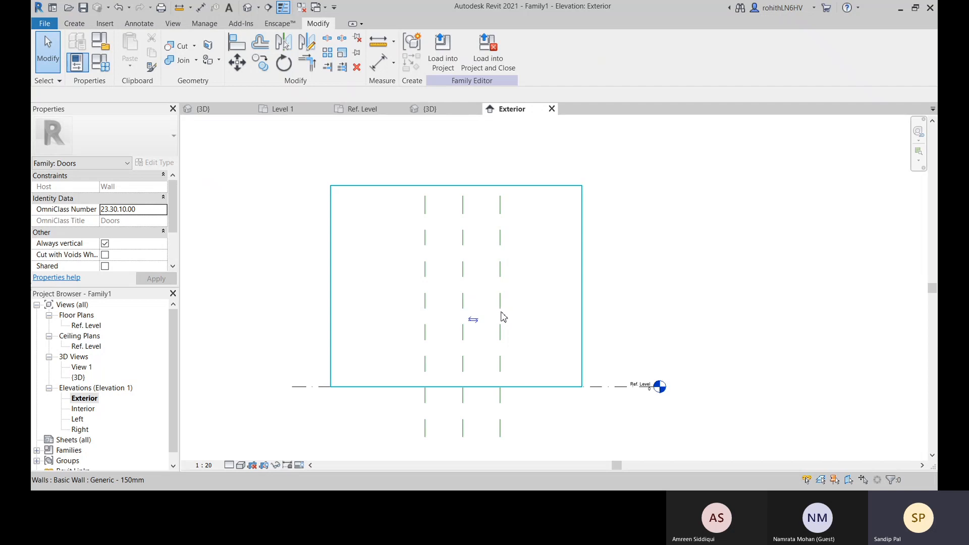
{"action": "left_click", "coordinate": [501, 427]}
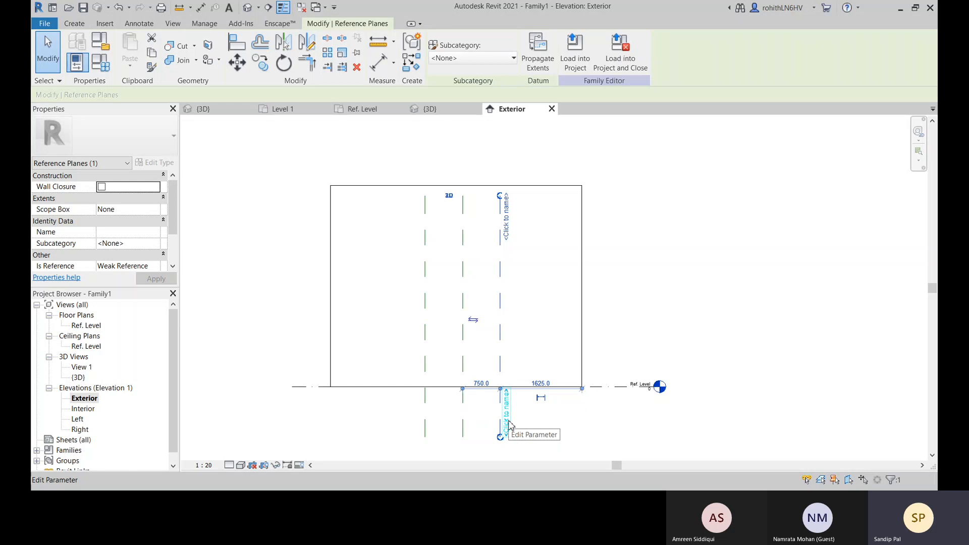
{"action": "left_click", "coordinate": [425, 423]}
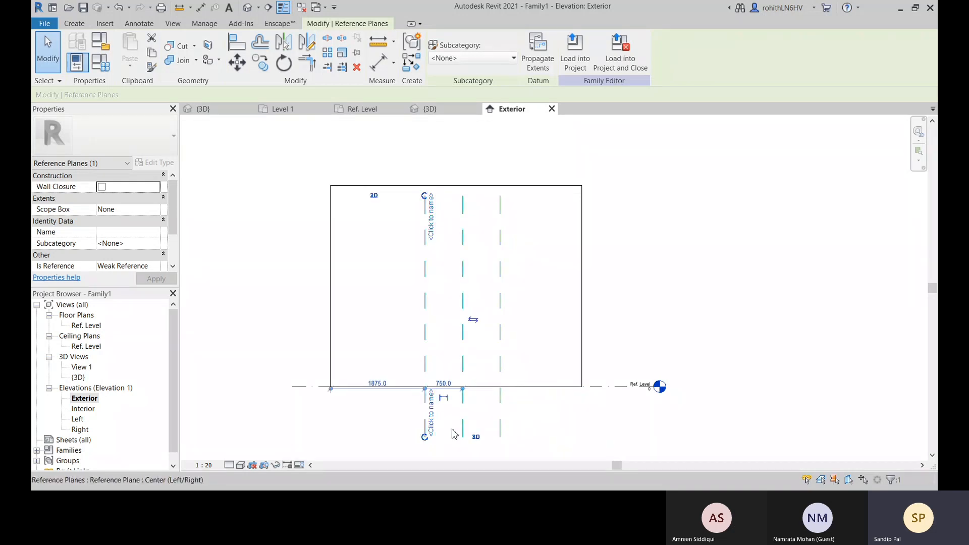
{"action": "left_click", "coordinate": [553, 422]}
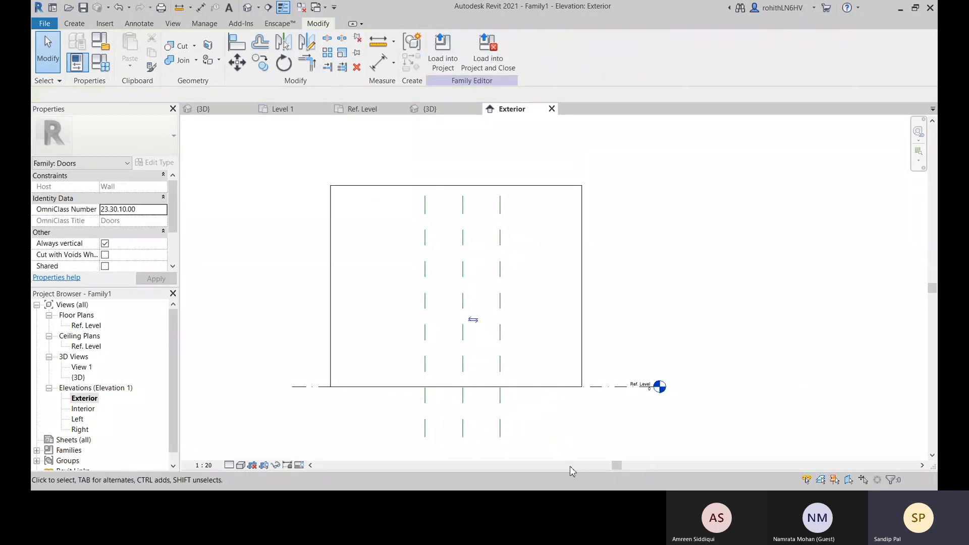
{"action": "middle_click_drag", "start_coordinate": [561, 388], "coordinate": [604, 342]}
{"action": "key", "text": "r"}
{"action": "key", "text": "o"}
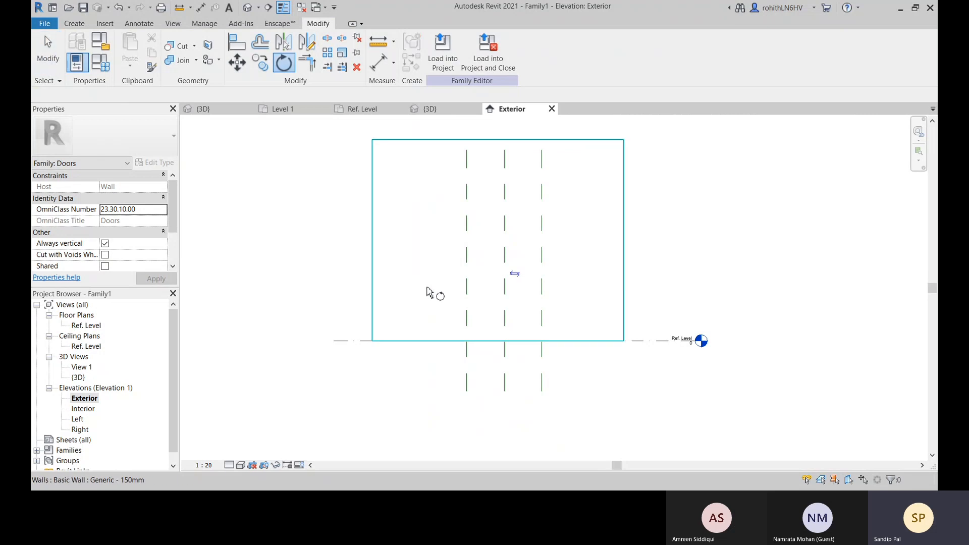
{"action": "key", "text": "Escape"}
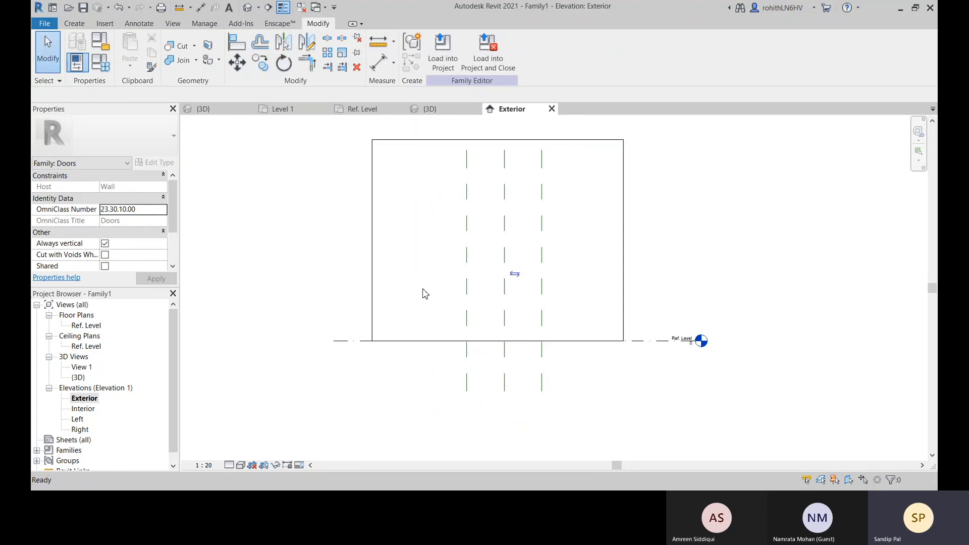
Add a horizontal reference plane offset 2100 mm above the Ref. Level line
{"action": "key", "text": "p"}
{"action": "middle_click_drag", "start_coordinate": [603, 222], "coordinate": [570, 250]}
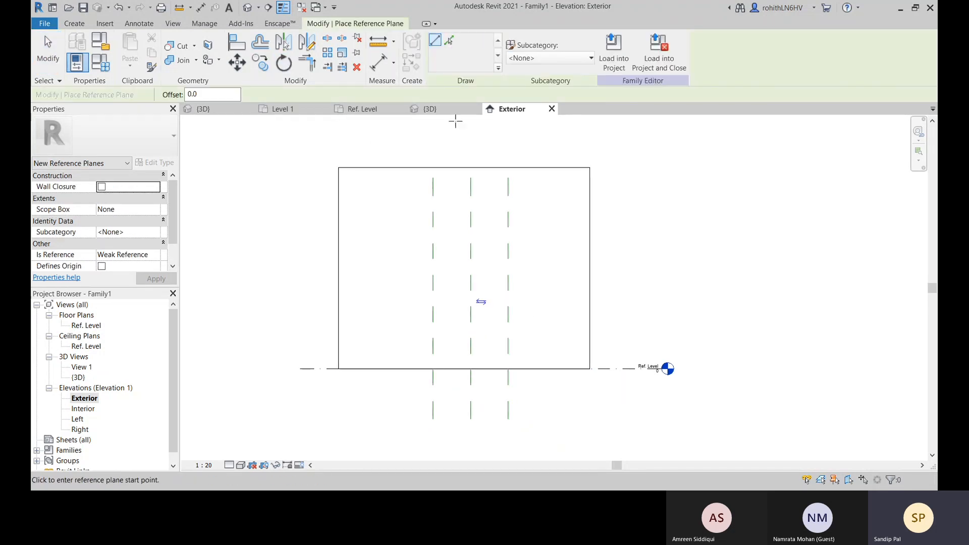
{"action": "left_click", "coordinate": [449, 40]}
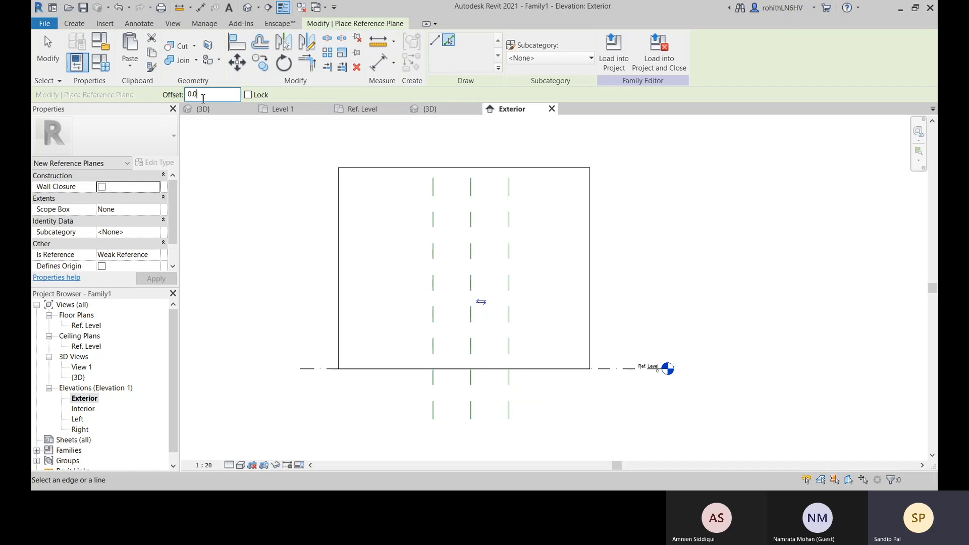
{"action": "type", "text": "21"}
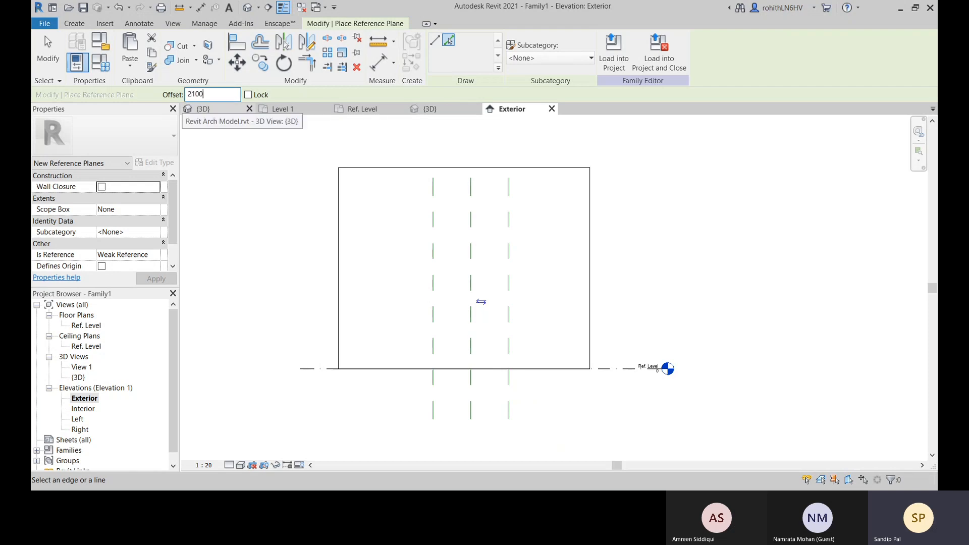
{"action": "key", "text": "Return"}
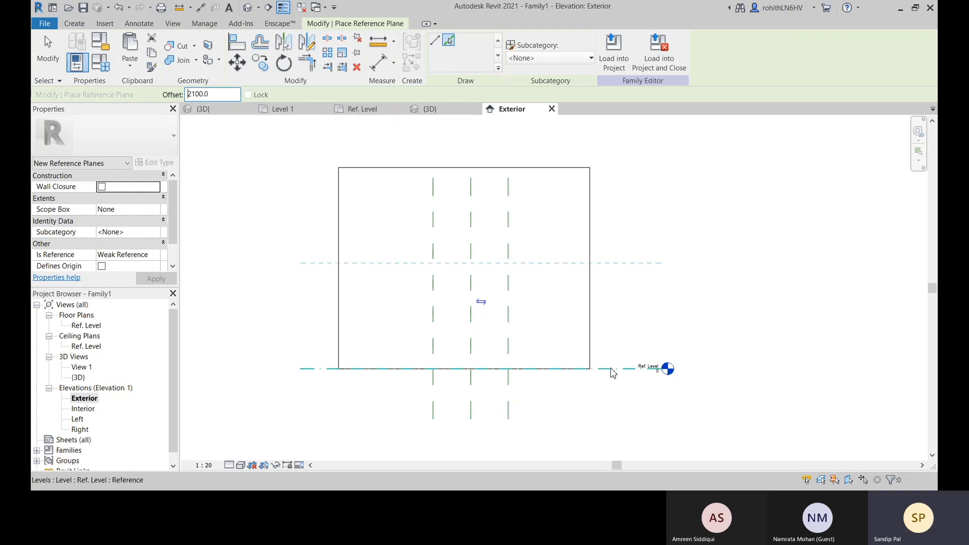
{"action": "left_click", "coordinate": [613, 368]}
{"action": "middle_click_drag", "start_coordinate": [644, 338], "coordinate": [658, 328]}
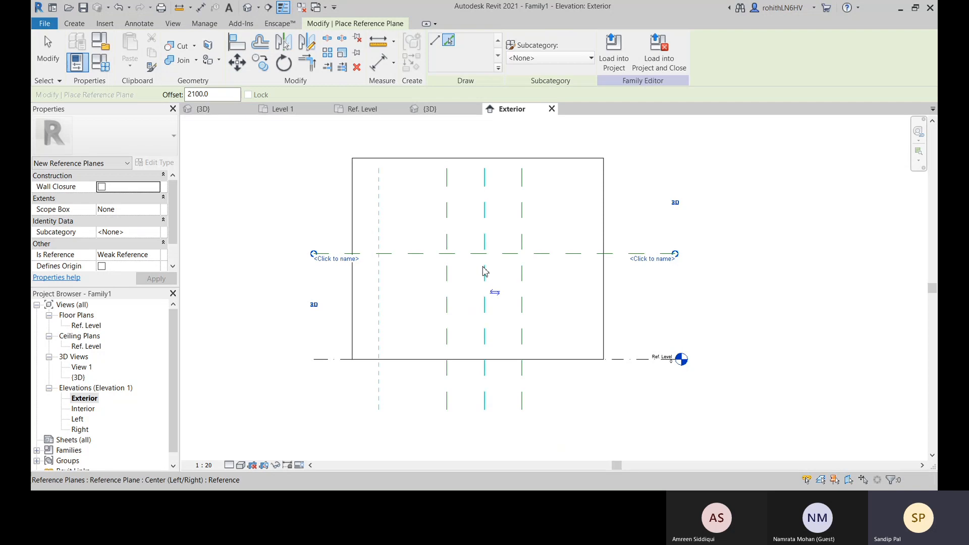
{"action": "key", "text": "Escape"}
{"action": "key", "text": "Escape"}
Place an aligned dimension between the Ref. Level line and the horizontal reference plane, just outside the wall
{"action": "middle_click_drag", "start_coordinate": [651, 288], "coordinate": [639, 297]}
{"action": "middle_click_drag", "start_coordinate": [432, 395], "coordinate": [466, 384]}
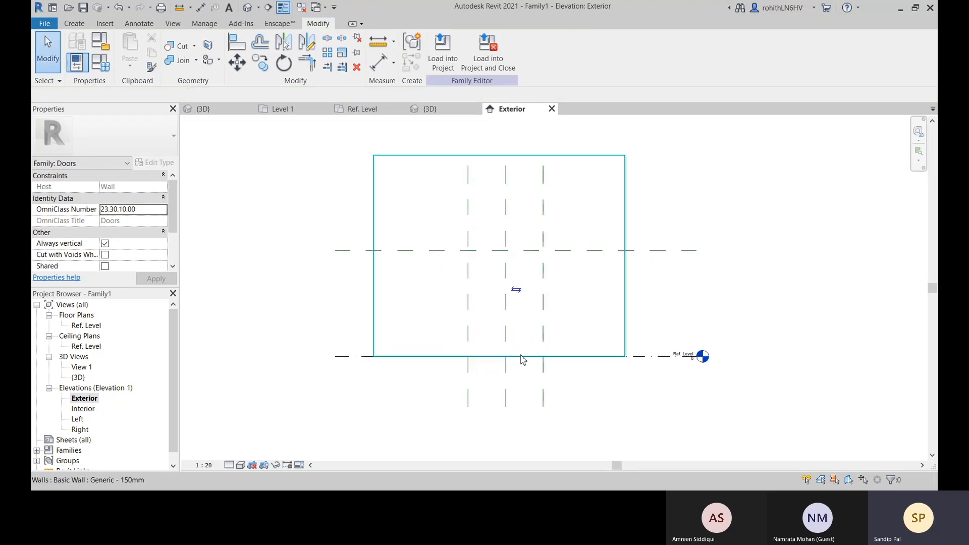
{"action": "left_click", "coordinate": [380, 63]}
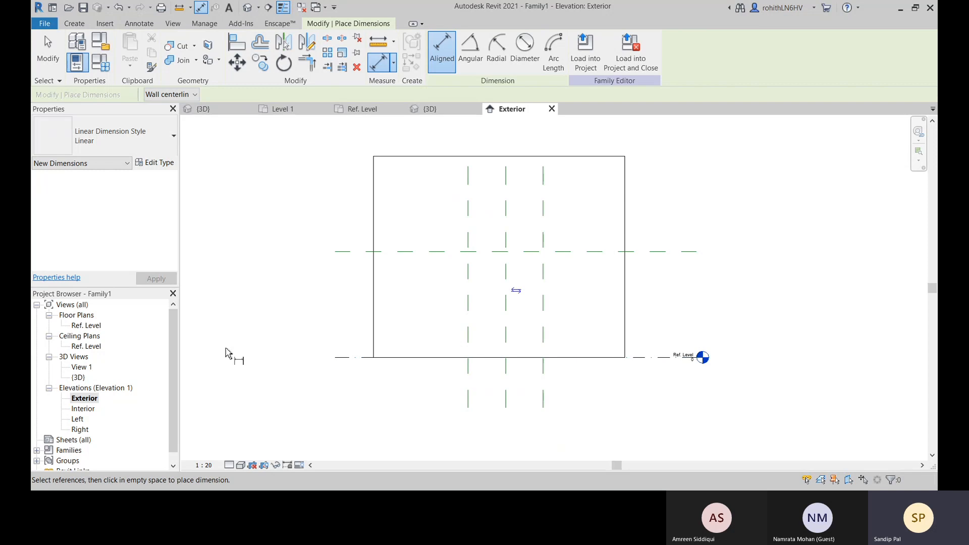
{"action": "middle_click_drag", "start_coordinate": [347, 331], "coordinate": [348, 335]}
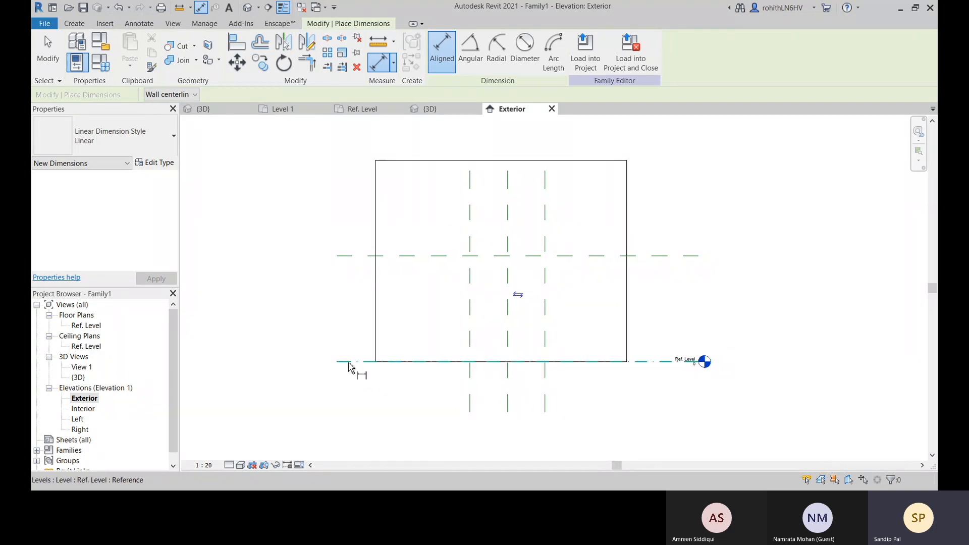
{"action": "left_click", "coordinate": [358, 259]}
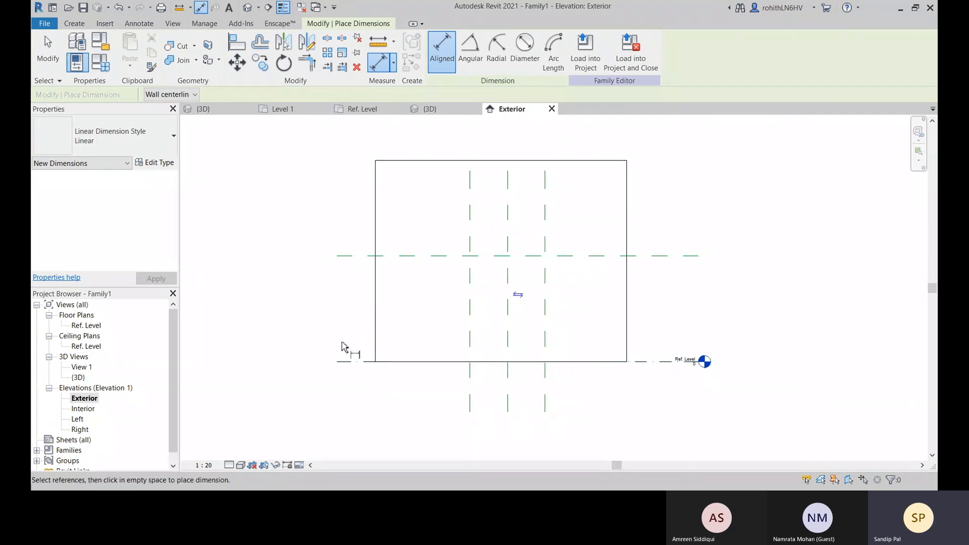
{"action": "left_click", "coordinate": [346, 362]}
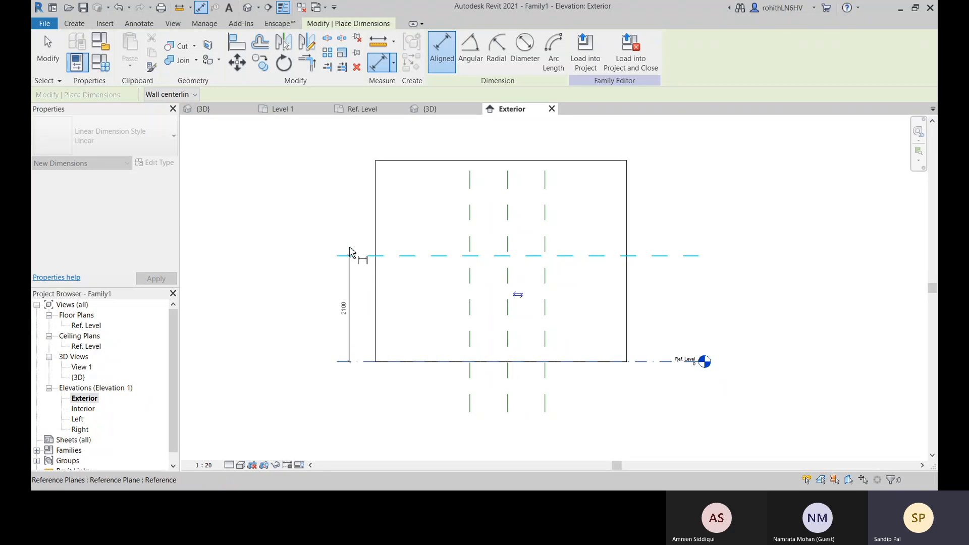
{"action": "left_click", "coordinate": [322, 192]}
{"action": "right_click", "coordinate": [229, 257]}
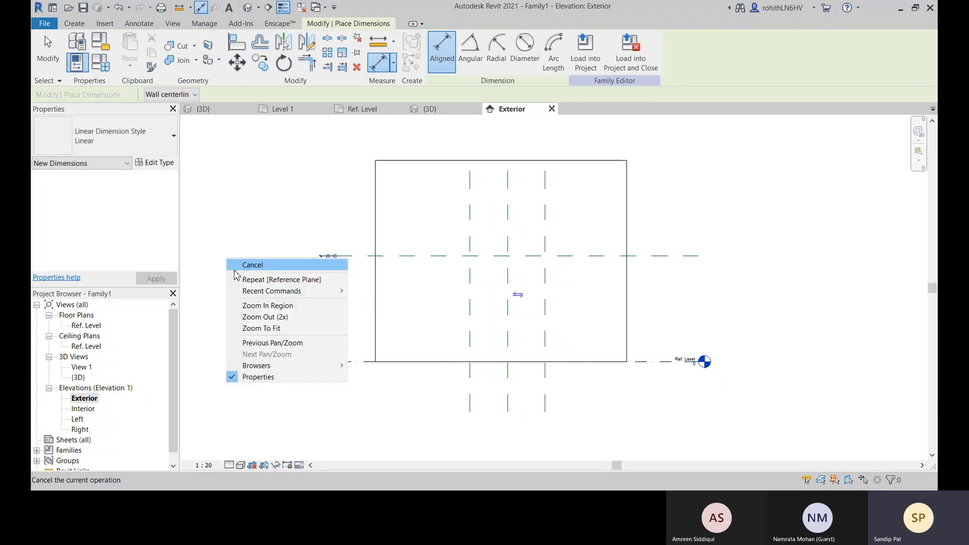
{"action": "left_click", "coordinate": [238, 261]}
{"action": "right_click", "coordinate": [236, 266]}
{"action": "left_click", "coordinate": [242, 270]}
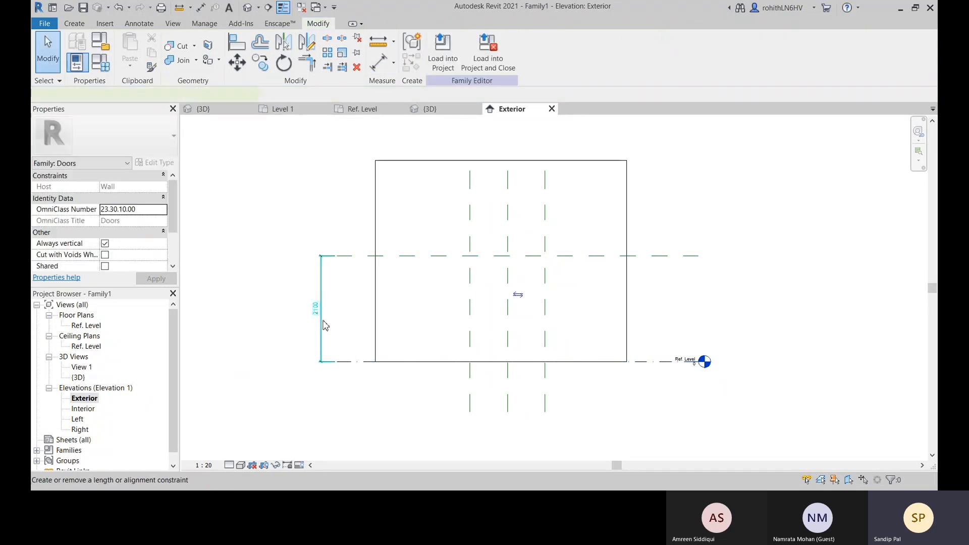
Label the vertical dimension beside the wall with the existing Rough Height parameter
{"action": "left_click", "coordinate": [322, 309]}
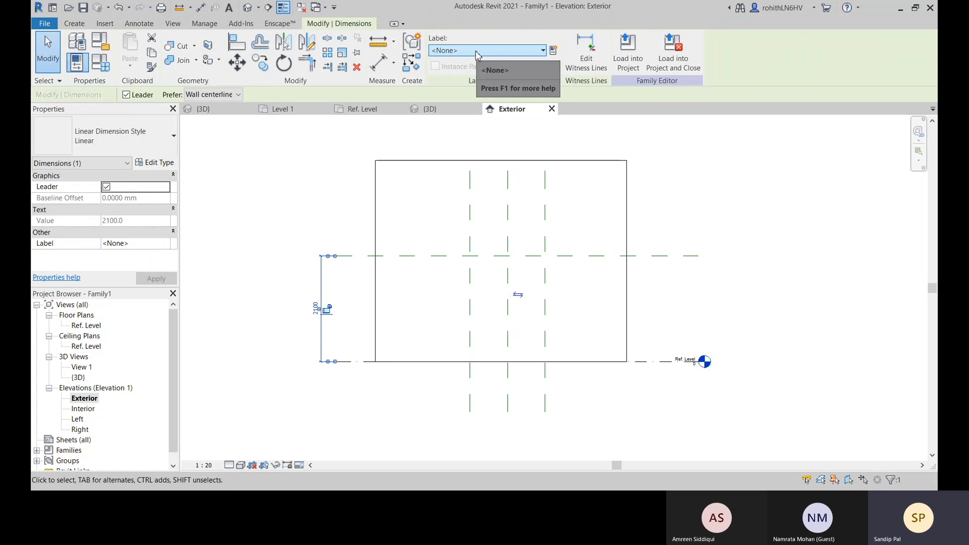
{"action": "left_click", "coordinate": [452, 52]}
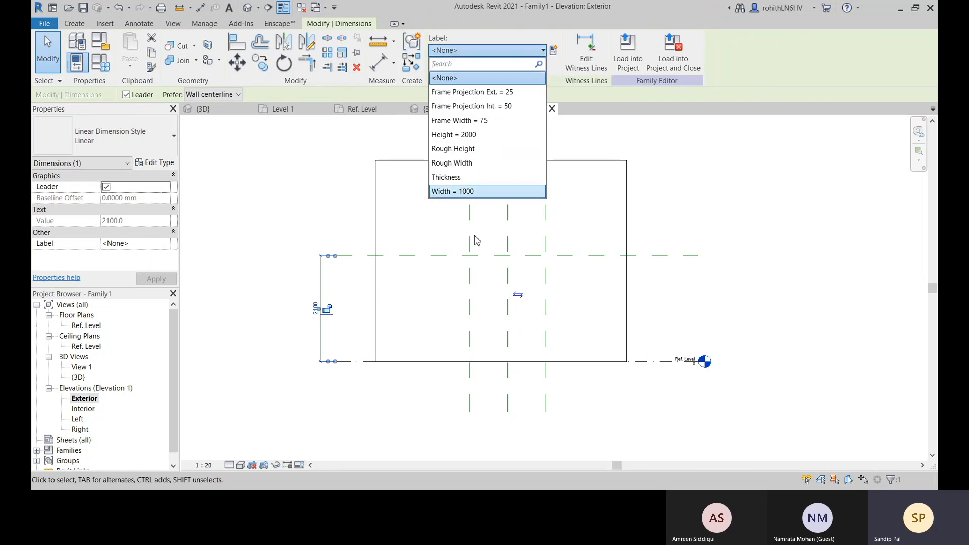
{"action": "left_click", "coordinate": [465, 150]}
{"action": "left_click", "coordinate": [362, 422]}
{"action": "scroll", "coordinate": [325, 286], "scroll_direction": "up", "scroll_amount": 3}
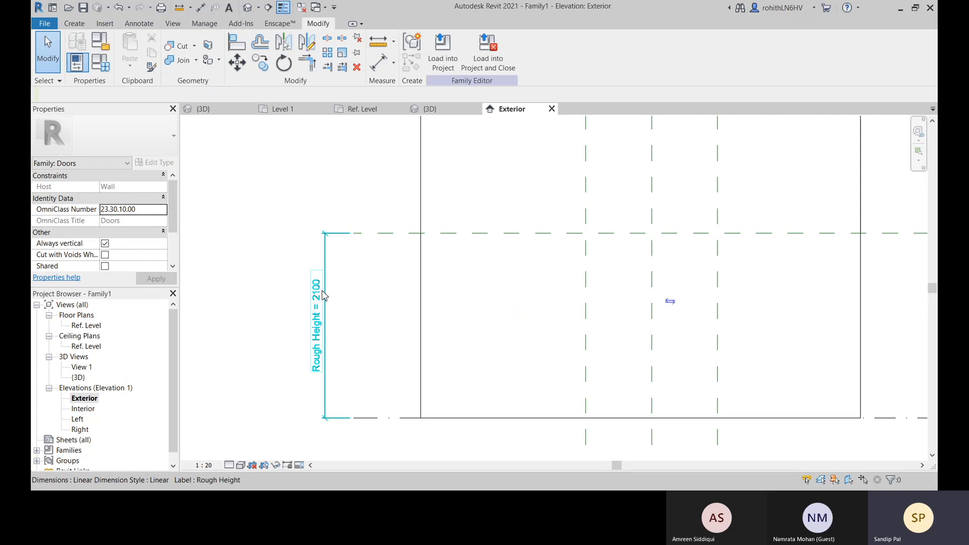
{"action": "middle_click_drag", "start_coordinate": [353, 251], "coordinate": [349, 255]}
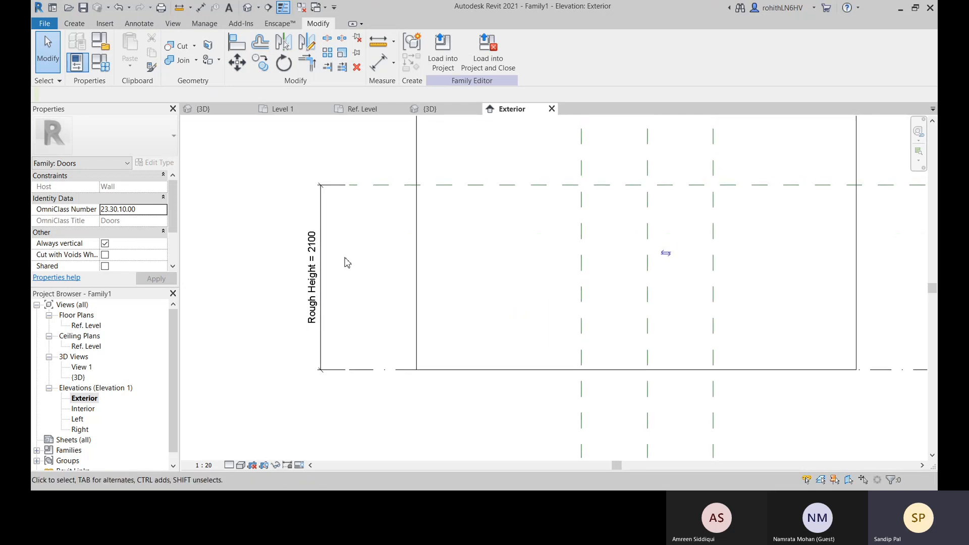
Set the Rough Height dimension to 2200 mm
{"action": "left_click", "coordinate": [313, 253]}
{"action": "left_click", "coordinate": [314, 268]}
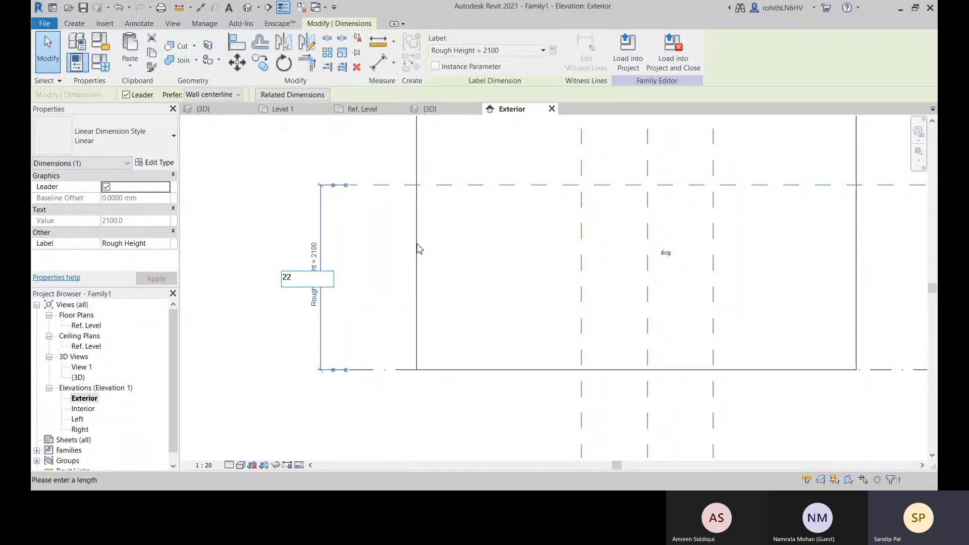
{"action": "key", "text": "Return"}
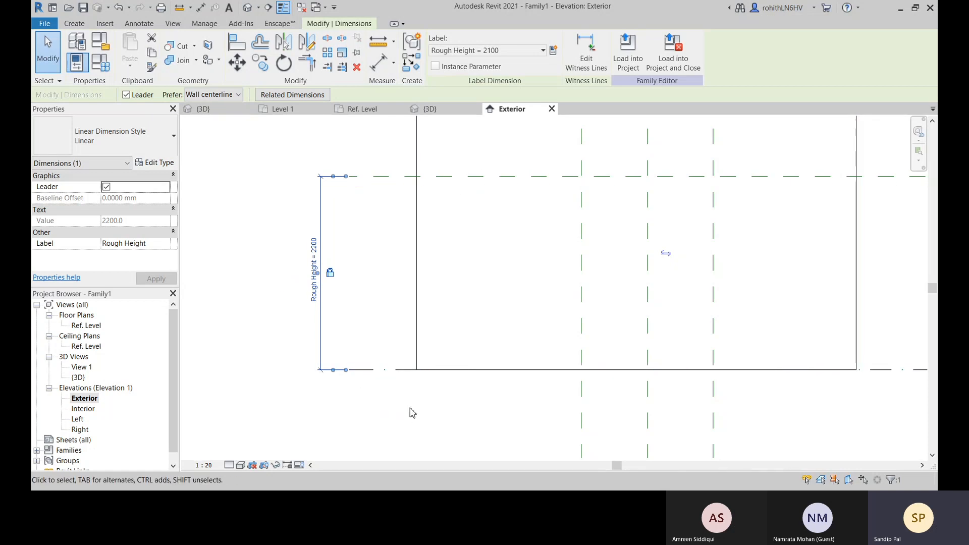
{"action": "scroll", "coordinate": [372, 376], "scroll_direction": "down", "scroll_amount": 3}
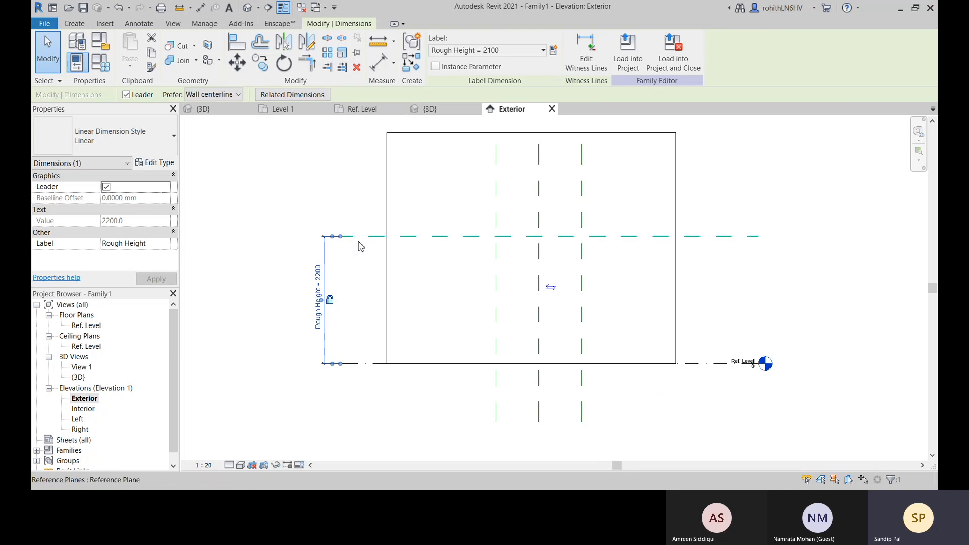
{"action": "left_click", "coordinate": [406, 425]}
Place an aligned dimension between the two outer vertical reference planes, just below the wall
{"action": "middle_click_drag", "start_coordinate": [716, 386], "coordinate": [669, 377]}
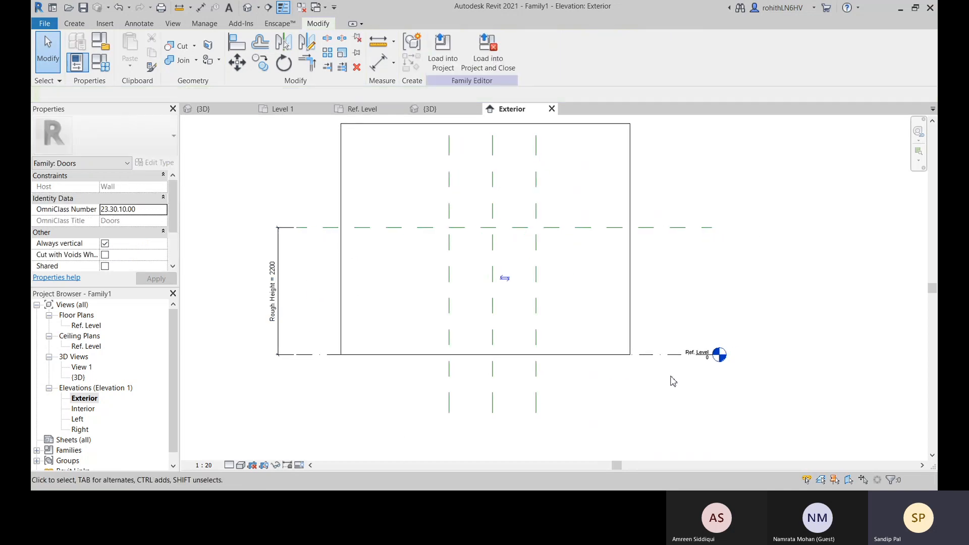
{"action": "middle_click_drag", "start_coordinate": [501, 279], "coordinate": [463, 308]}
{"action": "middle_click_drag", "start_coordinate": [539, 273], "coordinate": [555, 252]}
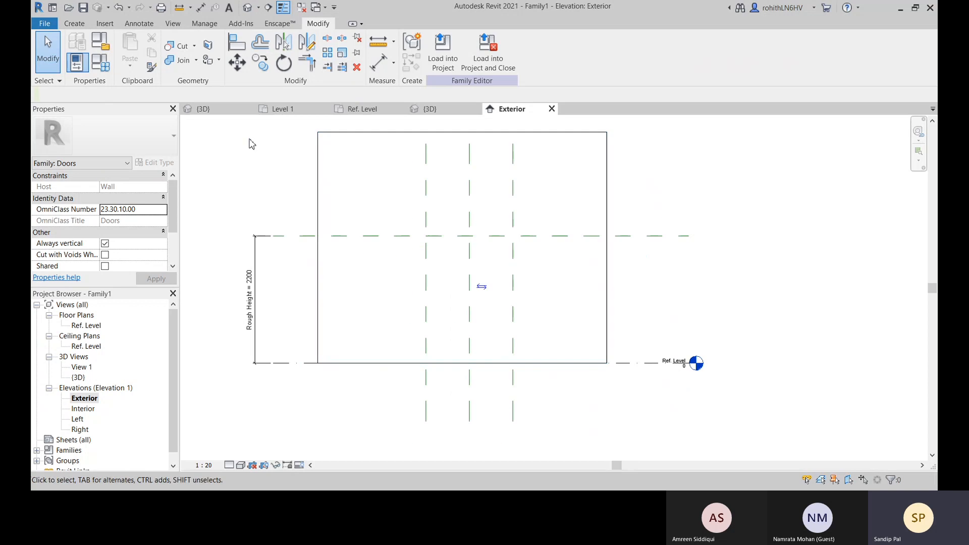
{"action": "left_click", "coordinate": [377, 70]}
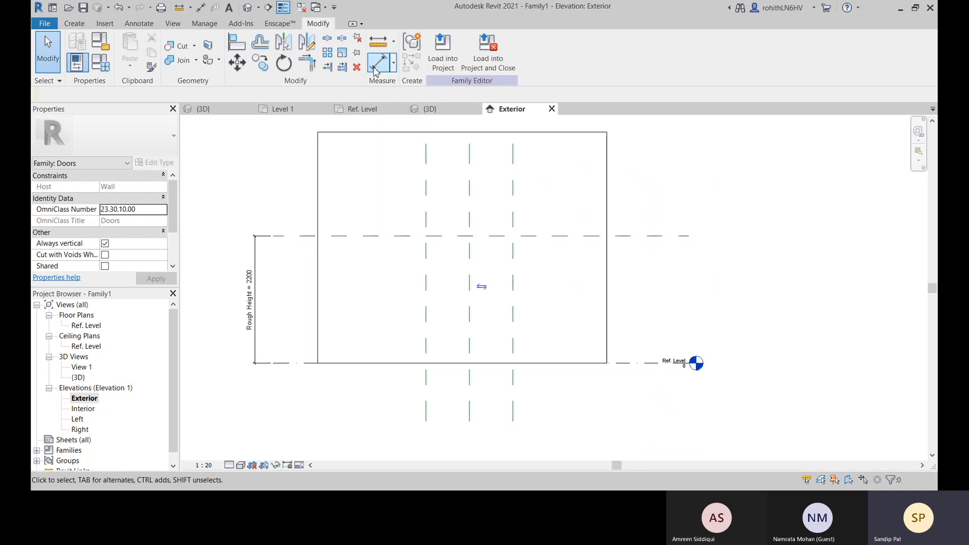
{"action": "left_click", "coordinate": [513, 340]}
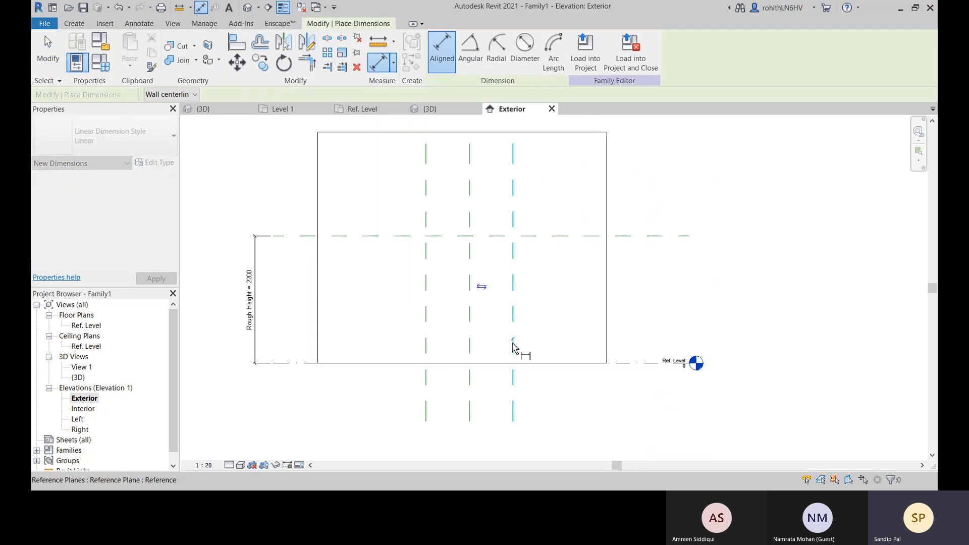
{"action": "left_click", "coordinate": [427, 338]}
{"action": "left_click", "coordinate": [444, 343]}
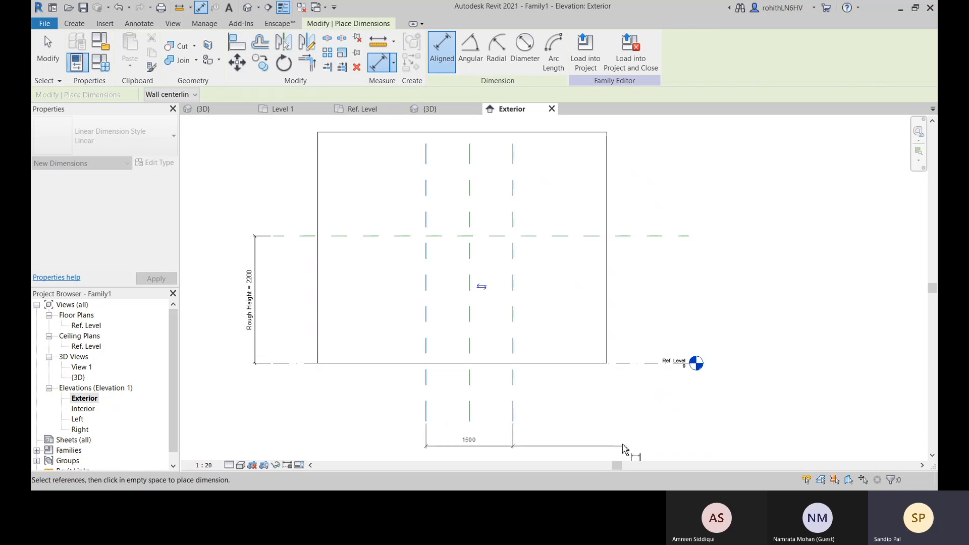
{"action": "left_click", "coordinate": [631, 449]}
{"action": "right_click", "coordinate": [593, 383]}
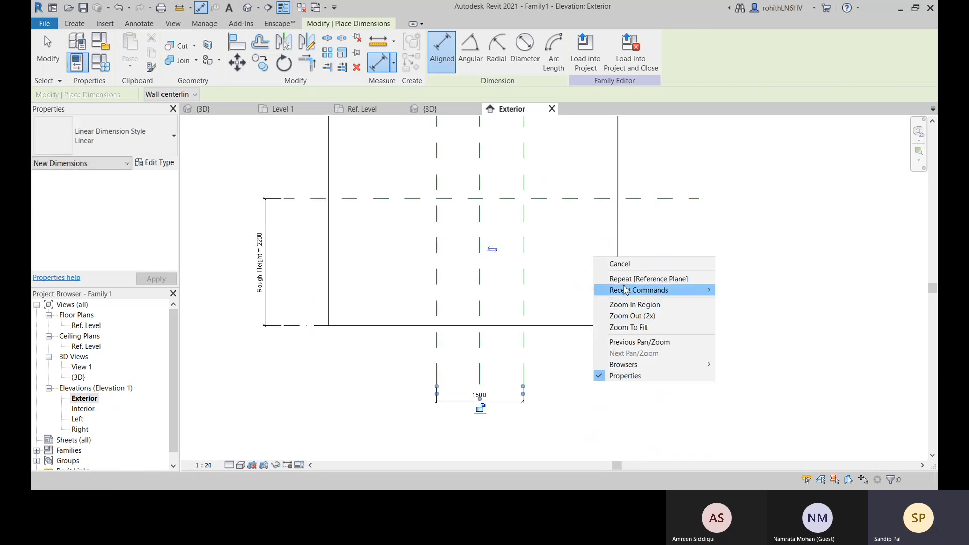
{"action": "left_click", "coordinate": [623, 264]}
Place a continuous aligned dimension across the center and both outer vertical reference planes above the wall, and make its segments equal (EQ)
{"action": "middle_click_drag", "start_coordinate": [384, 258], "coordinate": [389, 334]}
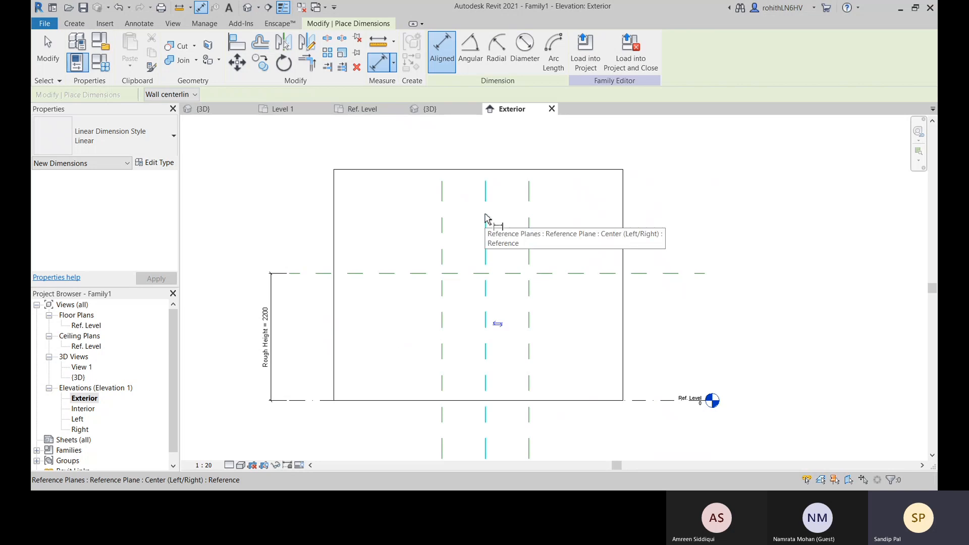
{"action": "left_click", "coordinate": [486, 218]}
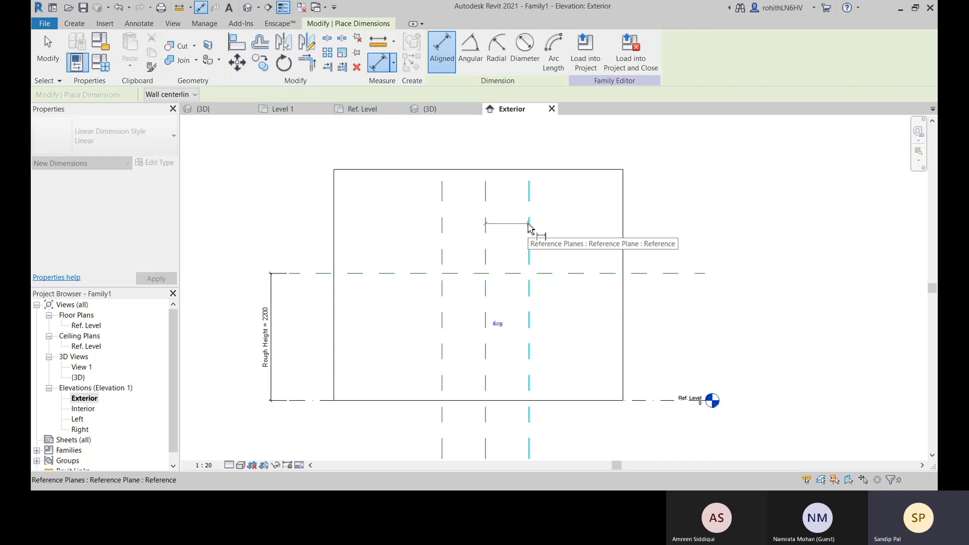
{"action": "left_click", "coordinate": [530, 226]}
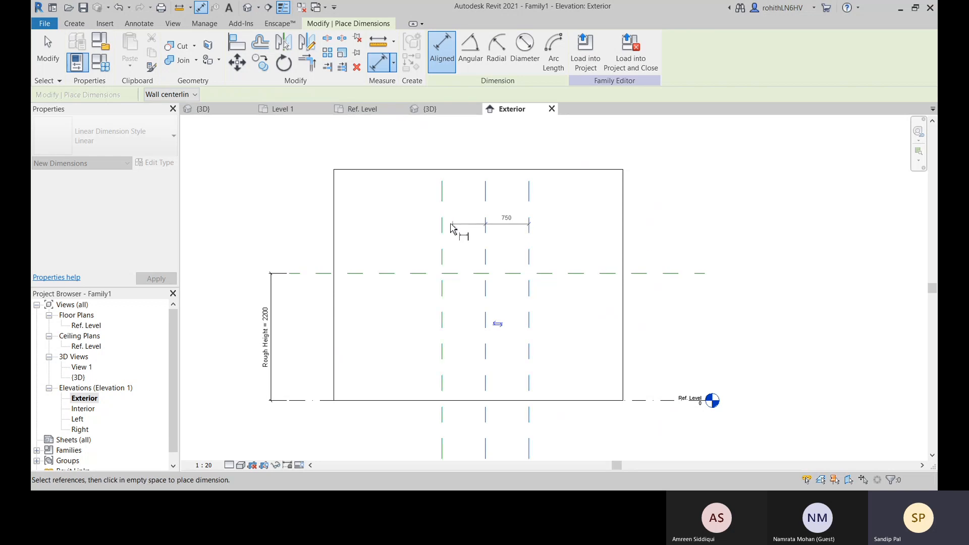
{"action": "left_click", "coordinate": [443, 225]}
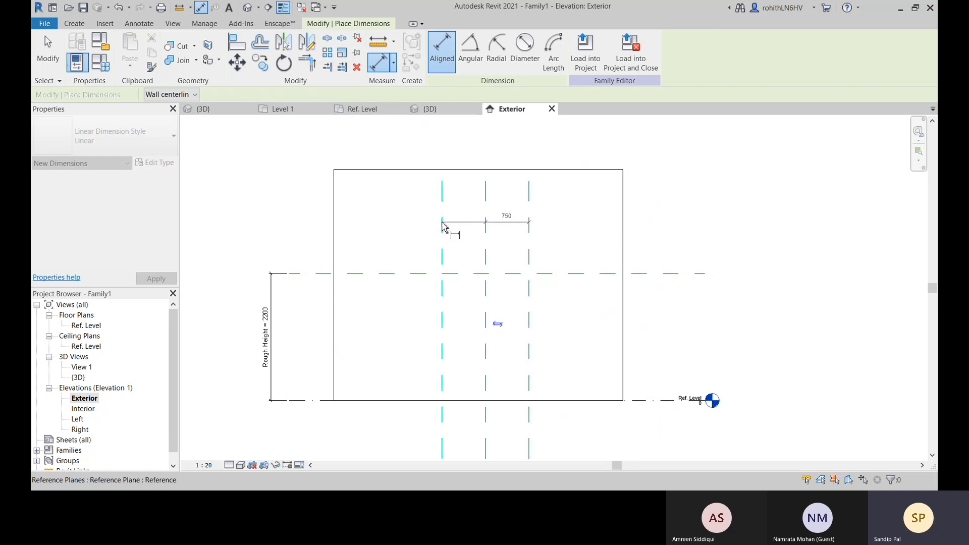
{"action": "left_click", "coordinate": [432, 144]}
{"action": "left_click", "coordinate": [486, 128]}
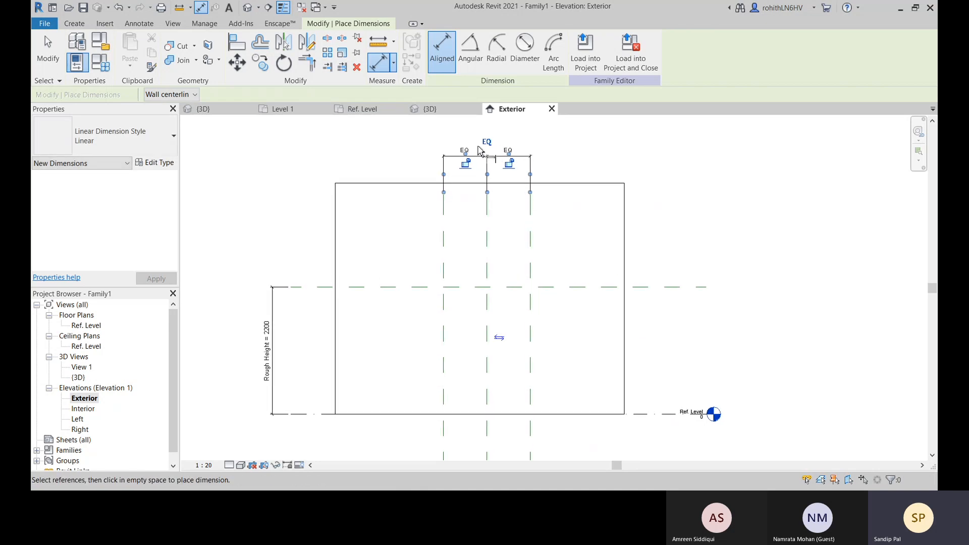
{"action": "right_click", "coordinate": [595, 156]}
{"action": "left_click", "coordinate": [601, 160]}
{"action": "scroll", "coordinate": [679, 243], "scroll_direction": "down", "scroll_amount": 1}
{"action": "middle_click_drag", "start_coordinate": [680, 245], "coordinate": [665, 205]}
{"action": "right_click", "coordinate": [713, 205]}
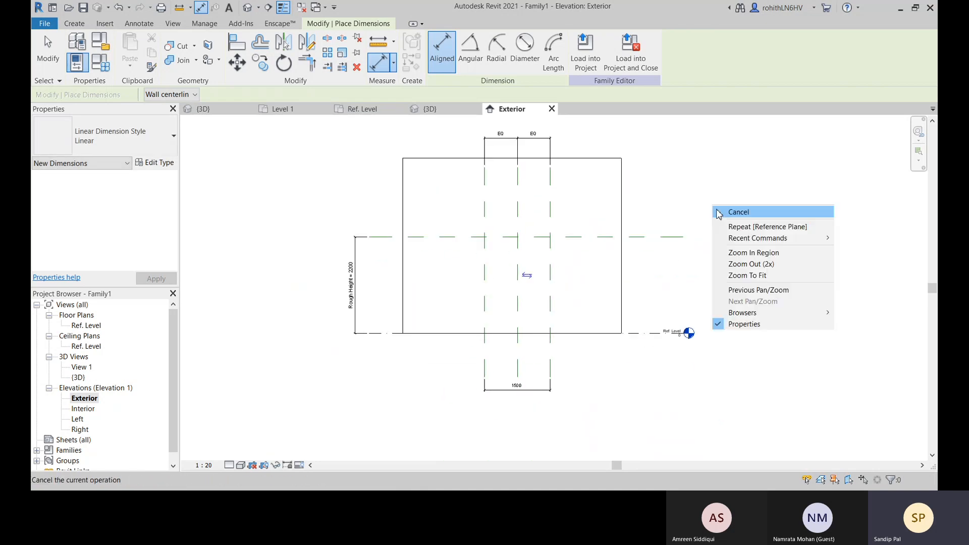
{"action": "left_click", "coordinate": [738, 212]}
Label the overall width dimension below the wall with the existing Rough Width parameter
{"action": "left_click", "coordinate": [539, 397]}
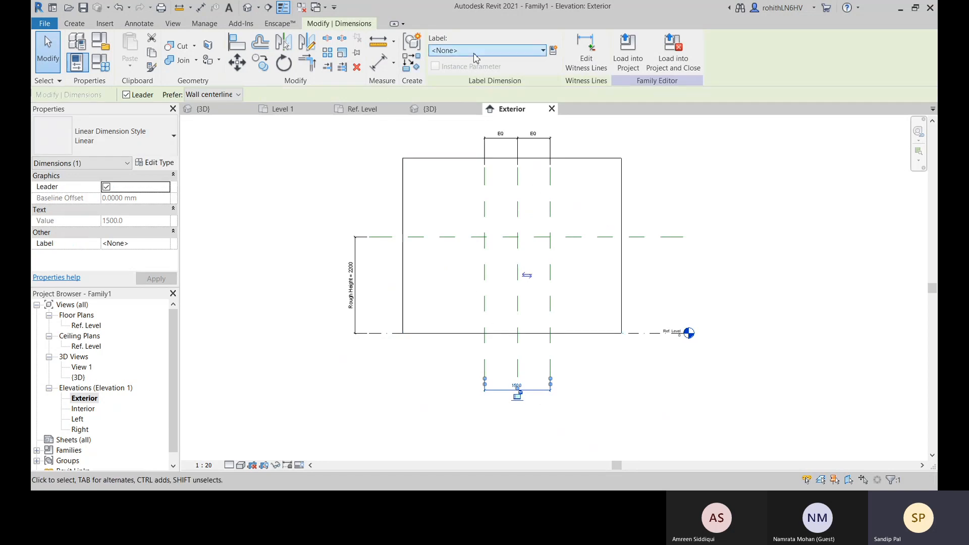
{"action": "left_click", "coordinate": [505, 50]}
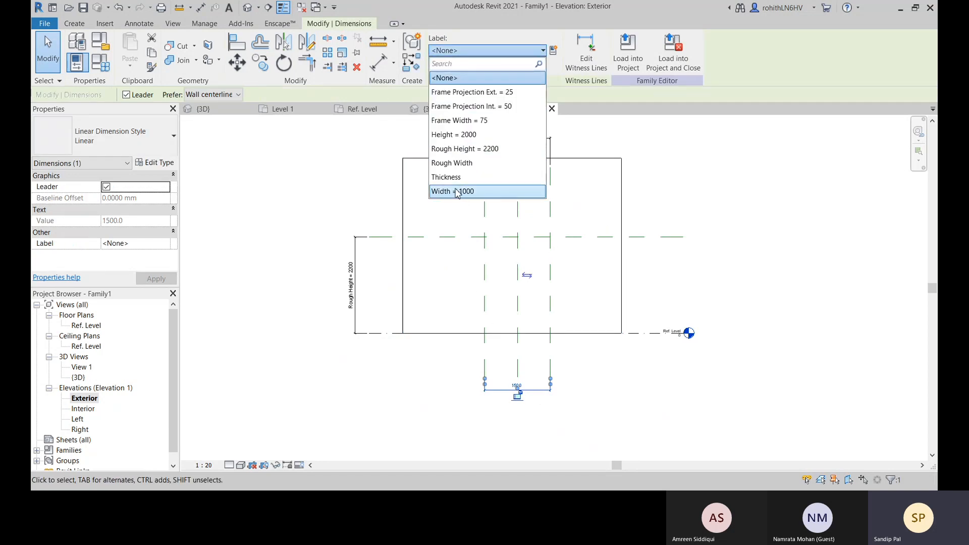
{"action": "left_click", "coordinate": [458, 163]}
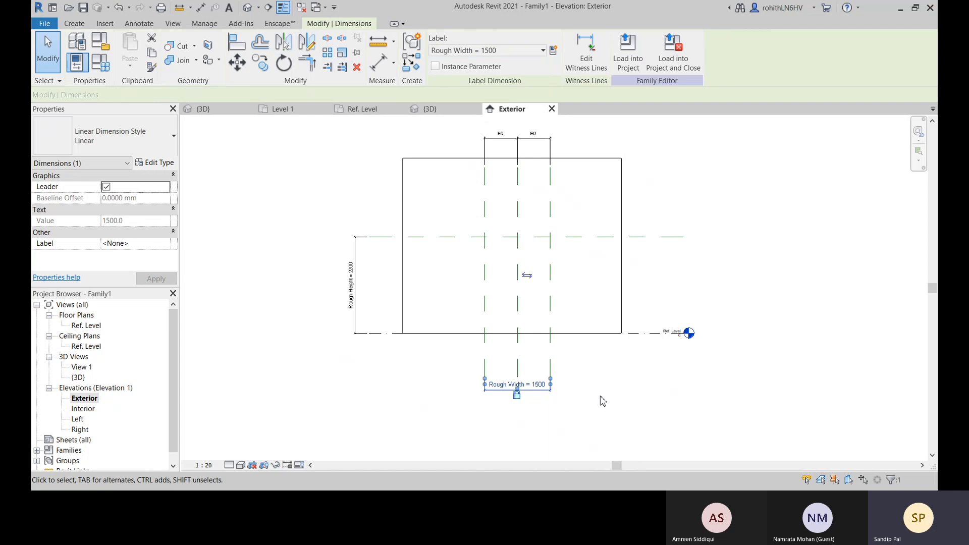
{"action": "left_click", "coordinate": [568, 404]}
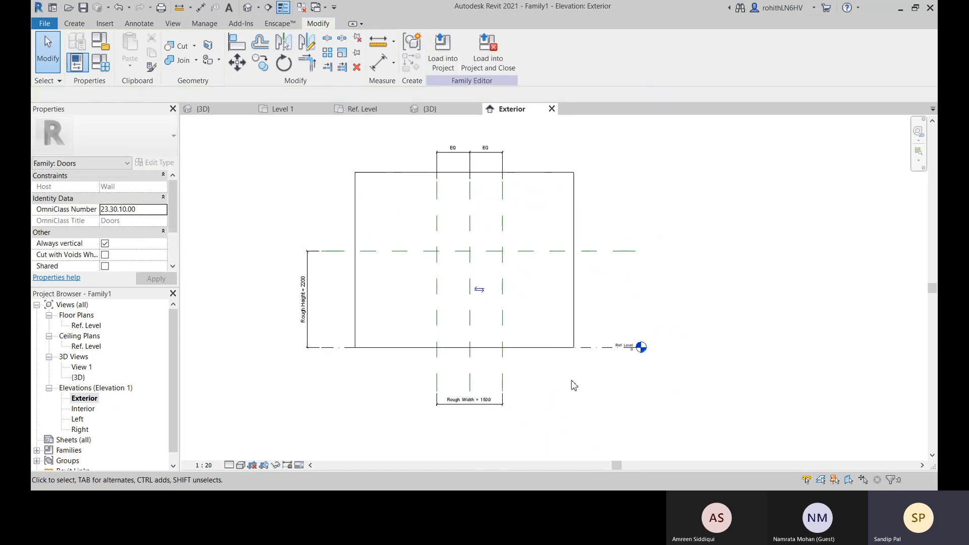
Set the Rough Width dimension to 1200 mm
{"action": "scroll", "coordinate": [485, 407], "scroll_direction": "up", "scroll_amount": 2}
{"action": "scroll", "coordinate": [491, 407], "scroll_direction": "down", "scroll_amount": 2}
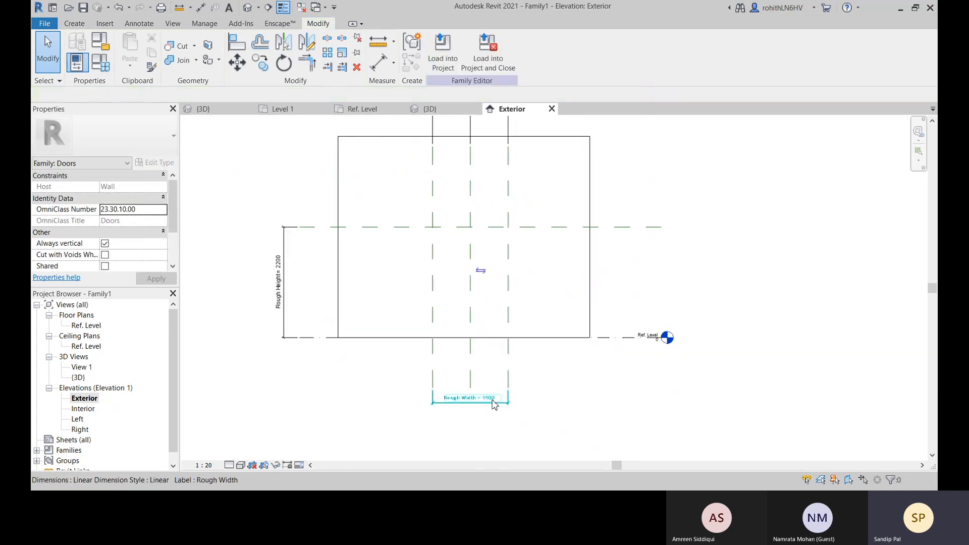
{"action": "left_click", "coordinate": [493, 401]}
{"action": "left_click", "coordinate": [494, 400]}
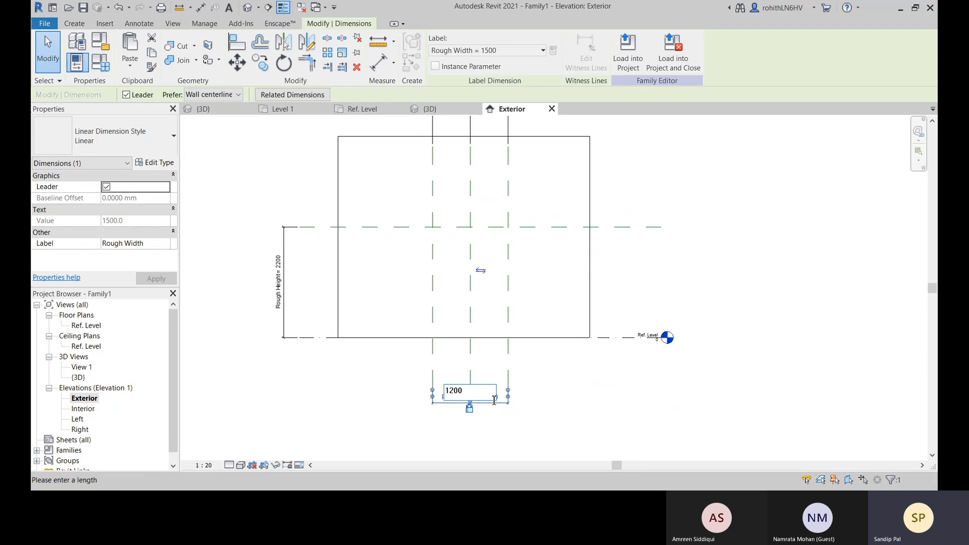
{"action": "key", "text": "Return"}
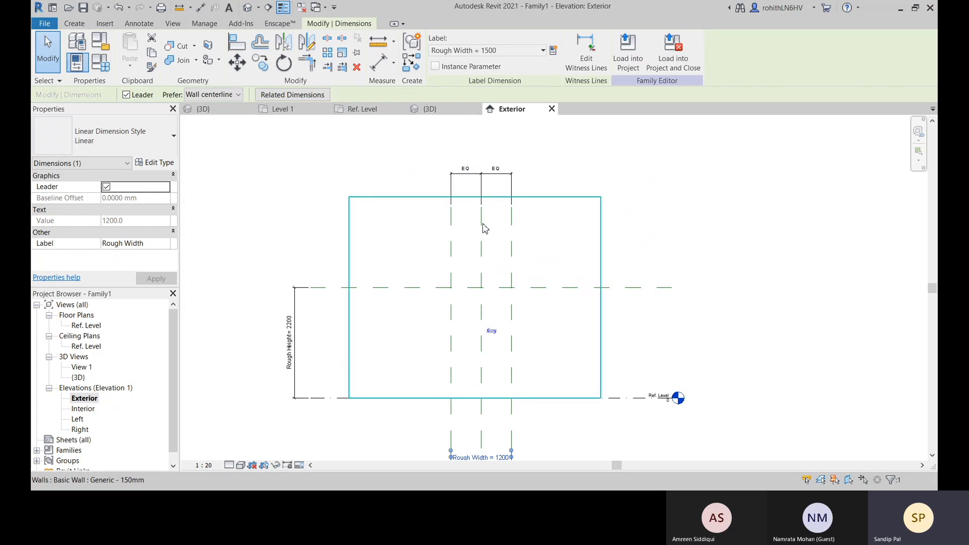
{"action": "middle_click_drag", "start_coordinate": [586, 370], "coordinate": [577, 334]}
{"action": "left_click", "coordinate": [588, 443]}
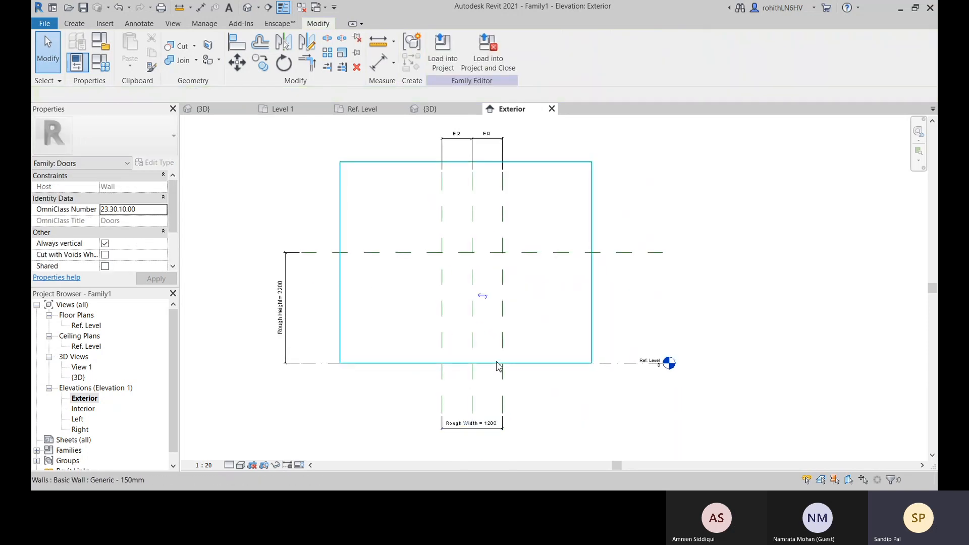
{"action": "scroll", "coordinate": [505, 367], "scroll_direction": "down", "scroll_amount": 2}
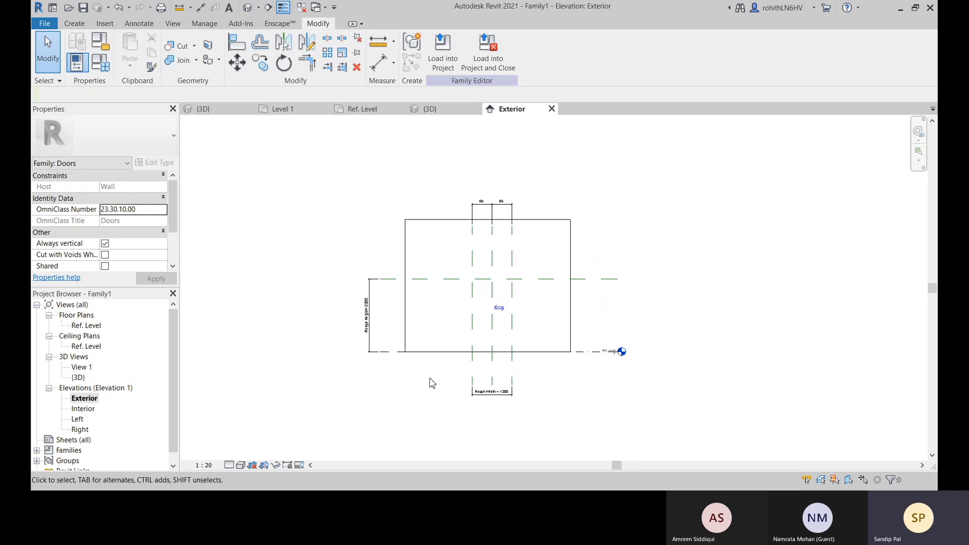
{"action": "middle_click_drag", "start_coordinate": [457, 369], "coordinate": [453, 381]}
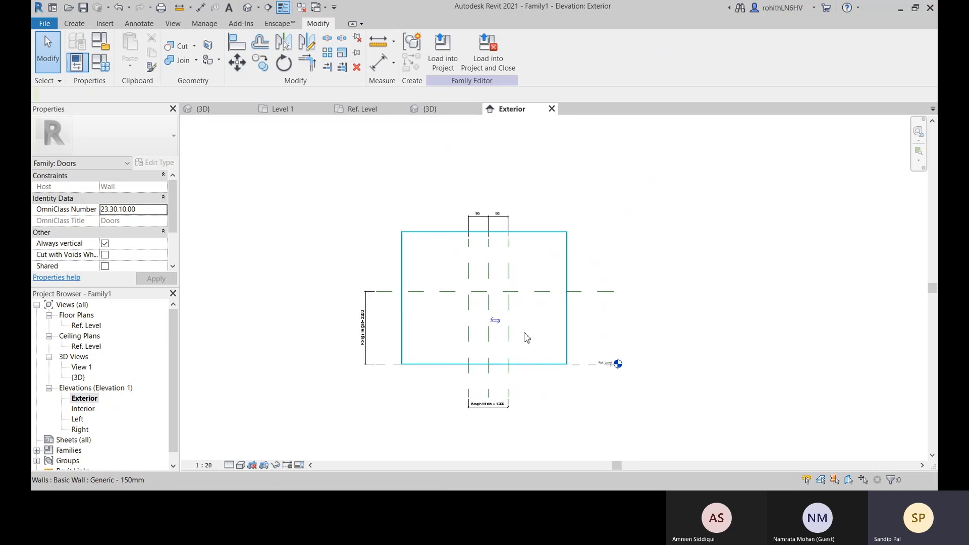
{"action": "scroll", "coordinate": [527, 338], "scroll_direction": "up", "scroll_amount": 2}
{"action": "middle_click_drag", "start_coordinate": [540, 372], "coordinate": [582, 352]}
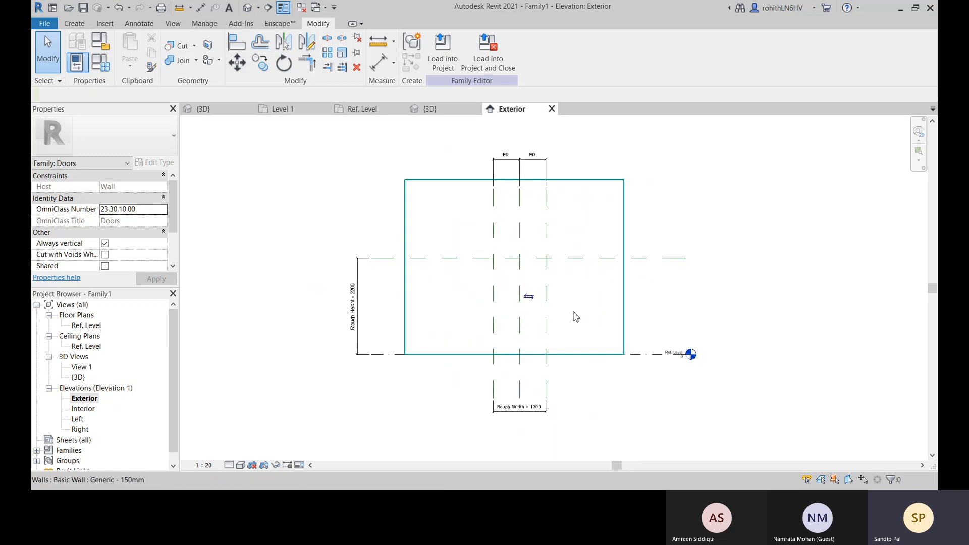
{"action": "middle_click_drag", "start_coordinate": [607, 293], "coordinate": [564, 289]}
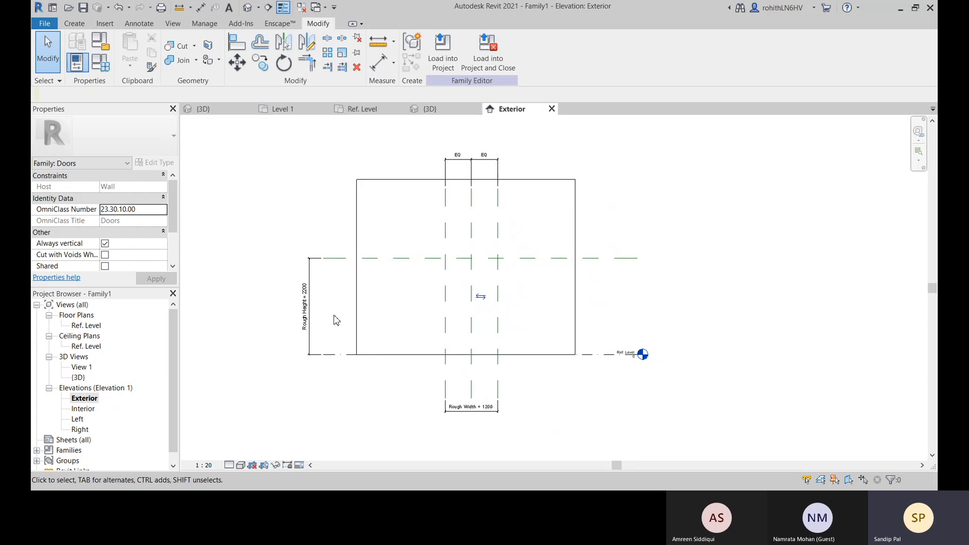
Start a void extrusion and sketch a 1200 x 2200 mm rectangle bounded by the outer vertical planes, the Ref. Level and the horizontal plane
{"action": "left_click", "coordinate": [74, 24]}
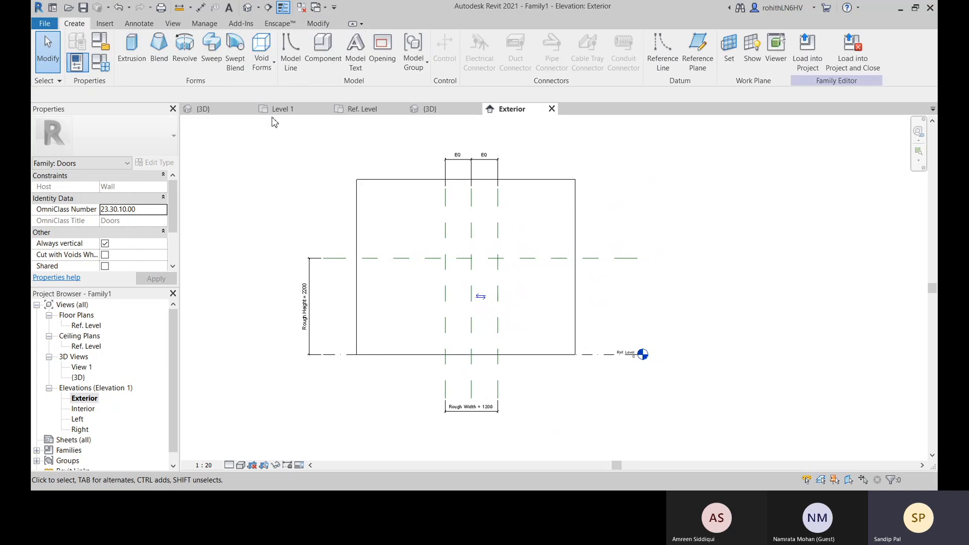
{"action": "left_click", "coordinate": [262, 63]}
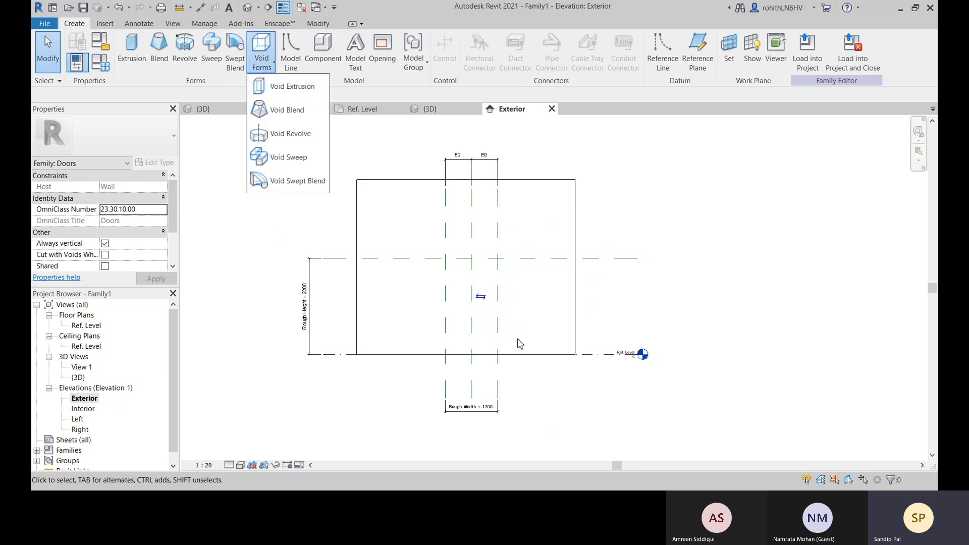
{"action": "left_click", "coordinate": [277, 90]}
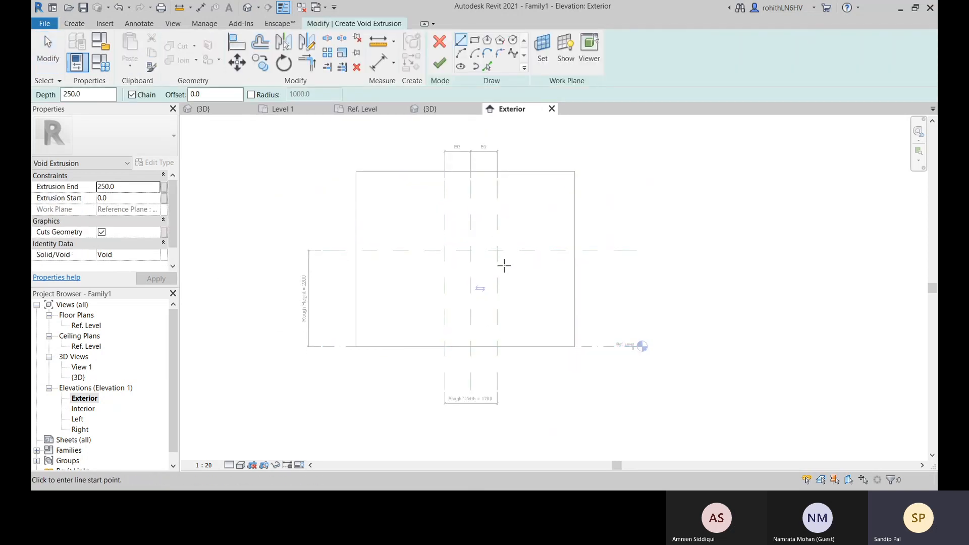
{"action": "left_click", "coordinate": [475, 40]}
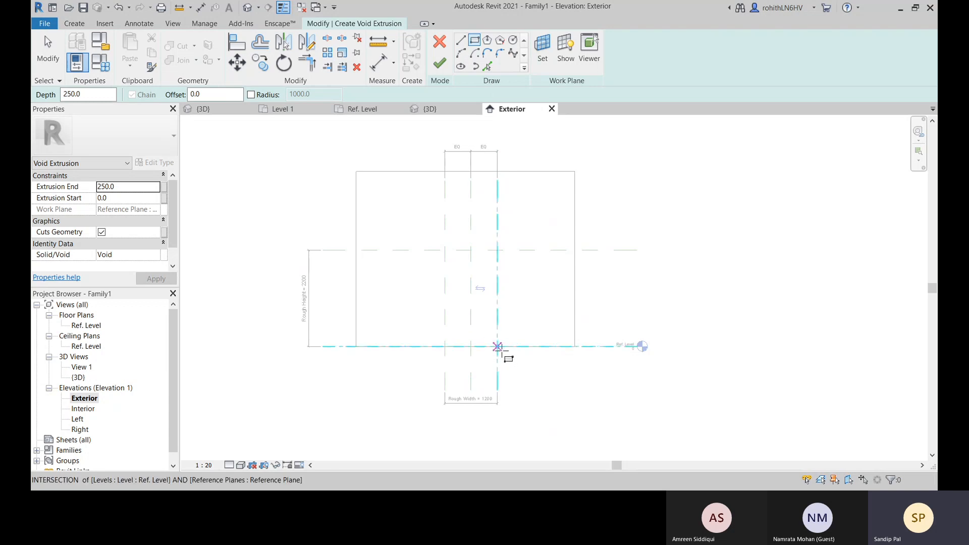
{"action": "left_click", "coordinate": [497, 347]}
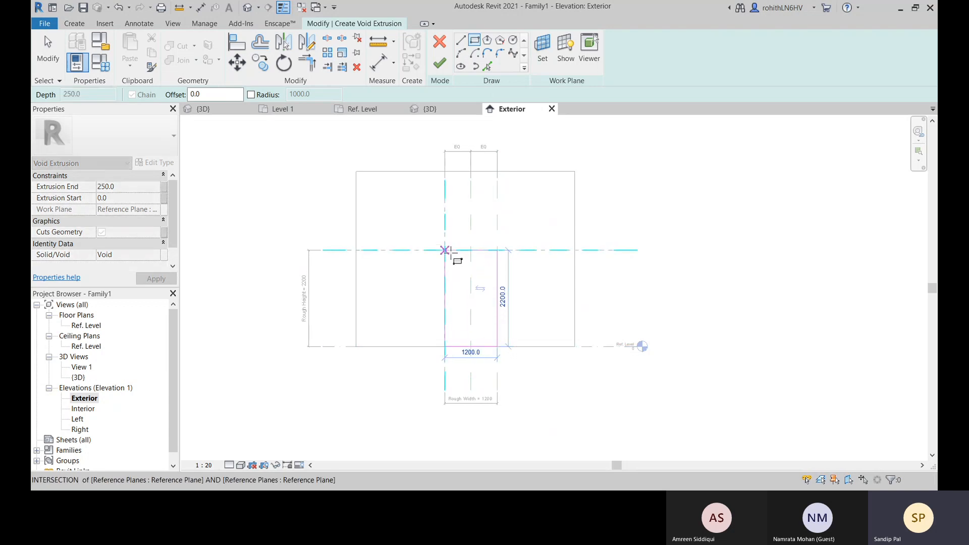
{"action": "left_click", "coordinate": [445, 250]}
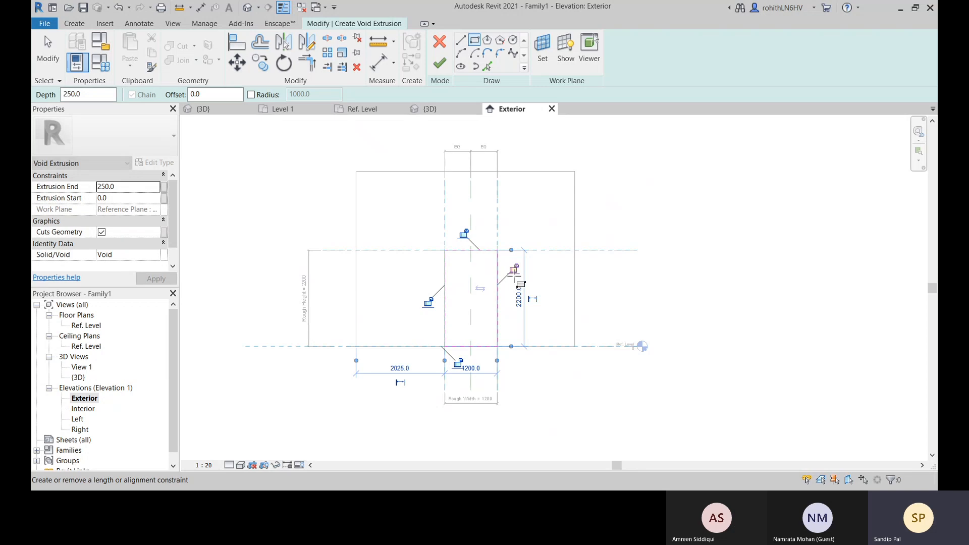
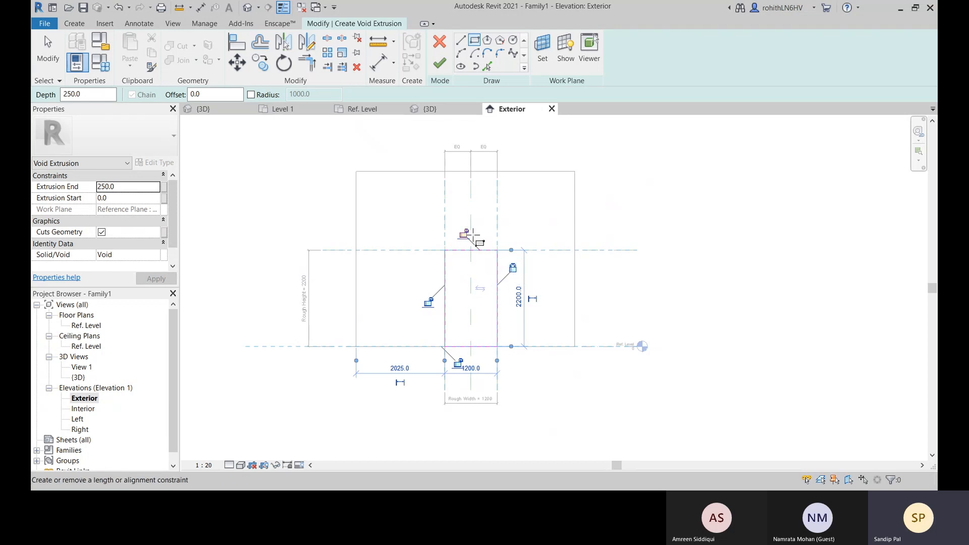
Lock the void sketch rectangle's edges to the reference planes and Ref. Level, and finish the 250 mm deep void extrusion
{"action": "left_click", "coordinate": [465, 234]}
{"action": "left_click", "coordinate": [428, 304]}
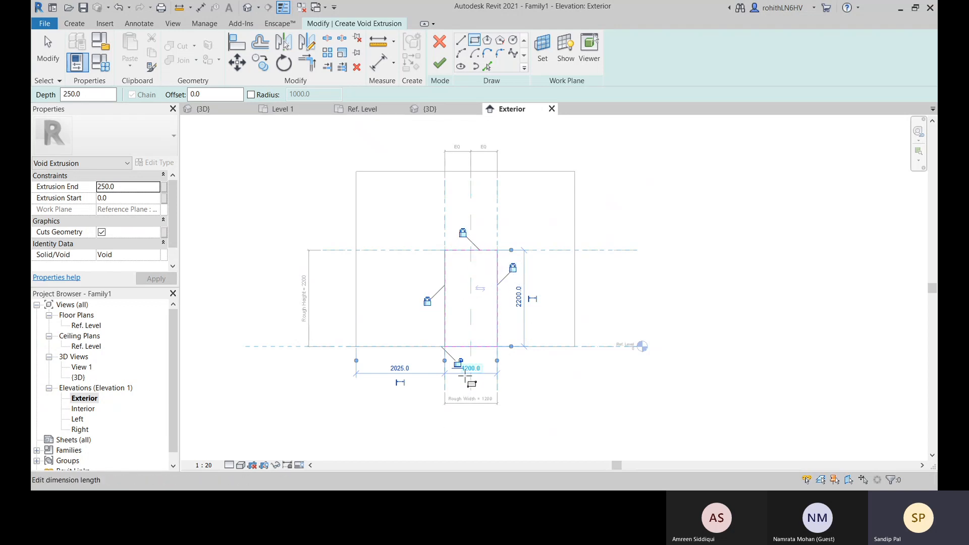
{"action": "left_click", "coordinate": [471, 369]}
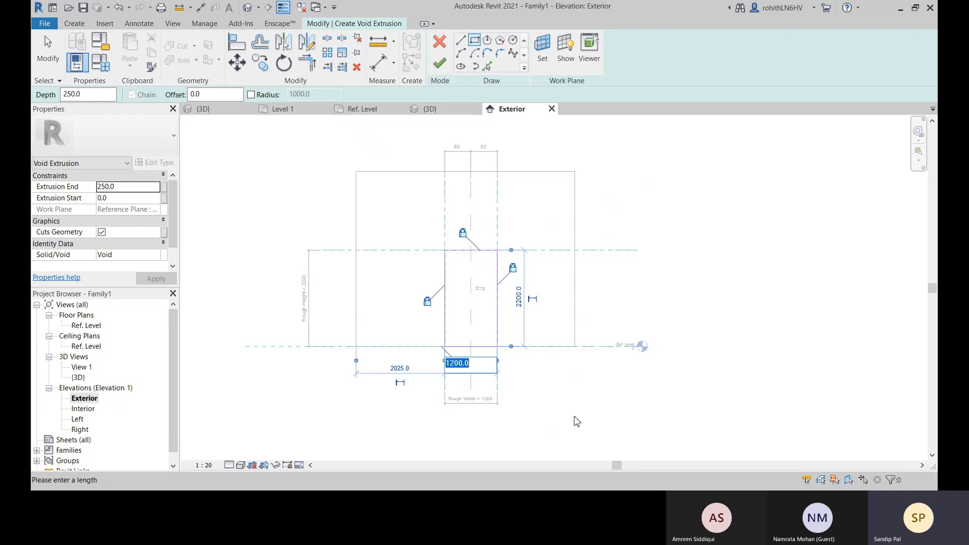
{"action": "key", "text": "Return"}
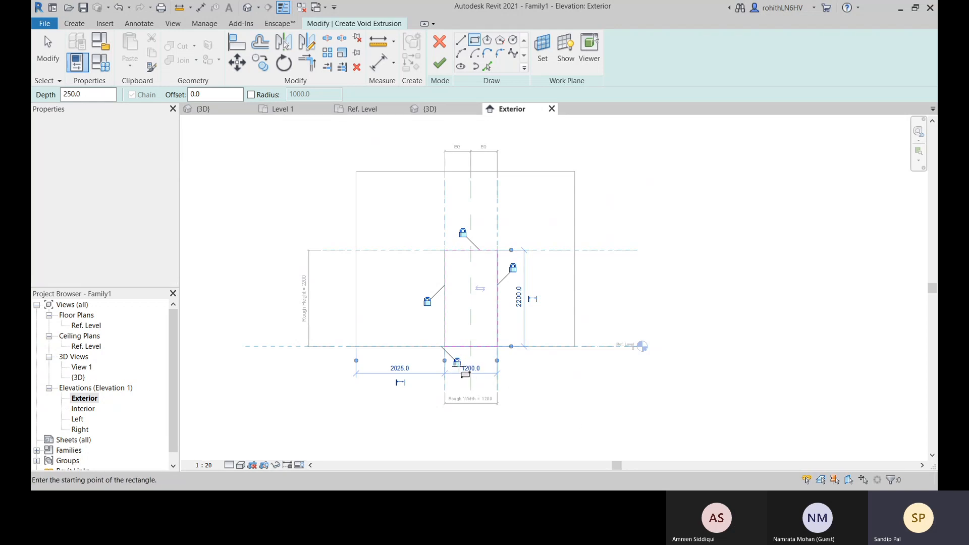
{"action": "left_click", "coordinate": [439, 63]}
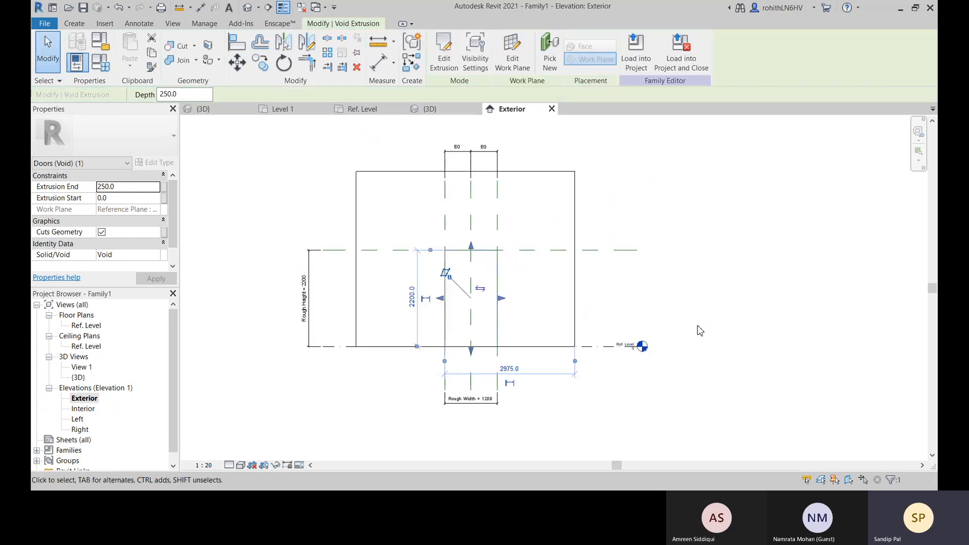
Select the host wall and review its Generic - 150mm type properties without changing them
{"action": "left_click", "coordinate": [368, 180]}
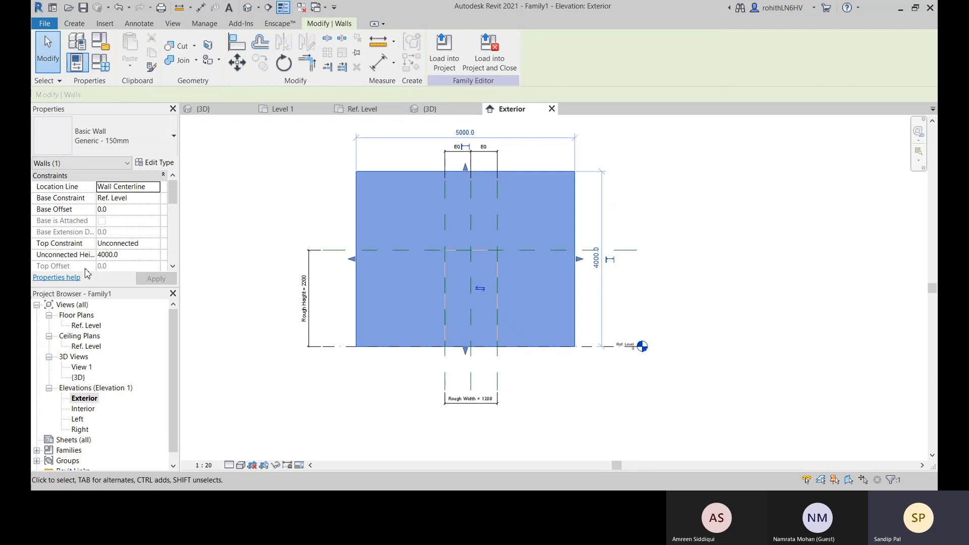
{"action": "left_click", "coordinate": [153, 165]}
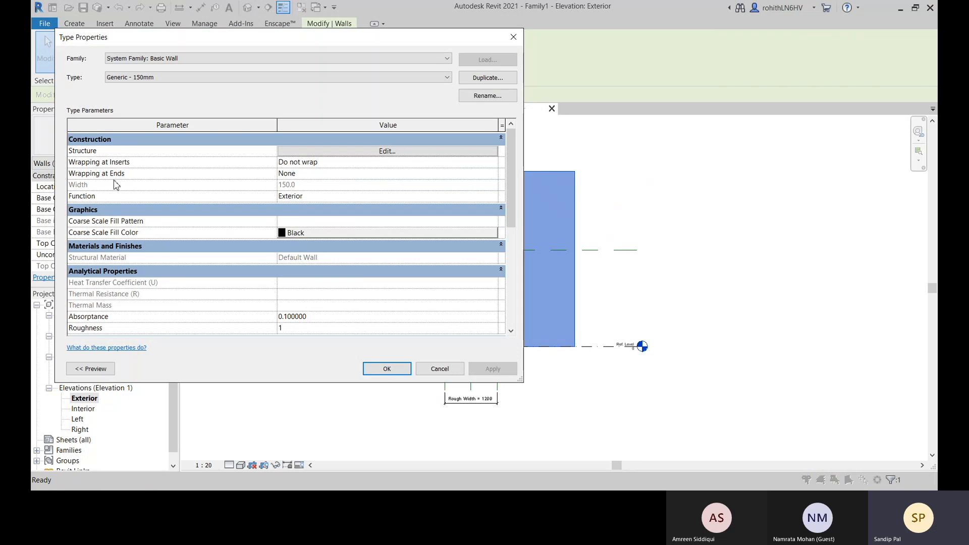
{"action": "left_click", "coordinate": [439, 369]}
{"action": "key", "text": "Escape"}
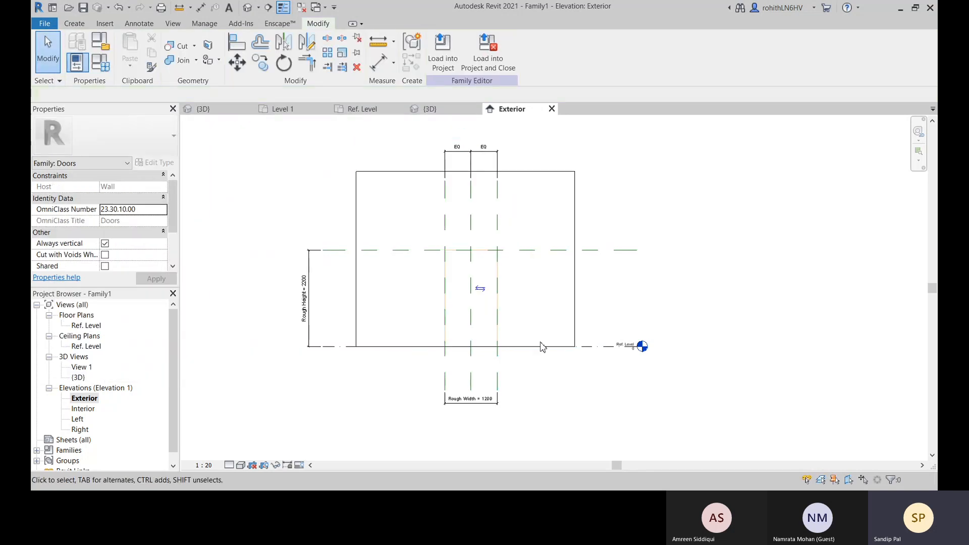
Examine the door opening void and how it relates to the wall in the 3D view
{"action": "left_click", "coordinate": [440, 111]}
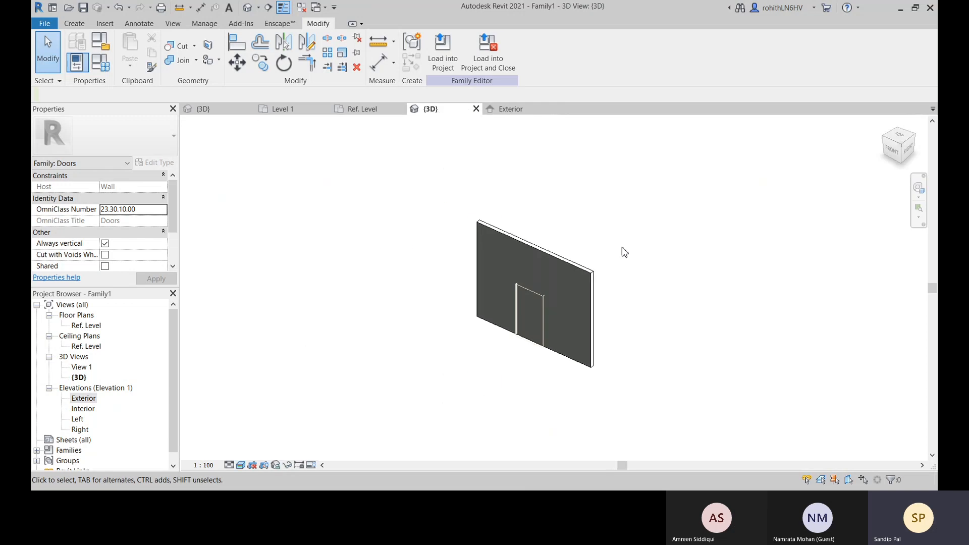
{"action": "scroll", "coordinate": [541, 314], "scroll_direction": "up", "scroll_amount": 5}
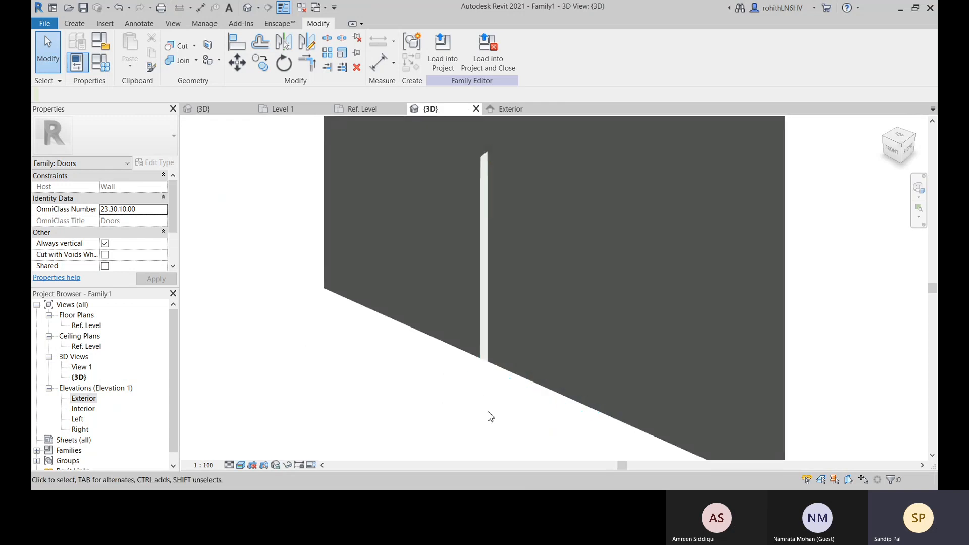
{"action": "left_click", "coordinate": [512, 382]}
{"action": "middle_click_drag", "start_coordinate": [580, 364], "coordinate": [495, 369]}
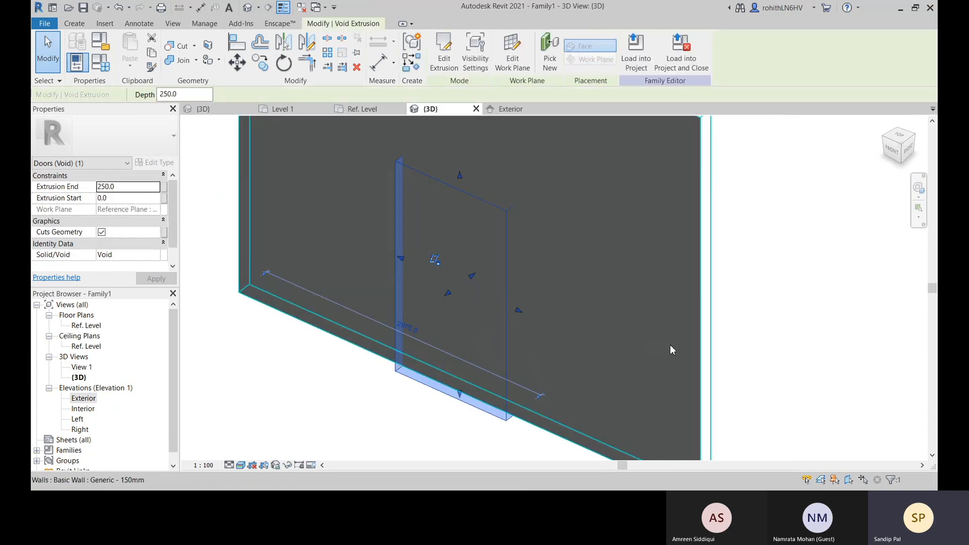
{"action": "left_click", "coordinate": [765, 335]}
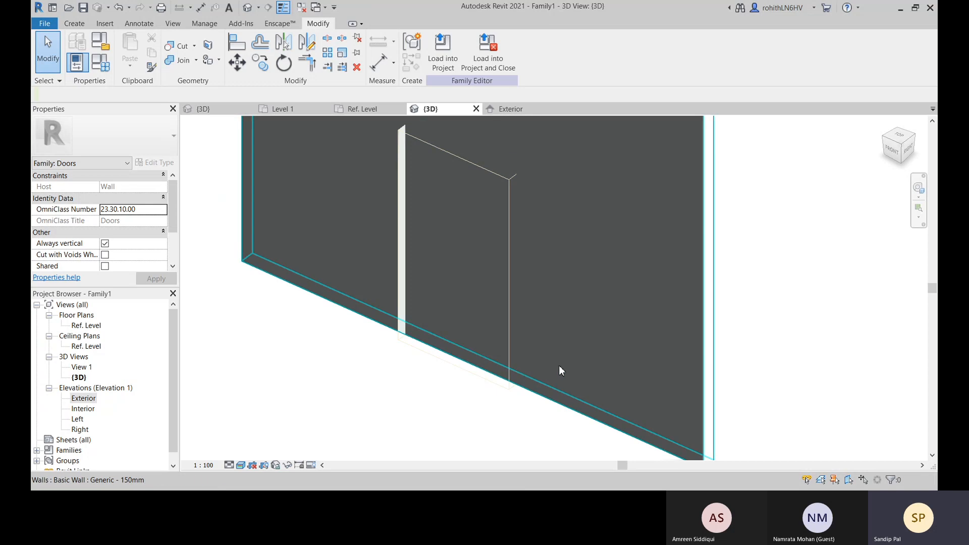
{"action": "middle_click_drag", "start_coordinate": [559, 365], "coordinate": [459, 333], "text": "shift"}
{"action": "left_click", "coordinate": [477, 328]}
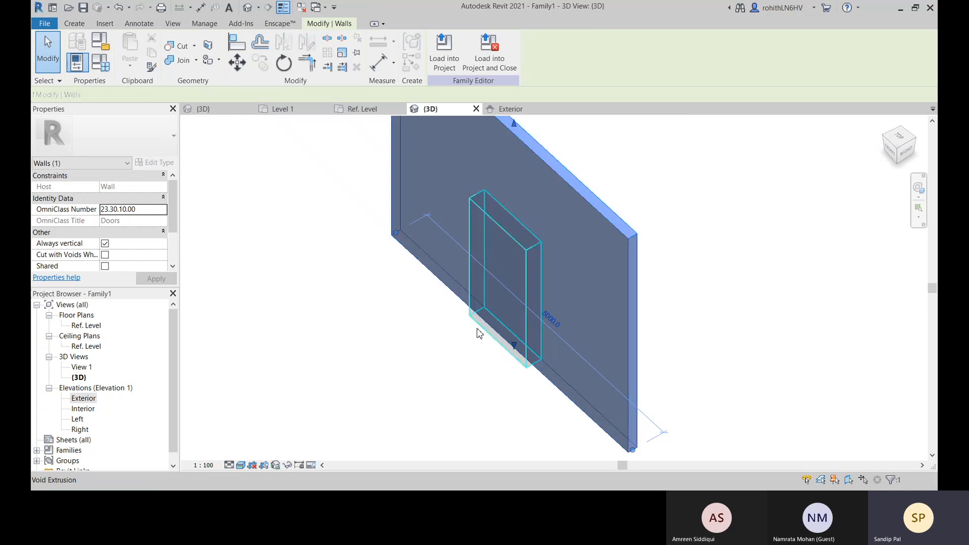
{"action": "left_click", "coordinate": [438, 369]}
Return to the Exterior elevation and undo the door void extrusion together with its sketch
{"action": "left_click", "coordinate": [511, 109]}
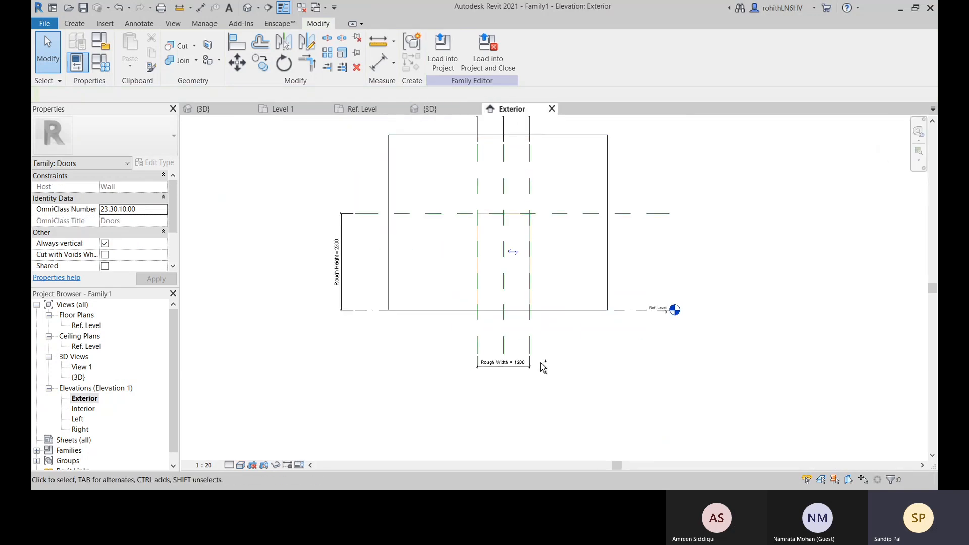
{"action": "key", "text": "ctrl+z"}
{"action": "key", "text": "ctrl+z"}
{"action": "key", "text": "ctrl+z"}
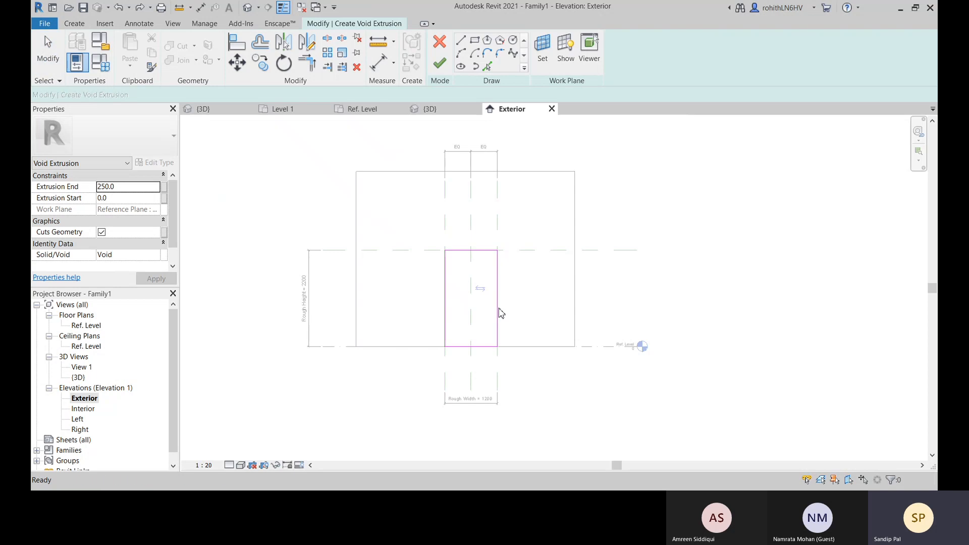
{"action": "key", "text": "ctrl+z"}
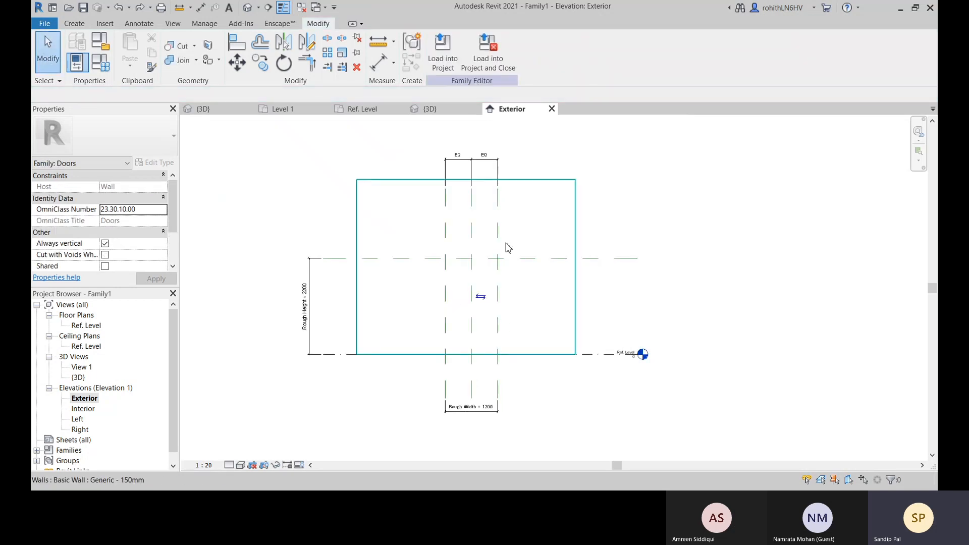
Start a new void extrusion with Reference Plane : Exterior as its work plane
{"action": "left_click", "coordinate": [74, 23]}
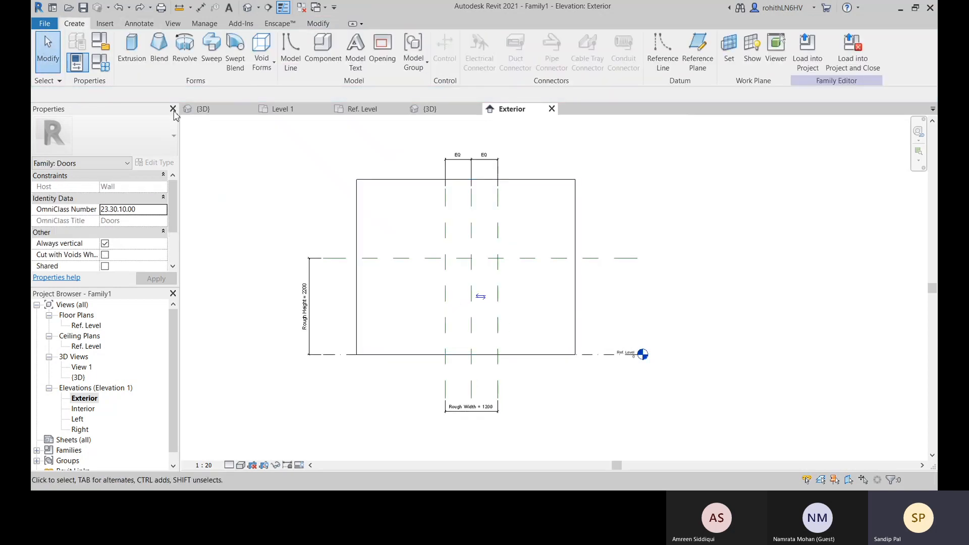
{"action": "left_click", "coordinate": [262, 59]}
{"action": "left_click", "coordinate": [275, 86]}
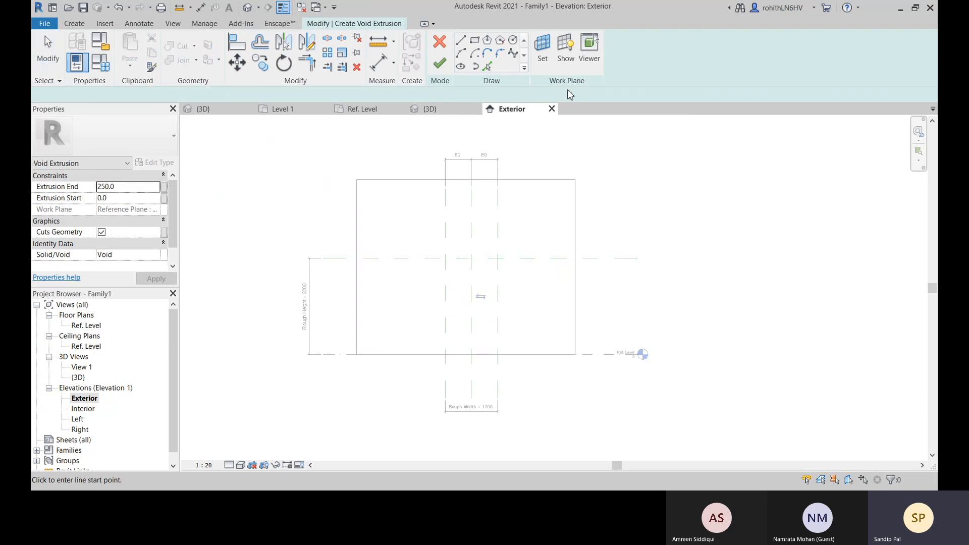
{"action": "left_click", "coordinate": [543, 50]}
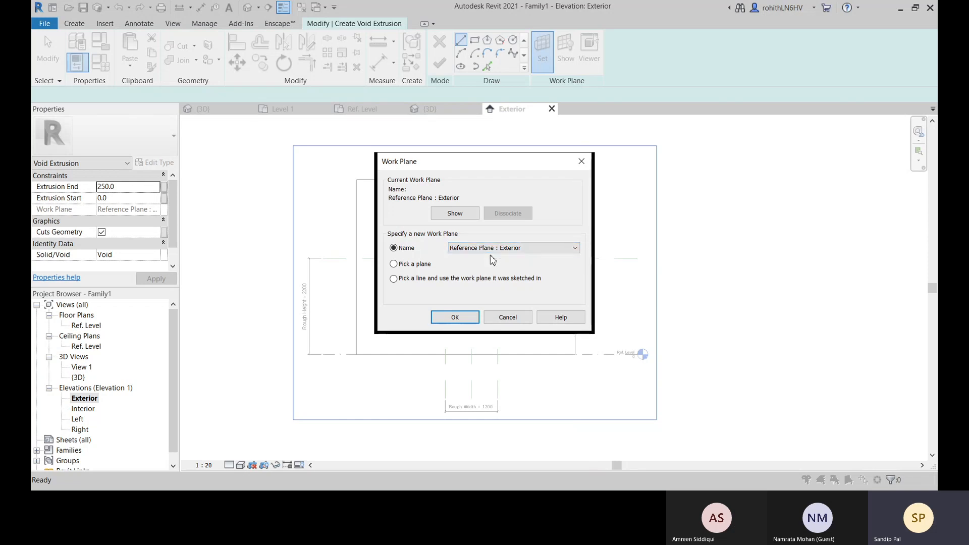
{"action": "left_click", "coordinate": [448, 318]}
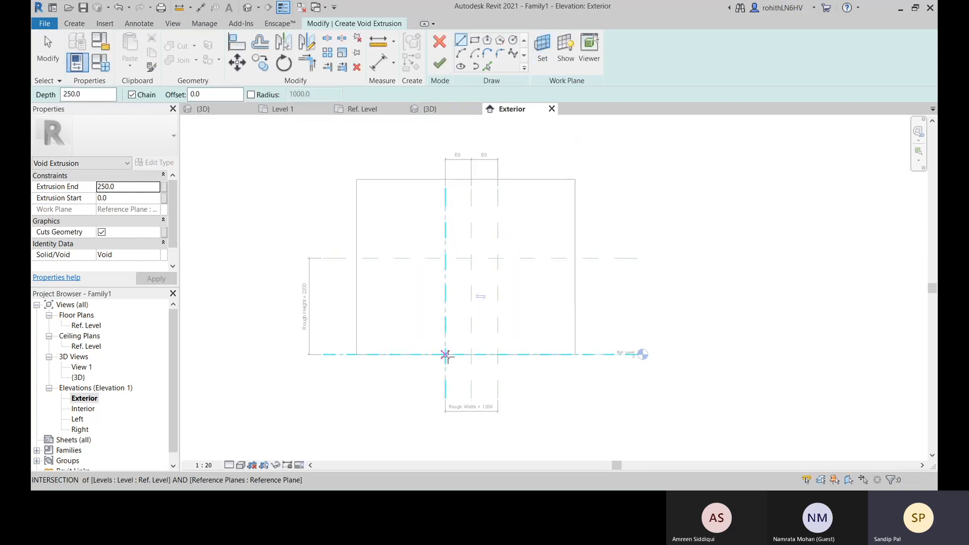
Sketch a closed 1200 by 2200 mm door opening from chained lines through the reference plane and Ref. Level intersections
{"action": "left_click", "coordinate": [446, 353]}
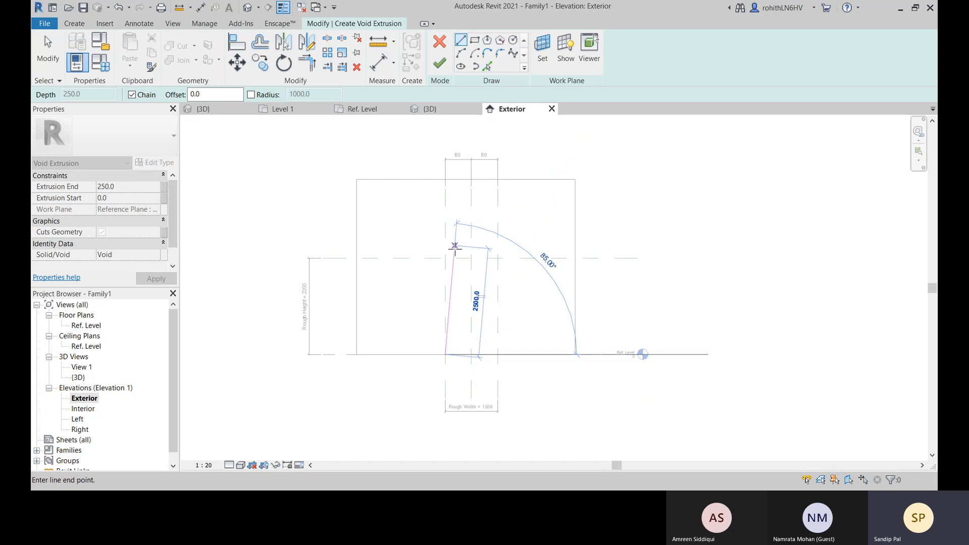
{"action": "left_click", "coordinate": [446, 258]}
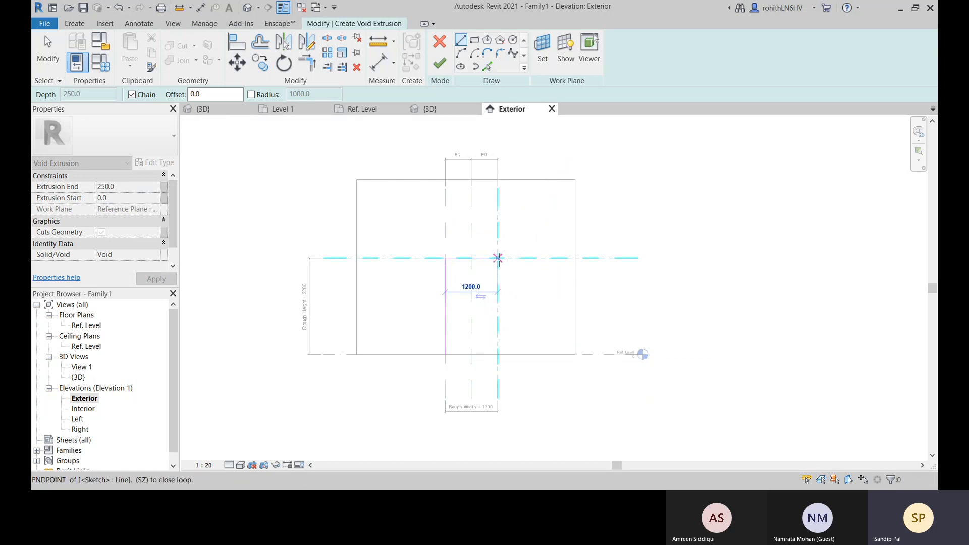
{"action": "left_click", "coordinate": [498, 258]}
{"action": "left_click", "coordinate": [498, 355]}
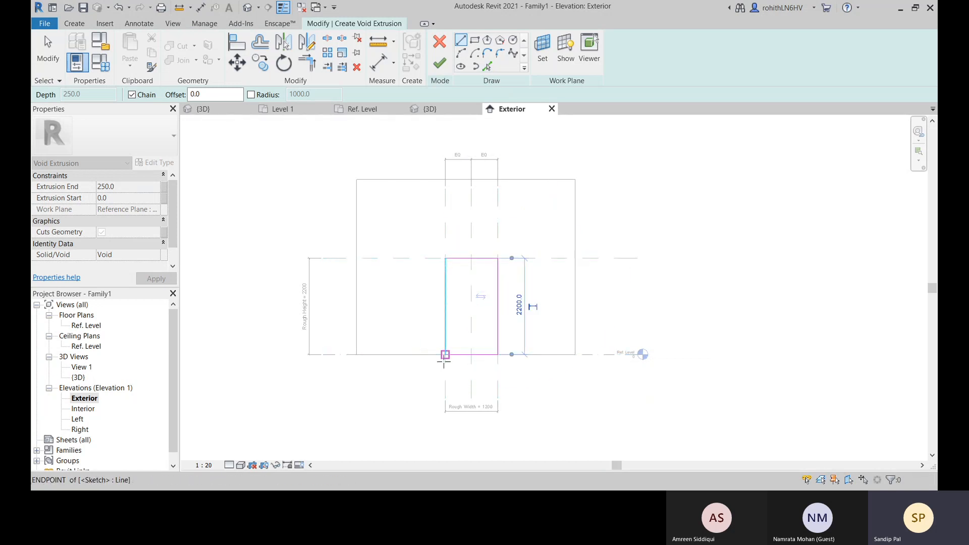
{"action": "left_click", "coordinate": [446, 354]}
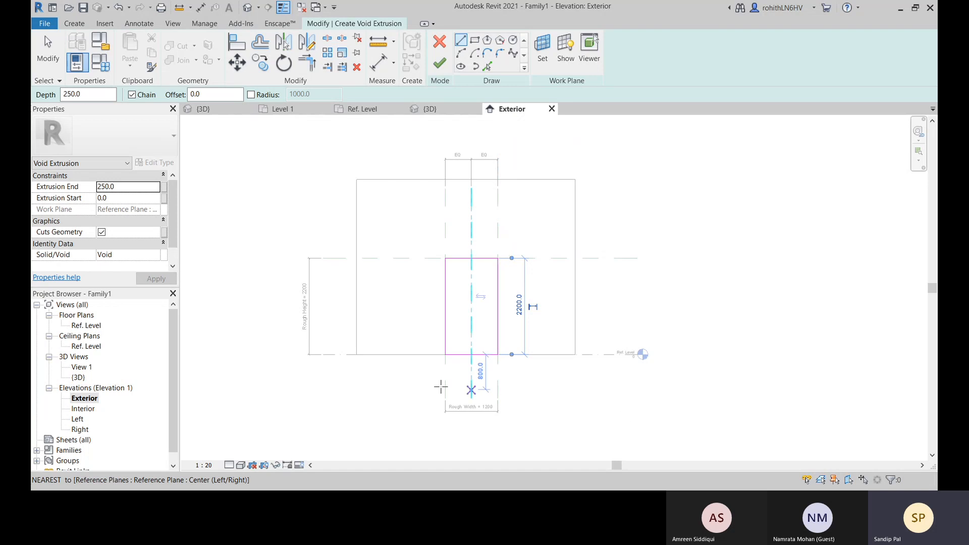
{"action": "right_click", "coordinate": [627, 211]}
{"action": "left_click", "coordinate": [635, 217]}
{"action": "right_click", "coordinate": [628, 211]}
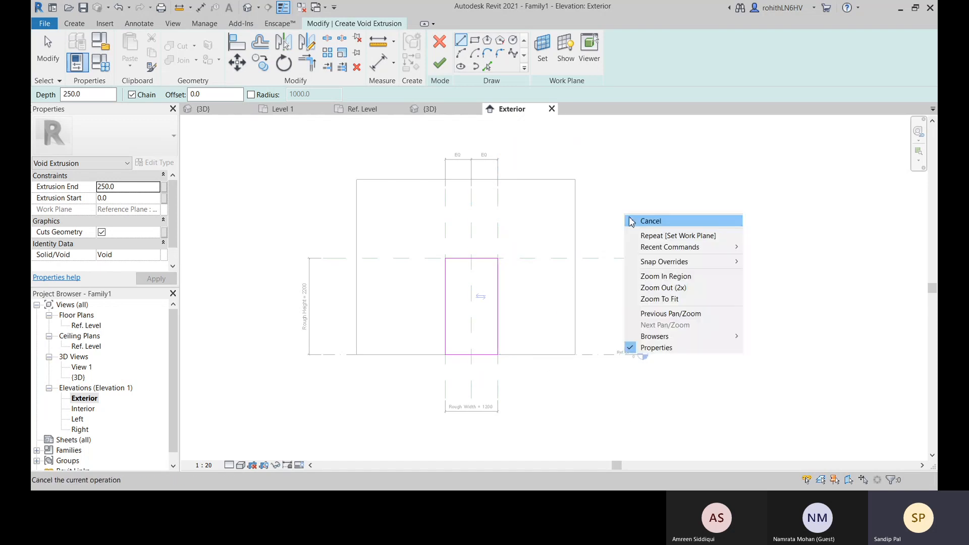
{"action": "left_click", "coordinate": [635, 219]}
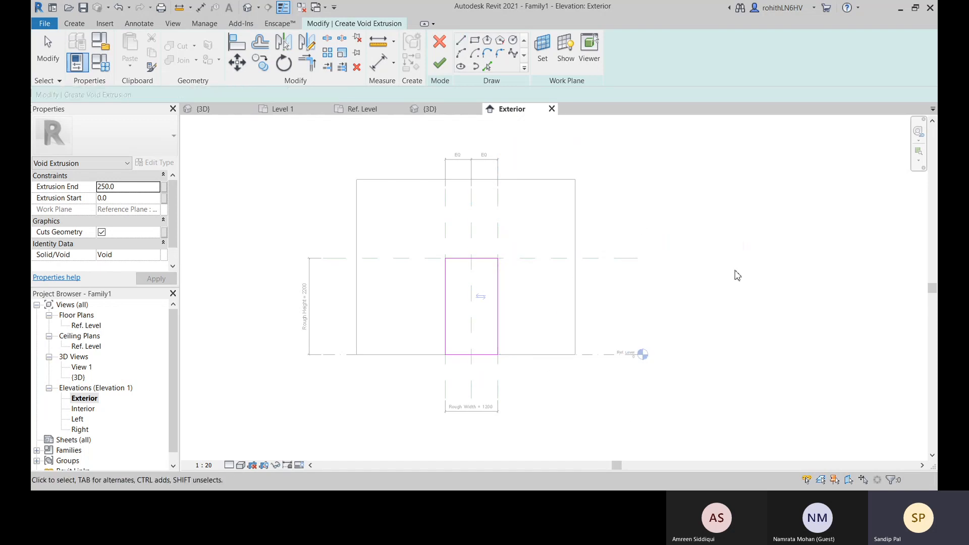
Align and lock the opening sketch's left and top edges to their reference planes
{"action": "left_click", "coordinate": [237, 42]}
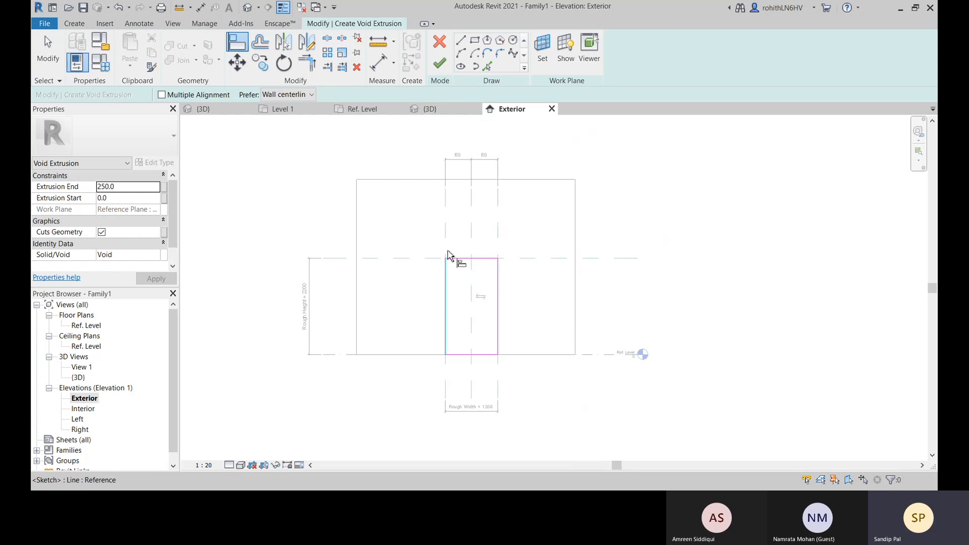
{"action": "left_click", "coordinate": [446, 226]}
{"action": "left_click", "coordinate": [446, 314]}
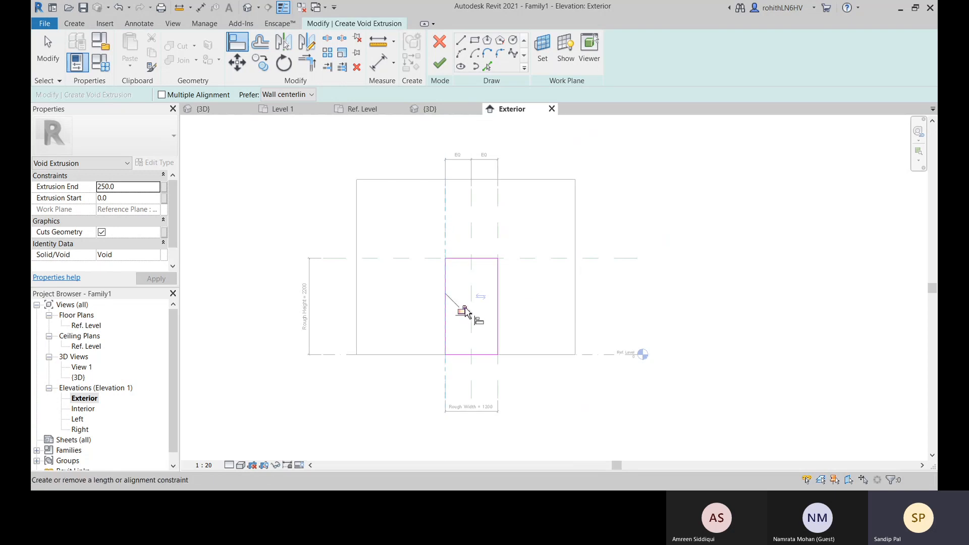
{"action": "left_click", "coordinate": [521, 259]}
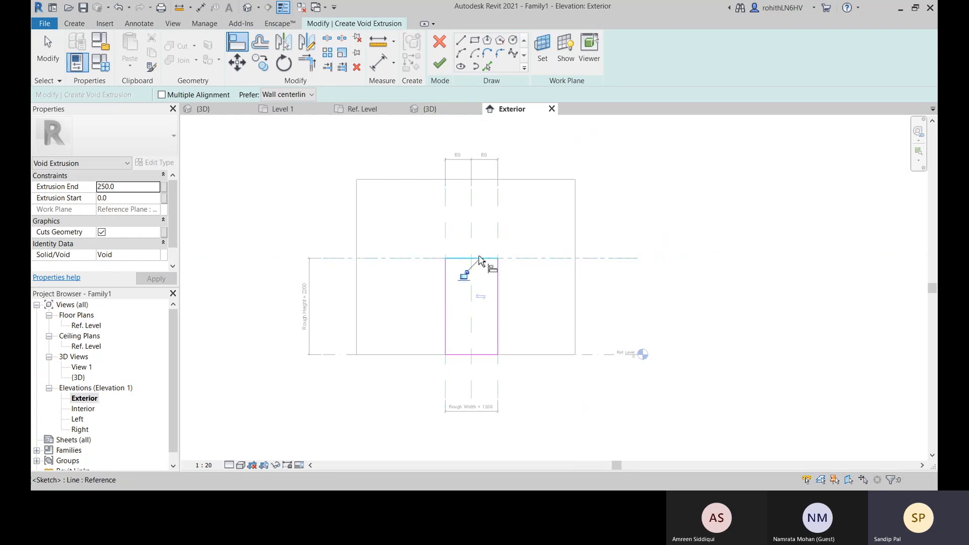
{"action": "left_click", "coordinate": [475, 259]}
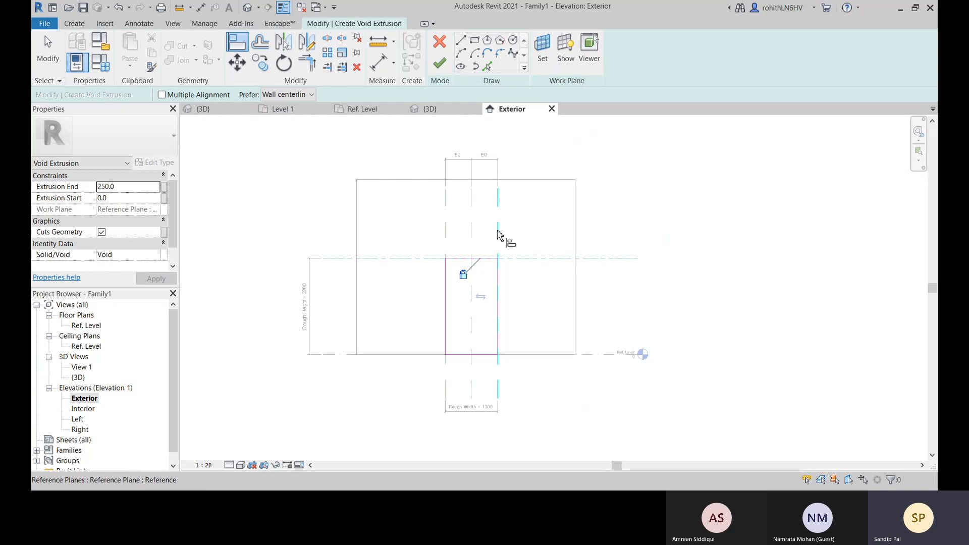
Align and lock the sketch's right edge to its reference plane and its bottom edge to the Ref. Level
{"action": "left_click", "coordinate": [498, 231]}
{"action": "left_click", "coordinate": [498, 302]}
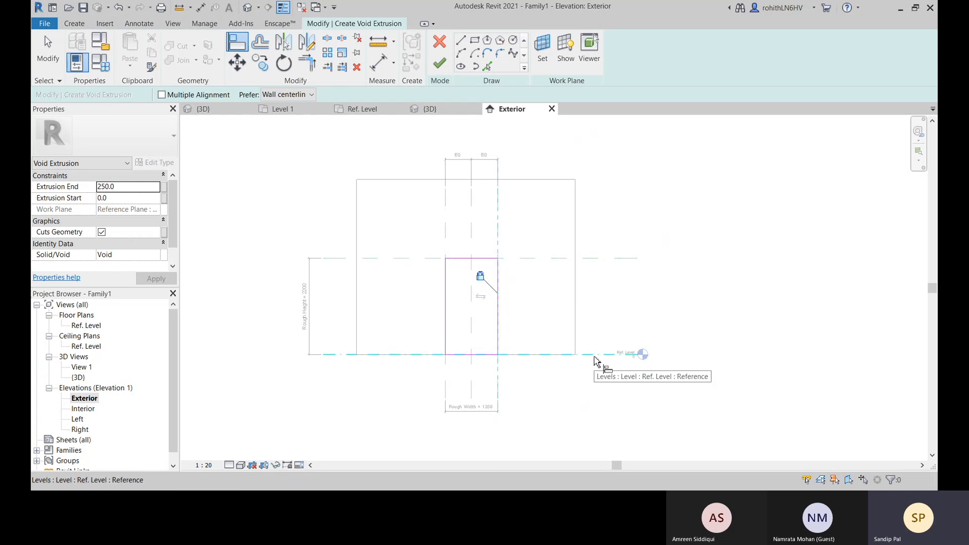
{"action": "left_click", "coordinate": [596, 356]}
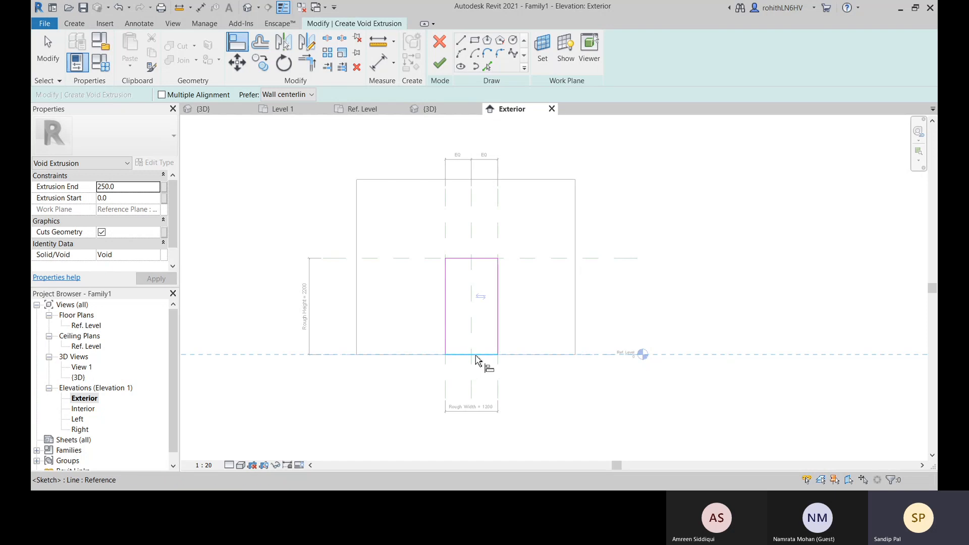
{"action": "left_click", "coordinate": [465, 354]}
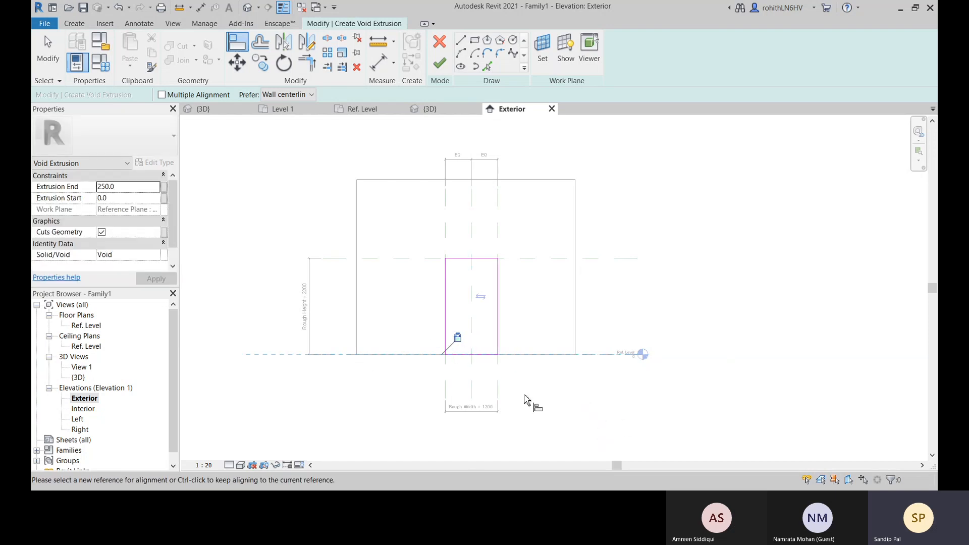
{"action": "right_click", "coordinate": [672, 262]}
{"action": "left_click", "coordinate": [686, 270]}
{"action": "right_click", "coordinate": [678, 269]}
{"action": "left_click", "coordinate": [690, 277]}
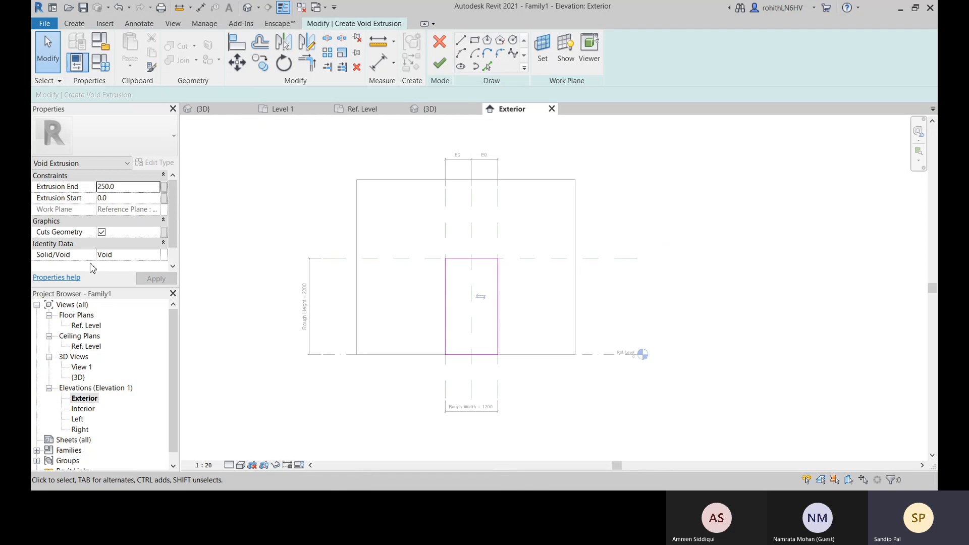
Set the extrusion's Solid/Void property to Void
{"action": "left_click", "coordinate": [157, 257]}
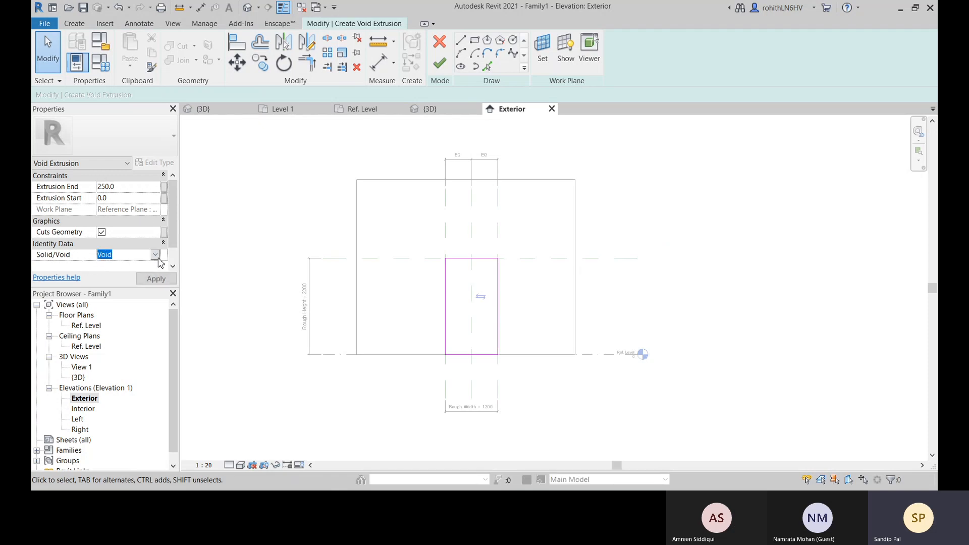
{"action": "left_click", "coordinate": [153, 279]}
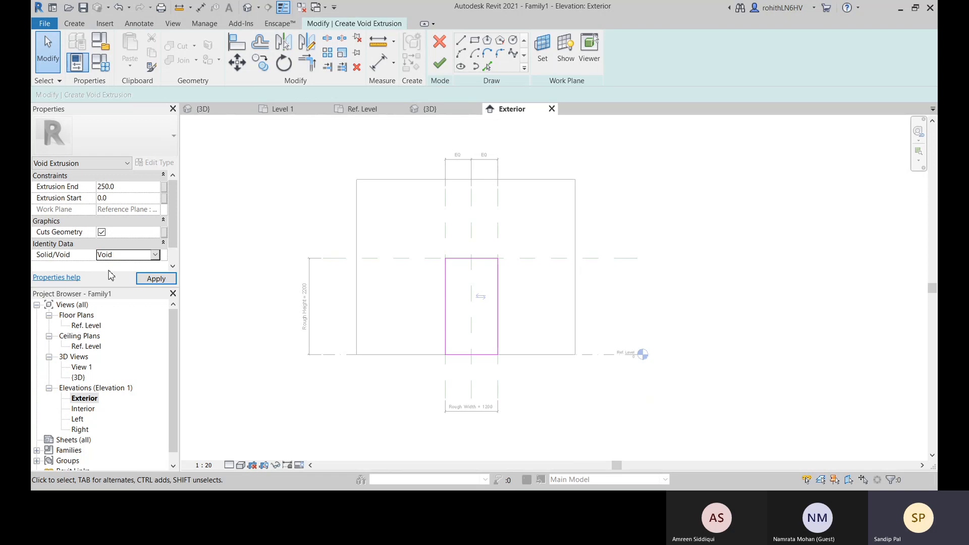
Finish the void extrusion and stretch its depth to about 678 mm through the wall in the 3D view
{"action": "left_click", "coordinate": [440, 63]}
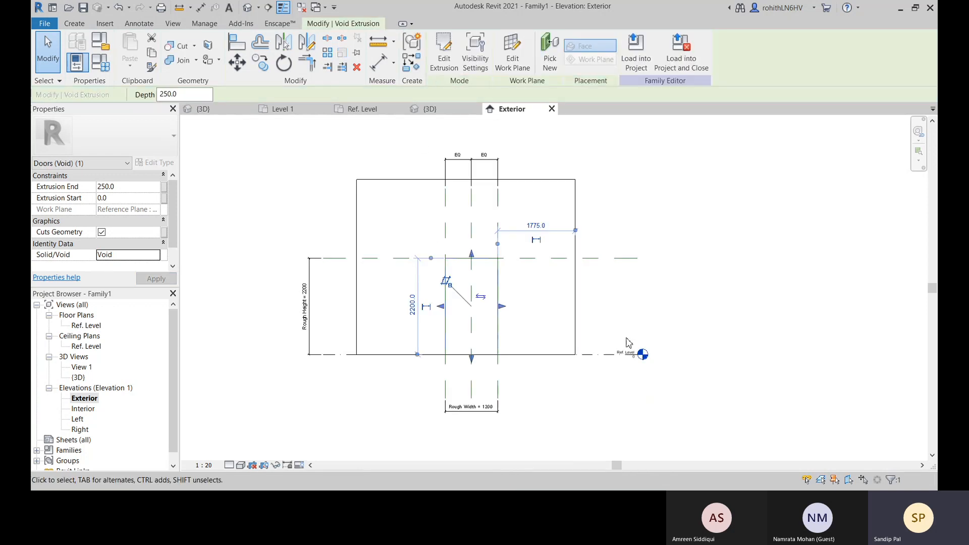
{"action": "left_click", "coordinate": [474, 107]}
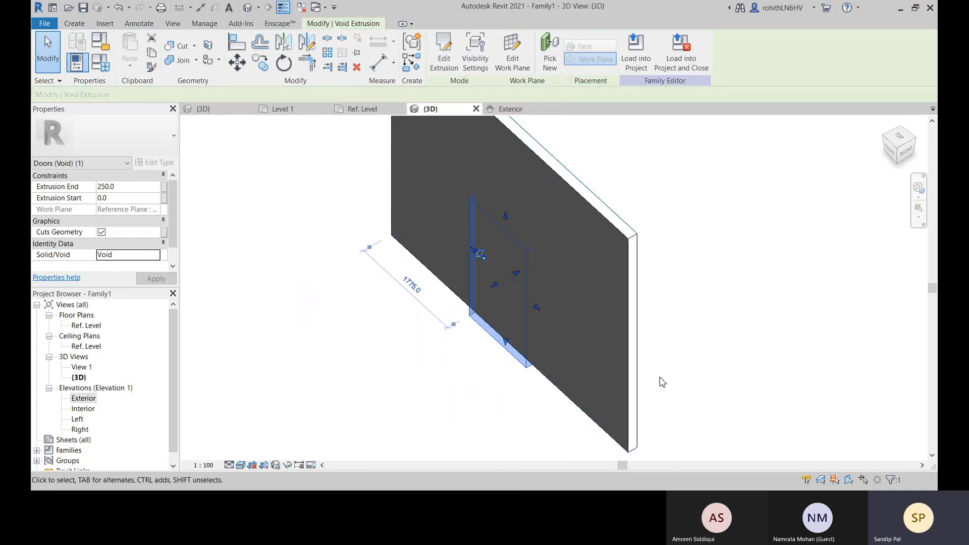
{"action": "middle_click_drag", "start_coordinate": [626, 357], "coordinate": [515, 315], "text": "shift"}
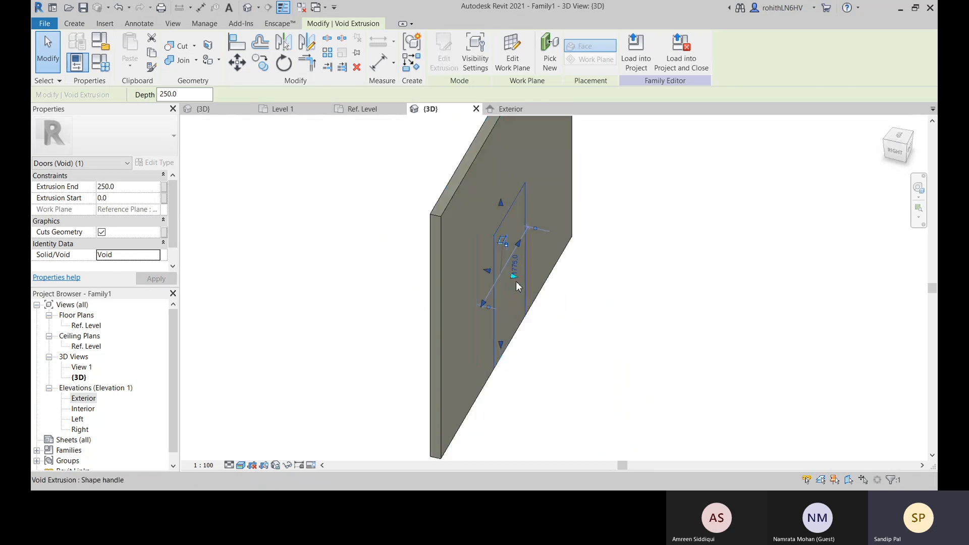
{"action": "left_click_drag", "start_coordinate": [515, 279], "coordinate": [546, 285]}
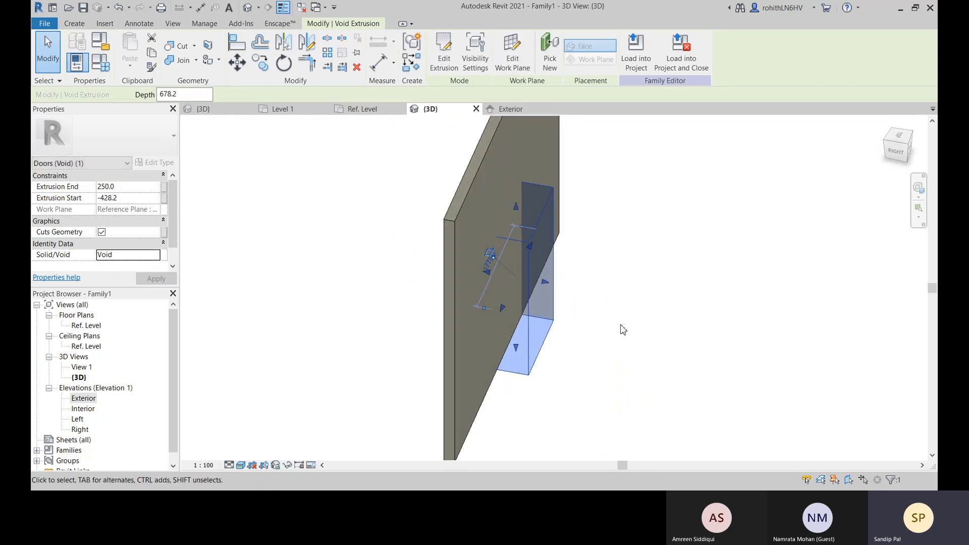
{"action": "left_click", "coordinate": [617, 335]}
Examine the void extrusion and the wall from several angles to check whether the opening is cut
{"action": "middle_click_drag", "start_coordinate": [618, 335], "coordinate": [584, 396], "text": "shift"}
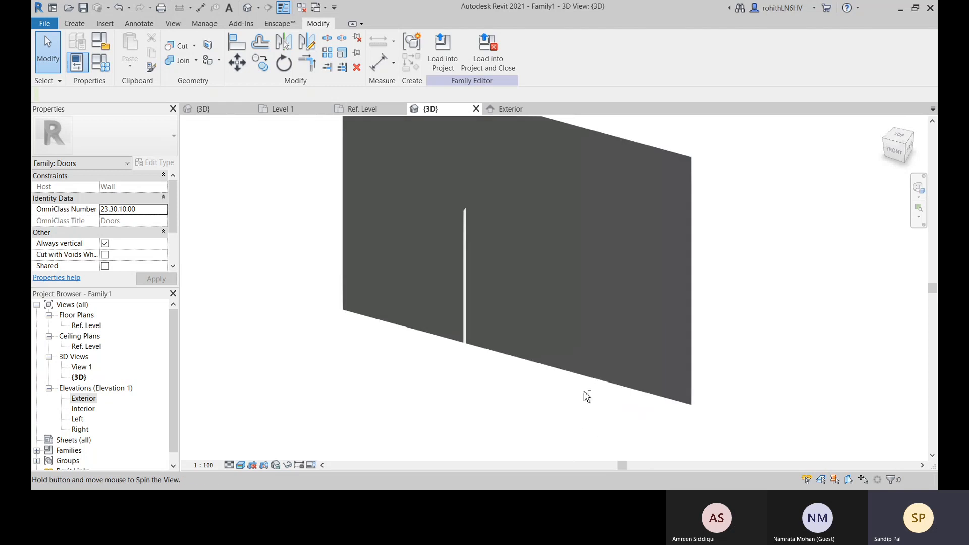
{"action": "scroll", "coordinate": [502, 268], "scroll_direction": "up", "scroll_amount": 6}
{"action": "scroll", "coordinate": [484, 397], "scroll_direction": "up", "scroll_amount": 3}
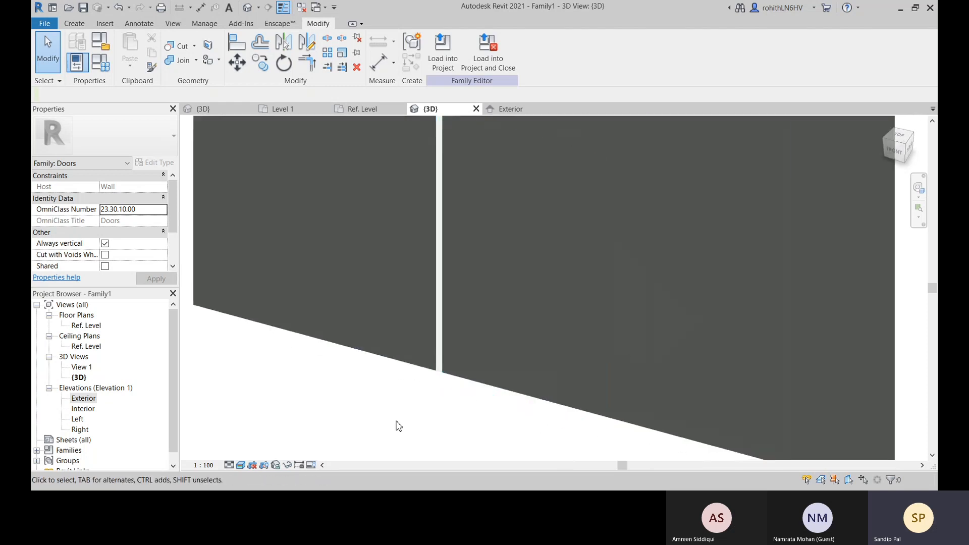
{"action": "left_click", "coordinate": [461, 385]}
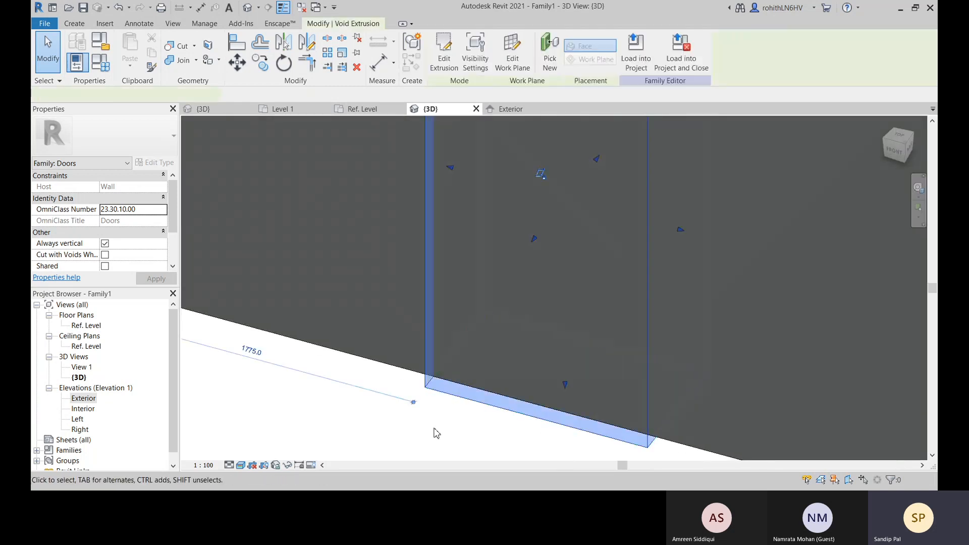
{"action": "middle_click_drag", "start_coordinate": [435, 413], "coordinate": [446, 426], "text": "shift"}
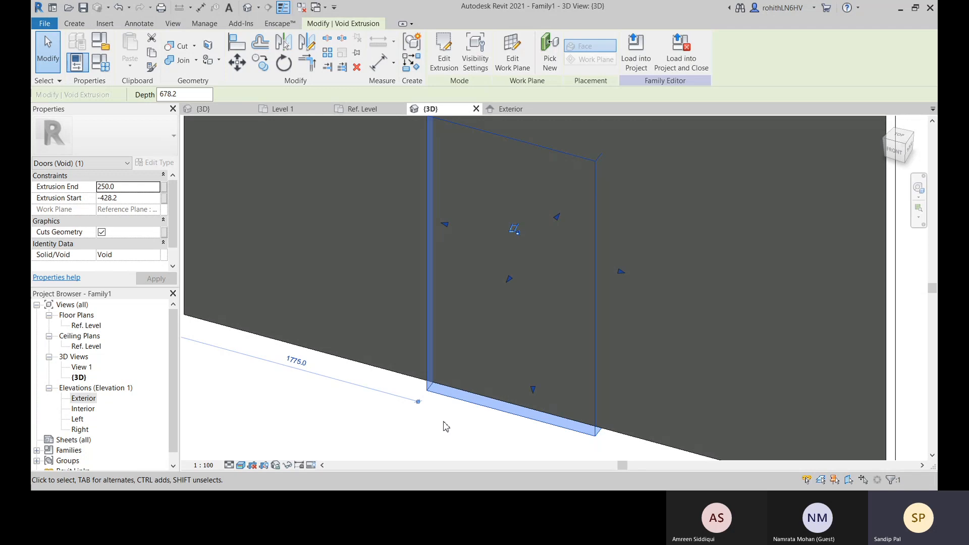
{"action": "scroll", "coordinate": [388, 418], "scroll_direction": "down", "scroll_amount": 2}
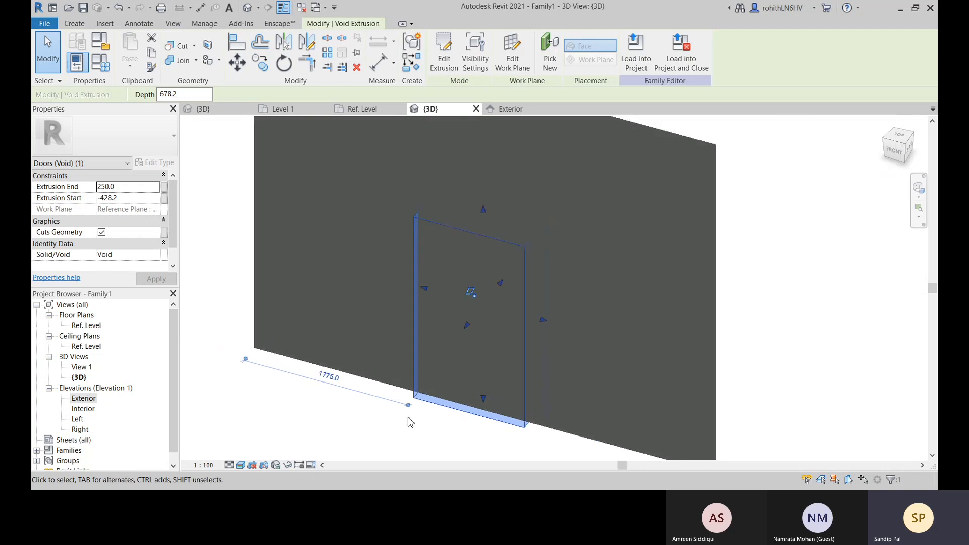
{"action": "left_click", "coordinate": [468, 434]}
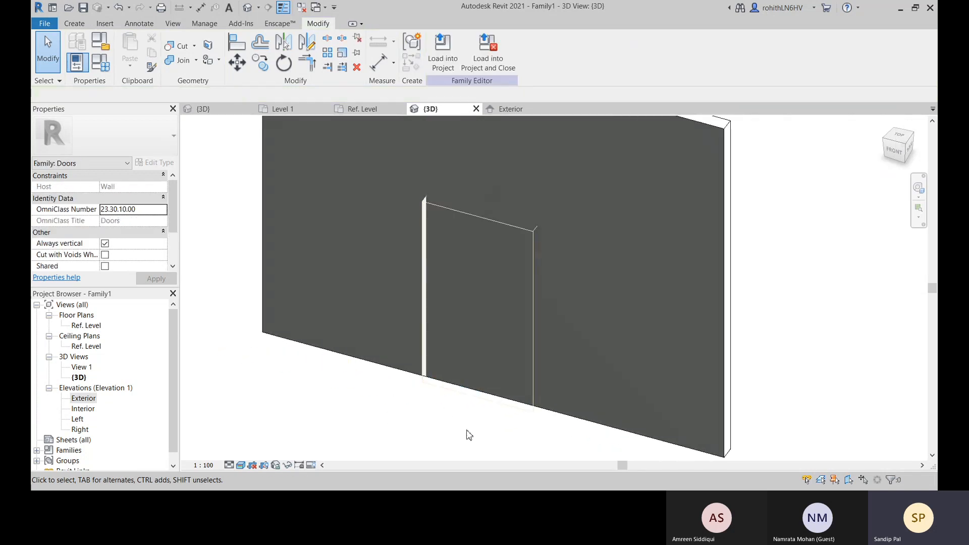
{"action": "left_click", "coordinate": [480, 369]}
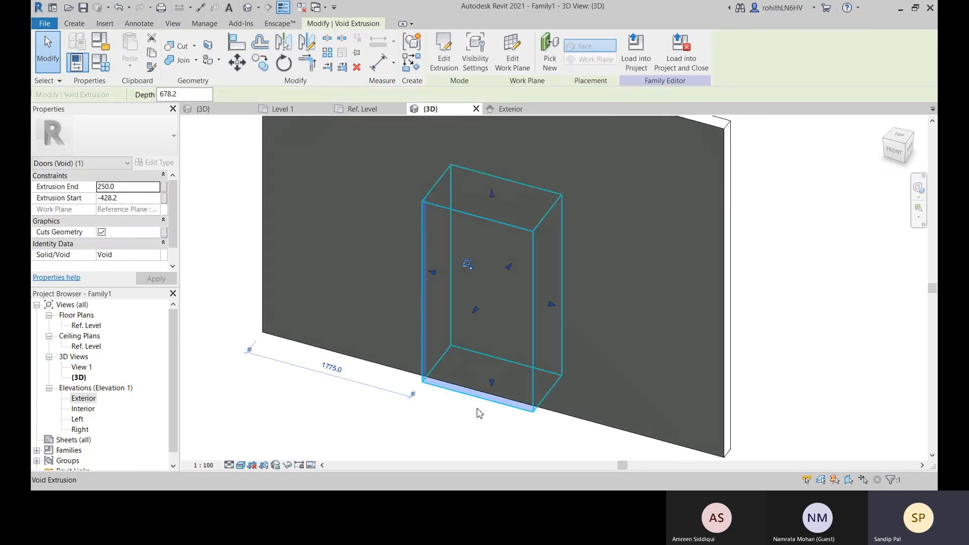
{"action": "left_click", "coordinate": [458, 438]}
{"action": "left_click", "coordinate": [516, 419]}
{"action": "middle_click_drag", "start_coordinate": [762, 316], "coordinate": [775, 273], "text": "shift"}
{"action": "left_click", "coordinate": [698, 345]}
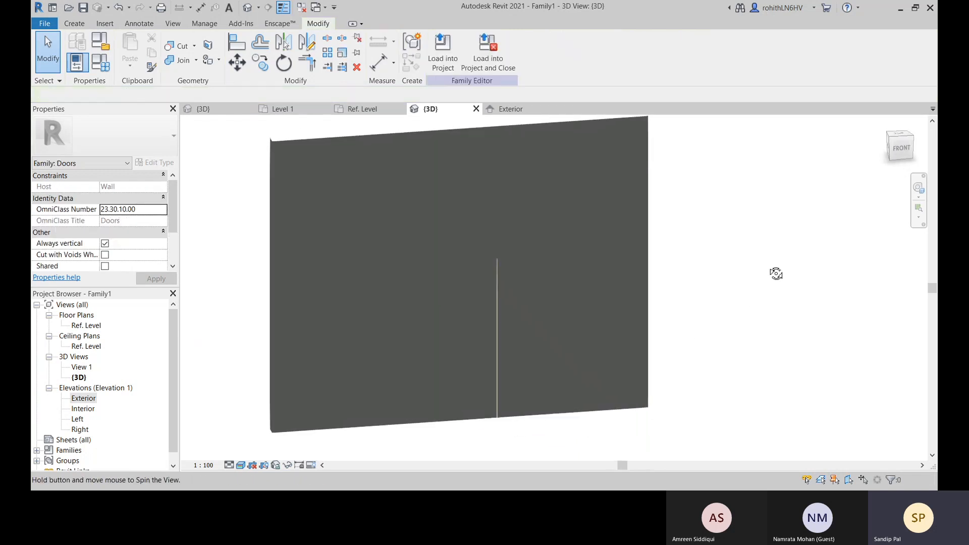
{"action": "scroll", "coordinate": [500, 275], "scroll_direction": "up", "scroll_amount": 6}
{"action": "middle_click_drag", "start_coordinate": [503, 267], "coordinate": [505, 349], "text": "shift"}
{"action": "middle_click_drag", "start_coordinate": [492, 208], "coordinate": [411, 446], "text": "shift"}
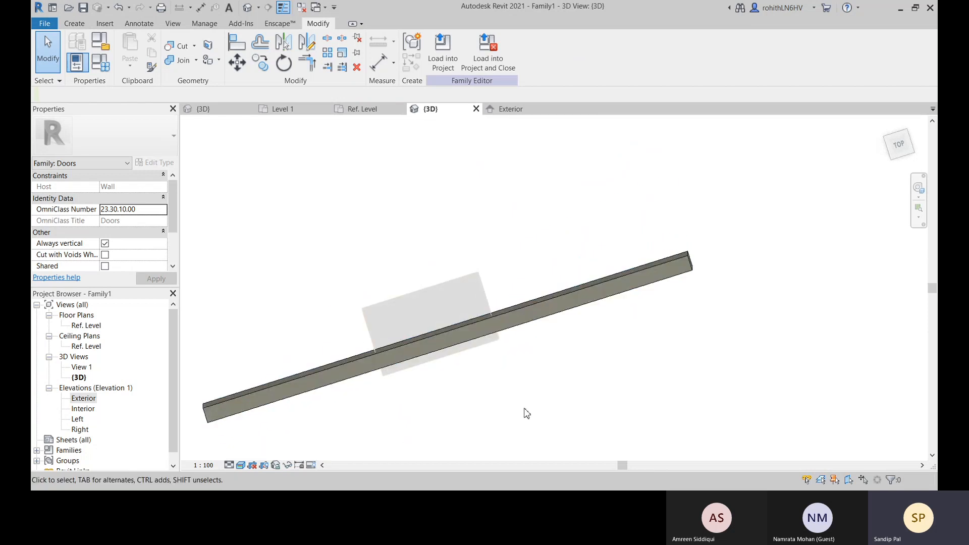
{"action": "mouse_move", "coordinate": [493, 346]}
{"action": "middle_mouse_down", "text": "shift"}
{"action": "mouse_move", "coordinate": [499, 386]}
{"action": "mouse_move", "coordinate": [489, 318]}
{"action": "mouse_move", "coordinate": [513, 271]}
{"action": "mouse_move", "coordinate": [483, 340]}
{"action": "middle_mouse_up", "text": "shift"}
{"action": "double_click", "coordinate": [454, 353]}
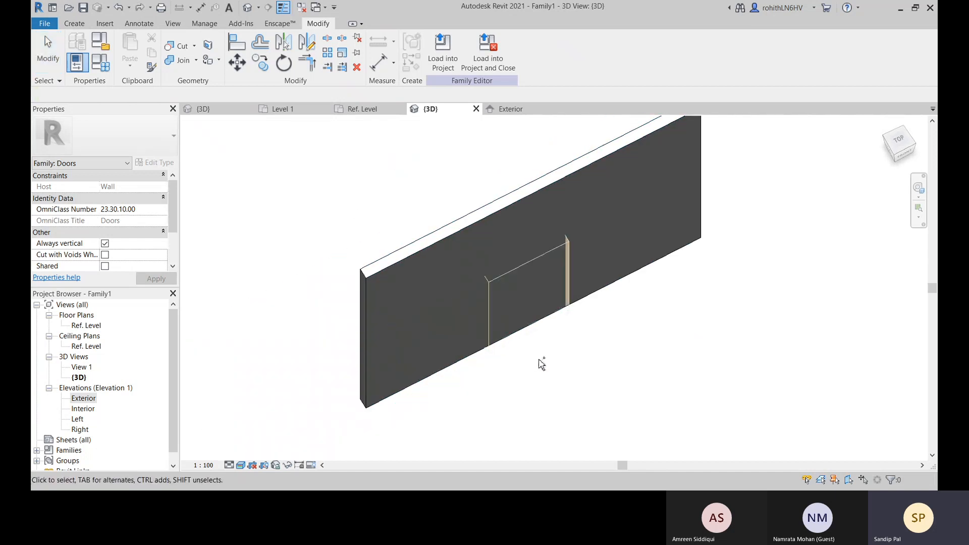
Undo the modelling steps back to the state where the wall still has its original opening cut
{"action": "key", "text": "ctrl+z"}
{"action": "key", "text": "ctrl+z"}
{"action": "key", "text": "ctrl+z"}
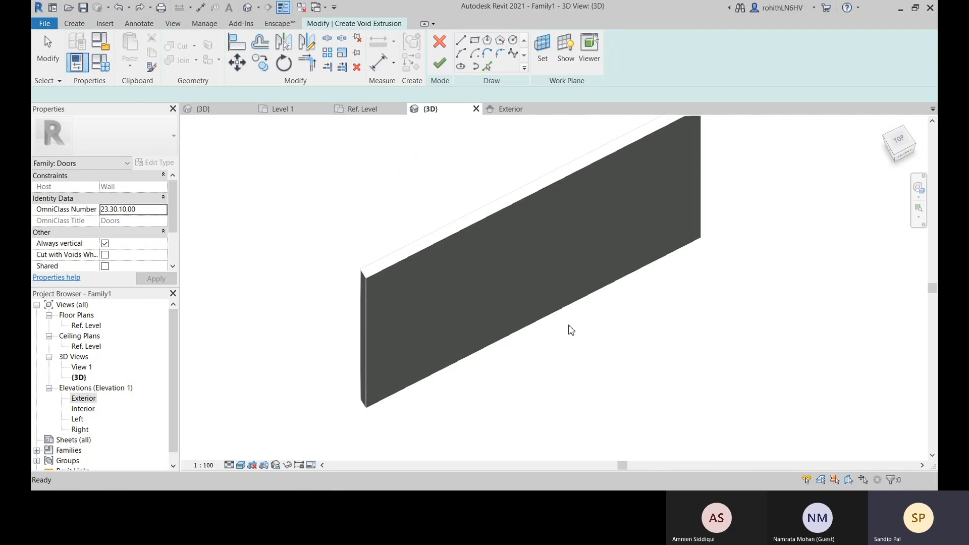
{"action": "key", "text": "ctrl+z"}
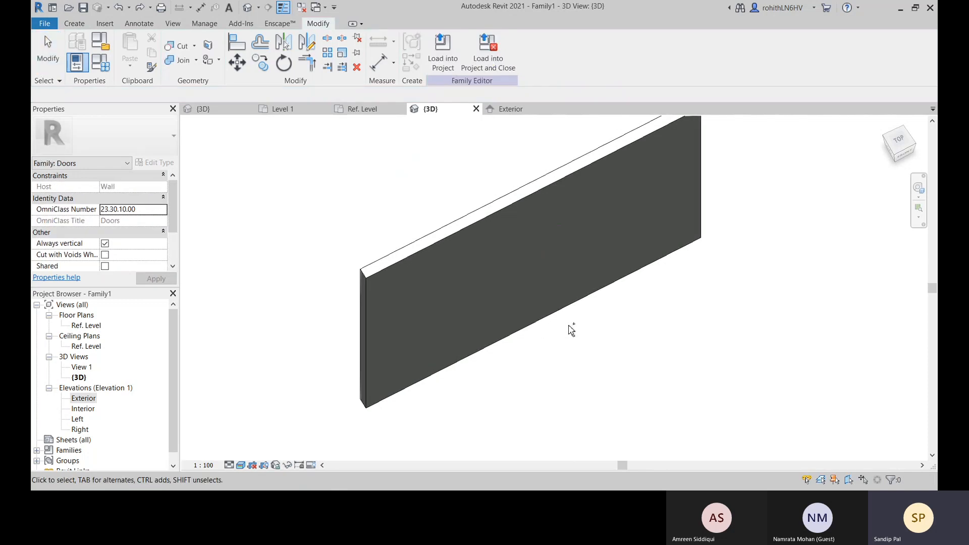
{"action": "key", "text": "ctrl+z"}
{"action": "key", "text": "ctrl+z"}
{"action": "key", "text": "ctrl+z"}
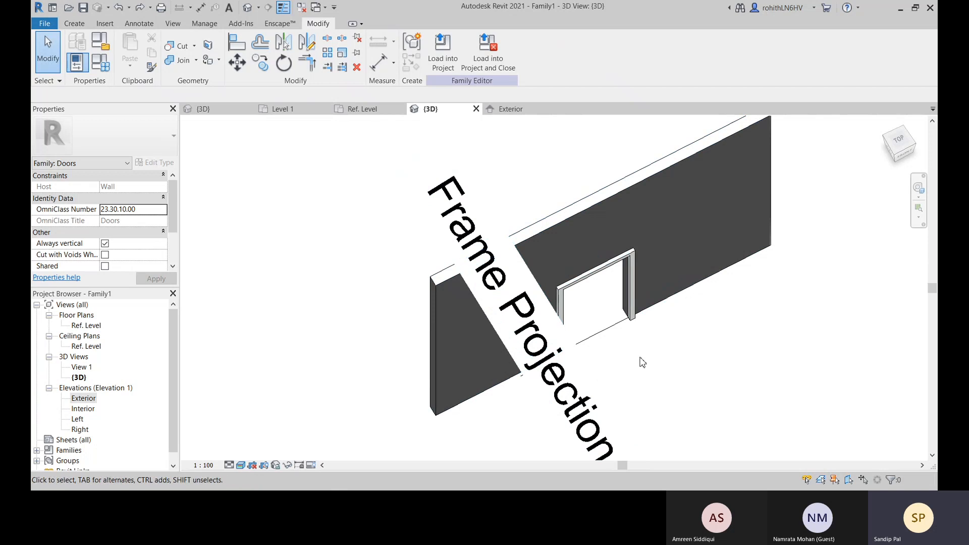
{"action": "key", "text": "ctrl+z"}
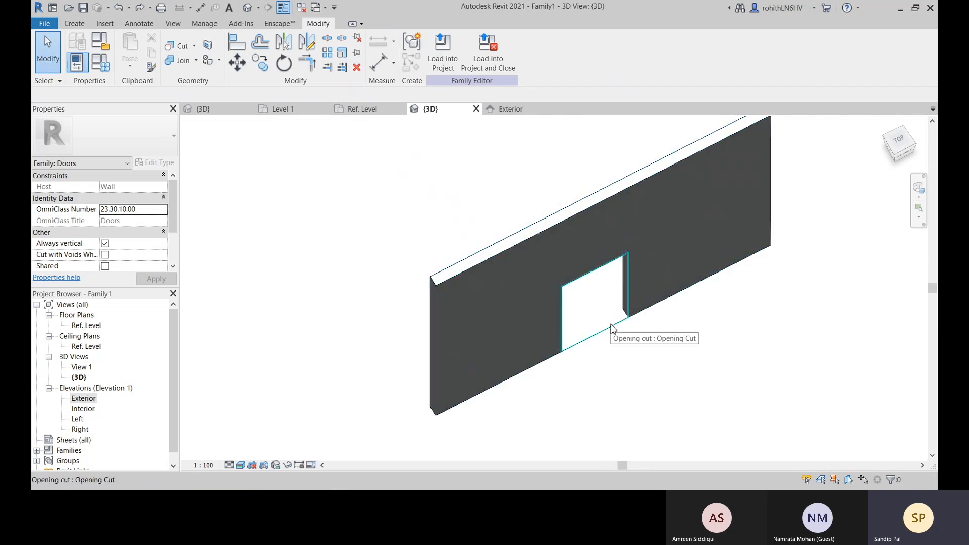
Examine the original opening cut element in the wall from the front and review the available creation tools
{"action": "left_click", "coordinate": [612, 329]}
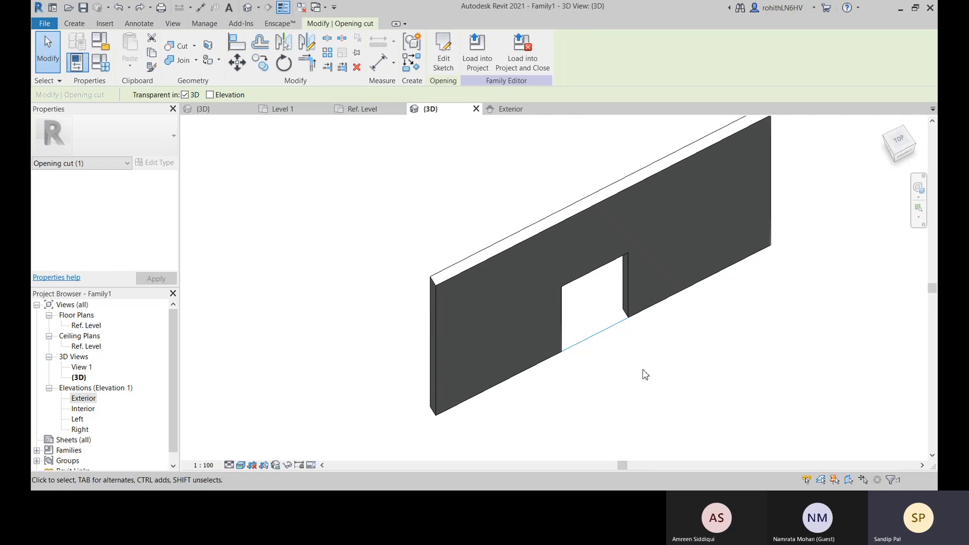
{"action": "middle_click_drag", "start_coordinate": [644, 374], "coordinate": [479, 423], "text": "shift"}
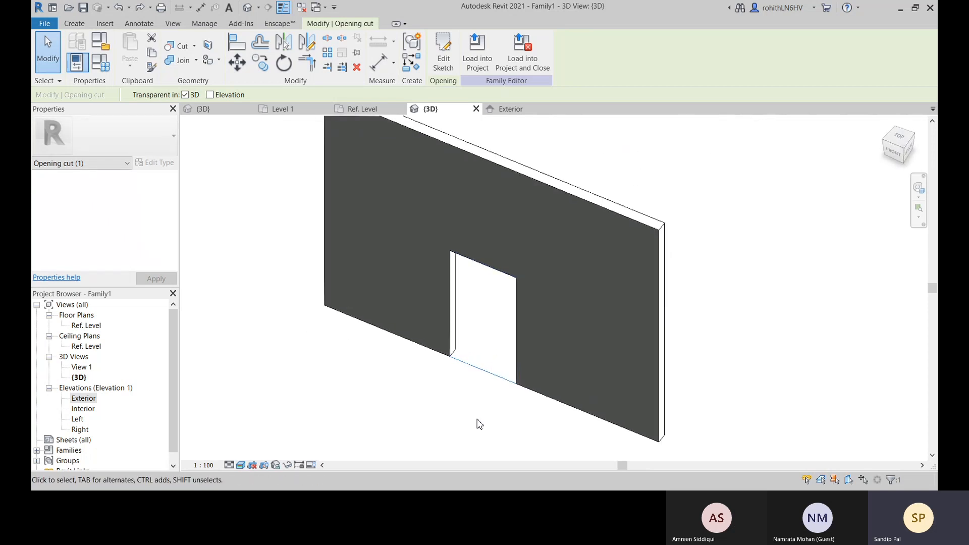
{"action": "left_click", "coordinate": [452, 410]}
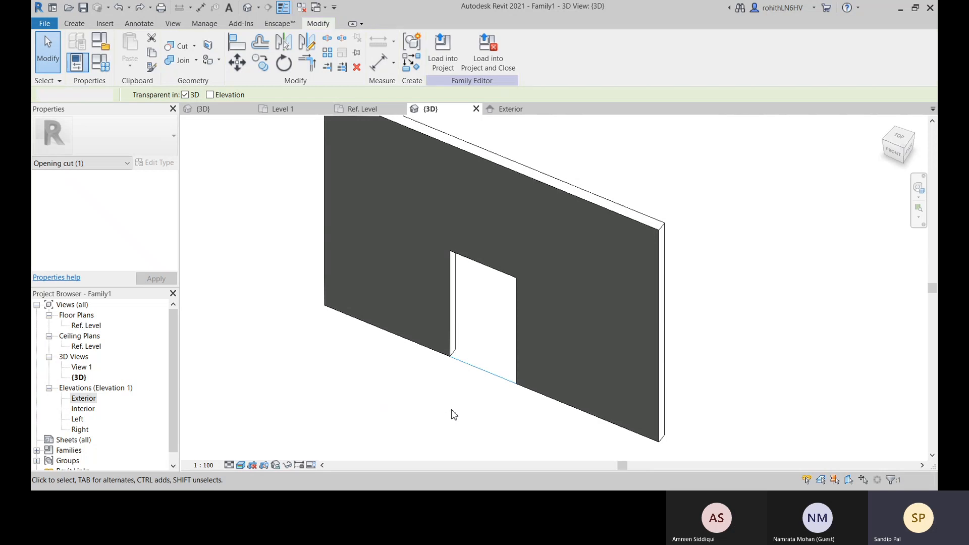
{"action": "middle_click_drag", "start_coordinate": [431, 412], "coordinate": [404, 430]}
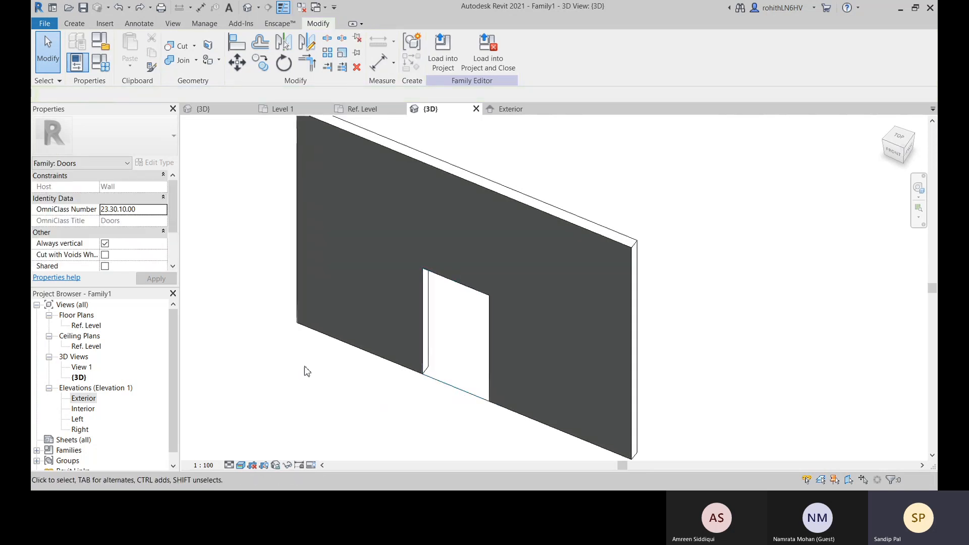
{"action": "left_click", "coordinate": [74, 23]}
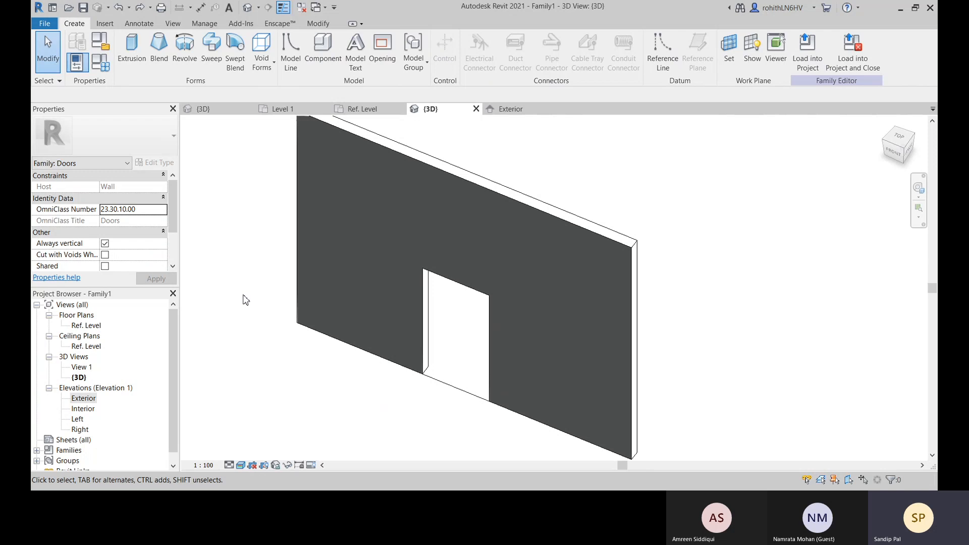
{"action": "middle_click_drag", "start_coordinate": [242, 296], "coordinate": [293, 252]}
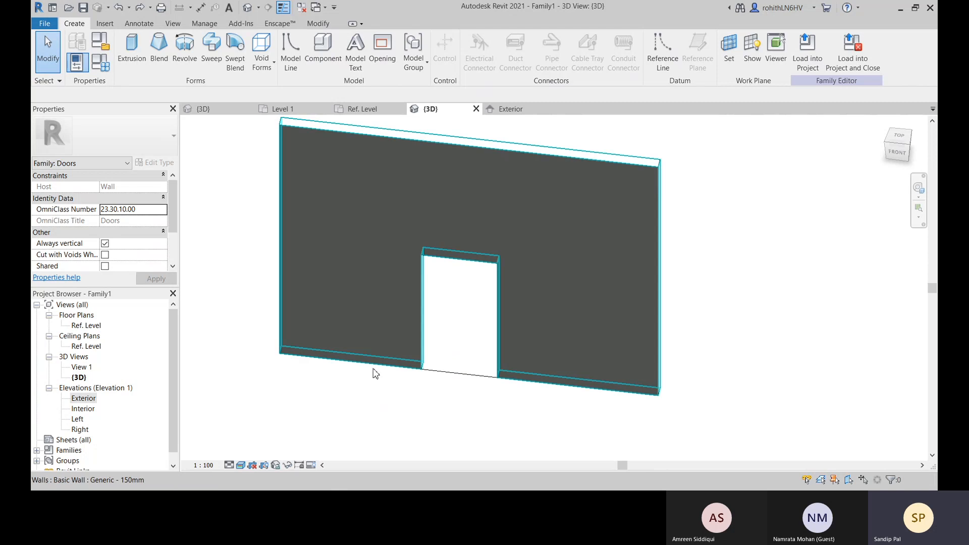
Redo the undone commands to restore the reference planes, dimensions and void extrusion
{"action": "left_click", "coordinate": [150, 7]}
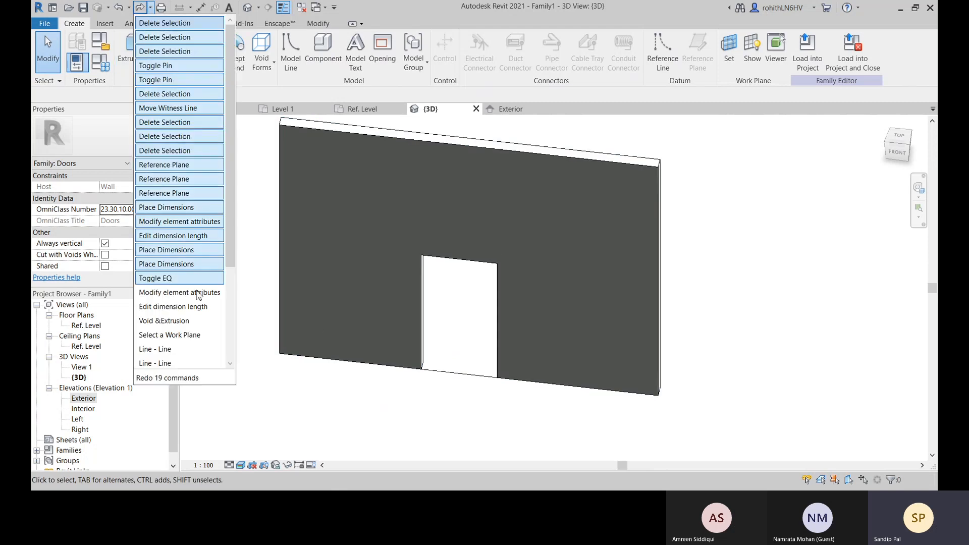
{"action": "left_click", "coordinate": [169, 354]}
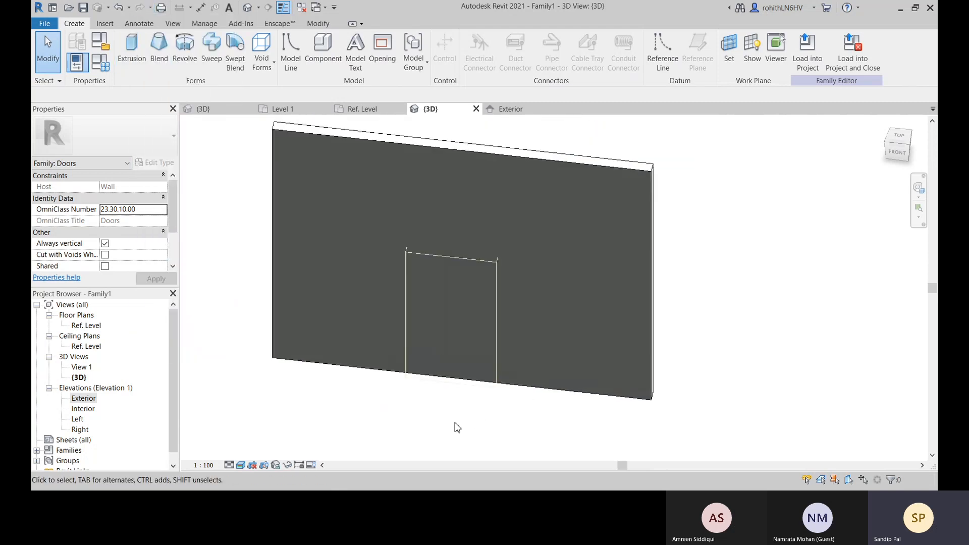
Delete the void extrusion in the Exterior elevation
{"action": "left_click", "coordinate": [511, 109]}
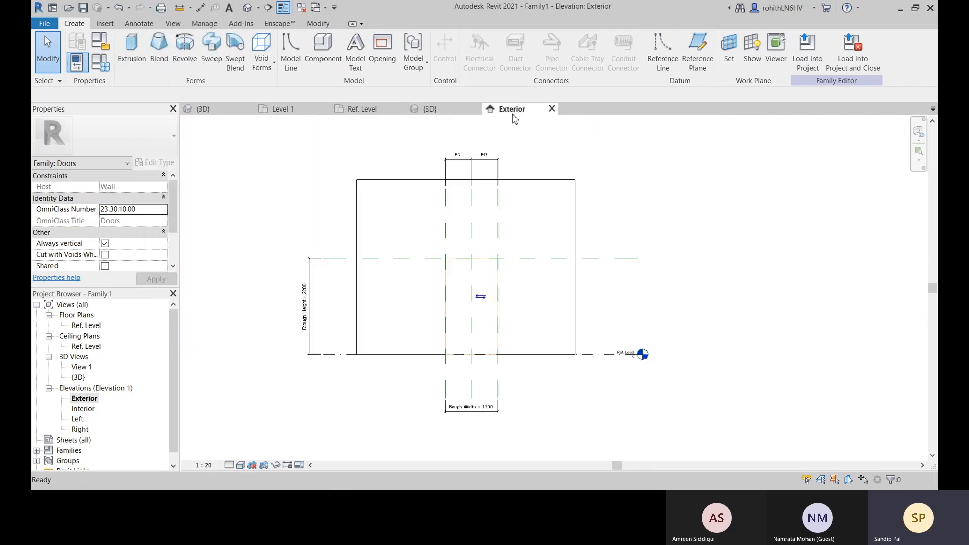
{"action": "left_click", "coordinate": [483, 266]}
{"action": "left_click", "coordinate": [576, 192]}
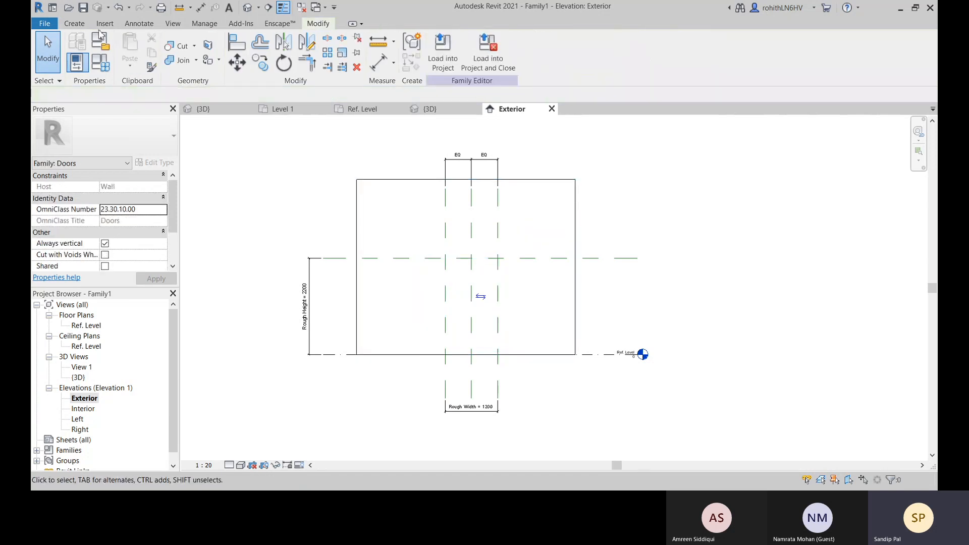
Sketch a 1200 by 2200 mm rectangular Opening boundary between the rough width and height reference planes and the Ref. Level
{"action": "left_click", "coordinate": [71, 23]}
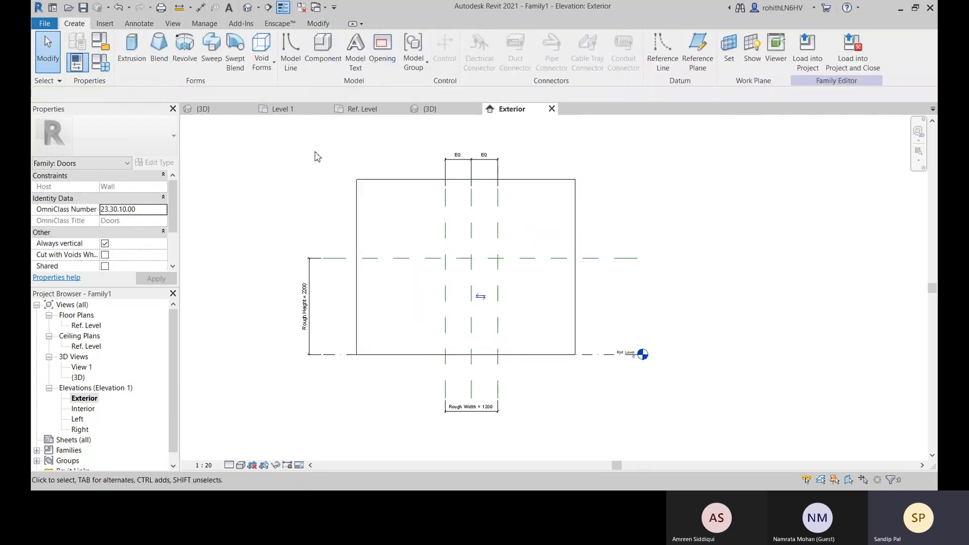
{"action": "left_click", "coordinate": [386, 67]}
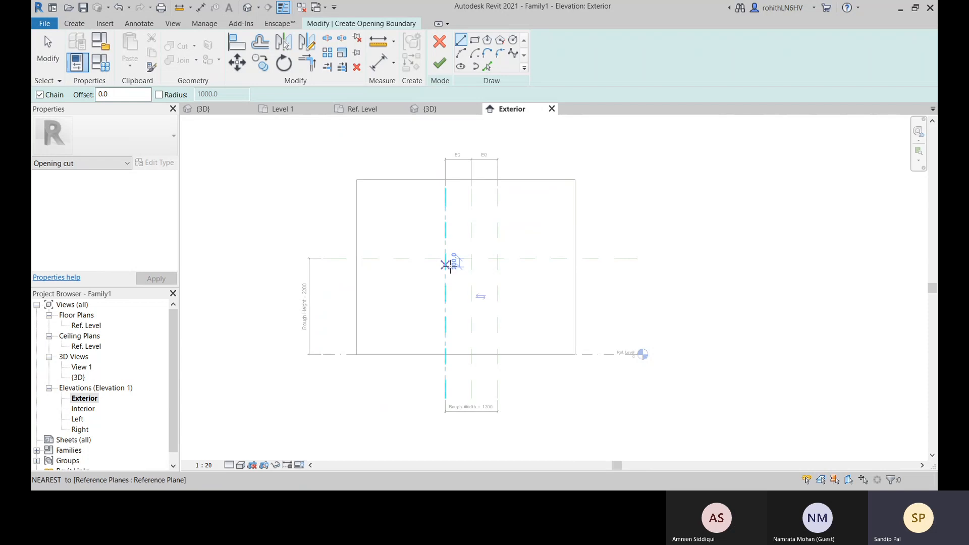
{"action": "scroll", "coordinate": [447, 265], "scroll_direction": "up", "scroll_amount": 2}
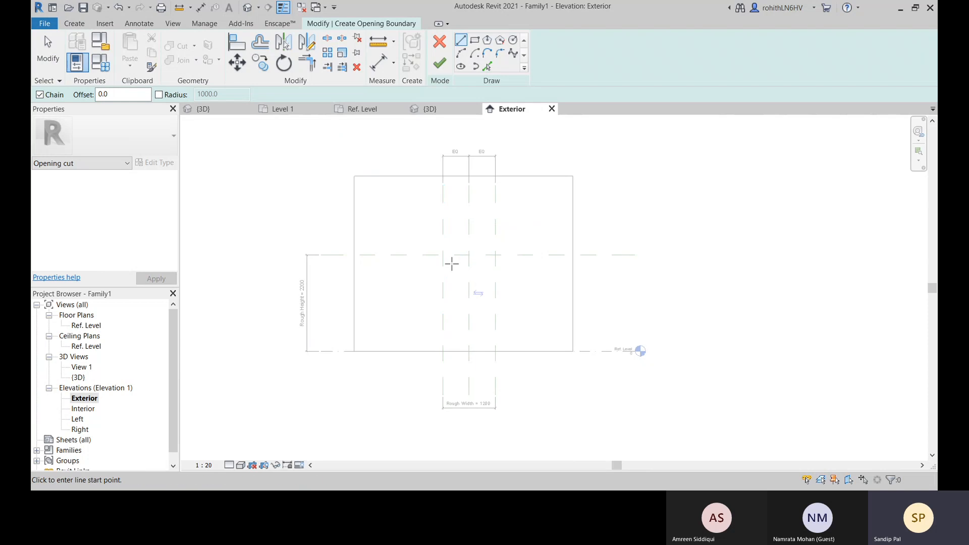
{"action": "left_click", "coordinate": [474, 43]}
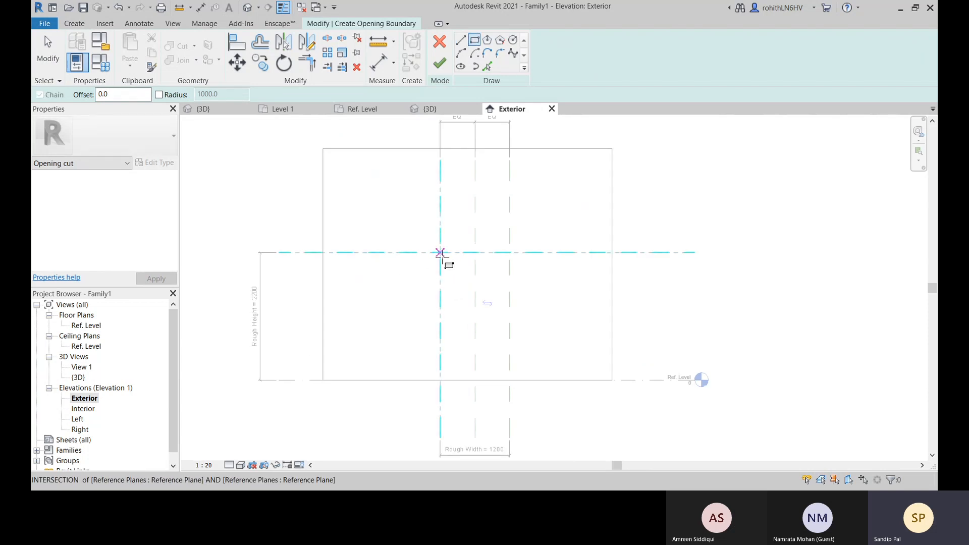
{"action": "left_click", "coordinate": [440, 252]}
{"action": "left_click", "coordinate": [510, 380]}
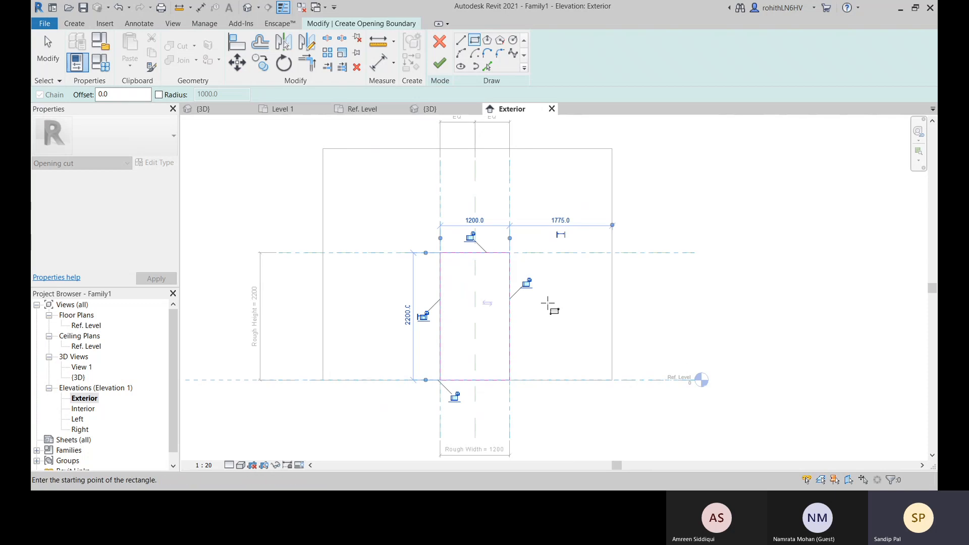
Lock the opening boundary's edges to the surrounding reference planes and Ref. Level, and finish the sketch
{"action": "left_click", "coordinate": [526, 283]}
{"action": "left_click", "coordinate": [471, 236]}
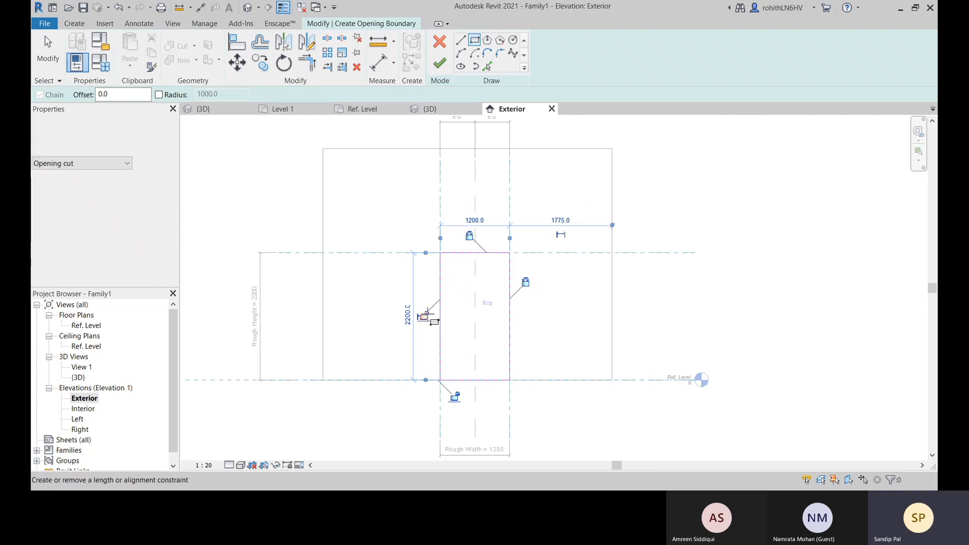
{"action": "left_click", "coordinate": [428, 314]}
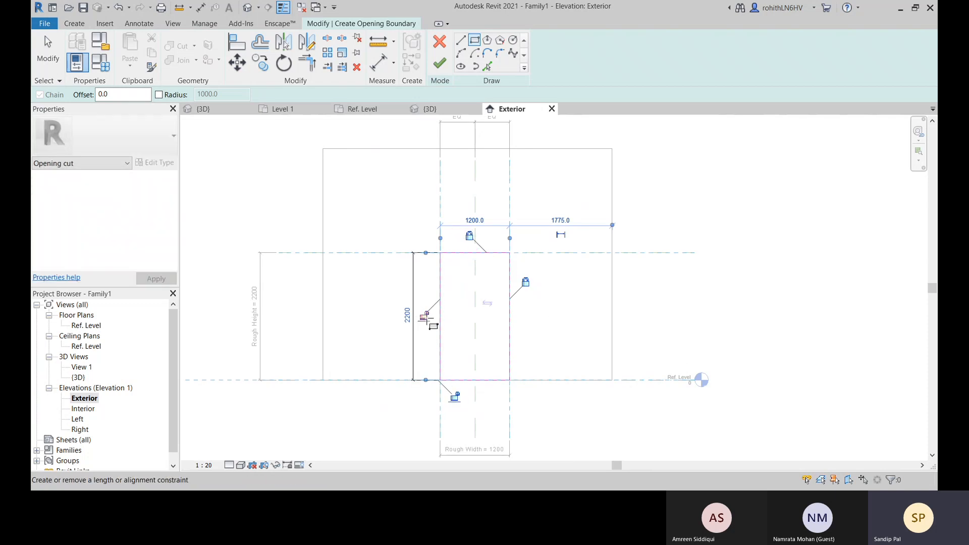
{"action": "left_click", "coordinate": [426, 315]}
{"action": "left_click", "coordinate": [455, 396]}
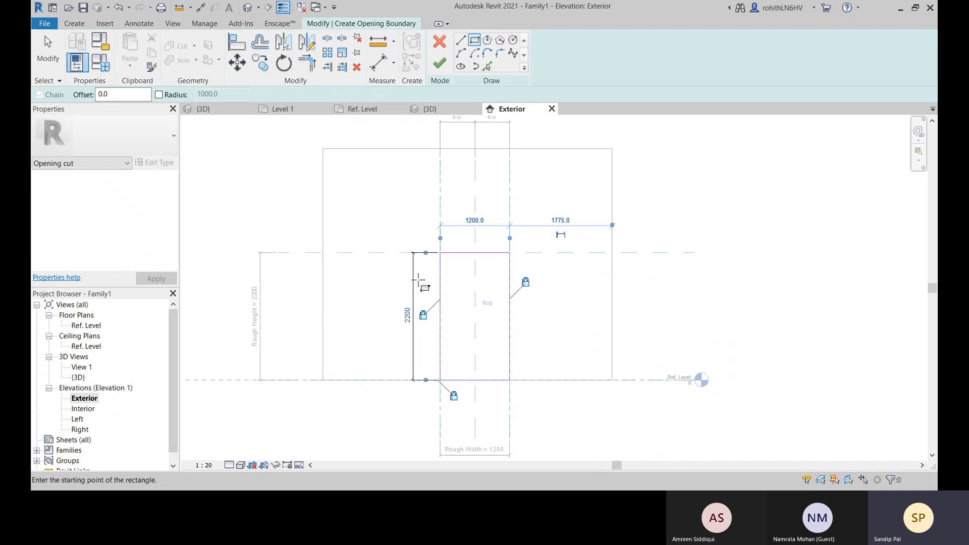
{"action": "left_click", "coordinate": [443, 70]}
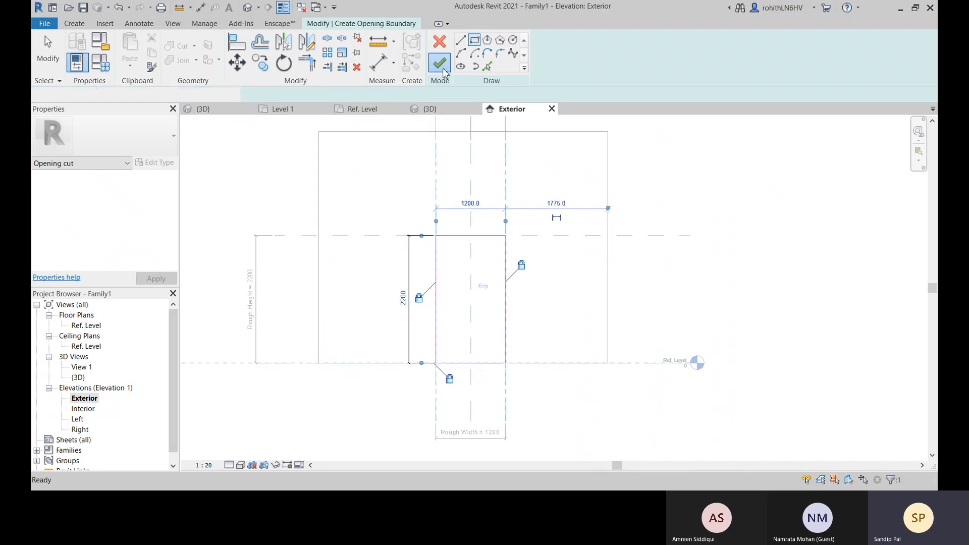
Flex the opening from the 3D view by setting Rough Height to 2500 and Rough Width to 1500 in the family types
{"action": "left_click", "coordinate": [431, 109]}
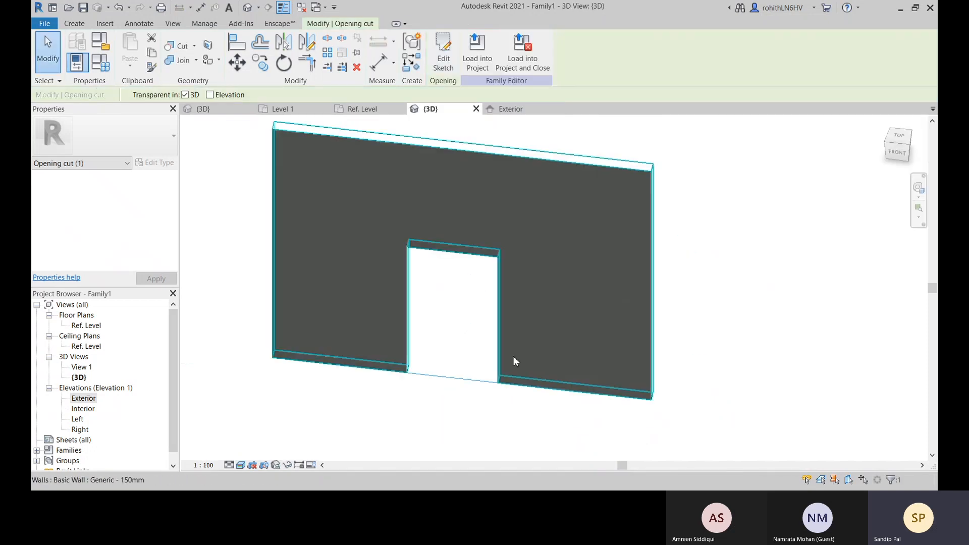
{"action": "middle_click_drag", "start_coordinate": [475, 410], "coordinate": [435, 446]}
{"action": "left_click", "coordinate": [435, 445]}
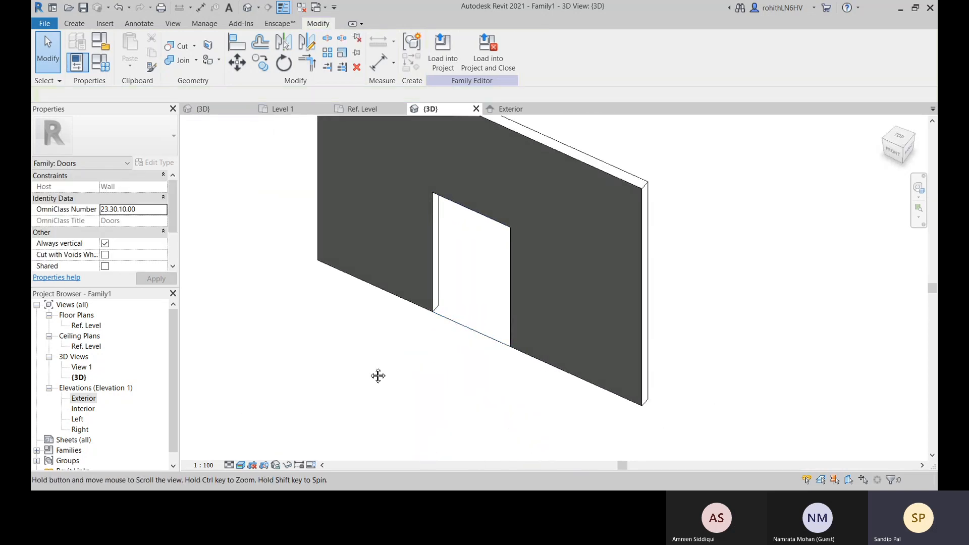
{"action": "middle_click_drag", "start_coordinate": [379, 376], "coordinate": [398, 414]}
{"action": "left_click", "coordinate": [102, 70]}
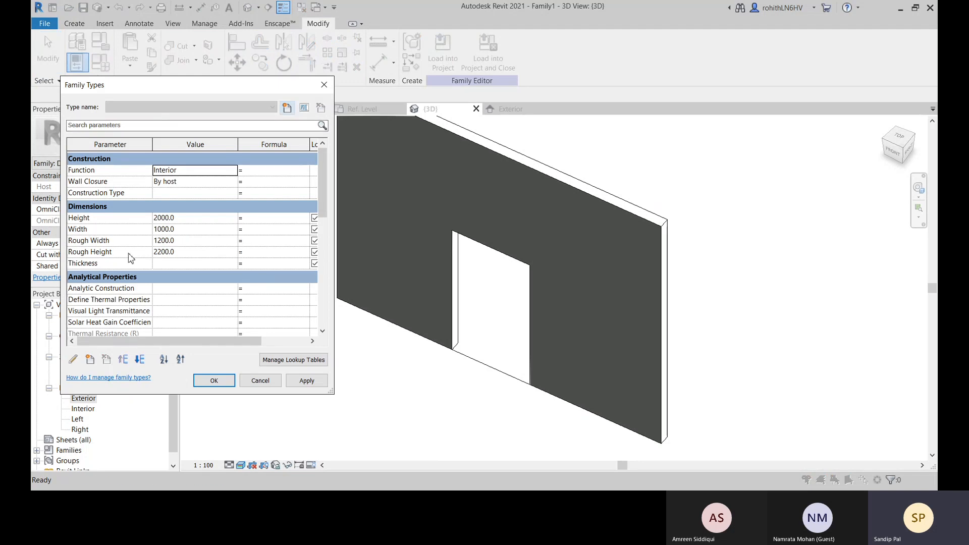
{"action": "left_click", "coordinate": [175, 252]}
{"action": "left_click_drag", "start_coordinate": [183, 253], "coordinate": [160, 255]}
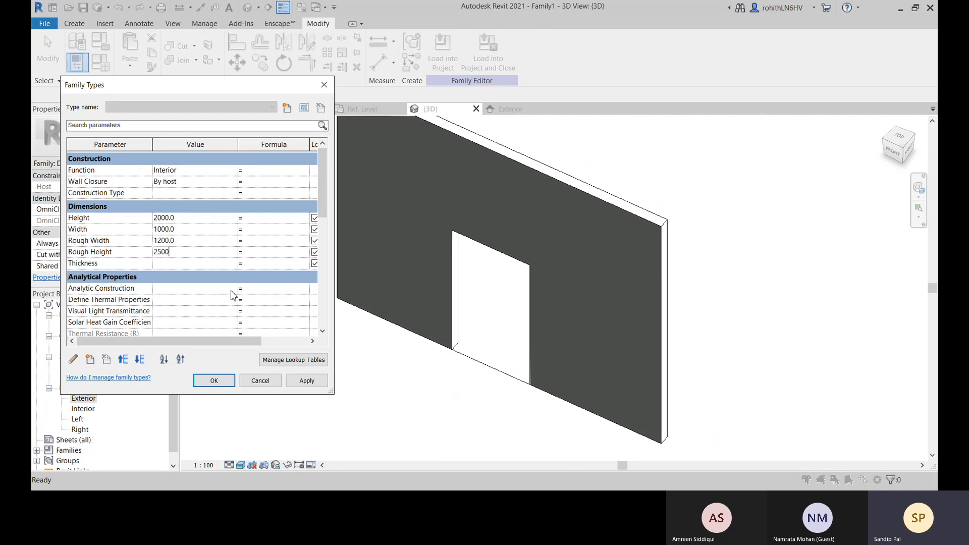
{"action": "key", "text": "Tab"}
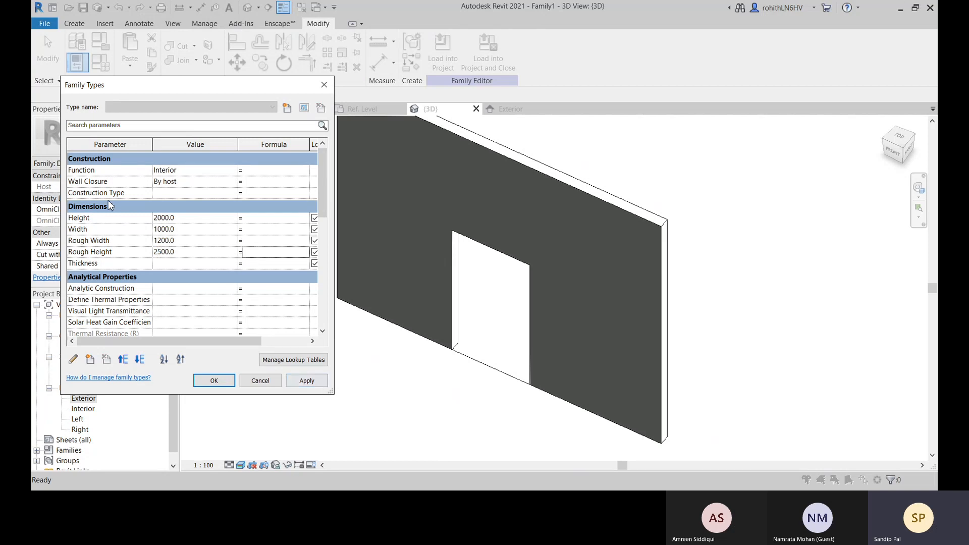
{"action": "left_click", "coordinate": [178, 243]}
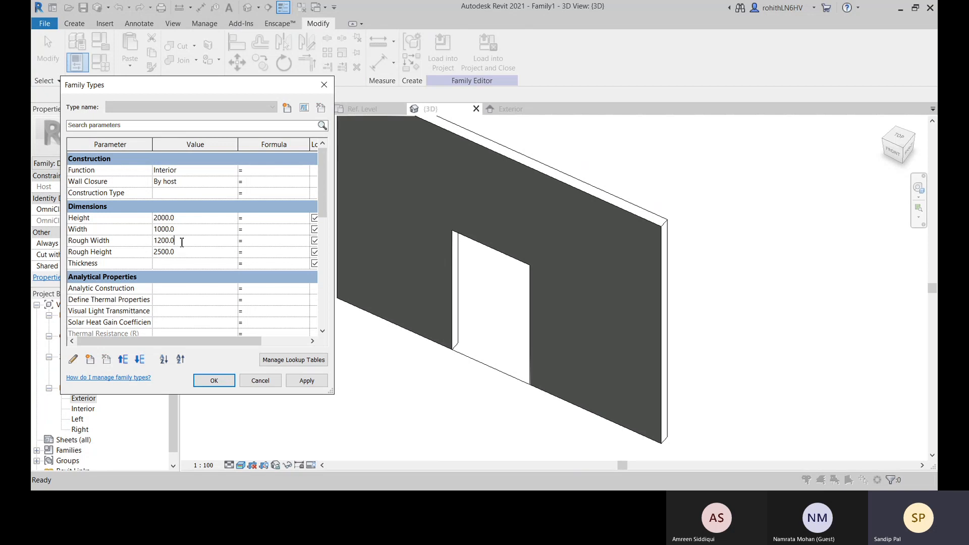
{"action": "type", "text": "1500"}
{"action": "left_click", "coordinate": [307, 380]}
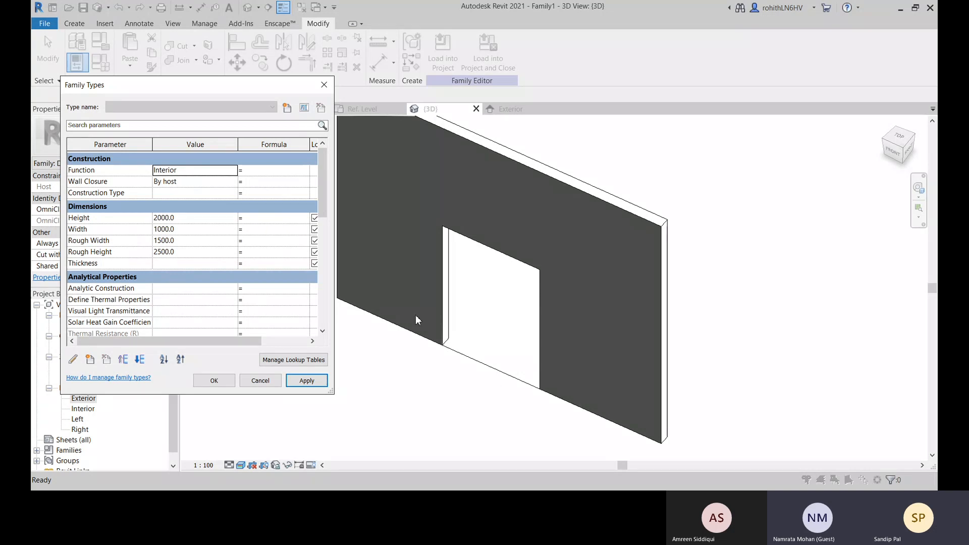
Set Rough Height to 2100 and apply the change to test the opening's height
{"action": "left_click", "coordinate": [192, 252]}
{"action": "type", "text": "210"}
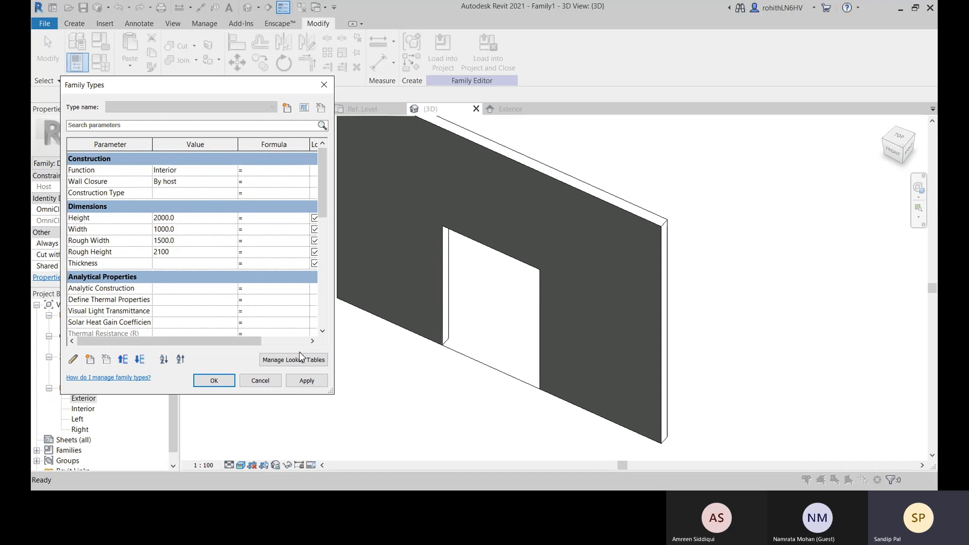
{"action": "left_click", "coordinate": [307, 381]}
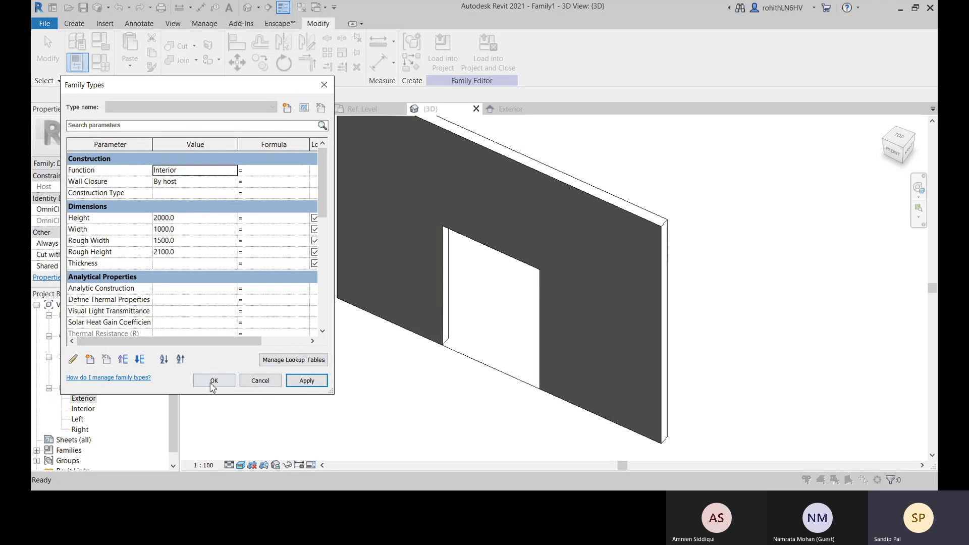
{"action": "left_click", "coordinate": [226, 381]}
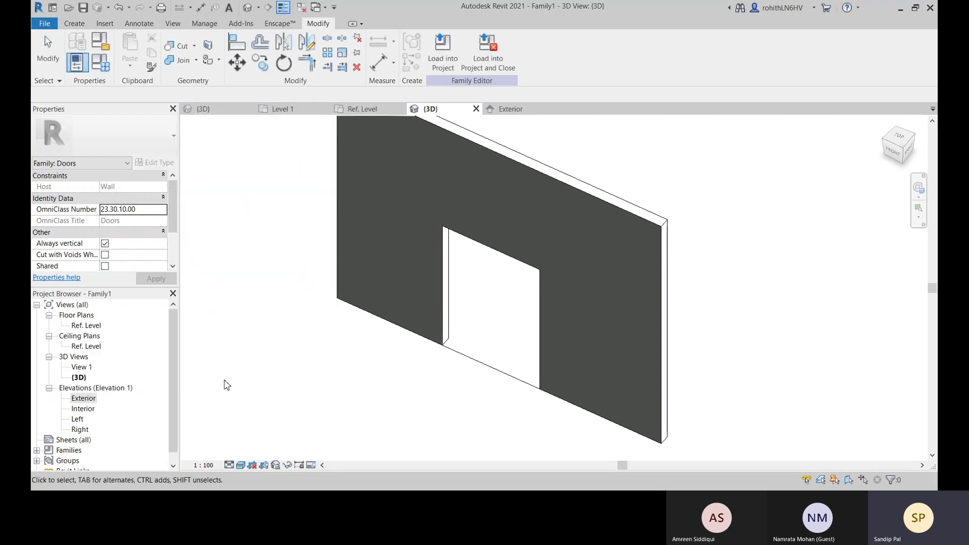
Edit the opening cut's sketch in the Exterior elevation and delete the 2200 height dimension beside its boundary
{"action": "left_click", "coordinate": [514, 111]}
{"action": "scroll", "coordinate": [445, 241], "scroll_direction": "up", "scroll_amount": 2}
{"action": "left_click", "coordinate": [474, 239]}
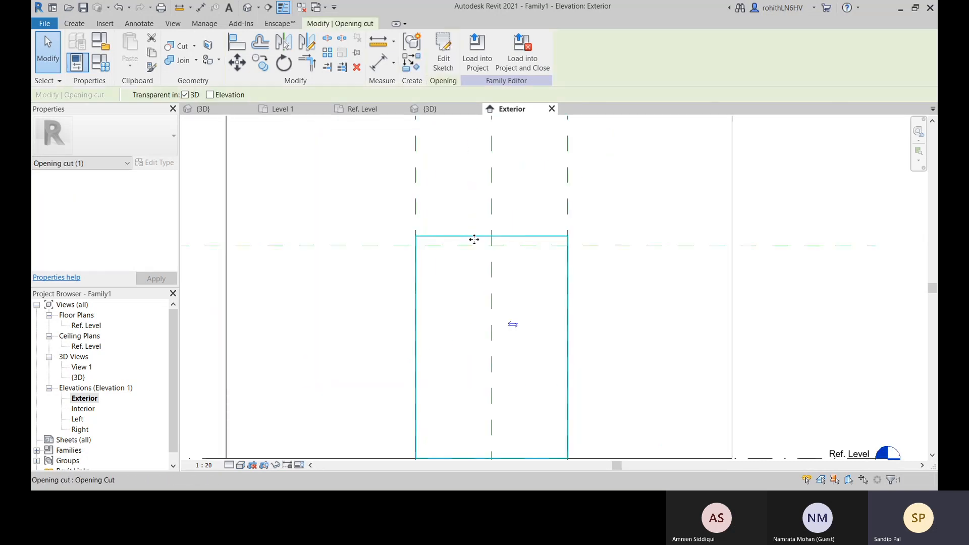
{"action": "scroll", "coordinate": [511, 230], "scroll_direction": "down", "scroll_amount": 3}
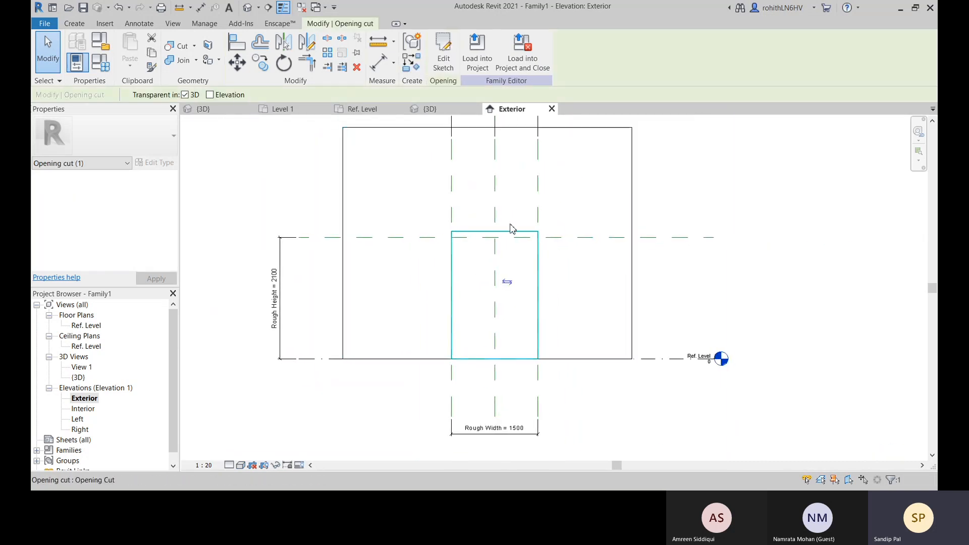
{"action": "left_click", "coordinate": [327, 275]}
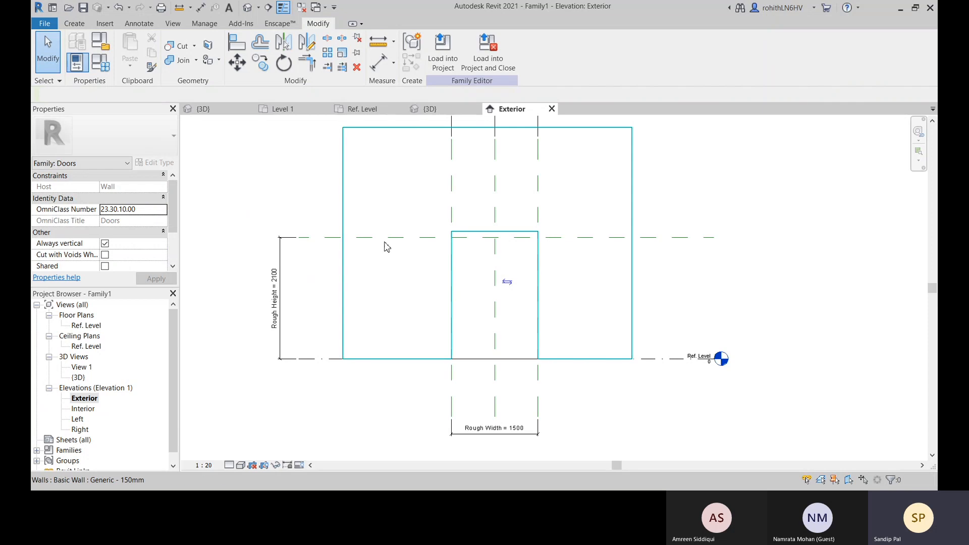
{"action": "left_click", "coordinate": [503, 233]}
{"action": "left_click", "coordinate": [443, 53]}
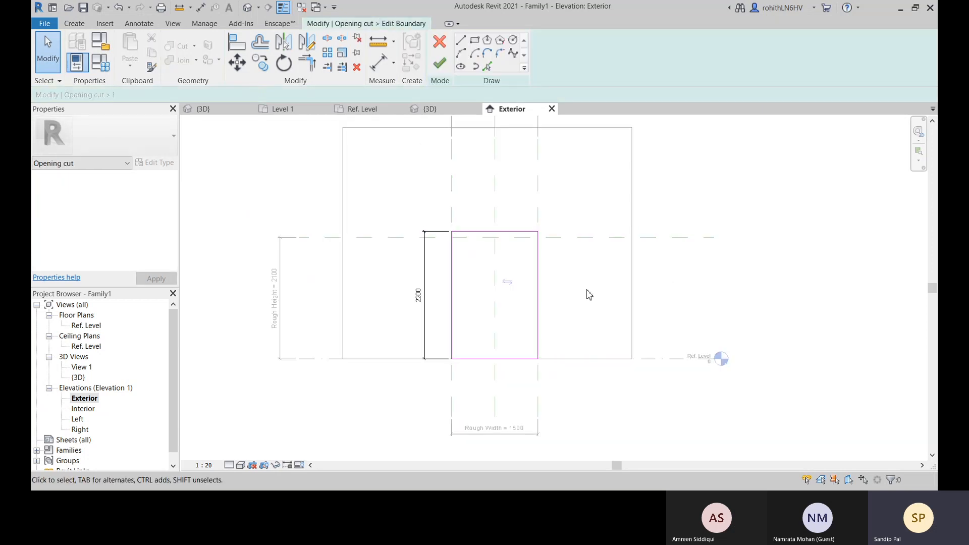
{"action": "scroll", "coordinate": [429, 331], "scroll_direction": "up", "scroll_amount": 1}
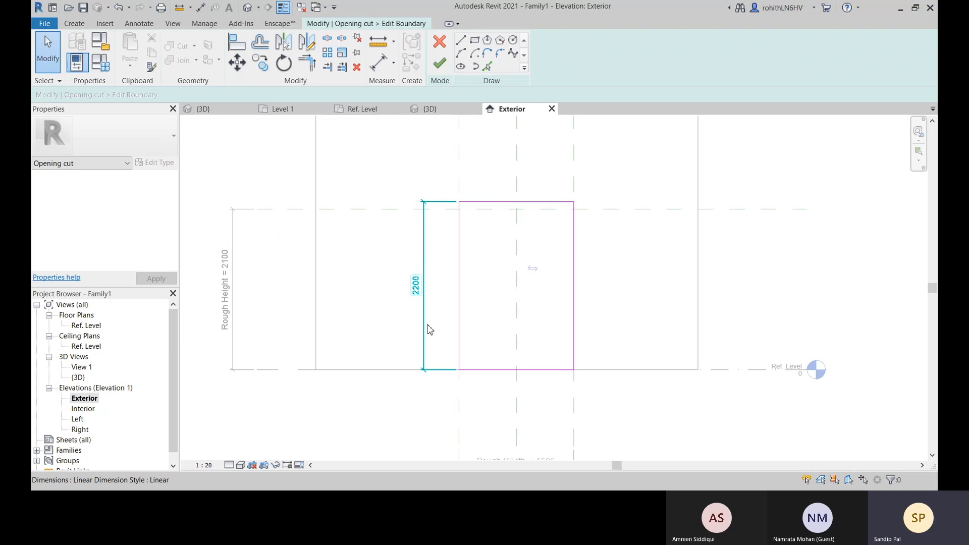
{"action": "left_click", "coordinate": [426, 332]}
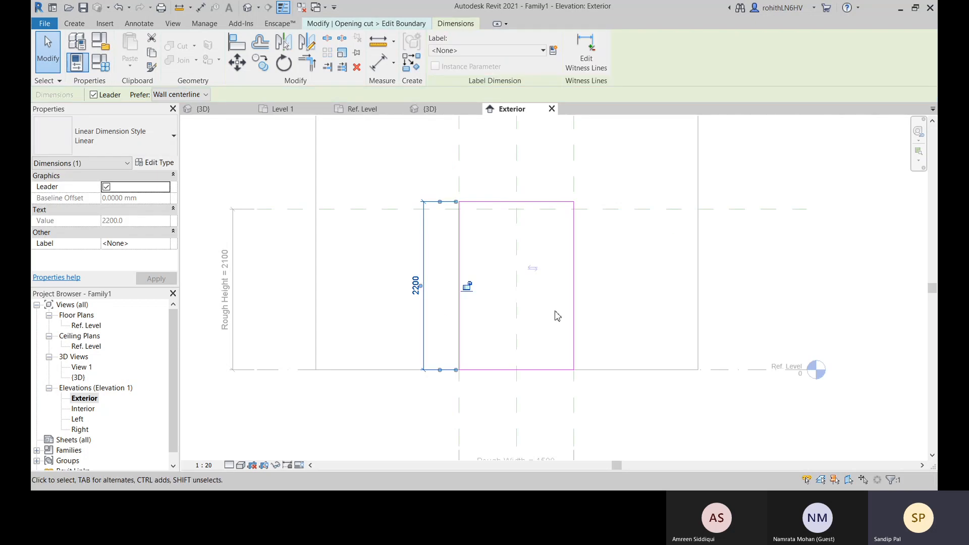
{"action": "key", "text": "Delete"}
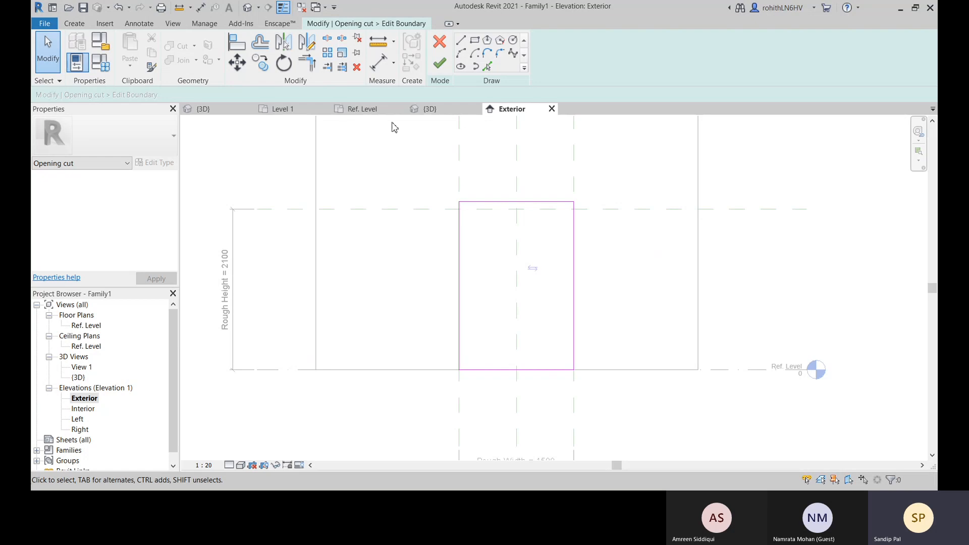
Align the boundary's top edge to the rough height reference plane, lock it there and finish the sketch
{"action": "left_click", "coordinate": [239, 46]}
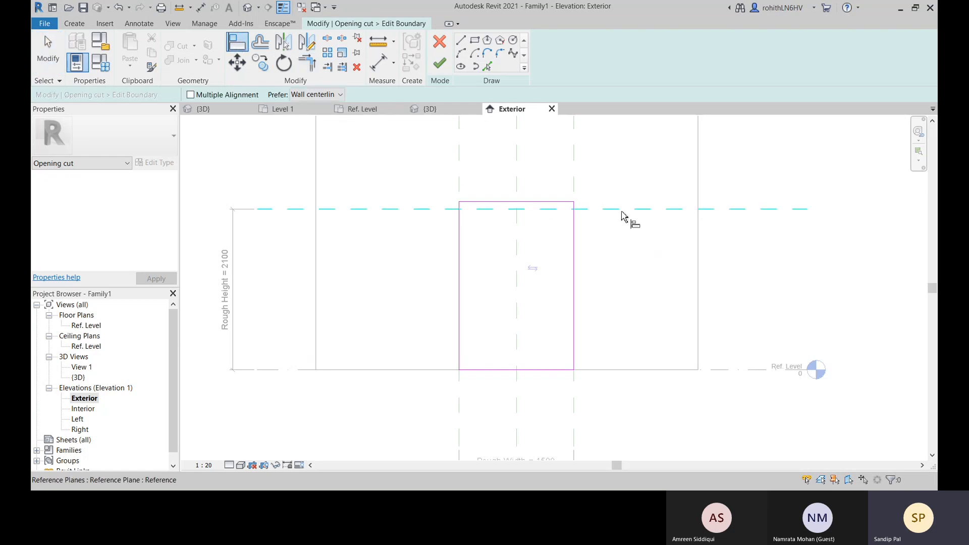
{"action": "left_click", "coordinate": [624, 209]}
{"action": "left_click", "coordinate": [513, 203]}
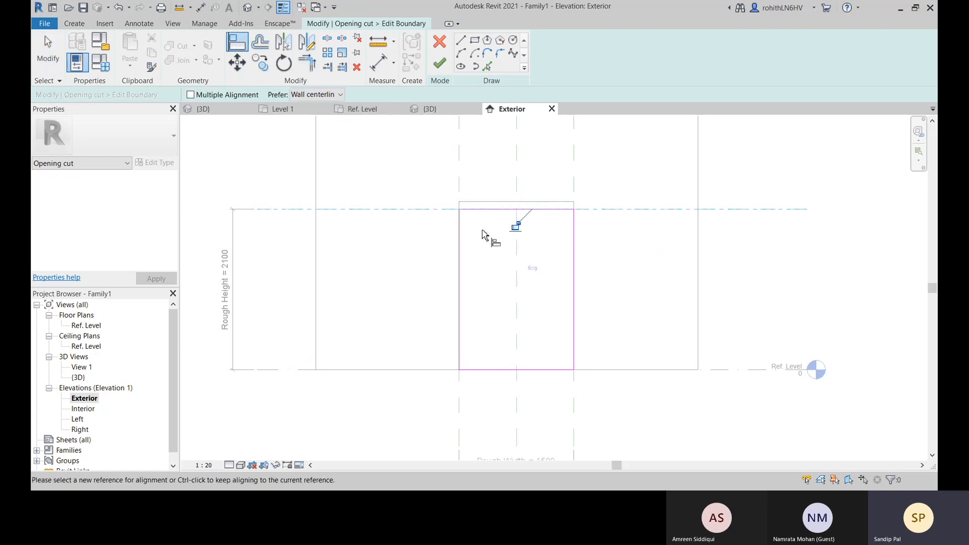
{"action": "left_click", "coordinate": [515, 225]}
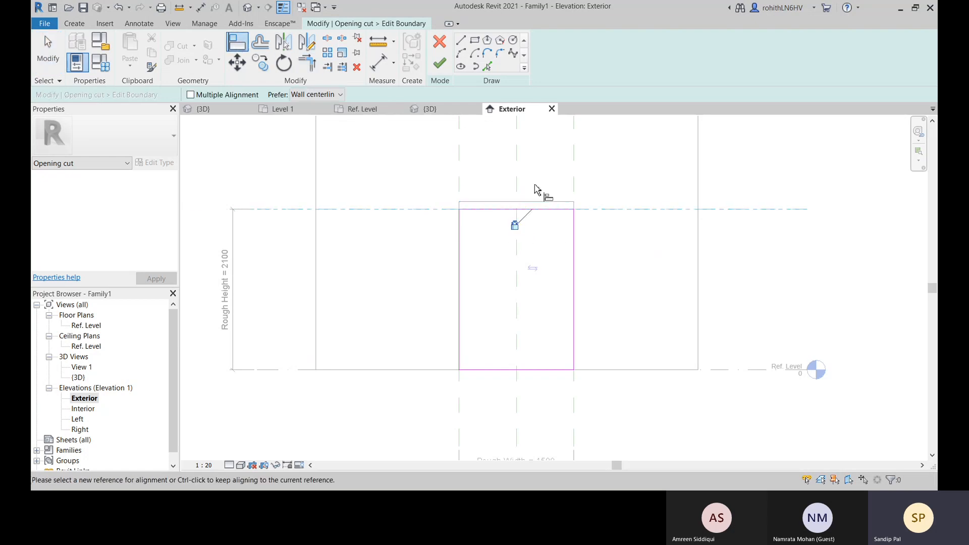
{"action": "left_click", "coordinate": [440, 62]}
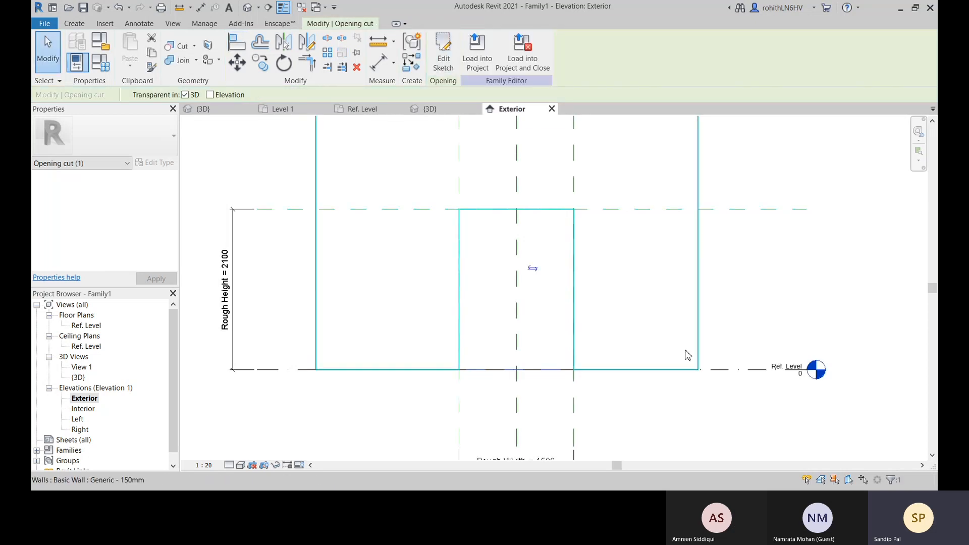
Set Rough Height to 2500 in the family types from the 3D view and apply it
{"action": "middle_click_drag", "start_coordinate": [685, 351], "coordinate": [686, 328]}
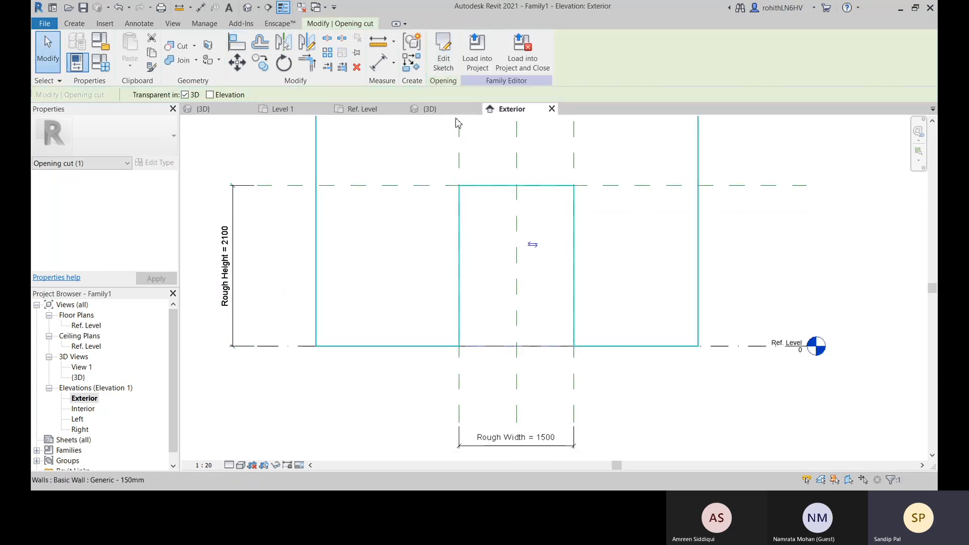
{"action": "left_click", "coordinate": [431, 109]}
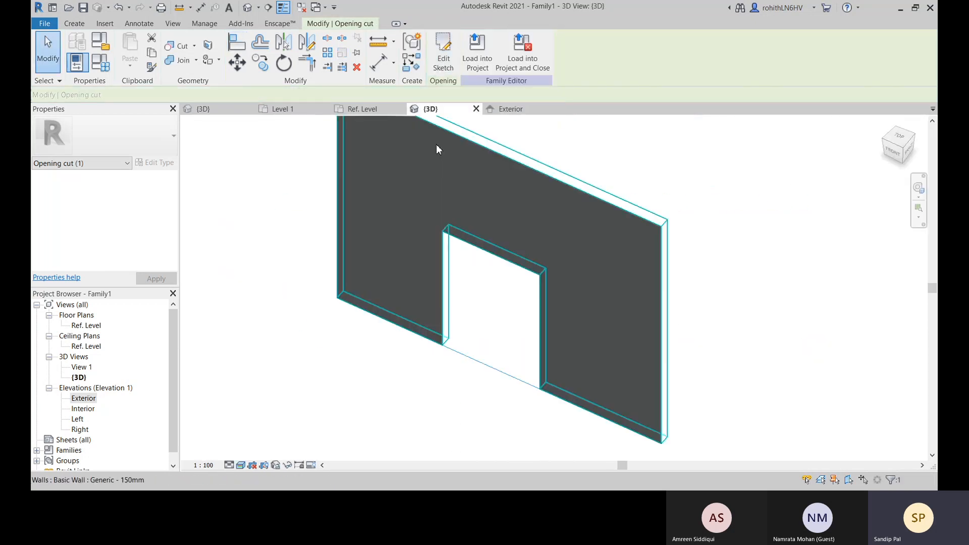
{"action": "left_click", "coordinate": [100, 62]}
{"action": "left_click", "coordinate": [187, 253]}
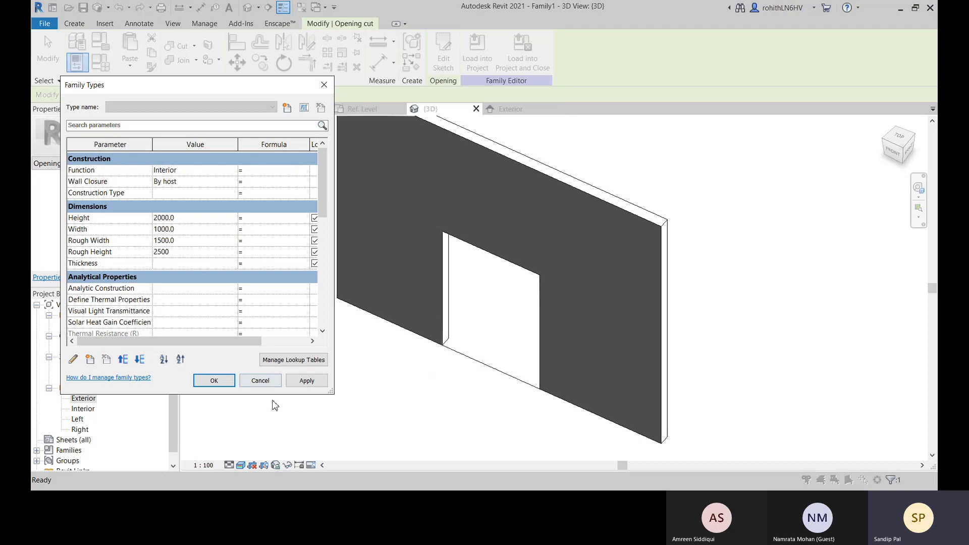
{"action": "left_click", "coordinate": [306, 382]}
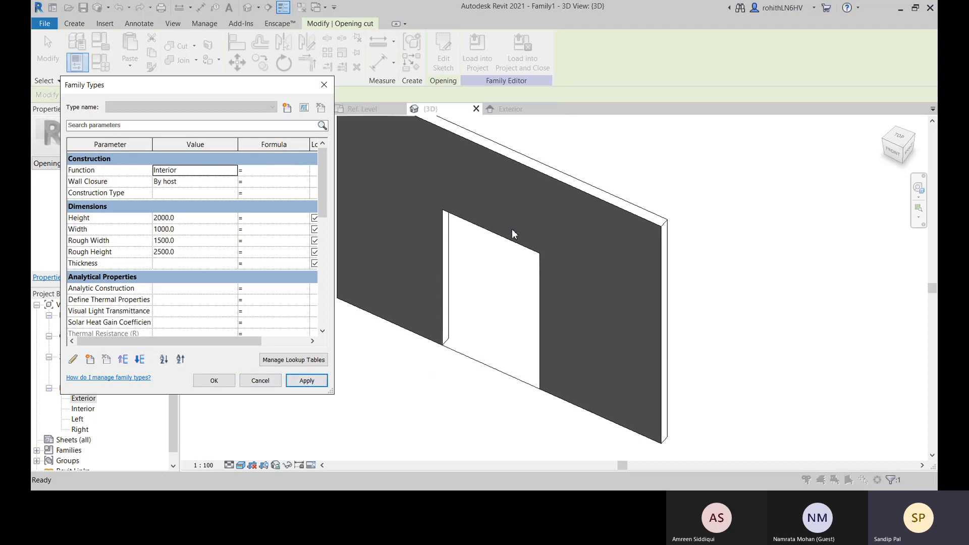
{"action": "left_click", "coordinate": [230, 384]}
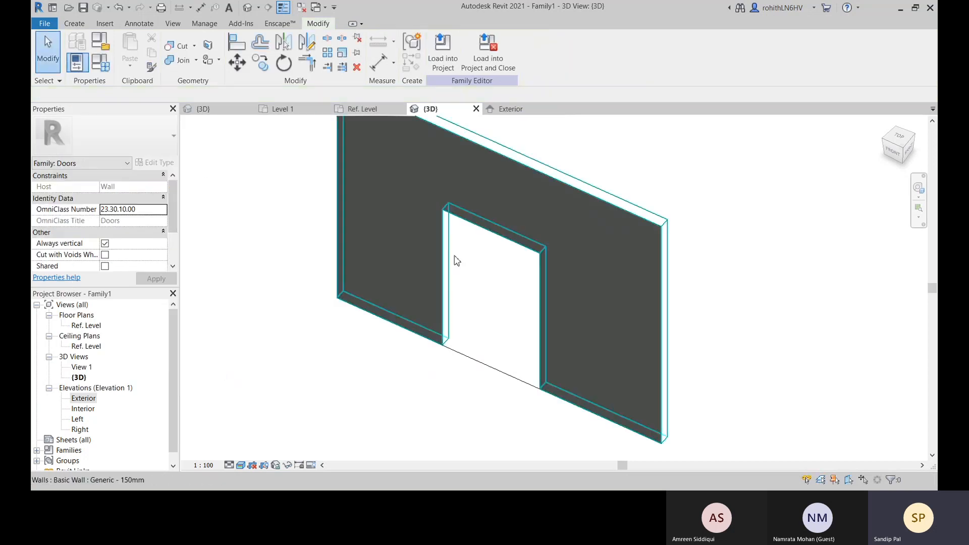
Inspect the resized opening in the 3D view and compare it with the reference planes in the Exterior elevation
{"action": "middle_click_drag", "start_coordinate": [496, 284], "coordinate": [500, 297]}
{"action": "middle_click_drag", "start_coordinate": [501, 335], "coordinate": [505, 336]}
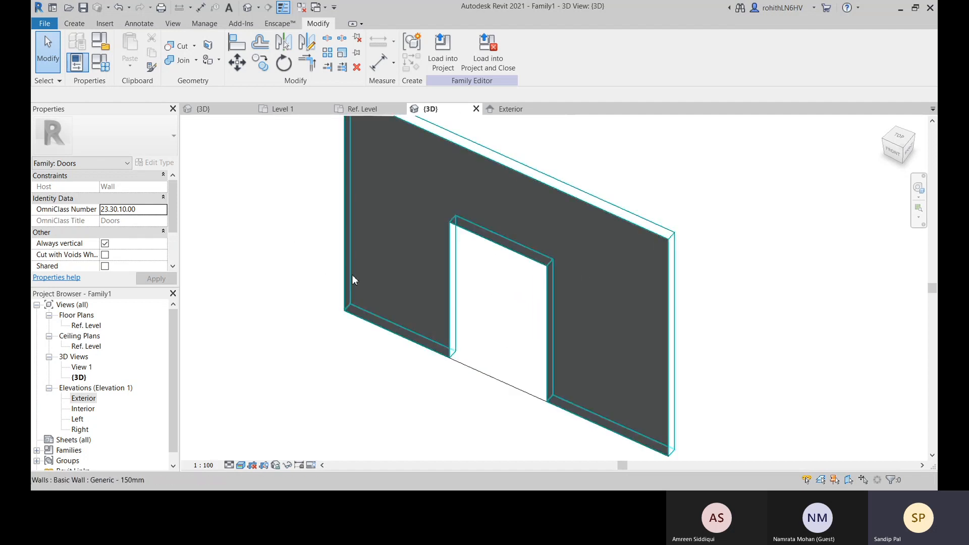
{"action": "middle_click_drag", "start_coordinate": [479, 243], "coordinate": [479, 259]}
{"action": "left_click", "coordinate": [510, 109]}
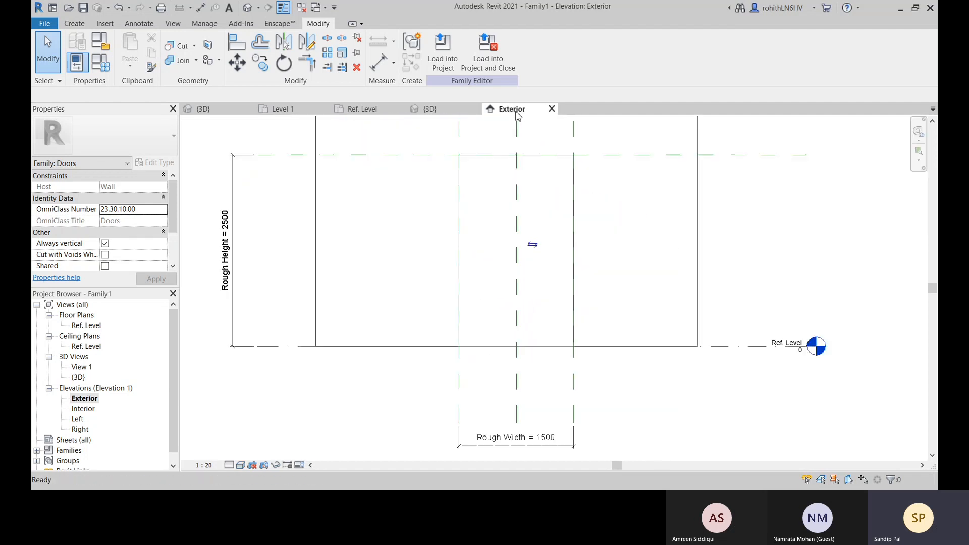
{"action": "left_click", "coordinate": [429, 109]}
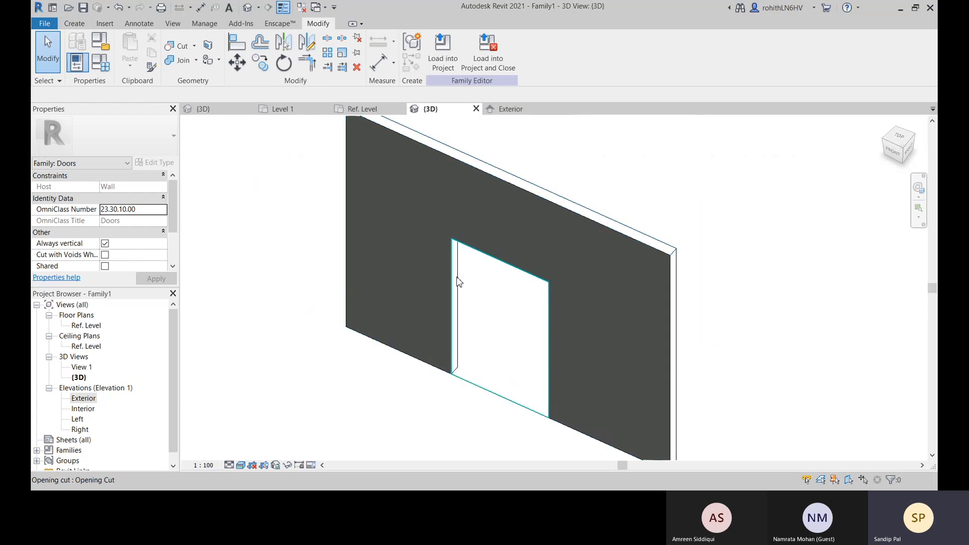
Examine the wall opening in the Ref. Level plan and in the 3D view
{"action": "left_click", "coordinate": [354, 110]}
{"action": "scroll", "coordinate": [483, 285], "scroll_direction": "up", "scroll_amount": 2}
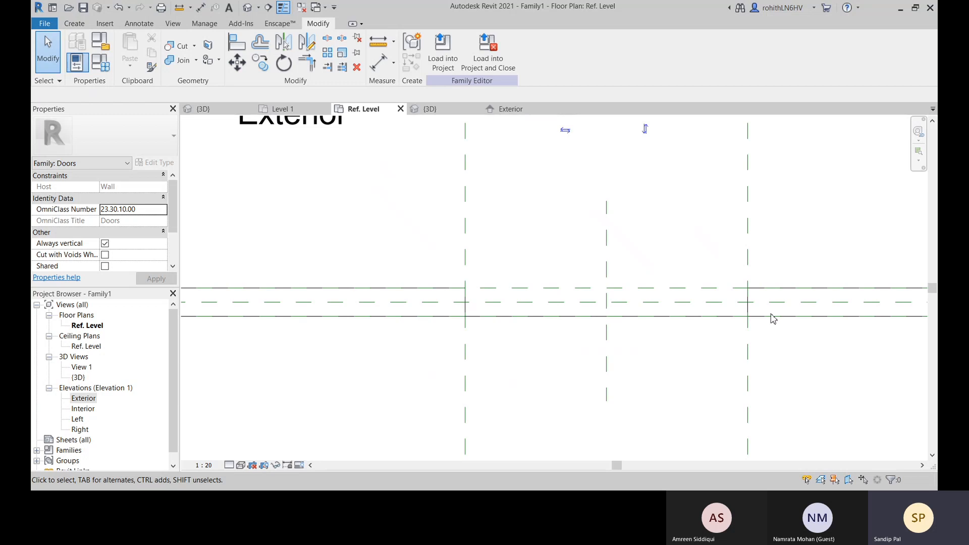
{"action": "scroll", "coordinate": [671, 377], "scroll_direction": "down", "scroll_amount": 4}
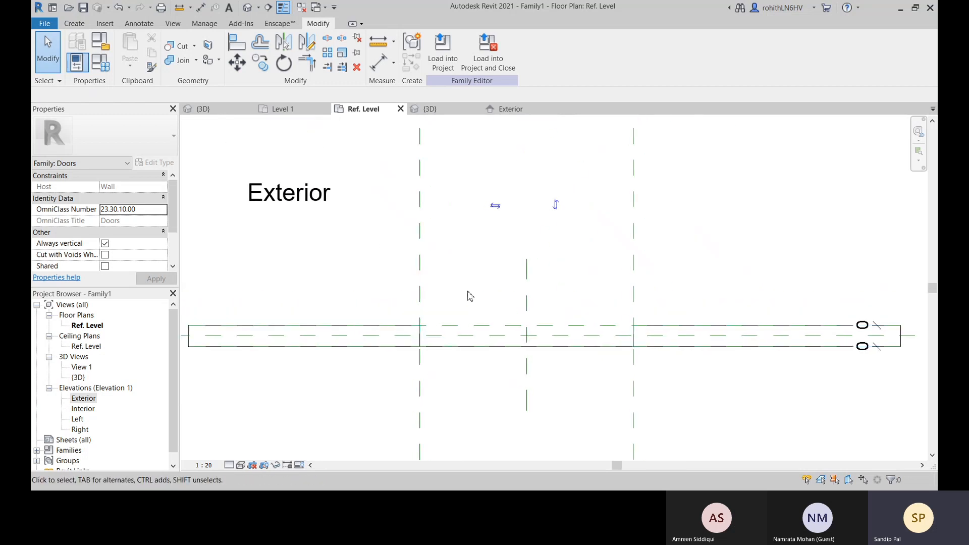
{"action": "left_click", "coordinate": [74, 23]}
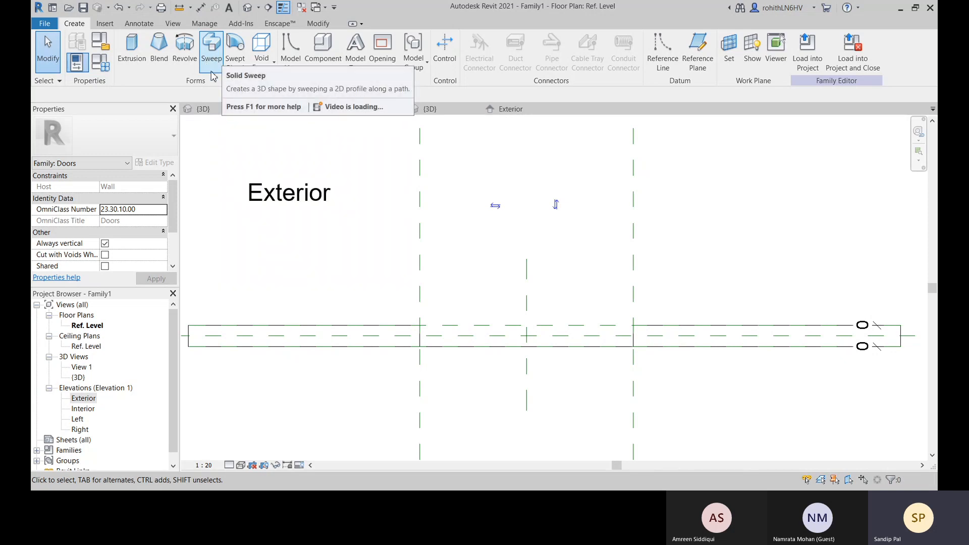
{"action": "left_click", "coordinate": [449, 112]}
{"action": "middle_click_drag", "start_coordinate": [483, 355], "coordinate": [471, 359]}
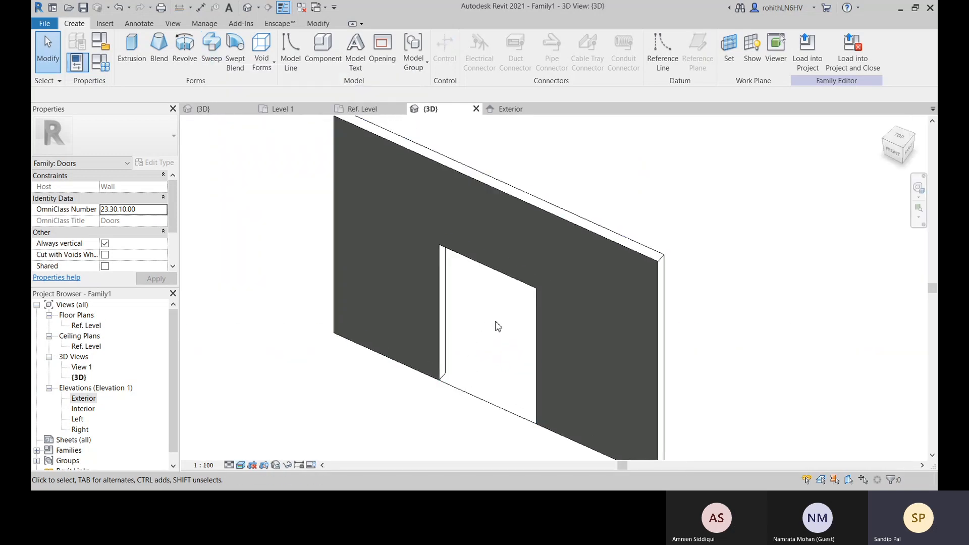
{"action": "middle_click_drag", "start_coordinate": [556, 336], "coordinate": [490, 354]}
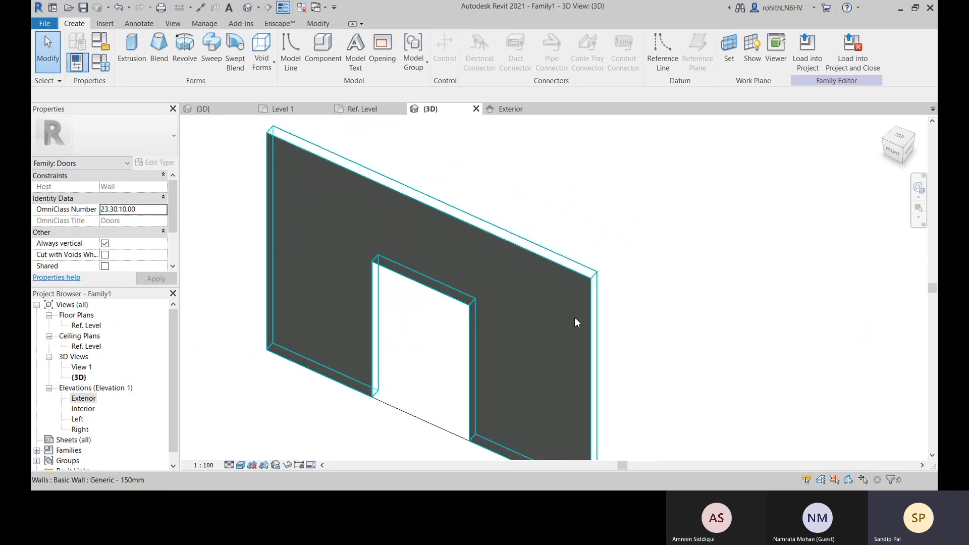
{"action": "middle_click_drag", "start_coordinate": [610, 302], "coordinate": [203, 369], "text": "shift"}
Start a solid Sweep and define its path from the two vertical edges and the head edge of the opening's front face
{"action": "left_click", "coordinate": [212, 50]}
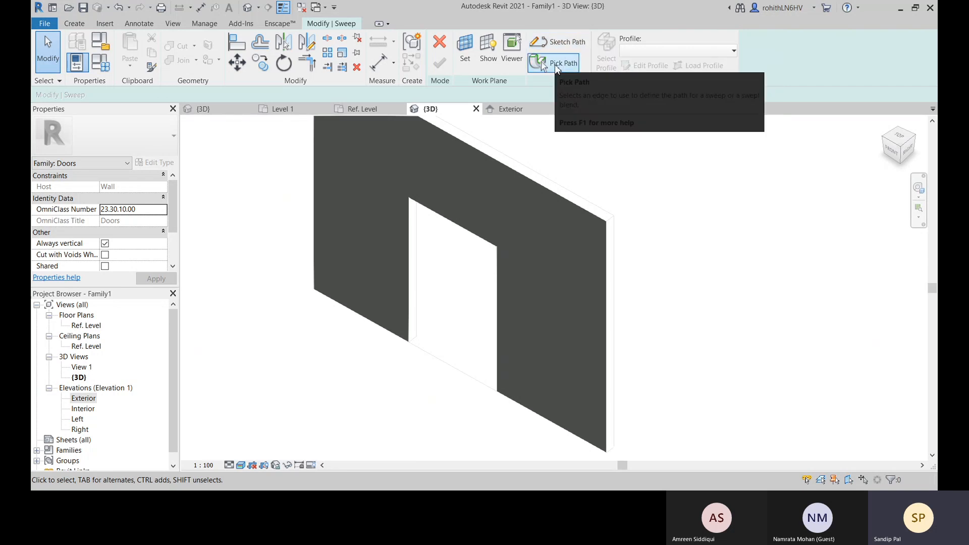
{"action": "left_click", "coordinate": [562, 65]}
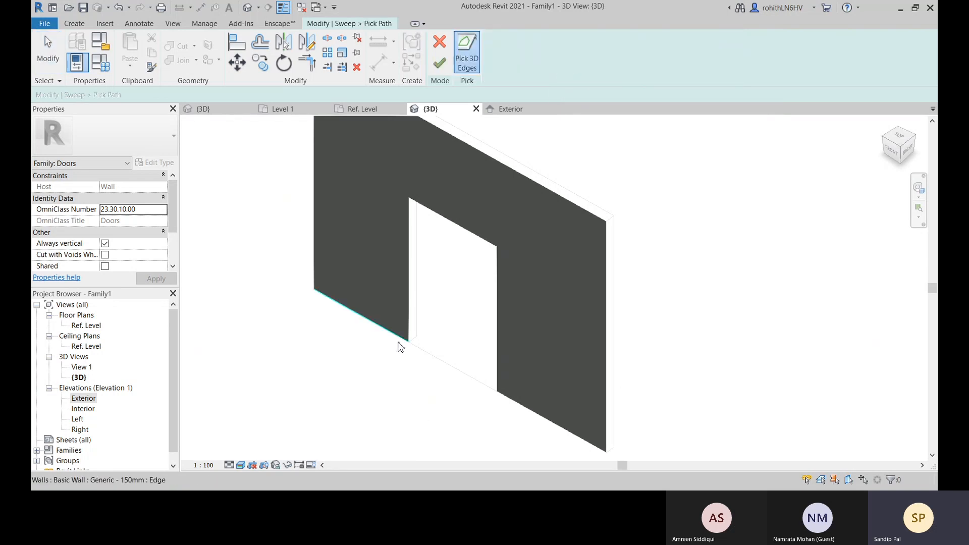
{"action": "left_click", "coordinate": [409, 287]}
{"action": "left_click", "coordinate": [434, 213]}
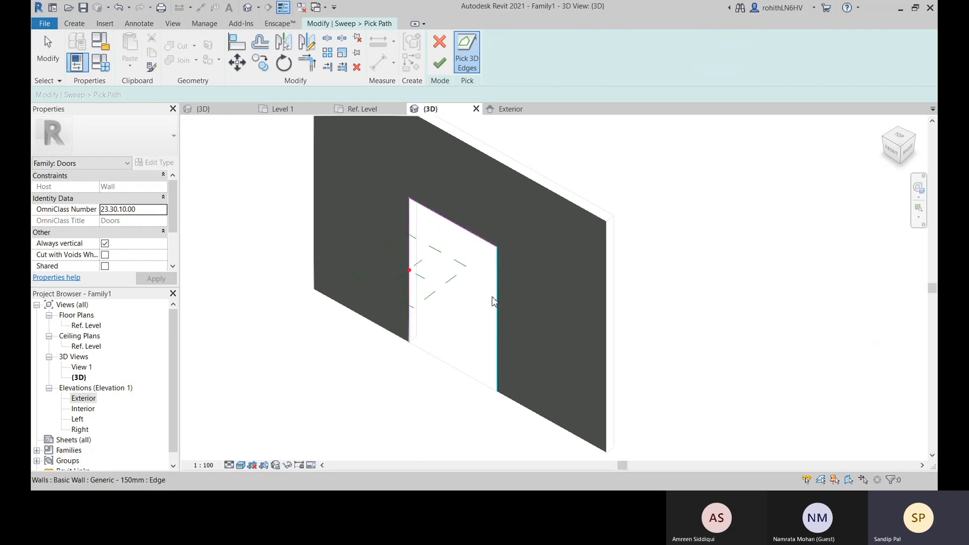
{"action": "left_click", "coordinate": [500, 297]}
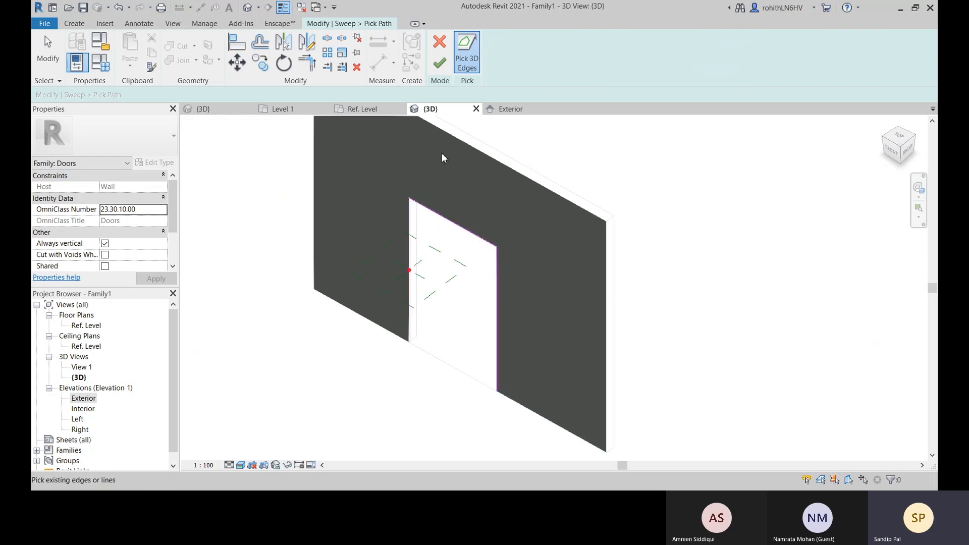
{"action": "left_click", "coordinate": [440, 63]}
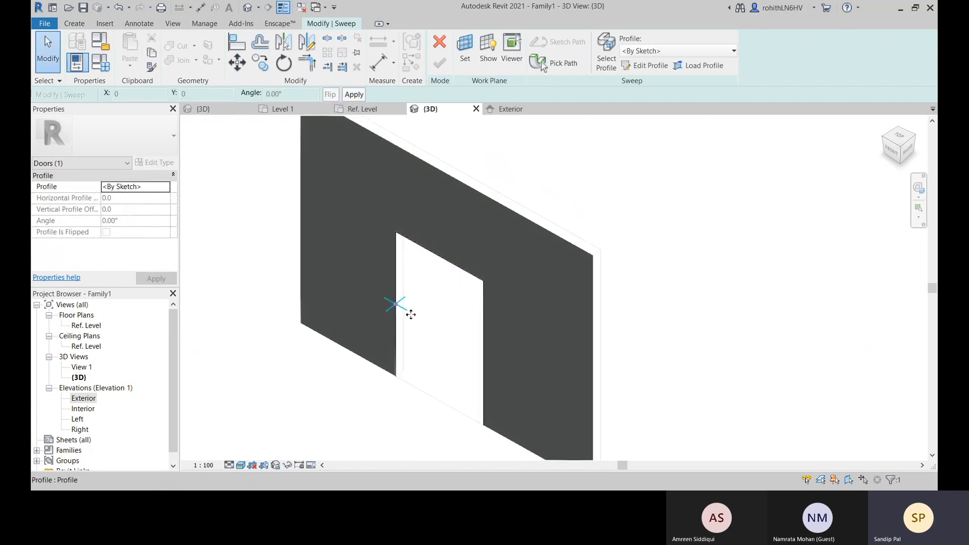
Examine where the sweep's profile plane sits at the opening's left jamb in the Ref. Level plan
{"action": "scroll", "coordinate": [392, 303], "scroll_direction": "up", "scroll_amount": 2}
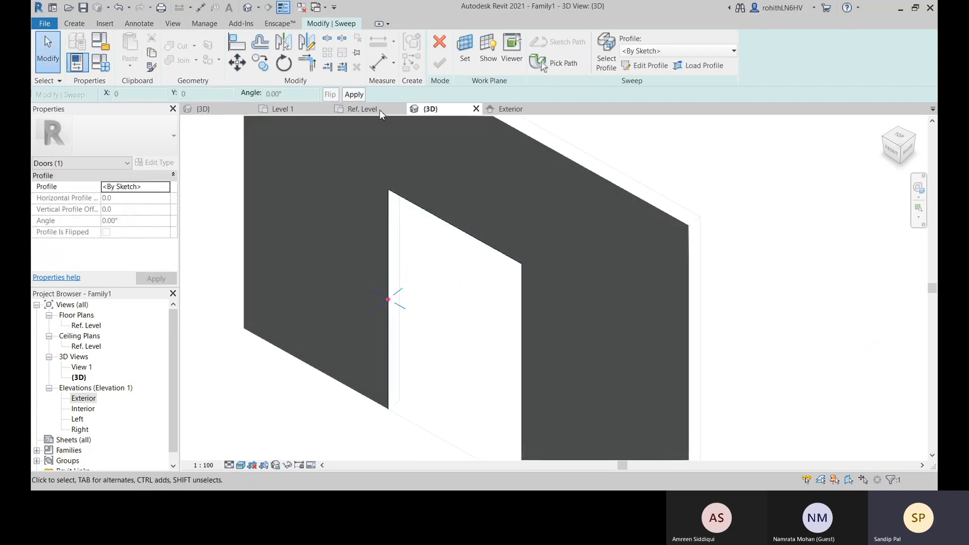
{"action": "left_click", "coordinate": [362, 109]}
{"action": "scroll", "coordinate": [437, 360], "scroll_direction": "up", "scroll_amount": 1}
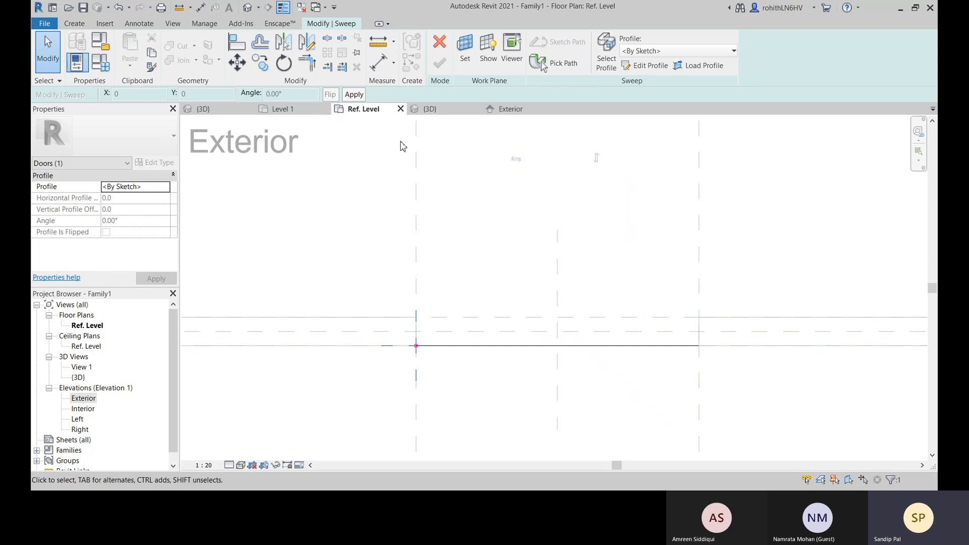
{"action": "middle_click_drag", "start_coordinate": [437, 365], "coordinate": [419, 325]}
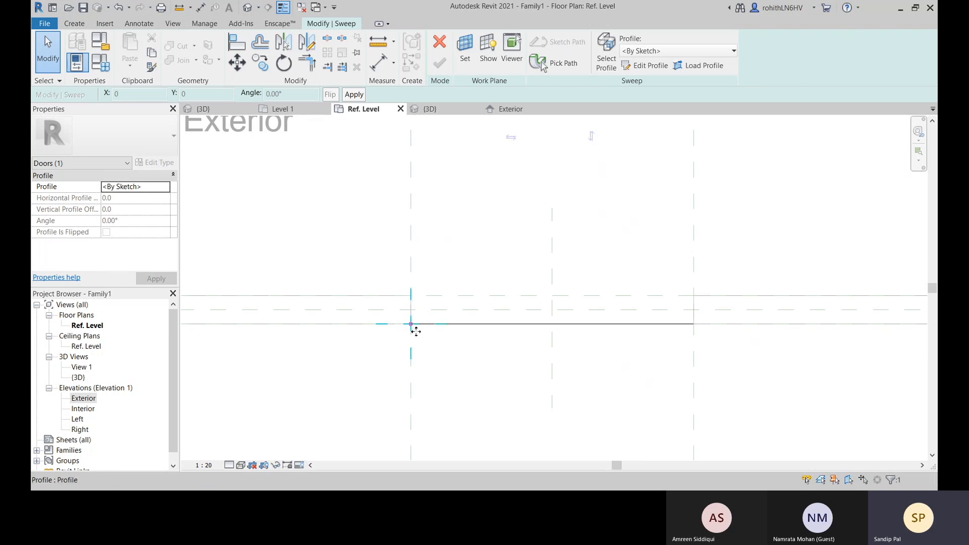
{"action": "middle_click_drag", "start_coordinate": [423, 316], "coordinate": [446, 324]}
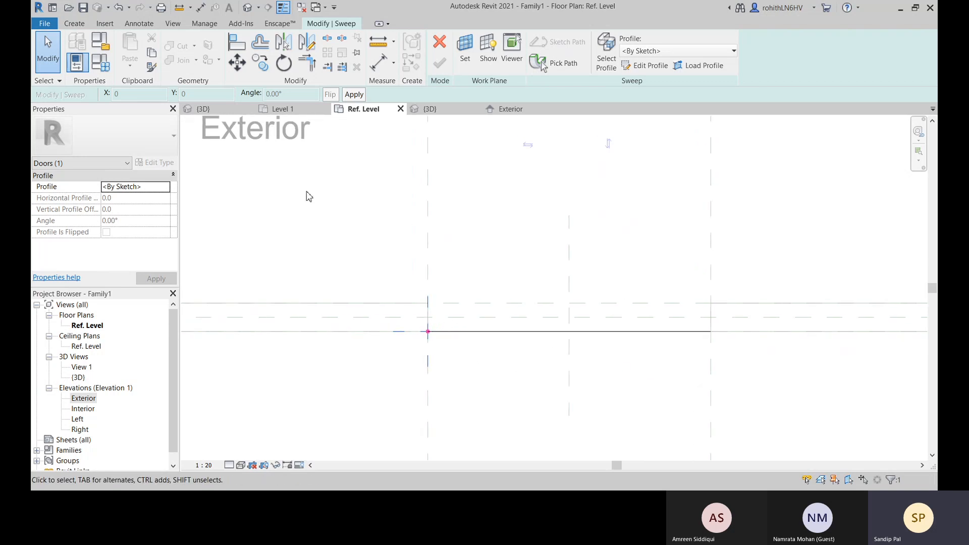
{"action": "scroll", "coordinate": [283, 204], "scroll_direction": "down", "scroll_amount": 2}
{"action": "middle_click_drag", "start_coordinate": [268, 210], "coordinate": [372, 310]}
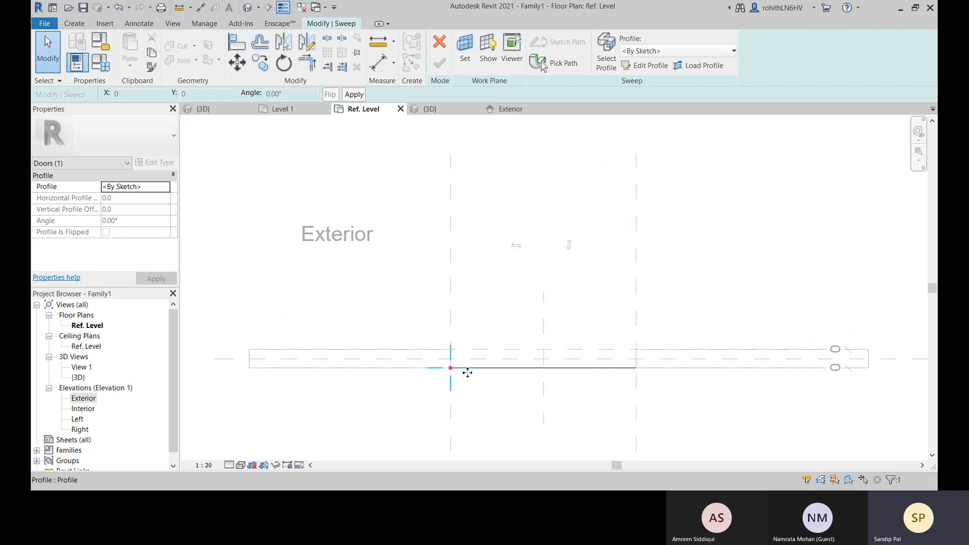
{"action": "scroll", "coordinate": [408, 366], "scroll_direction": "up", "scroll_amount": 1}
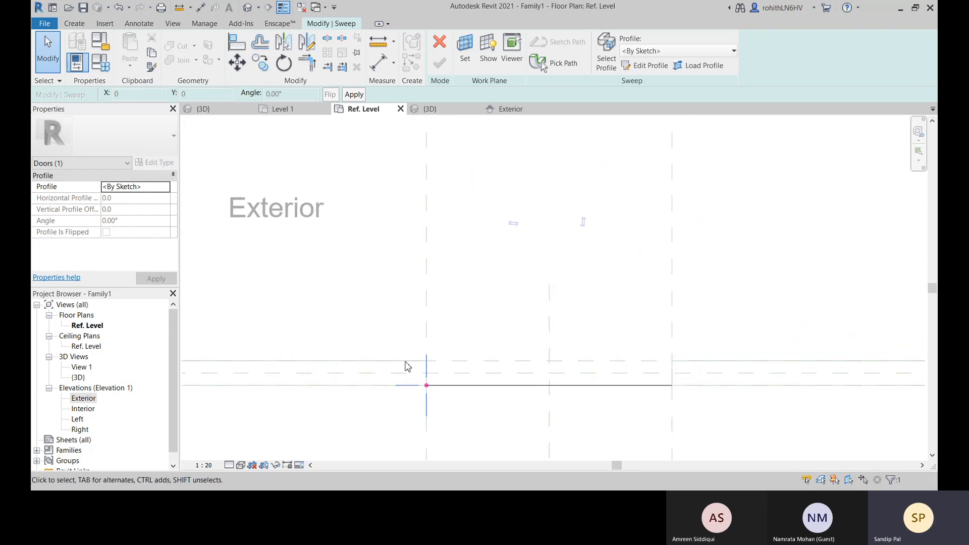
{"action": "scroll", "coordinate": [421, 385], "scroll_direction": "up", "scroll_amount": 3}
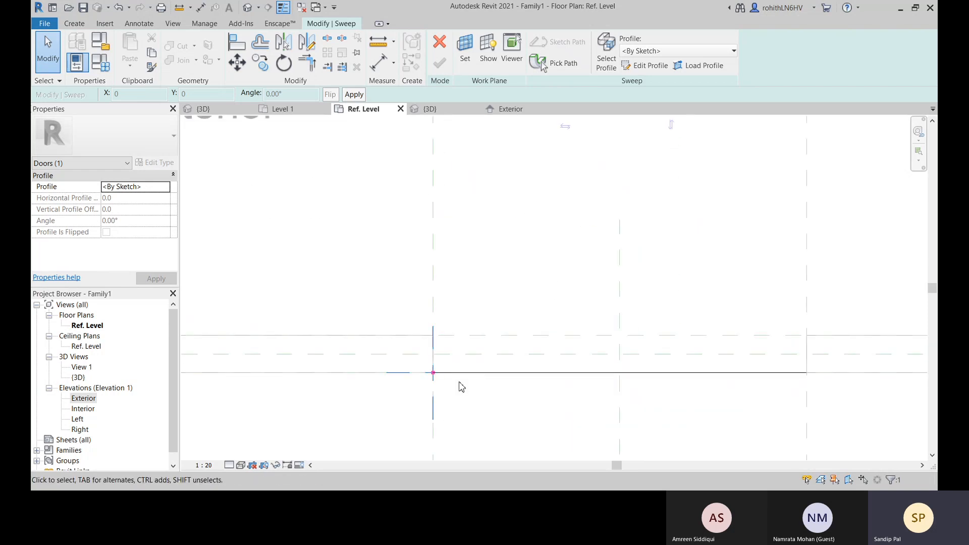
{"action": "scroll", "coordinate": [433, 374], "scroll_direction": "up", "scroll_amount": 1}
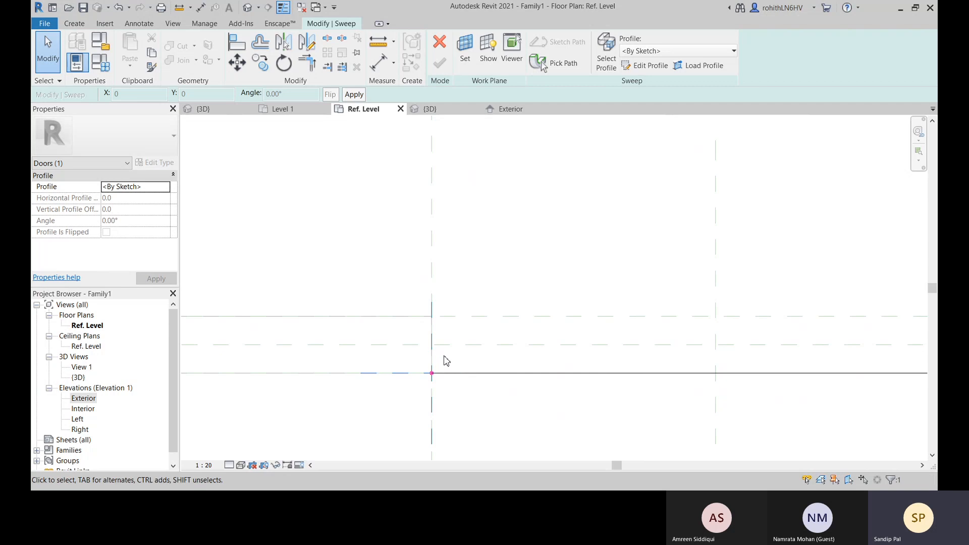
{"action": "mouse_move", "coordinate": [452, 367]}
{"action": "middle_mouse_down"}
{"action": "mouse_move", "coordinate": [417, 325]}
{"action": "mouse_move", "coordinate": [387, 338]}
{"action": "middle_mouse_up"}
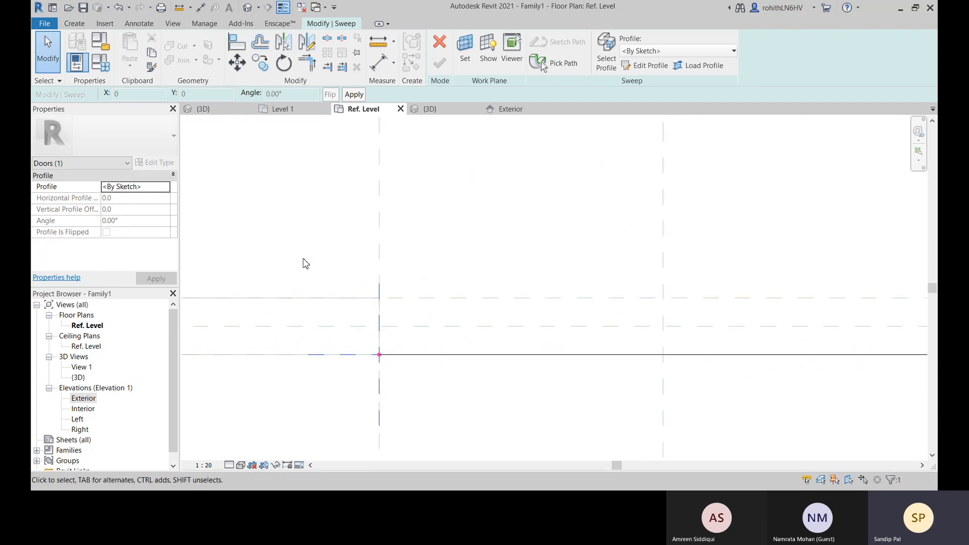
{"action": "middle_click_drag", "start_coordinate": [367, 255], "coordinate": [363, 272]}
{"action": "scroll", "coordinate": [389, 302], "scroll_direction": "down", "scroll_amount": 2}
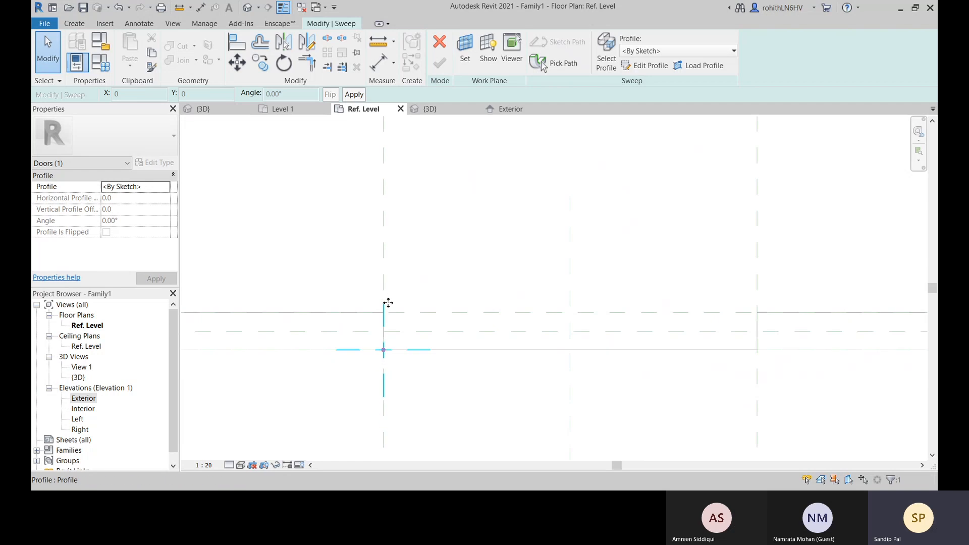
{"action": "middle_click_drag", "start_coordinate": [402, 317], "coordinate": [387, 338]}
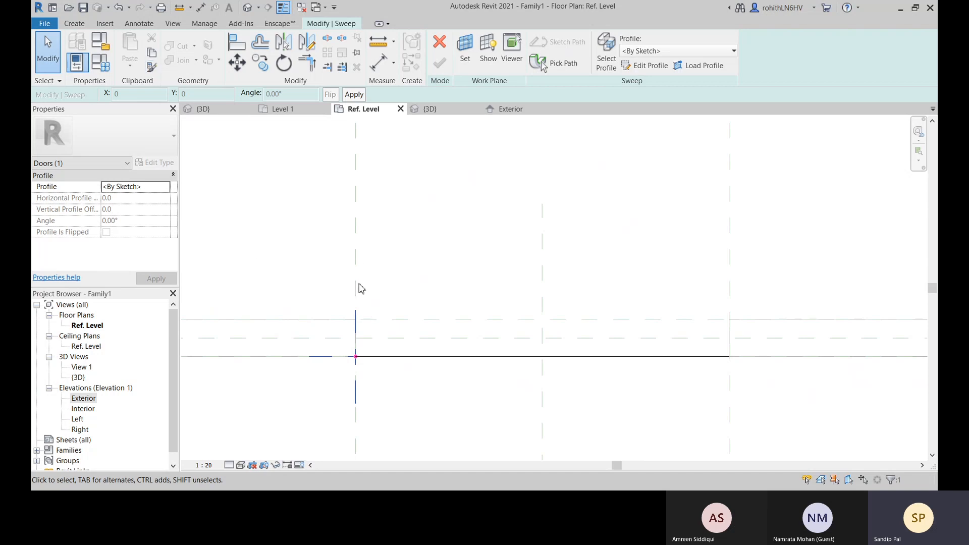
Add a reference plane offset 50 mm inward from the opening's left reference plane by picking that plane
{"action": "left_click", "coordinate": [74, 24]}
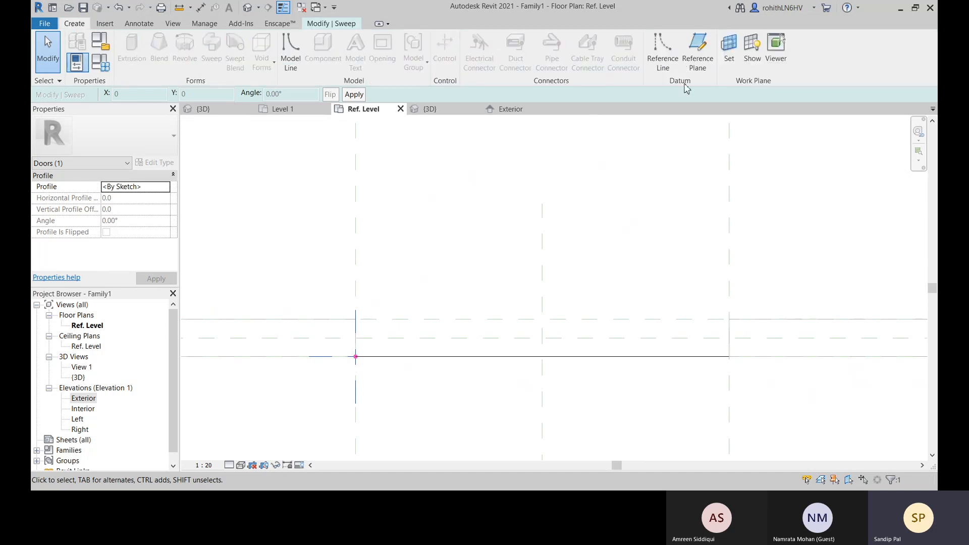
{"action": "left_click", "coordinate": [697, 48]}
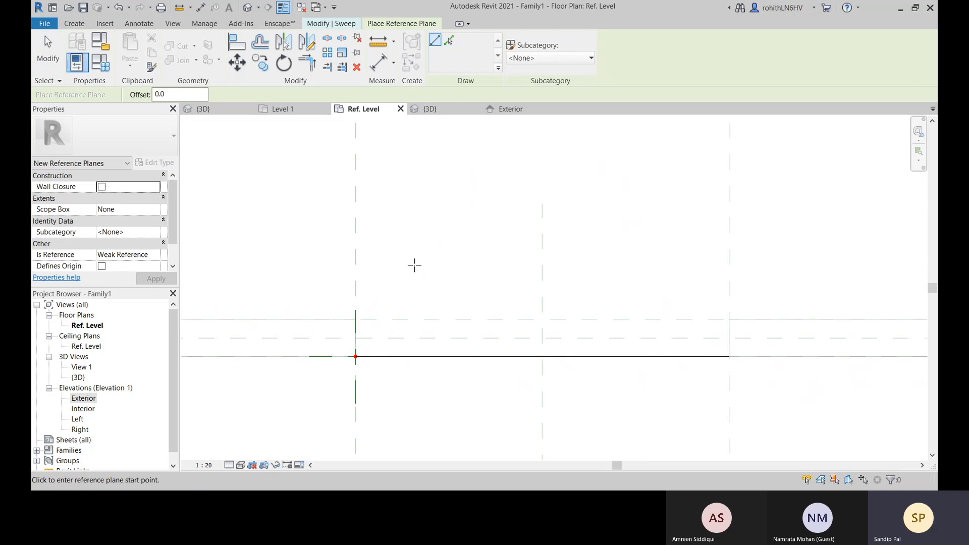
{"action": "middle_click_drag", "start_coordinate": [372, 300], "coordinate": [383, 291]}
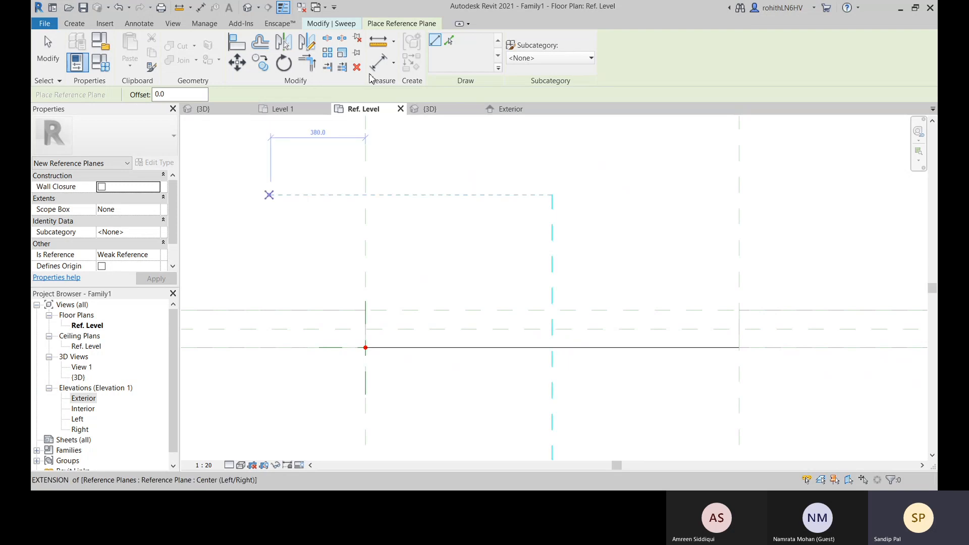
{"action": "left_click", "coordinate": [449, 40]}
{"action": "left_click_drag", "start_coordinate": [184, 98], "coordinate": [90, 109]}
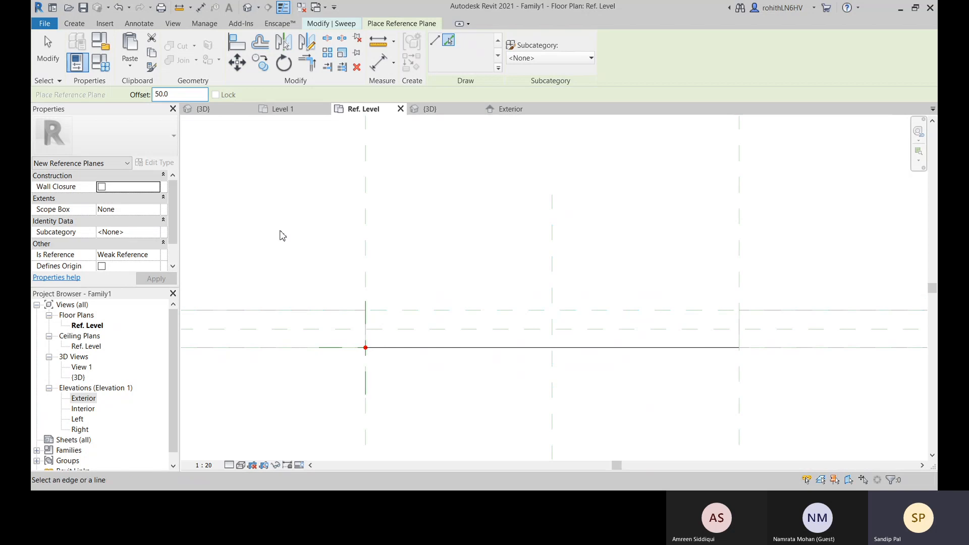
{"action": "left_click", "coordinate": [368, 258]}
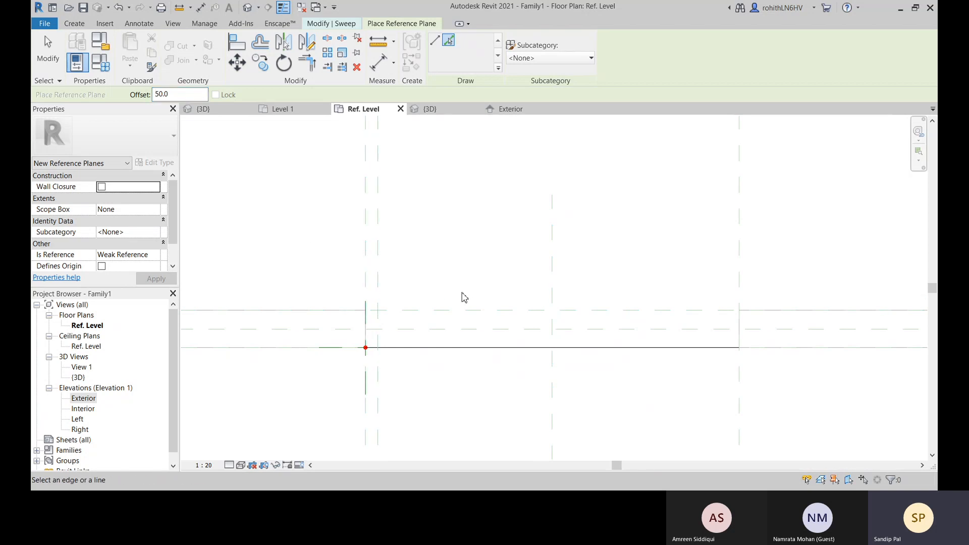
{"action": "middle_click_drag", "start_coordinate": [461, 296], "coordinate": [455, 312]}
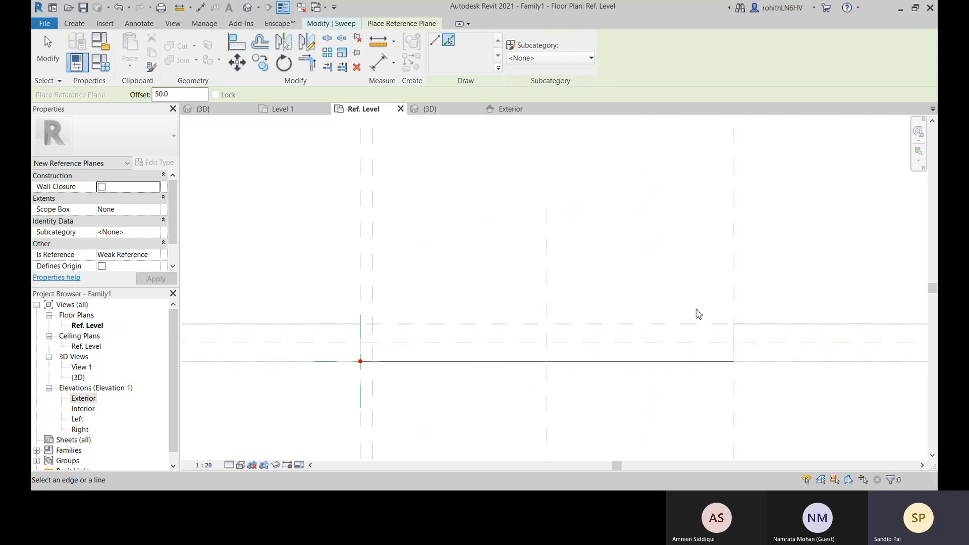
{"action": "key", "text": "Escape"}
{"action": "key", "text": "Escape"}
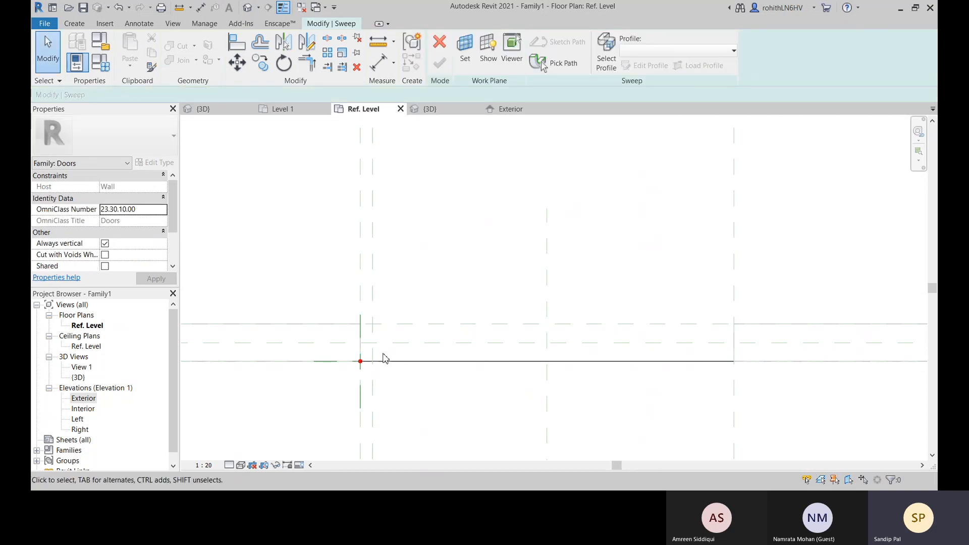
Open the sweep's by-sketch profile for editing at the opening's left jamb in the Ref. Level plan
{"action": "scroll", "coordinate": [381, 348], "scroll_direction": "up", "scroll_amount": 2}
{"action": "middle_click_drag", "start_coordinate": [384, 348], "coordinate": [387, 328]}
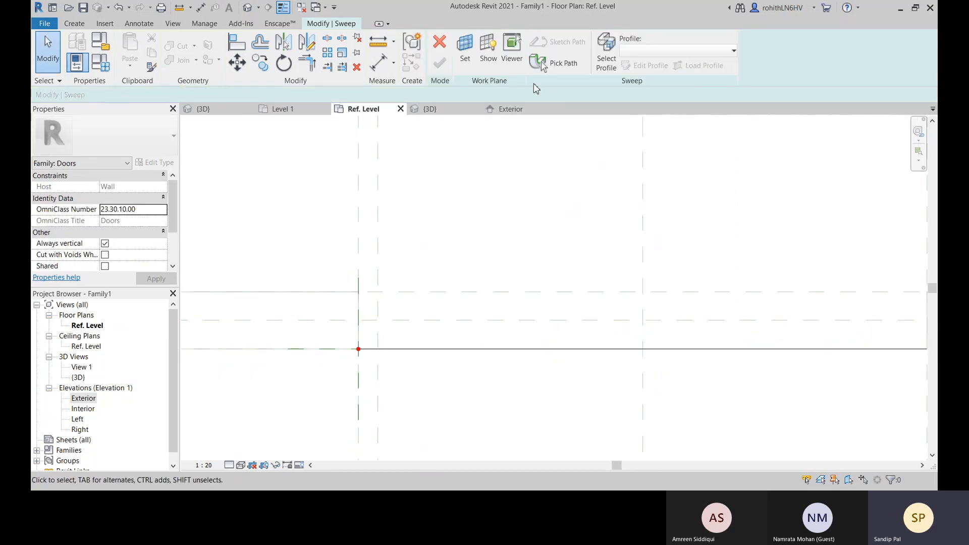
{"action": "left_click", "coordinate": [607, 59]}
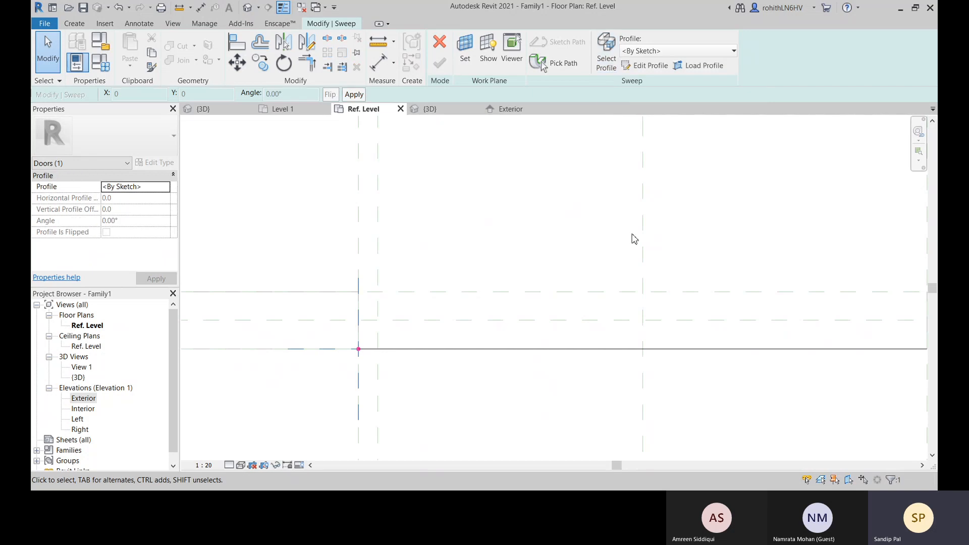
{"action": "left_click", "coordinate": [651, 65]}
{"action": "middle_click_drag", "start_coordinate": [328, 310], "coordinate": [333, 337]}
{"action": "scroll", "coordinate": [383, 348], "scroll_direction": "up", "scroll_amount": 2}
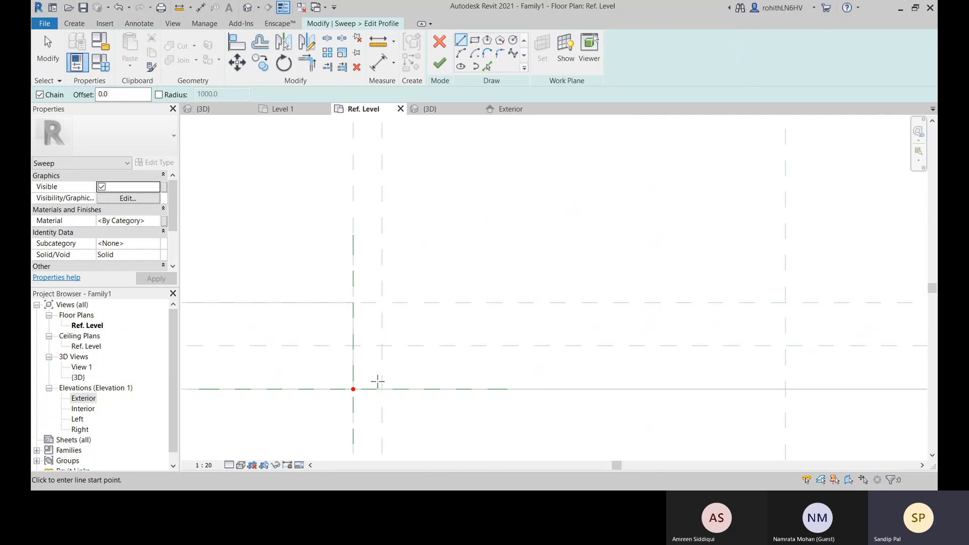
{"action": "middle_click_drag", "start_coordinate": [377, 380], "coordinate": [375, 371]}
Sketch a closed stepped frame profile 150 mm deep, 50 mm wide along its rear 75 mm and 25 mm wide along its front 75 mm
{"action": "left_click", "coordinate": [353, 389]}
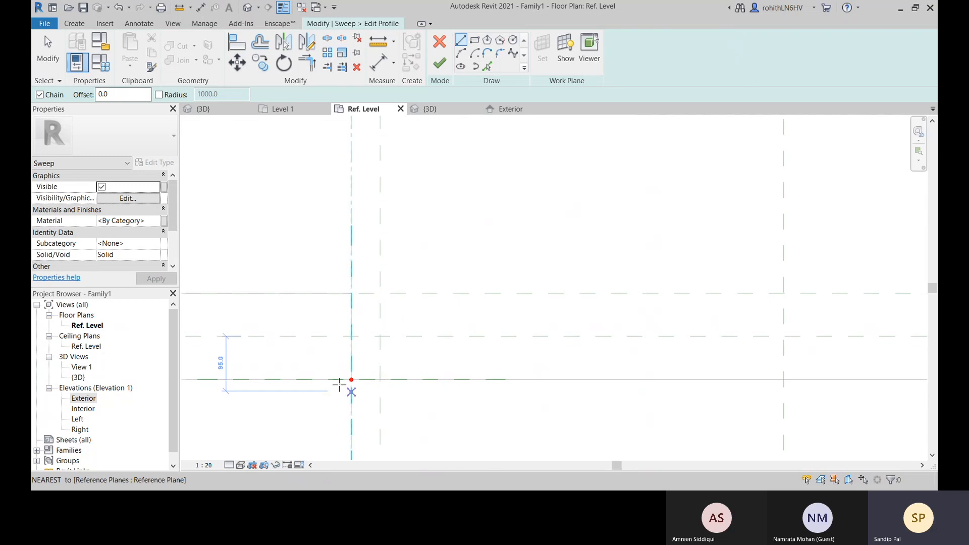
{"action": "left_click", "coordinate": [352, 294]}
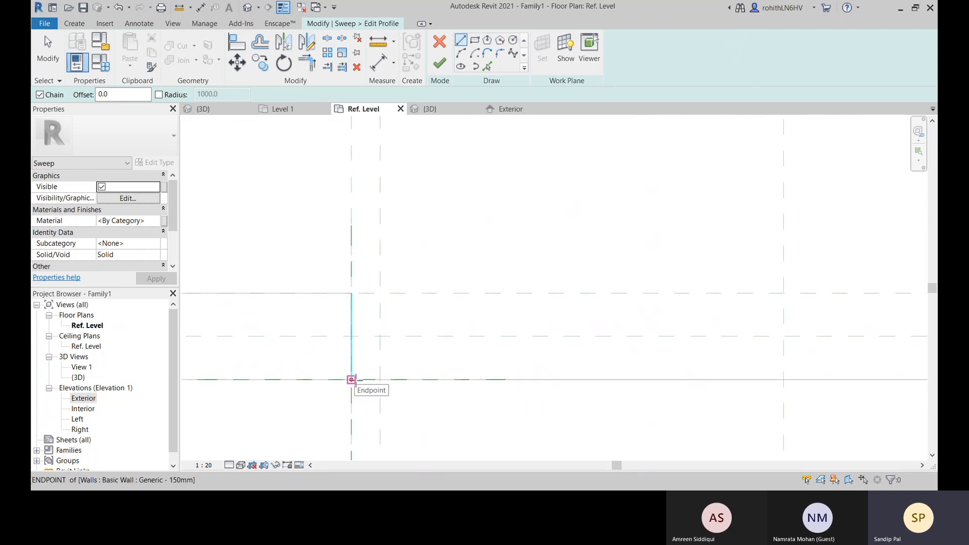
{"action": "left_click", "coordinate": [351, 380]}
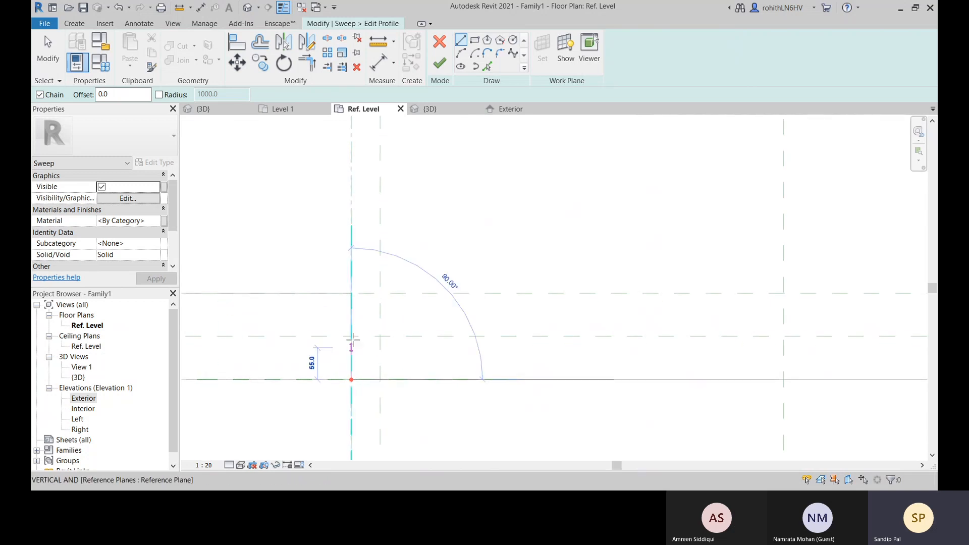
{"action": "left_click", "coordinate": [351, 293]}
{"action": "left_click", "coordinate": [381, 293]}
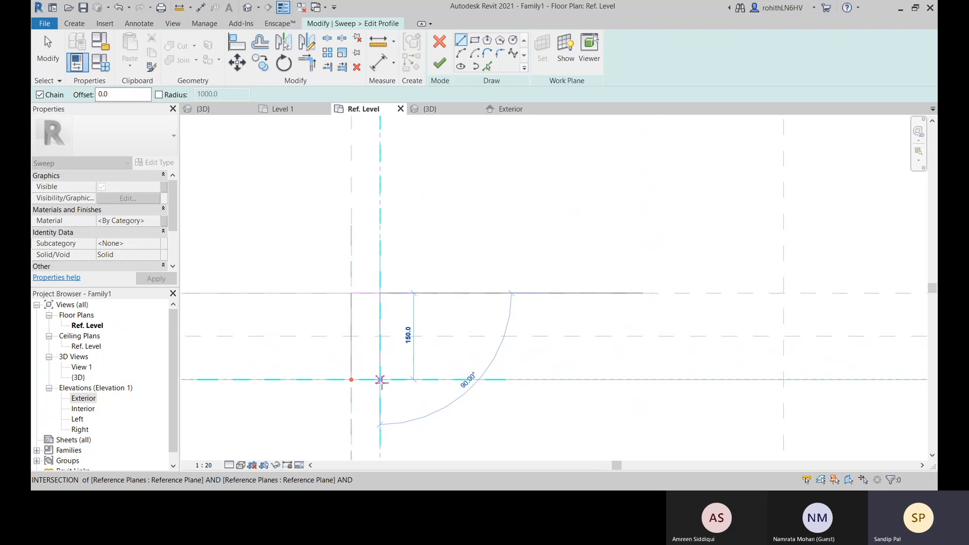
{"action": "left_click", "coordinate": [380, 335]}
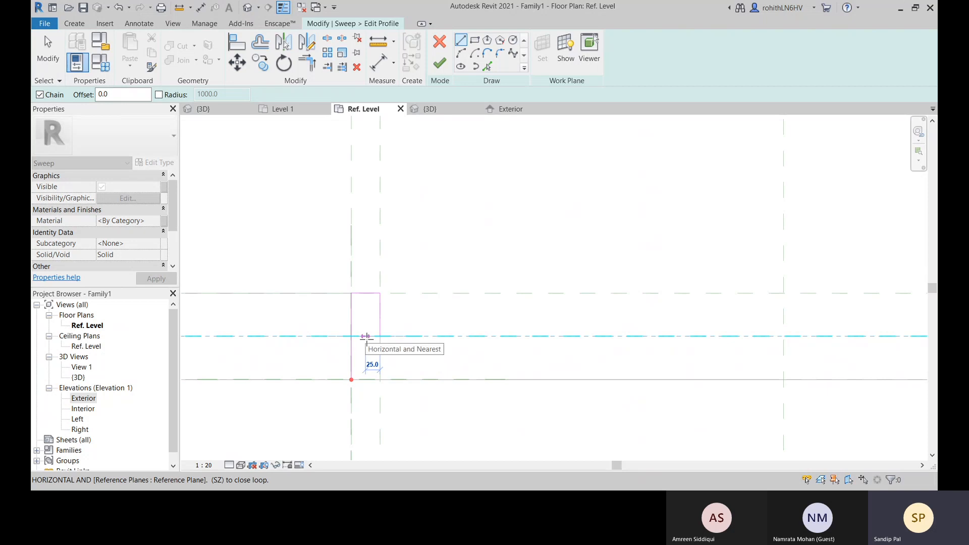
{"action": "left_click", "coordinate": [366, 336]}
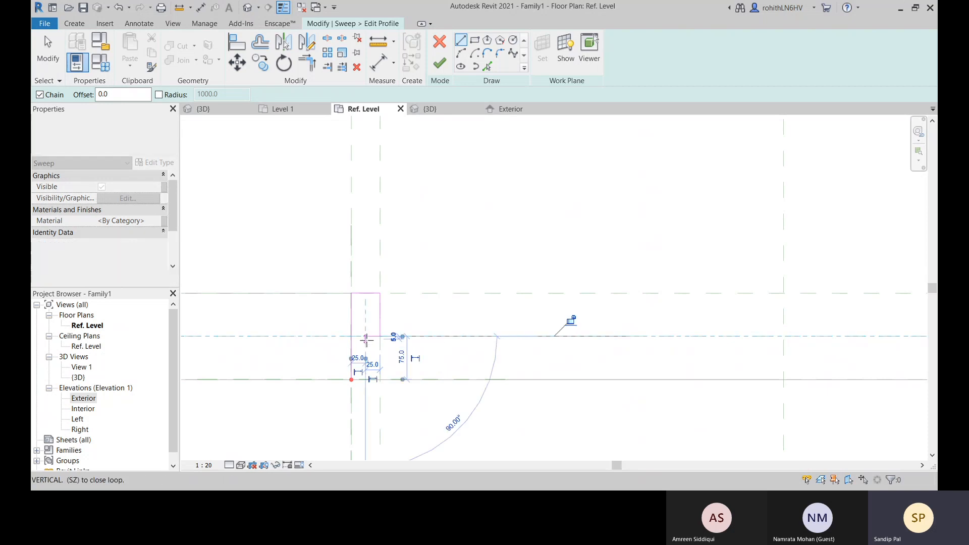
{"action": "left_click", "coordinate": [365, 379]}
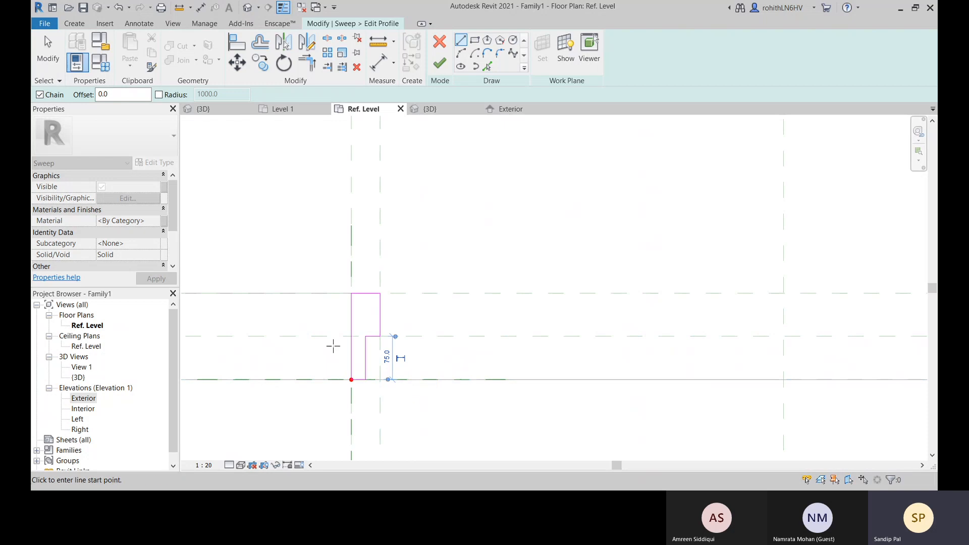
{"action": "scroll", "coordinate": [373, 374], "scroll_direction": "up", "scroll_amount": 2}
{"action": "right_click", "coordinate": [477, 281]}
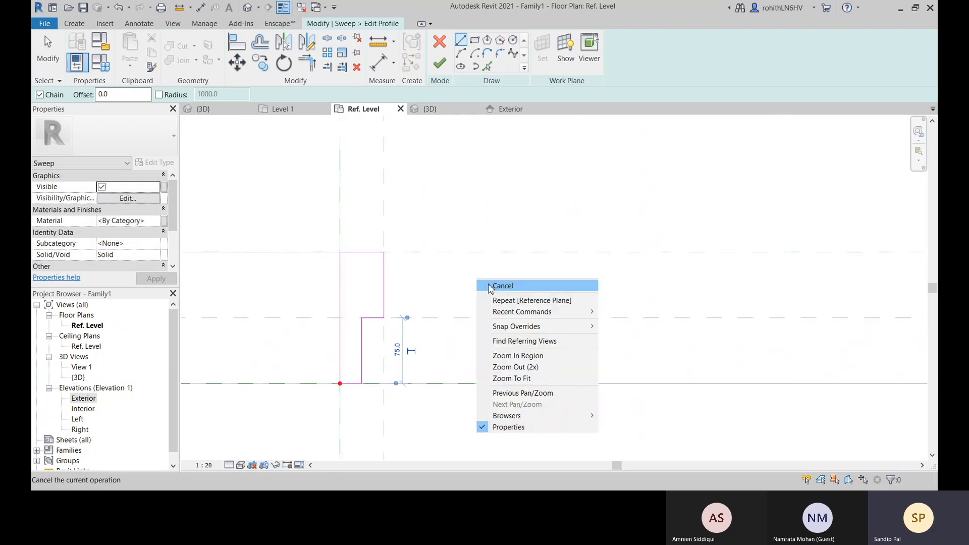
{"action": "left_click", "coordinate": [485, 286]}
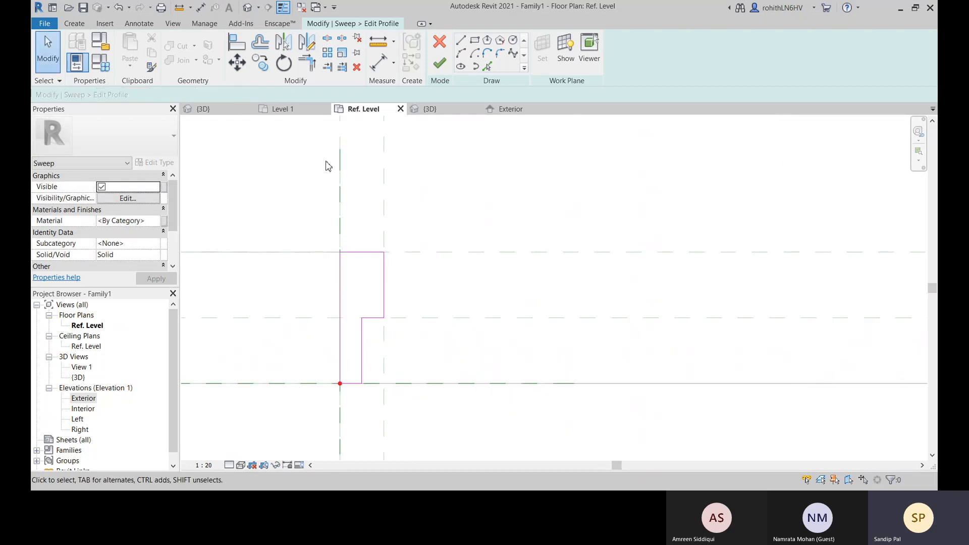
Align the profile's left and rear edges with the opening's left reference plane and rear wall face plane, and lock them
{"action": "scroll", "coordinate": [364, 161], "scroll_direction": "down", "scroll_amount": 2}
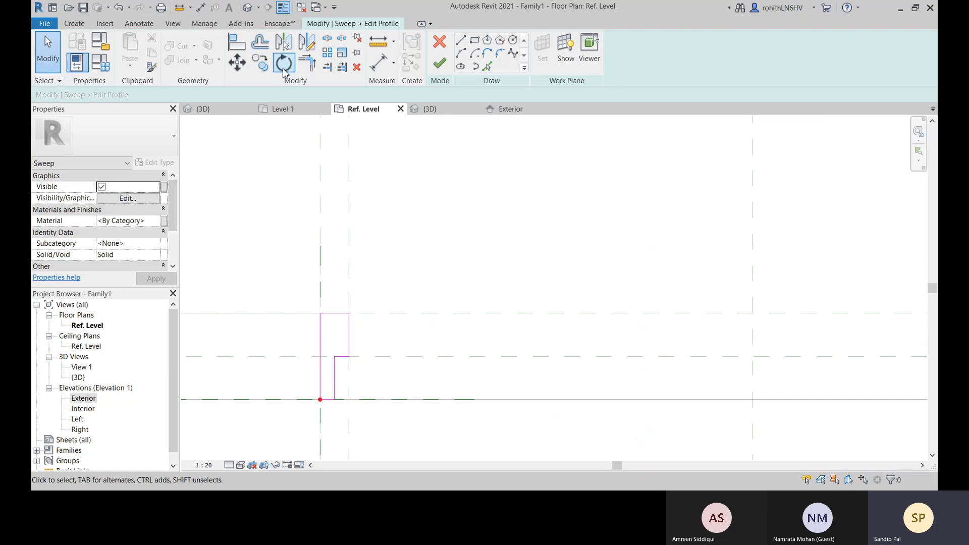
{"action": "left_click", "coordinate": [237, 43]}
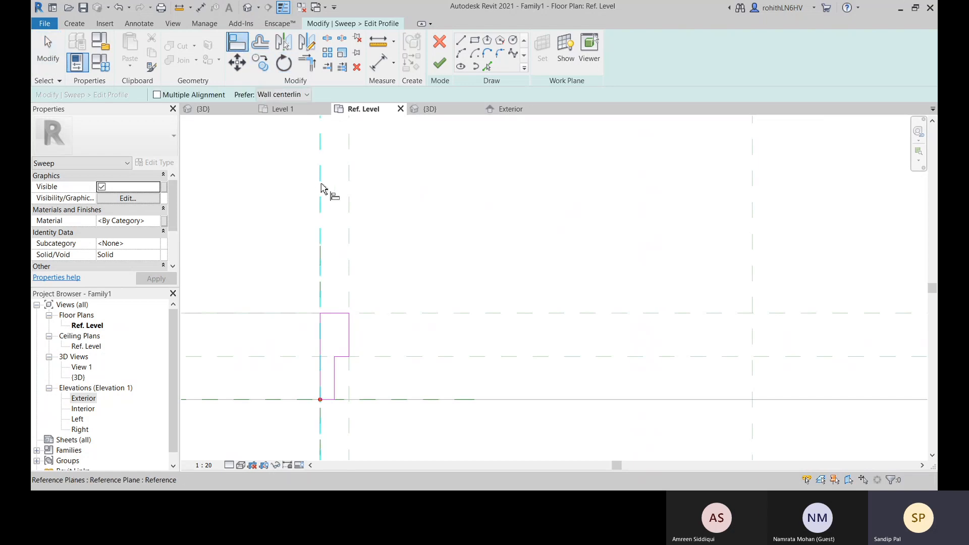
{"action": "left_click", "coordinate": [322, 191]}
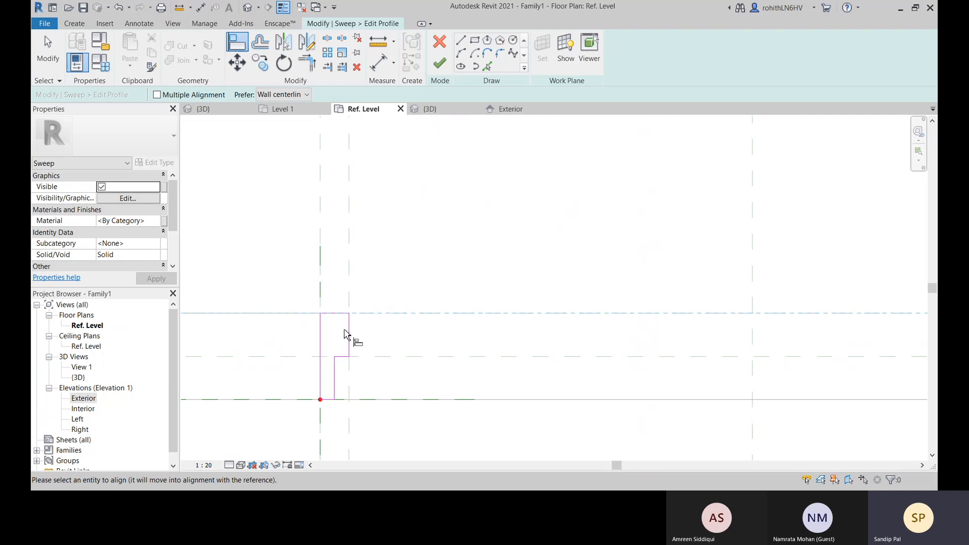
{"action": "left_click", "coordinate": [343, 314]}
{"action": "left_click", "coordinate": [540, 332]}
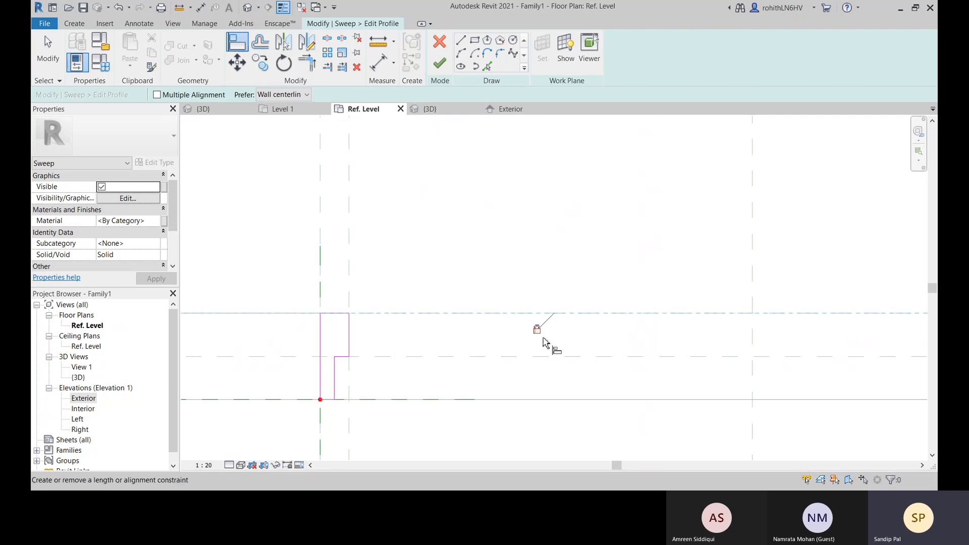
Align and lock the profile's wide inner edge to the 50 mm offset plane and its step edge to the wall centre plane
{"action": "left_click", "coordinate": [348, 276]}
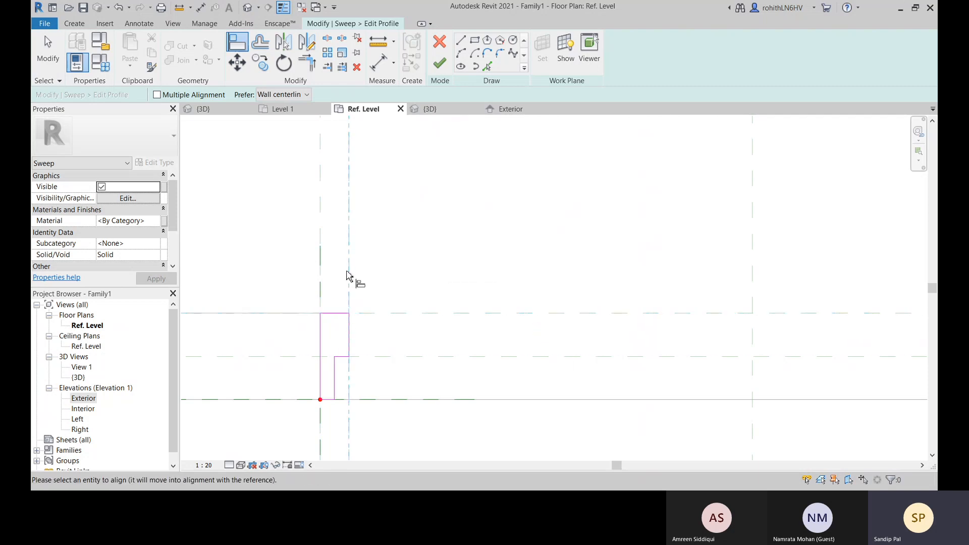
{"action": "middle_click_drag", "start_coordinate": [479, 377], "coordinate": [492, 337]}
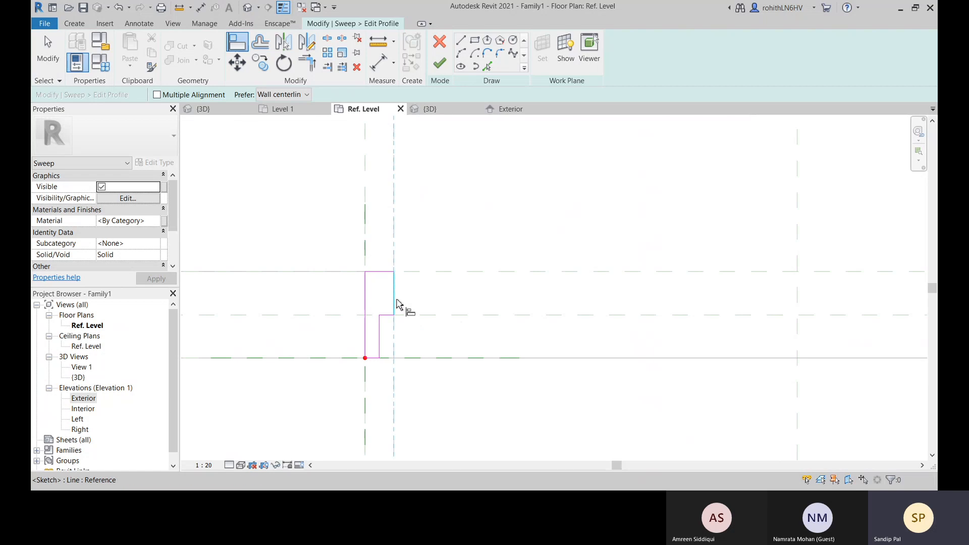
{"action": "left_click", "coordinate": [380, 273]}
{"action": "left_click", "coordinate": [461, 319]}
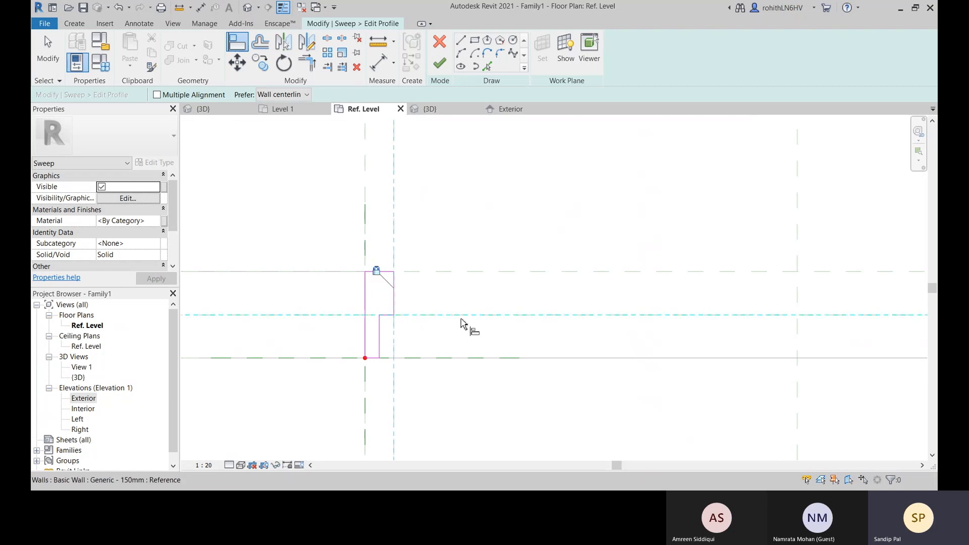
{"action": "left_click", "coordinate": [387, 316]}
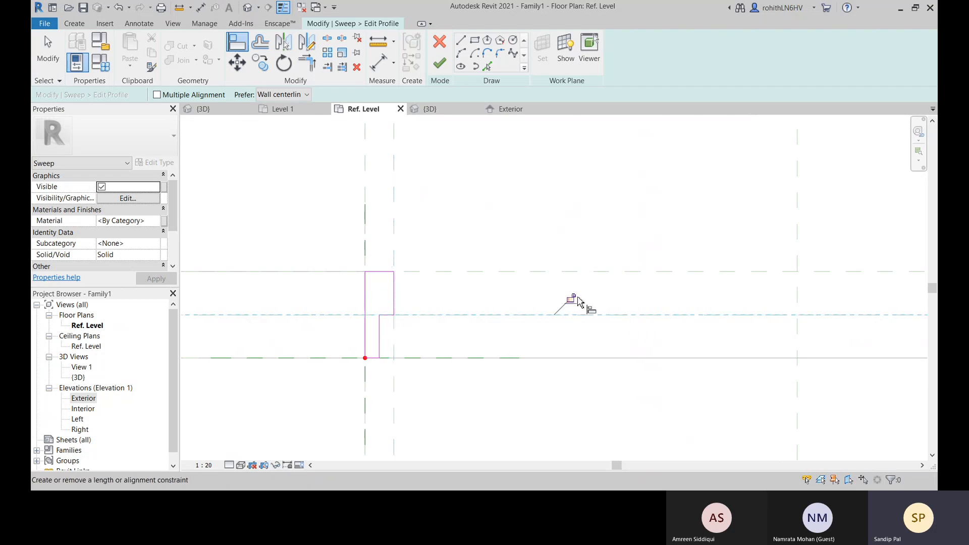
{"action": "left_click", "coordinate": [570, 298]}
Align the profile's front edge with the wall's front face reference plane, lock it and end the Align command
{"action": "scroll", "coordinate": [383, 347], "scroll_direction": "up", "scroll_amount": 2}
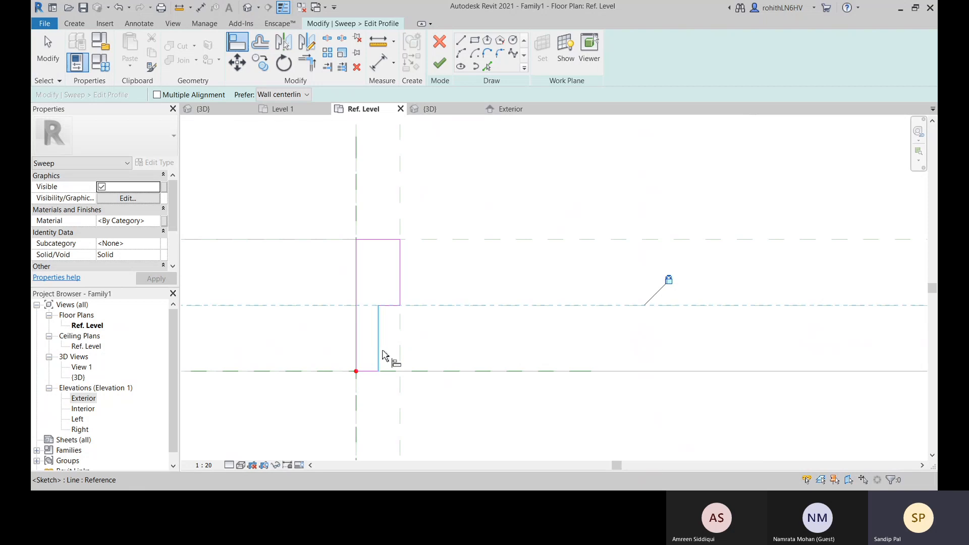
{"action": "scroll", "coordinate": [383, 354], "scroll_direction": "up", "scroll_amount": 3}
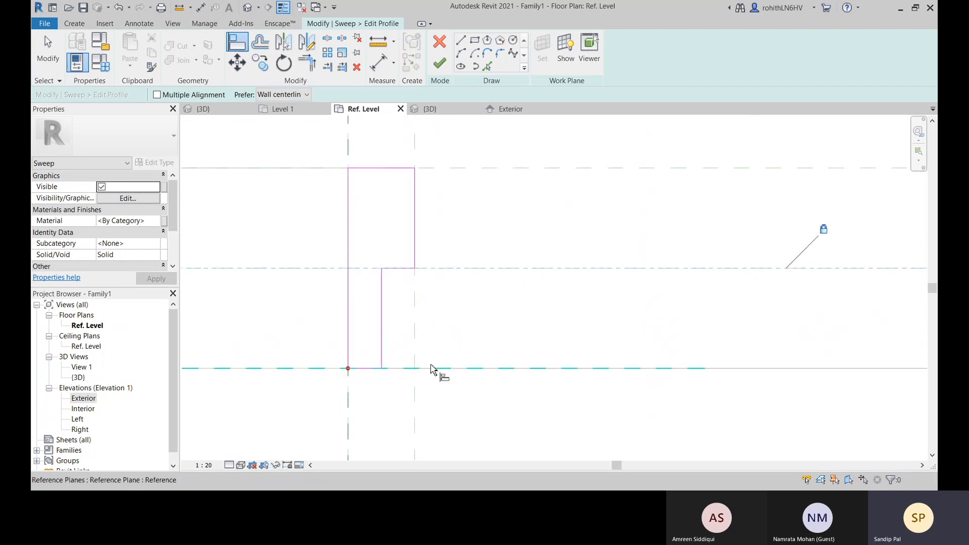
{"action": "left_click", "coordinate": [431, 366]}
{"action": "left_click", "coordinate": [442, 373]}
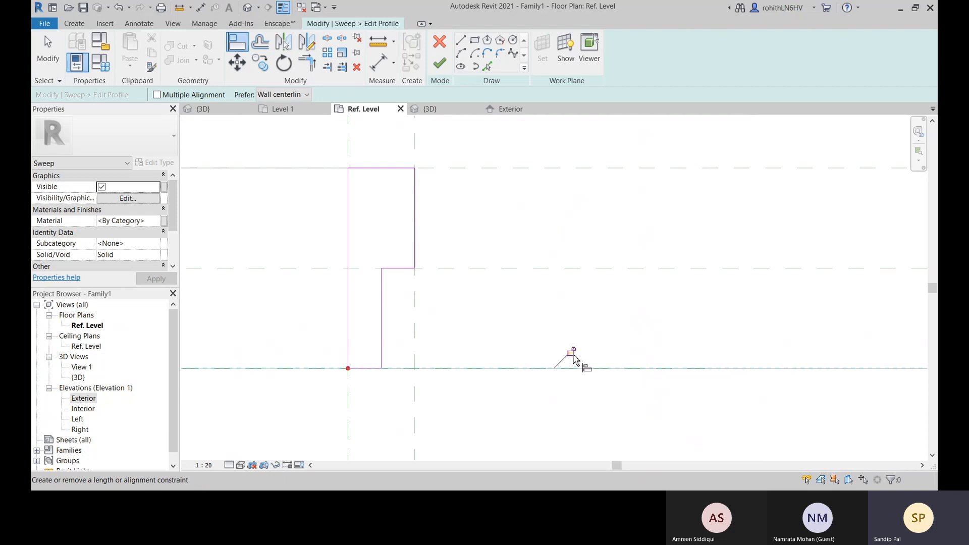
{"action": "right_click", "coordinate": [512, 308]}
{"action": "left_click", "coordinate": [523, 315]}
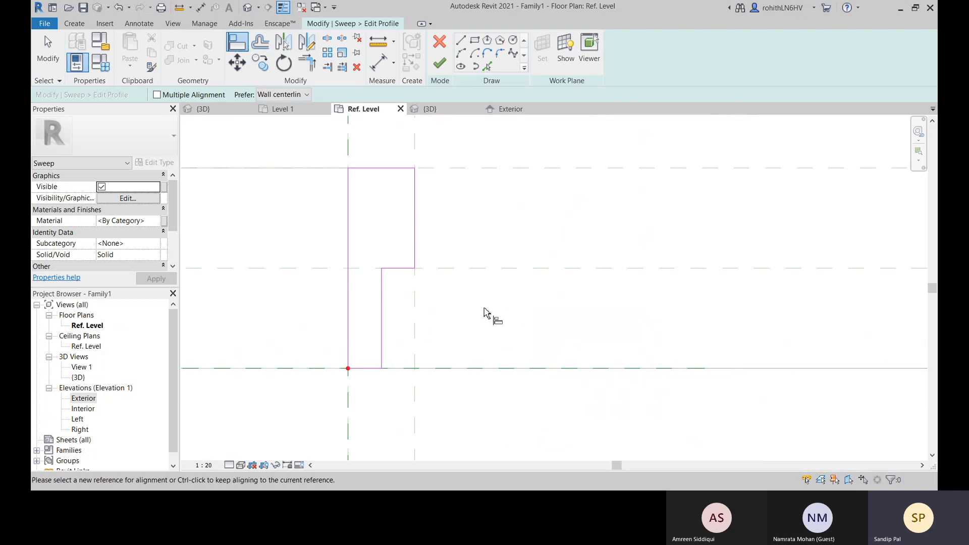
{"action": "right_click", "coordinate": [488, 305]}
{"action": "left_click", "coordinate": [510, 312]}
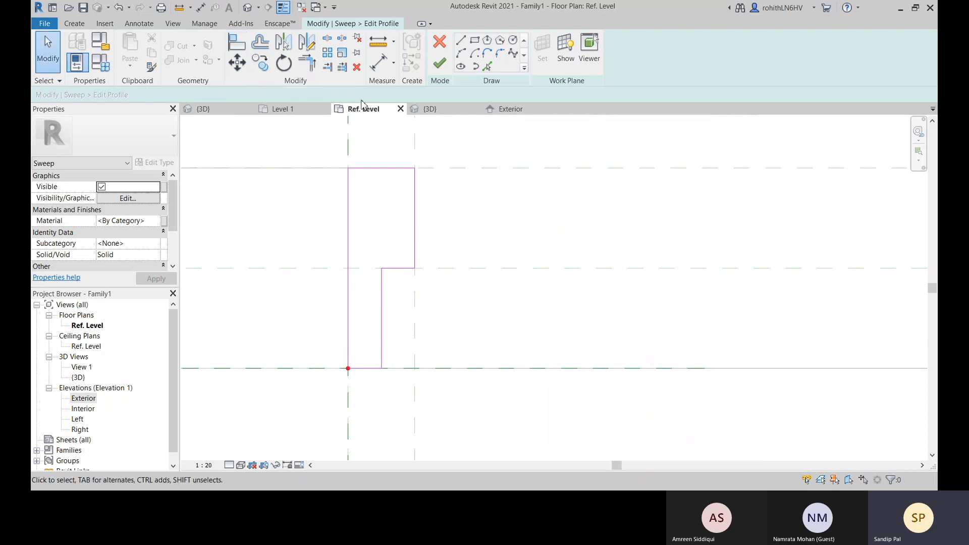
Add an aligned dimension across the profile's narrow front part, from the left edge to its inner edge, and lock it
{"action": "left_click", "coordinate": [376, 64]}
{"action": "left_click", "coordinate": [349, 325]}
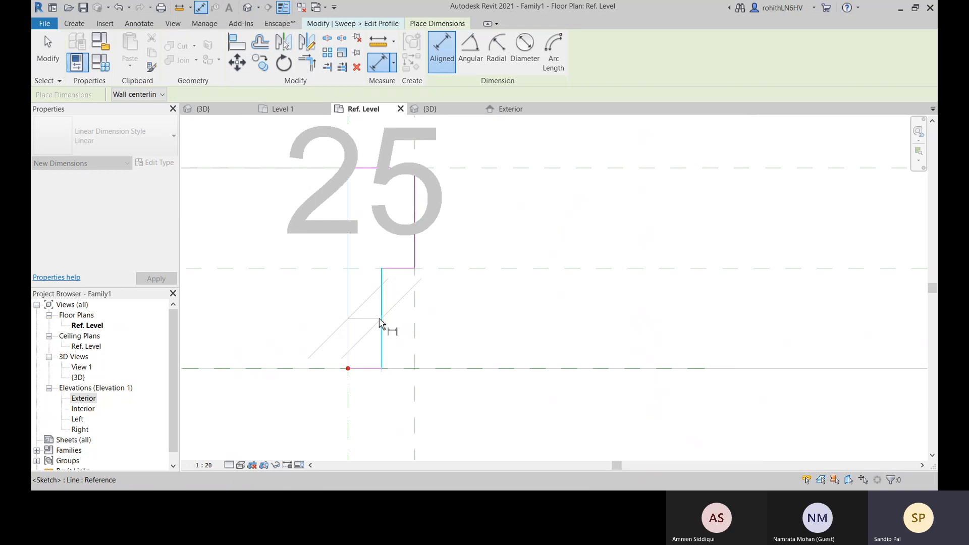
{"action": "scroll", "coordinate": [416, 336], "scroll_direction": "down", "scroll_amount": 6}
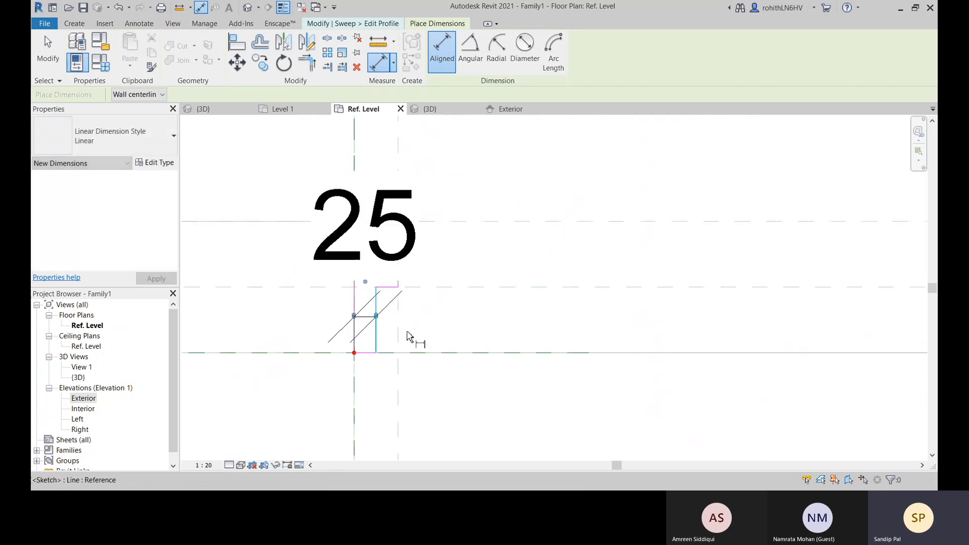
{"action": "middle_click_drag", "start_coordinate": [442, 373], "coordinate": [420, 306]}
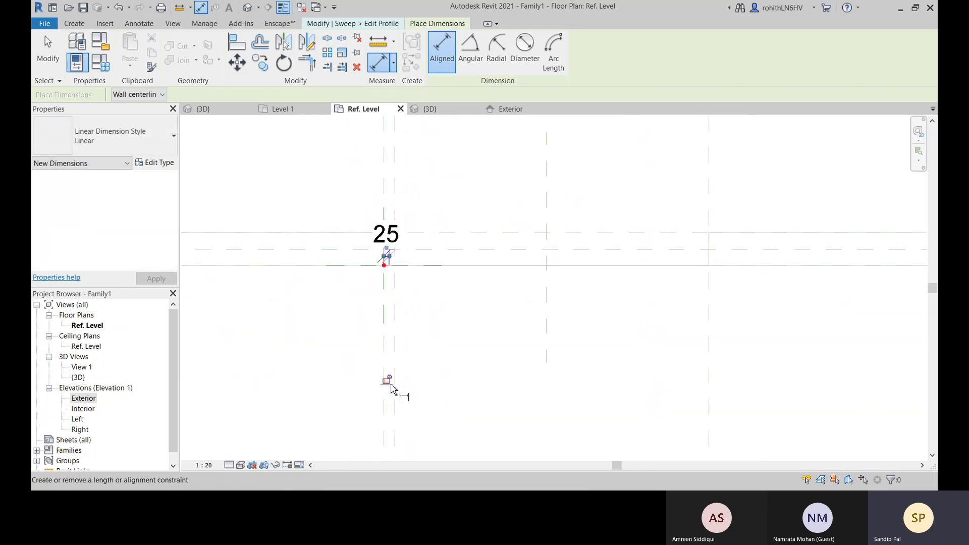
{"action": "scroll", "coordinate": [389, 257], "scroll_direction": "up", "scroll_amount": 5}
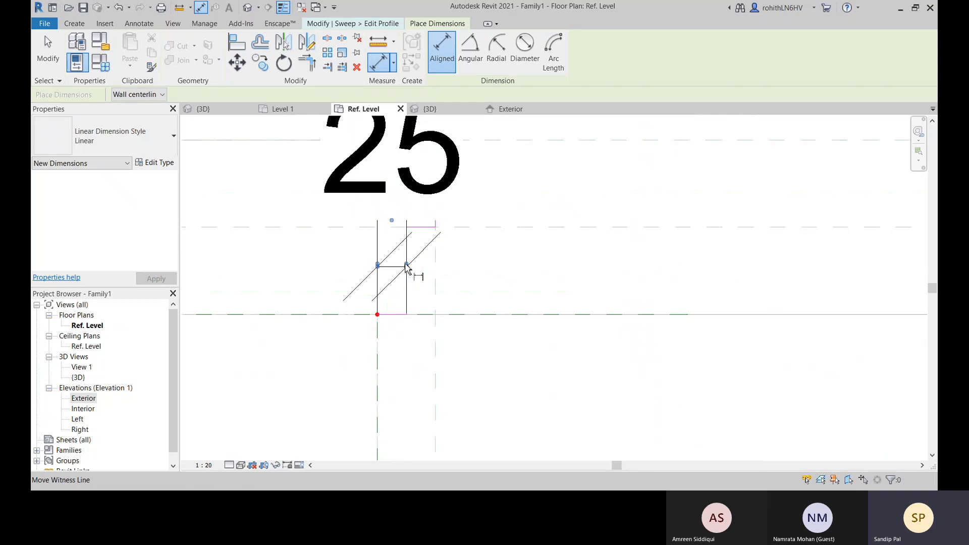
{"action": "scroll", "coordinate": [399, 273], "scroll_direction": "up", "scroll_amount": 2}
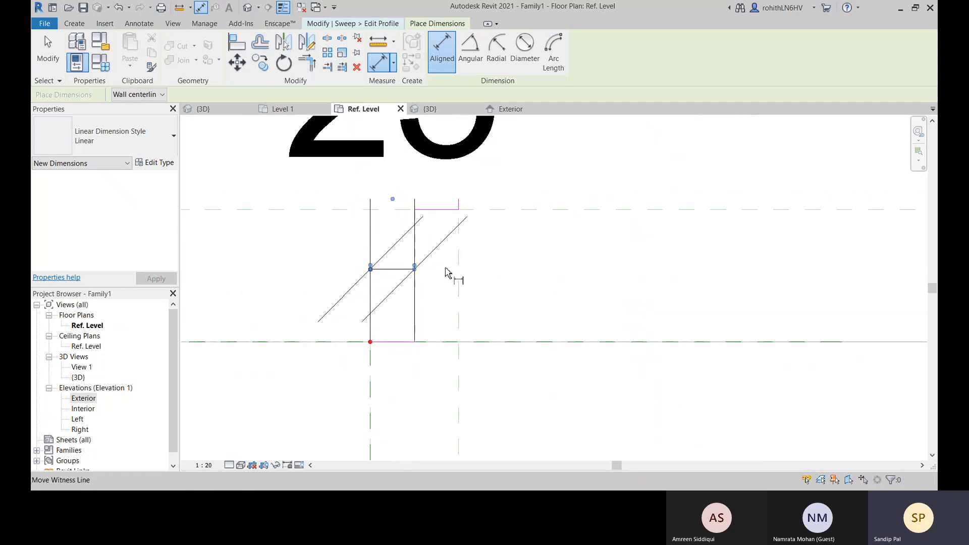
{"action": "scroll", "coordinate": [424, 271], "scroll_direction": "down", "scroll_amount": 5}
{"action": "scroll", "coordinate": [409, 265], "scroll_direction": "down", "scroll_amount": 2}
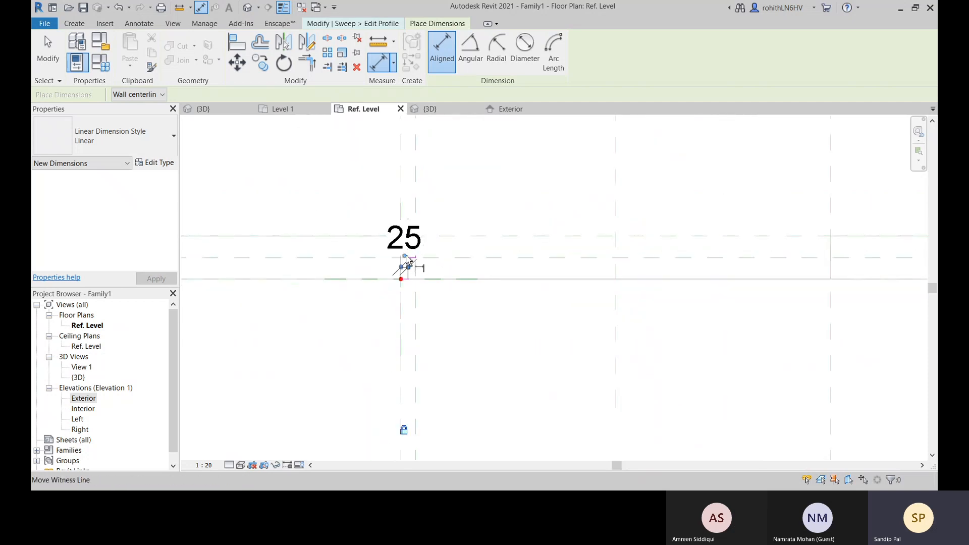
{"action": "right_click", "coordinate": [456, 298]}
{"action": "left_click", "coordinate": [468, 305]}
{"action": "right_click", "coordinate": [471, 306]}
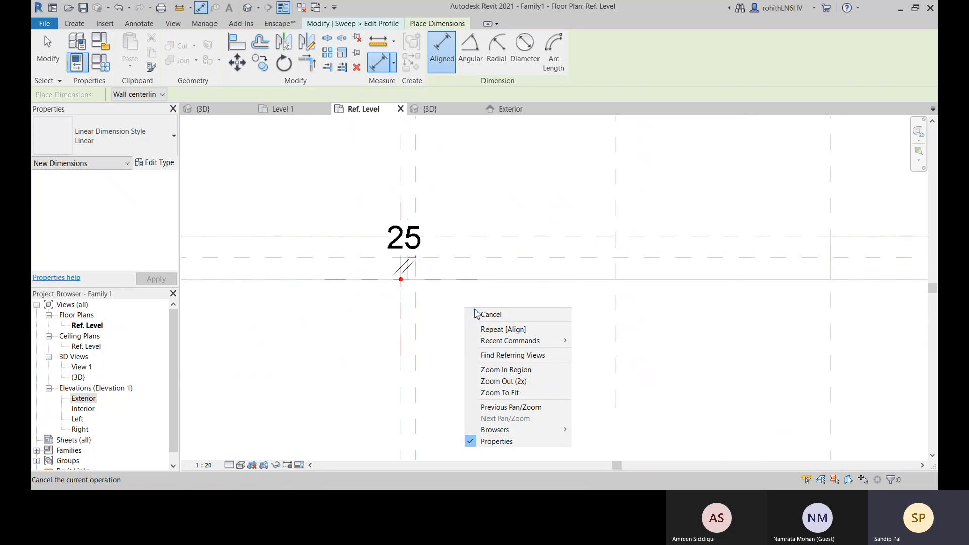
{"action": "left_click", "coordinate": [482, 314]}
{"action": "scroll", "coordinate": [401, 264], "scroll_direction": "up", "scroll_amount": 4}
{"action": "scroll", "coordinate": [406, 266], "scroll_direction": "up", "scroll_amount": 4}
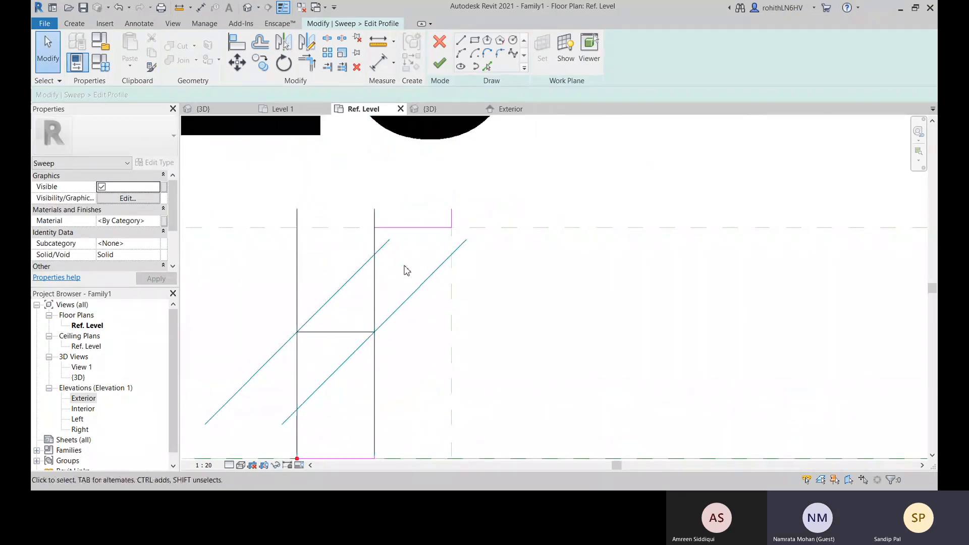
{"action": "scroll", "coordinate": [400, 269], "scroll_direction": "down", "scroll_amount": 4}
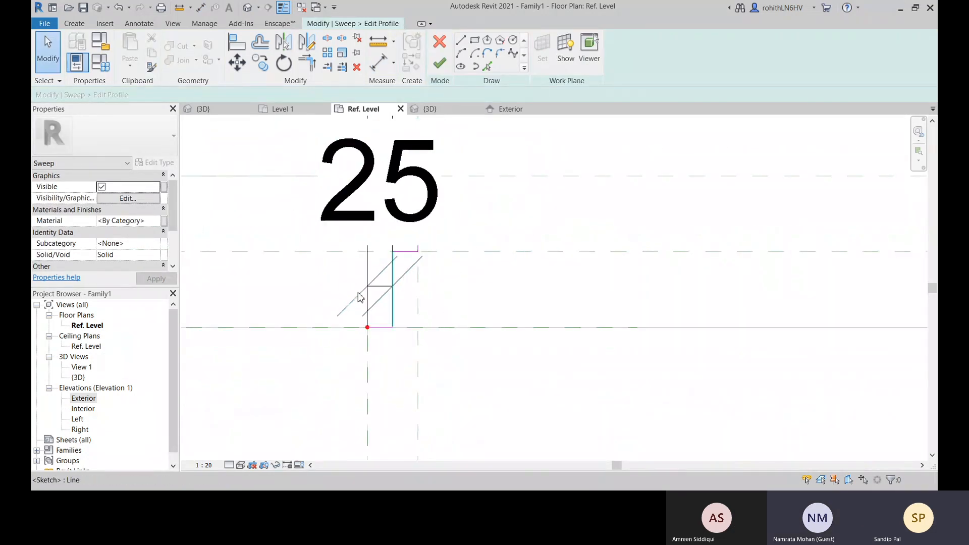
{"action": "middle_click_drag", "start_coordinate": [413, 271], "coordinate": [384, 295]}
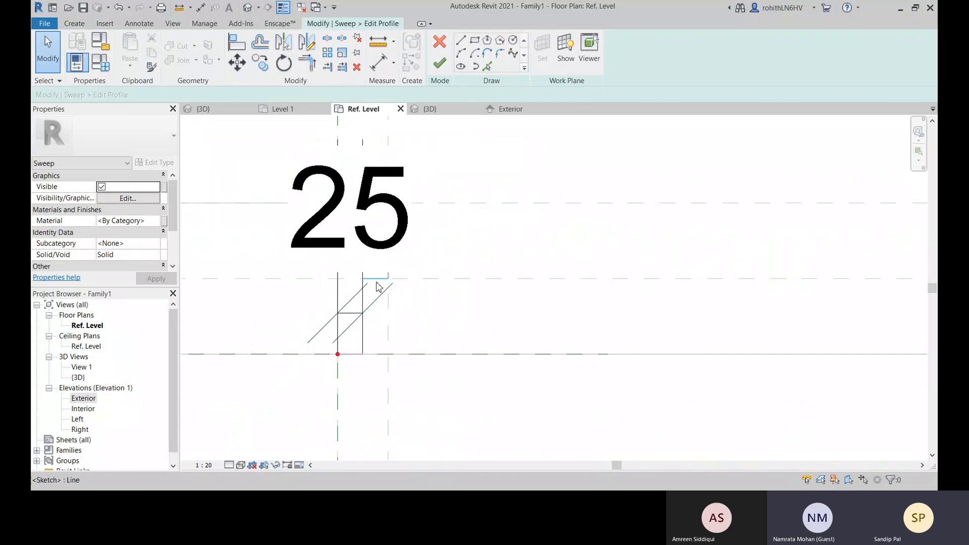
Temporarily hide the 25 mm dimension that covers the frame profile sketch in the plan view
{"action": "scroll", "coordinate": [376, 281], "scroll_direction": "up", "scroll_amount": 1}
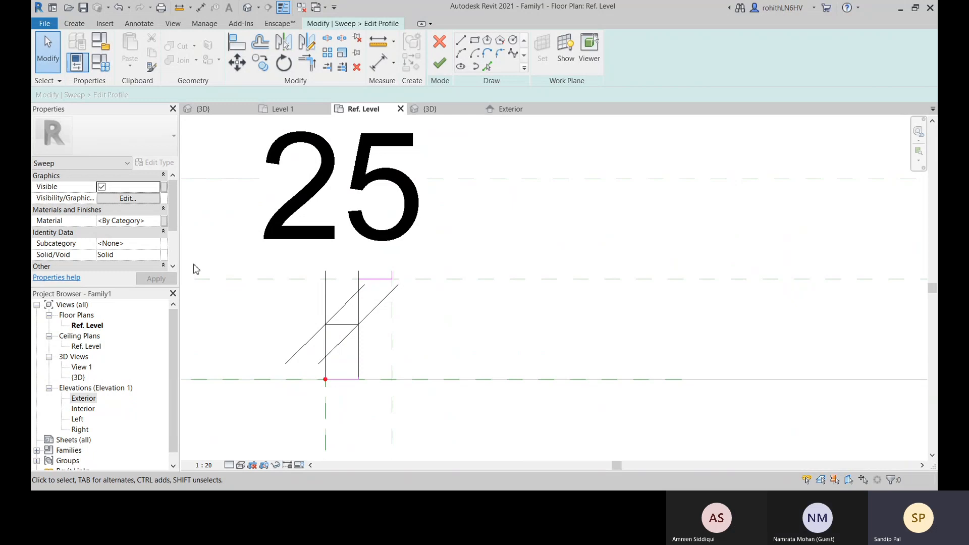
{"action": "middle_click_drag", "start_coordinate": [503, 349], "coordinate": [508, 337]}
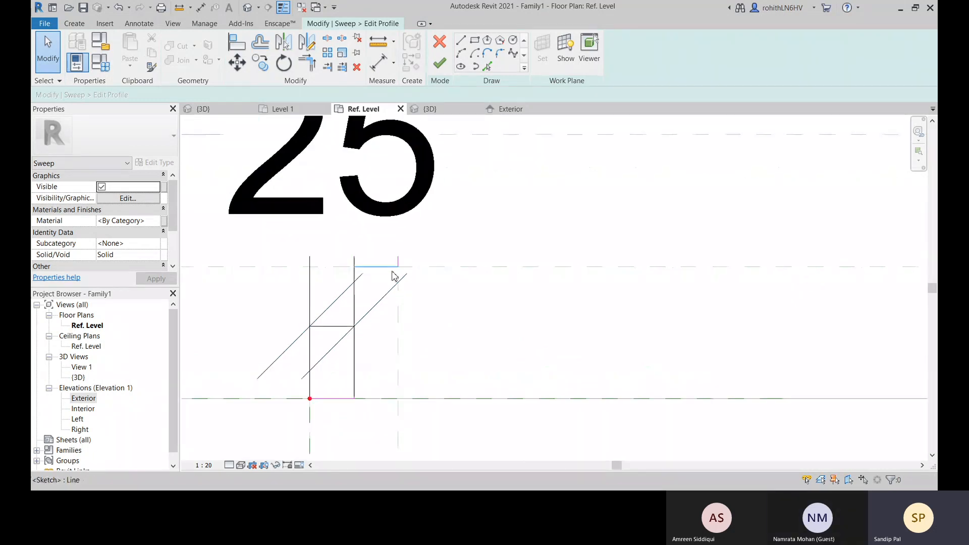
{"action": "scroll", "coordinate": [388, 277], "scroll_direction": "up", "scroll_amount": 2}
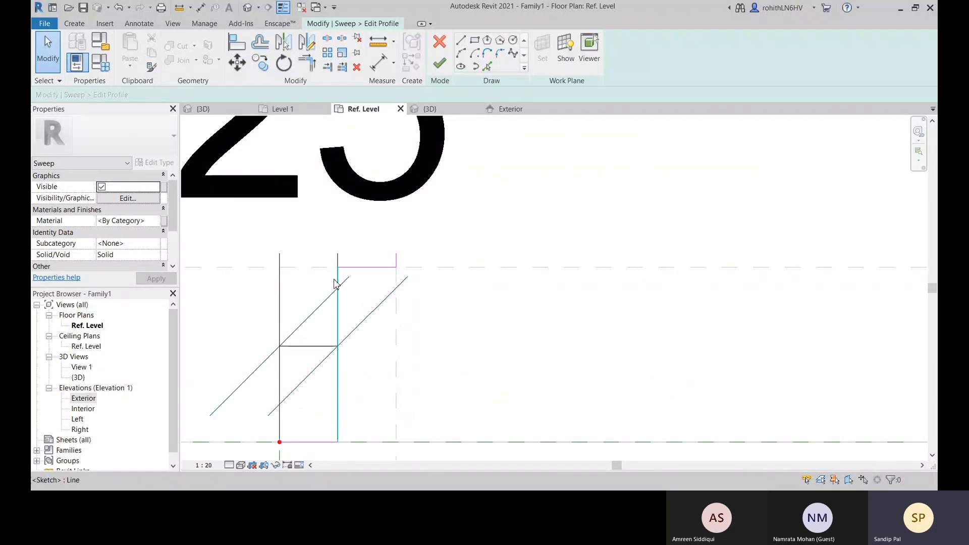
{"action": "middle_click_drag", "start_coordinate": [362, 413], "coordinate": [387, 322]}
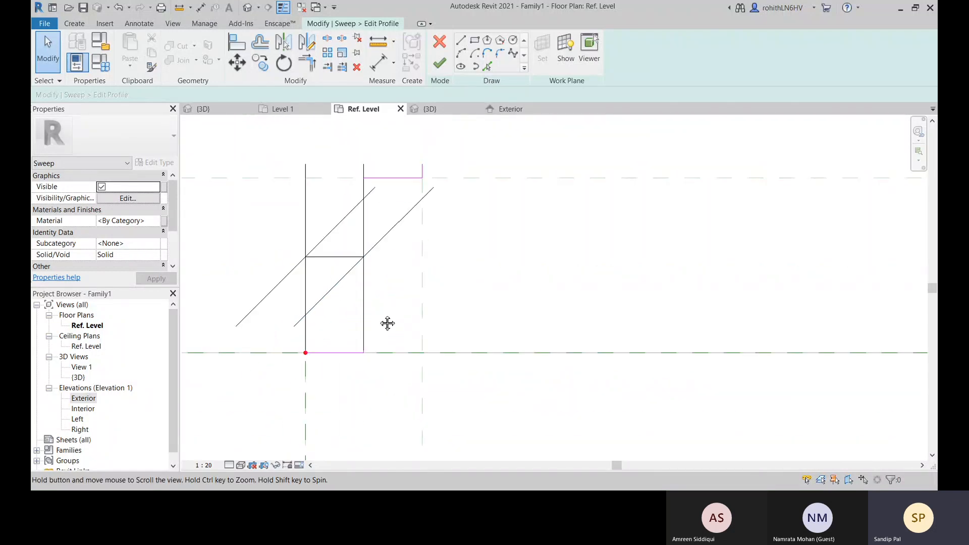
{"action": "scroll", "coordinate": [371, 350], "scroll_direction": "up", "scroll_amount": 2}
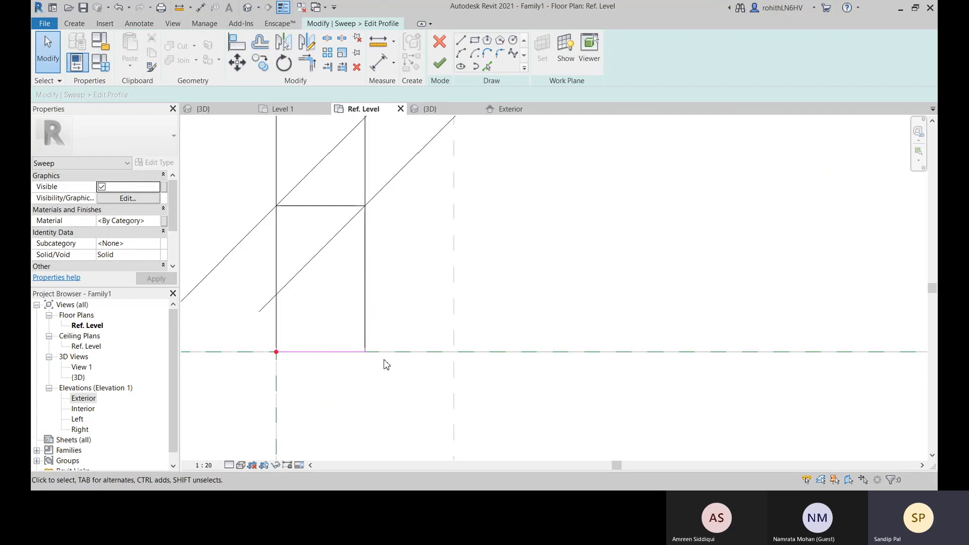
{"action": "scroll", "coordinate": [443, 324], "scroll_direction": "down", "scroll_amount": 3}
{"action": "middle_click_drag", "start_coordinate": [449, 330], "coordinate": [374, 432]}
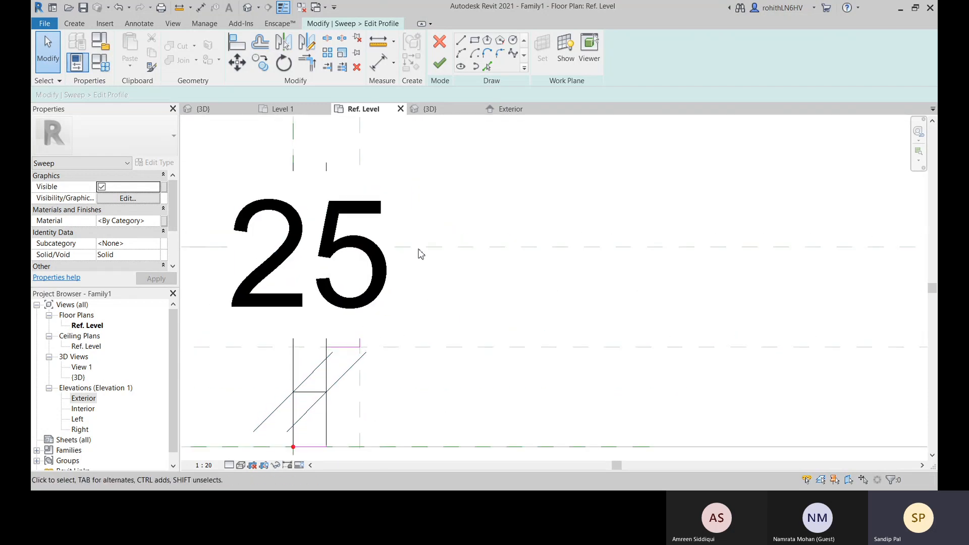
{"action": "scroll", "coordinate": [419, 252], "scroll_direction": "up", "scroll_amount": 3}
{"action": "left_click", "coordinate": [393, 329]}
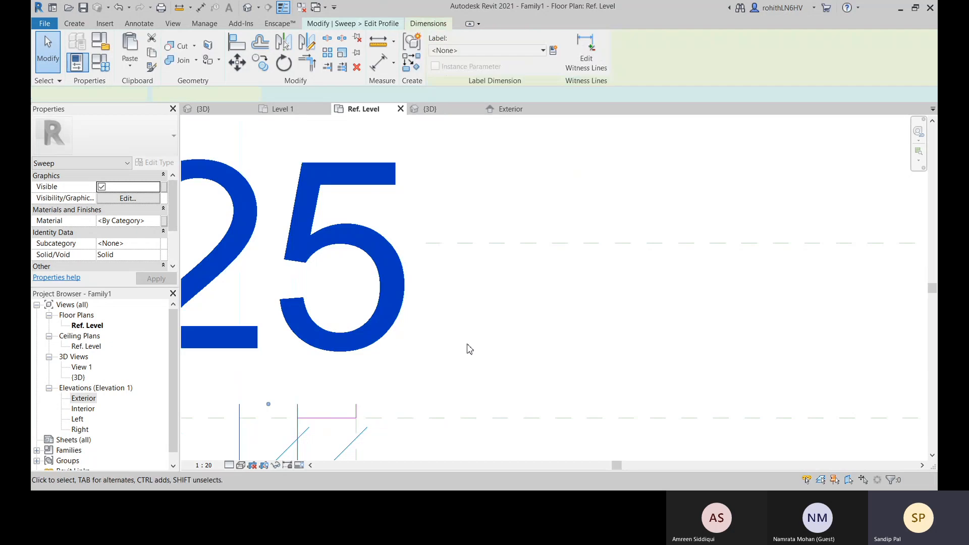
{"action": "key", "text": "h"}
{"action": "key", "text": "h"}
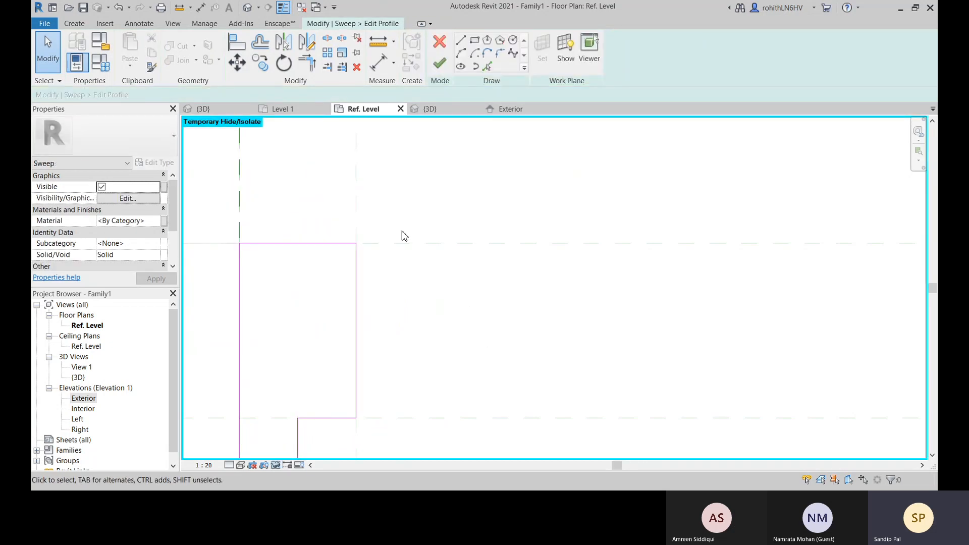
Round the profile's rear inner corner with a fillet arc of about 5 mm radius, end the command and check the arc
{"action": "left_click", "coordinate": [501, 54]}
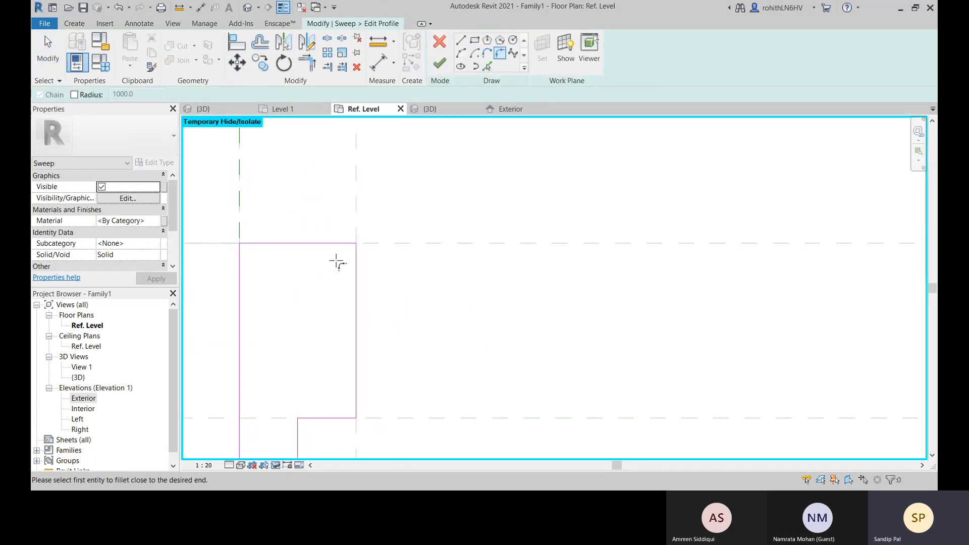
{"action": "left_click", "coordinate": [338, 243]}
{"action": "left_click", "coordinate": [356, 259]}
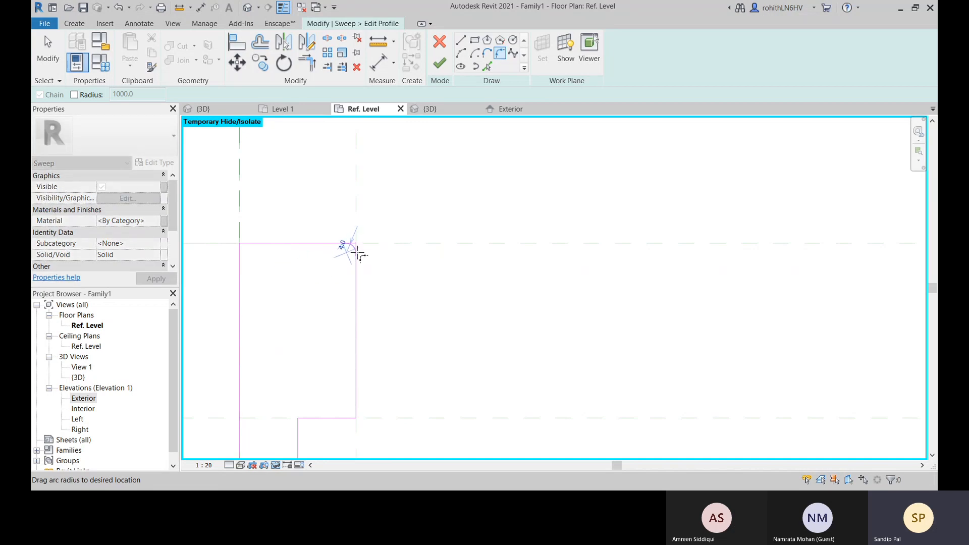
{"action": "left_click", "coordinate": [360, 256]}
{"action": "scroll", "coordinate": [353, 243], "scroll_direction": "up", "scroll_amount": 2}
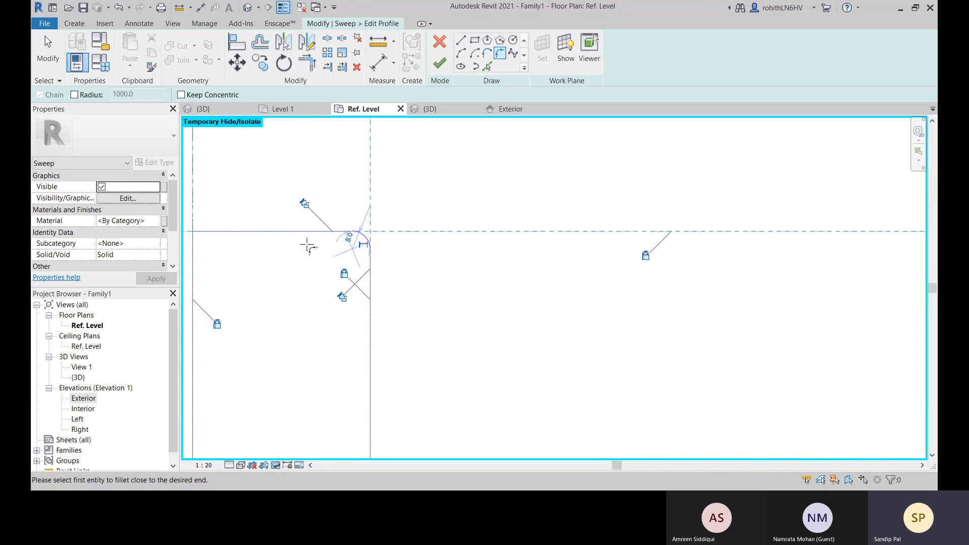
{"action": "scroll", "coordinate": [474, 252], "scroll_direction": "down", "scroll_amount": 4}
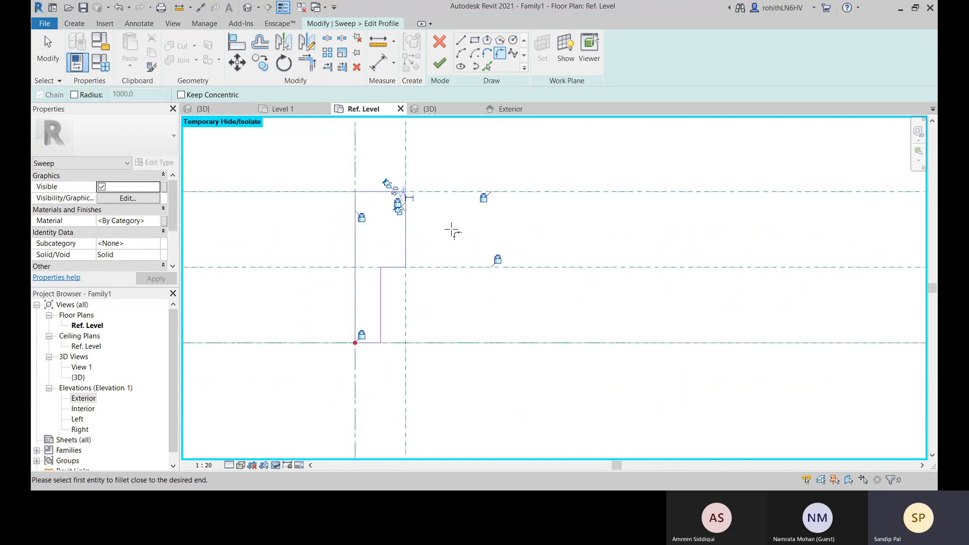
{"action": "scroll", "coordinate": [463, 293], "scroll_direction": "up", "scroll_amount": 2}
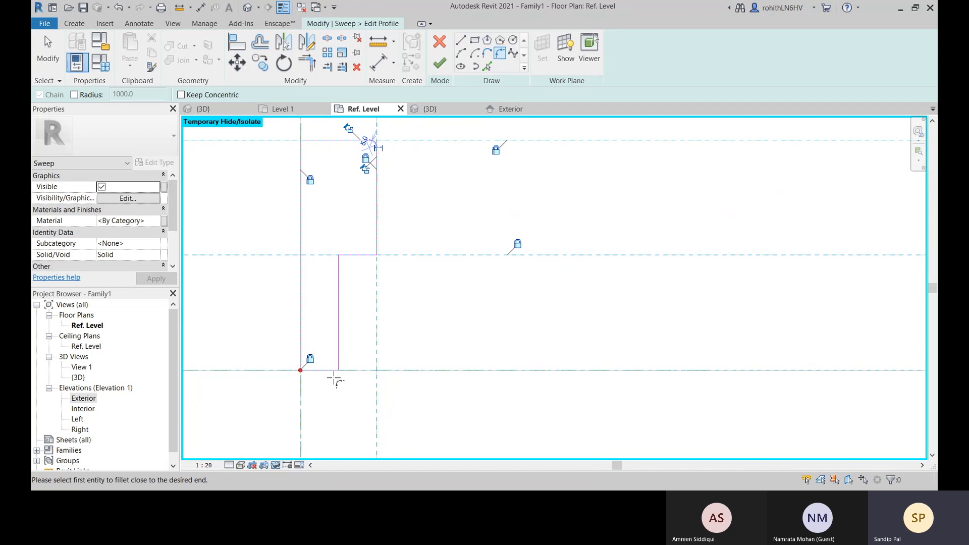
{"action": "right_click", "coordinate": [441, 305]}
{"action": "left_click", "coordinate": [454, 311]}
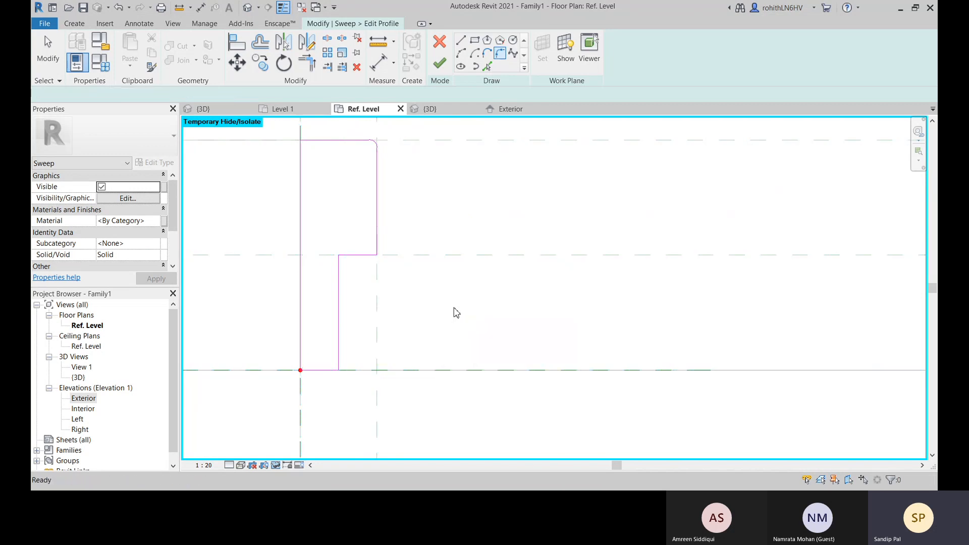
{"action": "key", "text": "Escape"}
{"action": "scroll", "coordinate": [439, 285], "scroll_direction": "up", "scroll_amount": 4}
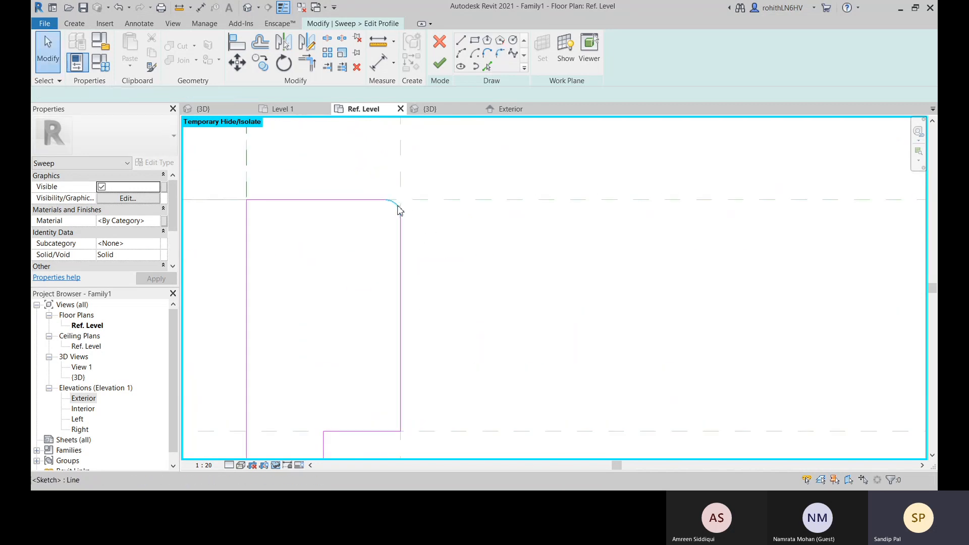
{"action": "left_click", "coordinate": [400, 210]}
{"action": "scroll", "coordinate": [404, 227], "scroll_direction": "up", "scroll_amount": 1}
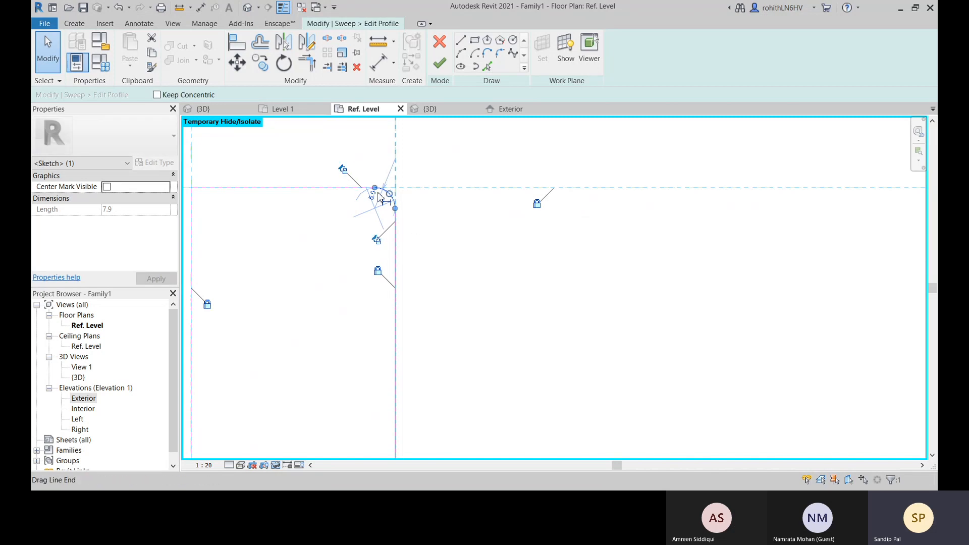
{"action": "left_click", "coordinate": [433, 233]}
{"action": "scroll", "coordinate": [433, 232], "scroll_direction": "down", "scroll_amount": 5}
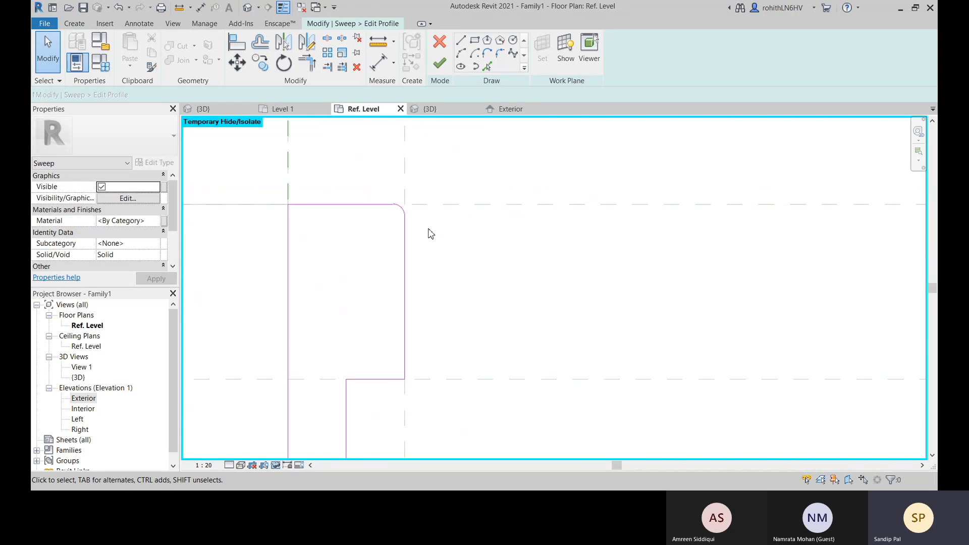
Finish the profile sketch, deselect the profile and complete the frame sweep
{"action": "left_click", "coordinate": [445, 66]}
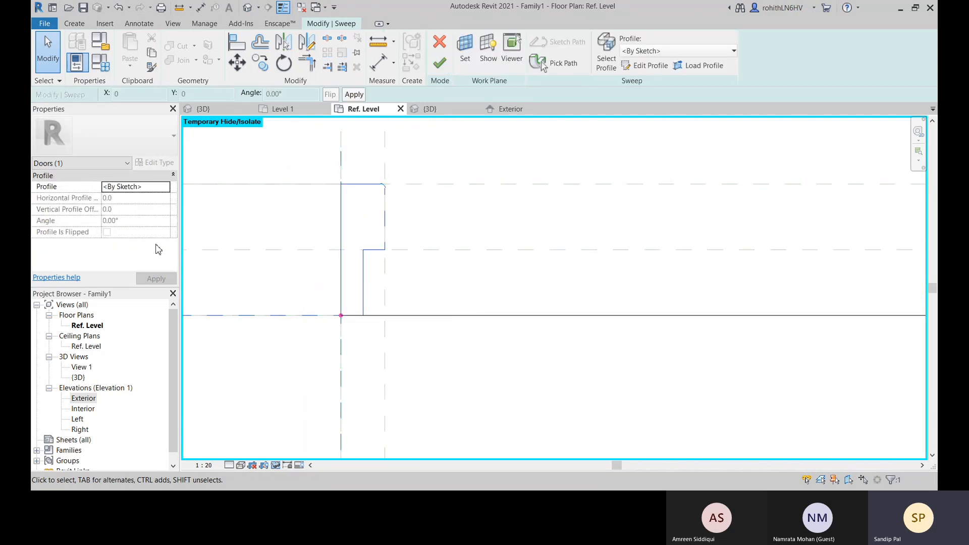
{"action": "scroll", "coordinate": [431, 284], "scroll_direction": "down", "scroll_amount": 3}
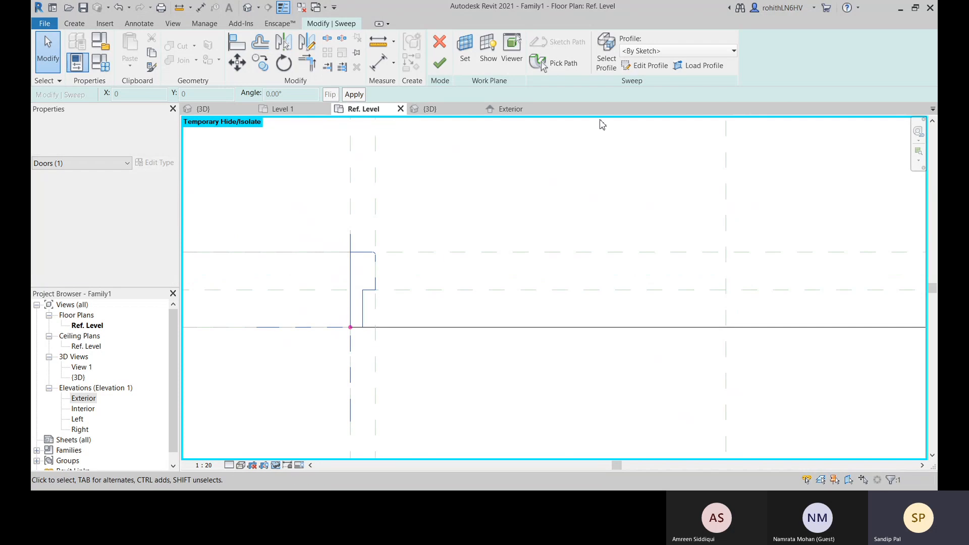
{"action": "middle_click_drag", "start_coordinate": [405, 281], "coordinate": [428, 264]}
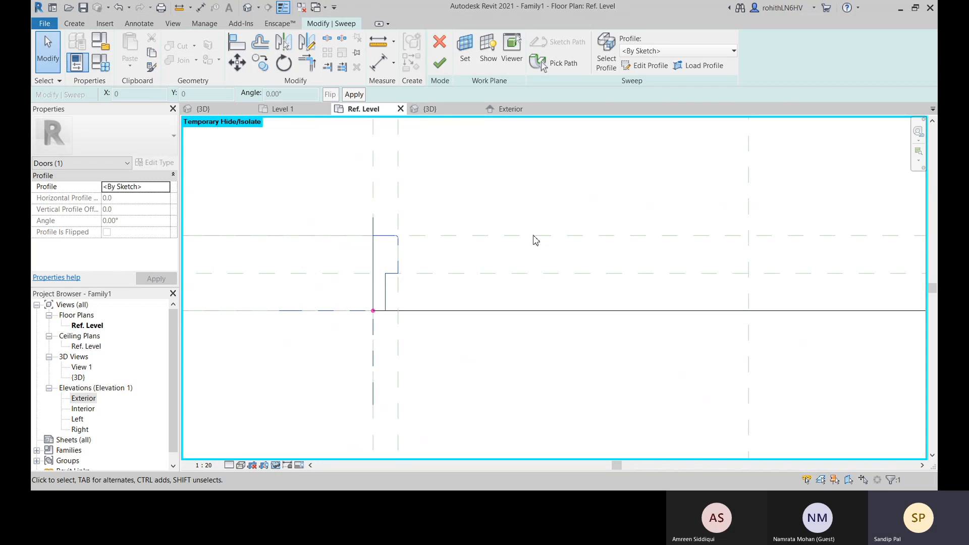
{"action": "key", "text": "Escape"}
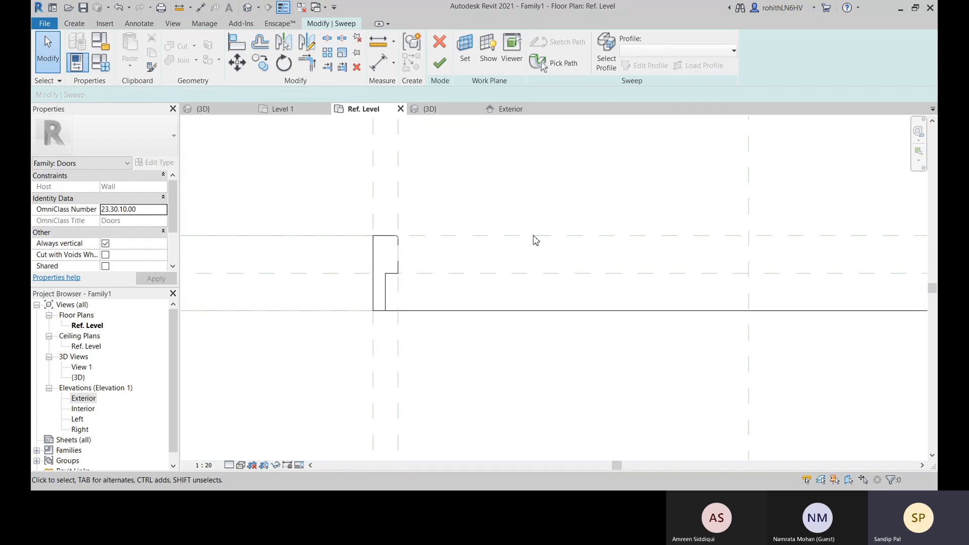
{"action": "left_click", "coordinate": [440, 62]}
{"action": "scroll", "coordinate": [451, 373], "scroll_direction": "down", "scroll_amount": 3}
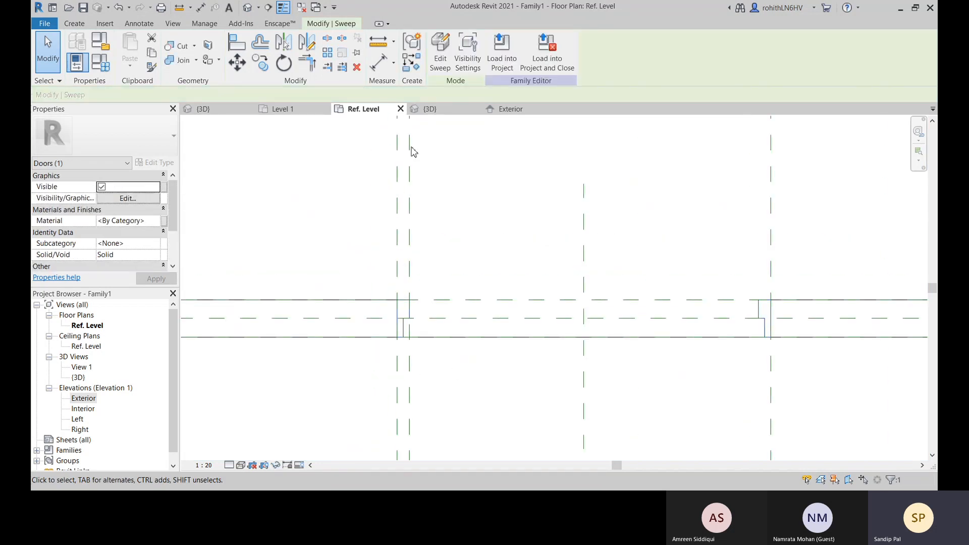
Examine the swept door frame from the front and back of the wall in the family's 3D view
{"action": "left_click", "coordinate": [433, 110]}
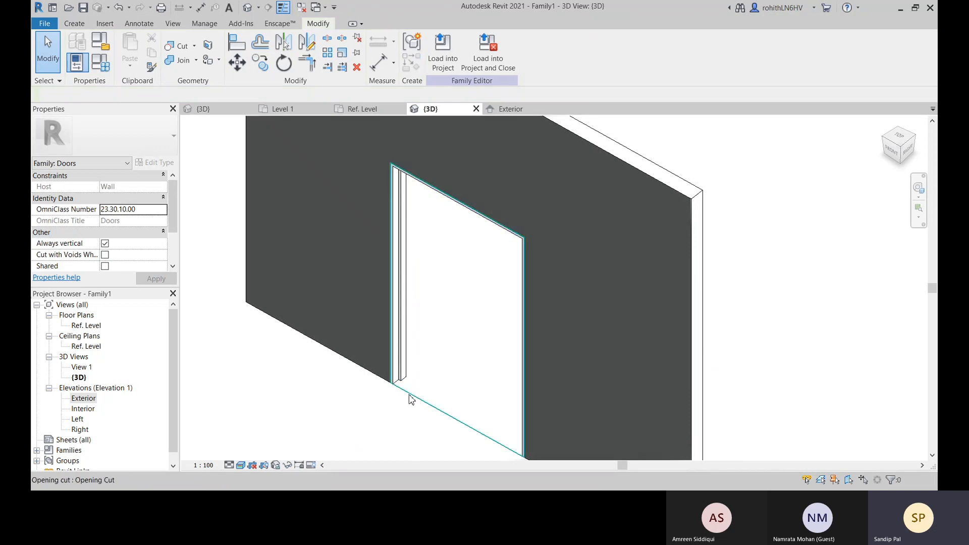
{"action": "scroll", "coordinate": [412, 399], "scroll_direction": "up", "scroll_amount": 2}
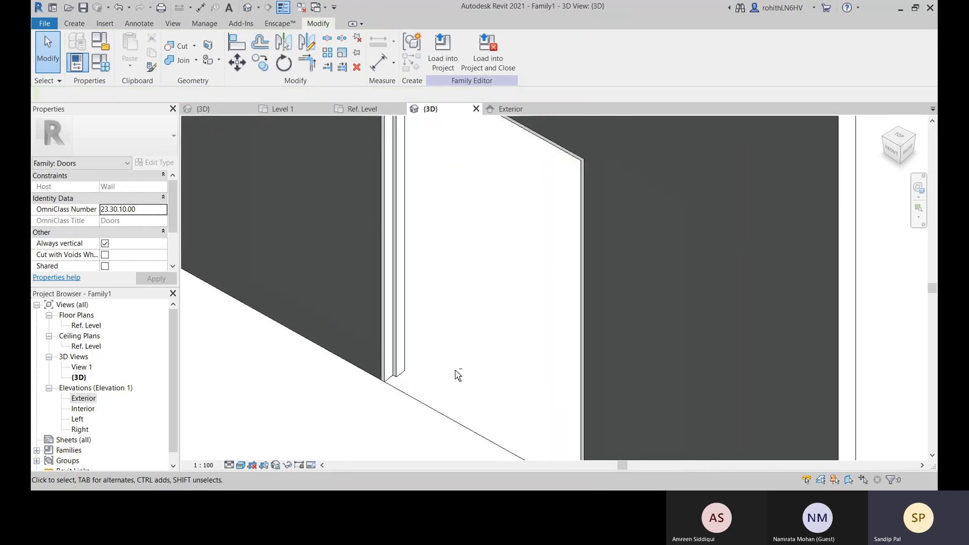
{"action": "mouse_move", "coordinate": [458, 375]}
{"action": "middle_mouse_down", "text": "shift"}
{"action": "mouse_move", "coordinate": [356, 379]}
{"action": "mouse_move", "coordinate": [540, 344]}
{"action": "mouse_move", "coordinate": [624, 354]}
{"action": "mouse_move", "coordinate": [547, 402]}
{"action": "mouse_move", "coordinate": [571, 364]}
{"action": "mouse_move", "coordinate": [530, 362]}
{"action": "mouse_move", "coordinate": [560, 357]}
{"action": "mouse_move", "coordinate": [598, 381]}
{"action": "mouse_move", "coordinate": [440, 375]}
{"action": "middle_mouse_up", "text": "shift"}
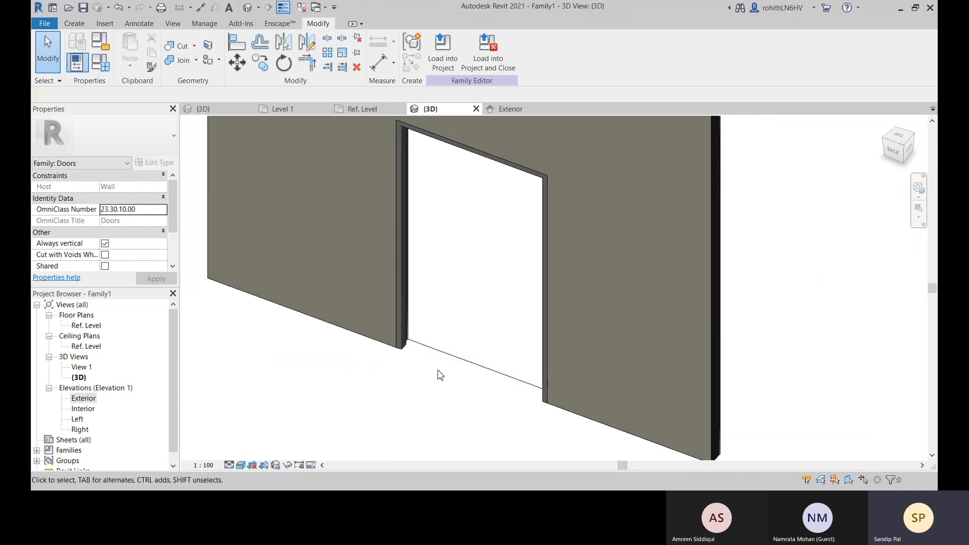
{"action": "middle_click_drag", "start_coordinate": [522, 348], "coordinate": [396, 291], "text": "shift"}
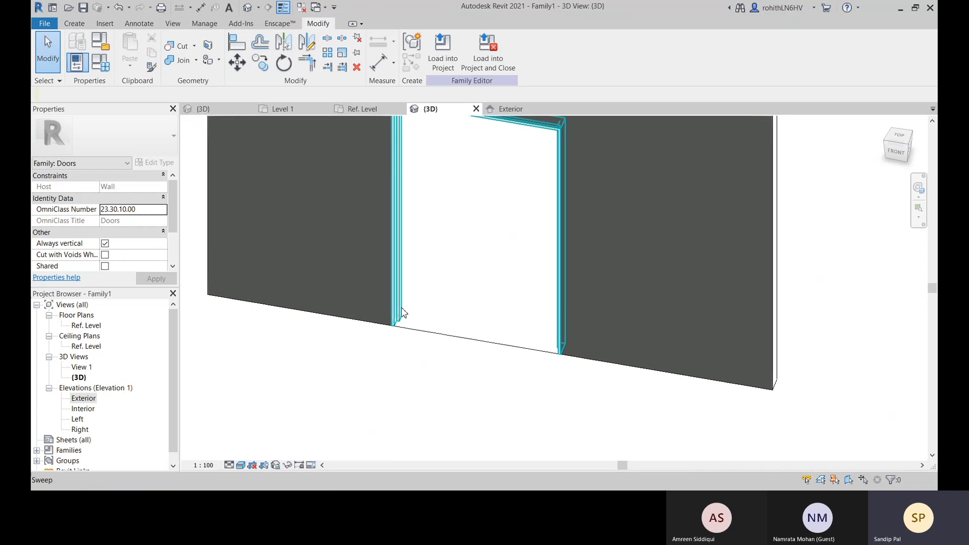
{"action": "middle_click_drag", "start_coordinate": [491, 261], "coordinate": [460, 310]}
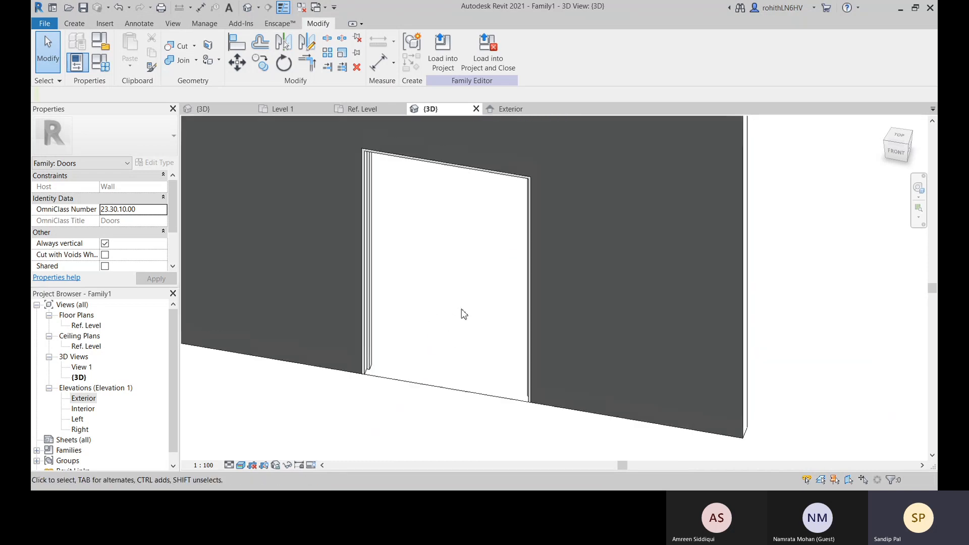
Return to the Ref. Level plan and examine the frame's two jambs against the reference planes
{"action": "left_click", "coordinate": [362, 109]}
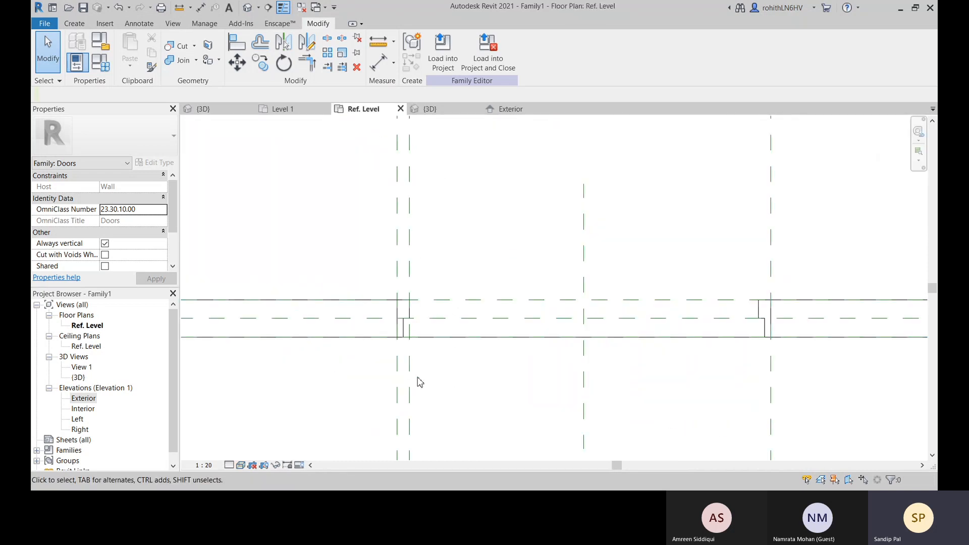
{"action": "middle_click_drag", "start_coordinate": [368, 316], "coordinate": [440, 338]}
{"action": "scroll", "coordinate": [430, 360], "scroll_direction": "up", "scroll_amount": 2}
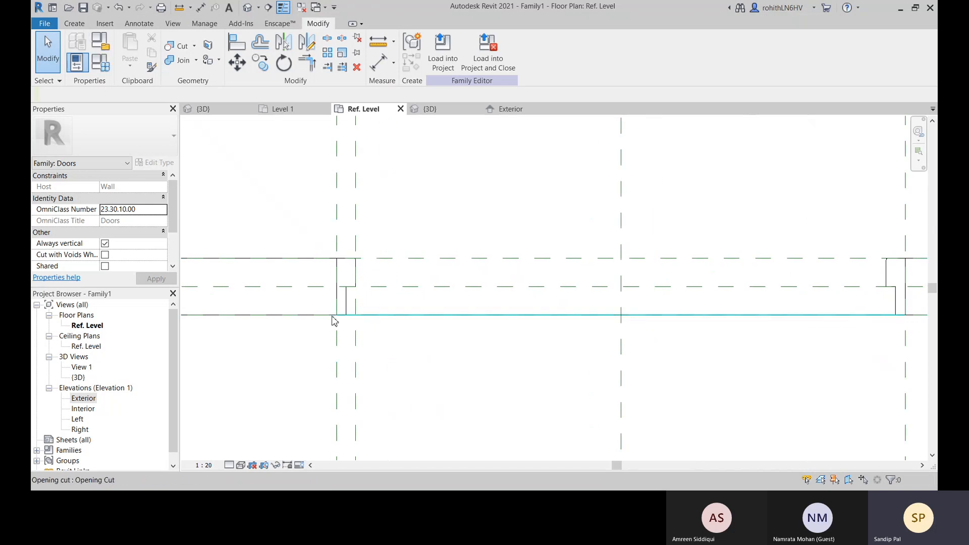
{"action": "scroll", "coordinate": [422, 336], "scroll_direction": "down", "scroll_amount": 4}
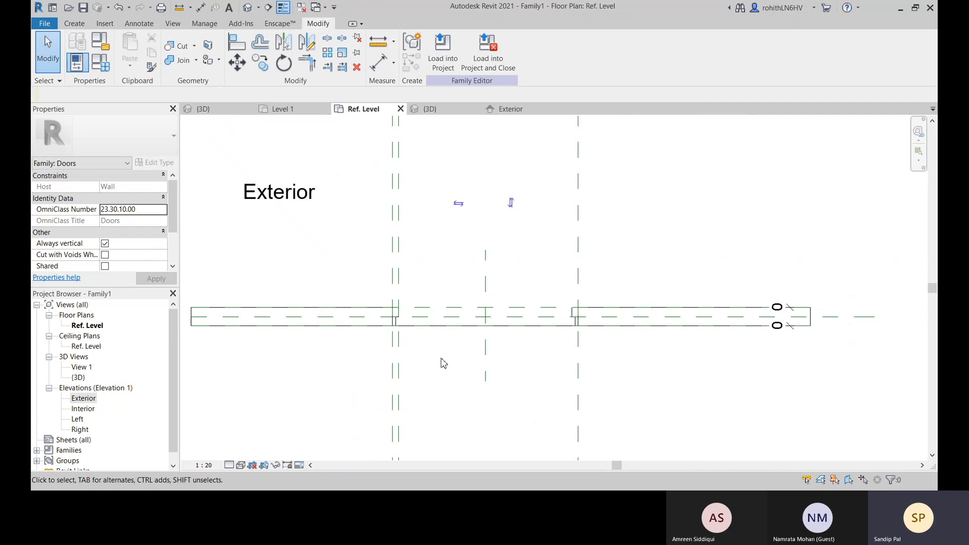
{"action": "scroll", "coordinate": [422, 352], "scroll_direction": "down", "scroll_amount": 2}
{"action": "scroll", "coordinate": [417, 273], "scroll_direction": "up", "scroll_amount": 3}
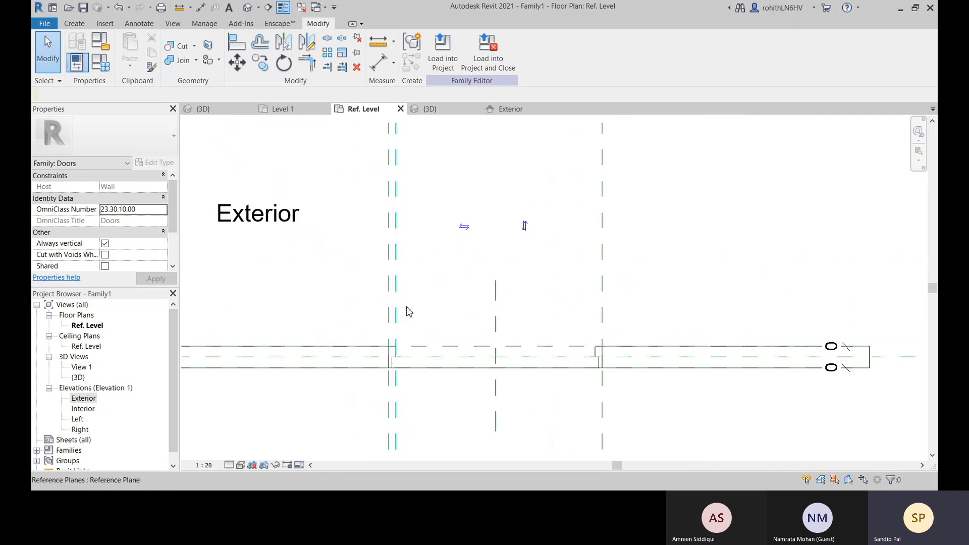
{"action": "scroll", "coordinate": [417, 270], "scroll_direction": "up", "scroll_amount": 3}
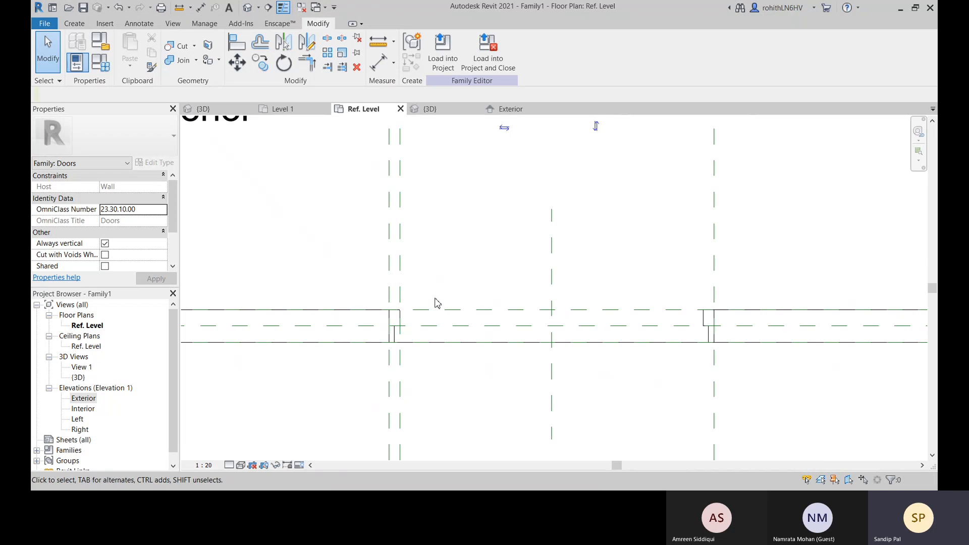
{"action": "middle_click_drag", "start_coordinate": [436, 298], "coordinate": [434, 262]}
{"action": "scroll", "coordinate": [416, 331], "scroll_direction": "down", "scroll_amount": 3}
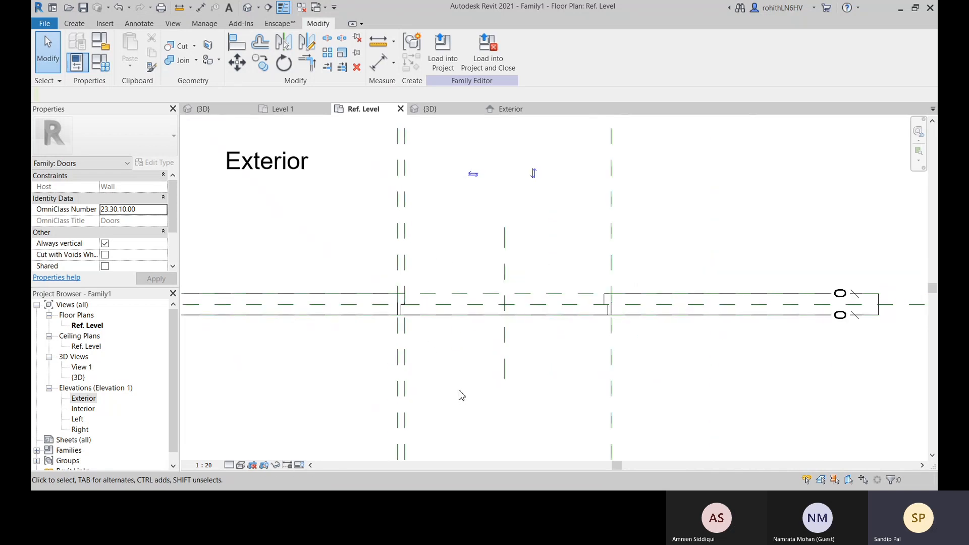
{"action": "scroll", "coordinate": [460, 391], "scroll_direction": "down", "scroll_amount": 2}
{"action": "middle_click_drag", "start_coordinate": [465, 386], "coordinate": [457, 364]}
{"action": "middle_click_drag", "start_coordinate": [454, 285], "coordinate": [452, 256]}
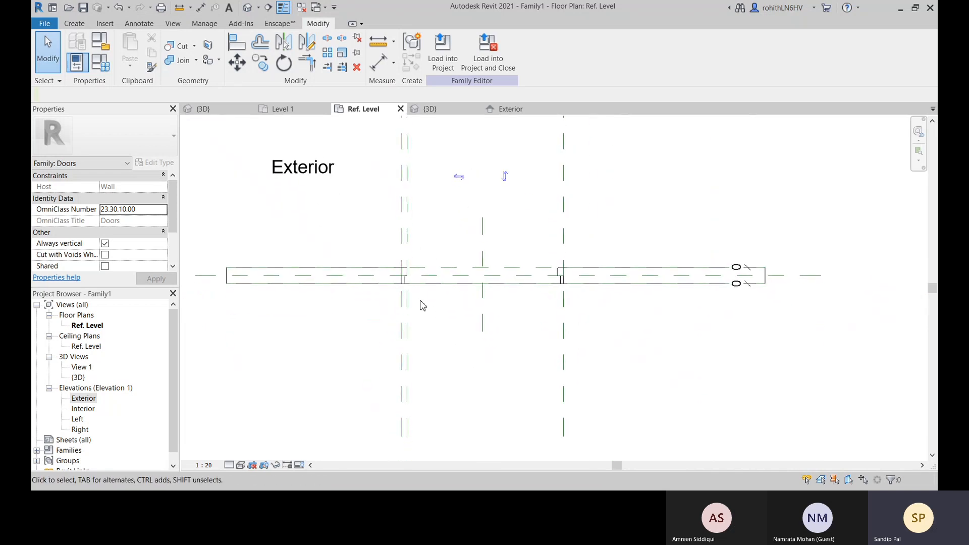
Place an aligned dimension between the two reference planes bounding the door frame's left jamb in plan
{"action": "left_click", "coordinate": [381, 71]}
{"action": "scroll", "coordinate": [411, 247], "scroll_direction": "up", "scroll_amount": 3}
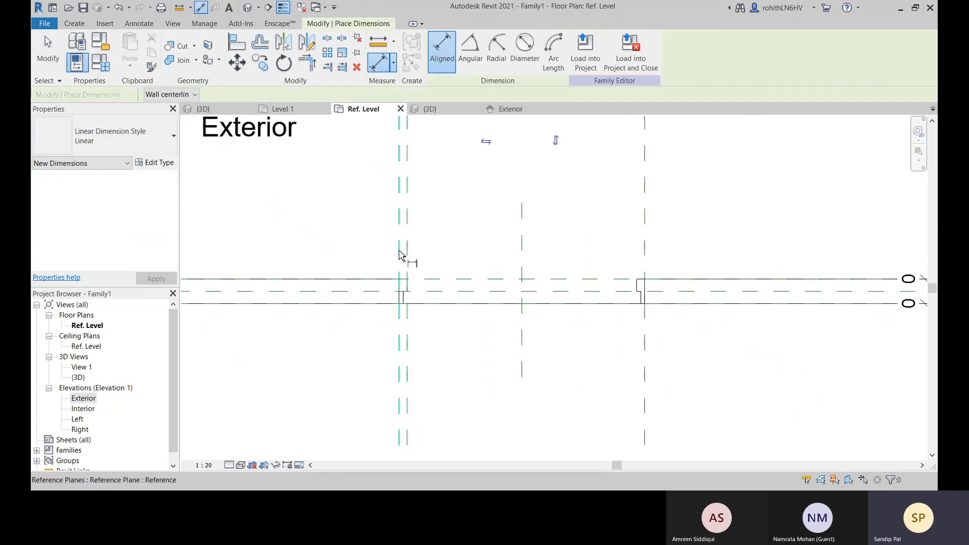
{"action": "left_click", "coordinate": [399, 255]}
{"action": "left_click", "coordinate": [406, 256]}
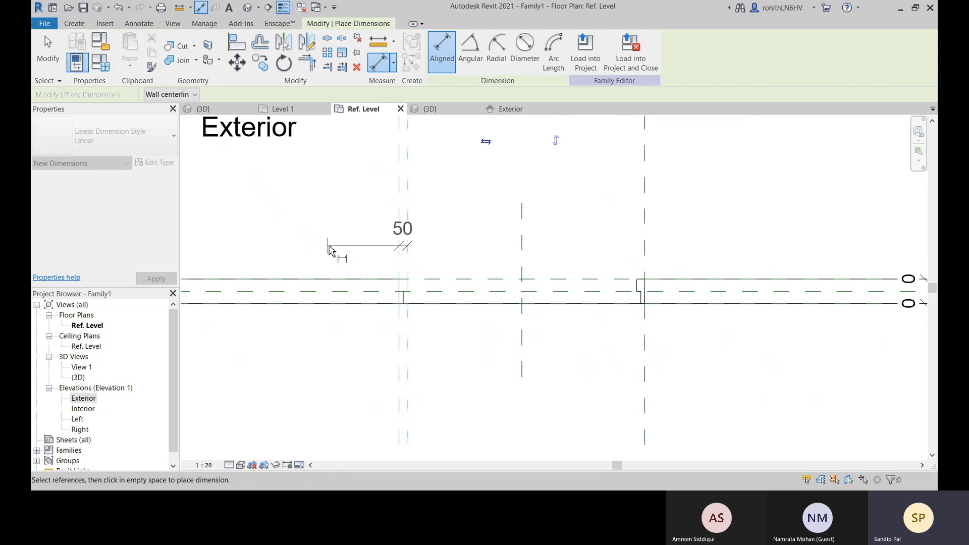
{"action": "left_click", "coordinate": [278, 254]}
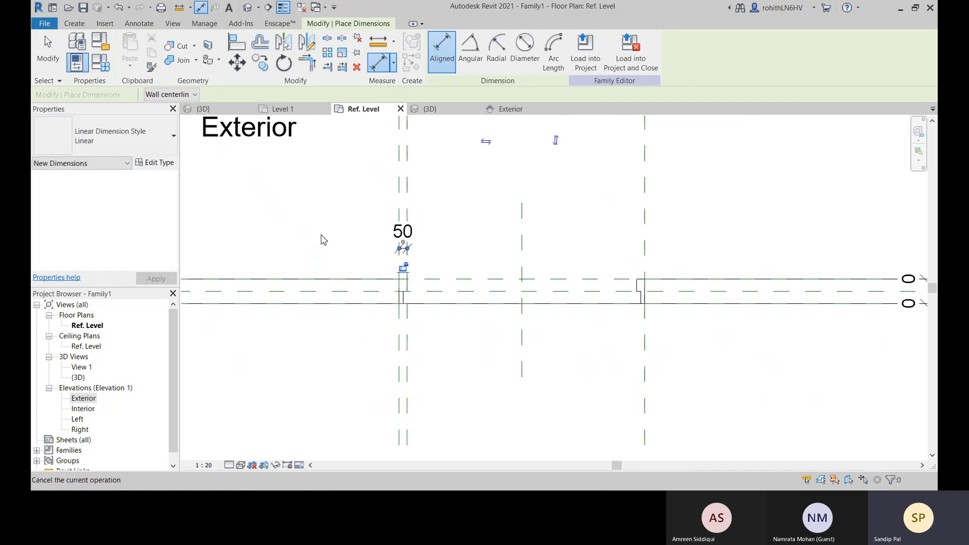
{"action": "key", "text": "Escape"}
{"action": "key", "text": "Escape"}
{"action": "scroll", "coordinate": [406, 283], "scroll_direction": "up", "scroll_amount": 2}
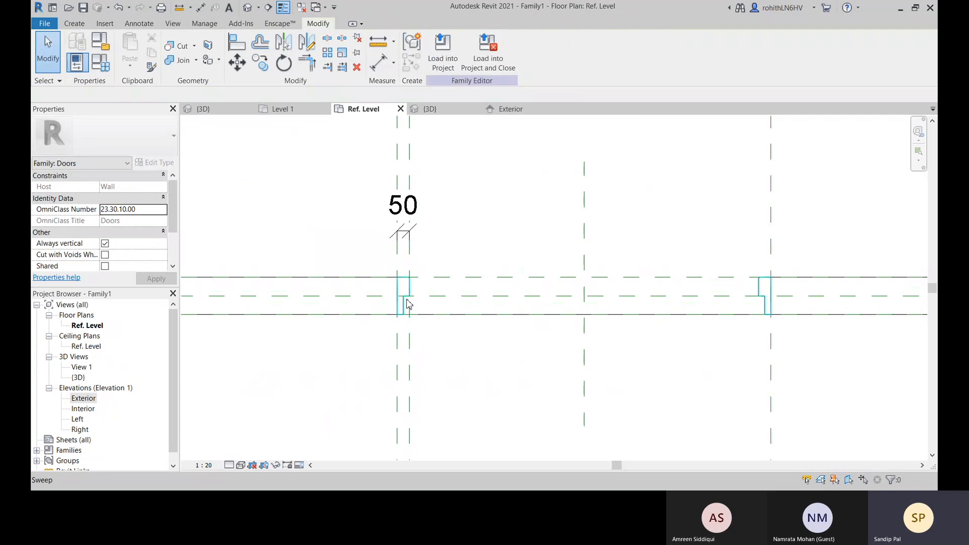
{"action": "scroll", "coordinate": [404, 288], "scroll_direction": "up", "scroll_amount": 2}
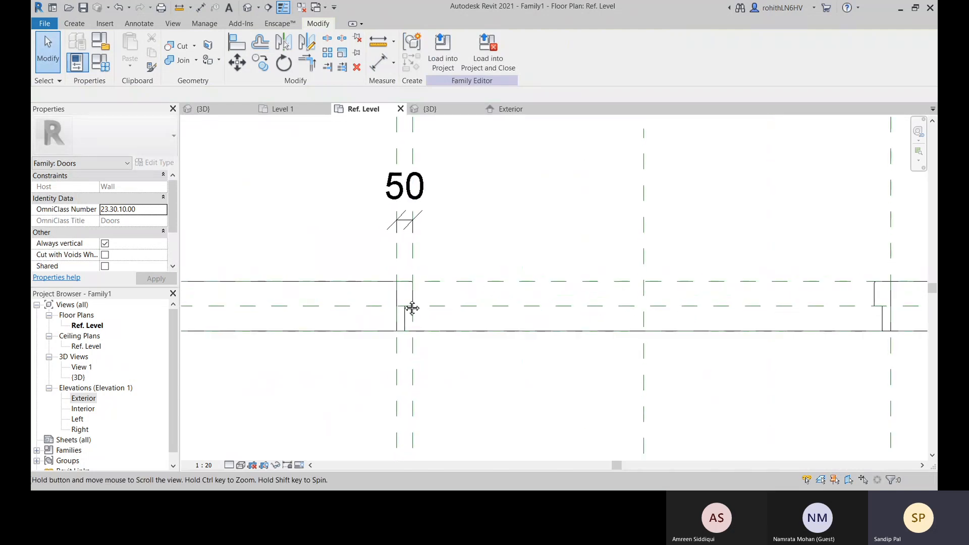
{"action": "left_click", "coordinate": [404, 292]}
{"action": "left_click", "coordinate": [312, 240]}
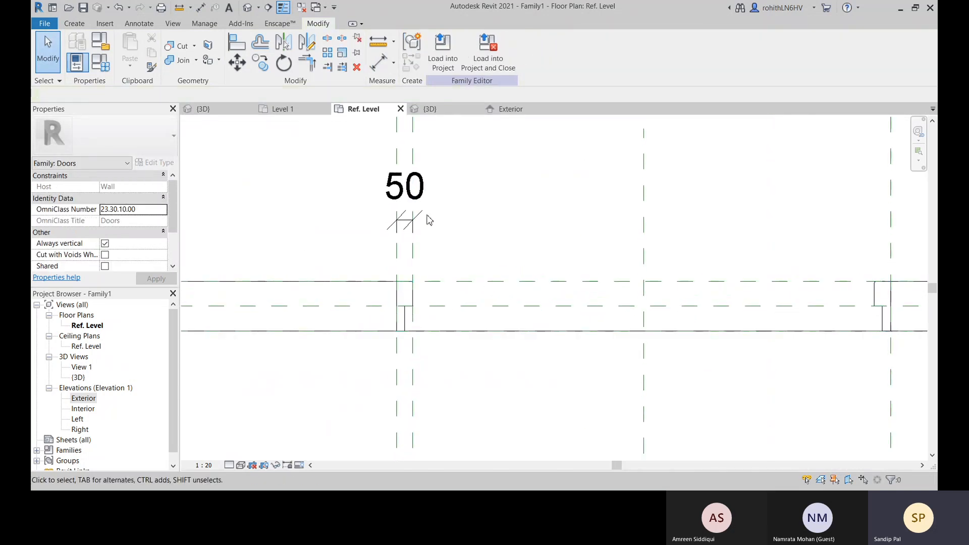
{"action": "scroll", "coordinate": [395, 236], "scroll_direction": "down", "scroll_amount": 2}
{"action": "middle_click_drag", "start_coordinate": [466, 250], "coordinate": [508, 299]}
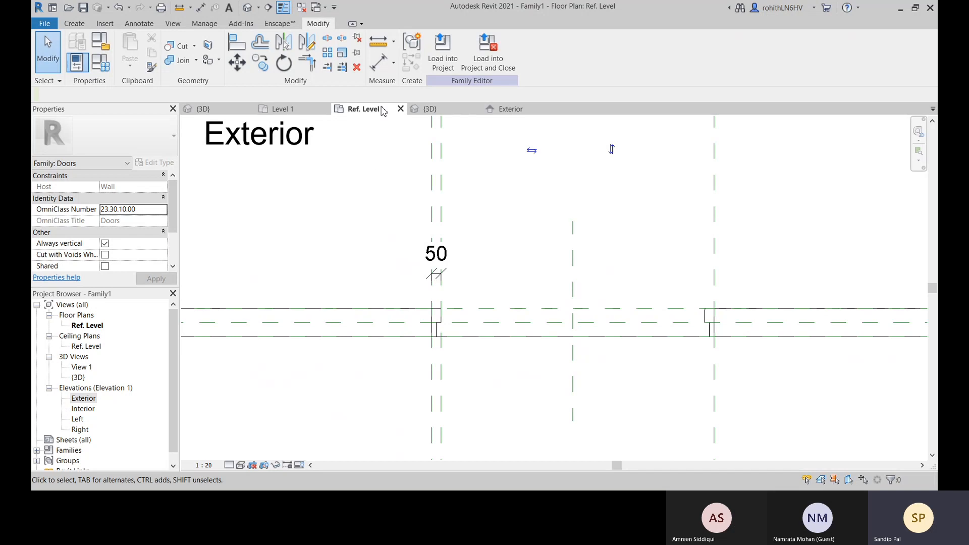
{"action": "left_click", "coordinate": [109, 67]}
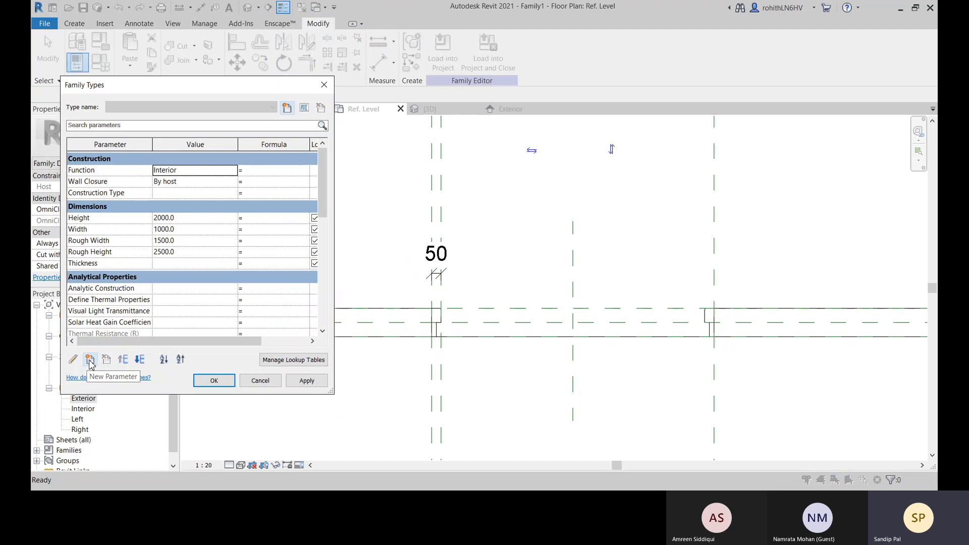
{"action": "left_click", "coordinate": [90, 361]}
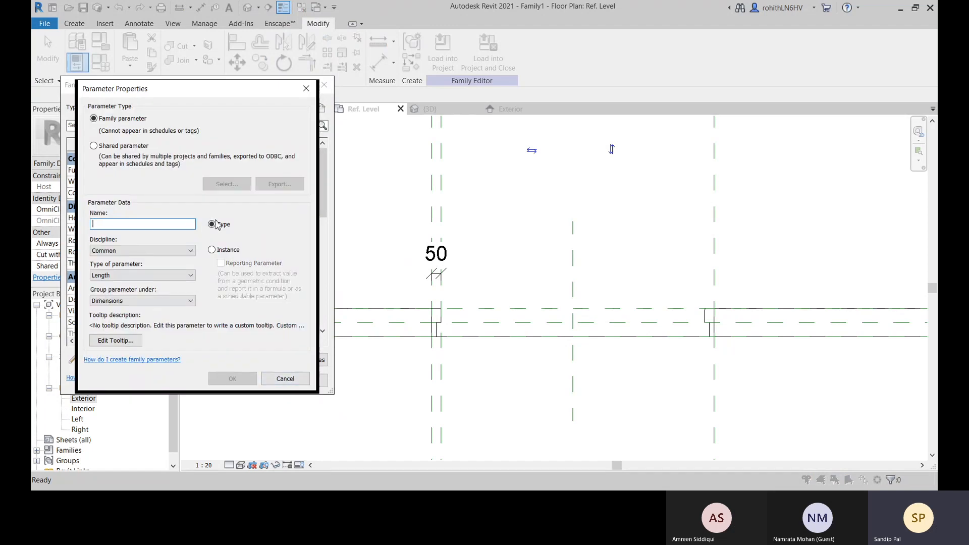
{"action": "left_click", "coordinate": [285, 379]}
{"action": "left_click", "coordinate": [260, 381]}
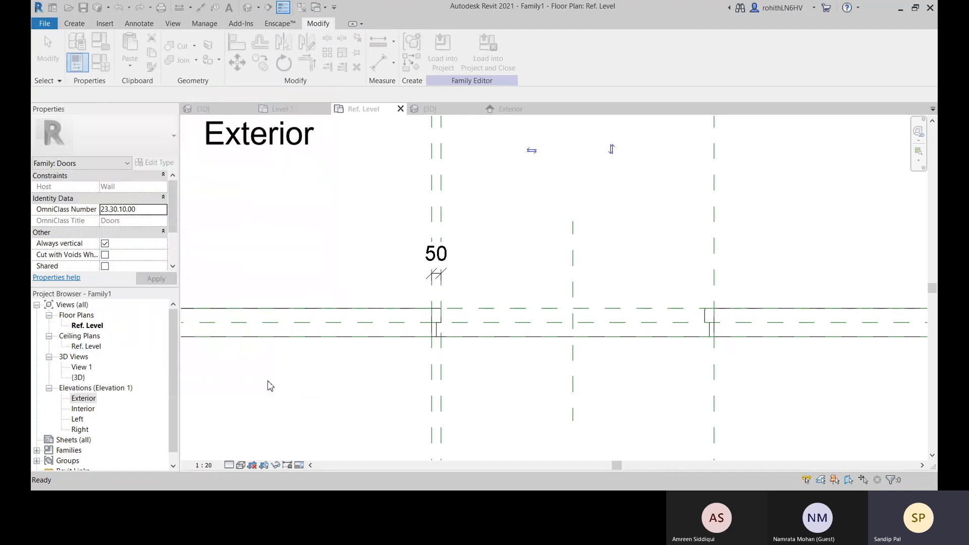
Label the left jamb dimension with a new type-based family parameter named Door Jamb Width, grouped under Dimensions
{"action": "left_click", "coordinate": [437, 276]}
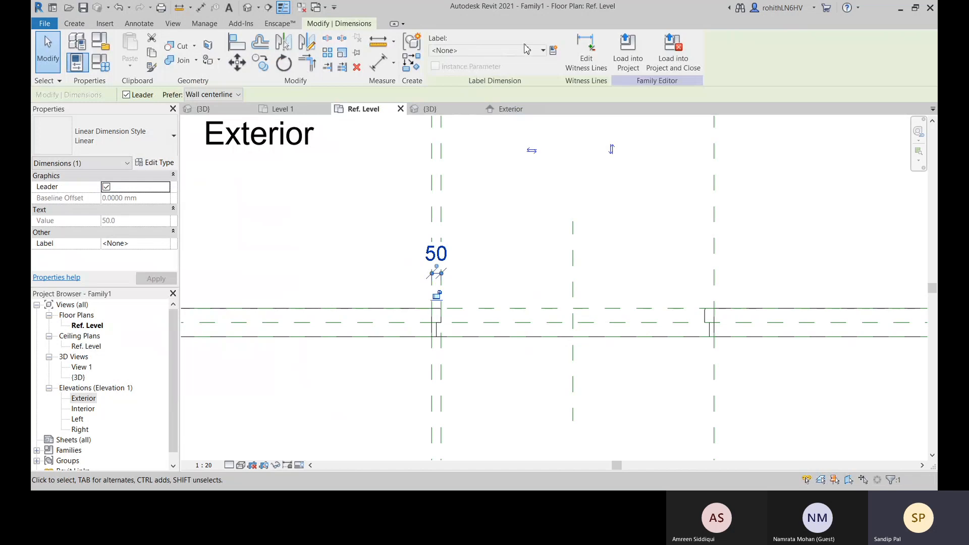
{"action": "left_click", "coordinate": [553, 50]}
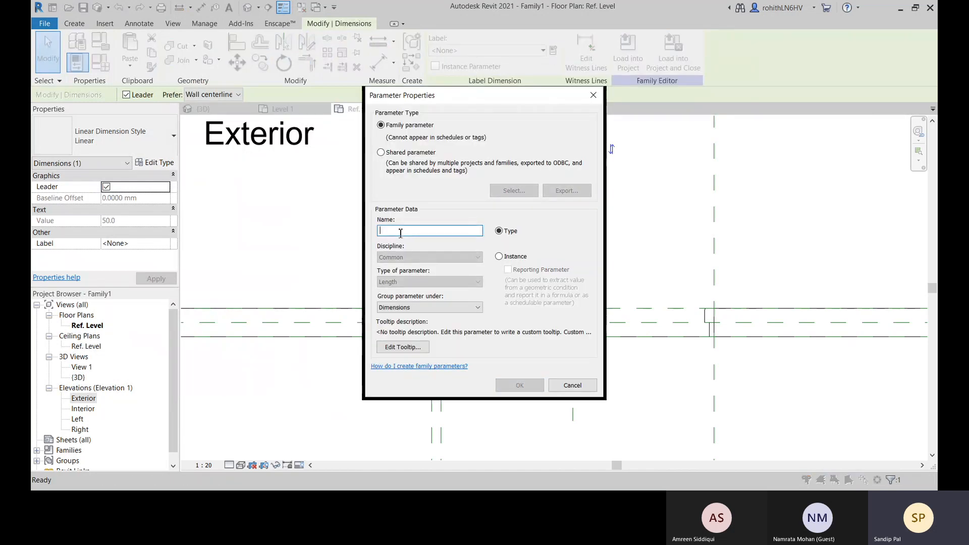
{"action": "type", "text": "Door Jamb Width"}
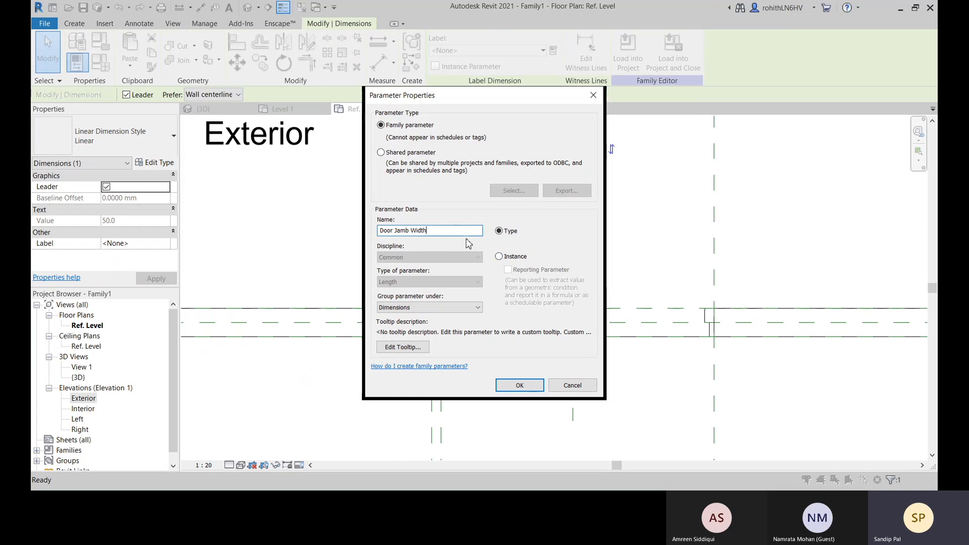
{"action": "left_click", "coordinate": [520, 385]}
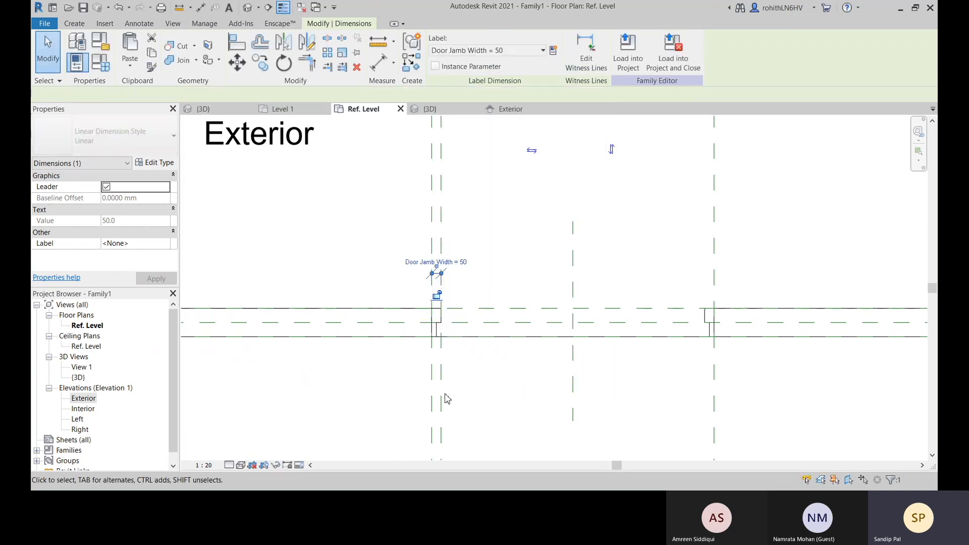
{"action": "left_click", "coordinate": [450, 303]}
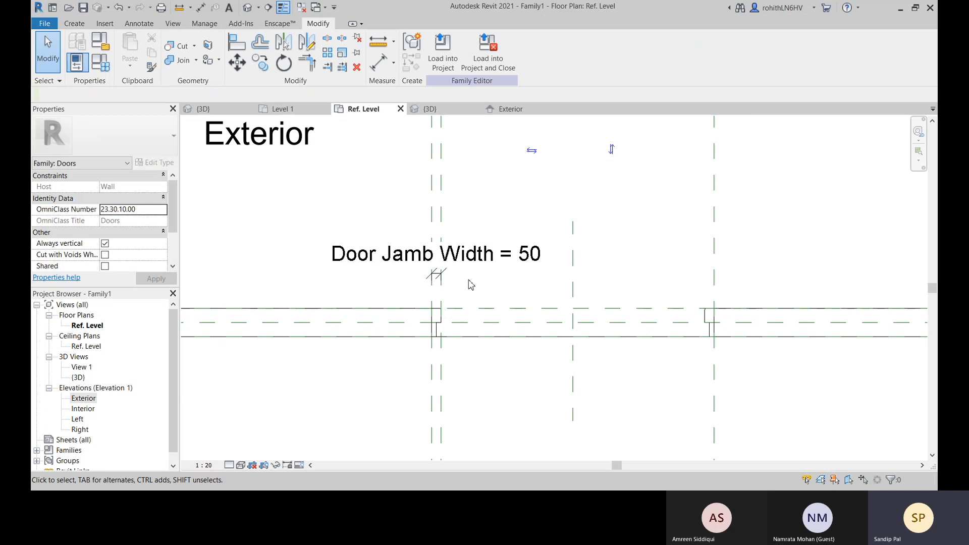
Review the family's dimension parameters, including Door Jamb Width, Width and Rough Width, and close the list without changes
{"action": "middle_click_drag", "start_coordinate": [539, 414], "coordinate": [532, 405]}
{"action": "scroll", "coordinate": [472, 374], "scroll_direction": "down", "scroll_amount": 2}
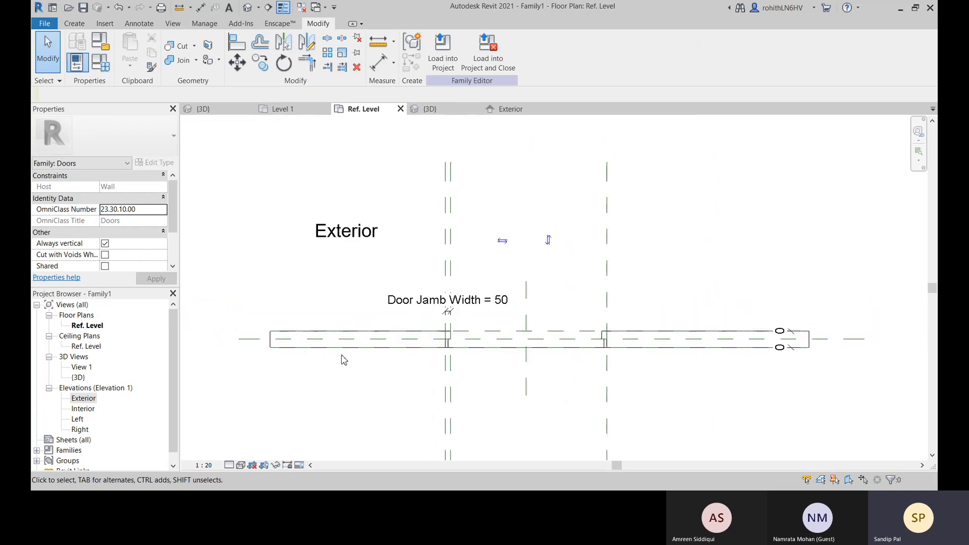
{"action": "left_click", "coordinate": [100, 62]}
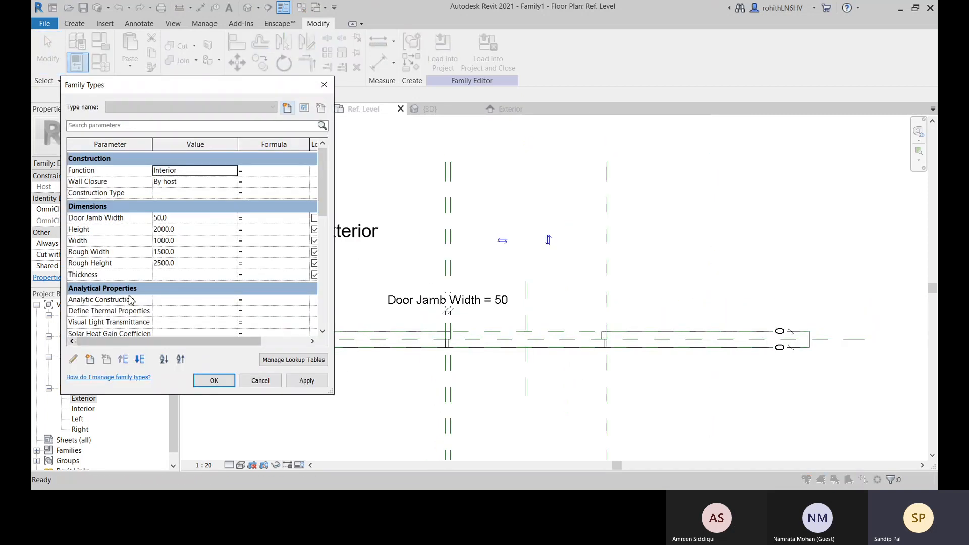
{"action": "left_click", "coordinate": [136, 242]}
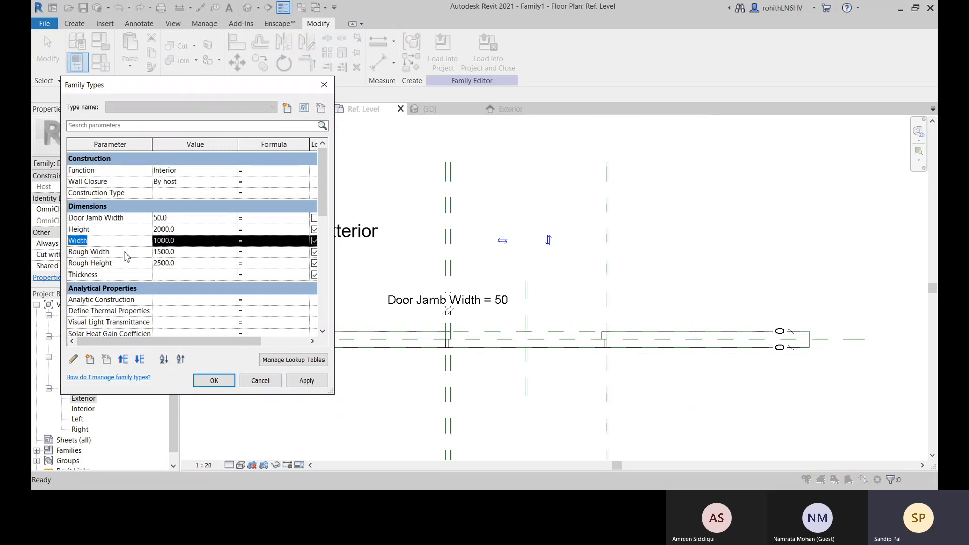
{"action": "left_click", "coordinate": [247, 256]}
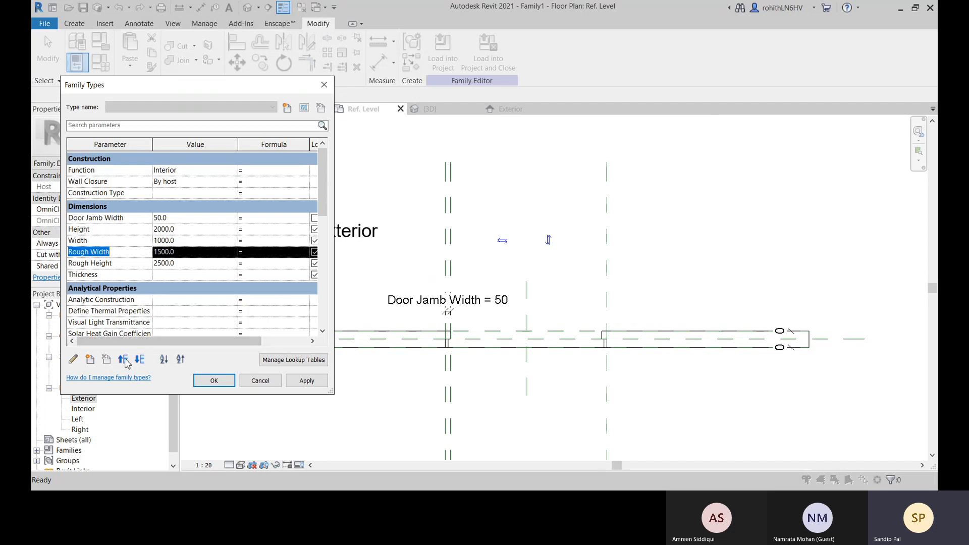
{"action": "left_click", "coordinate": [270, 387]}
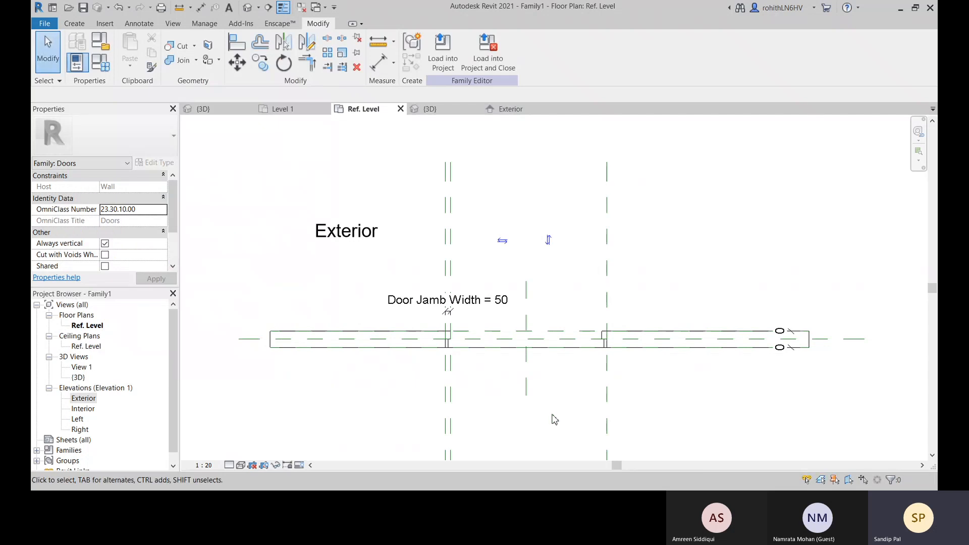
Inspect the frame's two jambs in the Ref. Level plan and start a new reference plane for the door
{"action": "scroll", "coordinate": [554, 440], "scroll_direction": "down", "scroll_amount": 2}
{"action": "middle_click_drag", "start_coordinate": [553, 444], "coordinate": [476, 370]}
{"action": "scroll", "coordinate": [510, 324], "scroll_direction": "up", "scroll_amount": 2}
{"action": "middle_click_drag", "start_coordinate": [514, 323], "coordinate": [516, 318]}
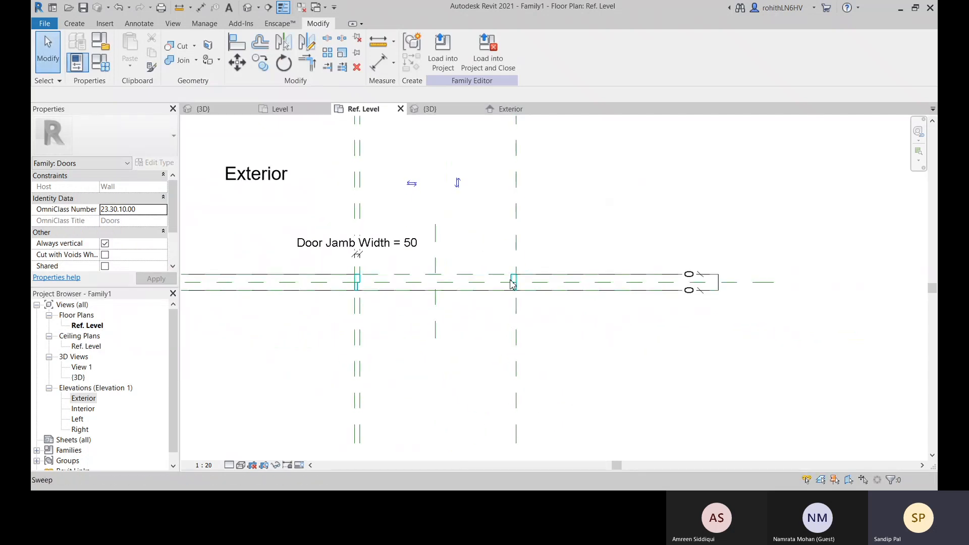
{"action": "scroll", "coordinate": [510, 281], "scroll_direction": "up", "scroll_amount": 2}
{"action": "middle_click_drag", "start_coordinate": [331, 287], "coordinate": [347, 275]}
{"action": "scroll", "coordinate": [319, 297], "scroll_direction": "down", "scroll_amount": 2}
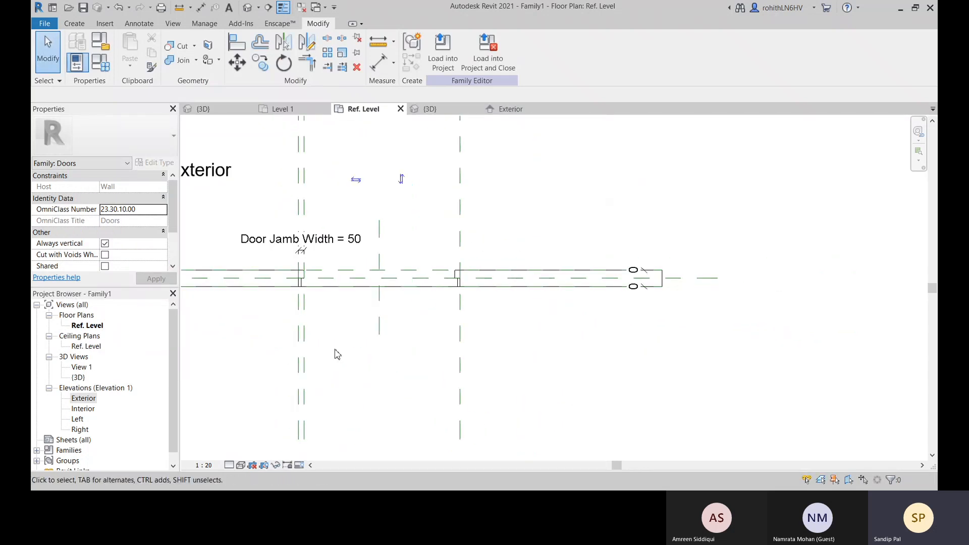
{"action": "middle_click_drag", "start_coordinate": [335, 354], "coordinate": [333, 342]}
{"action": "key", "text": "r"}
{"action": "key", "text": "p"}
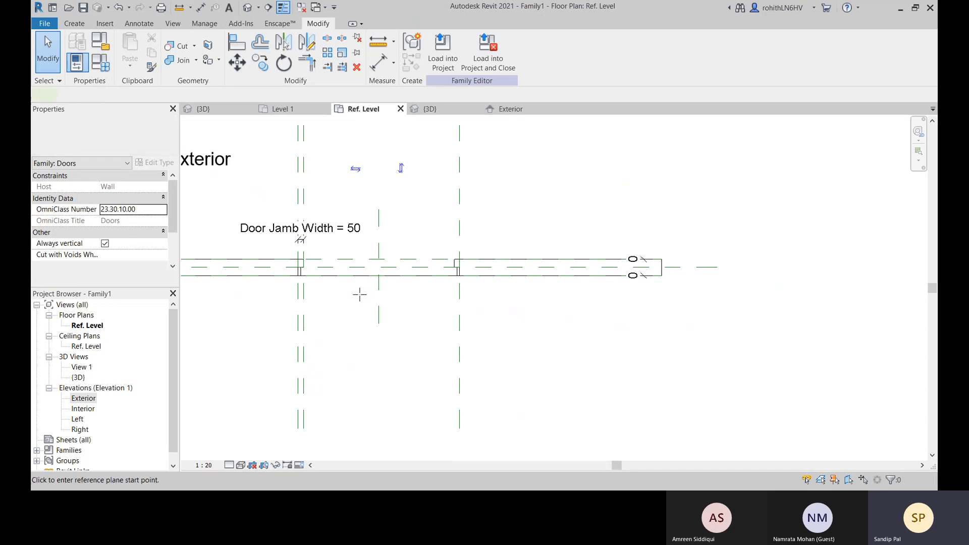
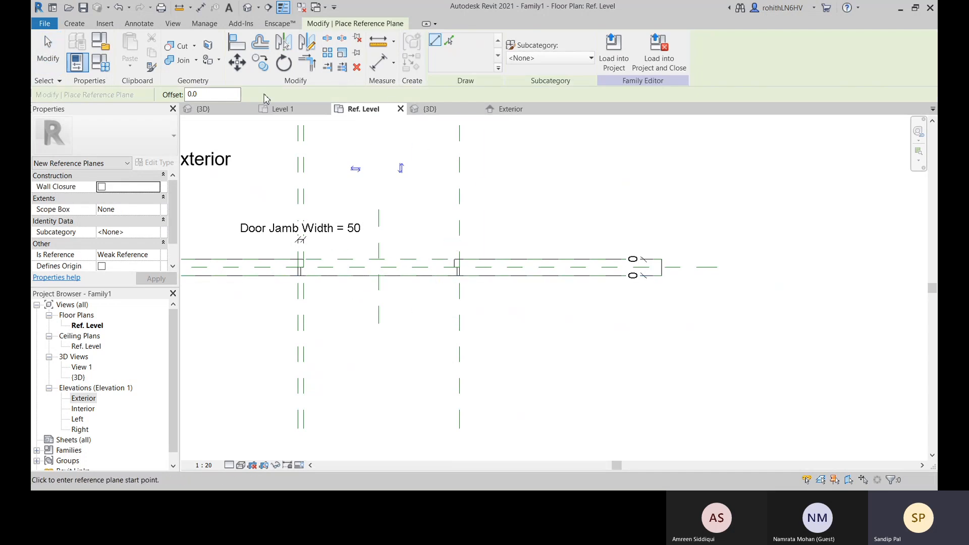
Place a reference plane offset 50 inward from the right edge of the door opening by picking the existing plane, and end the command
{"action": "middle_click_drag", "start_coordinate": [428, 190], "coordinate": [454, 226]}
{"action": "key", "text": "d"}
{"action": "key", "text": "i"}
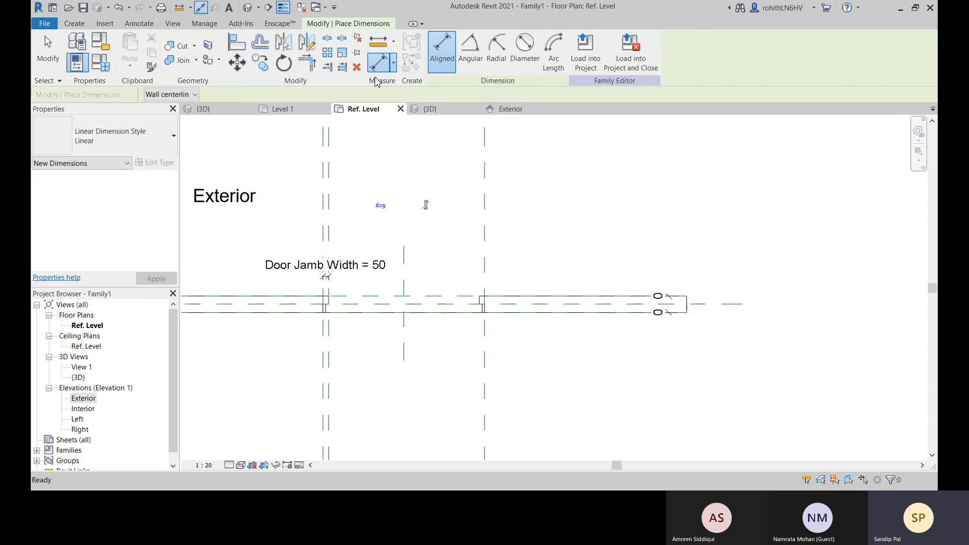
{"action": "key", "text": "r"}
{"action": "key", "text": "p"}
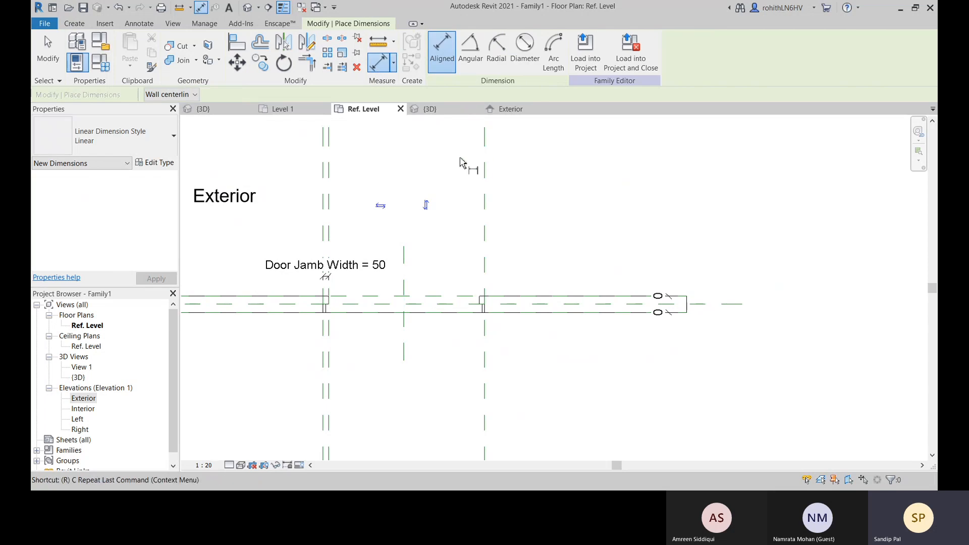
{"action": "left_click", "coordinate": [450, 42]}
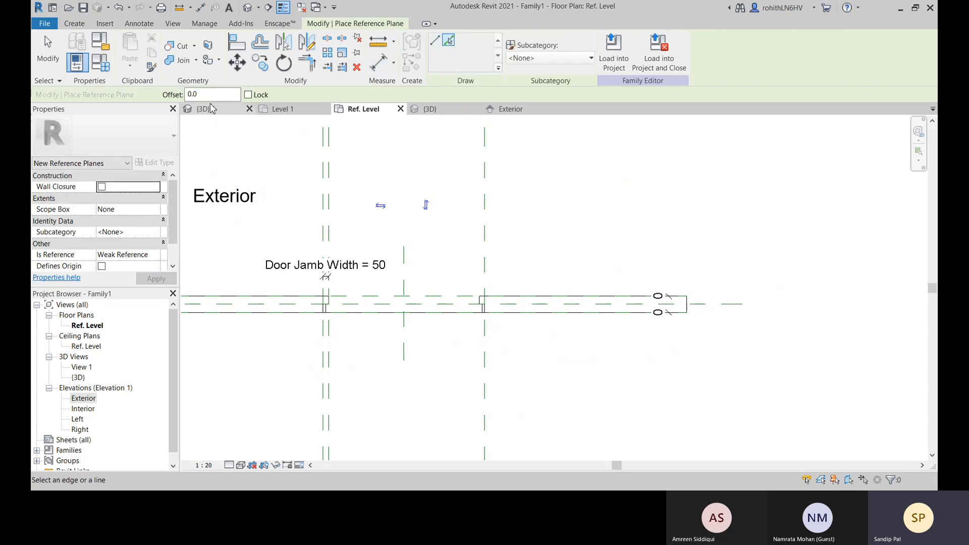
{"action": "type", "text": "50"}
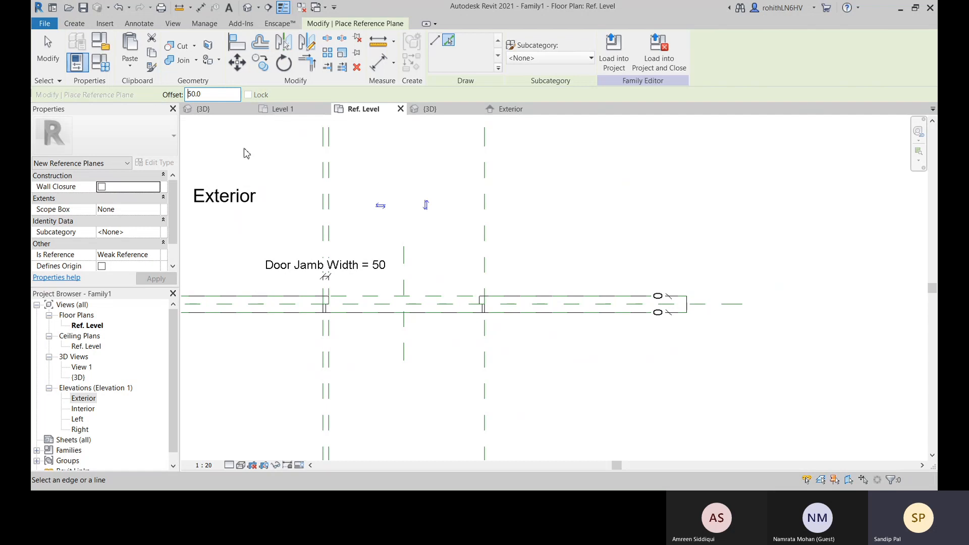
{"action": "left_click", "coordinate": [480, 227]}
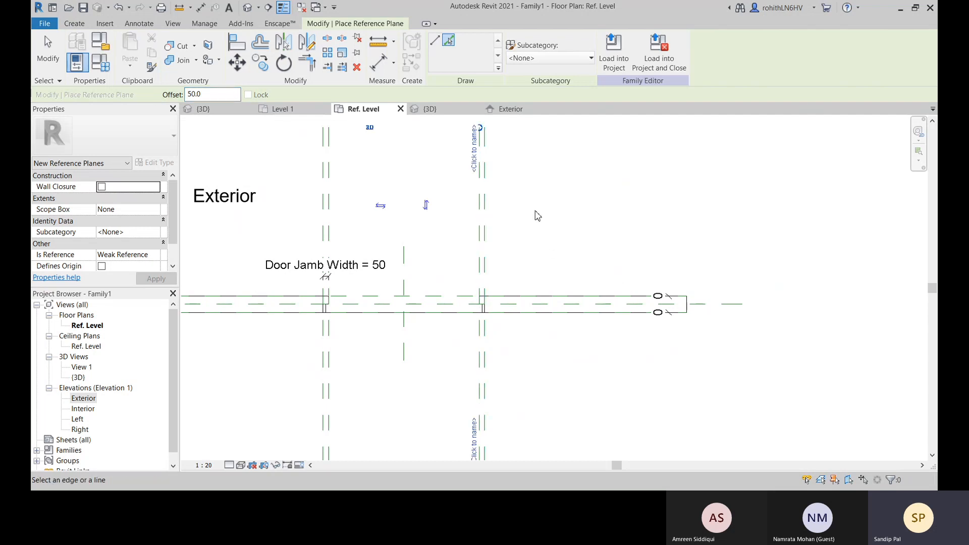
{"action": "middle_click_drag", "start_coordinate": [557, 248], "coordinate": [549, 228]}
{"action": "right_click", "coordinate": [543, 231]}
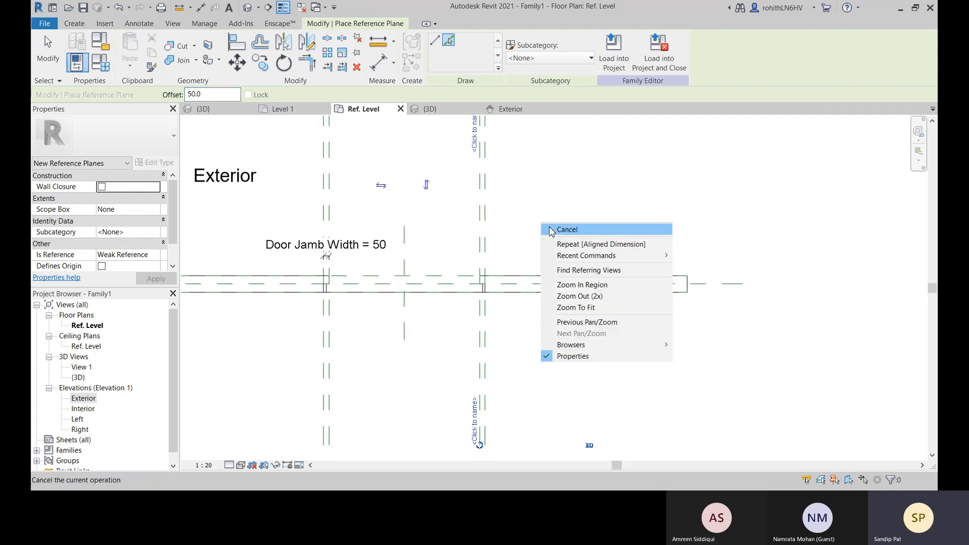
{"action": "left_click", "coordinate": [550, 226]}
{"action": "middle_click_drag", "start_coordinate": [504, 310], "coordinate": [497, 314]}
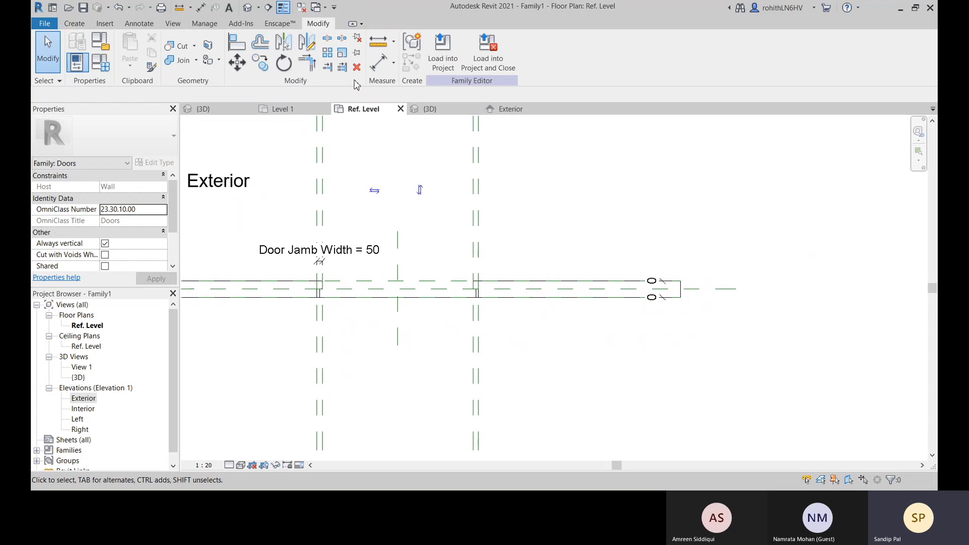
Place an aligned dimension between the two reference planes bounding the right jamb in plan
{"action": "key", "text": "d"}
{"action": "key", "text": "i"}
{"action": "scroll", "coordinate": [509, 275], "scroll_direction": "up", "scroll_amount": 4}
{"action": "left_click", "coordinate": [448, 252]}
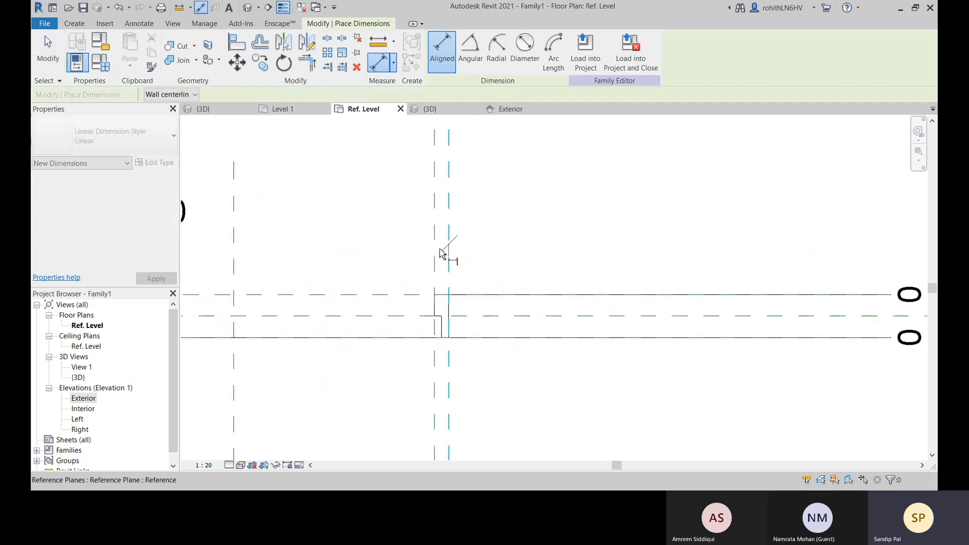
{"action": "left_click", "coordinate": [435, 262]}
{"action": "left_click", "coordinate": [373, 233]}
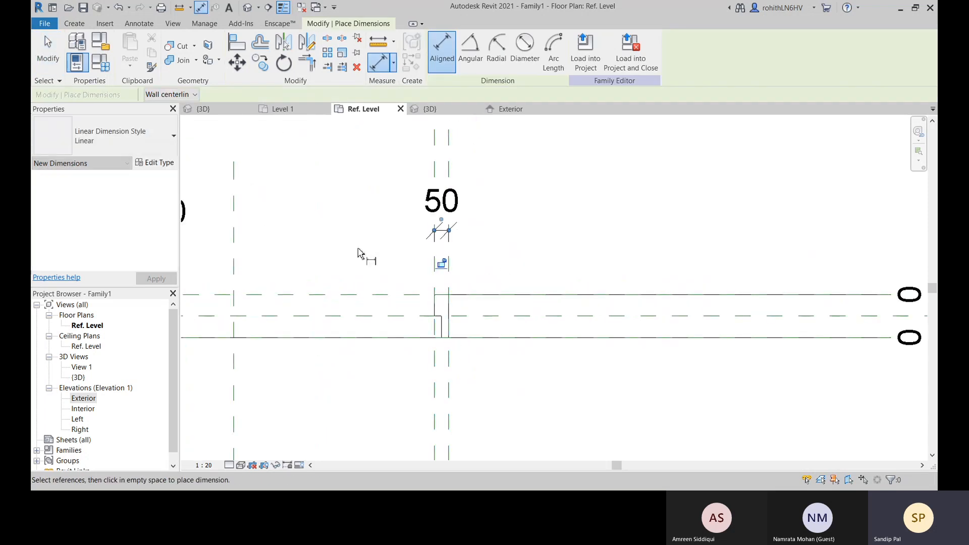
{"action": "right_click", "coordinate": [500, 229]}
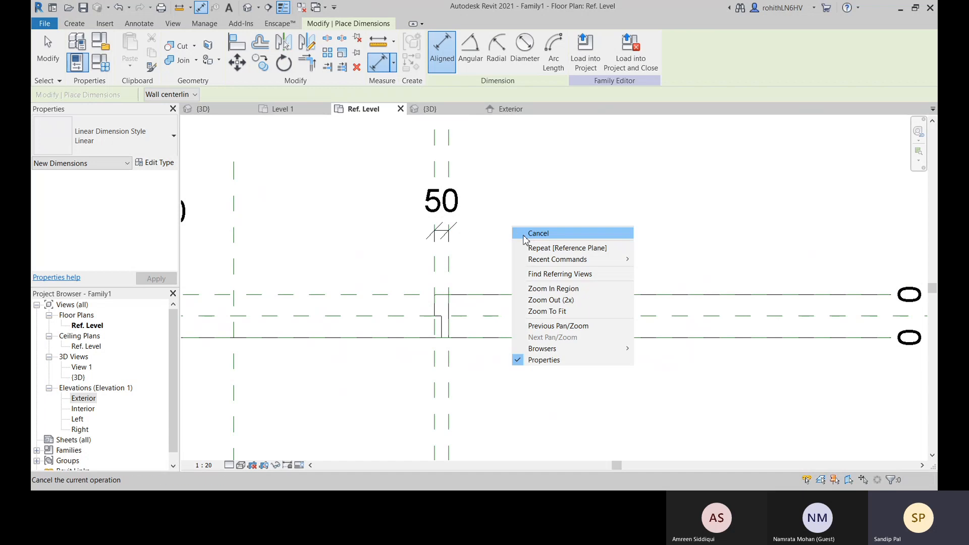
{"action": "left_click", "coordinate": [520, 231]}
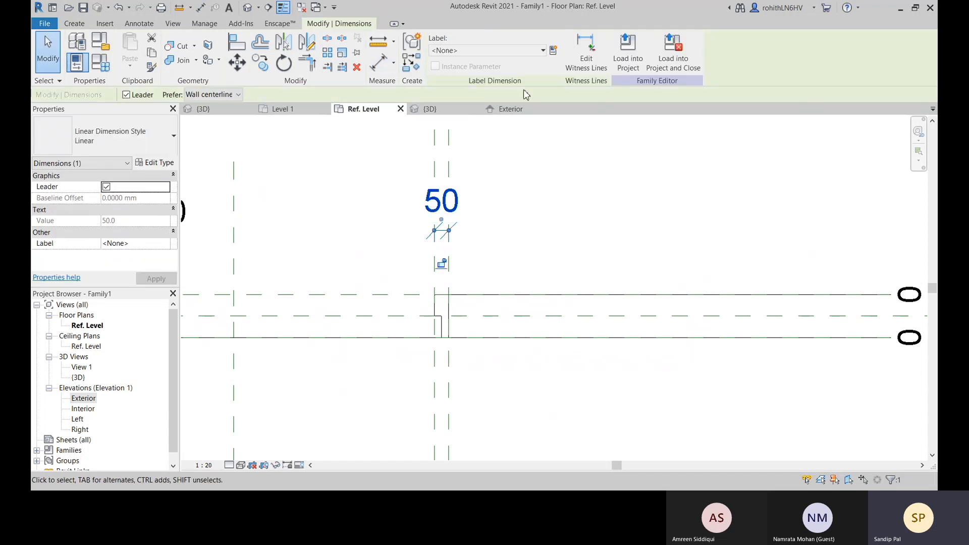
Label the right jamb dimension with the existing Door Jamb Width parameter
{"action": "left_click", "coordinate": [492, 50]}
{"action": "left_click", "coordinate": [469, 93]}
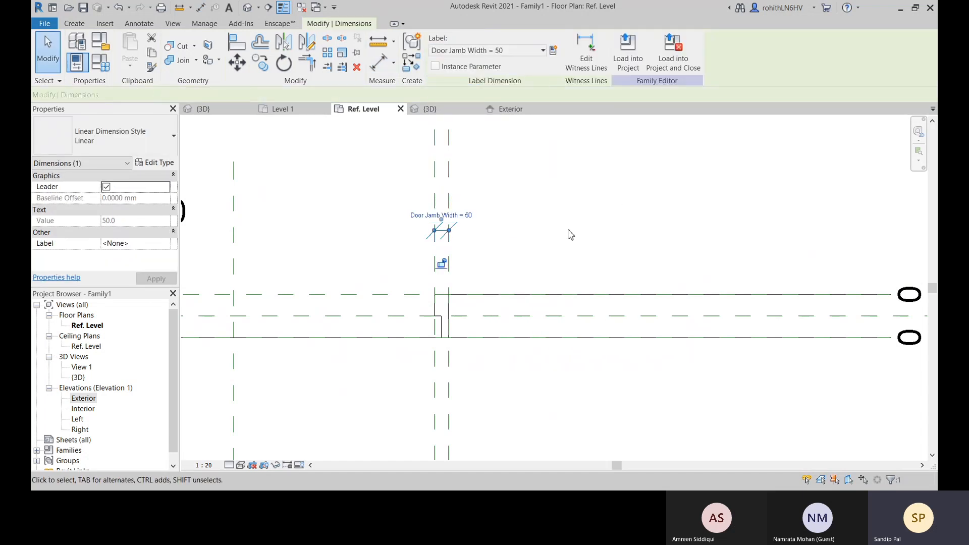
{"action": "left_click", "coordinate": [529, 269]}
Place an aligned dimension below the wall between the inner reference planes of the left and right jambs
{"action": "scroll", "coordinate": [519, 270], "scroll_direction": "down", "scroll_amount": 4}
{"action": "middle_click_drag", "start_coordinate": [387, 428], "coordinate": [397, 373]}
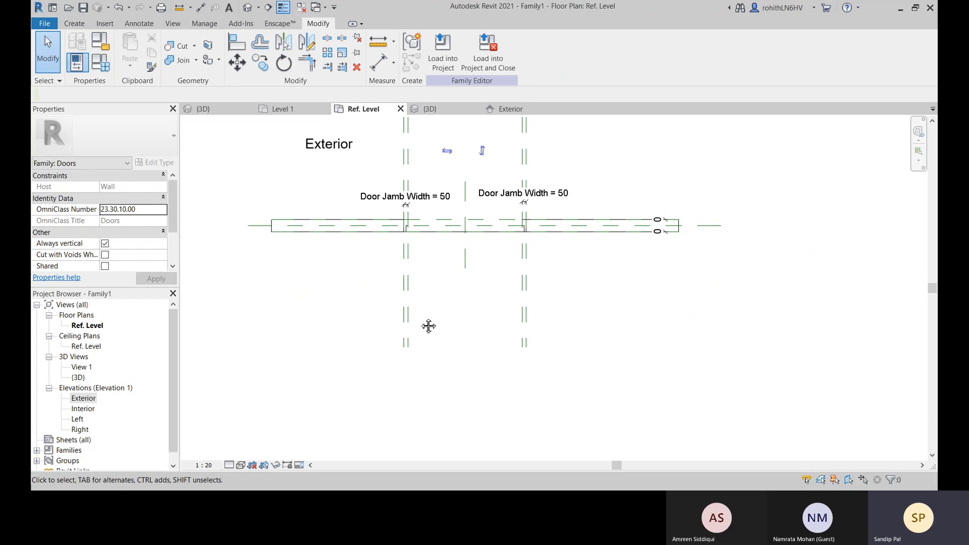
{"action": "middle_click_drag", "start_coordinate": [429, 327], "coordinate": [374, 353]}
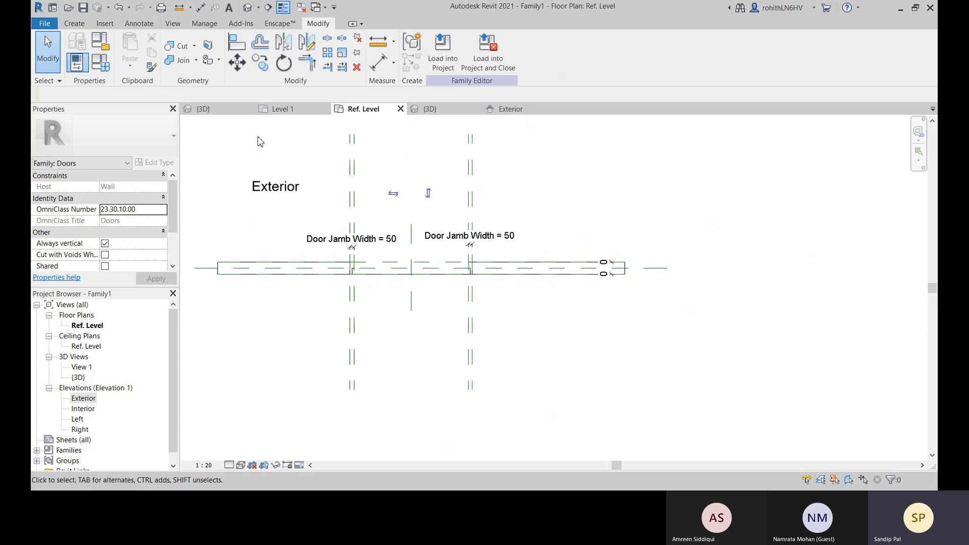
{"action": "left_click", "coordinate": [378, 61]}
{"action": "left_click", "coordinate": [352, 376]}
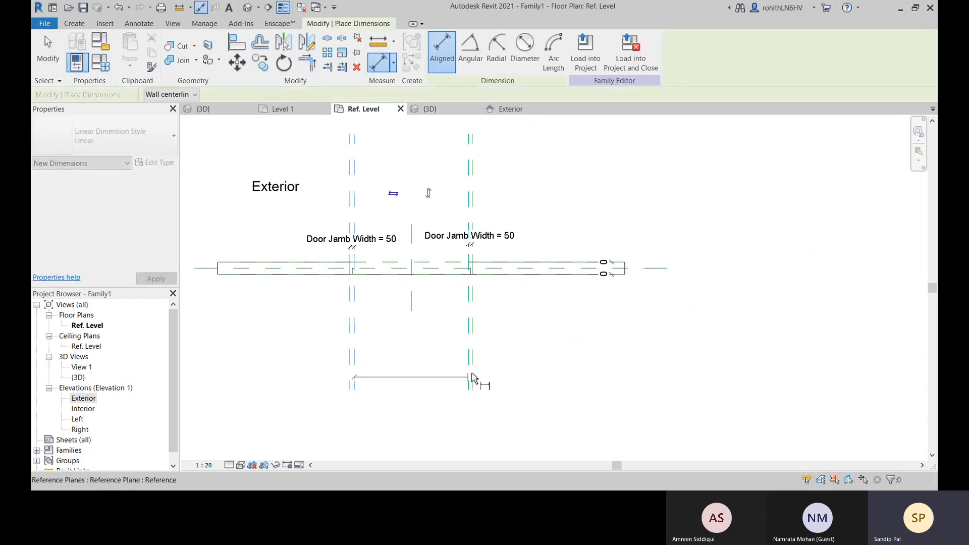
{"action": "left_click", "coordinate": [471, 382]}
{"action": "middle_click_drag", "start_coordinate": [457, 427], "coordinate": [473, 333]}
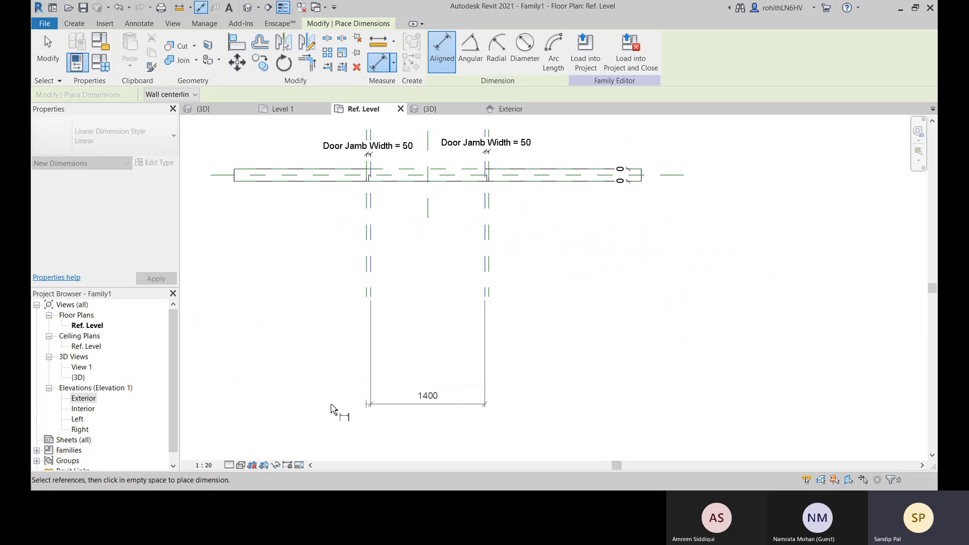
{"action": "left_click", "coordinate": [304, 399]}
{"action": "right_click", "coordinate": [553, 349]}
{"action": "left_click", "coordinate": [596, 216]}
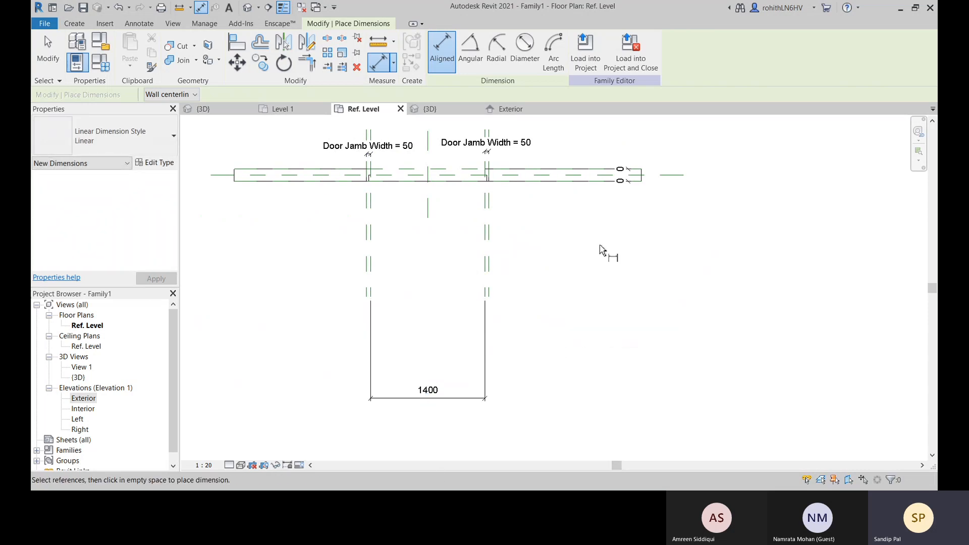
{"action": "right_click", "coordinate": [601, 250]}
{"action": "left_click", "coordinate": [617, 255]}
Try to label the dimension between the inner jamb planes with the Width parameter, choosing to remove the conflicting constraints
{"action": "left_click", "coordinate": [459, 398]}
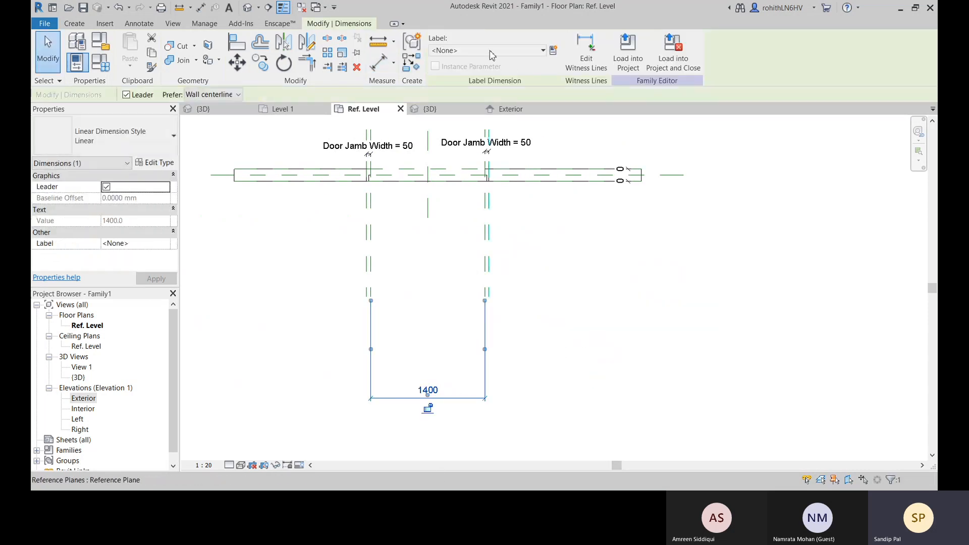
{"action": "left_click", "coordinate": [491, 51]}
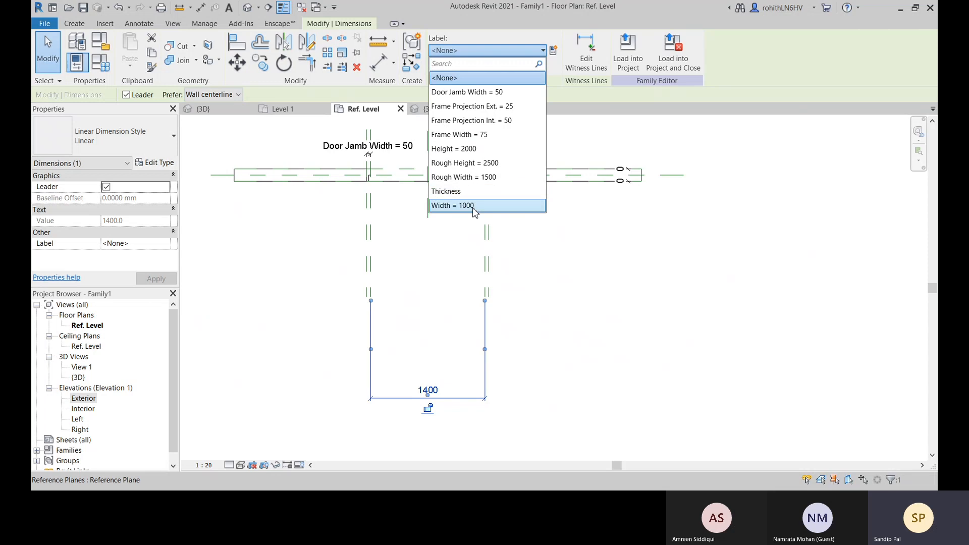
{"action": "left_click", "coordinate": [474, 207]}
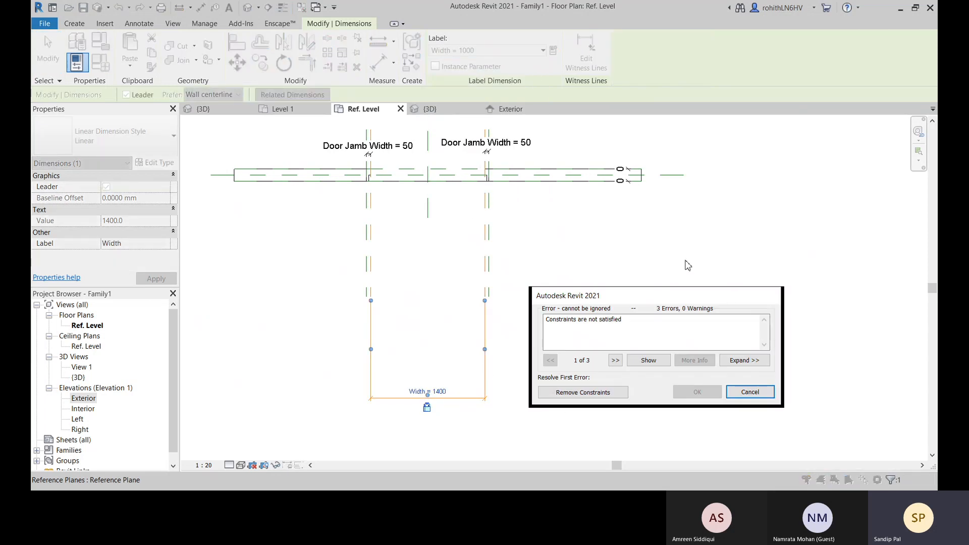
{"action": "left_click_drag", "start_coordinate": [629, 303], "coordinate": [583, 253]}
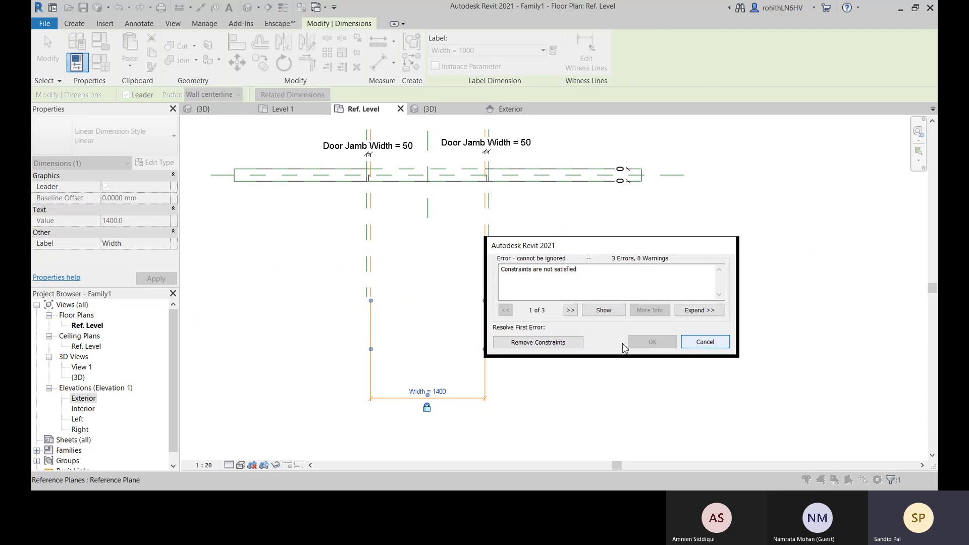
{"action": "left_click", "coordinate": [533, 348]}
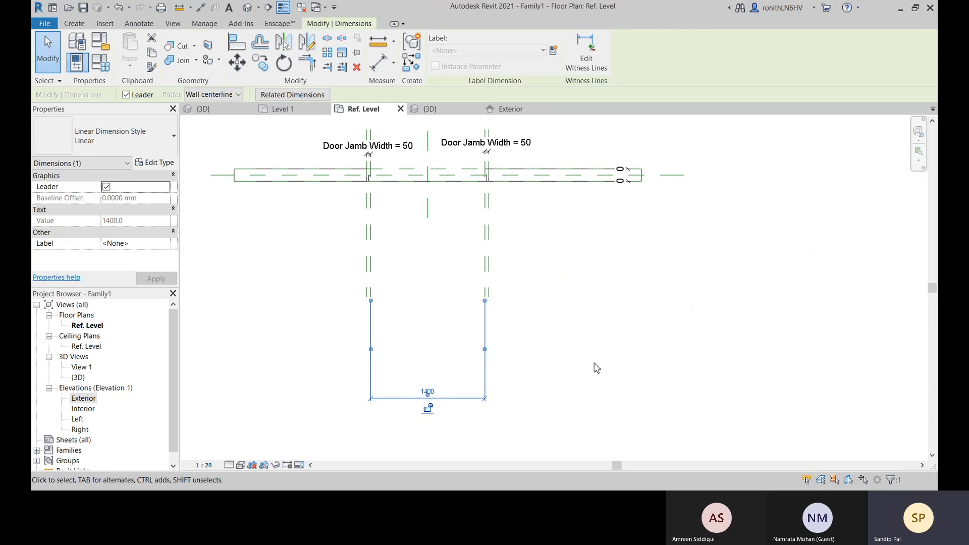
{"action": "left_click", "coordinate": [577, 303]}
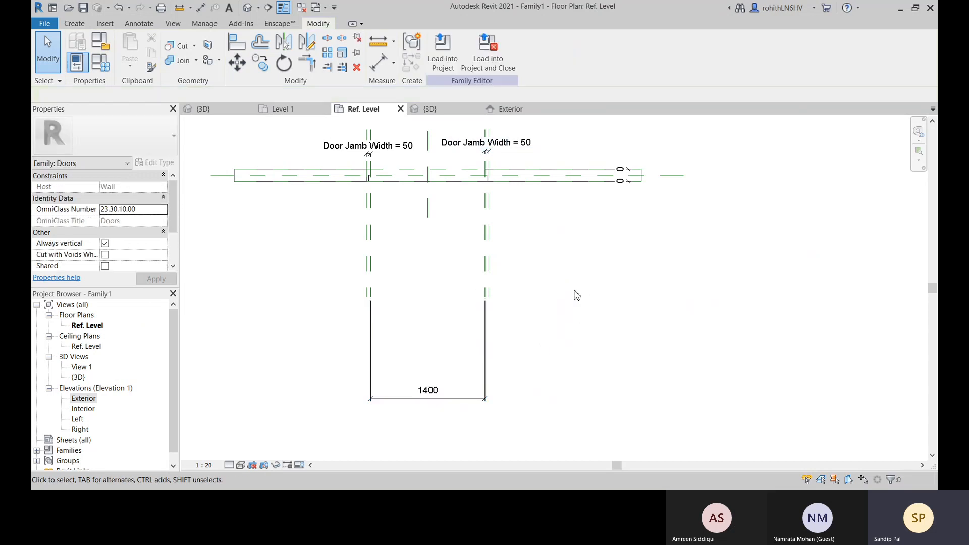
Retry labelling the inner jamb-to-jamb dimension with Width, cancelling the change at the constraint conflict
{"action": "left_click", "coordinate": [459, 398]}
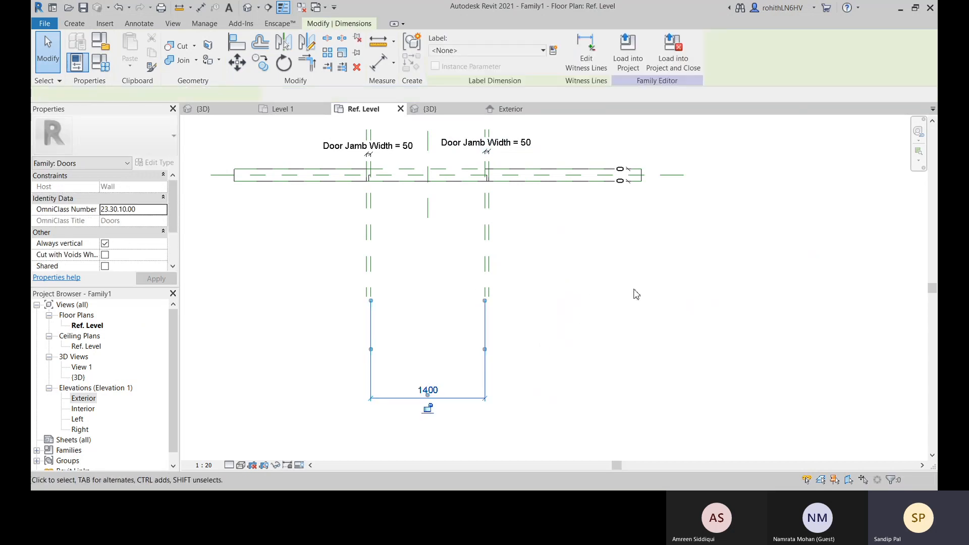
{"action": "left_click", "coordinate": [502, 51]}
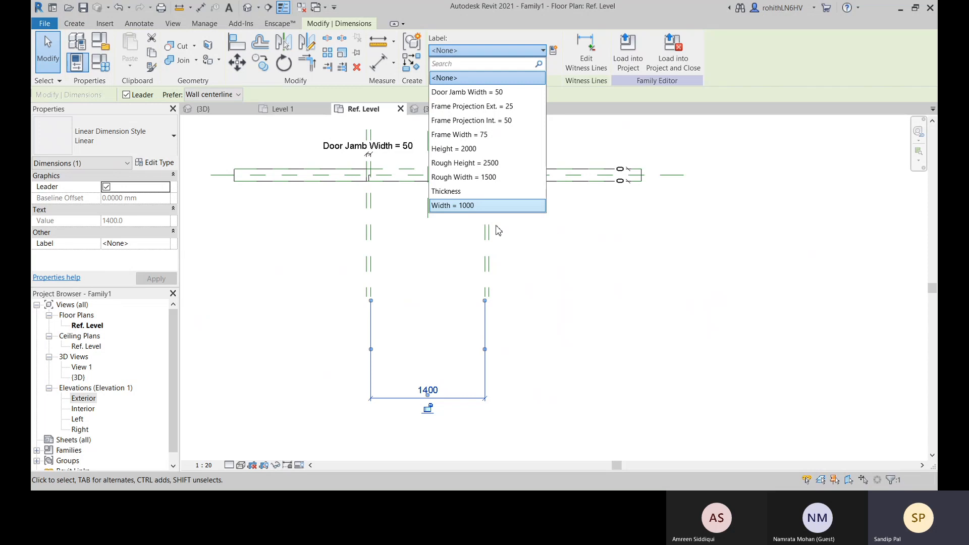
{"action": "left_click", "coordinate": [488, 205]}
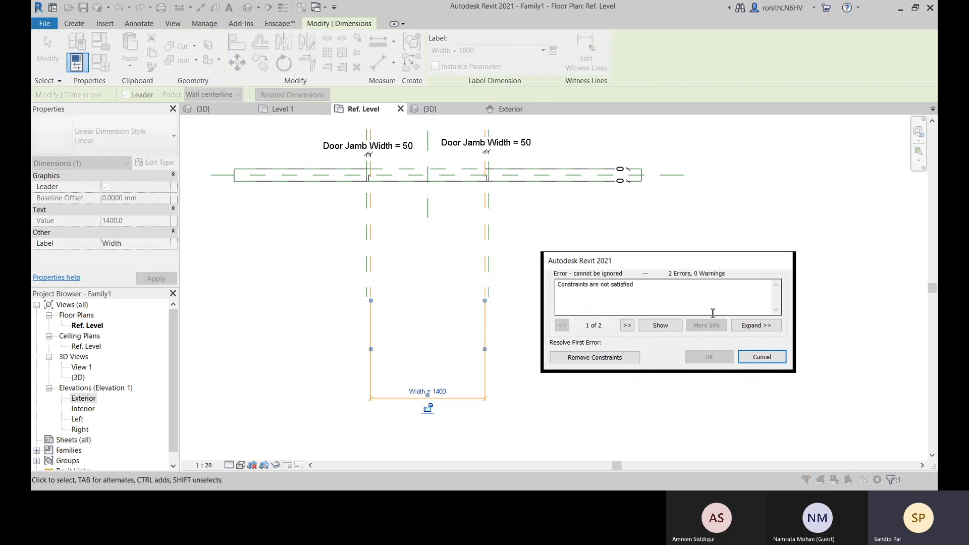
{"action": "left_click", "coordinate": [705, 341]}
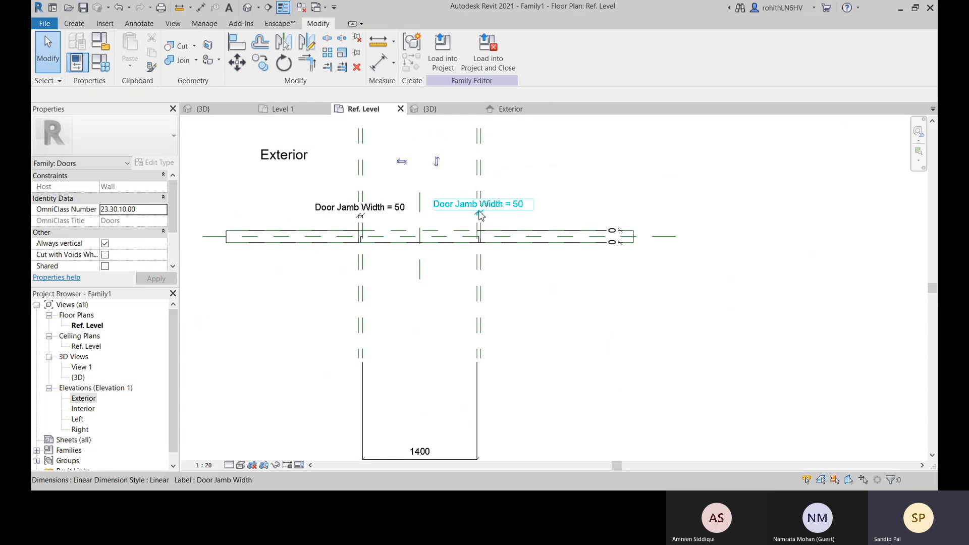
Examine the reference planes and Door Jamb Width dimensions at both jambs for the source of the constraint conflict
{"action": "scroll", "coordinate": [540, 208], "scroll_direction": "up", "scroll_amount": 3}
{"action": "left_click", "coordinate": [479, 229]}
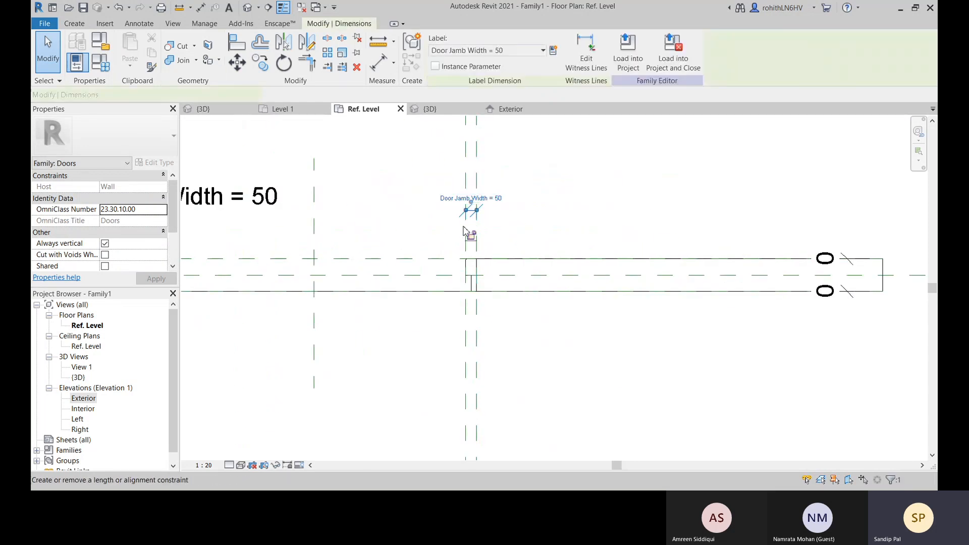
{"action": "scroll", "coordinate": [475, 214], "scroll_direction": "up", "scroll_amount": 2}
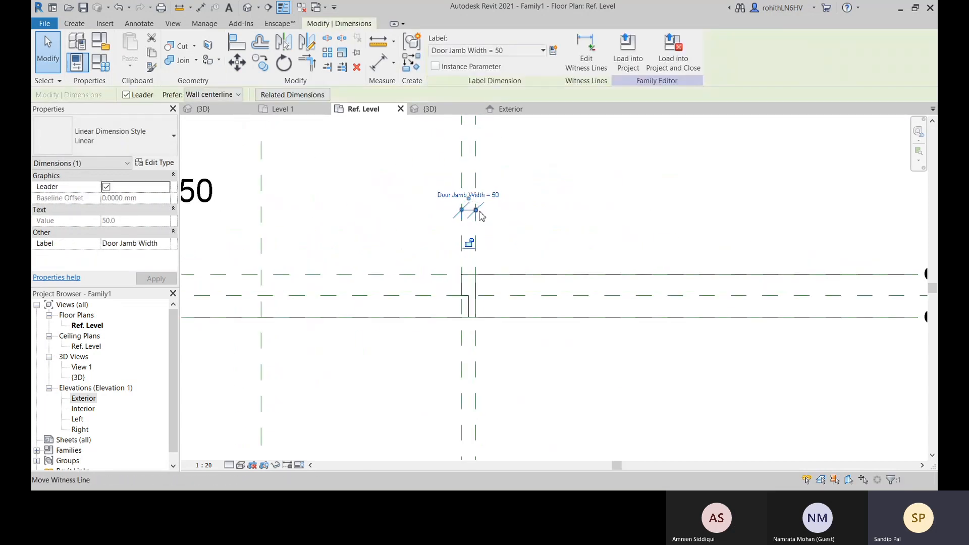
{"action": "left_click", "coordinate": [511, 238]}
{"action": "left_click", "coordinate": [478, 239]}
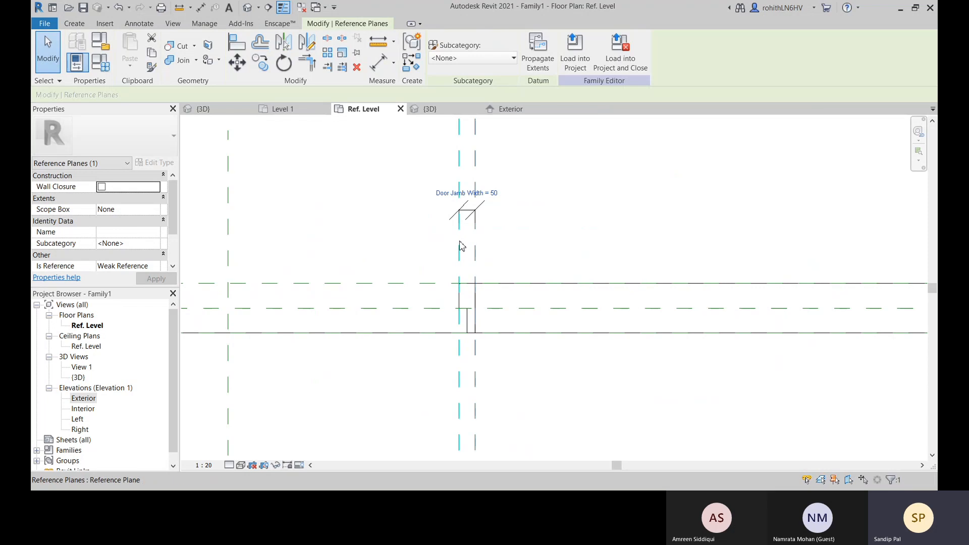
{"action": "scroll", "coordinate": [534, 264], "scroll_direction": "down", "scroll_amount": 3}
{"action": "scroll", "coordinate": [282, 246], "scroll_direction": "down", "scroll_amount": 4}
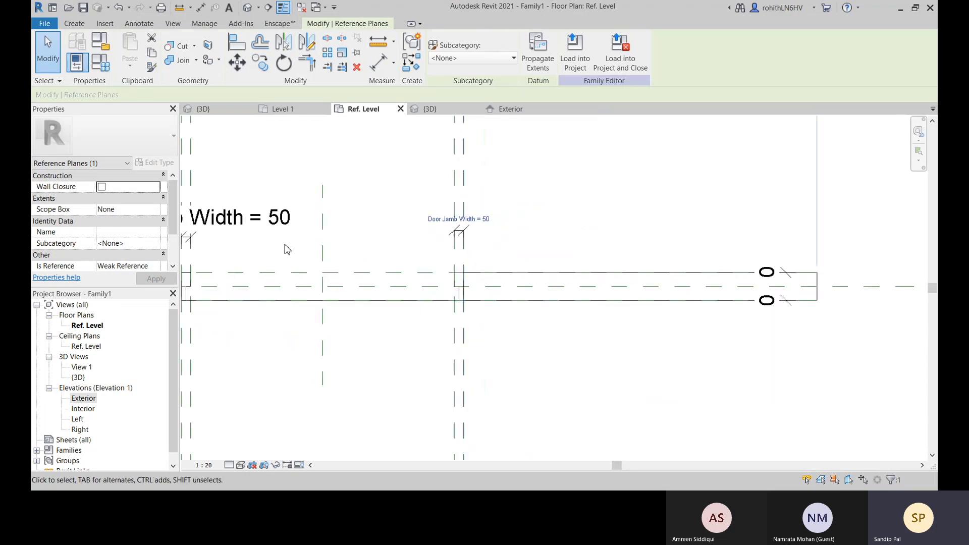
{"action": "scroll", "coordinate": [216, 246], "scroll_direction": "up", "scroll_amount": 2}
{"action": "middle_click_drag", "start_coordinate": [218, 251], "coordinate": [325, 260]}
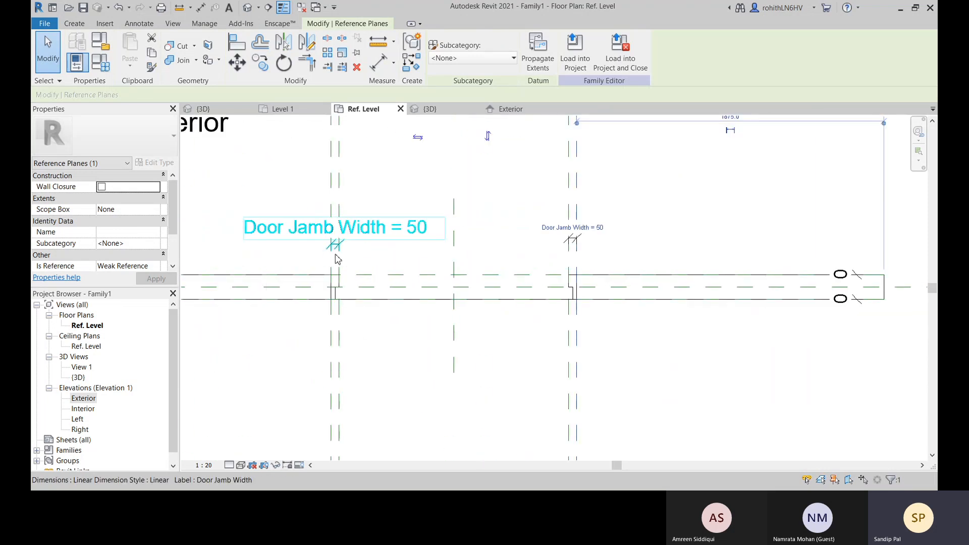
{"action": "scroll", "coordinate": [600, 246], "scroll_direction": "down", "scroll_amount": 2}
{"action": "middle_click_drag", "start_coordinate": [612, 299], "coordinate": [580, 280]}
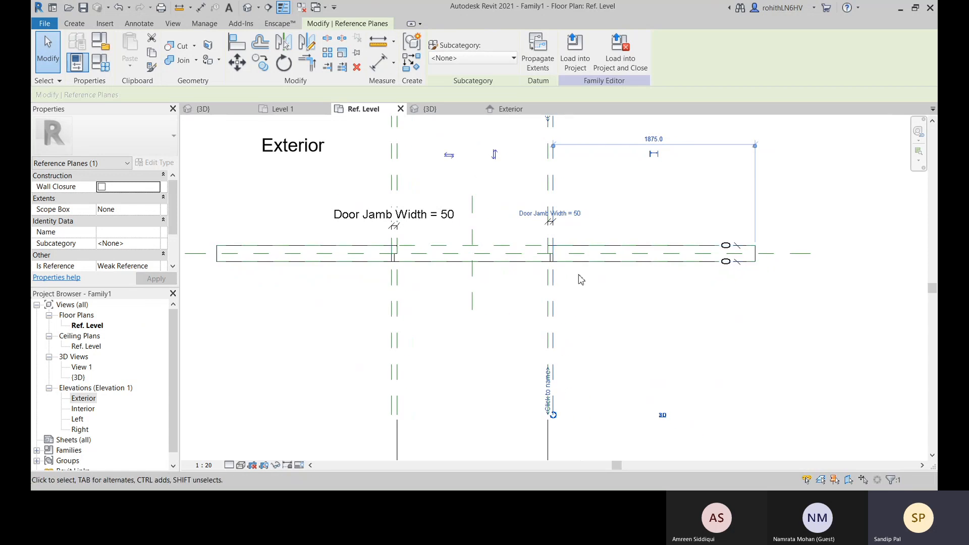
{"action": "scroll", "coordinate": [535, 223], "scroll_direction": "up", "scroll_amount": 2}
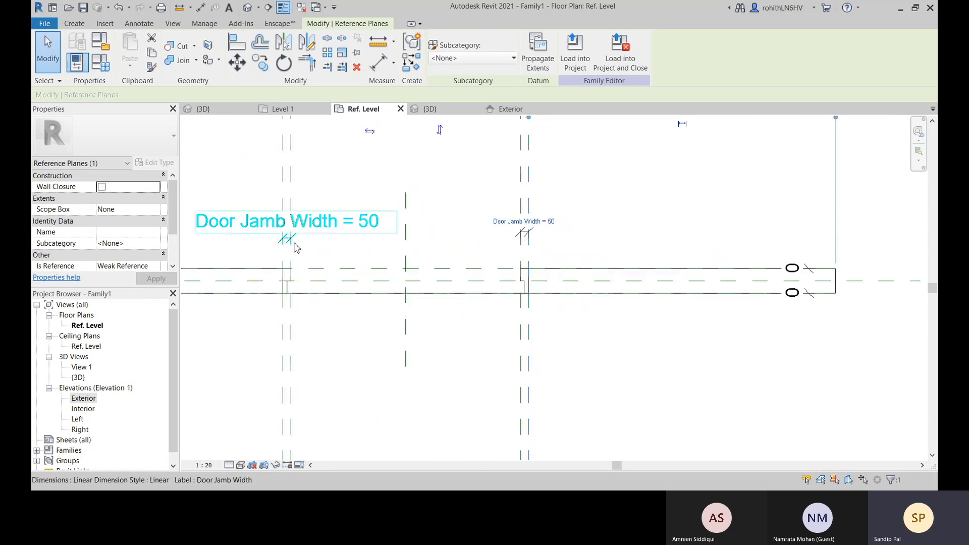
{"action": "middle_click_drag", "start_coordinate": [409, 265], "coordinate": [410, 258]}
{"action": "scroll", "coordinate": [360, 355], "scroll_direction": "down", "scroll_amount": 2}
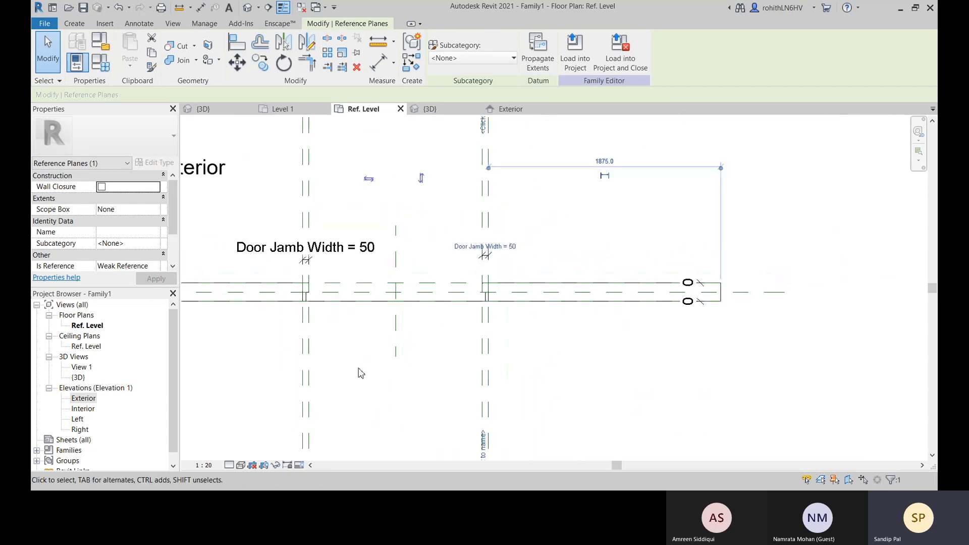
Delete the Door Jamb Width dimension at the right jamb
{"action": "middle_click_drag", "start_coordinate": [346, 389], "coordinate": [357, 258]}
{"action": "scroll", "coordinate": [362, 323], "scroll_direction": "down", "scroll_amount": 2}
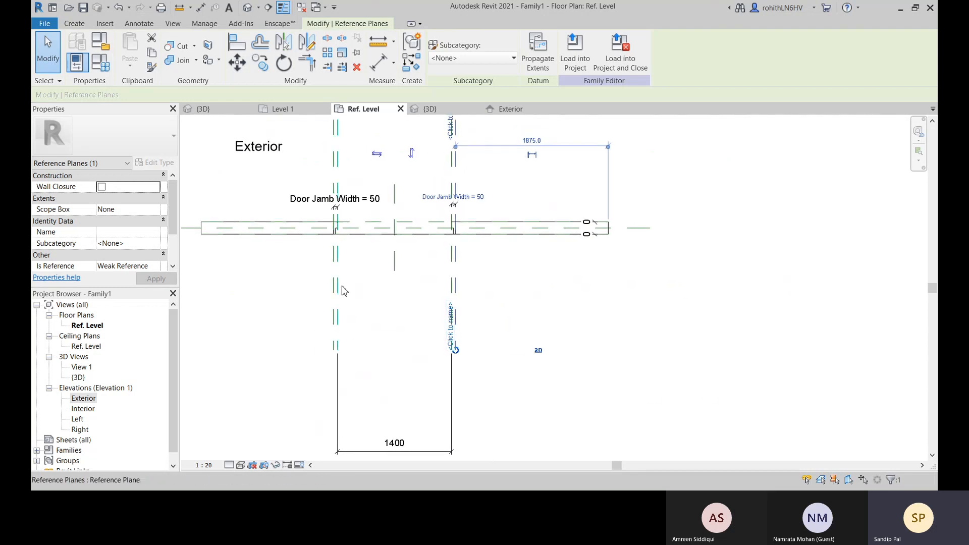
{"action": "middle_click_drag", "start_coordinate": [439, 175], "coordinate": [447, 216]}
{"action": "left_click", "coordinate": [532, 212]}
{"action": "left_click", "coordinate": [486, 238]}
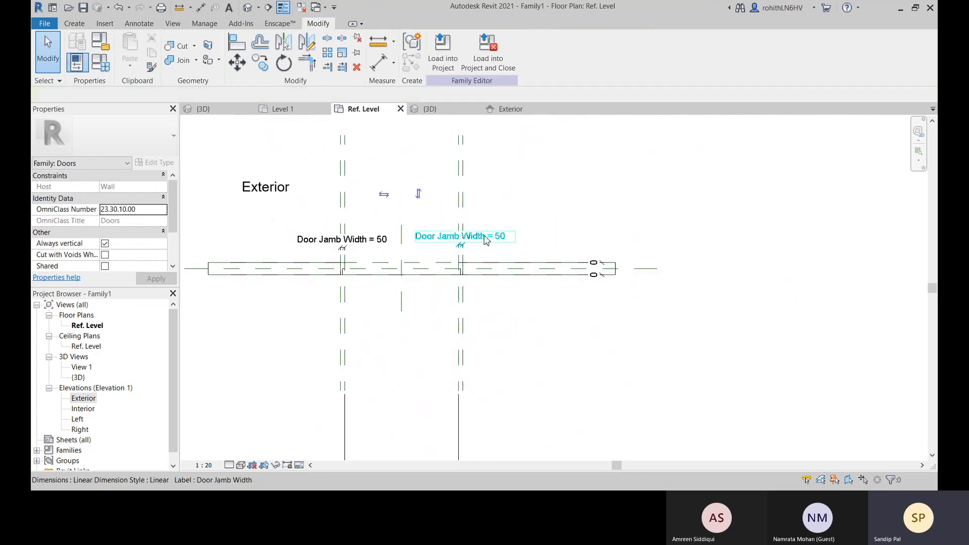
{"action": "key", "text": "Delete"}
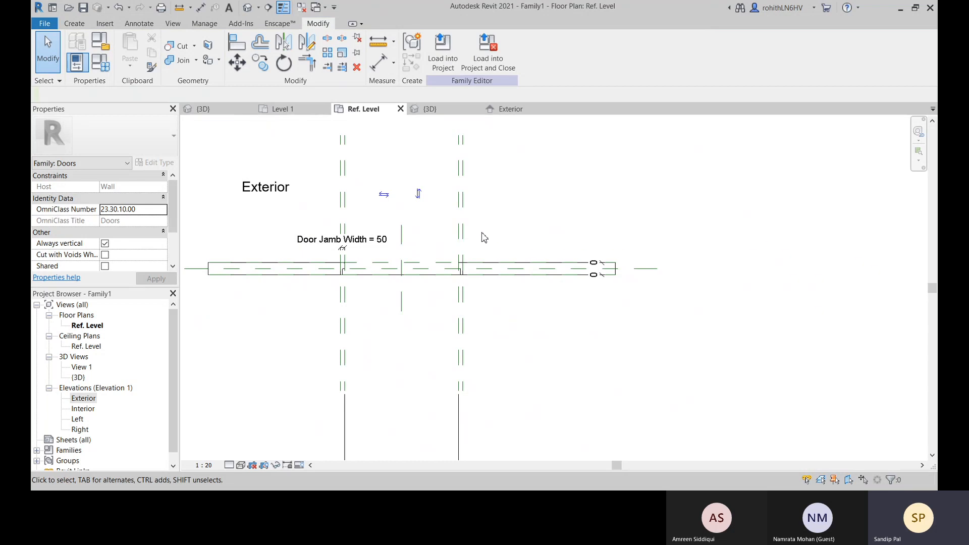
{"action": "left_click", "coordinate": [379, 63]}
{"action": "scroll", "coordinate": [472, 240], "scroll_direction": "up", "scroll_amount": 2}
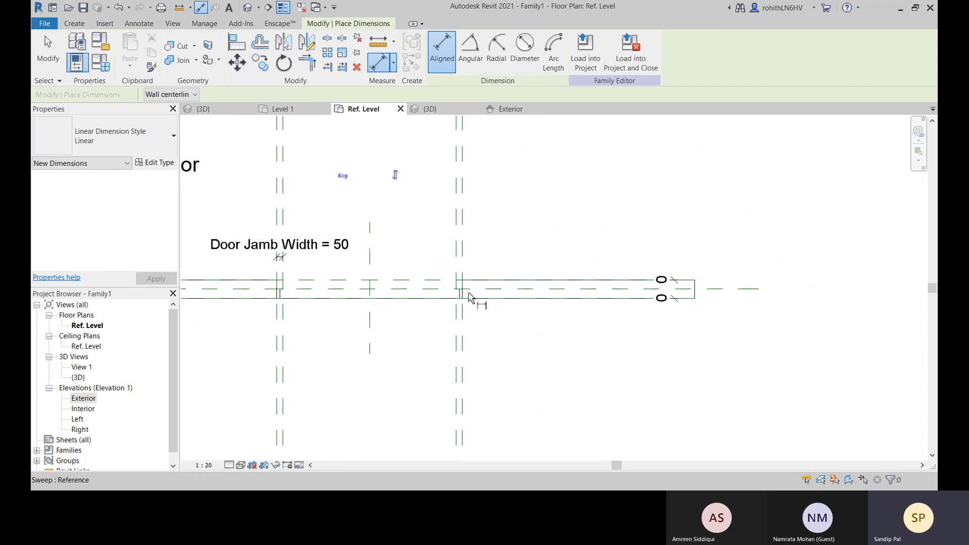
{"action": "scroll", "coordinate": [453, 292], "scroll_direction": "up", "scroll_amount": 2}
{"action": "right_click", "coordinate": [528, 212]}
{"action": "left_click", "coordinate": [537, 218]}
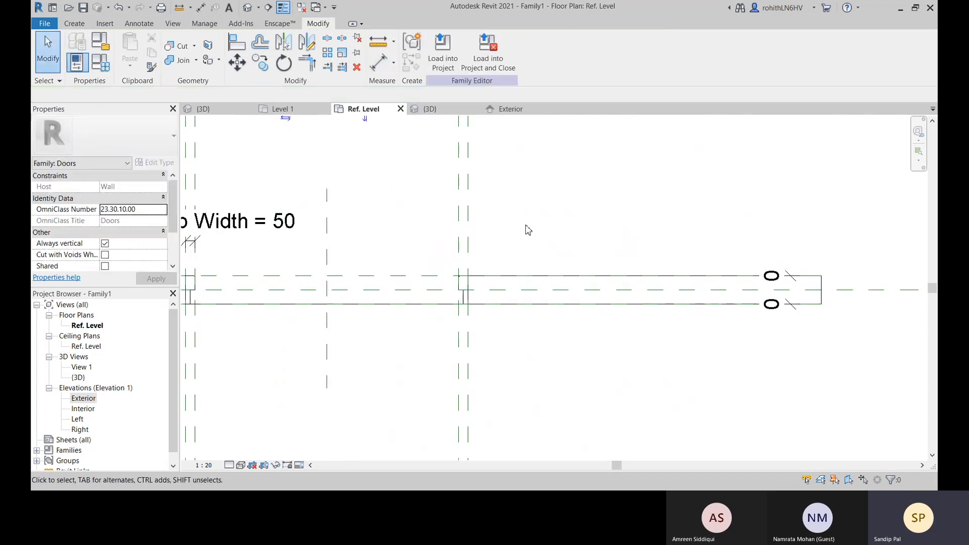
{"action": "right_click", "coordinate": [526, 227]}
{"action": "left_click", "coordinate": [537, 232]}
Align the right jamb's inner frame face with its inner reference plane and lock the alignment
{"action": "scroll", "coordinate": [455, 278], "scroll_direction": "up", "scroll_amount": 1}
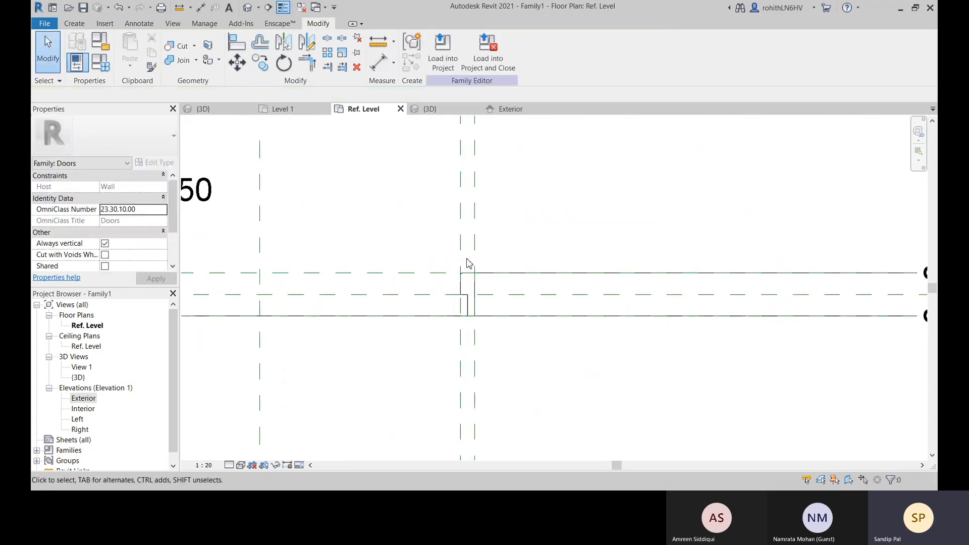
{"action": "left_click", "coordinate": [237, 42]}
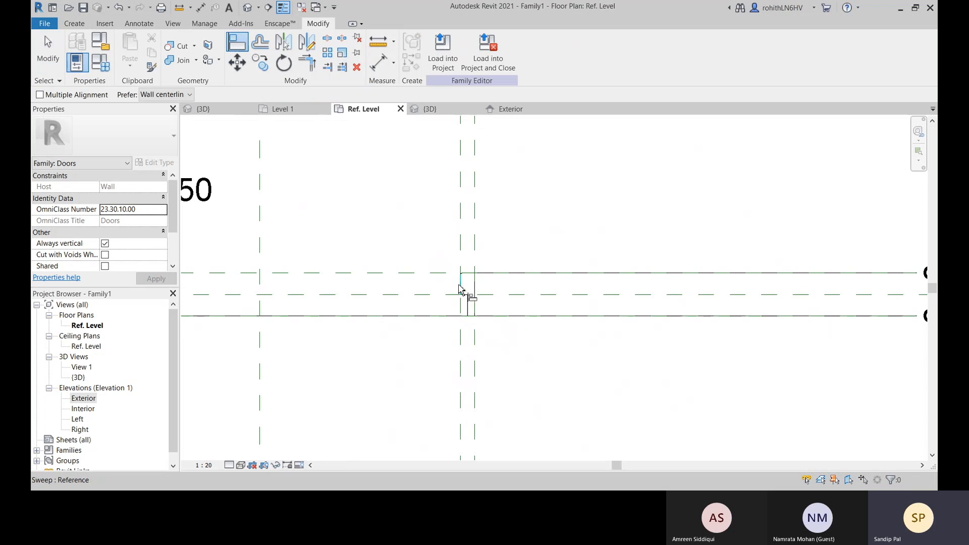
{"action": "scroll", "coordinate": [465, 287], "scroll_direction": "up", "scroll_amount": 2}
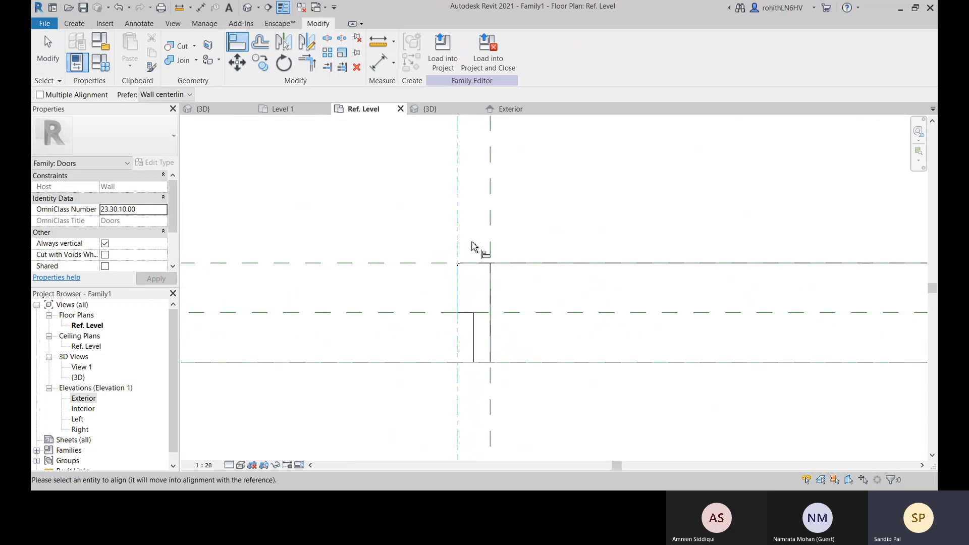
{"action": "left_click", "coordinate": [457, 233]}
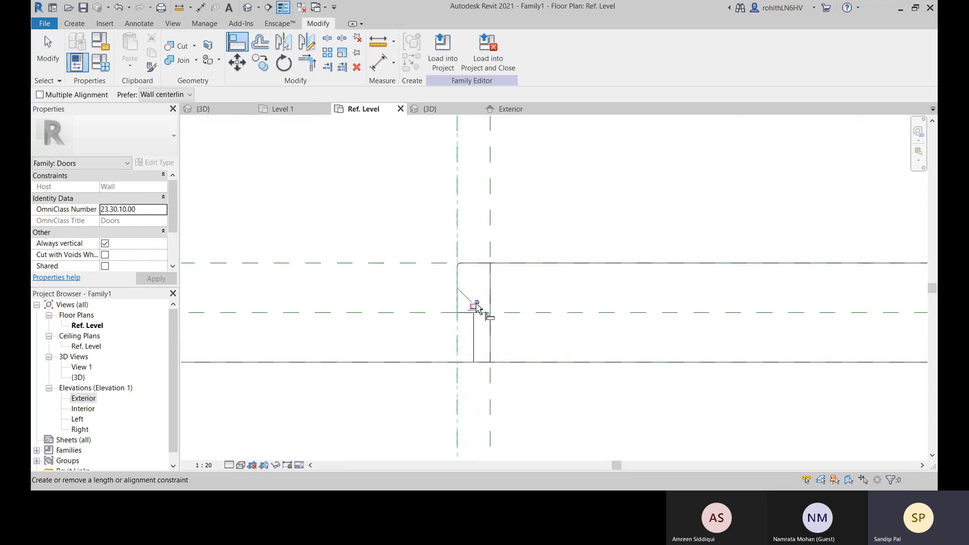
{"action": "left_click", "coordinate": [477, 305]}
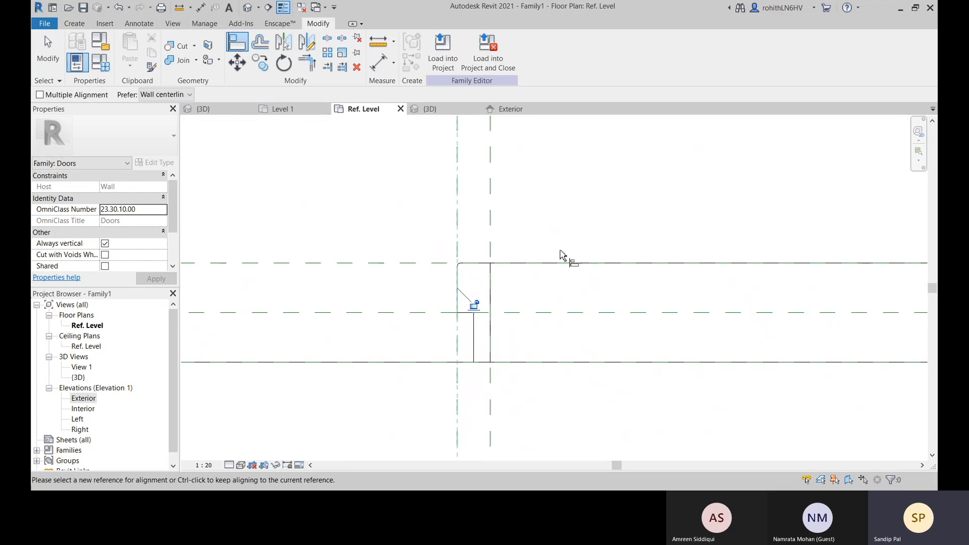
{"action": "scroll", "coordinate": [524, 268], "scroll_direction": "down", "scroll_amount": 1}
{"action": "scroll", "coordinate": [584, 275], "scroll_direction": "down", "scroll_amount": 2}
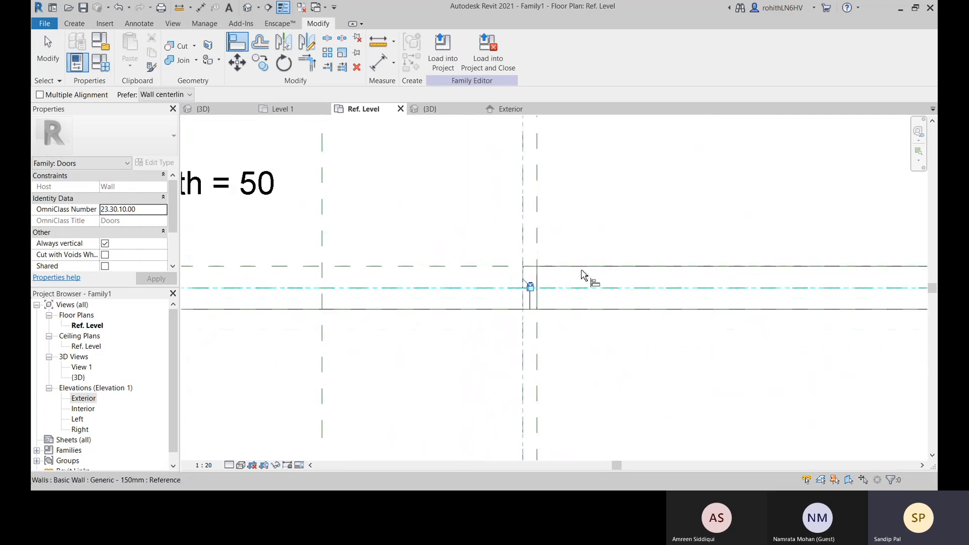
{"action": "scroll", "coordinate": [612, 242], "scroll_direction": "down", "scroll_amount": 4}
{"action": "scroll", "coordinate": [634, 309], "scroll_direction": "down", "scroll_amount": 2}
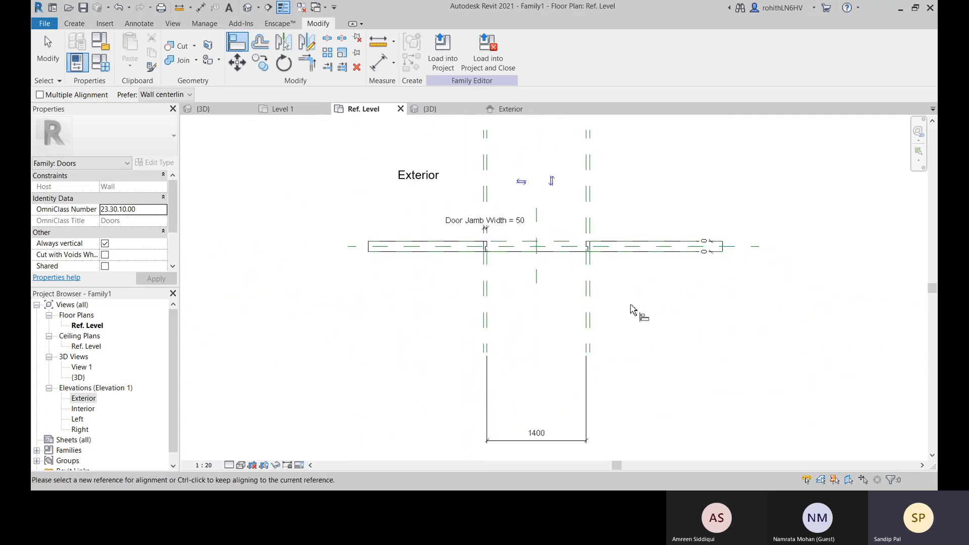
{"action": "scroll", "coordinate": [616, 293], "scroll_direction": "up", "scroll_amount": 2}
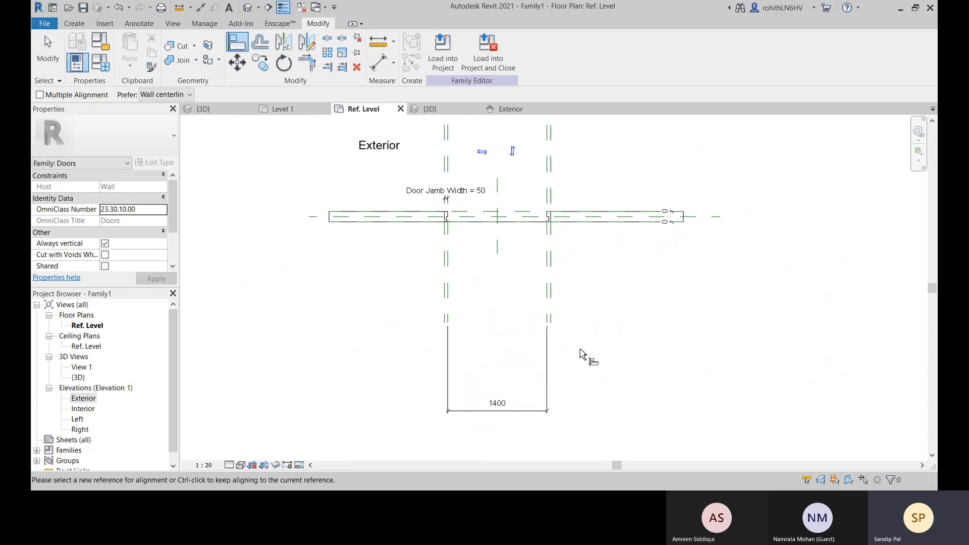
{"action": "right_click", "coordinate": [580, 352]}
{"action": "left_click", "coordinate": [590, 214]}
{"action": "right_click", "coordinate": [635, 287]}
{"action": "left_click", "coordinate": [634, 288]}
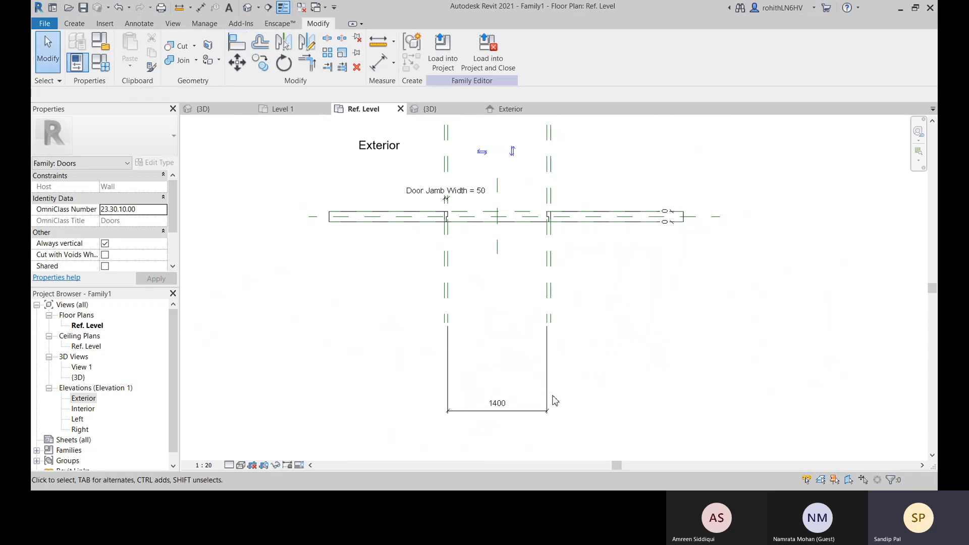
Try to label the inner jamb-to-jamb dimension with Width again, removing the conflicting constraints
{"action": "left_click", "coordinate": [547, 397]}
{"action": "left_click", "coordinate": [485, 50]}
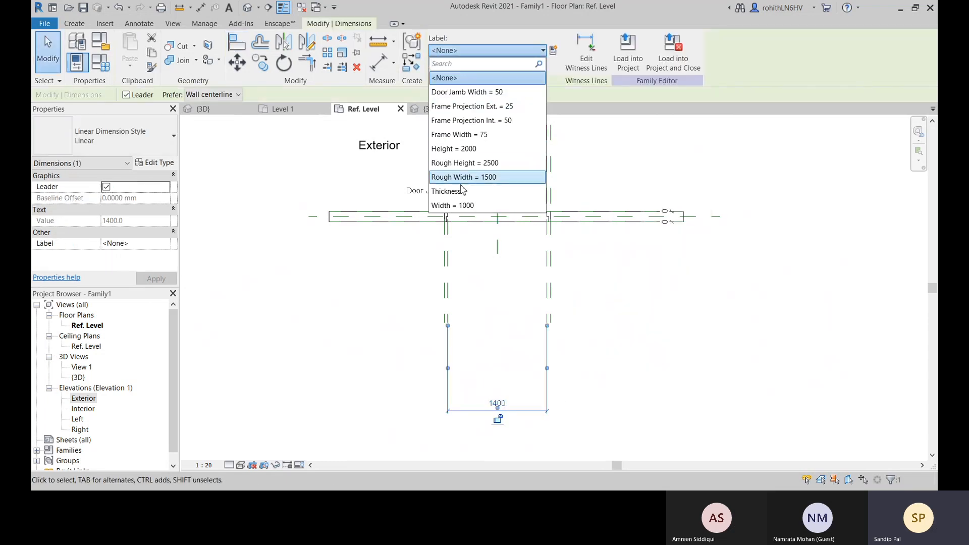
{"action": "left_click", "coordinate": [467, 206]}
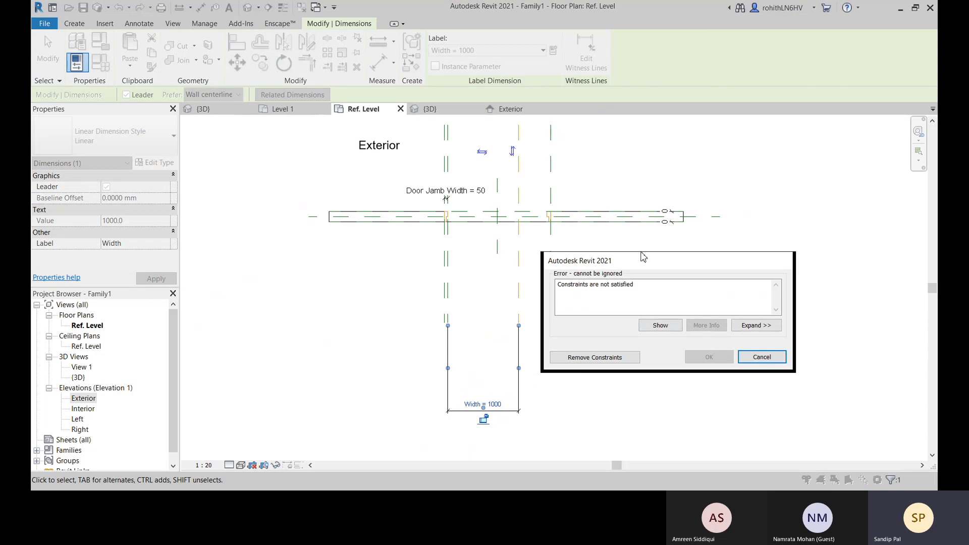
{"action": "left_click", "coordinate": [596, 358]}
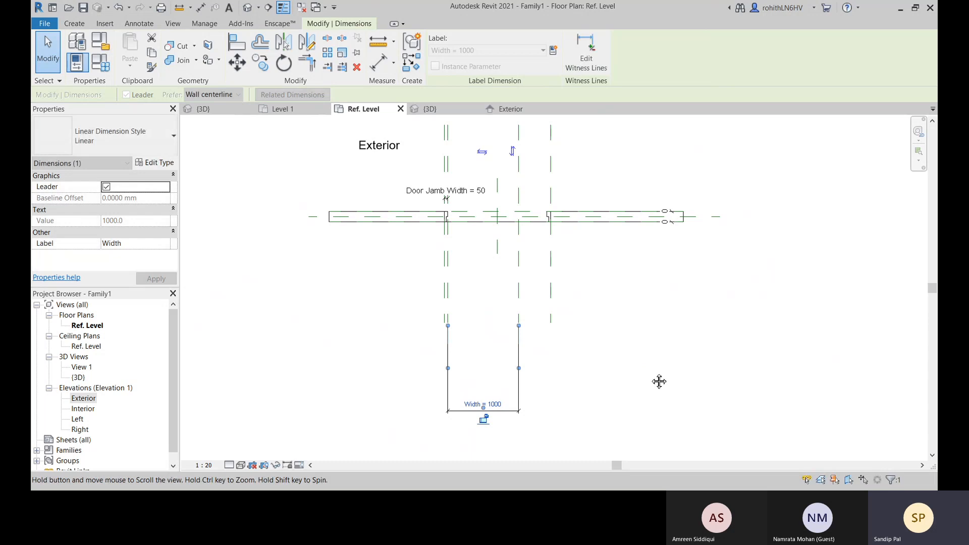
{"action": "middle_click_drag", "start_coordinate": [542, 366], "coordinate": [532, 376]}
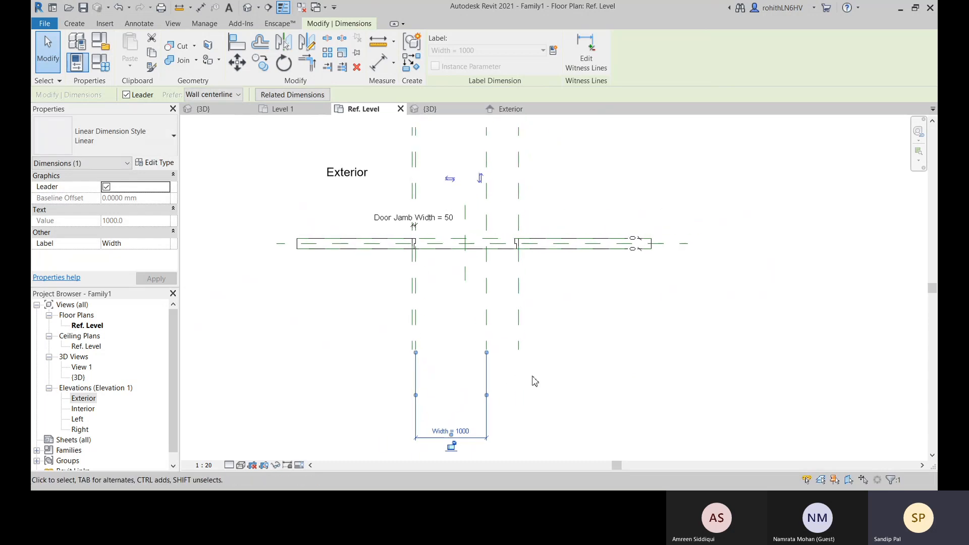
{"action": "middle_click_drag", "start_coordinate": [555, 344], "coordinate": [475, 370]}
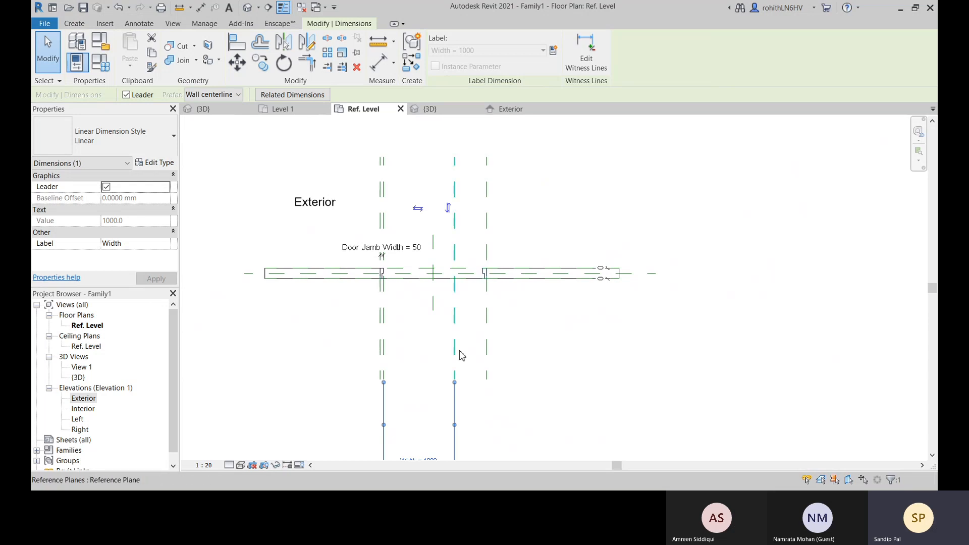
{"action": "middle_click_drag", "start_coordinate": [469, 359], "coordinate": [472, 307]}
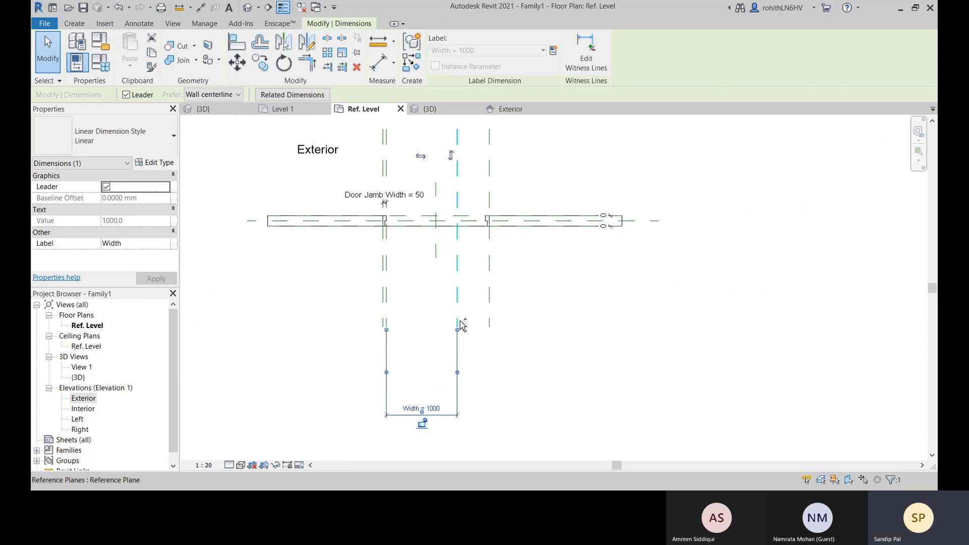
Undo the Width labelling of the inner jamb-to-jamb dimension
{"action": "key", "text": "ctrl+z"}
{"action": "middle_click_drag", "start_coordinate": [562, 329], "coordinate": [531, 343]}
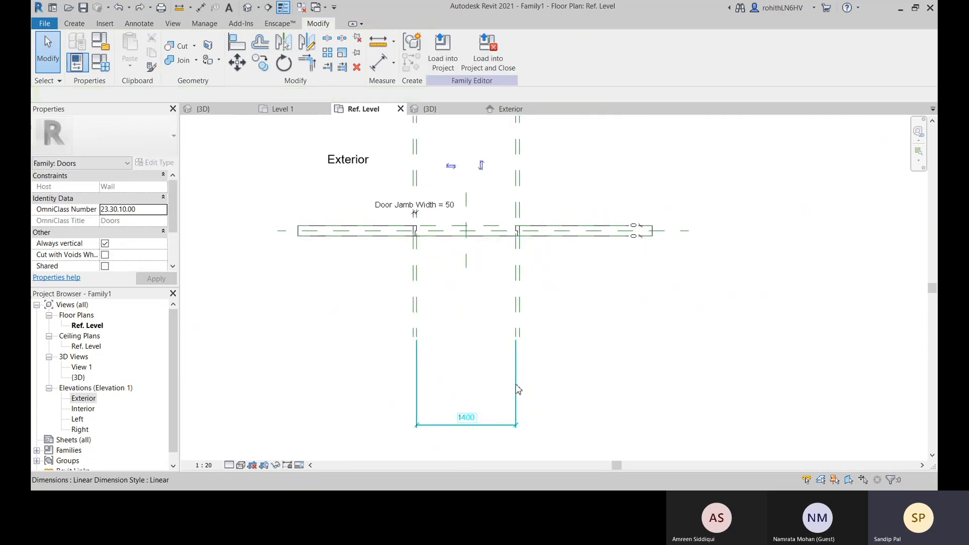
{"action": "middle_click_drag", "start_coordinate": [538, 379], "coordinate": [535, 387]}
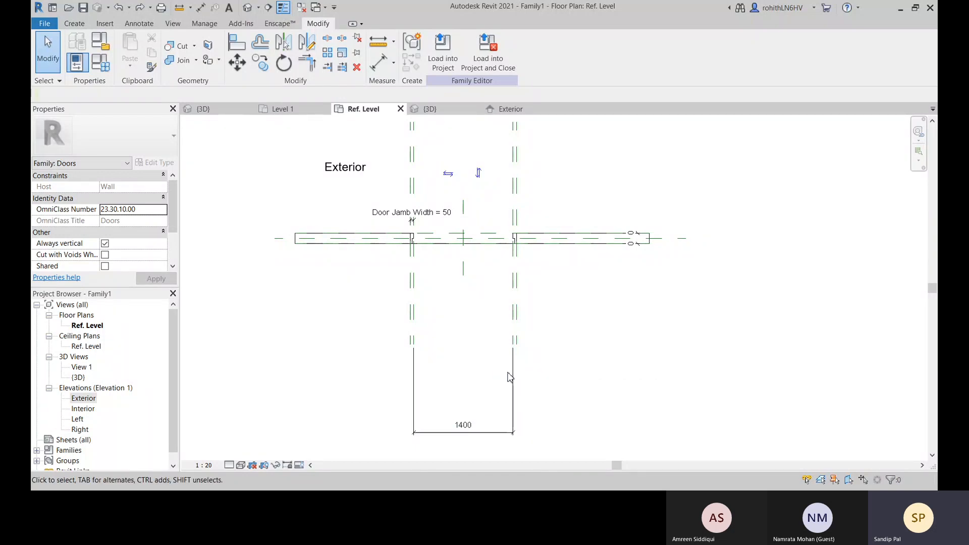
Delete the unlabelled dimension between the inner jamb reference planes below the wall
{"action": "scroll", "coordinate": [494, 288], "scroll_direction": "up", "scroll_amount": 2}
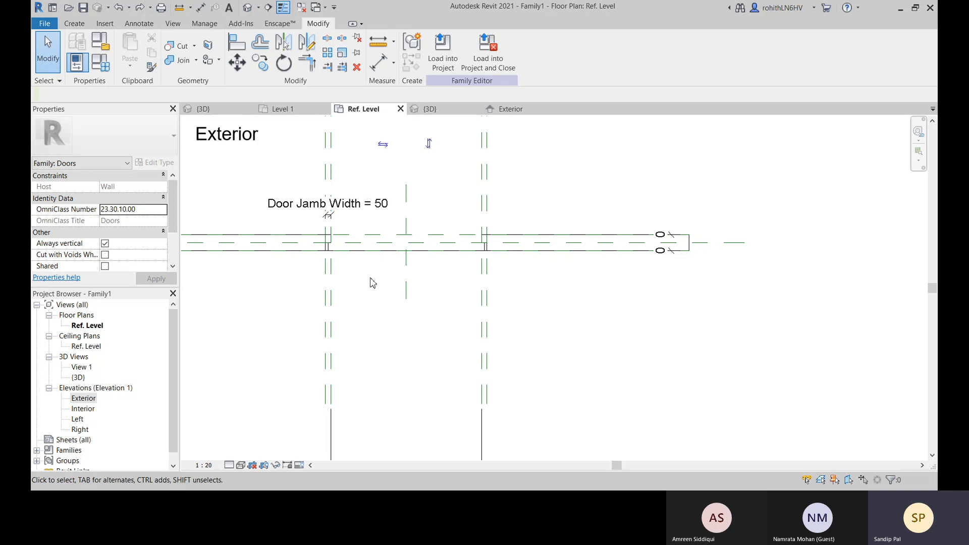
{"action": "middle_click_drag", "start_coordinate": [372, 281], "coordinate": [384, 355]}
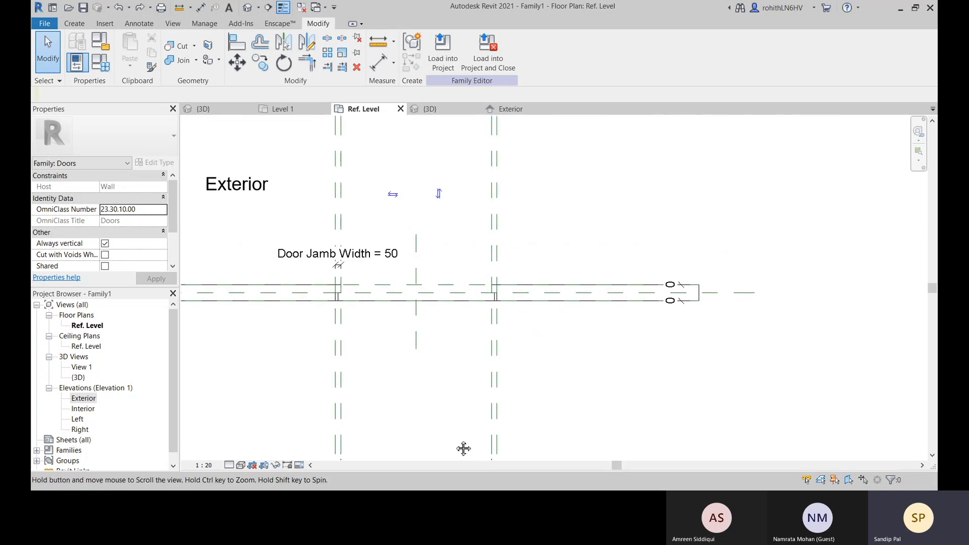
{"action": "middle_click_drag", "start_coordinate": [463, 448], "coordinate": [466, 382]}
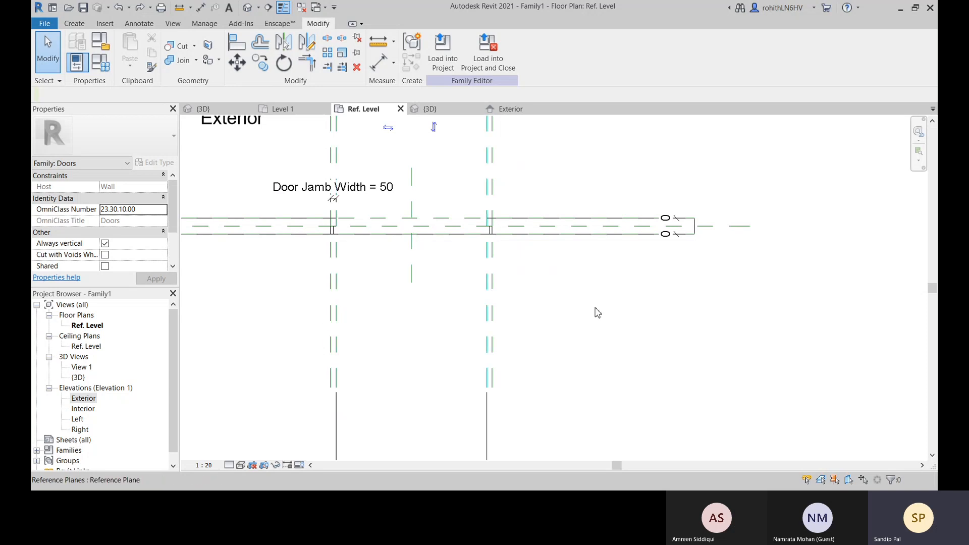
{"action": "scroll", "coordinate": [545, 316], "scroll_direction": "down", "scroll_amount": 3}
{"action": "left_click", "coordinate": [486, 382]}
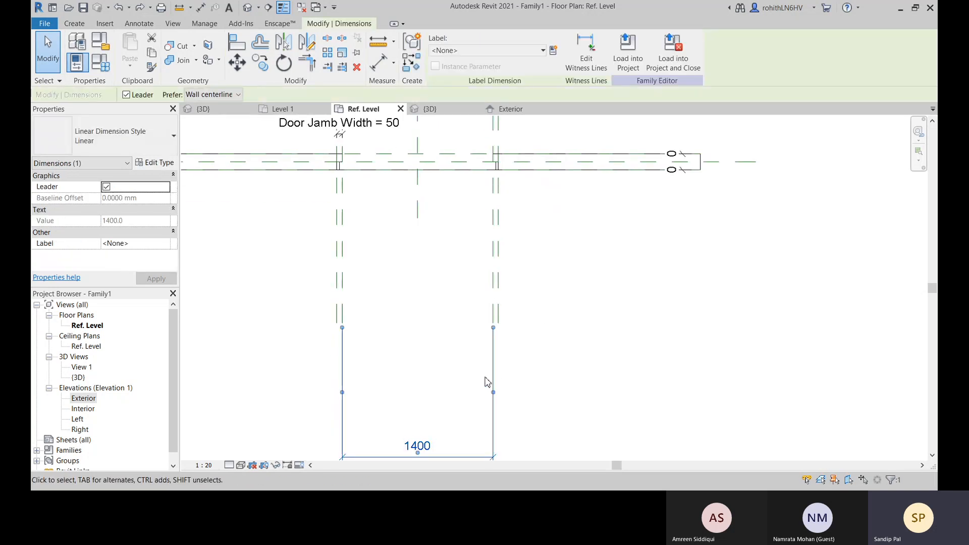
{"action": "key", "text": "Delete"}
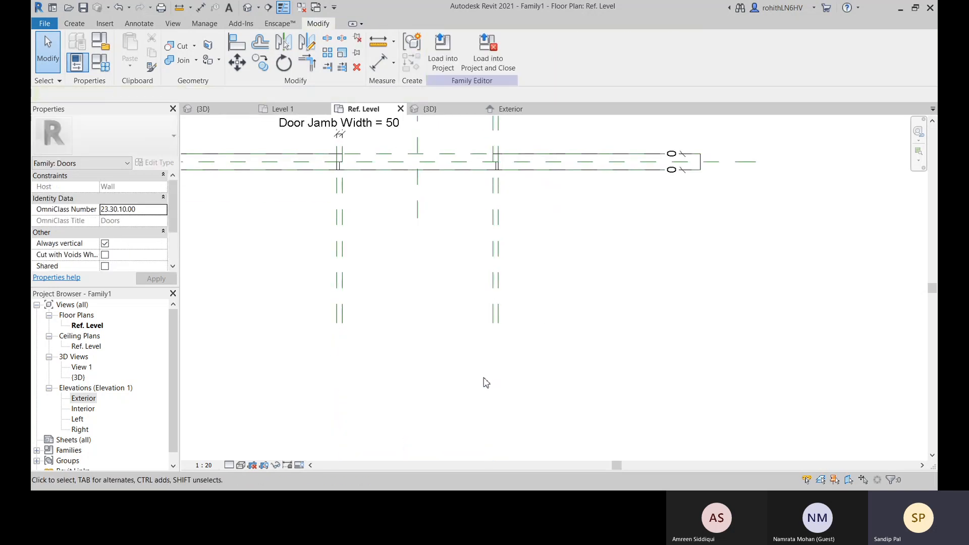
Place an aligned dimension below the wall between the outer reference planes of the left and right jambs
{"action": "left_click", "coordinate": [379, 68]}
{"action": "left_click", "coordinate": [336, 317]}
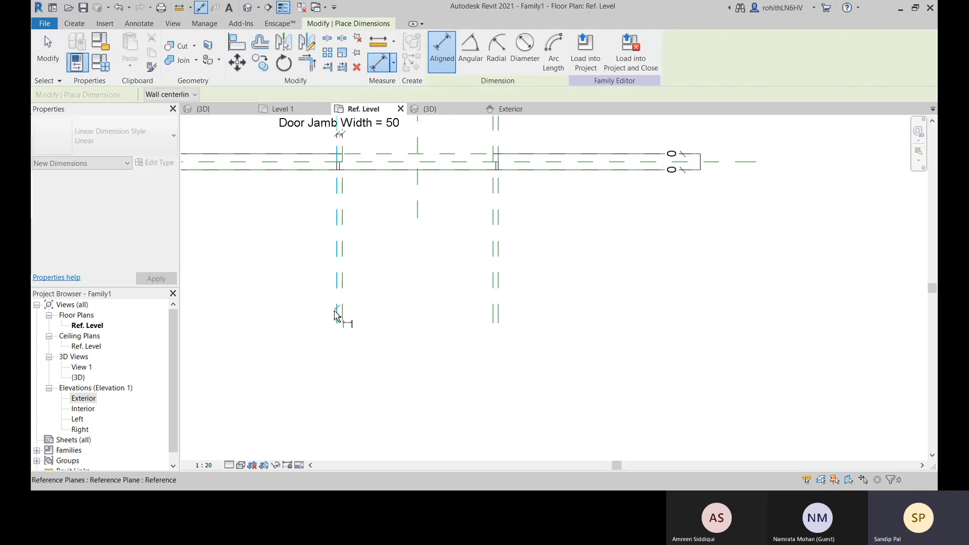
{"action": "left_click", "coordinate": [498, 334]}
{"action": "left_click", "coordinate": [569, 406]}
{"action": "right_click", "coordinate": [577, 311]}
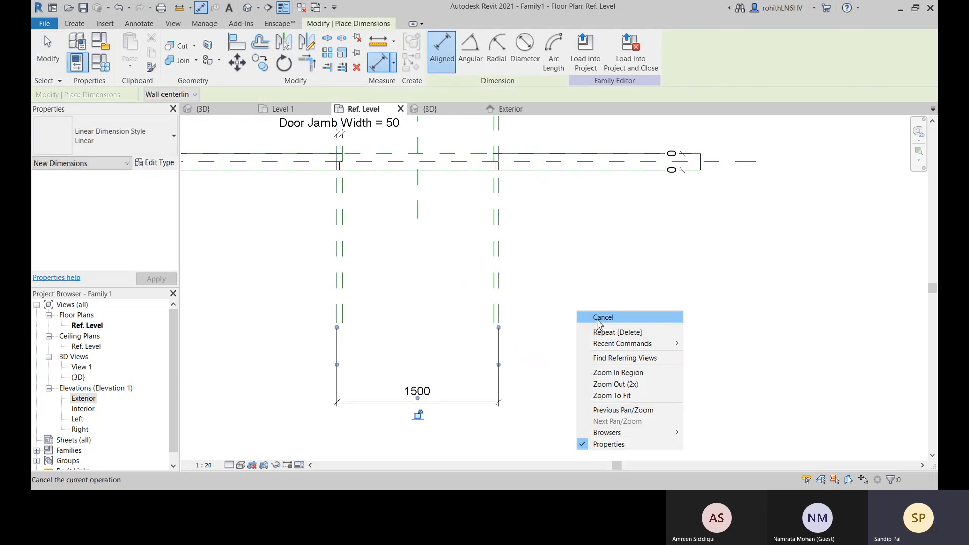
{"action": "left_click", "coordinate": [597, 320]}
{"action": "right_click", "coordinate": [580, 316]}
{"action": "left_click", "coordinate": [593, 322]}
{"action": "scroll", "coordinate": [482, 319], "scroll_direction": "down", "scroll_amount": 2}
{"action": "middle_click_drag", "start_coordinate": [544, 338], "coordinate": [533, 368]}
{"action": "scroll", "coordinate": [475, 313], "scroll_direction": "up", "scroll_amount": 2}
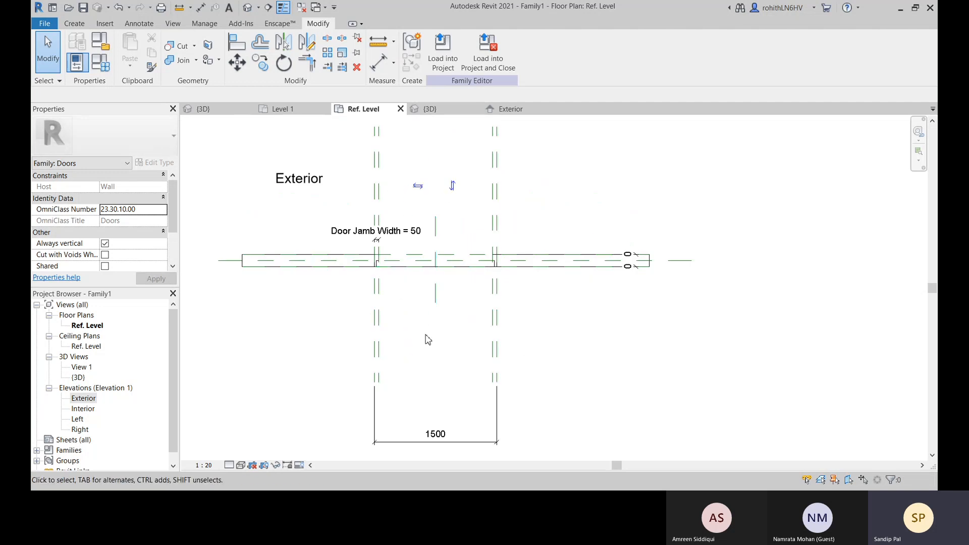
Try to label the dimension between the outer jamb reference planes with Rough Width, cancelling at the constraint error
{"action": "left_click", "coordinate": [377, 71]}
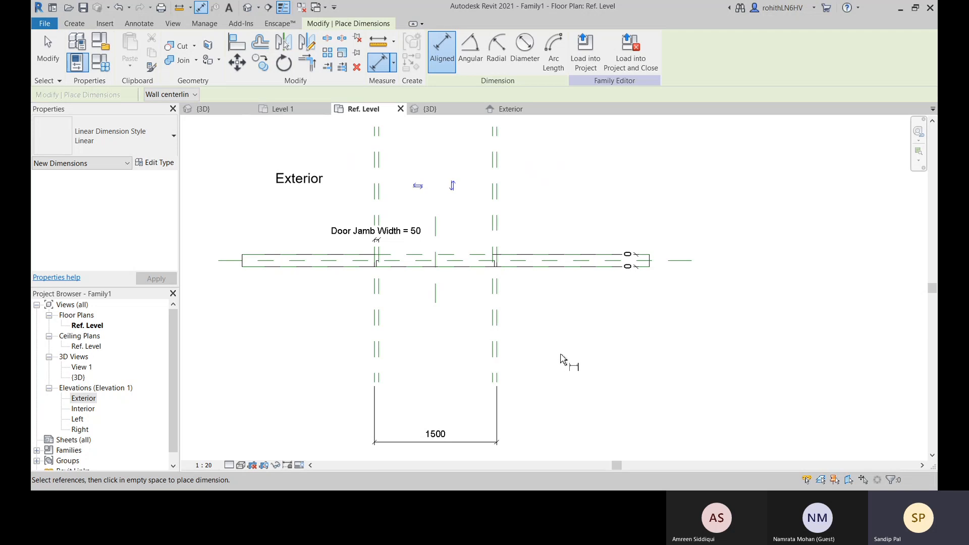
{"action": "key", "text": "Escape"}
{"action": "left_click", "coordinate": [435, 435]}
{"action": "left_click", "coordinate": [486, 51]}
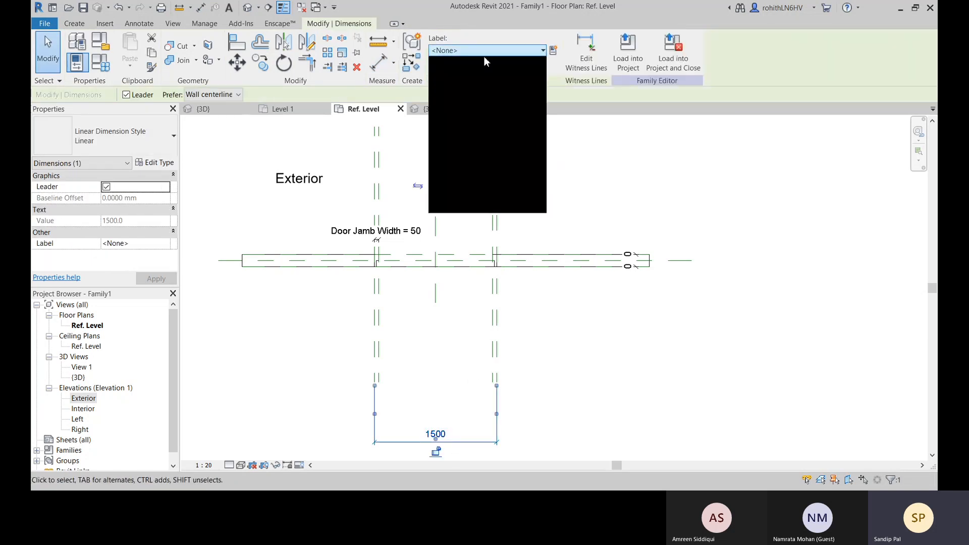
{"action": "left_click", "coordinate": [485, 177]}
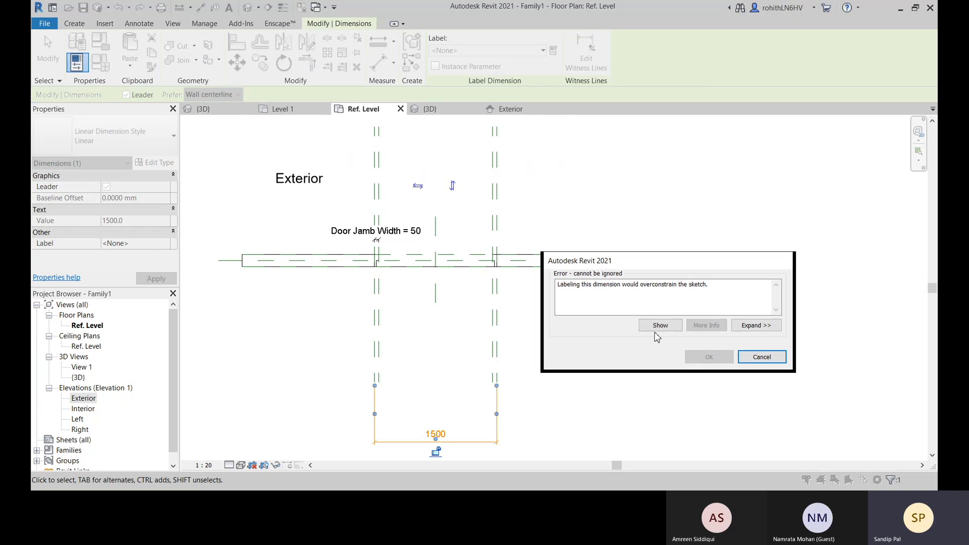
{"action": "left_click", "coordinate": [762, 358]}
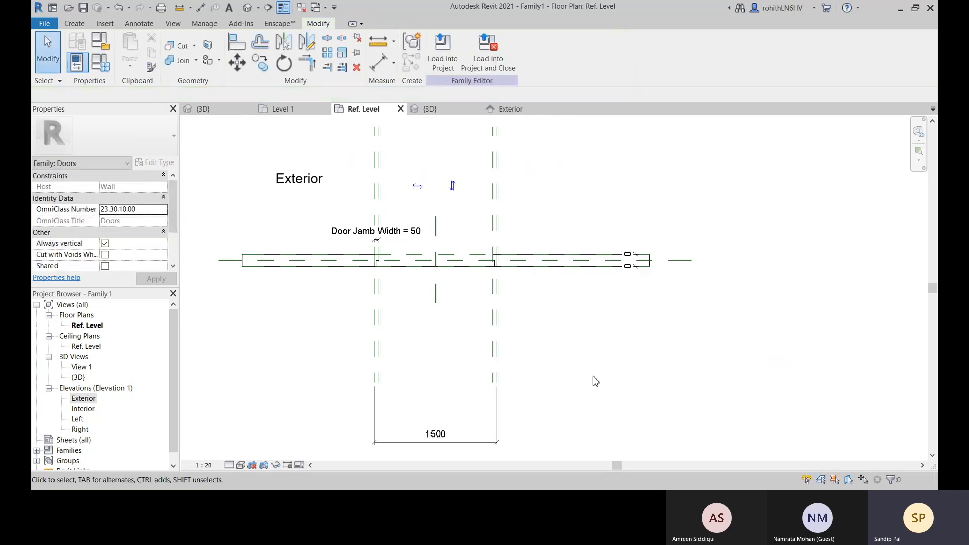
{"action": "middle_click_drag", "start_coordinate": [402, 325], "coordinate": [426, 348]}
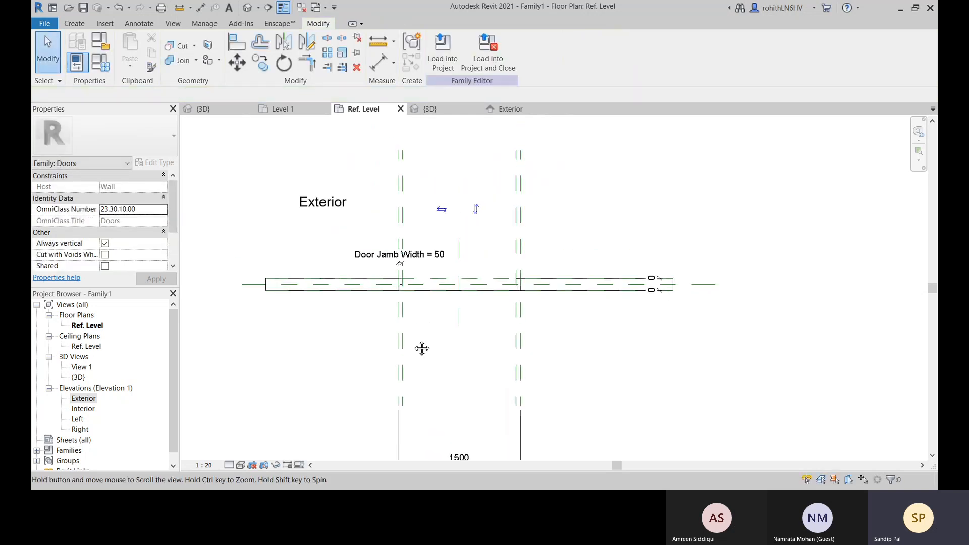
Delete the Door Jamb Width dimension above the wall at the left jamb
{"action": "left_click", "coordinate": [456, 266]}
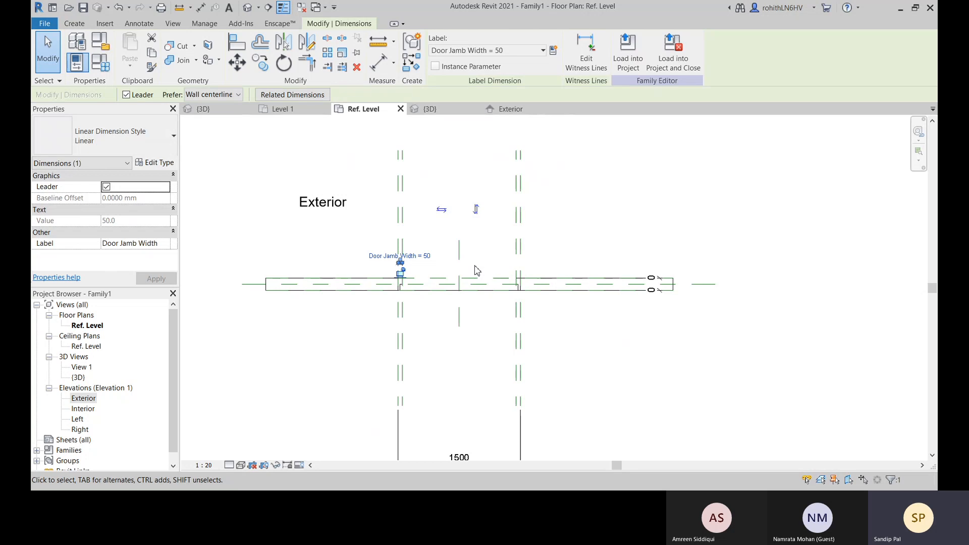
{"action": "key", "text": "Delete"}
Try to label the overall dimension between the outer jamb reference planes with the Rough Width parameter
{"action": "middle_click_drag", "start_coordinate": [468, 355], "coordinate": [455, 287]}
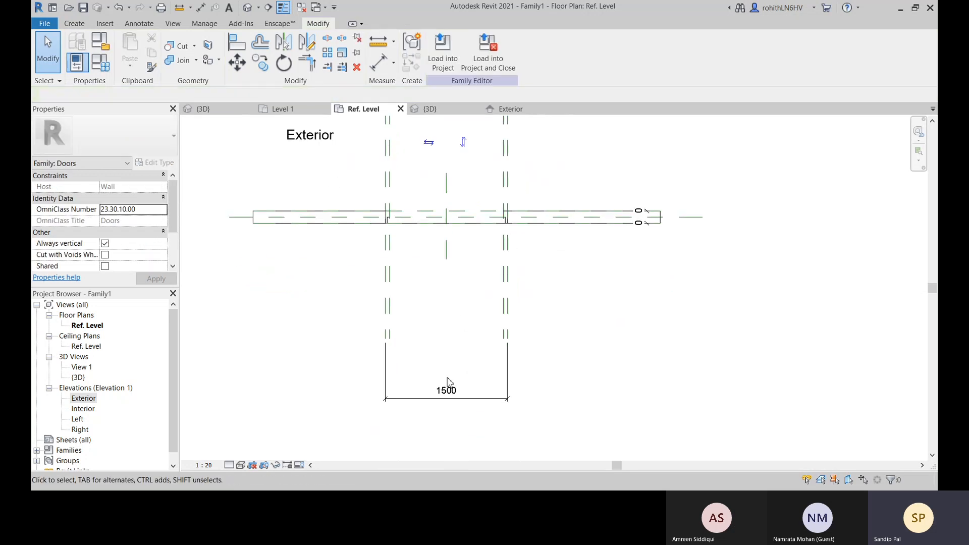
{"action": "left_click", "coordinate": [389, 395]}
{"action": "left_click", "coordinate": [484, 51]}
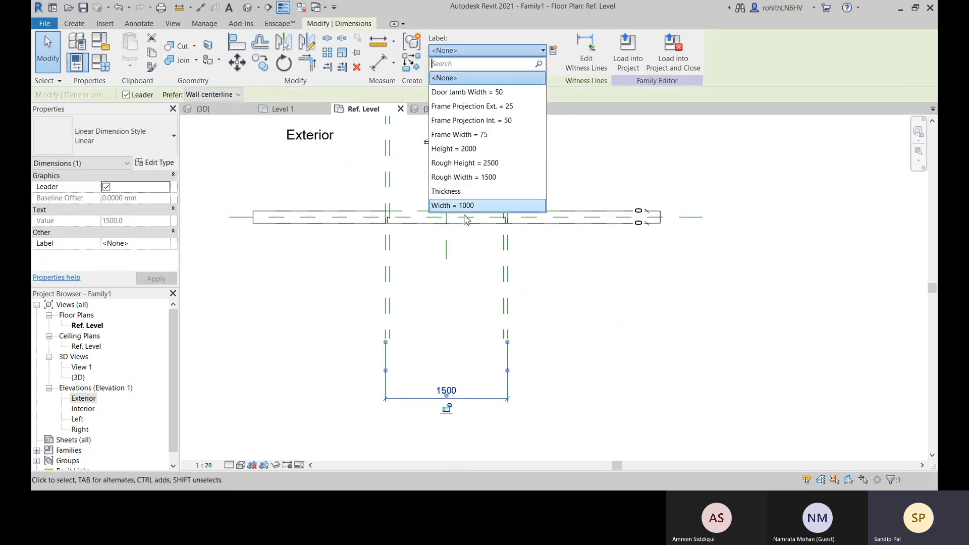
{"action": "left_click", "coordinate": [473, 188]}
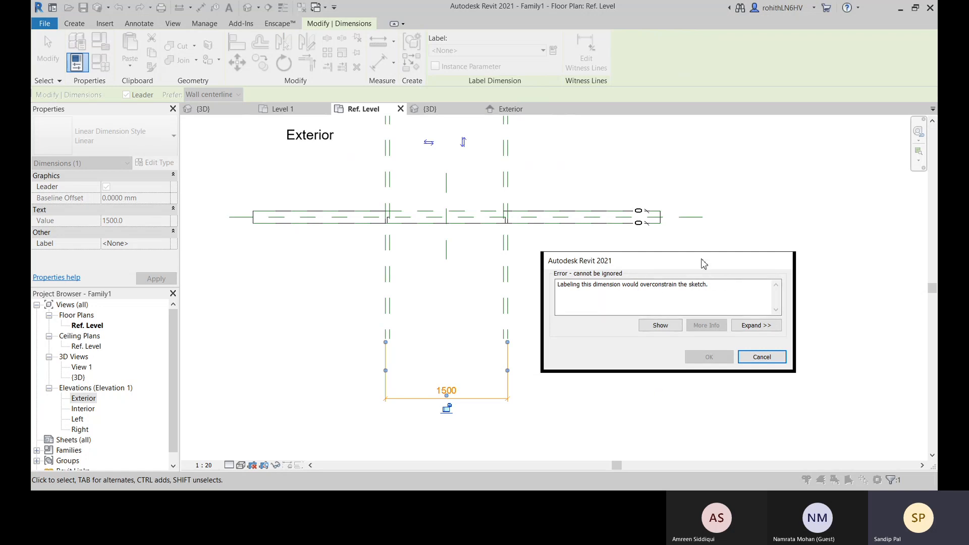
{"action": "left_click_drag", "start_coordinate": [704, 264], "coordinate": [678, 255]}
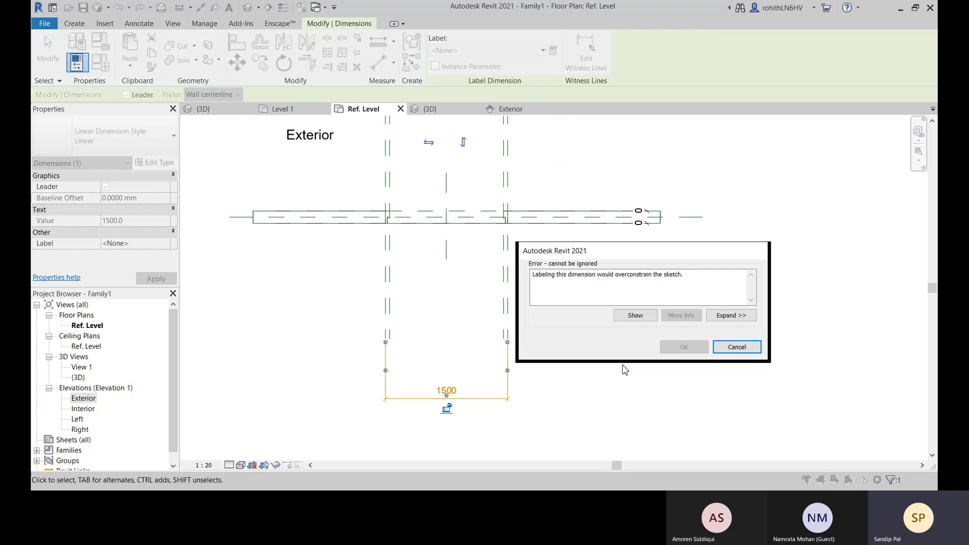
{"action": "left_click", "coordinate": [737, 347]}
{"action": "key", "text": "Escape"}
Open the door jamb sweep and its sketched profile at the left jamb for editing
{"action": "scroll", "coordinate": [507, 323], "scroll_direction": "up", "scroll_amount": 3}
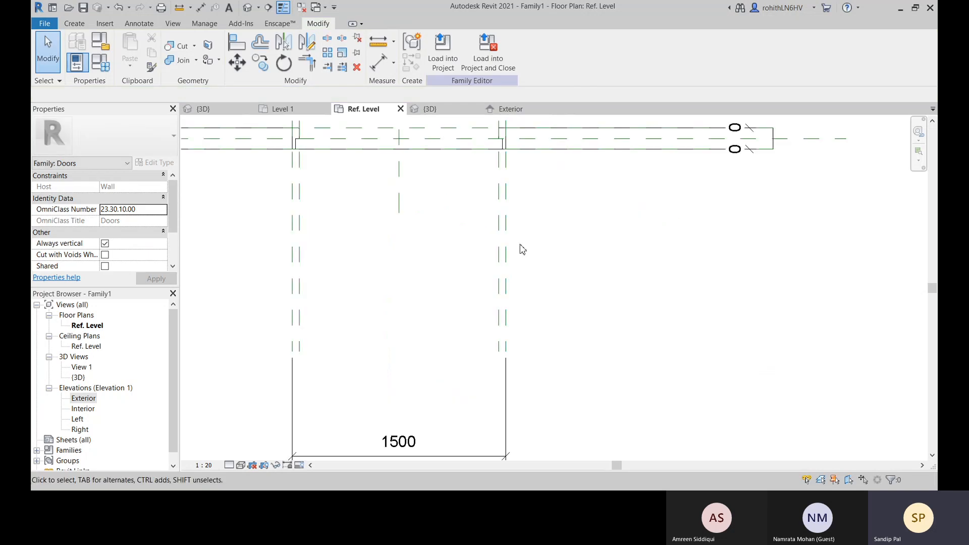
{"action": "middle_click_drag", "start_coordinate": [519, 247], "coordinate": [550, 391]}
{"action": "scroll", "coordinate": [525, 303], "scroll_direction": "up", "scroll_amount": 1}
{"action": "middle_click_drag", "start_coordinate": [411, 330], "coordinate": [524, 332]}
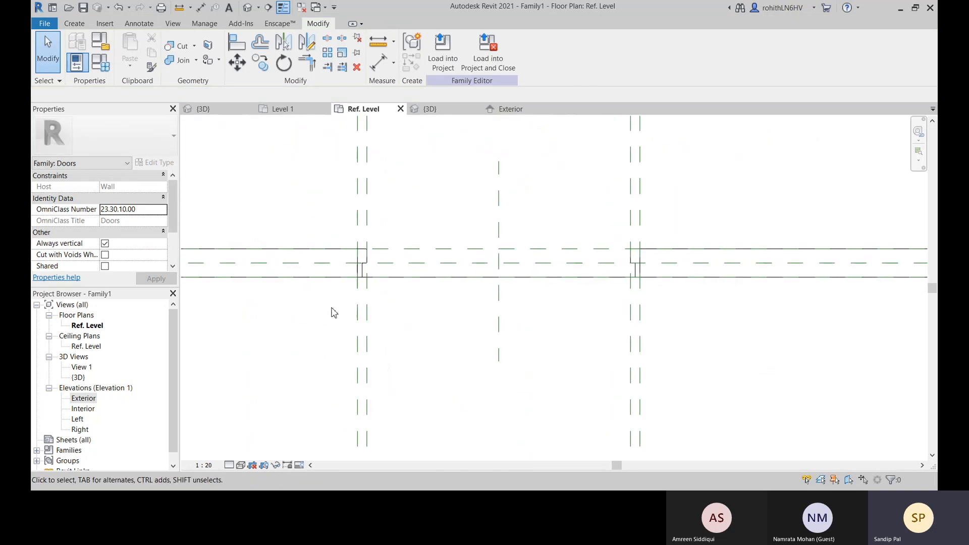
{"action": "scroll", "coordinate": [362, 262], "scroll_direction": "up", "scroll_amount": 2}
{"action": "scroll", "coordinate": [355, 266], "scroll_direction": "up", "scroll_amount": 2}
{"action": "left_click", "coordinate": [342, 274]}
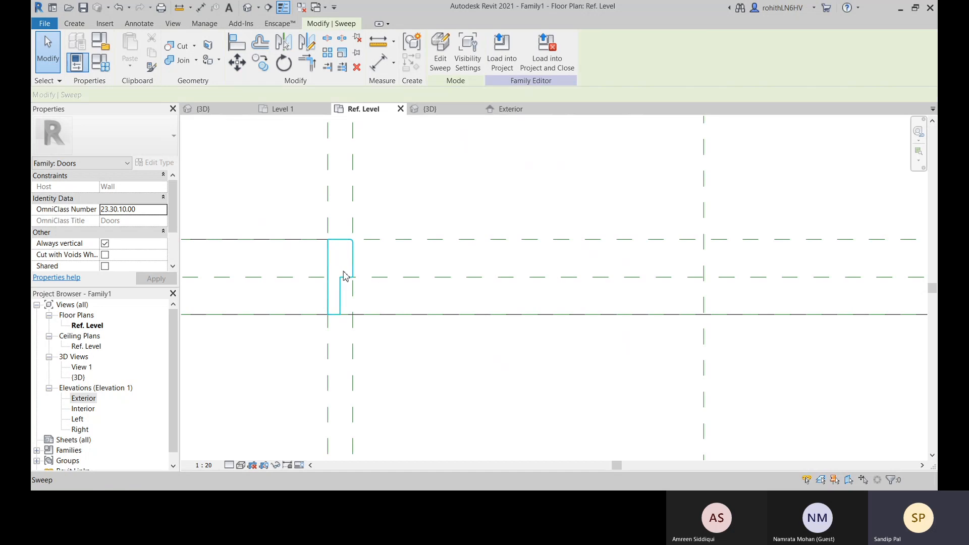
{"action": "left_click", "coordinate": [441, 50]}
{"action": "scroll", "coordinate": [361, 265], "scroll_direction": "up", "scroll_amount": 1}
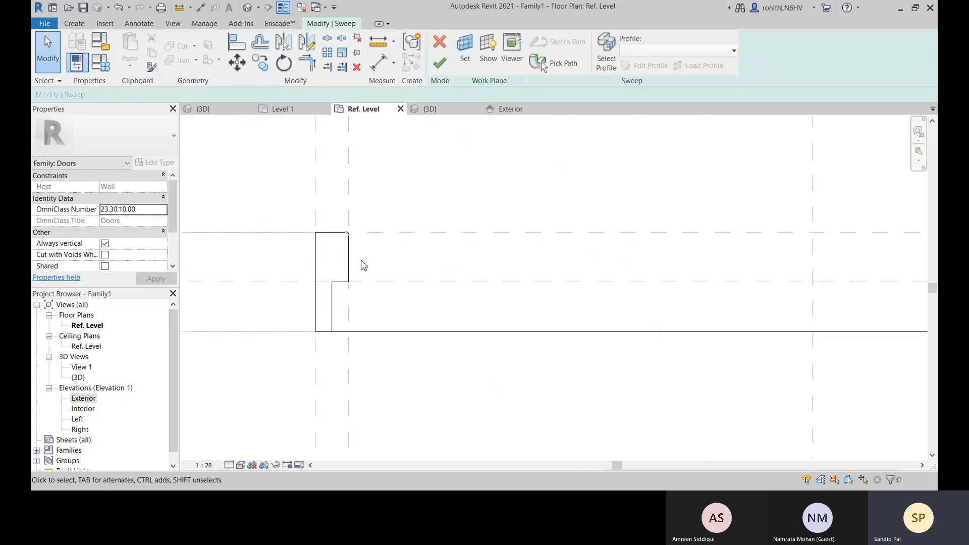
{"action": "left_click", "coordinate": [348, 265]}
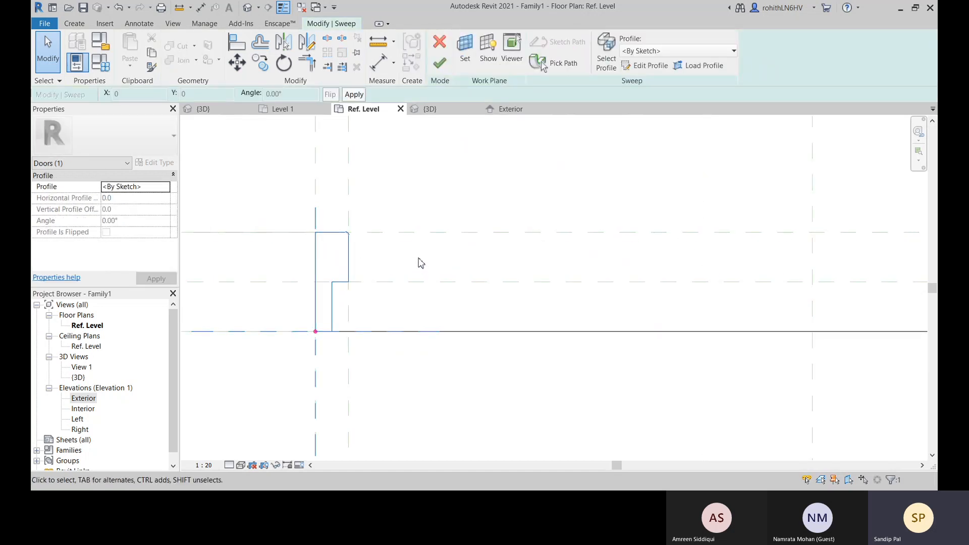
{"action": "left_click", "coordinate": [646, 65]}
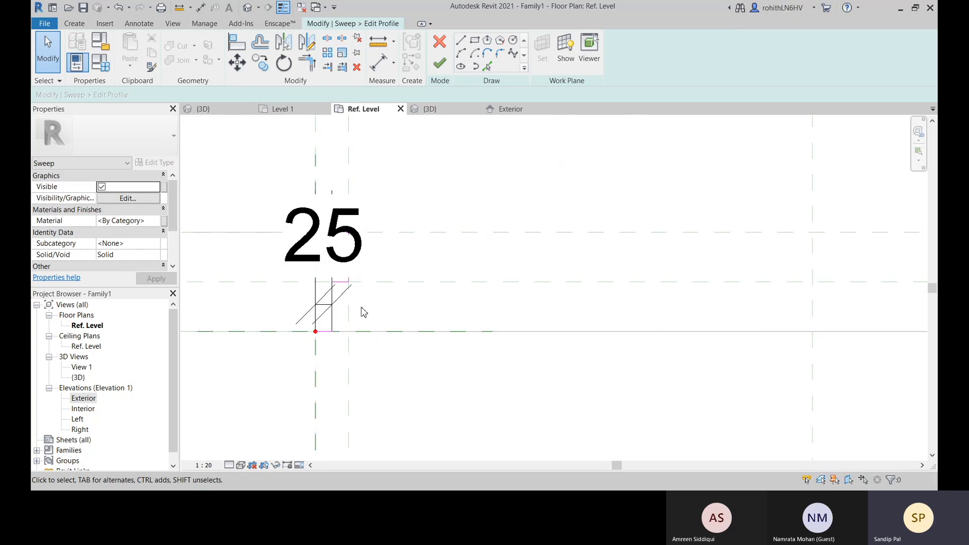
Delete the 25 mm dimension across the narrow leg of the jamb profile sketch
{"action": "scroll", "coordinate": [328, 298], "scroll_direction": "up", "scroll_amount": 3}
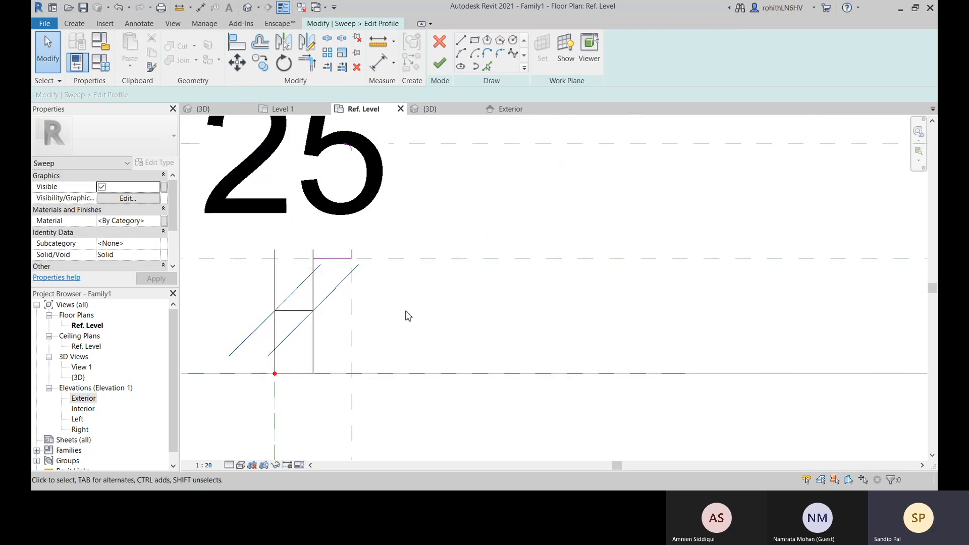
{"action": "scroll", "coordinate": [433, 332], "scroll_direction": "down", "scroll_amount": 3}
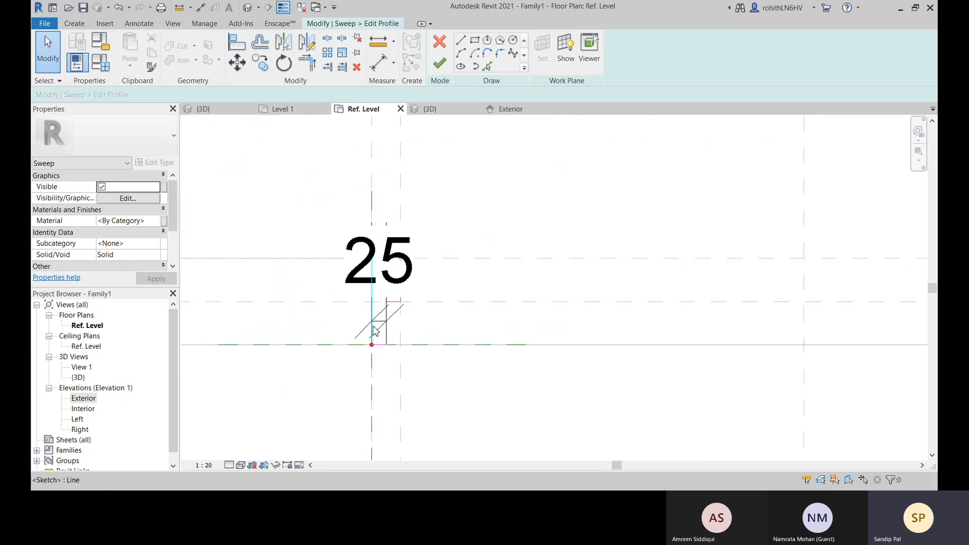
{"action": "scroll", "coordinate": [378, 328], "scroll_direction": "up", "scroll_amount": 1}
{"action": "scroll", "coordinate": [380, 328], "scroll_direction": "up", "scroll_amount": 1}
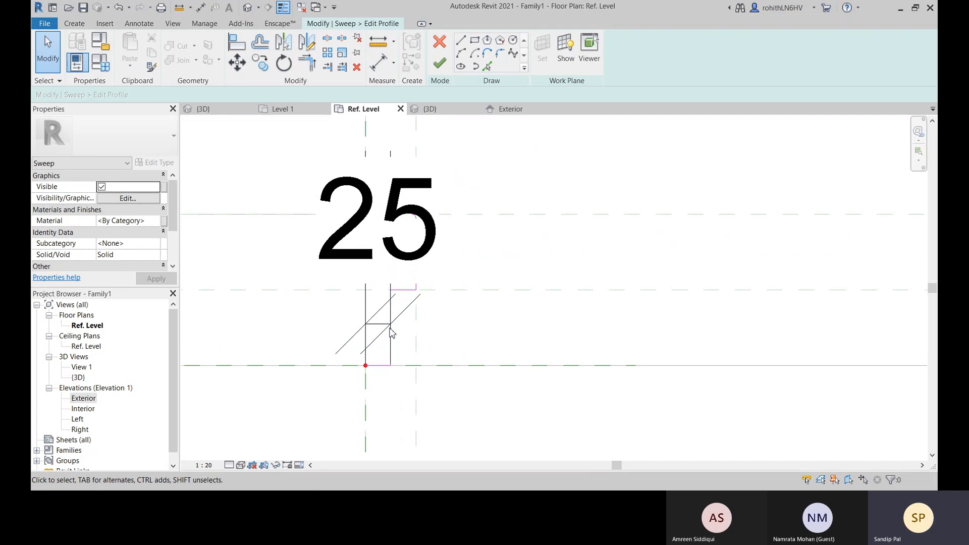
{"action": "left_click", "coordinate": [376, 328]}
{"action": "key", "text": "Delete"}
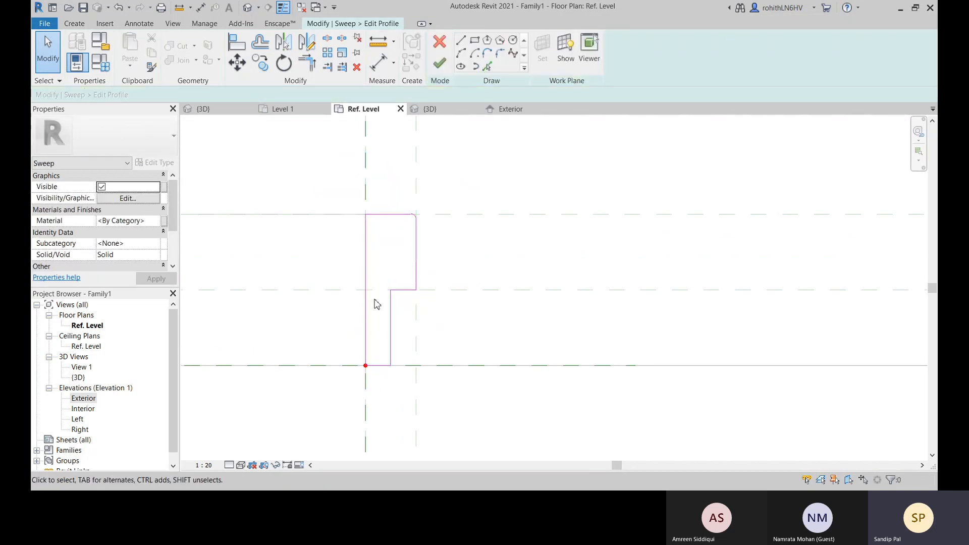
Add an aligned dimension across the narrow leg of the jamb profile, placing it above the sketch
{"action": "left_click", "coordinate": [376, 63]}
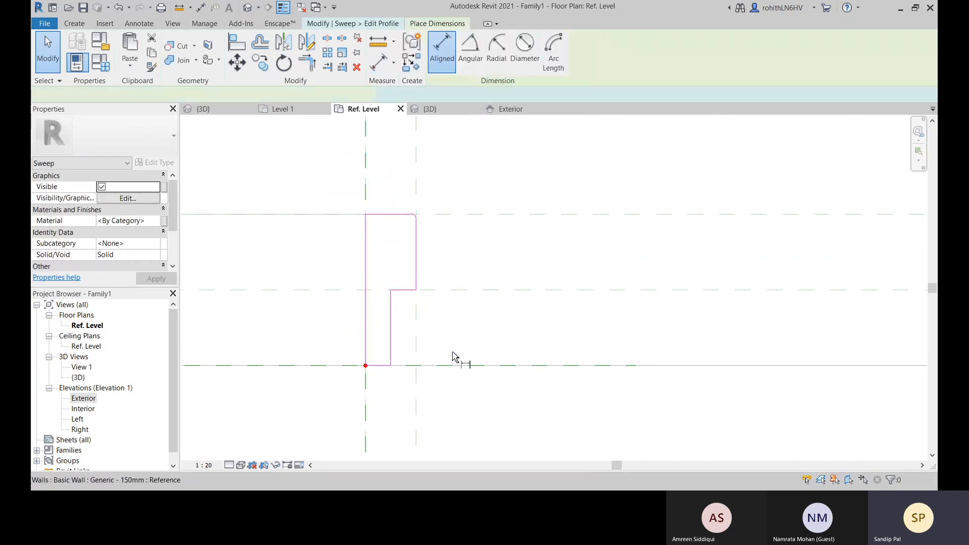
{"action": "left_click", "coordinate": [366, 329]}
{"action": "left_click", "coordinate": [392, 337]}
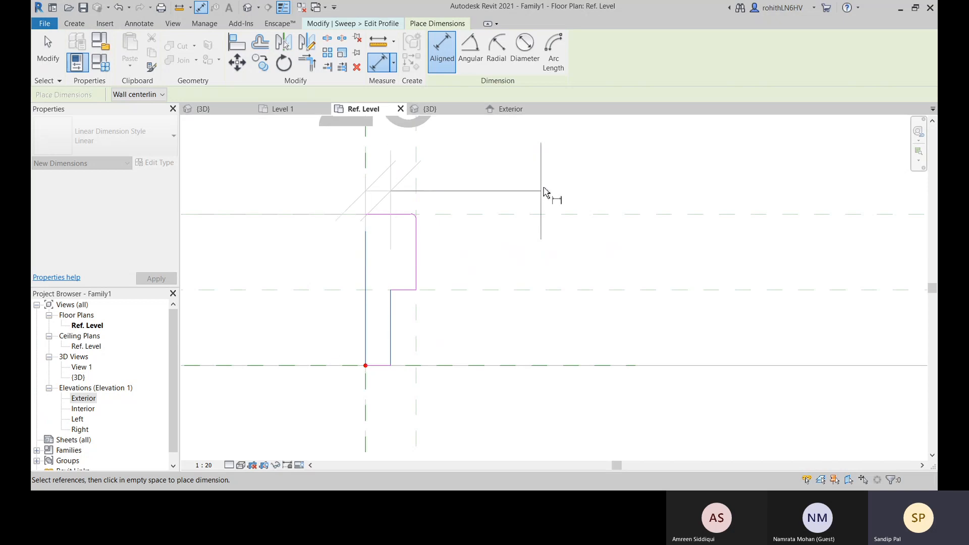
{"action": "left_click", "coordinate": [541, 184]}
{"action": "scroll", "coordinate": [476, 217], "scroll_direction": "down", "scroll_amount": 5}
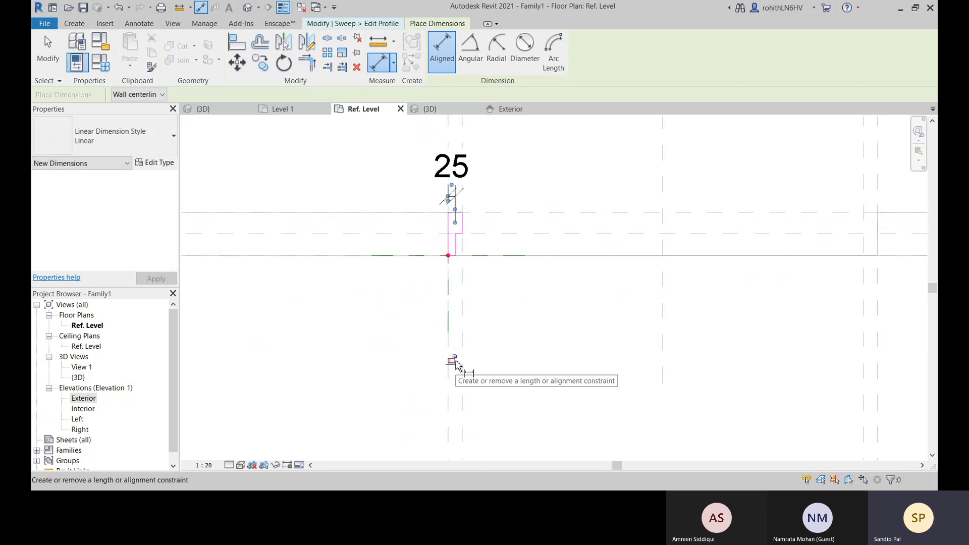
{"action": "scroll", "coordinate": [456, 364], "scroll_direction": "up", "scroll_amount": 2}
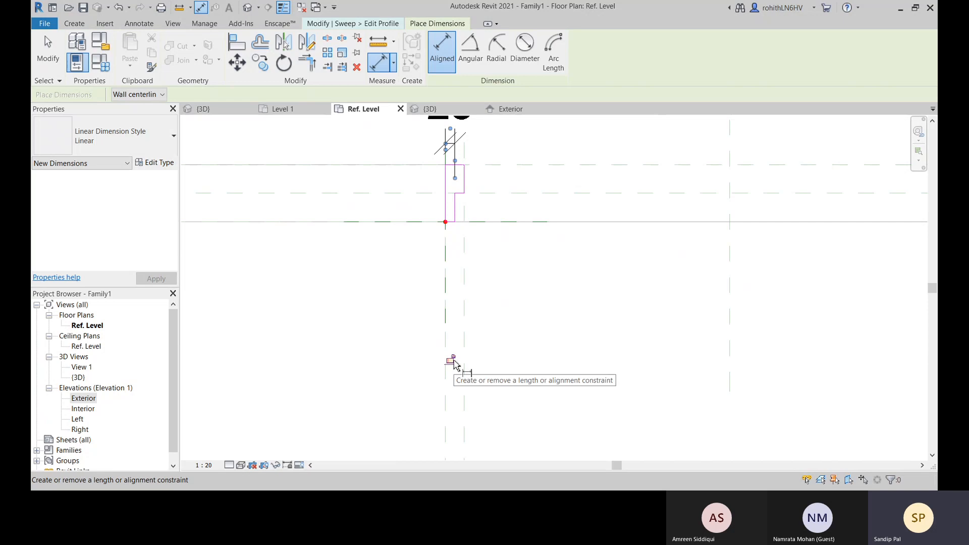
{"action": "middle_click_drag", "start_coordinate": [522, 329], "coordinate": [488, 356]}
End dimensioning and delete the new dimension from the jamb profile's narrow leg
{"action": "right_click", "coordinate": [506, 317]}
{"action": "left_click", "coordinate": [517, 324]}
{"action": "right_click", "coordinate": [517, 318]}
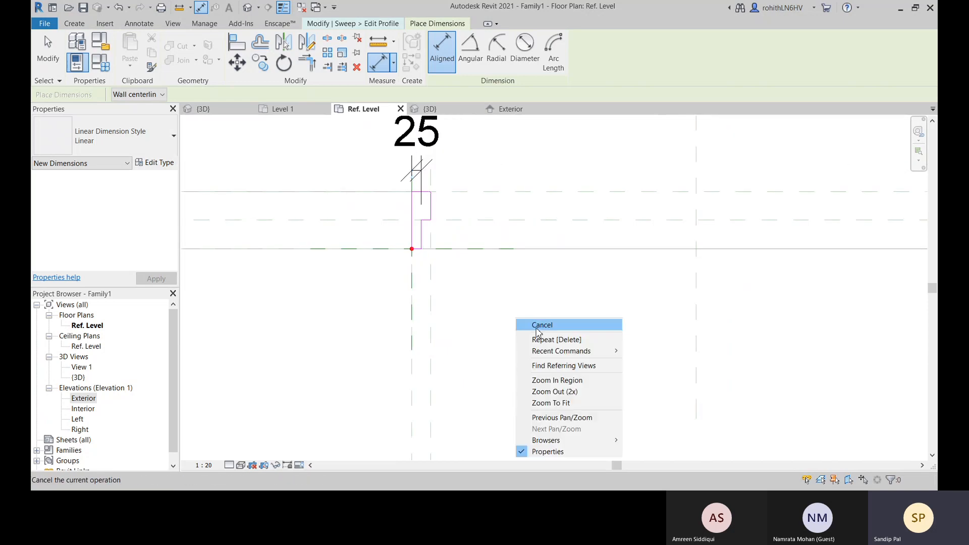
{"action": "left_click", "coordinate": [527, 324]}
{"action": "key", "text": "Delete"}
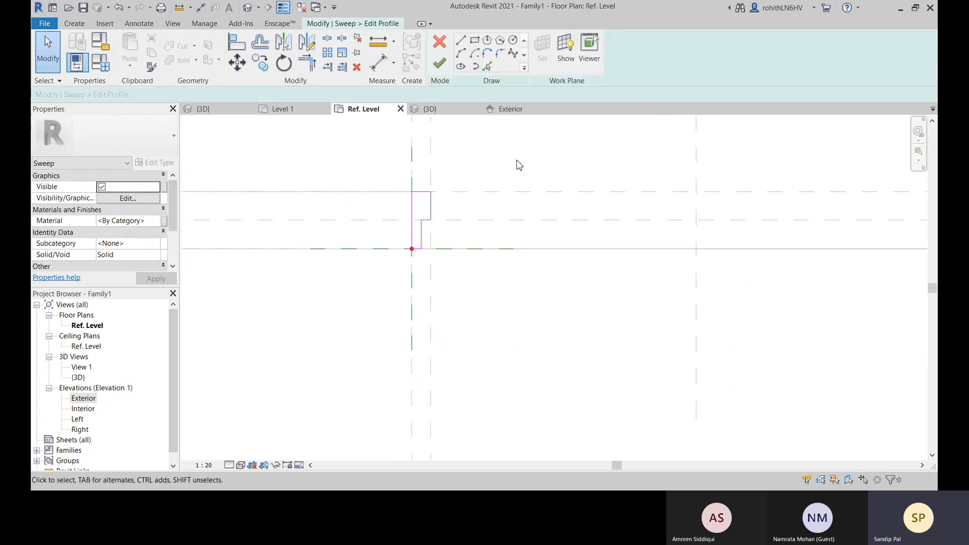
Finish editing the jamb profile and complete the sweep
{"action": "scroll", "coordinate": [427, 223], "scroll_direction": "up", "scroll_amount": 2}
{"action": "middle_click_drag", "start_coordinate": [492, 258], "coordinate": [440, 190]}
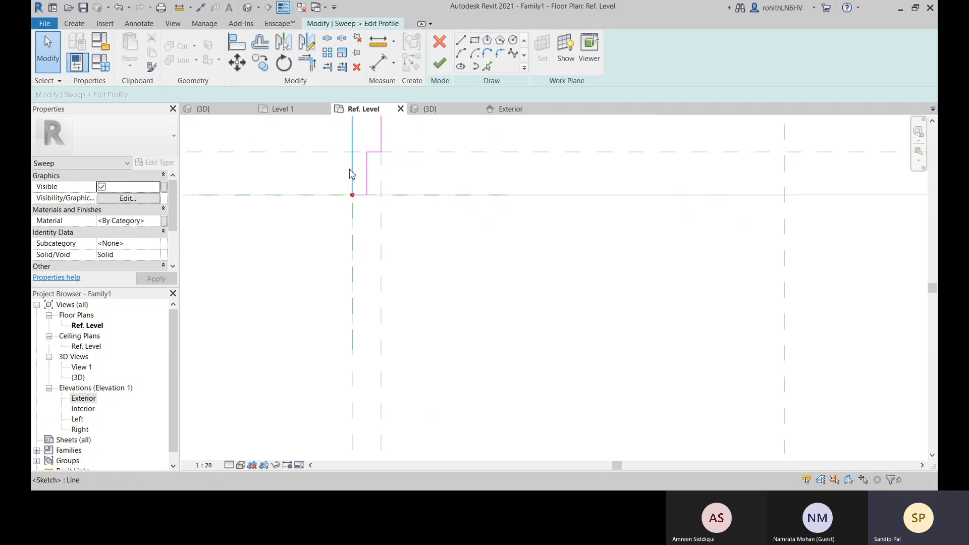
{"action": "scroll", "coordinate": [429, 242], "scroll_direction": "down", "scroll_amount": 2}
{"action": "left_click", "coordinate": [440, 63]}
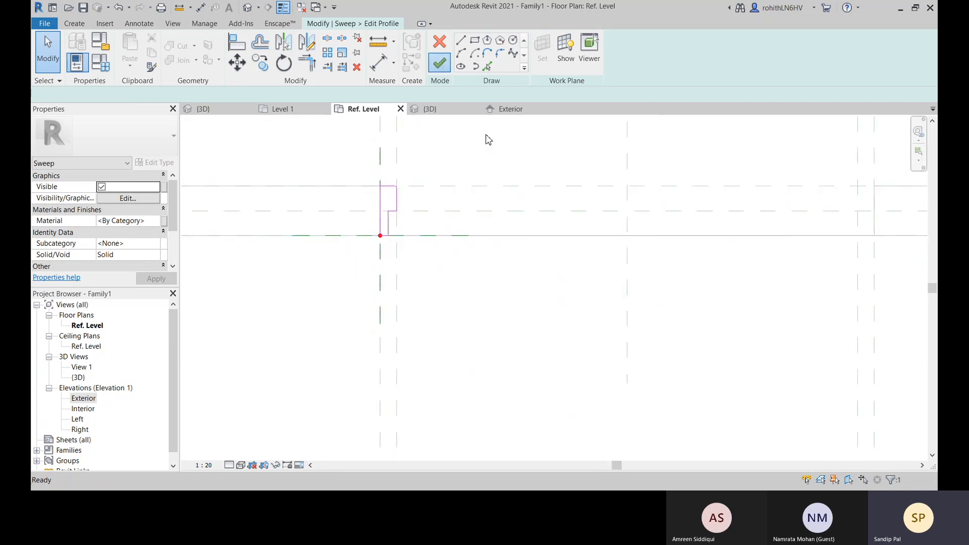
{"action": "scroll", "coordinate": [502, 329], "scroll_direction": "down", "scroll_amount": 4}
{"action": "middle_click_drag", "start_coordinate": [511, 351], "coordinate": [438, 309]}
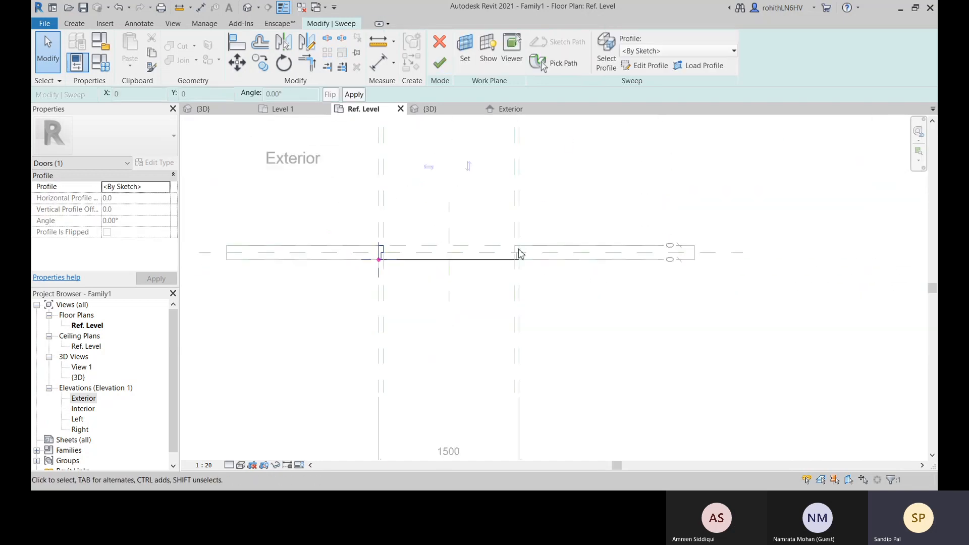
{"action": "left_click", "coordinate": [439, 63]}
Retry labelling the dimension between the outer jamb reference planes with Rough Width
{"action": "scroll", "coordinate": [390, 282], "scroll_direction": "up", "scroll_amount": 2}
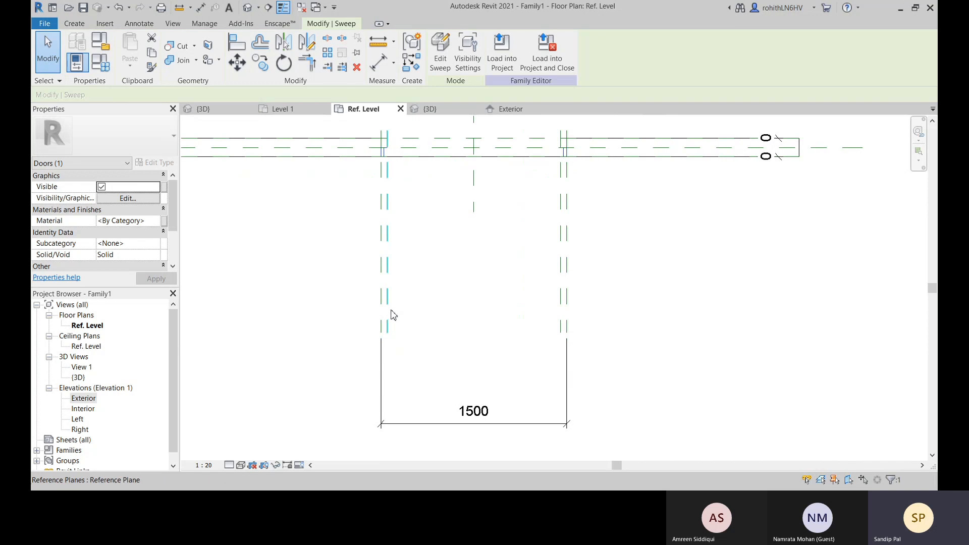
{"action": "left_click", "coordinate": [454, 423]}
{"action": "left_click", "coordinate": [505, 50]}
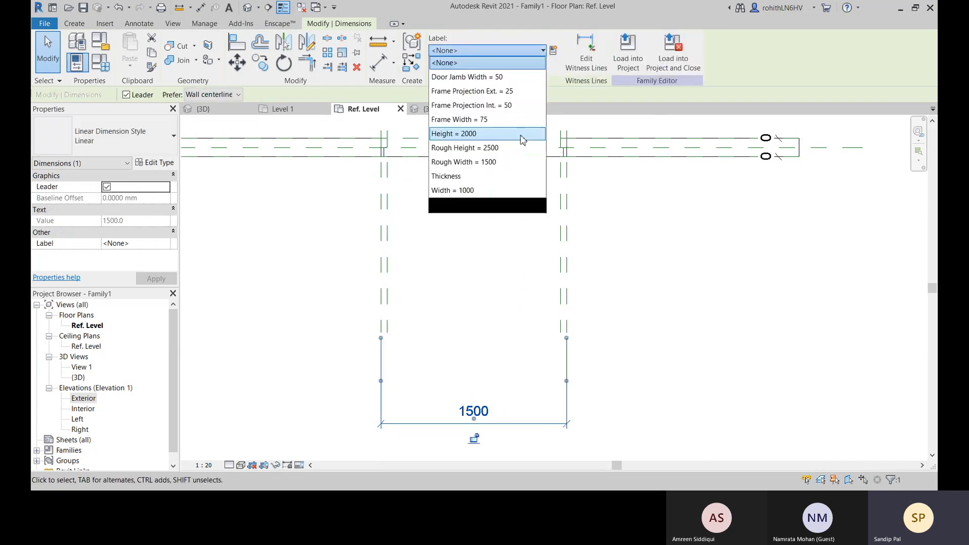
{"action": "left_click", "coordinate": [485, 178]}
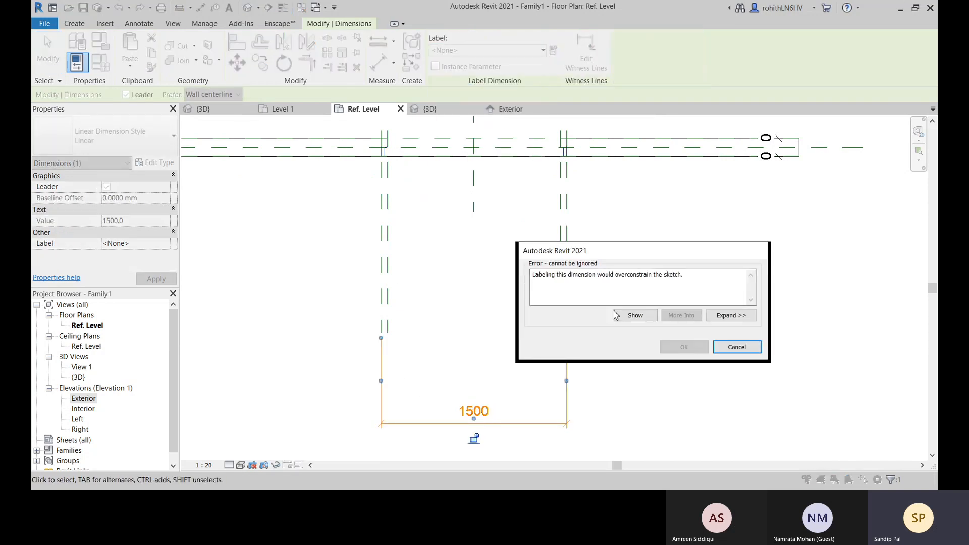
{"action": "left_click", "coordinate": [737, 348]}
Delete the unlabelled dimension between the outer jamb reference planes below the wall
{"action": "left_click", "coordinate": [567, 373]}
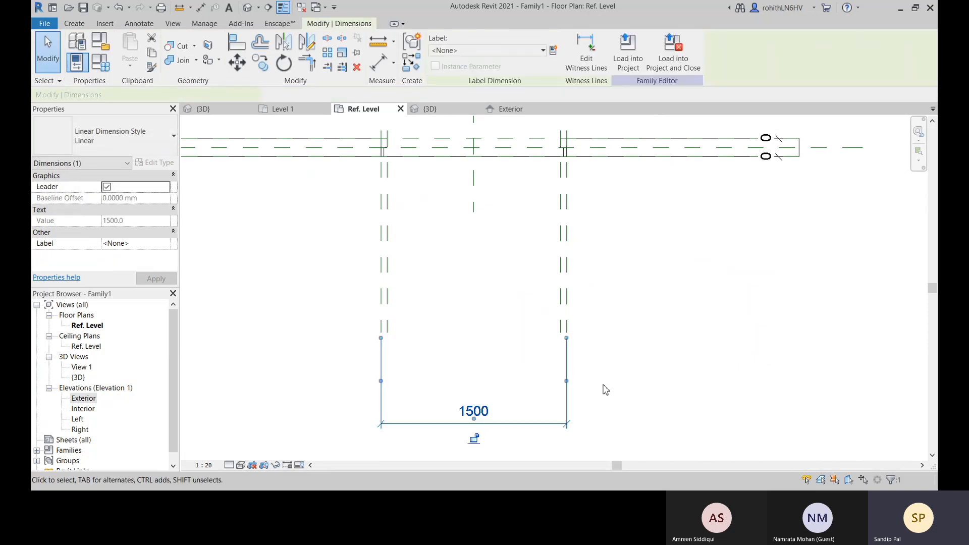
{"action": "middle_click_drag", "start_coordinate": [614, 369], "coordinate": [607, 389]}
{"action": "key", "text": "Delete"}
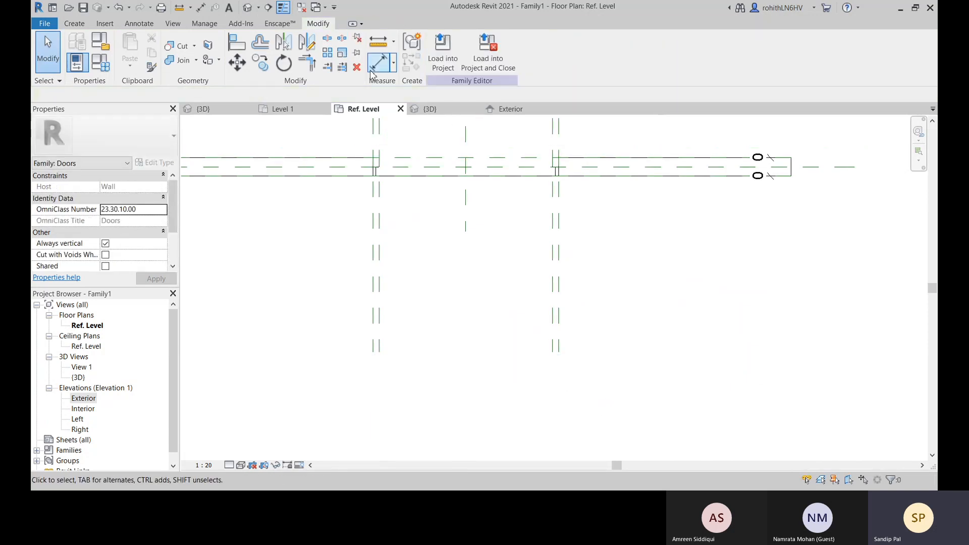
Place a new aligned dimension below the wall between the outer reference planes of the right and left jambs
{"action": "left_click", "coordinate": [379, 65]}
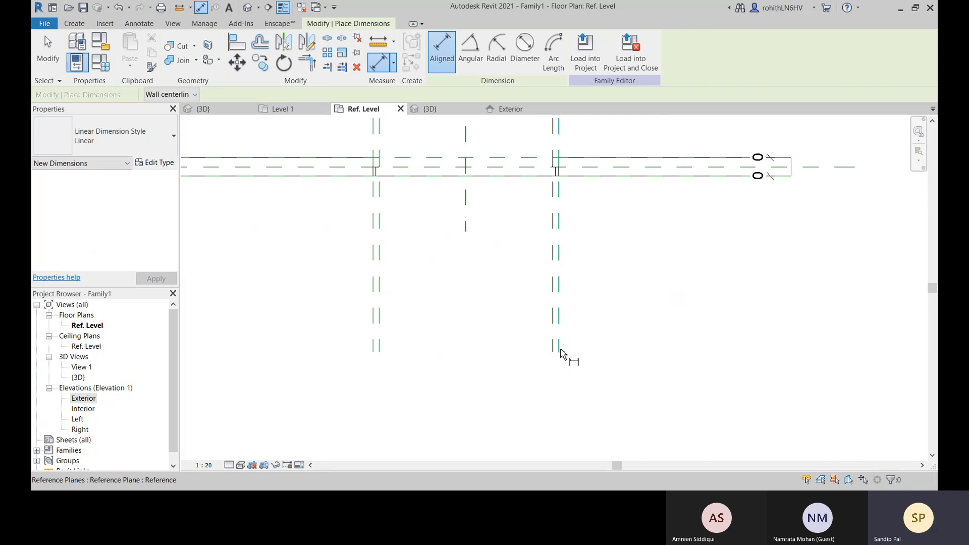
{"action": "left_click", "coordinate": [561, 349]}
{"action": "left_click", "coordinate": [374, 357]}
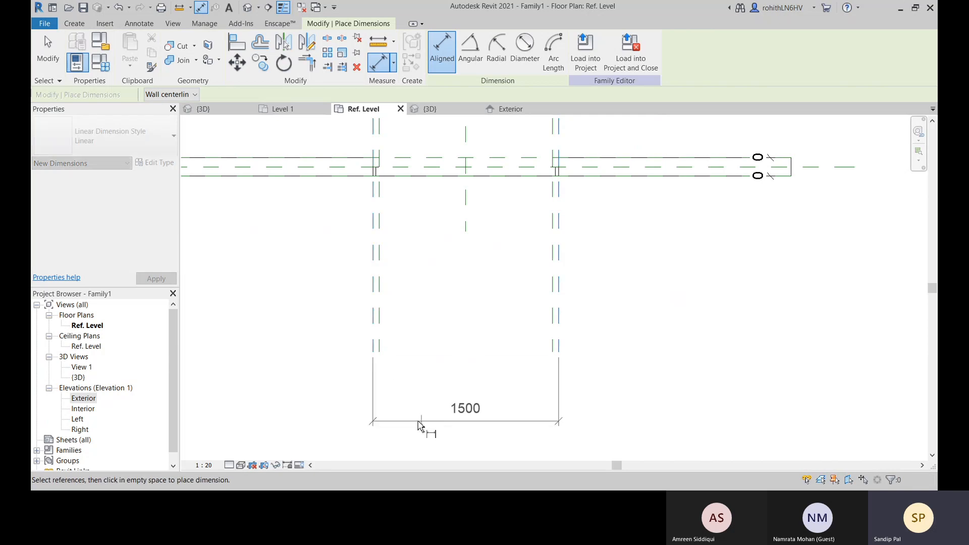
{"action": "left_click", "coordinate": [423, 420]}
{"action": "right_click", "coordinate": [652, 342]}
{"action": "left_click", "coordinate": [666, 348]}
{"action": "right_click", "coordinate": [659, 342]}
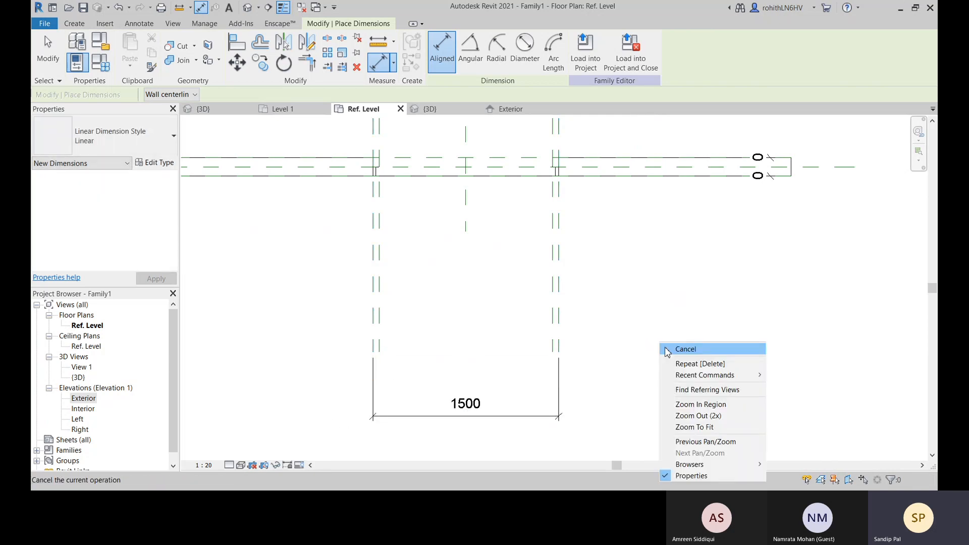
{"action": "left_click", "coordinate": [665, 348]}
Dimension both outer jamb reference planes with the centre plane in one string below the wall and set its segments equal
{"action": "left_click", "coordinate": [380, 65]}
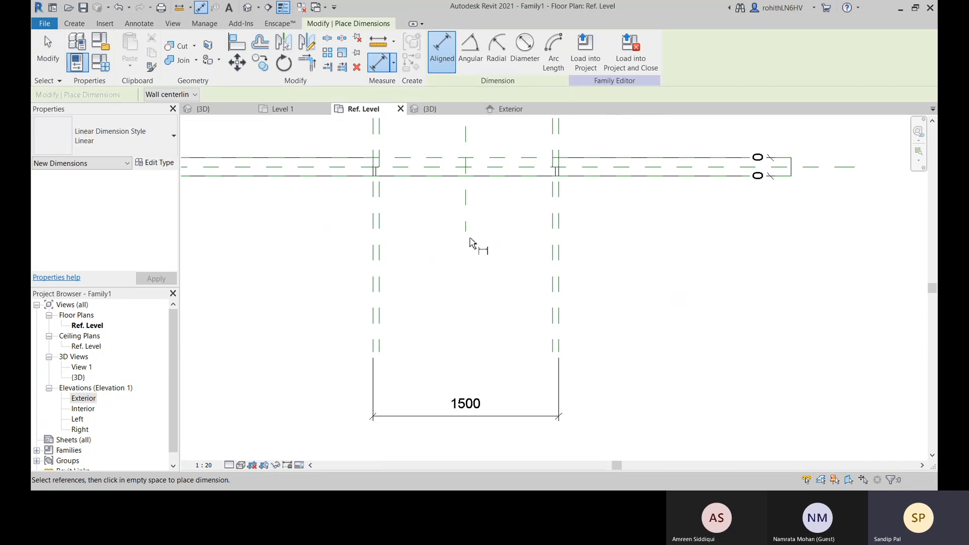
{"action": "left_click", "coordinate": [466, 238]}
{"action": "left_click", "coordinate": [562, 332]}
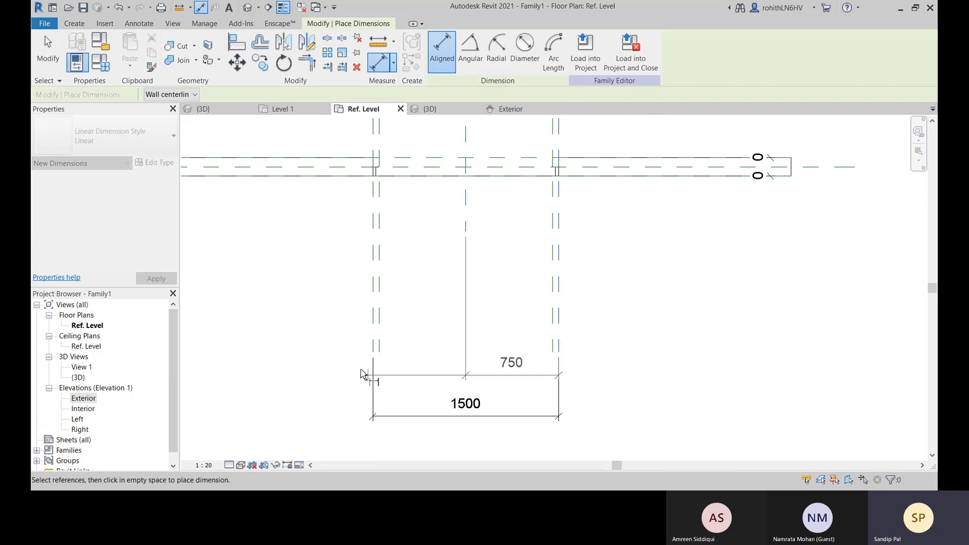
{"action": "left_click", "coordinate": [374, 343]}
{"action": "scroll", "coordinate": [378, 414], "scroll_direction": "down", "scroll_amount": 2}
{"action": "scroll", "coordinate": [386, 419], "scroll_direction": "down", "scroll_amount": 1}
{"action": "middle_click_drag", "start_coordinate": [396, 429], "coordinate": [410, 346]}
{"action": "left_click", "coordinate": [377, 365]}
{"action": "left_click", "coordinate": [453, 349]}
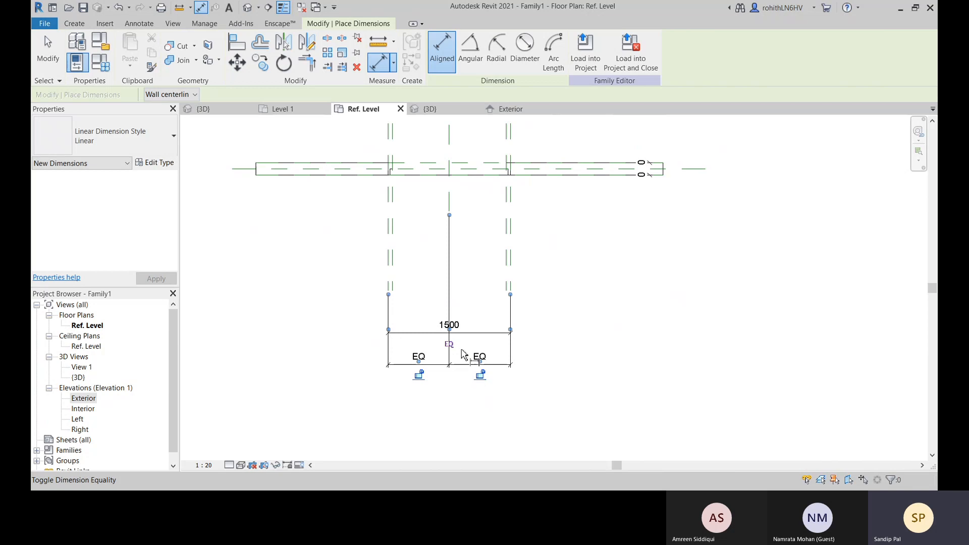
Finish dimensioning and try to label the overall dimension between the outer jamb reference planes with Rough Width
{"action": "right_click", "coordinate": [572, 332]}
{"action": "left_click", "coordinate": [580, 336]}
{"action": "right_click", "coordinate": [580, 336]}
{"action": "left_click", "coordinate": [583, 337]}
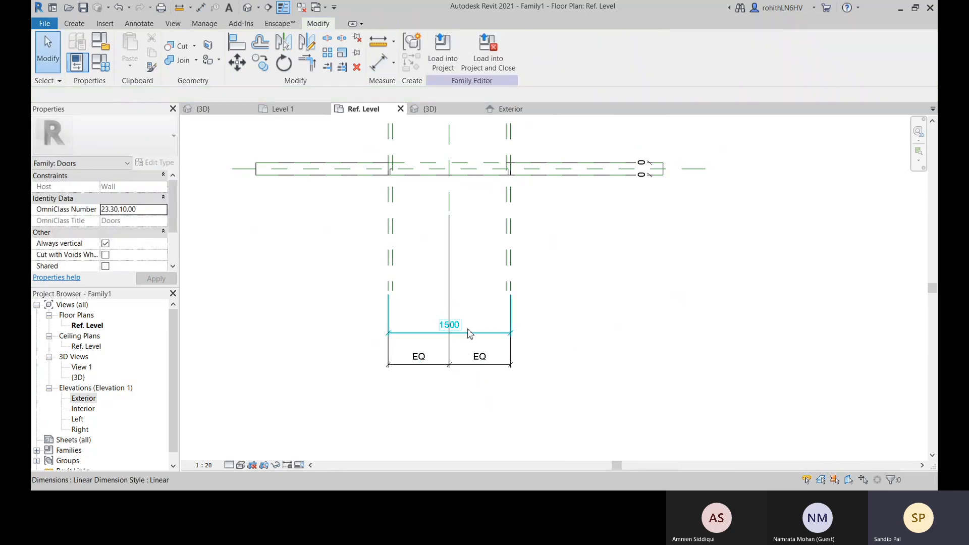
{"action": "left_click", "coordinate": [448, 327]}
{"action": "left_click", "coordinate": [484, 50]}
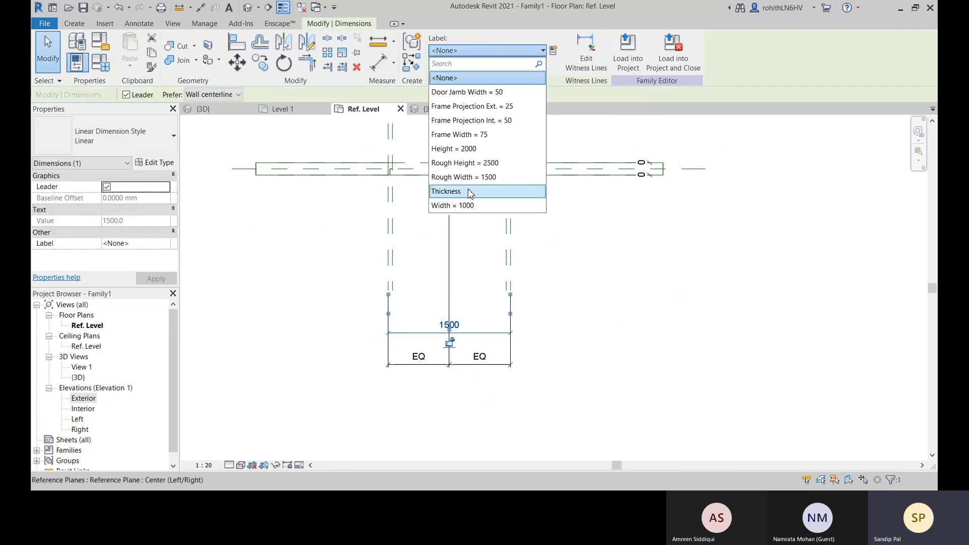
{"action": "left_click", "coordinate": [469, 173]}
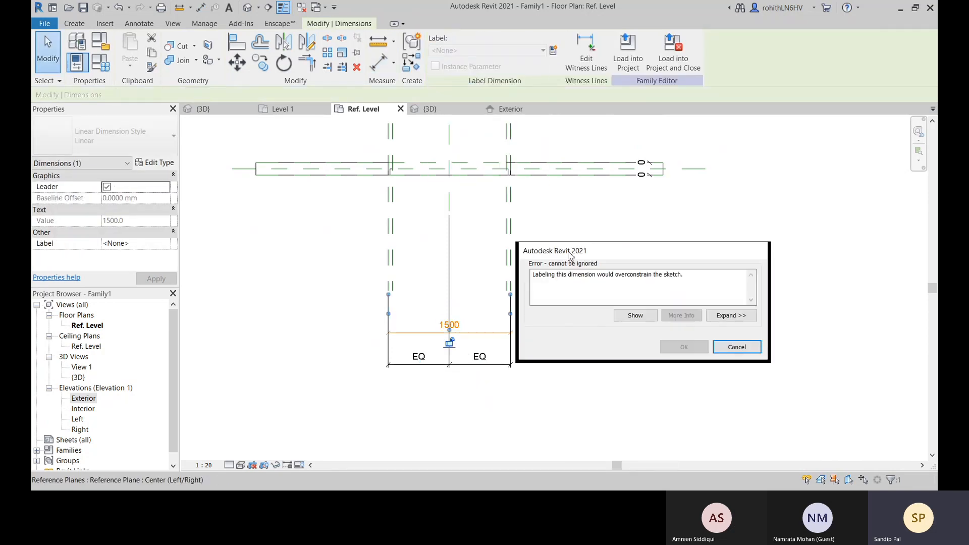
{"action": "left_click", "coordinate": [636, 316]}
{"action": "left_click", "coordinate": [555, 299]}
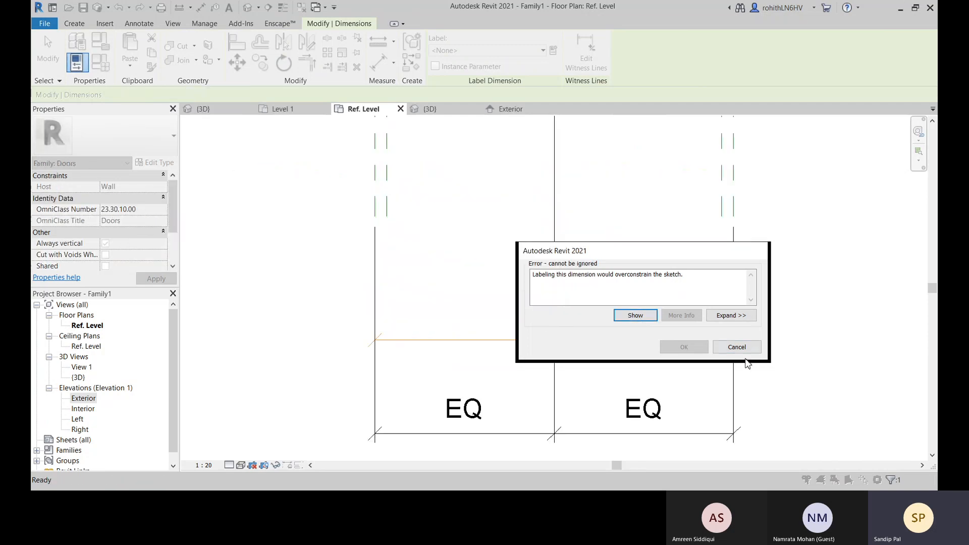
{"action": "left_click", "coordinate": [737, 347]}
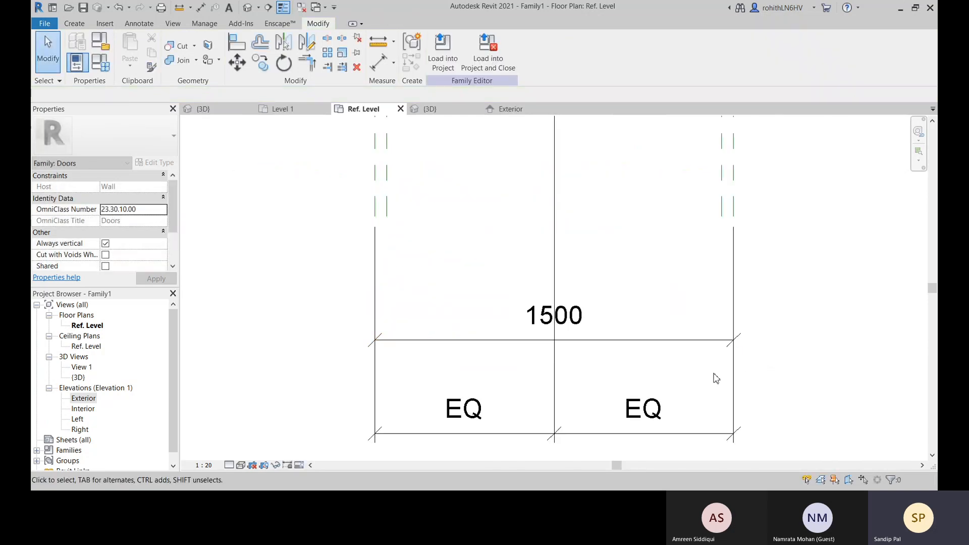
Inspect the jamb frame sweep and the reference planes around the door opening in the floor plan
{"action": "scroll", "coordinate": [712, 377], "scroll_direction": "down", "scroll_amount": 3}
{"action": "middle_click_drag", "start_coordinate": [710, 377], "coordinate": [396, 394]}
{"action": "scroll", "coordinate": [475, 358], "scroll_direction": "down", "scroll_amount": 5}
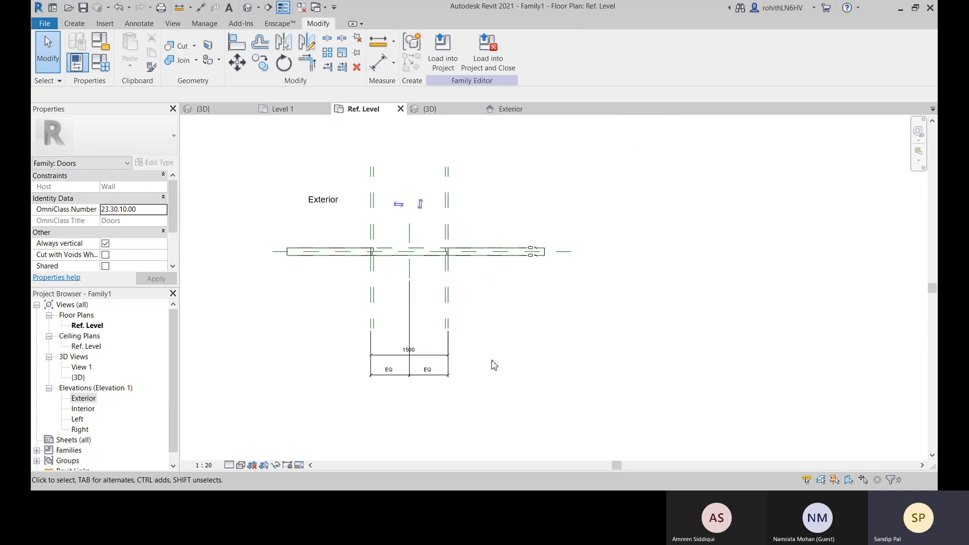
{"action": "middle_click_drag", "start_coordinate": [493, 363], "coordinate": [646, 365]}
{"action": "scroll", "coordinate": [608, 246], "scroll_direction": "up", "scroll_amount": 2}
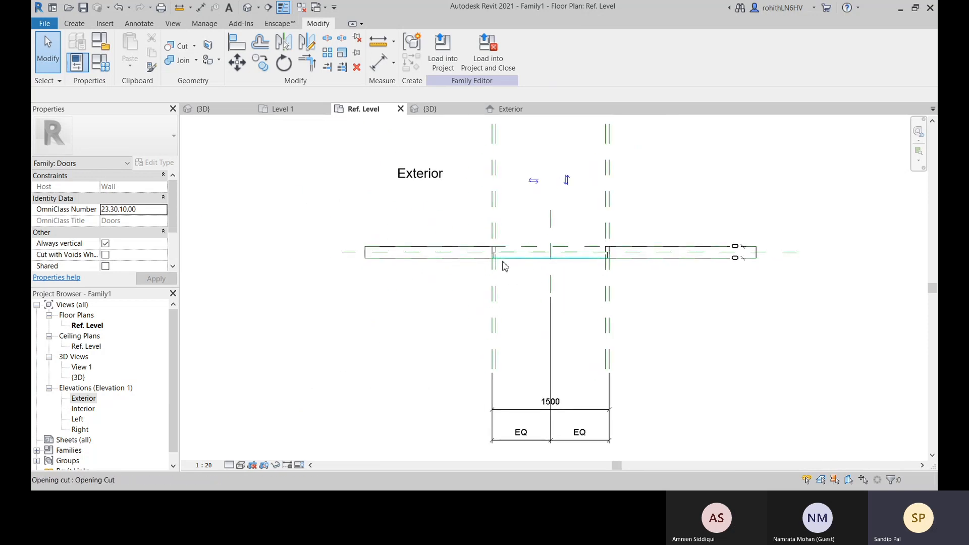
{"action": "scroll", "coordinate": [480, 277], "scroll_direction": "up", "scroll_amount": 2}
{"action": "left_click", "coordinate": [490, 252]}
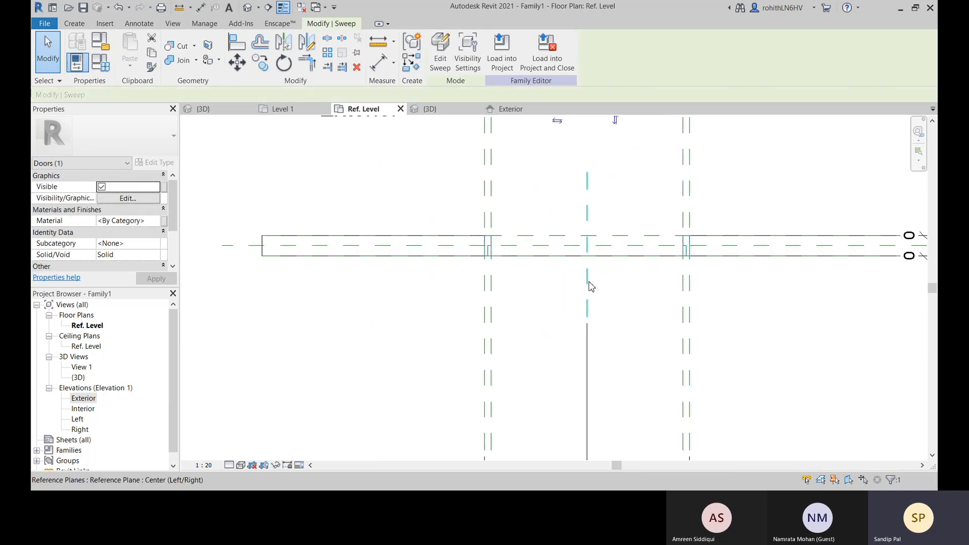
{"action": "scroll", "coordinate": [553, 303], "scroll_direction": "down", "scroll_amount": 2}
{"action": "scroll", "coordinate": [571, 325], "scroll_direction": "up", "scroll_amount": 1}
{"action": "middle_click_drag", "start_coordinate": [575, 330], "coordinate": [571, 328]}
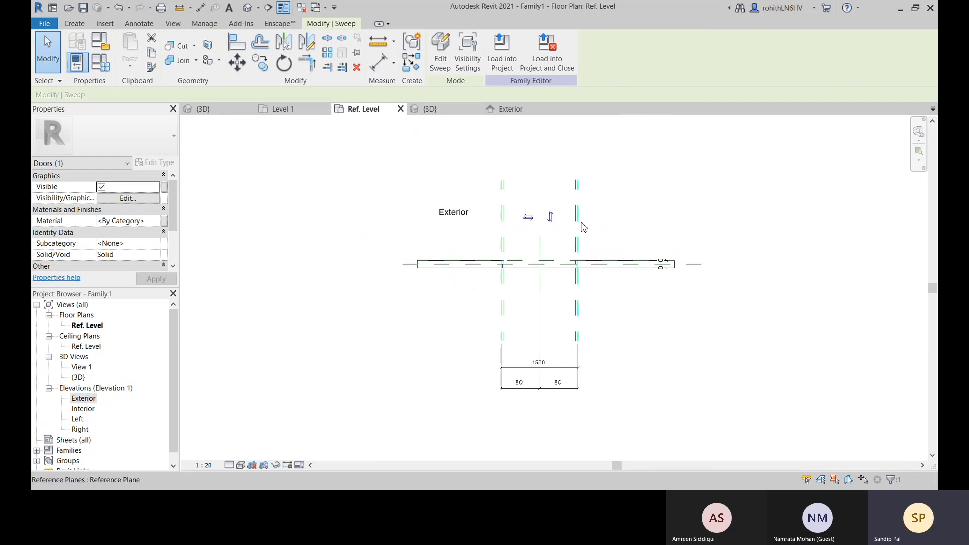
{"action": "left_click", "coordinate": [585, 227]}
{"action": "left_click", "coordinate": [656, 313]}
{"action": "scroll", "coordinate": [505, 257], "scroll_direction": "up", "scroll_amount": 4}
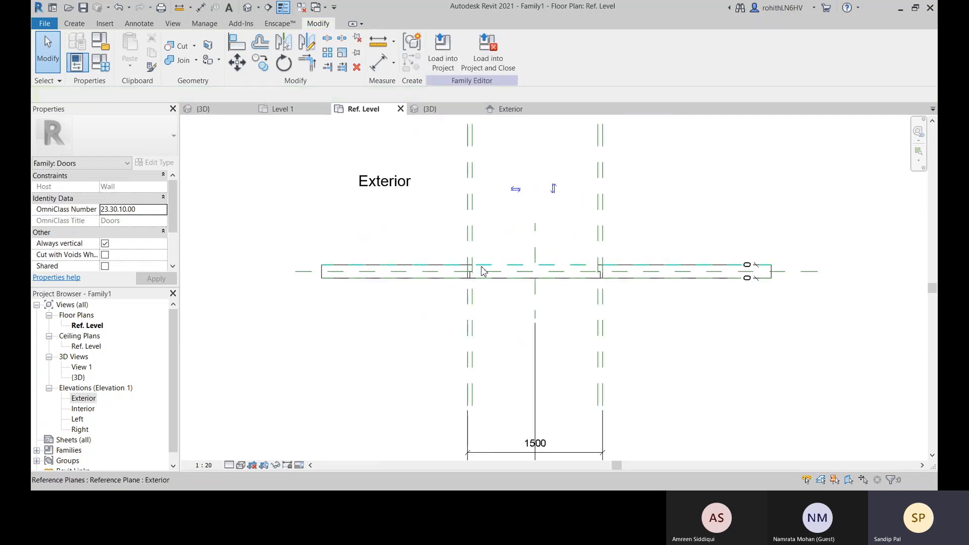
Examine the inner jamb reference planes and their lock constraints in the floor plan
{"action": "left_click", "coordinate": [470, 258]}
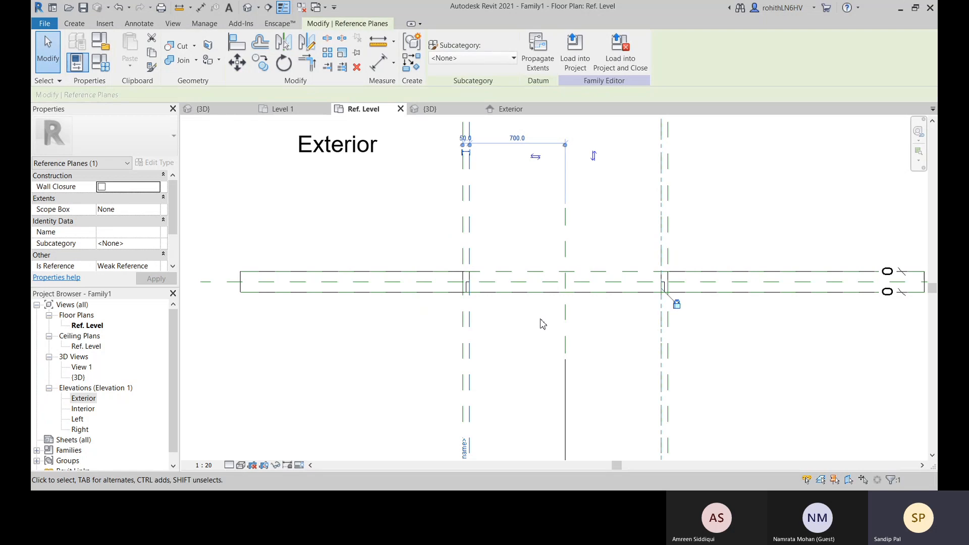
{"action": "middle_click_drag", "start_coordinate": [669, 338], "coordinate": [622, 248]}
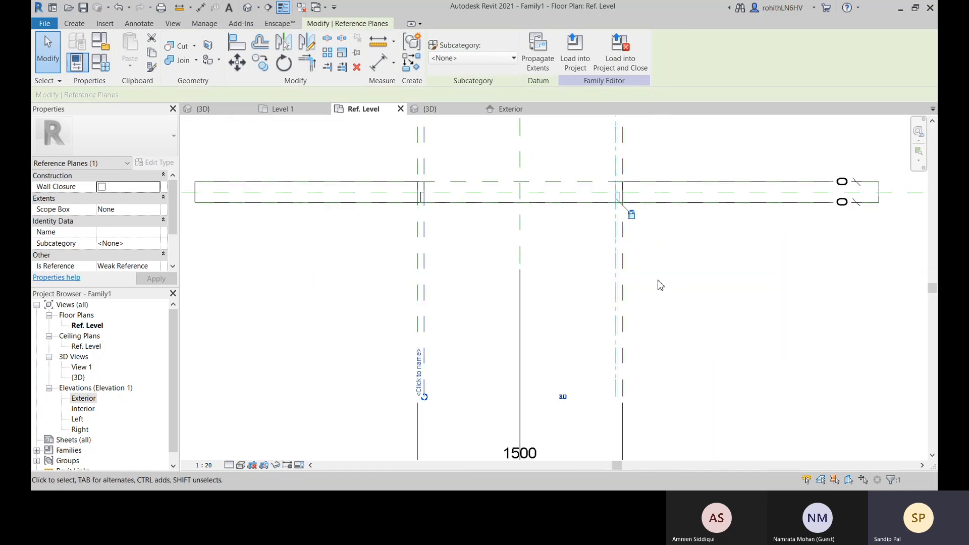
{"action": "left_click", "coordinate": [636, 219]}
{"action": "scroll", "coordinate": [654, 291], "scroll_direction": "down", "scroll_amount": 2}
{"action": "middle_click_drag", "start_coordinate": [675, 316], "coordinate": [664, 287]}
{"action": "left_click", "coordinate": [683, 346]}
{"action": "middle_click_drag", "start_coordinate": [661, 341], "coordinate": [618, 300]}
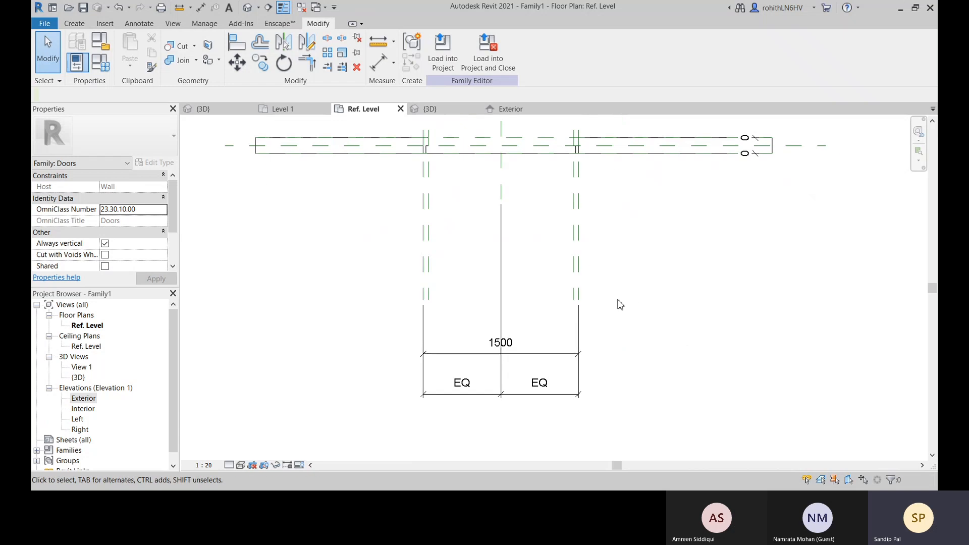
{"action": "scroll", "coordinate": [576, 338], "scroll_direction": "down", "scroll_amount": 2}
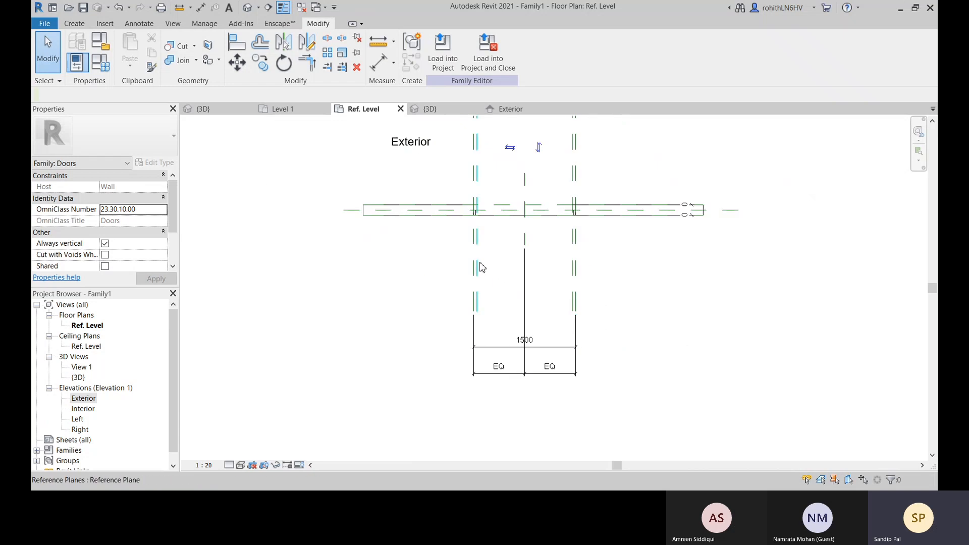
{"action": "left_click", "coordinate": [477, 265]}
{"action": "middle_click_drag", "start_coordinate": [518, 298], "coordinate": [515, 399]}
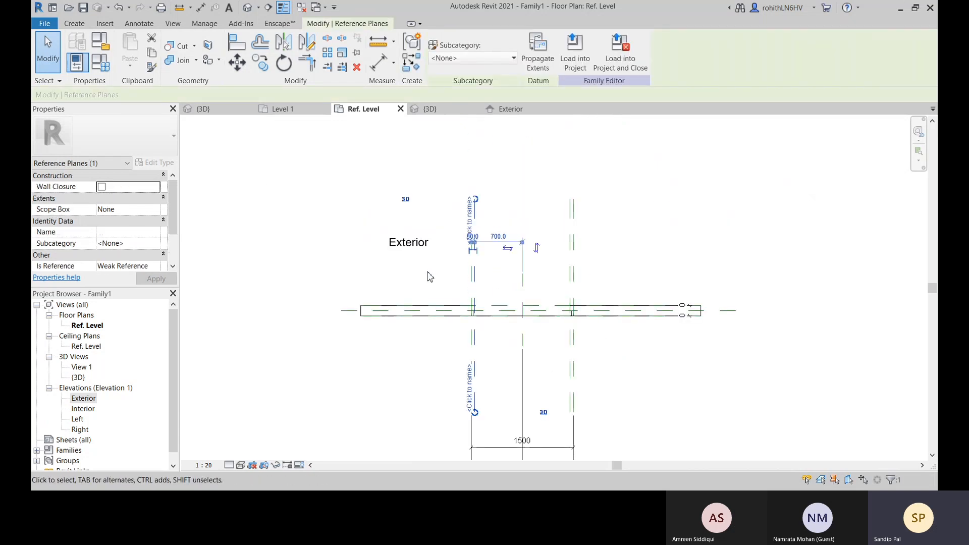
{"action": "left_click", "coordinate": [433, 274]}
{"action": "middle_click_drag", "start_coordinate": [433, 274], "coordinate": [417, 192]}
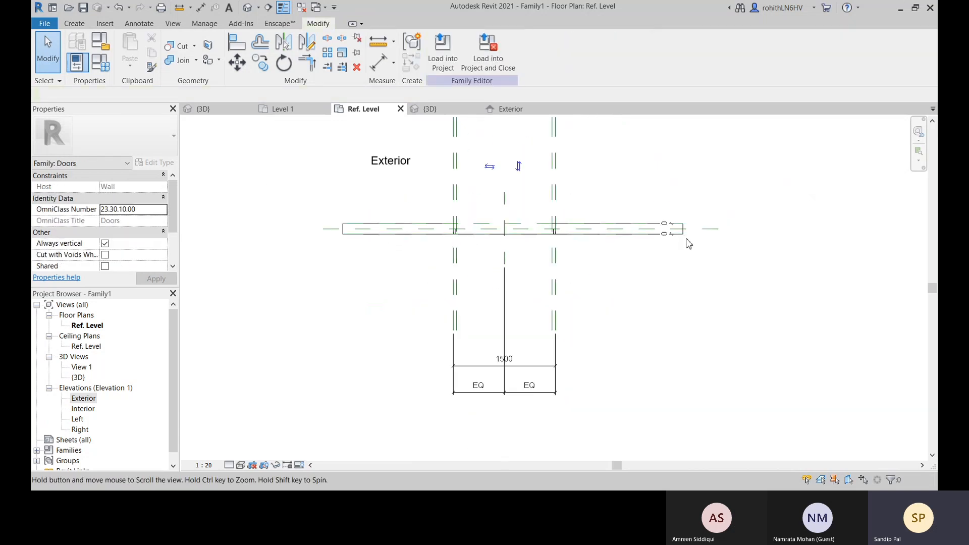
Try again to apply the Rough Width label to the overall opening dimension below the wall
{"action": "left_click", "coordinate": [510, 366]}
{"action": "left_click", "coordinate": [505, 50]}
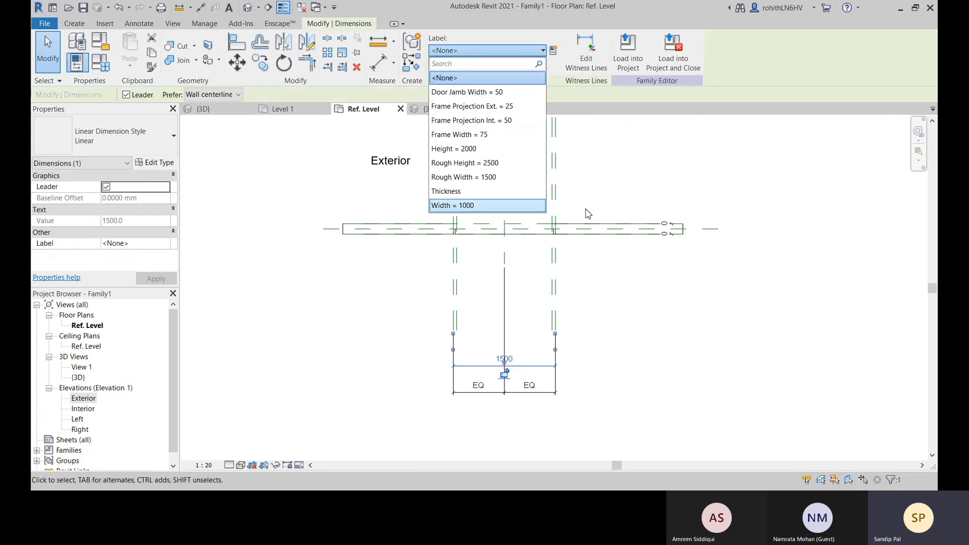
{"action": "left_click", "coordinate": [465, 177]}
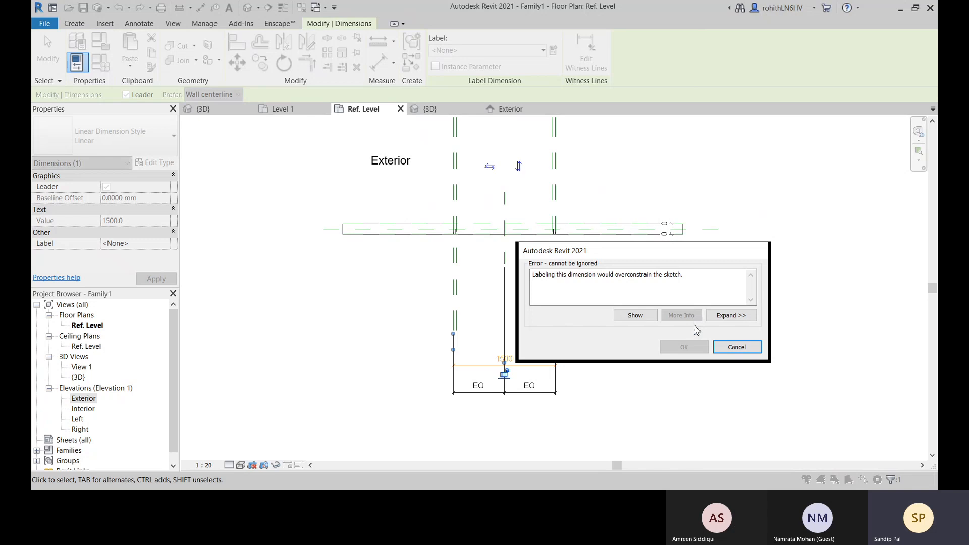
{"action": "left_click", "coordinate": [737, 347]}
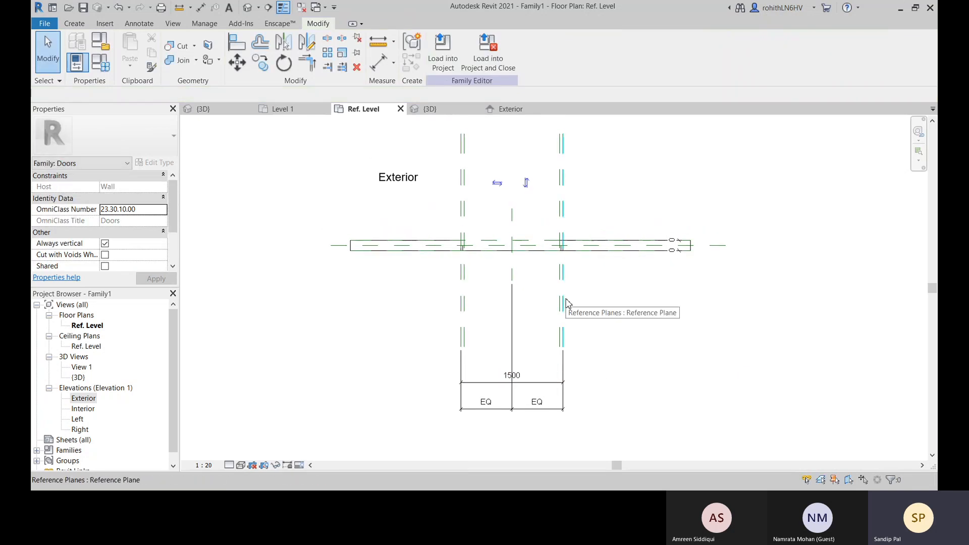
Switch to the Exterior elevation and examine the frame sweep, reference planes and dimensions around the opening
{"action": "left_click", "coordinate": [517, 110]}
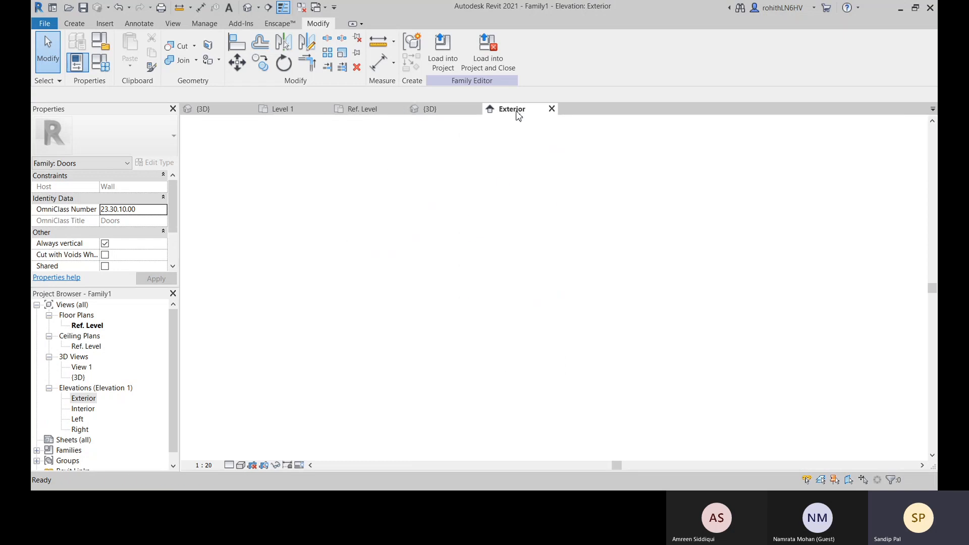
{"action": "middle_click_drag", "start_coordinate": [611, 262], "coordinate": [610, 317]}
{"action": "scroll", "coordinate": [567, 200], "scroll_direction": "down", "scroll_amount": 1}
{"action": "scroll", "coordinate": [568, 185], "scroll_direction": "down", "scroll_amount": 1}
{"action": "scroll", "coordinate": [565, 167], "scroll_direction": "up", "scroll_amount": 1}
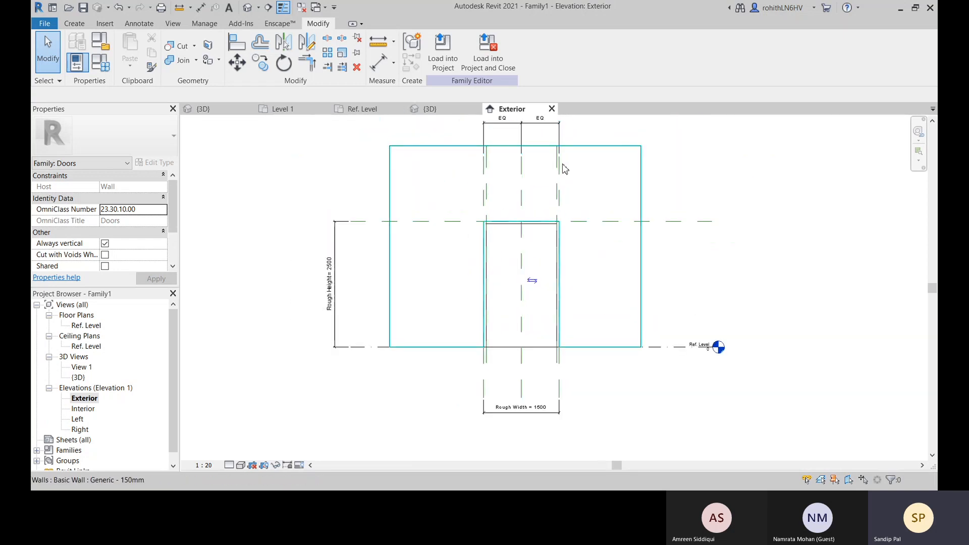
{"action": "scroll", "coordinate": [568, 212], "scroll_direction": "up", "scroll_amount": 1}
{"action": "scroll", "coordinate": [570, 212], "scroll_direction": "up", "scroll_amount": 1}
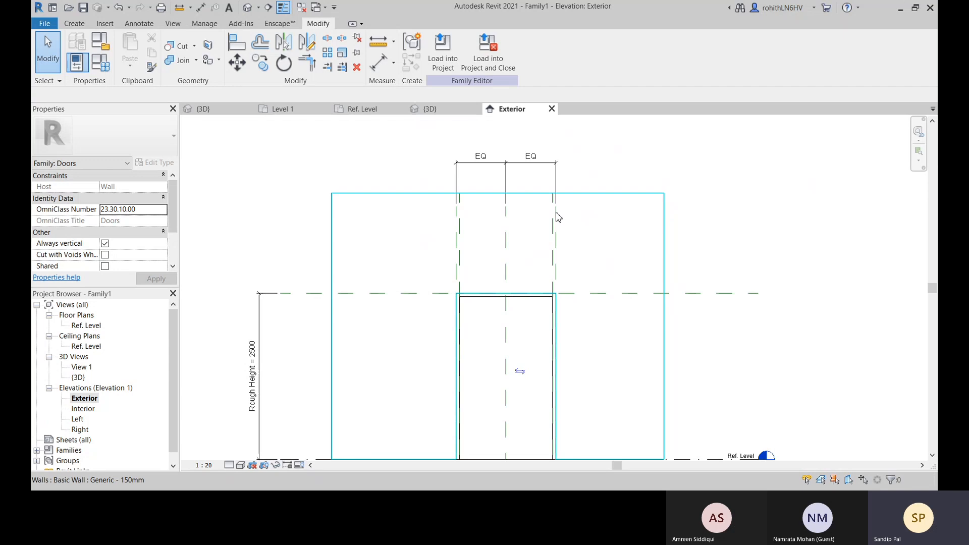
{"action": "middle_click_drag", "start_coordinate": [483, 246], "coordinate": [467, 185]}
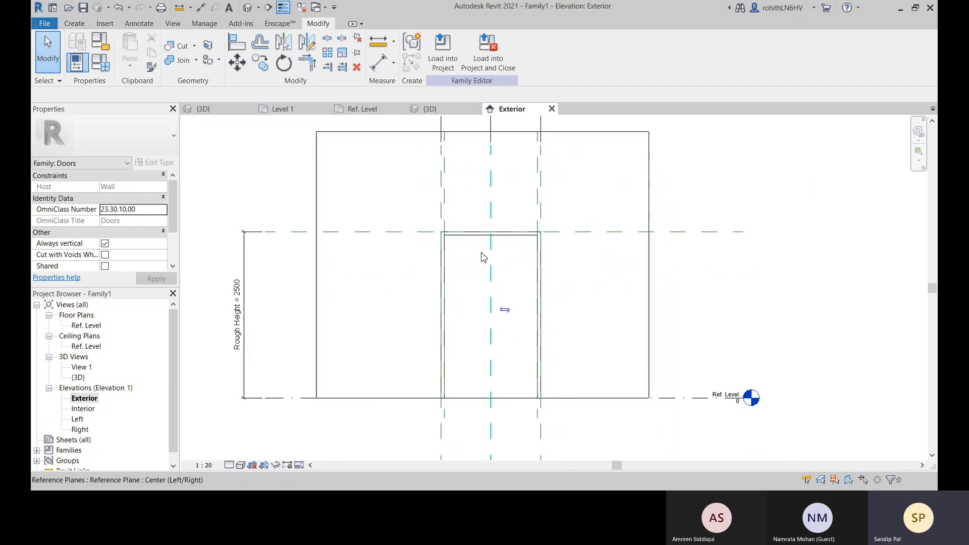
{"action": "scroll", "coordinate": [468, 237], "scroll_direction": "up", "scroll_amount": 2}
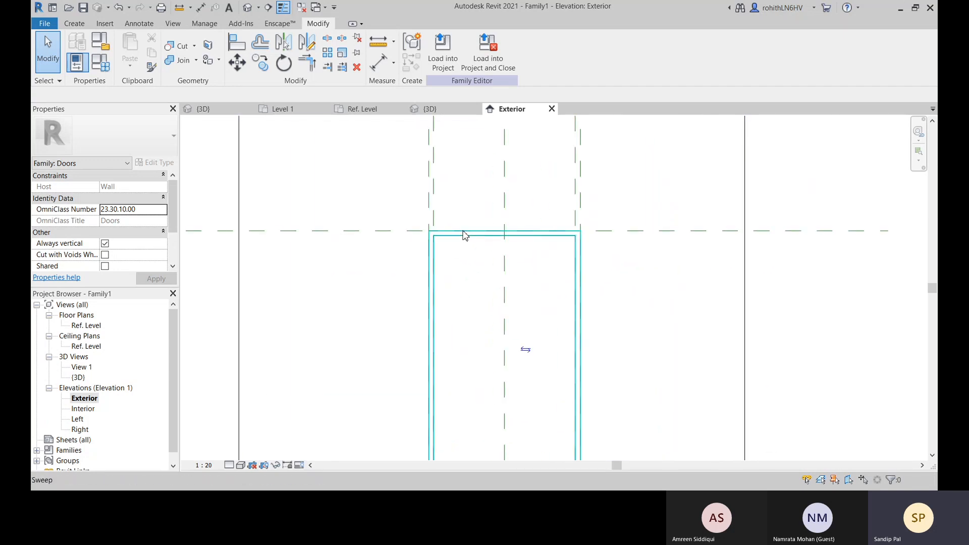
{"action": "left_click", "coordinate": [465, 235]}
{"action": "scroll", "coordinate": [482, 310], "scroll_direction": "down", "scroll_amount": 2}
{"action": "middle_click_drag", "start_coordinate": [524, 328], "coordinate": [522, 290]}
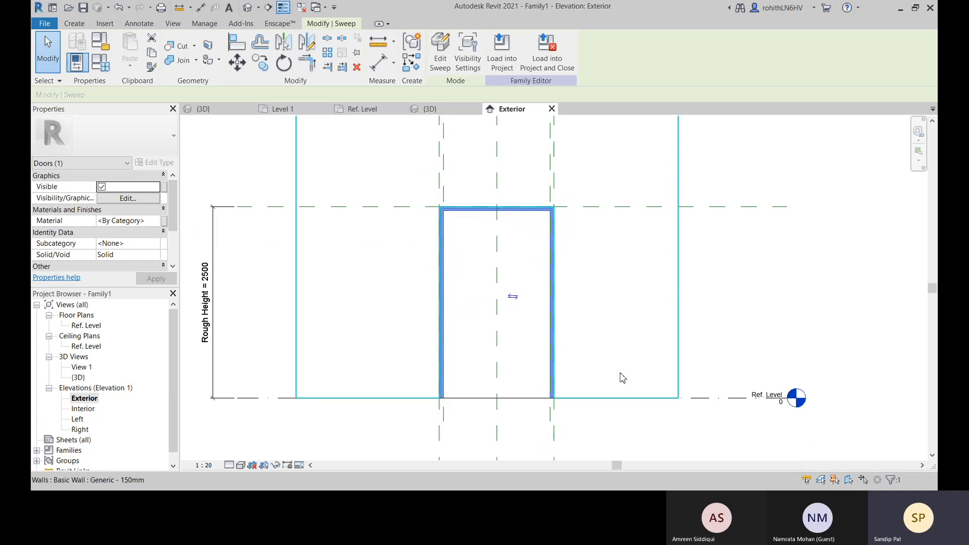
{"action": "middle_click_drag", "start_coordinate": [599, 420], "coordinate": [614, 401]}
{"action": "left_click", "coordinate": [624, 423]}
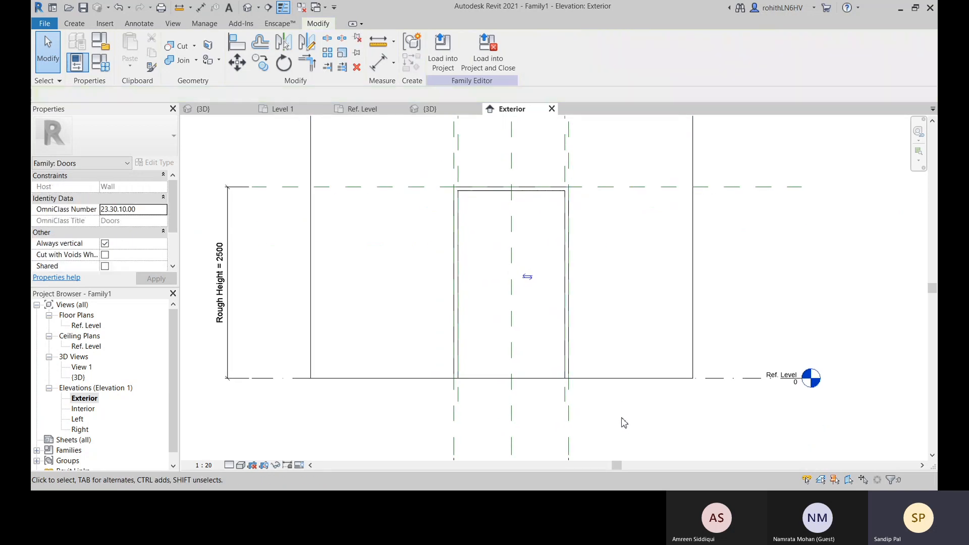
Open the opening cut's boundary sketch, check the locks on its lines, and leave the sketch without saving changes
{"action": "left_click", "coordinate": [488, 380]}
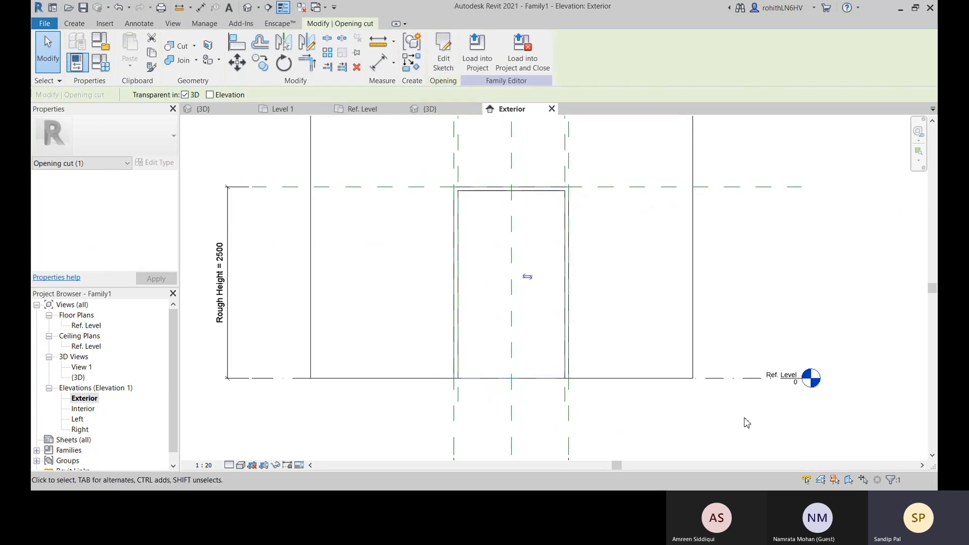
{"action": "left_click", "coordinate": [454, 66]}
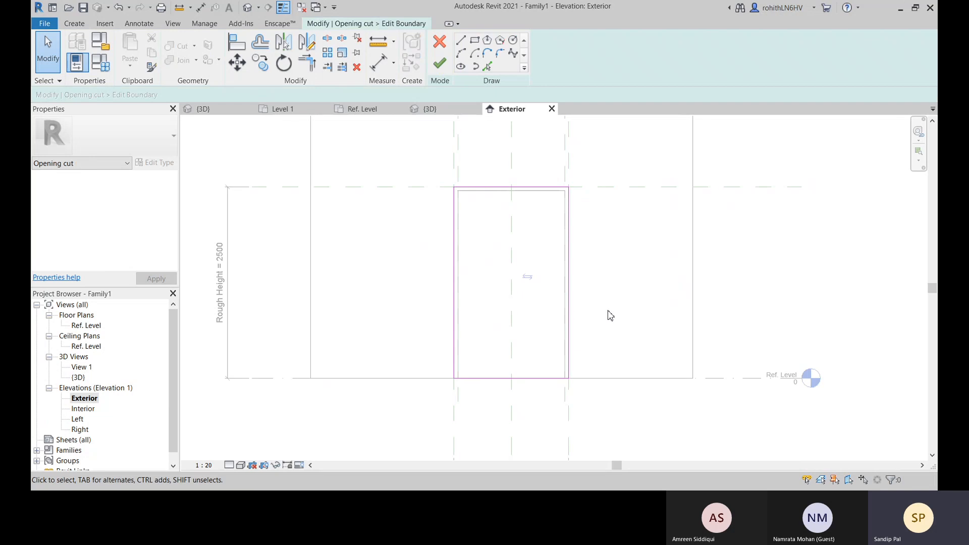
{"action": "left_click", "coordinate": [571, 324]}
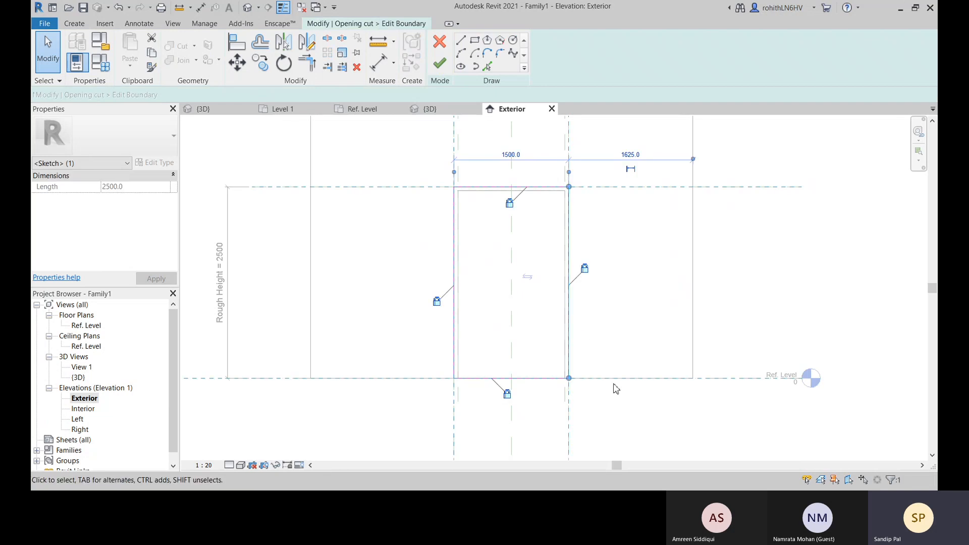
{"action": "scroll", "coordinate": [650, 422], "scroll_direction": "down", "scroll_amount": 3}
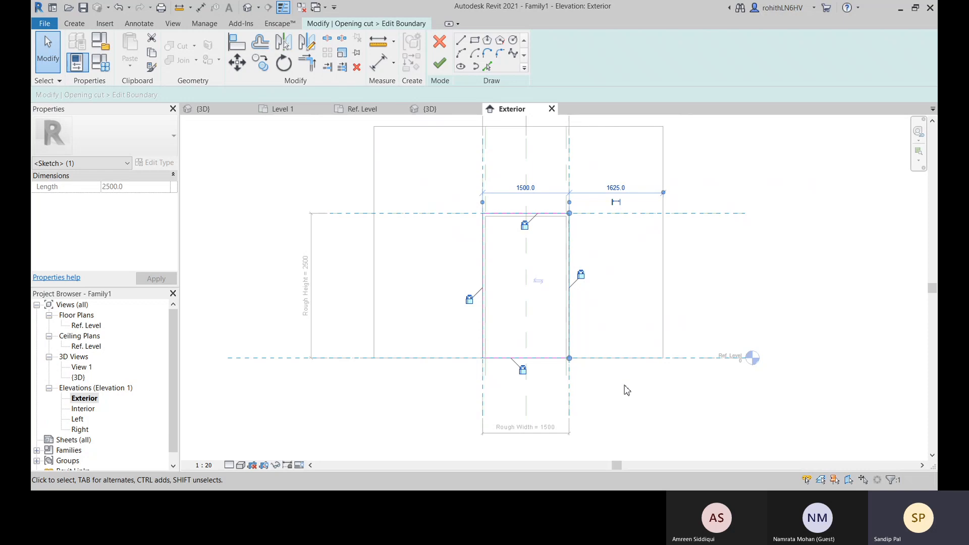
{"action": "key", "text": "Escape"}
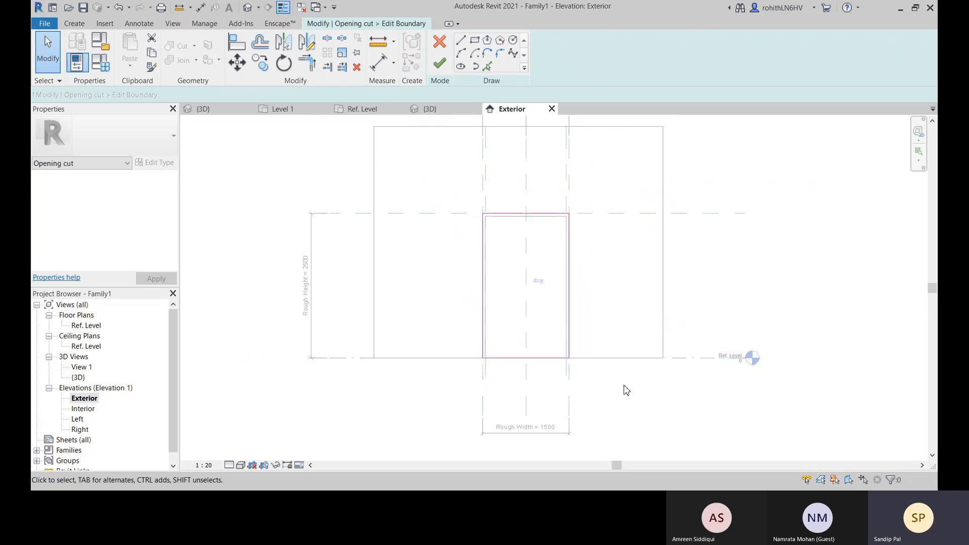
{"action": "left_click", "coordinate": [439, 43]}
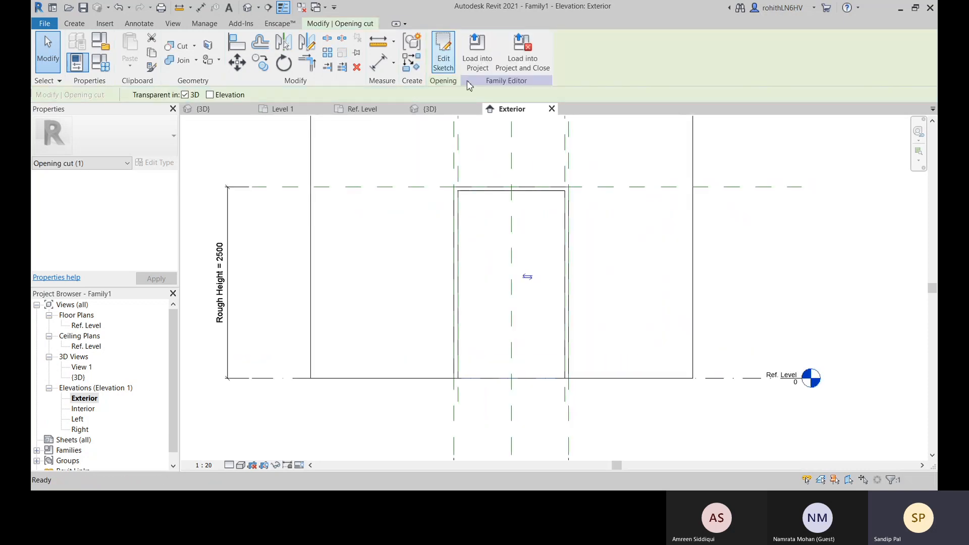
Deselect the opening cut and switch to the family's 3D view to look at the opening and frame
{"action": "scroll", "coordinate": [549, 310], "scroll_direction": "down", "scroll_amount": 2}
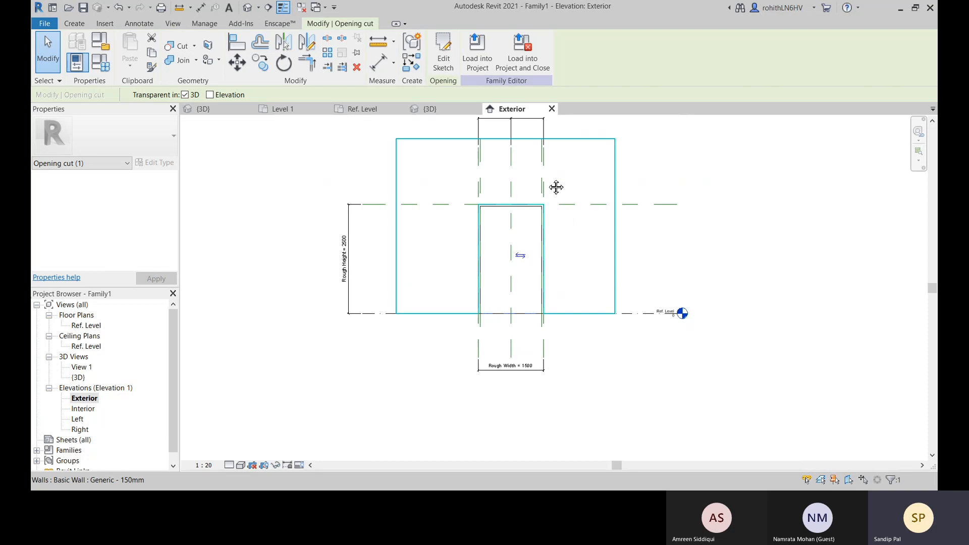
{"action": "middle_click_drag", "start_coordinate": [556, 188], "coordinate": [551, 202]}
{"action": "right_click", "coordinate": [407, 146]}
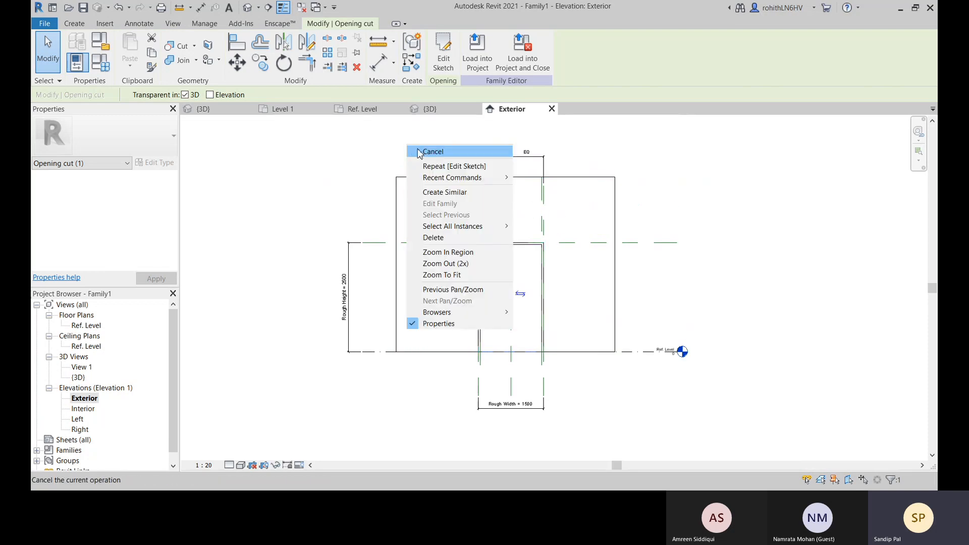
{"action": "left_click", "coordinate": [417, 149]}
{"action": "scroll", "coordinate": [449, 146], "scroll_direction": "down", "scroll_amount": 2}
{"action": "left_click", "coordinate": [445, 110]}
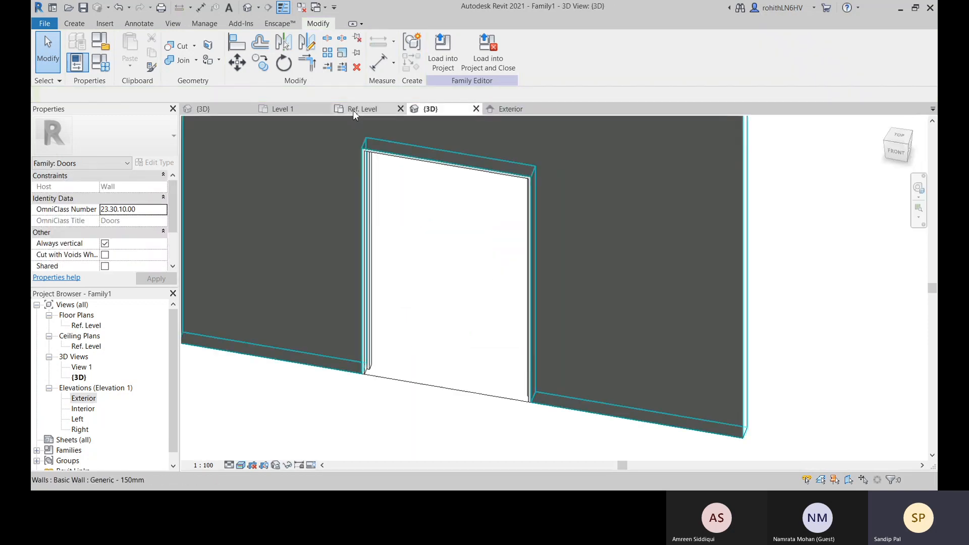
Switch to the Ref. Level plan and examine the reference planes and dimensions around the opening
{"action": "left_click", "coordinate": [353, 110]}
{"action": "scroll", "coordinate": [547, 333], "scroll_direction": "down", "scroll_amount": 2}
{"action": "scroll", "coordinate": [490, 249], "scroll_direction": "up", "scroll_amount": 3}
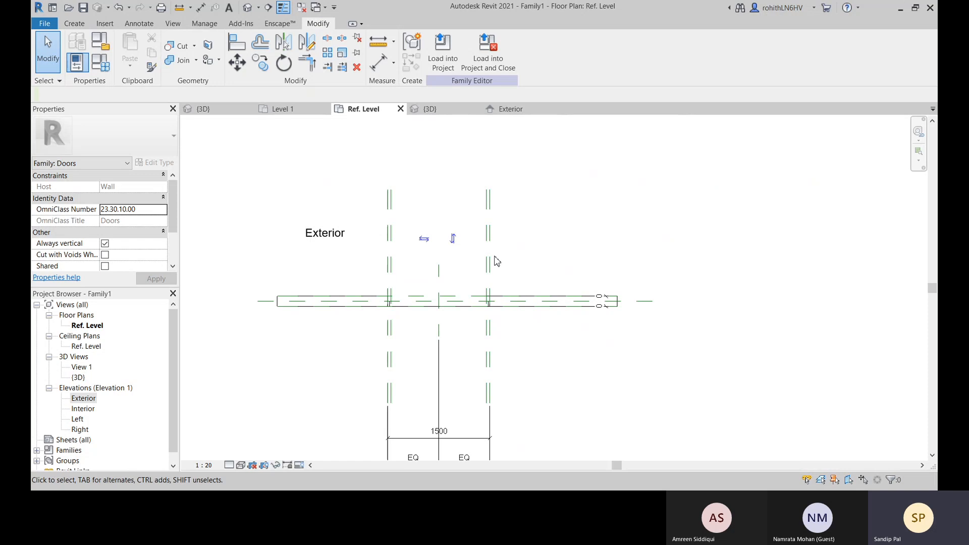
{"action": "left_click", "coordinate": [490, 257]}
{"action": "middle_click_drag", "start_coordinate": [631, 330], "coordinate": [701, 240]}
{"action": "left_click", "coordinate": [666, 347]}
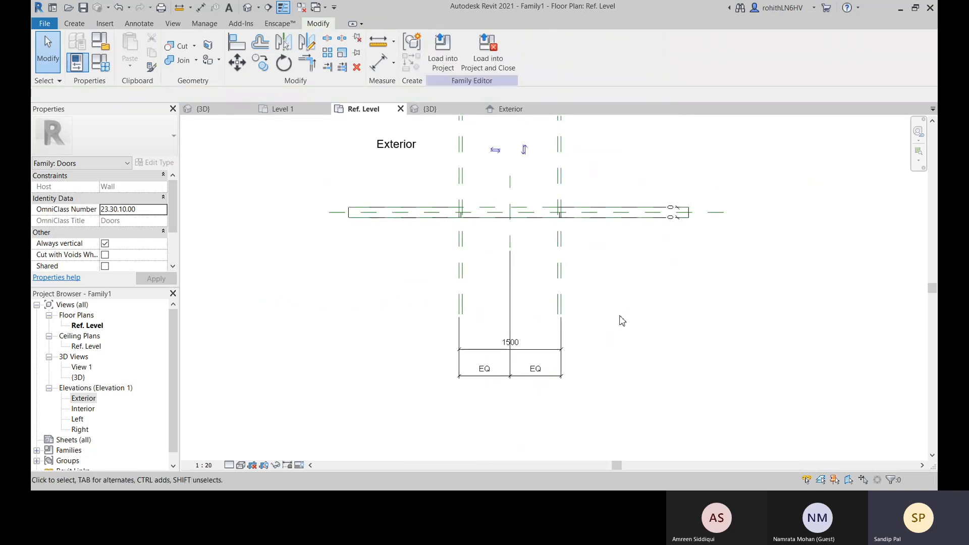
{"action": "middle_click_drag", "start_coordinate": [621, 320], "coordinate": [624, 352]}
{"action": "scroll", "coordinate": [473, 207], "scroll_direction": "up", "scroll_amount": 2}
{"action": "left_click", "coordinate": [467, 202]}
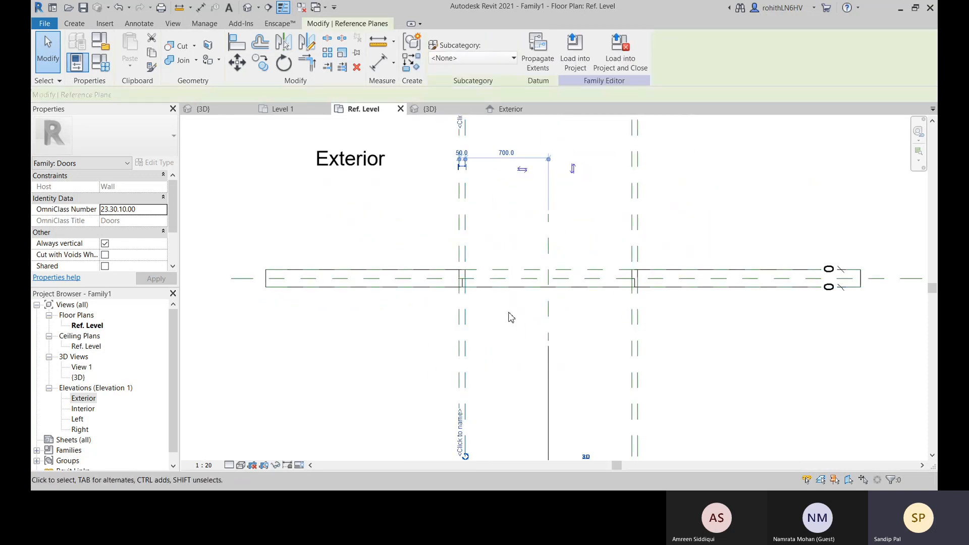
Delete the overall opening dimension and the EQ dimension string below the wall
{"action": "middle_click_drag", "start_coordinate": [510, 314], "coordinate": [494, 172]}
{"action": "left_click", "coordinate": [510, 352]}
{"action": "left_click", "coordinate": [565, 383]}
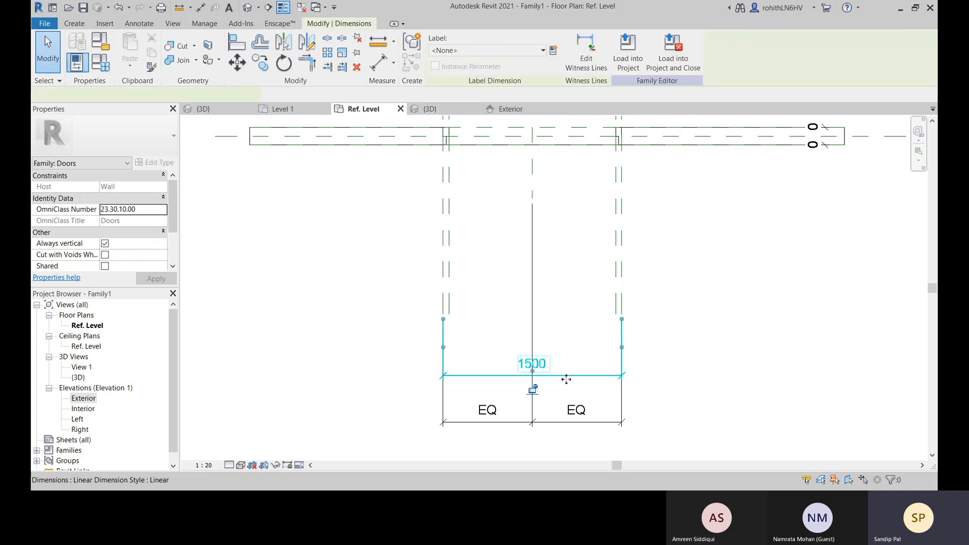
{"action": "key", "text": "Escape"}
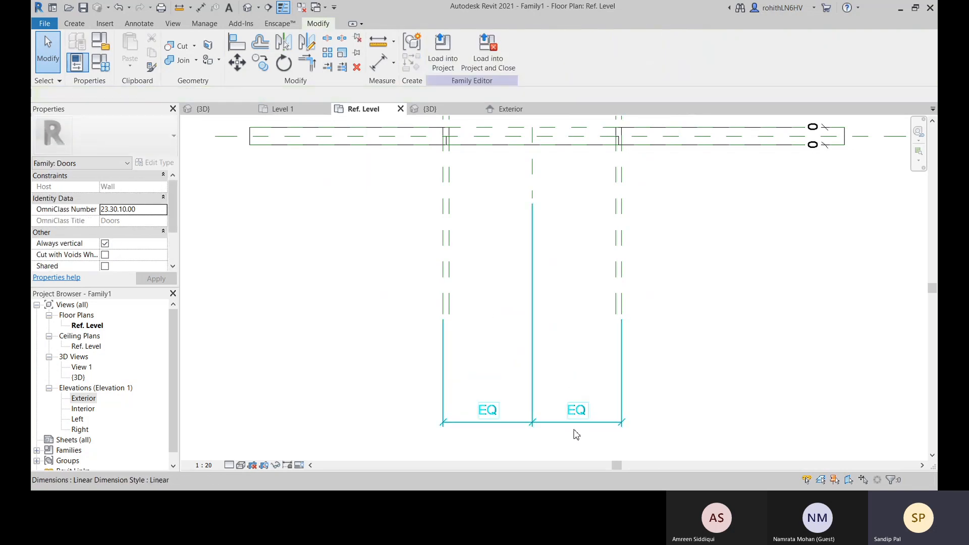
{"action": "left_click", "coordinate": [575, 428]}
{"action": "key", "text": "Delete"}
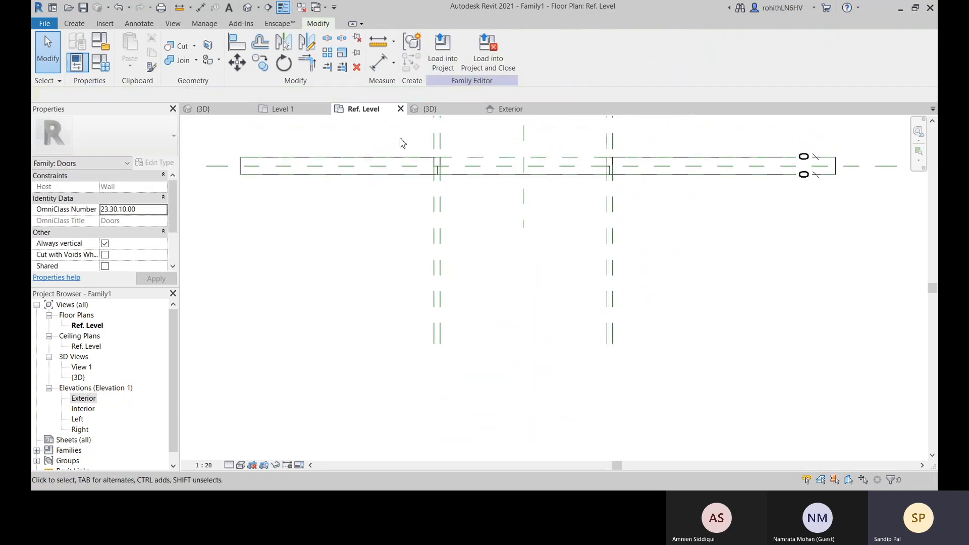
Add an aligned dimension between the two inner reference planes, below the wall
{"action": "left_click", "coordinate": [384, 70]}
{"action": "left_click", "coordinate": [439, 300]}
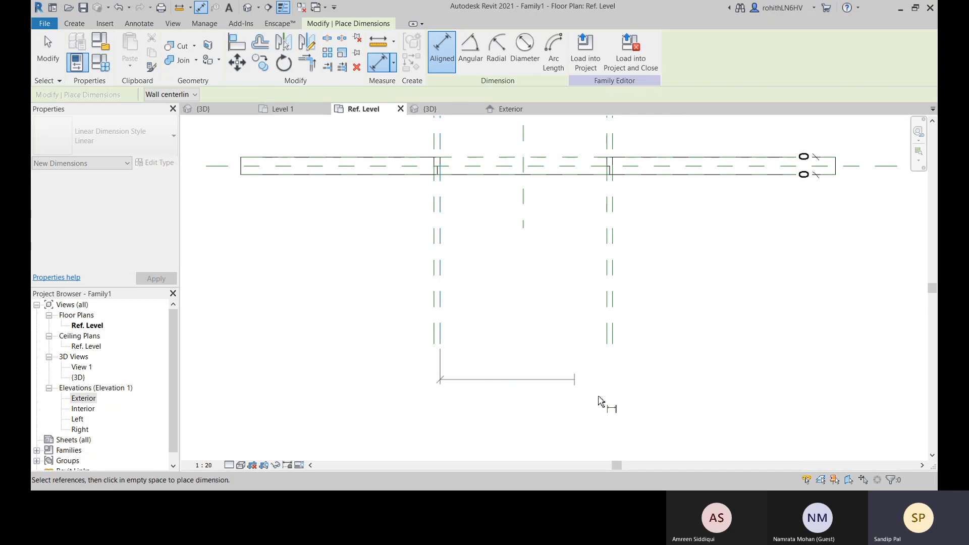
{"action": "left_click", "coordinate": [608, 334]}
{"action": "left_click", "coordinate": [694, 410]}
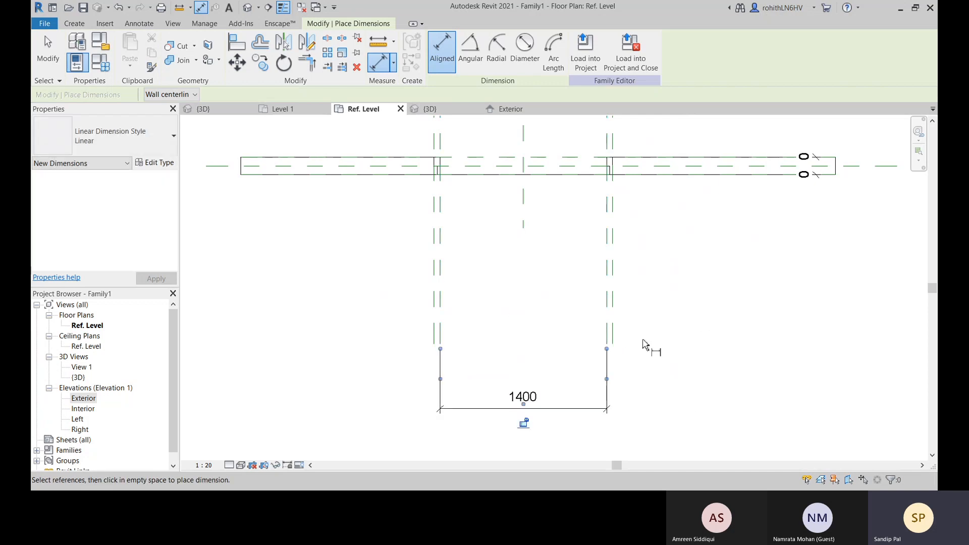
Dimension both inner reference planes from the centre plane below the wall and make the segments equal (EQ)
{"action": "left_click", "coordinate": [524, 217]}
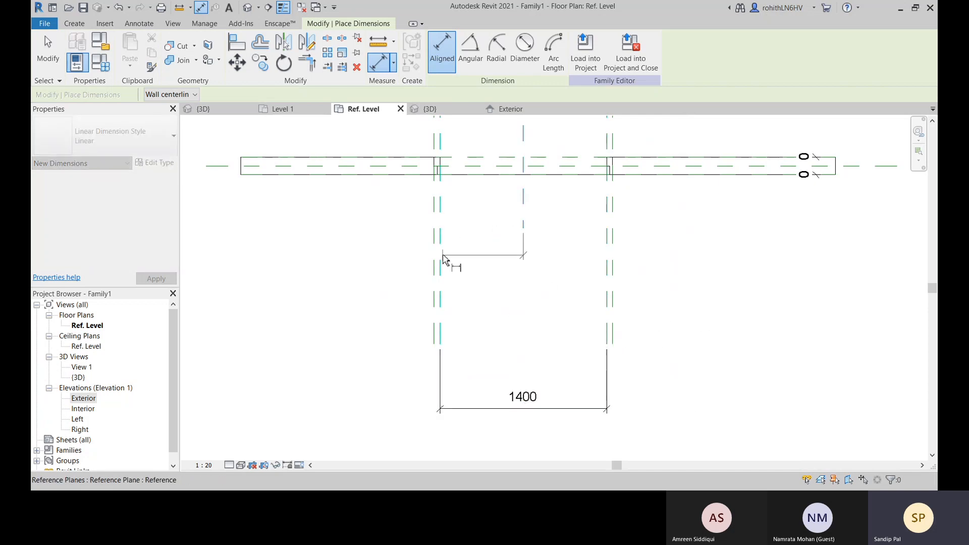
{"action": "left_click", "coordinate": [439, 256]}
{"action": "left_click", "coordinate": [606, 302]}
{"action": "middle_click_drag", "start_coordinate": [683, 423], "coordinate": [673, 338]}
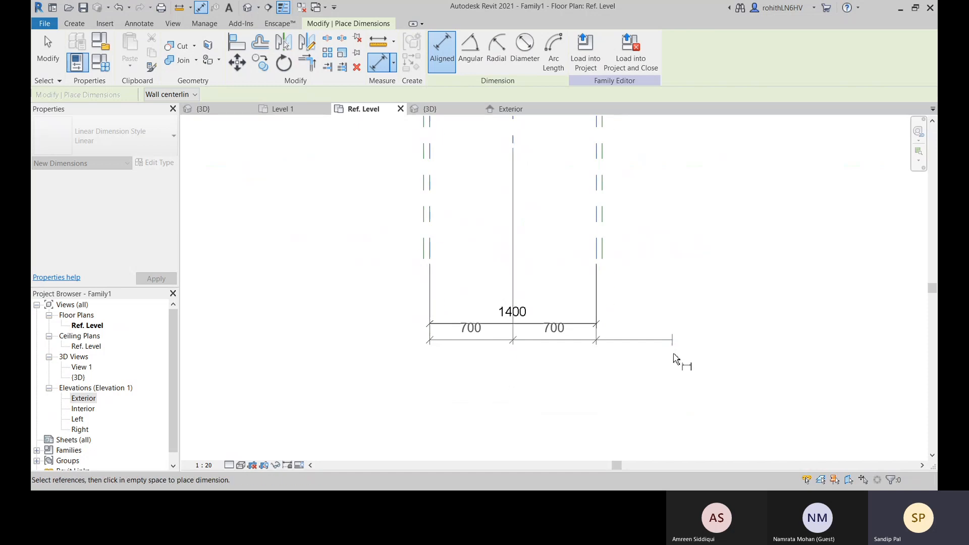
{"action": "left_click", "coordinate": [671, 356]}
{"action": "left_click", "coordinate": [514, 327]}
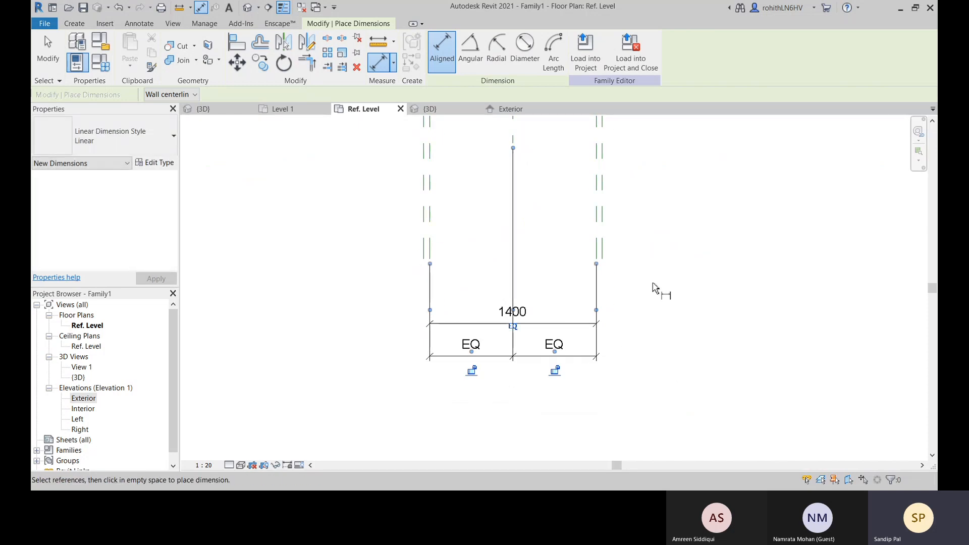
{"action": "right_click", "coordinate": [655, 287]}
{"action": "left_click", "coordinate": [666, 296]}
{"action": "right_click", "coordinate": [661, 293]}
{"action": "left_click", "coordinate": [671, 300]}
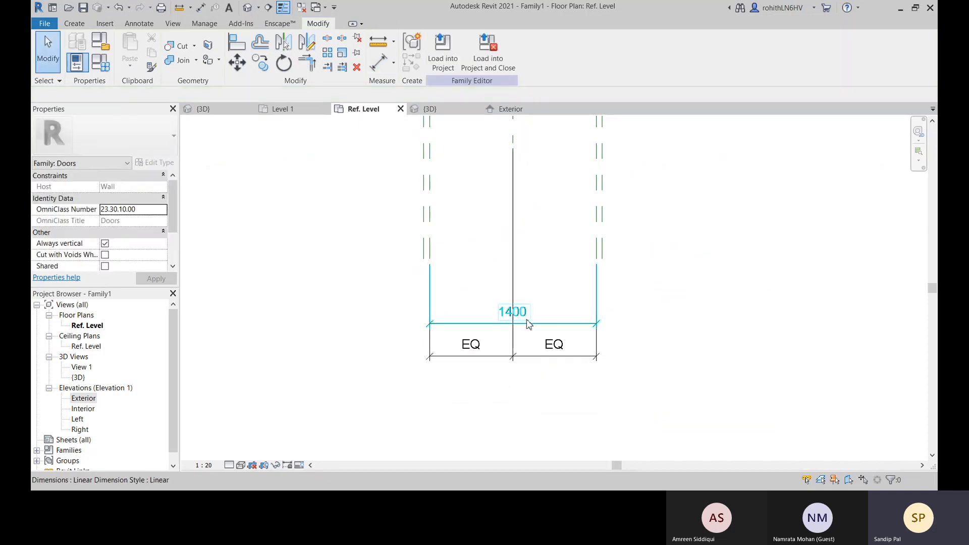
Apply the Width label to the overall dimension between the inner reference planes and check how the frame adjusts
{"action": "left_click", "coordinate": [552, 325]}
{"action": "left_click", "coordinate": [515, 50]}
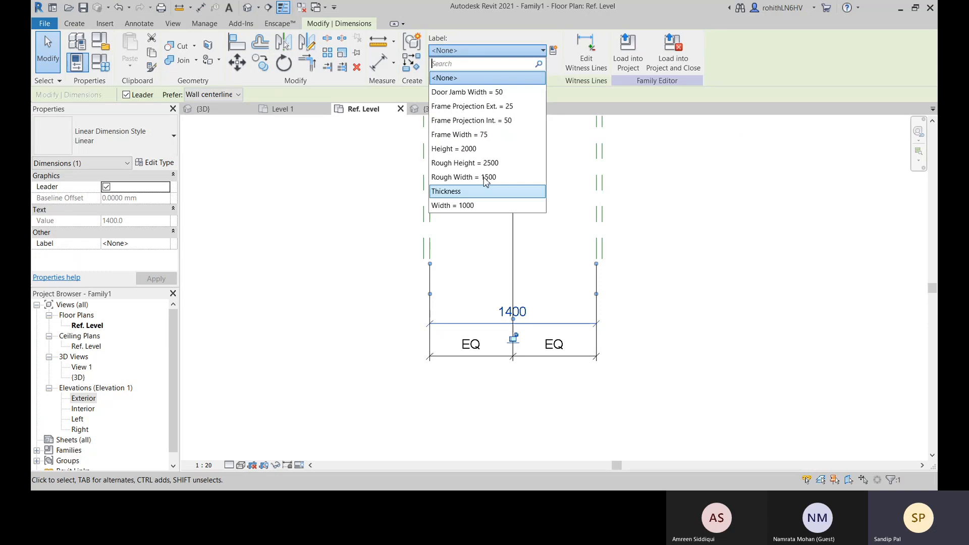
{"action": "left_click", "coordinate": [475, 206]}
{"action": "scroll", "coordinate": [621, 336], "scroll_direction": "down", "scroll_amount": 2}
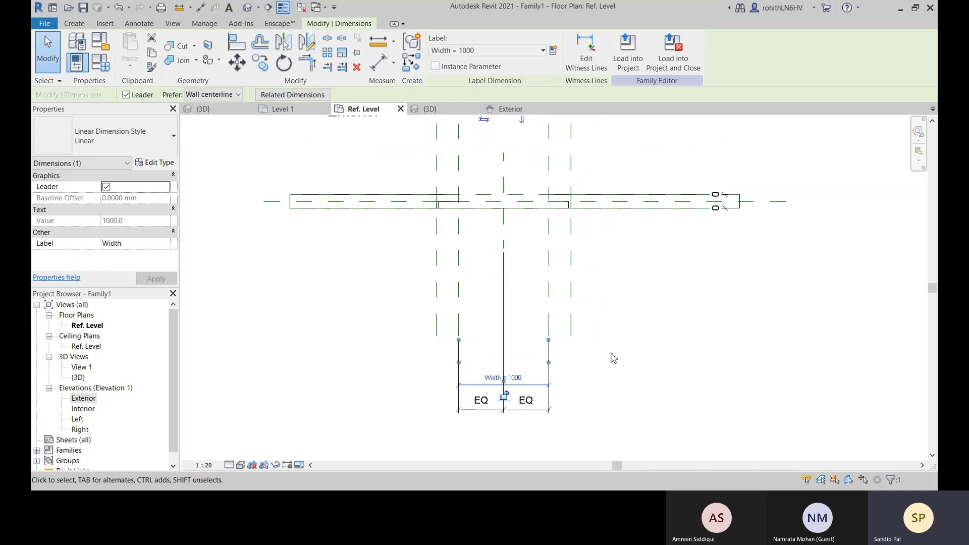
{"action": "scroll", "coordinate": [554, 197], "scroll_direction": "up", "scroll_amount": 4}
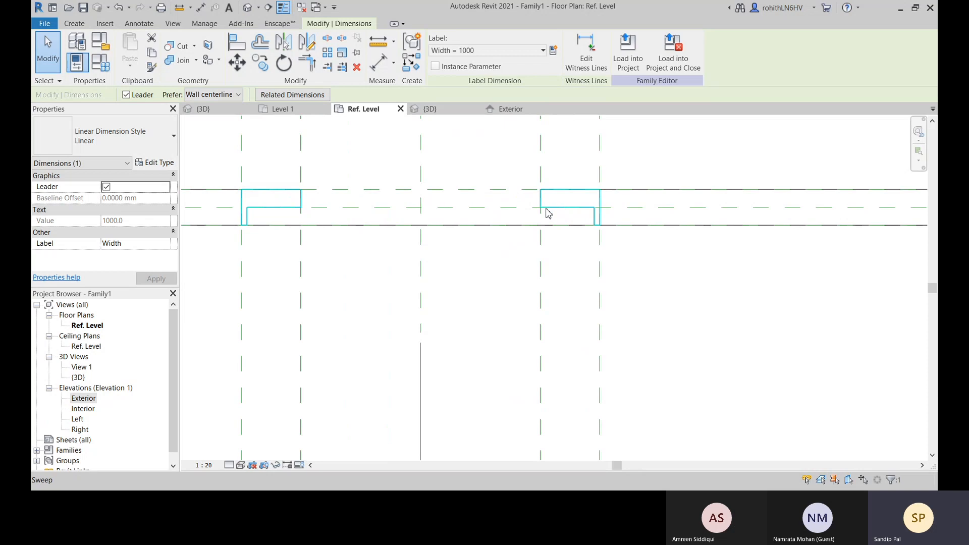
{"action": "scroll", "coordinate": [548, 210], "scroll_direction": "down", "scroll_amount": 4}
{"action": "middle_click_drag", "start_coordinate": [521, 191], "coordinate": [500, 258]}
{"action": "middle_click_drag", "start_coordinate": [555, 313], "coordinate": [573, 250]}
Set the labelled Width dimension to 1400
{"action": "left_click", "coordinate": [520, 367]}
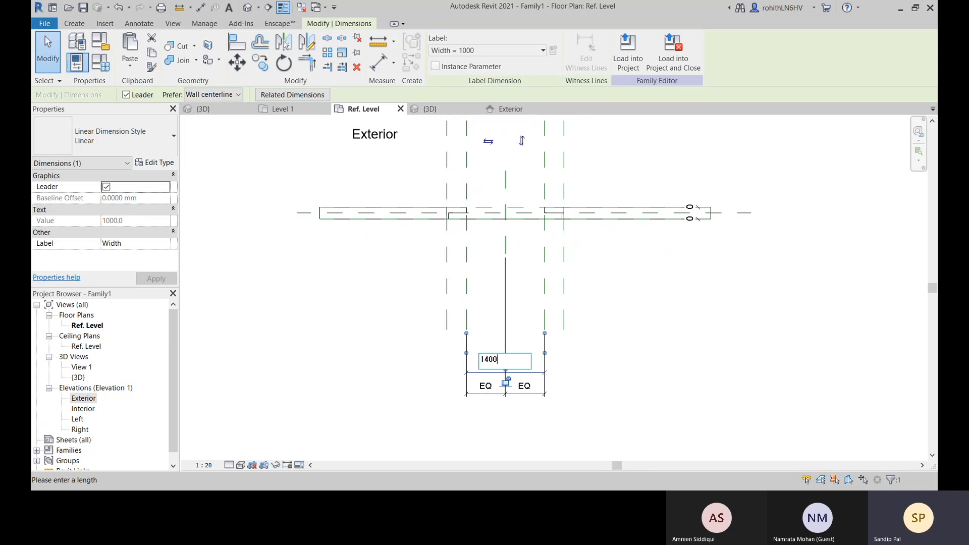
{"action": "type", "text": "1400"}
{"action": "key", "text": "Return"}
{"action": "left_click", "coordinate": [708, 350]}
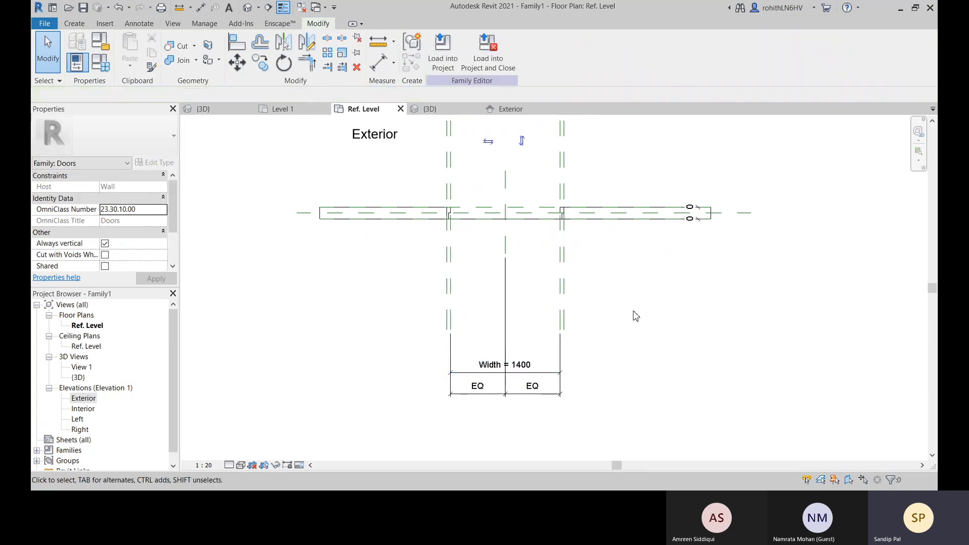
Examine the inner reference planes on both sides of the opening and the Width dimension below the wall
{"action": "middle_click_drag", "start_coordinate": [522, 350], "coordinate": [494, 364]}
{"action": "scroll", "coordinate": [494, 365], "scroll_direction": "up", "scroll_amount": 2}
{"action": "middle_click_drag", "start_coordinate": [432, 288], "coordinate": [449, 342]}
{"action": "left_click", "coordinate": [391, 249]}
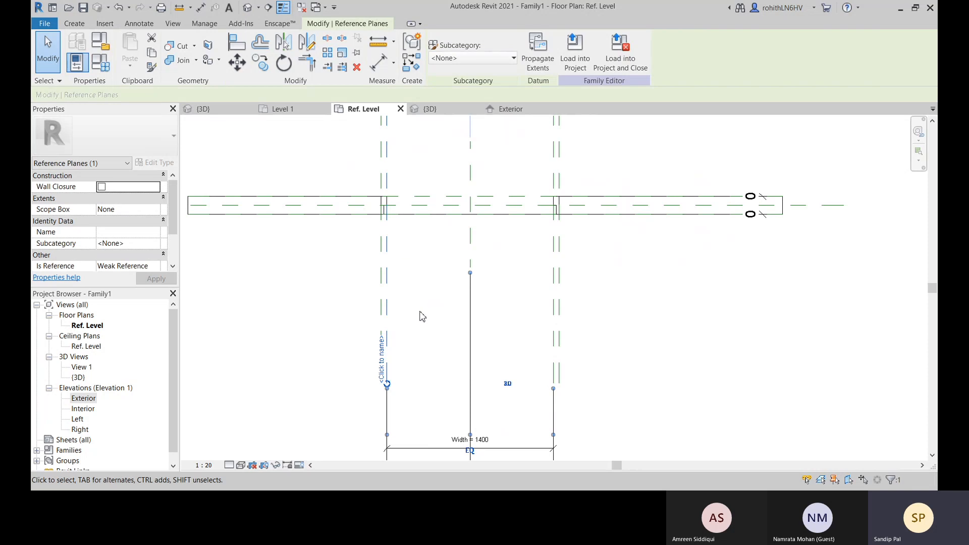
{"action": "left_click", "coordinate": [554, 237]}
{"action": "left_click", "coordinate": [633, 328]}
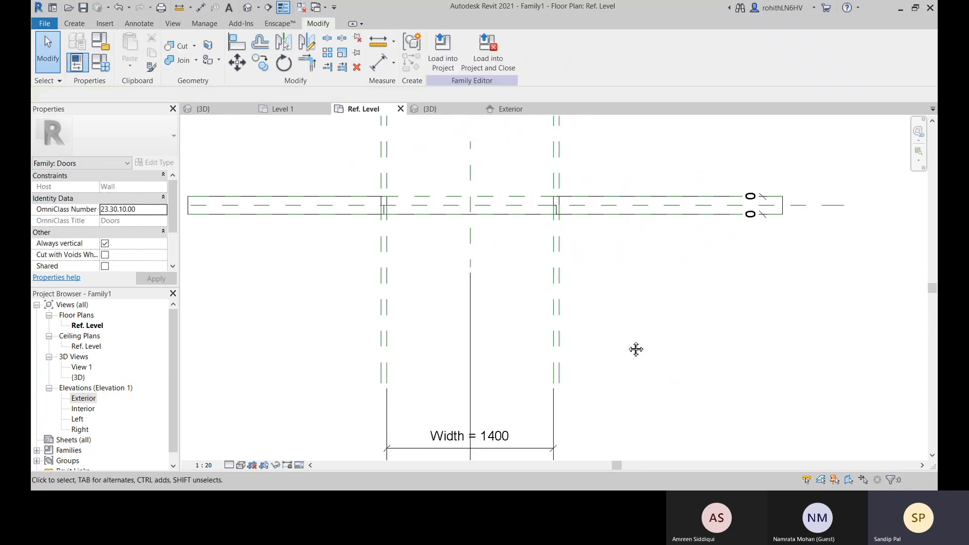
{"action": "middle_click_drag", "start_coordinate": [636, 349], "coordinate": [636, 301]}
{"action": "scroll", "coordinate": [471, 397], "scroll_direction": "down", "scroll_amount": 2}
{"action": "middle_click_drag", "start_coordinate": [459, 400], "coordinate": [465, 382]}
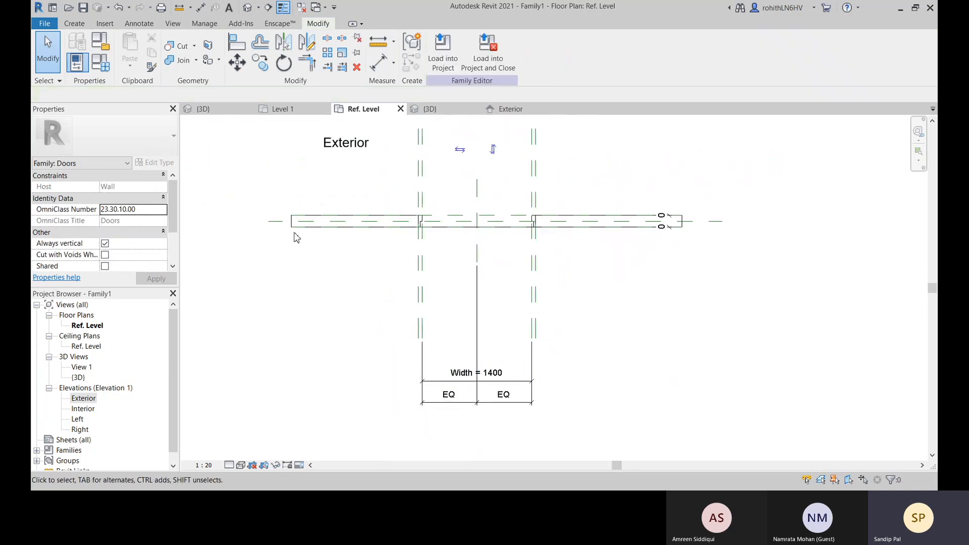
Add an aligned dimension between the two outer reference planes, above the wall
{"action": "middle_click_drag", "start_coordinate": [399, 239], "coordinate": [347, 352]}
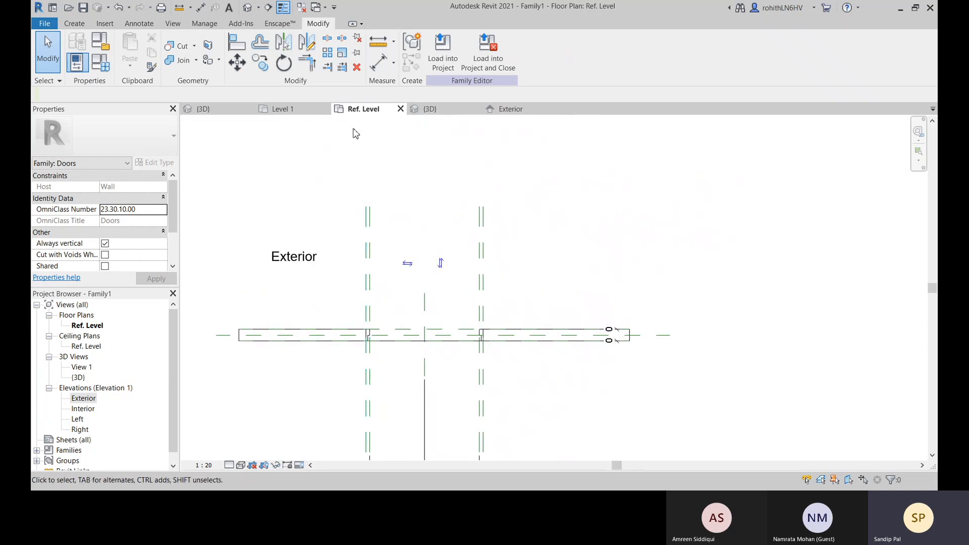
{"action": "left_click", "coordinate": [376, 67]}
{"action": "left_click", "coordinate": [368, 216]}
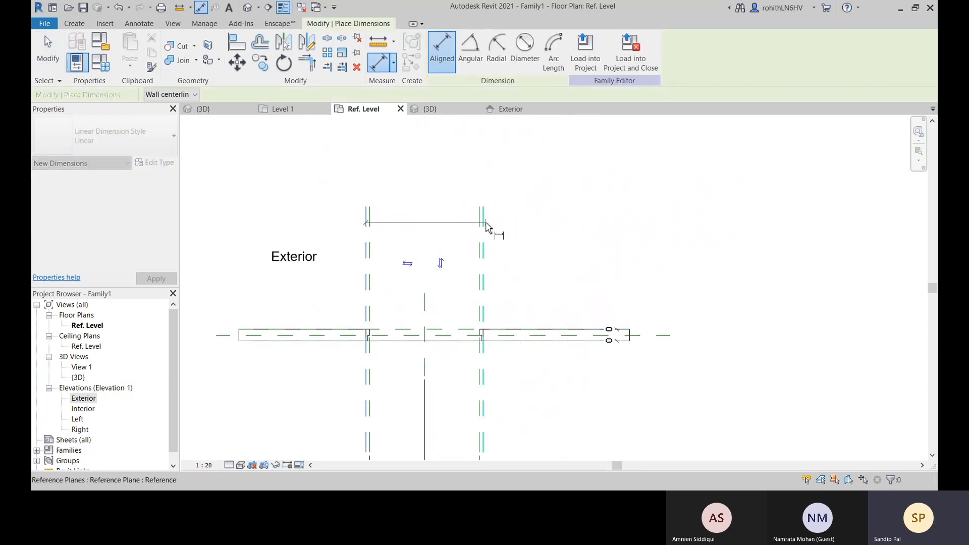
{"action": "left_click", "coordinate": [483, 222]}
{"action": "left_click", "coordinate": [510, 156]}
{"action": "right_click", "coordinate": [548, 168]}
{"action": "left_click", "coordinate": [555, 172]}
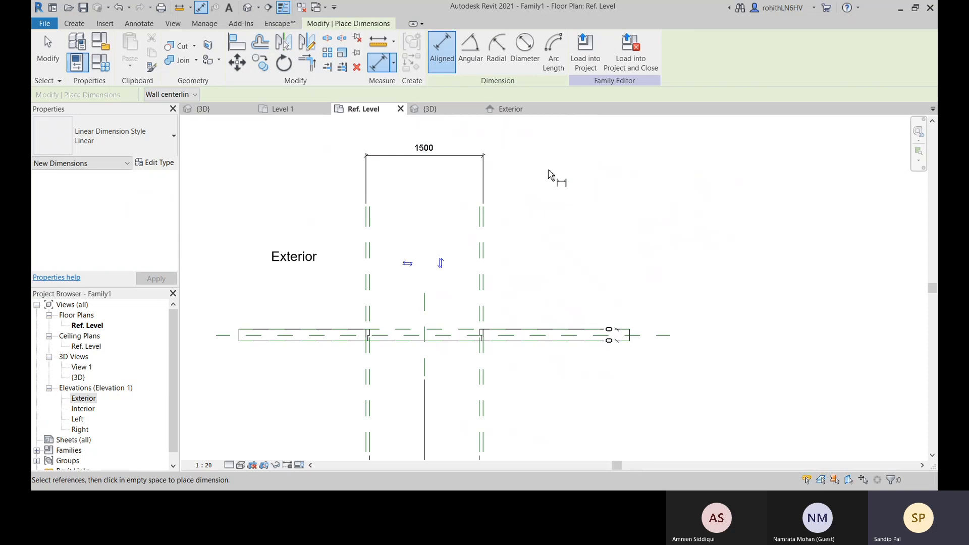
{"action": "right_click", "coordinate": [548, 171]}
{"action": "left_click", "coordinate": [555, 174]}
Try to apply the Rough Width label to the dimension between the outer reference planes
{"action": "left_click", "coordinate": [404, 156]}
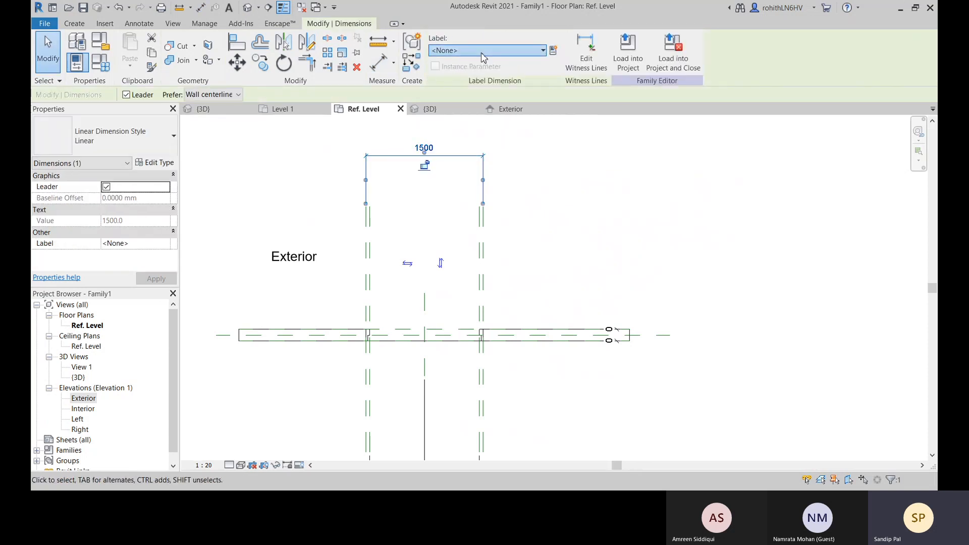
{"action": "left_click", "coordinate": [505, 50]}
{"action": "left_click", "coordinate": [485, 177]}
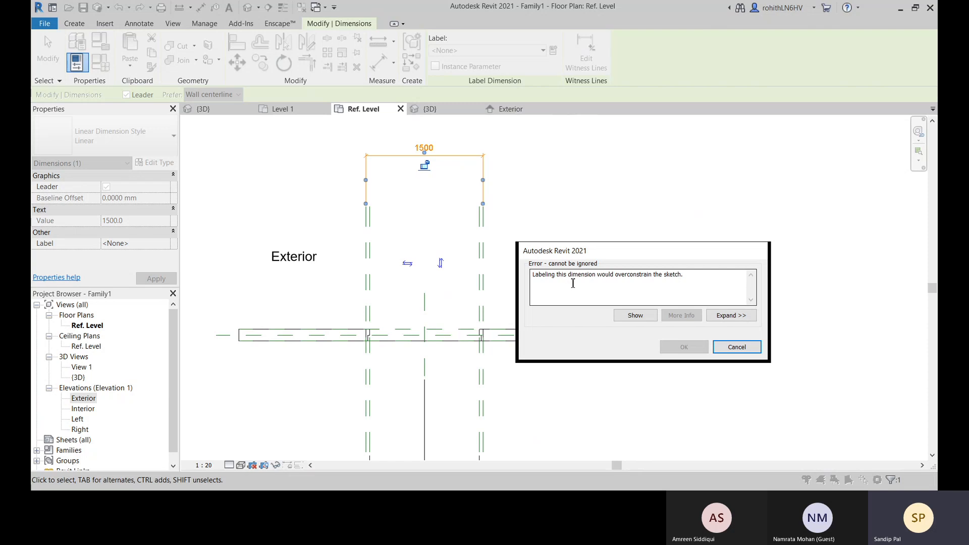
{"action": "left_click", "coordinate": [736, 348]}
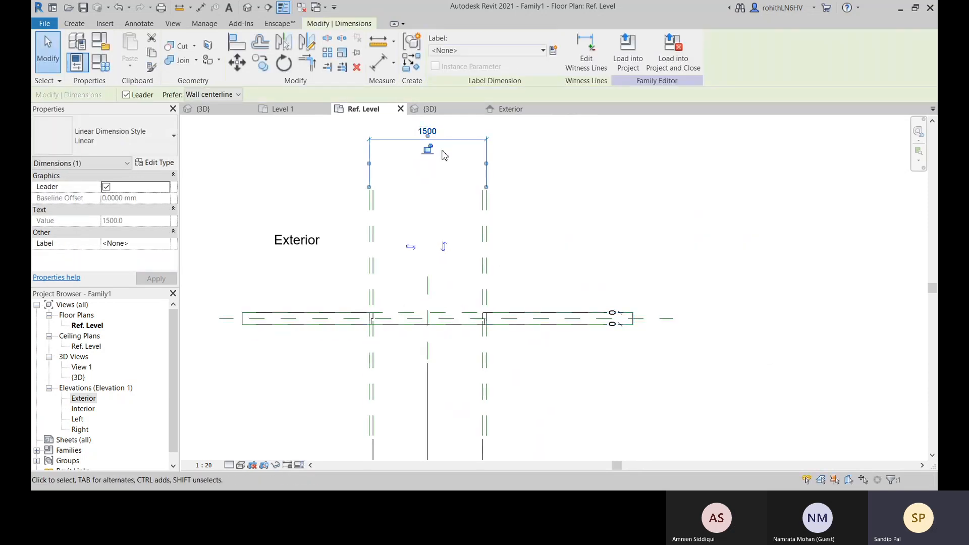
Delete the overall dimension between the outer reference planes above the wall
{"action": "key", "text": "Delete"}
{"action": "scroll", "coordinate": [452, 220], "scroll_direction": "up", "scroll_amount": 1}
{"action": "middle_click_drag", "start_coordinate": [458, 226], "coordinate": [453, 187]}
{"action": "scroll", "coordinate": [357, 175], "scroll_direction": "down", "scroll_amount": 2}
{"action": "middle_click_drag", "start_coordinate": [410, 234], "coordinate": [479, 211]}
{"action": "scroll", "coordinate": [488, 217], "scroll_direction": "up", "scroll_amount": 1}
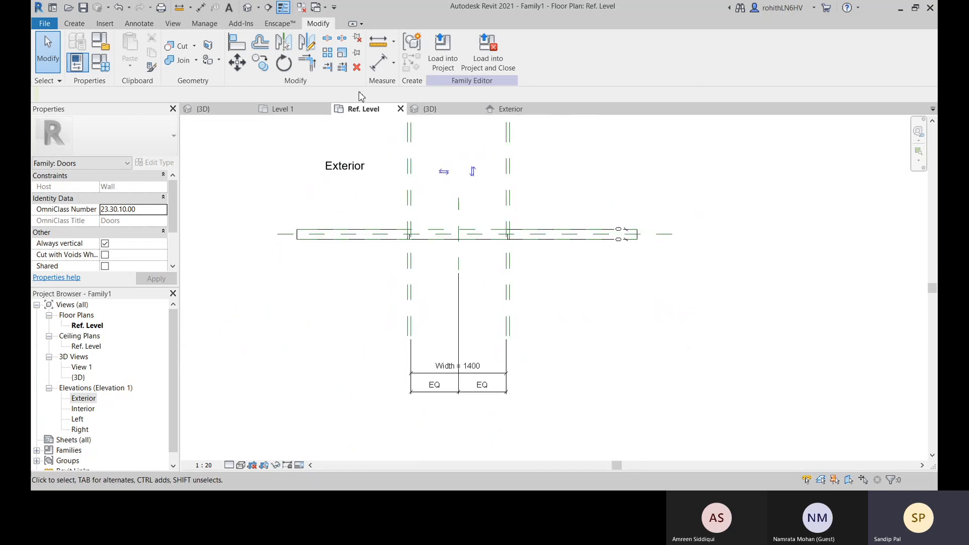
Add an aligned dimension above the wall between the inner and outer reference planes on the opening's left side
{"action": "left_click", "coordinate": [371, 69]}
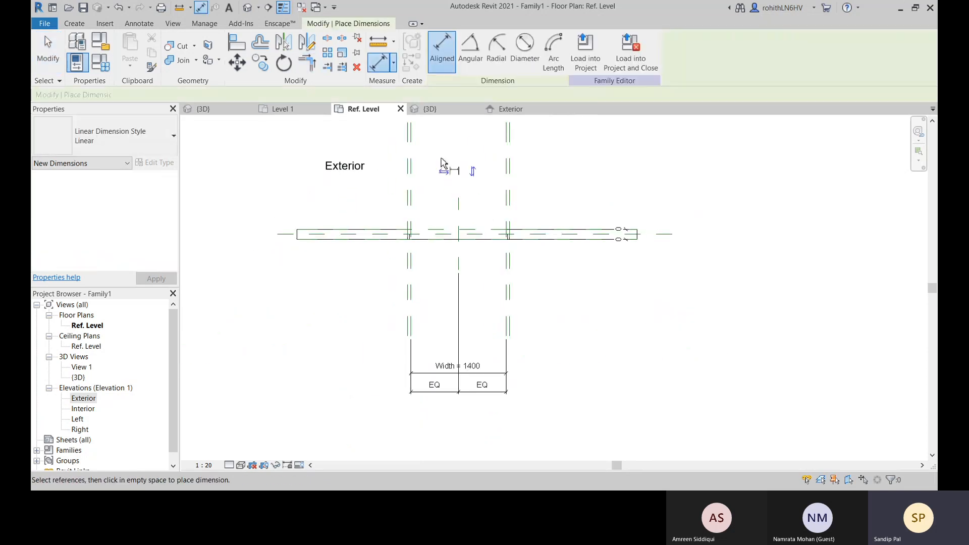
{"action": "scroll", "coordinate": [429, 149], "scroll_direction": "up", "scroll_amount": 2}
{"action": "middle_click_drag", "start_coordinate": [433, 151], "coordinate": [426, 209]}
{"action": "left_click", "coordinate": [408, 218]}
{"action": "left_click", "coordinate": [404, 218]}
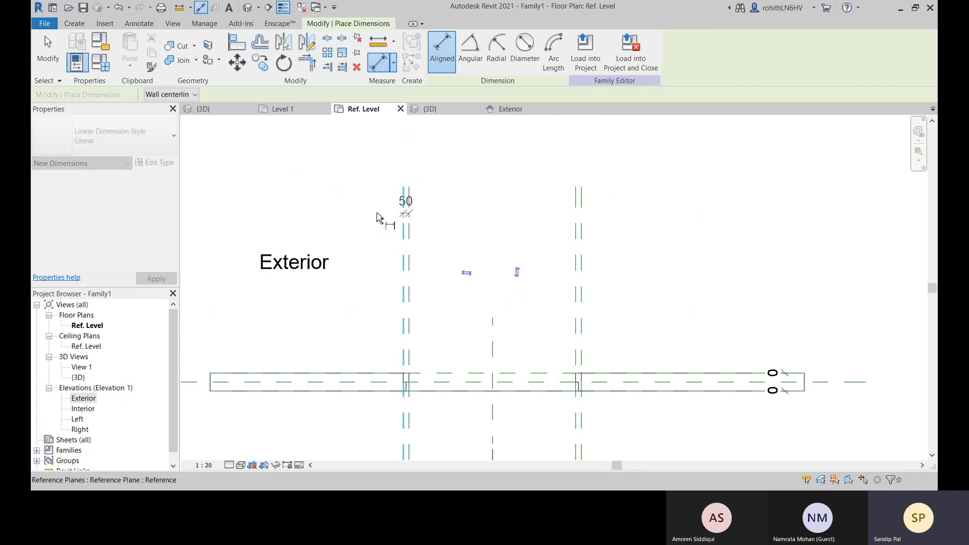
{"action": "scroll", "coordinate": [323, 197], "scroll_direction": "down", "scroll_amount": 2}
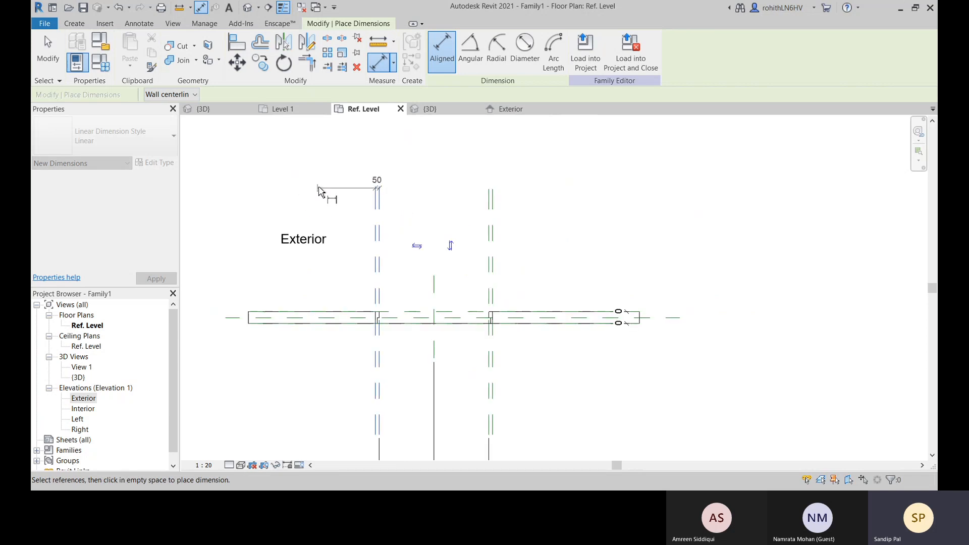
{"action": "middle_click_drag", "start_coordinate": [319, 190], "coordinate": [341, 167]}
{"action": "left_click", "coordinate": [334, 168]}
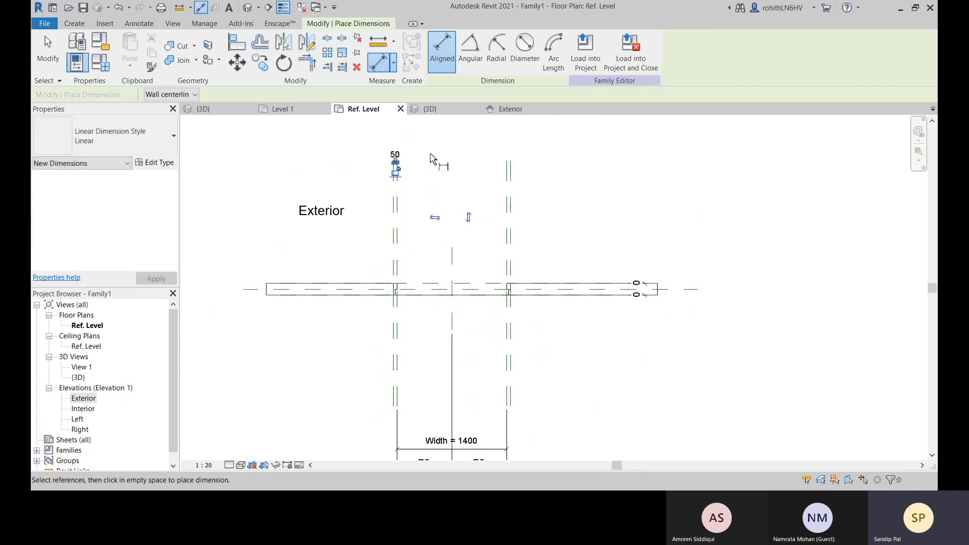
{"action": "right_click", "coordinate": [444, 144]}
{"action": "key", "text": "Escape"}
{"action": "key", "text": "Escape"}
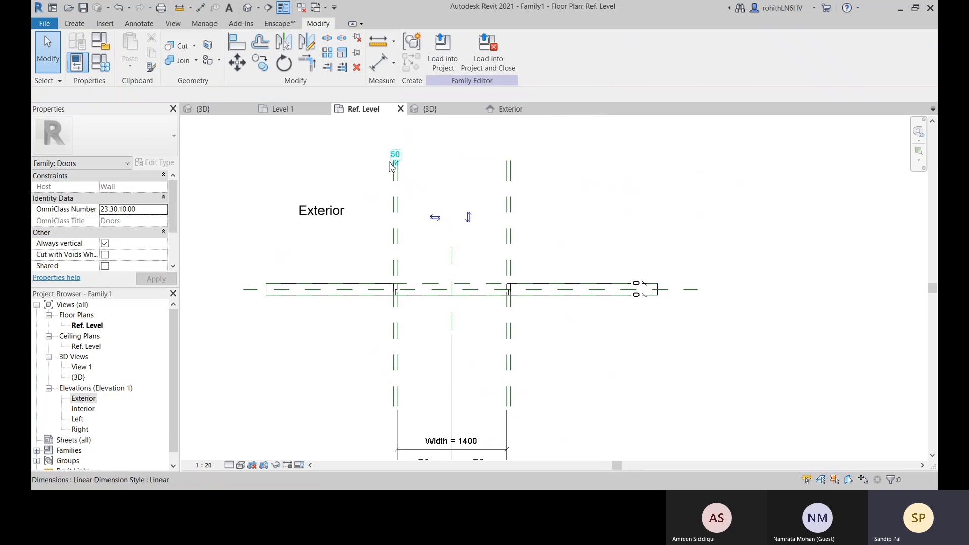
Try to apply the Door Jamb Width label to the dimension between the left inner and outer reference planes
{"action": "left_click", "coordinate": [404, 165]}
{"action": "left_click", "coordinate": [543, 50]}
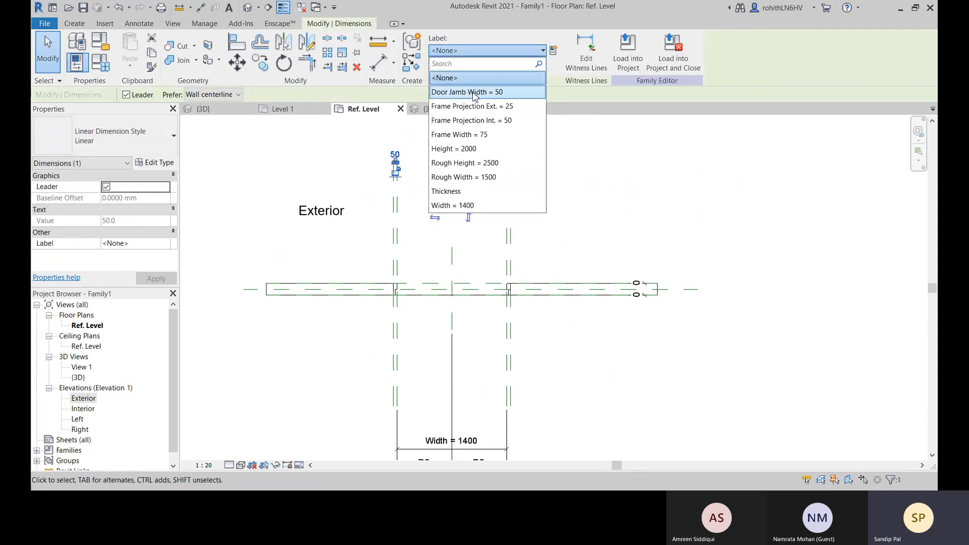
{"action": "left_click", "coordinate": [476, 91]}
{"action": "left_click", "coordinate": [600, 348]}
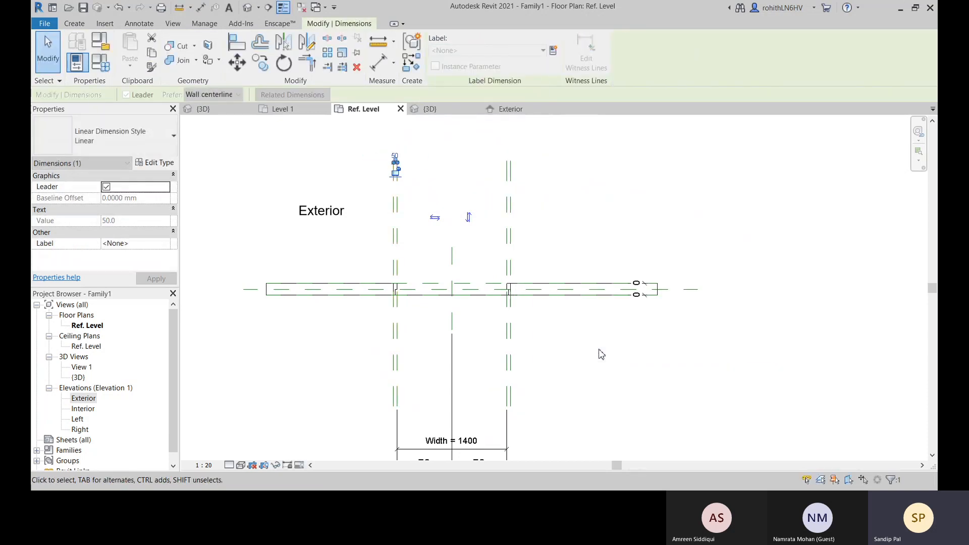
{"action": "scroll", "coordinate": [399, 191], "scroll_direction": "up", "scroll_amount": 4}
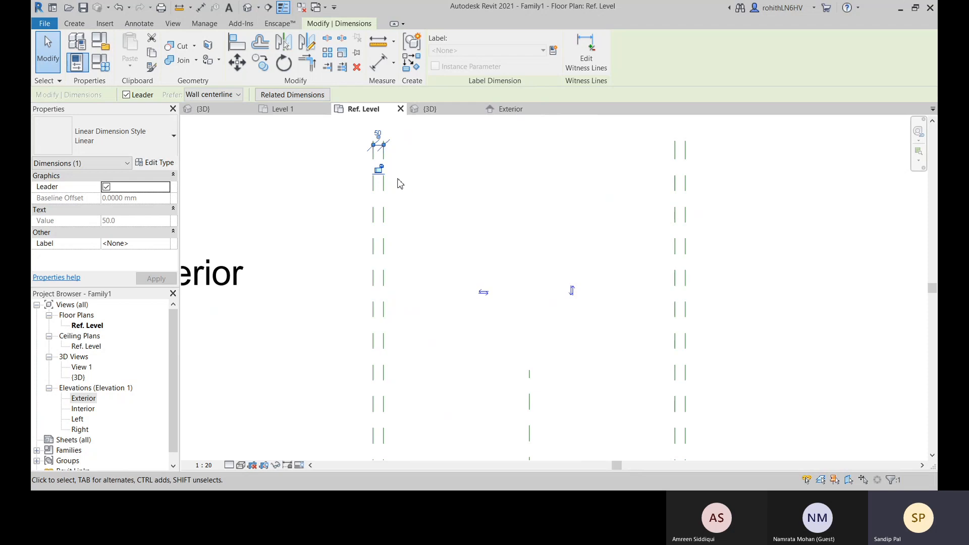
Lock the dimension between the inner and outer reference planes on the opening's left side
{"action": "middle_click_drag", "start_coordinate": [398, 171], "coordinate": [389, 198]}
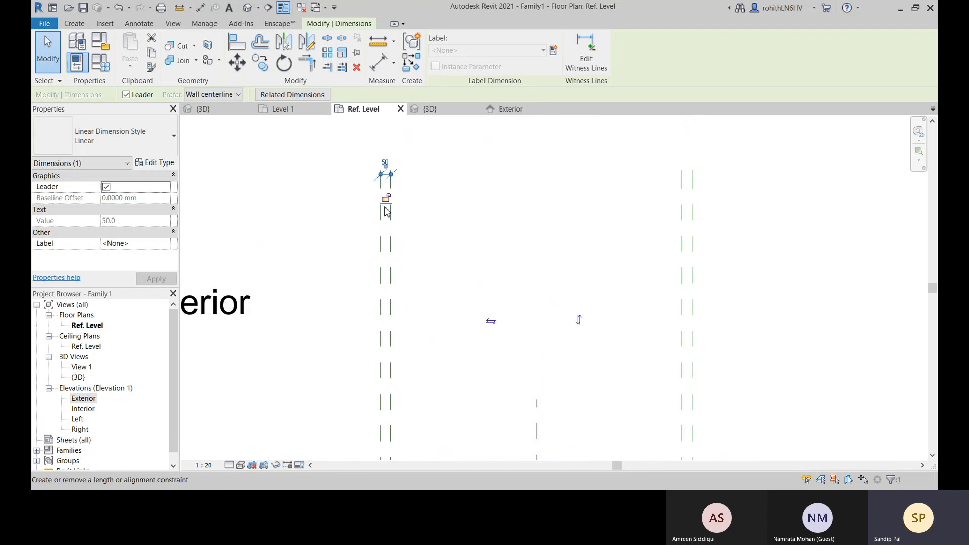
{"action": "left_click", "coordinate": [385, 200]}
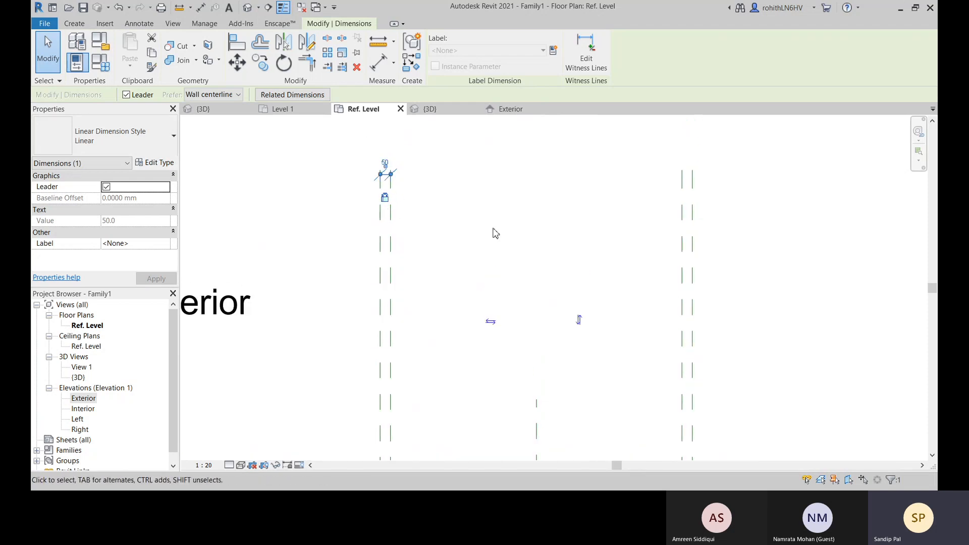
{"action": "left_click", "coordinate": [437, 233]}
Delete the dimension between the inner and outer reference planes on the opening's left side
{"action": "scroll", "coordinate": [404, 197], "scroll_direction": "down", "scroll_amount": 3}
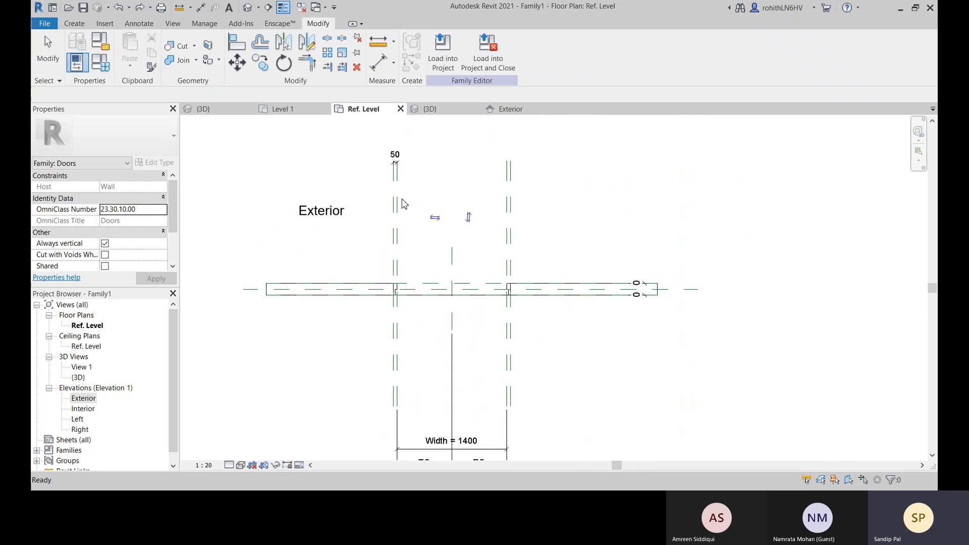
{"action": "scroll", "coordinate": [390, 164], "scroll_direction": "up", "scroll_amount": 1}
{"action": "left_click", "coordinate": [394, 166]}
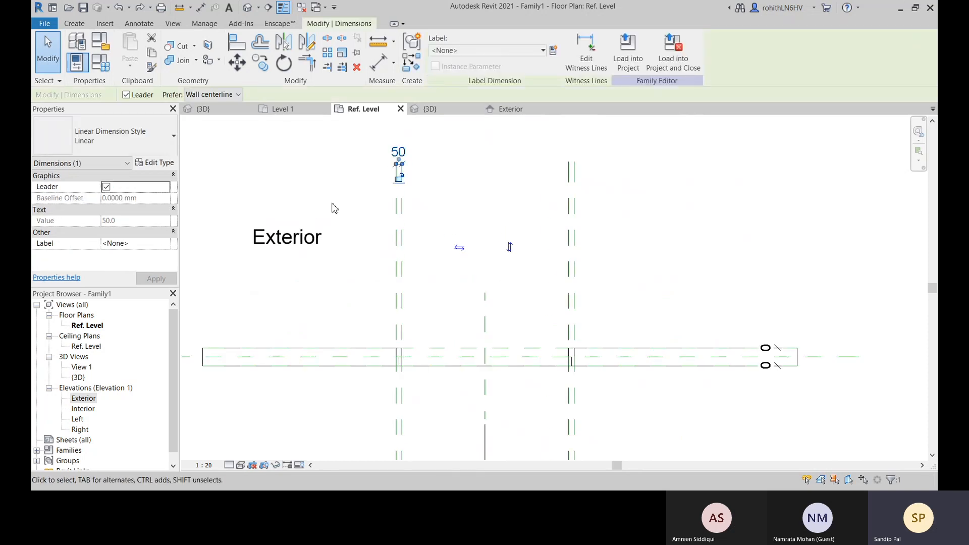
{"action": "key", "text": "Delete"}
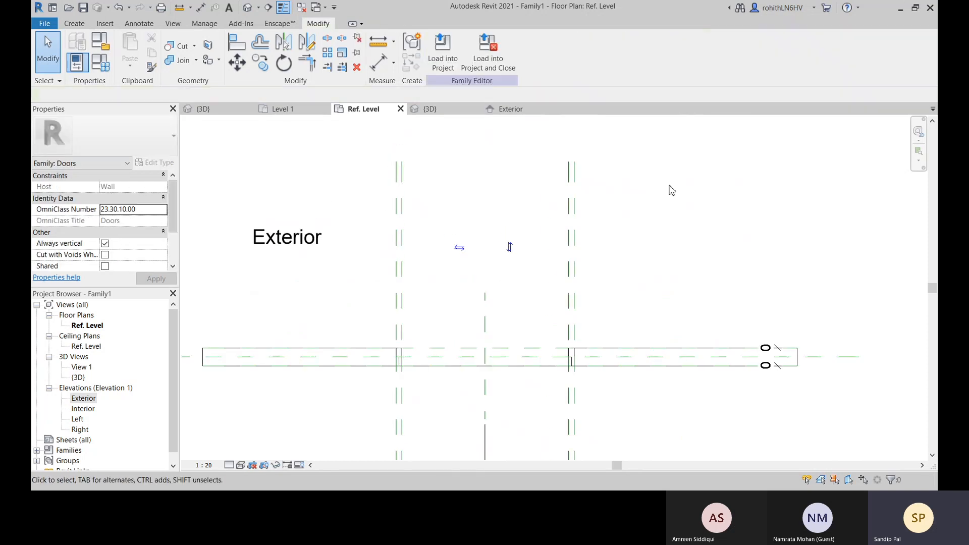
Add an aligned dimension above the wall between the inner and outer reference planes on the opening's right side
{"action": "left_click", "coordinate": [380, 63]}
{"action": "left_click", "coordinate": [573, 183]}
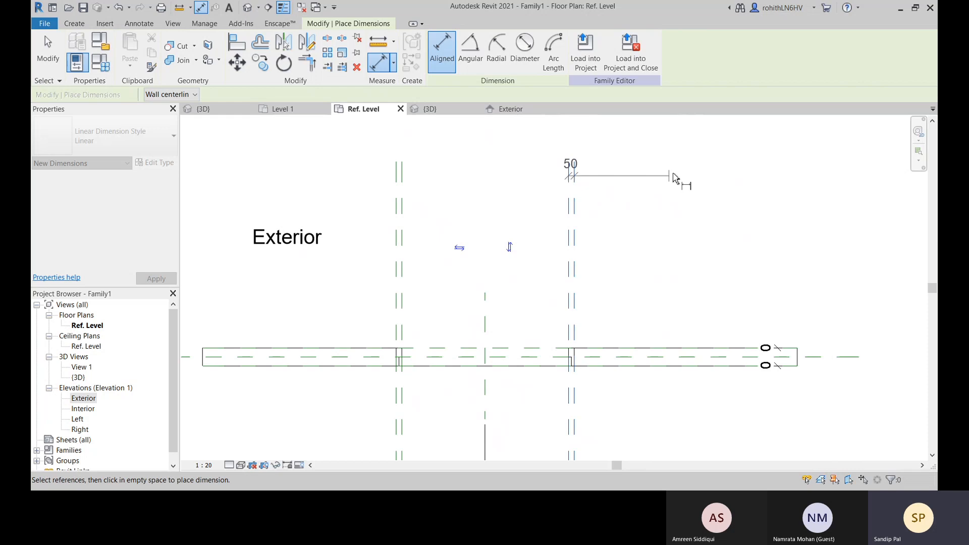
{"action": "left_click", "coordinate": [687, 157]}
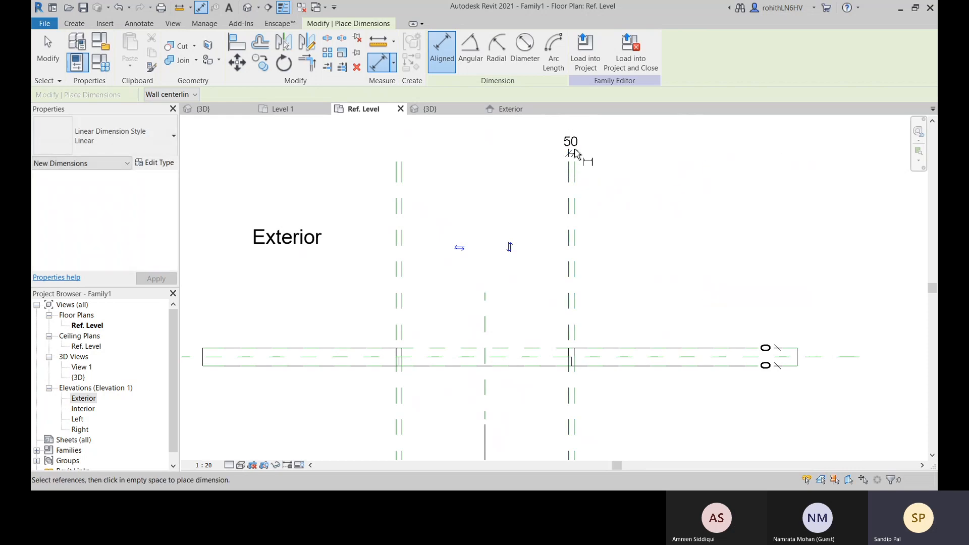
{"action": "key", "text": "Escape"}
{"action": "key", "text": "Escape"}
Try to apply the Door Jamb Width label to the dimension on the right side, choosing to remove the conflicting constraints
{"action": "left_click", "coordinate": [572, 151]}
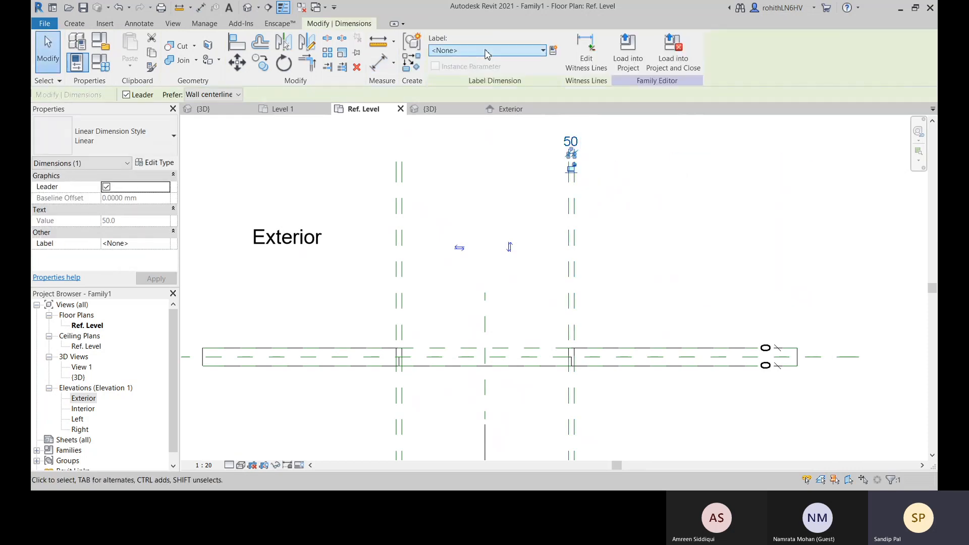
{"action": "left_click", "coordinate": [484, 50]}
{"action": "left_click", "coordinate": [480, 93]}
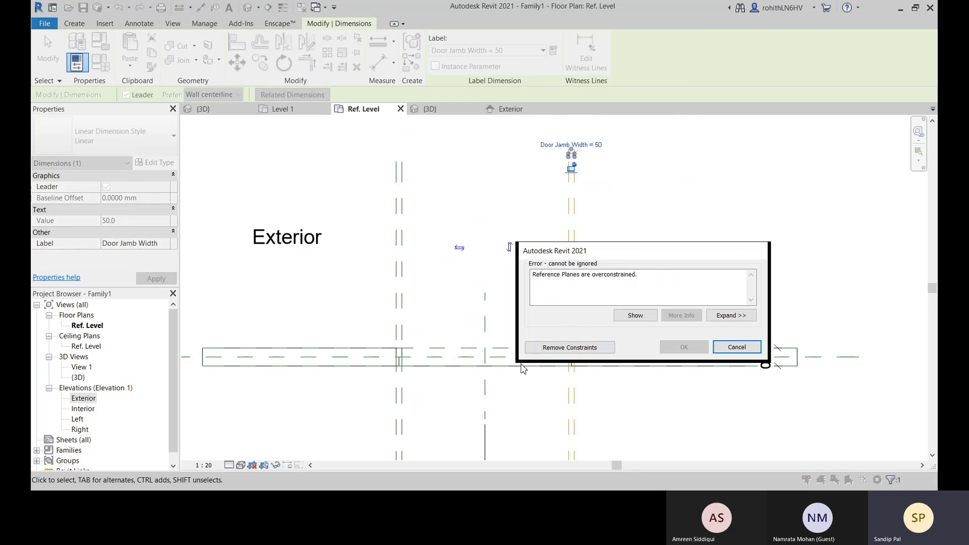
{"action": "left_click", "coordinate": [566, 348]}
Delete the dimension between the inner and outer reference planes on the opening's right side
{"action": "scroll", "coordinate": [624, 328], "scroll_direction": "down", "scroll_amount": 1}
{"action": "middle_click_drag", "start_coordinate": [622, 357], "coordinate": [590, 288]}
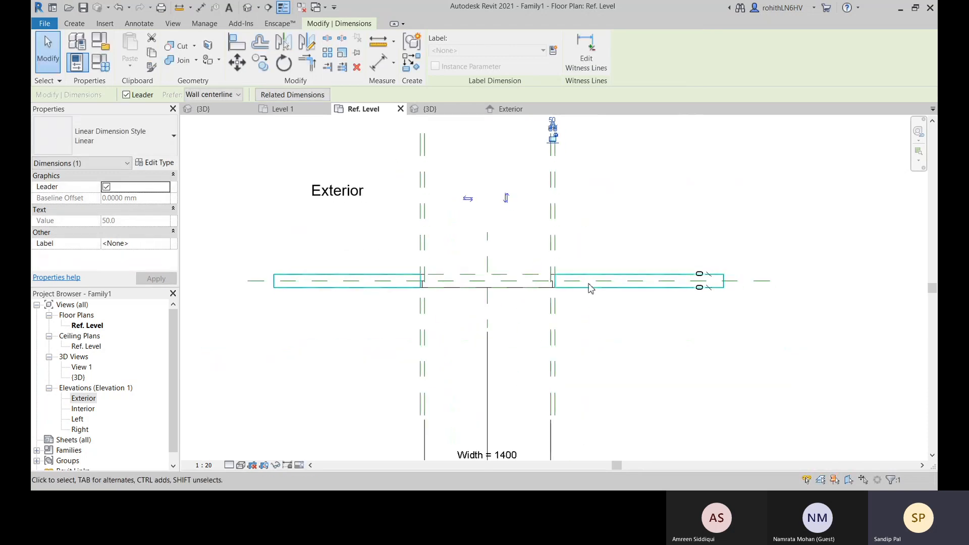
{"action": "middle_click_drag", "start_coordinate": [581, 186], "coordinate": [567, 234]}
{"action": "key", "text": "Escape"}
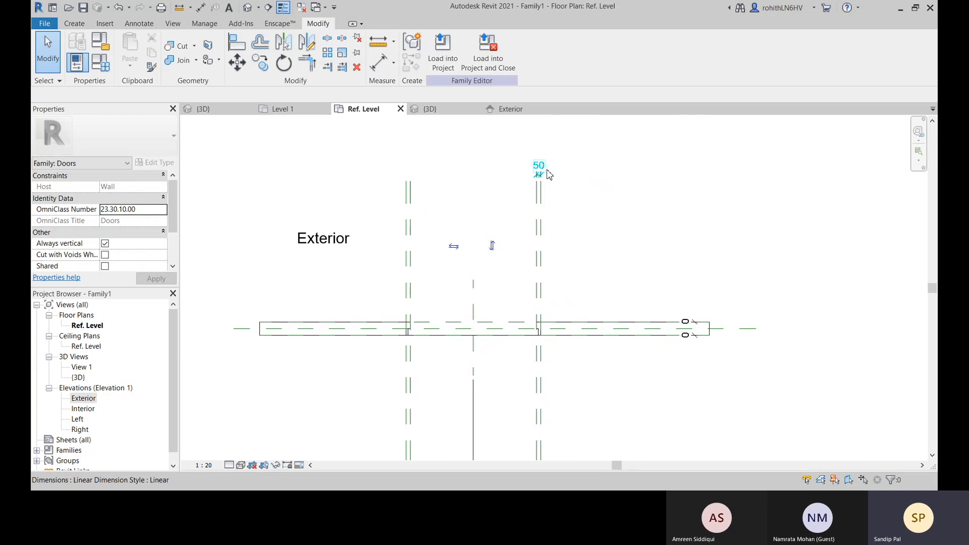
{"action": "left_click", "coordinate": [549, 174]}
{"action": "key", "text": "Delete"}
Switch from the floor plan to the Exterior elevation of the door family
{"action": "scroll", "coordinate": [587, 278], "scroll_direction": "down", "scroll_amount": 1}
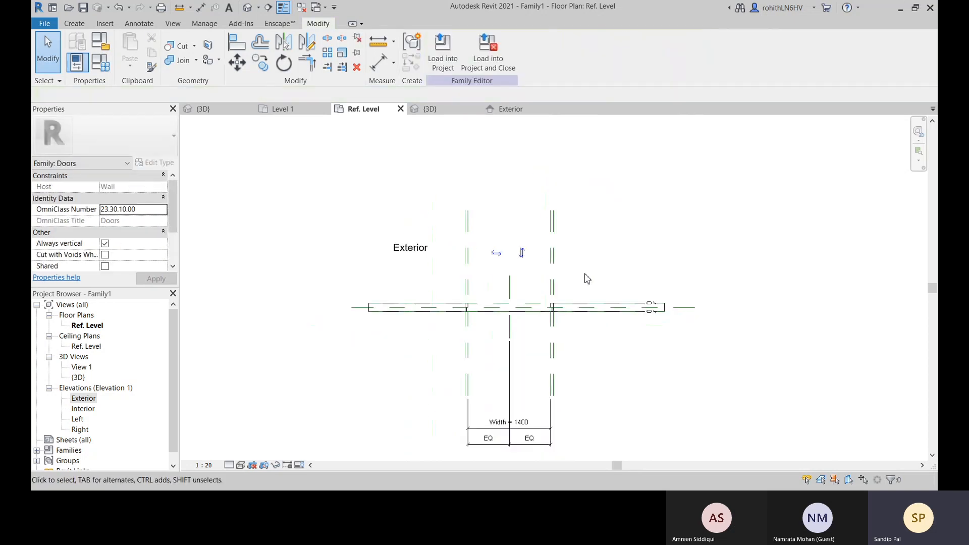
{"action": "middle_click_drag", "start_coordinate": [592, 356], "coordinate": [598, 303]}
{"action": "middle_click_drag", "start_coordinate": [591, 379], "coordinate": [588, 405]}
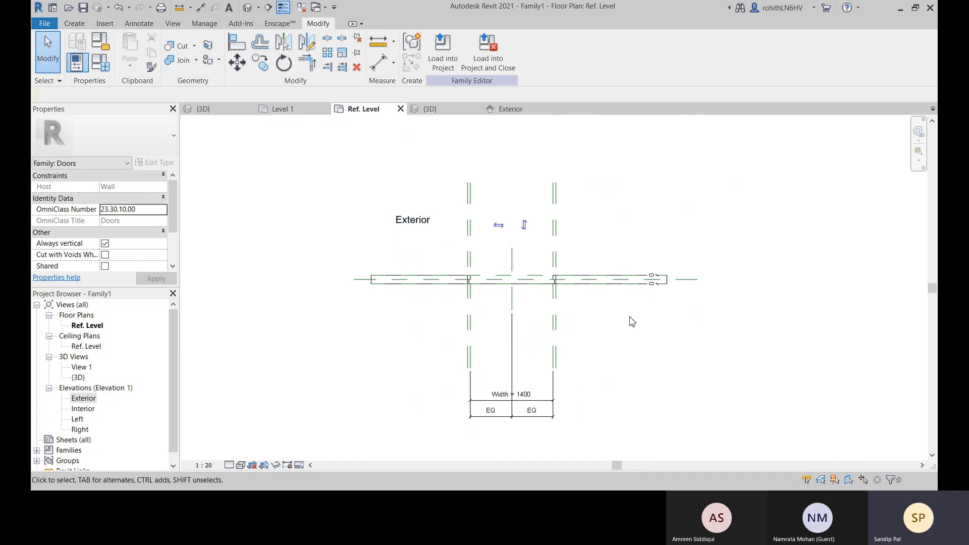
{"action": "left_click", "coordinate": [512, 111]}
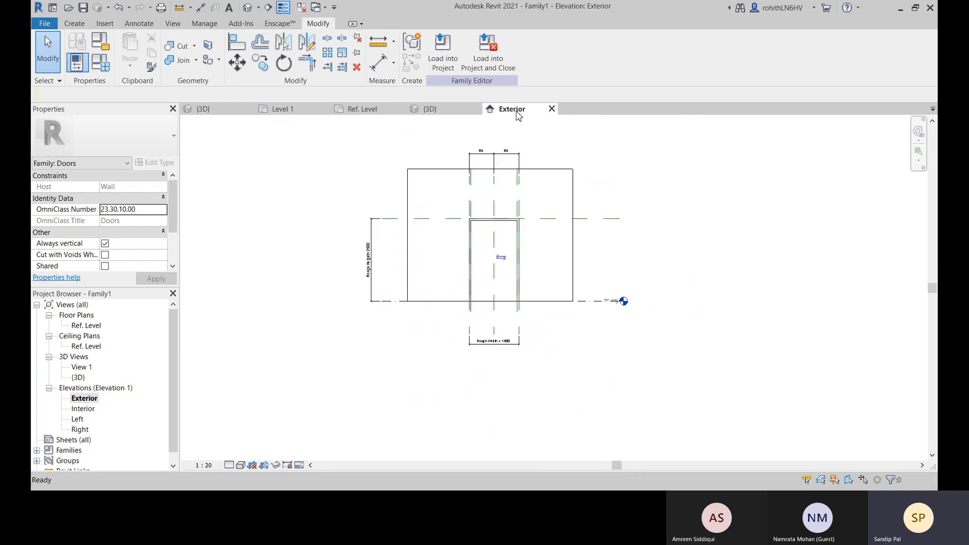
{"action": "scroll", "coordinate": [522, 240], "scroll_direction": "up", "scroll_amount": 2}
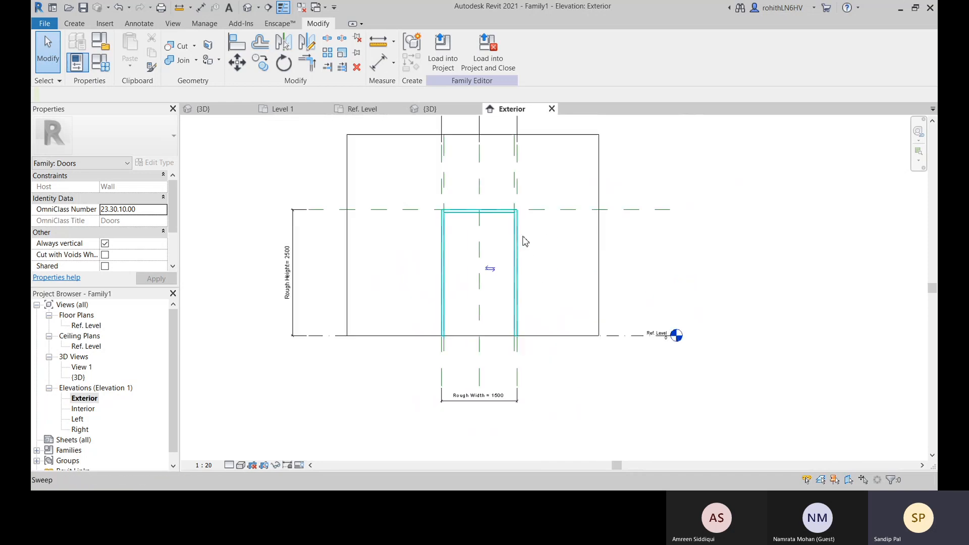
Edit the opening cut's sketch, unlock its left and right boundary lines from the reference planes, and finish the sketch
{"action": "left_click", "coordinate": [496, 339]}
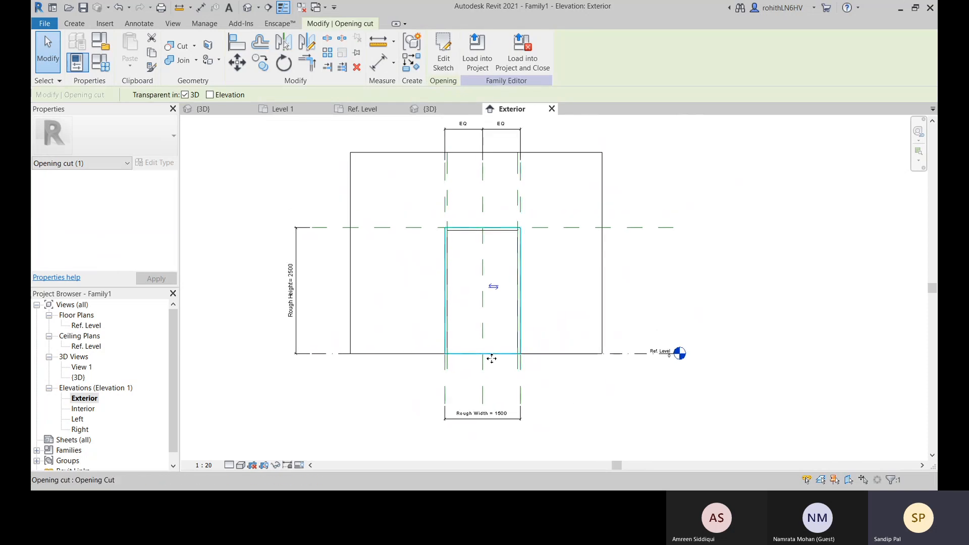
{"action": "scroll", "coordinate": [492, 359], "scroll_direction": "up", "scroll_amount": 2}
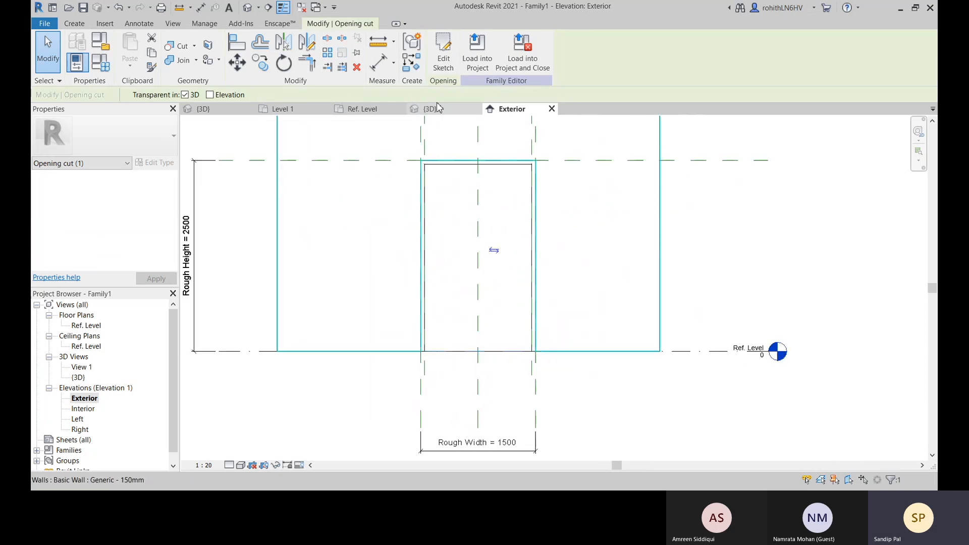
{"action": "left_click", "coordinate": [443, 66]}
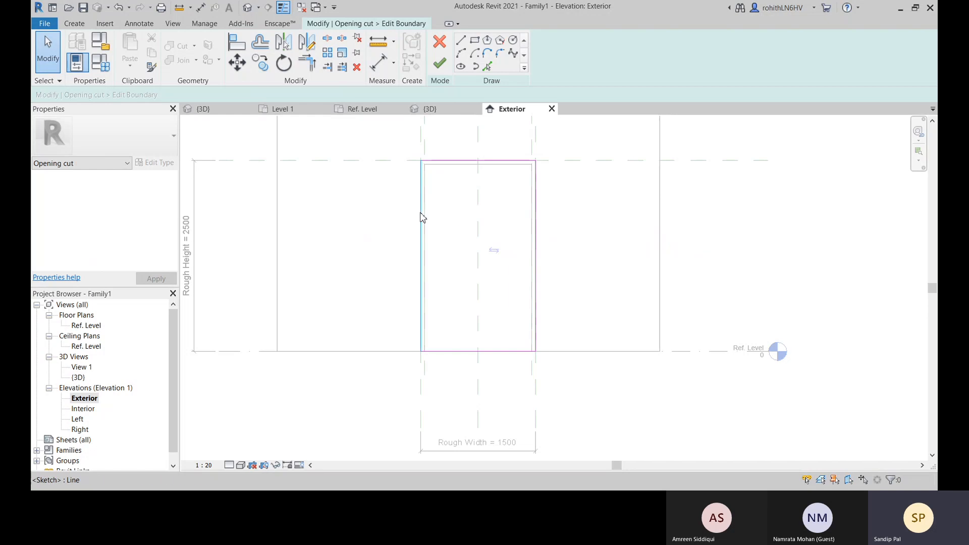
{"action": "middle_click_drag", "start_coordinate": [422, 217], "coordinate": [441, 316]}
{"action": "left_click", "coordinate": [429, 289]}
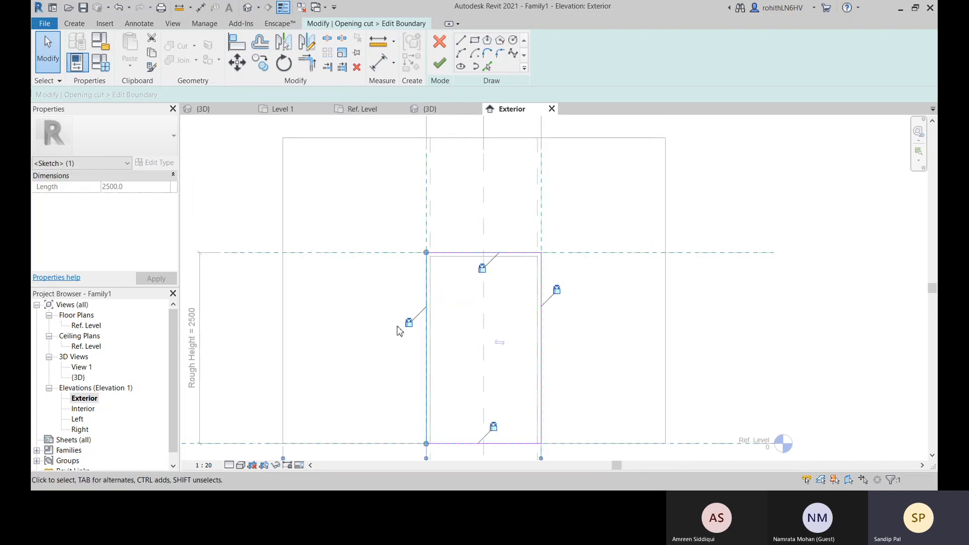
{"action": "left_click", "coordinate": [409, 323]}
{"action": "left_click", "coordinate": [557, 291]}
{"action": "scroll", "coordinate": [441, 343], "scroll_direction": "down", "scroll_amount": 2}
{"action": "left_click", "coordinate": [440, 64]}
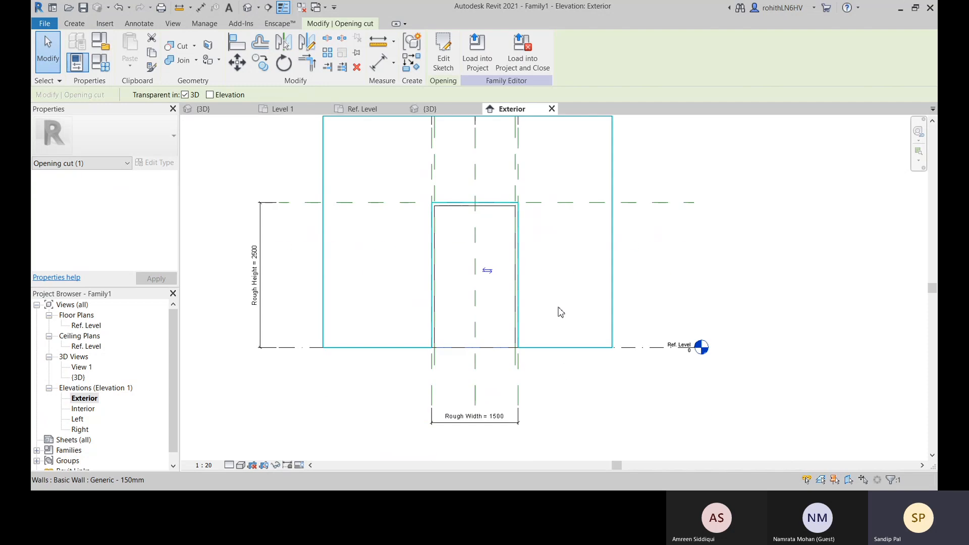
Try to set the Rough Width dimension below the opening to 1 mm
{"action": "scroll", "coordinate": [361, 338], "scroll_direction": "down", "scroll_amount": 2}
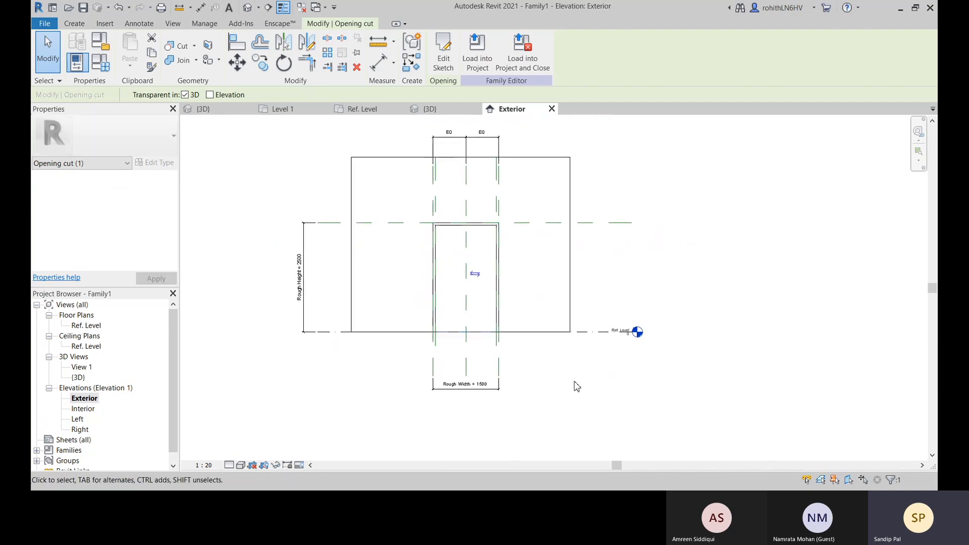
{"action": "left_click", "coordinate": [492, 402]}
{"action": "left_click", "coordinate": [485, 389]}
{"action": "scroll", "coordinate": [486, 396], "scroll_direction": "up", "scroll_amount": 2}
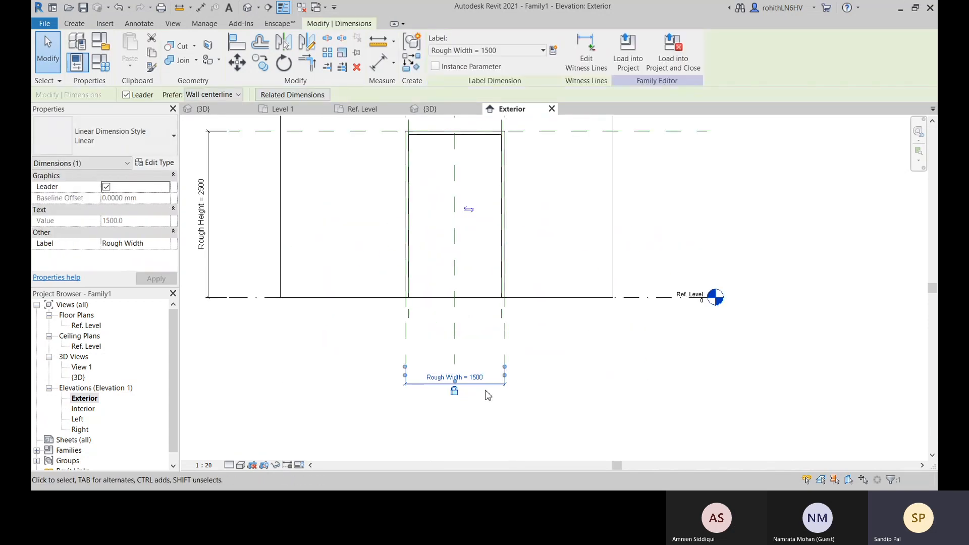
{"action": "left_click", "coordinate": [479, 382]}
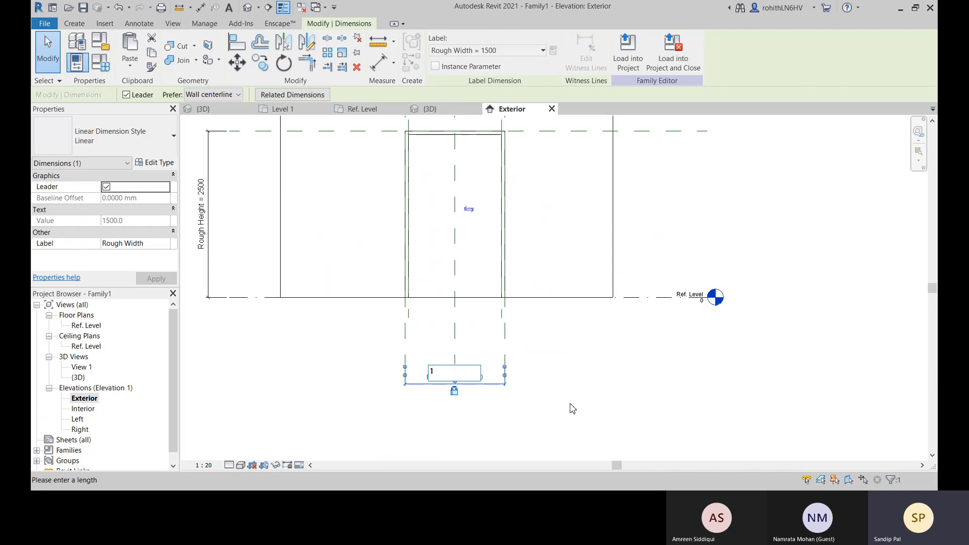
{"action": "type", "text": "1"}
{"action": "key", "text": "Return"}
{"action": "left_click", "coordinate": [731, 355]}
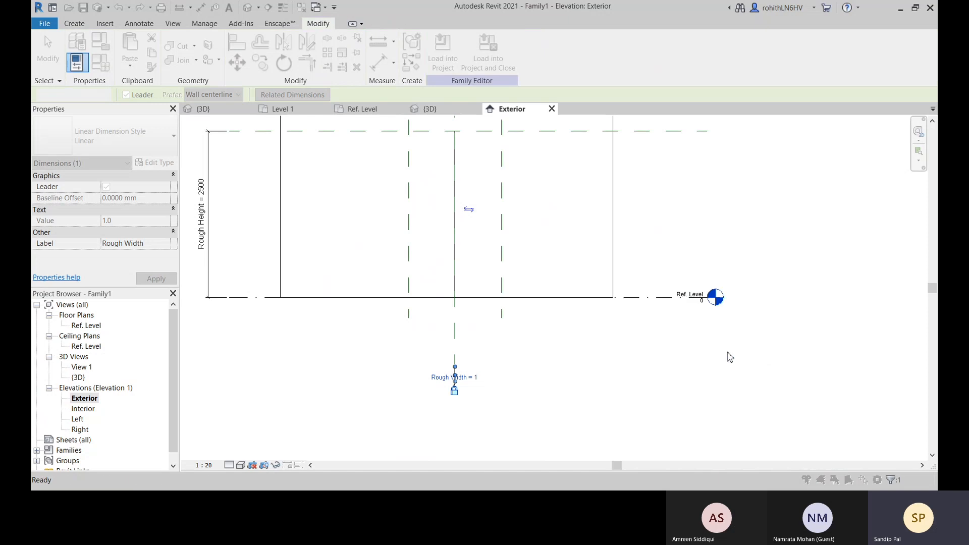
Examine the opening in the Exterior elevation and the Width dimension and paired reference planes in the Ref. Level floor plan
{"action": "middle_click_drag", "start_coordinate": [495, 401], "coordinate": [495, 443]}
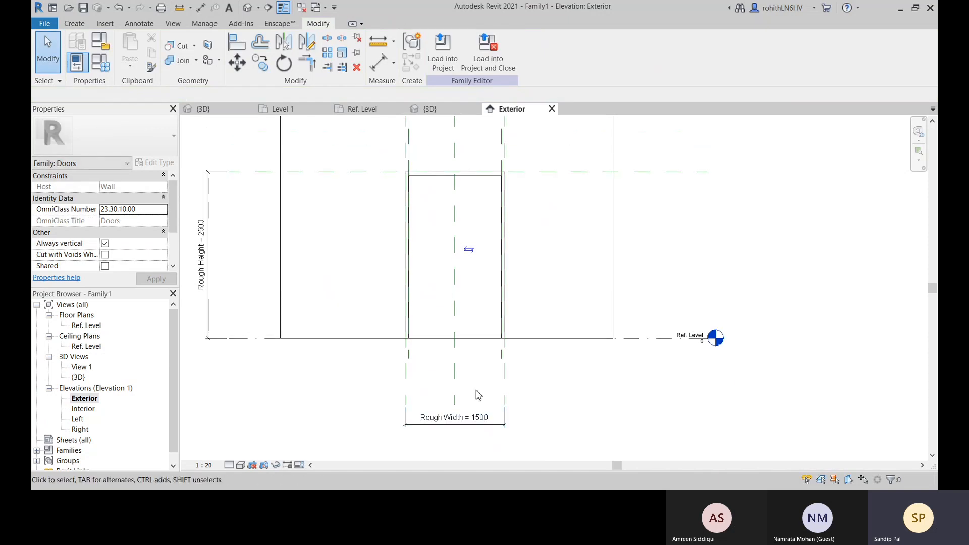
{"action": "scroll", "coordinate": [480, 366], "scroll_direction": "down", "scroll_amount": 2}
{"action": "middle_click_drag", "start_coordinate": [448, 283], "coordinate": [457, 339]}
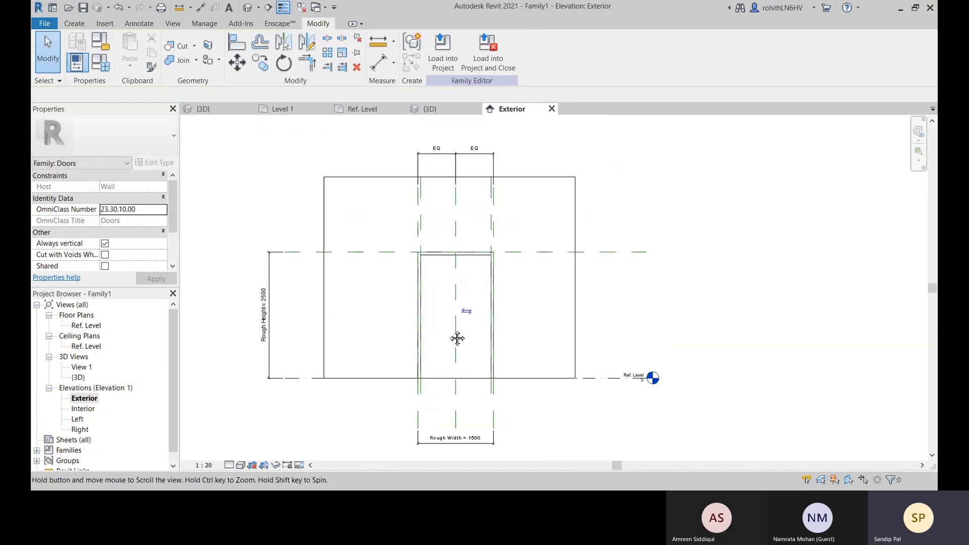
{"action": "left_click", "coordinate": [361, 110]}
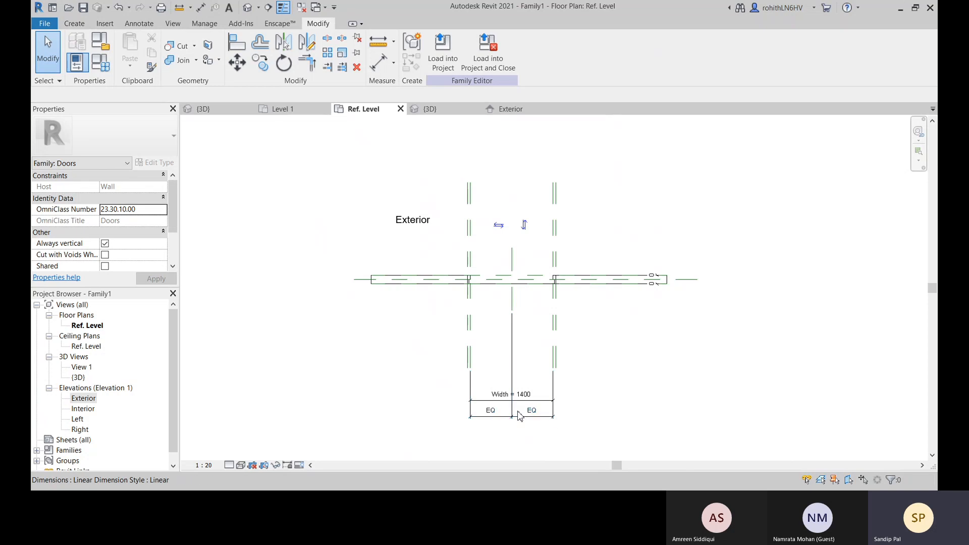
{"action": "scroll", "coordinate": [519, 411], "scroll_direction": "up", "scroll_amount": 2}
{"action": "middle_click_drag", "start_coordinate": [456, 366], "coordinate": [433, 384]}
{"action": "scroll", "coordinate": [440, 328], "scroll_direction": "down", "scroll_amount": 3}
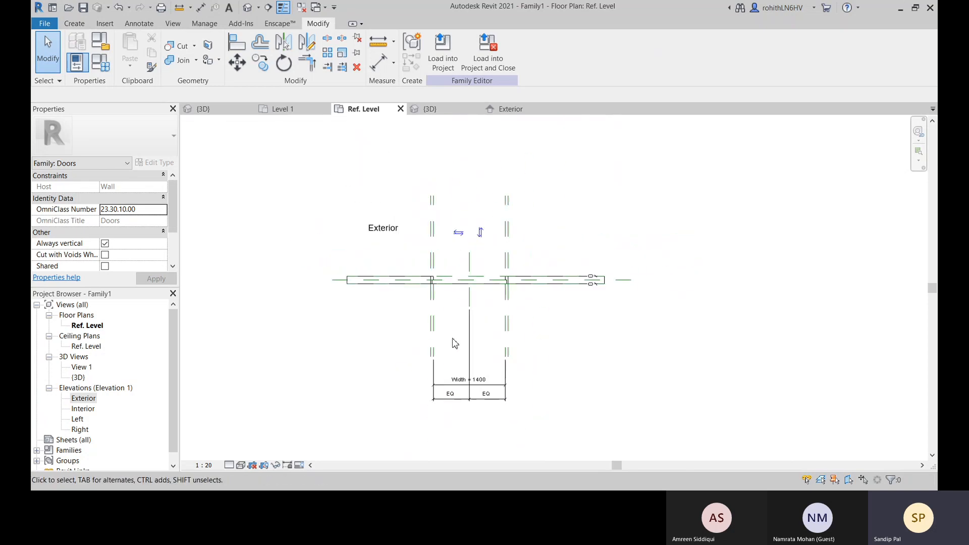
{"action": "middle_click_drag", "start_coordinate": [433, 336], "coordinate": [428, 348]}
Compare the Rough Width dimension in the Exterior elevation with the opening's reference planes and dimensions in the Ref. Level floor plan
{"action": "left_click", "coordinate": [517, 111]}
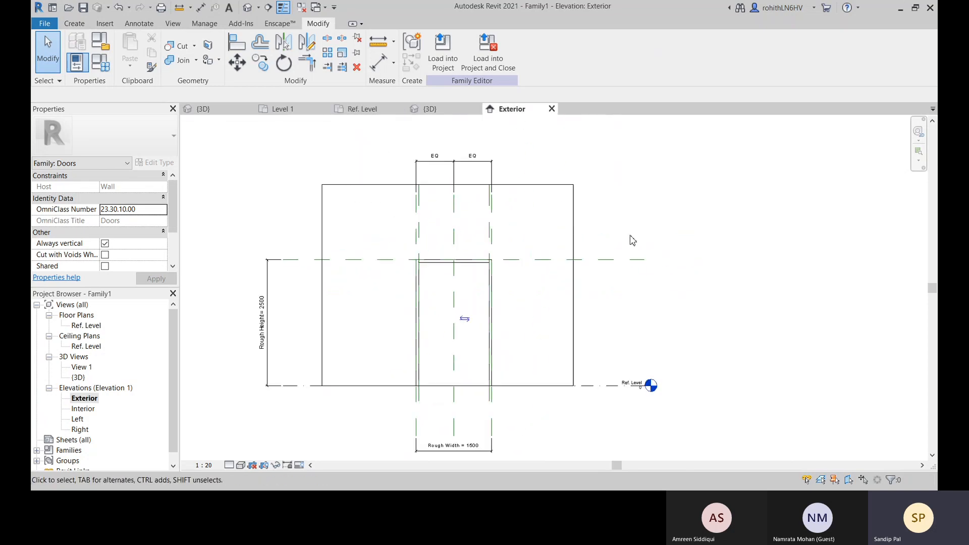
{"action": "scroll", "coordinate": [442, 360], "scroll_direction": "up", "scroll_amount": 3}
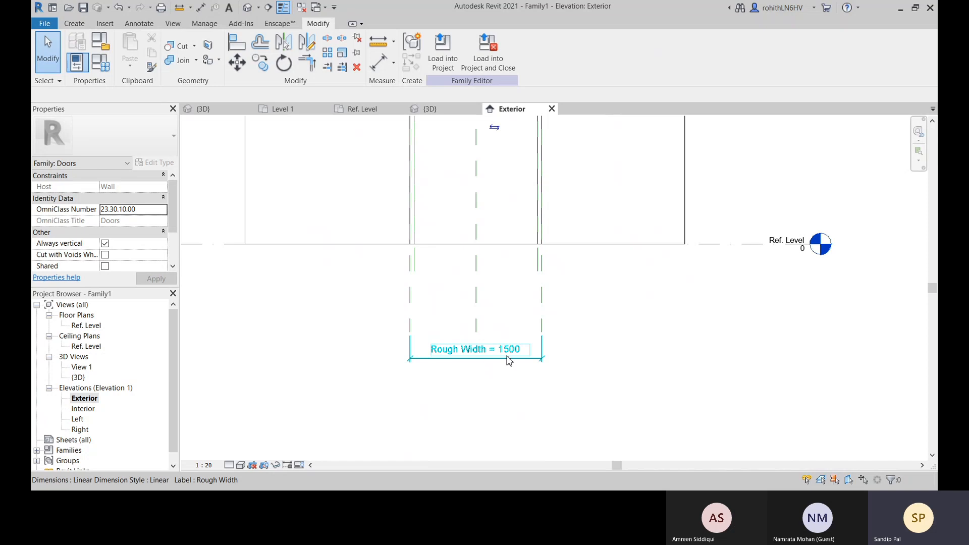
{"action": "scroll", "coordinate": [520, 374], "scroll_direction": "down", "scroll_amount": 2}
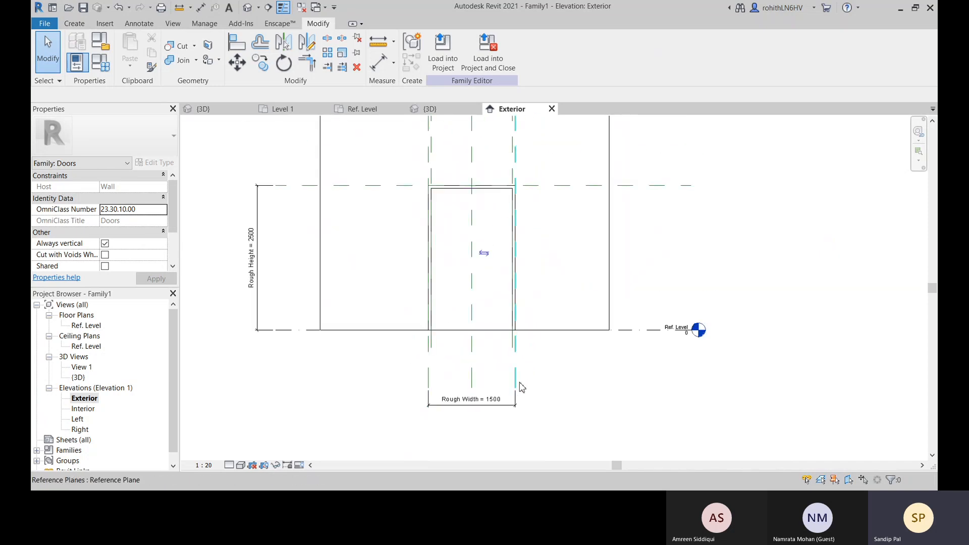
{"action": "left_click", "coordinate": [515, 411]}
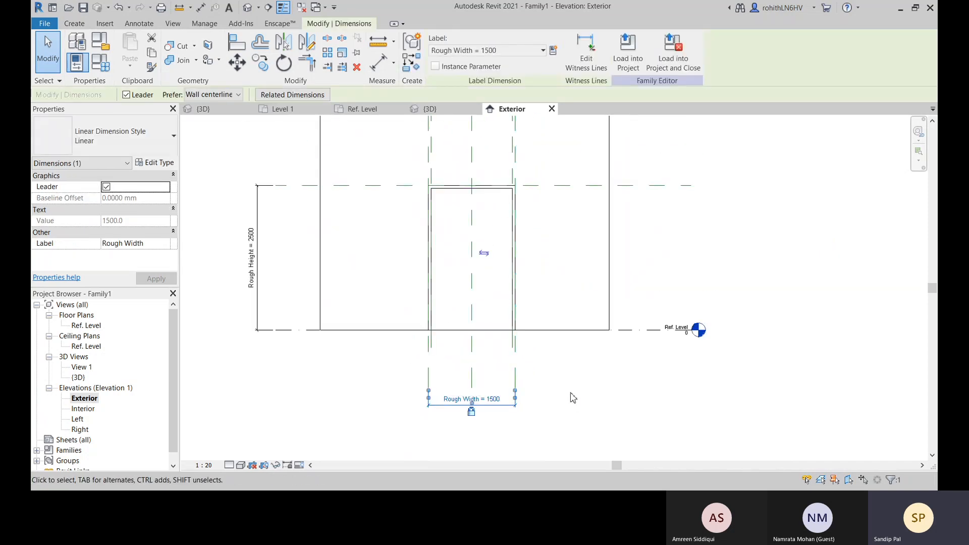
{"action": "middle_click_drag", "start_coordinate": [514, 364], "coordinate": [515, 379]}
{"action": "middle_click_drag", "start_coordinate": [566, 323], "coordinate": [564, 375]}
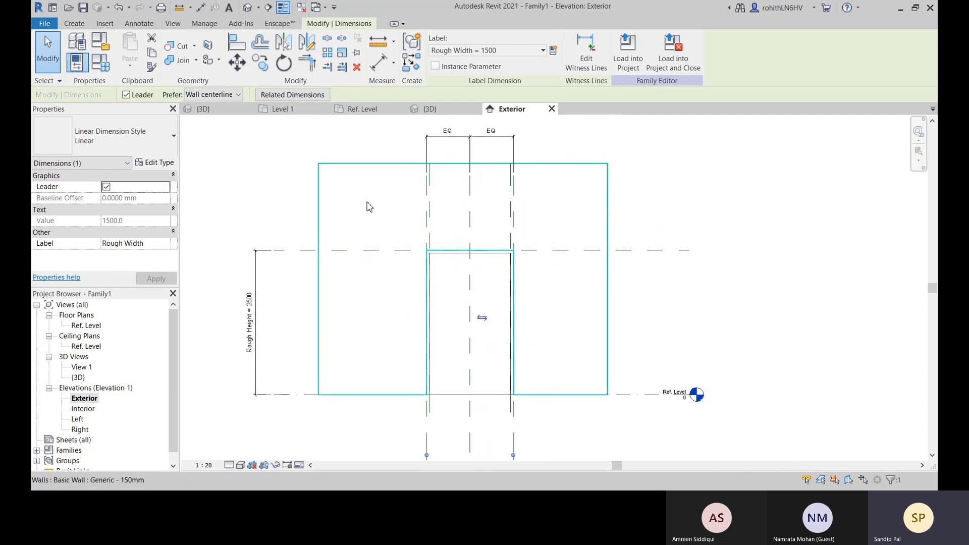
{"action": "left_click", "coordinate": [362, 109]}
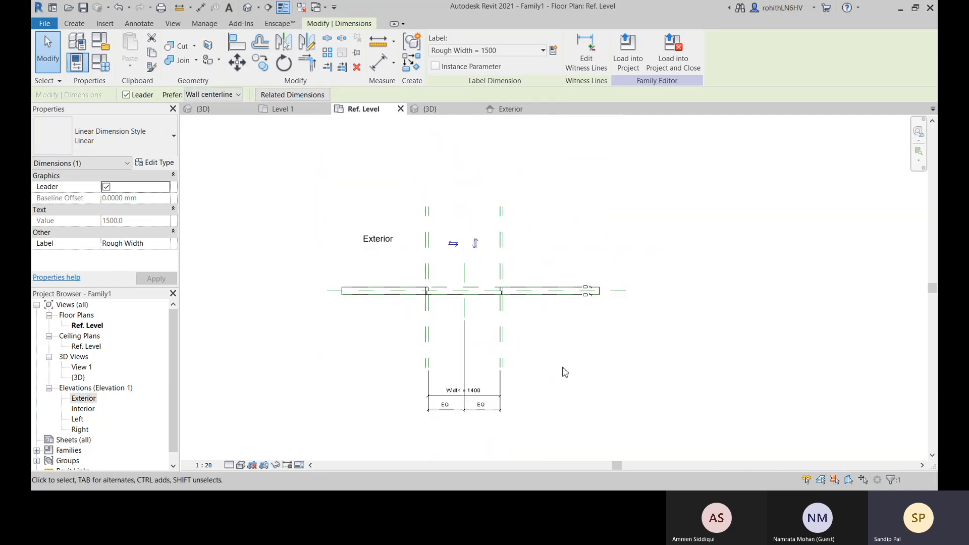
{"action": "left_click", "coordinate": [592, 375]}
{"action": "middle_click_drag", "start_coordinate": [542, 388], "coordinate": [557, 361]}
{"action": "scroll", "coordinate": [466, 364], "scroll_direction": "up", "scroll_amount": 2}
{"action": "middle_click_drag", "start_coordinate": [479, 318], "coordinate": [434, 350]}
{"action": "left_click", "coordinate": [505, 109]}
{"action": "middle_click_drag", "start_coordinate": [514, 370], "coordinate": [515, 247]}
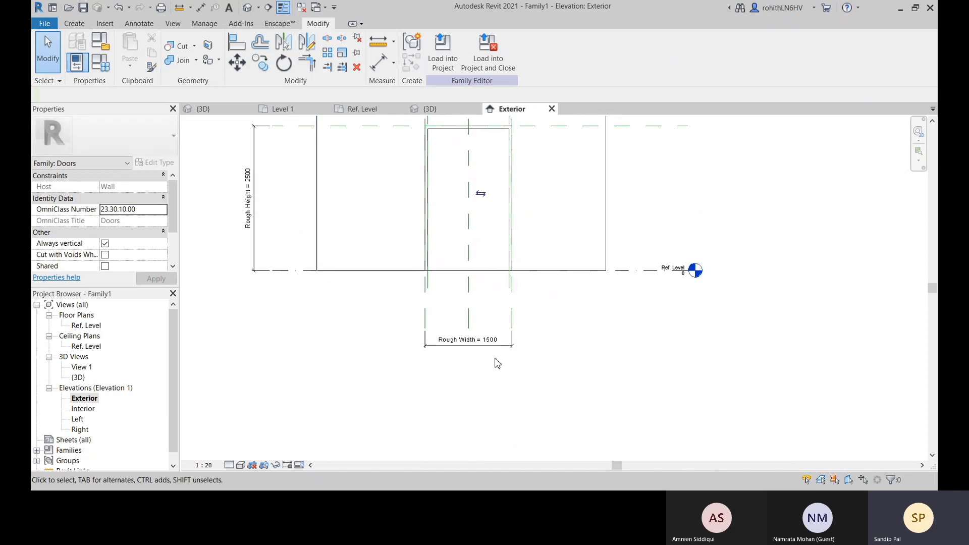
Review the opening in 3D, the Width dimension in the Ref. Level plan, and the Rough Width dimension in the Exterior elevation
{"action": "scroll", "coordinate": [586, 368], "scroll_direction": "down", "scroll_amount": 5}
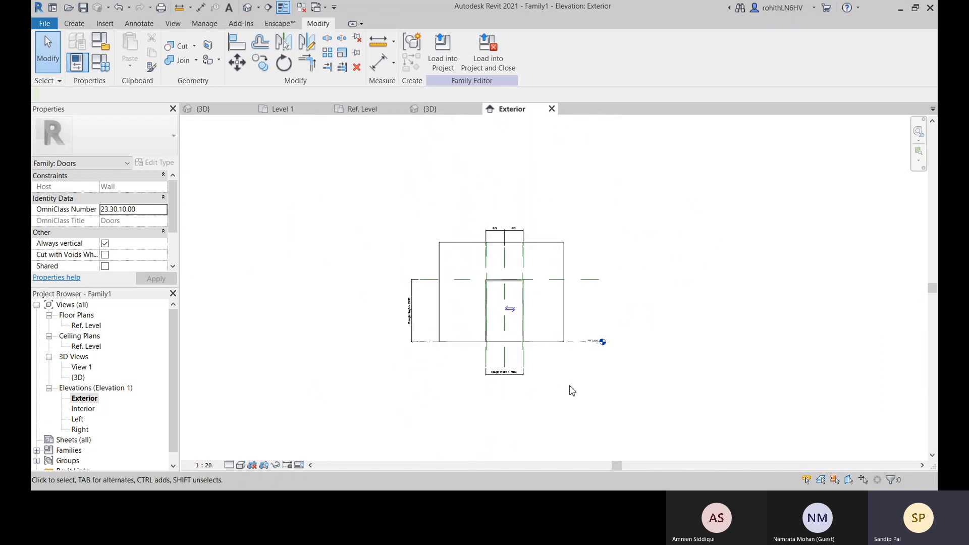
{"action": "left_click", "coordinate": [430, 109]}
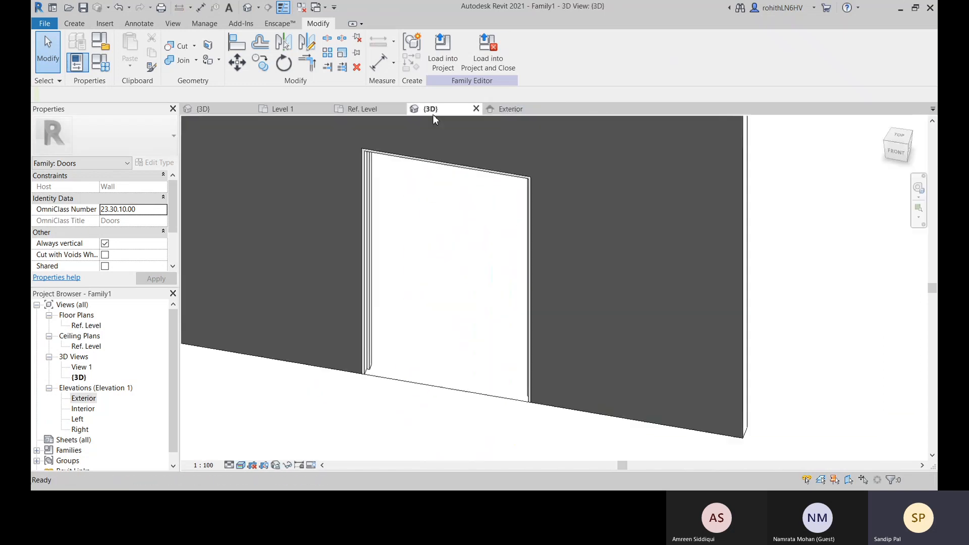
{"action": "left_click", "coordinate": [395, 109]}
{"action": "middle_click_drag", "start_coordinate": [487, 413], "coordinate": [500, 406]}
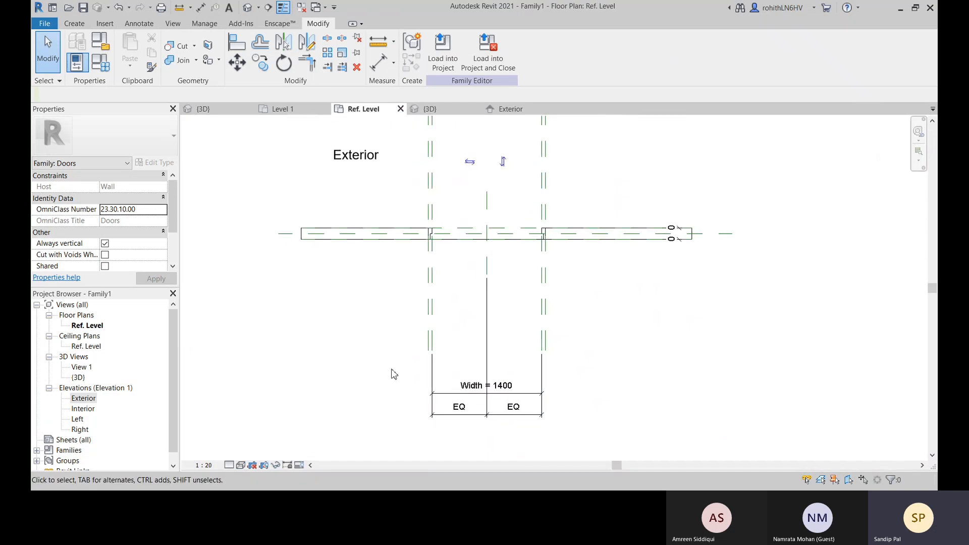
{"action": "middle_click_drag", "start_coordinate": [459, 379], "coordinate": [448, 399]}
{"action": "scroll", "coordinate": [358, 406], "scroll_direction": "down", "scroll_amount": 2}
{"action": "middle_click_drag", "start_coordinate": [388, 409], "coordinate": [450, 385]}
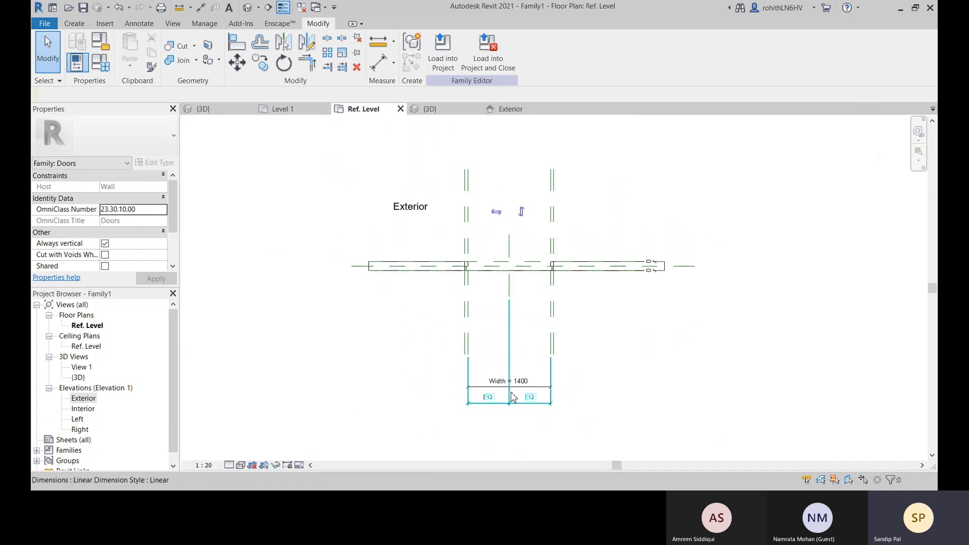
{"action": "scroll", "coordinate": [485, 386], "scroll_direction": "up", "scroll_amount": 1}
{"action": "middle_click_drag", "start_coordinate": [401, 363], "coordinate": [380, 381]}
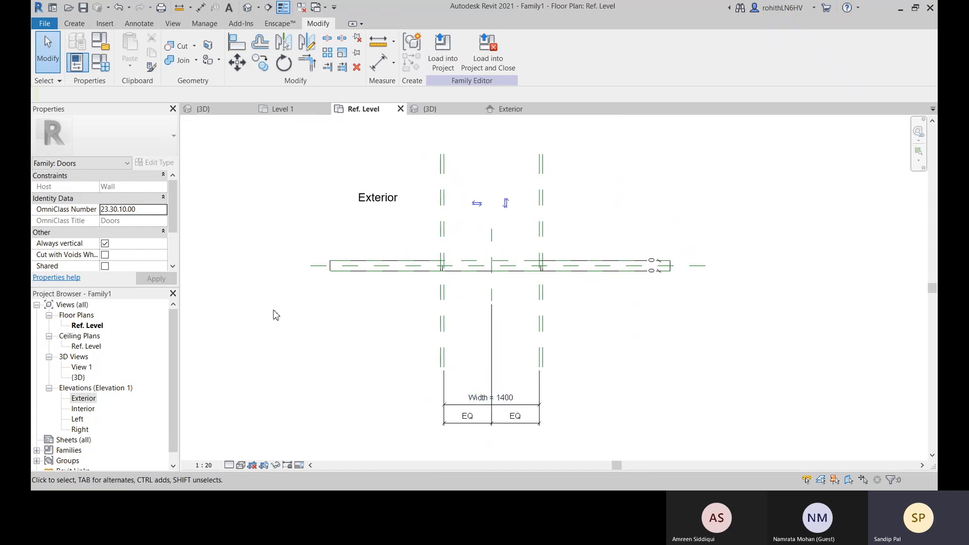
{"action": "left_click", "coordinate": [525, 109]}
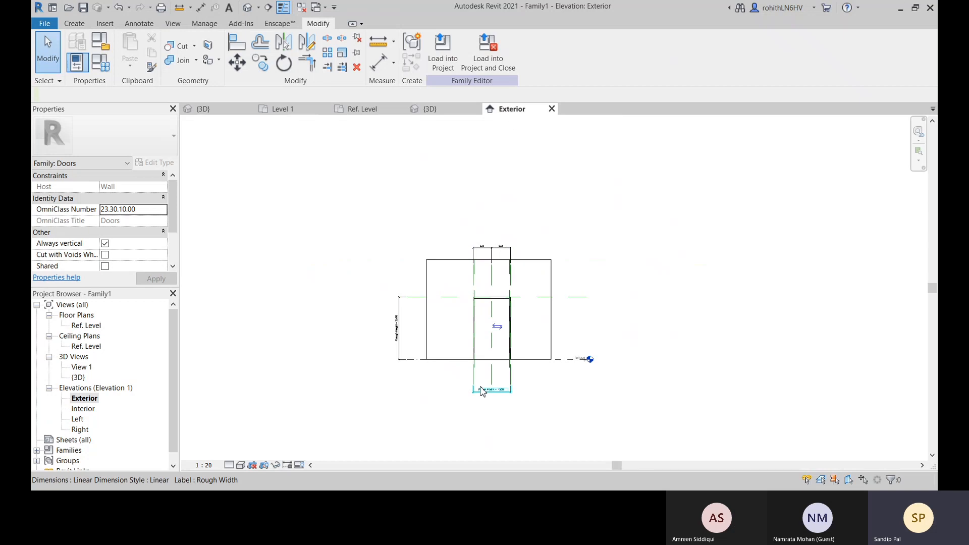
{"action": "scroll", "coordinate": [503, 394], "scroll_direction": "up", "scroll_amount": 1}
{"action": "scroll", "coordinate": [507, 447], "scroll_direction": "up", "scroll_amount": 2}
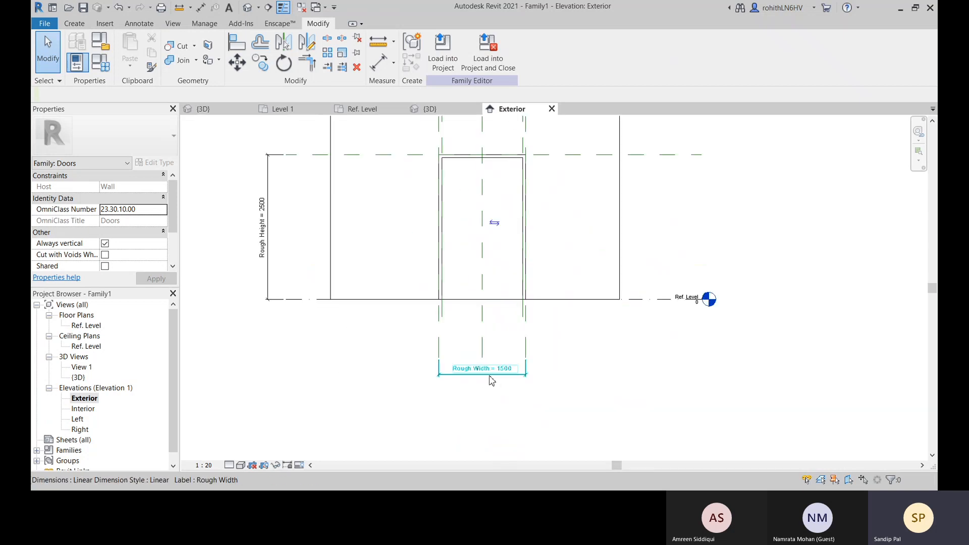
{"action": "left_click", "coordinate": [388, 110]}
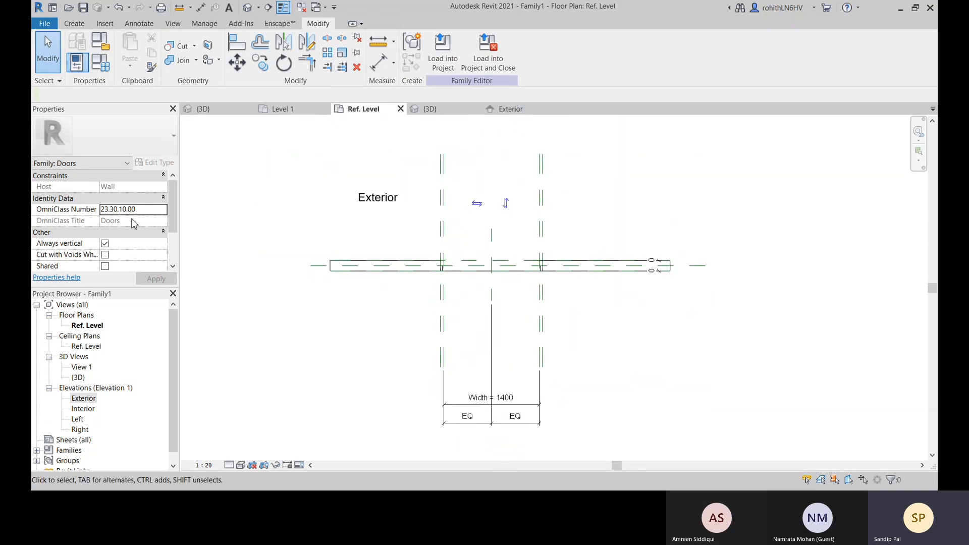
Give the Door Jamb Width parameter the formula Rough Width - Width in the family types
{"action": "left_click", "coordinate": [101, 63]}
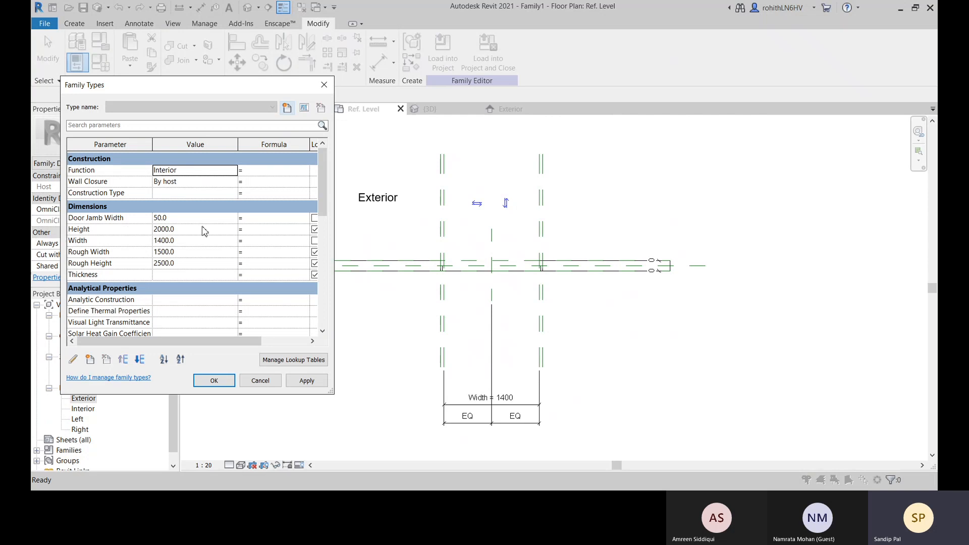
{"action": "left_click", "coordinate": [263, 219]}
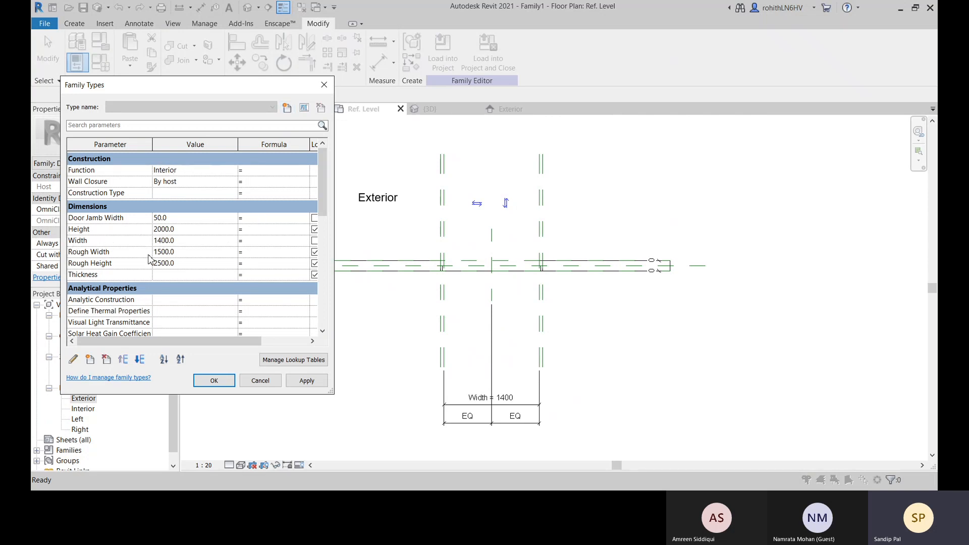
{"action": "left_click", "coordinate": [116, 252]}
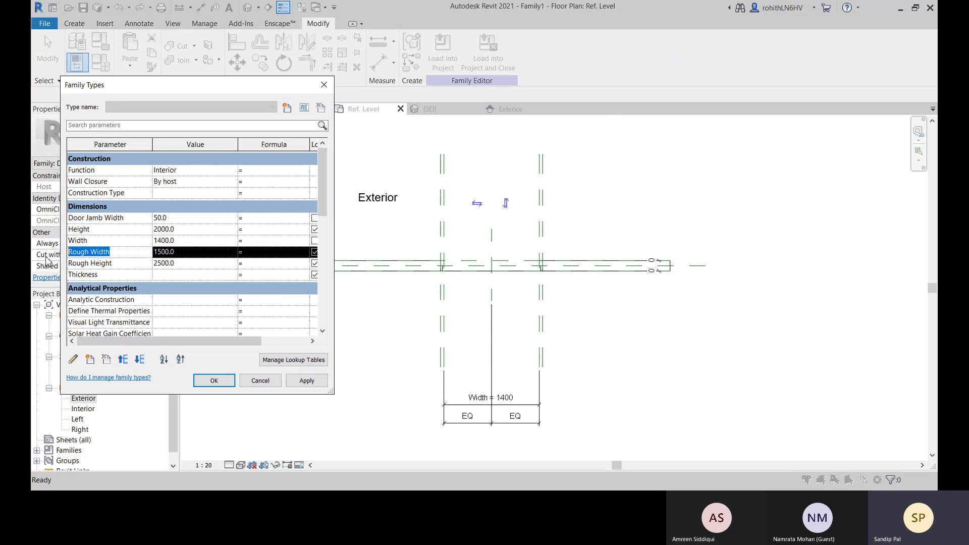
{"action": "left_click", "coordinate": [259, 219]}
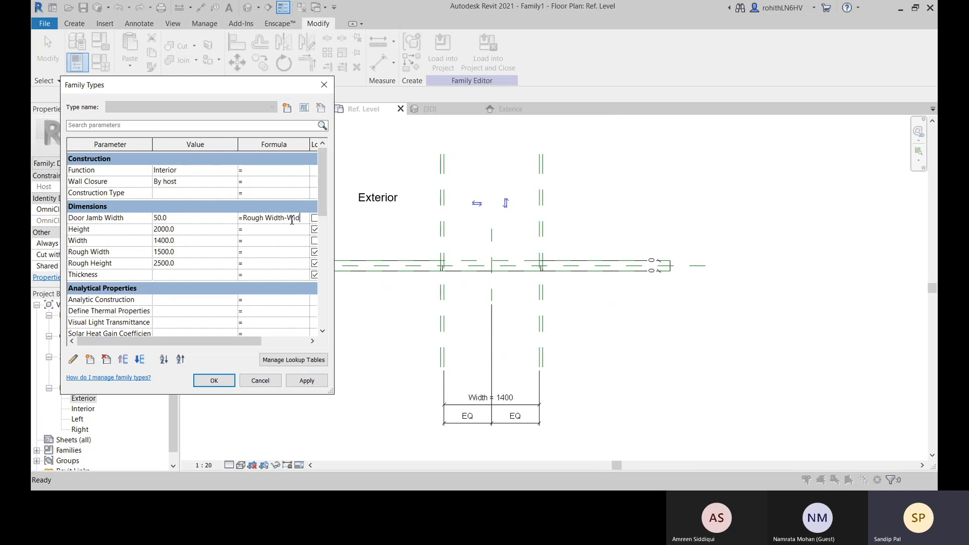
{"action": "left_click", "coordinate": [230, 263]}
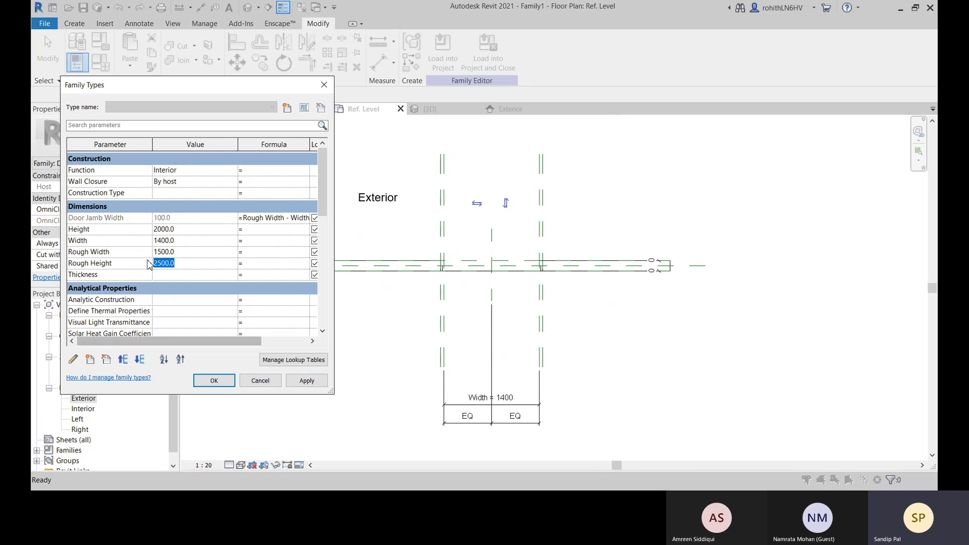
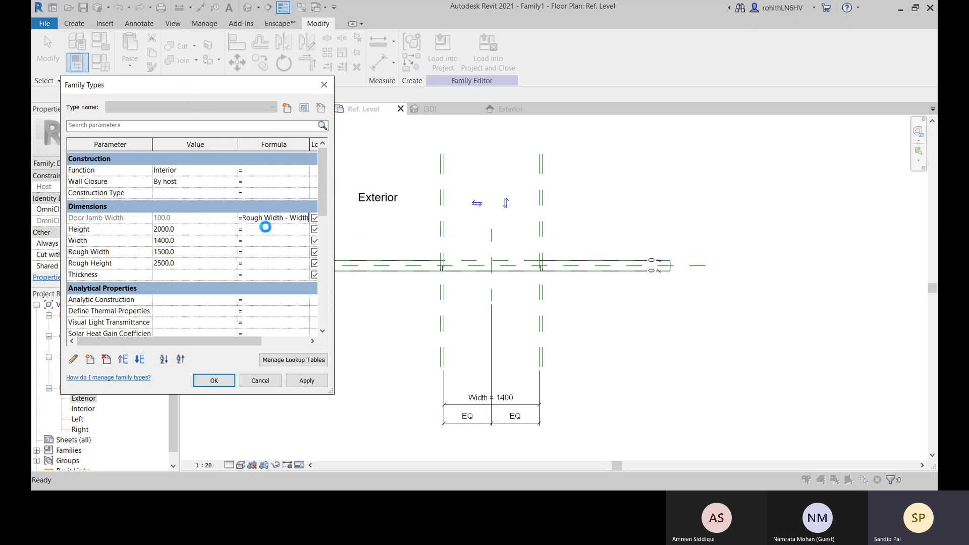
Set the Door Jamb Width formula to (Rough Width - Width)/2 and apply it to the family types
{"action": "left_click", "coordinate": [556, 251]}
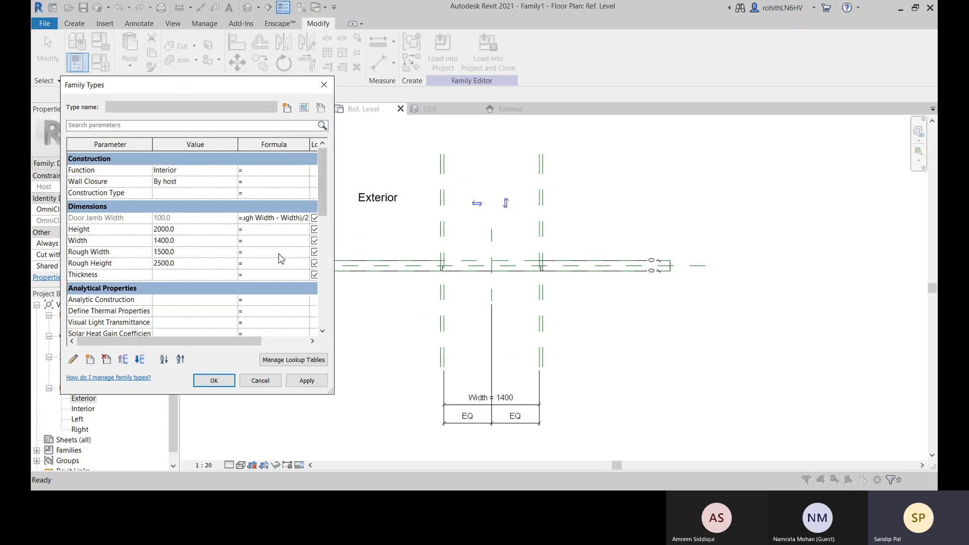
{"action": "left_click", "coordinate": [275, 252]}
{"action": "left_click", "coordinate": [310, 383]}
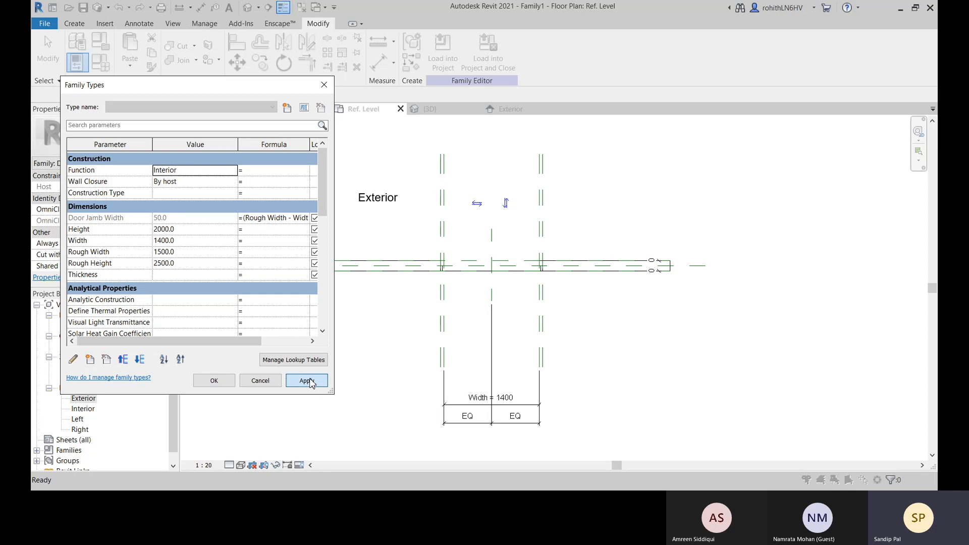
{"action": "left_click", "coordinate": [224, 385]}
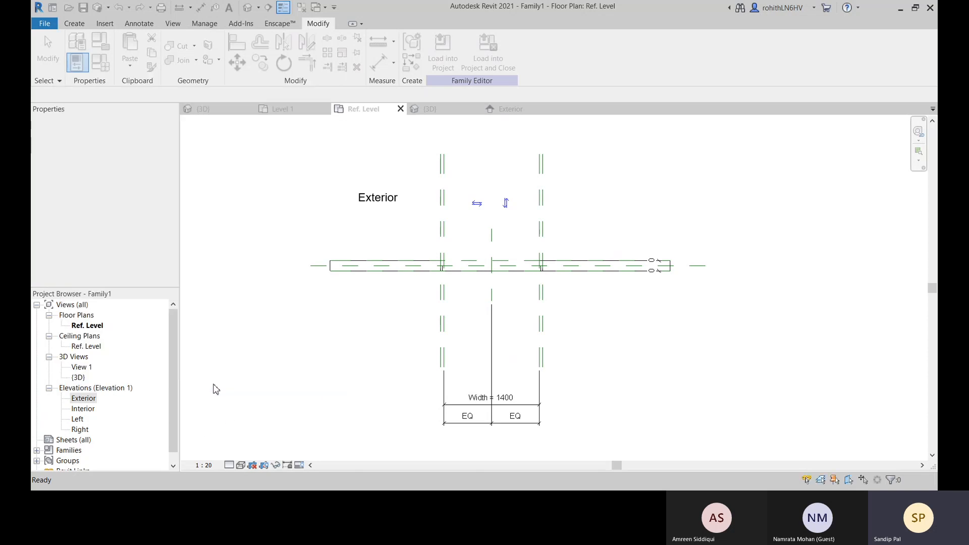
Open the door jamb sweep for editing in the Ref. Level plan
{"action": "scroll", "coordinate": [434, 265], "scroll_direction": "up", "scroll_amount": 5}
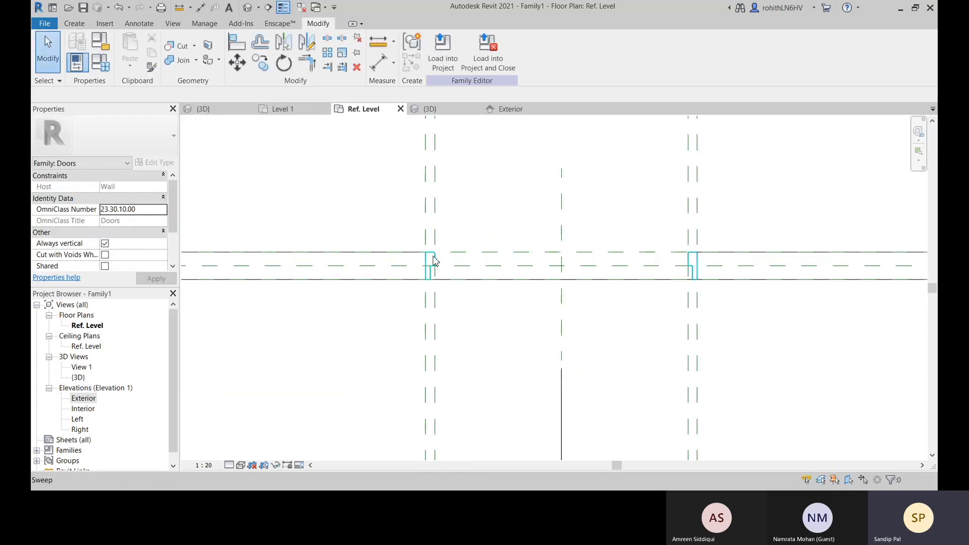
{"action": "left_click", "coordinate": [433, 261]}
{"action": "scroll", "coordinate": [423, 247], "scroll_direction": "up", "scroll_amount": 3}
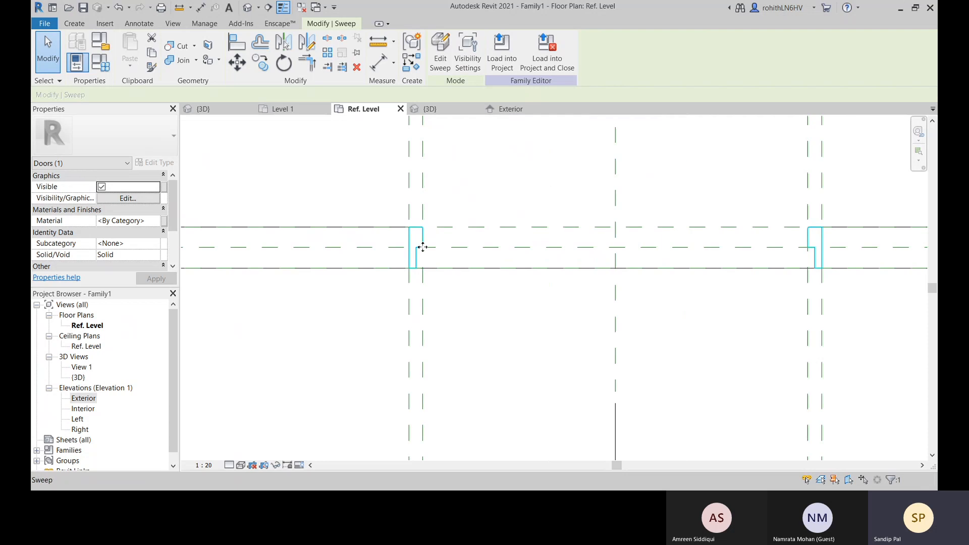
{"action": "scroll", "coordinate": [422, 239], "scroll_direction": "up", "scroll_amount": 2}
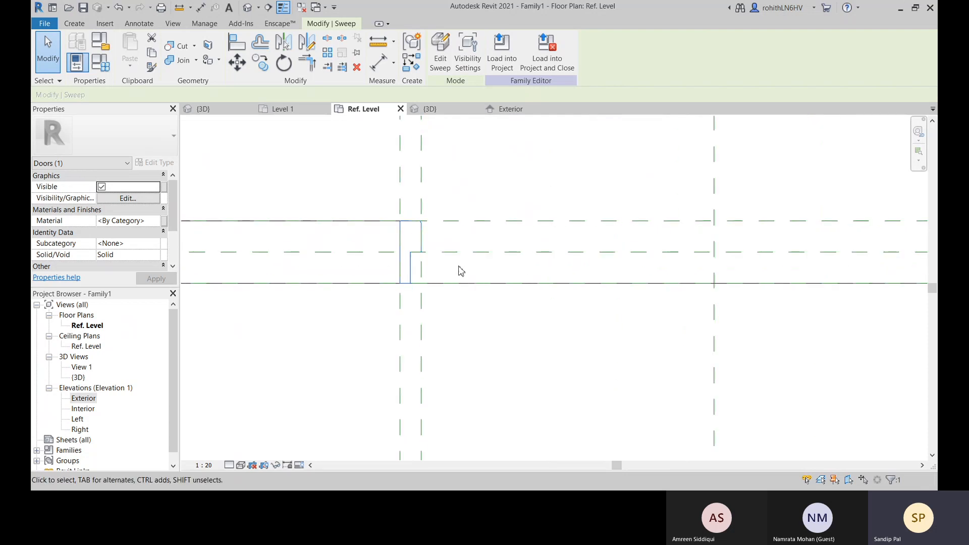
{"action": "scroll", "coordinate": [415, 290], "scroll_direction": "down", "scroll_amount": 3}
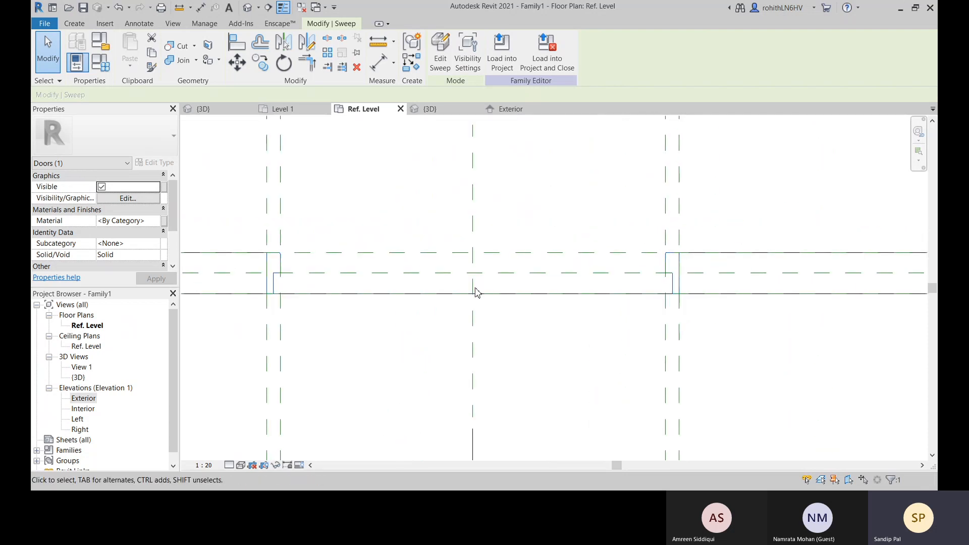
{"action": "left_click", "coordinate": [440, 50]}
{"action": "scroll", "coordinate": [454, 293], "scroll_direction": "up", "scroll_amount": 4}
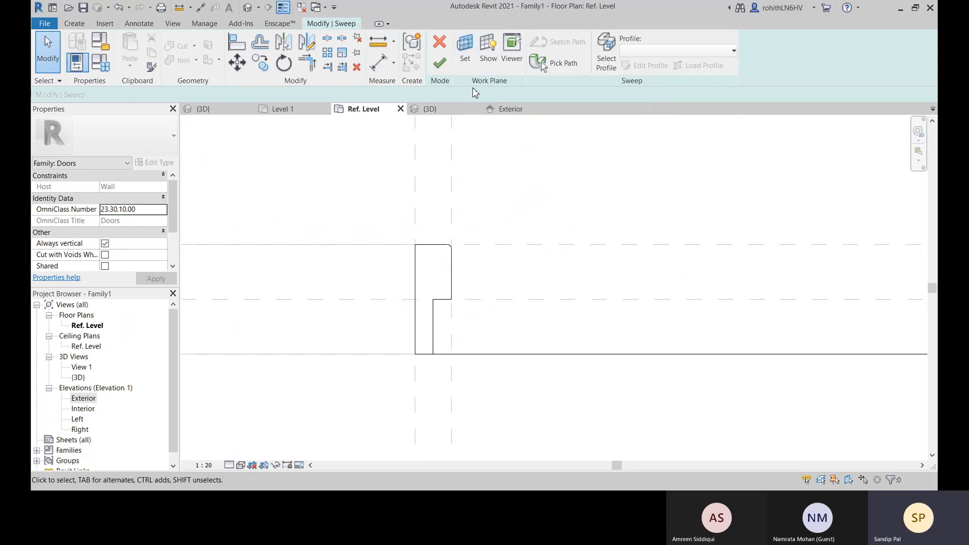
Try to dimension the jamb's width in the sweep's edit mode, outside the profile sketch, and undo that dimension
{"action": "left_click", "coordinate": [378, 63]}
{"action": "left_click", "coordinate": [452, 282]}
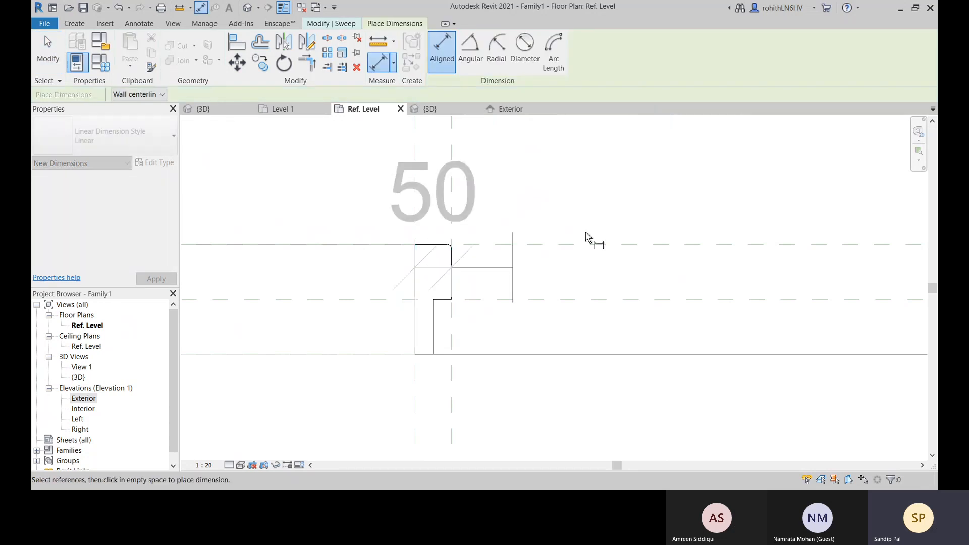
{"action": "left_click", "coordinate": [630, 188]}
{"action": "right_click", "coordinate": [622, 181]}
{"action": "left_click", "coordinate": [629, 187]}
{"action": "right_click", "coordinate": [629, 191]}
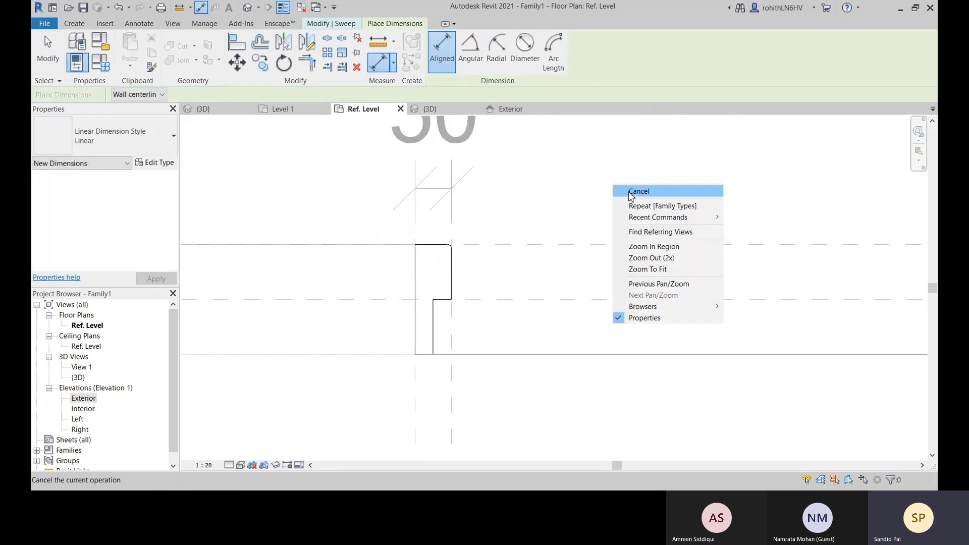
{"action": "left_click", "coordinate": [626, 188]}
{"action": "scroll", "coordinate": [430, 188], "scroll_direction": "down", "scroll_amount": 2}
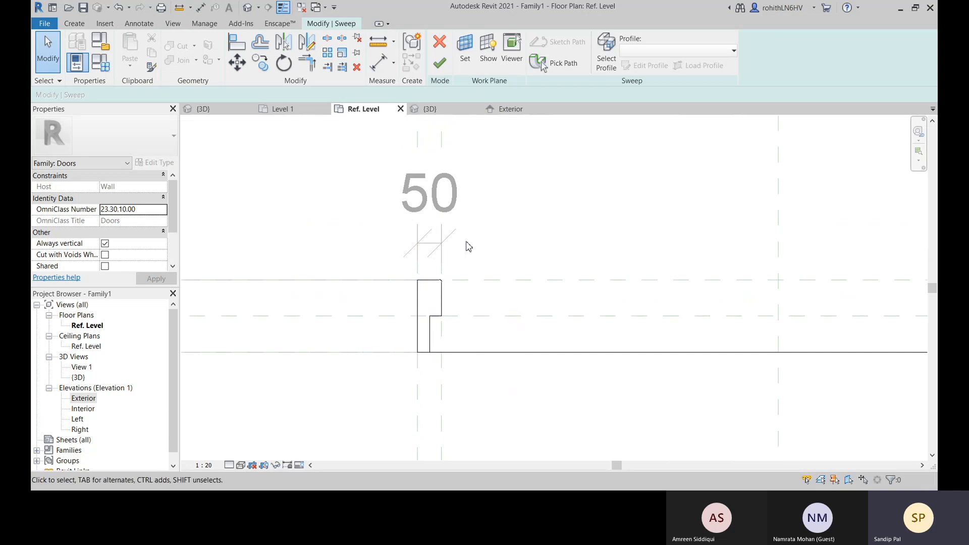
{"action": "scroll", "coordinate": [440, 260], "scroll_direction": "up", "scroll_amount": 2}
{"action": "left_click", "coordinate": [435, 295]}
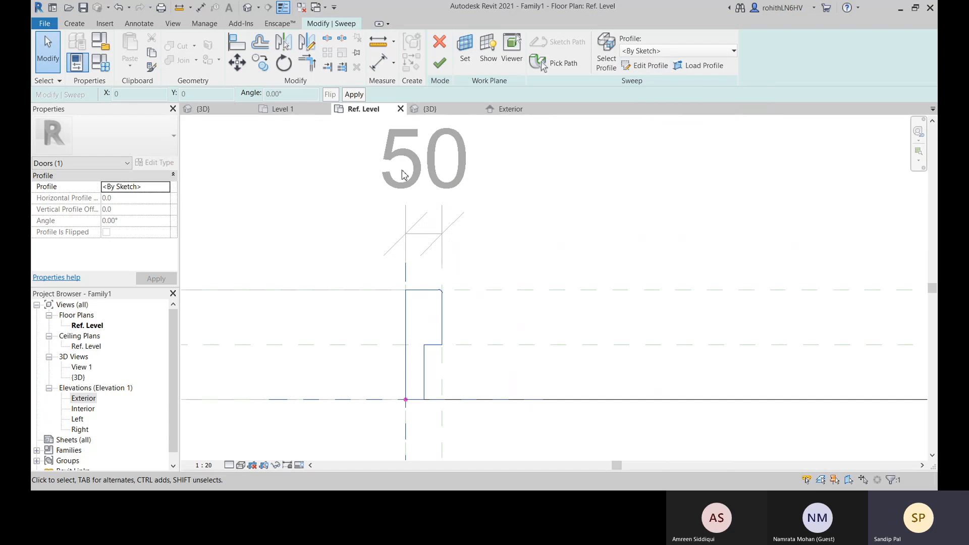
{"action": "key", "text": "ctrl+z"}
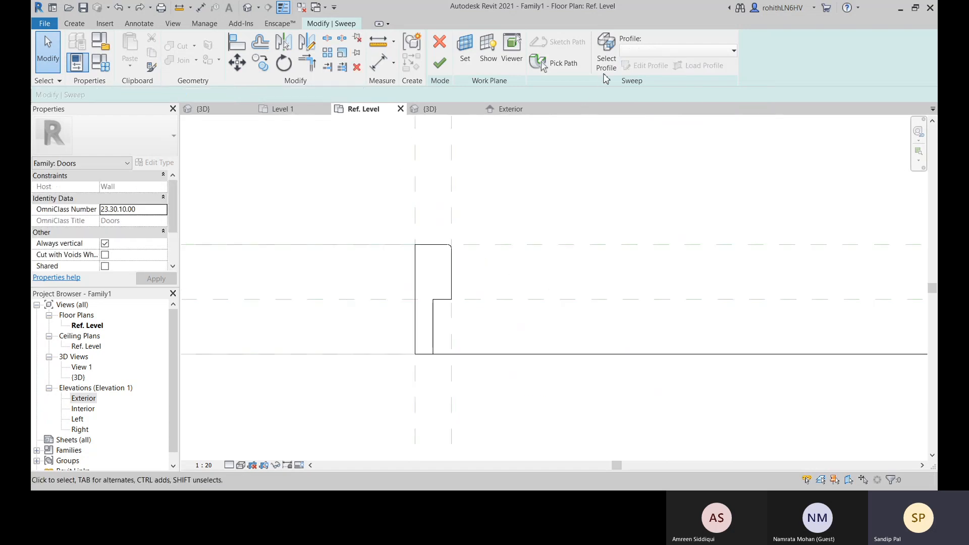
Enter the sweep's profile sketch and place an aligned dimension across the full width of the jamb profile
{"action": "left_click", "coordinate": [451, 261]}
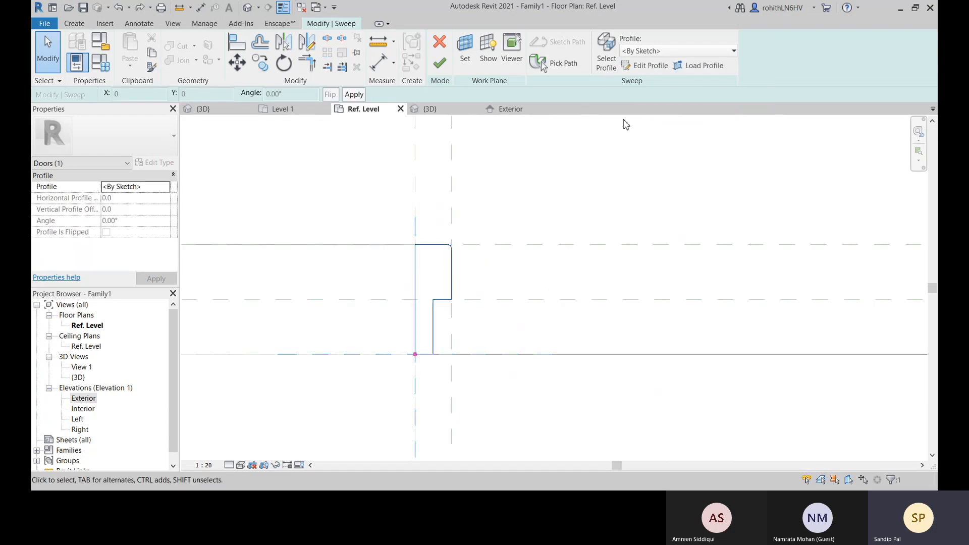
{"action": "left_click", "coordinate": [648, 66]}
{"action": "scroll", "coordinate": [454, 266], "scroll_direction": "up", "scroll_amount": 1}
{"action": "left_click", "coordinate": [378, 63]}
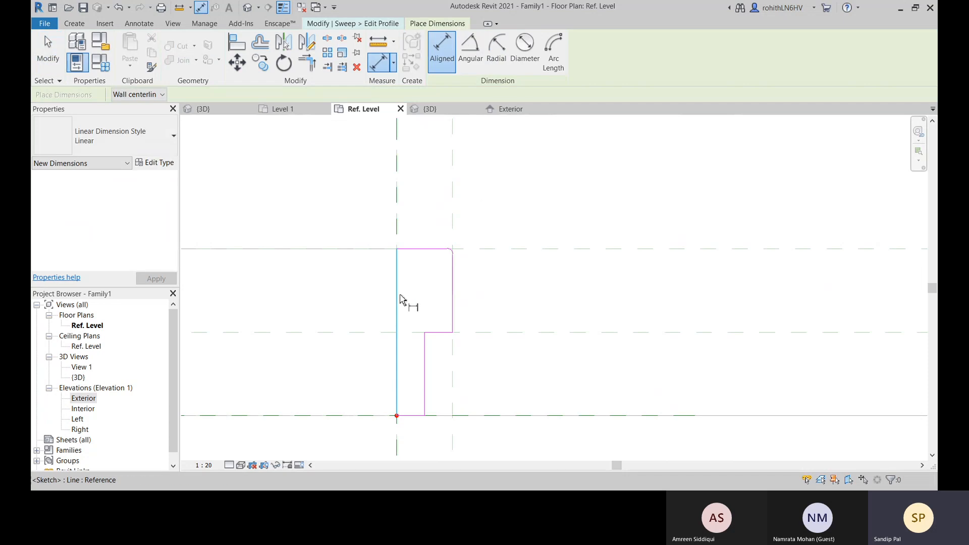
{"action": "right_click", "coordinate": [592, 193]}
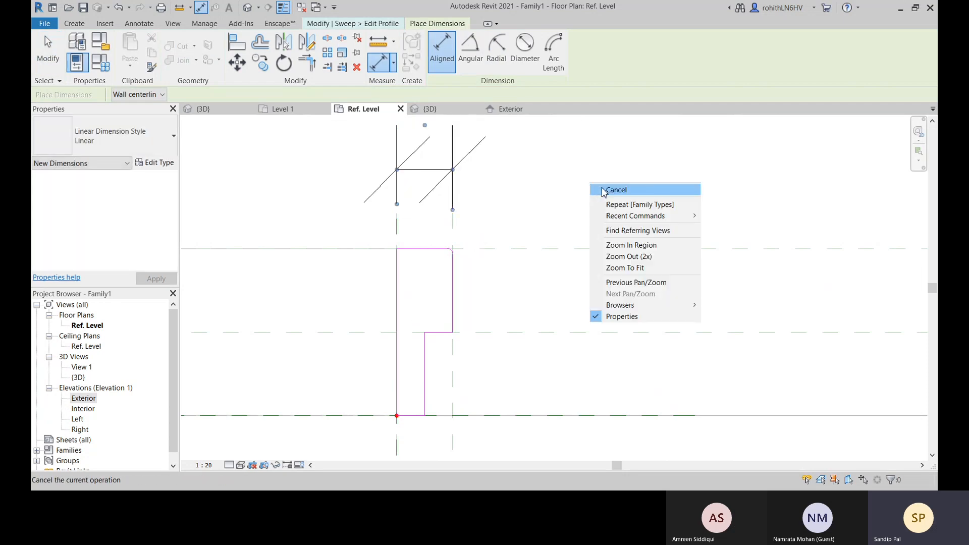
{"action": "left_click", "coordinate": [600, 198]}
Label the jamb profile's width dimension with the Door Jamb Width parameter
{"action": "left_click", "coordinate": [440, 170]}
{"action": "left_click", "coordinate": [505, 50]}
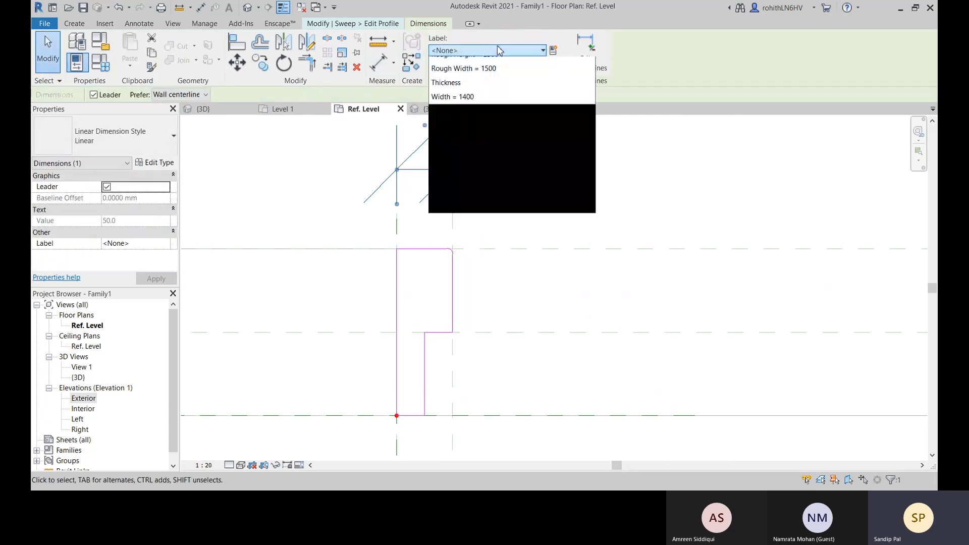
{"action": "left_click", "coordinate": [479, 92]}
{"action": "scroll", "coordinate": [550, 212], "scroll_direction": "up", "scroll_amount": 4}
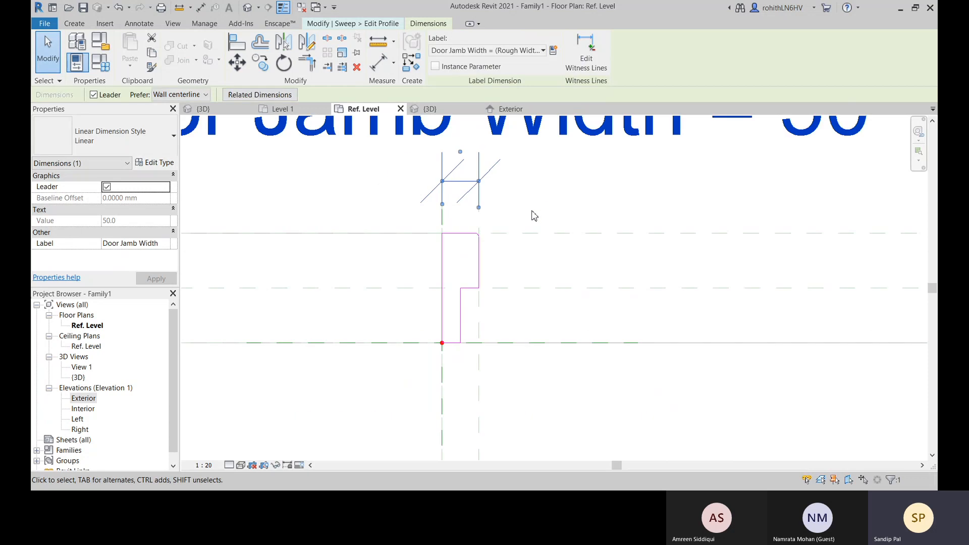
{"action": "middle_click_drag", "start_coordinate": [552, 210], "coordinate": [470, 267]}
{"action": "left_click", "coordinate": [491, 361]}
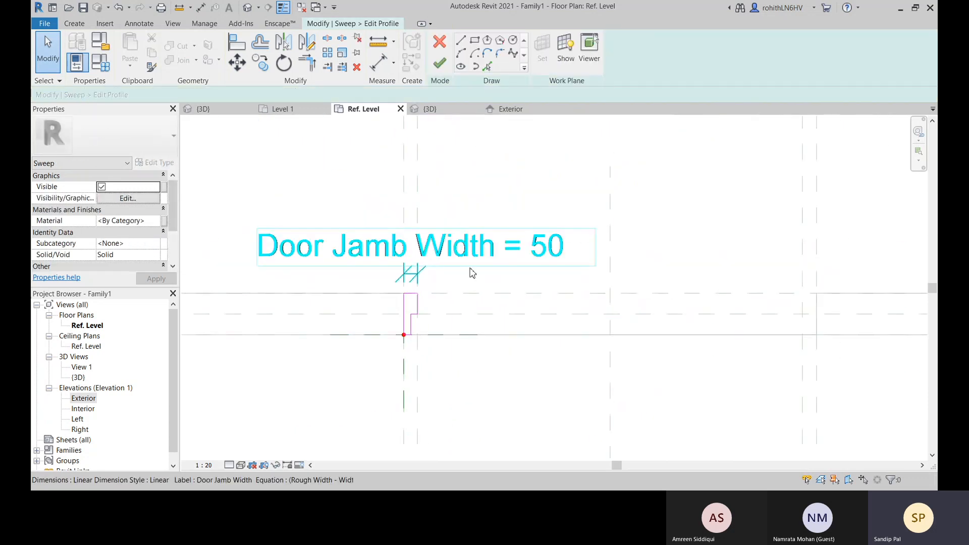
Finish the profile sketch and the sweep edit, dismissing the save reminder without saving
{"action": "left_click", "coordinate": [440, 64]}
{"action": "left_click", "coordinate": [440, 62]}
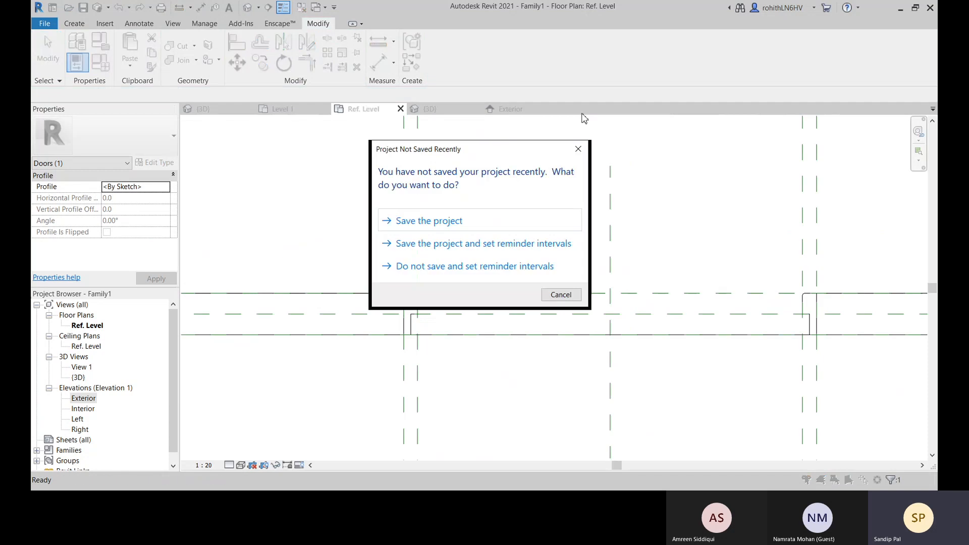
{"action": "left_click", "coordinate": [570, 295]}
Examine both jamb profiles against the wall opening and the paired reference planes in the Ref. Level plan
{"action": "scroll", "coordinate": [492, 362], "scroll_direction": "down", "scroll_amount": 5}
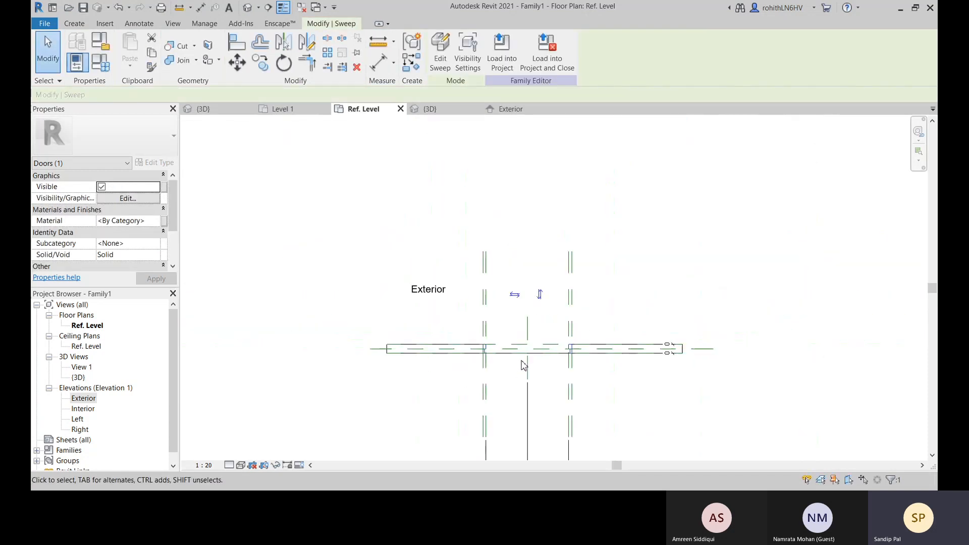
{"action": "middle_click_drag", "start_coordinate": [524, 365], "coordinate": [445, 276]}
{"action": "left_click", "coordinate": [581, 335]}
{"action": "middle_click_drag", "start_coordinate": [545, 364], "coordinate": [571, 383]}
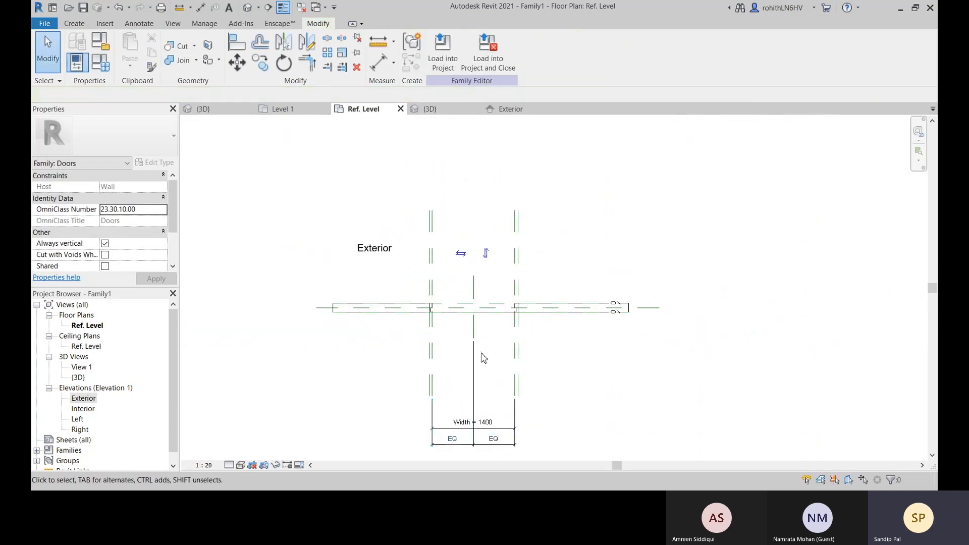
{"action": "scroll", "coordinate": [463, 353], "scroll_direction": "up", "scroll_amount": 2}
{"action": "middle_click_drag", "start_coordinate": [492, 252], "coordinate": [498, 299]}
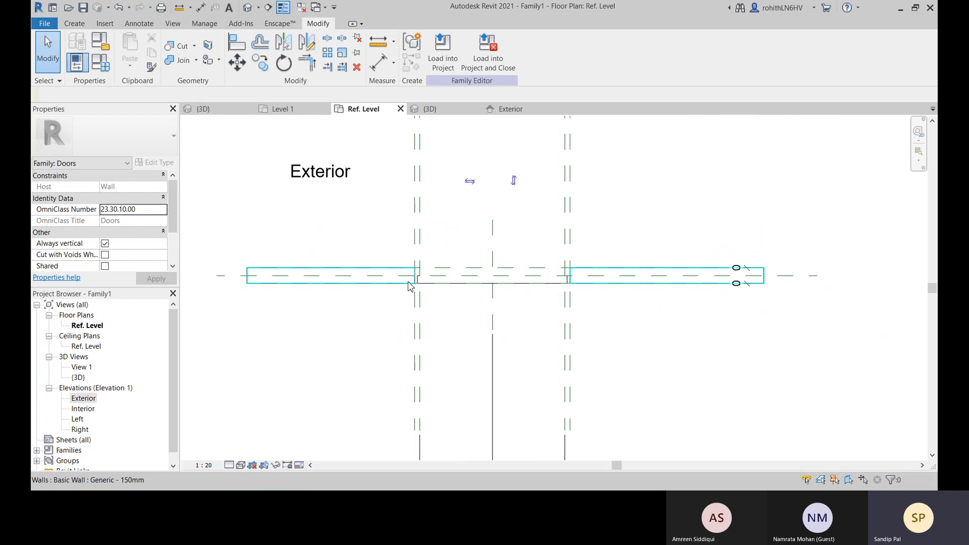
{"action": "middle_click_drag", "start_coordinate": [388, 326], "coordinate": [383, 354]}
{"action": "scroll", "coordinate": [417, 333], "scroll_direction": "up", "scroll_amount": 1}
{"action": "middle_click_drag", "start_coordinate": [389, 320], "coordinate": [388, 343]}
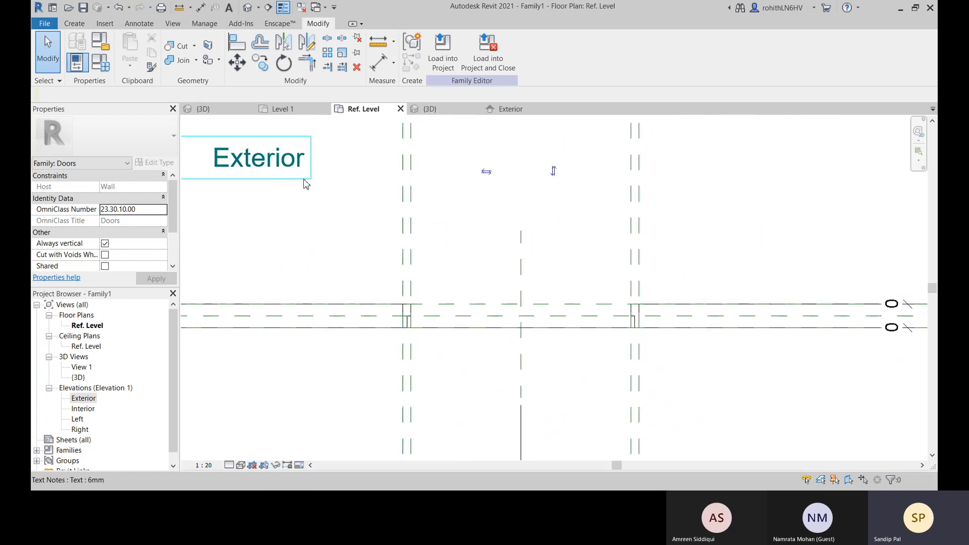
Inspect the jamb frame at the base of the opening in 3D and compare it with the Exterior elevation and Ref. Level plan
{"action": "left_click", "coordinate": [439, 109]}
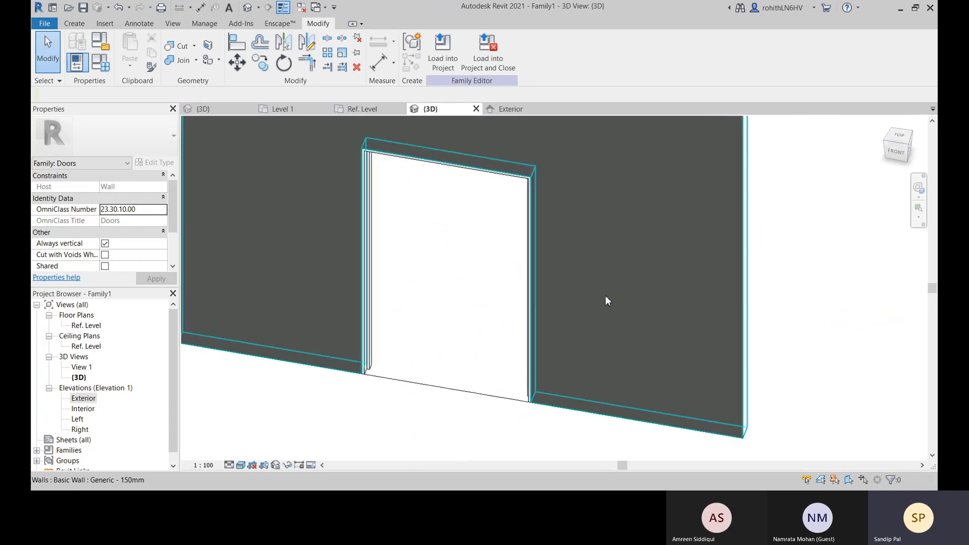
{"action": "middle_click_drag", "start_coordinate": [605, 295], "coordinate": [385, 219], "text": "shift"}
{"action": "scroll", "coordinate": [386, 350], "scroll_direction": "up", "scroll_amount": 3}
{"action": "middle_click_drag", "start_coordinate": [385, 345], "coordinate": [413, 314]}
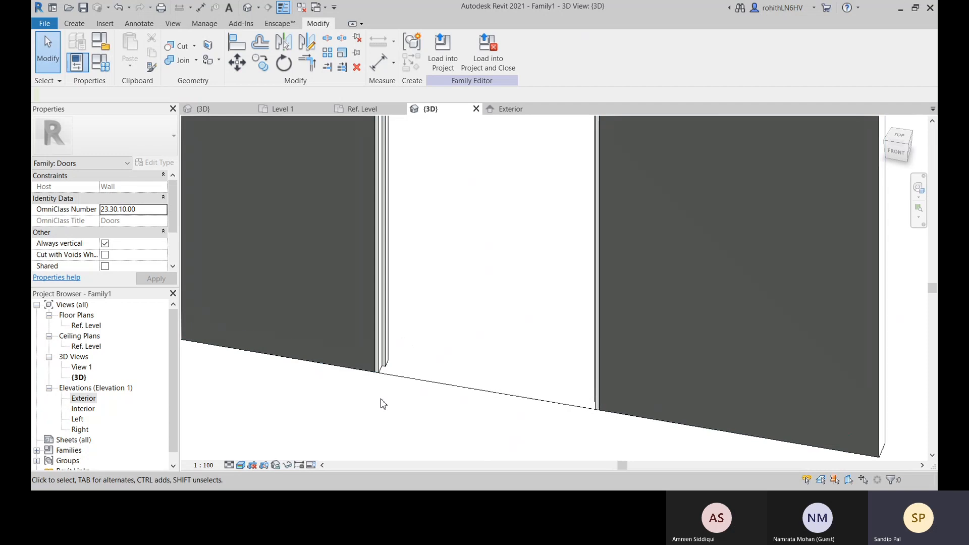
{"action": "left_click", "coordinate": [534, 111]}
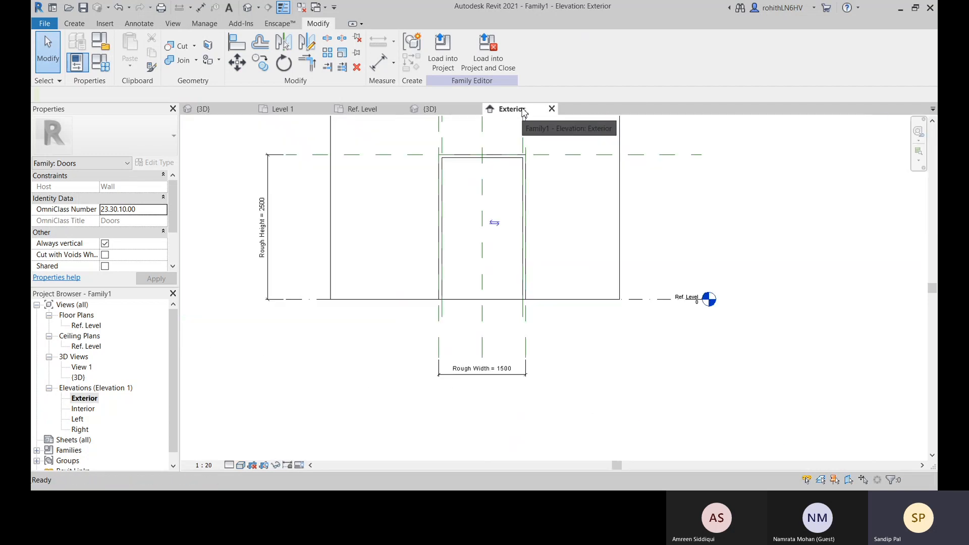
{"action": "left_click", "coordinate": [373, 110]}
{"action": "scroll", "coordinate": [402, 323], "scroll_direction": "down", "scroll_amount": 1}
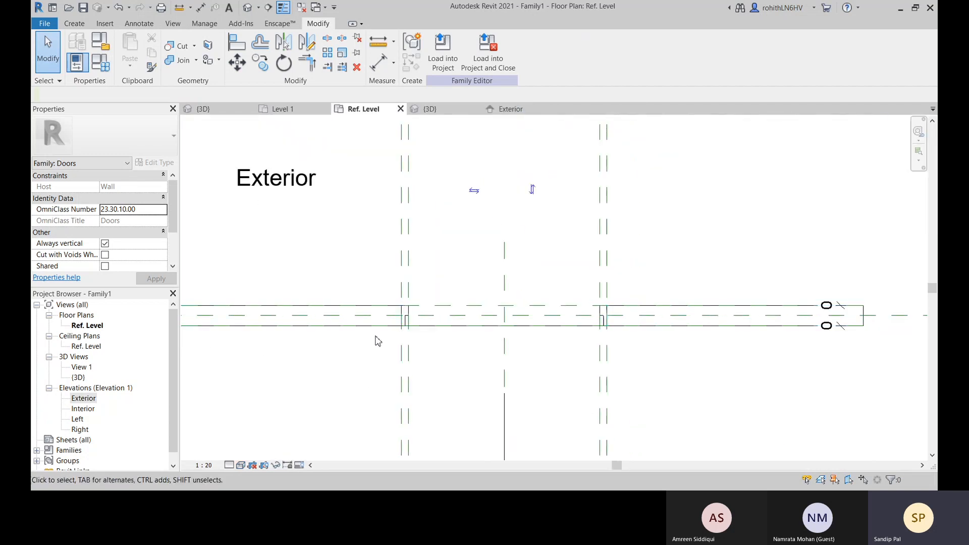
{"action": "middle_click_drag", "start_coordinate": [375, 337], "coordinate": [412, 304]}
{"action": "left_click", "coordinate": [430, 110]}
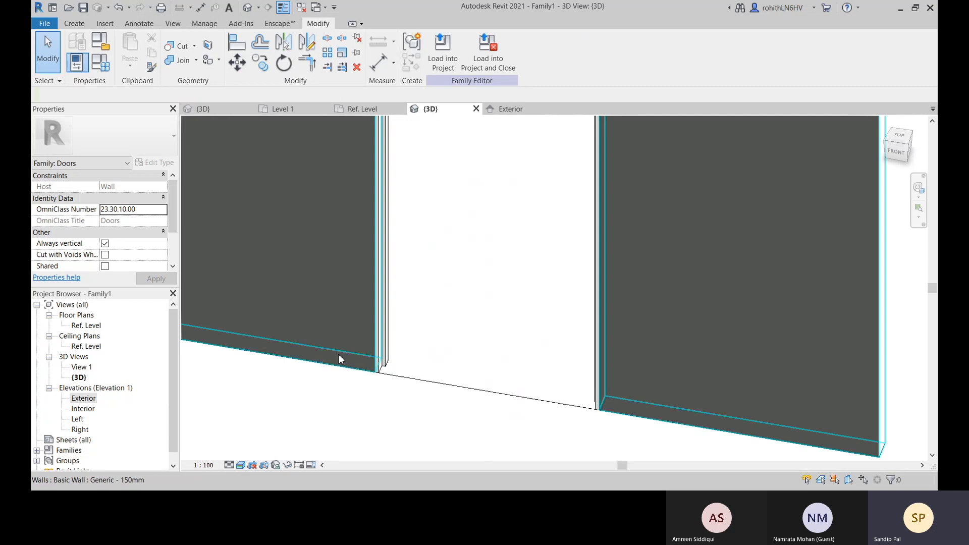
Start a sweep with a picked path and add the door opening's left and top exterior wall edges to the path
{"action": "left_click", "coordinate": [66, 24]}
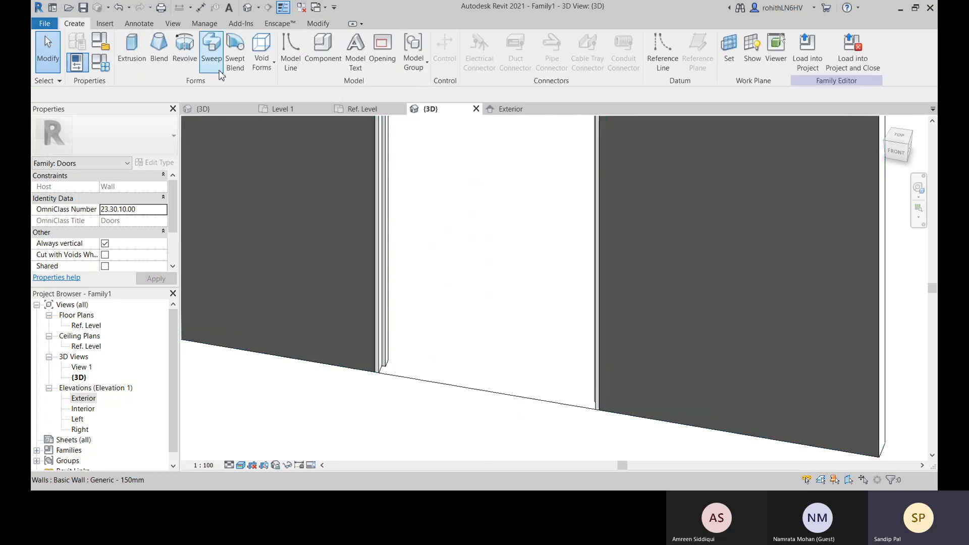
{"action": "left_click", "coordinate": [212, 45]}
{"action": "left_click", "coordinate": [539, 63]}
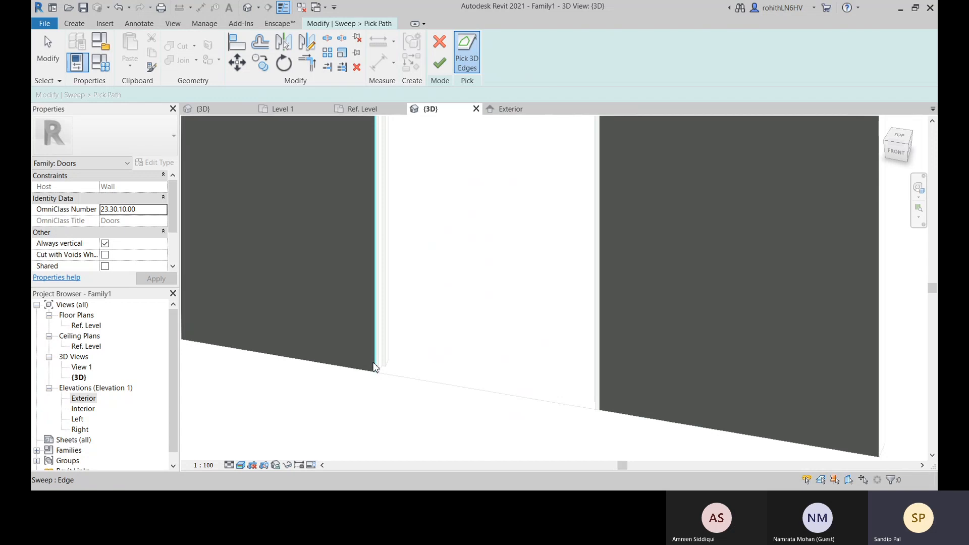
{"action": "scroll", "coordinate": [483, 335], "scroll_direction": "down", "scroll_amount": 2}
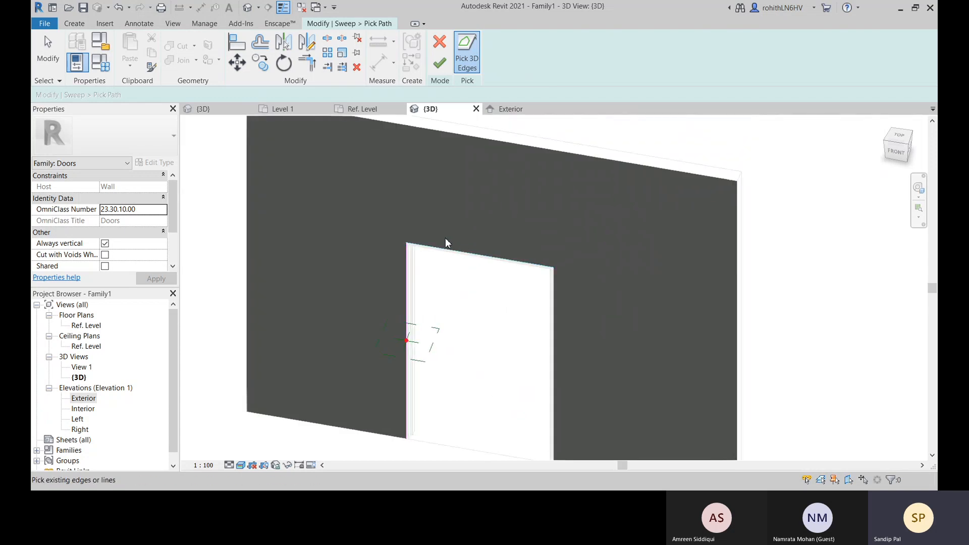
{"action": "scroll", "coordinate": [424, 244], "scroll_direction": "up", "scroll_amount": 5}
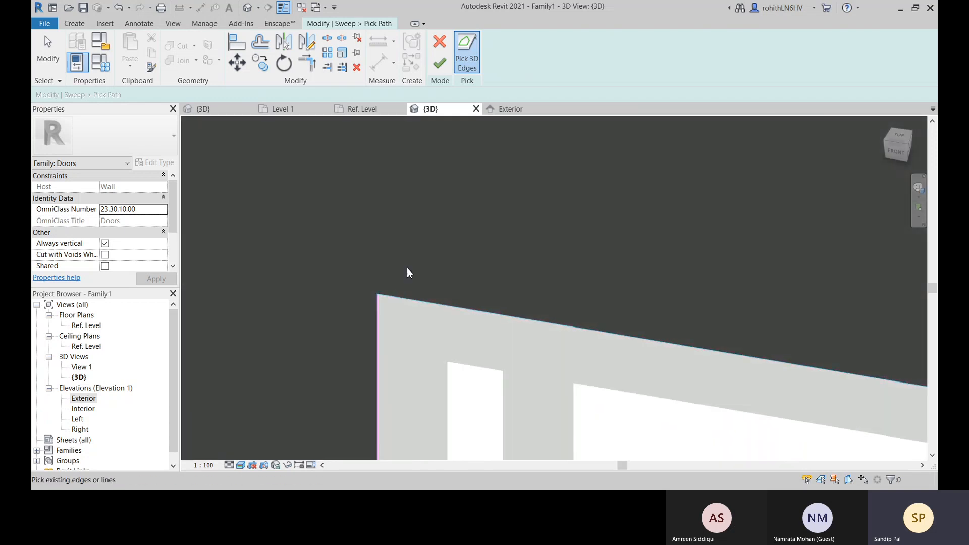
{"action": "scroll", "coordinate": [403, 270], "scroll_direction": "up", "scroll_amount": 2}
{"action": "left_click", "coordinate": [379, 322]}
{"action": "scroll", "coordinate": [472, 301], "scroll_direction": "down", "scroll_amount": 4}
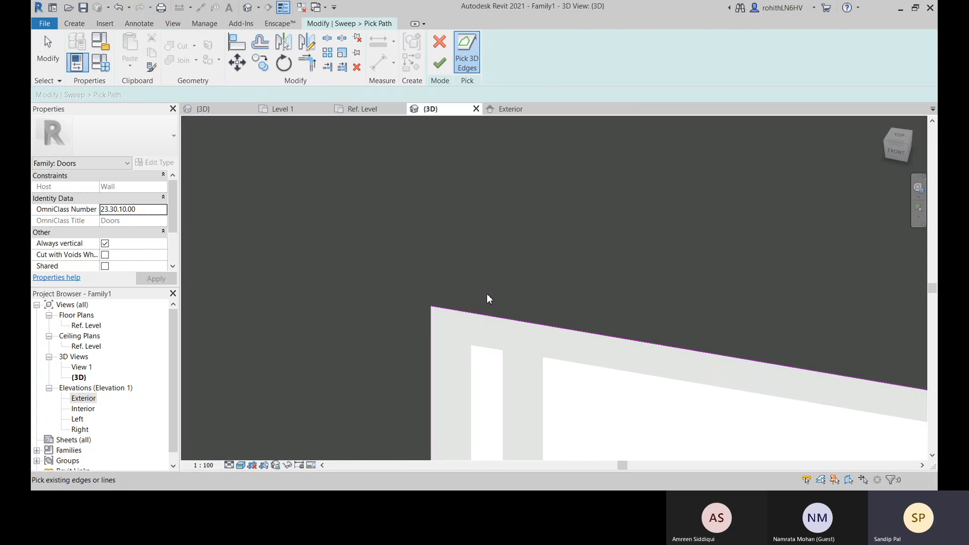
Add the opening's right vertical edge to the sweep path and finish the path
{"action": "scroll", "coordinate": [519, 300], "scroll_direction": "down", "scroll_amount": 5}
{"action": "middle_click_drag", "start_coordinate": [642, 355], "coordinate": [368, 232]}
{"action": "scroll", "coordinate": [516, 214], "scroll_direction": "up", "scroll_amount": 2}
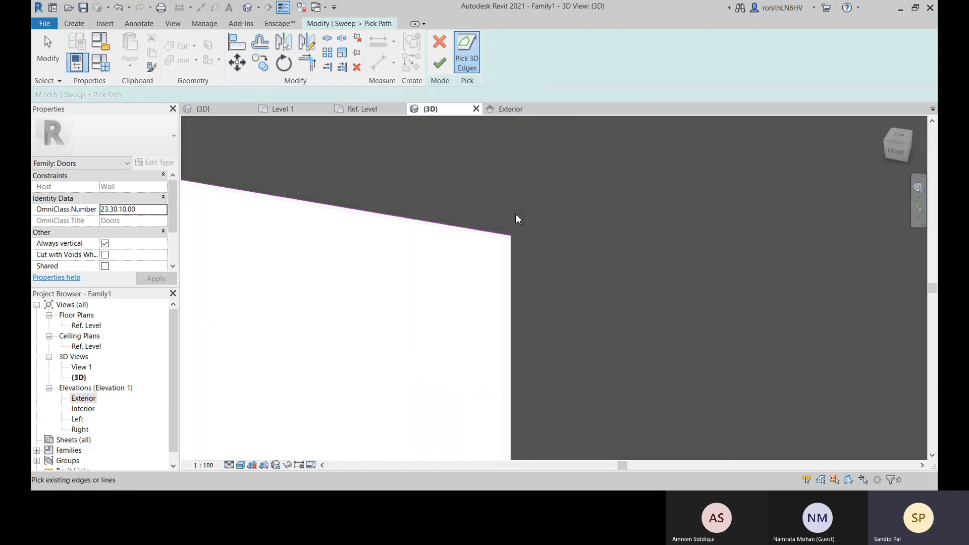
{"action": "left_click", "coordinate": [503, 261]}
{"action": "scroll", "coordinate": [403, 288], "scroll_direction": "down", "scroll_amount": 4}
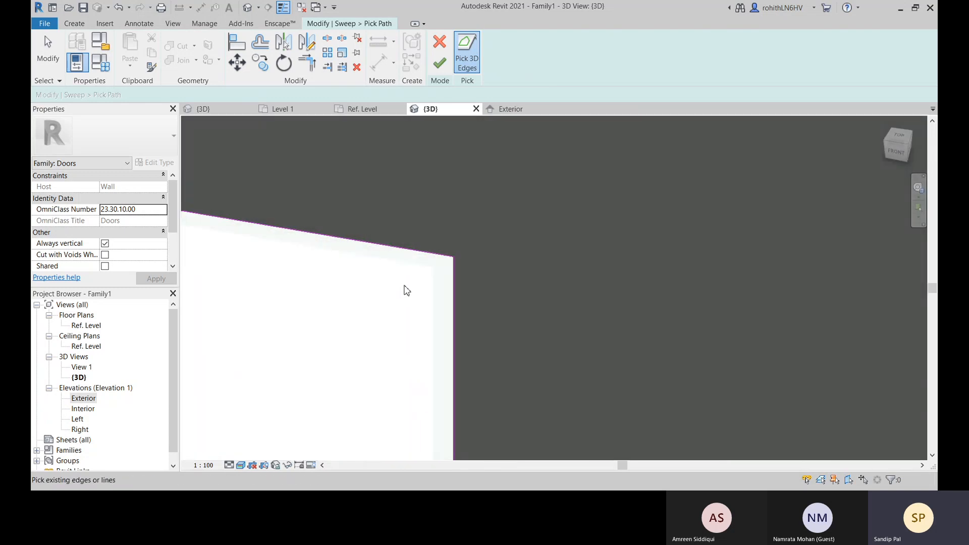
{"action": "middle_click_drag", "start_coordinate": [486, 379], "coordinate": [558, 421]}
{"action": "left_click", "coordinate": [440, 70]}
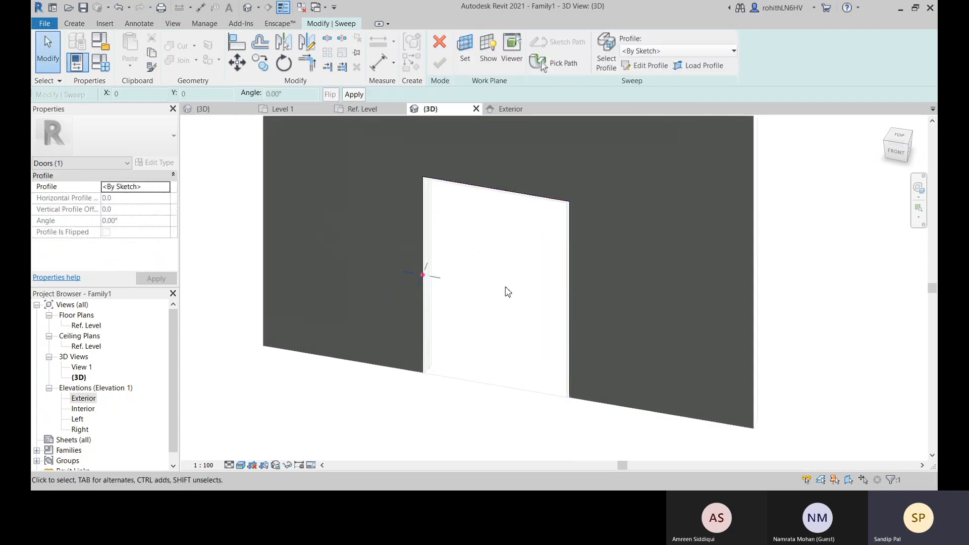
{"action": "middle_click_drag", "start_coordinate": [532, 170], "coordinate": [552, 202]}
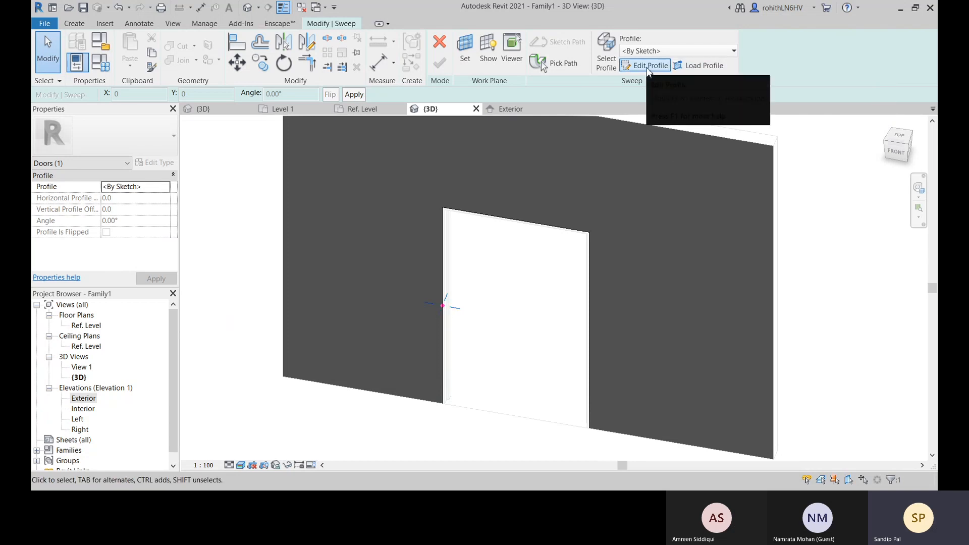
In the Ref. Level plan, start loading a sweep profile and browse to the Finish Carpentry folder under Profiles
{"action": "left_click", "coordinate": [370, 109]}
{"action": "scroll", "coordinate": [460, 303], "scroll_direction": "up", "scroll_amount": 2}
{"action": "left_click", "coordinate": [701, 66]}
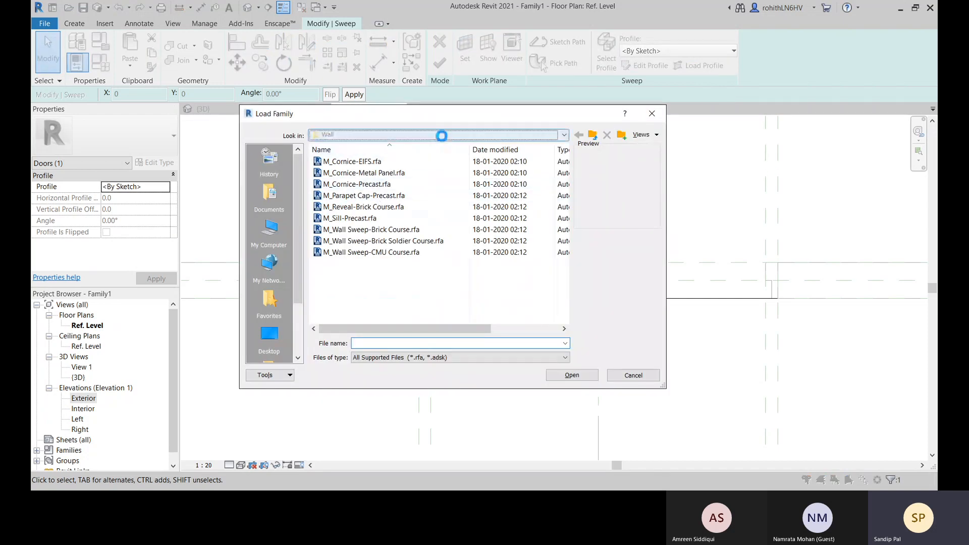
{"action": "left_click", "coordinate": [441, 135]}
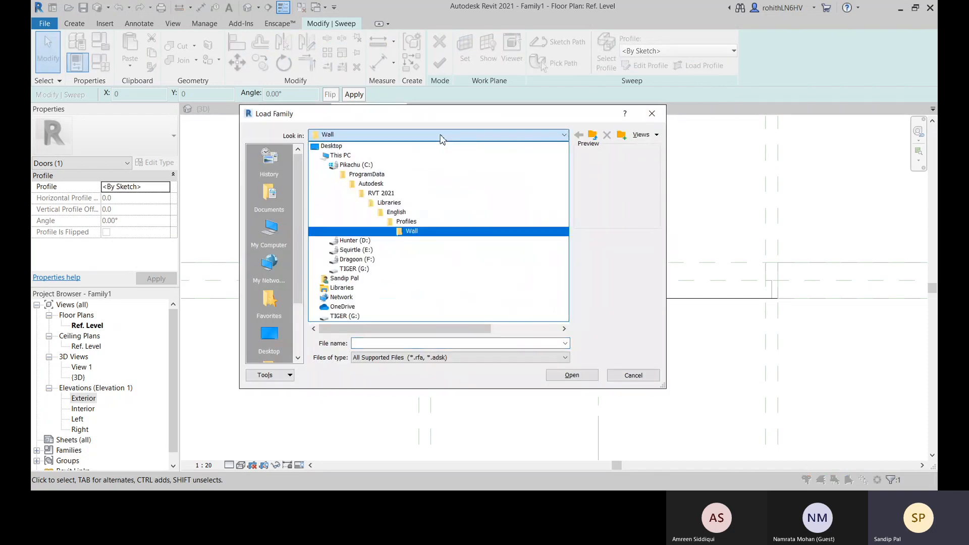
{"action": "left_click", "coordinate": [416, 224]}
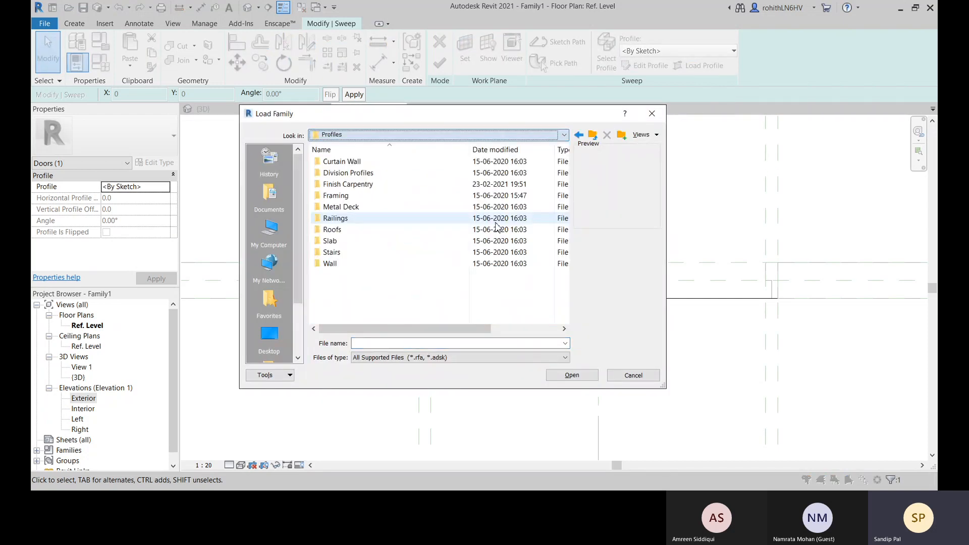
{"action": "double_click", "coordinate": [343, 185]}
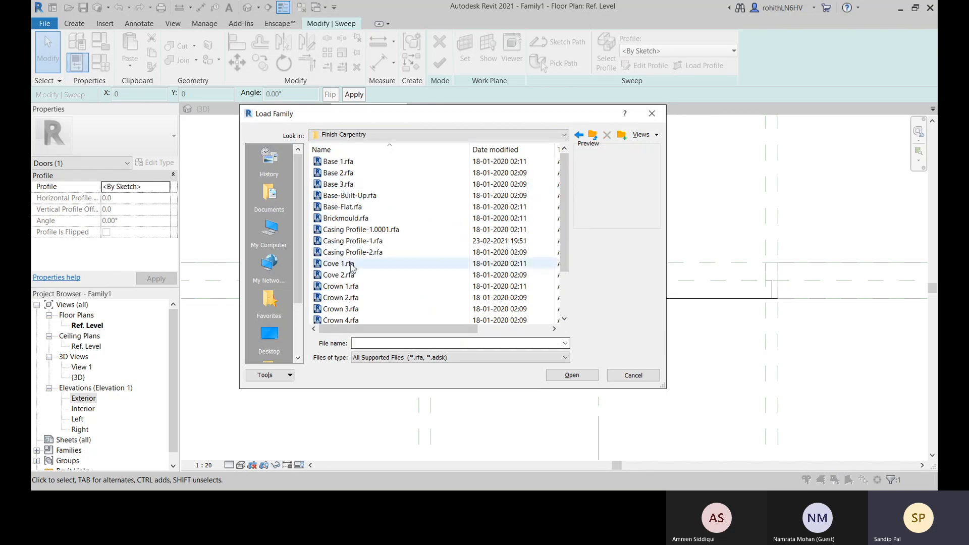
Compare the previews of the base, casing and crown profiles and load Casing Profile-1.rfa
{"action": "left_click", "coordinate": [354, 195]}
{"action": "left_click", "coordinate": [348, 207]}
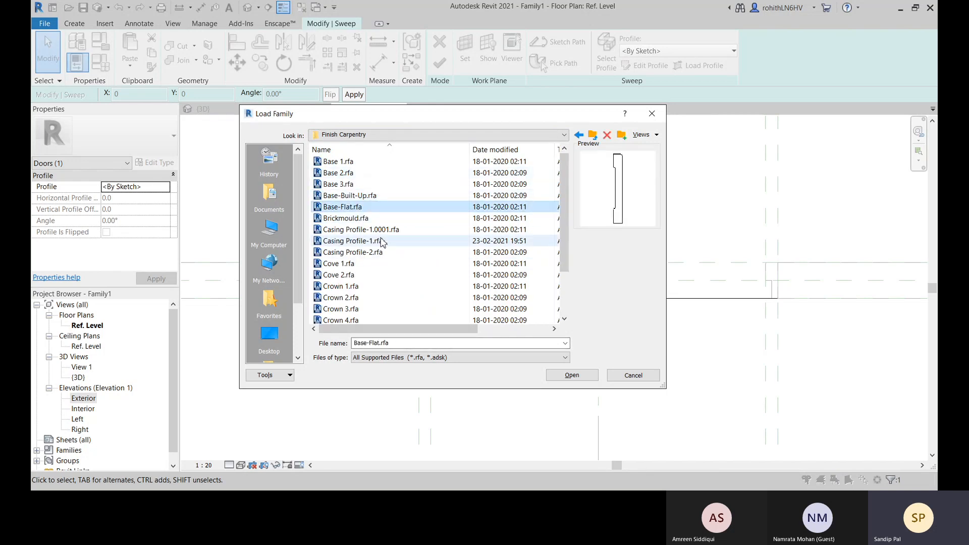
{"action": "left_click", "coordinate": [381, 231]}
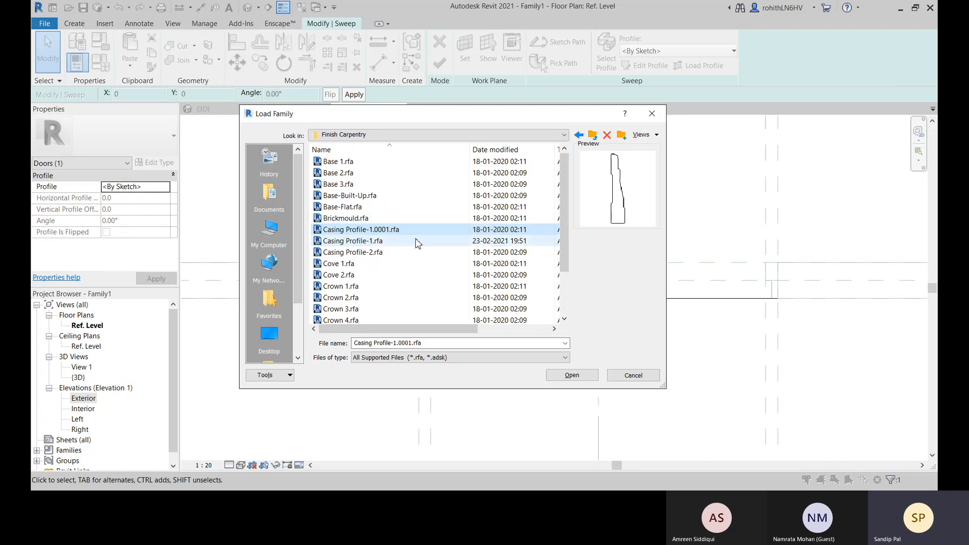
{"action": "left_click", "coordinate": [389, 241]}
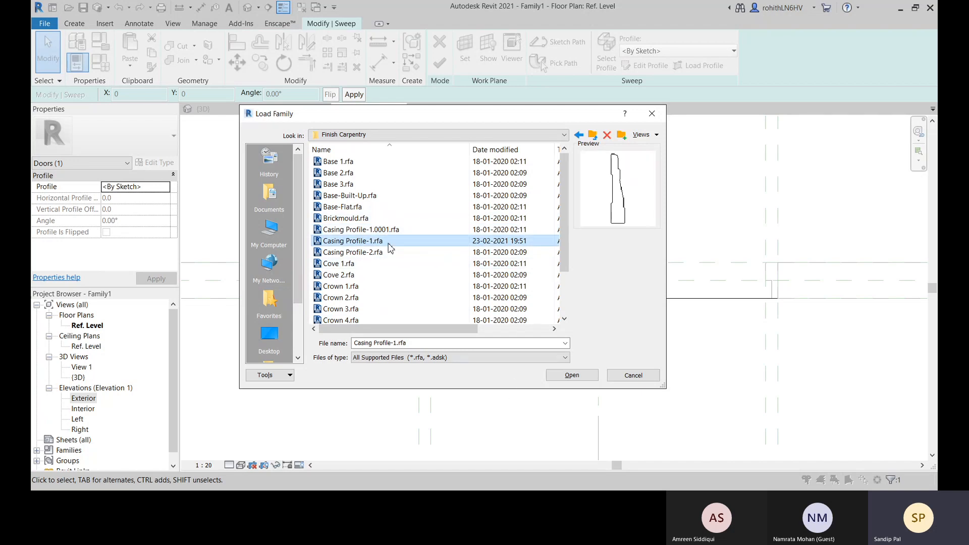
{"action": "left_click", "coordinate": [396, 255]}
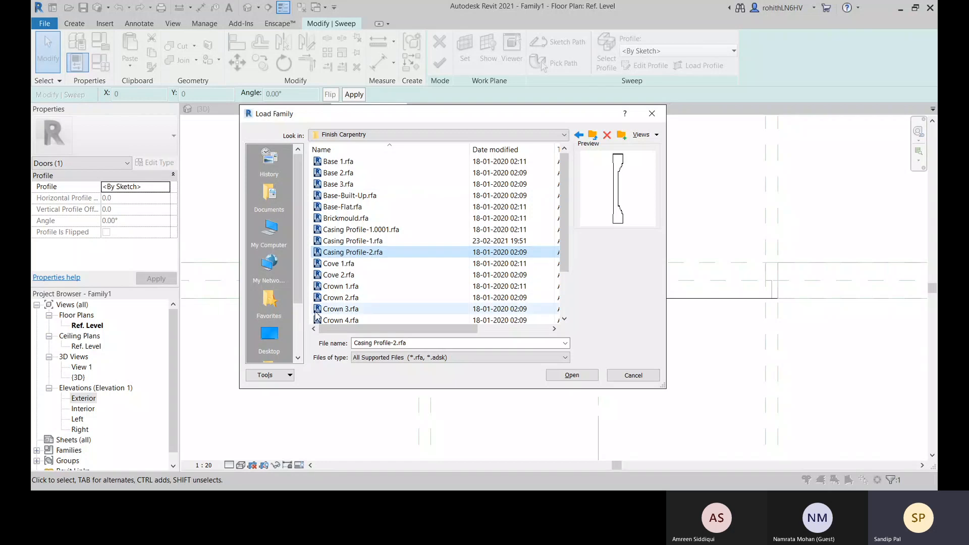
{"action": "left_click", "coordinate": [398, 286]}
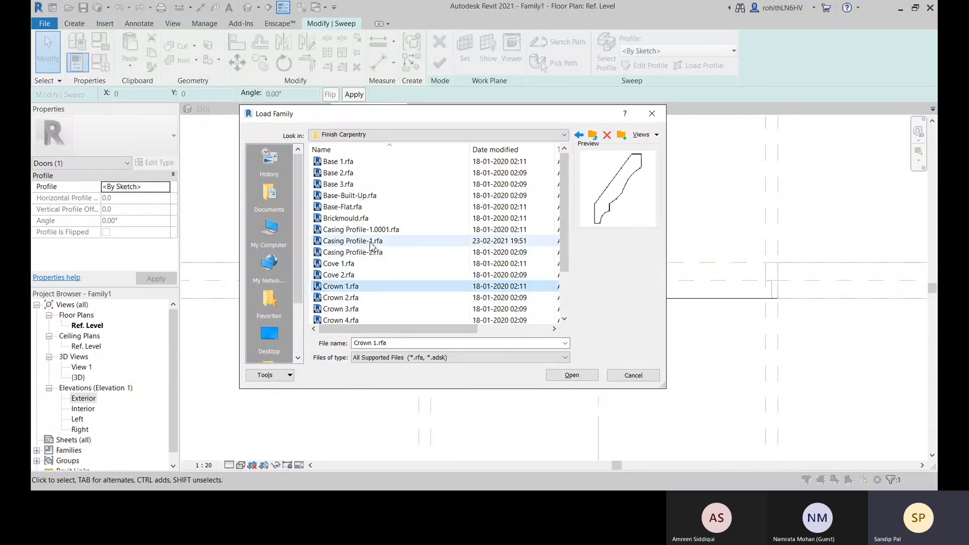
{"action": "left_click", "coordinate": [371, 242]}
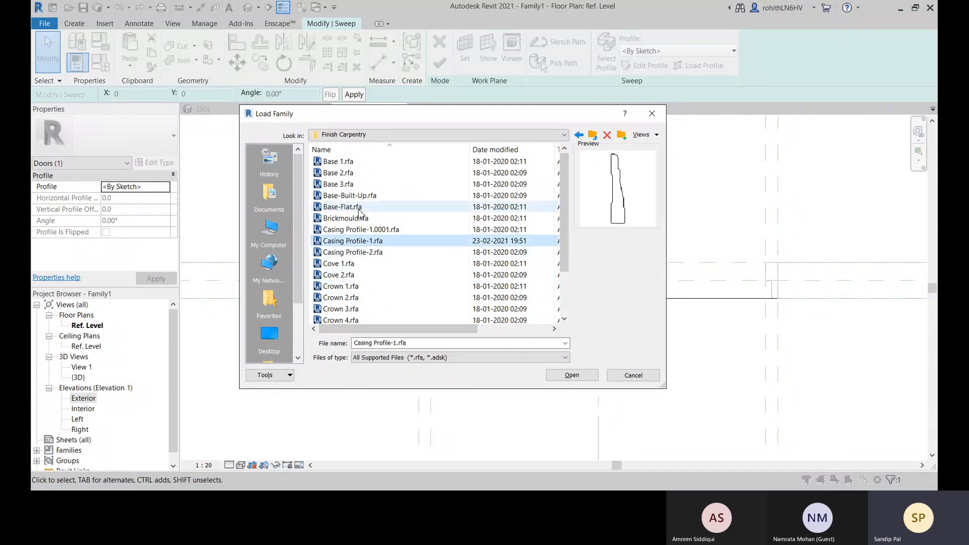
{"action": "left_click", "coordinate": [572, 376]}
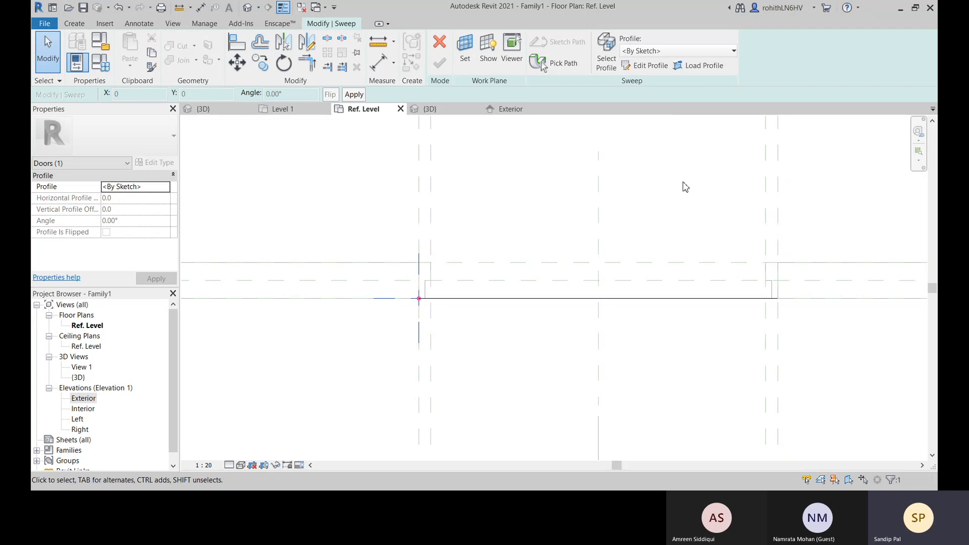
Assign the Casing Profile-1 : 88.9 x 17.47 mm profile to the sweep and check its placement at the opening's corner
{"action": "left_click", "coordinate": [678, 52]}
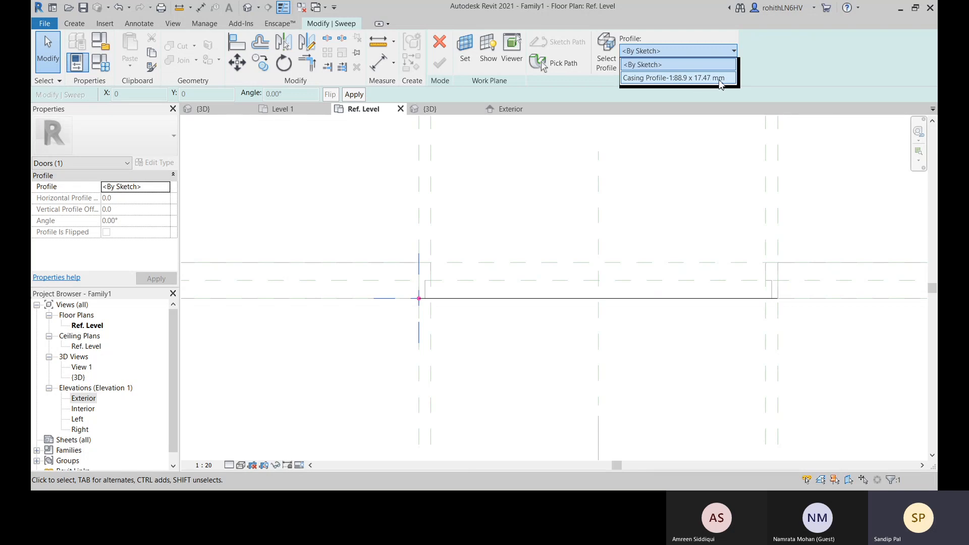
{"action": "left_click", "coordinate": [707, 78]}
{"action": "scroll", "coordinate": [410, 301], "scroll_direction": "up", "scroll_amount": 7}
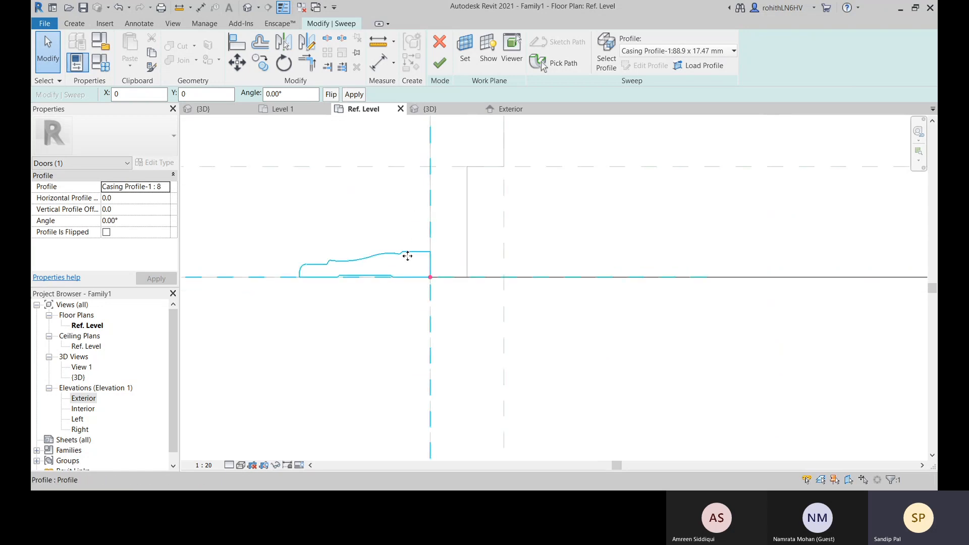
{"action": "scroll", "coordinate": [433, 287], "scroll_direction": "down", "scroll_amount": 2}
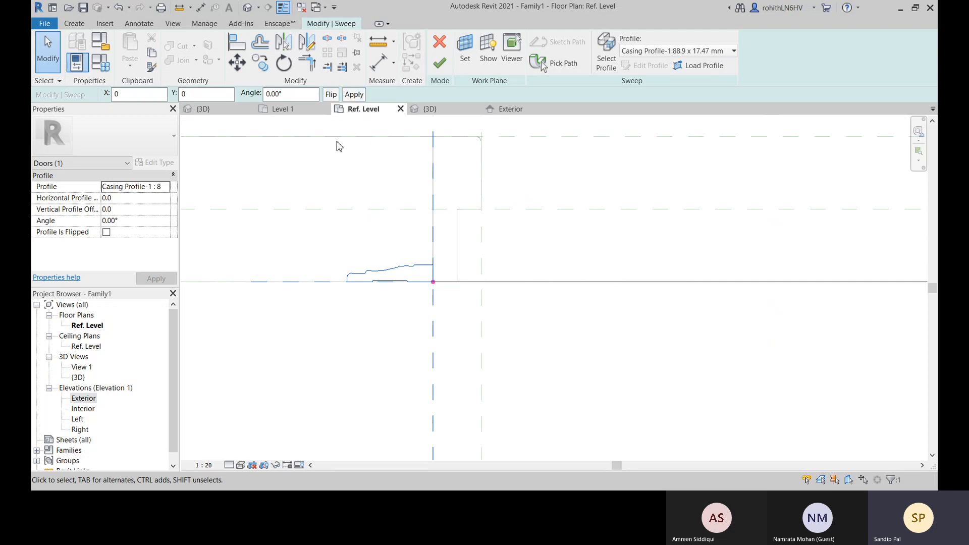
Try the casing profile flipped across the wall face, then flip it back to its original orientation
{"action": "left_click", "coordinate": [331, 95]}
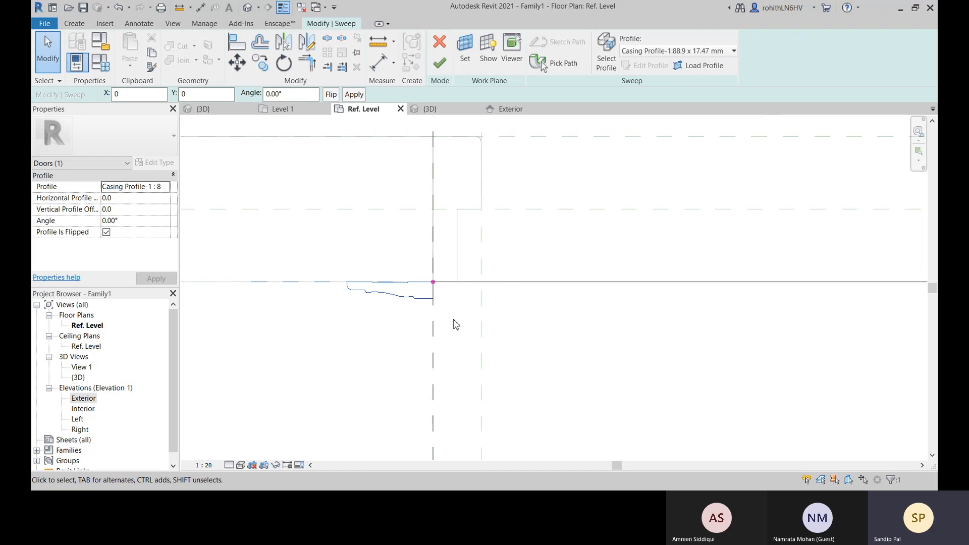
{"action": "scroll", "coordinate": [456, 324], "scroll_direction": "down", "scroll_amount": 4}
{"action": "middle_click_drag", "start_coordinate": [486, 338], "coordinate": [470, 363]}
{"action": "scroll", "coordinate": [433, 337], "scroll_direction": "up", "scroll_amount": 3}
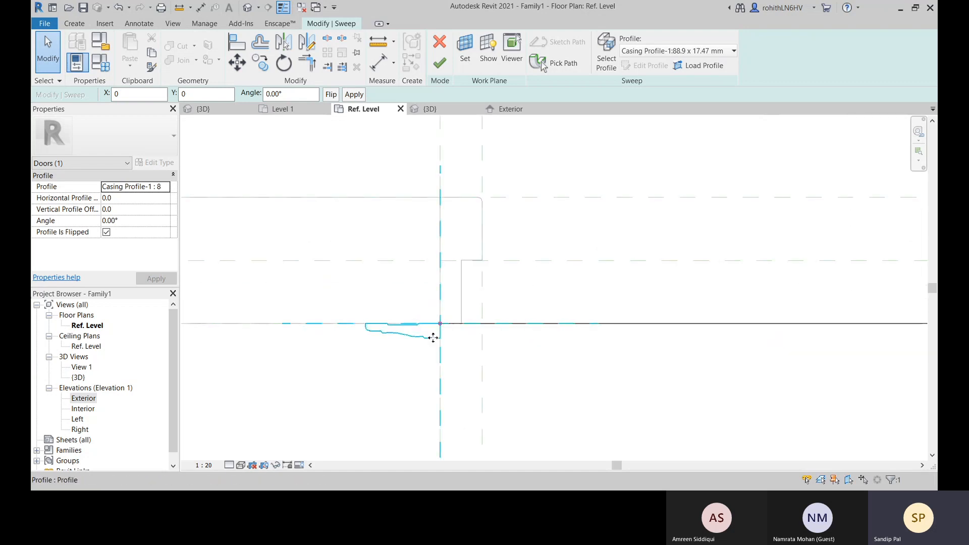
{"action": "scroll", "coordinate": [433, 337], "scroll_direction": "up", "scroll_amount": 2}
{"action": "middle_click_drag", "start_coordinate": [386, 341], "coordinate": [387, 309]}
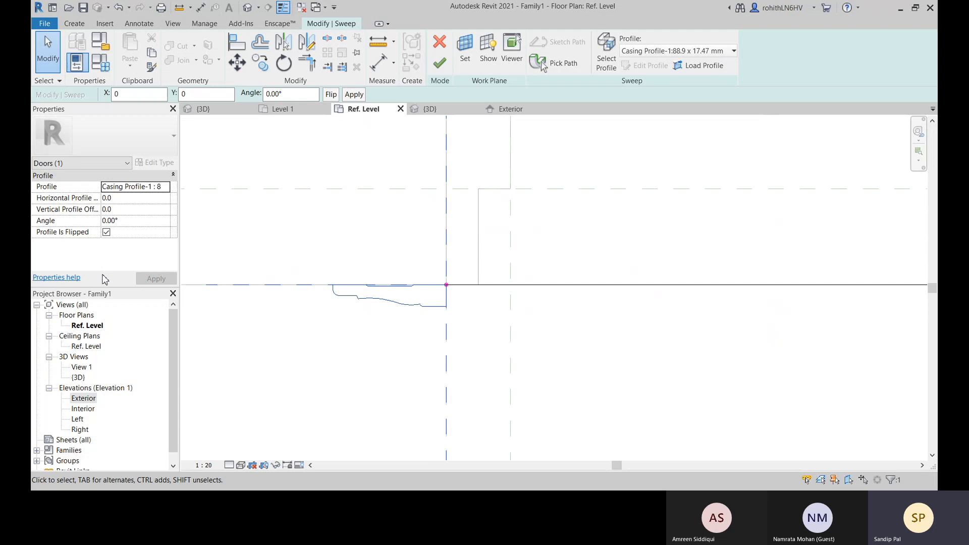
{"action": "left_click", "coordinate": [331, 95]}
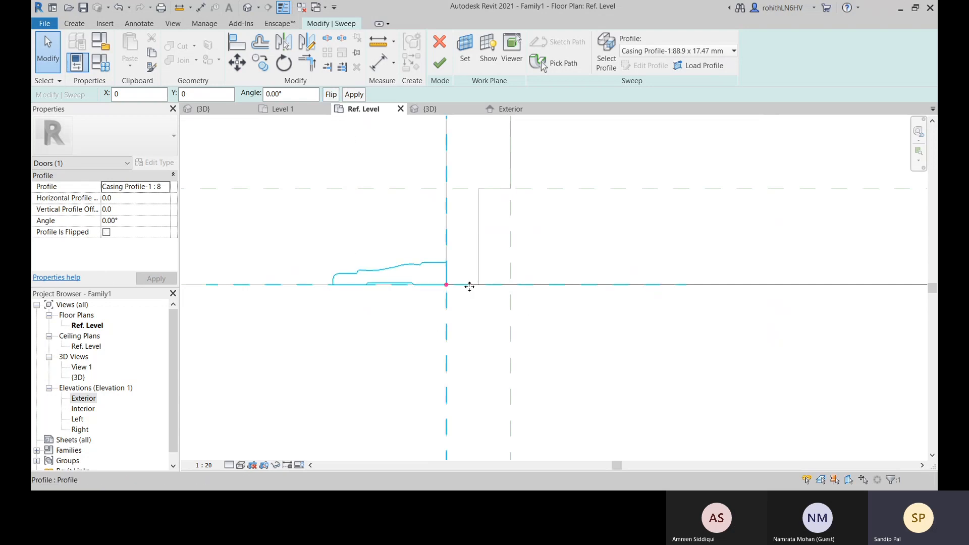
{"action": "middle_click_drag", "start_coordinate": [430, 281], "coordinate": [436, 275]}
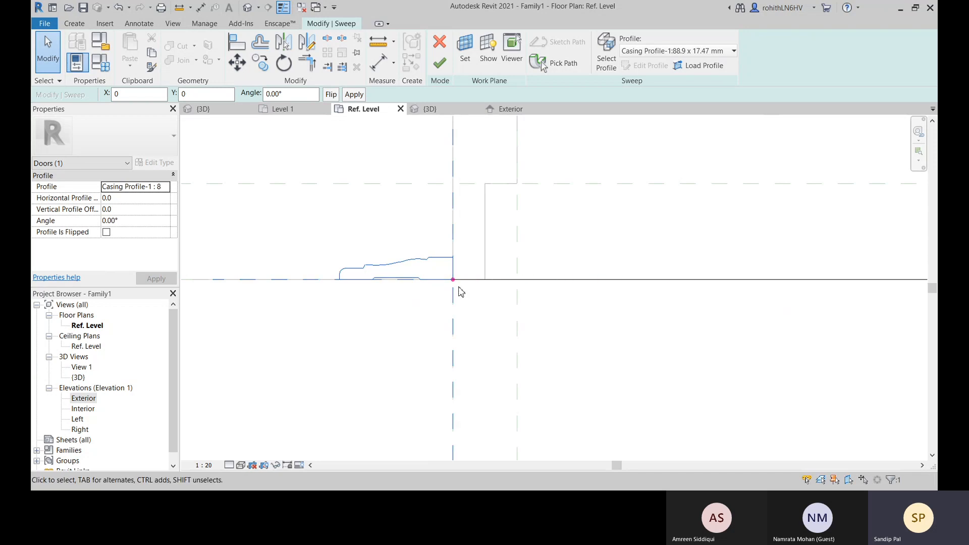
Try to mirror a copy of the casing profile about the vertical reference at the opening's corner
{"action": "scroll", "coordinate": [469, 293], "scroll_direction": "down", "scroll_amount": 5}
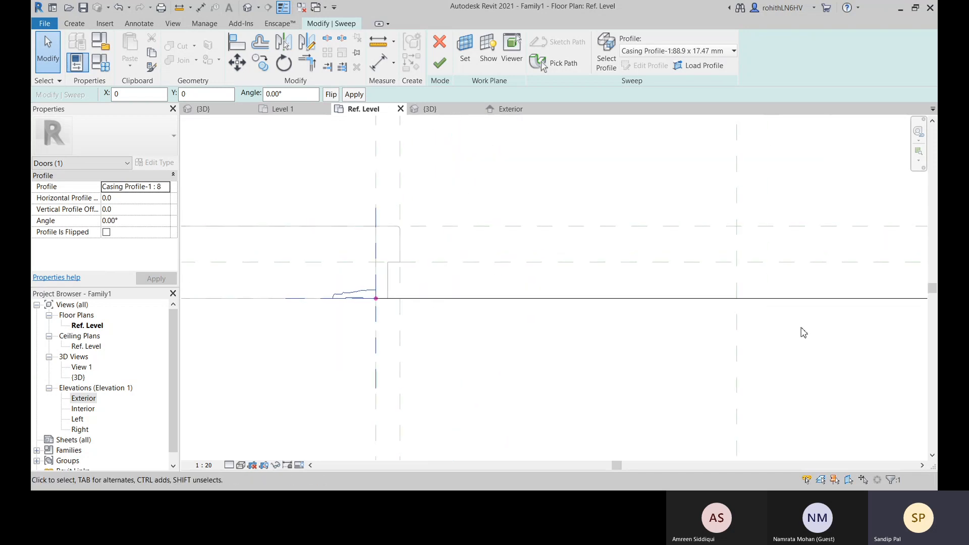
{"action": "scroll", "coordinate": [542, 318], "scroll_direction": "down", "scroll_amount": 2}
{"action": "middle_click_drag", "start_coordinate": [523, 352], "coordinate": [531, 328]}
{"action": "middle_click_drag", "start_coordinate": [736, 312], "coordinate": [604, 312]}
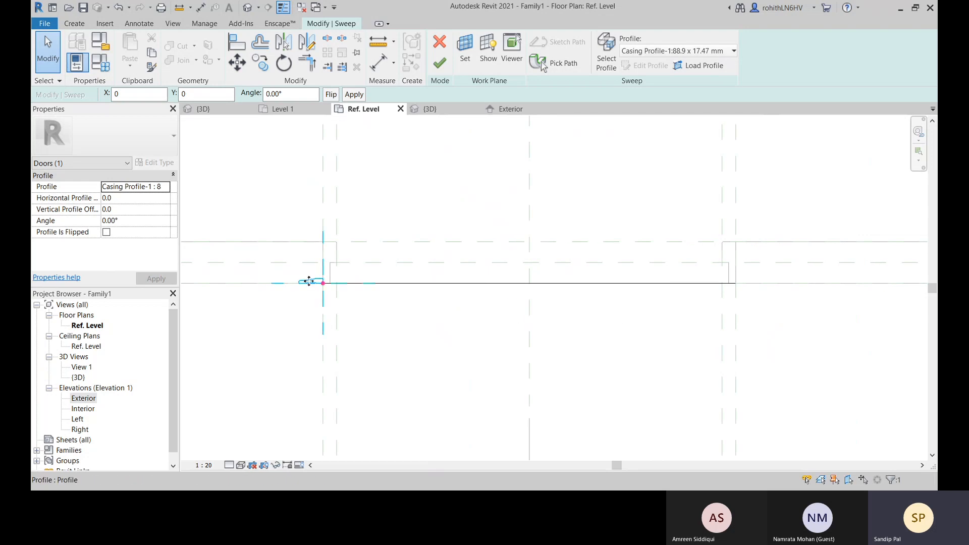
{"action": "scroll", "coordinate": [310, 281], "scroll_direction": "up", "scroll_amount": 6}
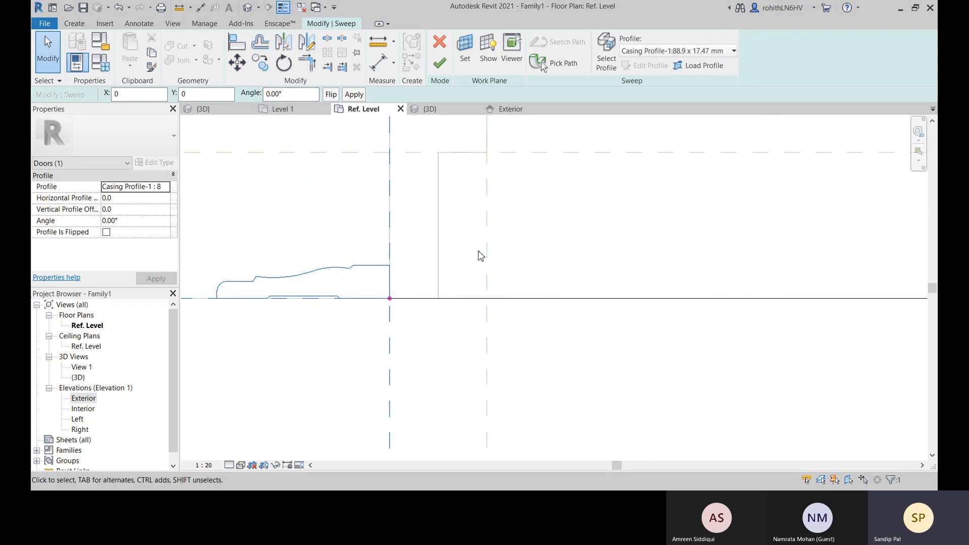
{"action": "left_click", "coordinate": [284, 45]}
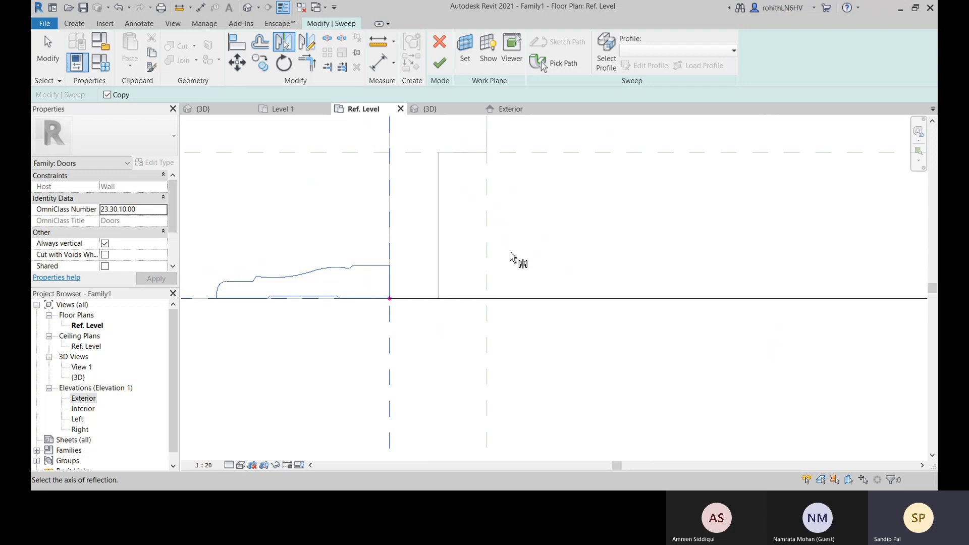
{"action": "left_click", "coordinate": [392, 258]}
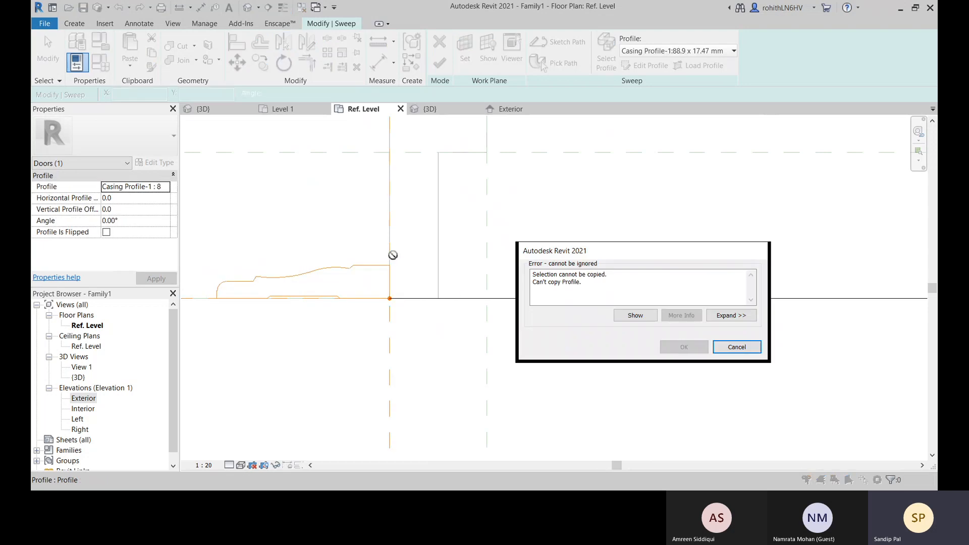
{"action": "left_click", "coordinate": [736, 347]}
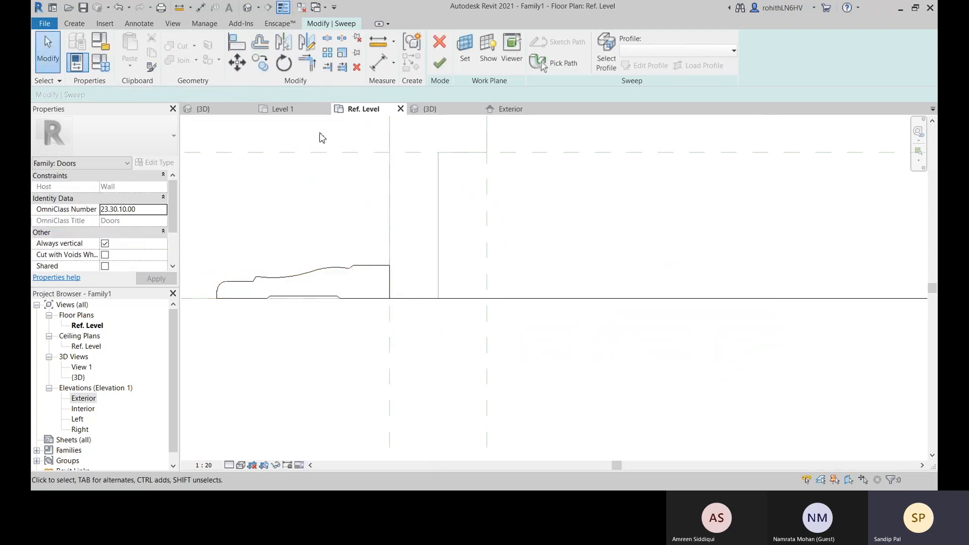
Mirror the casing profile about its vertical reference without making a copy, then undo the mirror
{"action": "left_click", "coordinate": [284, 42]}
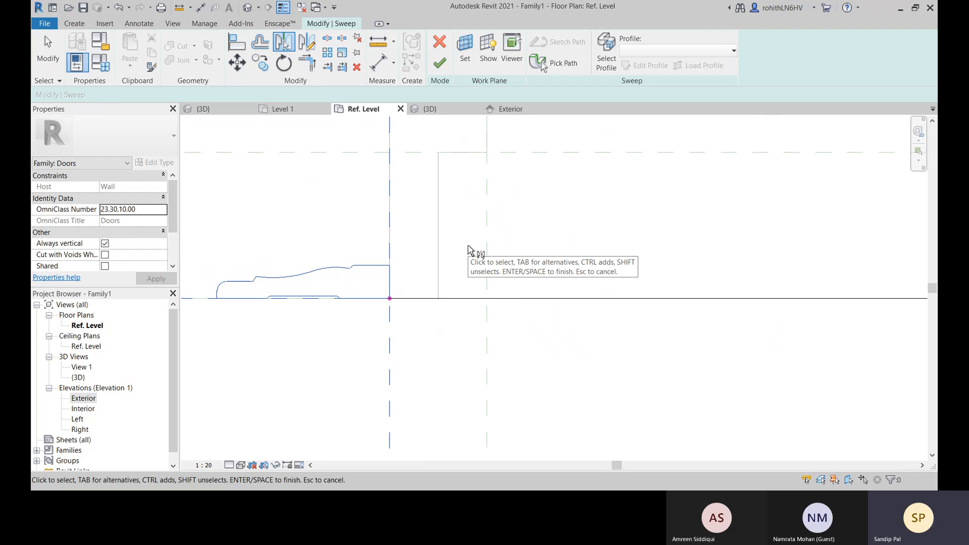
{"action": "key", "text": "Return"}
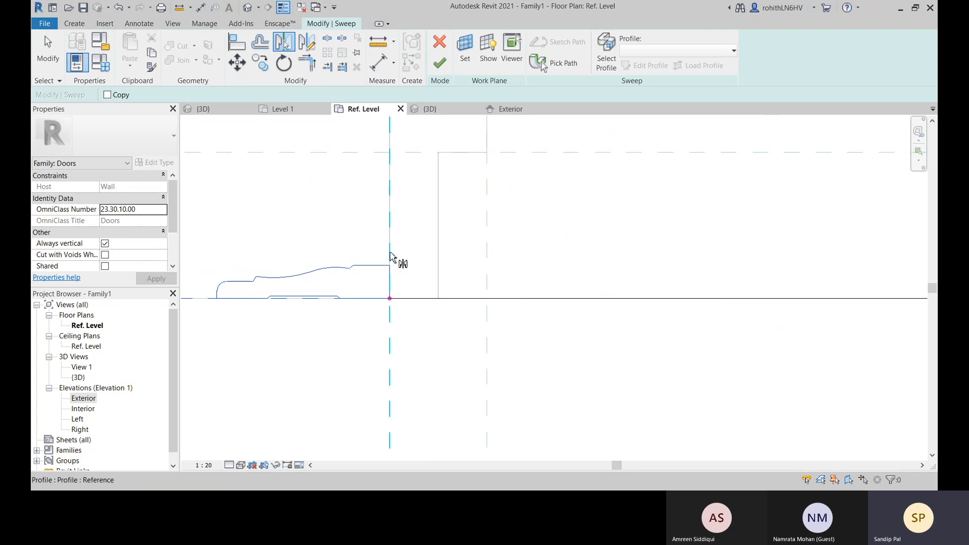
{"action": "left_click", "coordinate": [389, 258]}
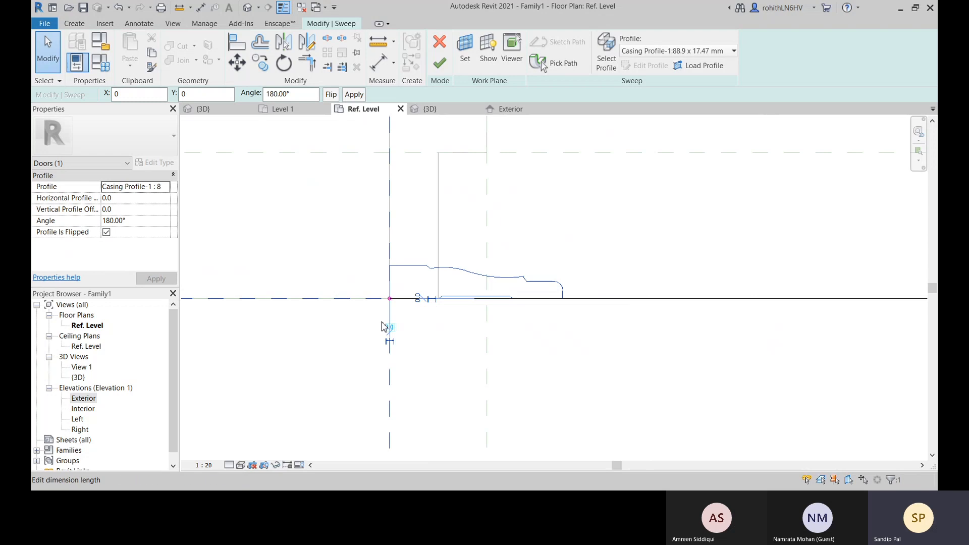
{"action": "left_click", "coordinate": [284, 43]}
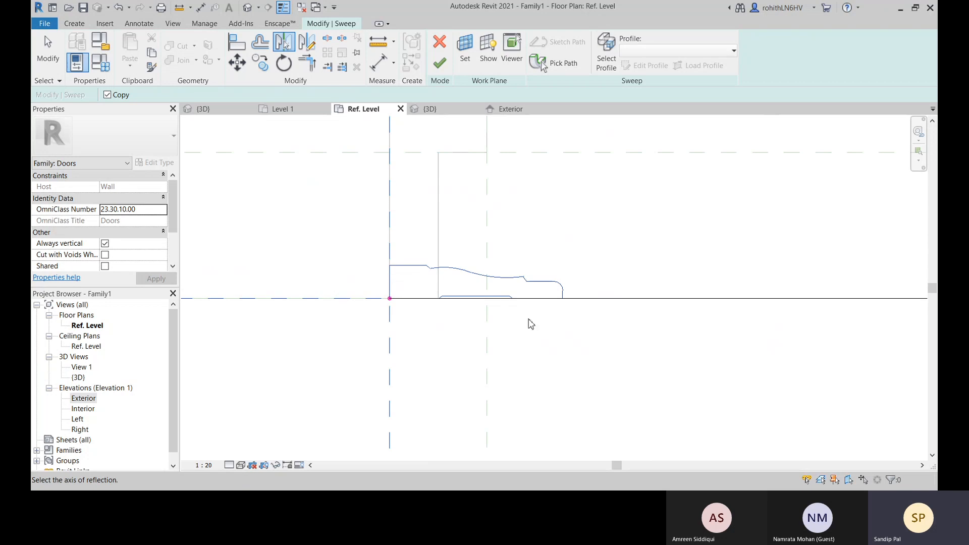
{"action": "key", "text": "ctrl+z"}
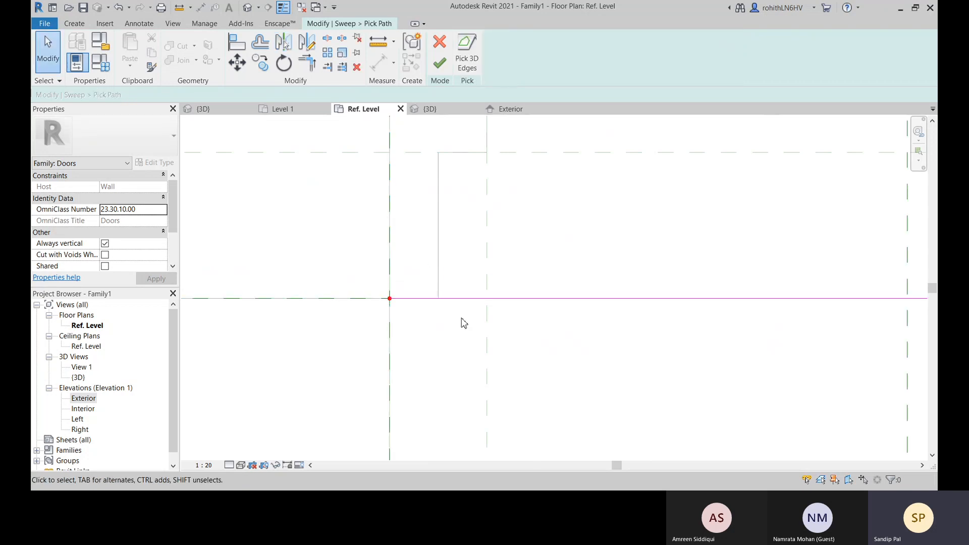
{"action": "key", "text": "ctrl+z"}
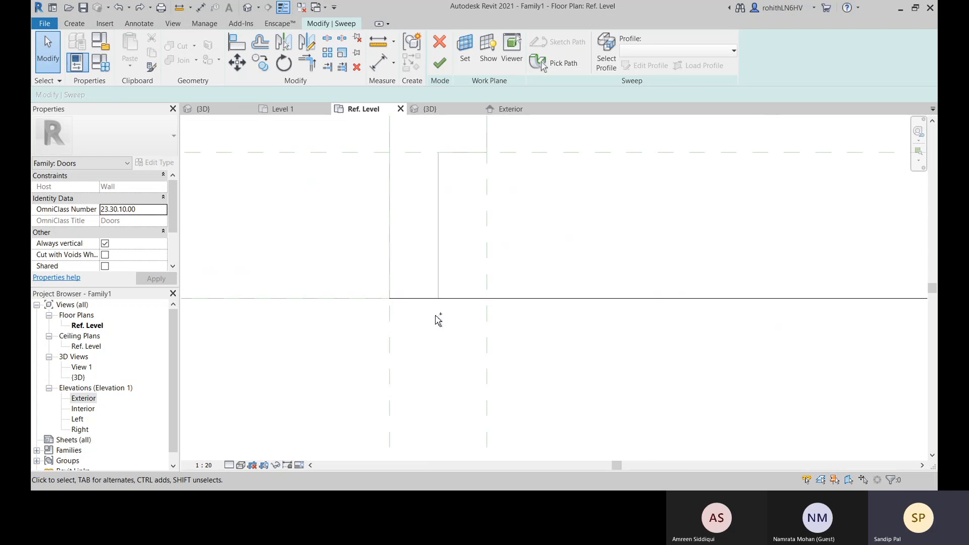
{"action": "key", "text": "ctrl+z"}
Flip the casing profile to the outer side of the wall face line
{"action": "left_click", "coordinate": [364, 266]}
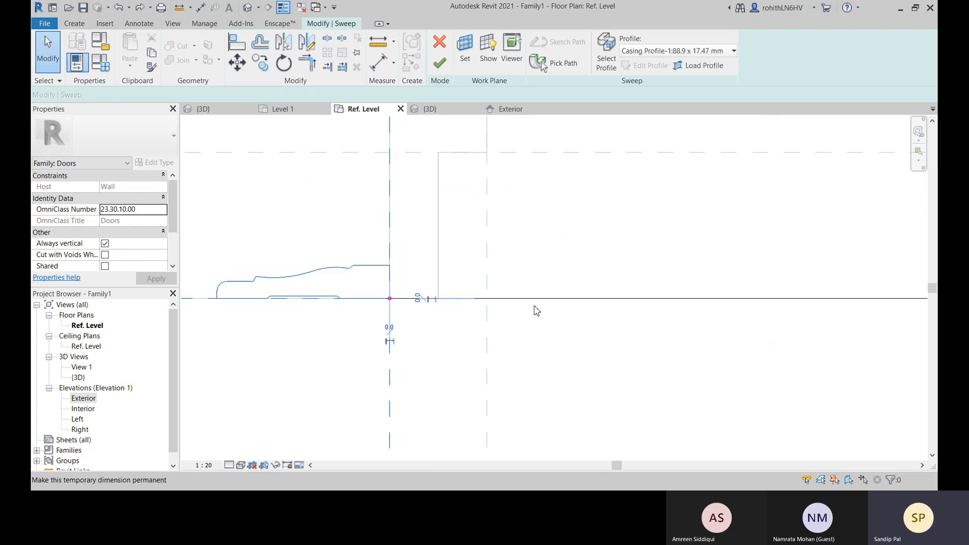
{"action": "middle_click_drag", "start_coordinate": [291, 348], "coordinate": [344, 345]}
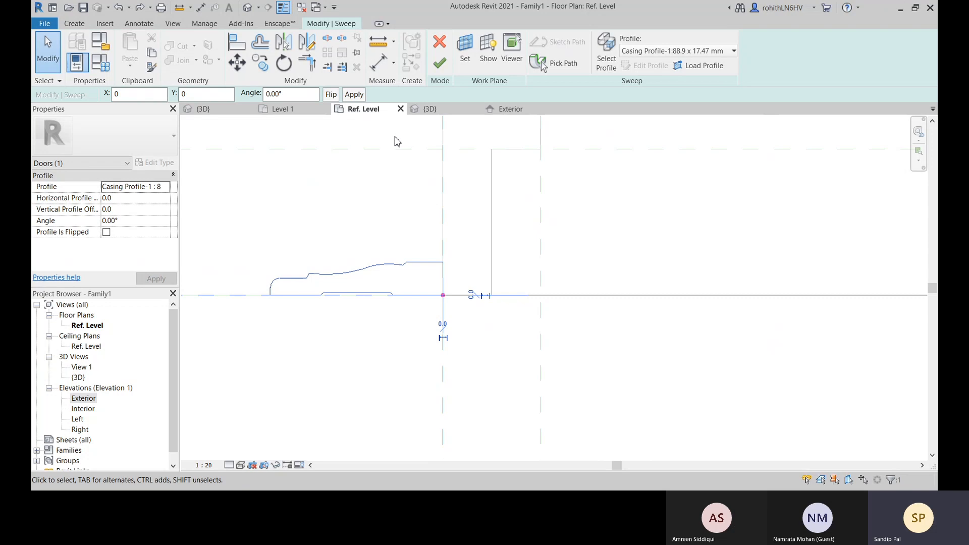
{"action": "left_click", "coordinate": [331, 94]}
{"action": "middle_click_drag", "start_coordinate": [506, 383], "coordinate": [487, 357]}
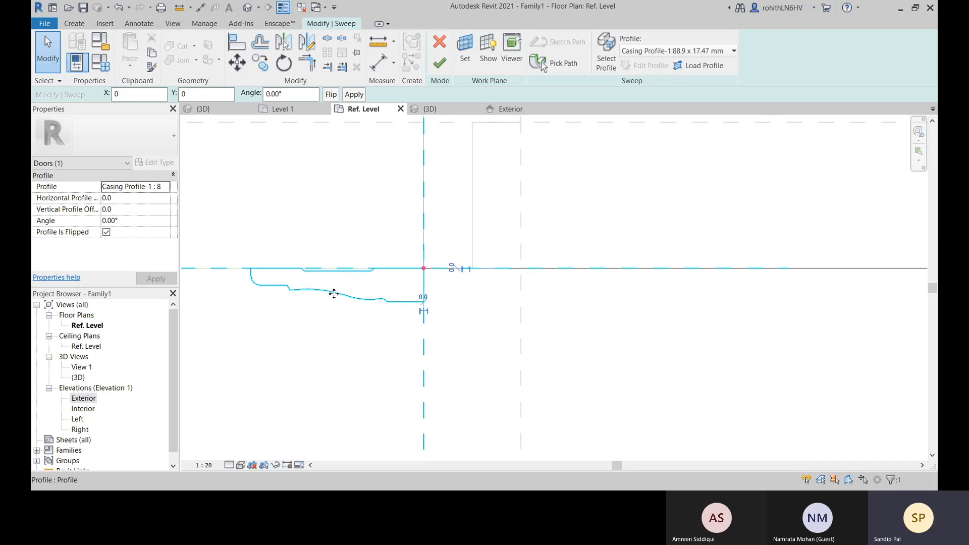
Mirror the flipped casing profile about its vertical reference towards the opening, then undo that mirror
{"action": "left_click", "coordinate": [319, 360]}
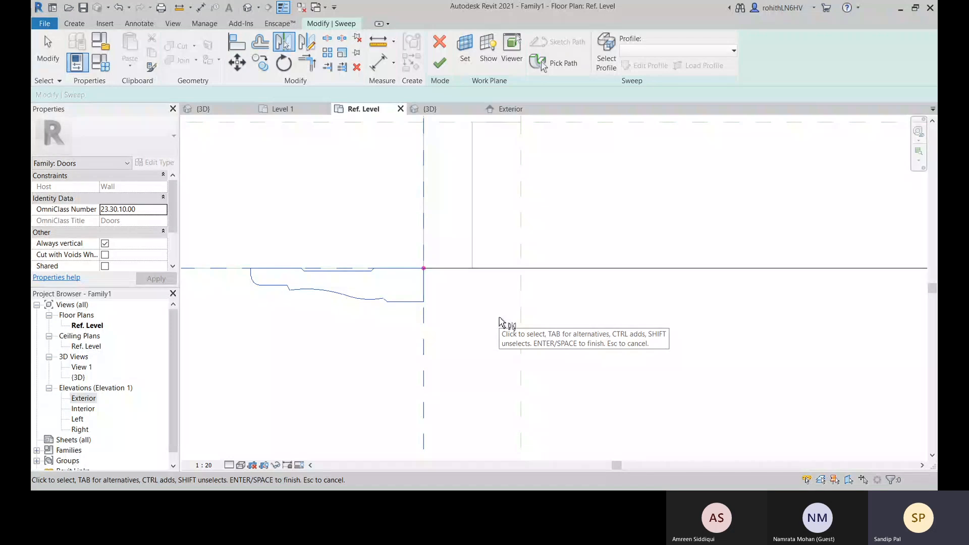
{"action": "key", "text": "m"}
{"action": "key", "text": "m"}
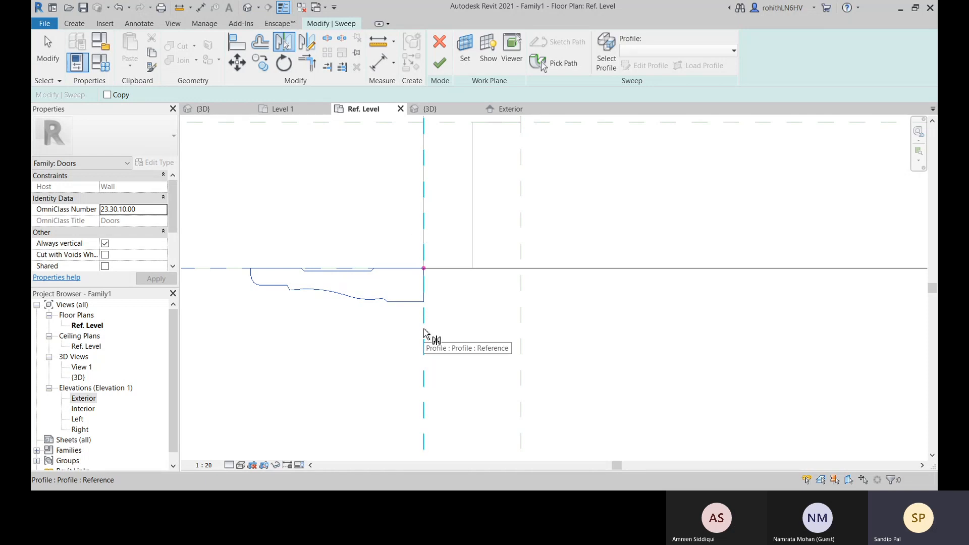
{"action": "left_click", "coordinate": [424, 333]}
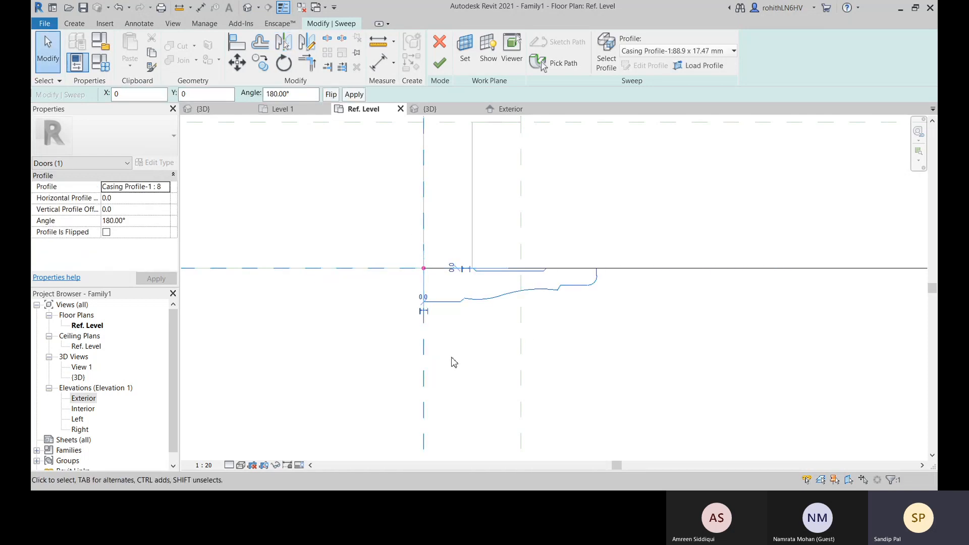
{"action": "right_click", "coordinate": [331, 327]}
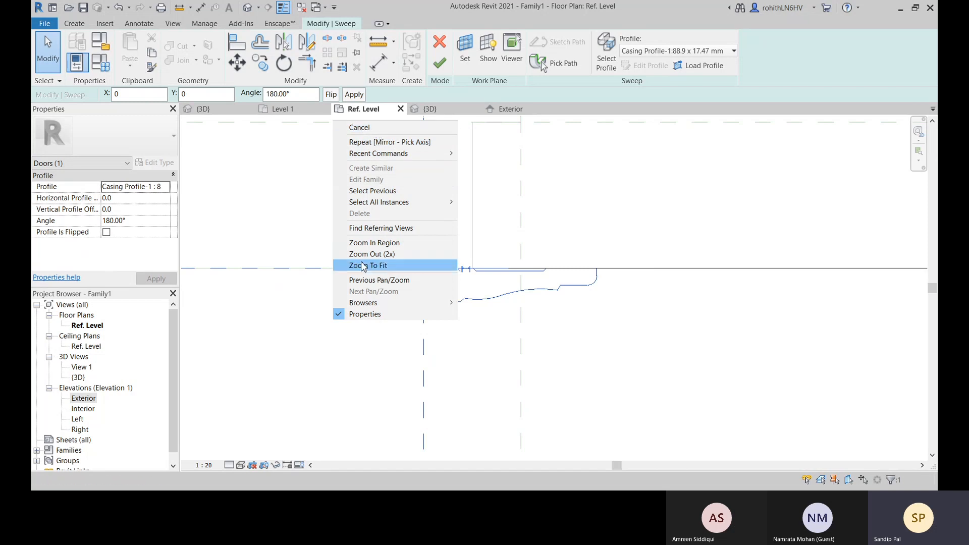
{"action": "left_click", "coordinate": [376, 129]}
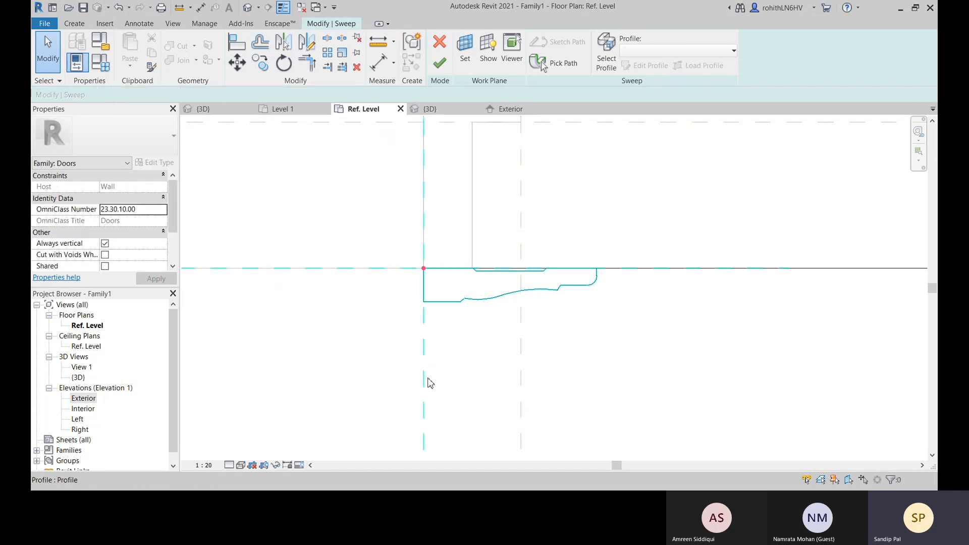
{"action": "key", "text": "ctrl+z"}
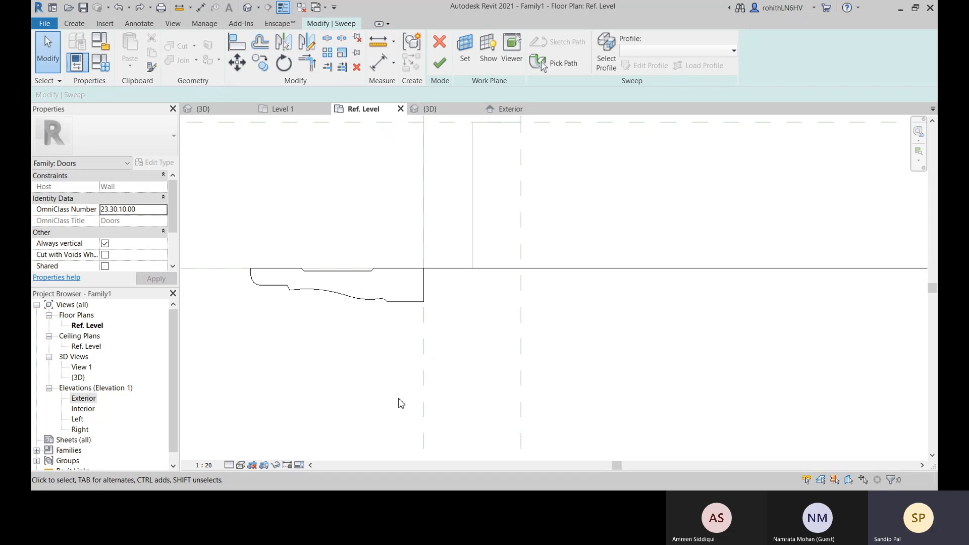
Flip the casing profile back to its unflipped state and set its angle to 180°
{"action": "left_click", "coordinate": [363, 301]}
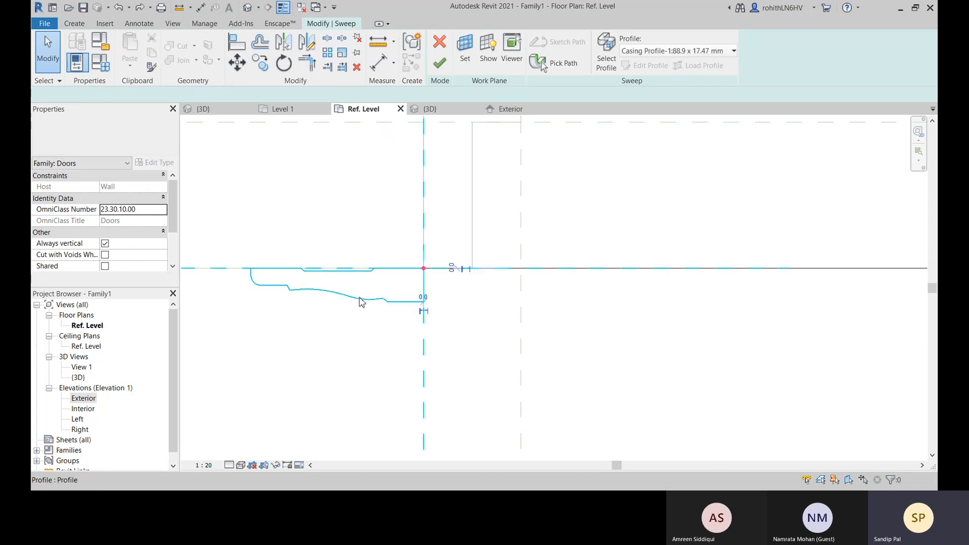
{"action": "left_click", "coordinate": [335, 97]}
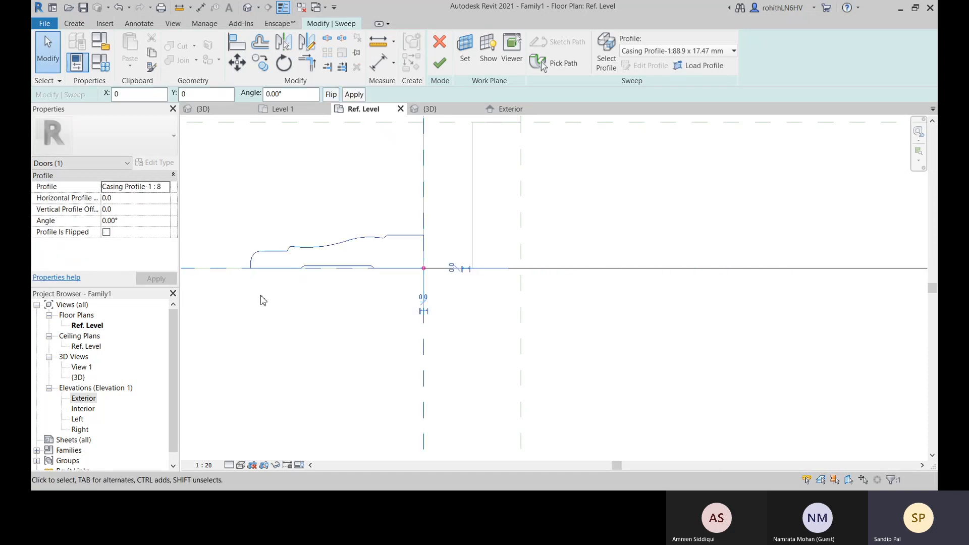
{"action": "left_click", "coordinate": [291, 96]}
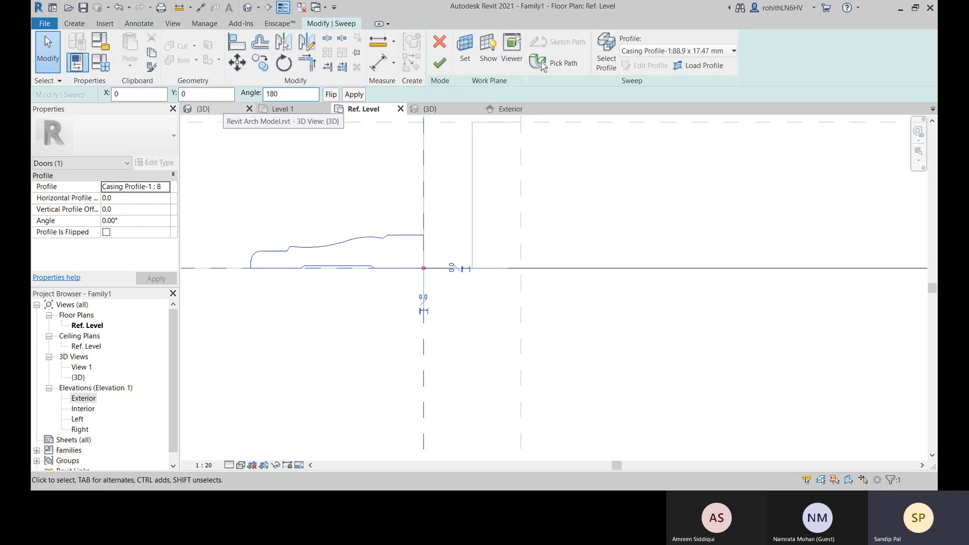
{"action": "type", "text": "180"}
{"action": "key", "text": "Return"}
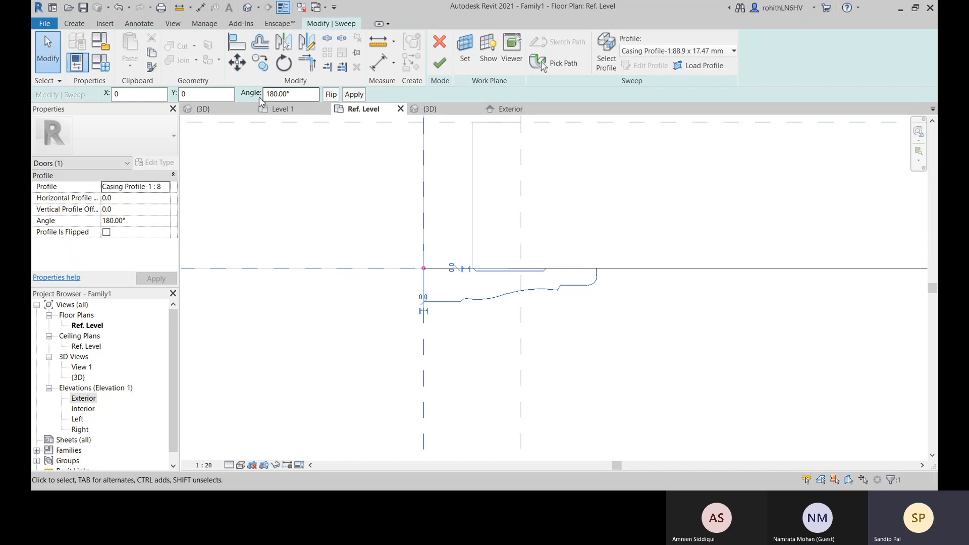
{"action": "left_click", "coordinate": [671, 350]}
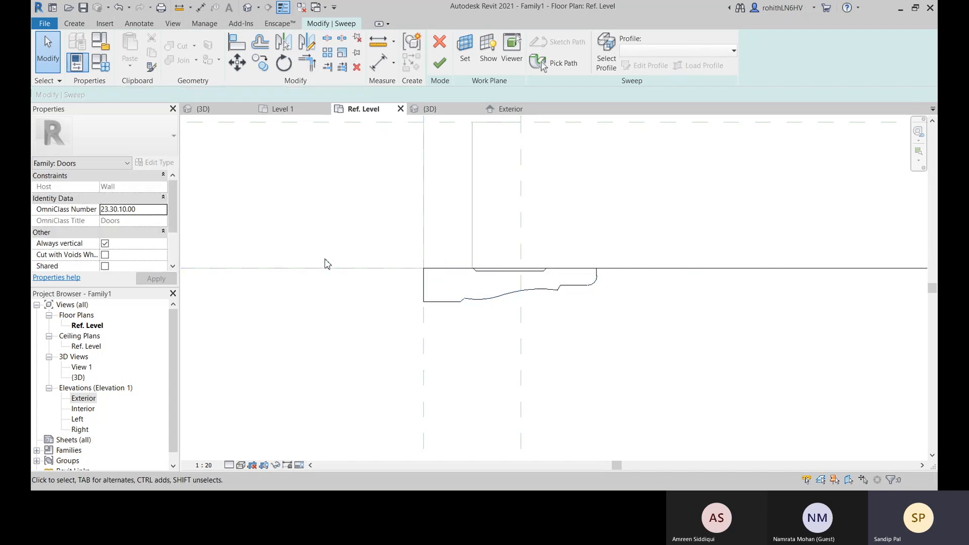
Examine how the rotated casing profile sits against the jamb, the wall face and the edge of the opening
{"action": "middle_click_drag", "start_coordinate": [513, 337], "coordinate": [439, 370]}
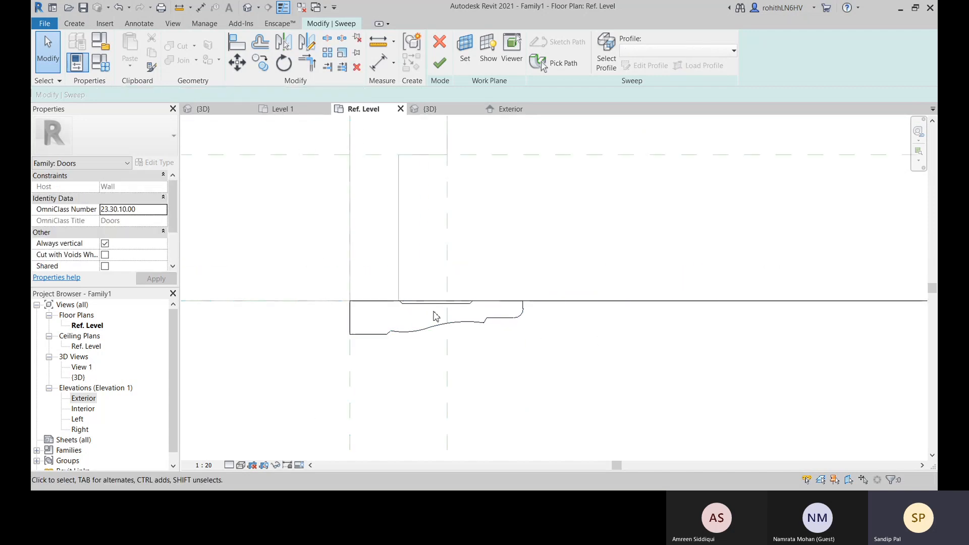
{"action": "scroll", "coordinate": [433, 311], "scroll_direction": "up", "scroll_amount": 1}
{"action": "middle_click_drag", "start_coordinate": [491, 344], "coordinate": [537, 329]}
{"action": "middle_click_drag", "start_coordinate": [350, 317], "coordinate": [539, 301]}
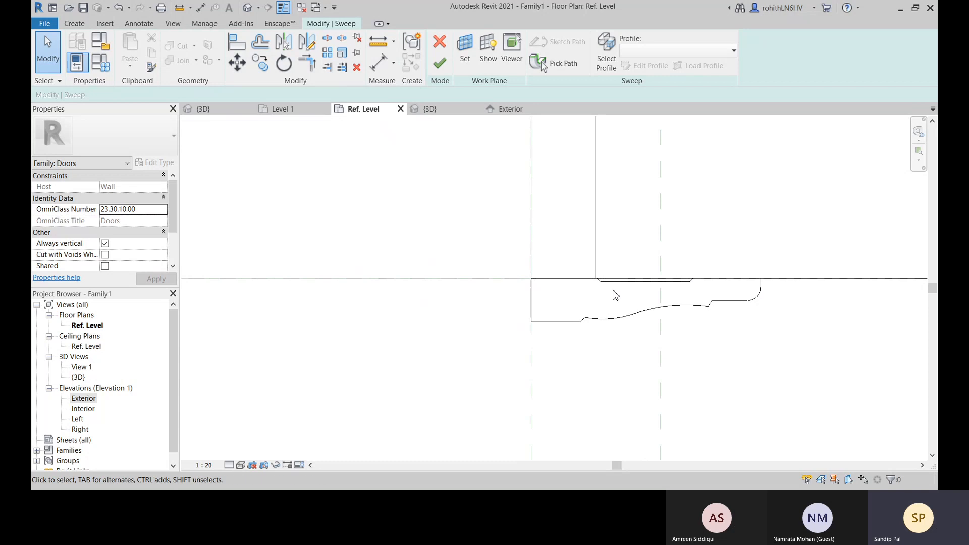
{"action": "scroll", "coordinate": [735, 285], "scroll_direction": "up", "scroll_amount": 1}
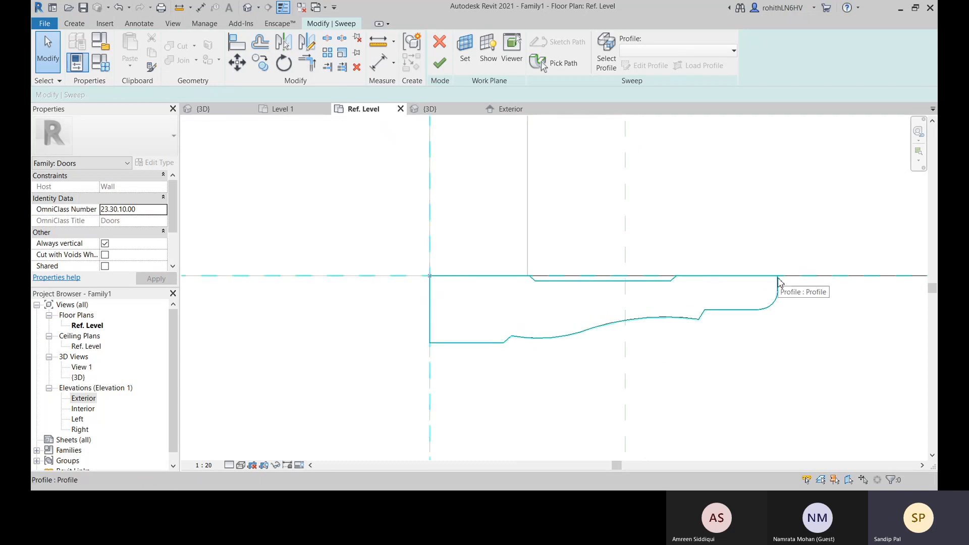
{"action": "scroll", "coordinate": [598, 303], "scroll_direction": "down", "scroll_amount": 3}
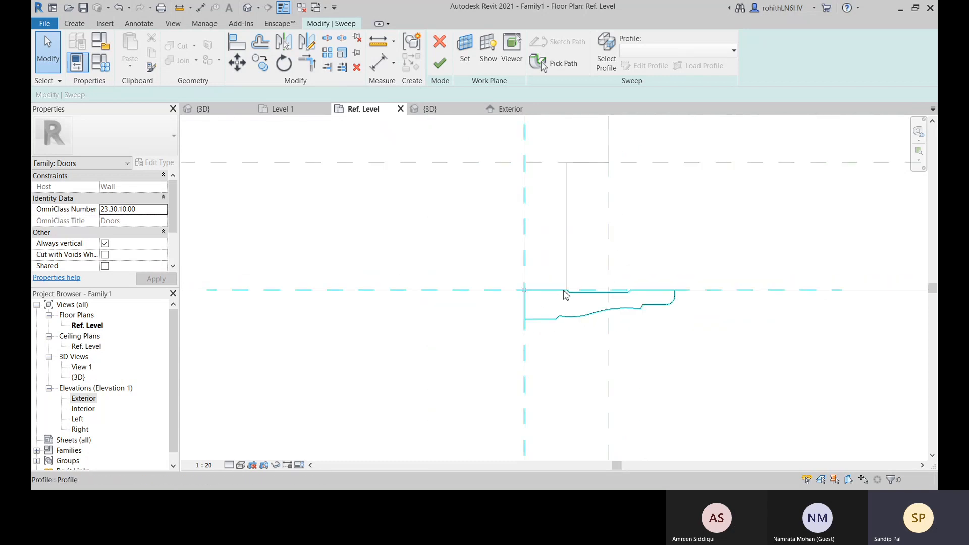
{"action": "scroll", "coordinate": [579, 292], "scroll_direction": "up", "scroll_amount": 2}
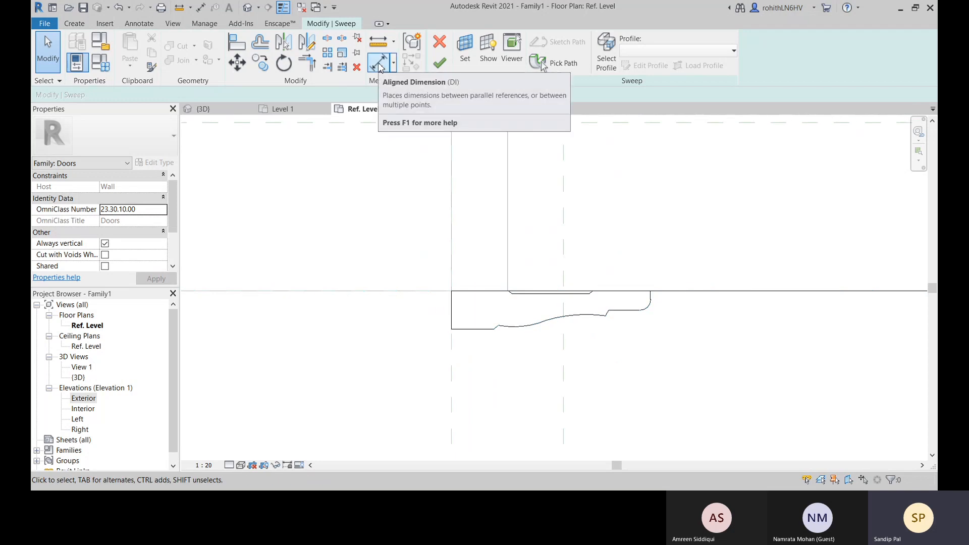
{"action": "left_click", "coordinate": [377, 46]}
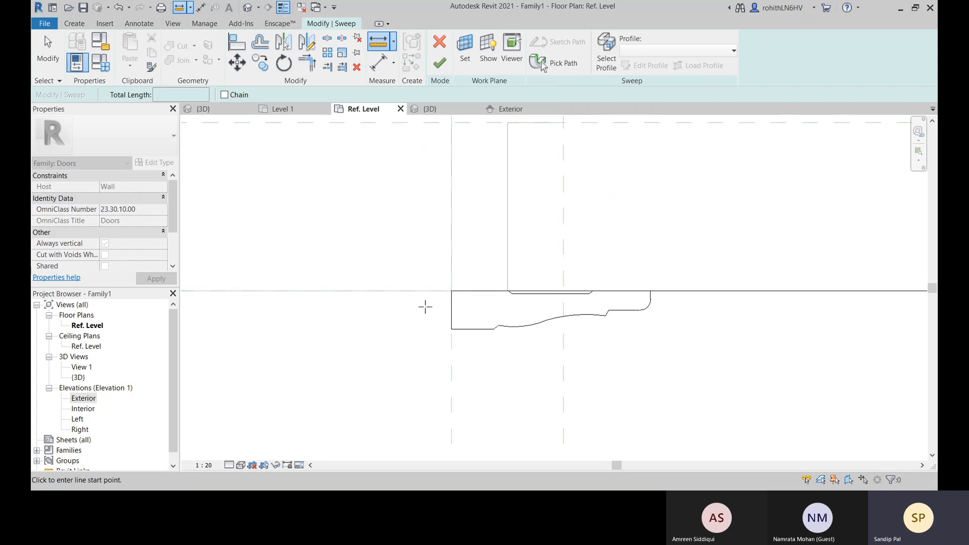
{"action": "scroll", "coordinate": [498, 296], "scroll_direction": "down", "scroll_amount": 5}
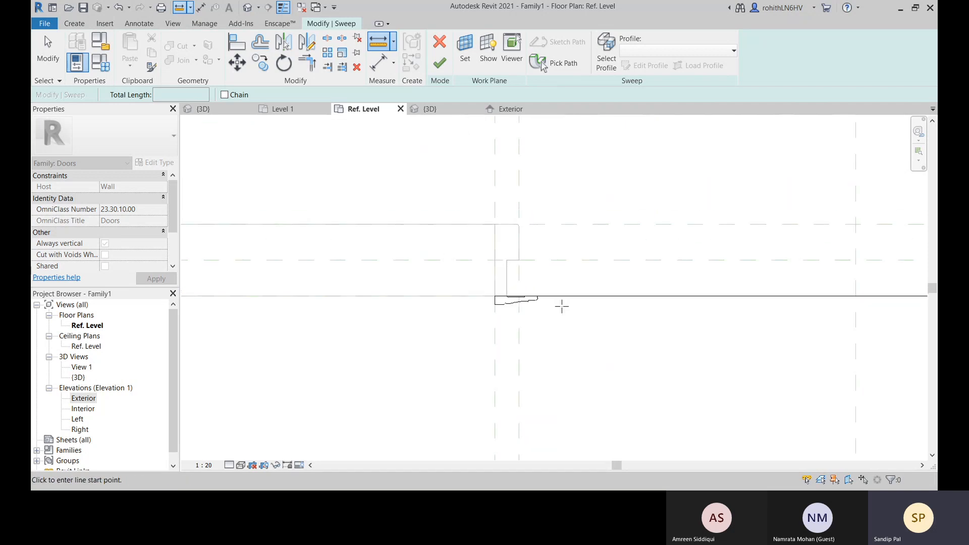
{"action": "middle_click_drag", "start_coordinate": [562, 307], "coordinate": [486, 329]}
{"action": "left_click", "coordinate": [465, 53]}
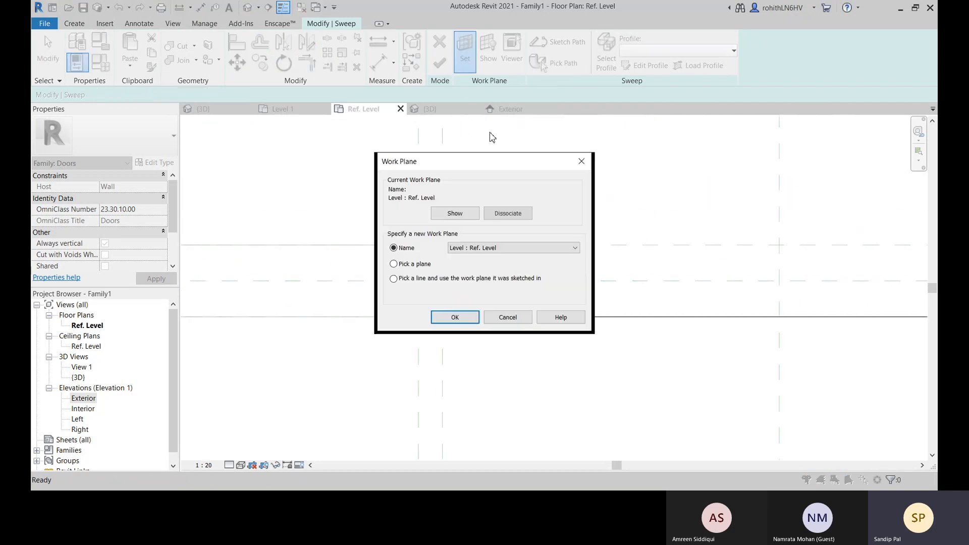
{"action": "left_click", "coordinate": [498, 248]}
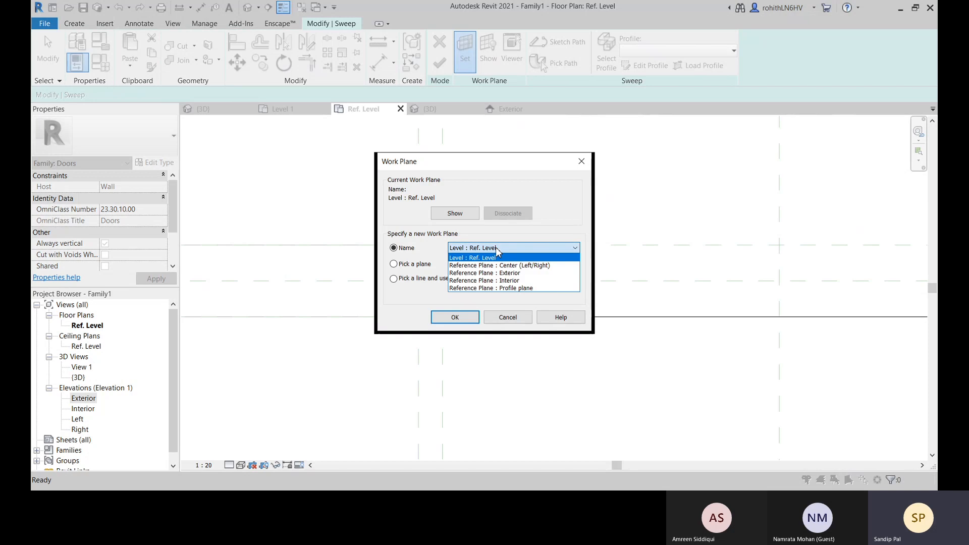
{"action": "left_click", "coordinate": [472, 255]}
{"action": "left_click", "coordinate": [454, 317]}
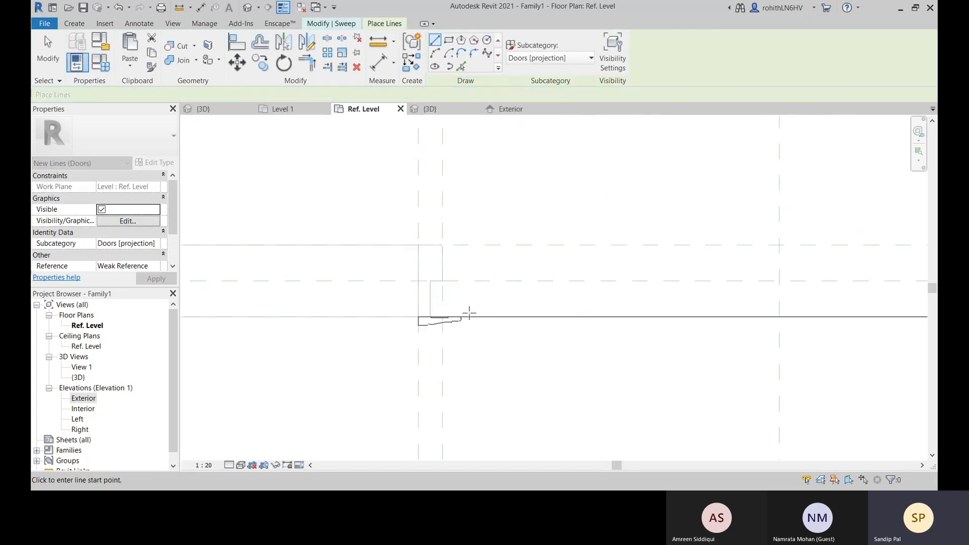
{"action": "key", "text": "l"}
{"action": "key", "text": "i"}
{"action": "scroll", "coordinate": [459, 318], "scroll_direction": "up", "scroll_amount": 3}
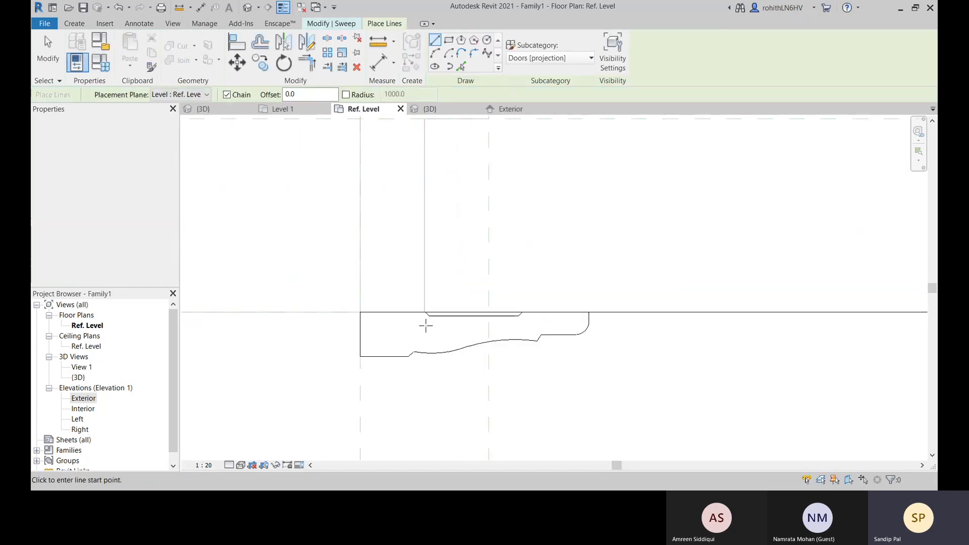
{"action": "left_click", "coordinate": [426, 311]}
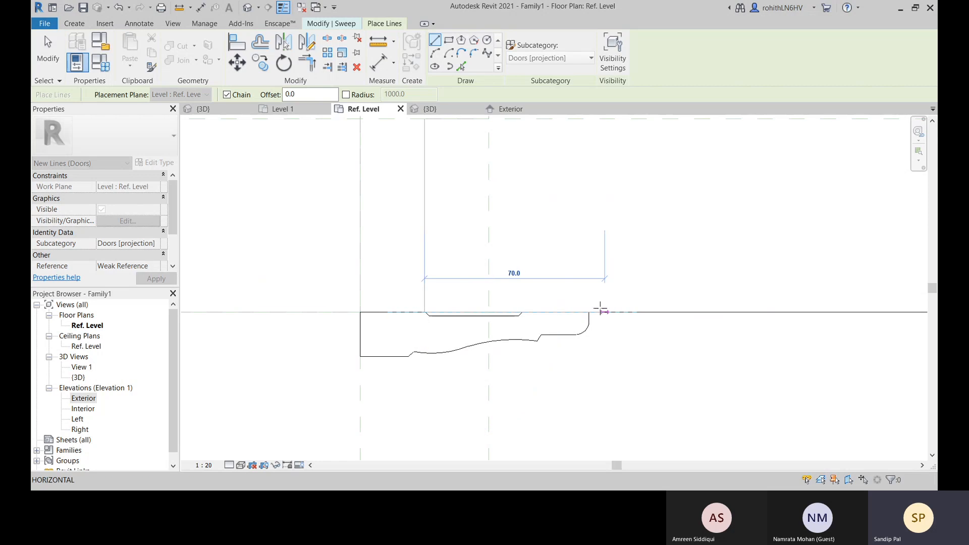
{"action": "scroll", "coordinate": [589, 313], "scroll_direction": "up", "scroll_amount": 2}
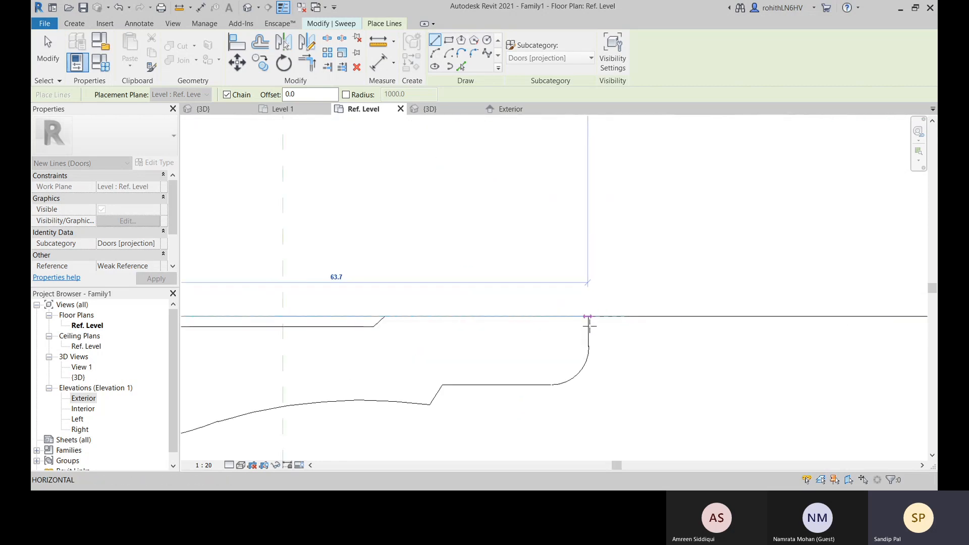
{"action": "left_click", "coordinate": [378, 63]}
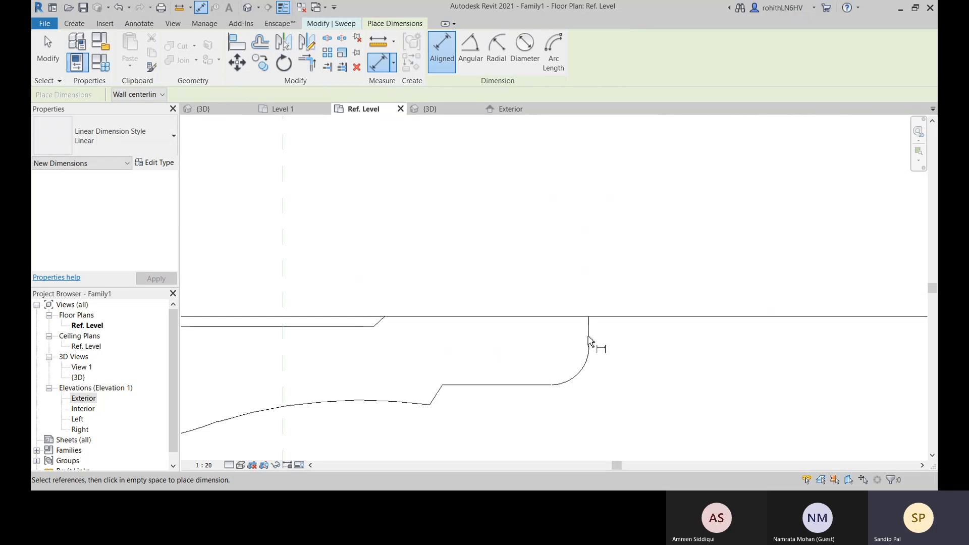
{"action": "scroll", "coordinate": [589, 338], "scroll_direction": "down", "scroll_amount": 7}
Measure the distance along the wall face from the jamb's rebated edge to the casing profile's far end
{"action": "left_click", "coordinate": [379, 42]}
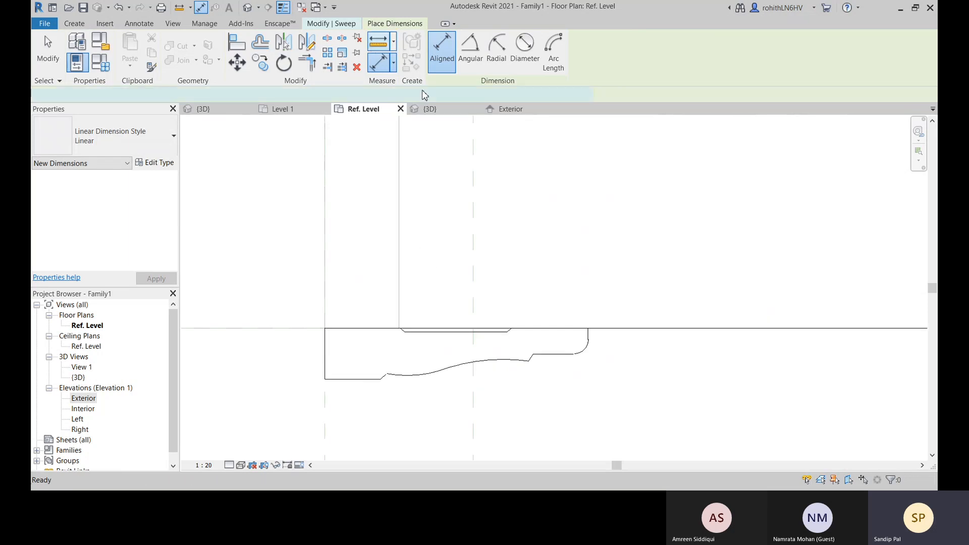
{"action": "left_click", "coordinate": [399, 328]}
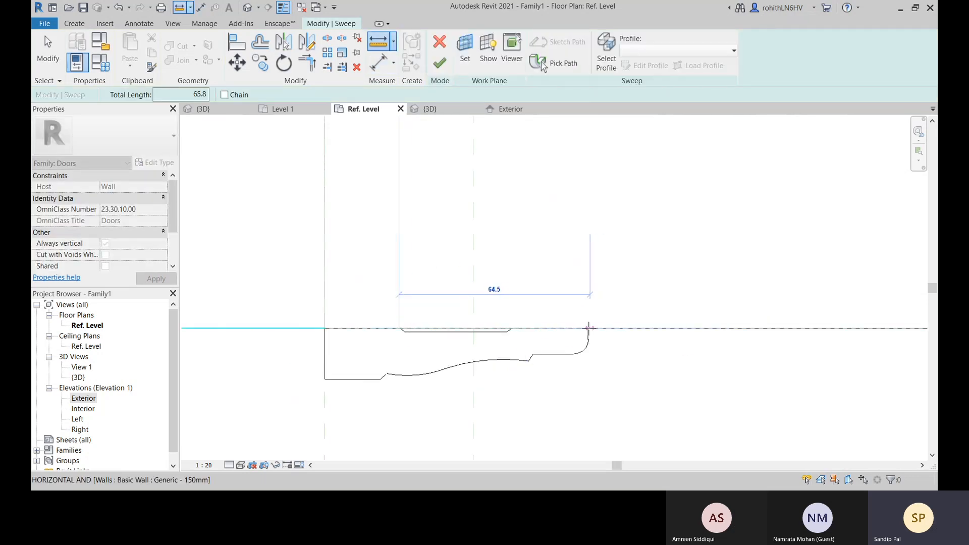
{"action": "scroll", "coordinate": [590, 329], "scroll_direction": "up", "scroll_amount": 5}
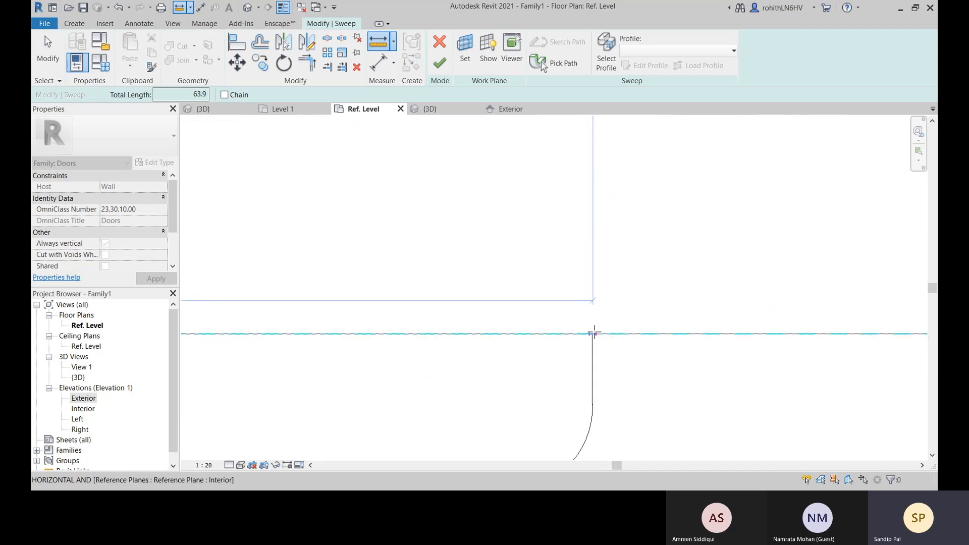
{"action": "left_click", "coordinate": [594, 332]}
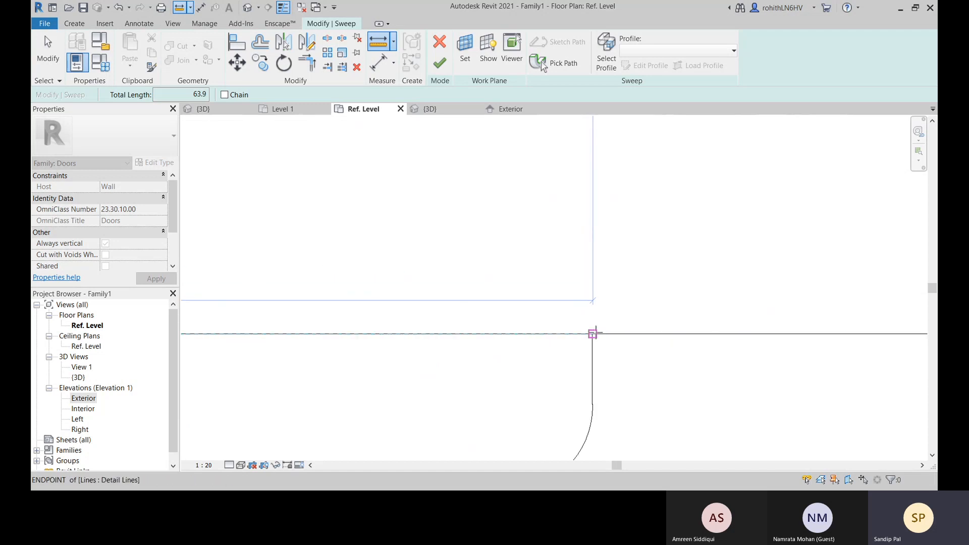
{"action": "scroll", "coordinate": [596, 335], "scroll_direction": "down", "scroll_amount": 3}
{"action": "scroll", "coordinate": [590, 380], "scroll_direction": "down", "scroll_amount": 3}
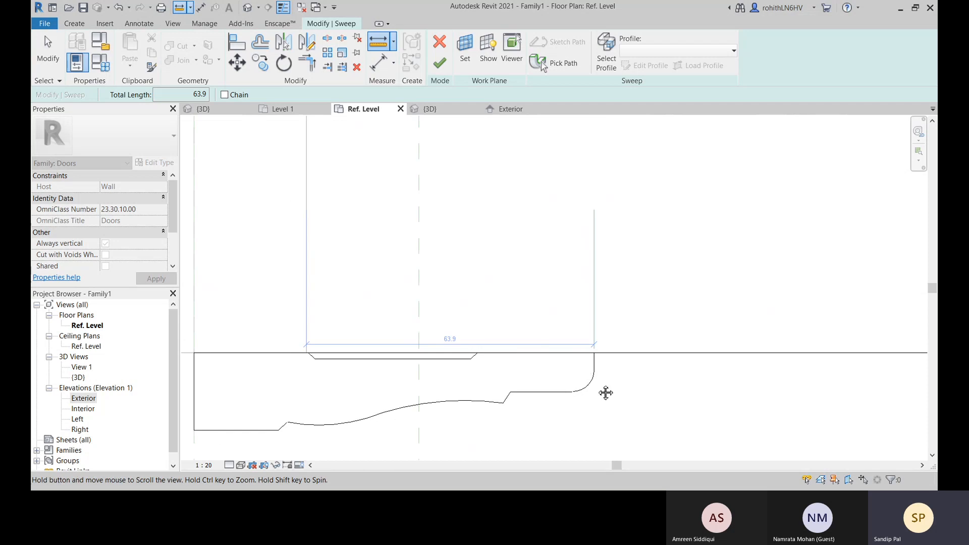
{"action": "key", "text": "Escape"}
{"action": "key", "text": "Escape"}
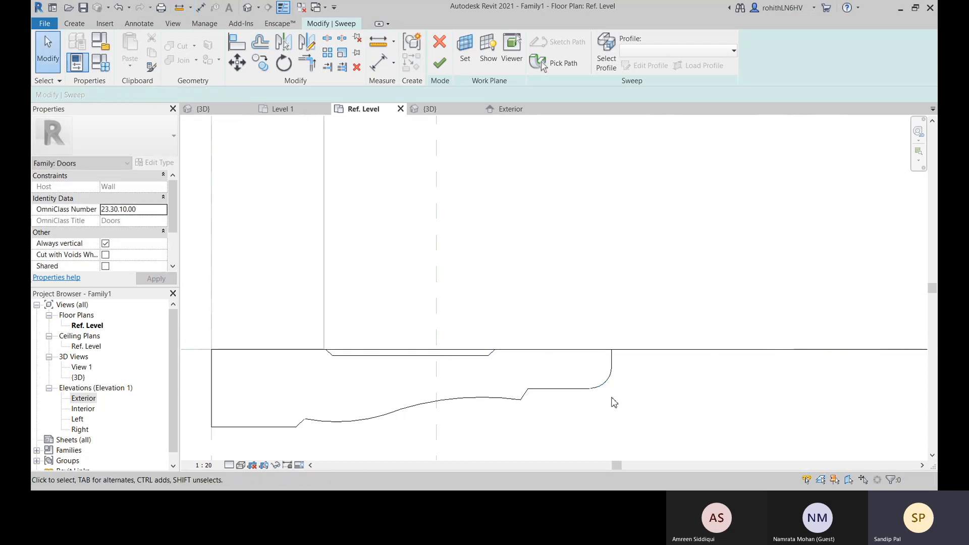
Set the casing profile's vertical profile offset to -64
{"action": "left_click", "coordinate": [559, 390]}
{"action": "scroll", "coordinate": [505, 392], "scroll_direction": "down", "scroll_amount": 2}
{"action": "middle_click_drag", "start_coordinate": [498, 393], "coordinate": [586, 393]}
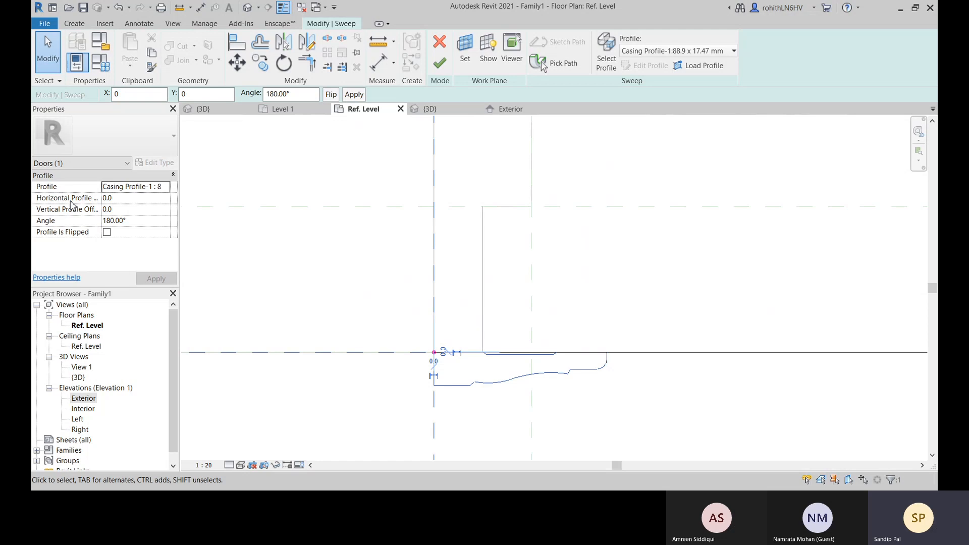
{"action": "left_click", "coordinate": [122, 210]}
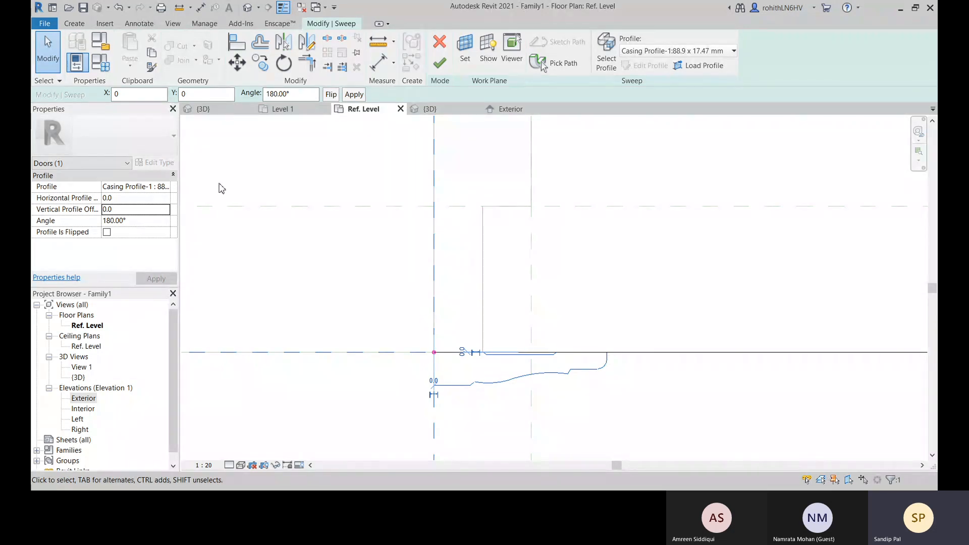
{"action": "left_click", "coordinate": [123, 210]}
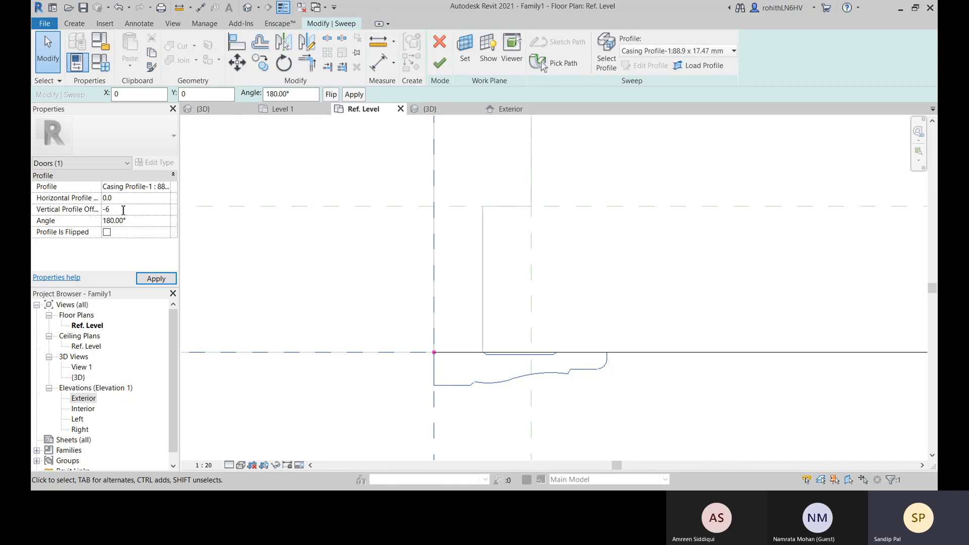
{"action": "type", "text": "-64"}
{"action": "key", "text": "Return"}
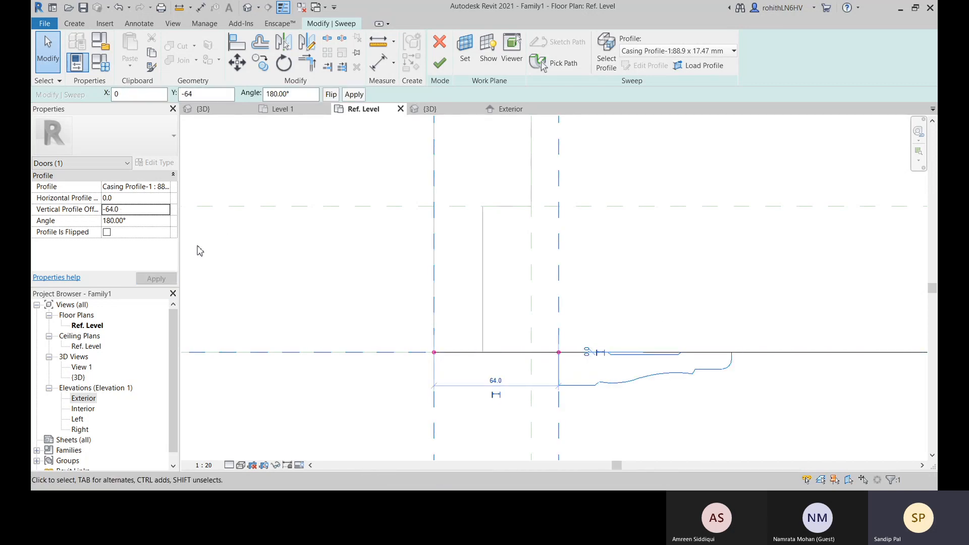
Set the casing profile's vertical profile offset to 64 and finish the sweep
{"action": "left_click", "coordinate": [108, 212]}
{"action": "key", "text": "BackSpace"}
{"action": "key", "text": "Return"}
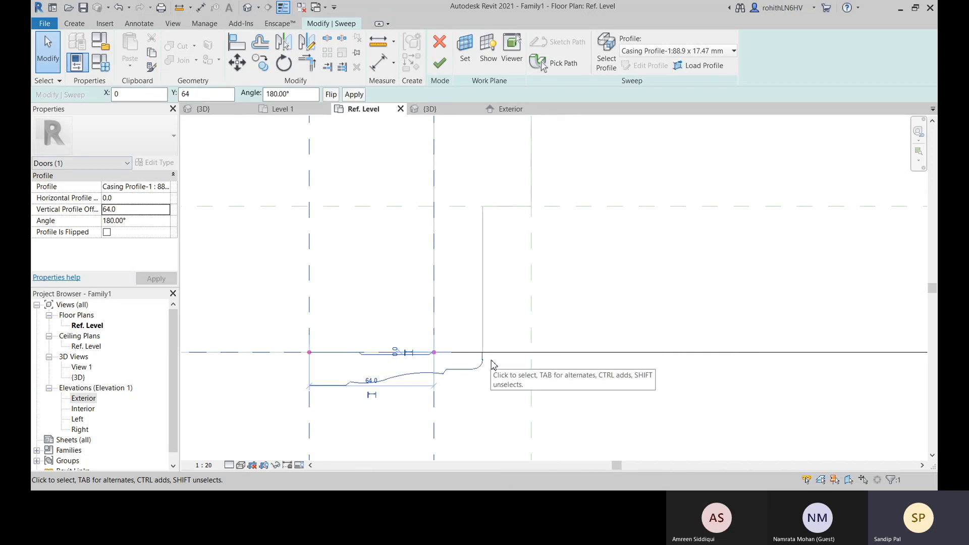
{"action": "scroll", "coordinate": [485, 362], "scroll_direction": "up", "scroll_amount": 5}
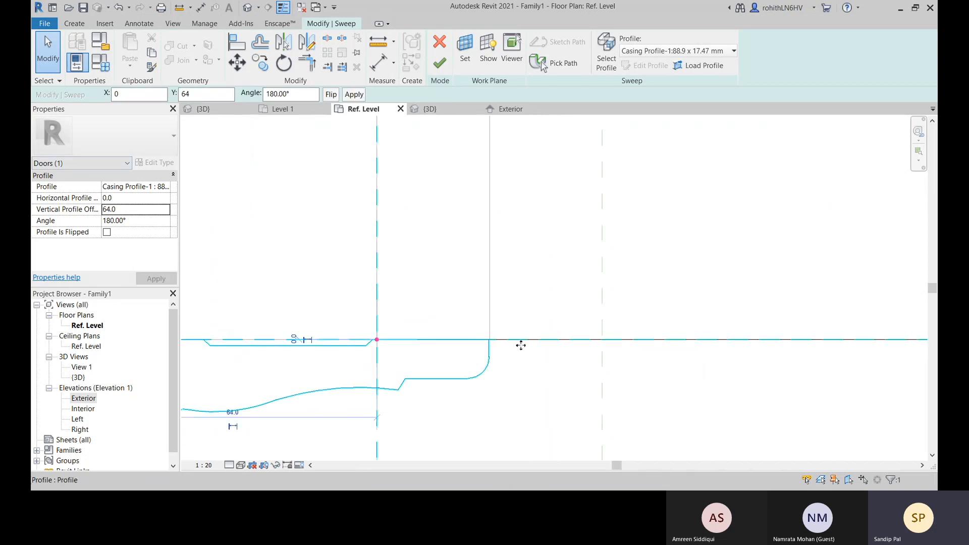
{"action": "scroll", "coordinate": [521, 345], "scroll_direction": "down", "scroll_amount": 4}
{"action": "scroll", "coordinate": [517, 409], "scroll_direction": "down", "scroll_amount": 2}
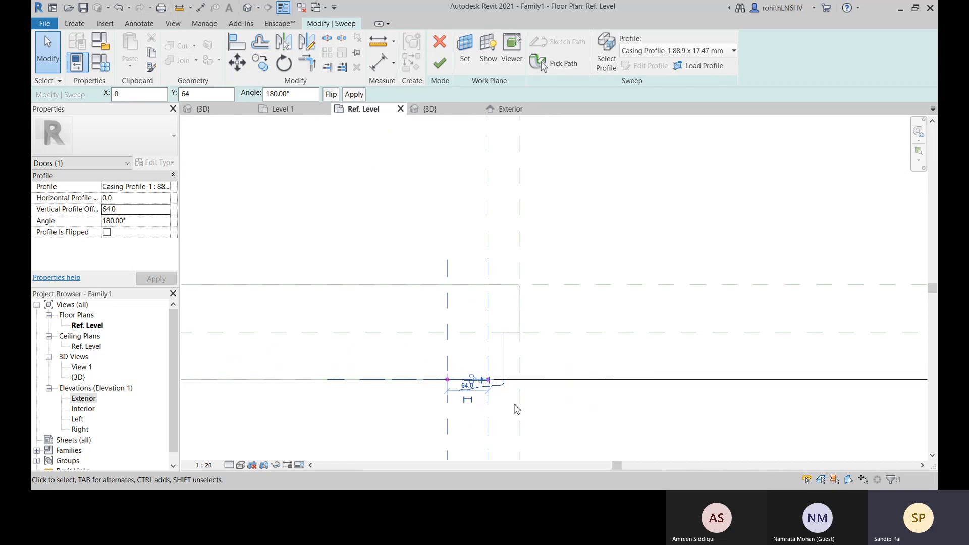
{"action": "middle_click_drag", "start_coordinate": [534, 412], "coordinate": [472, 351]}
{"action": "left_click", "coordinate": [580, 388]}
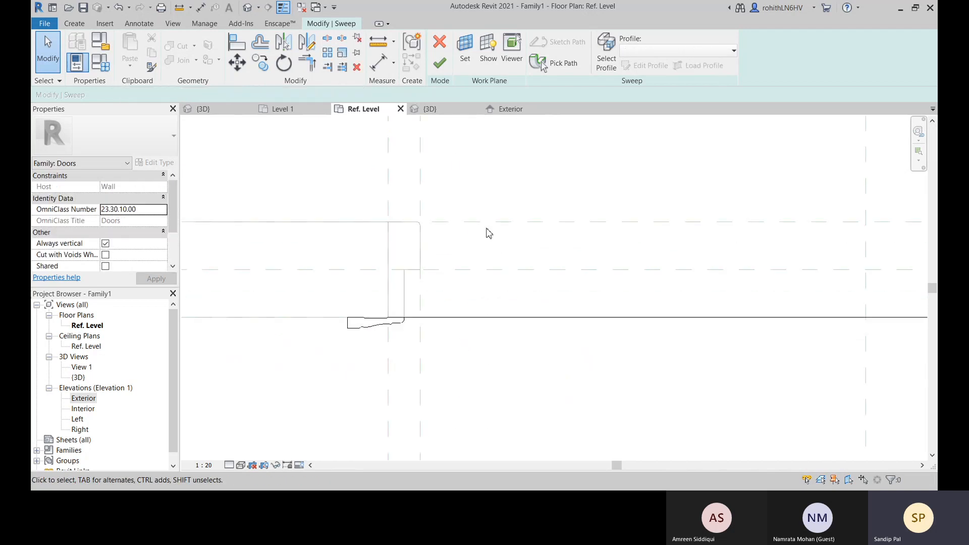
{"action": "left_click", "coordinate": [441, 65]}
Examine the finished casing sweep on both sides of the opening in plan, and its head corner and jamb bottom in 3D
{"action": "scroll", "coordinate": [511, 346], "scroll_direction": "down", "scroll_amount": 2}
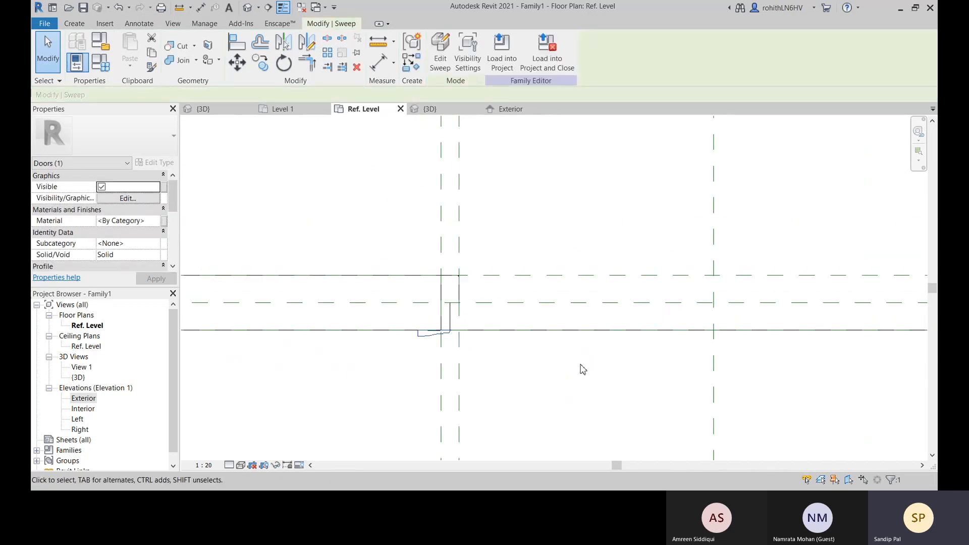
{"action": "middle_click_drag", "start_coordinate": [583, 369], "coordinate": [335, 306]}
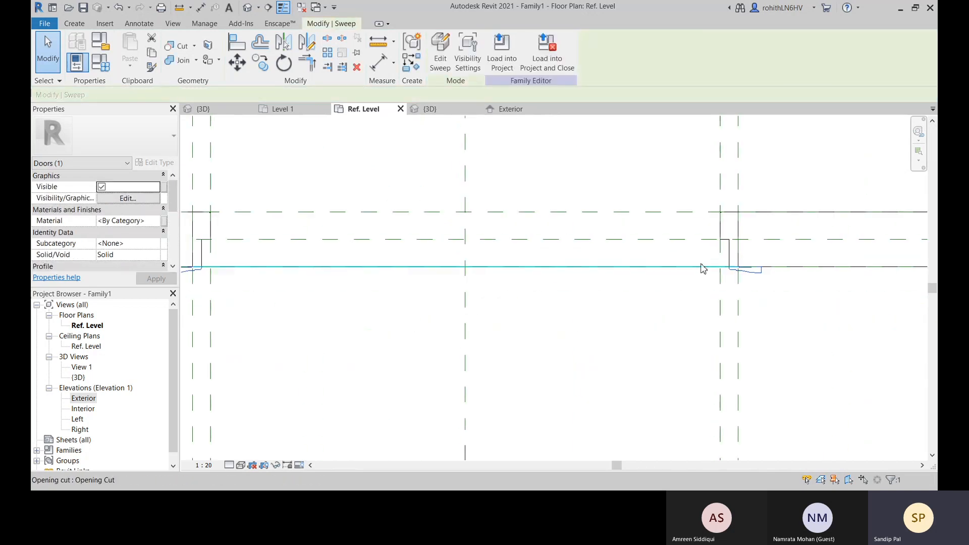
{"action": "left_click", "coordinate": [429, 109]}
{"action": "left_click", "coordinate": [472, 407]}
{"action": "scroll", "coordinate": [418, 217], "scroll_direction": "up", "scroll_amount": 5}
{"action": "scroll", "coordinate": [442, 362], "scroll_direction": "down", "scroll_amount": 3}
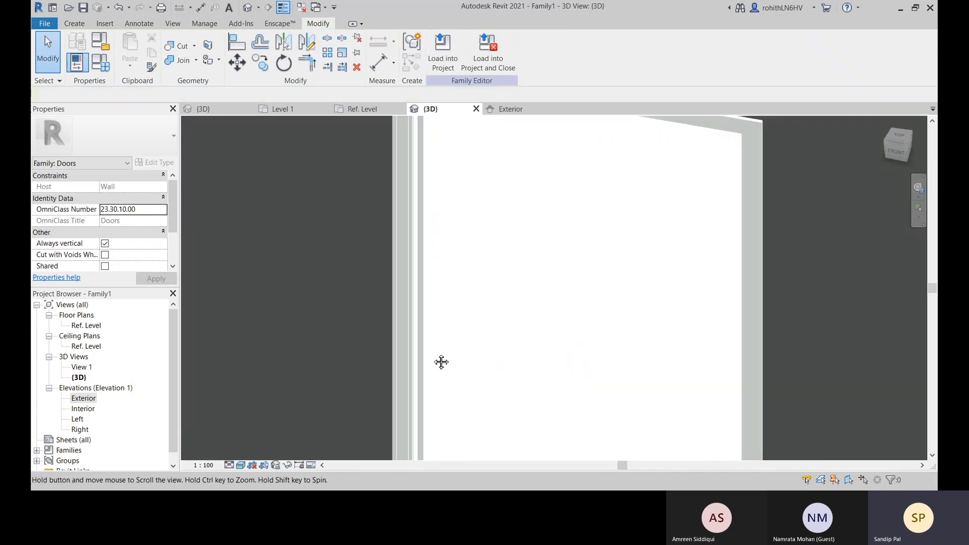
{"action": "scroll", "coordinate": [330, 207], "scroll_direction": "up", "scroll_amount": 4}
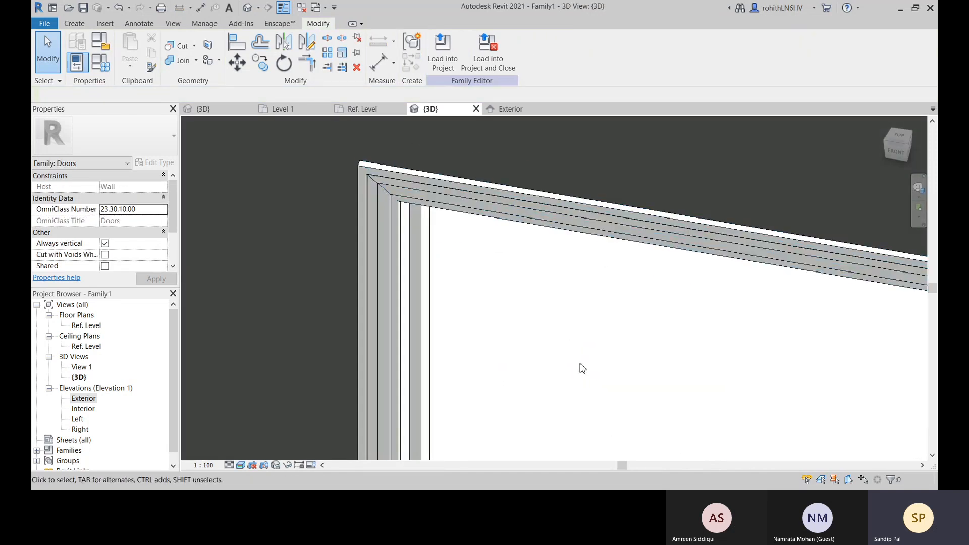
{"action": "middle_click_drag", "start_coordinate": [507, 373], "coordinate": [506, 200]}
{"action": "scroll", "coordinate": [520, 370], "scroll_direction": "down", "scroll_amount": 3}
{"action": "middle_click_drag", "start_coordinate": [573, 386], "coordinate": [519, 199]}
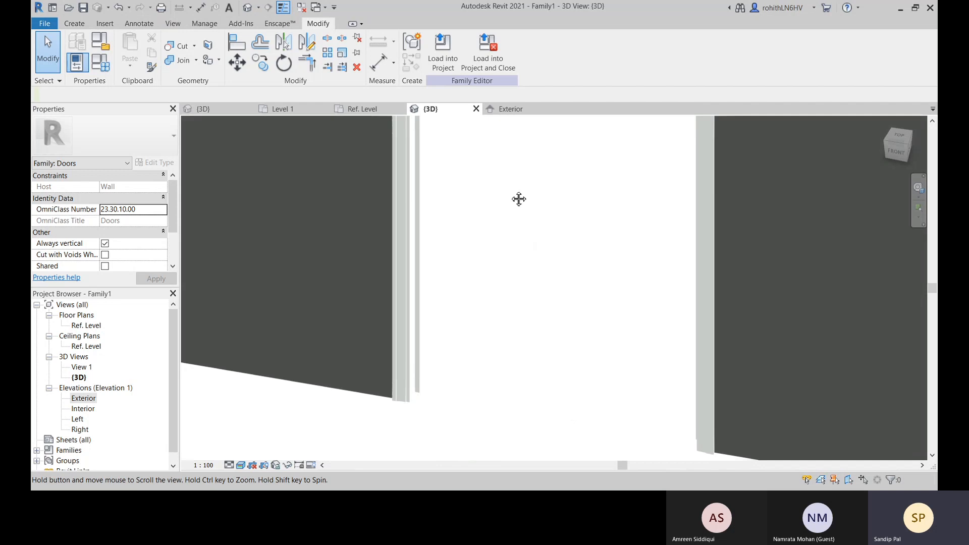
{"action": "scroll", "coordinate": [506, 367], "scroll_direction": "up", "scroll_amount": 2}
{"action": "scroll", "coordinate": [329, 445], "scroll_direction": "up", "scroll_amount": 2}
{"action": "scroll", "coordinate": [342, 428], "scroll_direction": "up", "scroll_amount": 2}
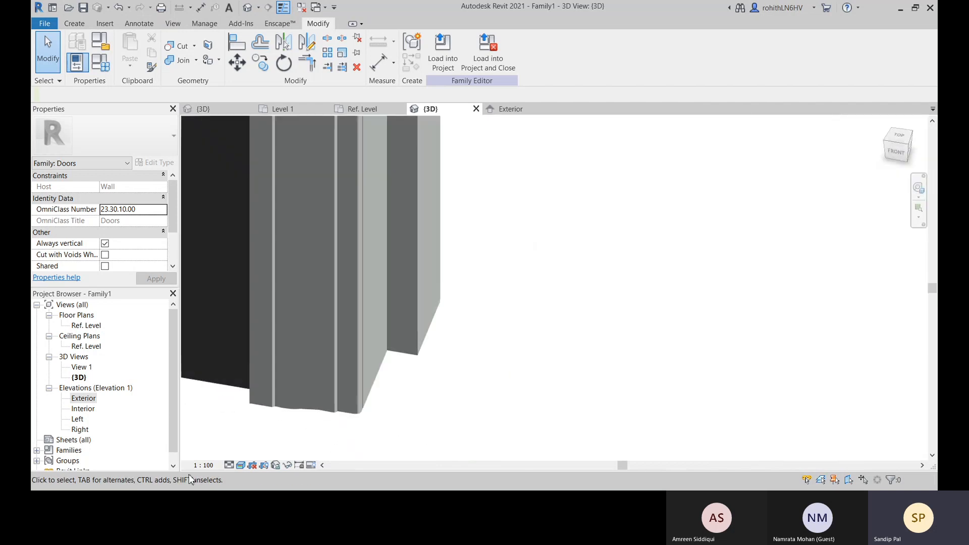
{"action": "scroll", "coordinate": [558, 404], "scroll_direction": "down", "scroll_amount": 2}
{"action": "scroll", "coordinate": [632, 331], "scroll_direction": "down", "scroll_amount": 4}
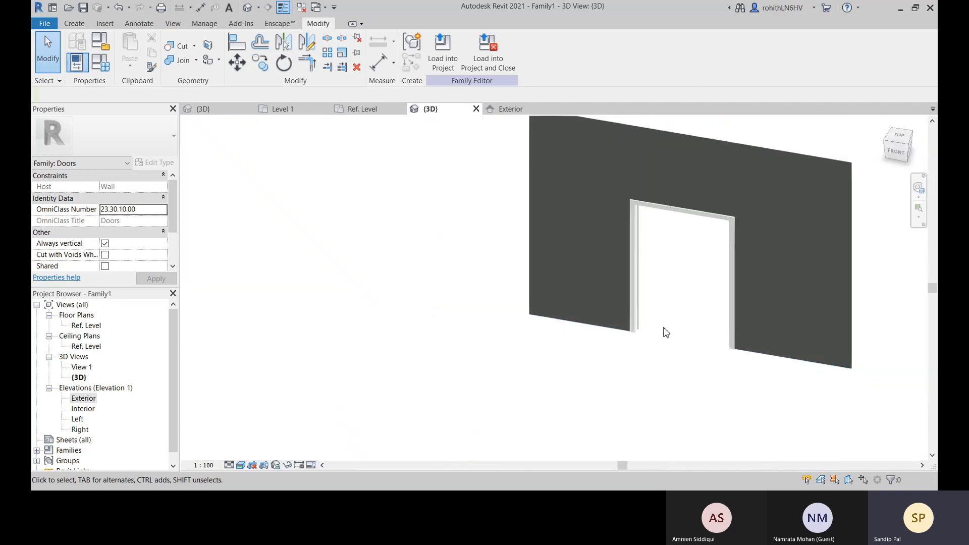
Start a sweep with a picked path on the uncased exterior wall face, picking the first jamb's vertical edge where it meets the wall
{"action": "middle_click_drag", "start_coordinate": [682, 174], "coordinate": [496, 276]}
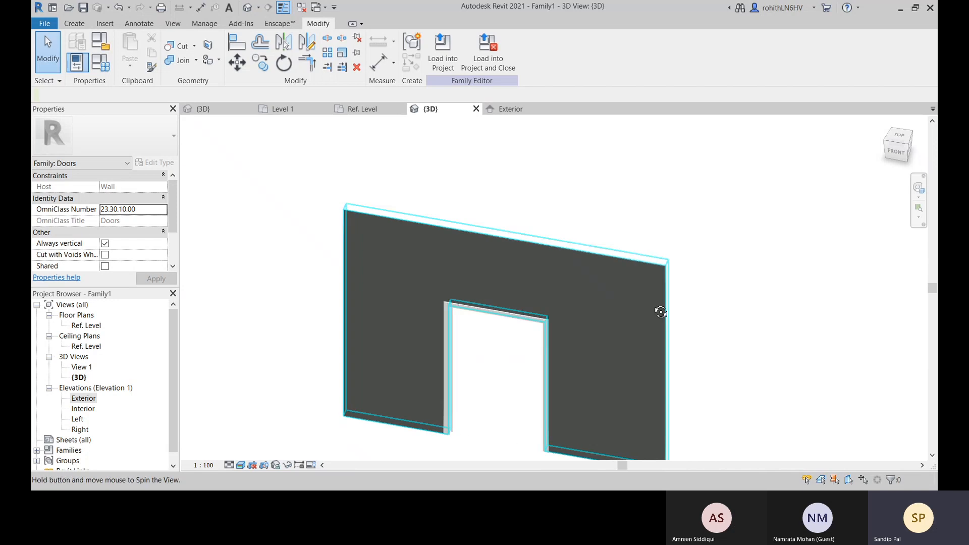
{"action": "middle_click_drag", "start_coordinate": [660, 309], "coordinate": [440, 248], "text": "shift"}
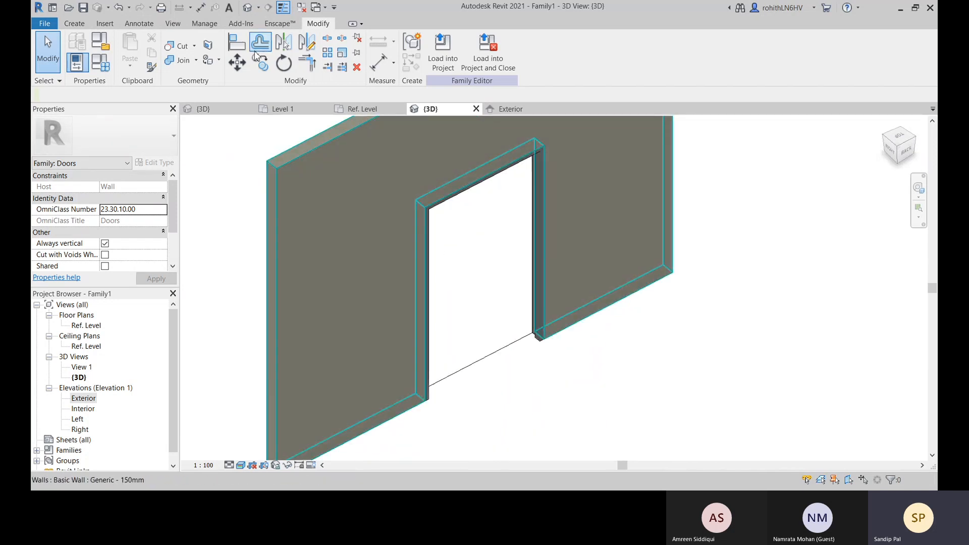
{"action": "left_click", "coordinate": [87, 24]}
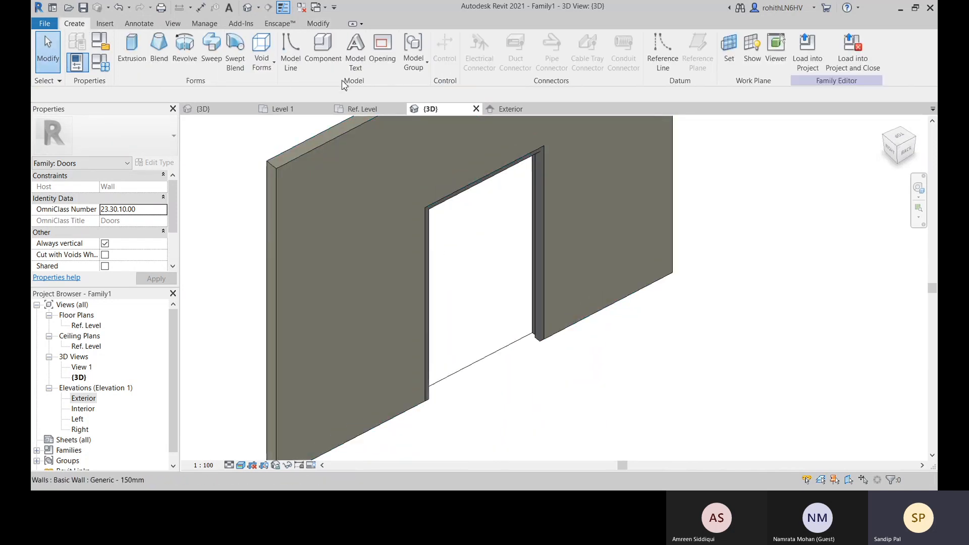
{"action": "left_click", "coordinate": [211, 50]}
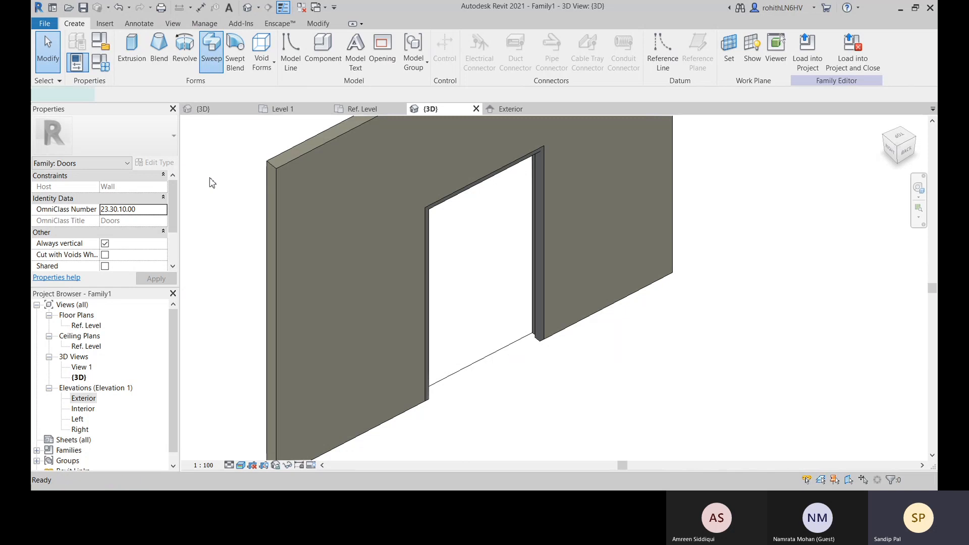
{"action": "scroll", "coordinate": [551, 333], "scroll_direction": "up", "scroll_amount": 4}
{"action": "scroll", "coordinate": [550, 323], "scroll_direction": "up", "scroll_amount": 2}
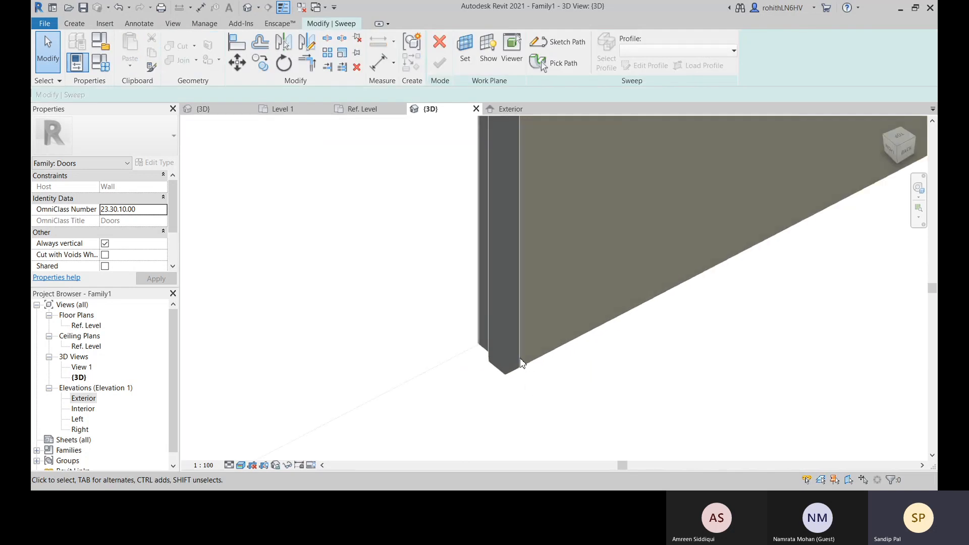
{"action": "scroll", "coordinate": [522, 364], "scroll_direction": "down", "scroll_amount": 2}
{"action": "left_click", "coordinate": [555, 63]}
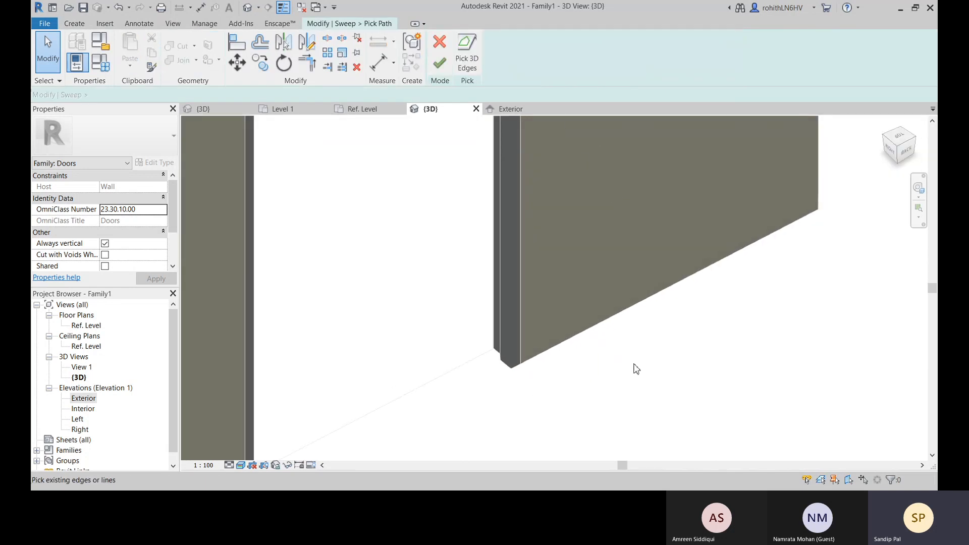
{"action": "scroll", "coordinate": [544, 344], "scroll_direction": "up", "scroll_amount": 2}
{"action": "scroll", "coordinate": [506, 363], "scroll_direction": "down", "scroll_amount": 4}
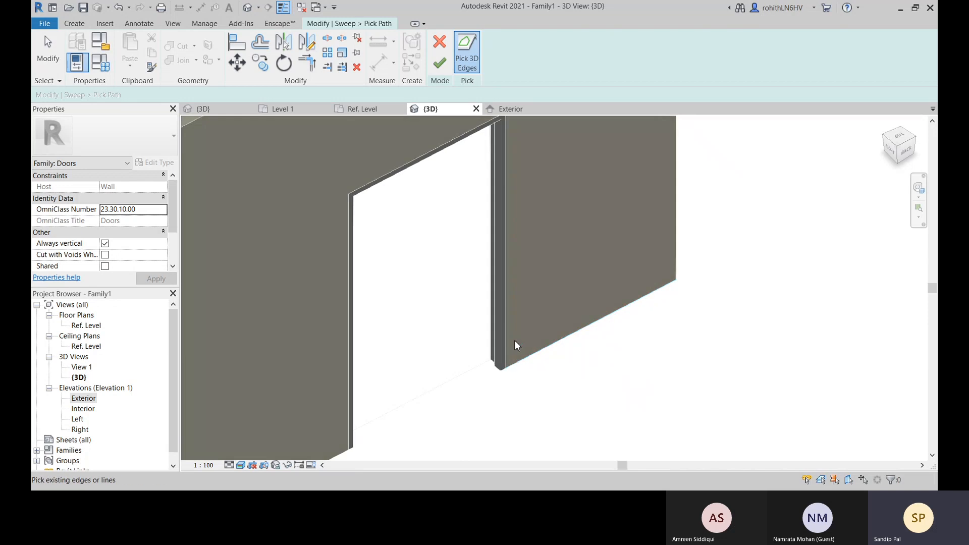
{"action": "scroll", "coordinate": [511, 343], "scroll_direction": "up", "scroll_amount": 2}
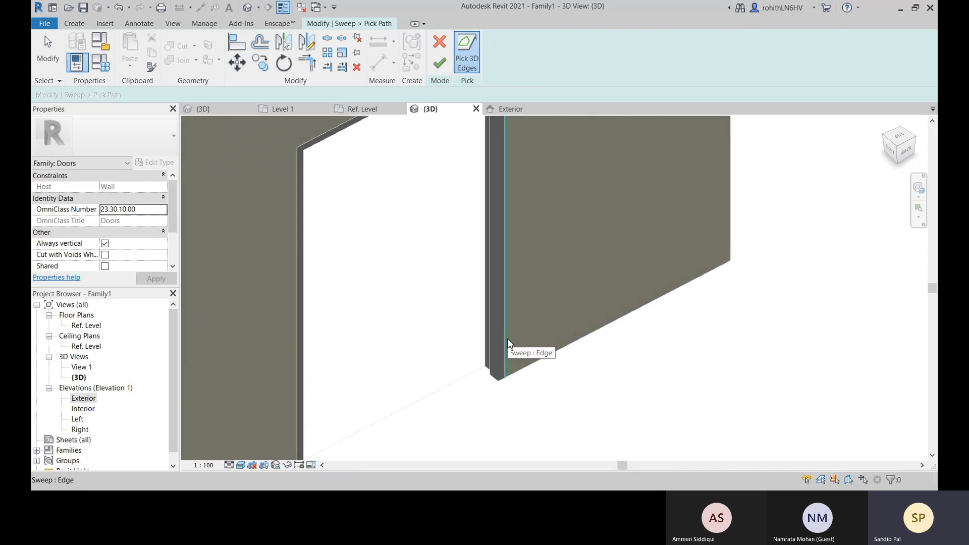
{"action": "left_click", "coordinate": [508, 339]}
Add the head's upper edge and the opposite jamb's vertical wall-side edge to the sweep path, and finish the path
{"action": "scroll", "coordinate": [550, 287], "scroll_direction": "down", "scroll_amount": 2}
{"action": "middle_click_drag", "start_coordinate": [567, 296], "coordinate": [561, 377]}
{"action": "left_click", "coordinate": [520, 280]}
{"action": "scroll", "coordinate": [520, 281], "scroll_direction": "up", "scroll_amount": 4}
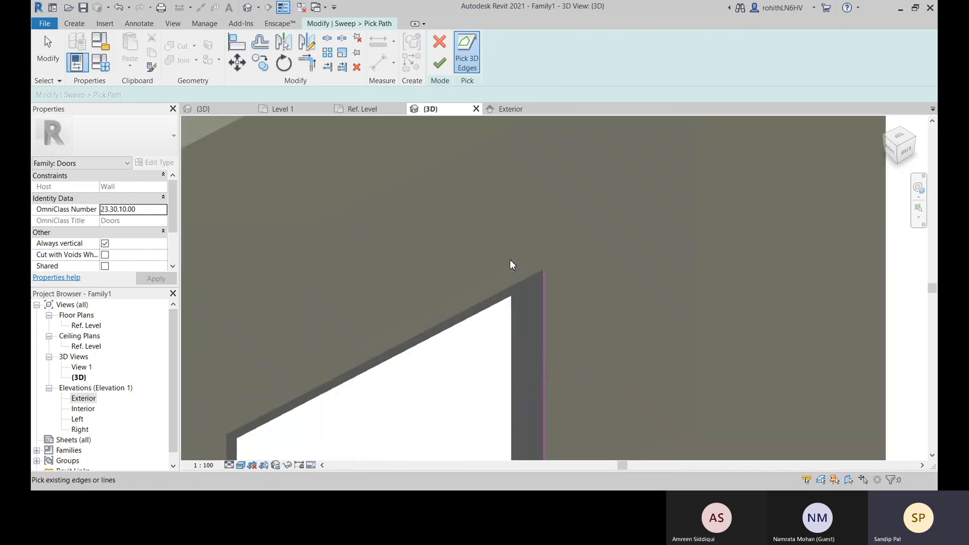
{"action": "left_click", "coordinate": [539, 286]}
{"action": "scroll", "coordinate": [543, 305], "scroll_direction": "down", "scroll_amount": 5}
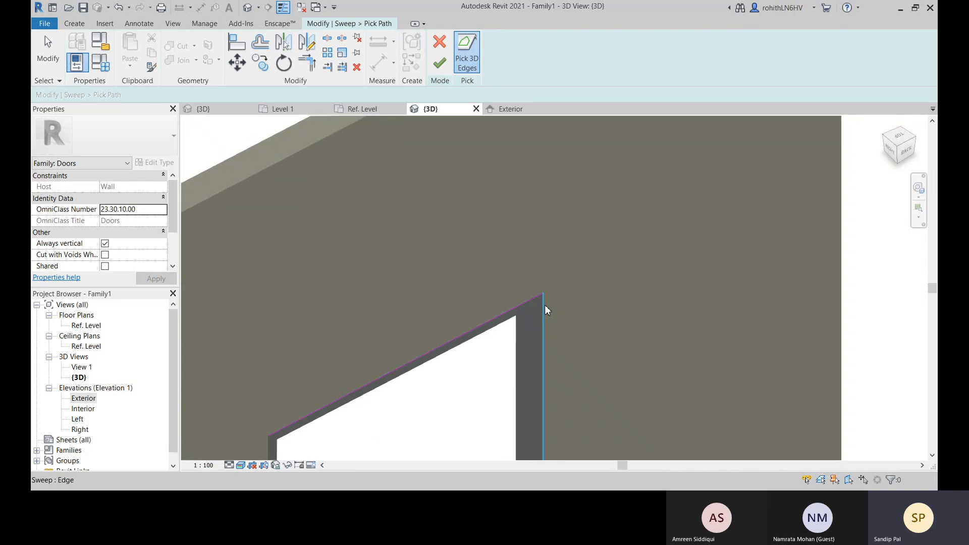
{"action": "middle_click_drag", "start_coordinate": [477, 366], "coordinate": [478, 226]}
{"action": "scroll", "coordinate": [392, 241], "scroll_direction": "up", "scroll_amount": 4}
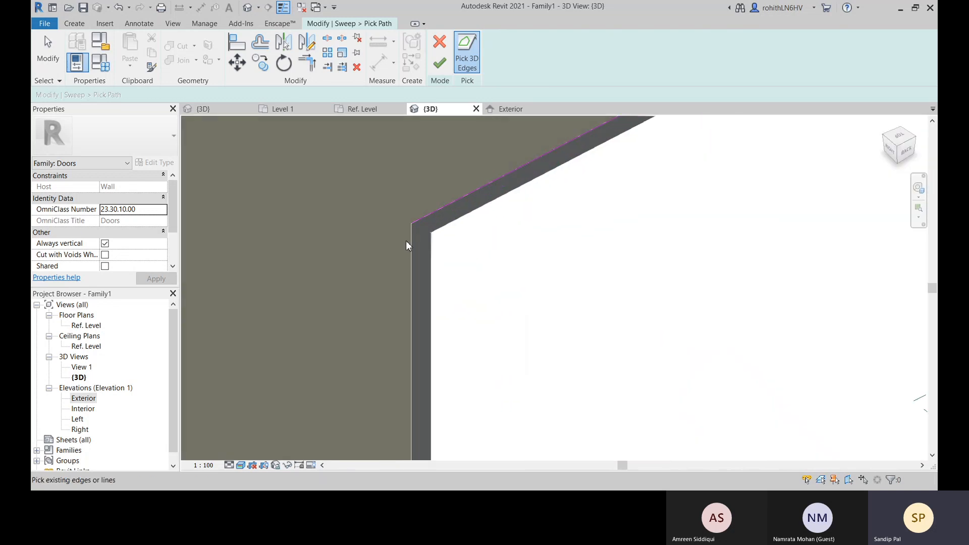
{"action": "left_click", "coordinate": [410, 242]}
{"action": "scroll", "coordinate": [541, 253], "scroll_direction": "down", "scroll_amount": 4}
{"action": "middle_click_drag", "start_coordinate": [599, 282], "coordinate": [554, 224]}
{"action": "left_click", "coordinate": [440, 64]}
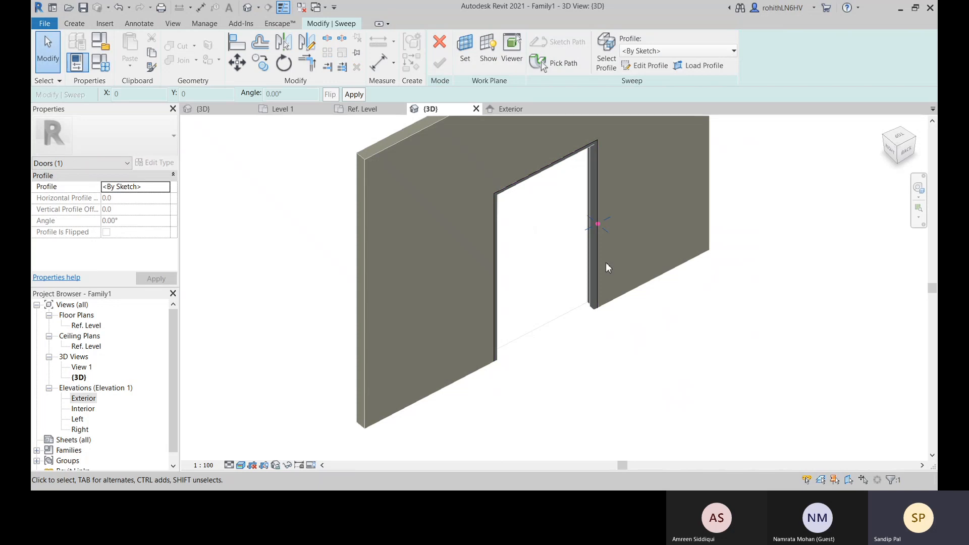
Assign the Casing Profile-1 88.9 x 17.47 mm profile to the sweep and check its placement in the Ref. Level plan
{"action": "left_click", "coordinate": [659, 52]}
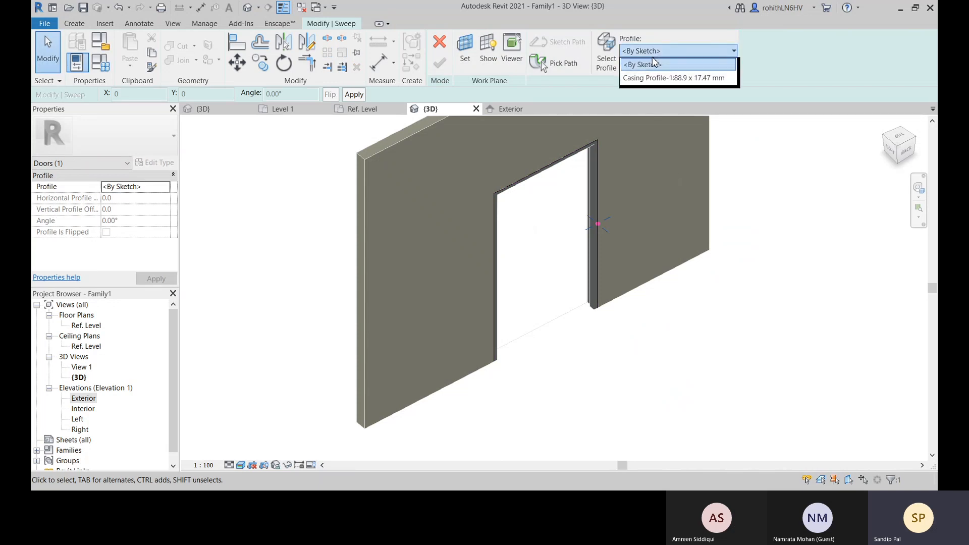
{"action": "left_click", "coordinate": [672, 78]}
{"action": "scroll", "coordinate": [596, 225], "scroll_direction": "up", "scroll_amount": 5}
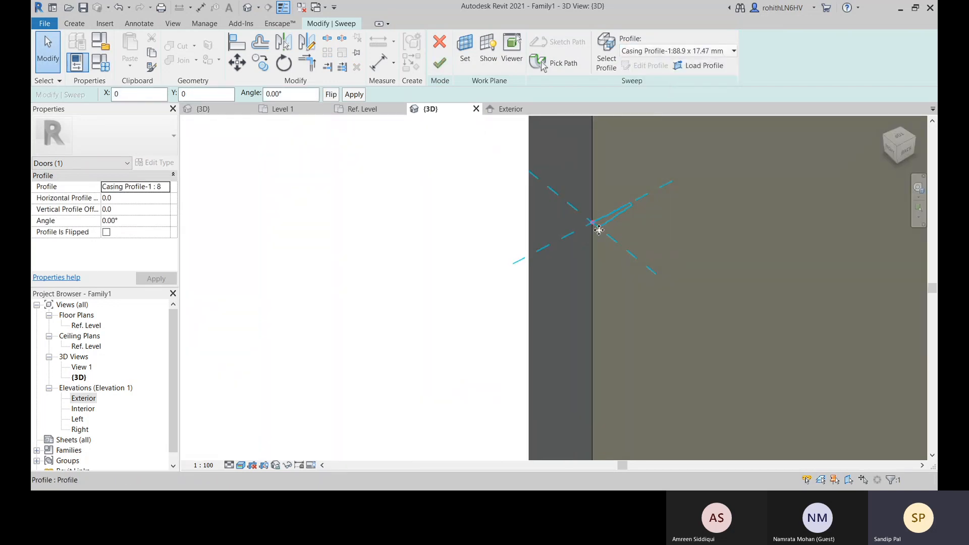
{"action": "left_click", "coordinate": [353, 109]}
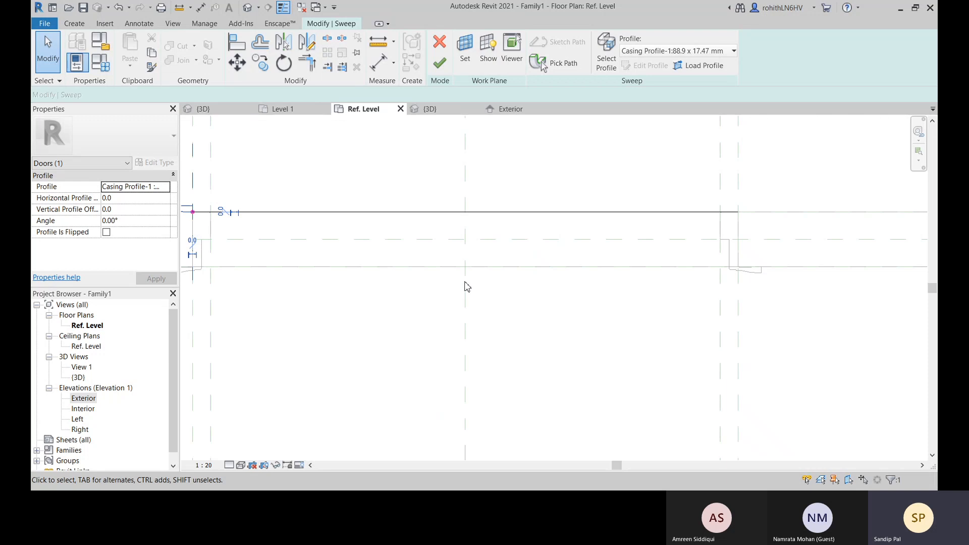
{"action": "middle_click_drag", "start_coordinate": [668, 285], "coordinate": [815, 326]}
{"action": "scroll", "coordinate": [356, 226], "scroll_direction": "up", "scroll_amount": 3}
{"action": "scroll", "coordinate": [363, 262], "scroll_direction": "up", "scroll_amount": 2}
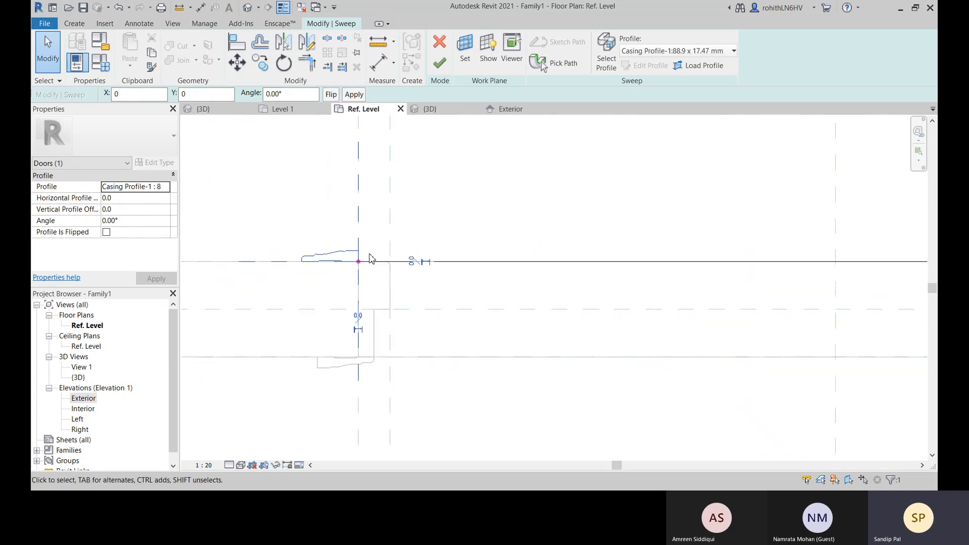
Flip the casing profile and set its angle to 180°
{"action": "left_click", "coordinate": [331, 95]}
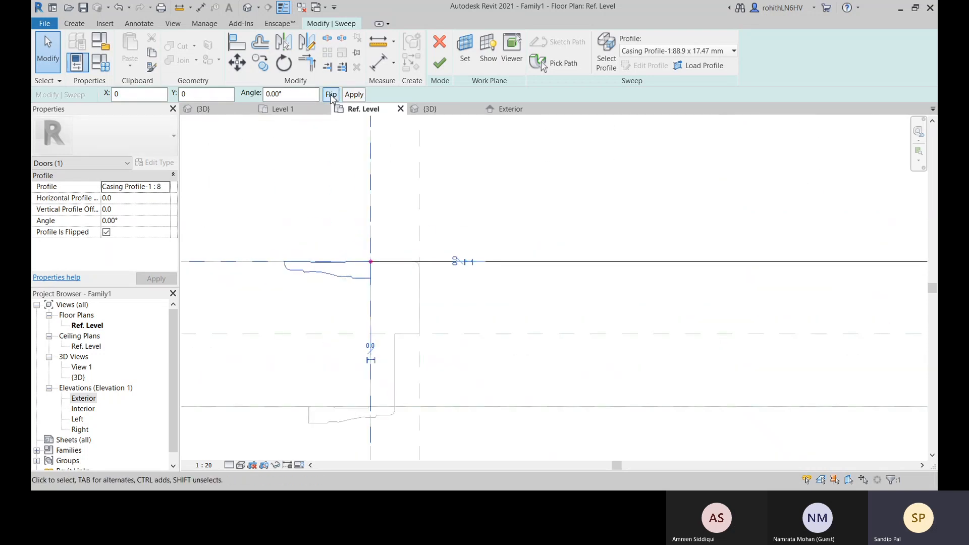
{"action": "double_click", "coordinate": [293, 95]}
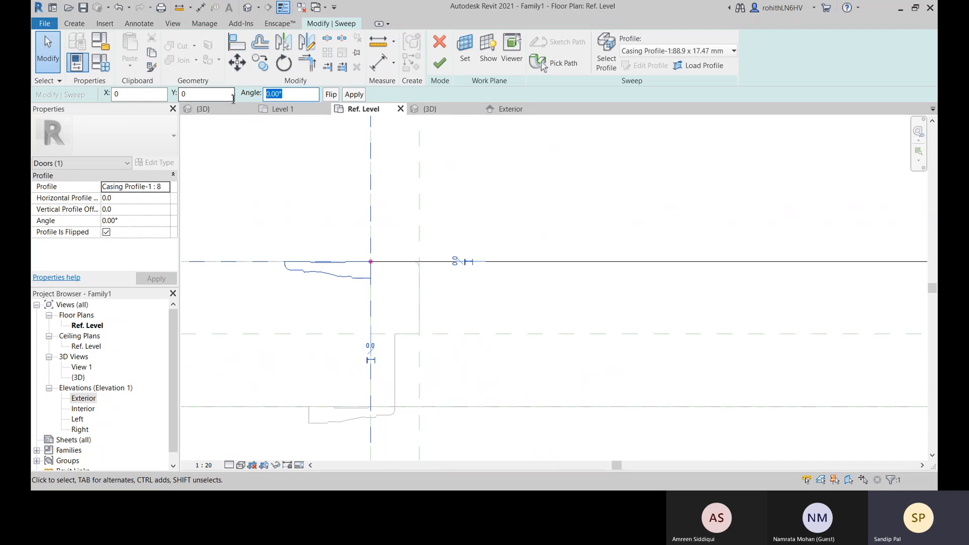
{"action": "type", "text": "180"}
{"action": "key", "text": "Return"}
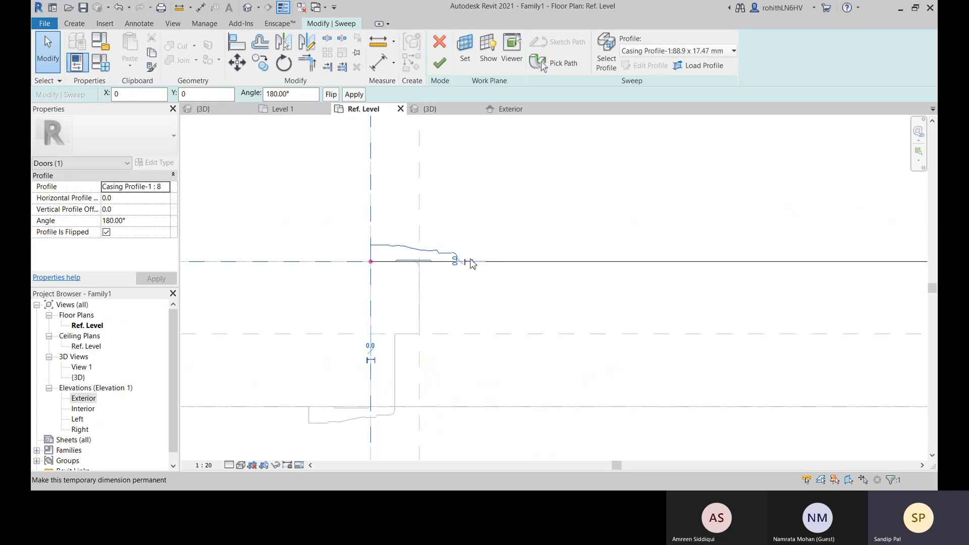
Measure the distance along the exterior wall face from the jamb's opening-side edge to the casing profile's far end
{"action": "scroll", "coordinate": [465, 261], "scroll_direction": "up", "scroll_amount": 2}
{"action": "scroll", "coordinate": [424, 288], "scroll_direction": "up", "scroll_amount": 2}
{"action": "scroll", "coordinate": [380, 263], "scroll_direction": "up", "scroll_amount": 2}
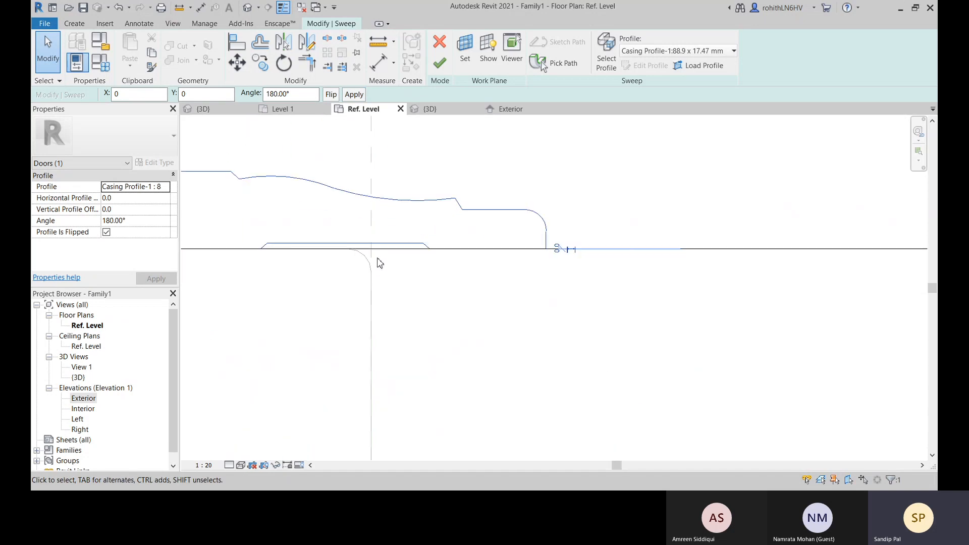
{"action": "scroll", "coordinate": [548, 250], "scroll_direction": "up", "scroll_amount": 1}
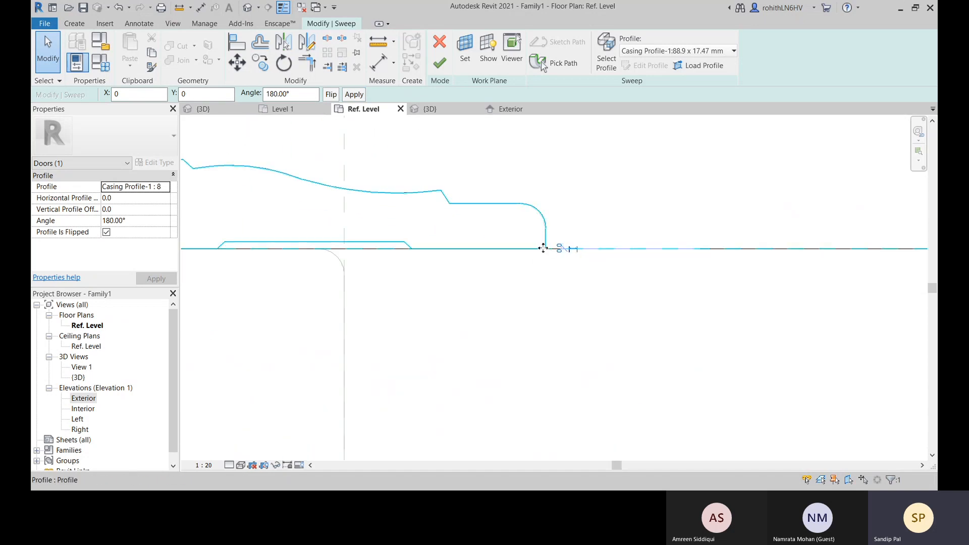
{"action": "left_click", "coordinate": [378, 42]}
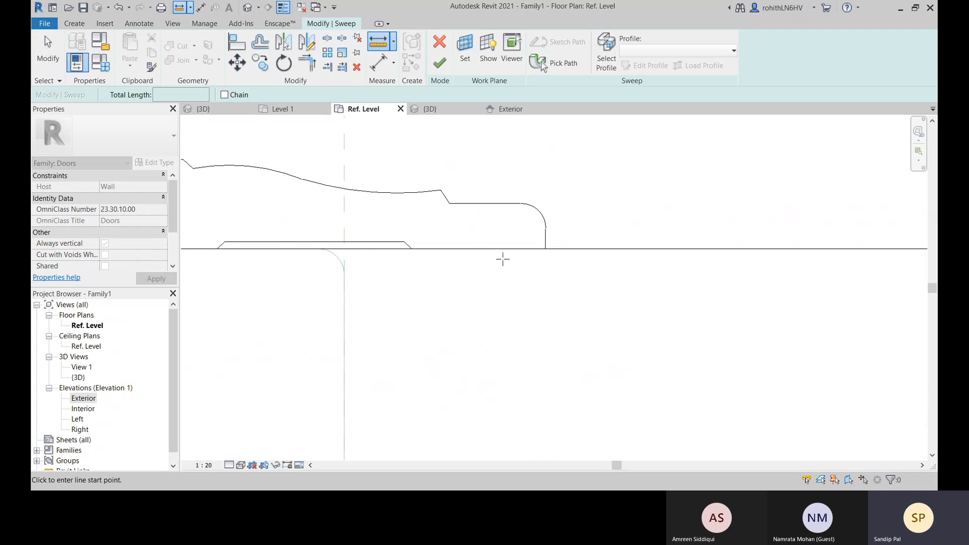
{"action": "left_click", "coordinate": [344, 249]}
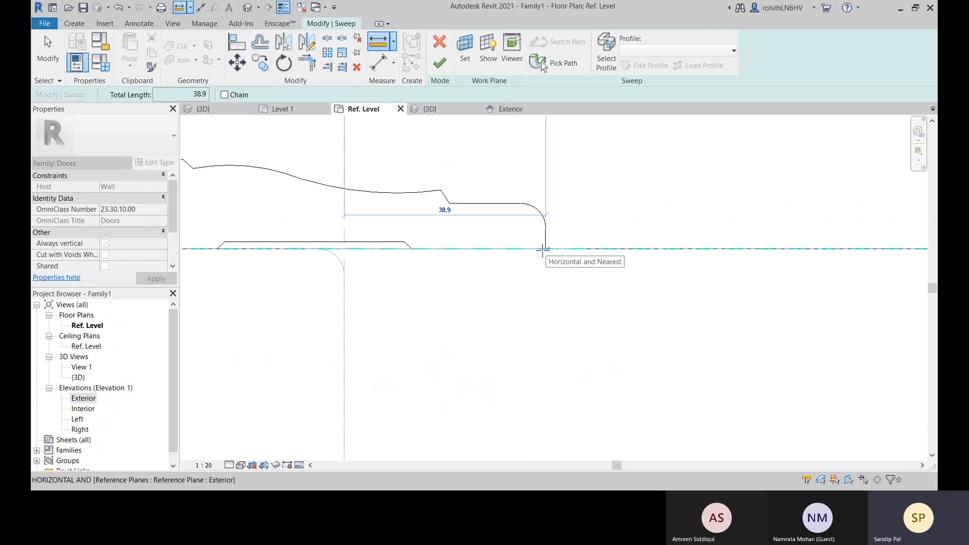
{"action": "right_click", "coordinate": [490, 151]}
{"action": "left_click", "coordinate": [502, 157]}
Set the casing profile's vertical profile offset to 39, check its alignment with the jamb edge, and finish the sweep
{"action": "scroll", "coordinate": [418, 197], "scroll_direction": "down", "scroll_amount": 2}
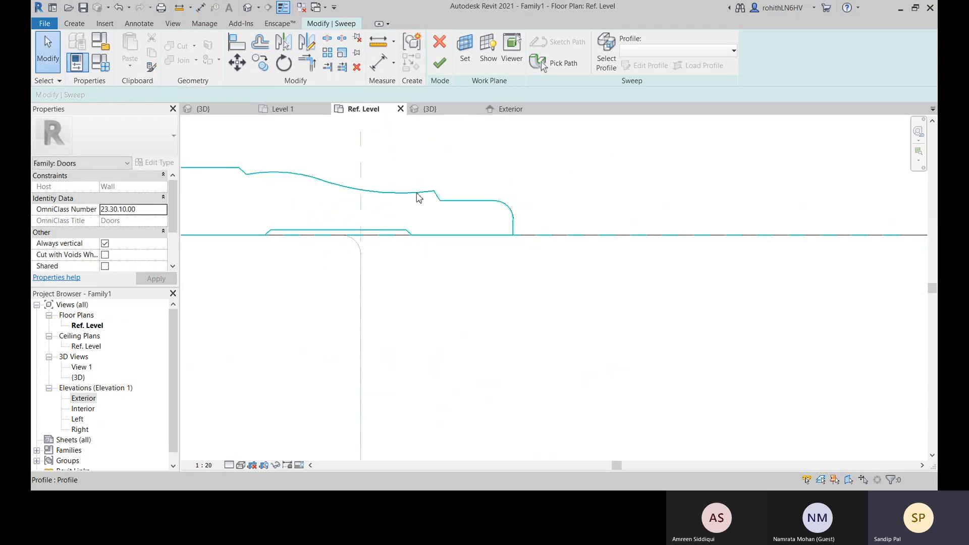
{"action": "scroll", "coordinate": [430, 197], "scroll_direction": "down", "scroll_amount": 2}
{"action": "left_click", "coordinate": [439, 197]}
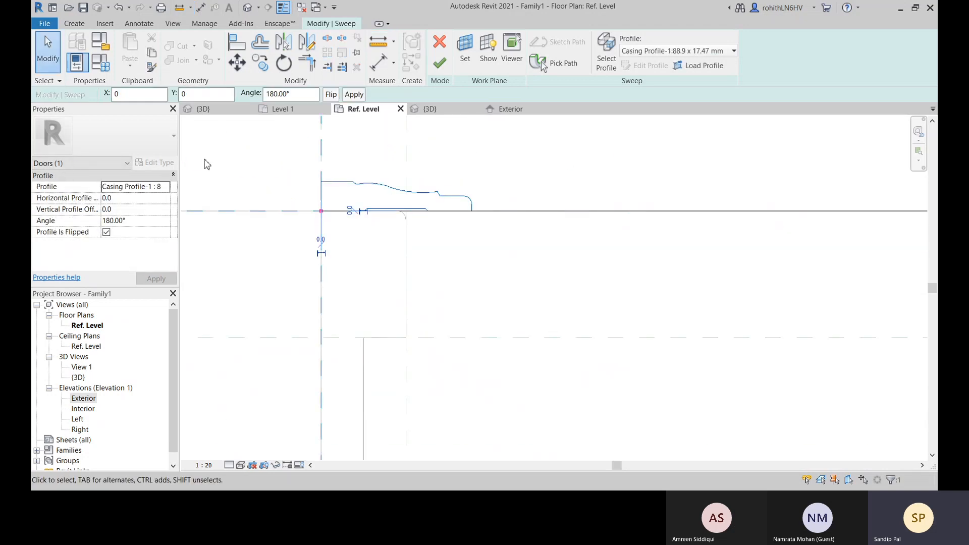
{"action": "left_click", "coordinate": [123, 210]}
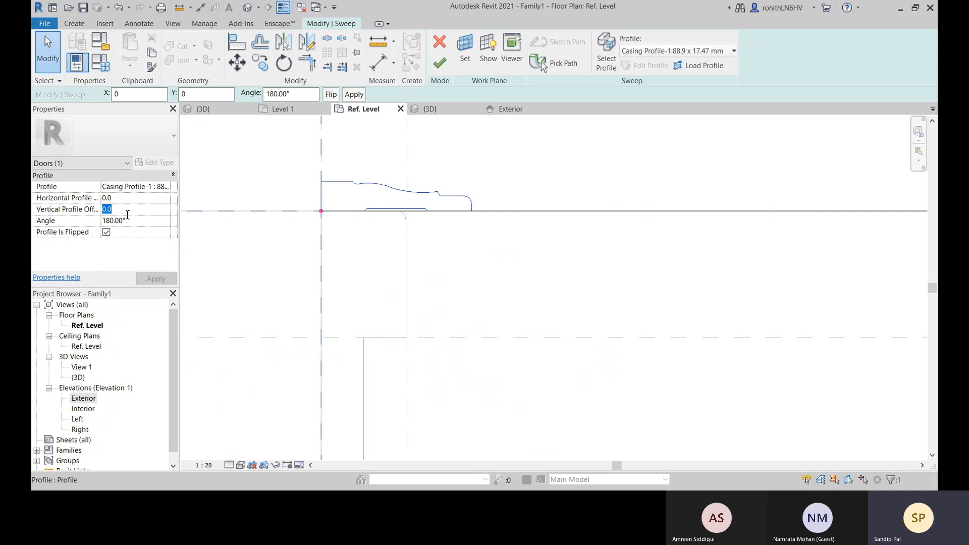
{"action": "type", "text": "39"}
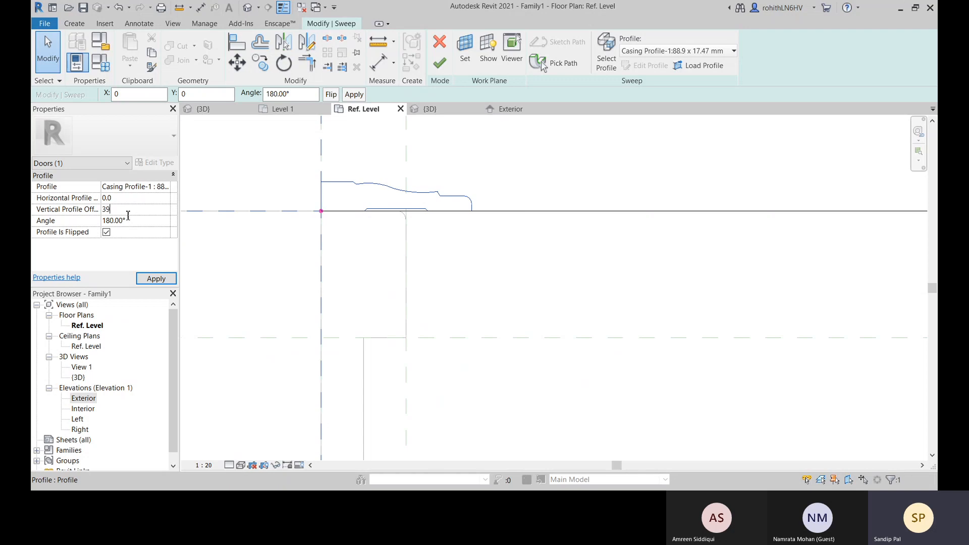
{"action": "left_click", "coordinate": [156, 279]}
{"action": "scroll", "coordinate": [418, 210], "scroll_direction": "up", "scroll_amount": 3}
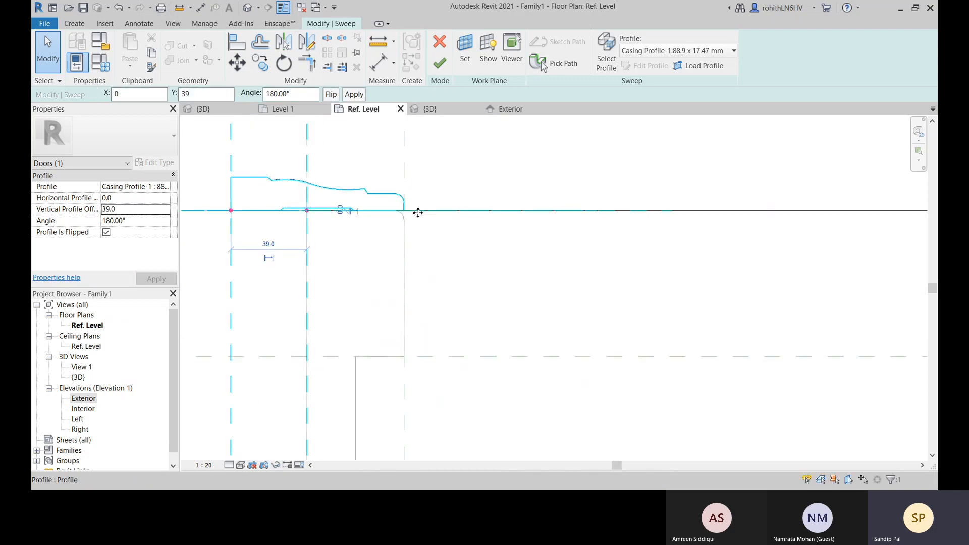
{"action": "middle_click_drag", "start_coordinate": [399, 235], "coordinate": [506, 224]}
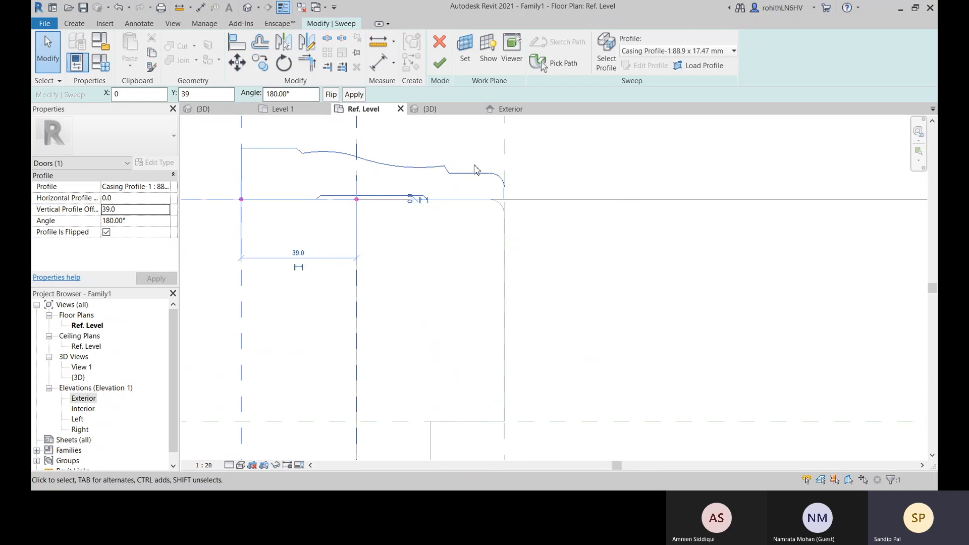
{"action": "middle_click_drag", "start_coordinate": [264, 125], "coordinate": [269, 122]}
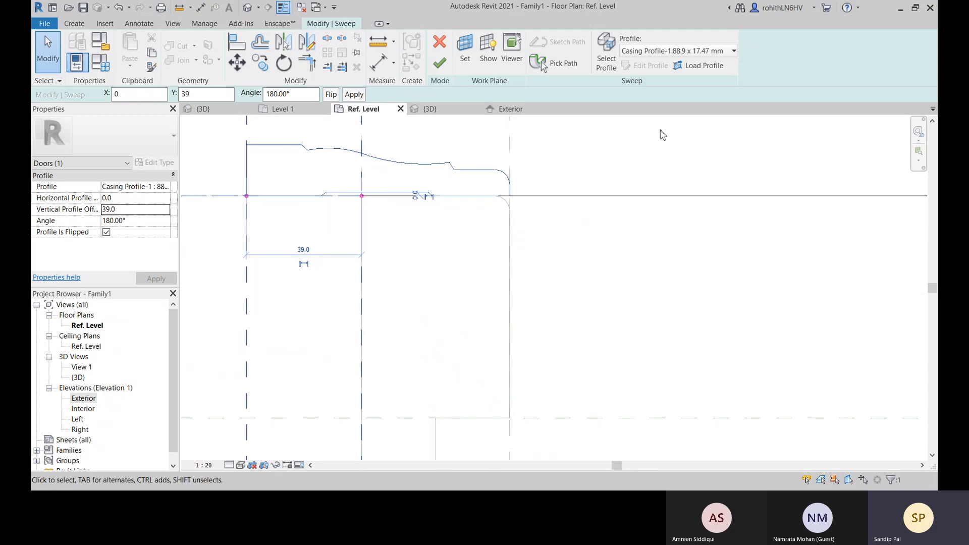
{"action": "left_click", "coordinate": [440, 63]}
Open the jamb sweep's profile sketch for editing and delete the rounded corner arc beside the upper casing
{"action": "scroll", "coordinate": [608, 253], "scroll_direction": "down", "scroll_amount": 3}
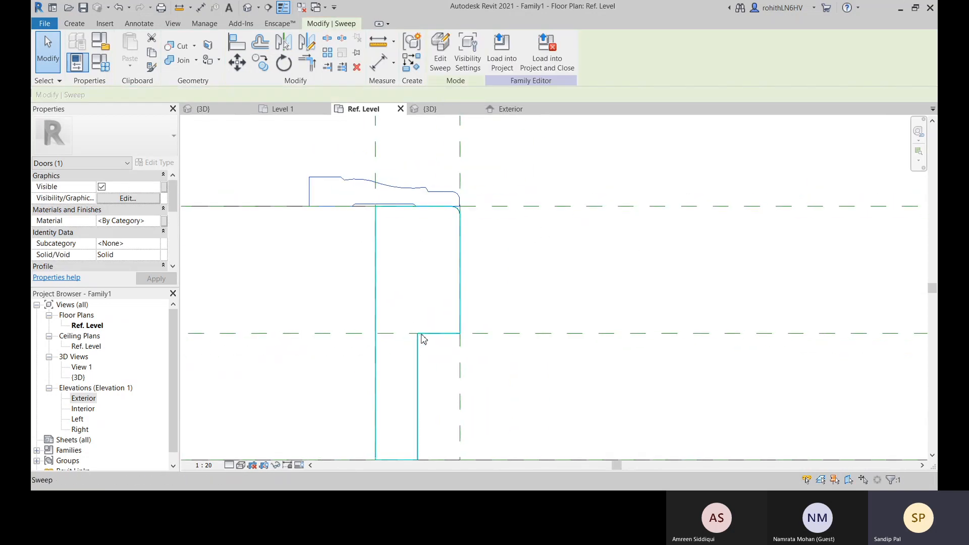
{"action": "scroll", "coordinate": [525, 299], "scroll_direction": "down", "scroll_amount": 2}
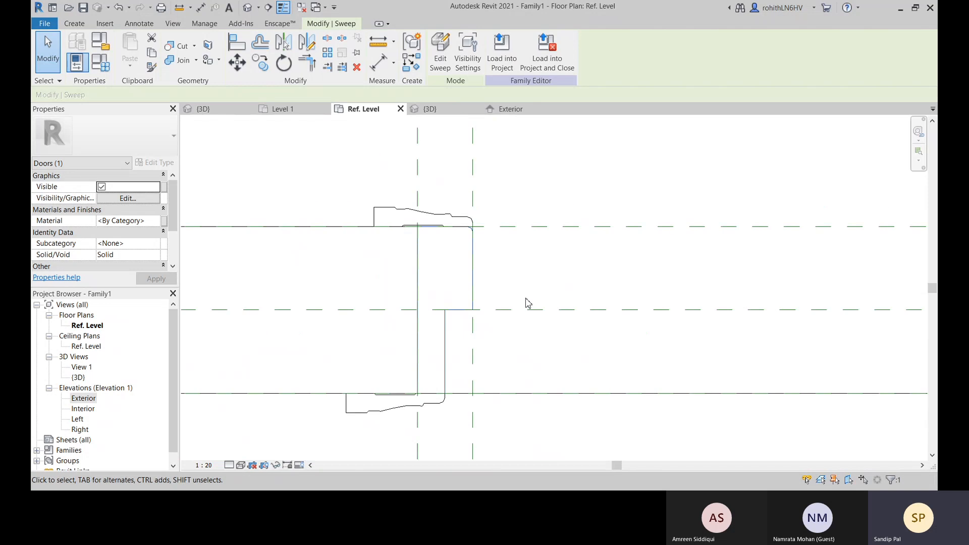
{"action": "left_click", "coordinate": [440, 53]}
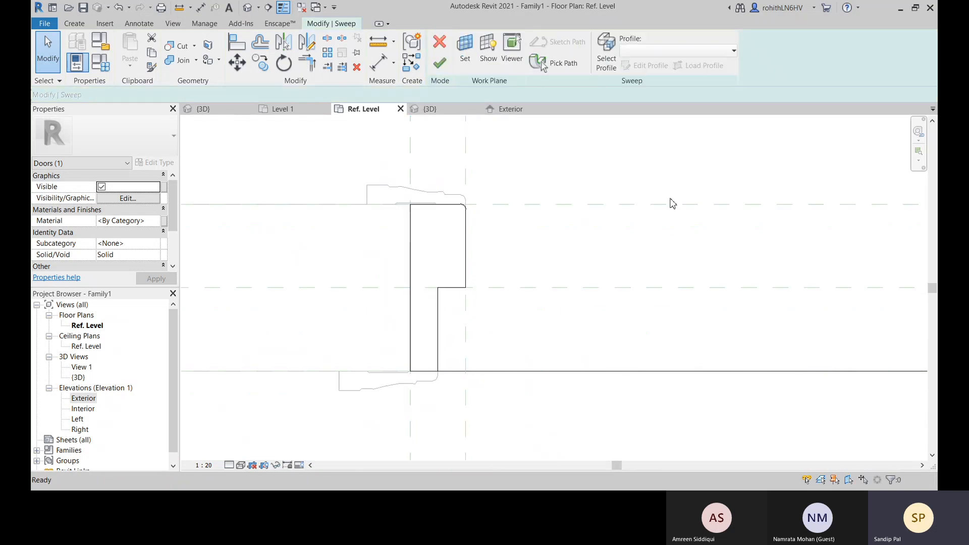
{"action": "left_click", "coordinate": [606, 56]}
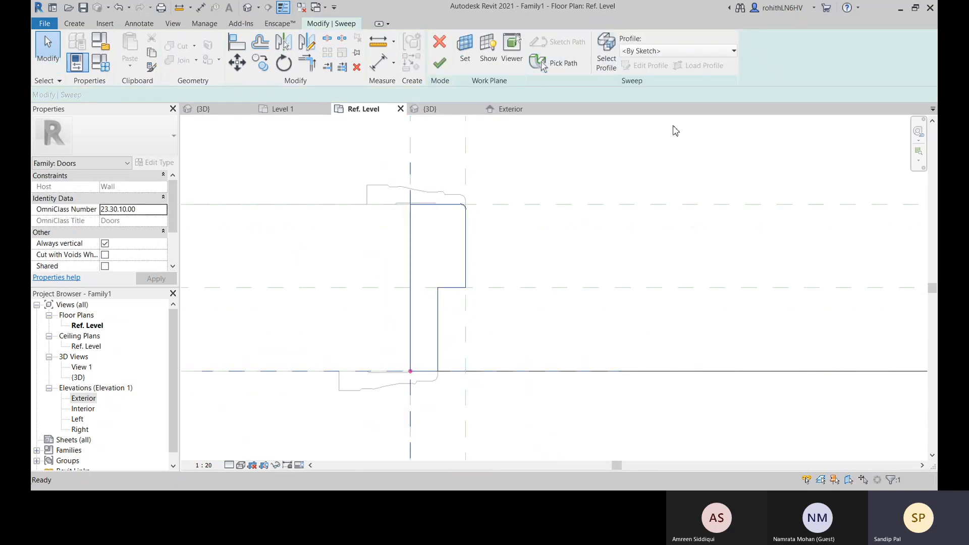
{"action": "left_click", "coordinate": [648, 69]}
{"action": "scroll", "coordinate": [461, 214], "scroll_direction": "up", "scroll_amount": 4}
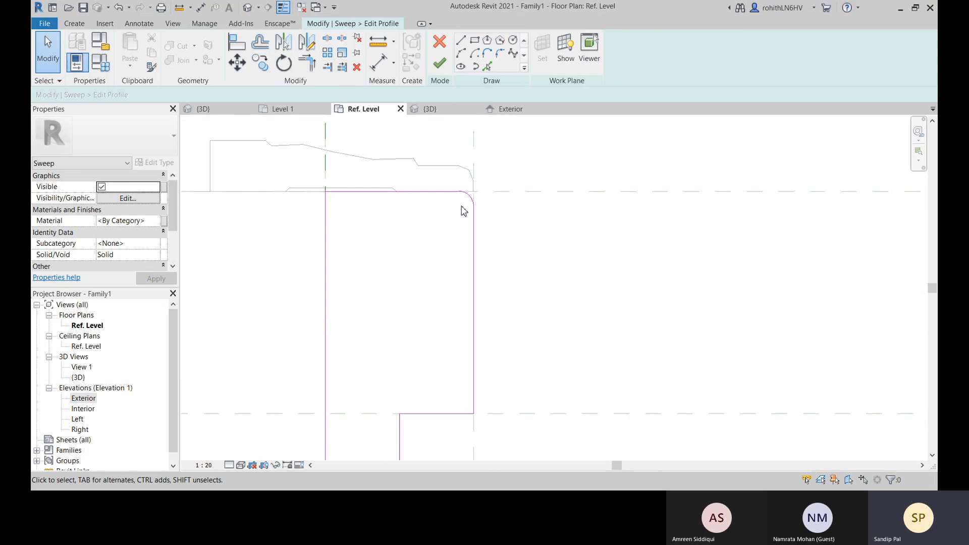
{"action": "scroll", "coordinate": [489, 206], "scroll_direction": "up", "scroll_amount": 2}
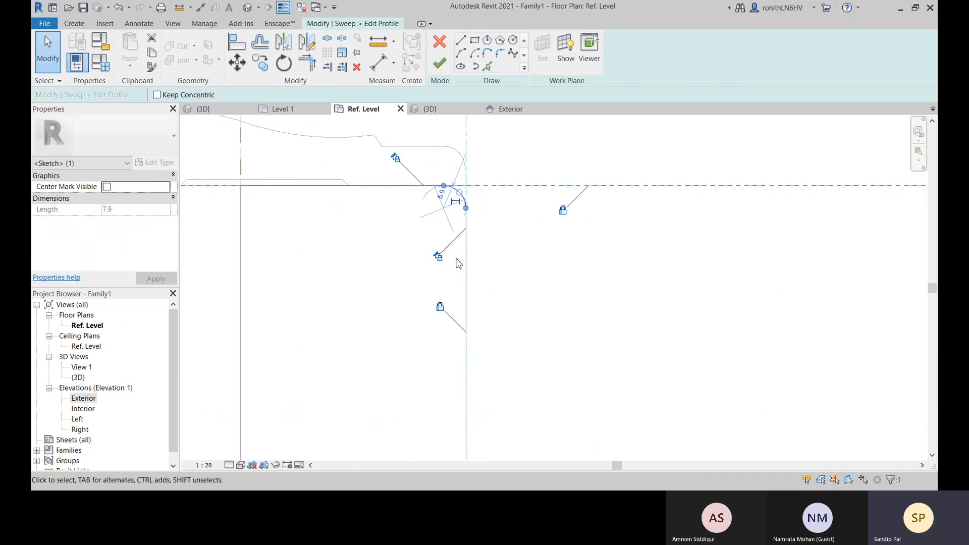
{"action": "key", "text": "Delete"}
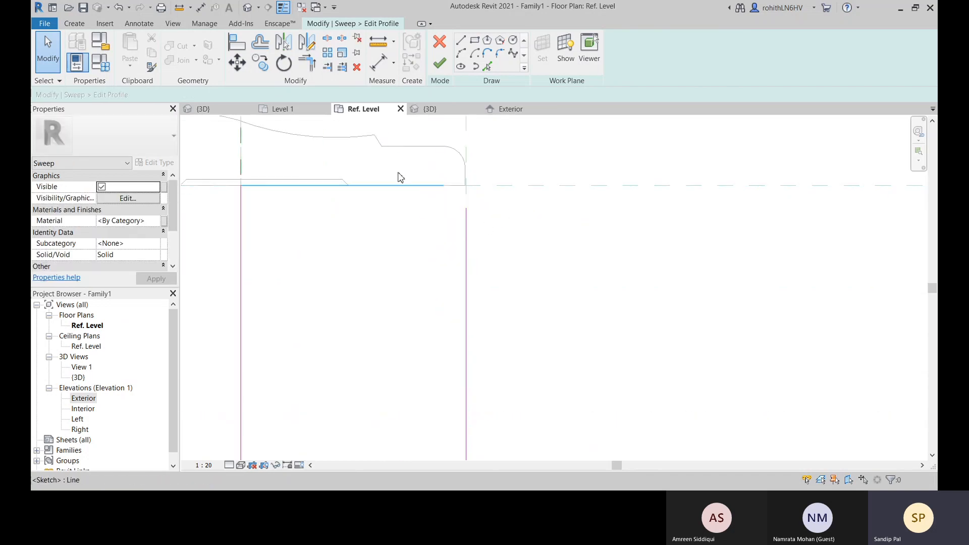
Trim the profile's two open lines to a square corner, and finish the profile and the jamb sweep
{"action": "left_click", "coordinate": [307, 63]}
{"action": "left_click", "coordinate": [434, 186]}
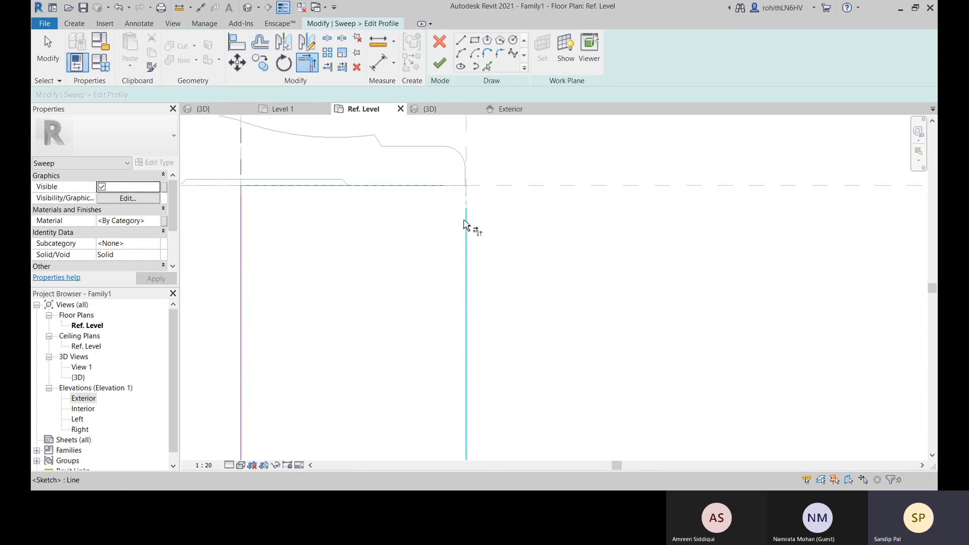
{"action": "left_click", "coordinate": [466, 225]}
{"action": "left_click", "coordinate": [440, 63]}
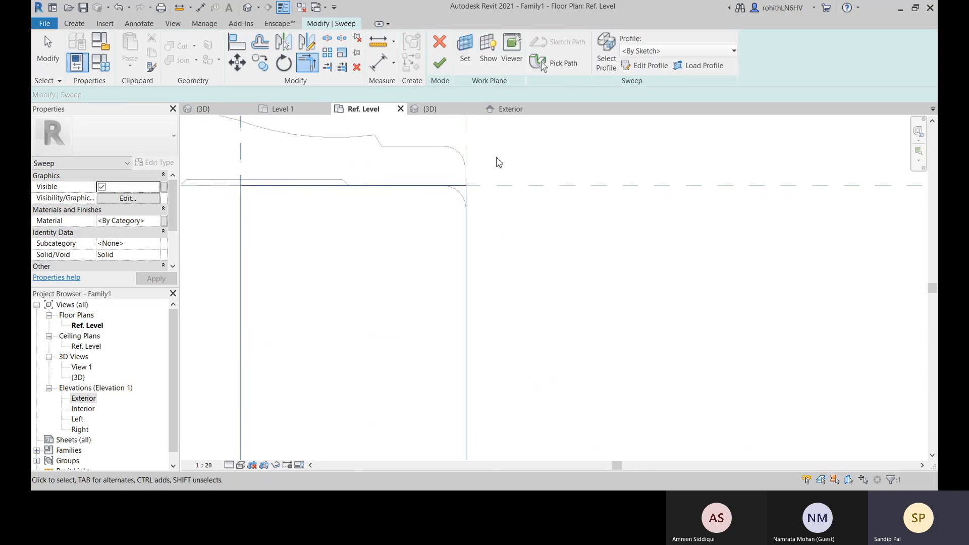
{"action": "left_click", "coordinate": [440, 63]}
Examine the jamb and casing profiles on both sides of the opening in the plan
{"action": "scroll", "coordinate": [500, 260], "scroll_direction": "down", "scroll_amount": 7}
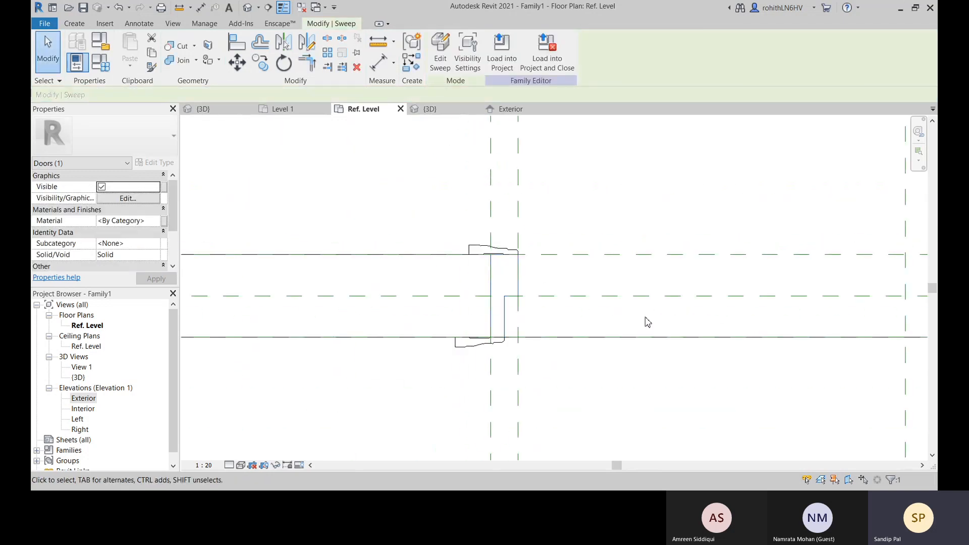
{"action": "middle_click_drag", "start_coordinate": [651, 319], "coordinate": [348, 273]}
{"action": "scroll", "coordinate": [664, 261], "scroll_direction": "down", "scroll_amount": 4}
{"action": "middle_click_drag", "start_coordinate": [844, 275], "coordinate": [640, 279]}
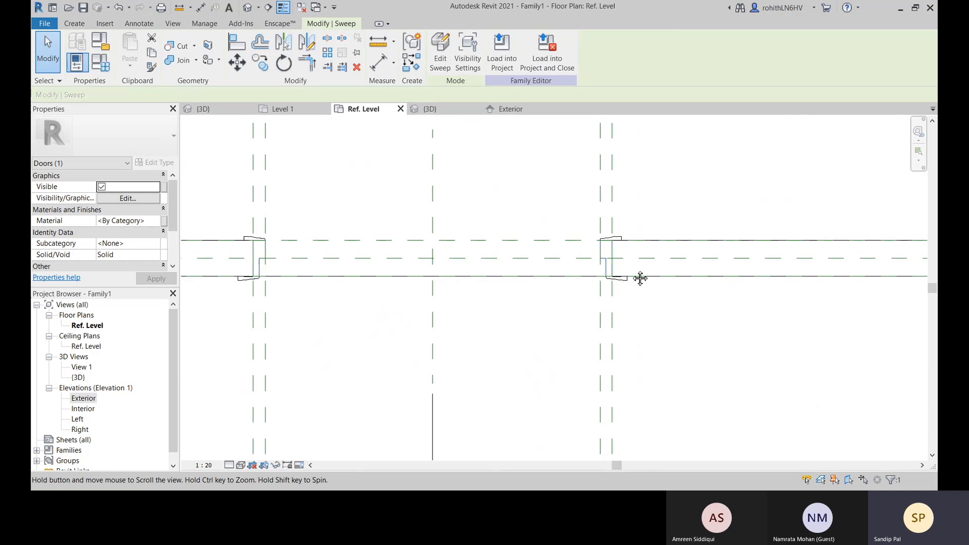
{"action": "scroll", "coordinate": [617, 236], "scroll_direction": "up", "scroll_amount": 2}
{"action": "middle_click_drag", "start_coordinate": [623, 238], "coordinate": [645, 229]}
{"action": "scroll", "coordinate": [645, 229], "scroll_direction": "up", "scroll_amount": 2}
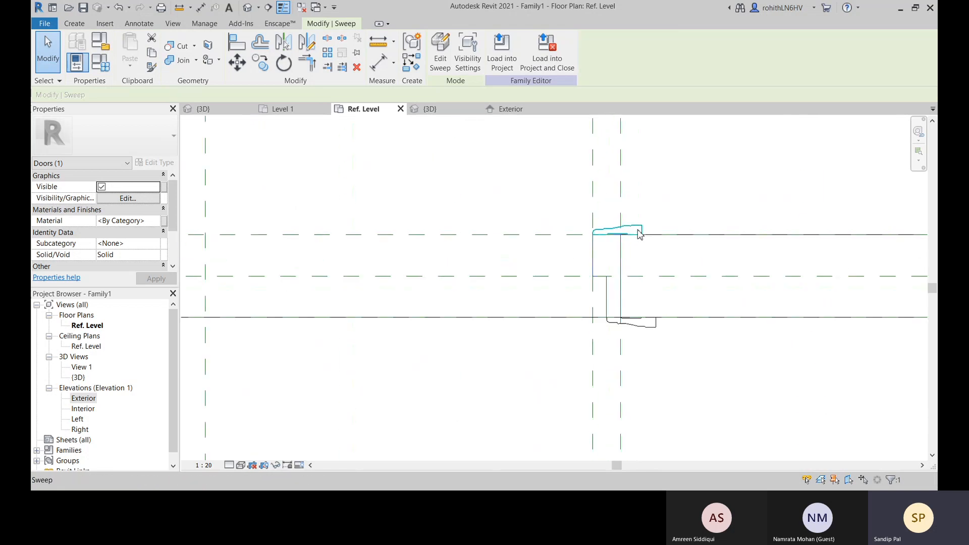
Examine the door frame and casing in the 3D view, including the base of the jamb
{"action": "left_click", "coordinate": [430, 109]}
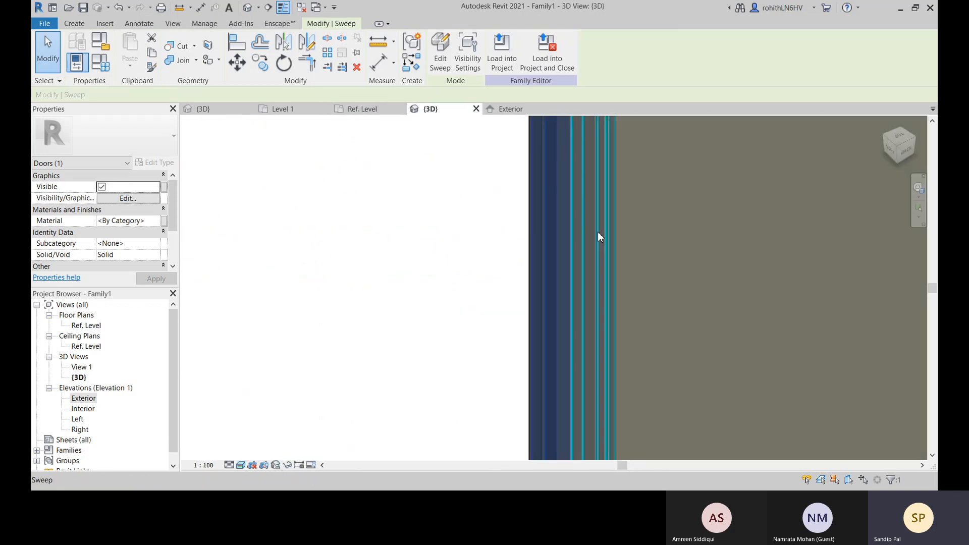
{"action": "scroll", "coordinate": [580, 274], "scroll_direction": "down", "scroll_amount": 5}
{"action": "left_click", "coordinate": [573, 389]}
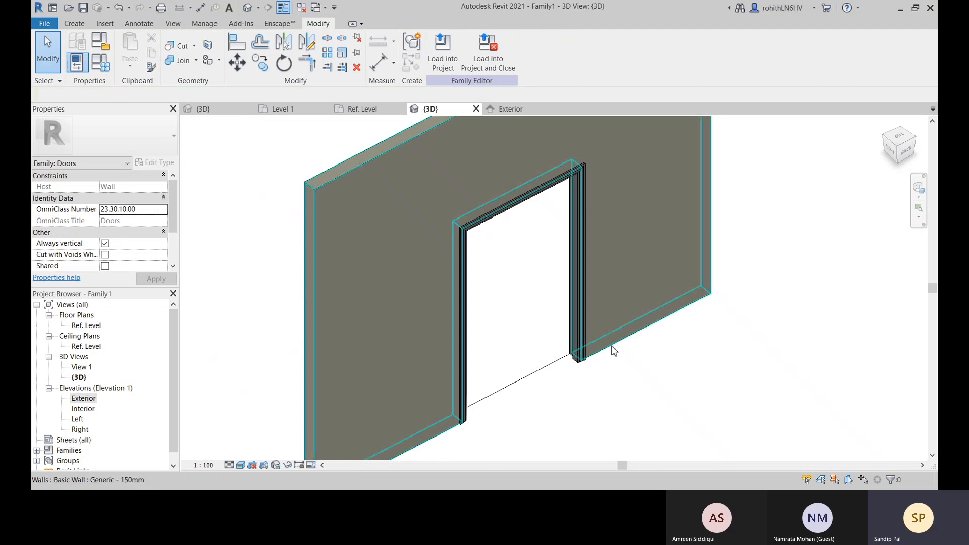
{"action": "scroll", "coordinate": [563, 404], "scroll_direction": "up", "scroll_amount": 5}
{"action": "scroll", "coordinate": [504, 403], "scroll_direction": "up", "scroll_amount": 2}
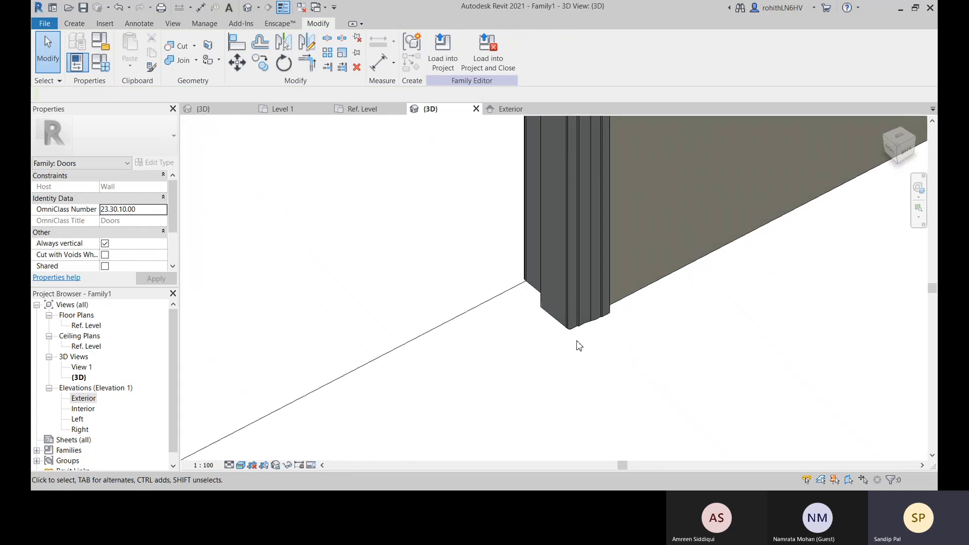
{"action": "scroll", "coordinate": [493, 349], "scroll_direction": "down", "scroll_amount": 2}
{"action": "scroll", "coordinate": [522, 353], "scroll_direction": "down", "scroll_amount": 3}
{"action": "scroll", "coordinate": [541, 346], "scroll_direction": "up", "scroll_amount": 2}
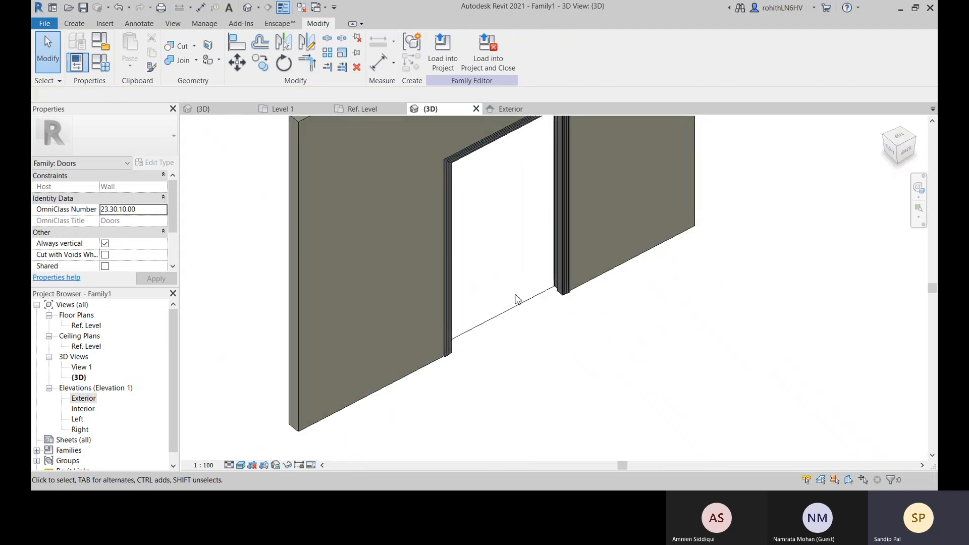
{"action": "mouse_move", "coordinate": [546, 341]}
{"action": "middle_mouse_down", "text": "shift"}
{"action": "mouse_move", "coordinate": [554, 333]}
{"action": "mouse_move", "coordinate": [336, 326]}
{"action": "mouse_move", "coordinate": [500, 325]}
{"action": "mouse_move", "coordinate": [523, 359]}
{"action": "mouse_move", "coordinate": [555, 353]}
{"action": "middle_mouse_up", "text": "shift"}
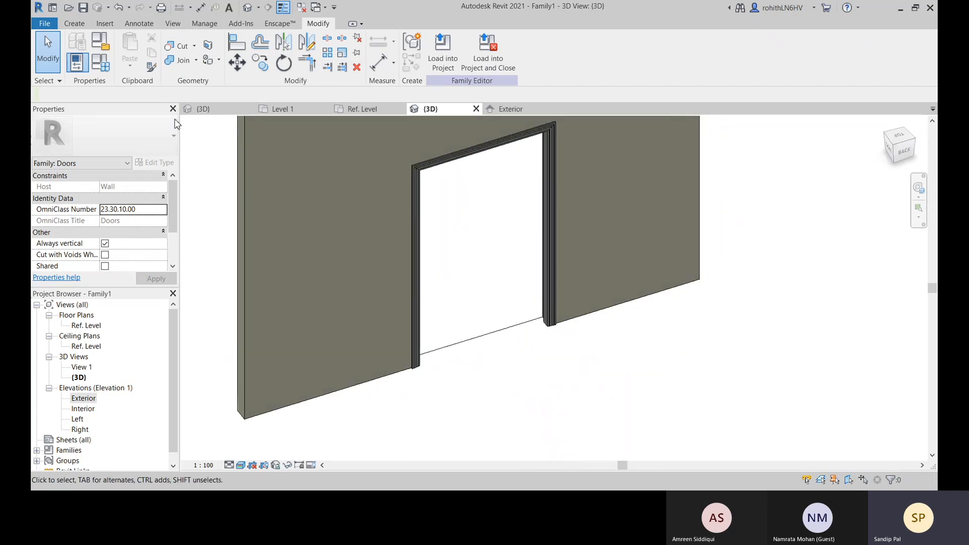
Set the family's Rough Height parameter to 2100 and apply it
{"action": "left_click", "coordinate": [106, 63]}
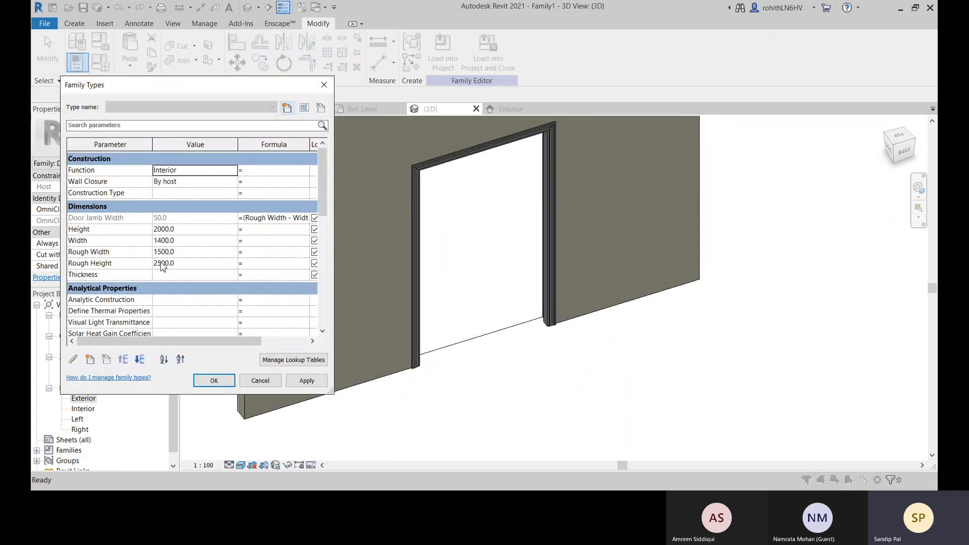
{"action": "left_click", "coordinate": [186, 268]}
{"action": "double_click", "coordinate": [186, 266]}
{"action": "type", "text": "2"}
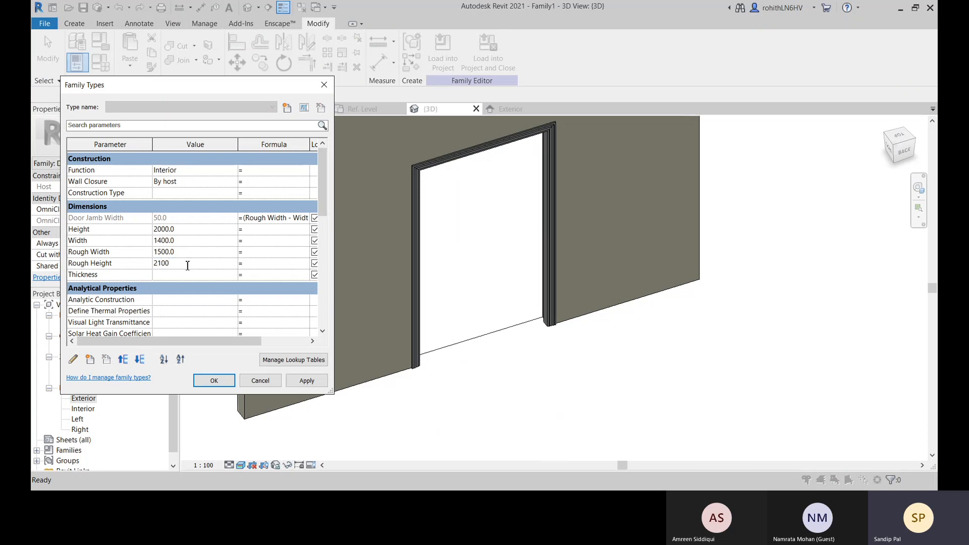
{"action": "left_click", "coordinate": [307, 381]}
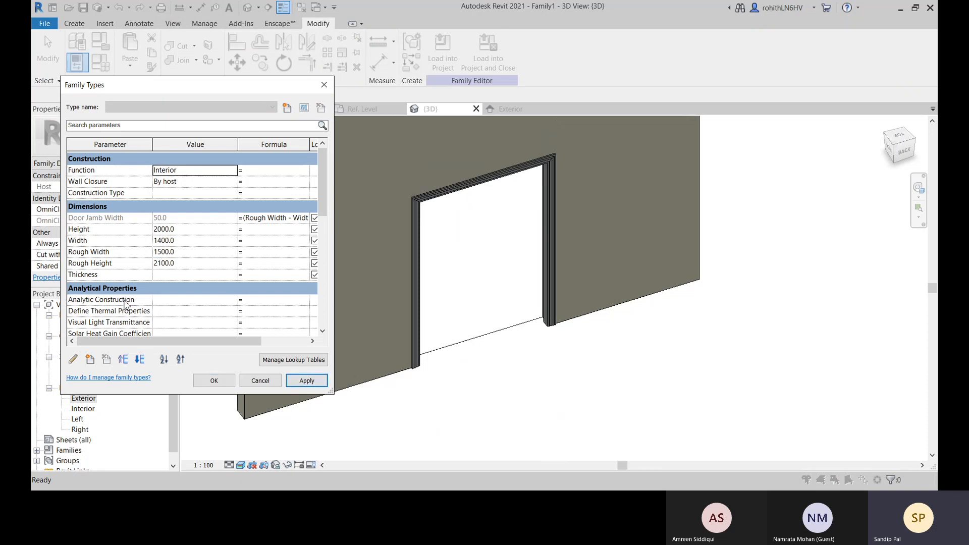
Try to set the Rough Width parameter to 1200
{"action": "left_click", "coordinate": [190, 253]}
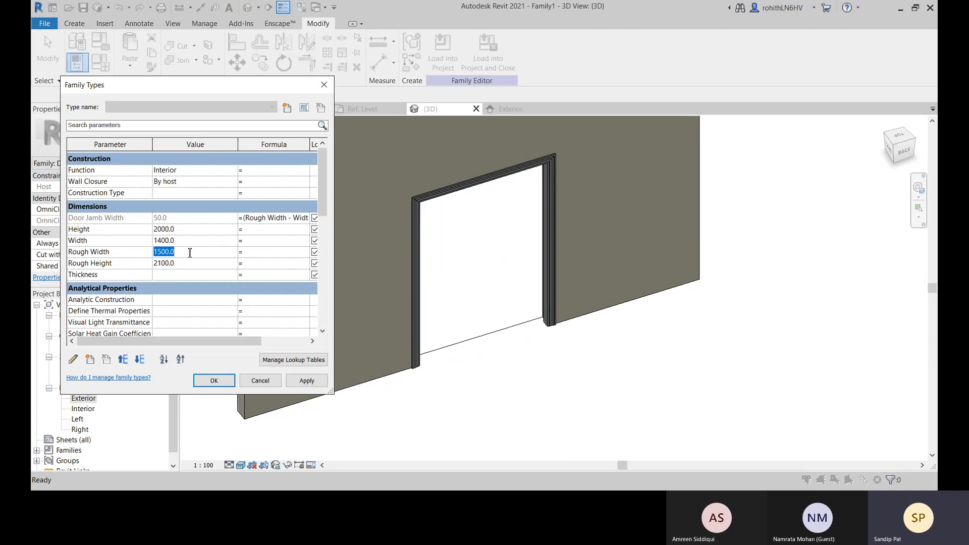
{"action": "type", "text": "12"}
{"action": "left_click", "coordinate": [306, 380]}
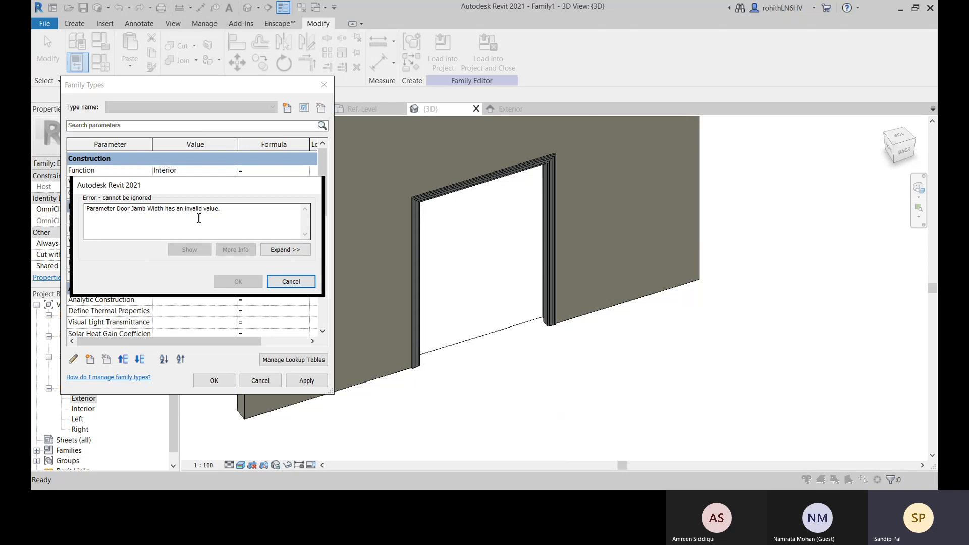
{"action": "left_click", "coordinate": [291, 282]}
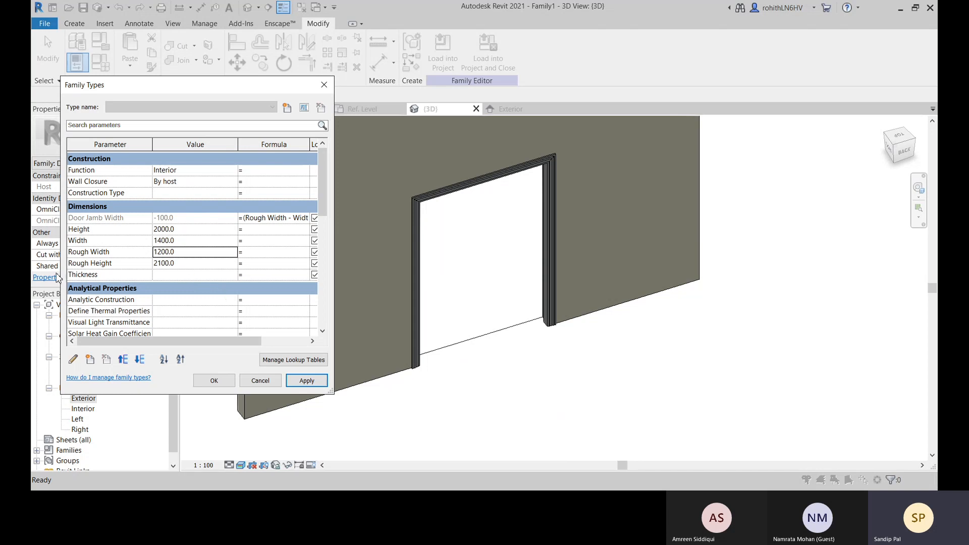
Set the Rough Width parameter back to 1500 and apply it
{"action": "left_click", "coordinate": [185, 241]}
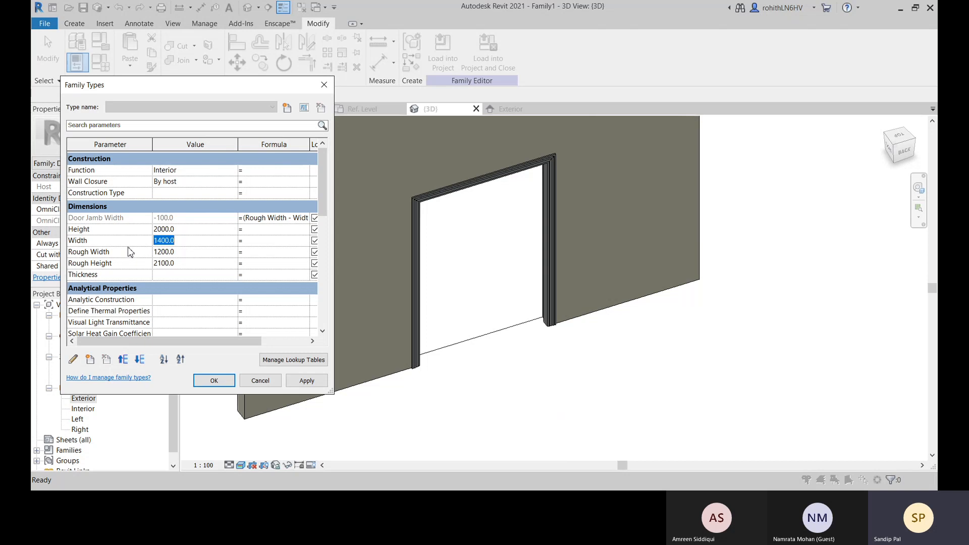
{"action": "left_click", "coordinate": [213, 238]}
{"action": "left_click", "coordinate": [182, 254]}
{"action": "type", "text": "1500"}
{"action": "left_click", "coordinate": [303, 381]}
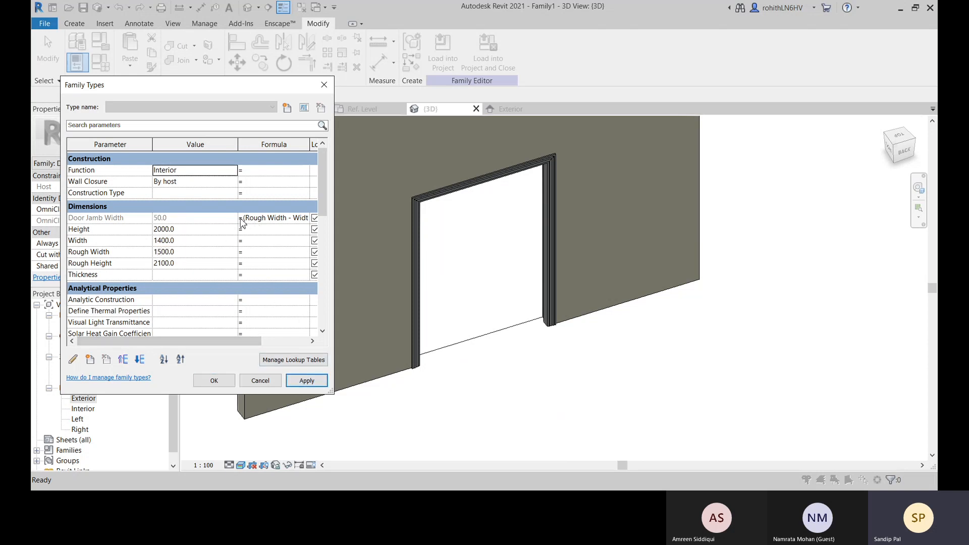
Remove the formula from the Door Jamb Width parameter
{"action": "left_click", "coordinate": [269, 220]}
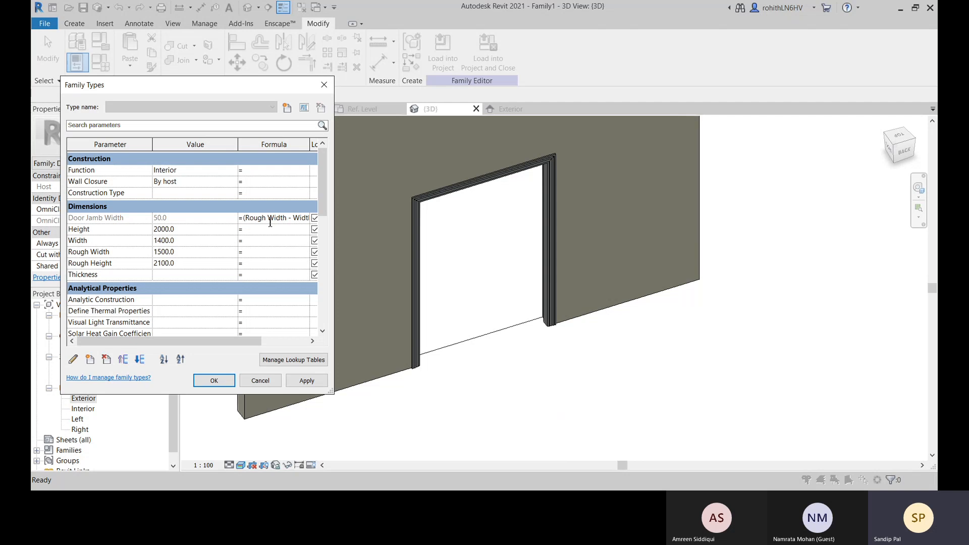
{"action": "key", "text": "ctrl+a"}
{"action": "key", "text": "BackSpace"}
{"action": "left_click", "coordinate": [192, 242]}
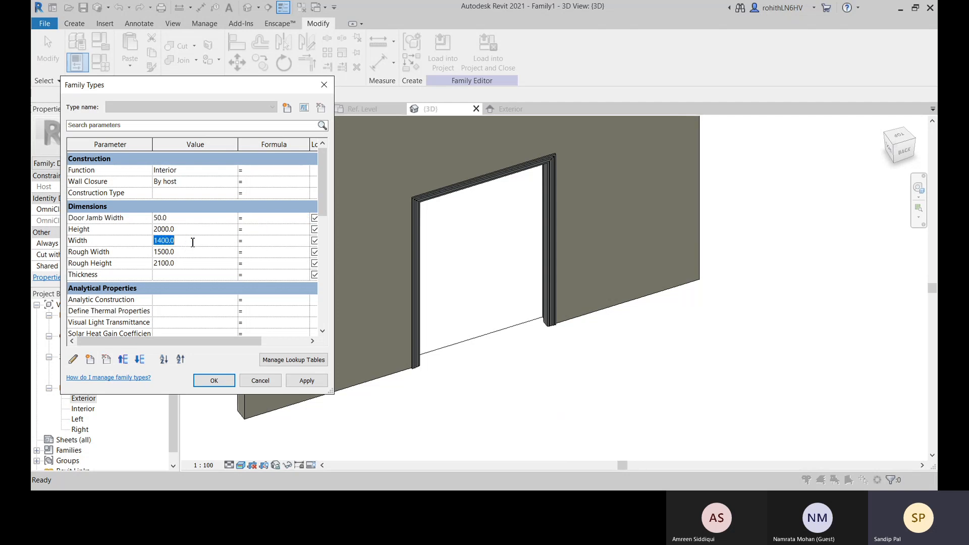
Give the Rough Width parameter the formula Width + Door Jamb Width*2
{"action": "left_click", "coordinate": [212, 221]}
{"action": "left_click", "coordinate": [190, 243]}
{"action": "left_click", "coordinate": [250, 253]}
{"action": "type", "text": "Width*2"}
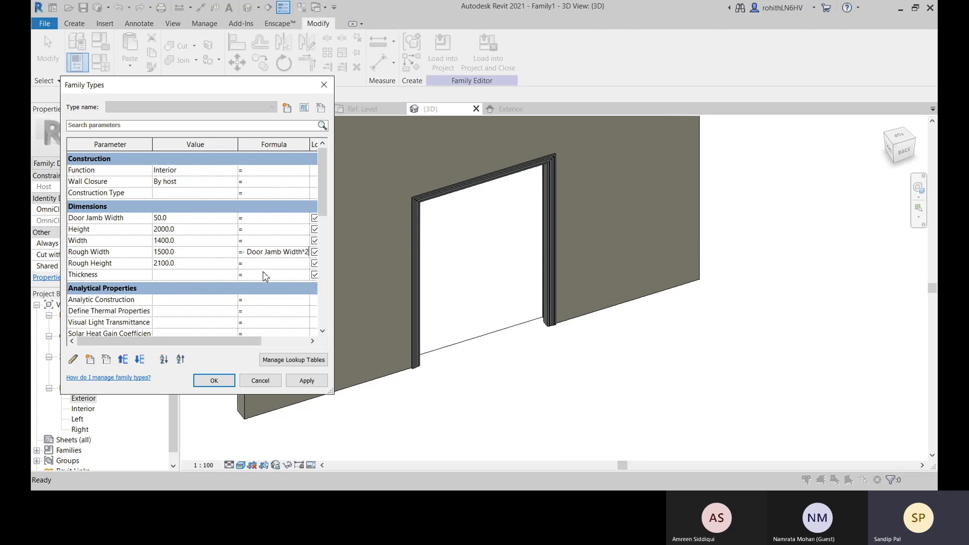
{"action": "left_click", "coordinate": [266, 277]}
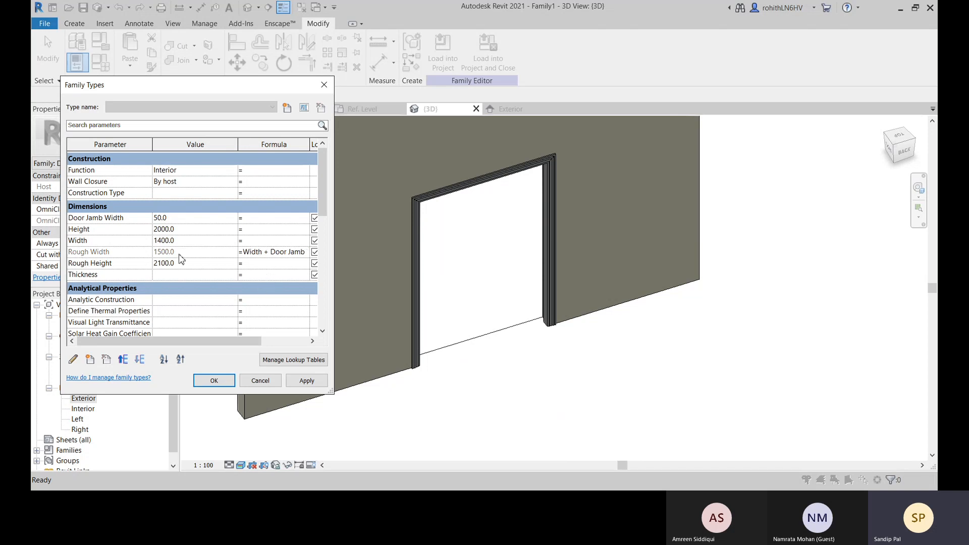
Set the door's Width parameter to 1200 and apply it to the family
{"action": "left_click", "coordinate": [141, 243]}
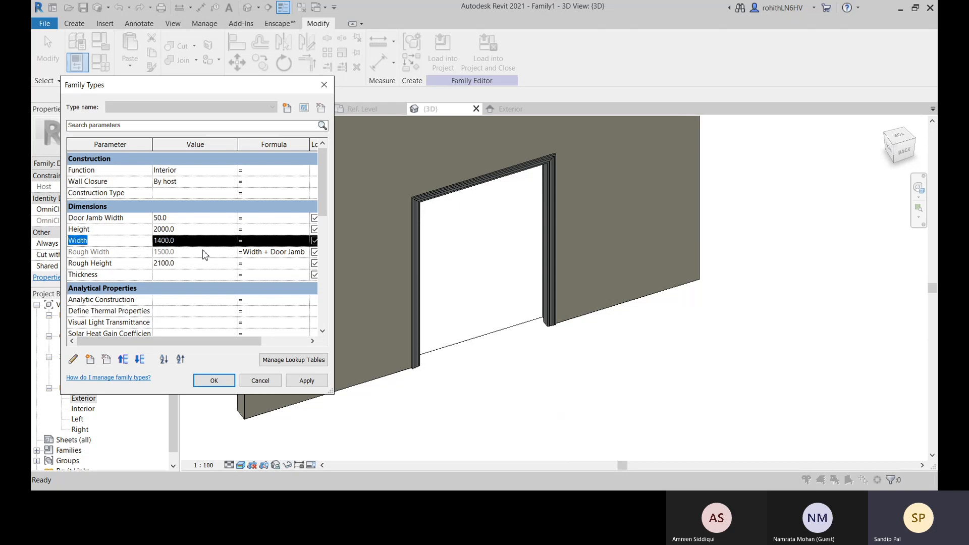
{"action": "left_click", "coordinate": [166, 242]}
{"action": "left_click", "coordinate": [183, 242]}
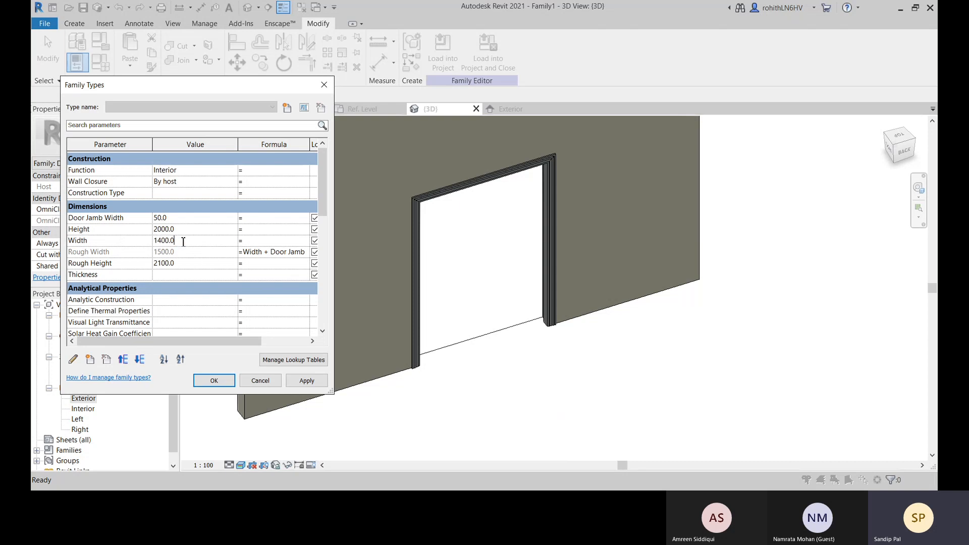
{"action": "left_click_drag", "start_coordinate": [179, 241], "coordinate": [162, 242]}
{"action": "type", "text": "2"}
{"action": "left_click", "coordinate": [313, 380]}
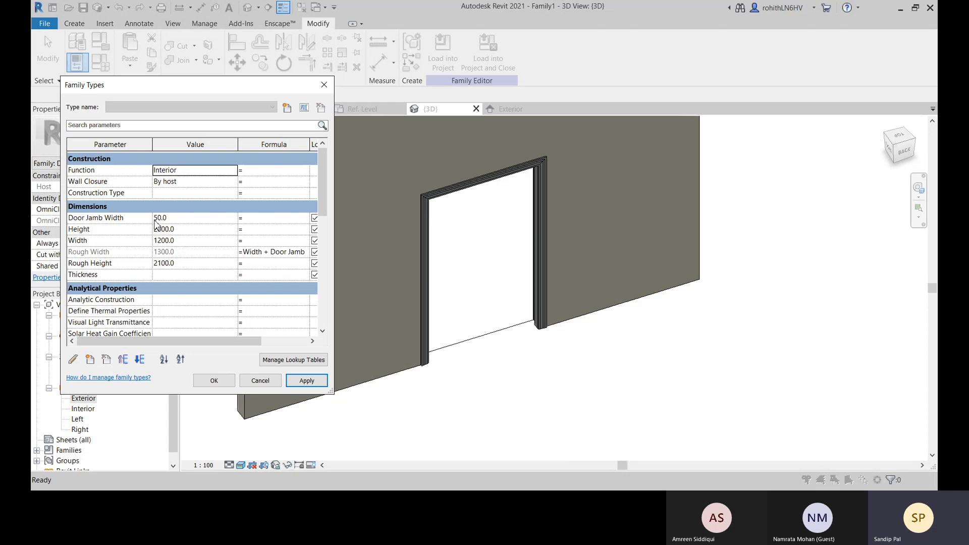
Set the Door Jamb Width parameter to 75 and apply it to the family
{"action": "left_click", "coordinate": [172, 219]}
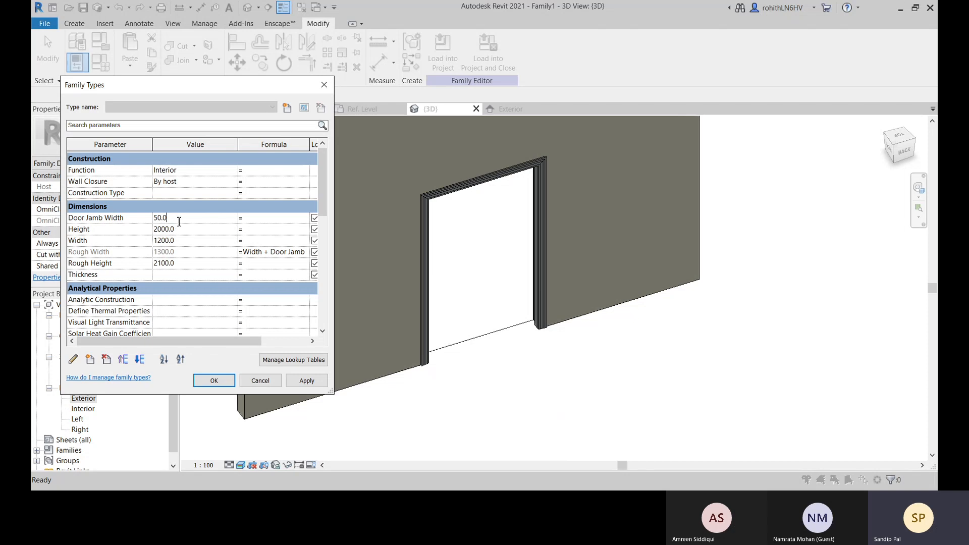
{"action": "left_click_drag", "start_coordinate": [179, 221], "coordinate": [158, 219]}
{"action": "type", "text": "75"}
{"action": "left_click", "coordinate": [202, 266]}
{"action": "left_click", "coordinate": [306, 381]}
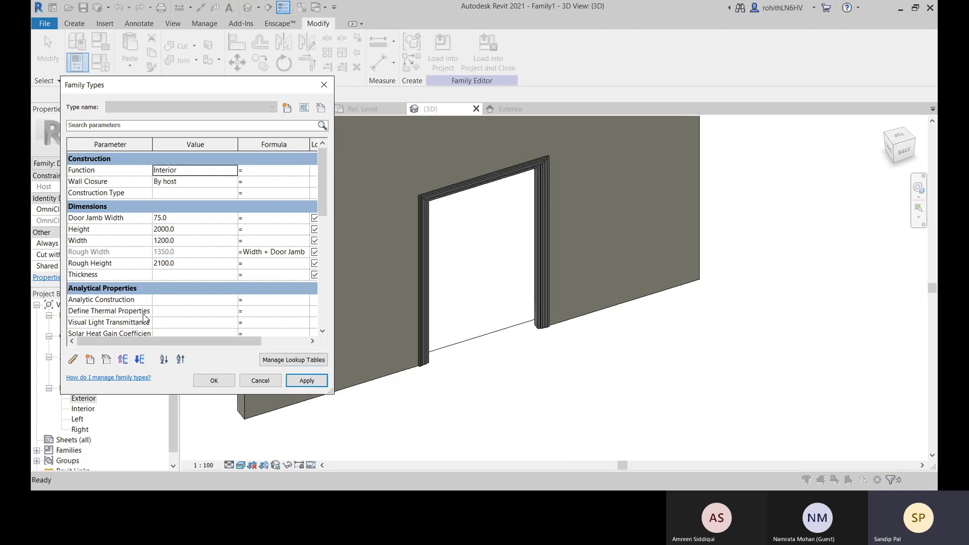
Set the Door Jamb Width parameter to 50, apply it and close the family types settings
{"action": "left_click", "coordinate": [183, 219]}
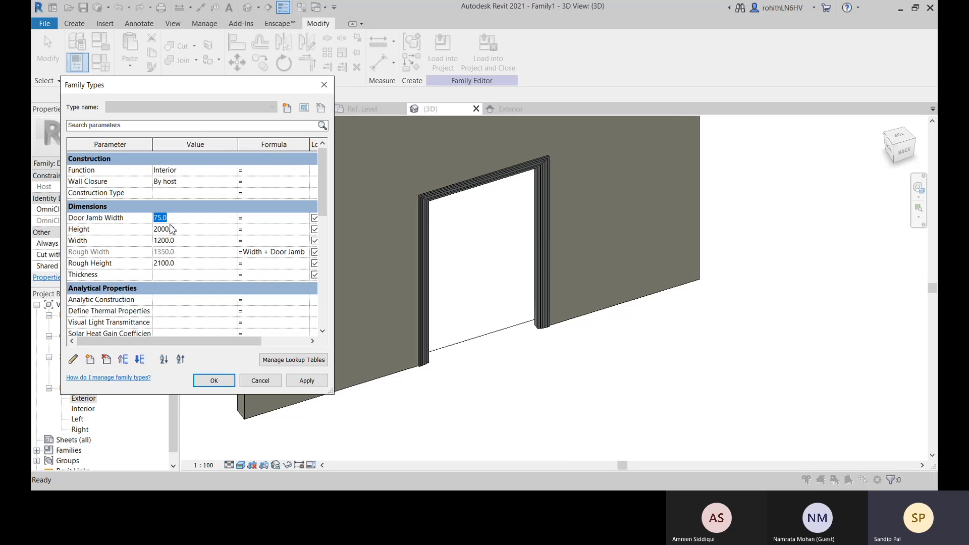
{"action": "type", "text": "5"}
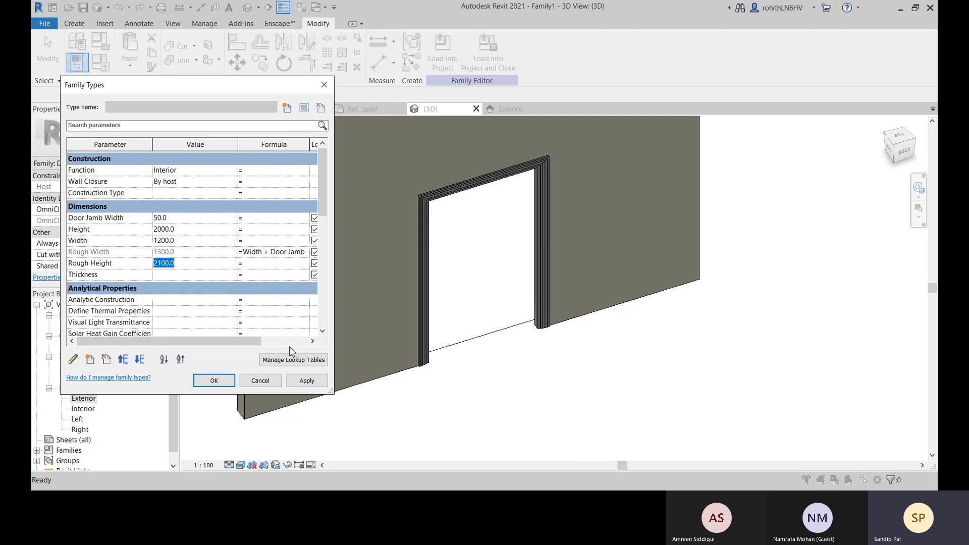
{"action": "left_click", "coordinate": [306, 381]}
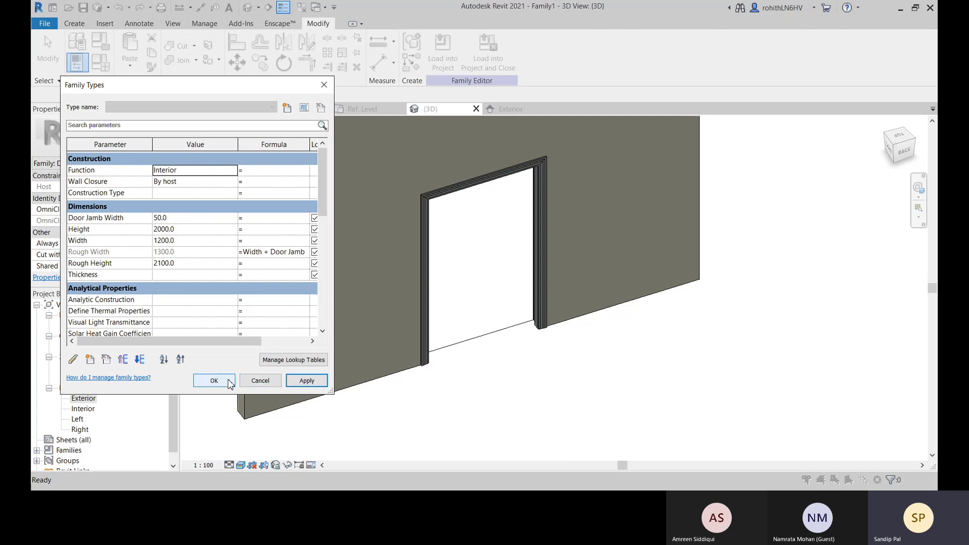
{"action": "left_click", "coordinate": [228, 382]}
In the Exterior elevation, temporarily hide the casing sweep around the door opening
{"action": "left_click", "coordinate": [523, 113]}
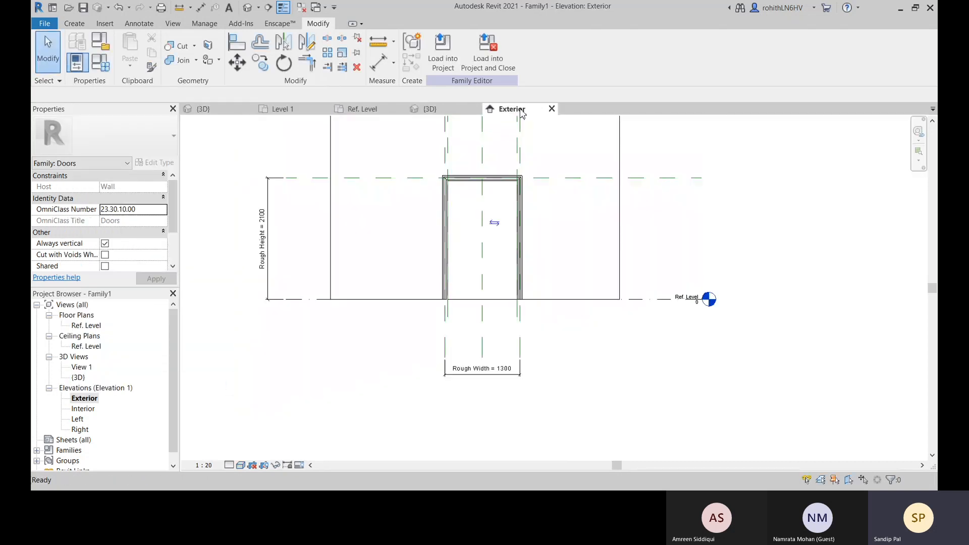
{"action": "scroll", "coordinate": [487, 183], "scroll_direction": "up", "scroll_amount": 5}
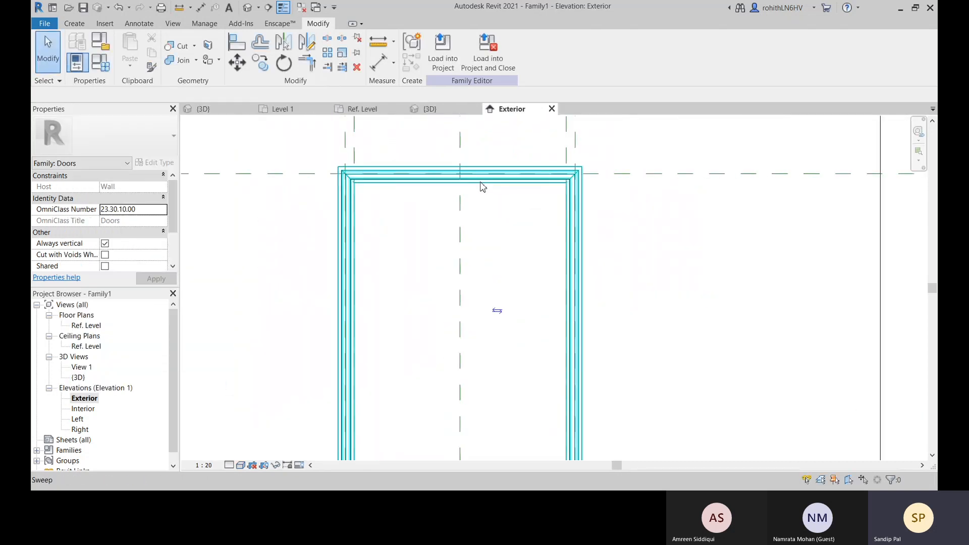
{"action": "left_click", "coordinate": [387, 169]}
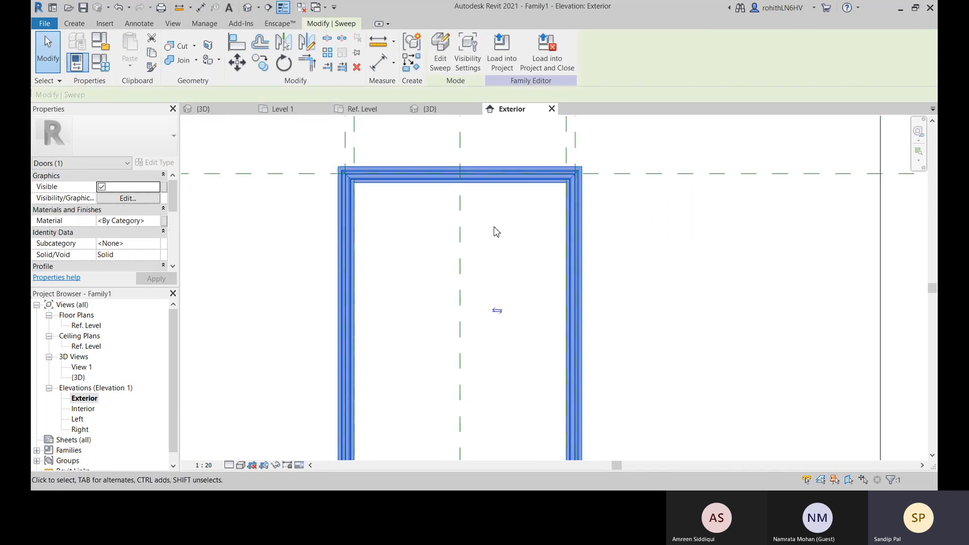
{"action": "scroll", "coordinate": [526, 201], "scroll_direction": "up", "scroll_amount": 2}
{"action": "left_click", "coordinate": [562, 205]}
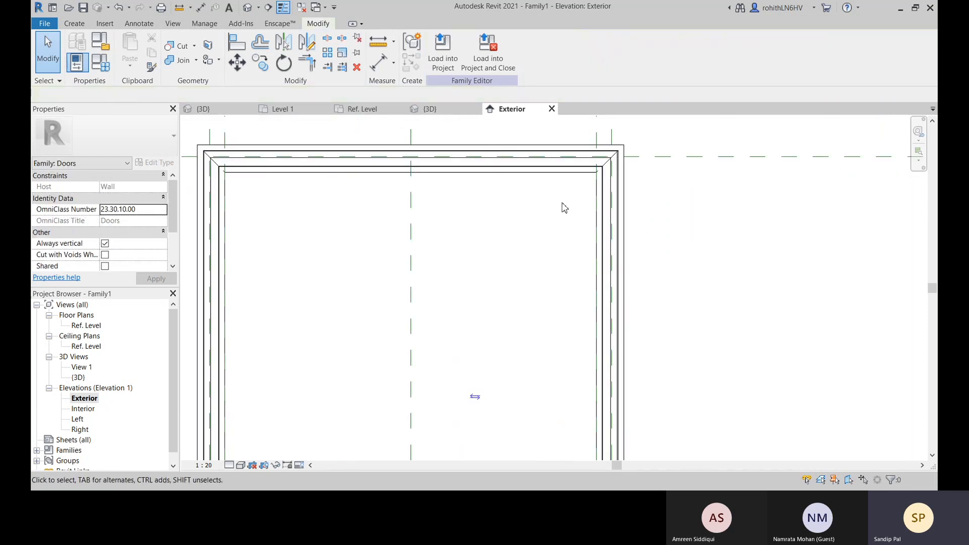
{"action": "left_click", "coordinate": [623, 151]}
{"action": "key", "text": "h"}
{"action": "key", "text": "h"}
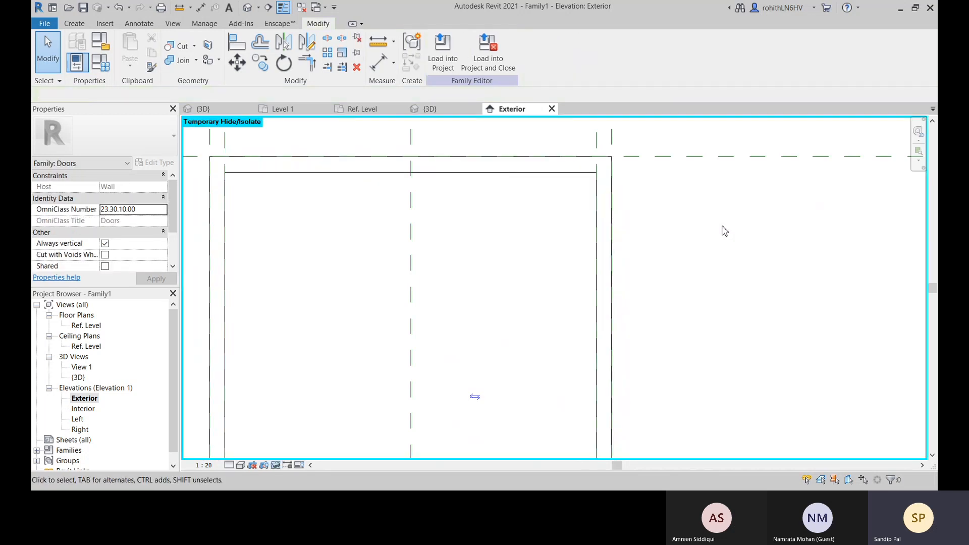
Add a reference plane offset 50 mm below the Rough Height plane by picking that plane
{"action": "scroll", "coordinate": [619, 210], "scroll_direction": "down", "scroll_amount": 2}
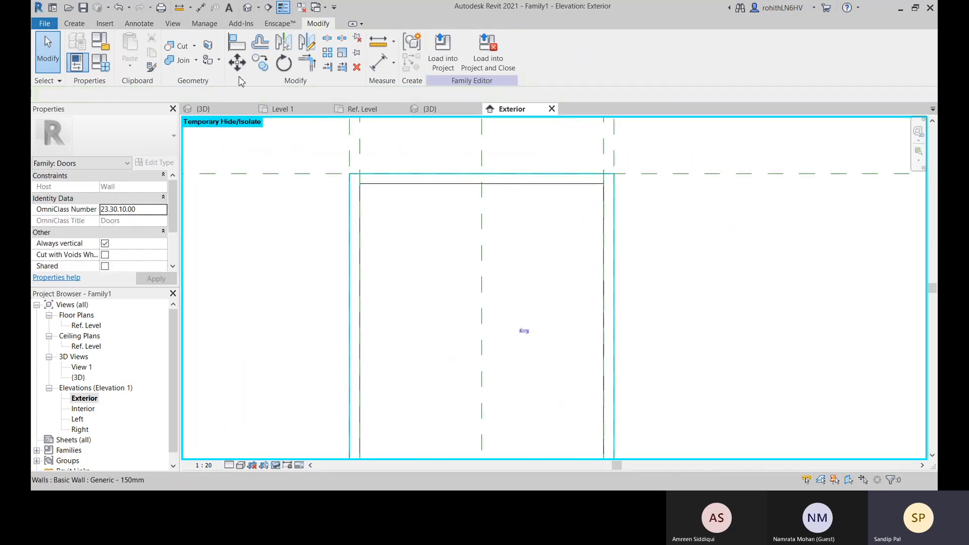
{"action": "scroll", "coordinate": [260, 198], "scroll_direction": "down", "scroll_amount": 5}
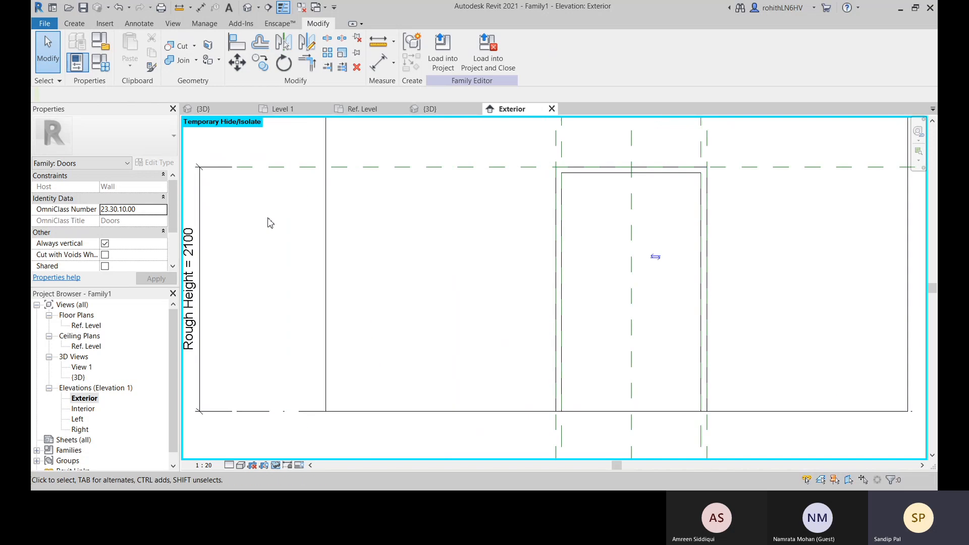
{"action": "middle_click_drag", "start_coordinate": [353, 252], "coordinate": [351, 273]}
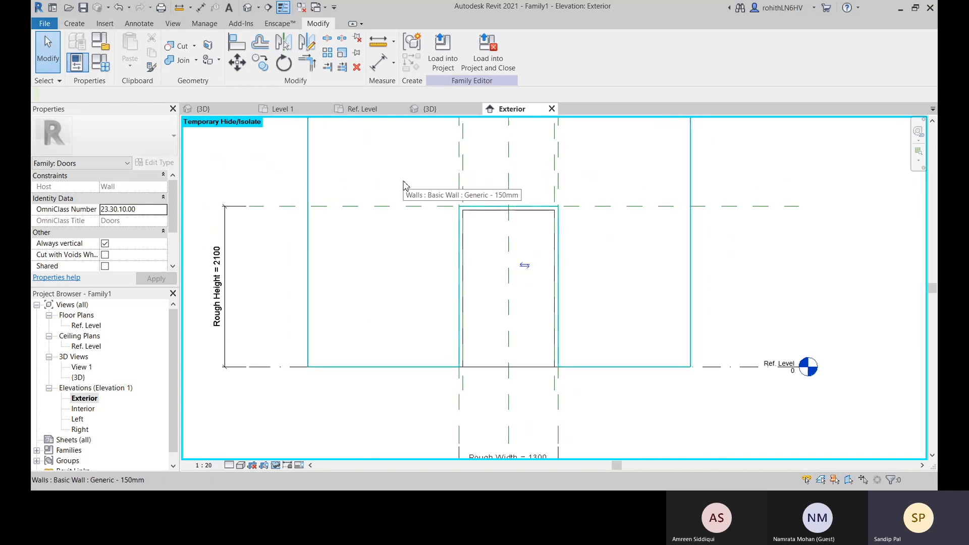
{"action": "key", "text": "r"}
{"action": "key", "text": "p"}
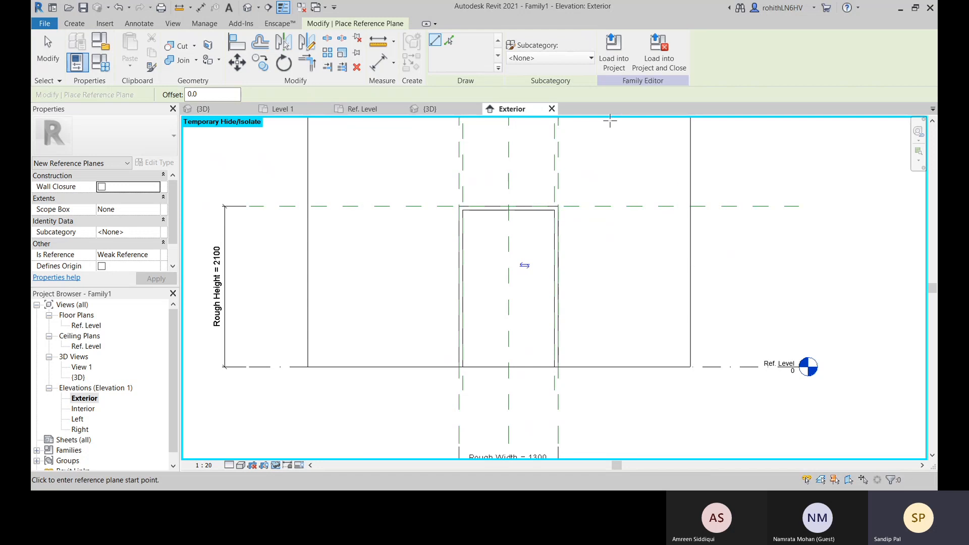
{"action": "left_click", "coordinate": [448, 40]}
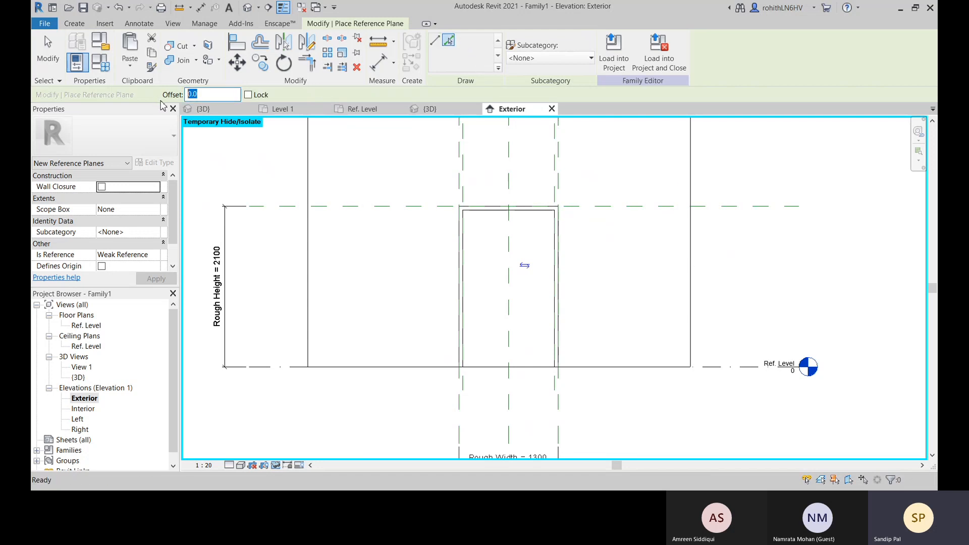
{"action": "type", "text": "50"}
{"action": "left_click", "coordinate": [600, 215]}
{"action": "scroll", "coordinate": [641, 251], "scroll_direction": "up", "scroll_amount": 3}
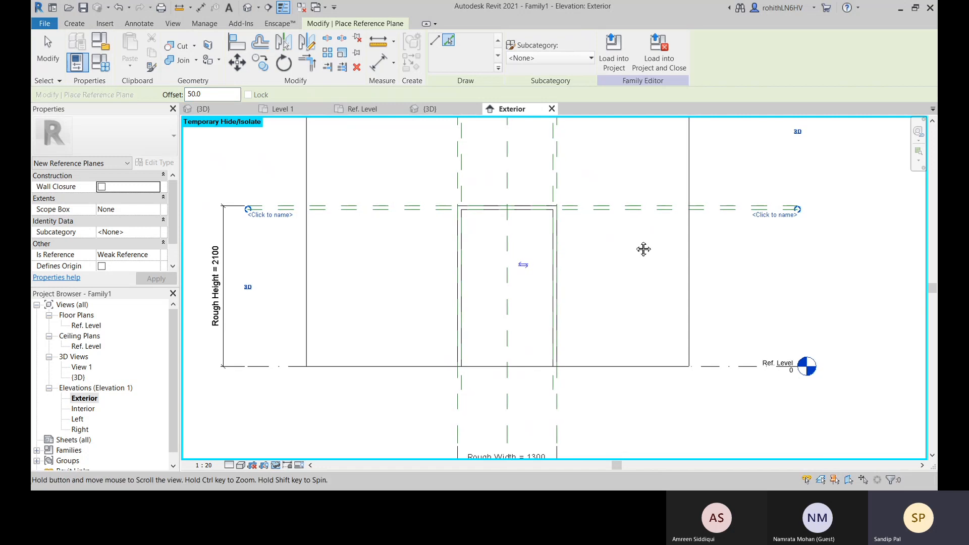
Name the new horizontal reference plane Height and leave the reference plane command
{"action": "left_click", "coordinate": [741, 210]}
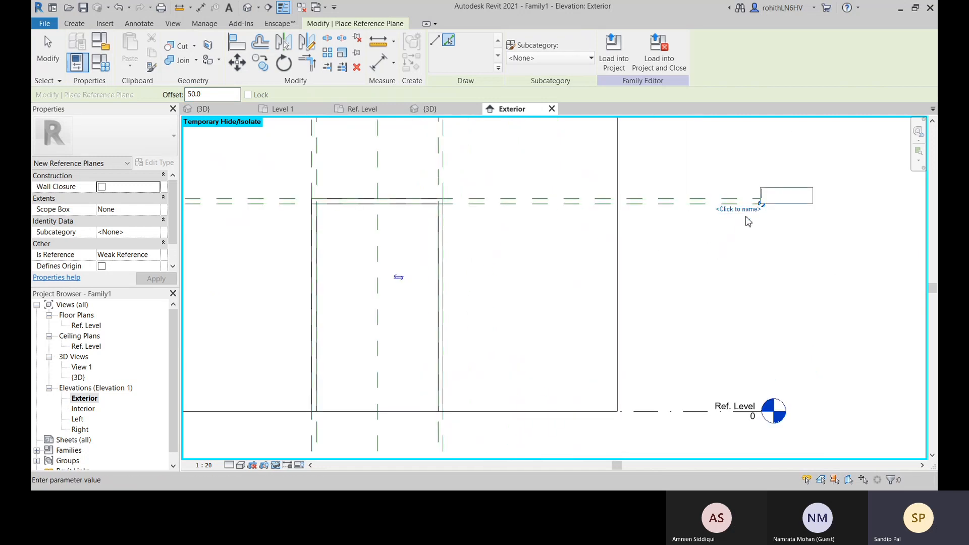
{"action": "type", "text": "Height"}
{"action": "key", "text": "Return"}
{"action": "key", "text": "Escape"}
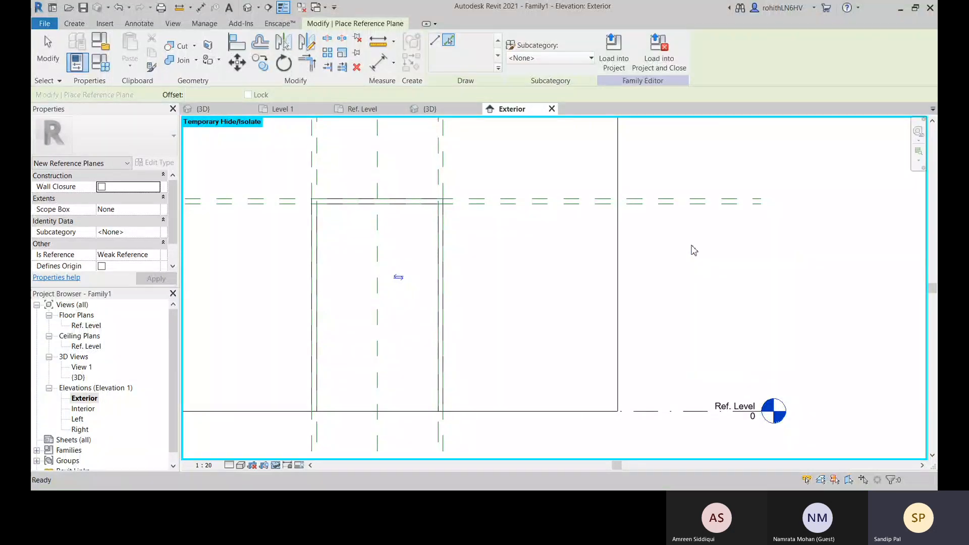
Place an aligned dimension from the Ref. Level to the Height reference plane, beside the Rough Height dimension
{"action": "scroll", "coordinate": [625, 282], "scroll_direction": "down", "scroll_amount": 2}
{"action": "middle_click_drag", "start_coordinate": [579, 309], "coordinate": [660, 306]}
{"action": "scroll", "coordinate": [337, 251], "scroll_direction": "up", "scroll_amount": 2}
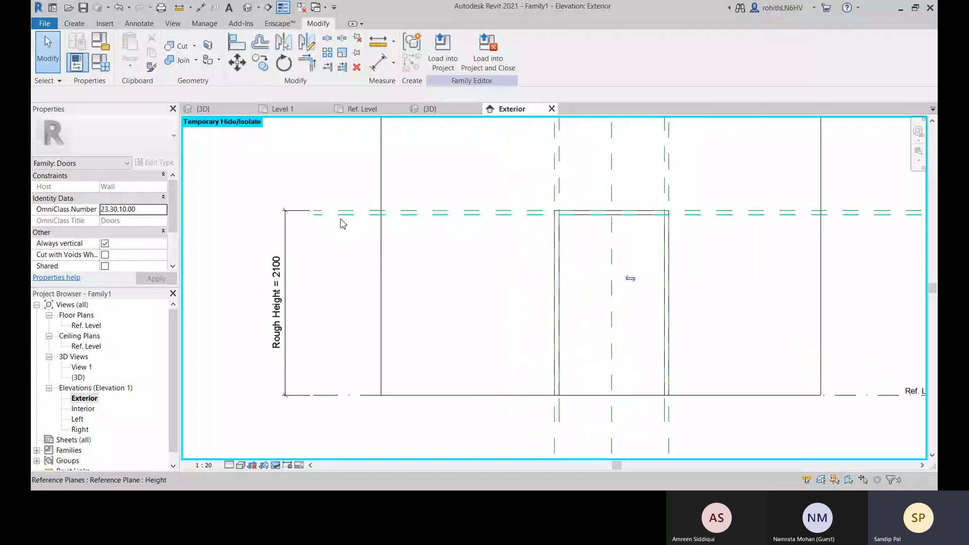
{"action": "scroll", "coordinate": [349, 221], "scroll_direction": "up", "scroll_amount": 2}
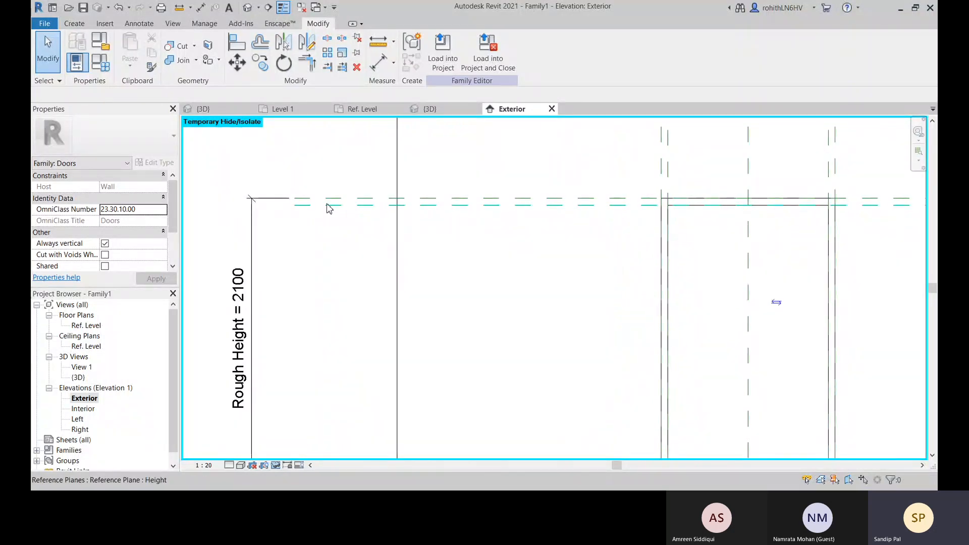
{"action": "scroll", "coordinate": [326, 207], "scroll_direction": "down", "scroll_amount": 2}
{"action": "middle_click_drag", "start_coordinate": [394, 253], "coordinate": [338, 251]}
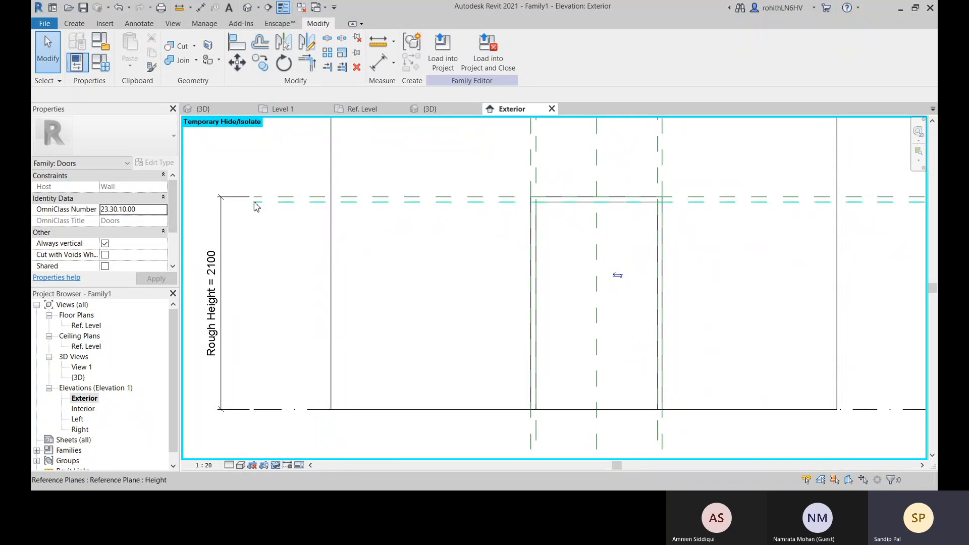
{"action": "left_click", "coordinate": [380, 66]}
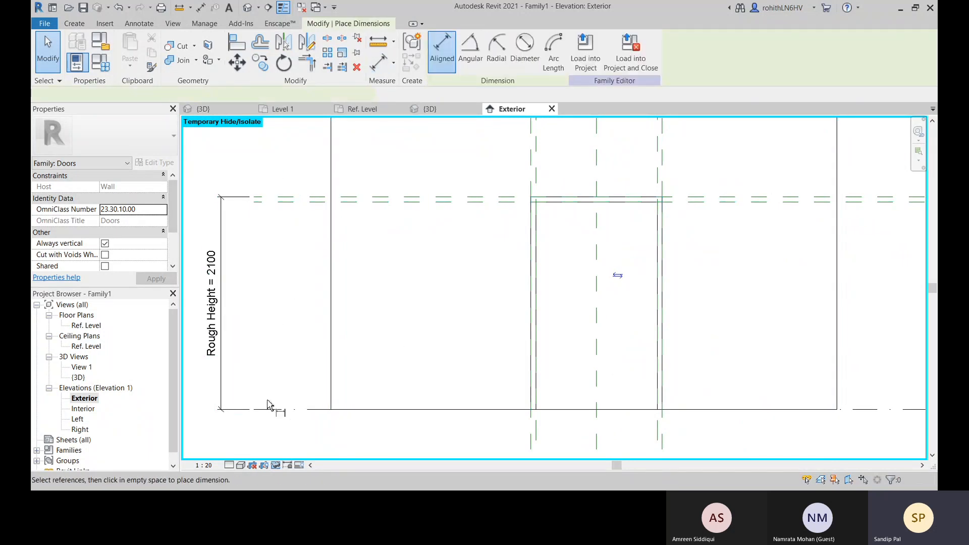
{"action": "left_click", "coordinate": [275, 410]}
{"action": "left_click", "coordinate": [267, 205]}
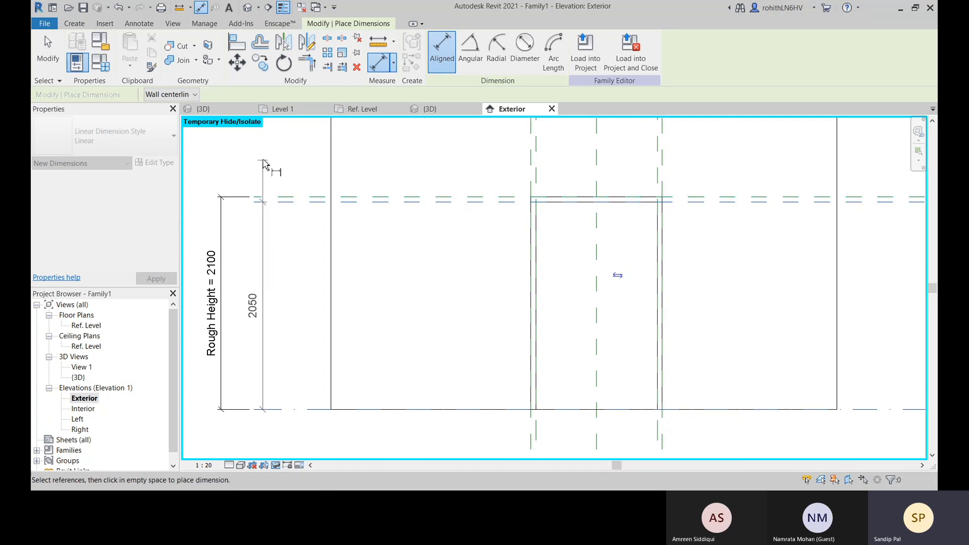
{"action": "left_click", "coordinate": [264, 155]}
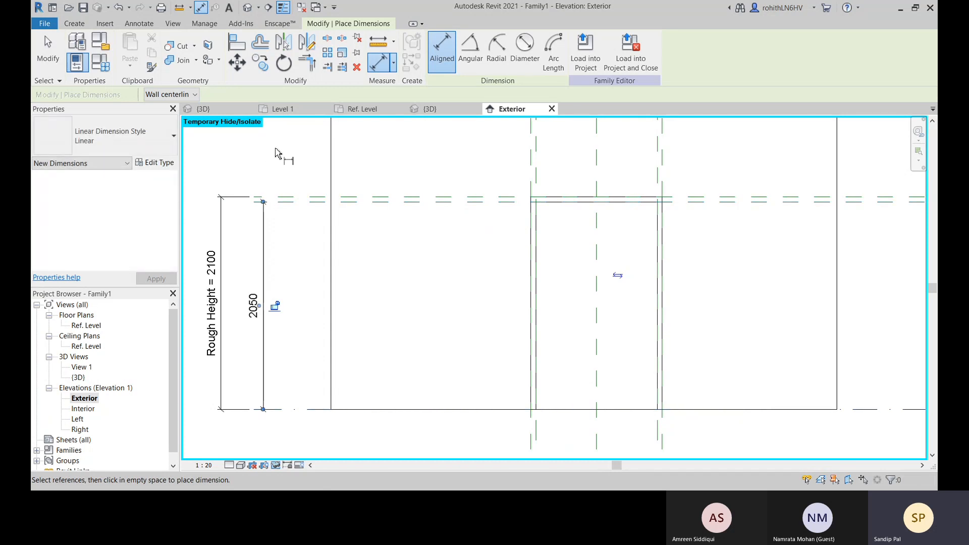
{"action": "right_click", "coordinate": [275, 148]}
{"action": "left_click", "coordinate": [280, 153]}
{"action": "right_click", "coordinate": [281, 154]}
{"action": "left_click", "coordinate": [289, 160]}
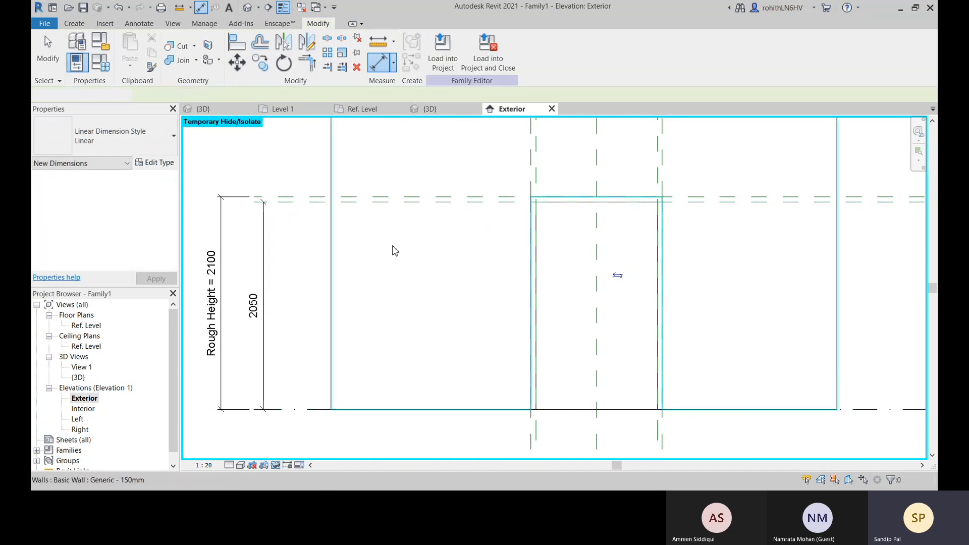
Label the dimension between the Ref. Level and the Height plane with the Height parameter
{"action": "left_click", "coordinate": [263, 264]}
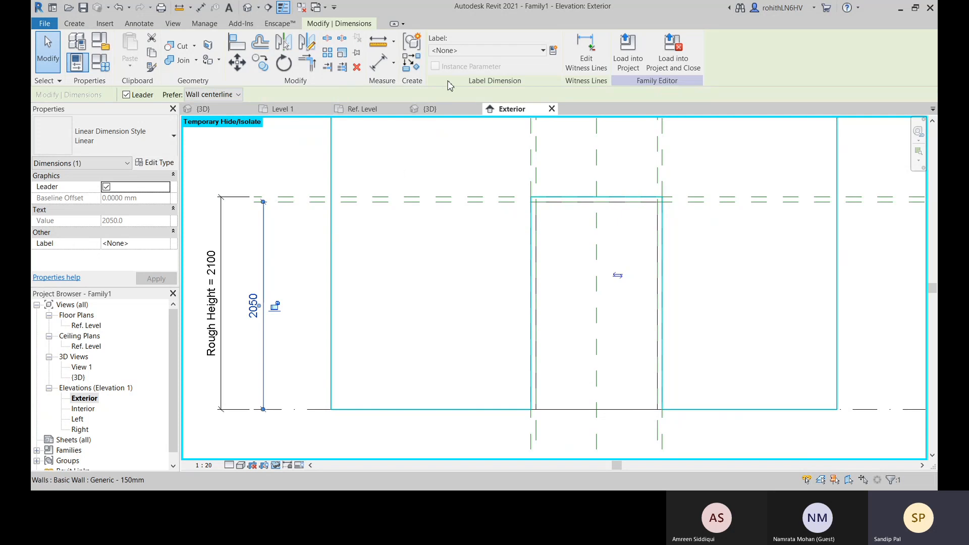
{"action": "left_click", "coordinate": [461, 50]}
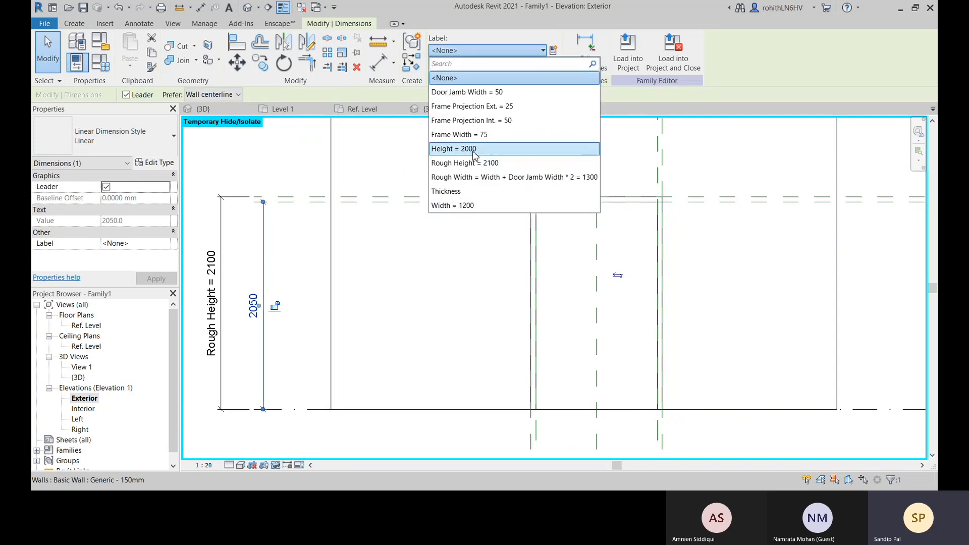
{"action": "left_click", "coordinate": [297, 345]}
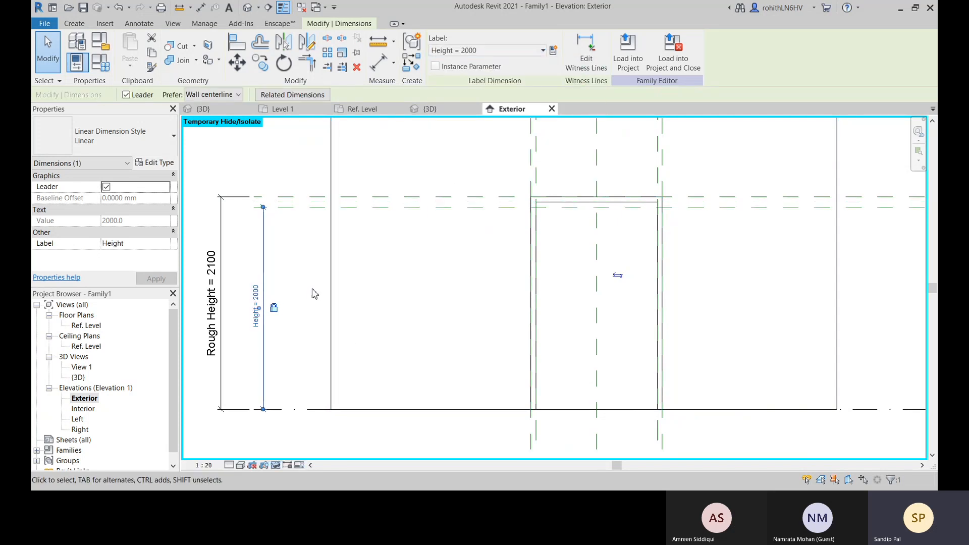
Set the Height dimension to 2050 mm directly in the elevation and deselect it
{"action": "left_click", "coordinate": [292, 307]}
{"action": "left_click", "coordinate": [254, 303]}
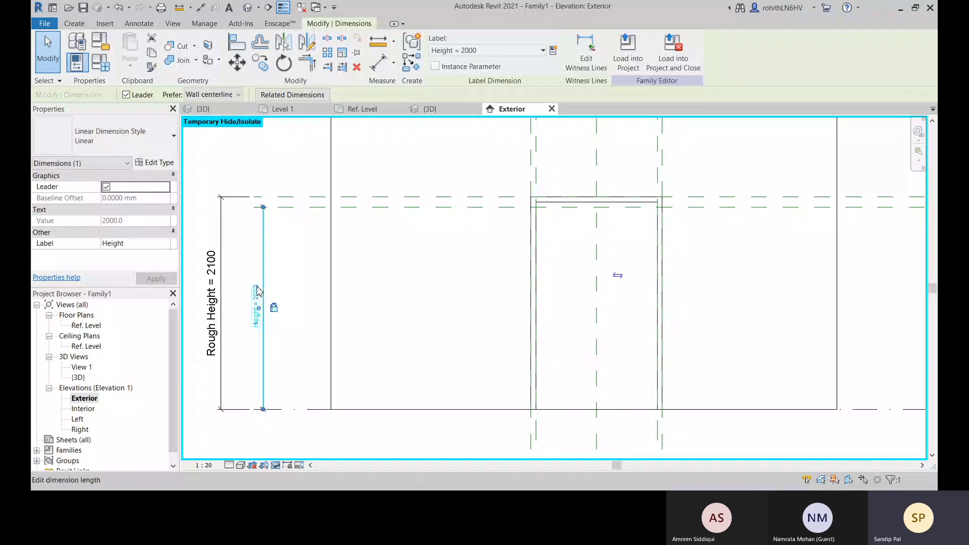
{"action": "left_click", "coordinate": [257, 294]}
{"action": "type", "text": "20"}
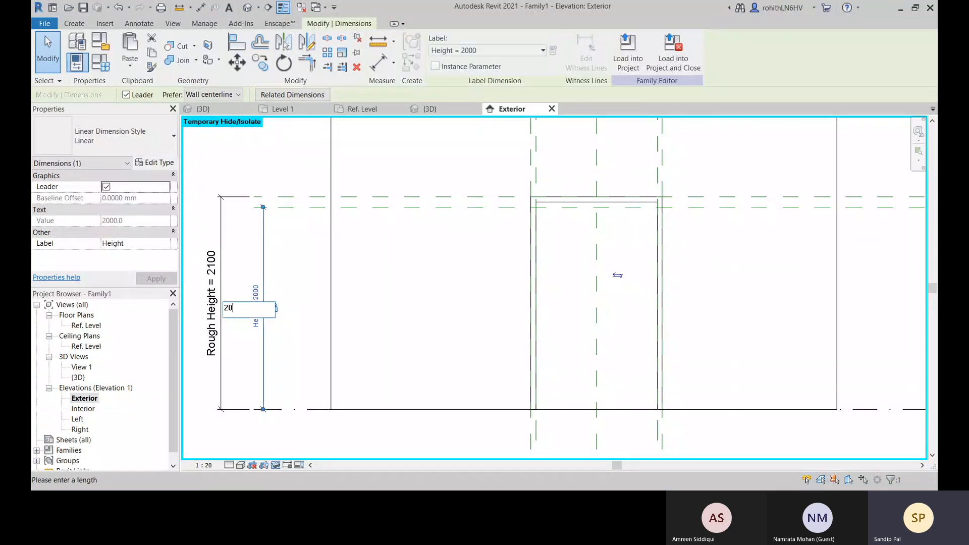
{"action": "type", "text": "50"}
{"action": "key", "text": "Return"}
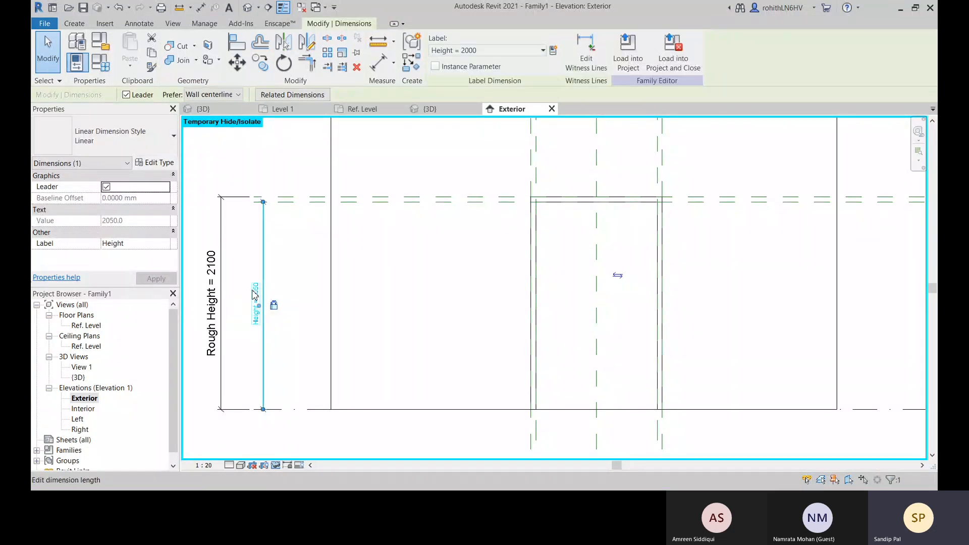
{"action": "left_click", "coordinate": [298, 288]}
{"action": "scroll", "coordinate": [546, 210], "scroll_direction": "up", "scroll_amount": 1}
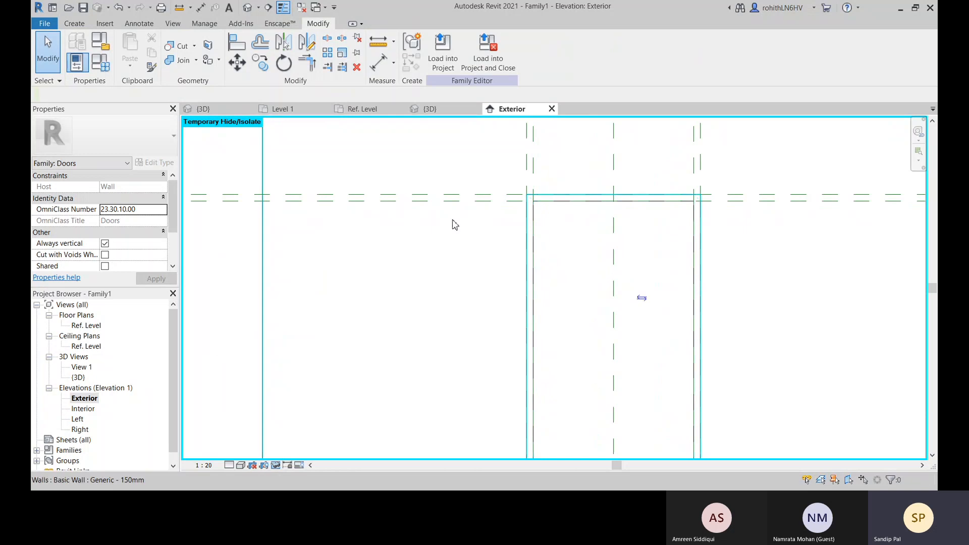
{"action": "scroll", "coordinate": [454, 222], "scroll_direction": "down", "scroll_amount": 2}
{"action": "middle_click_drag", "start_coordinate": [291, 294], "coordinate": [312, 281]}
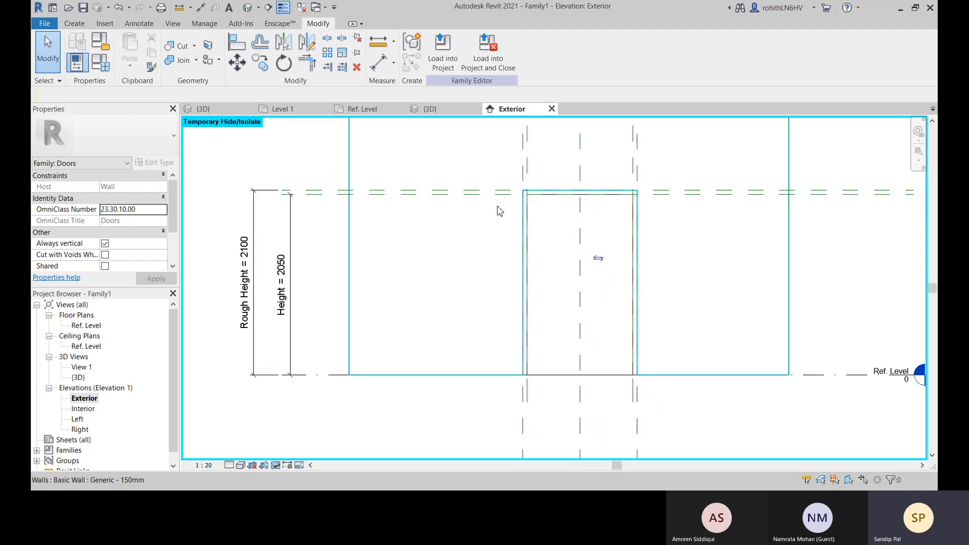
{"action": "scroll", "coordinate": [359, 202], "scroll_direction": "up", "scroll_amount": 2}
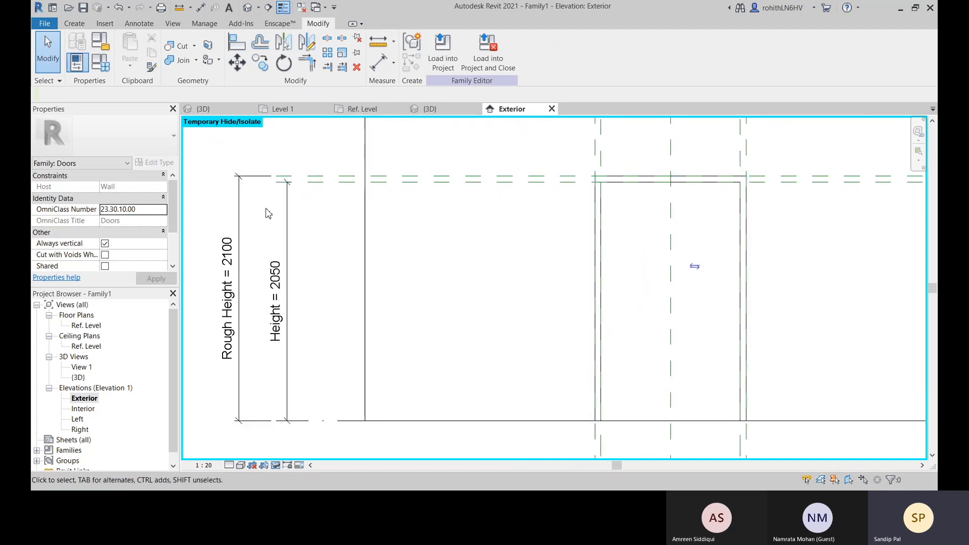
{"action": "middle_click_drag", "start_coordinate": [316, 194], "coordinate": [317, 186]}
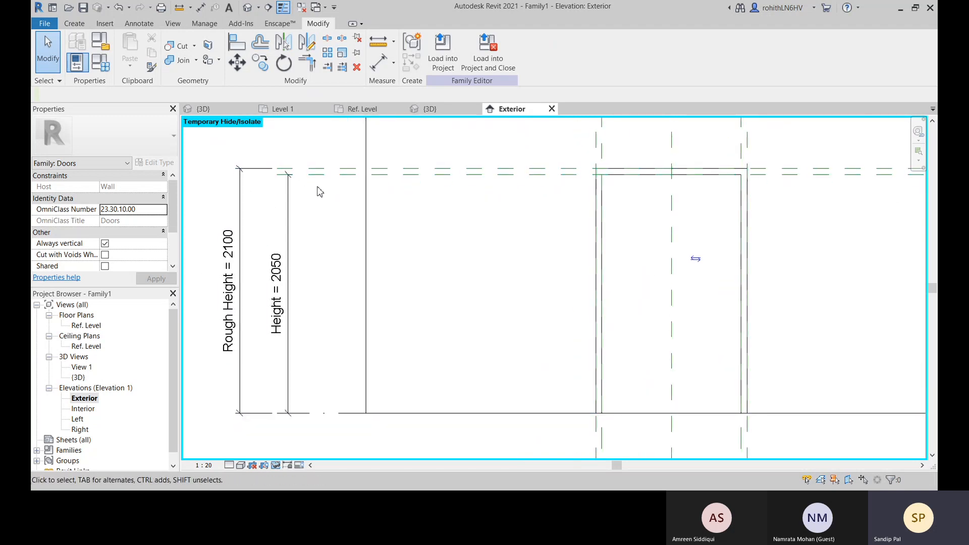
{"action": "left_click", "coordinate": [379, 69]}
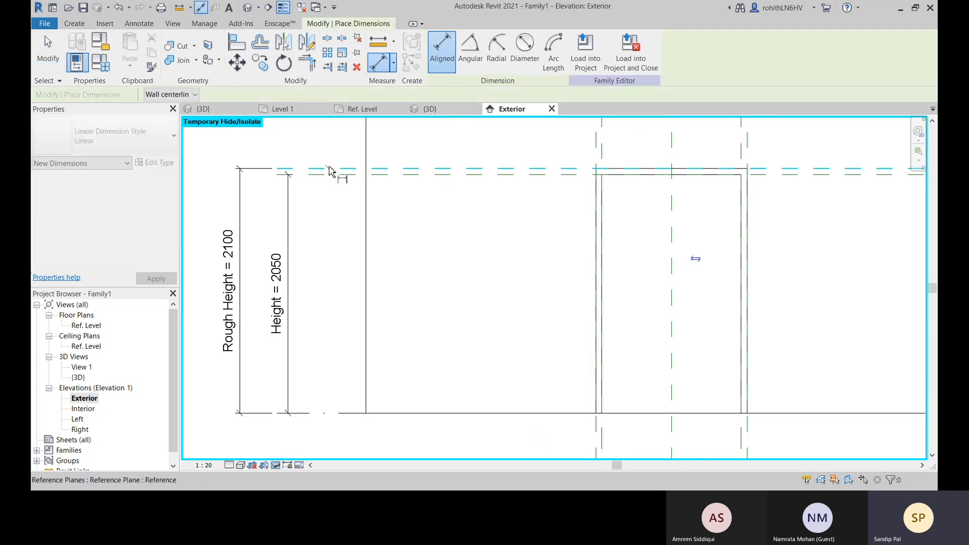
{"action": "scroll", "coordinate": [287, 144], "scroll_direction": "down", "scroll_amount": 1}
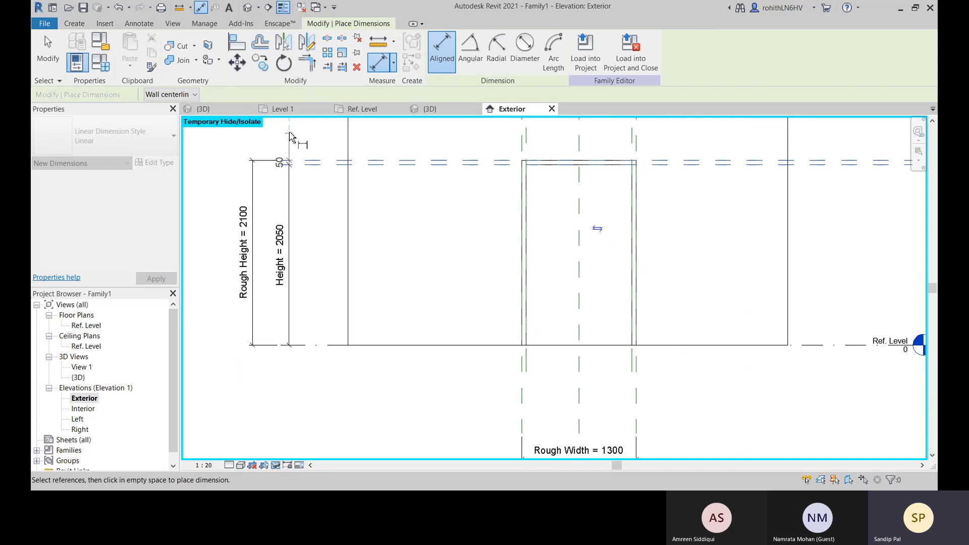
{"action": "middle_click_drag", "start_coordinate": [289, 136], "coordinate": [297, 157]}
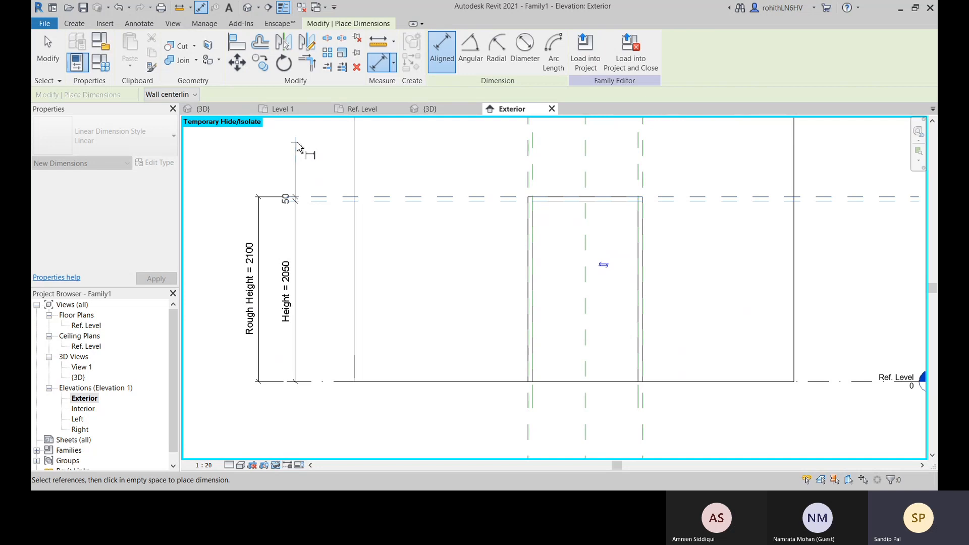
{"action": "scroll", "coordinate": [297, 202], "scroll_direction": "up", "scroll_amount": 2}
{"action": "scroll", "coordinate": [297, 206], "scroll_direction": "up", "scroll_amount": 2}
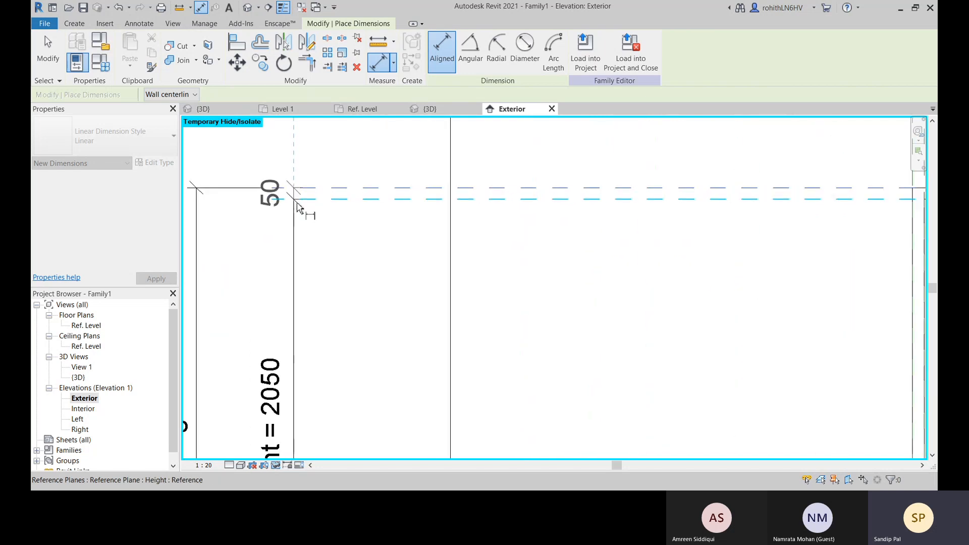
{"action": "scroll", "coordinate": [298, 206], "scroll_direction": "down", "scroll_amount": 1}
{"action": "scroll", "coordinate": [295, 174], "scroll_direction": "down", "scroll_amount": 3}
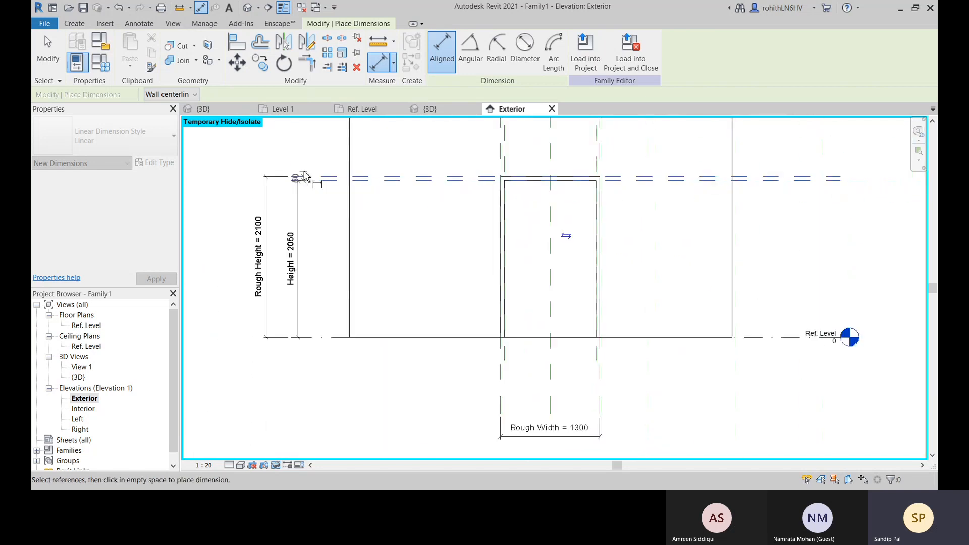
{"action": "scroll", "coordinate": [621, 201], "scroll_direction": "up", "scroll_amount": 3}
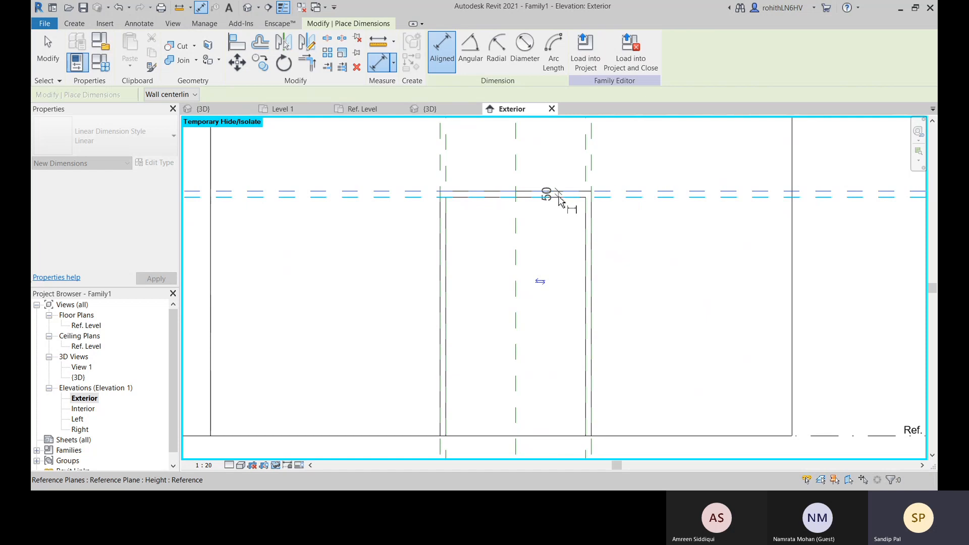
{"action": "scroll", "coordinate": [514, 199], "scroll_direction": "down", "scroll_amount": 3}
{"action": "middle_click_drag", "start_coordinate": [335, 208], "coordinate": [421, 222]}
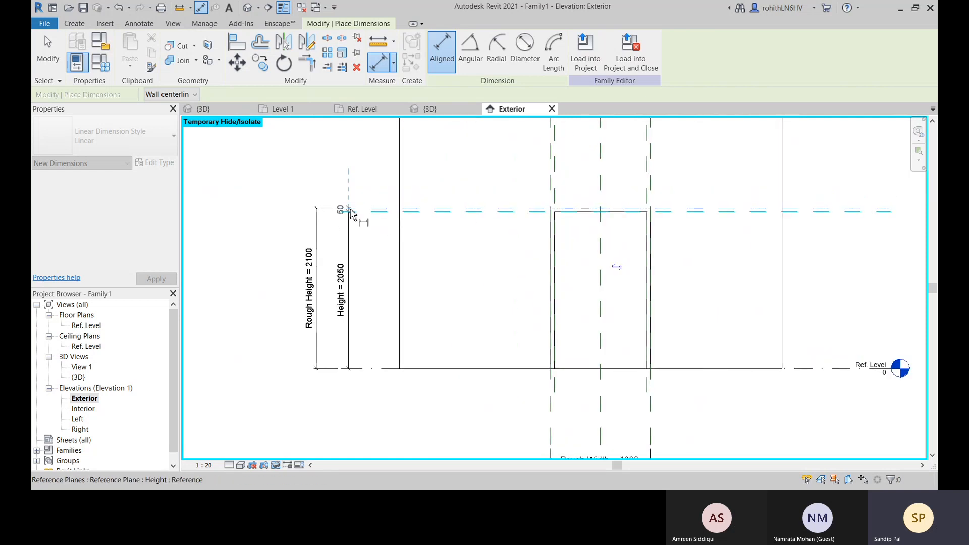
{"action": "right_click", "coordinate": [353, 158]}
{"action": "left_click", "coordinate": [357, 163]}
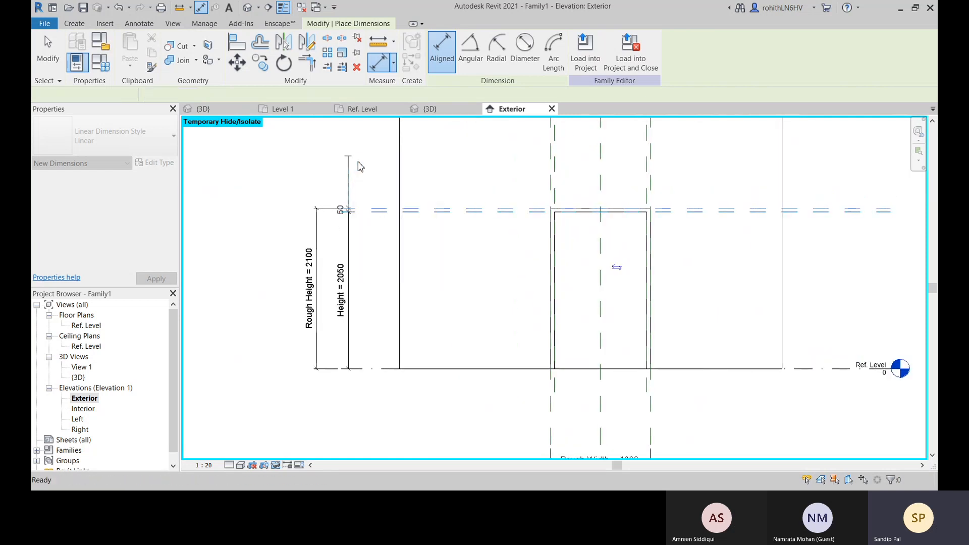
{"action": "scroll", "coordinate": [333, 202], "scroll_direction": "up", "scroll_amount": 4}
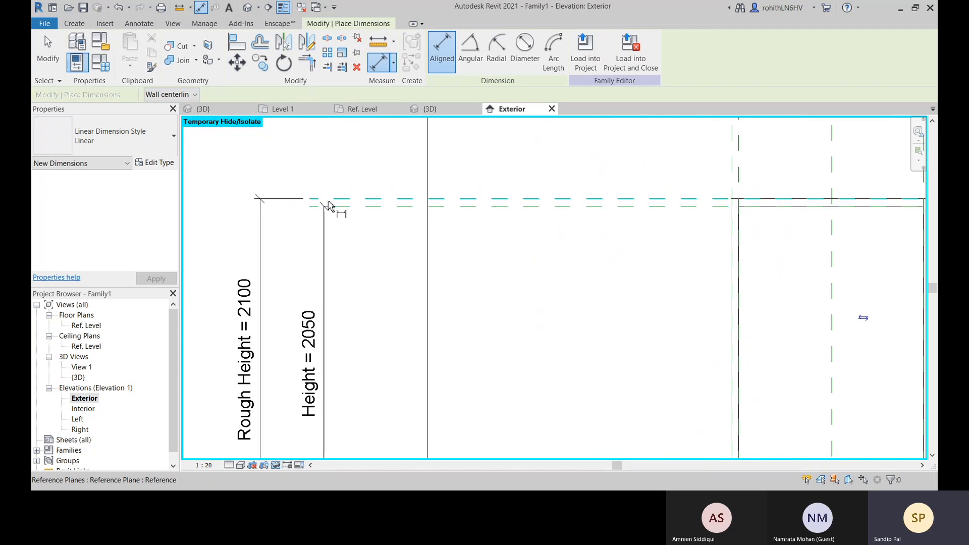
{"action": "scroll", "coordinate": [331, 210], "scroll_direction": "down", "scroll_amount": 2}
{"action": "right_click", "coordinate": [325, 173]}
{"action": "left_click", "coordinate": [344, 180]}
{"action": "middle_click_drag", "start_coordinate": [381, 244], "coordinate": [386, 229]}
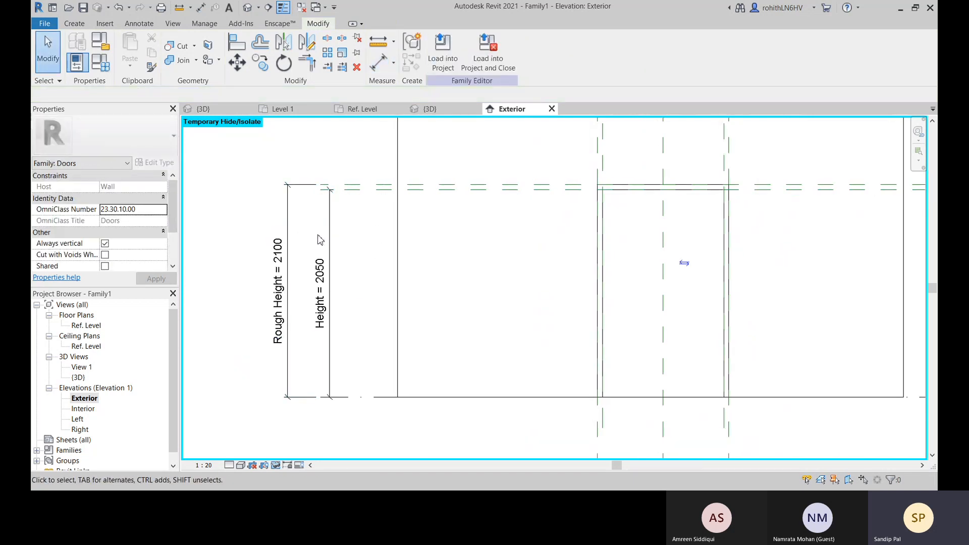
Delete the Rough Height dimension from the elevation
{"action": "left_click", "coordinate": [292, 216]}
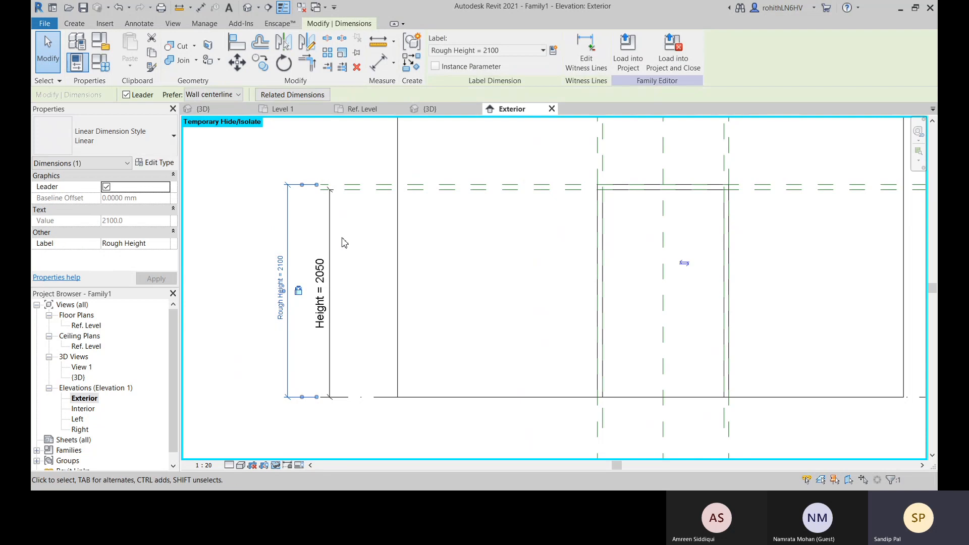
{"action": "key", "text": "Delete"}
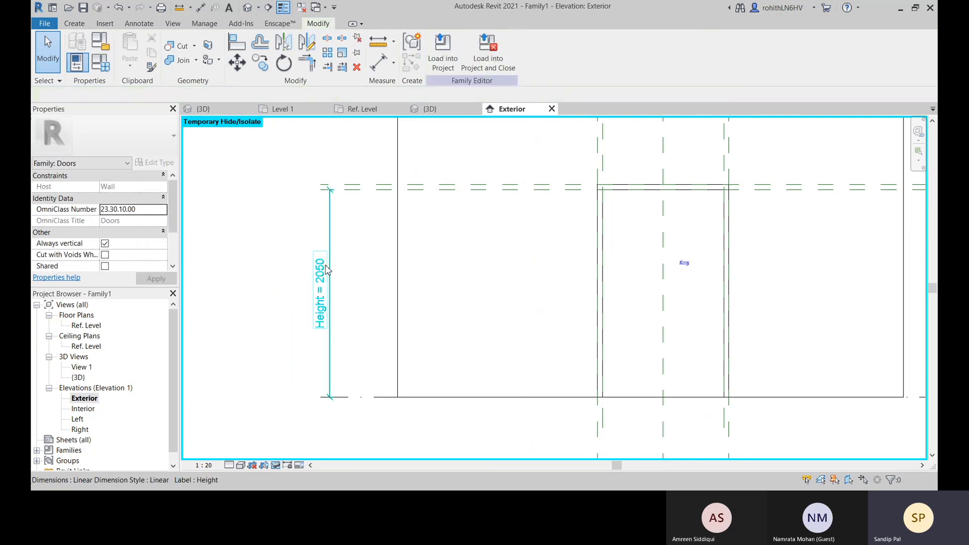
{"action": "middle_click_drag", "start_coordinate": [341, 253], "coordinate": [334, 268]}
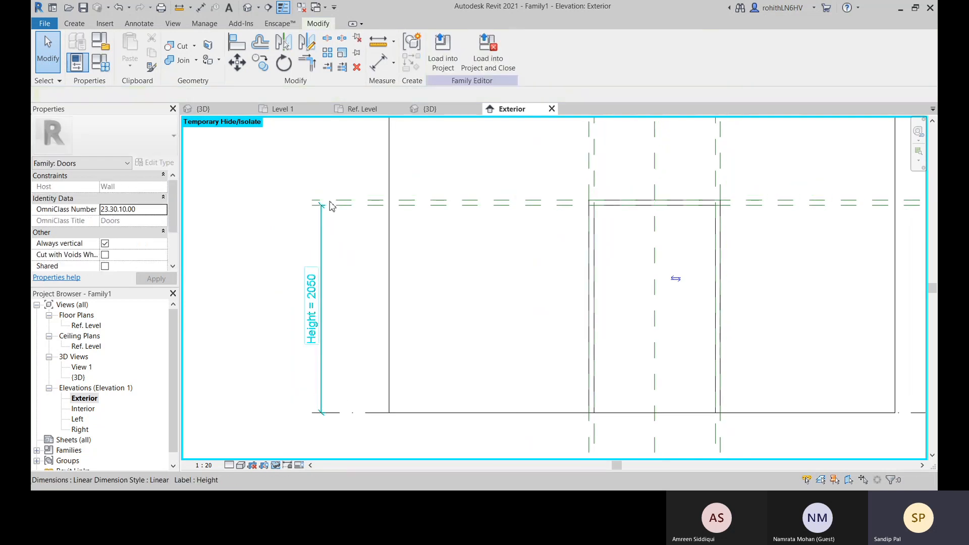
Place an aligned dimension between the Height reference plane and the rough opening plane just above it, in line with the Height dimension
{"action": "scroll", "coordinate": [326, 200], "scroll_direction": "up", "scroll_amount": 2}
{"action": "left_click", "coordinate": [378, 69]}
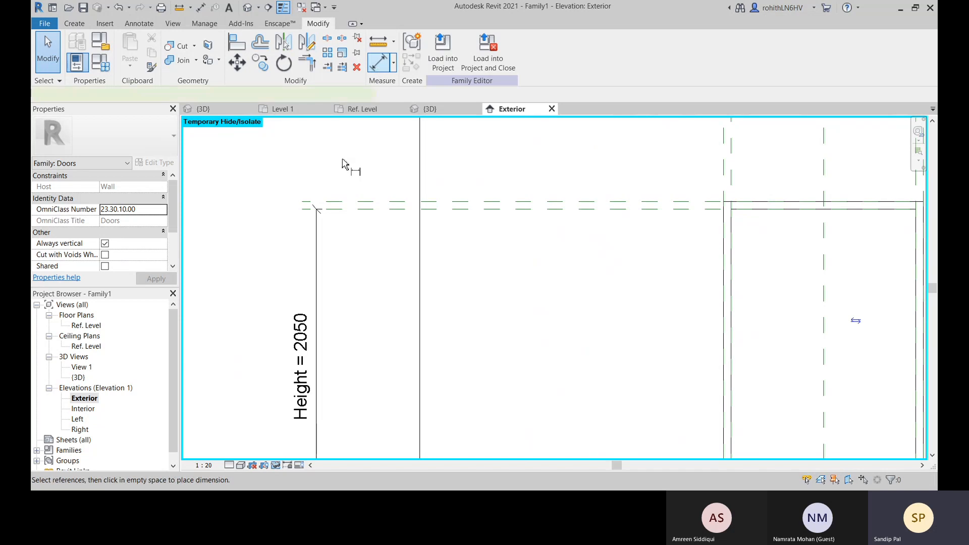
{"action": "left_click", "coordinate": [317, 209]}
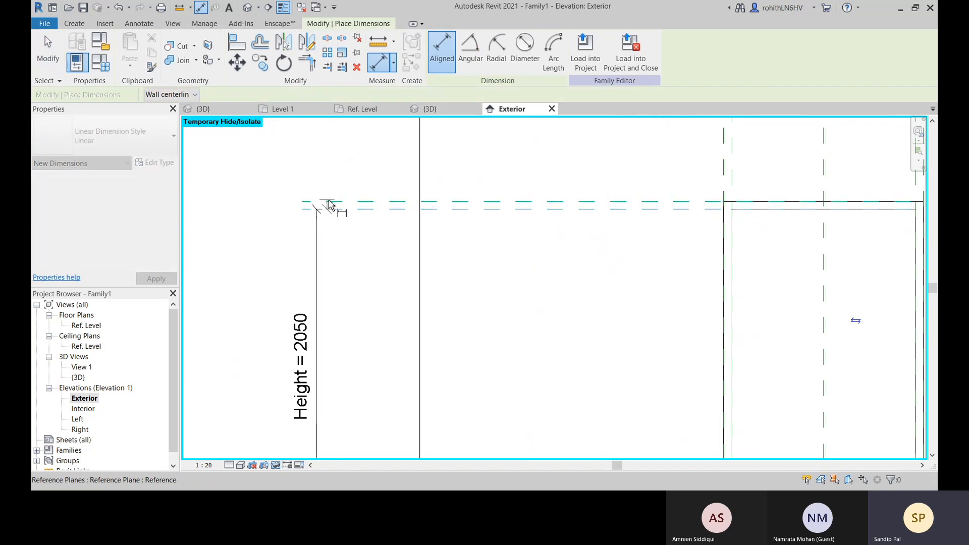
{"action": "left_click", "coordinate": [318, 202]}
{"action": "left_click", "coordinate": [318, 201]}
{"action": "right_click", "coordinate": [322, 168]}
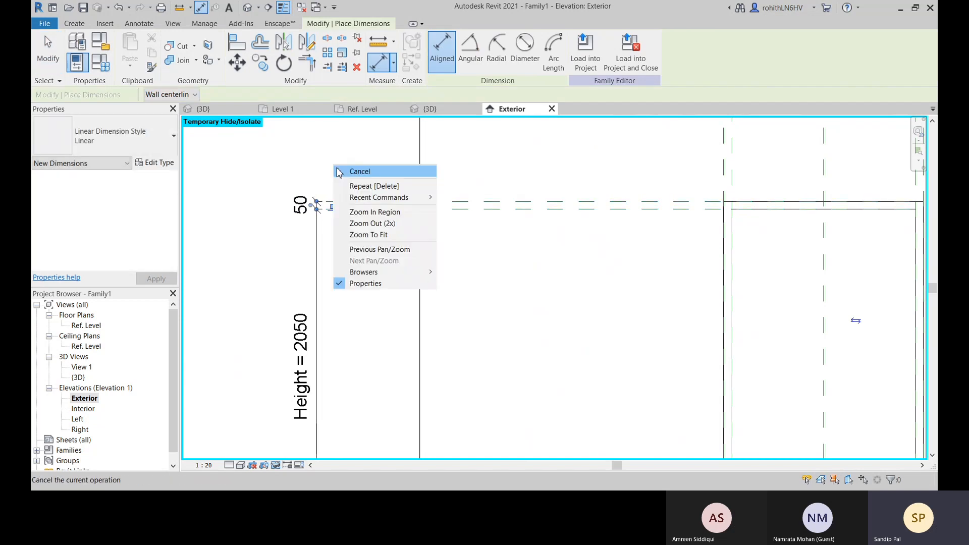
{"action": "left_click", "coordinate": [343, 172]}
{"action": "right_click", "coordinate": [327, 172]}
{"action": "left_click", "coordinate": [344, 177]}
Label the dimension between the two upper horizontal planes with the Door Jamb Width parameter and deselect it
{"action": "left_click", "coordinate": [298, 206]}
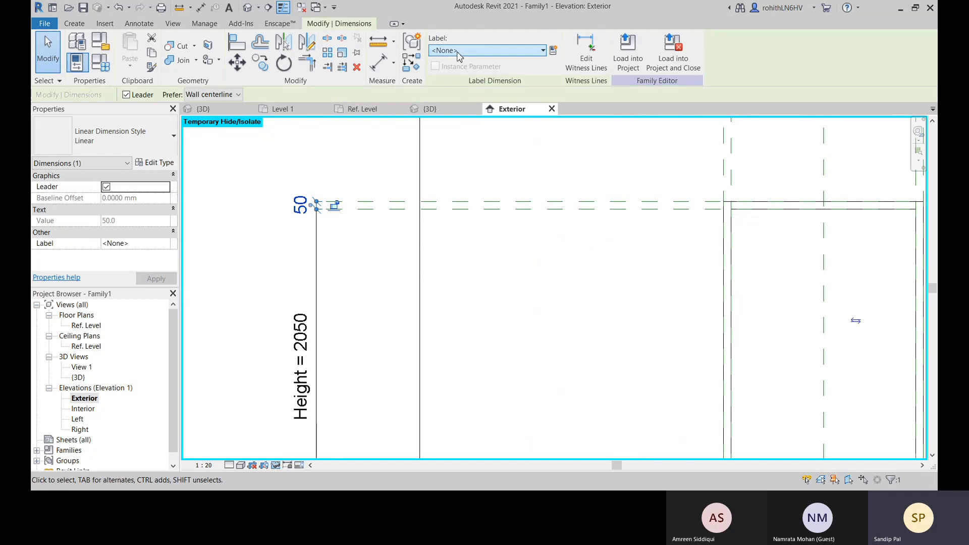
{"action": "left_click", "coordinate": [464, 50]}
{"action": "left_click", "coordinate": [500, 92]}
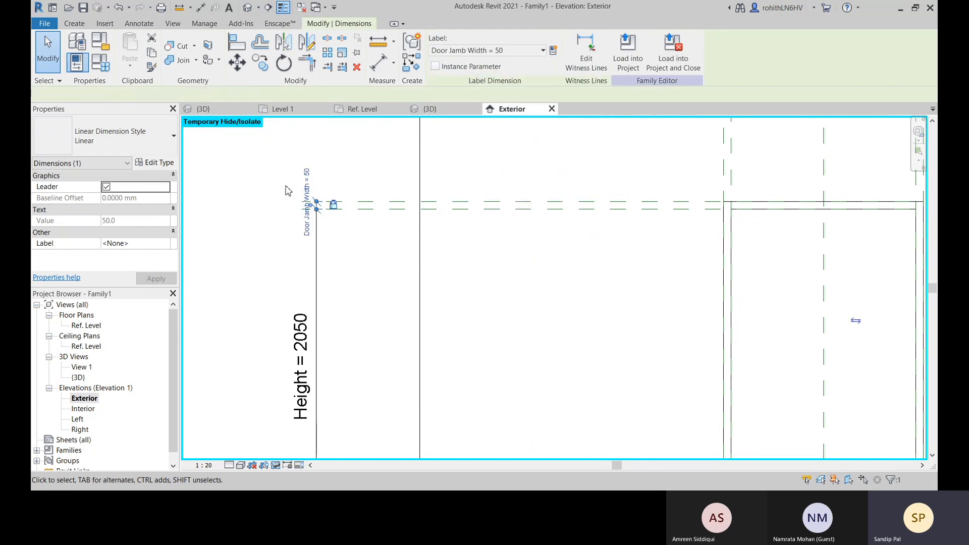
{"action": "left_click", "coordinate": [230, 192]}
{"action": "scroll", "coordinate": [316, 298], "scroll_direction": "down", "scroll_amount": 2}
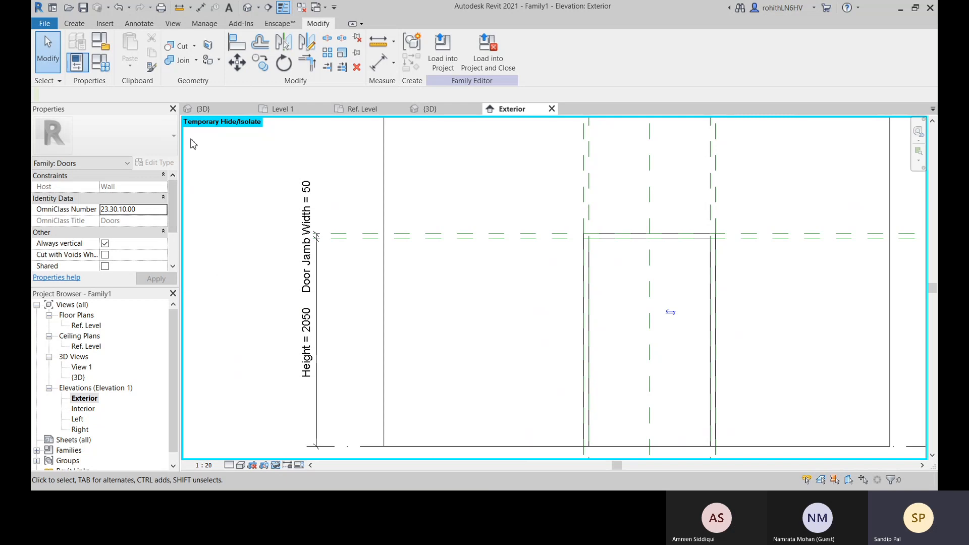
Give the Rough Height parameter the formula Height + Door Jamb Width in the family types and apply it
{"action": "left_click", "coordinate": [100, 63]}
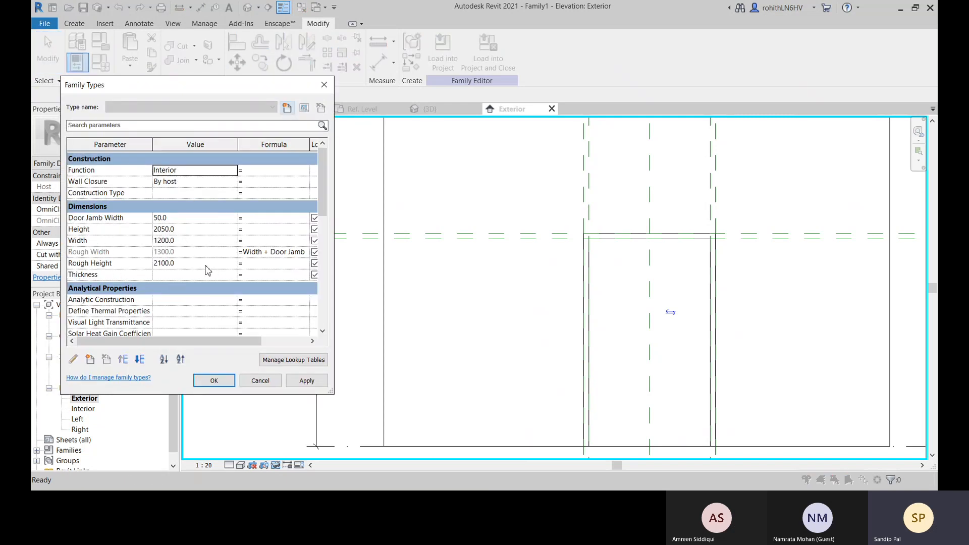
{"action": "left_click", "coordinate": [263, 266]}
{"action": "left_click", "coordinate": [101, 233]}
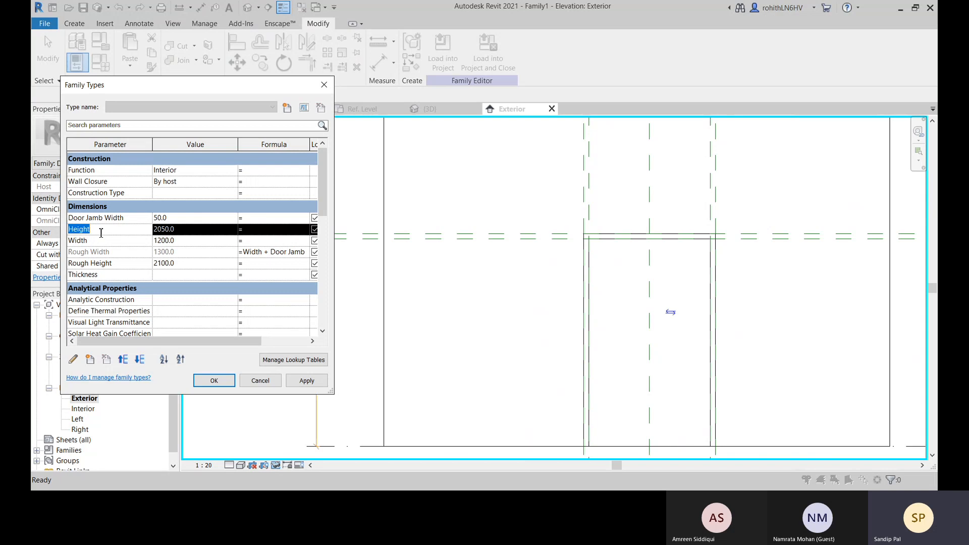
{"action": "left_click", "coordinate": [261, 265]}
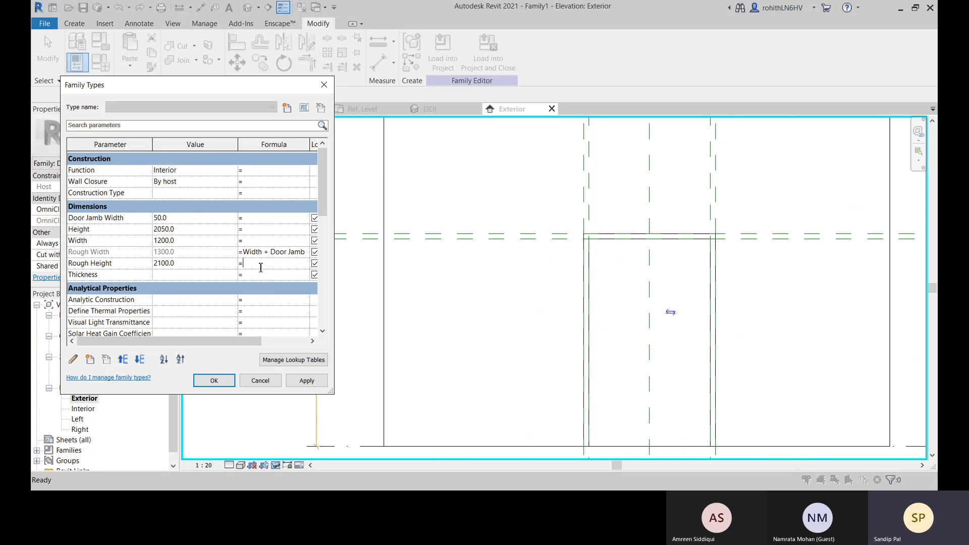
{"action": "left_click", "coordinate": [134, 218]}
{"action": "key", "text": "ctrl+c"}
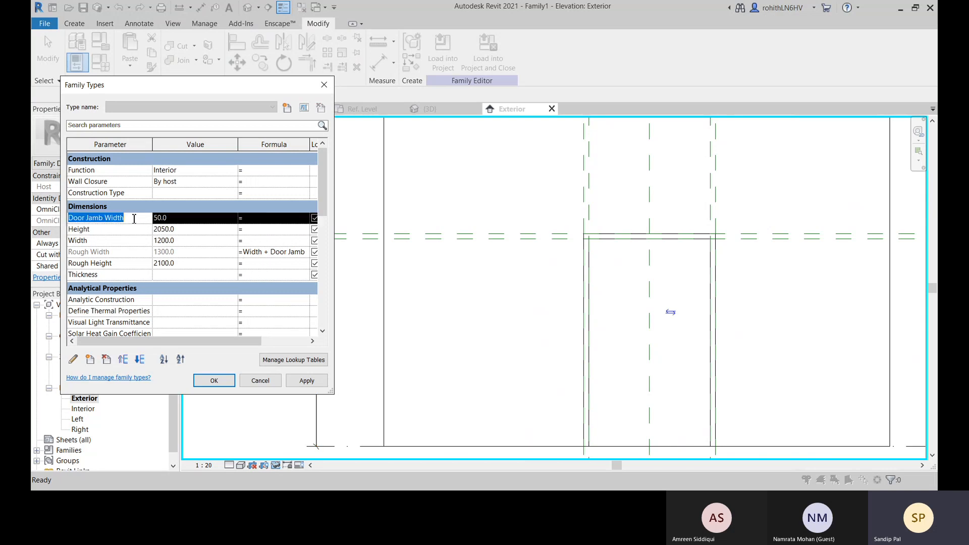
{"action": "left_click", "coordinate": [257, 265]}
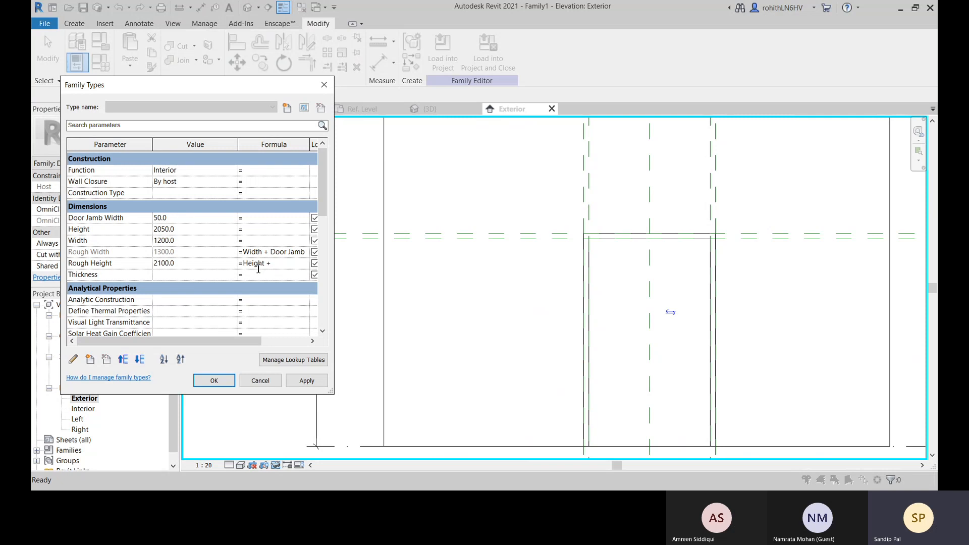
{"action": "key", "text": "ctrl+v"}
{"action": "left_click", "coordinate": [271, 276]}
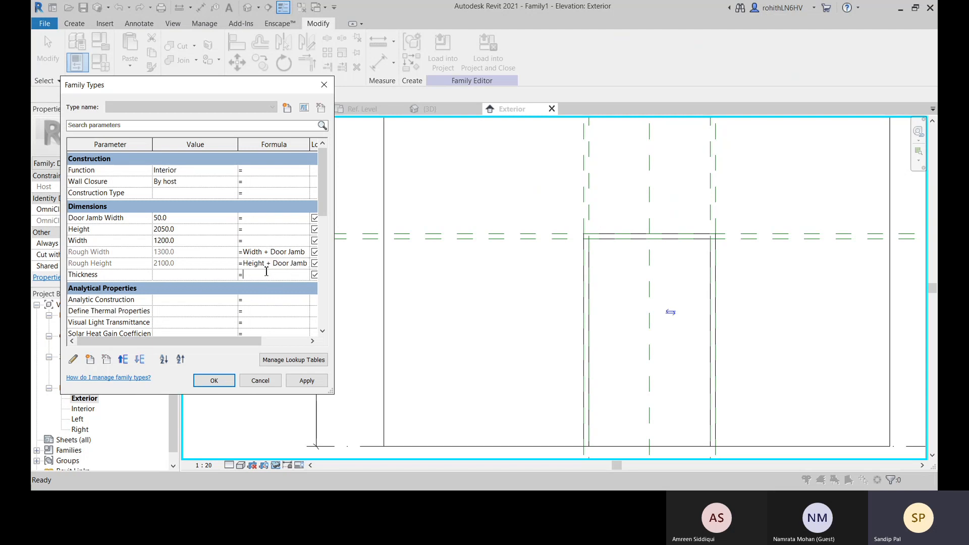
{"action": "left_click", "coordinate": [323, 385]}
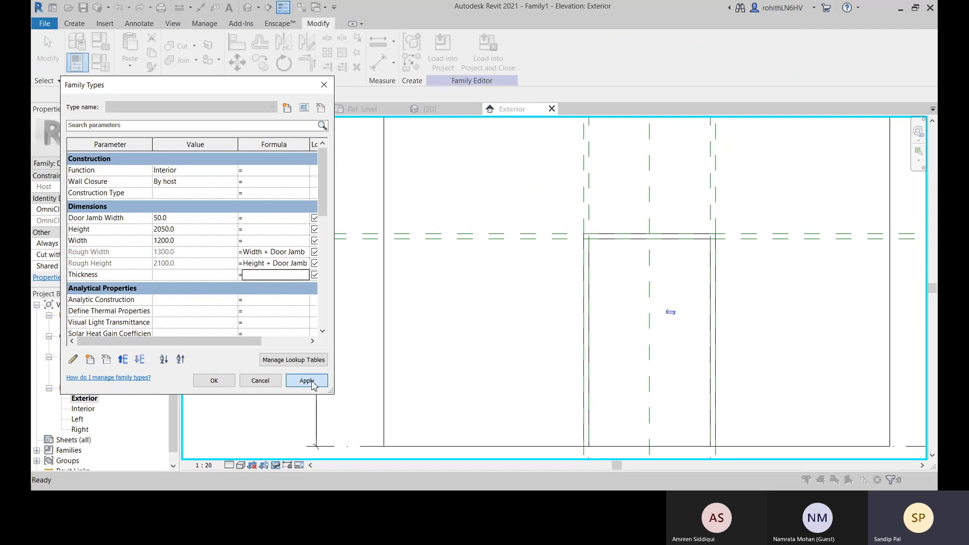
Set the Height parameter to 2100 mm in the family types and apply it to test the formula
{"action": "left_click", "coordinate": [196, 230]}
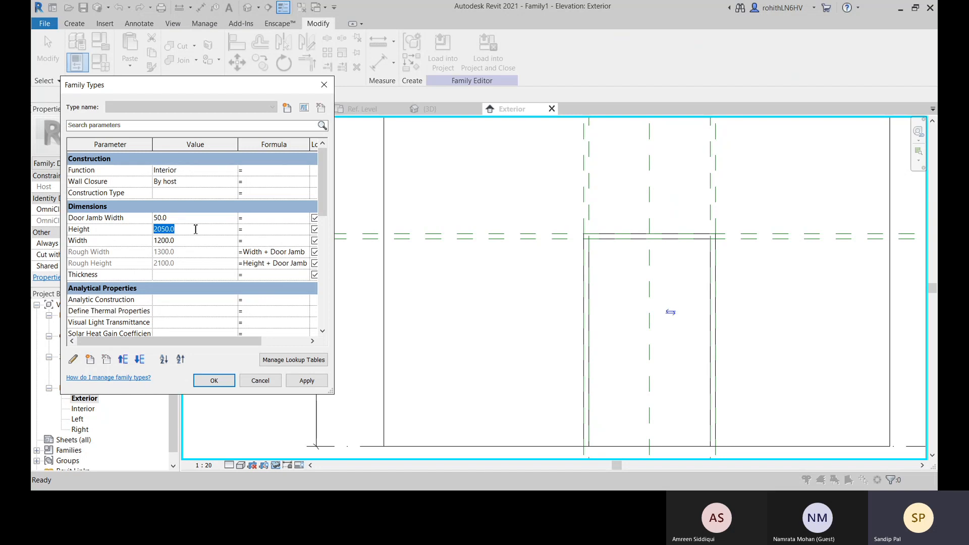
{"action": "type", "text": "21"}
{"action": "left_click", "coordinate": [307, 380]}
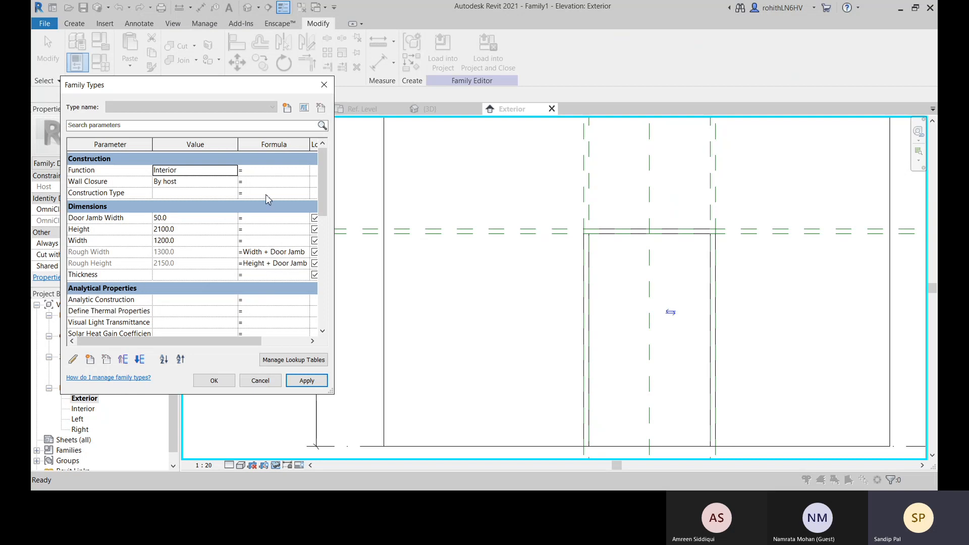
Accept the family type values and return to the exterior elevation
{"action": "left_click", "coordinate": [221, 381]}
{"action": "scroll", "coordinate": [508, 362], "scroll_direction": "down", "scroll_amount": 3}
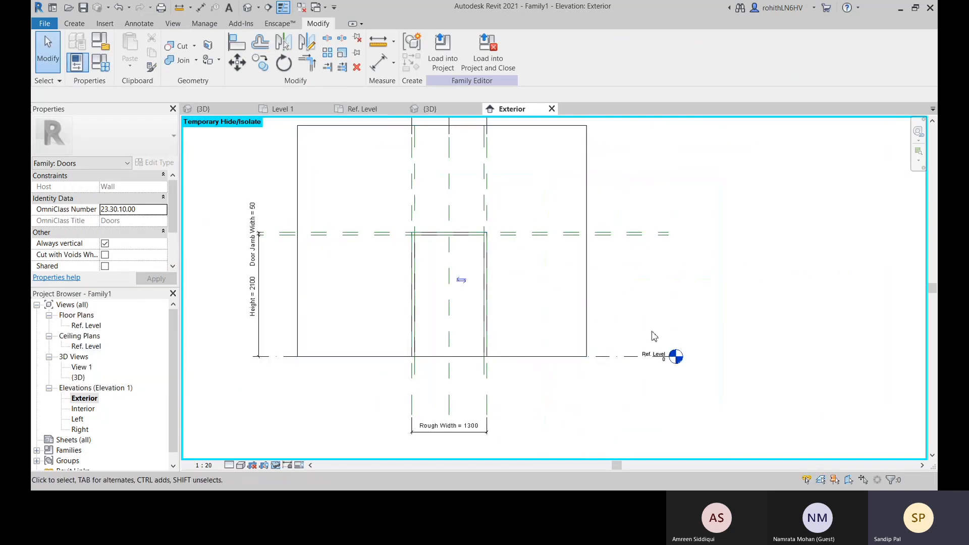
{"action": "middle_click_drag", "start_coordinate": [441, 331], "coordinate": [494, 313]}
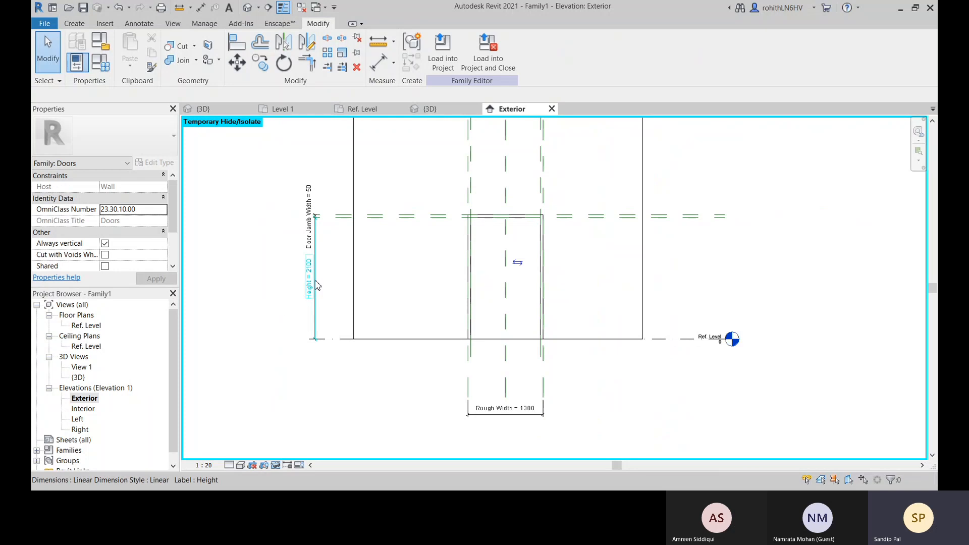
Try to move only the Door Jamb Width dimension's text across to the far end of the upper reference planes
{"action": "left_click", "coordinate": [310, 222]}
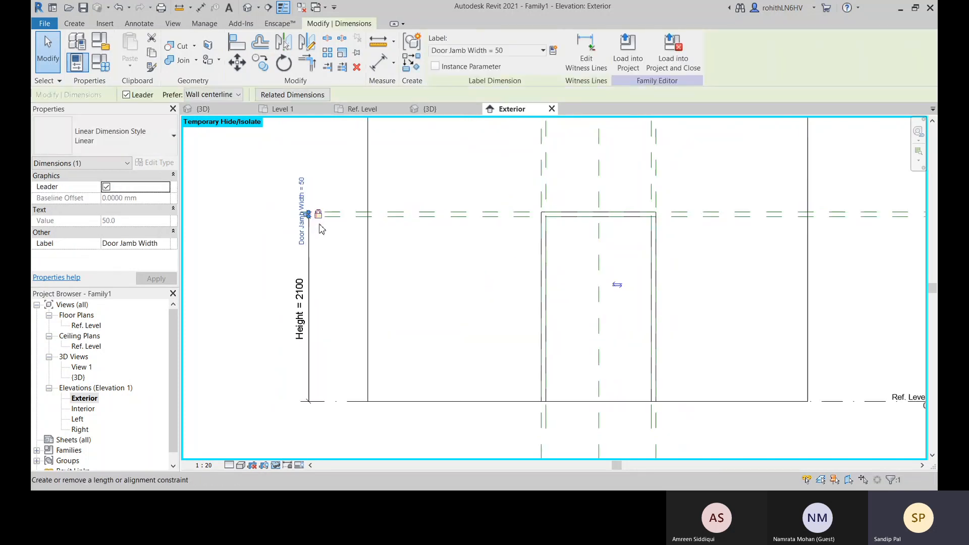
{"action": "scroll", "coordinate": [318, 220], "scroll_direction": "up", "scroll_amount": 6}
{"action": "left_click_drag", "start_coordinate": [293, 196], "coordinate": [726, 213]}
{"action": "scroll", "coordinate": [681, 202], "scroll_direction": "down", "scroll_amount": 2}
{"action": "scroll", "coordinate": [728, 217], "scroll_direction": "down", "scroll_amount": 5}
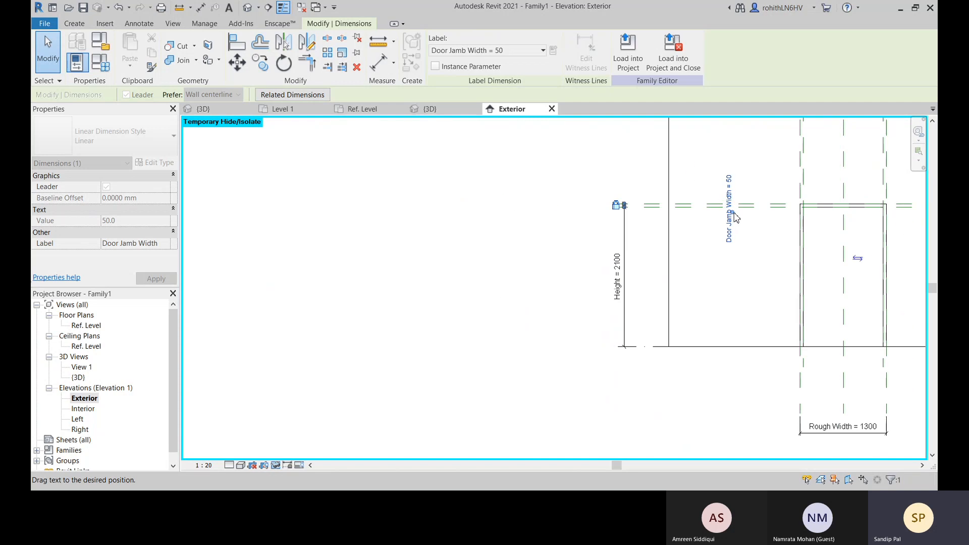
{"action": "scroll", "coordinate": [703, 222], "scroll_direction": "up", "scroll_amount": 3}
{"action": "left_click_drag", "start_coordinate": [677, 236], "coordinate": [705, 228]}
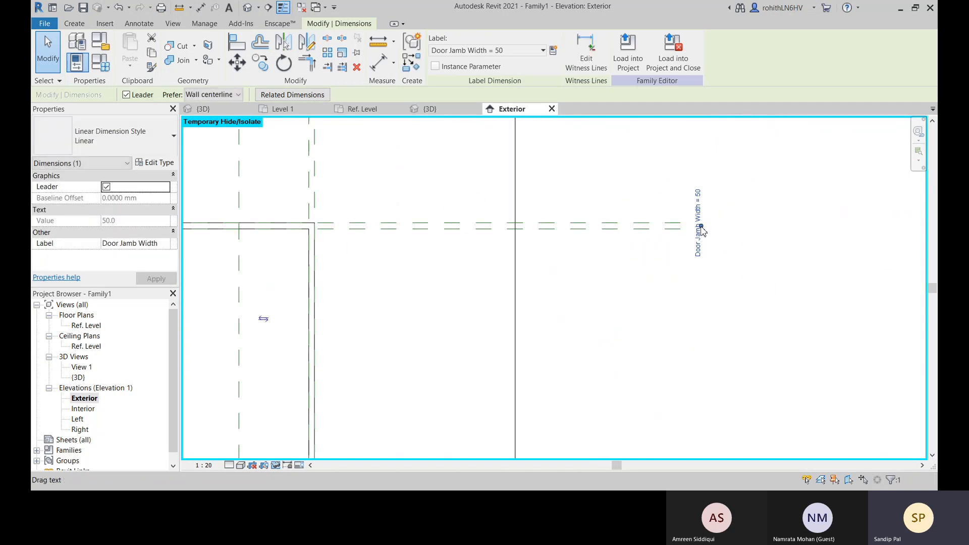
{"action": "left_click", "coordinate": [750, 233]}
{"action": "scroll", "coordinate": [773, 263], "scroll_direction": "down", "scroll_amount": 3}
{"action": "scroll", "coordinate": [774, 263], "scroll_direction": "down", "scroll_amount": 1}
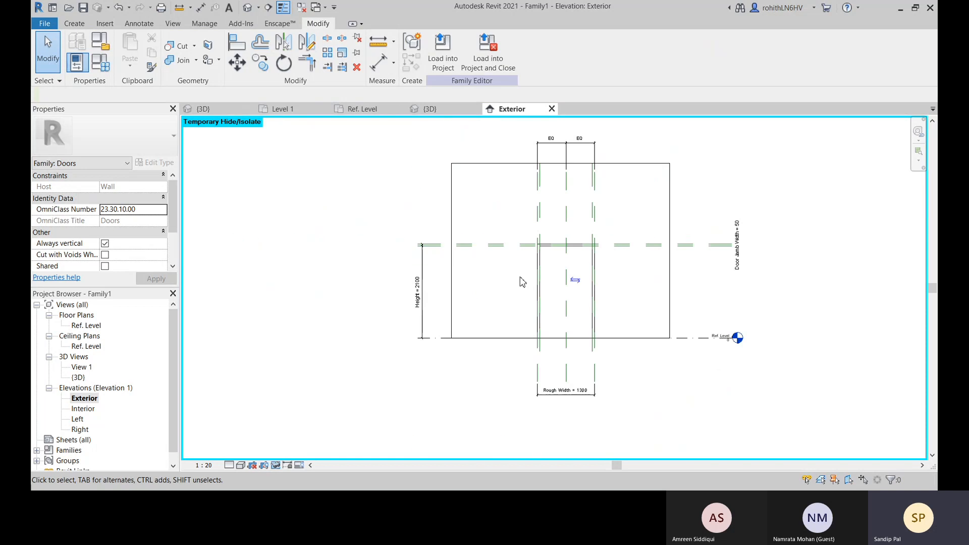
Try to shift the Door Jamb Width dimension line across the wall to join its relocated text
{"action": "scroll", "coordinate": [433, 262], "scroll_direction": "up", "scroll_amount": 6}
{"action": "scroll", "coordinate": [434, 214], "scroll_direction": "up", "scroll_amount": 4}
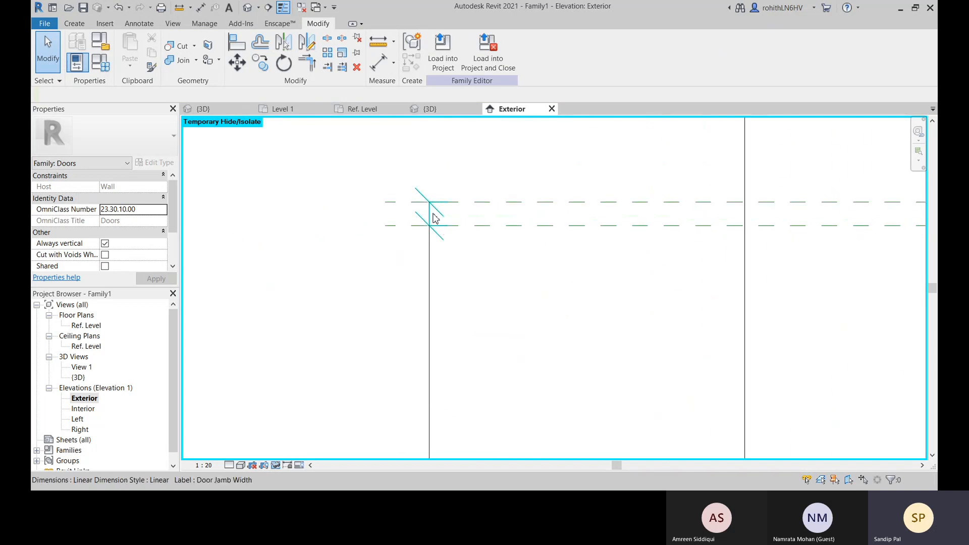
{"action": "left_click", "coordinate": [429, 216]}
{"action": "left_click_drag", "start_coordinate": [429, 216], "coordinate": [755, 222]}
{"action": "scroll", "coordinate": [726, 218], "scroll_direction": "down", "scroll_amount": 10}
{"action": "middle_click_drag", "start_coordinate": [755, 222], "coordinate": [417, 232]}
{"action": "left_click_drag", "start_coordinate": [417, 232], "coordinate": [362, 244]}
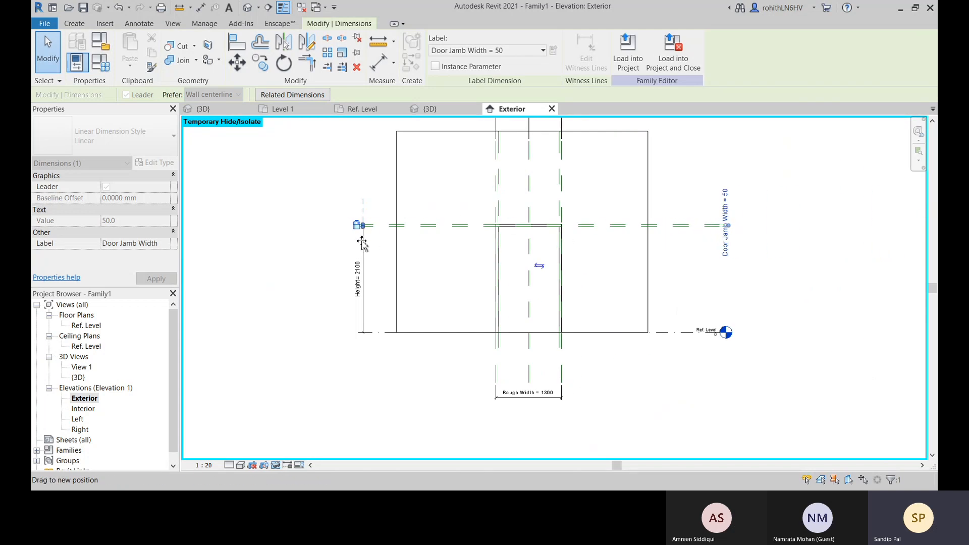
{"action": "left_click", "coordinate": [440, 275]}
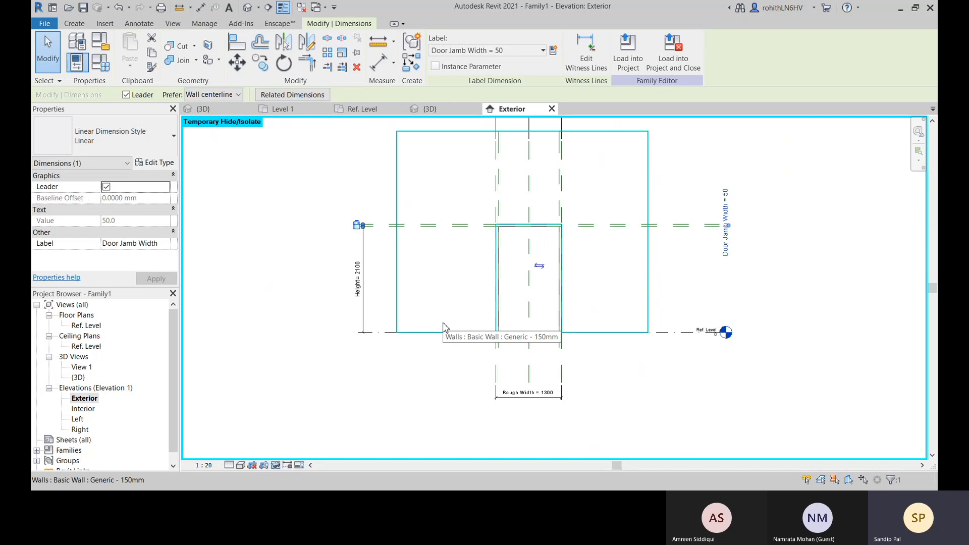
Move the whole Door Jamb Width dimension to just outside the wall's right edge and deselect it
{"action": "scroll", "coordinate": [442, 329], "scroll_direction": "up", "scroll_amount": 5}
{"action": "left_click", "coordinate": [306, 197]}
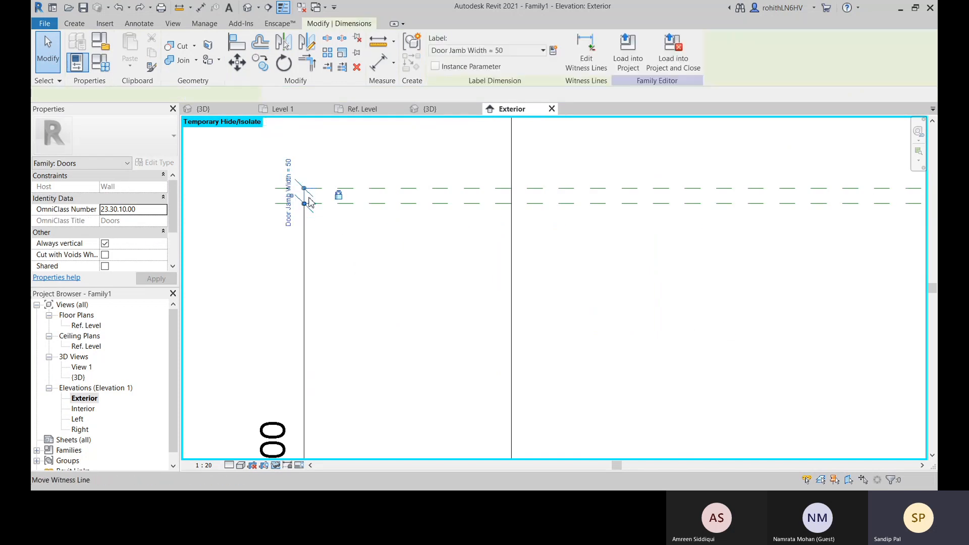
{"action": "scroll", "coordinate": [304, 198], "scroll_direction": "up", "scroll_amount": 3}
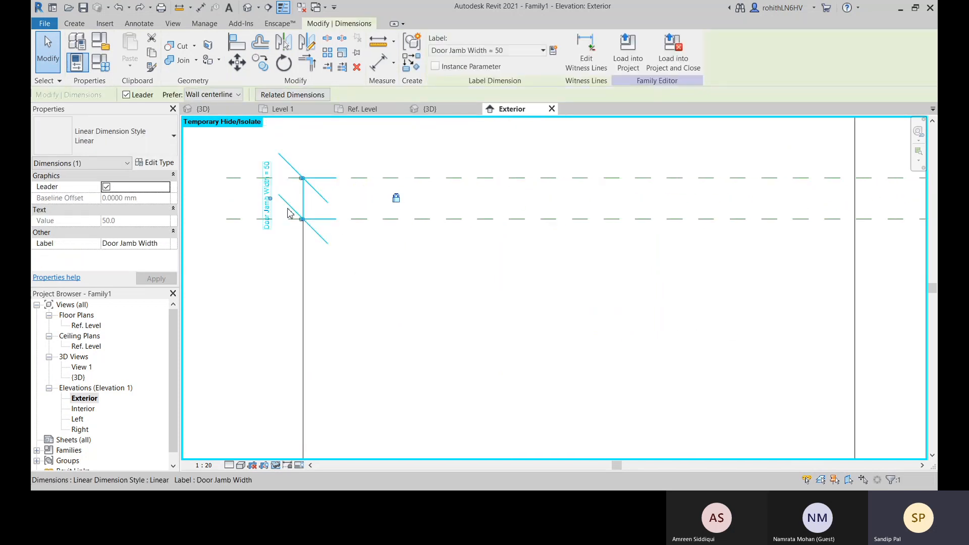
{"action": "scroll", "coordinate": [306, 203], "scroll_direction": "down", "scroll_amount": 3}
{"action": "middle_click_drag", "start_coordinate": [306, 204], "coordinate": [798, 262]}
{"action": "left_click", "coordinate": [815, 225]}
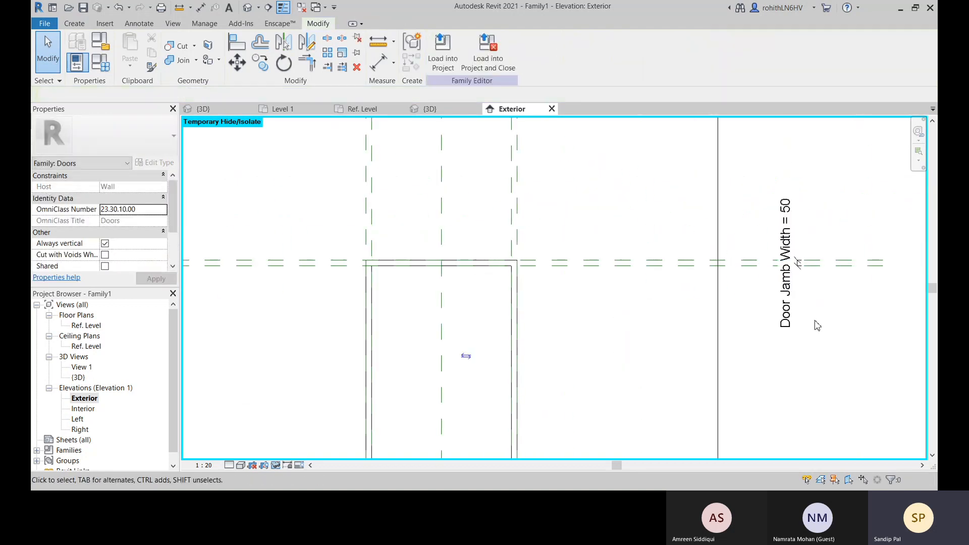
Switch to the family's 3D view and select the casing sweep around the door opening
{"action": "scroll", "coordinate": [798, 285], "scroll_direction": "down", "scroll_amount": 4}
{"action": "middle_click_drag", "start_coordinate": [811, 303], "coordinate": [665, 296]}
{"action": "scroll", "coordinate": [574, 342], "scroll_direction": "up", "scroll_amount": 5}
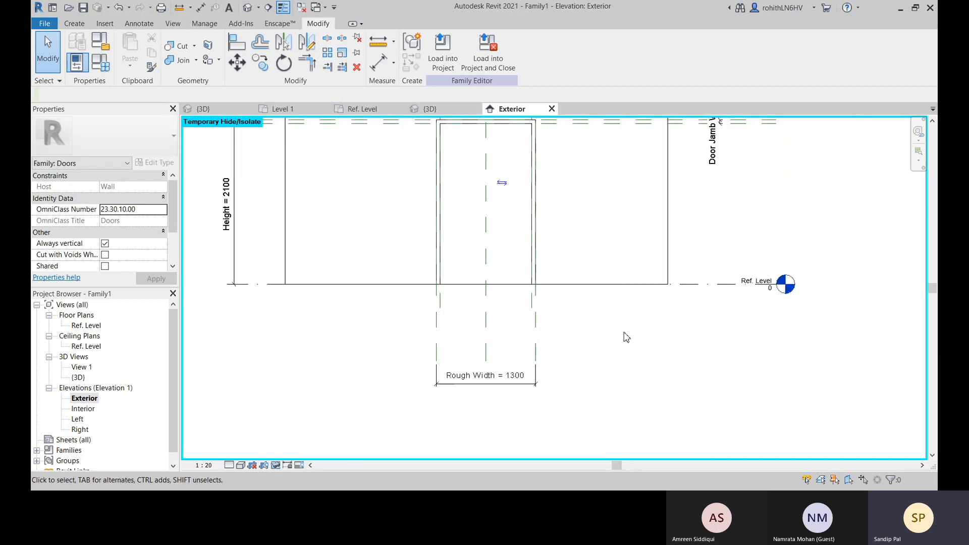
{"action": "middle_click_drag", "start_coordinate": [625, 338], "coordinate": [627, 357]}
{"action": "left_click", "coordinate": [429, 109]}
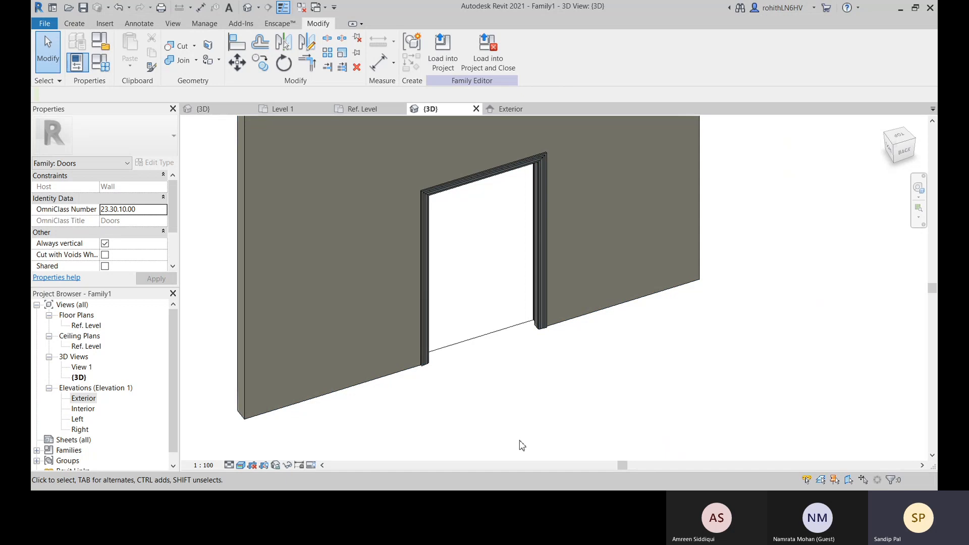
{"action": "left_click", "coordinate": [540, 308]}
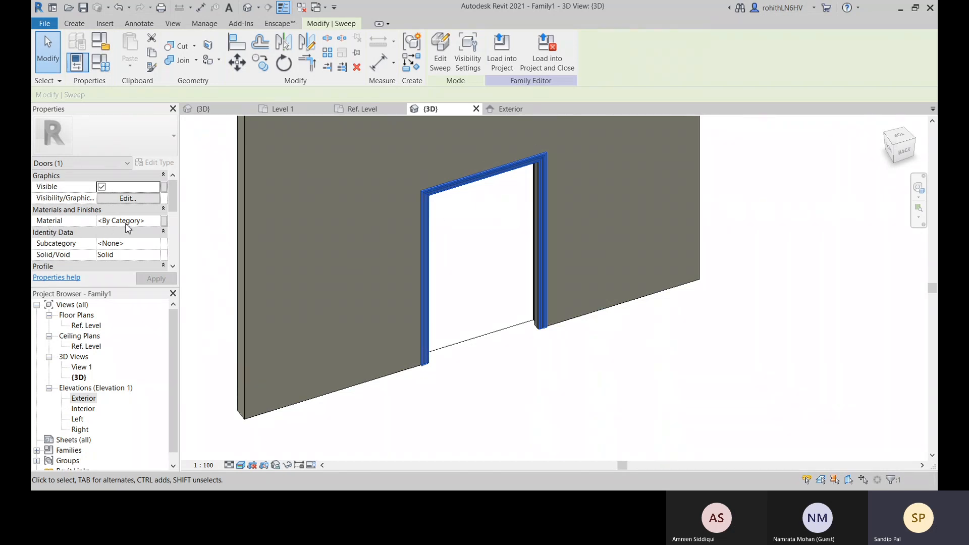
{"action": "left_click", "coordinate": [154, 221]}
{"action": "left_click", "coordinate": [156, 221]}
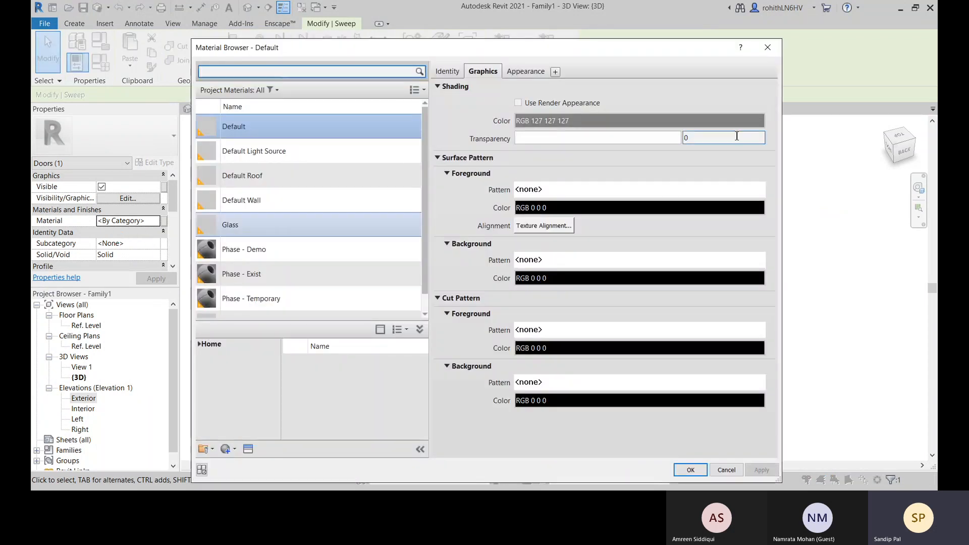
{"action": "left_click", "coordinate": [768, 46]}
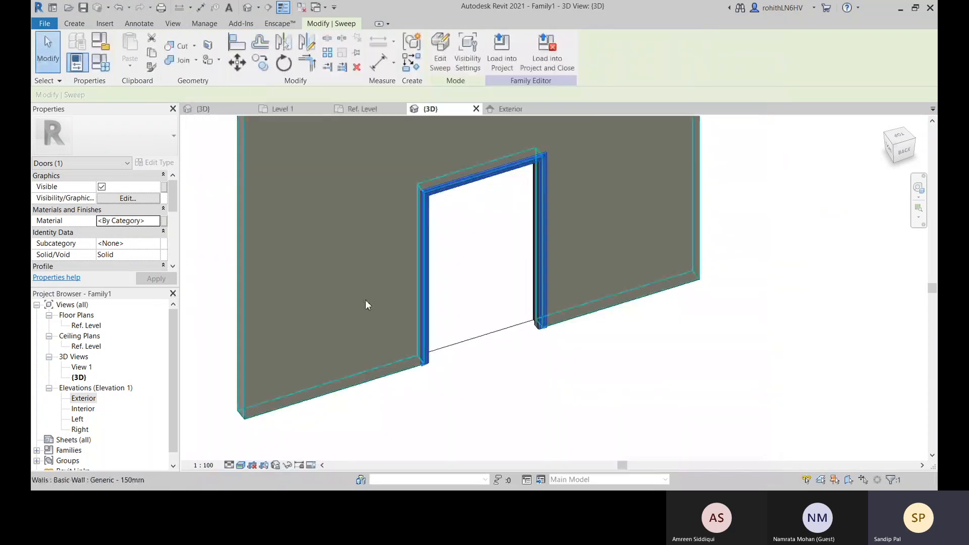
Associate the casing sweep's material with a new type parameter named Casing Material, grouped under Materials and Finishes
{"action": "left_click", "coordinate": [165, 222]}
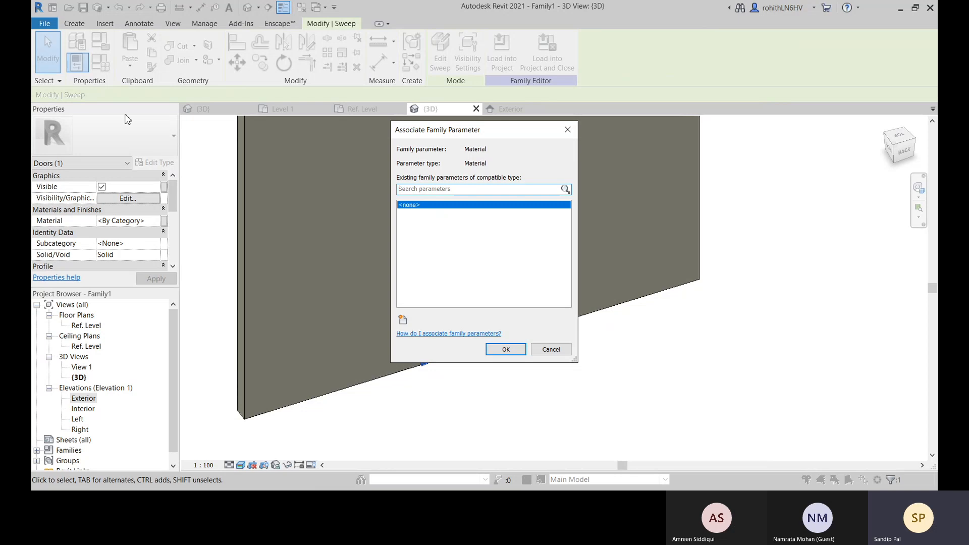
{"action": "left_click", "coordinate": [402, 319]}
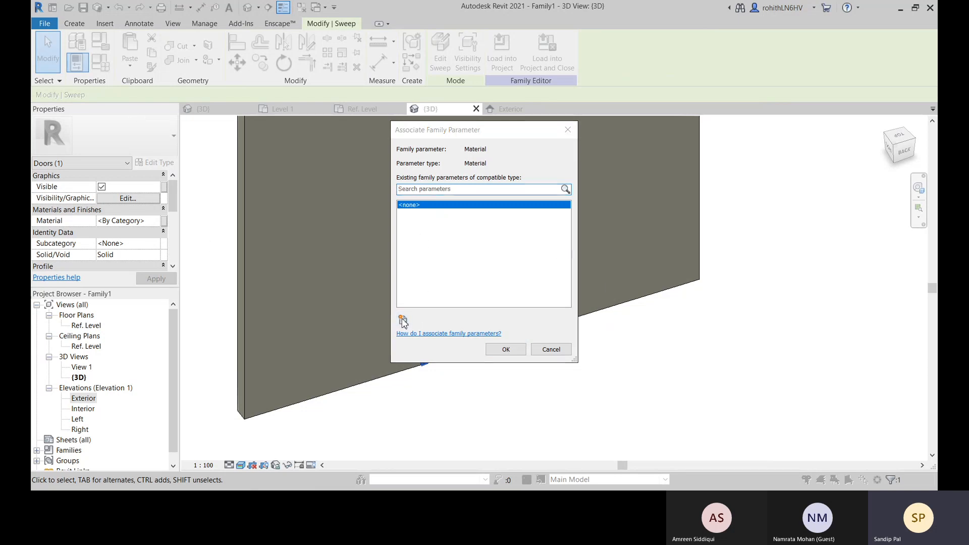
{"action": "type", "text": "Ca"}
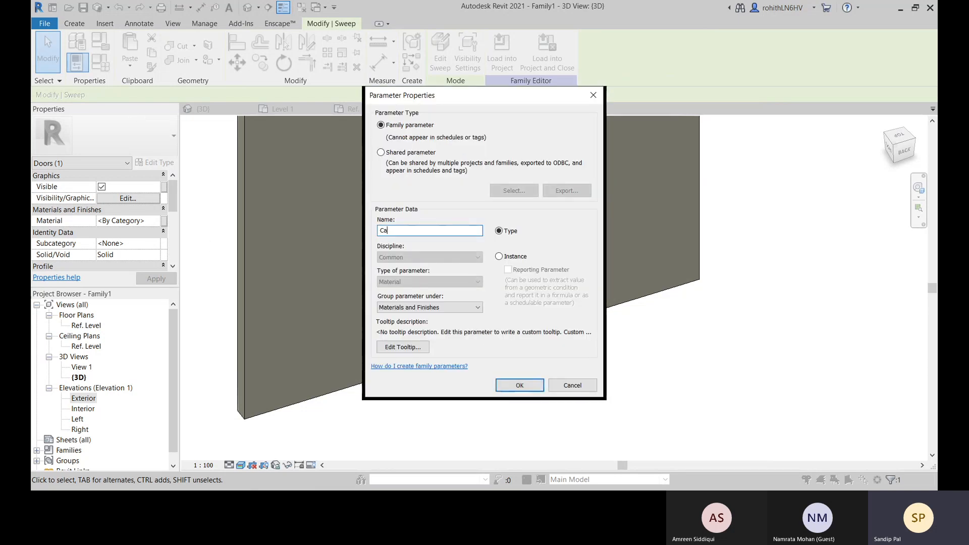
{"action": "type", "text": "sing Material"}
{"action": "left_click", "coordinate": [520, 385]}
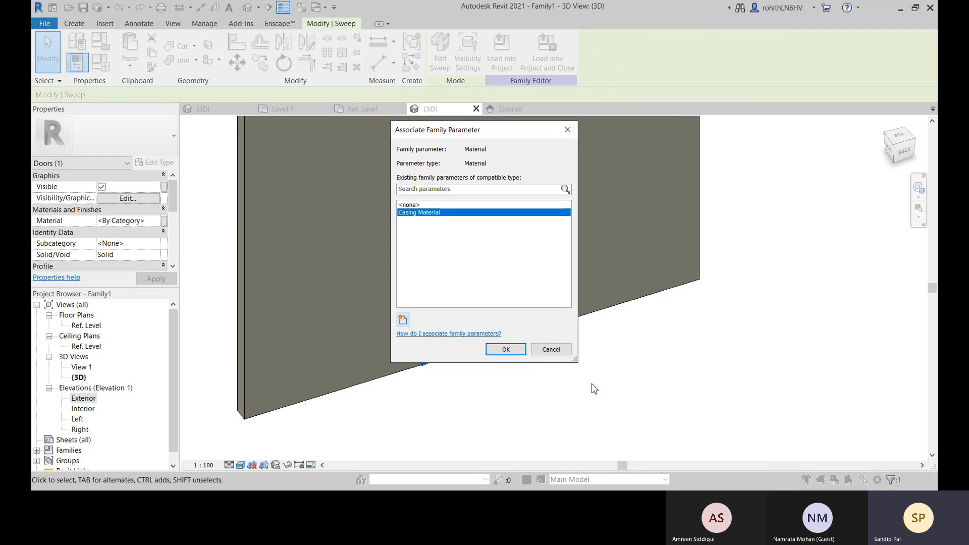
{"action": "left_click", "coordinate": [506, 350]}
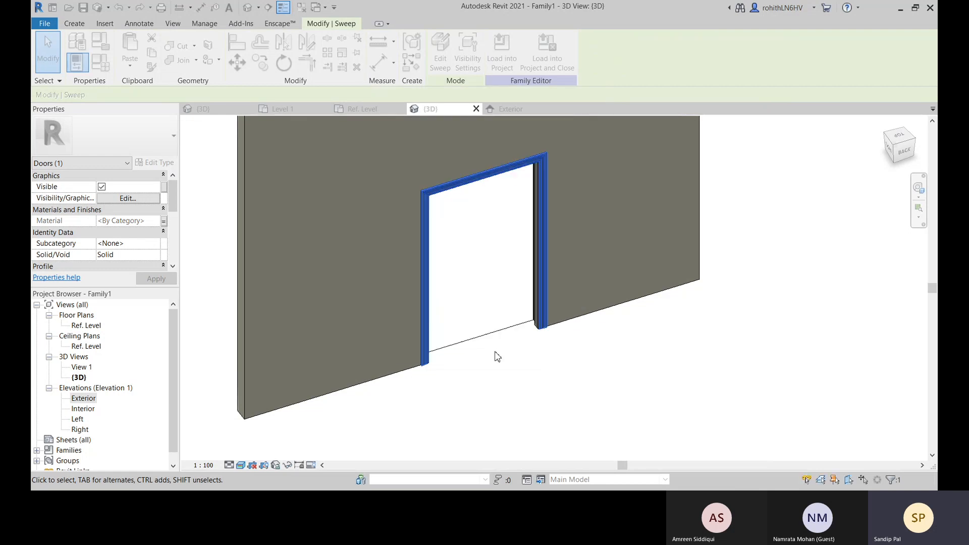
{"action": "left_click", "coordinate": [491, 373]}
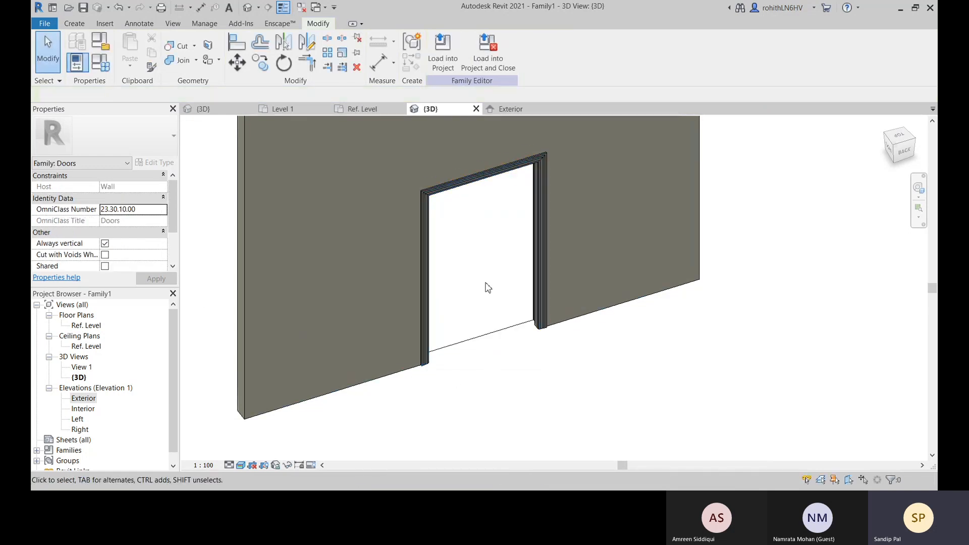
Select the door jamb sweep and check which family parameters its material can be associated with
{"action": "middle_click_drag", "start_coordinate": [495, 340], "coordinate": [456, 296], "text": "shift"}
{"action": "left_click", "coordinate": [457, 296]}
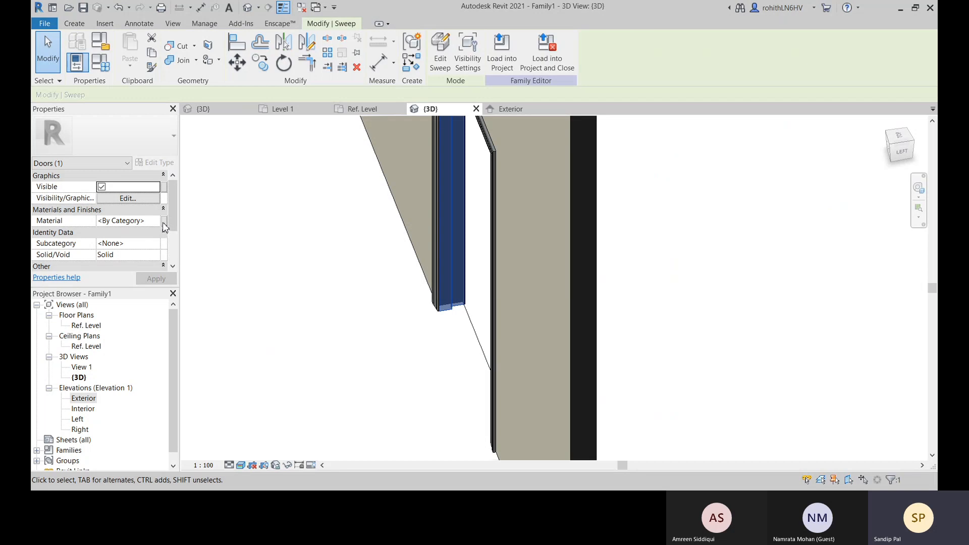
{"action": "left_click", "coordinate": [164, 221]}
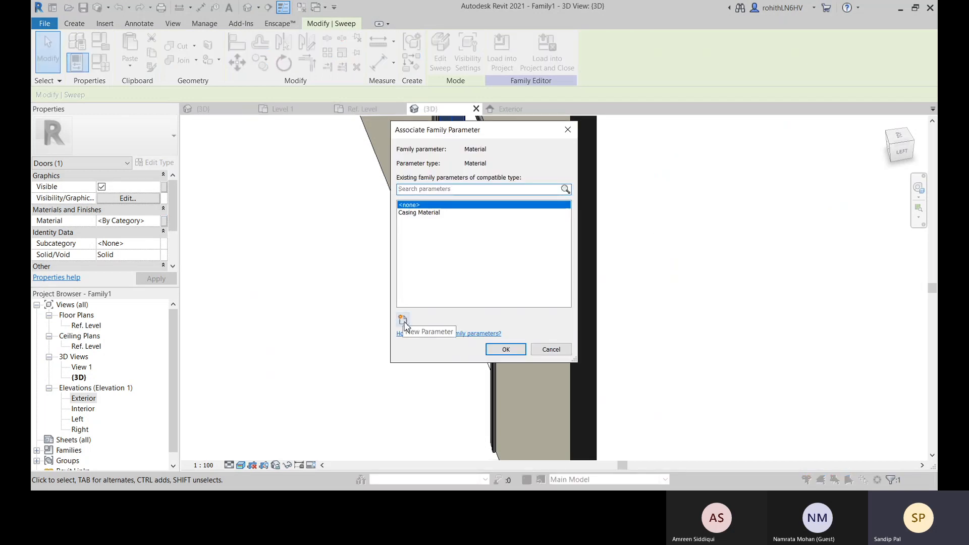
{"action": "left_click", "coordinate": [551, 350]}
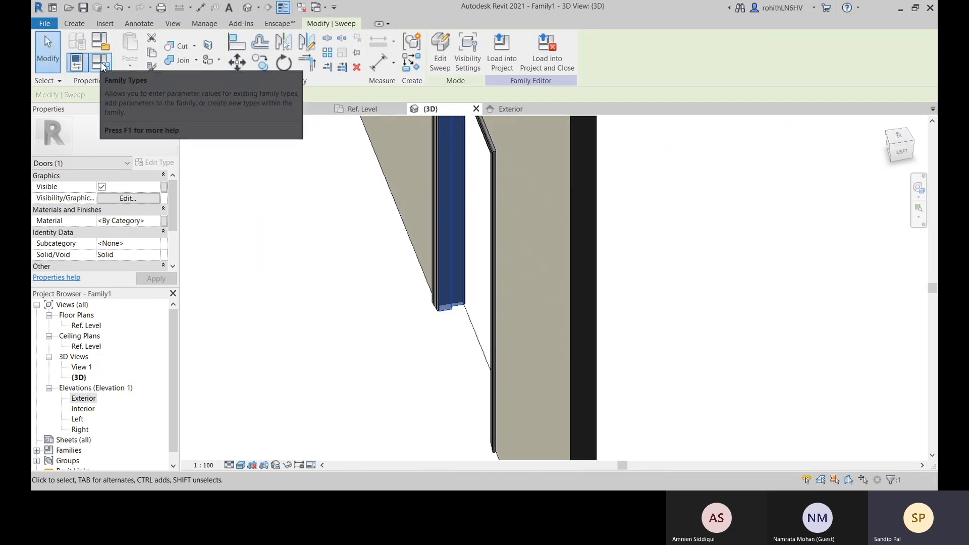
Add a Material type parameter named Door Jamb Material under Materials and Finishes in the family types and apply it
{"action": "left_click", "coordinate": [103, 65]}
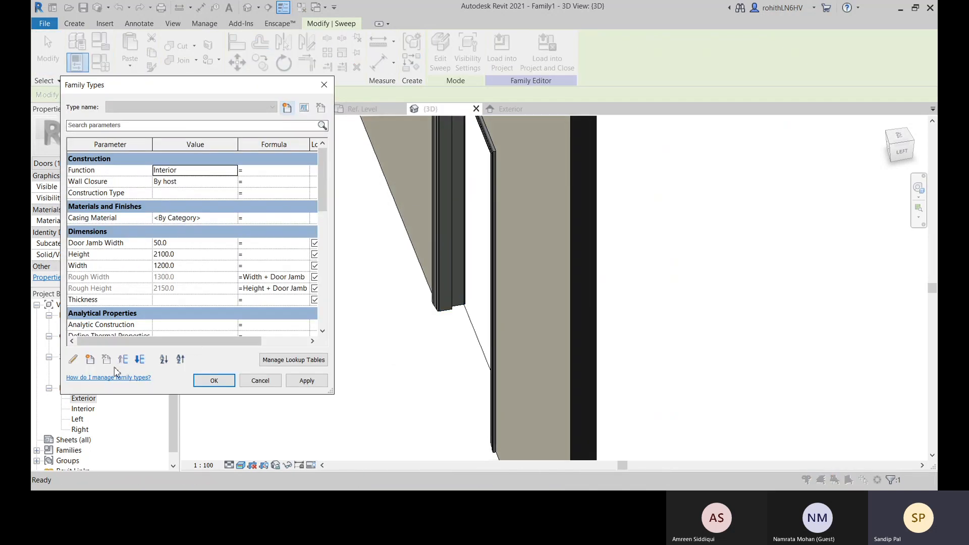
{"action": "left_click", "coordinate": [90, 359]}
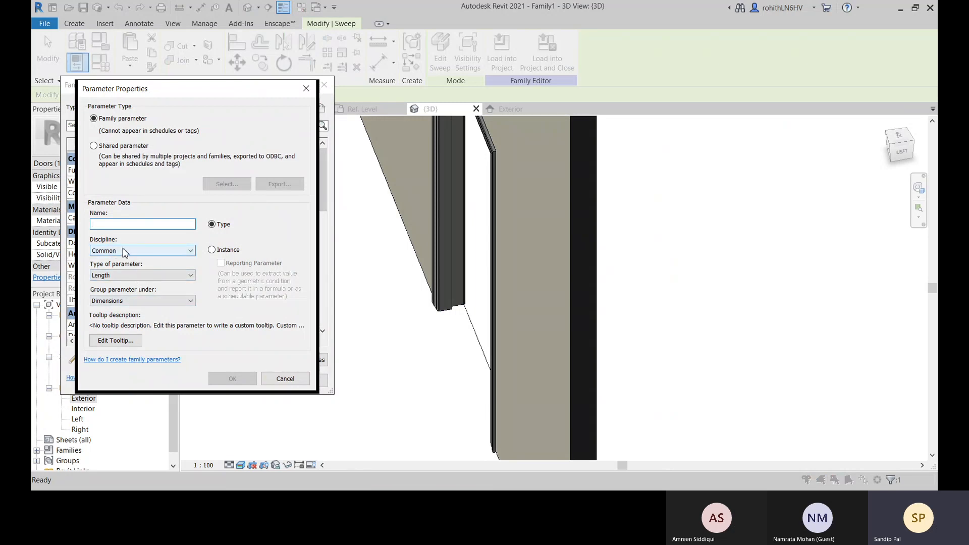
{"action": "left_click", "coordinate": [139, 300]}
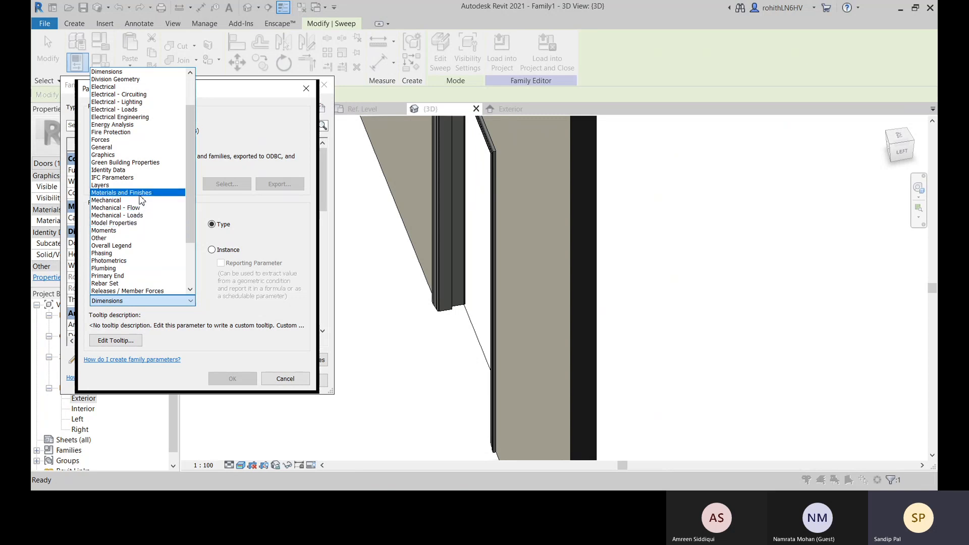
{"action": "left_click", "coordinate": [141, 193]}
{"action": "left_click", "coordinate": [137, 275]}
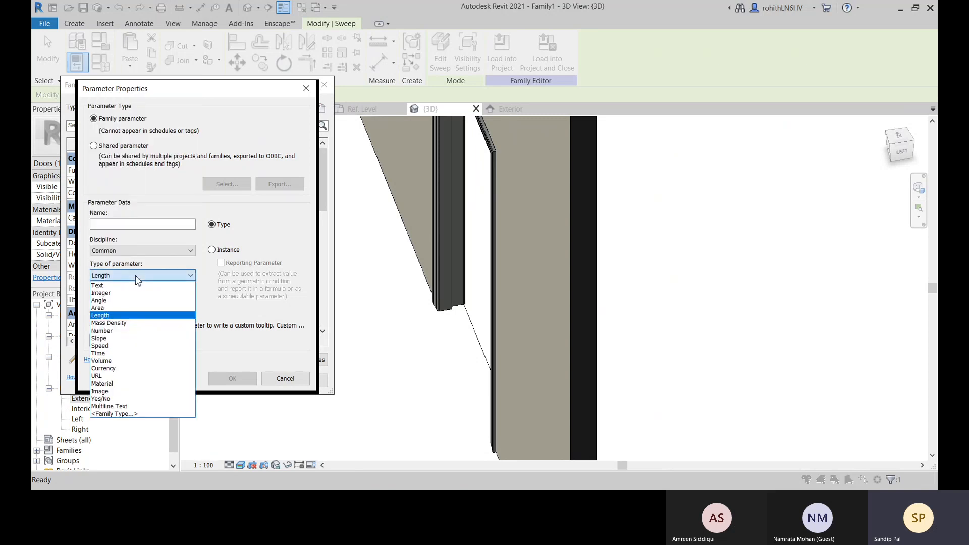
{"action": "left_click", "coordinate": [131, 383]}
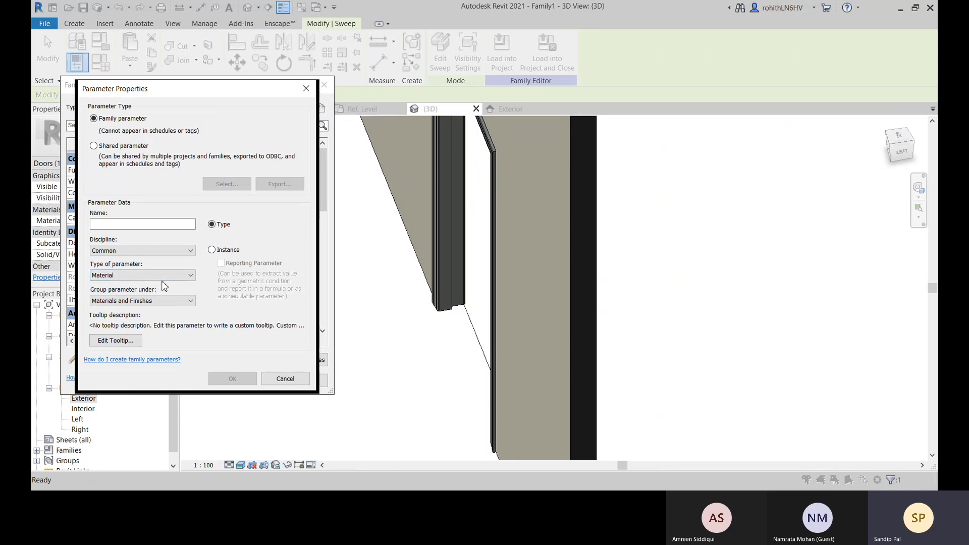
{"action": "left_click", "coordinate": [128, 224]}
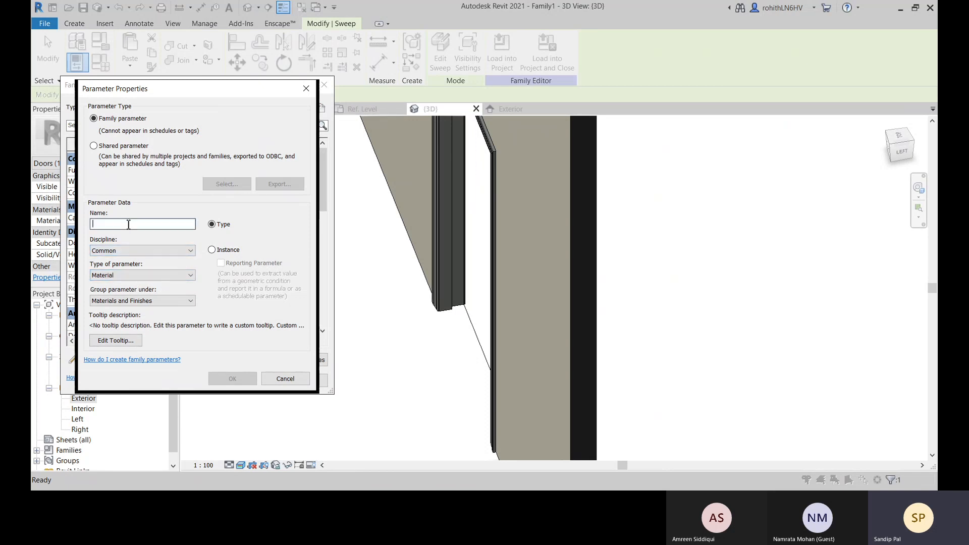
{"action": "type", "text": "Door"}
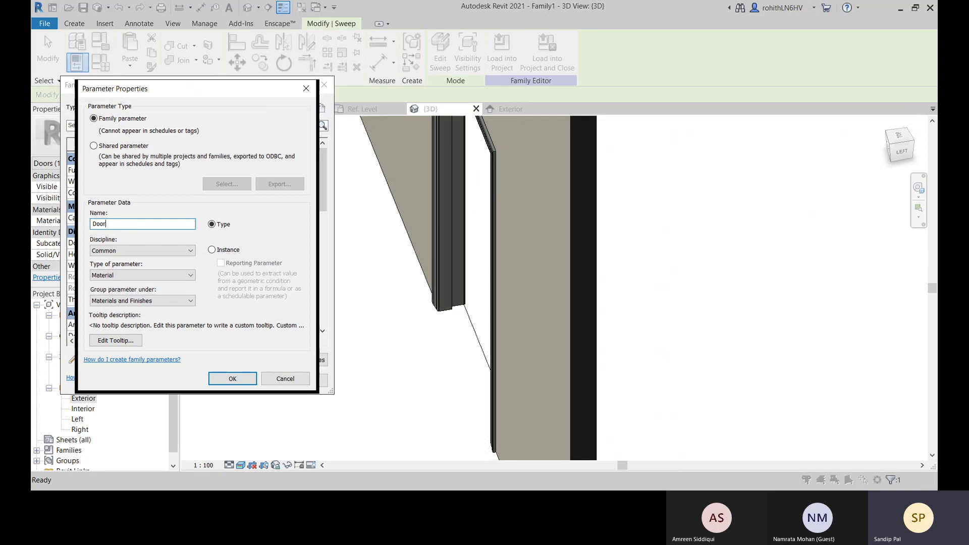
{"action": "type", "text": " Jamb Material"}
{"action": "left_click", "coordinate": [232, 378]}
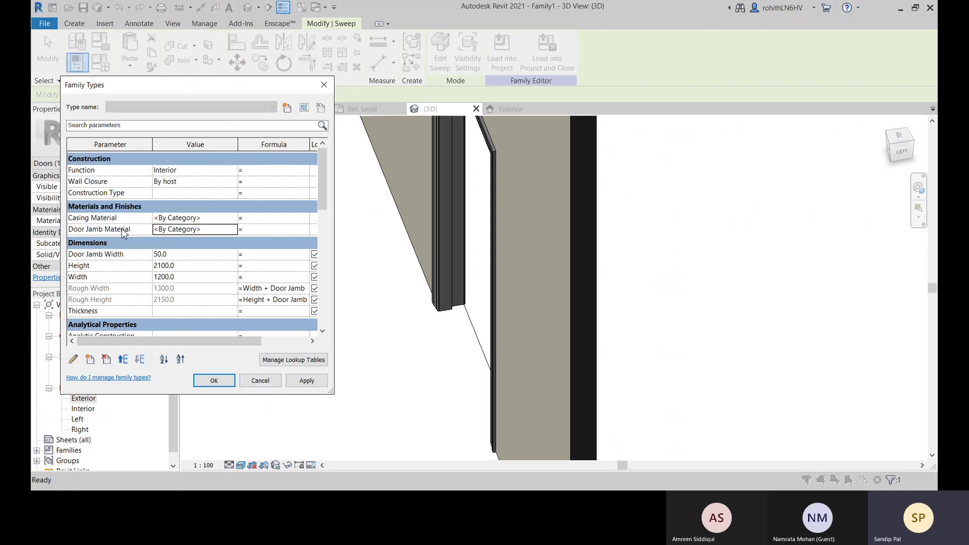
{"action": "left_click", "coordinate": [307, 381]}
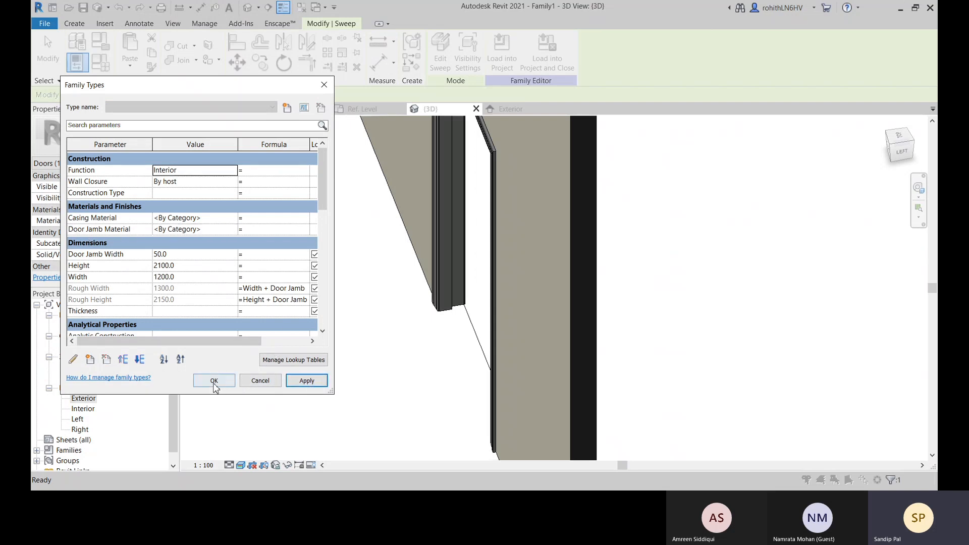
Accept the family types and associate the door jamb sweep's material with the Door Jamb Material parameter
{"action": "left_click", "coordinate": [214, 381]}
{"action": "left_click", "coordinate": [461, 281]}
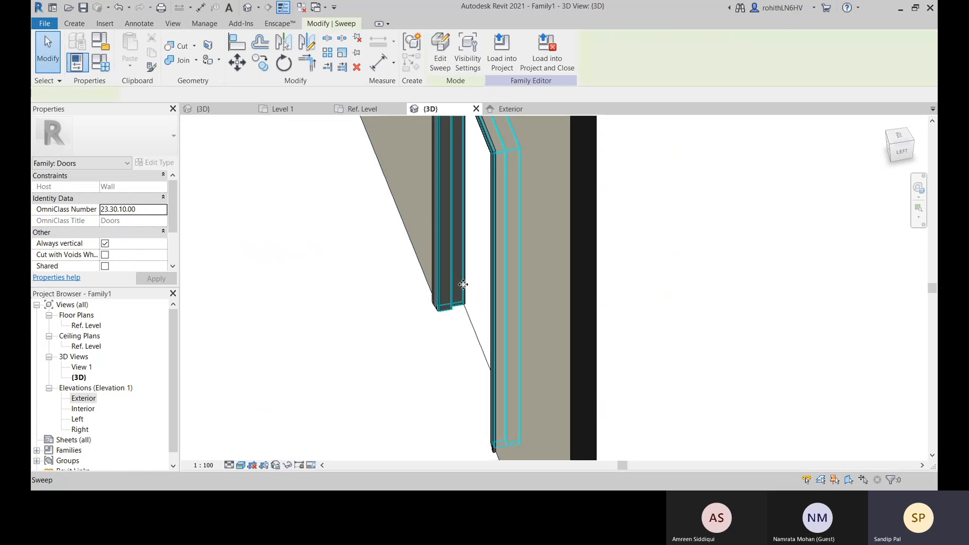
{"action": "left_click", "coordinate": [164, 222]}
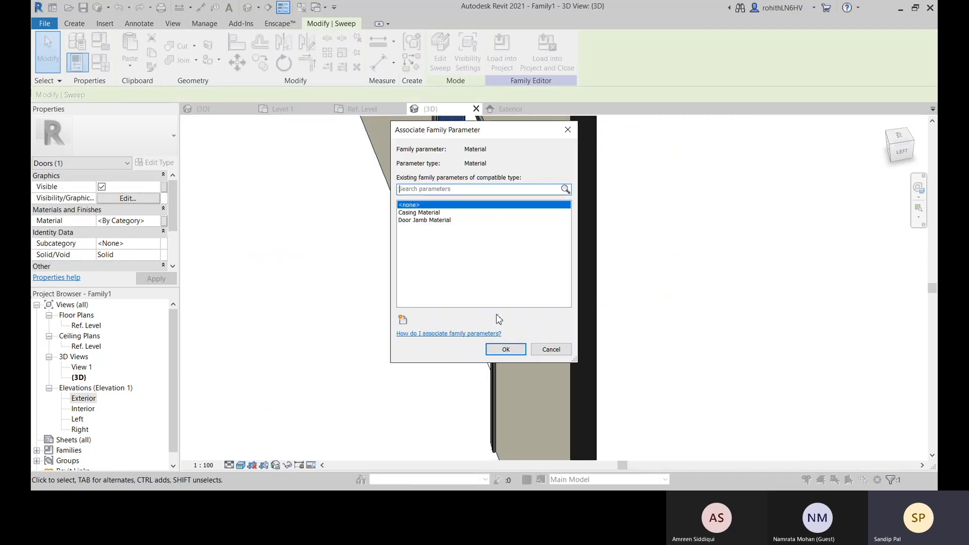
{"action": "left_click", "coordinate": [420, 221]}
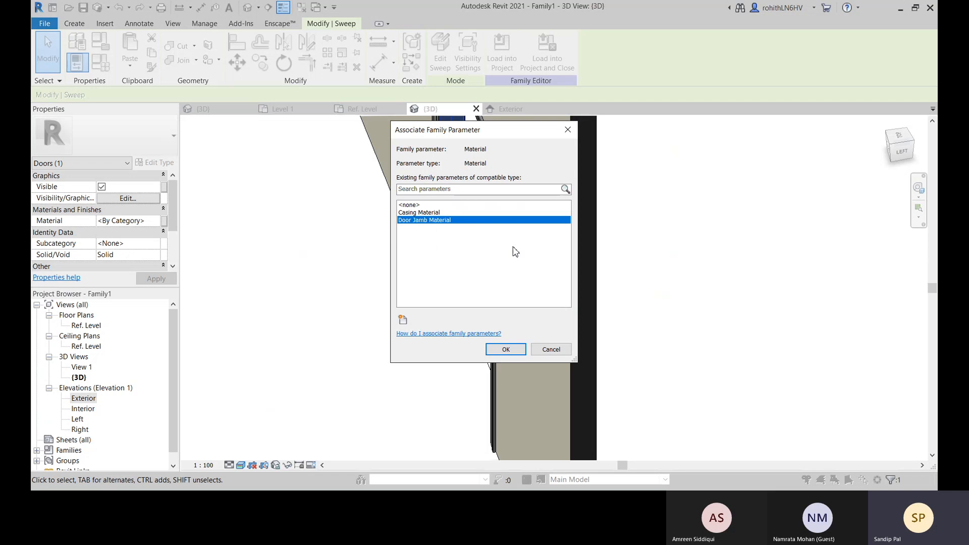
{"action": "left_click", "coordinate": [490, 354]}
{"action": "left_click", "coordinate": [367, 377]}
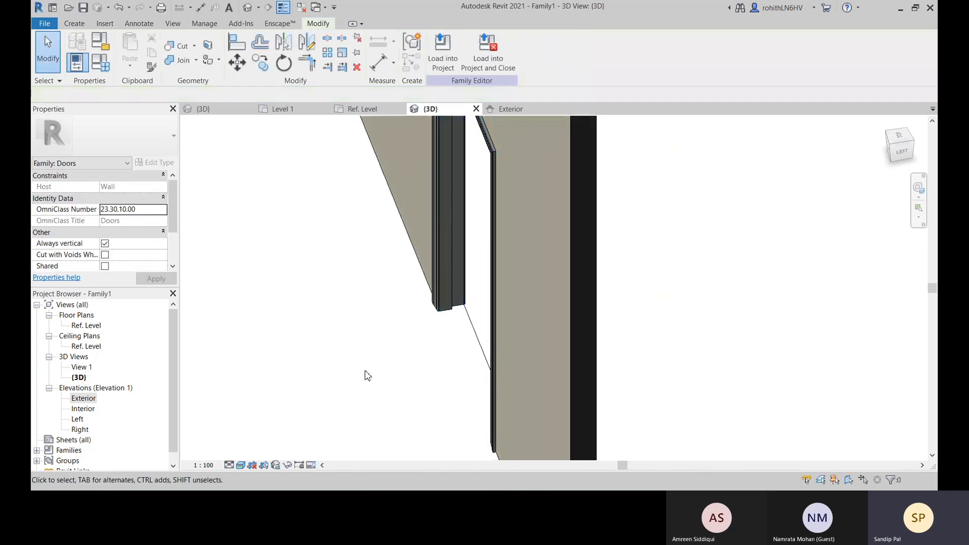
Select the casing sweep and review the Casing Material parameter in the family types without changing it
{"action": "scroll", "coordinate": [462, 288], "scroll_direction": "up", "scroll_amount": 3}
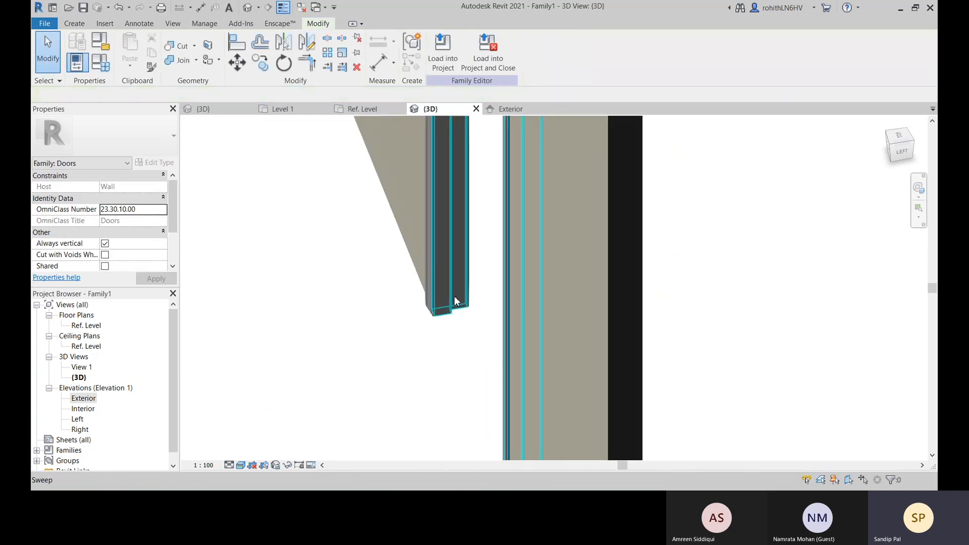
{"action": "scroll", "coordinate": [479, 311], "scroll_direction": "up", "scroll_amount": 2}
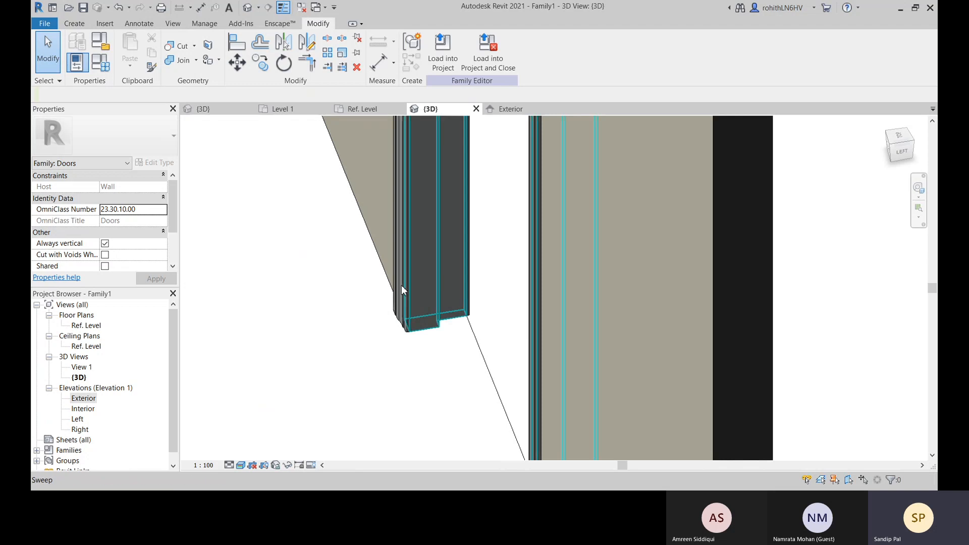
{"action": "left_click", "coordinate": [400, 299]}
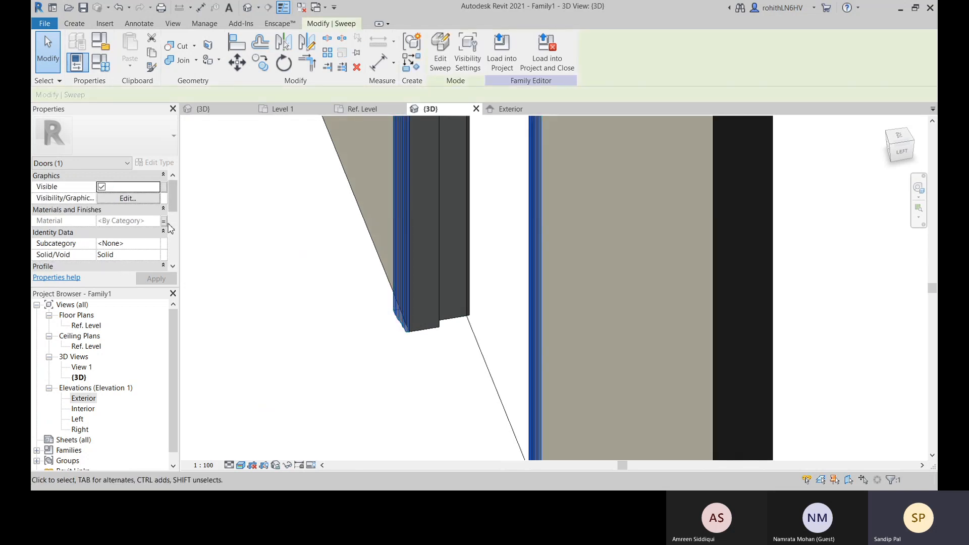
{"action": "left_click", "coordinate": [100, 62]}
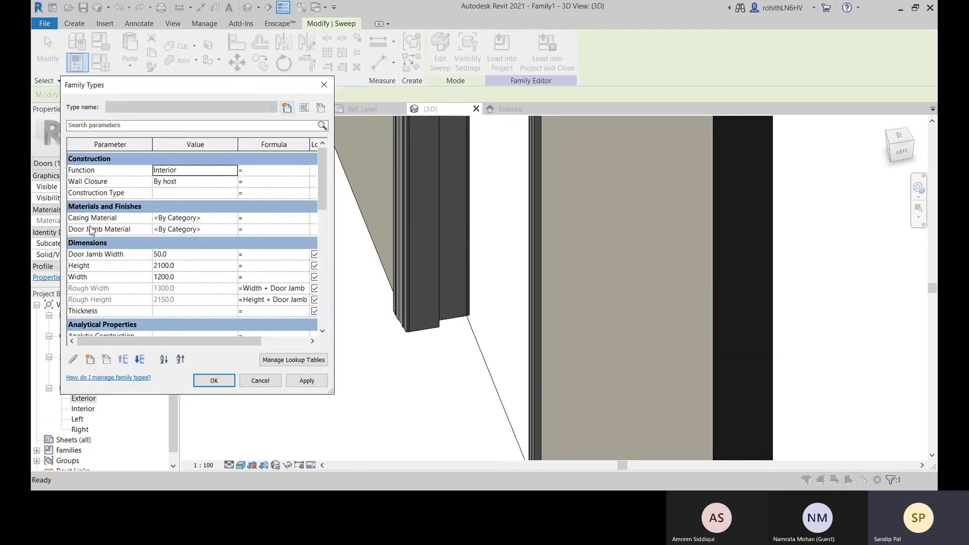
{"action": "left_click", "coordinate": [231, 219]}
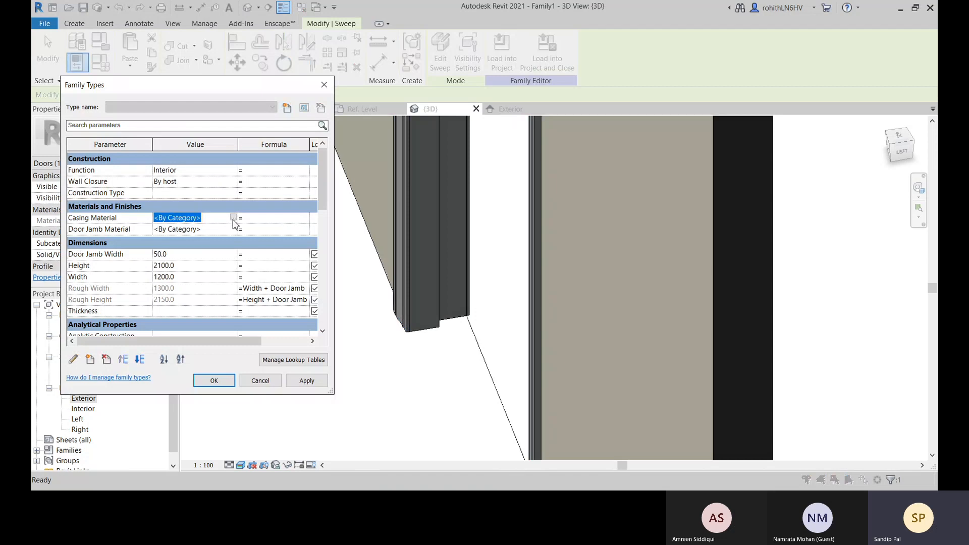
{"action": "left_click", "coordinate": [260, 382]}
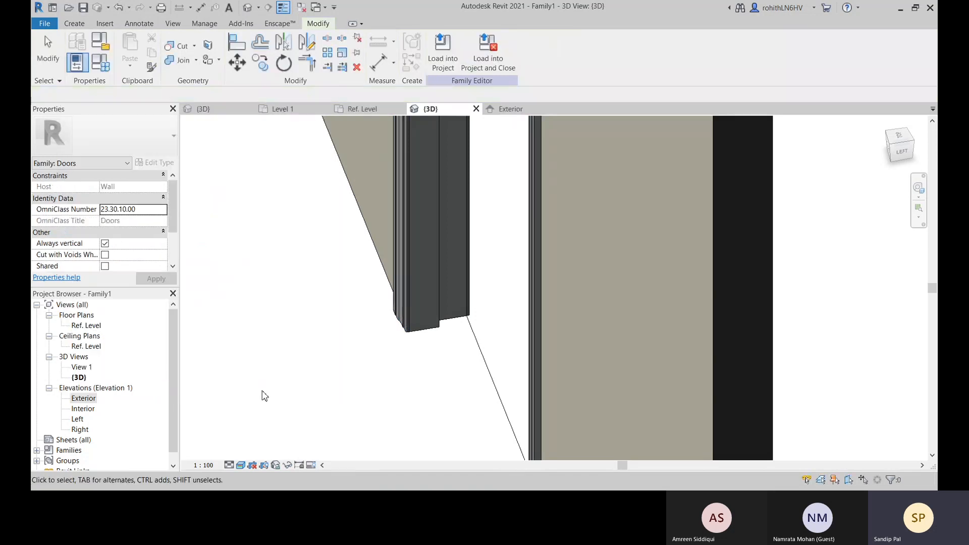
Check which family parameter the casing sweep's material is associated with
{"action": "left_click", "coordinate": [403, 329]}
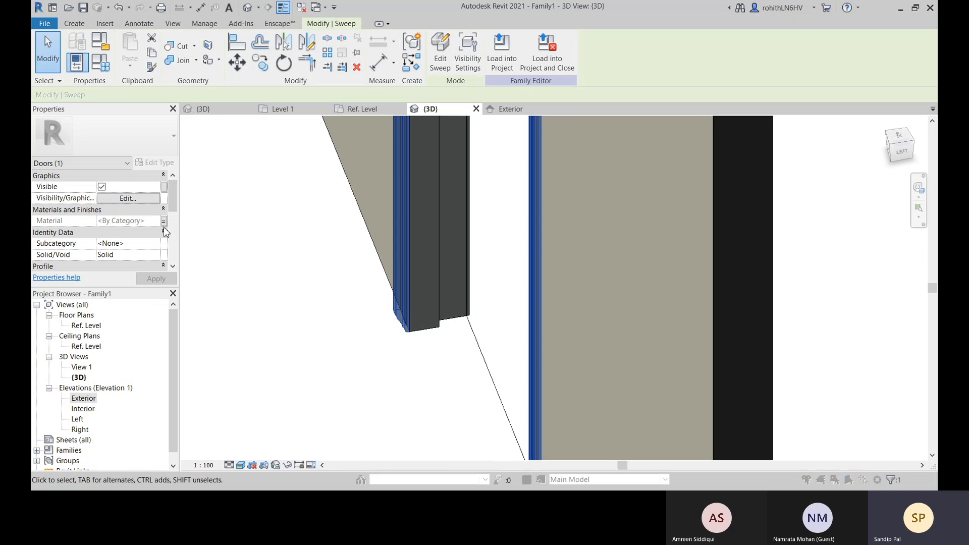
{"action": "left_click", "coordinate": [164, 221]}
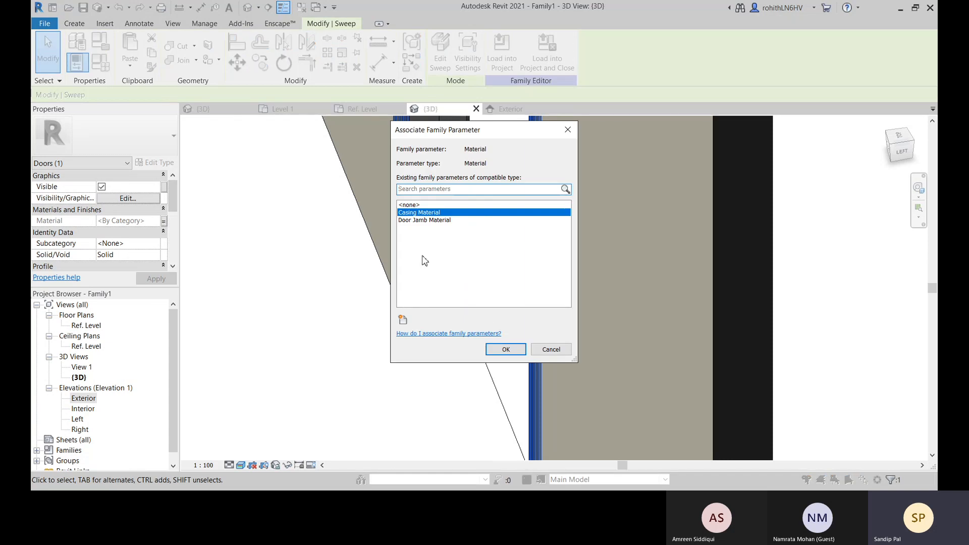
{"action": "left_click", "coordinate": [505, 349]}
{"action": "left_click", "coordinate": [368, 390]}
Load the door family into the Revit Arch Model project and dismiss the save reminder
{"action": "scroll", "coordinate": [394, 392], "scroll_direction": "down", "scroll_amount": 3}
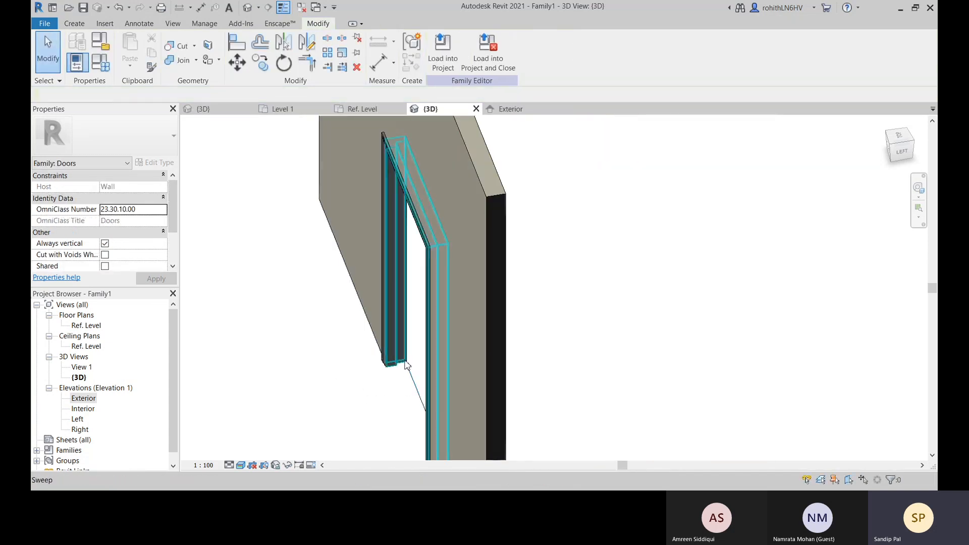
{"action": "middle_click_drag", "start_coordinate": [414, 367], "coordinate": [494, 322]}
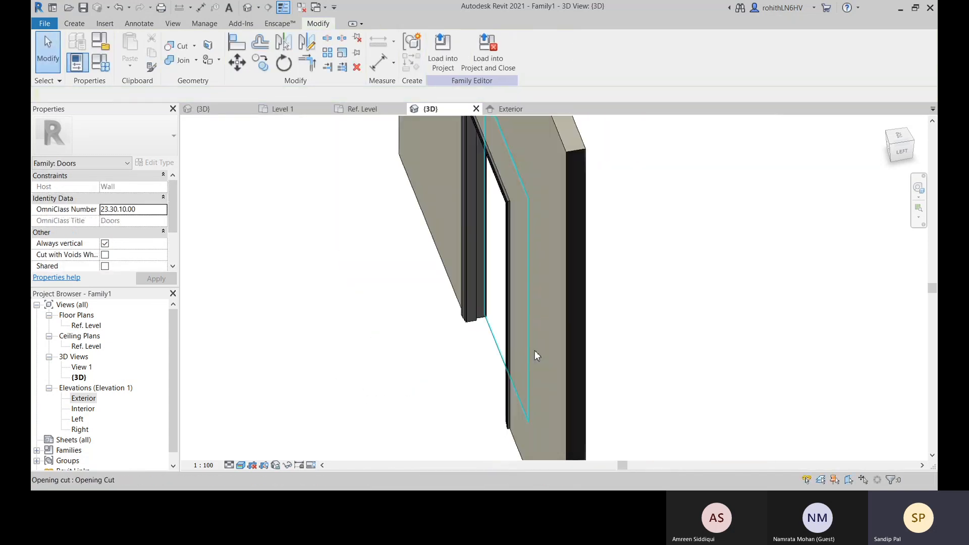
{"action": "left_click", "coordinate": [447, 59]}
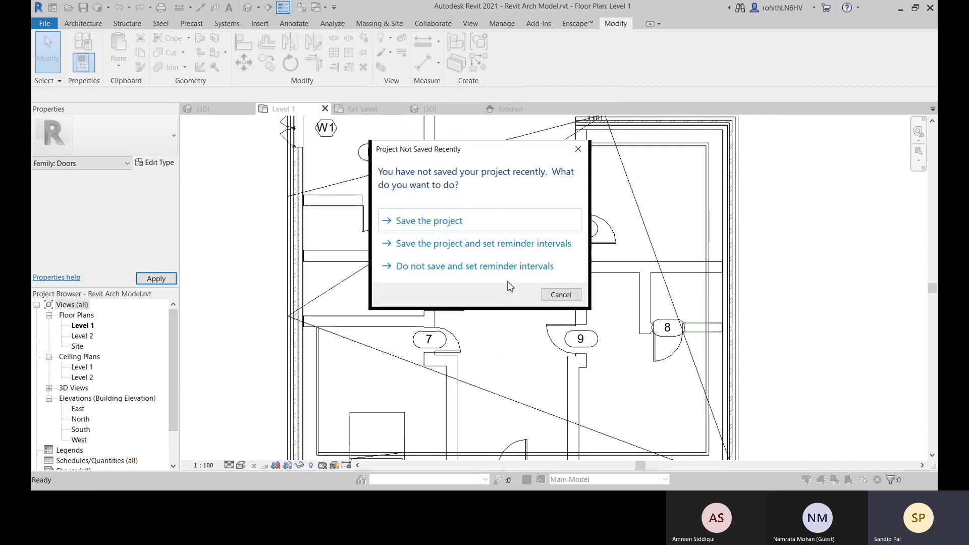
{"action": "left_click", "coordinate": [558, 295]}
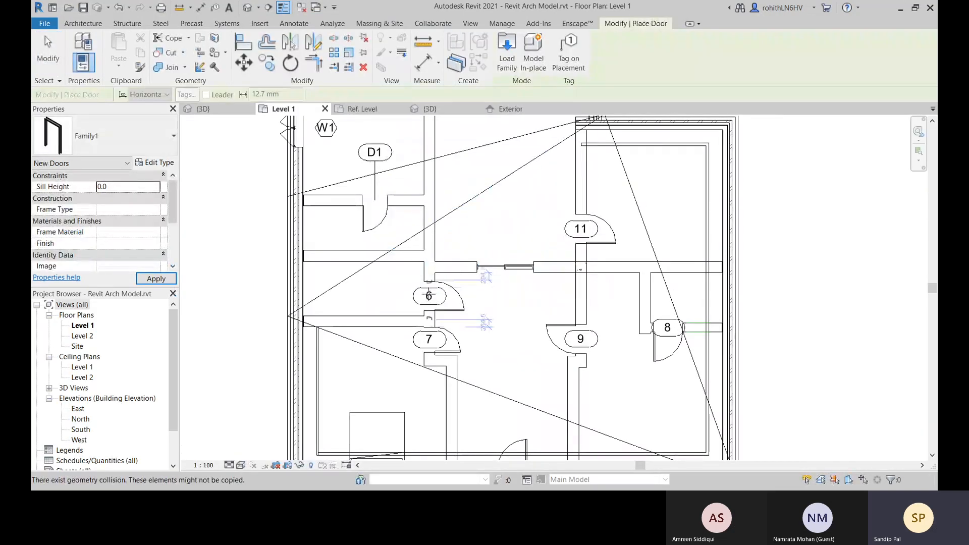
Place a Family1 door on Level 1 in the vertical wall just above door 6 and end door placement
{"action": "scroll", "coordinate": [430, 245], "scroll_direction": "up", "scroll_amount": 1}
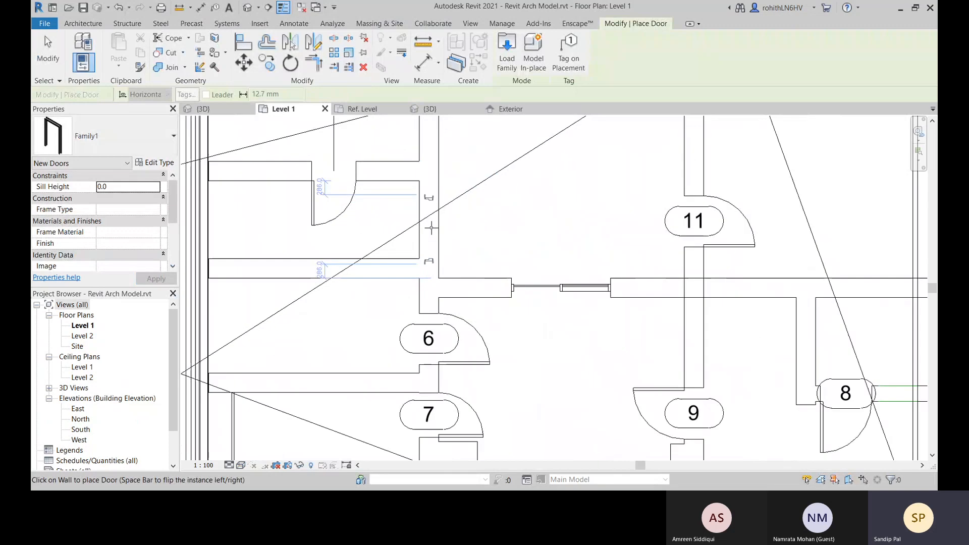
{"action": "scroll", "coordinate": [431, 231], "scroll_direction": "up", "scroll_amount": 1}
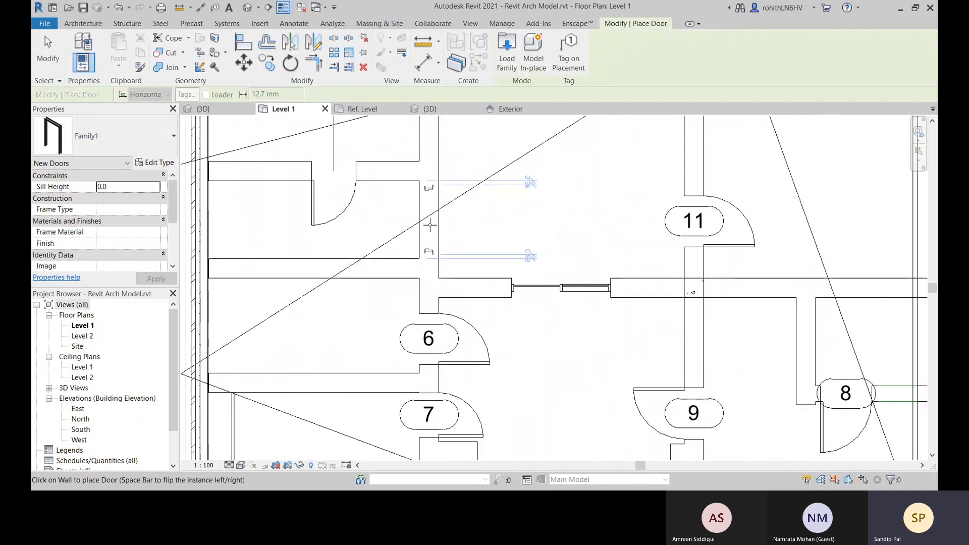
{"action": "left_click", "coordinate": [430, 226]}
{"action": "scroll", "coordinate": [420, 198], "scroll_direction": "up", "scroll_amount": 2}
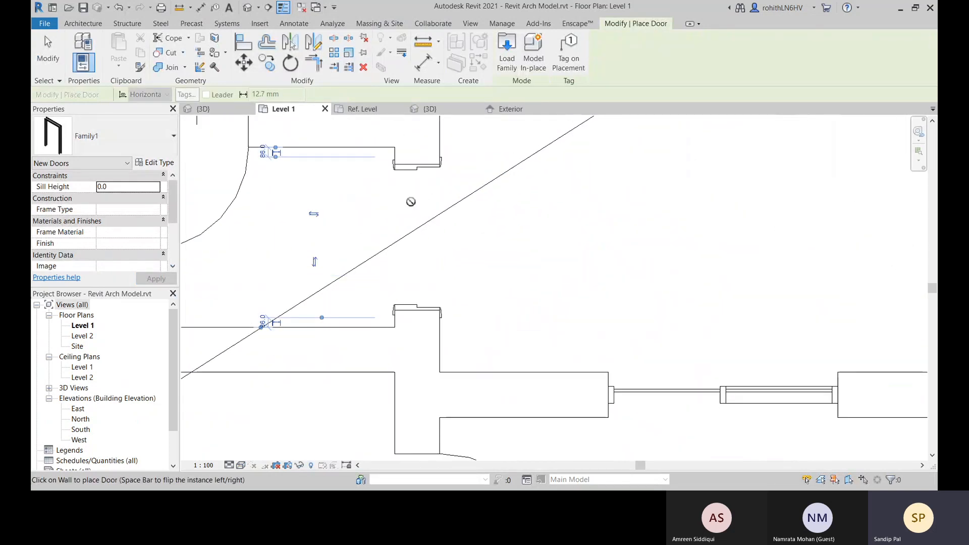
{"action": "right_click", "coordinate": [431, 242]}
{"action": "left_click", "coordinate": [464, 249]}
{"action": "scroll", "coordinate": [512, 270], "scroll_direction": "down", "scroll_amount": 4}
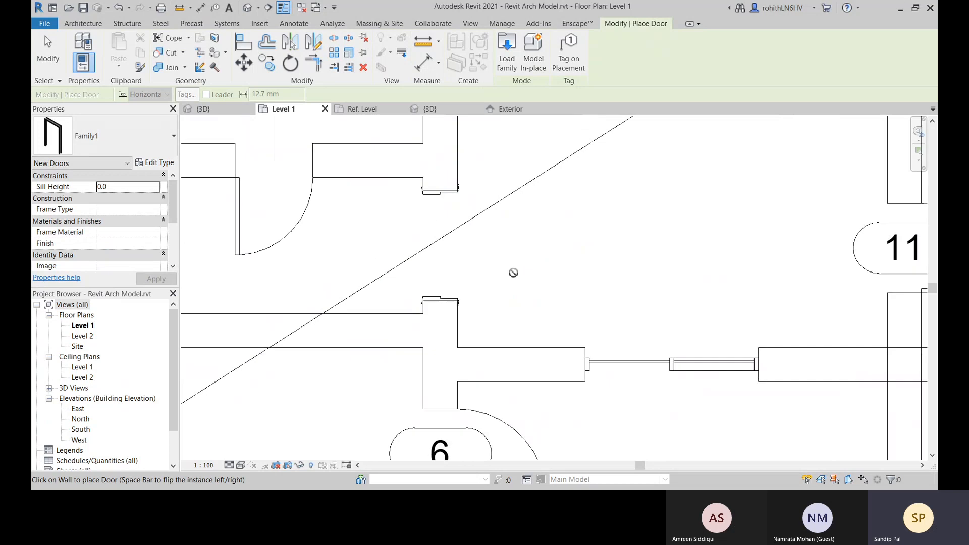
{"action": "scroll", "coordinate": [316, 236], "scroll_direction": "up", "scroll_amount": 2}
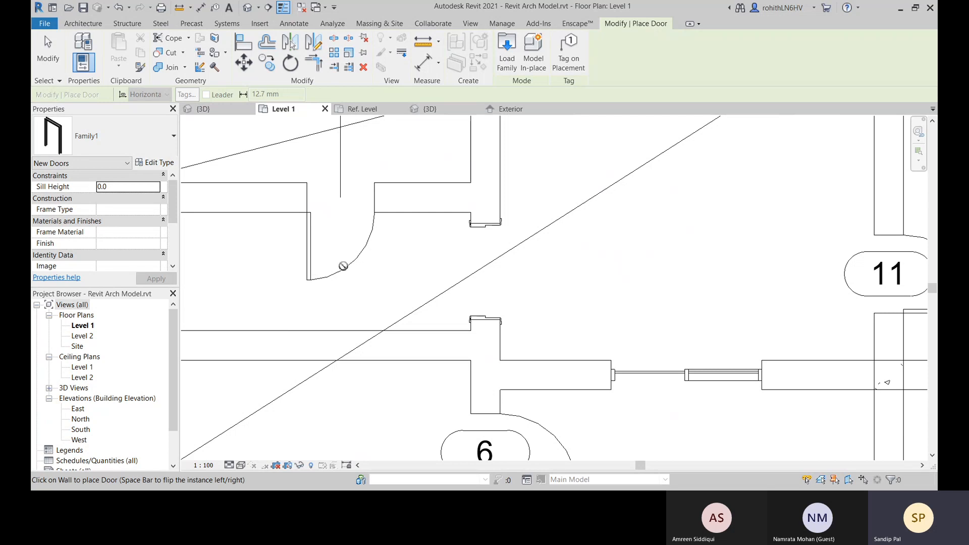
{"action": "right_click", "coordinate": [569, 267]}
{"action": "left_click", "coordinate": [581, 266]}
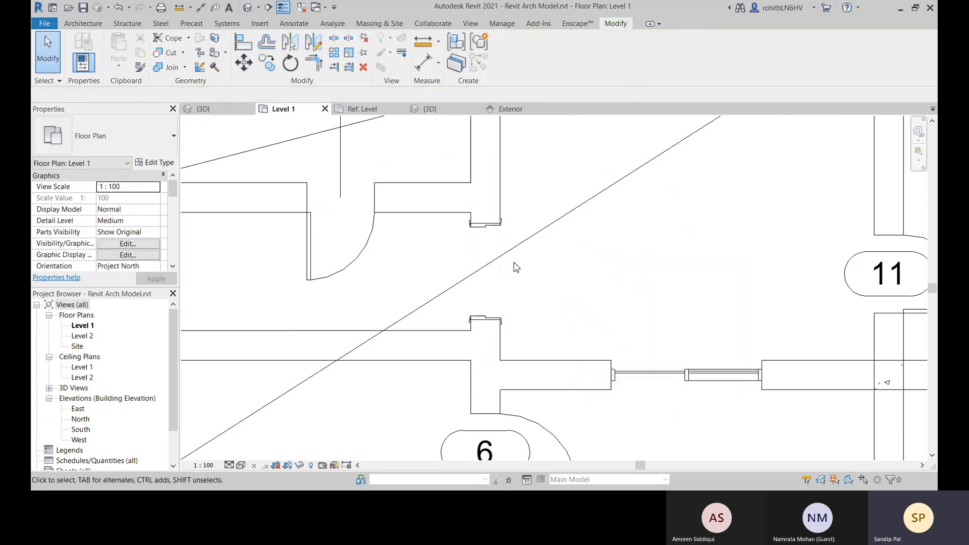
Isolate the newly placed Family1 door in the default 3D view with a Selection Box
{"action": "scroll", "coordinate": [498, 296], "scroll_direction": "up", "scroll_amount": 3}
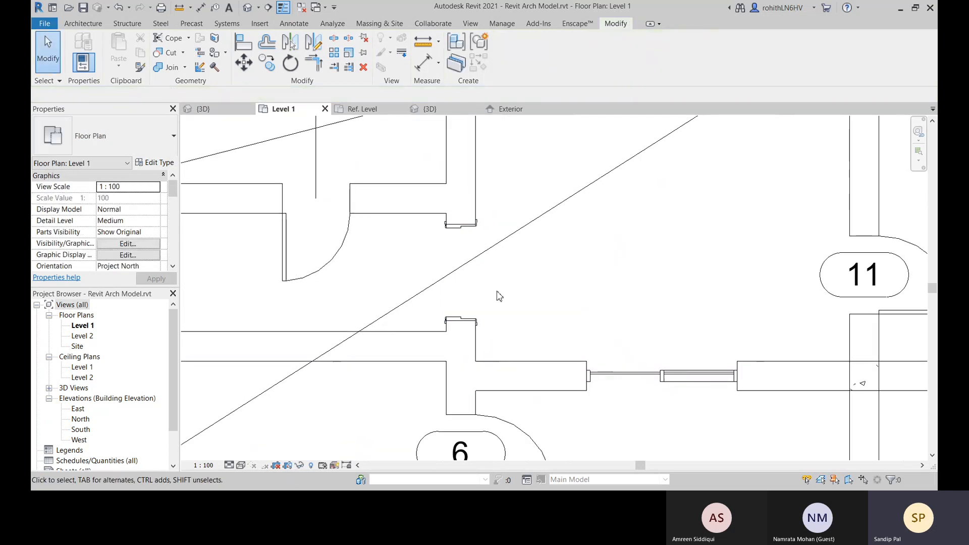
{"action": "middle_click_drag", "start_coordinate": [461, 260], "coordinate": [439, 335]}
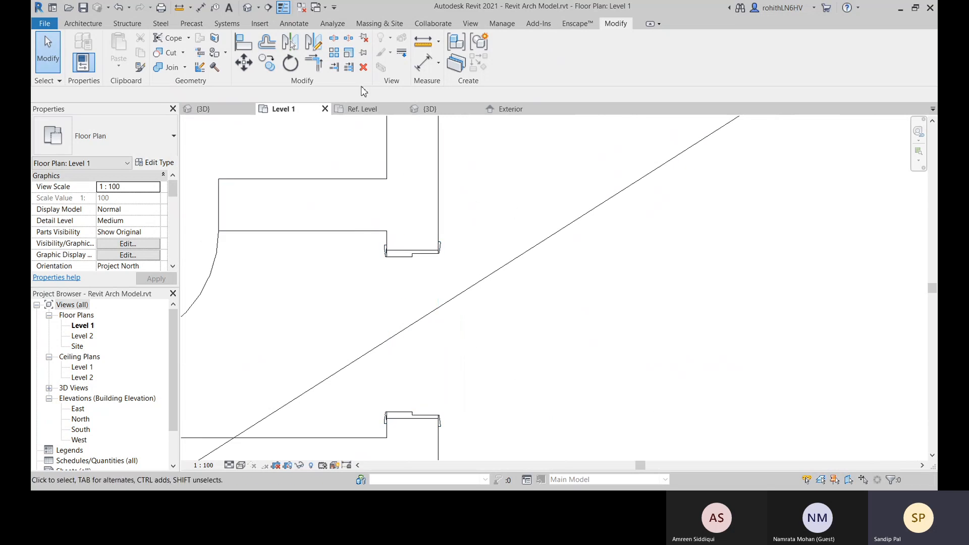
{"action": "left_click", "coordinate": [402, 257]}
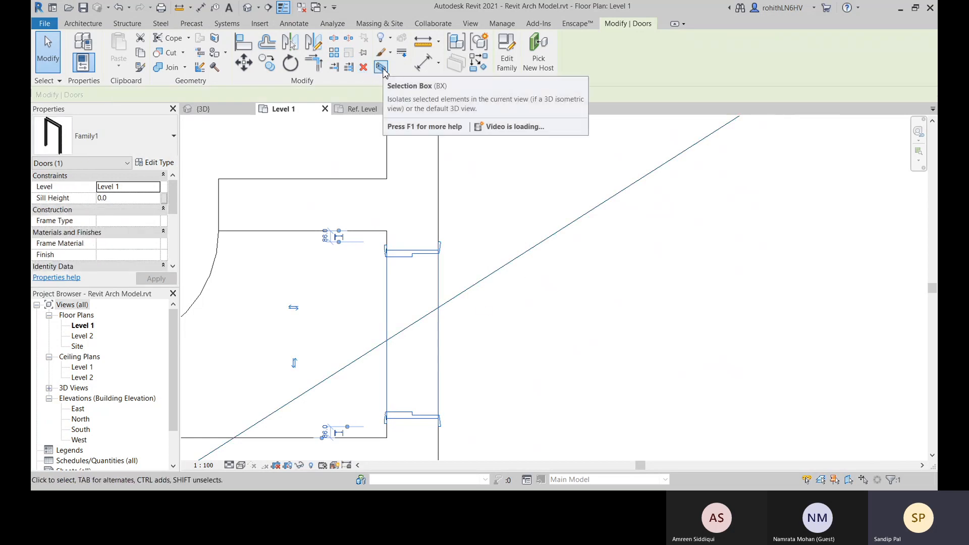
{"action": "left_click", "coordinate": [381, 68]}
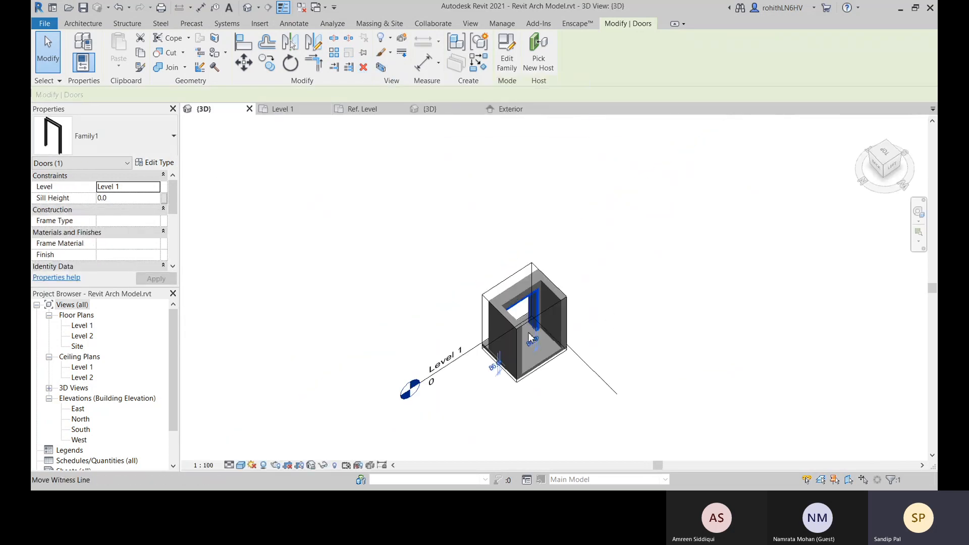
{"action": "left_click", "coordinate": [644, 306]}
Open the type properties of the placed Family1 door in the 3D view
{"action": "scroll", "coordinate": [496, 261], "scroll_direction": "up", "scroll_amount": 3}
{"action": "scroll", "coordinate": [542, 214], "scroll_direction": "up", "scroll_amount": 3}
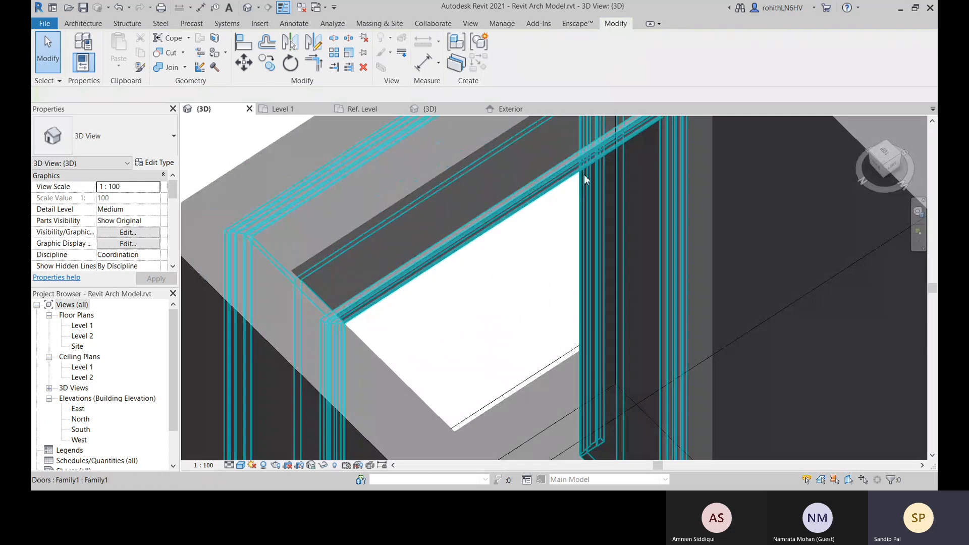
{"action": "scroll", "coordinate": [606, 312], "scroll_direction": "down", "scroll_amount": 5}
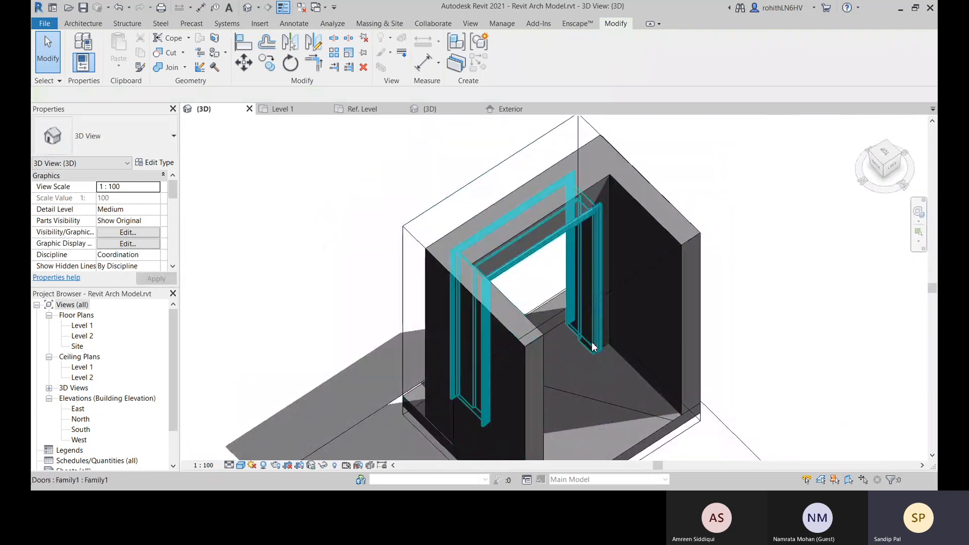
{"action": "scroll", "coordinate": [544, 299], "scroll_direction": "up", "scroll_amount": 8}
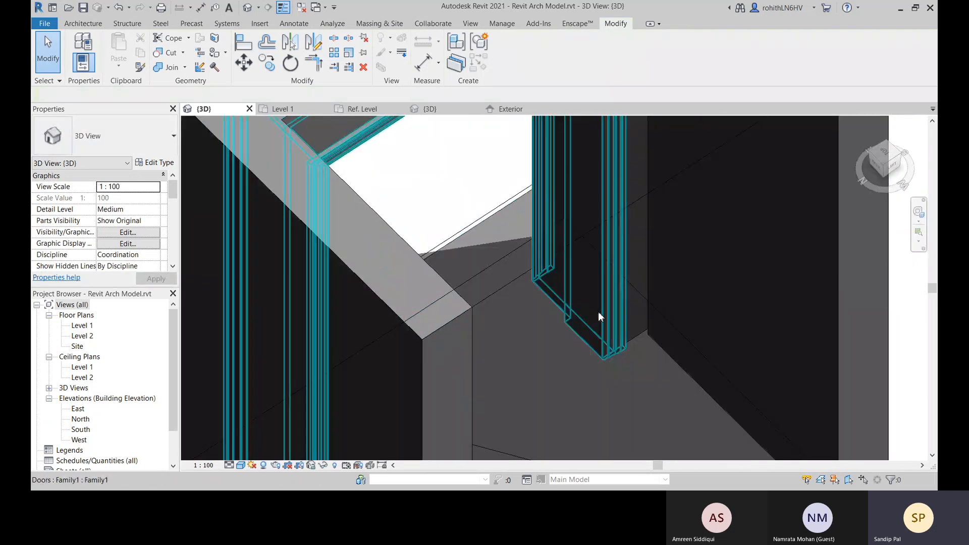
{"action": "scroll", "coordinate": [563, 320], "scroll_direction": "down", "scroll_amount": 6}
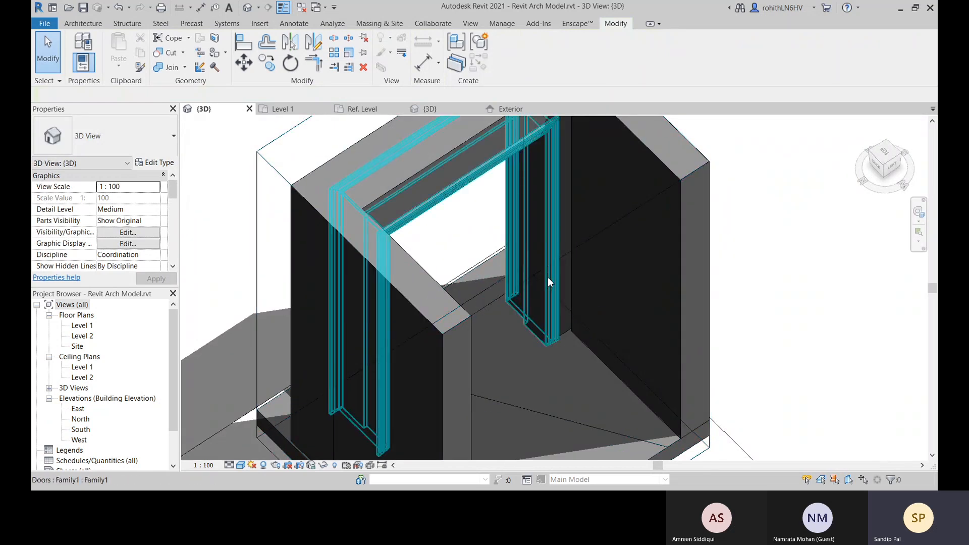
{"action": "left_click", "coordinate": [554, 309]}
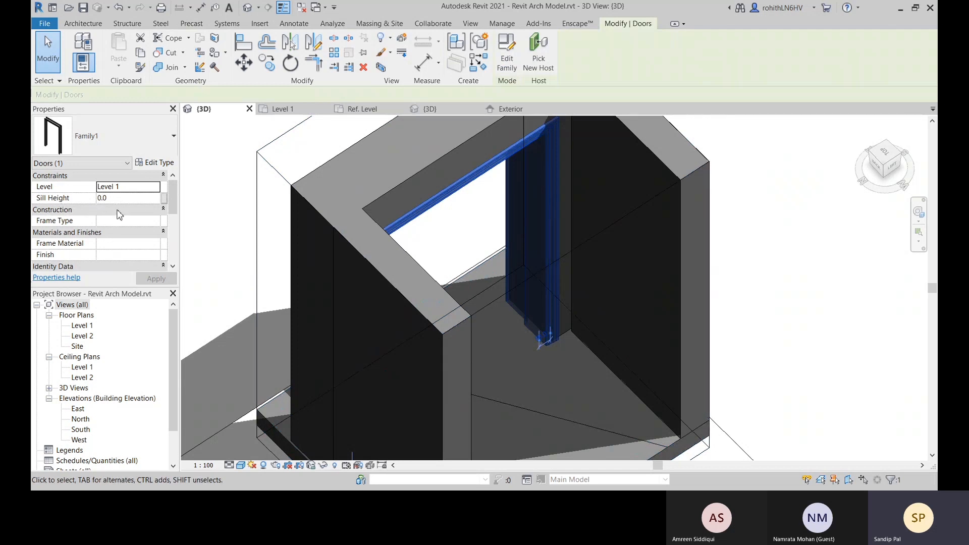
{"action": "left_click", "coordinate": [154, 162]}
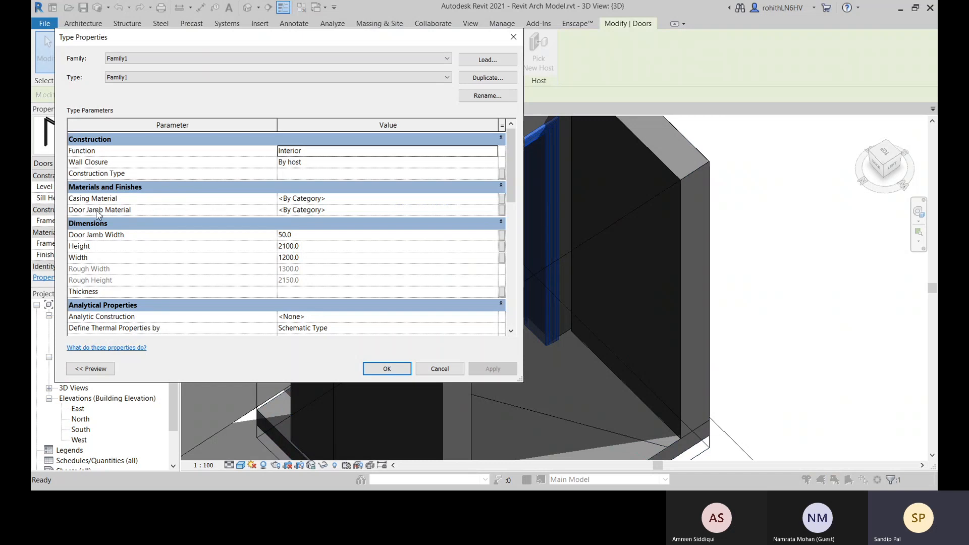
Choose Wood - Stained from the project materials for the door type's Casing Material parameter
{"action": "left_click", "coordinate": [469, 198]}
{"action": "left_click", "coordinate": [498, 199]}
{"action": "scroll", "coordinate": [295, 284], "scroll_direction": "down", "scroll_amount": 1}
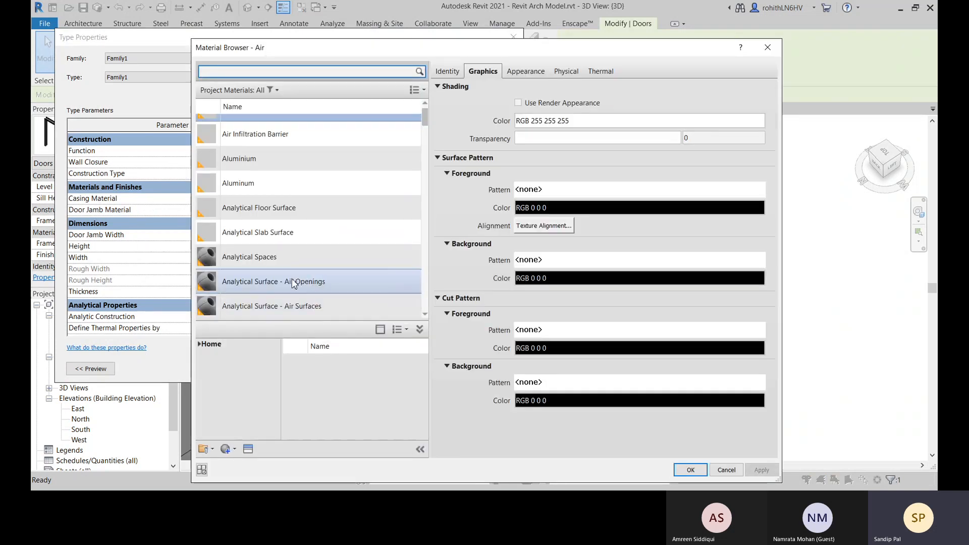
{"action": "scroll", "coordinate": [294, 283], "scroll_direction": "down", "scroll_amount": 10}
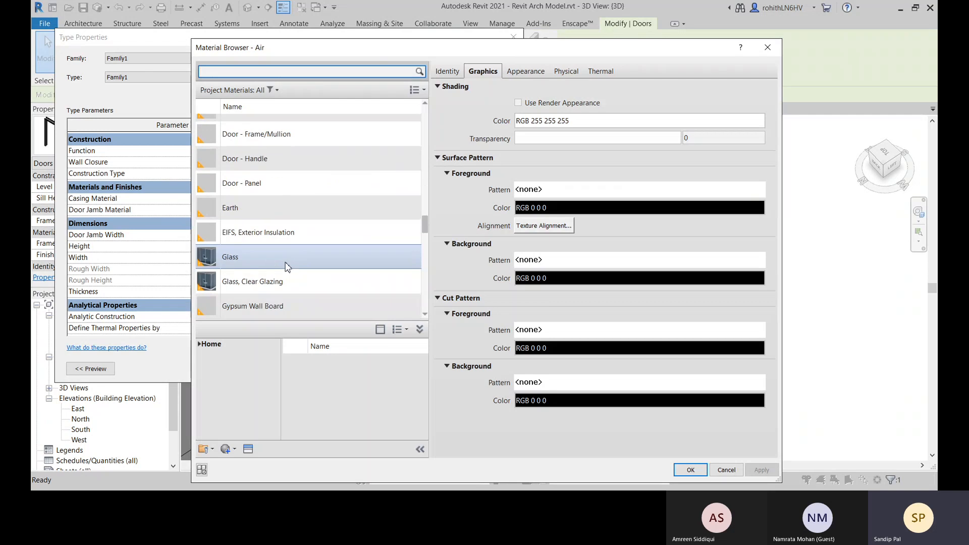
{"action": "scroll", "coordinate": [287, 267], "scroll_direction": "down", "scroll_amount": 10}
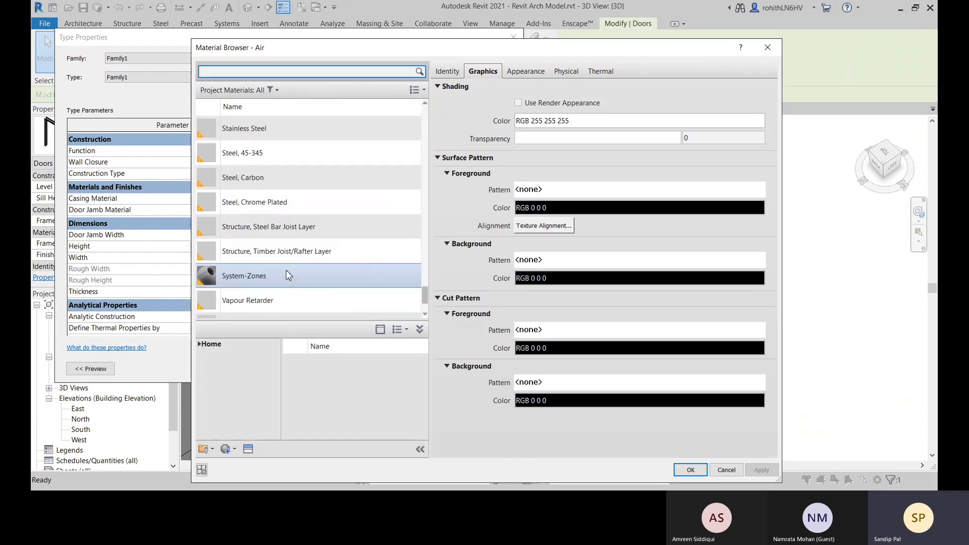
{"action": "scroll", "coordinate": [289, 275], "scroll_direction": "down", "scroll_amount": 2}
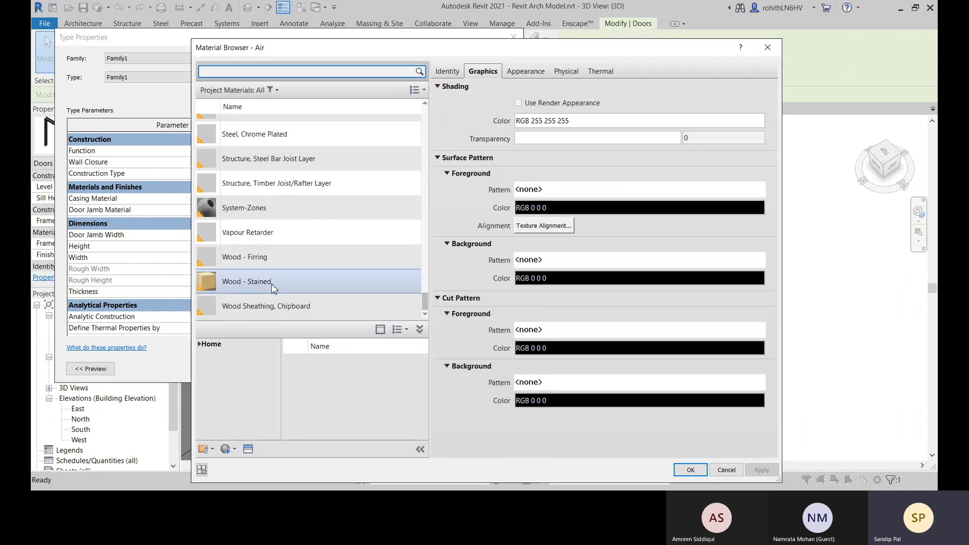
{"action": "left_click", "coordinate": [274, 287]}
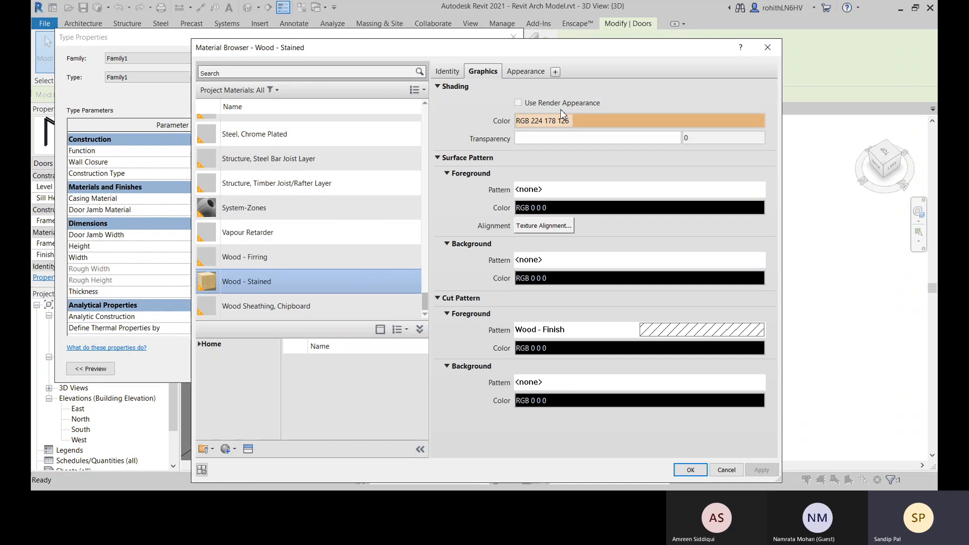
Enable Use Render Appearance for Wood - Stained, set its appearance finish to Satin Varnish, and accept the material
{"action": "left_click", "coordinate": [519, 103]}
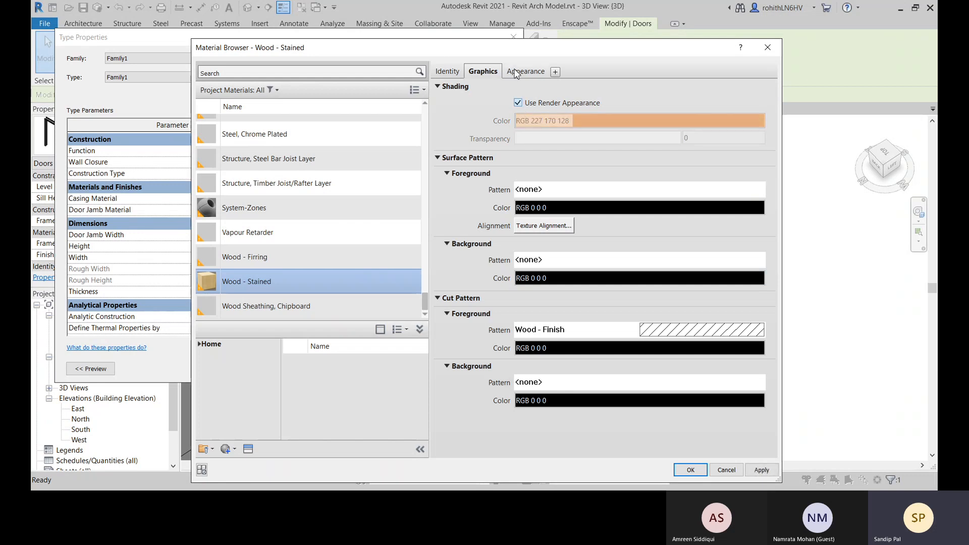
{"action": "left_click", "coordinate": [515, 72]}
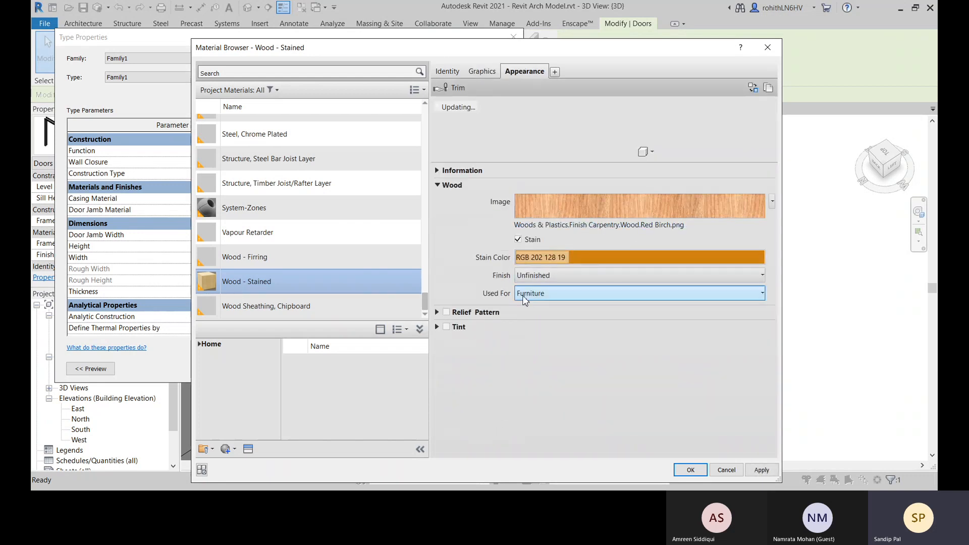
{"action": "left_click", "coordinate": [562, 274]}
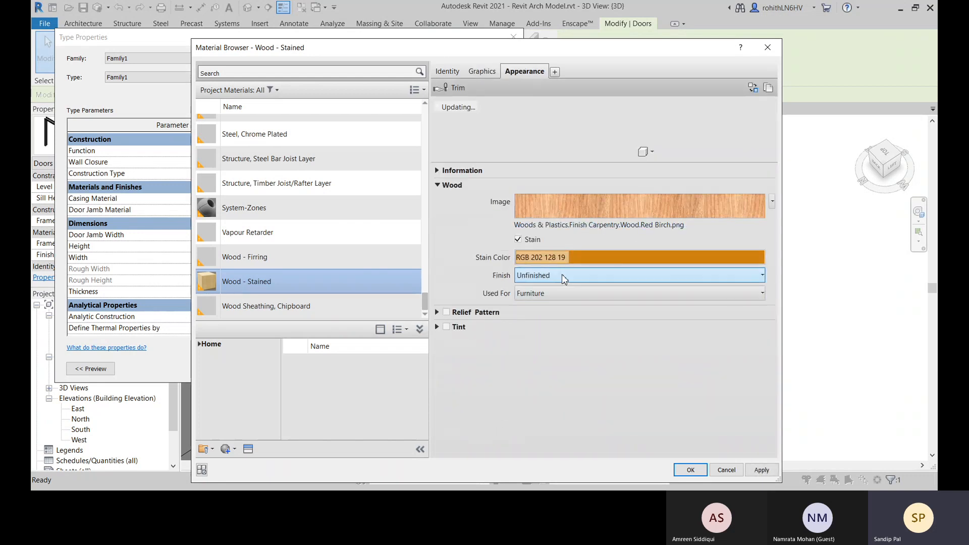
{"action": "left_click", "coordinate": [708, 320]}
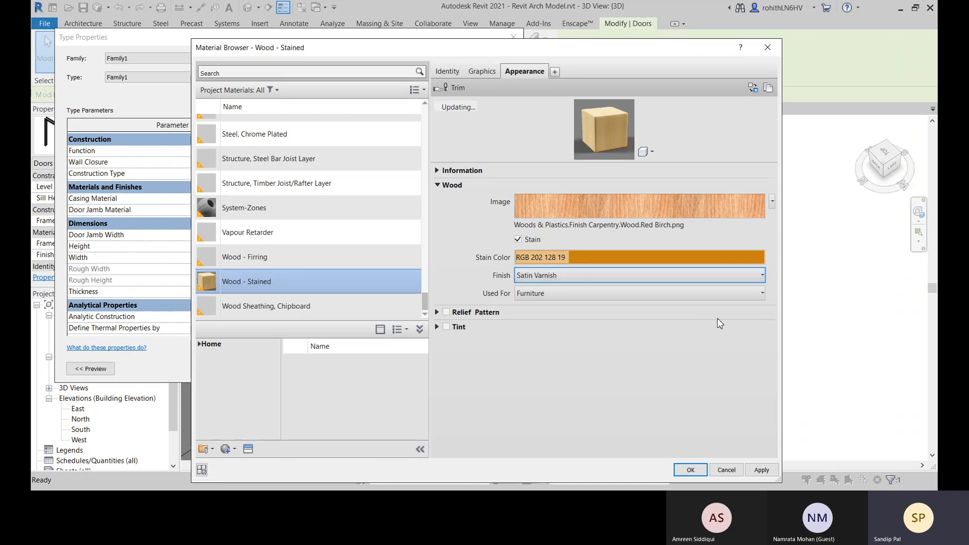
{"action": "left_click", "coordinate": [582, 297]}
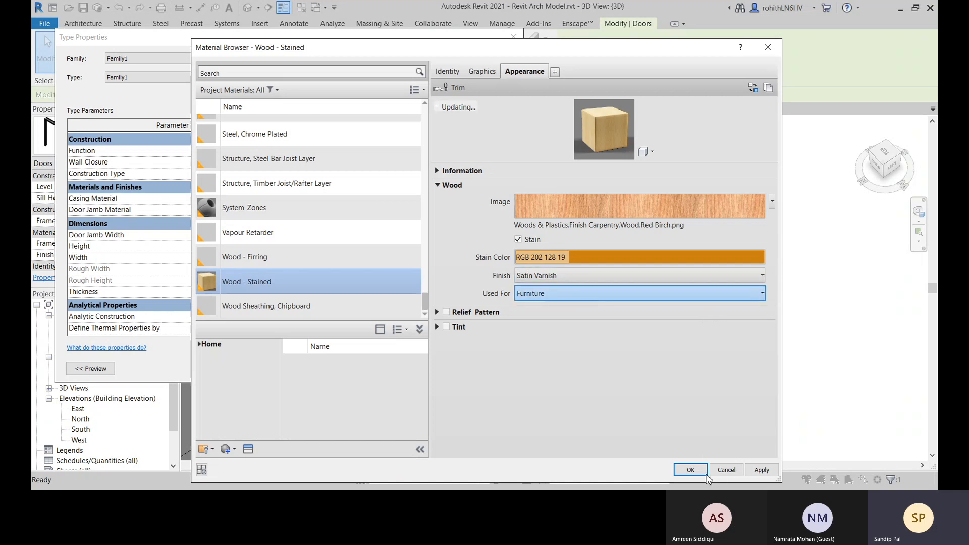
{"action": "left_click", "coordinate": [690, 471]}
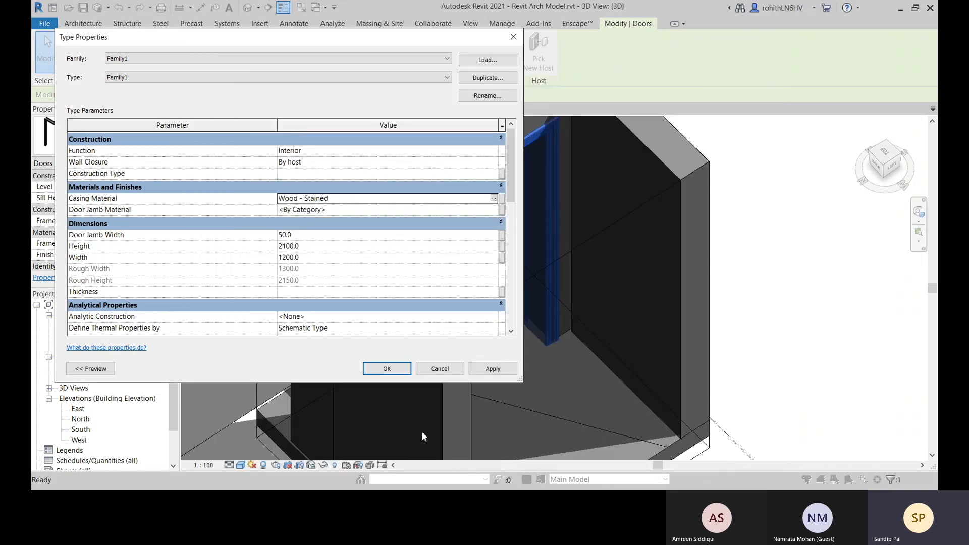
Apply the type changes to the Family1 door and inspect its casing up close in the 3D view
{"action": "left_click", "coordinate": [500, 371]}
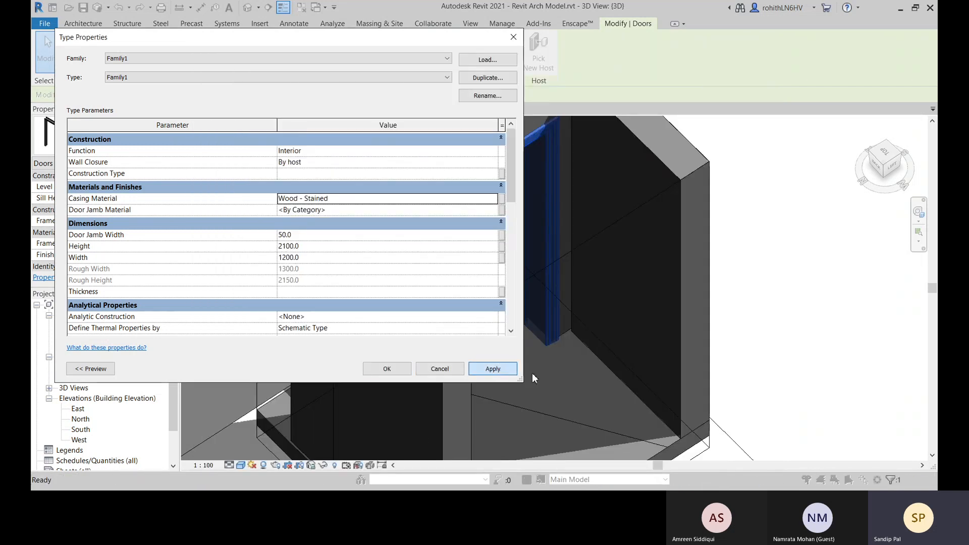
{"action": "left_click", "coordinate": [389, 370]}
{"action": "left_click", "coordinate": [794, 275]}
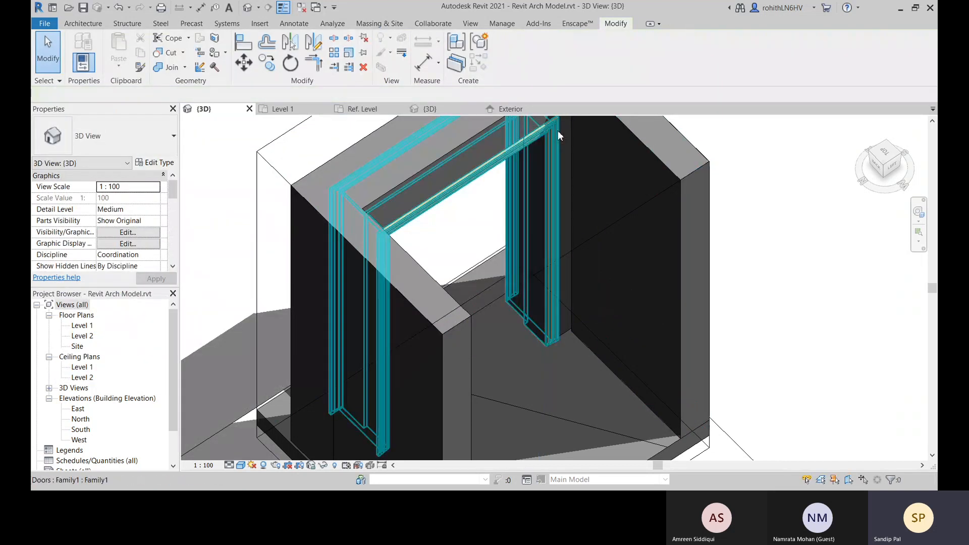
{"action": "scroll", "coordinate": [558, 131], "scroll_direction": "up", "scroll_amount": 8}
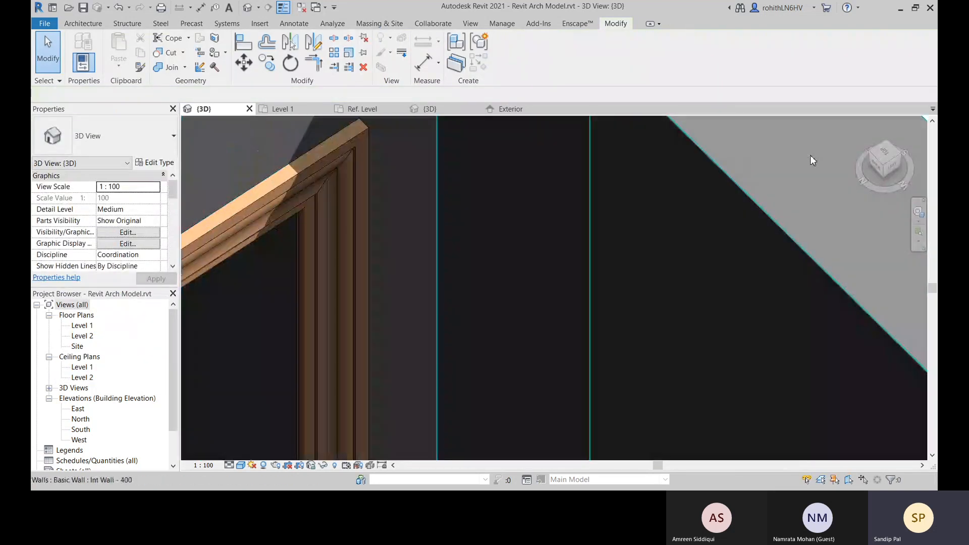
{"action": "scroll", "coordinate": [438, 221], "scroll_direction": "up", "scroll_amount": 2}
{"action": "middle_click_drag", "start_coordinate": [348, 225], "coordinate": [304, 260]}
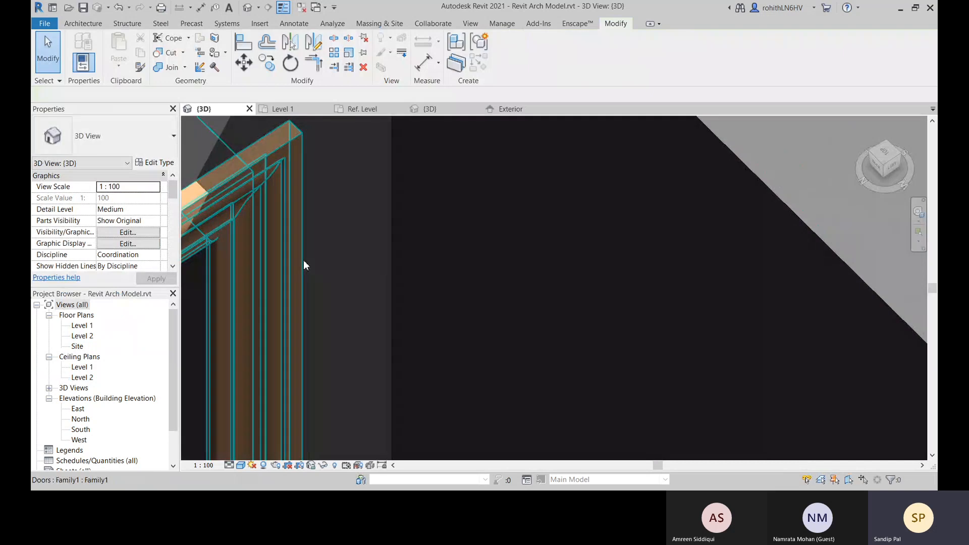
{"action": "scroll", "coordinate": [492, 227], "scroll_direction": "down", "scroll_amount": 10}
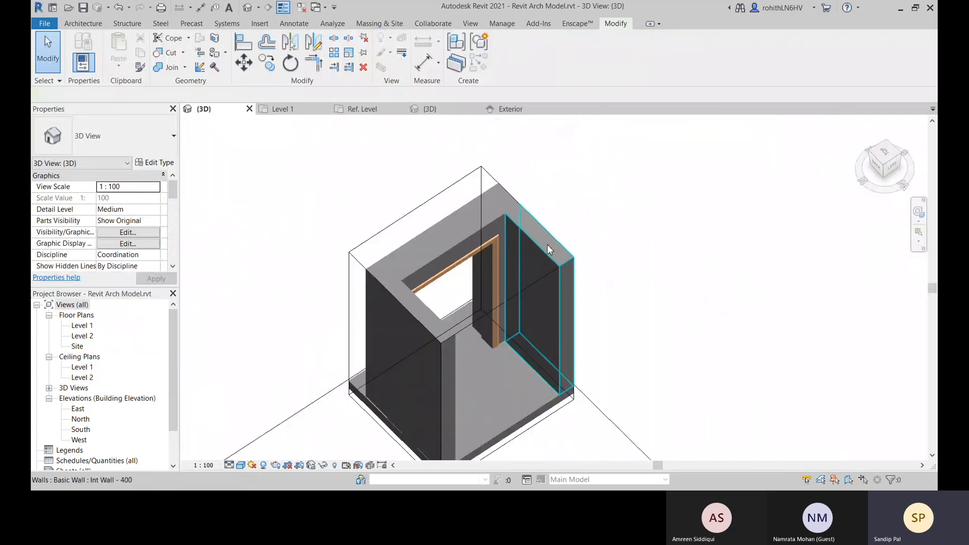
{"action": "middle_click_drag", "start_coordinate": [562, 300], "coordinate": [579, 263]}
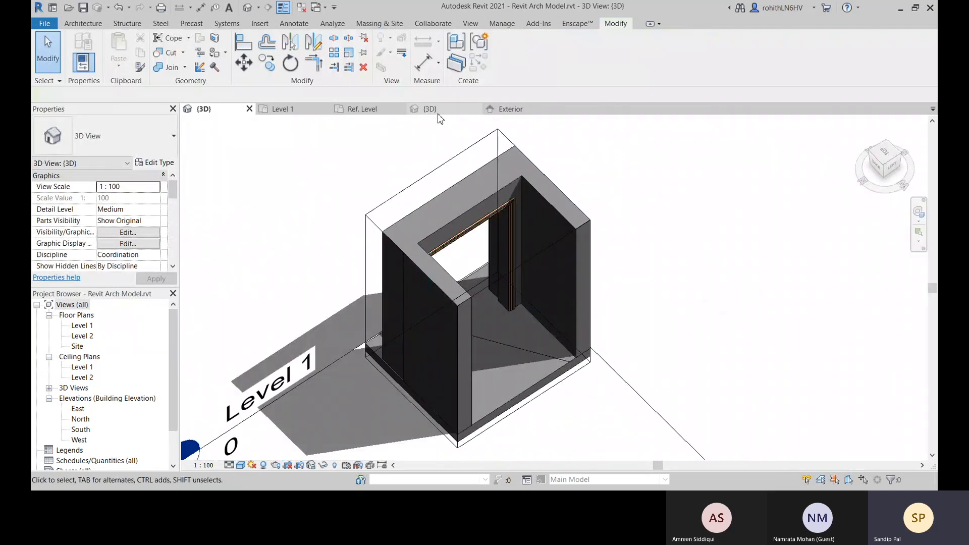
Return to the Family1 door family and show the whole door opening in its Ref. Level floor plan
{"action": "left_click", "coordinate": [437, 112]}
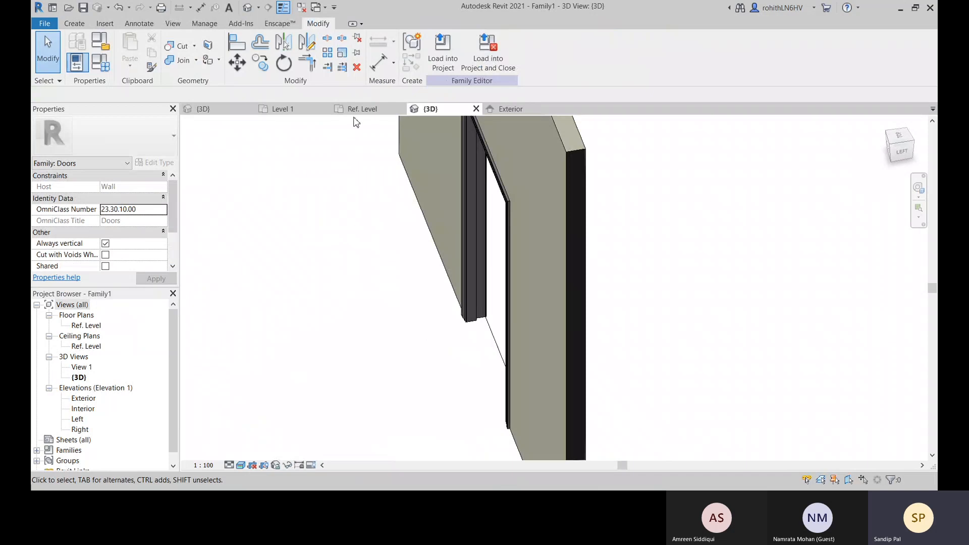
{"action": "left_click", "coordinate": [361, 109]}
{"action": "scroll", "coordinate": [570, 288], "scroll_direction": "up", "scroll_amount": 6}
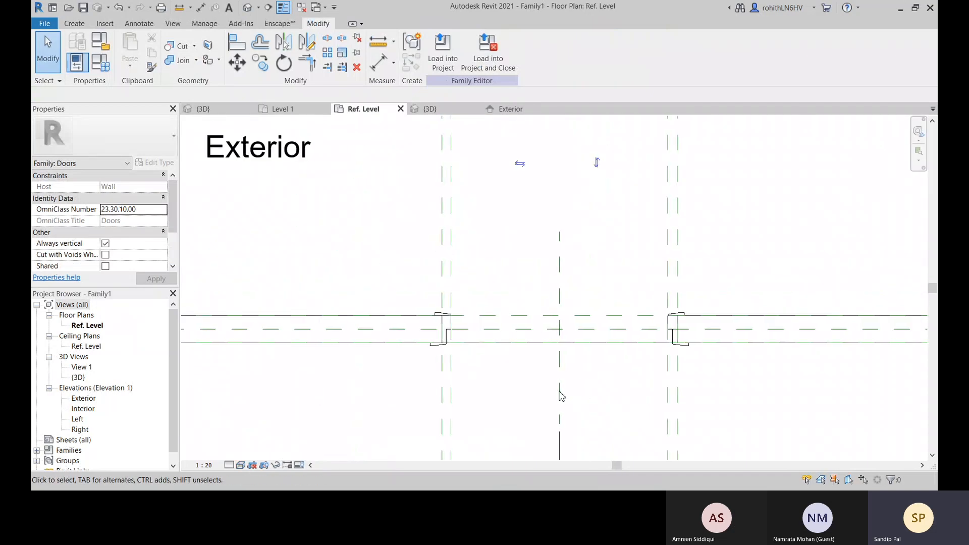
{"action": "middle_click_drag", "start_coordinate": [520, 309], "coordinate": [475, 282]}
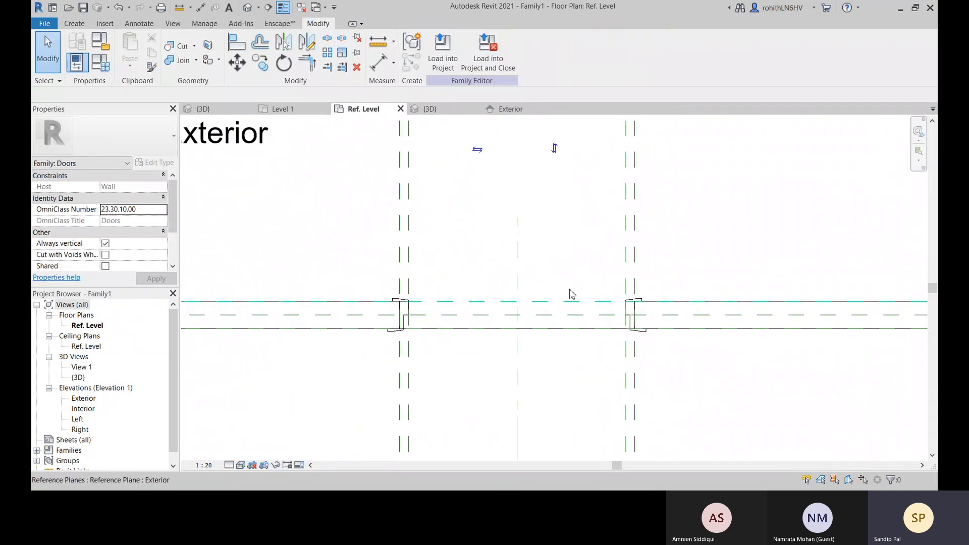
{"action": "middle_click_drag", "start_coordinate": [557, 374], "coordinate": [554, 333]}
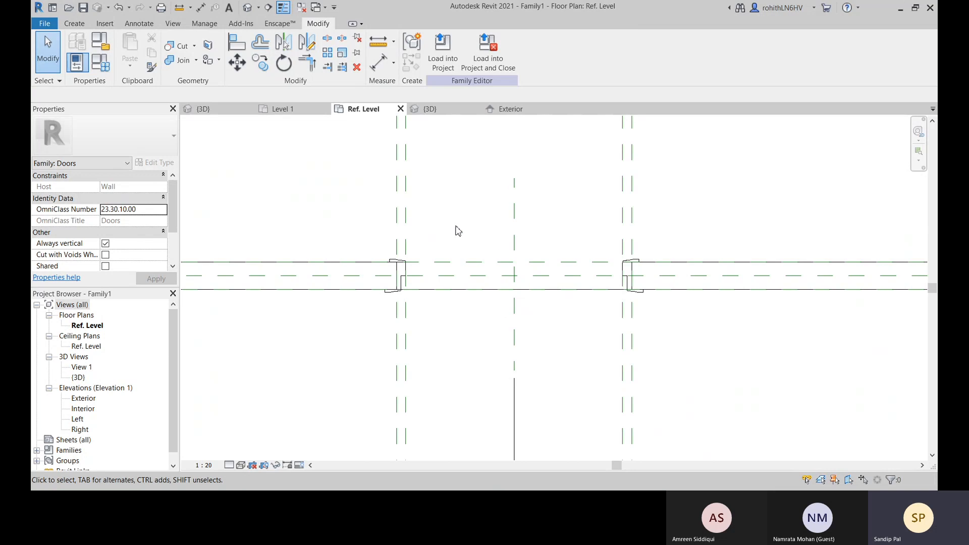
{"action": "scroll", "coordinate": [458, 230], "scroll_direction": "down", "scroll_amount": 5}
{"action": "scroll", "coordinate": [475, 270], "scroll_direction": "up", "scroll_amount": 4}
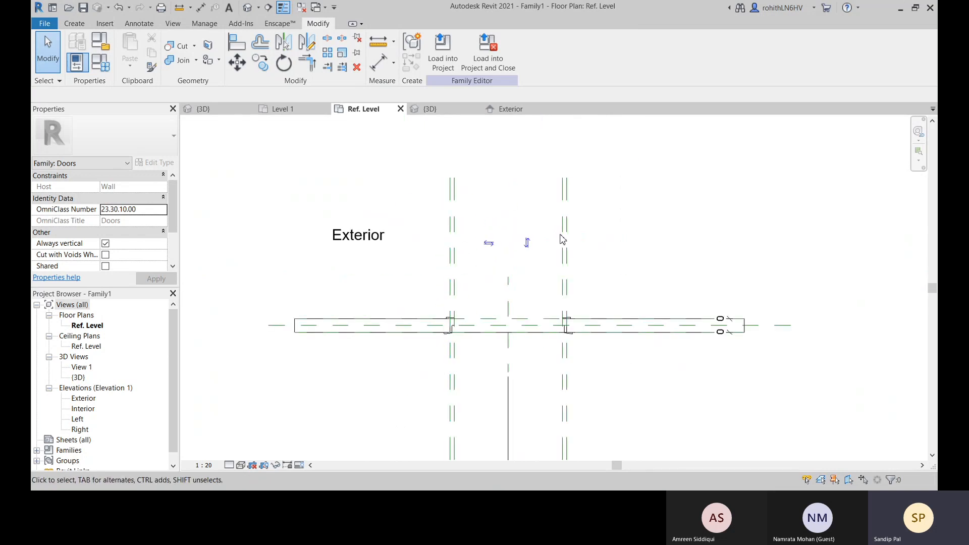
Start placing symbolic lines in the door's floor plan with the Opening [cut] subcategory
{"action": "left_click", "coordinate": [140, 24]}
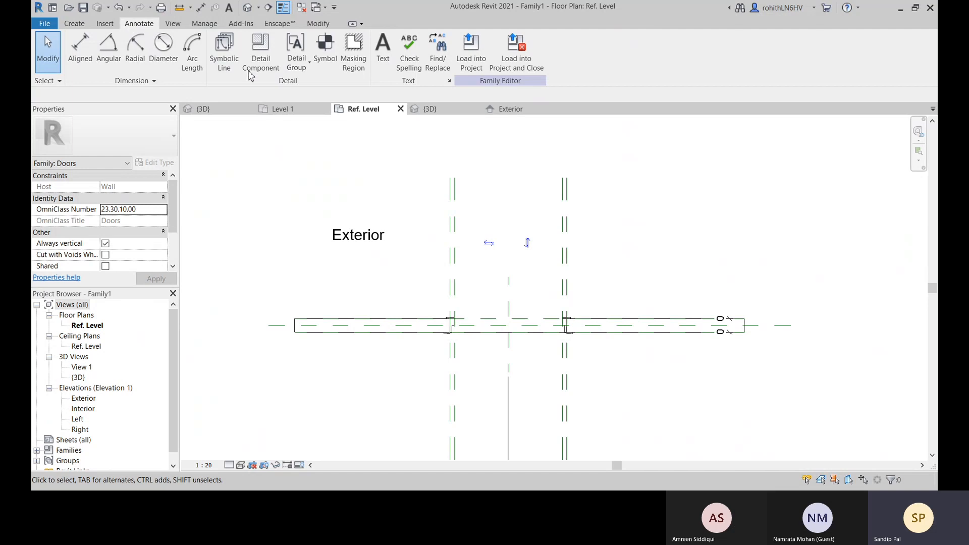
{"action": "left_click", "coordinate": [226, 61]}
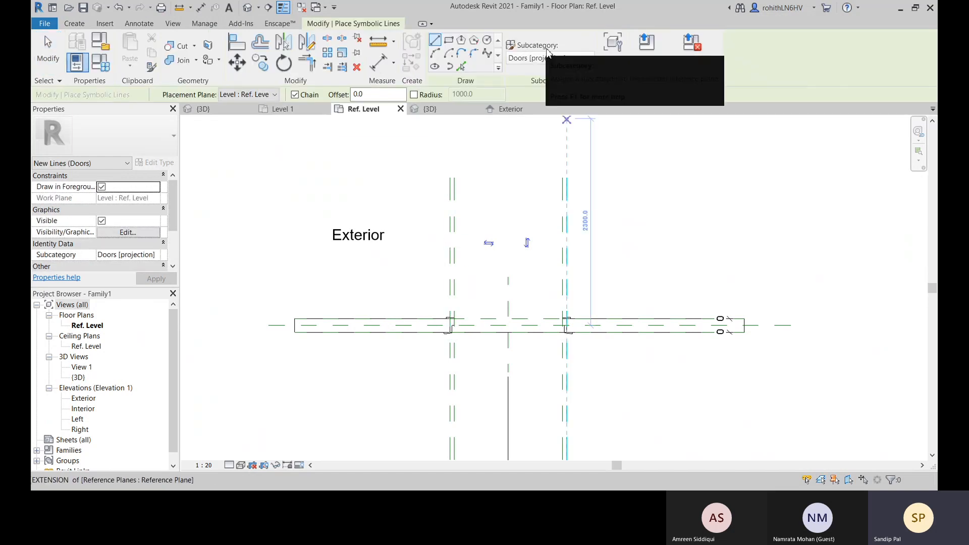
{"action": "left_click", "coordinate": [559, 60]}
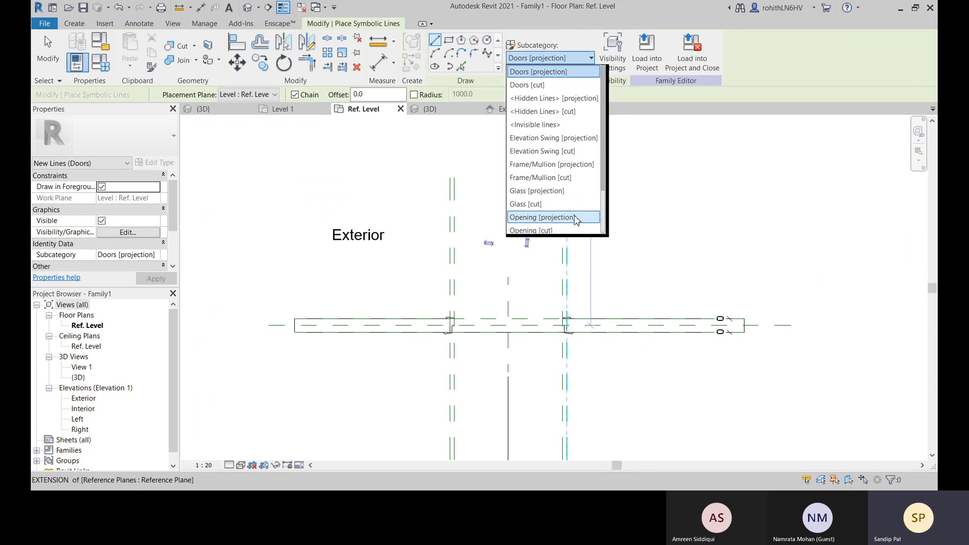
{"action": "scroll", "coordinate": [576, 221], "scroll_direction": "down", "scroll_amount": 1}
{"action": "left_click", "coordinate": [541, 204]}
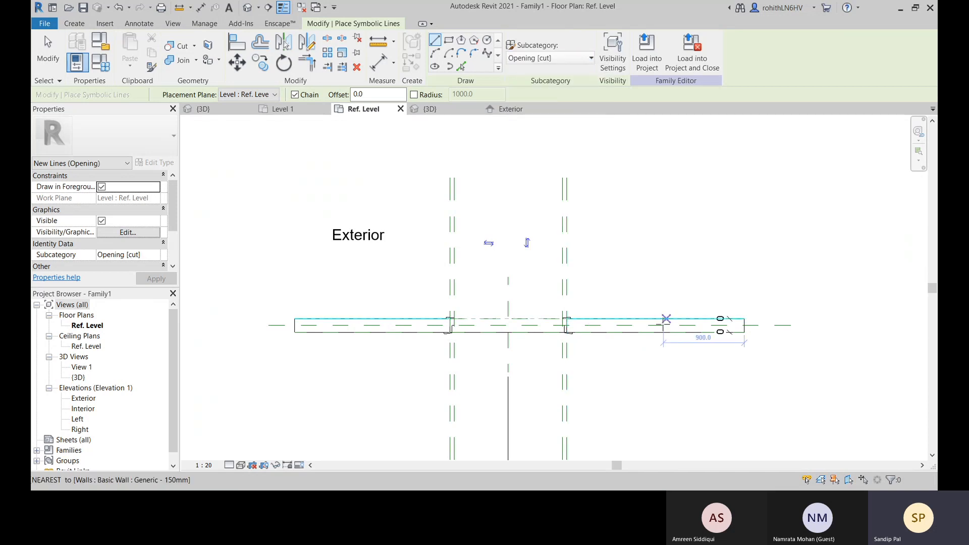
Draw a 1300 mm symbolic line toward the exterior, perpendicular to the wall, from the right jamb's outer corner along the outer reference plane
{"action": "scroll", "coordinate": [580, 303], "scroll_direction": "up", "scroll_amount": 5}
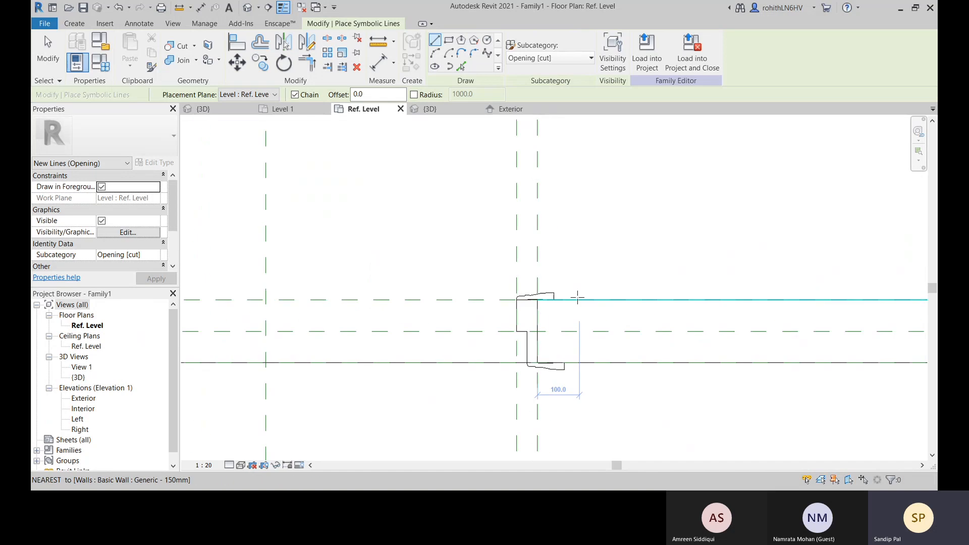
{"action": "scroll", "coordinate": [577, 299], "scroll_direction": "up", "scroll_amount": 1}
{"action": "left_click", "coordinate": [538, 300]}
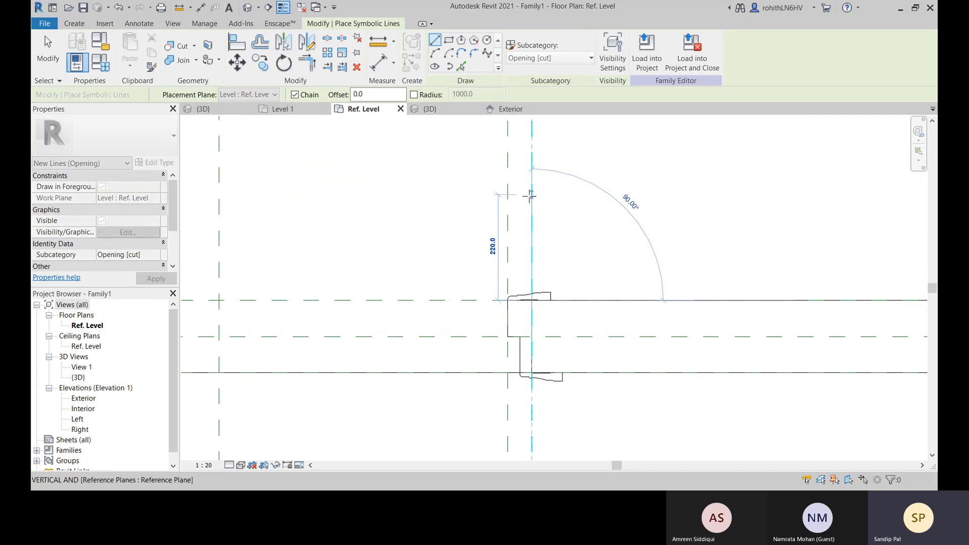
{"action": "scroll", "coordinate": [530, 177], "scroll_direction": "down", "scroll_amount": 6}
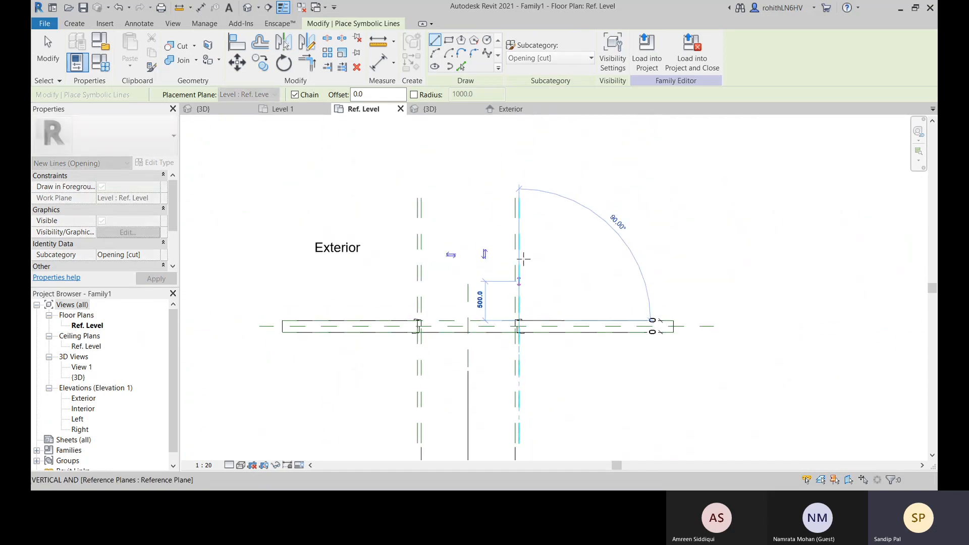
{"action": "scroll", "coordinate": [521, 241], "scroll_direction": "up", "scroll_amount": 2}
{"action": "scroll", "coordinate": [519, 238], "scroll_direction": "up", "scroll_amount": 1}
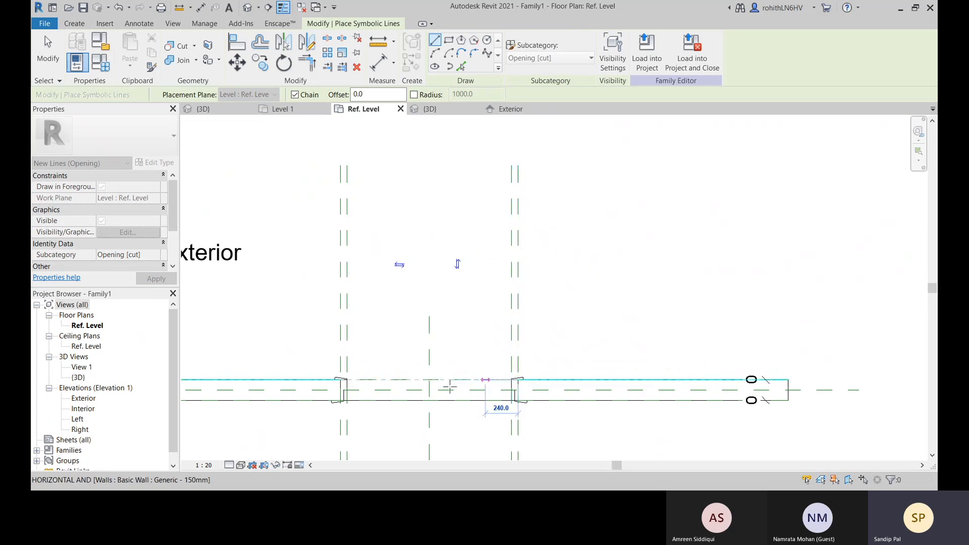
{"action": "scroll", "coordinate": [344, 379], "scroll_direction": "up", "scroll_amount": 2}
{"action": "scroll", "coordinate": [333, 377], "scroll_direction": "up", "scroll_amount": 1}
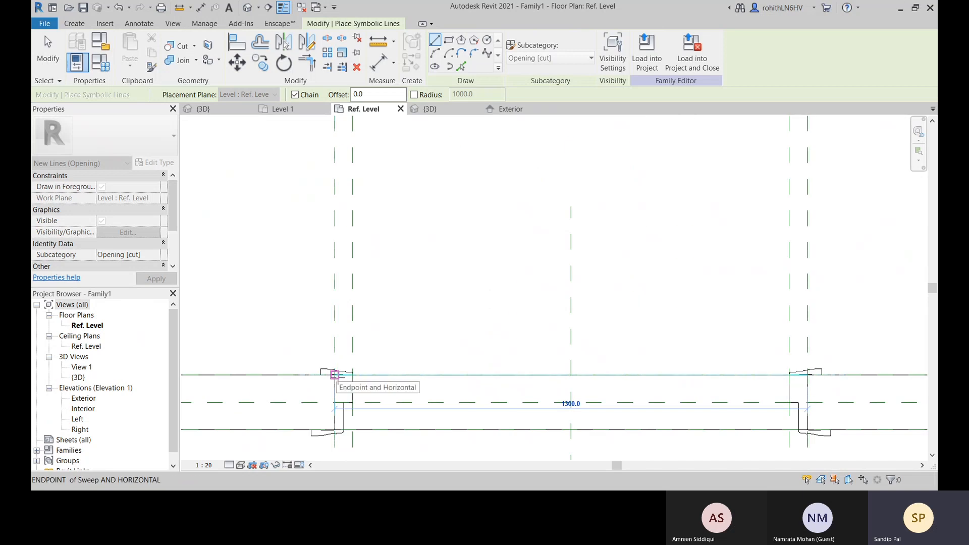
{"action": "scroll", "coordinate": [371, 353], "scroll_direction": "down", "scroll_amount": 2}
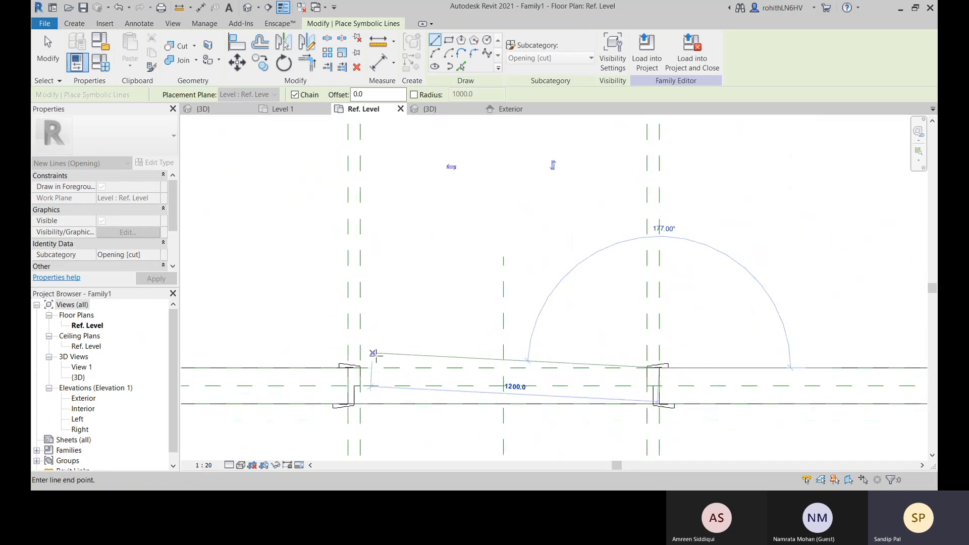
{"action": "middle_click_drag", "start_coordinate": [394, 377], "coordinate": [383, 203]}
{"action": "scroll", "coordinate": [399, 213], "scroll_direction": "down", "scroll_amount": 4}
{"action": "scroll", "coordinate": [411, 218], "scroll_direction": "down", "scroll_amount": 1}
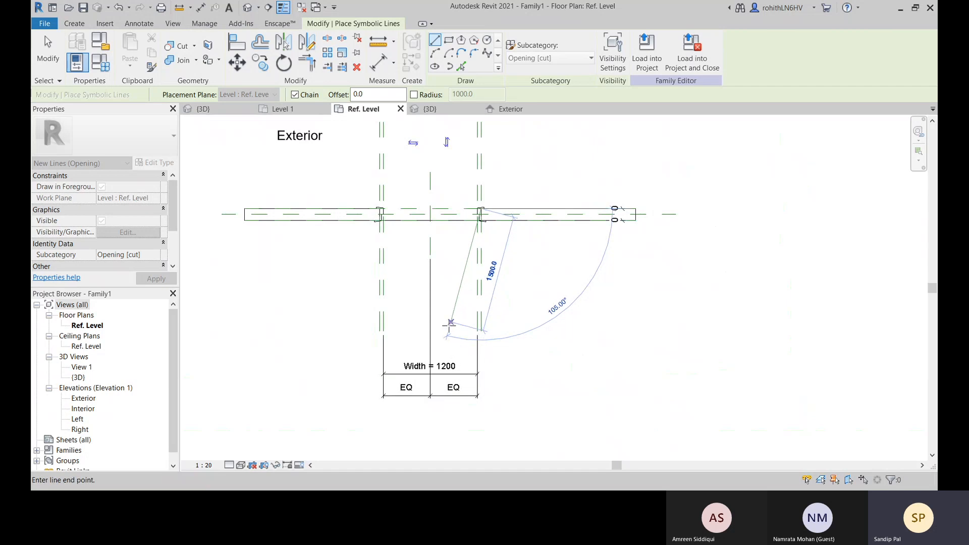
{"action": "scroll", "coordinate": [384, 221], "scroll_direction": "up", "scroll_amount": 2}
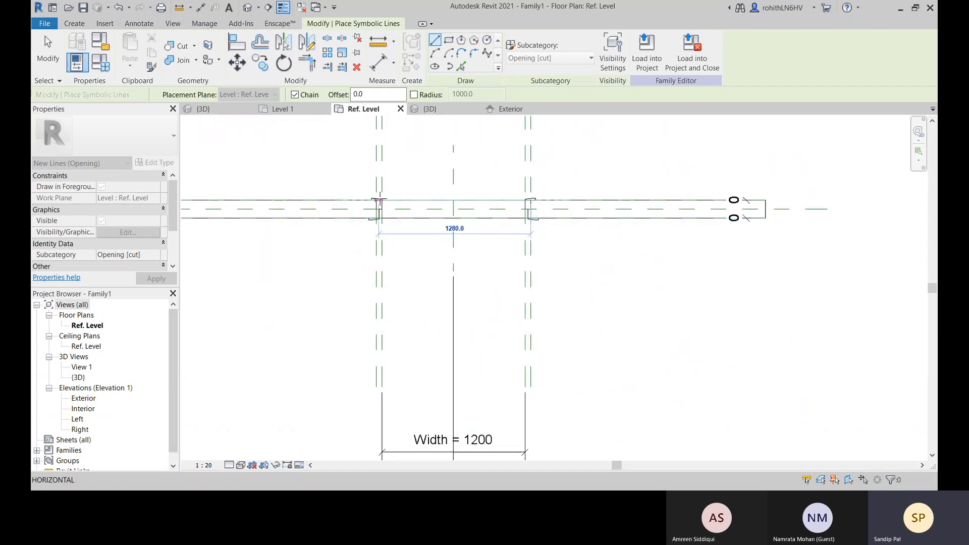
{"action": "scroll", "coordinate": [379, 200], "scroll_direction": "up", "scroll_amount": 3}
{"action": "scroll", "coordinate": [413, 265], "scroll_direction": "down", "scroll_amount": 5}
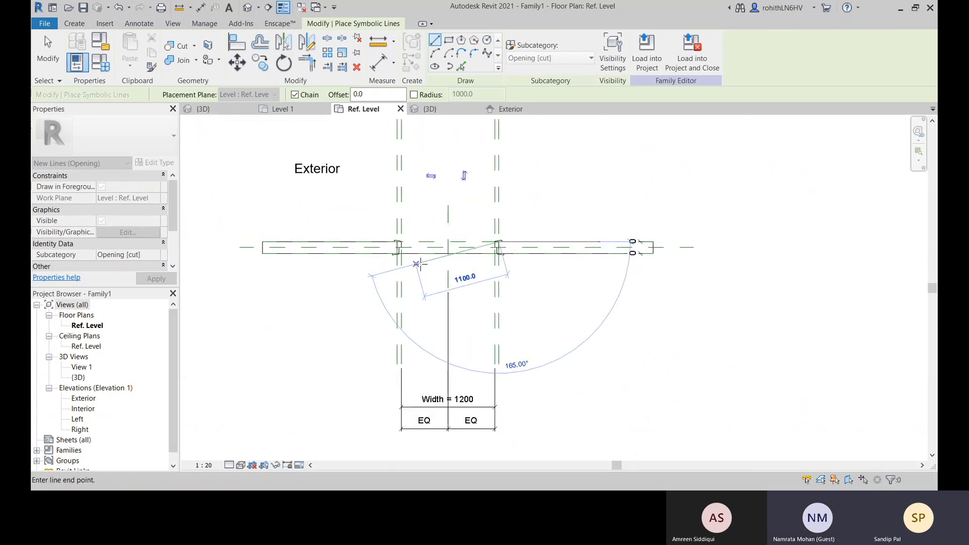
{"action": "middle_click_drag", "start_coordinate": [417, 263], "coordinate": [405, 229]}
{"action": "middle_click_drag", "start_coordinate": [478, 204], "coordinate": [474, 303]}
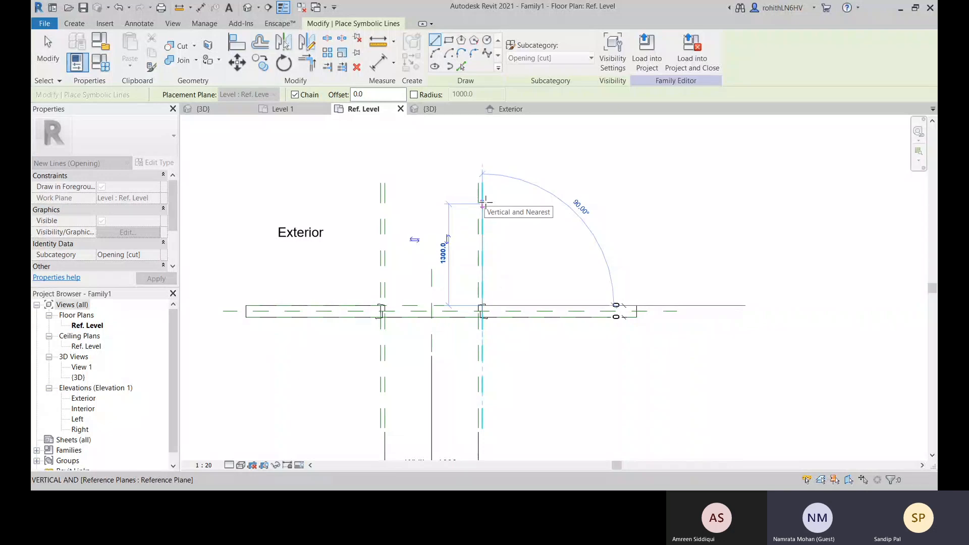
{"action": "left_click", "coordinate": [483, 204]}
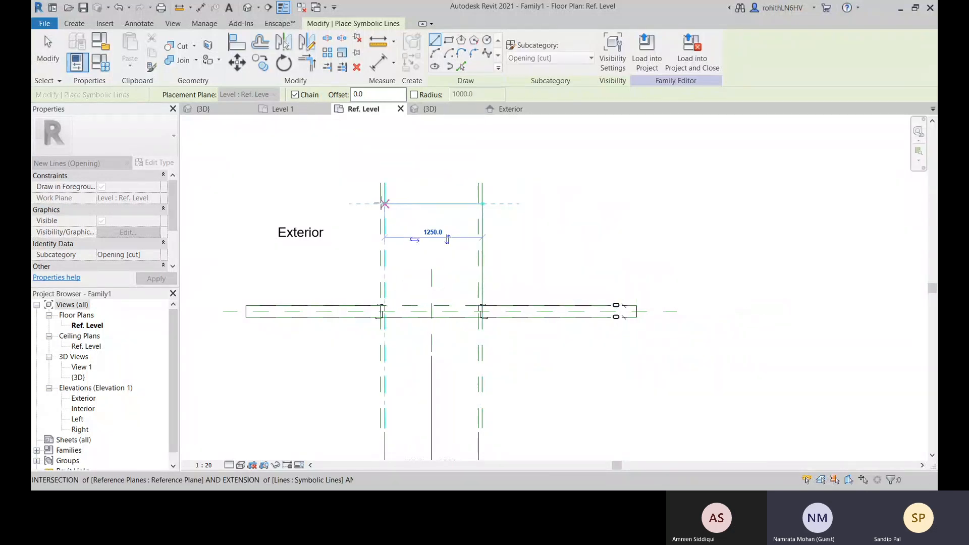
{"action": "key", "text": "Escape"}
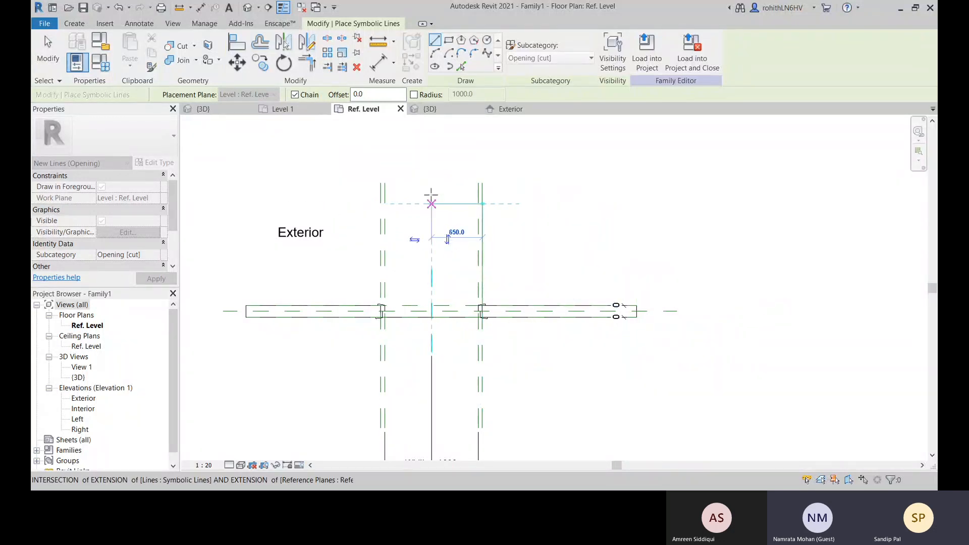
Draw a 1300 mm radius swing arc from the symbolic line's far end to the left jamb's outer corner on the exterior wall face
{"action": "left_click", "coordinate": [435, 53]}
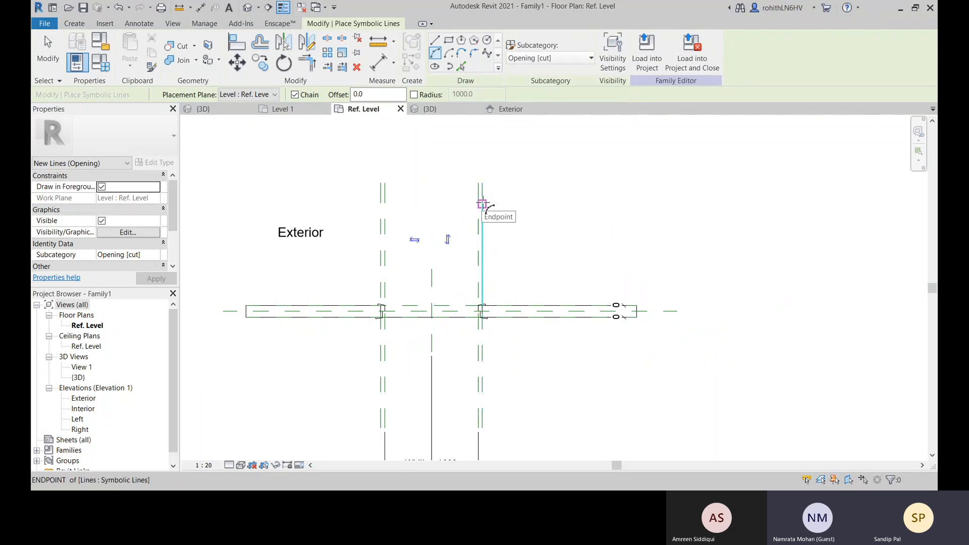
{"action": "left_click", "coordinate": [482, 204]}
{"action": "scroll", "coordinate": [384, 314], "scroll_direction": "up", "scroll_amount": 5}
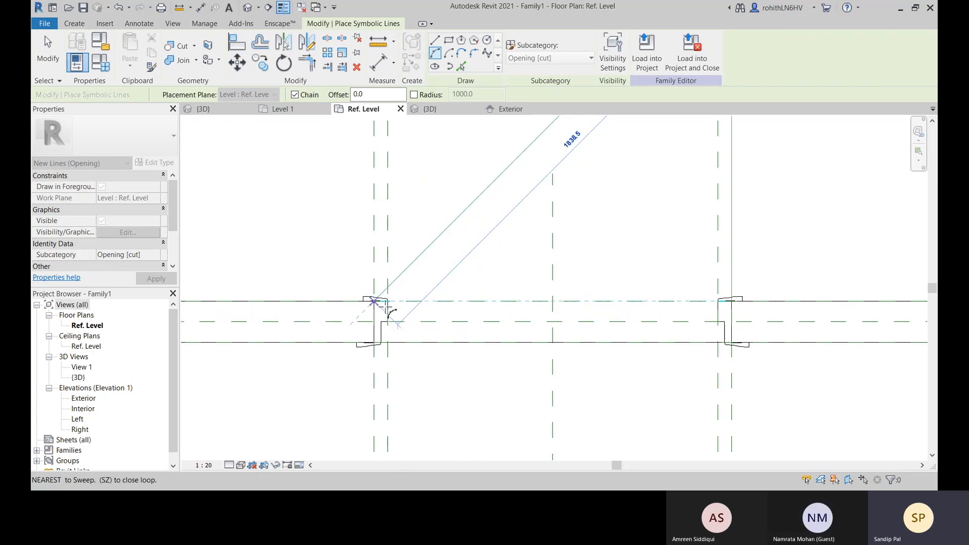
{"action": "left_click", "coordinate": [368, 302]}
{"action": "scroll", "coordinate": [357, 247], "scroll_direction": "down", "scroll_amount": 1}
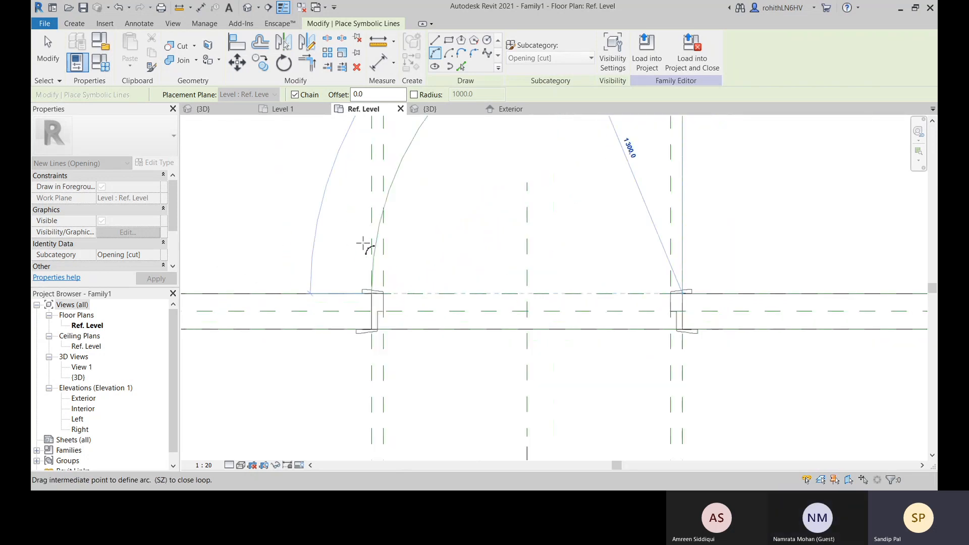
{"action": "left_click", "coordinate": [365, 243]}
{"action": "scroll", "coordinate": [438, 236], "scroll_direction": "down", "scroll_amount": 2}
{"action": "middle_click_drag", "start_coordinate": [476, 233], "coordinate": [469, 293]}
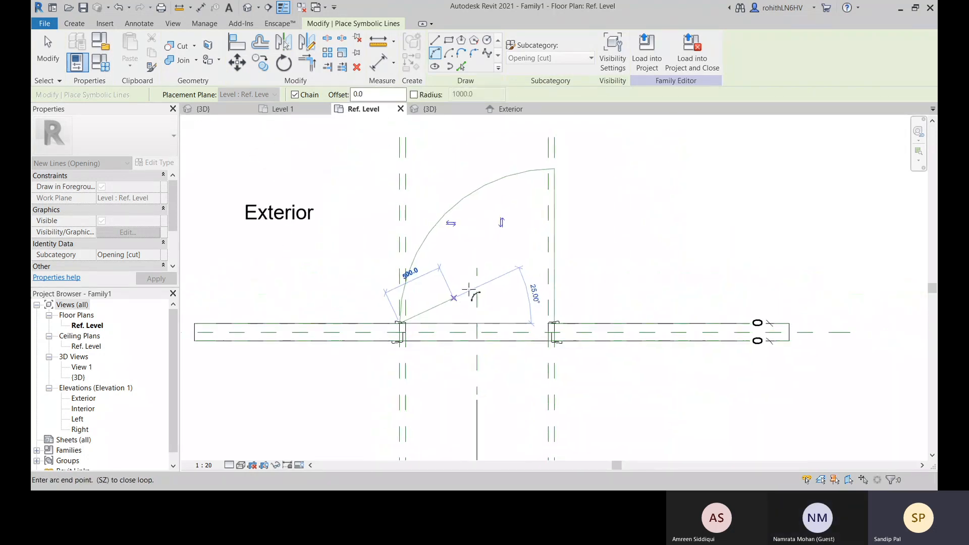
{"action": "key", "text": "Escape"}
{"action": "key", "text": "Escape"}
{"action": "key", "text": "Escape"}
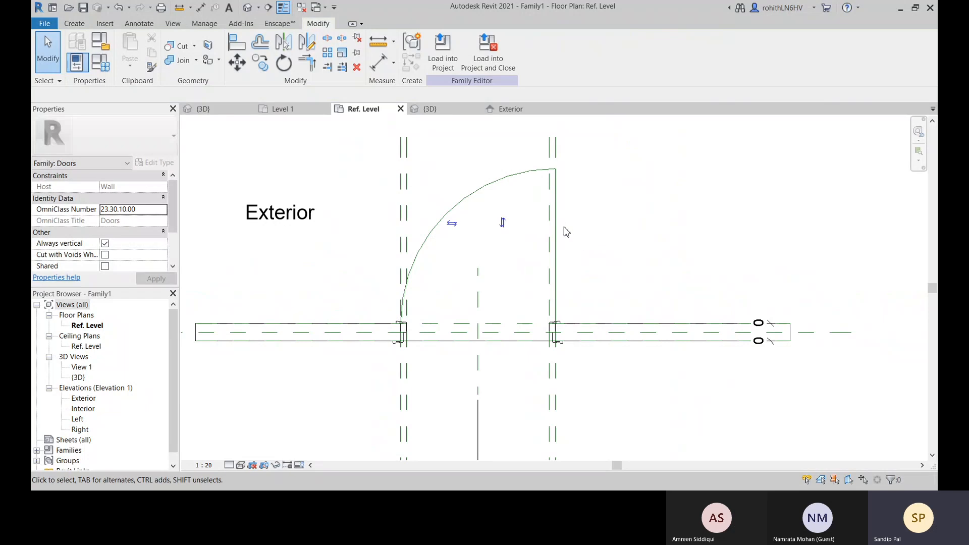
{"action": "left_click", "coordinate": [378, 62]}
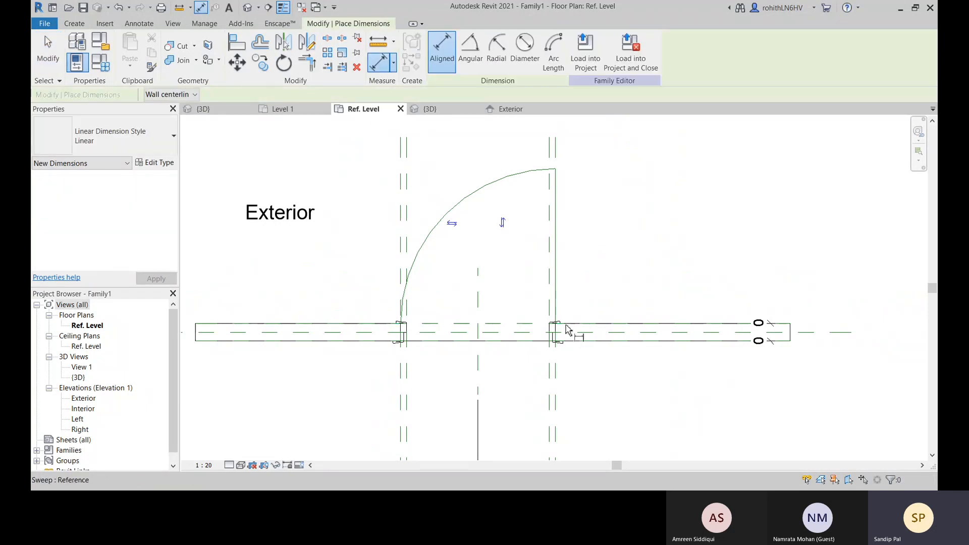
{"action": "scroll", "coordinate": [565, 326], "scroll_direction": "up", "scroll_amount": 1}
{"action": "scroll", "coordinate": [561, 326], "scroll_direction": "up", "scroll_amount": 1}
{"action": "scroll", "coordinate": [544, 331], "scroll_direction": "up", "scroll_amount": 1}
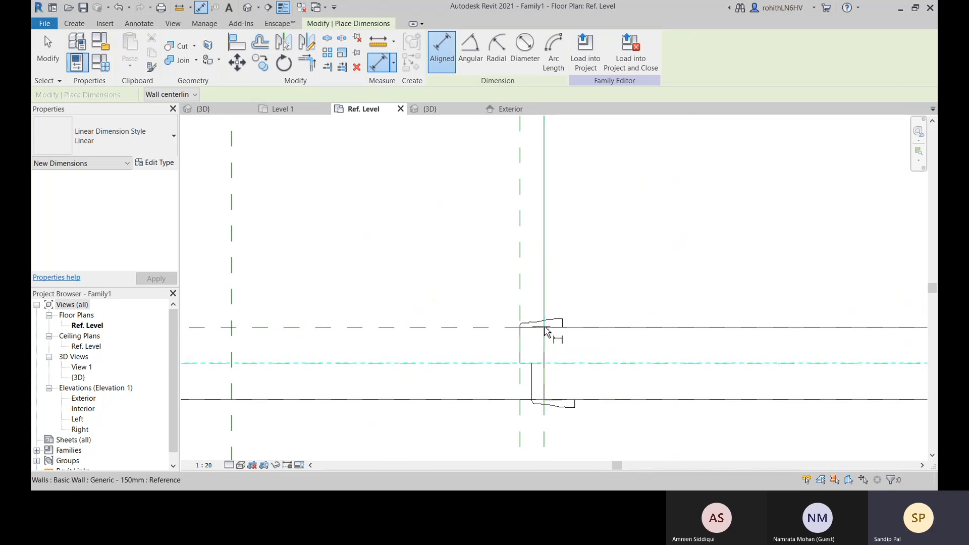
{"action": "key", "text": "Escape"}
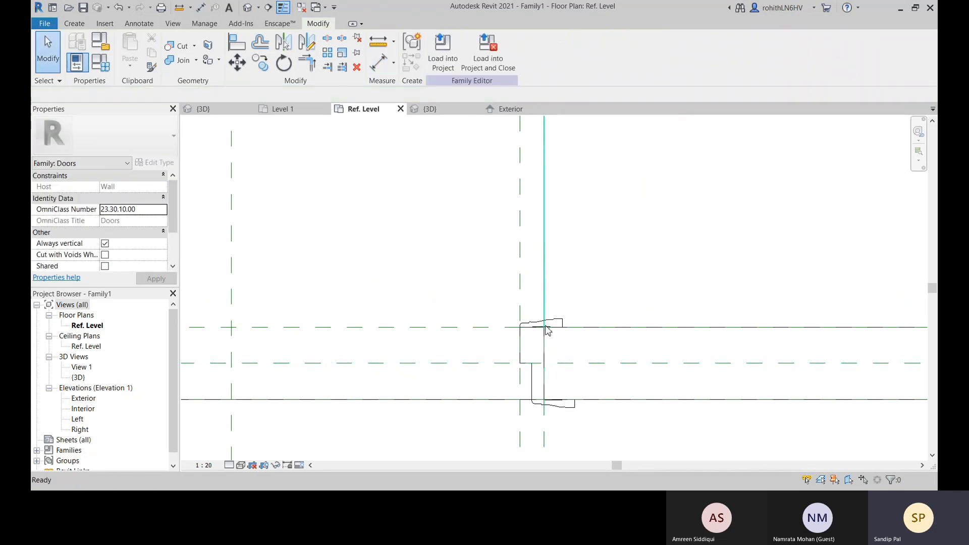
Temporarily isolate the straight symbolic door leaf line in the floor plan
{"action": "left_click", "coordinate": [544, 268]}
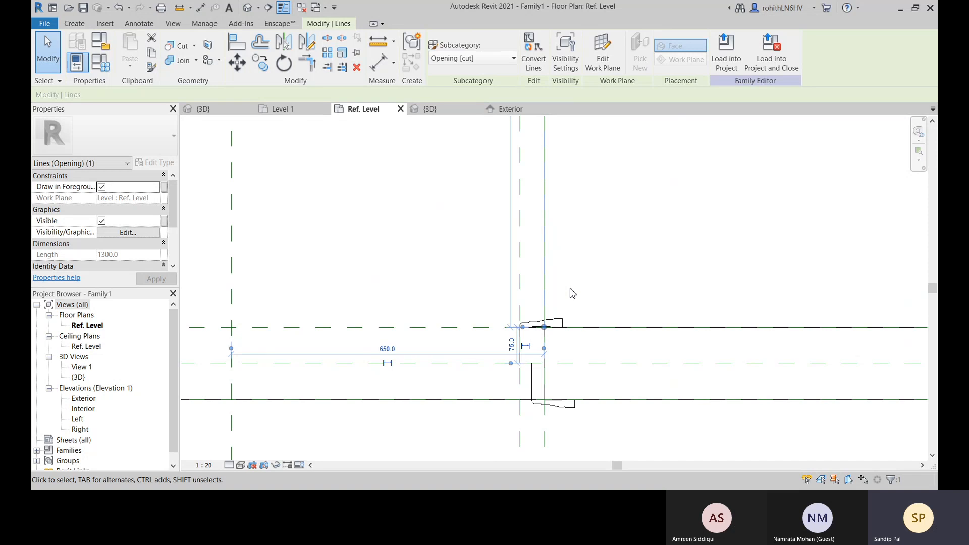
{"action": "key", "text": "h"}
{"action": "key", "text": "i"}
{"action": "scroll", "coordinate": [575, 293], "scroll_direction": "down", "scroll_amount": 4}
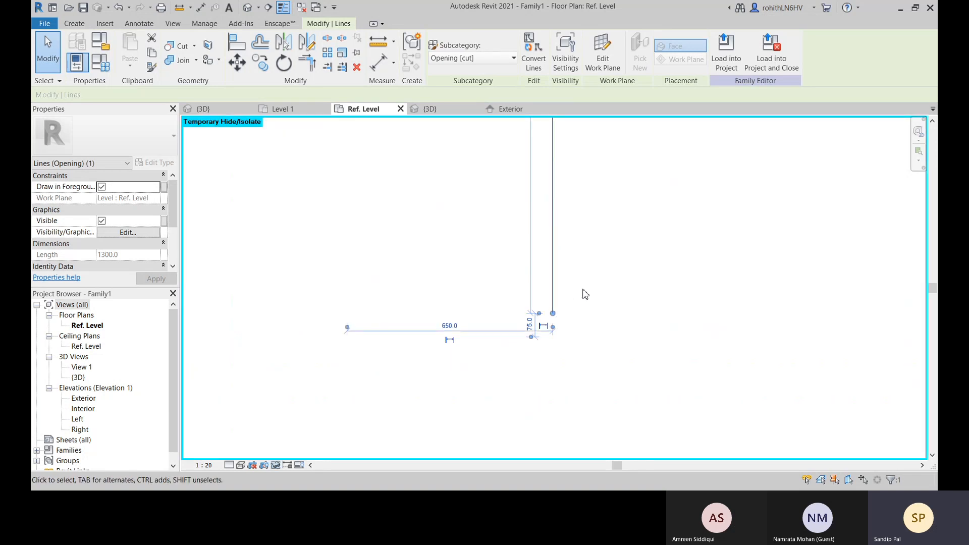
{"action": "scroll", "coordinate": [615, 289], "scroll_direction": "down", "scroll_amount": 2}
{"action": "middle_click_drag", "start_coordinate": [632, 295], "coordinate": [606, 317]}
{"action": "left_click", "coordinate": [618, 294]}
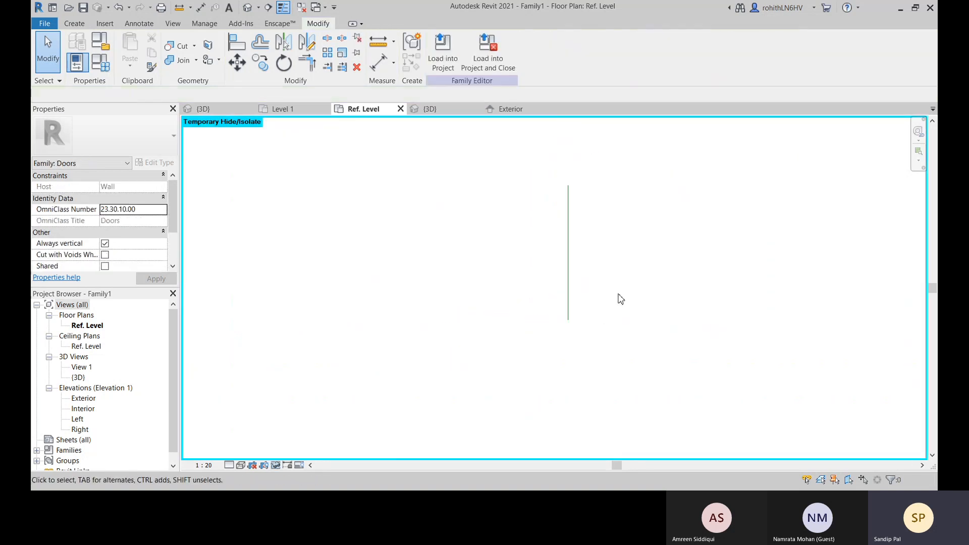
Add an aligned dimension between the two endpoints of the isolated symbolic line, placed on its right side
{"action": "left_click", "coordinate": [379, 63]}
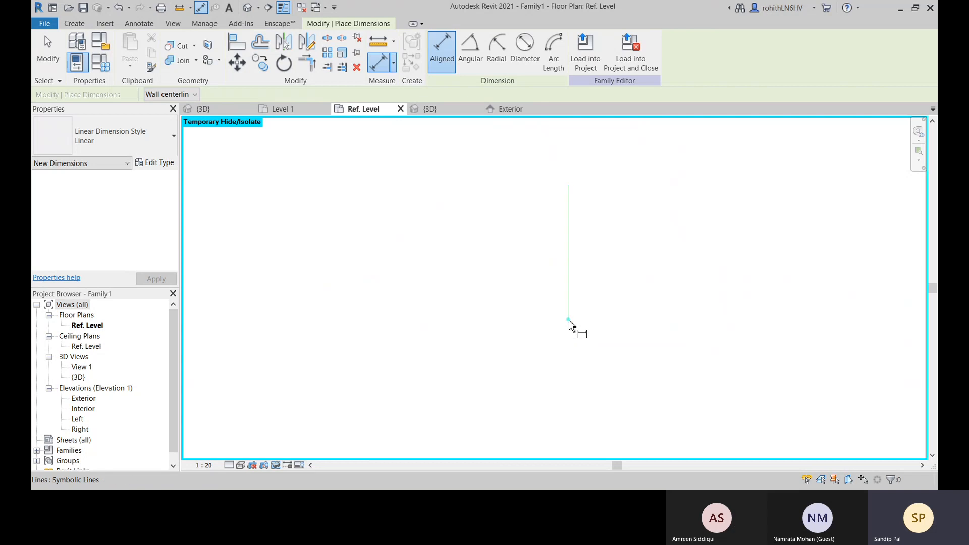
{"action": "left_click", "coordinate": [569, 323]}
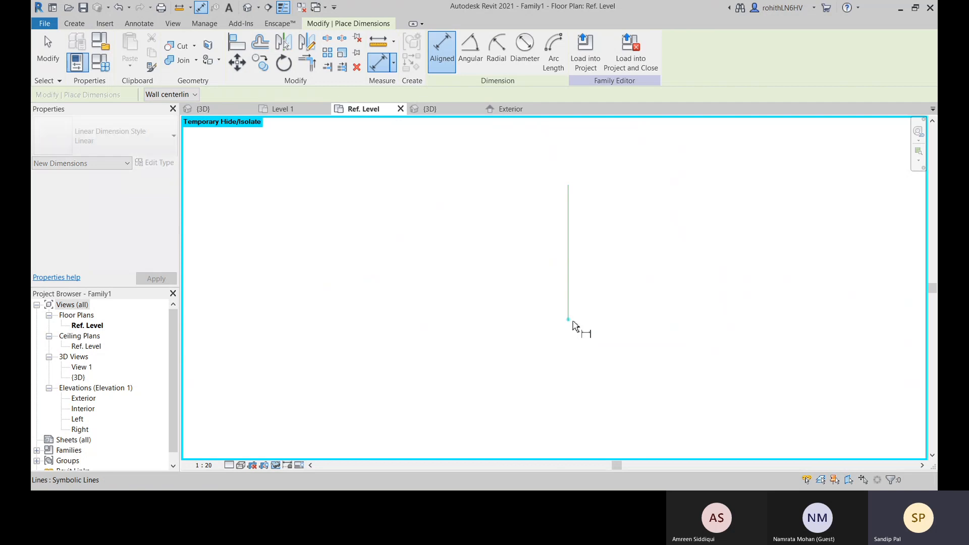
{"action": "left_click", "coordinate": [569, 185]}
{"action": "left_click", "coordinate": [651, 193]}
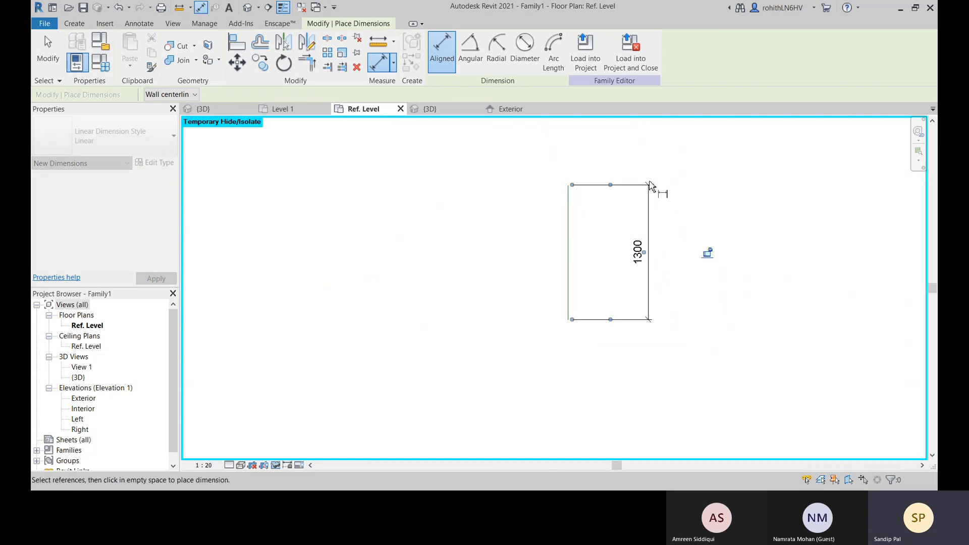
{"action": "right_click", "coordinate": [662, 176]}
{"action": "left_click", "coordinate": [668, 180]}
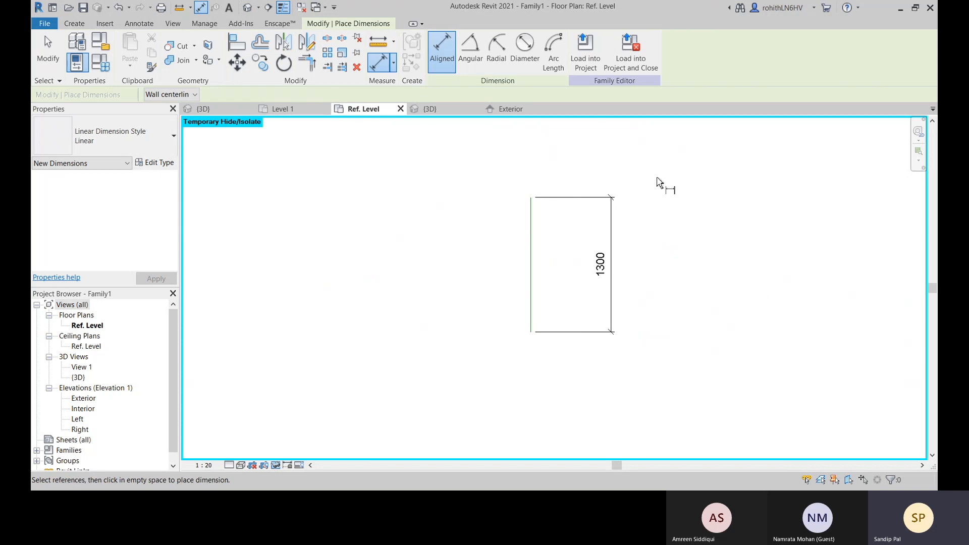
{"action": "right_click", "coordinate": [660, 183]}
{"action": "left_click", "coordinate": [667, 188]}
Label the symbolic line's length dimension with the Rough Width parameter
{"action": "left_click", "coordinate": [613, 235]}
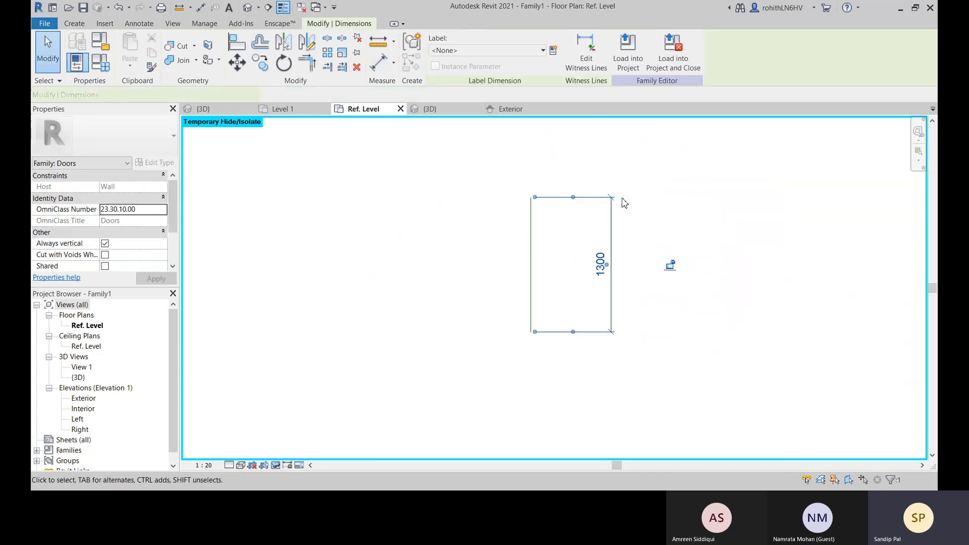
{"action": "left_click", "coordinate": [543, 50]}
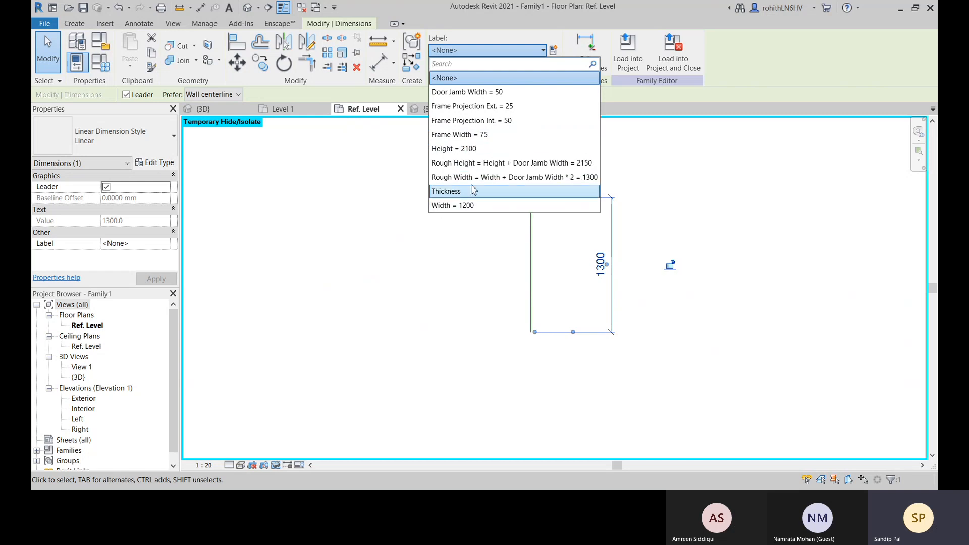
{"action": "left_click", "coordinate": [491, 178]}
{"action": "left_click", "coordinate": [761, 244]}
{"action": "middle_click_drag", "start_coordinate": [697, 241], "coordinate": [624, 267]}
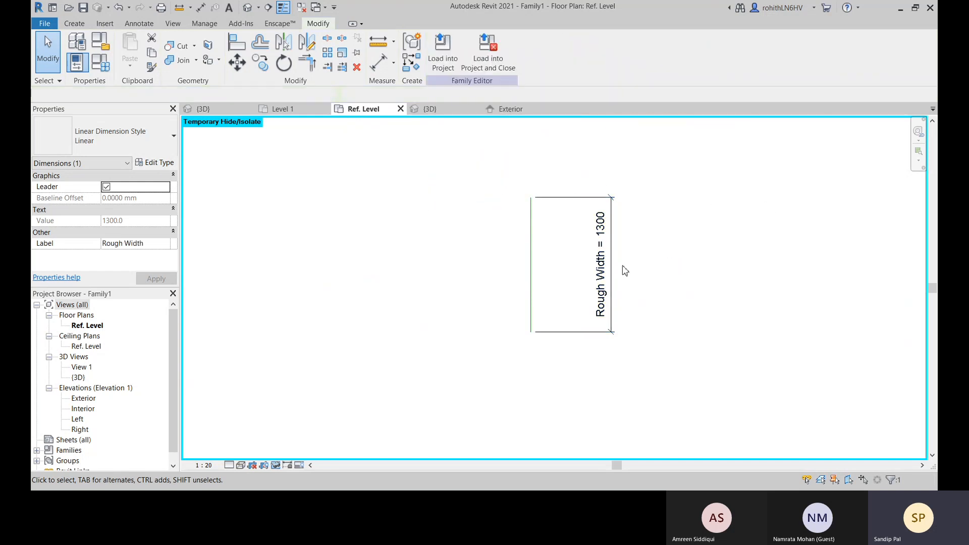
{"action": "middle_click_drag", "start_coordinate": [457, 267], "coordinate": [479, 261]}
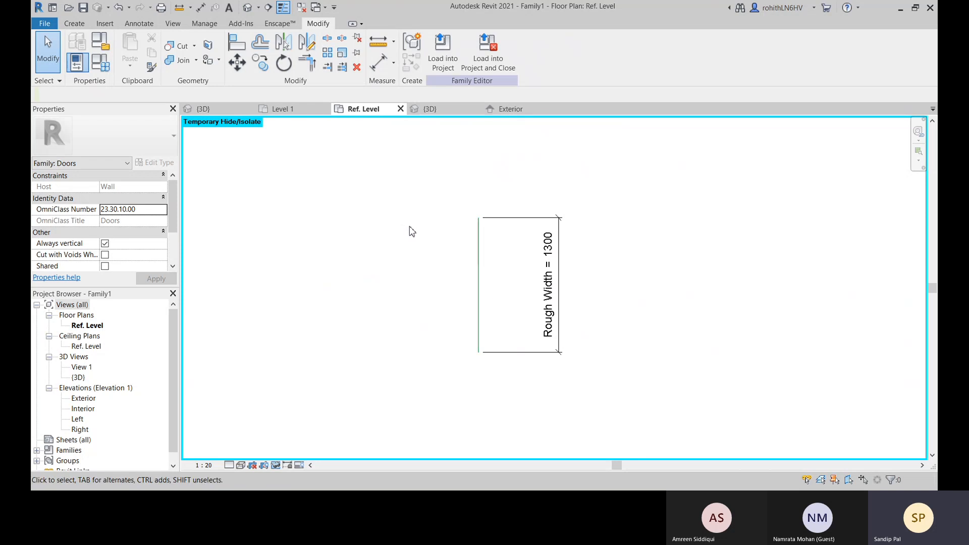
Reset the temporary isolation in the Ref. Level floor plan to restore the full door geometry
{"action": "key", "text": "h"}
{"action": "key", "text": "r"}
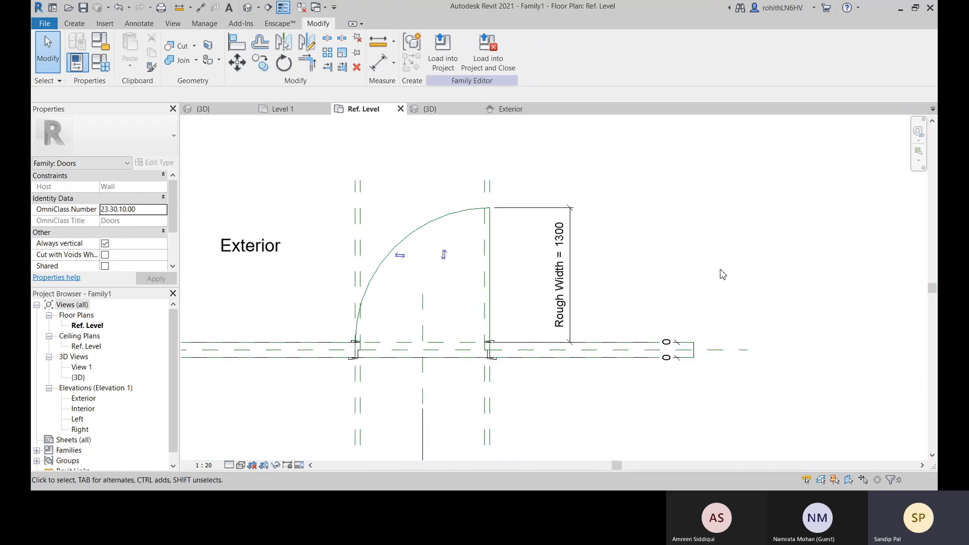
{"action": "scroll", "coordinate": [721, 270], "scroll_direction": "down", "scroll_amount": 2}
{"action": "middle_click_drag", "start_coordinate": [547, 447], "coordinate": [518, 333]}
{"action": "middle_click_drag", "start_coordinate": [462, 389], "coordinate": [437, 424]}
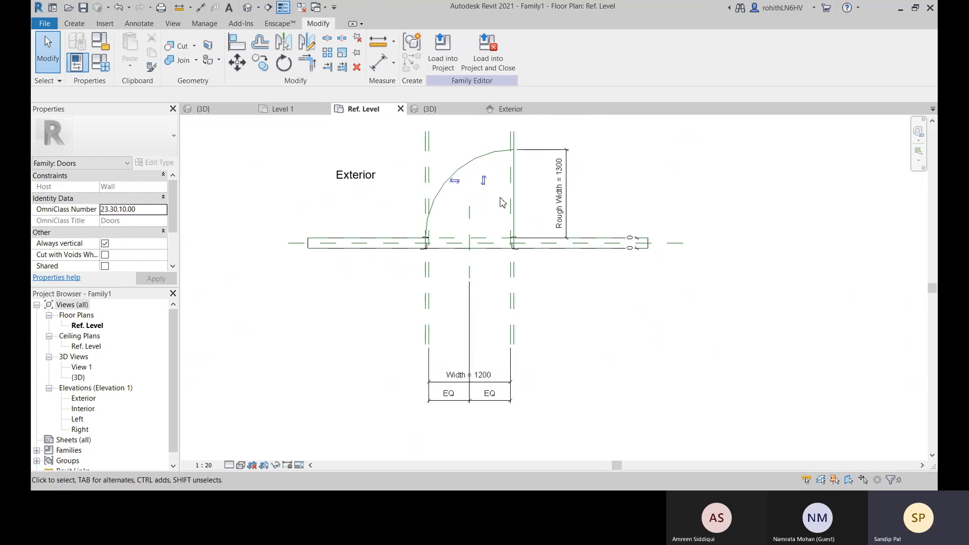
Set the door family's Width parameter to 1500 and apply it
{"action": "left_click", "coordinate": [101, 62]}
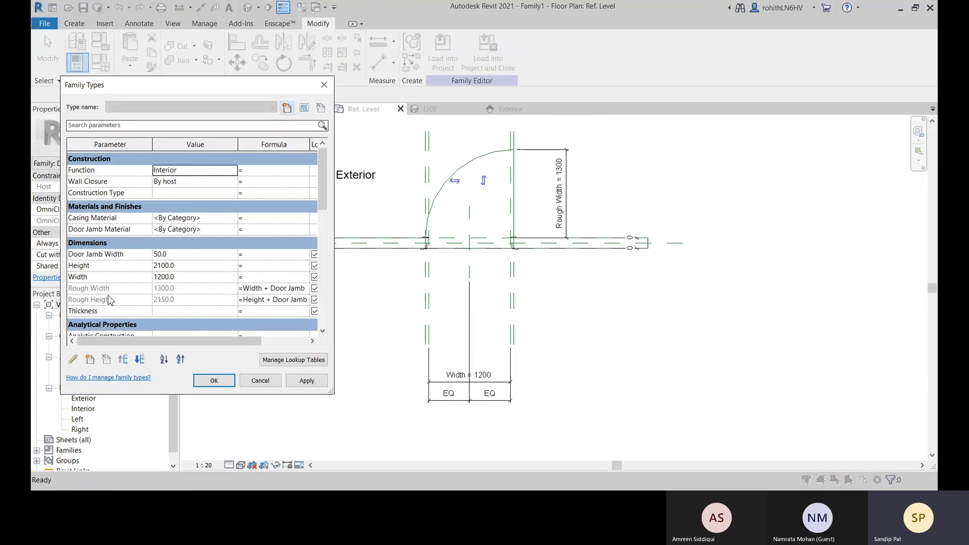
{"action": "left_click", "coordinate": [191, 278]}
{"action": "type", "text": "1"}
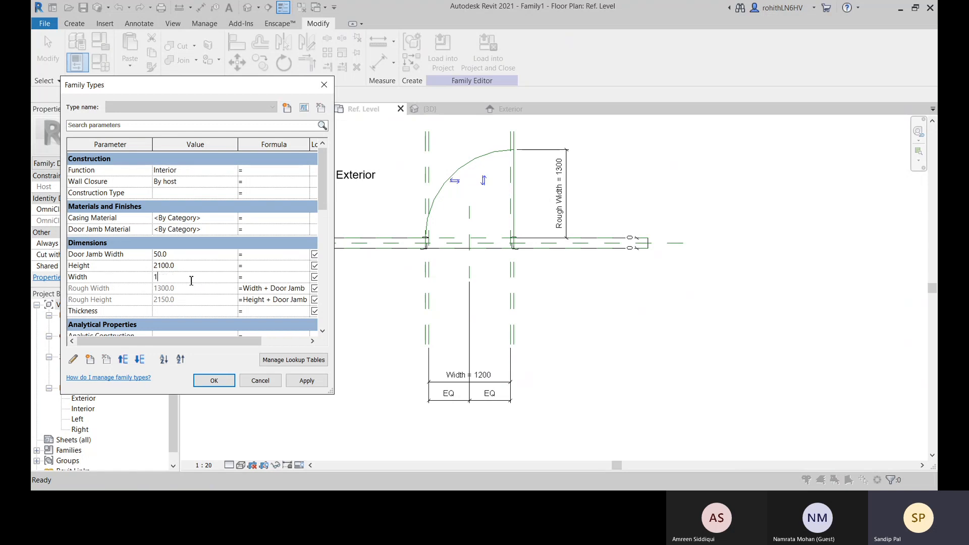
{"action": "type", "text": "500"}
{"action": "left_click", "coordinate": [306, 381]}
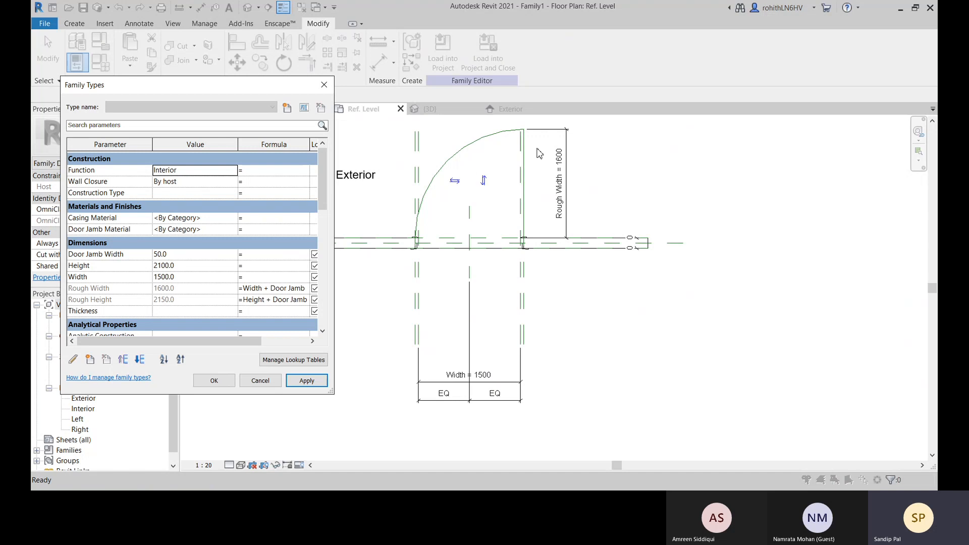
{"action": "left_click", "coordinate": [214, 381]}
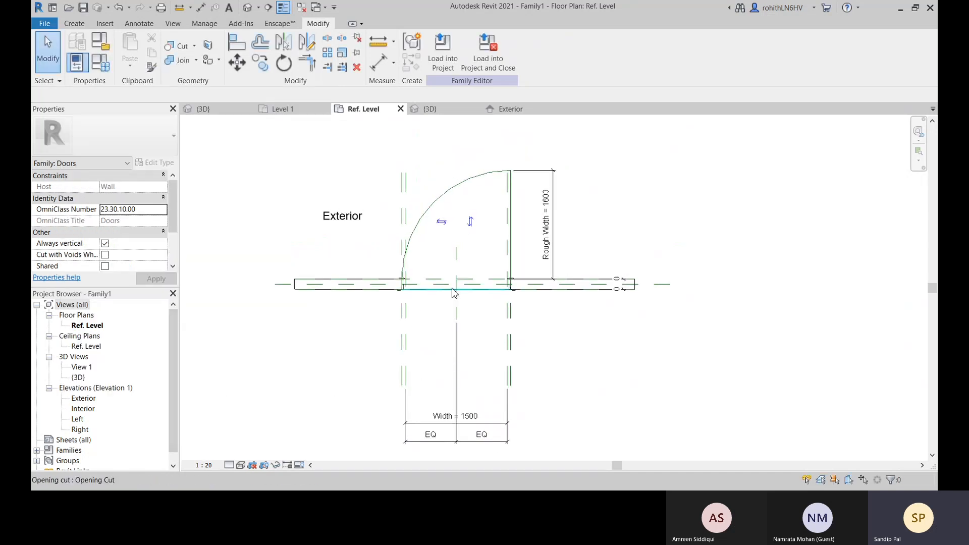
Load the door family into the Revit Arch Model project, overwriting the existing version
{"action": "left_click", "coordinate": [443, 51]}
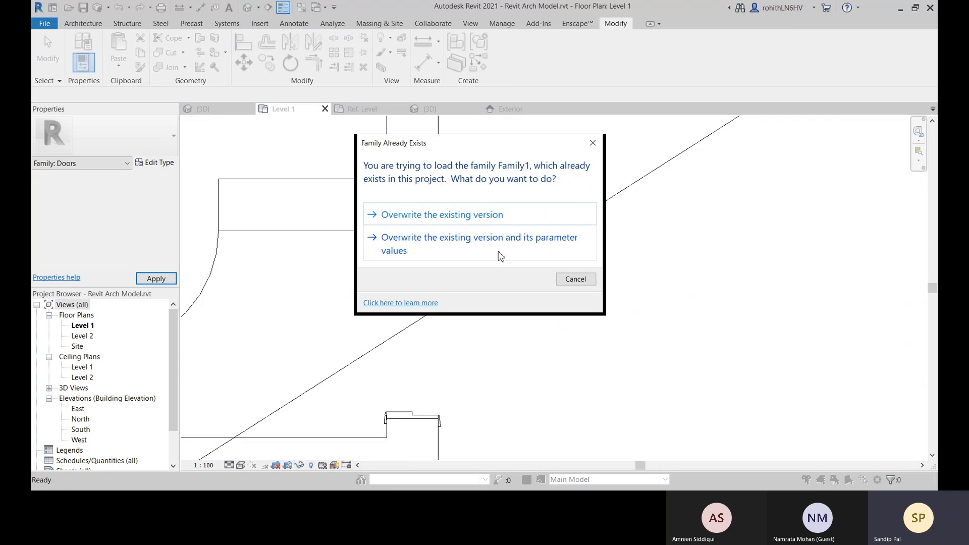
{"action": "left_click", "coordinate": [440, 218]}
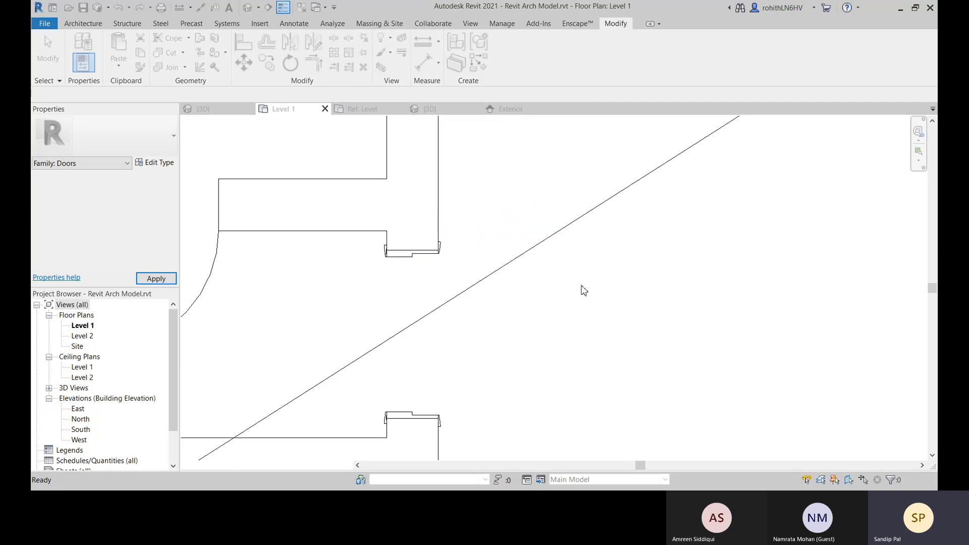
{"action": "scroll", "coordinate": [535, 296], "scroll_direction": "up", "scroll_amount": 4}
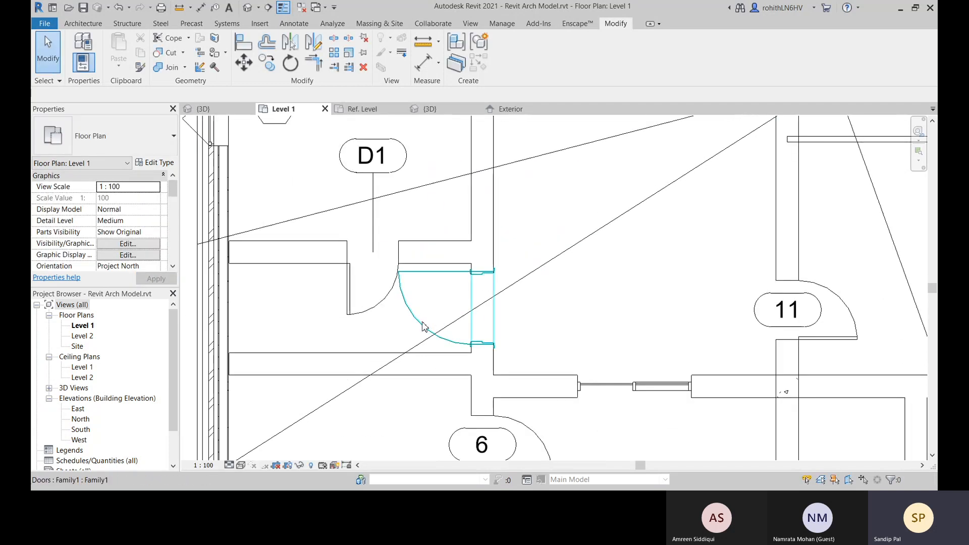
Flip the placed Family1 door's facing to the other side of the wall and reverse its hinge side
{"action": "left_click", "coordinate": [423, 325]}
{"action": "scroll", "coordinate": [409, 275], "scroll_direction": "up", "scroll_amount": 3}
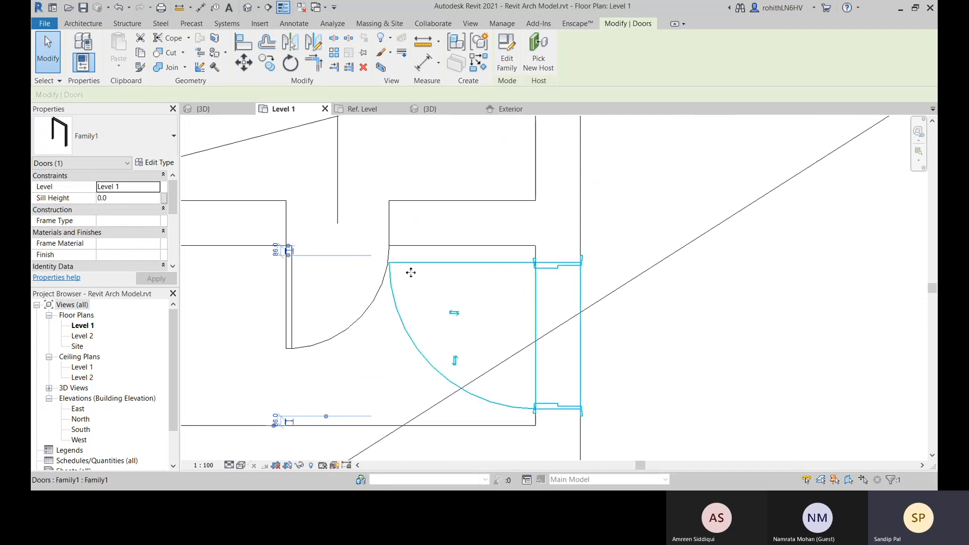
{"action": "left_click", "coordinate": [454, 314]}
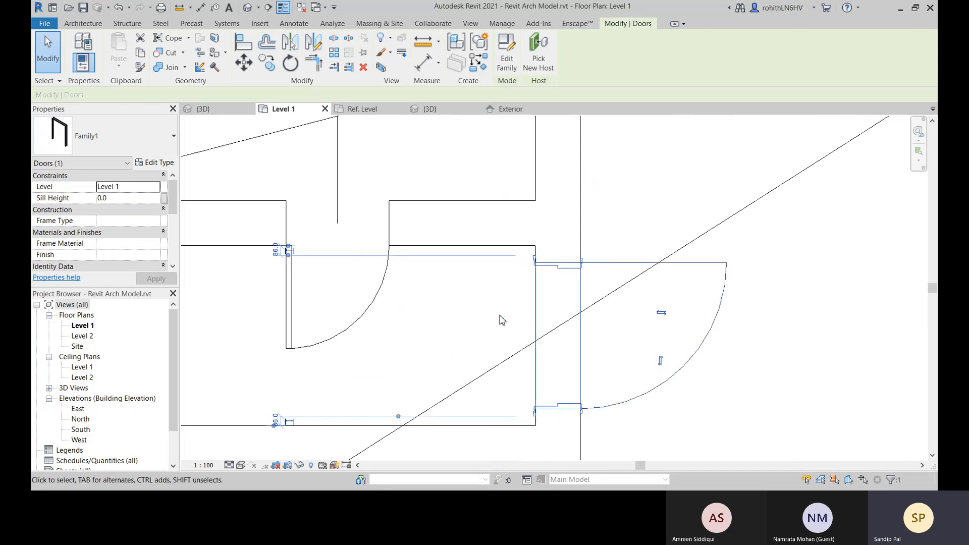
{"action": "left_click", "coordinate": [659, 361]}
{"action": "left_click", "coordinate": [660, 361]}
{"action": "left_click", "coordinate": [661, 361]}
{"action": "scroll", "coordinate": [636, 348], "scroll_direction": "down", "scroll_amount": 4}
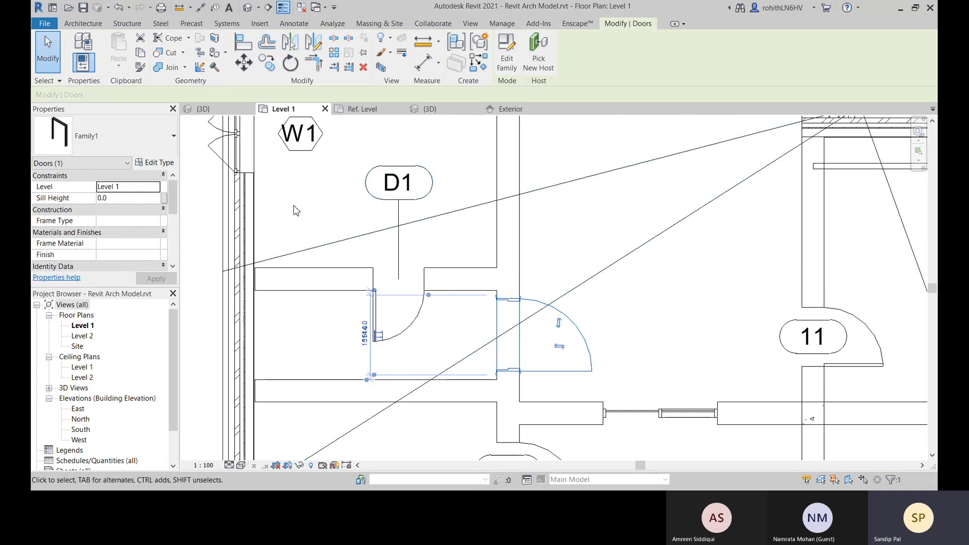
Examine the placed door in the project's 3D view and its swing, jamb and casing lines in the Level 1 plan
{"action": "middle_click_drag", "start_coordinate": [252, 142], "coordinate": [286, 218]}
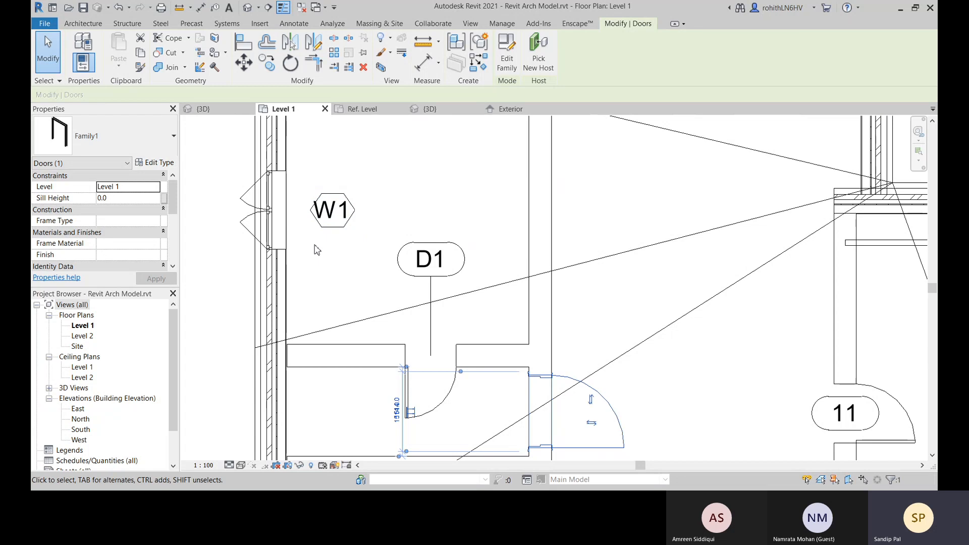
{"action": "scroll", "coordinate": [389, 257], "scroll_direction": "down", "scroll_amount": 1}
{"action": "scroll", "coordinate": [510, 302], "scroll_direction": "down", "scroll_amount": 3}
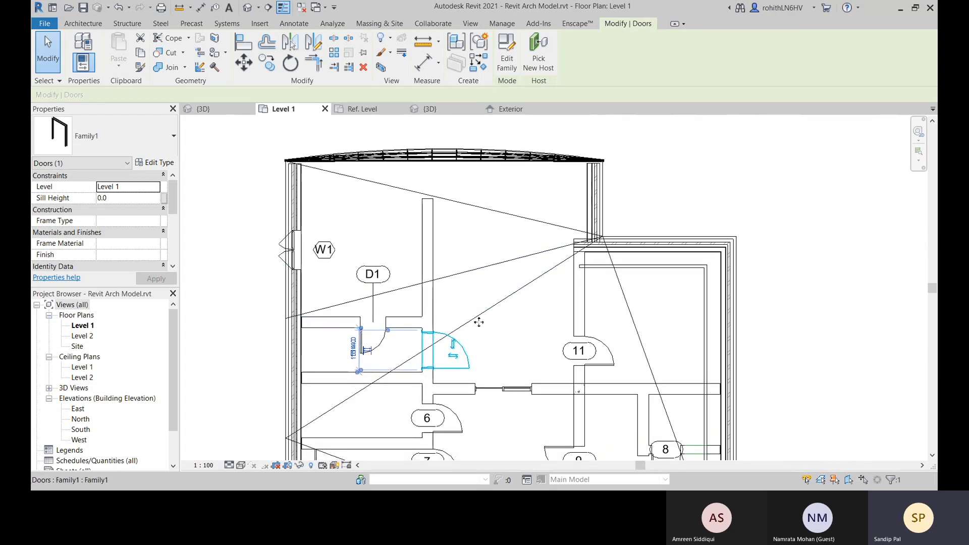
{"action": "left_click", "coordinate": [202, 108]}
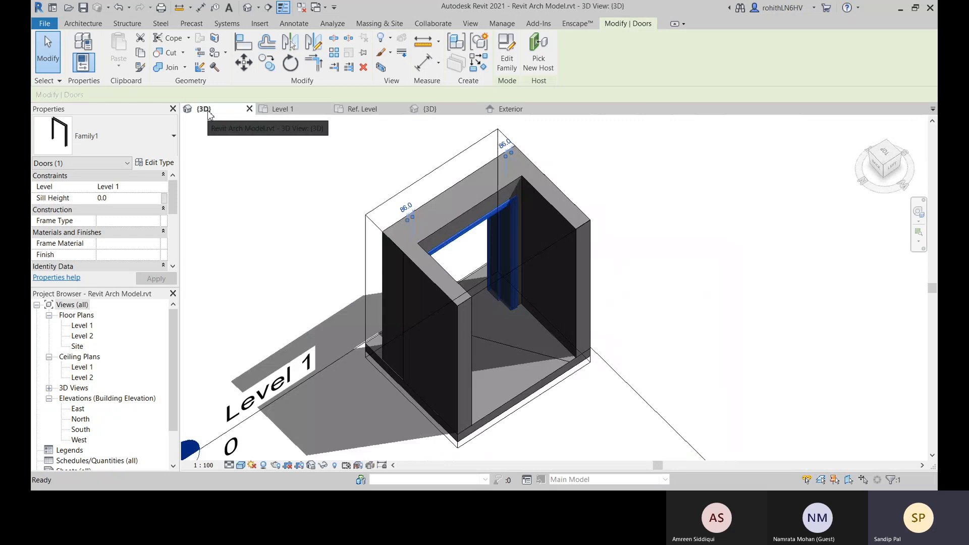
{"action": "left_click", "coordinate": [661, 292]}
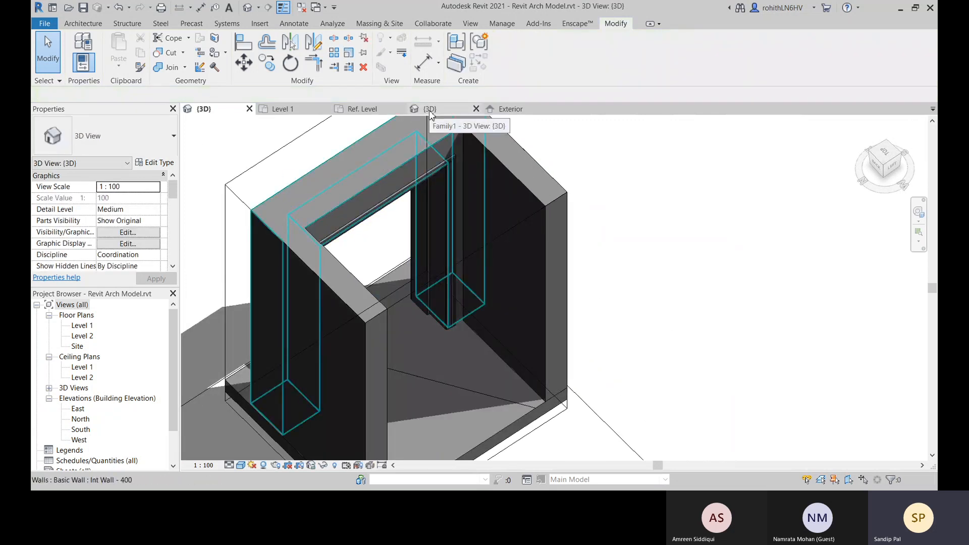
{"action": "left_click", "coordinate": [276, 109]}
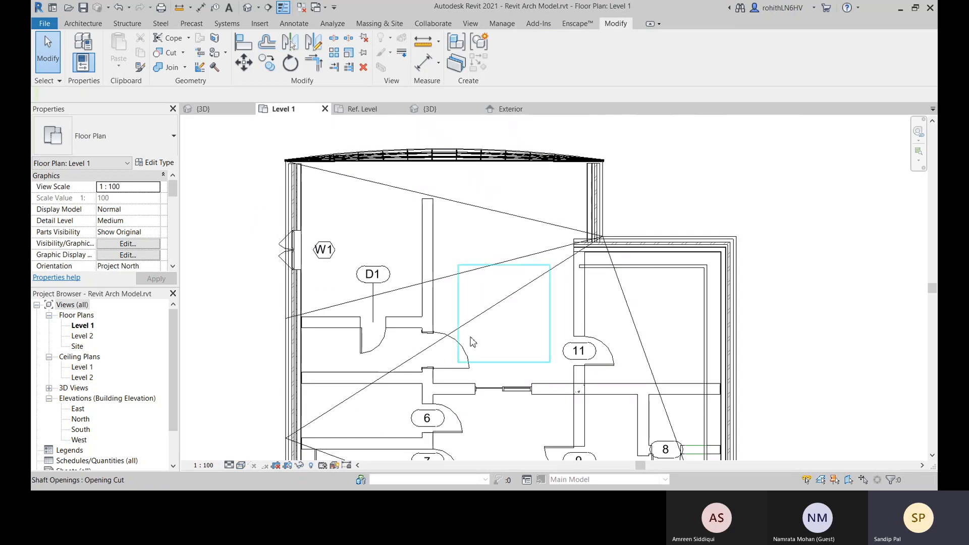
{"action": "scroll", "coordinate": [451, 351], "scroll_direction": "up", "scroll_amount": 8}
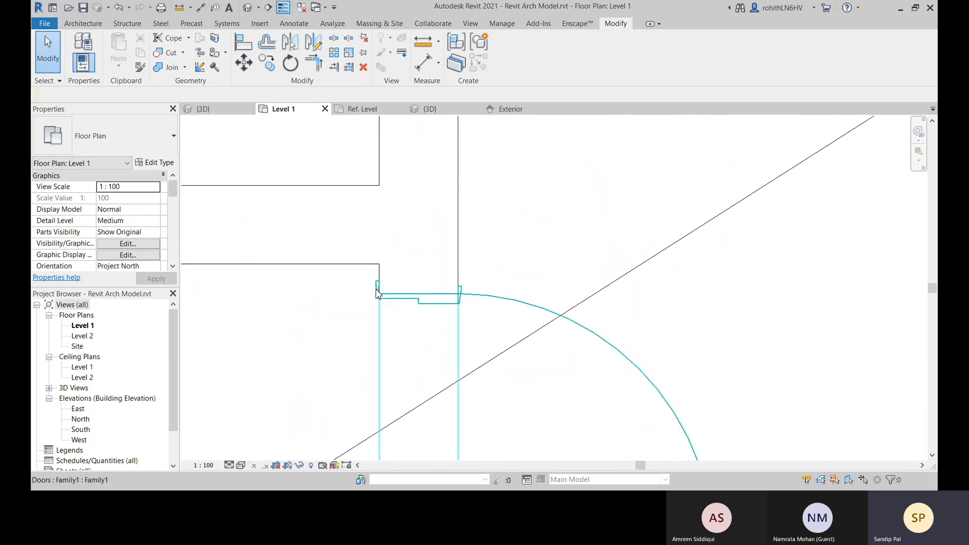
{"action": "scroll", "coordinate": [647, 315], "scroll_direction": "down", "scroll_amount": 5}
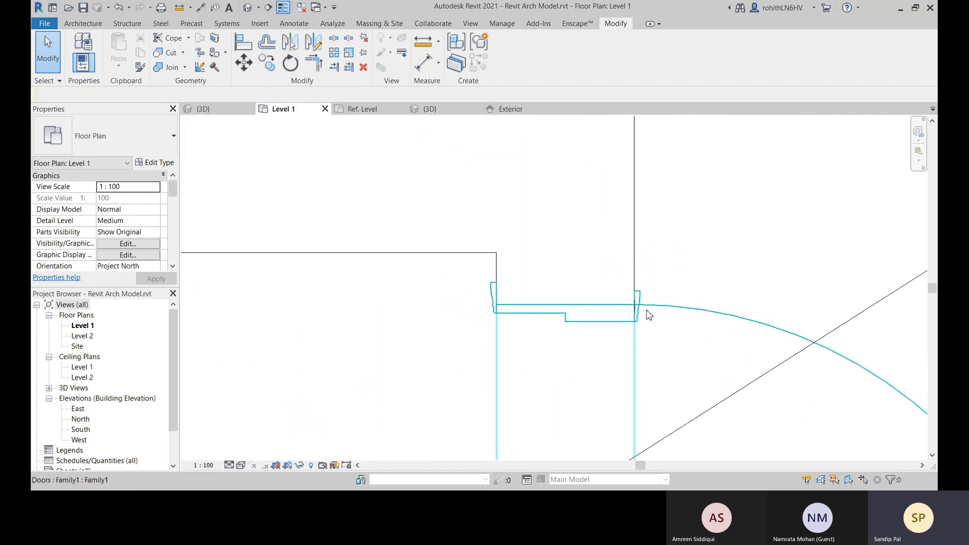
{"action": "scroll", "coordinate": [606, 333], "scroll_direction": "up", "scroll_amount": 6}
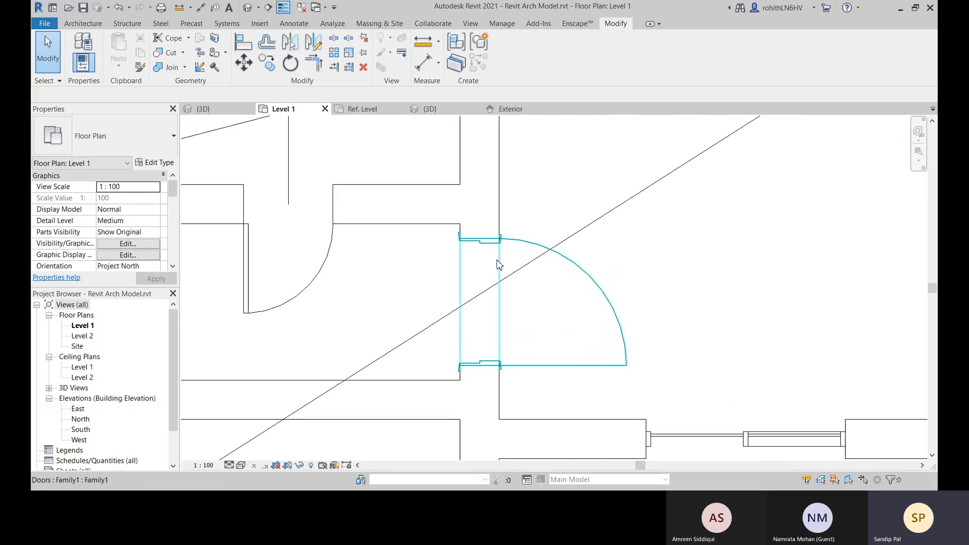
{"action": "middle_click_drag", "start_coordinate": [528, 443], "coordinate": [508, 330]}
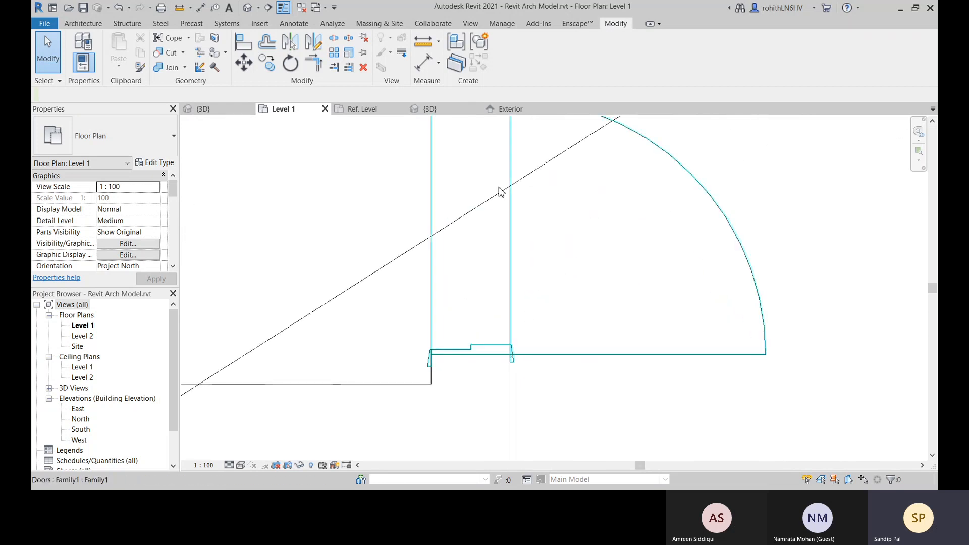
In the family's Ref. Level plan, turn off Plan/RCP and cut-in-Plan/RCP visibility for the jamb sweep and both casing sweeps
{"action": "left_click", "coordinate": [364, 109]}
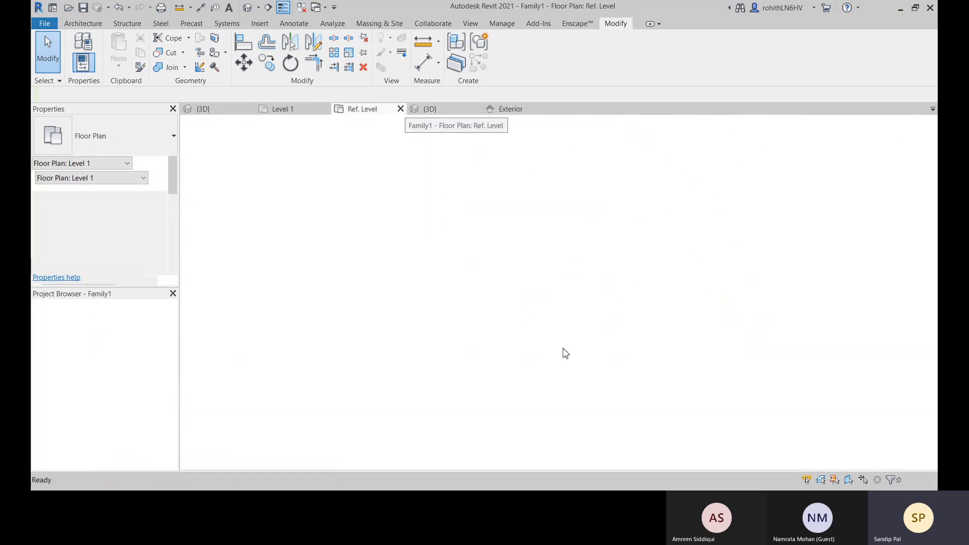
{"action": "scroll", "coordinate": [444, 295], "scroll_direction": "up", "scroll_amount": 6}
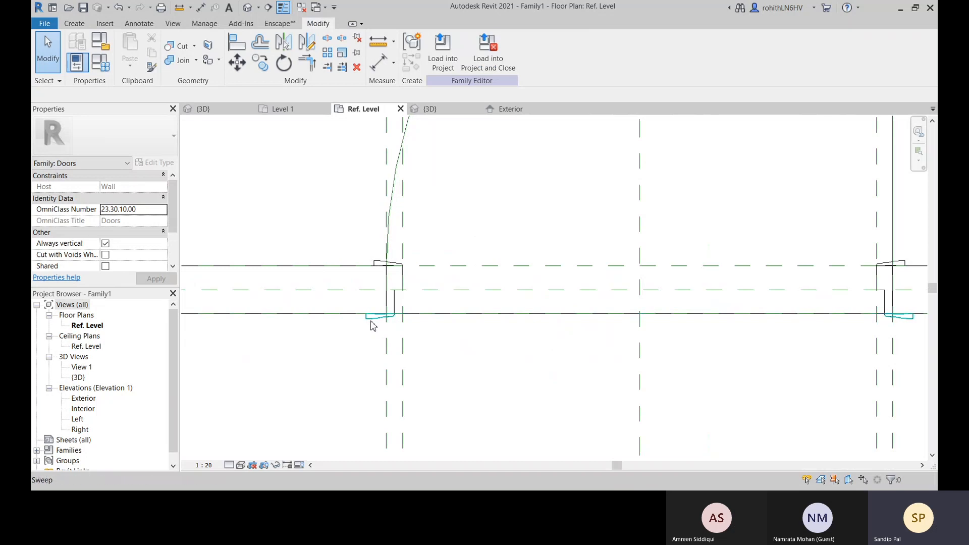
{"action": "left_click", "coordinate": [376, 317]}
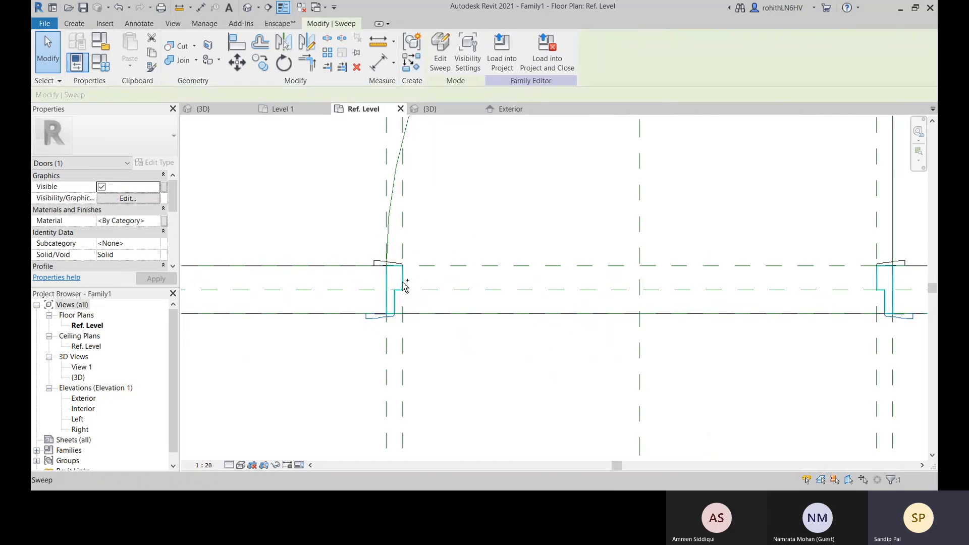
{"action": "left_click", "coordinate": [403, 281], "text": "ctrl"}
{"action": "left_click", "coordinate": [376, 263], "text": "ctrl"}
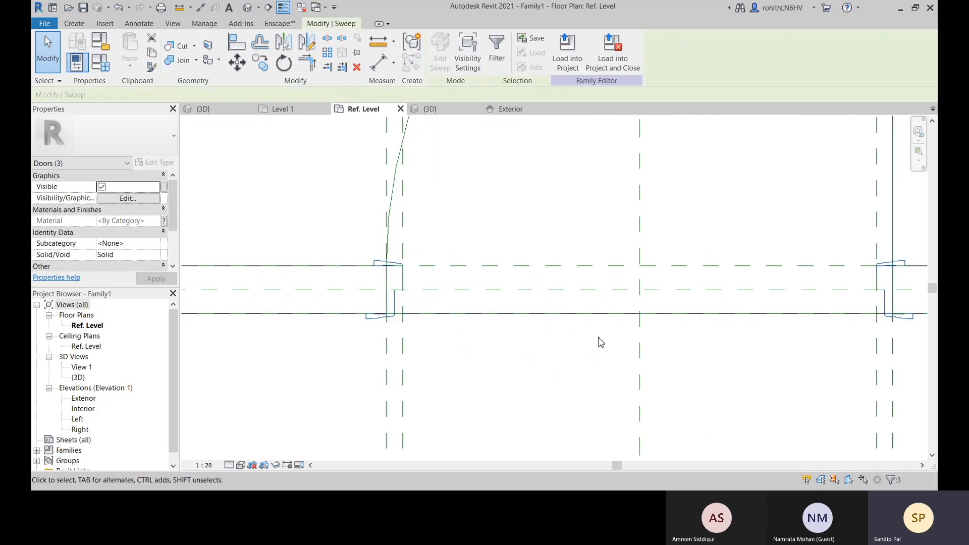
{"action": "middle_click_drag", "start_coordinate": [599, 339], "coordinate": [454, 335]}
{"action": "scroll", "coordinate": [690, 339], "scroll_direction": "down", "scroll_amount": 1}
{"action": "scroll", "coordinate": [692, 344], "scroll_direction": "down", "scroll_amount": 1}
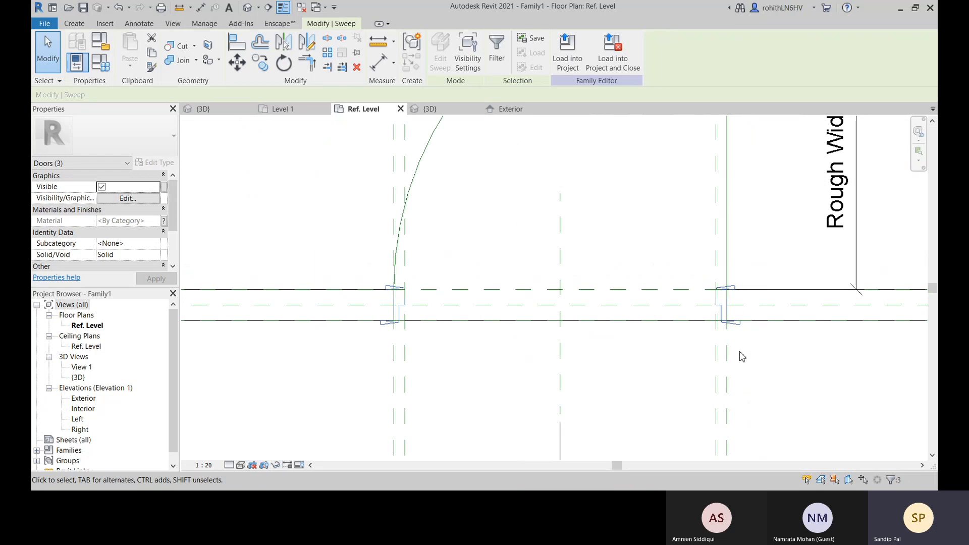
{"action": "middle_click_drag", "start_coordinate": [558, 410], "coordinate": [525, 368]}
{"action": "scroll", "coordinate": [475, 277], "scroll_direction": "down", "scroll_amount": 1}
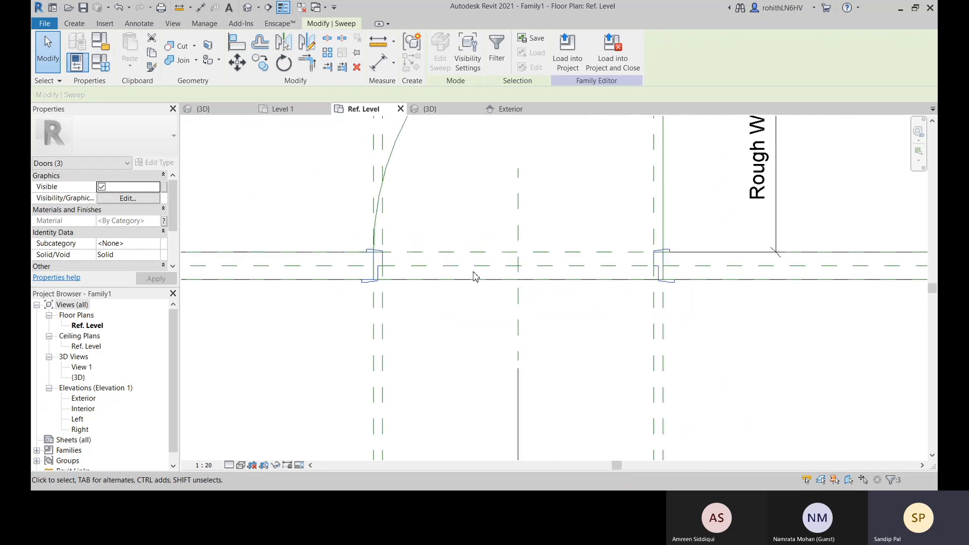
{"action": "left_click", "coordinate": [468, 57]}
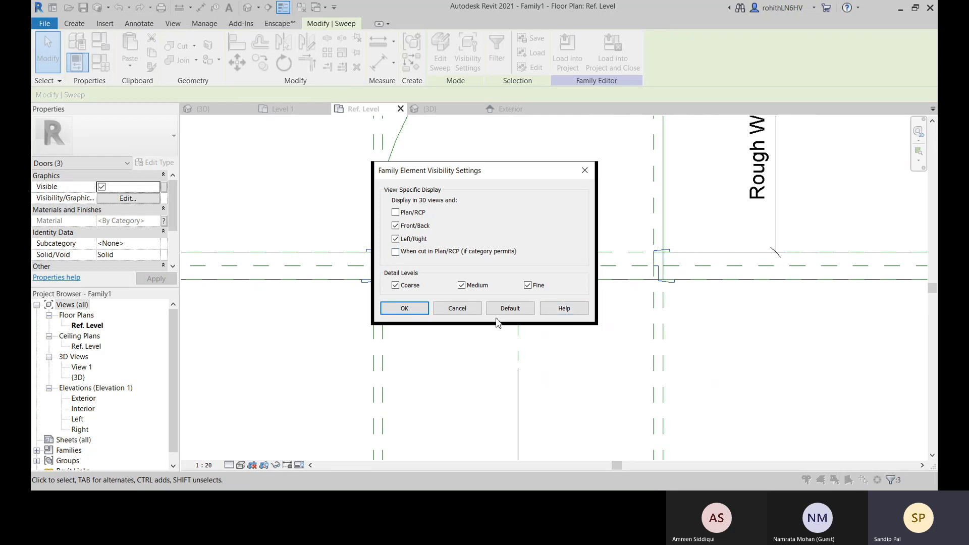
{"action": "left_click", "coordinate": [405, 308]}
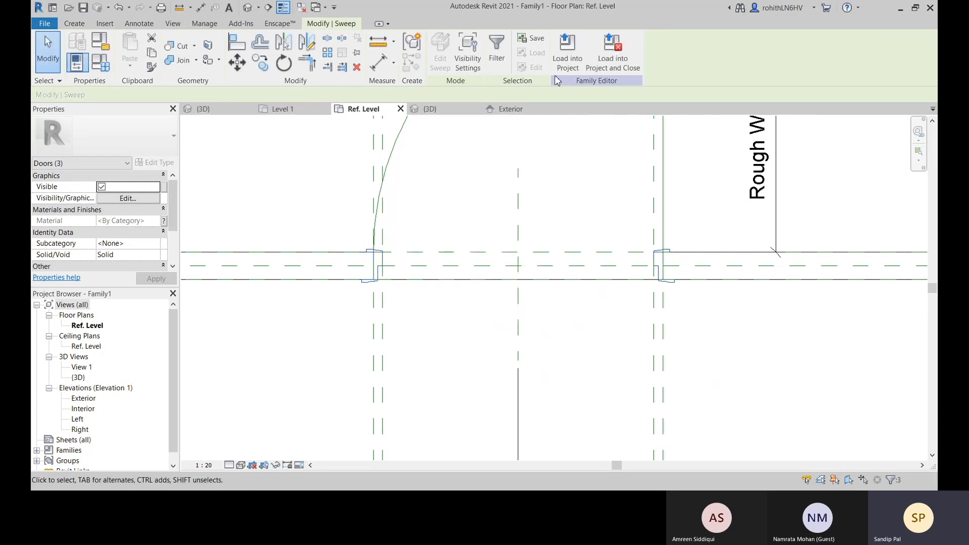
Reload the door family into the project, overwriting the existing version and its parameter values
{"action": "left_click", "coordinate": [567, 49]}
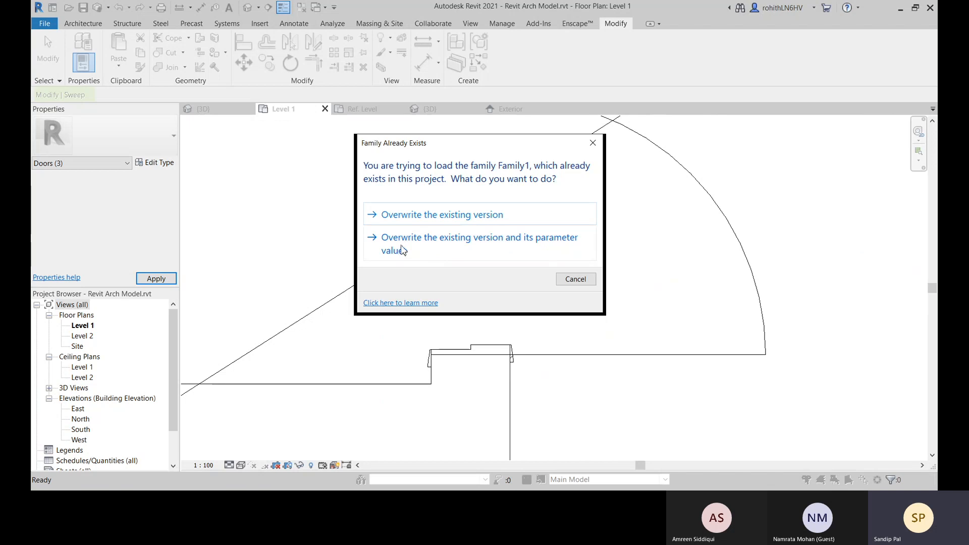
{"action": "left_click", "coordinate": [402, 250]}
{"action": "scroll", "coordinate": [525, 379], "scroll_direction": "up", "scroll_amount": 5}
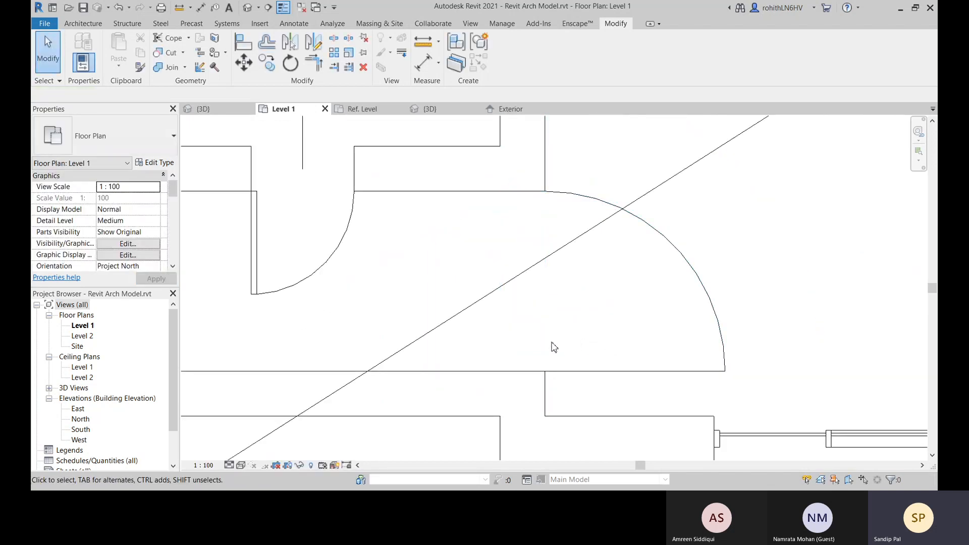
Compare the reloaded door's plan symbol with the neighbouring single-flush door and the other doors on Level 1
{"action": "scroll", "coordinate": [726, 342], "scroll_direction": "down", "scroll_amount": 3}
{"action": "scroll", "coordinate": [344, 249], "scroll_direction": "up", "scroll_amount": 5}
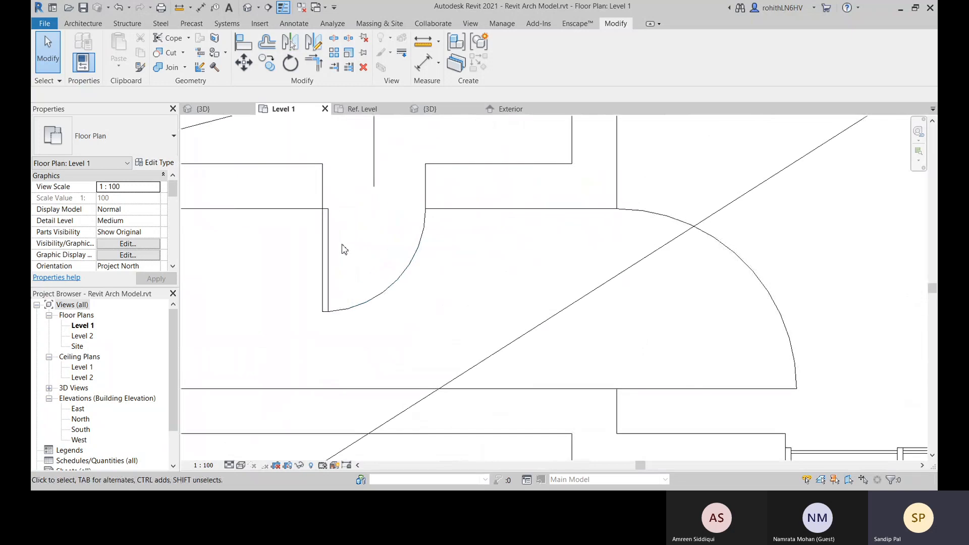
{"action": "scroll", "coordinate": [334, 232], "scroll_direction": "up", "scroll_amount": 3}
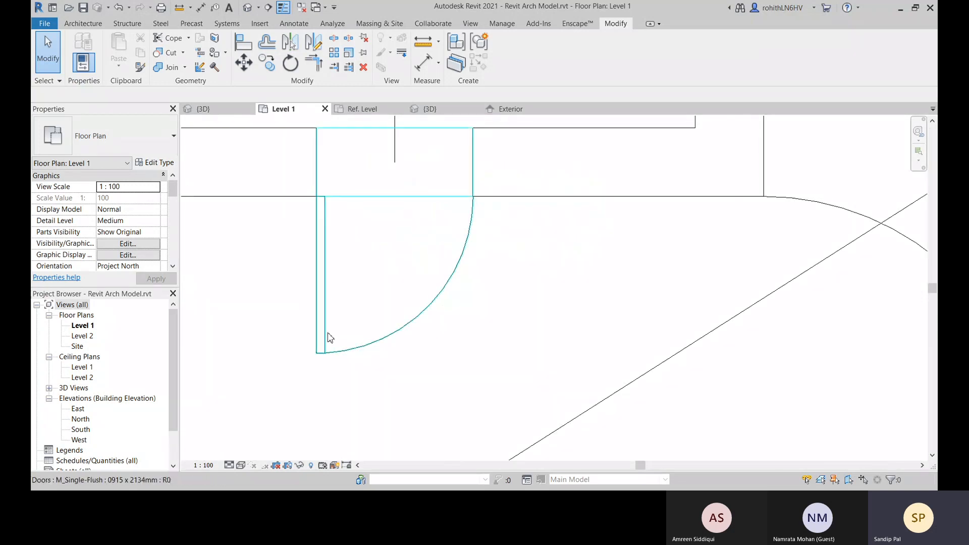
{"action": "scroll", "coordinate": [386, 343], "scroll_direction": "down", "scroll_amount": 3}
{"action": "scroll", "coordinate": [513, 347], "scroll_direction": "up", "scroll_amount": 5}
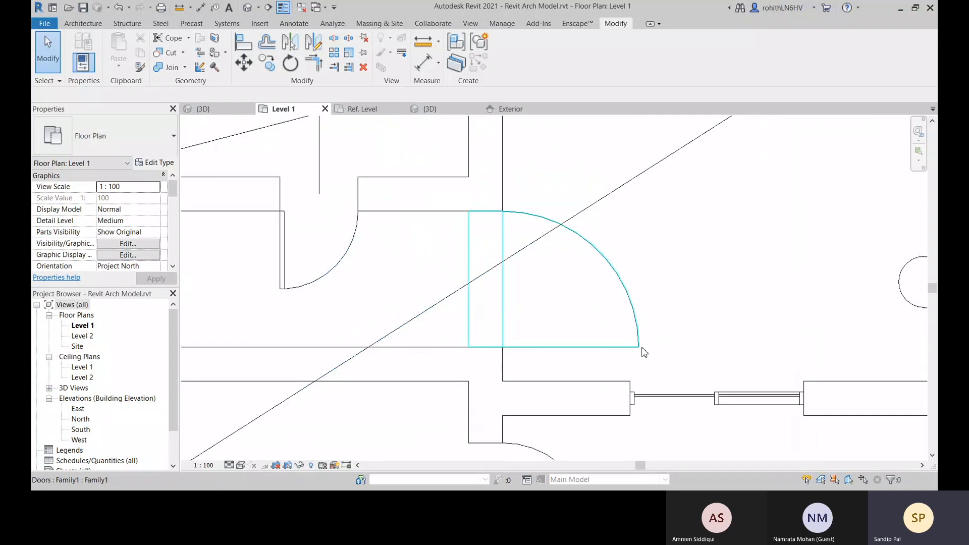
{"action": "scroll", "coordinate": [727, 320], "scroll_direction": "down", "scroll_amount": 3}
{"action": "middle_click_drag", "start_coordinate": [600, 320], "coordinate": [353, 288]}
{"action": "scroll", "coordinate": [506, 342], "scroll_direction": "down", "scroll_amount": 5}
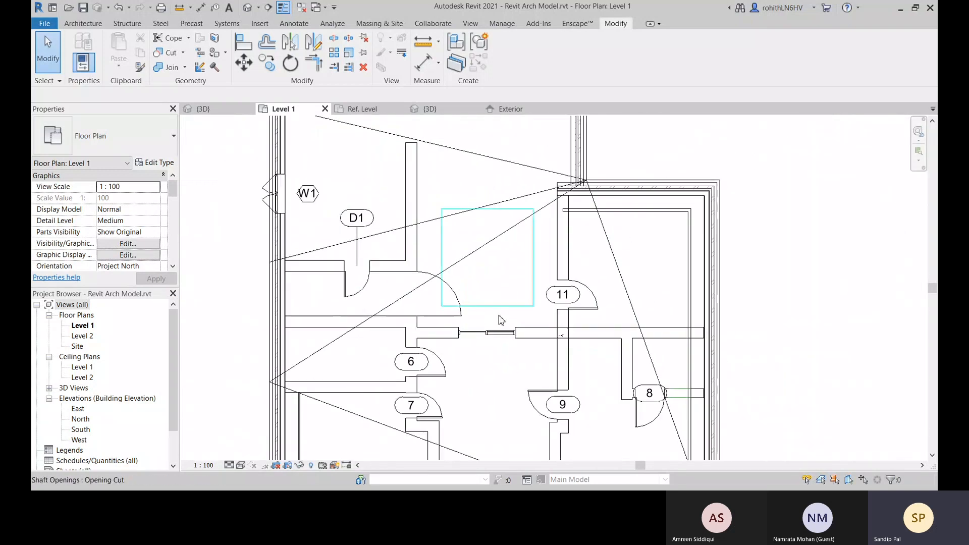
{"action": "middle_click_drag", "start_coordinate": [606, 338], "coordinate": [627, 302]}
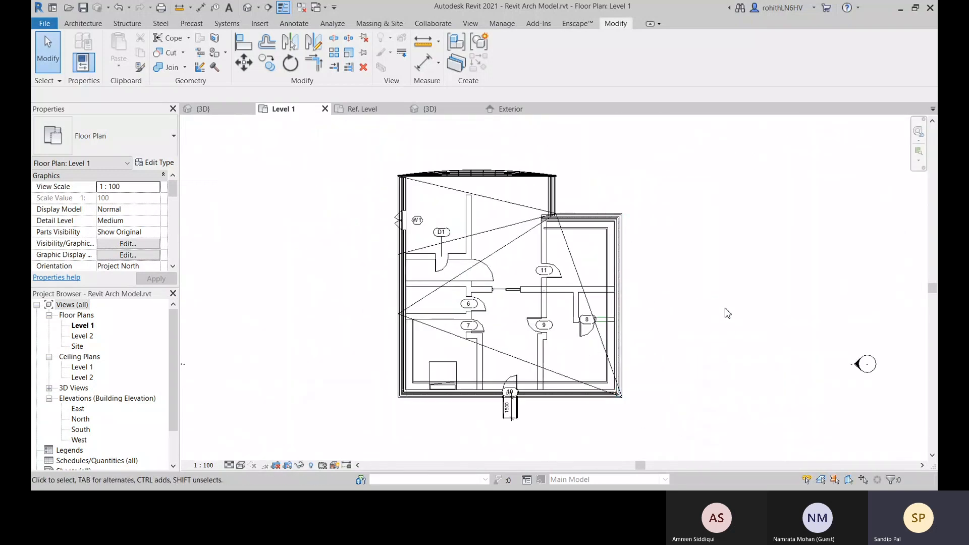